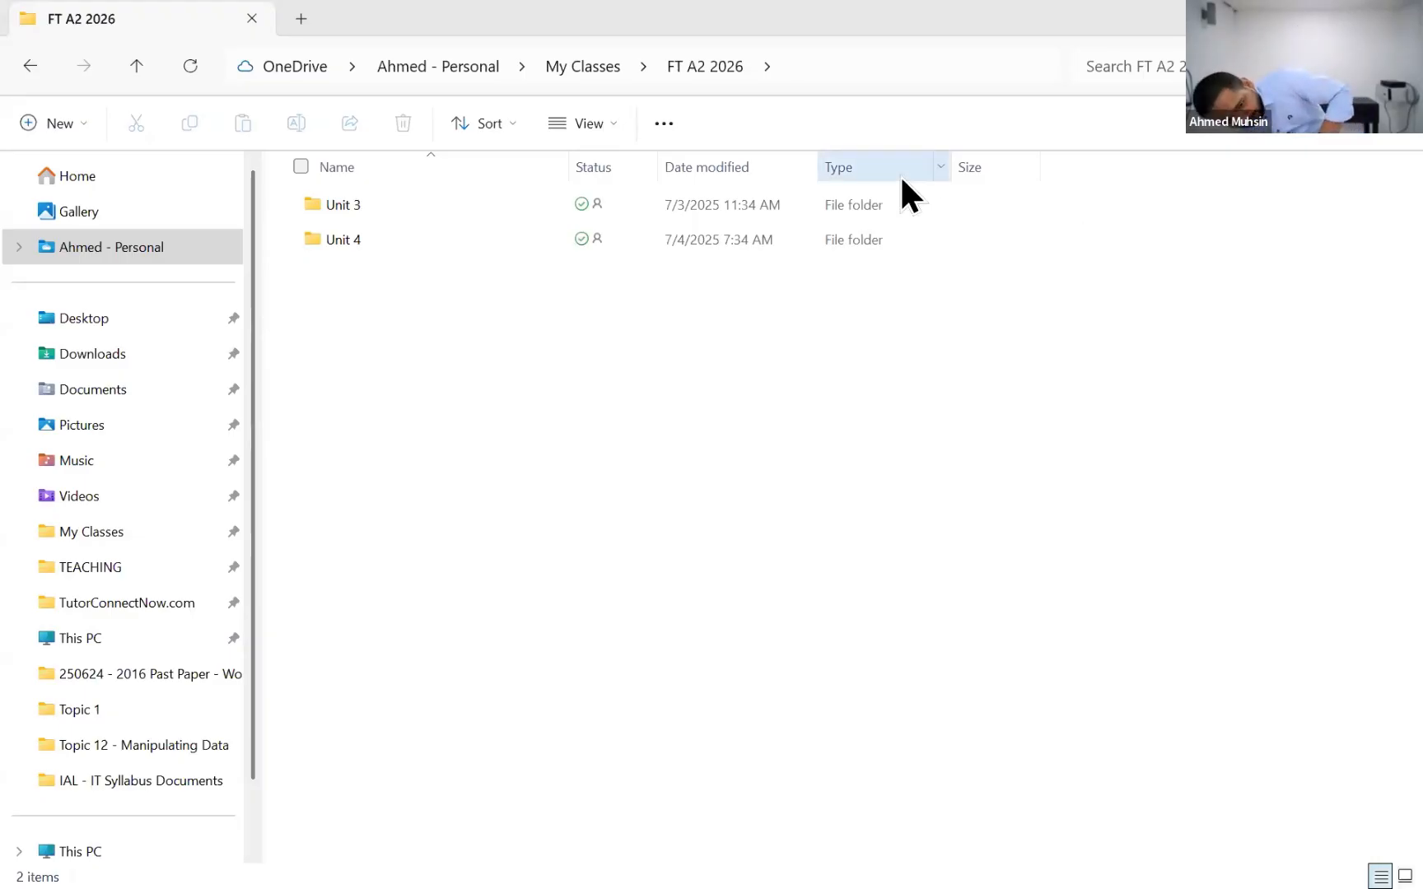
# Open the Unit 4 folder, and start Word with a new blank document.
pyautogui.click(642, 239)
pyautogui.doubleClick(640, 239)
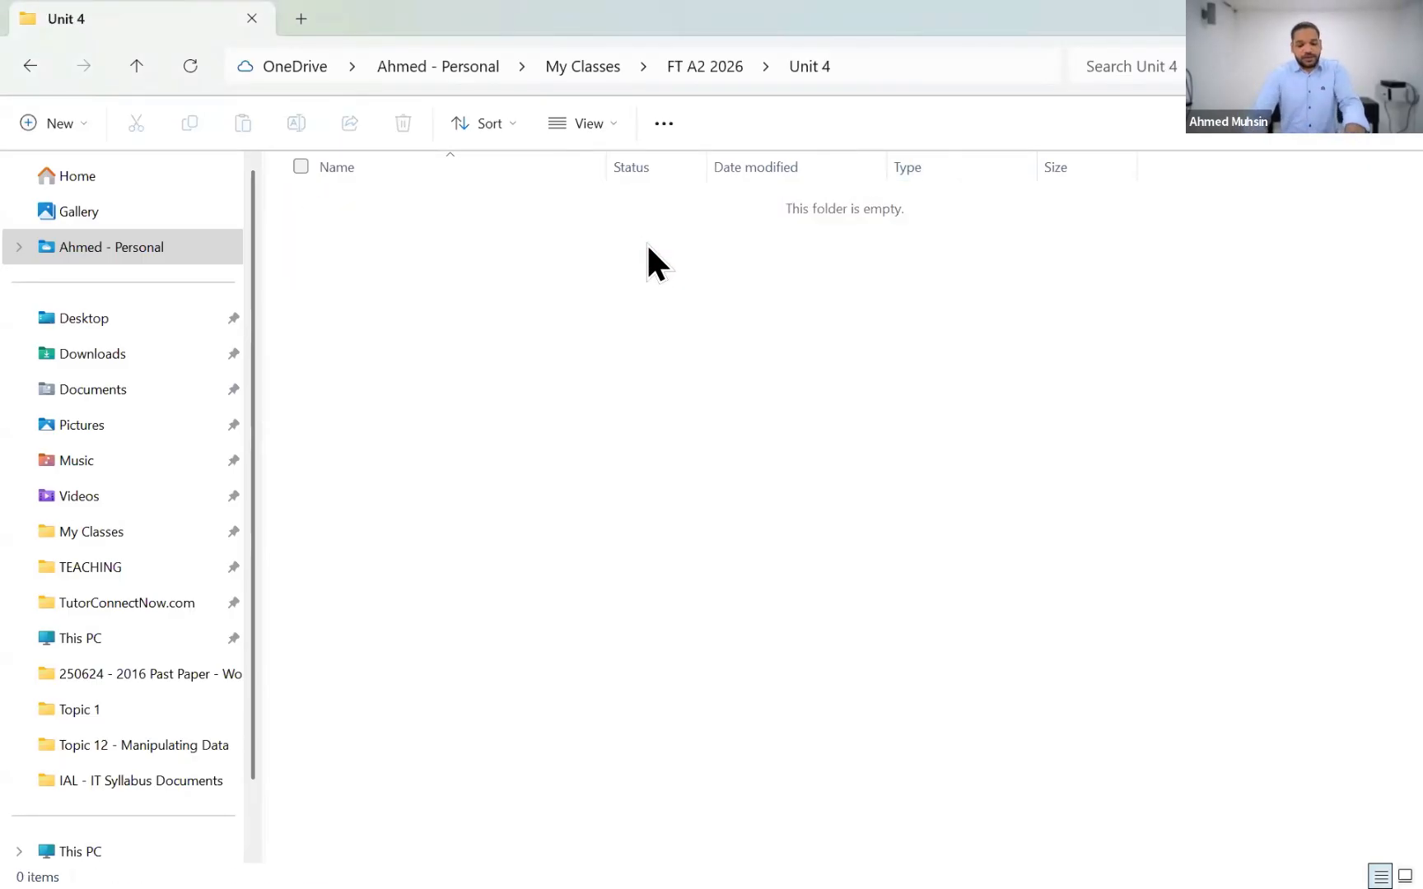
pyautogui.press('super')
pyautogui.write('word')
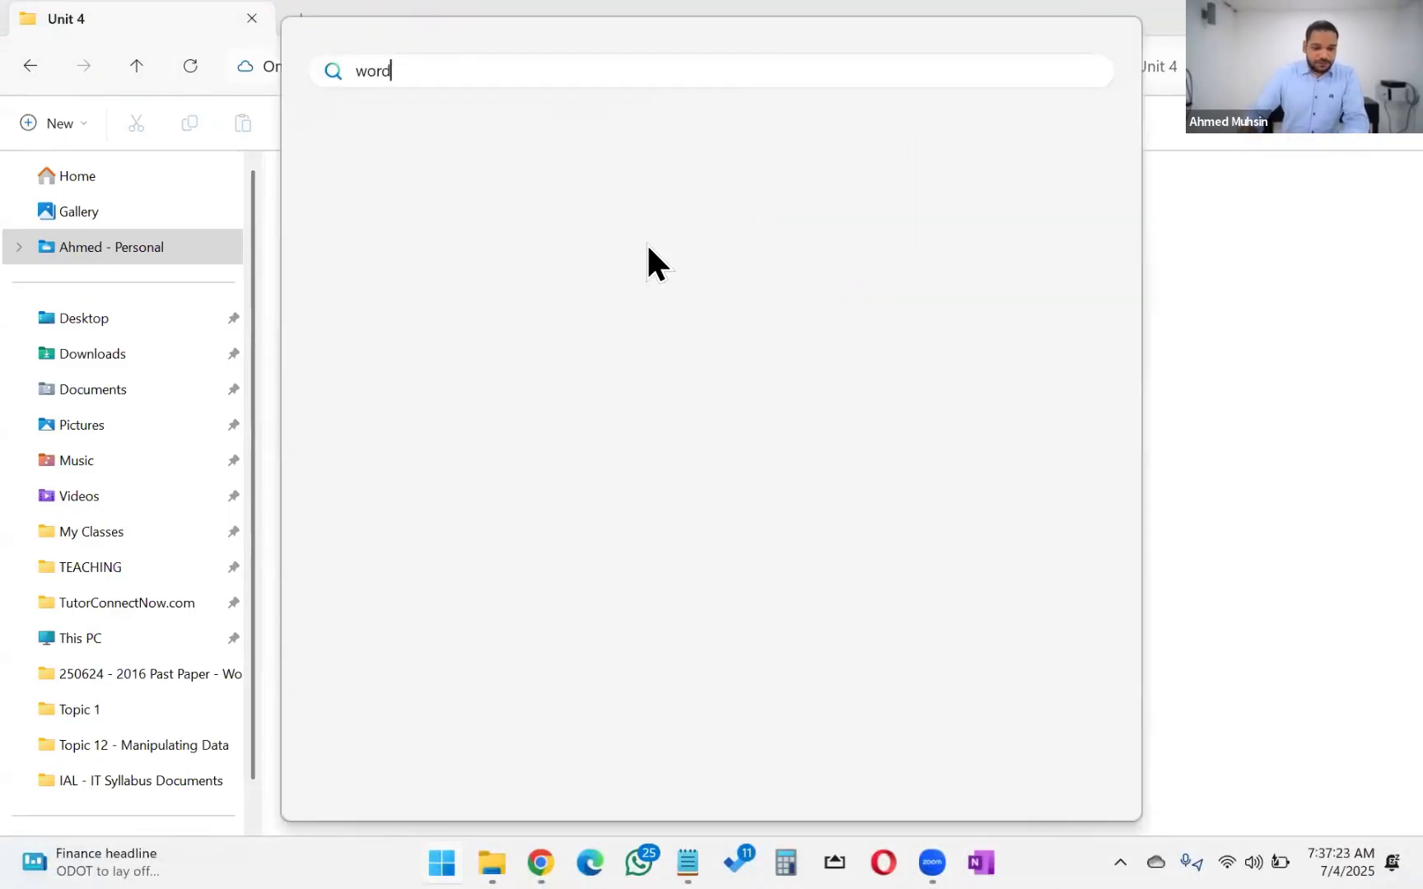
pyautogui.press('Return')
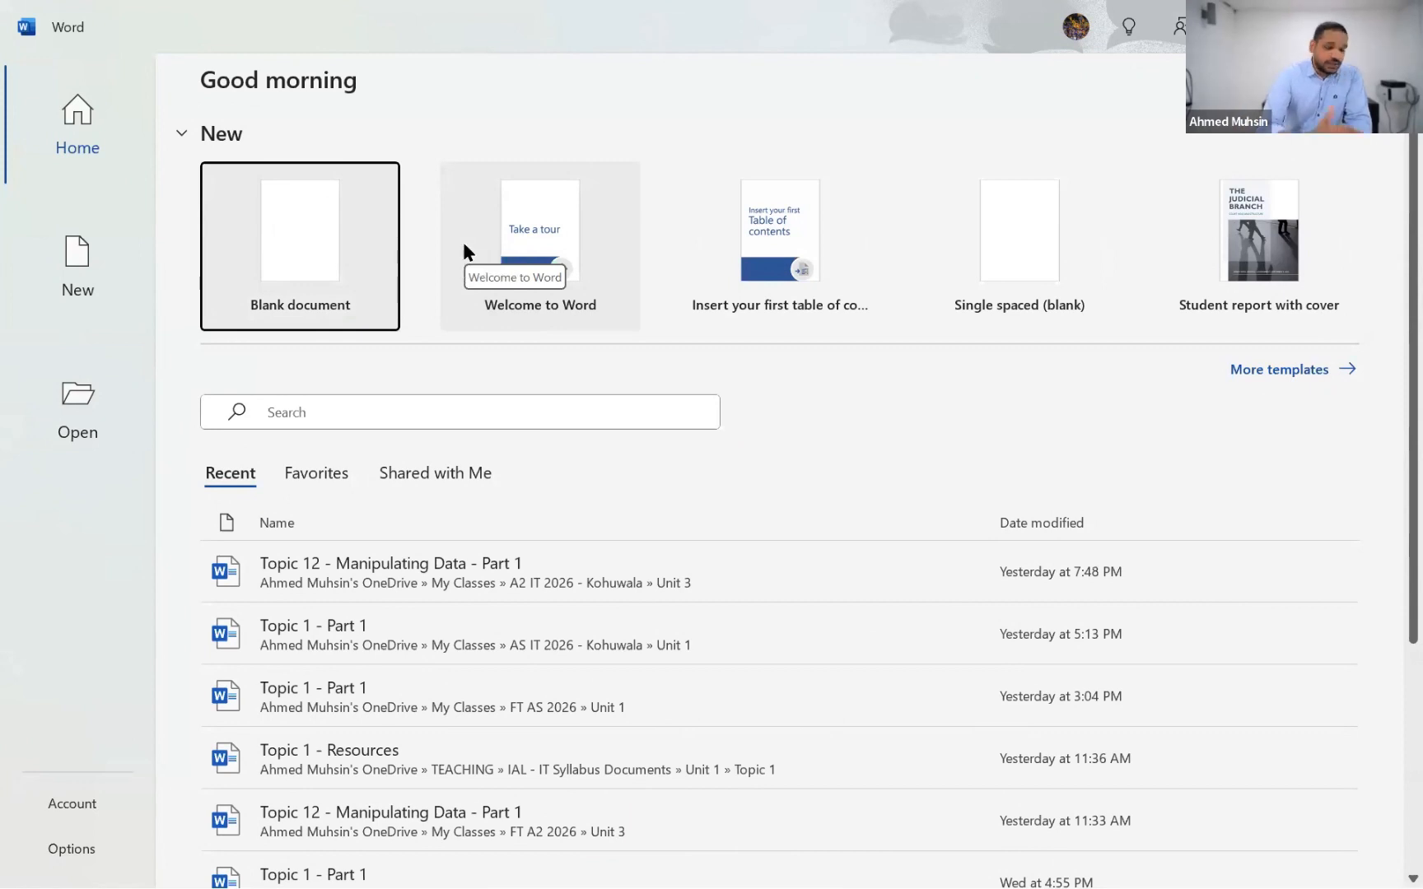
pyautogui.click(357, 262)
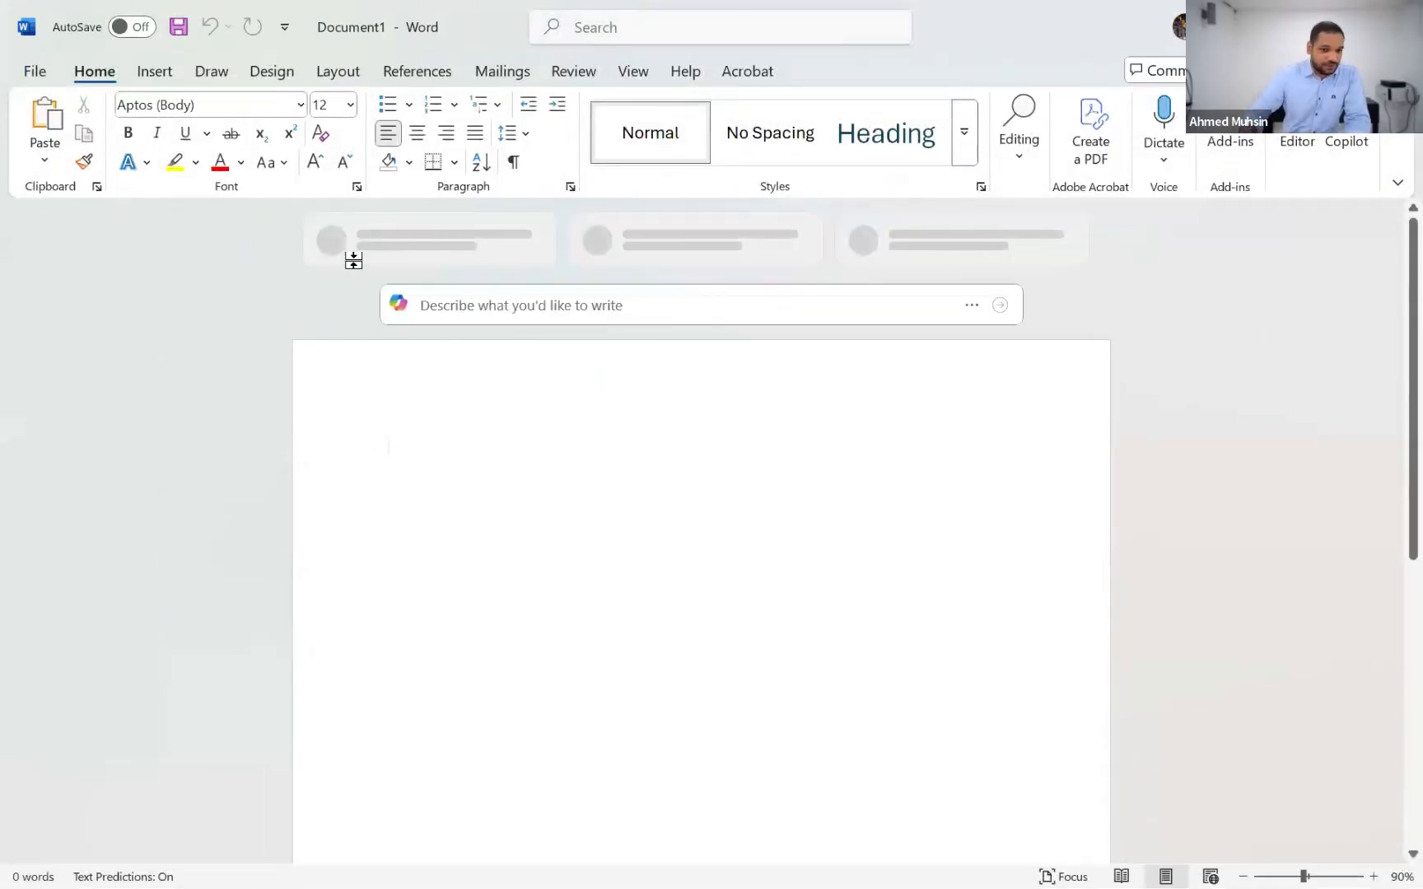
# Apply narrow page margins to the blank document.
pyautogui.click(154, 72)
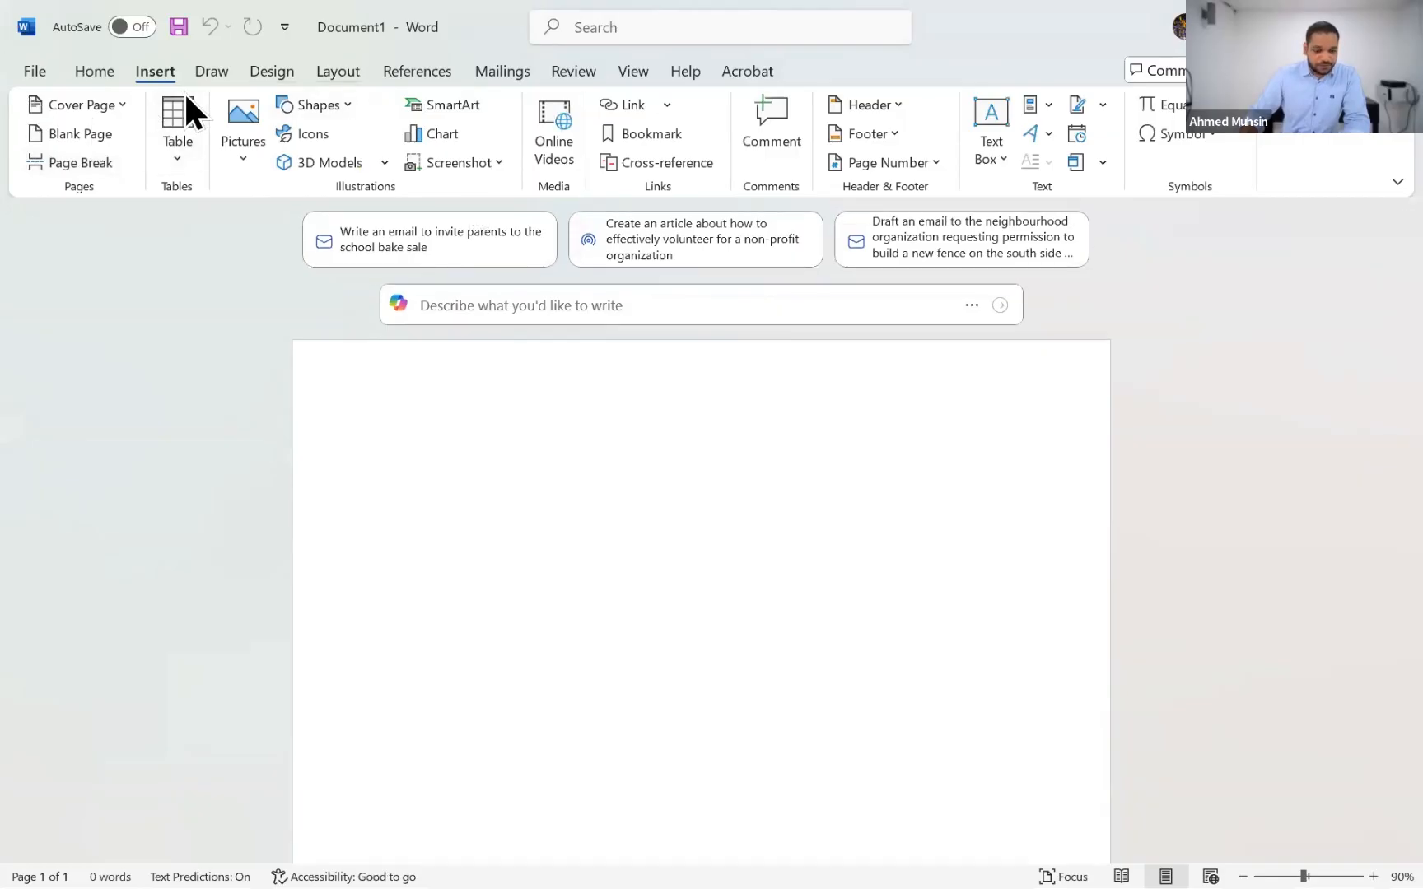
pyautogui.click(339, 72)
pyautogui.click(48, 135)
pyautogui.click(107, 317)
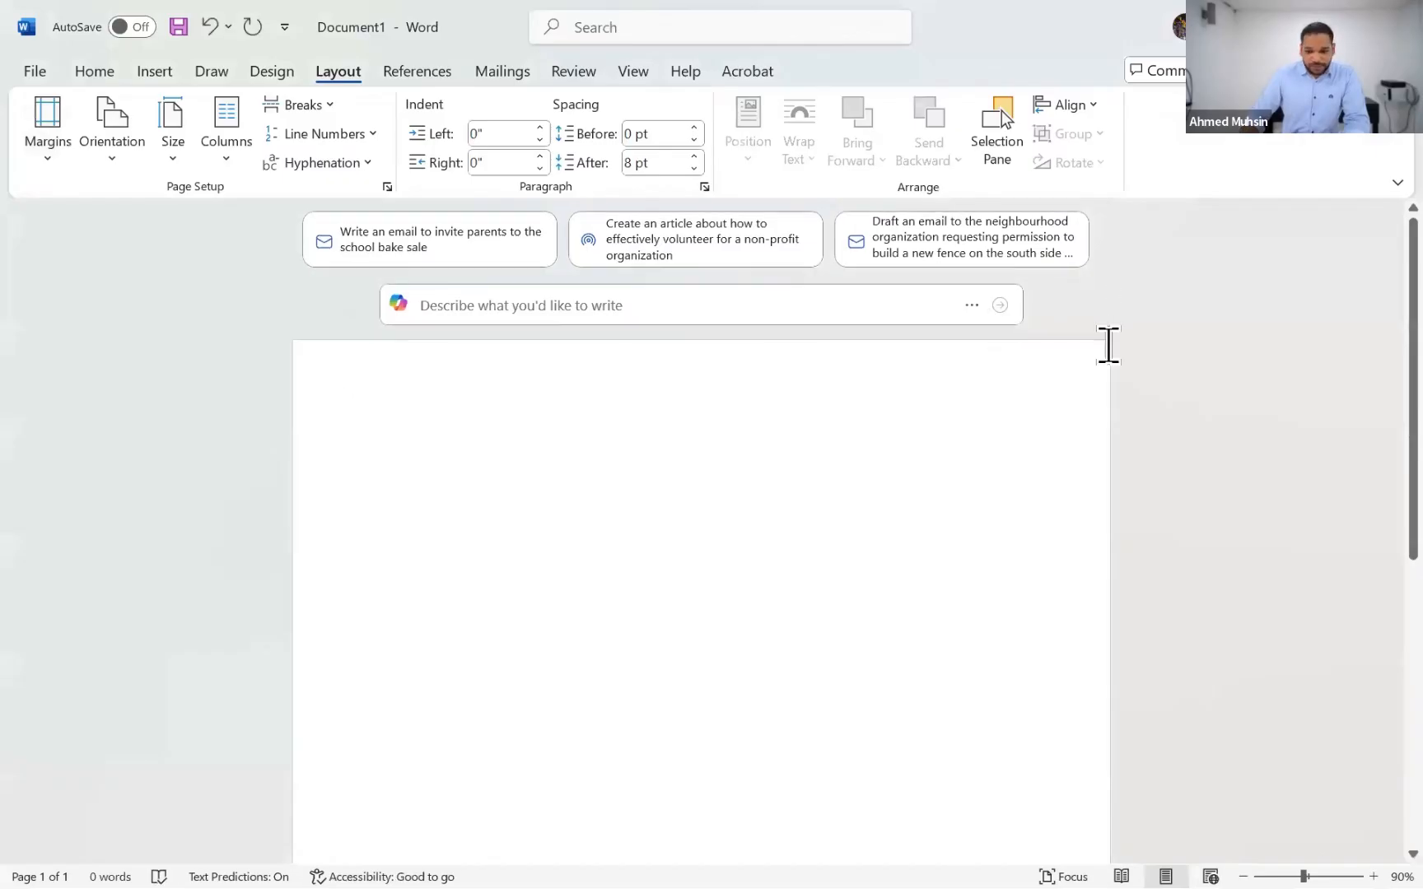
# Set the document zoom to 130%.
pyautogui.scroll(-2, 1105, 344)
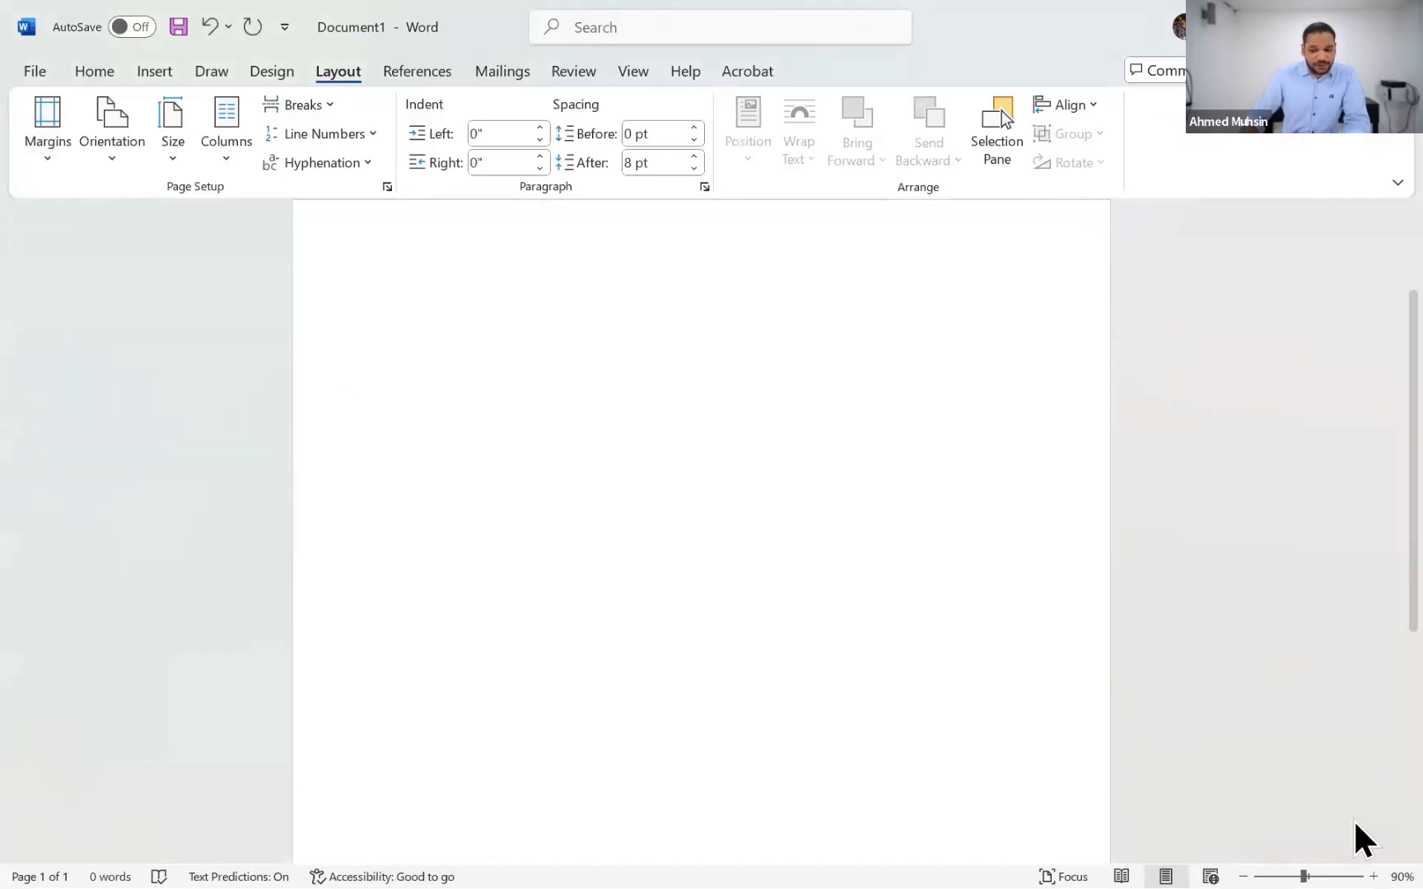
pyautogui.click(1373, 877)
pyautogui.click(1377, 877)
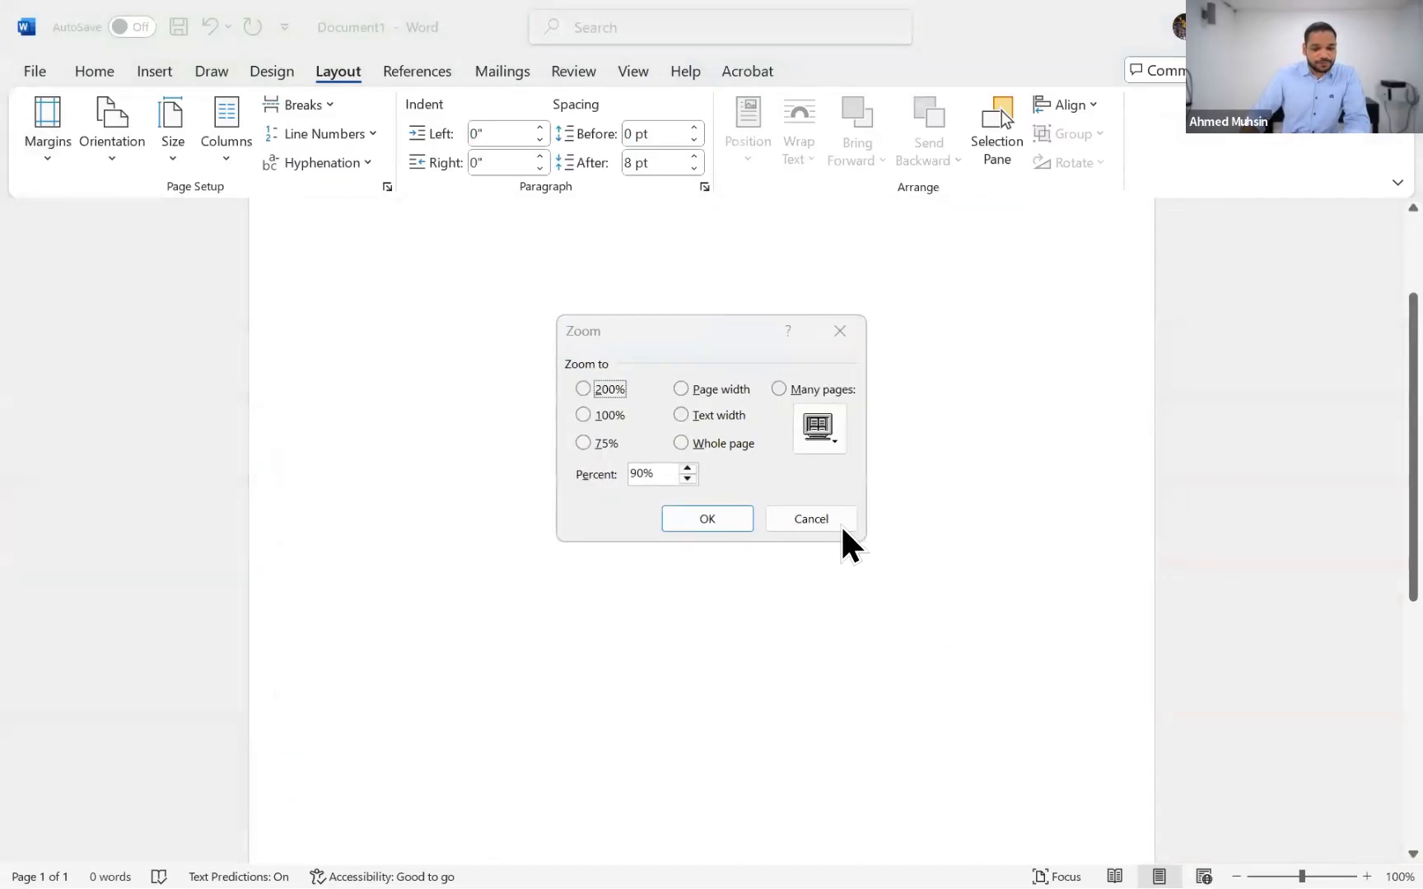
pyautogui.click(840, 523)
pyautogui.click(1366, 876)
pyautogui.click(1366, 877)
pyautogui.click(1367, 877)
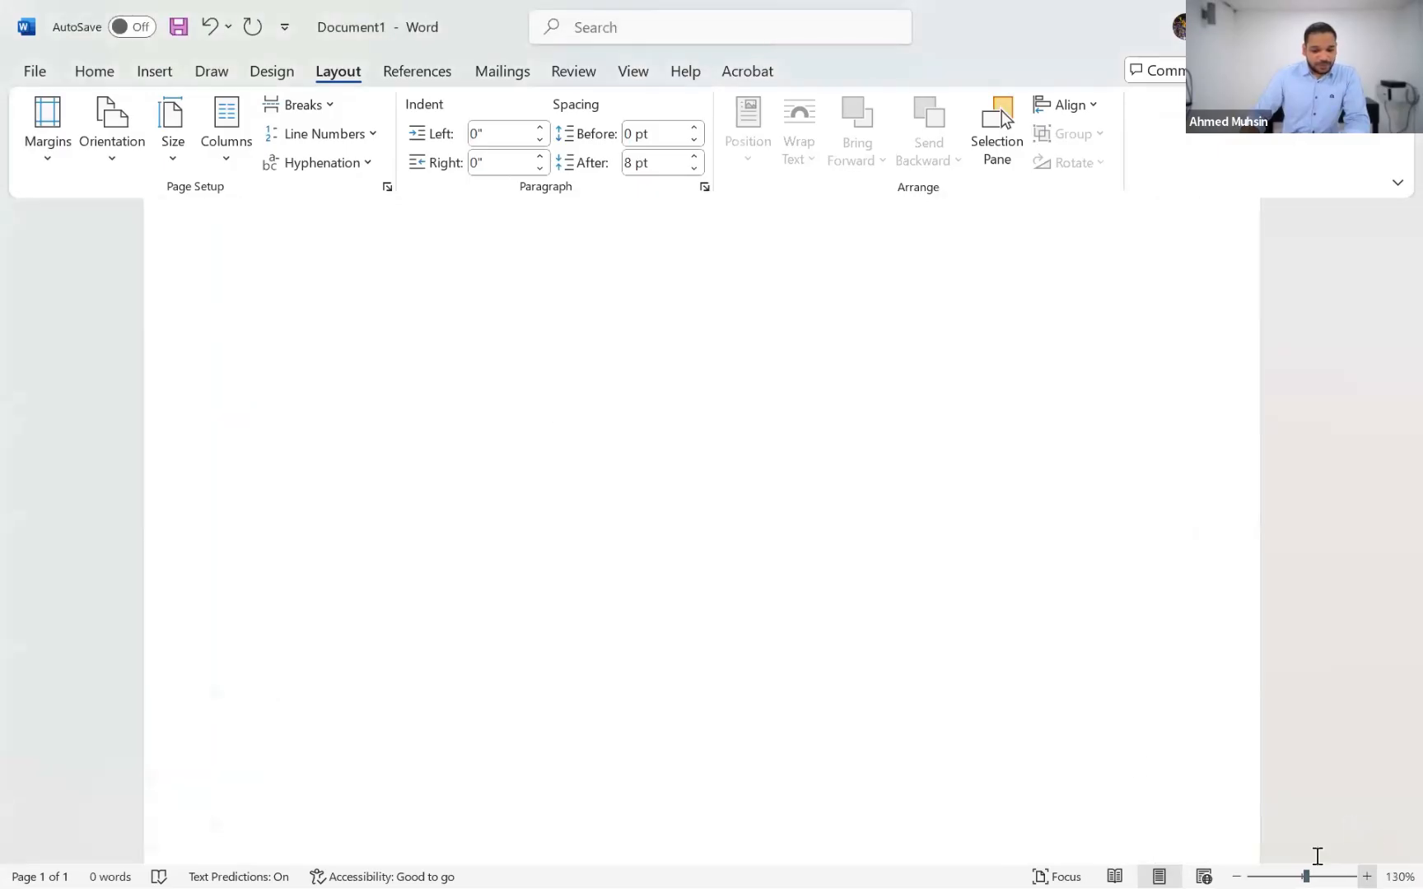
pyautogui.scroll(6, 612, 480)
pyautogui.scroll(-1, 612, 480)
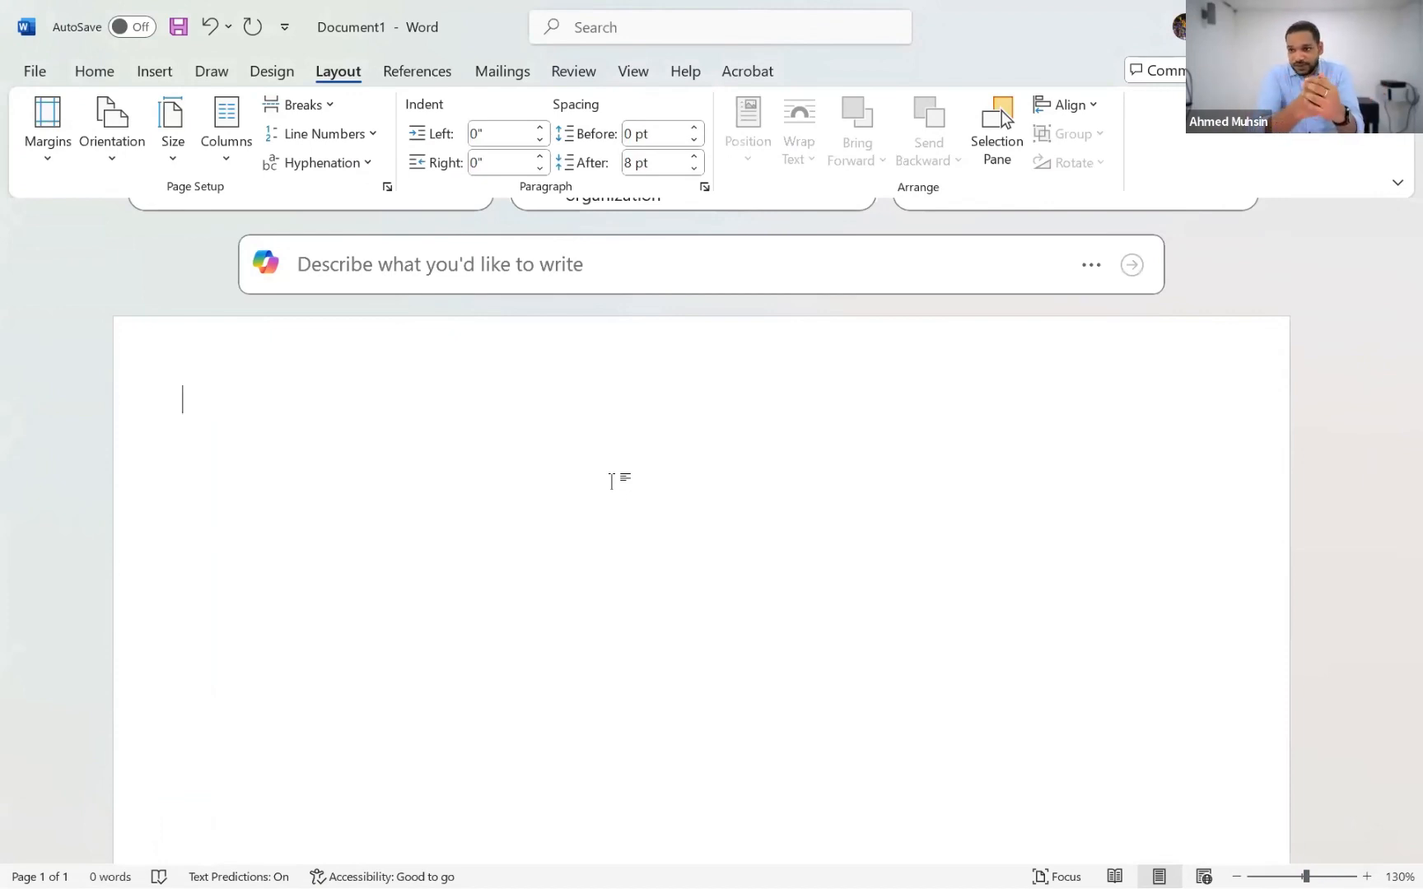
# Enter the title "Platinum Taxi Booking Database" on the first line of the document.
pyautogui.write('Pla')
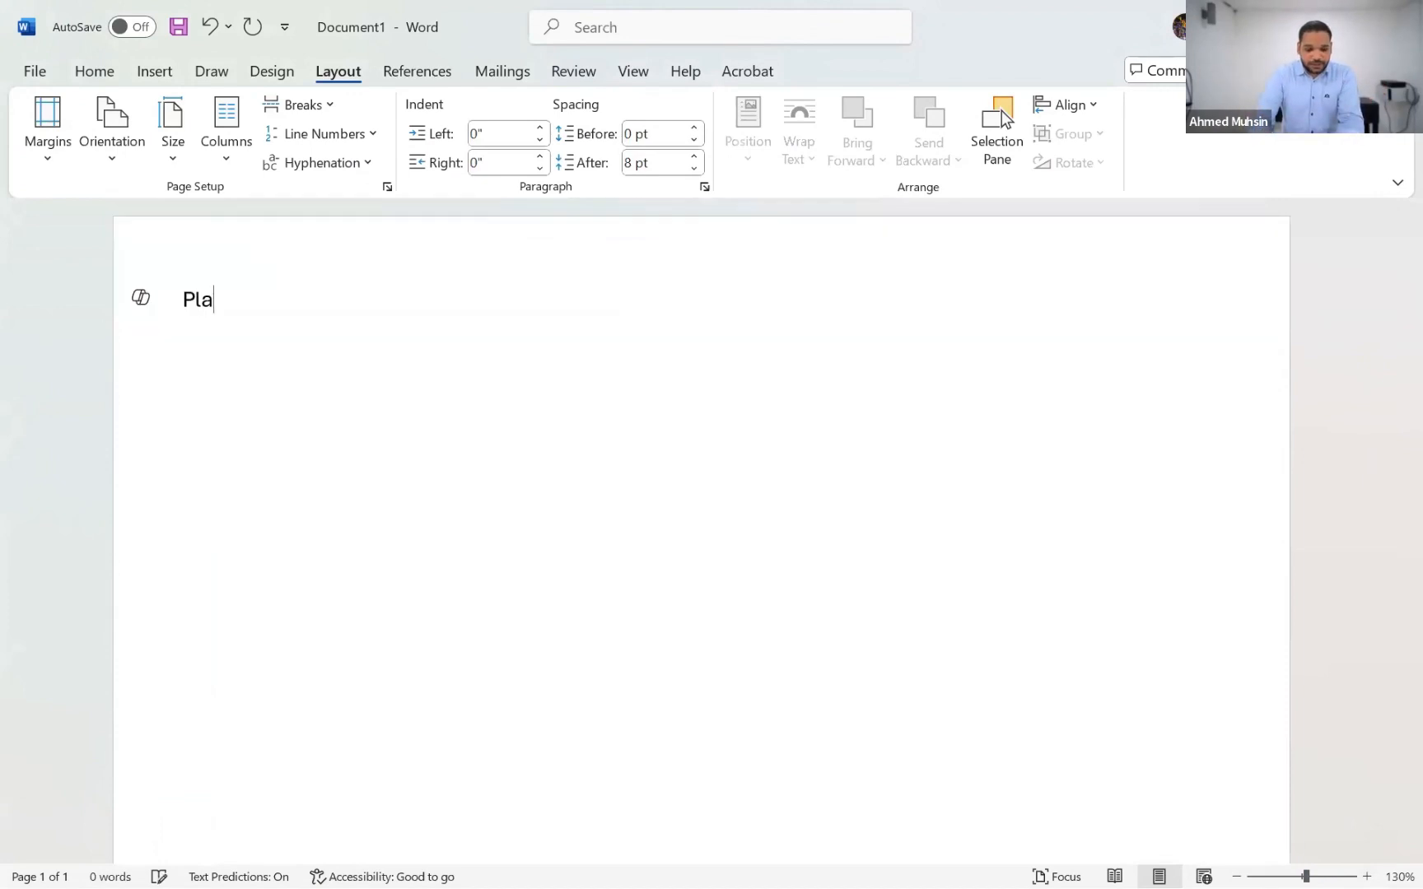
pyautogui.write('tinum T')
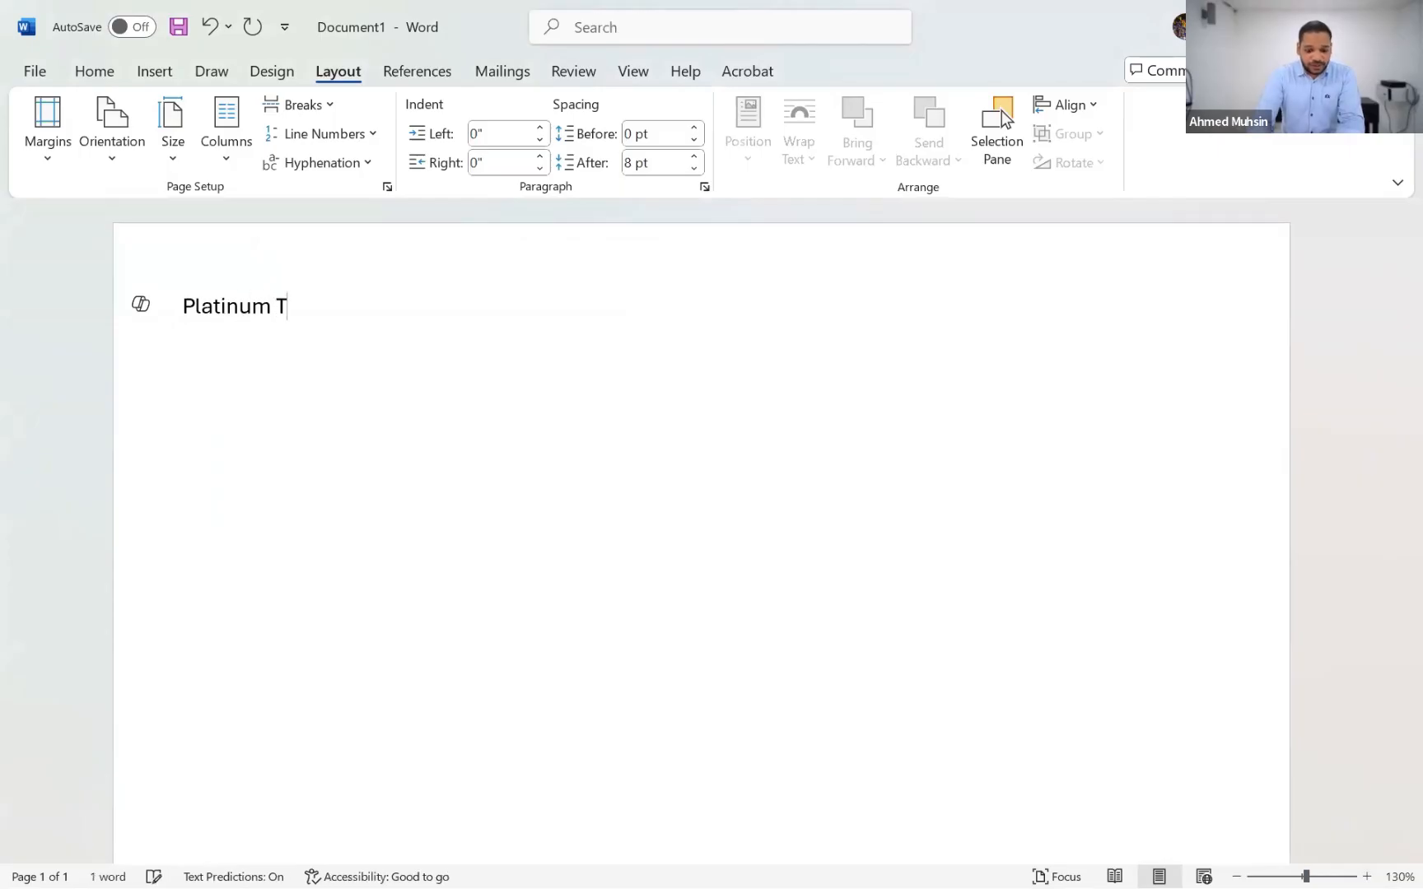
pyautogui.write('axi Booking')
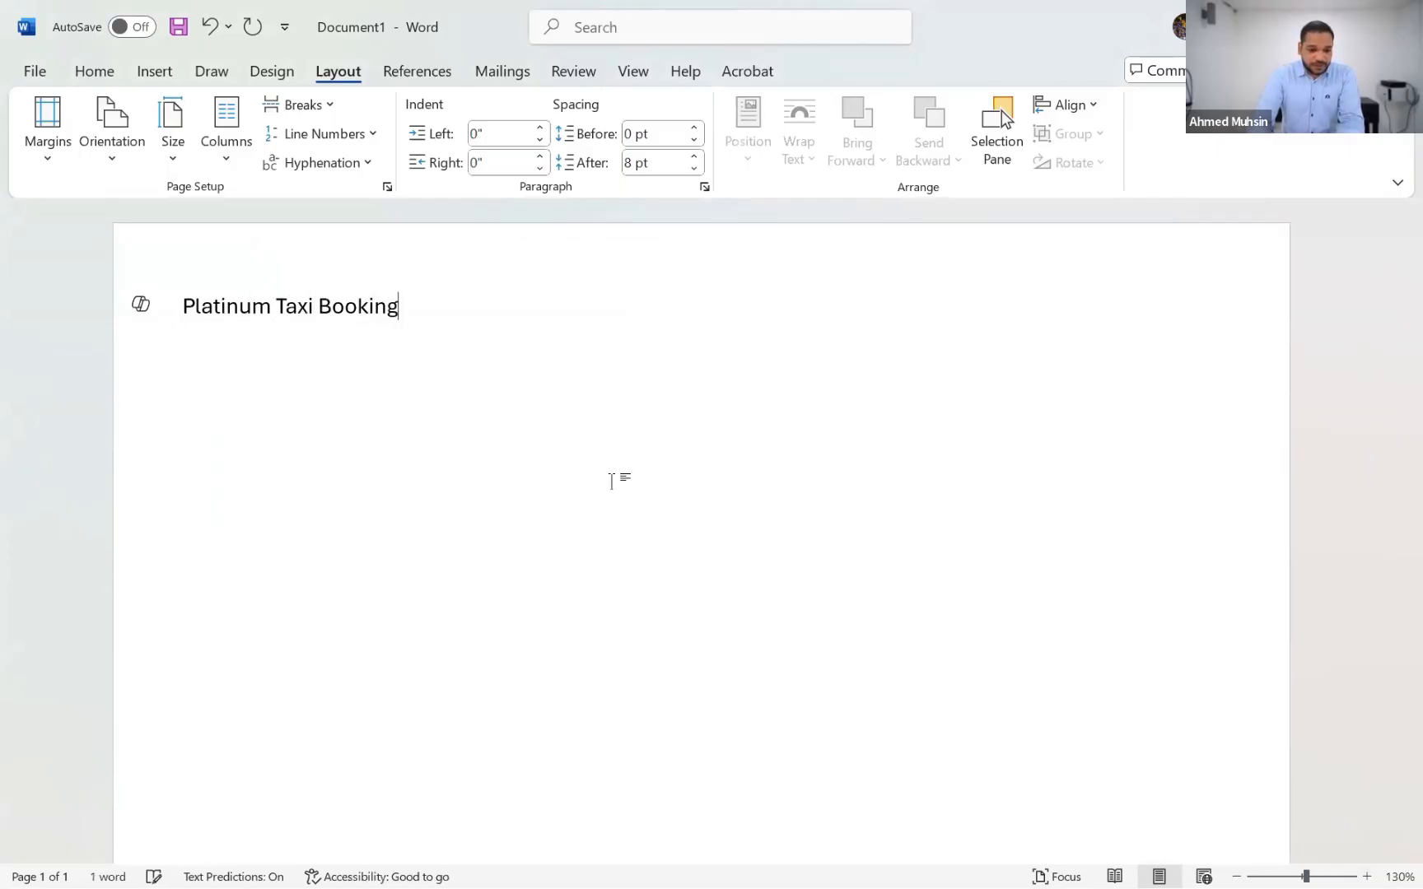
pyautogui.write(' Database')
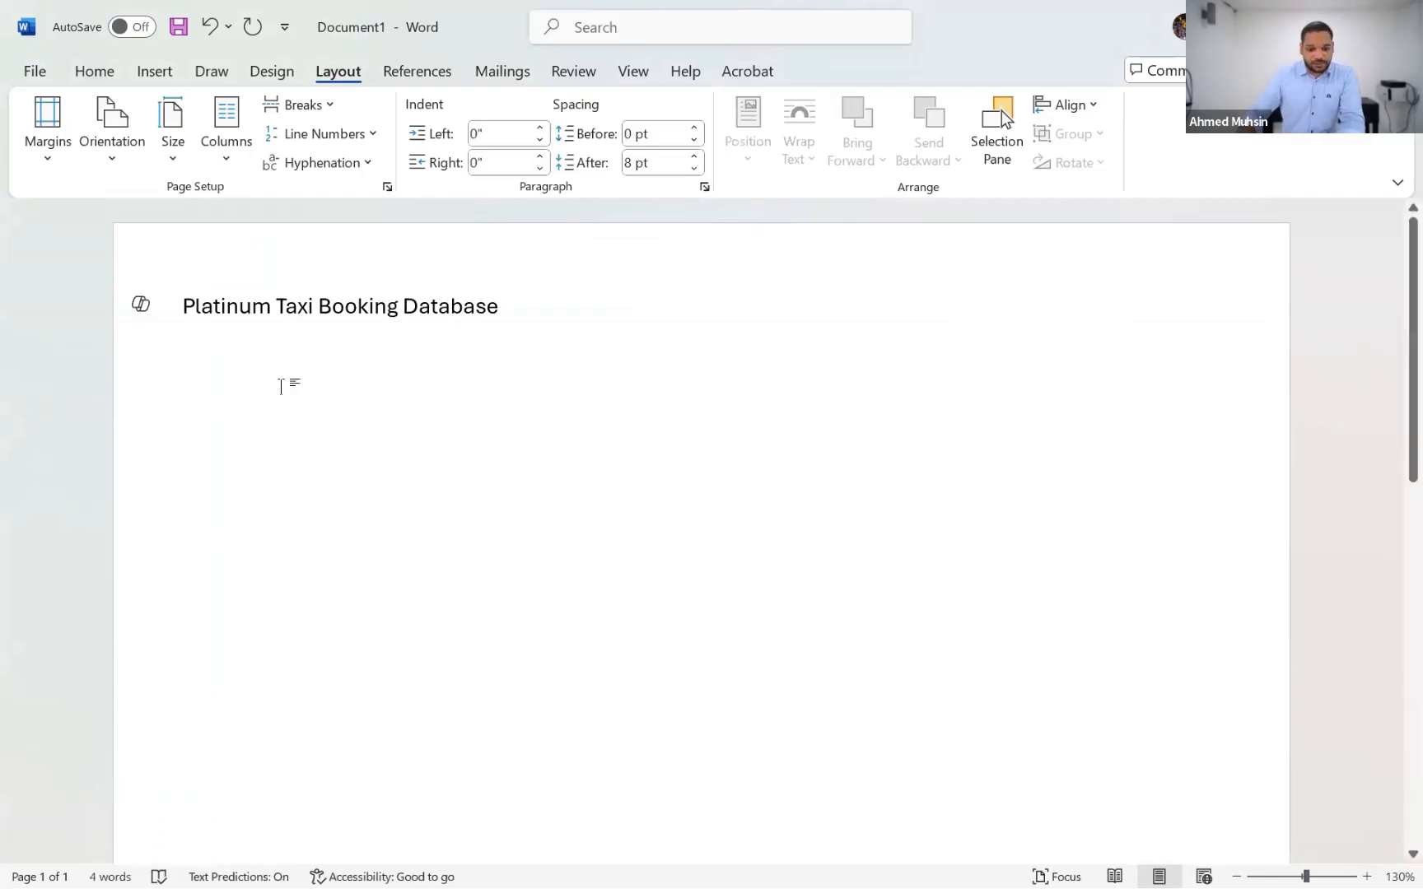
# Format the title as bold, centred and underlined at 16 pt.
pyautogui.moveTo(479, 318); pyautogui.dragTo(247, 223)
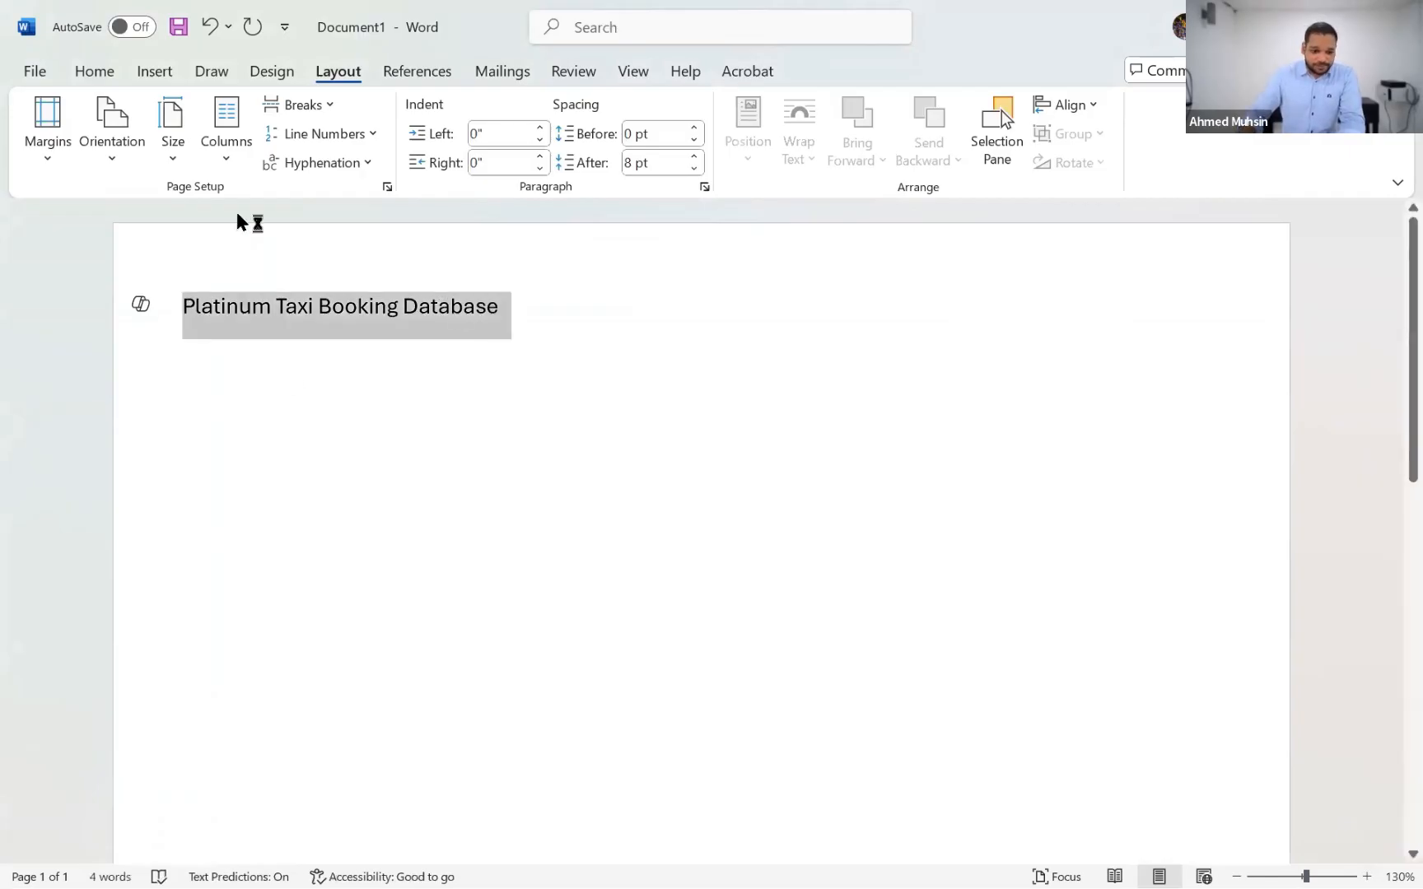
pyautogui.click(95, 72)
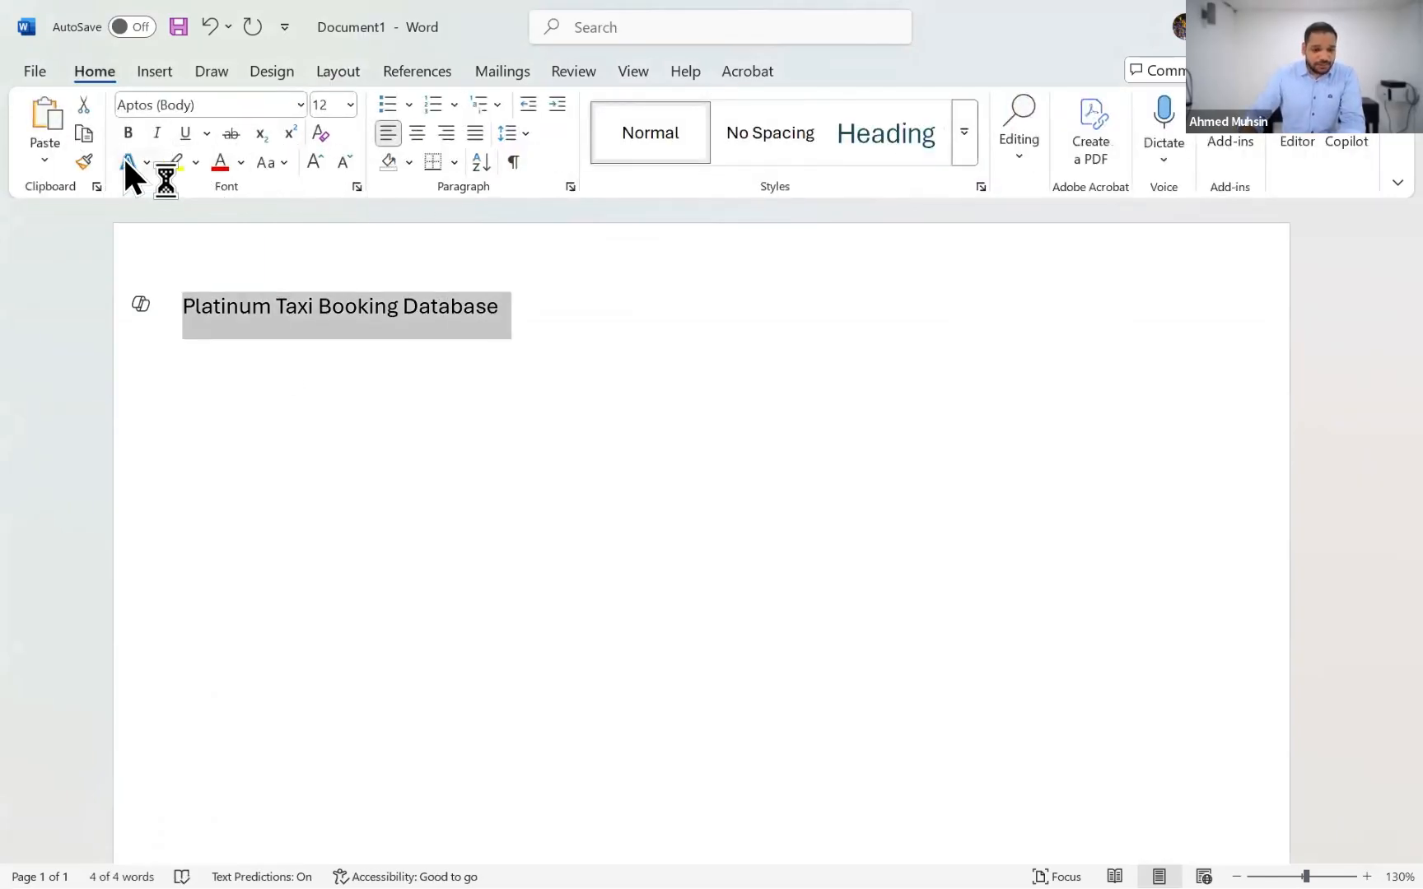
pyautogui.click(127, 134)
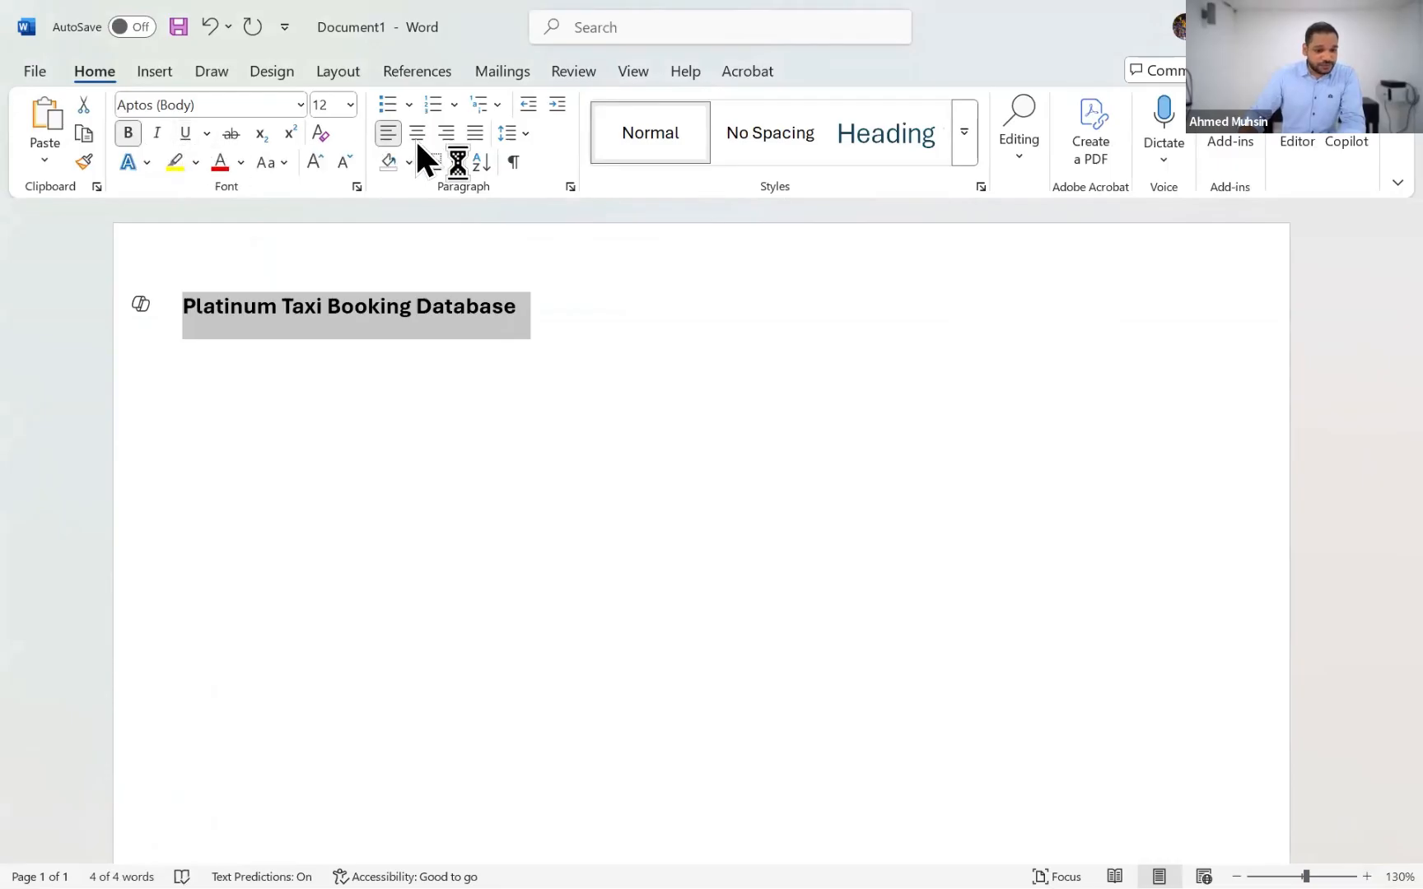
pyautogui.click(417, 135)
pyautogui.click(188, 134)
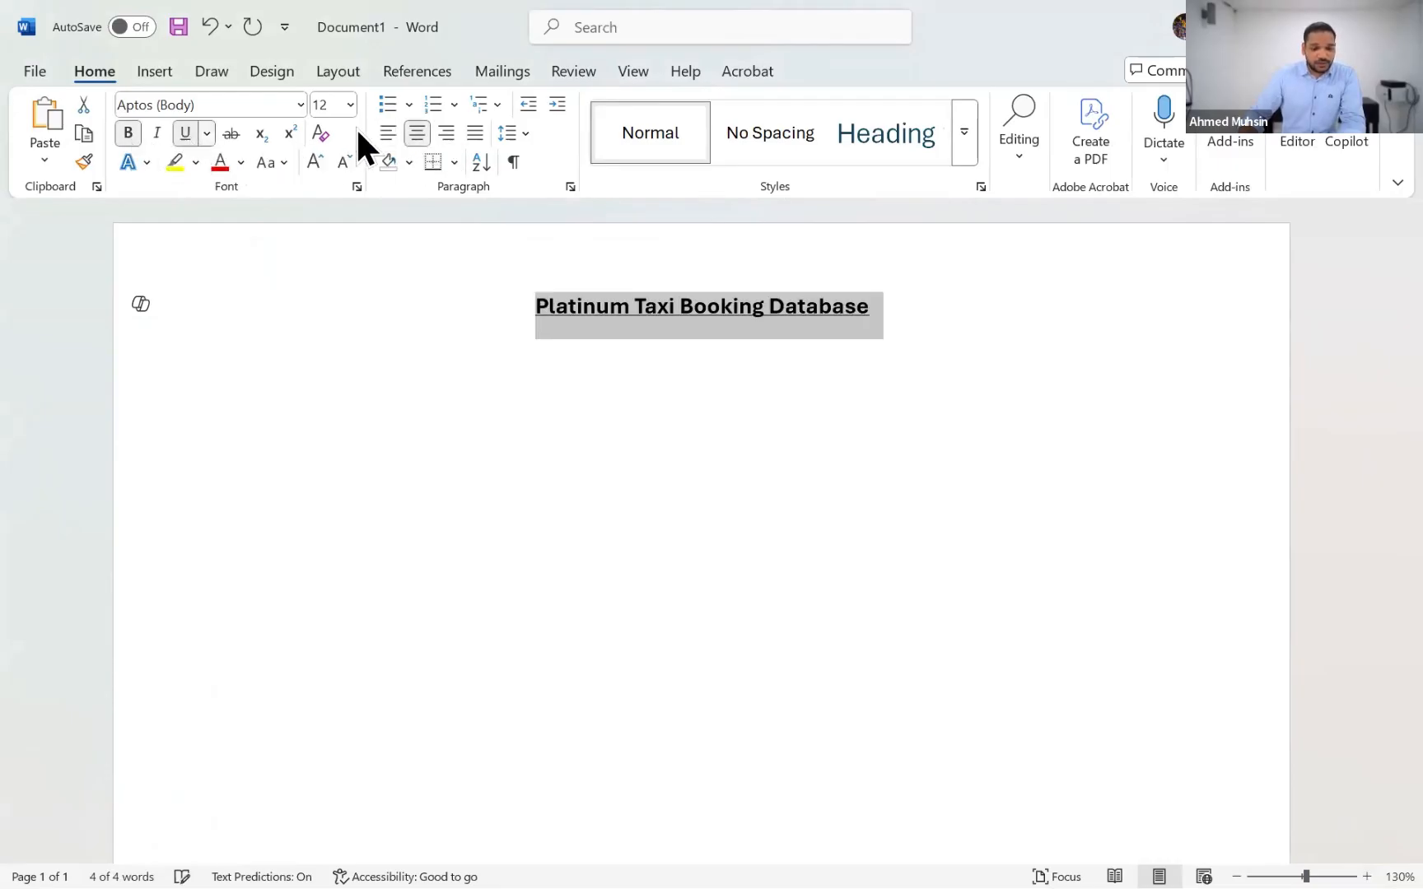
pyautogui.click(314, 162)
pyautogui.click(314, 162)
pyautogui.click(954, 320)
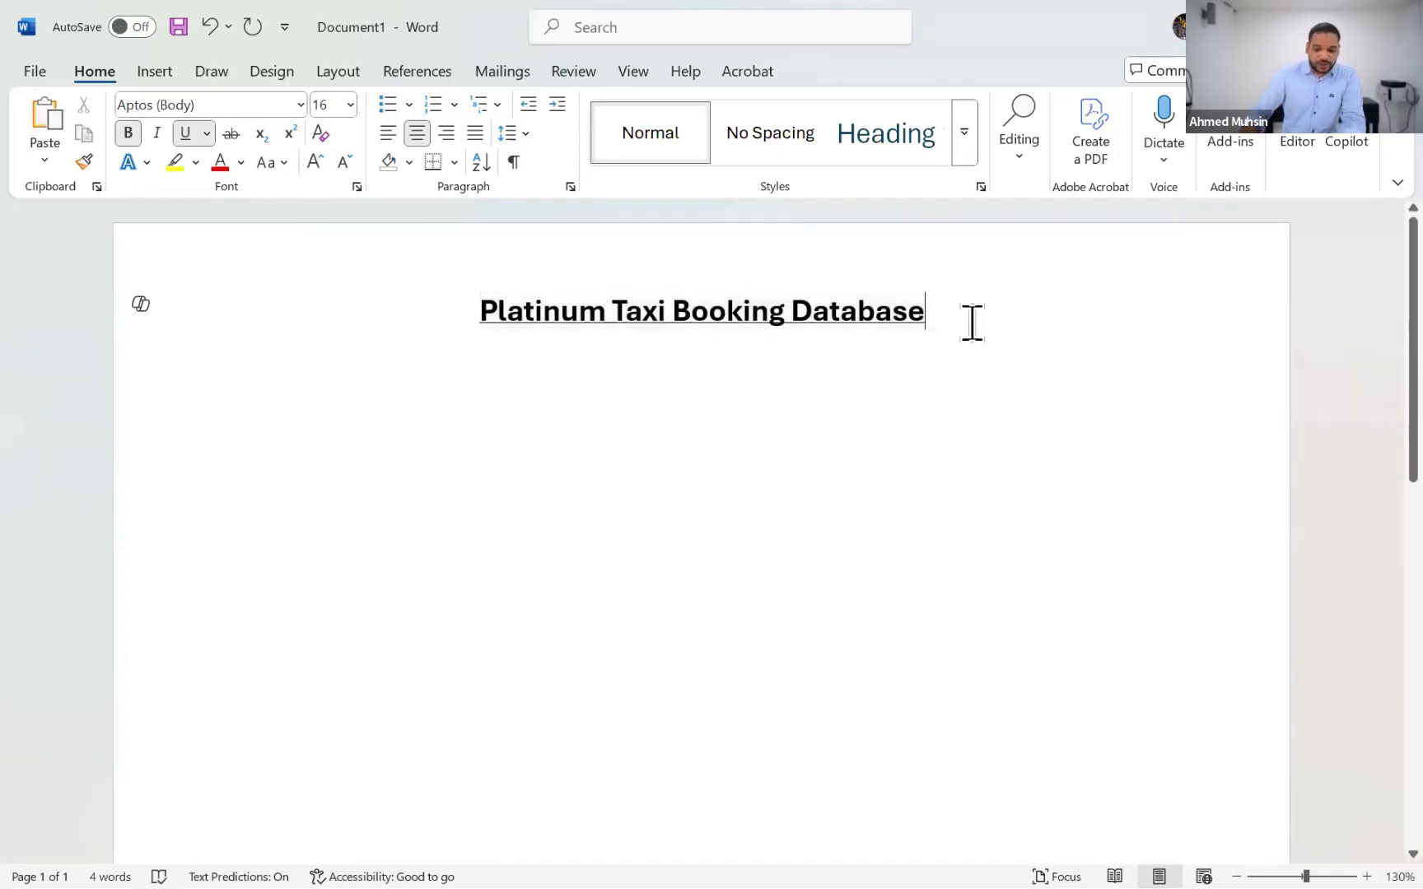
# Add a left-aligned line below the title reading "Main Components", without bold or underline.
pyautogui.press('Return')
pyautogui.hotkey('ctrl', 'l')
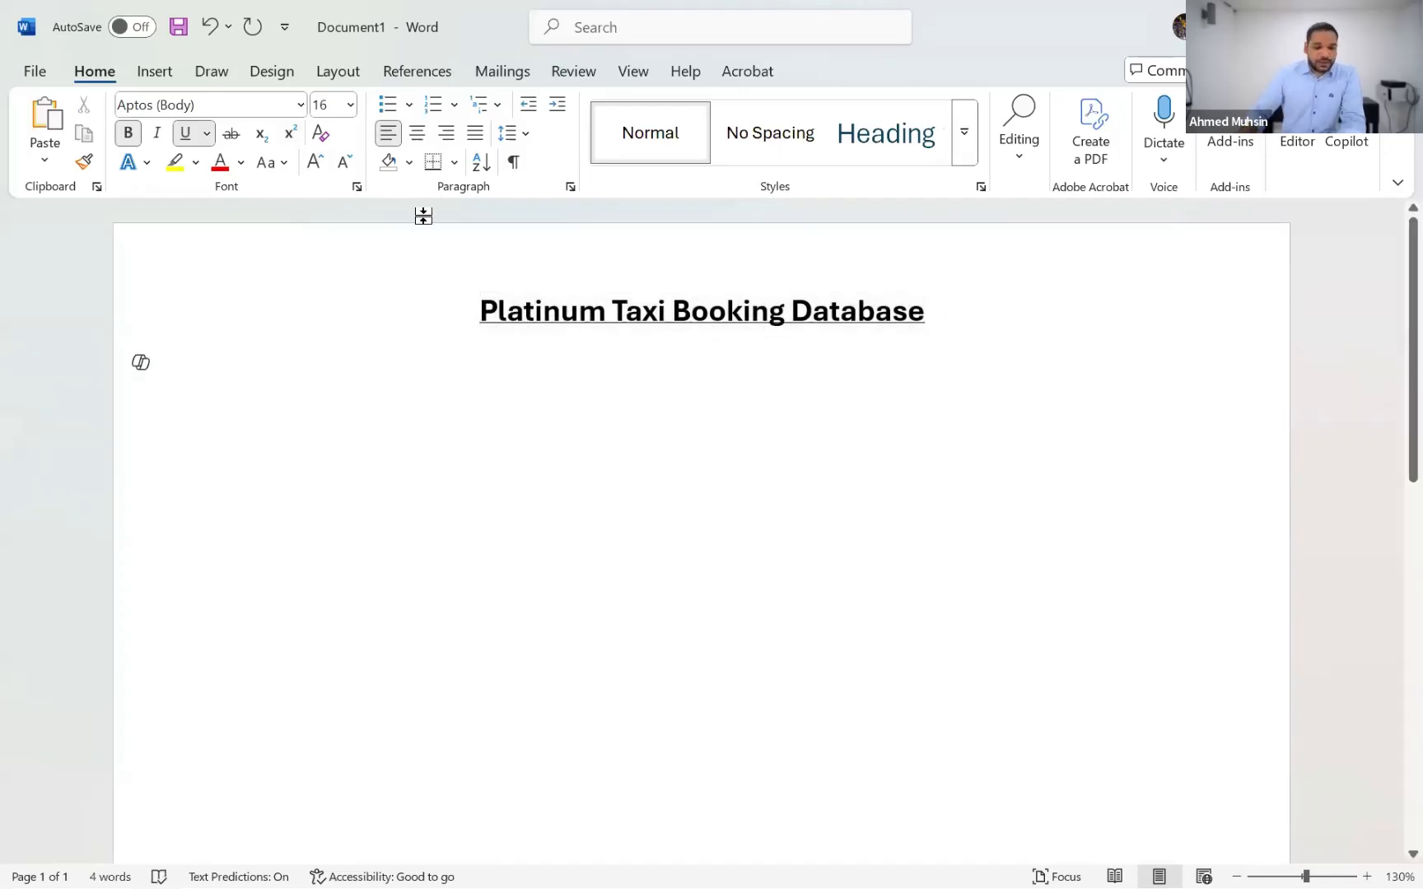
pyautogui.click(127, 134)
pyautogui.click(182, 137)
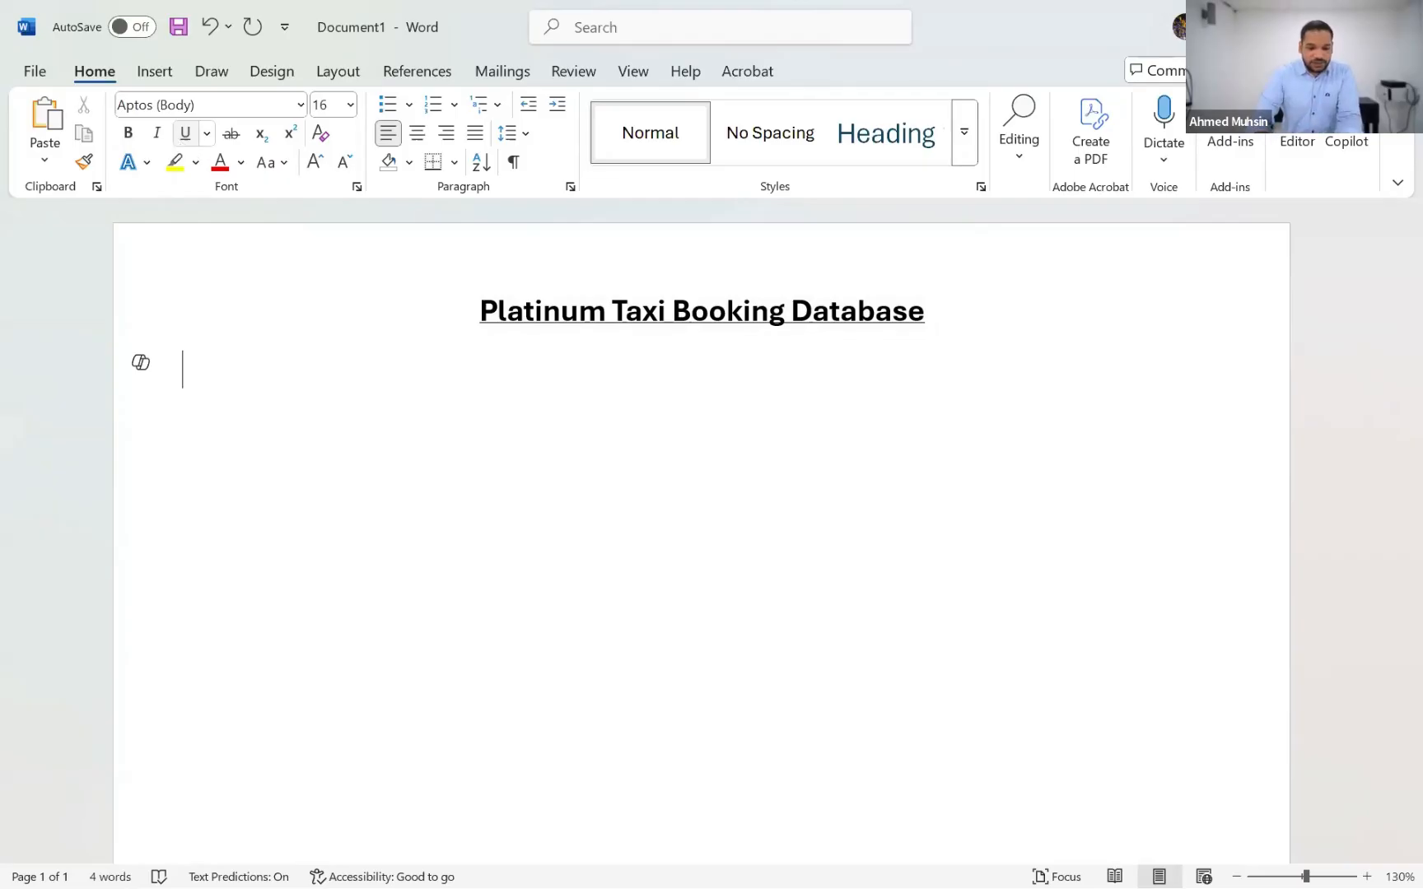
pyautogui.write('Main Components')
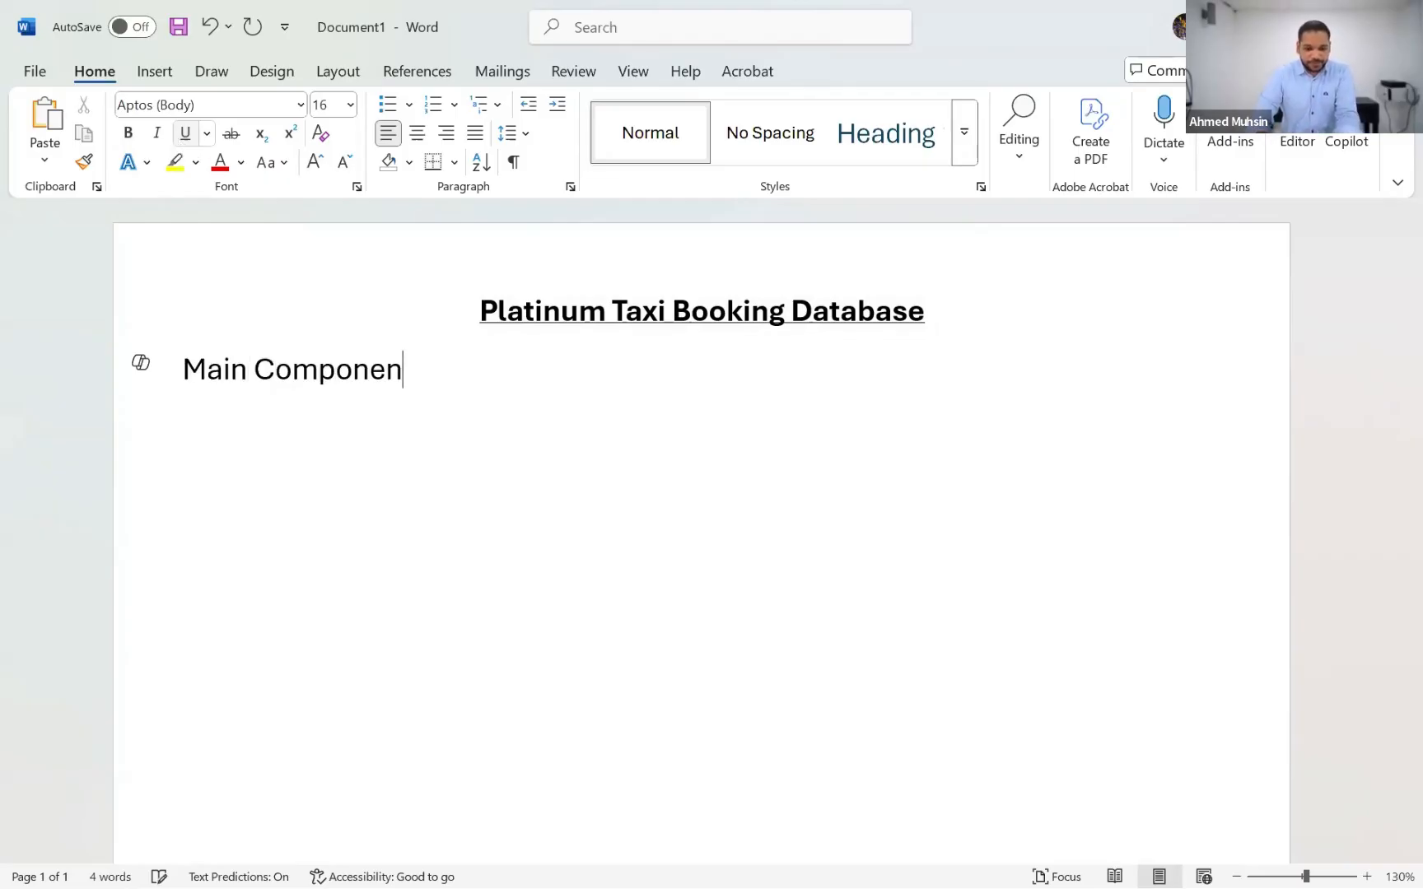
# Create a numbered list under "Main Components" with the items Drivers, Customers and Bookings.
pyautogui.press('Return')
pyautogui.write('1. Drivers')
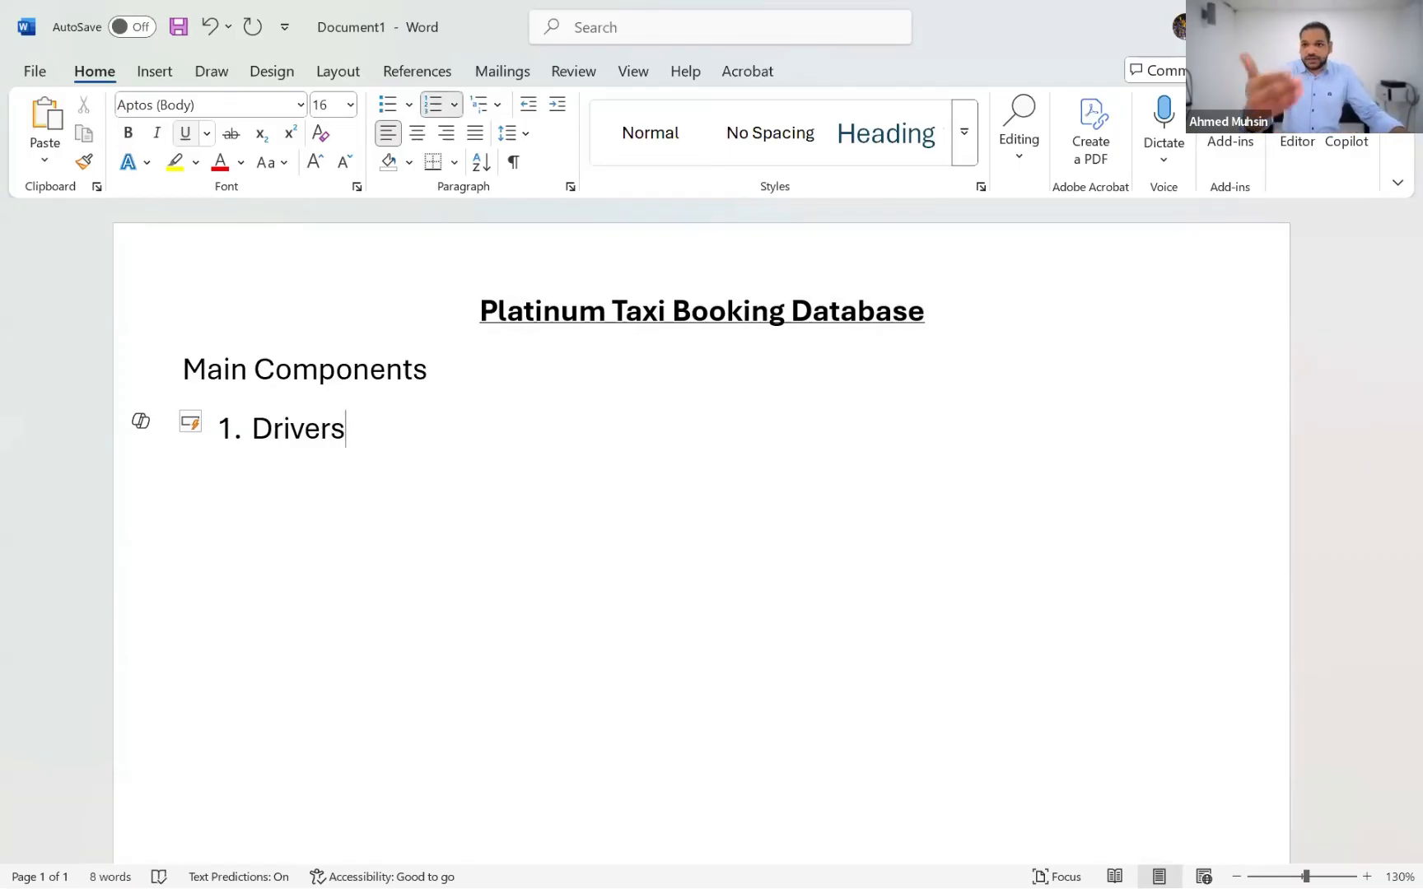
pyautogui.press('Return')
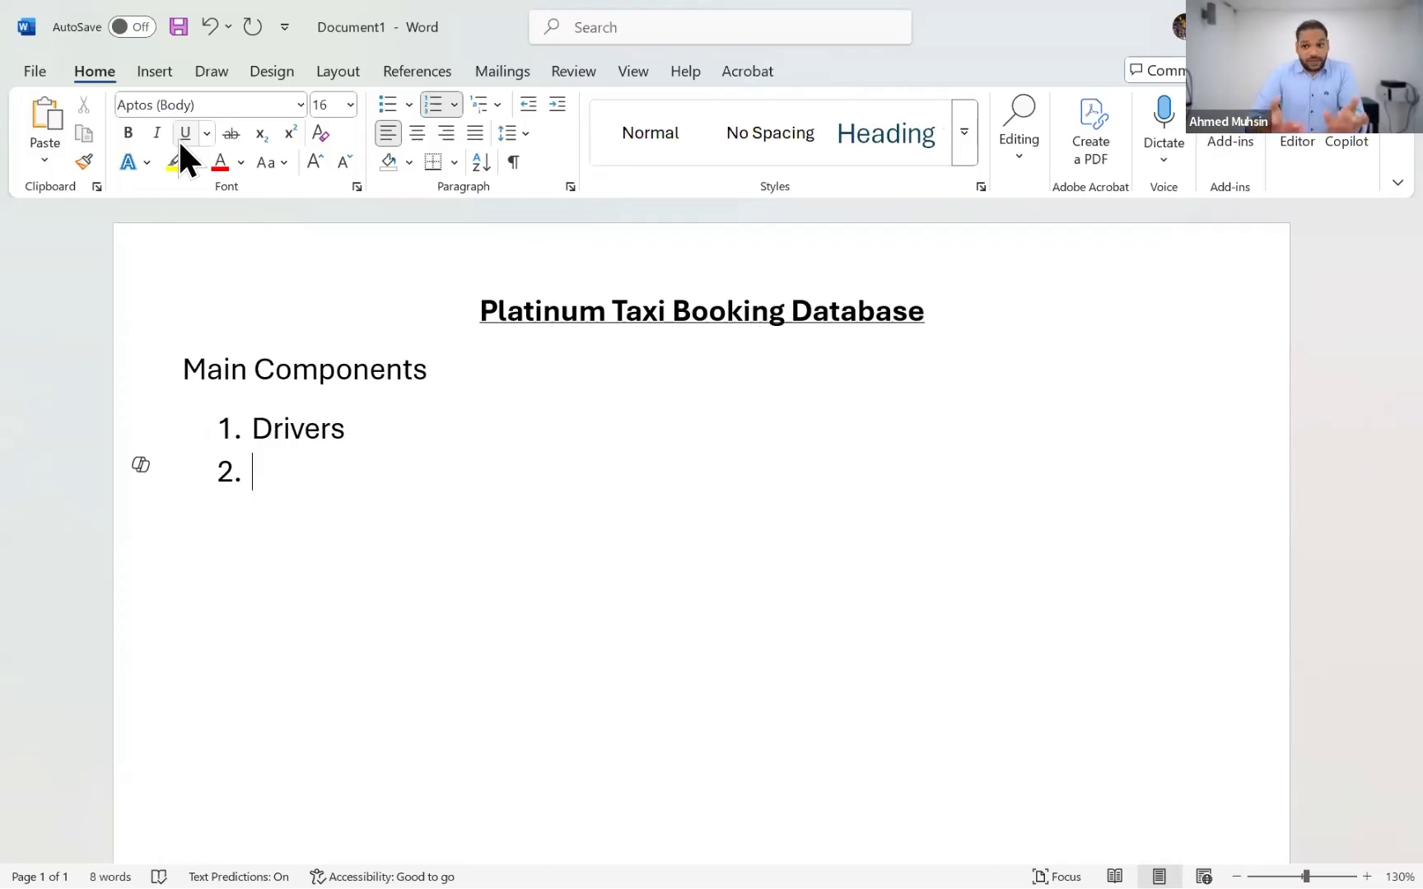
pyautogui.write('Customers')
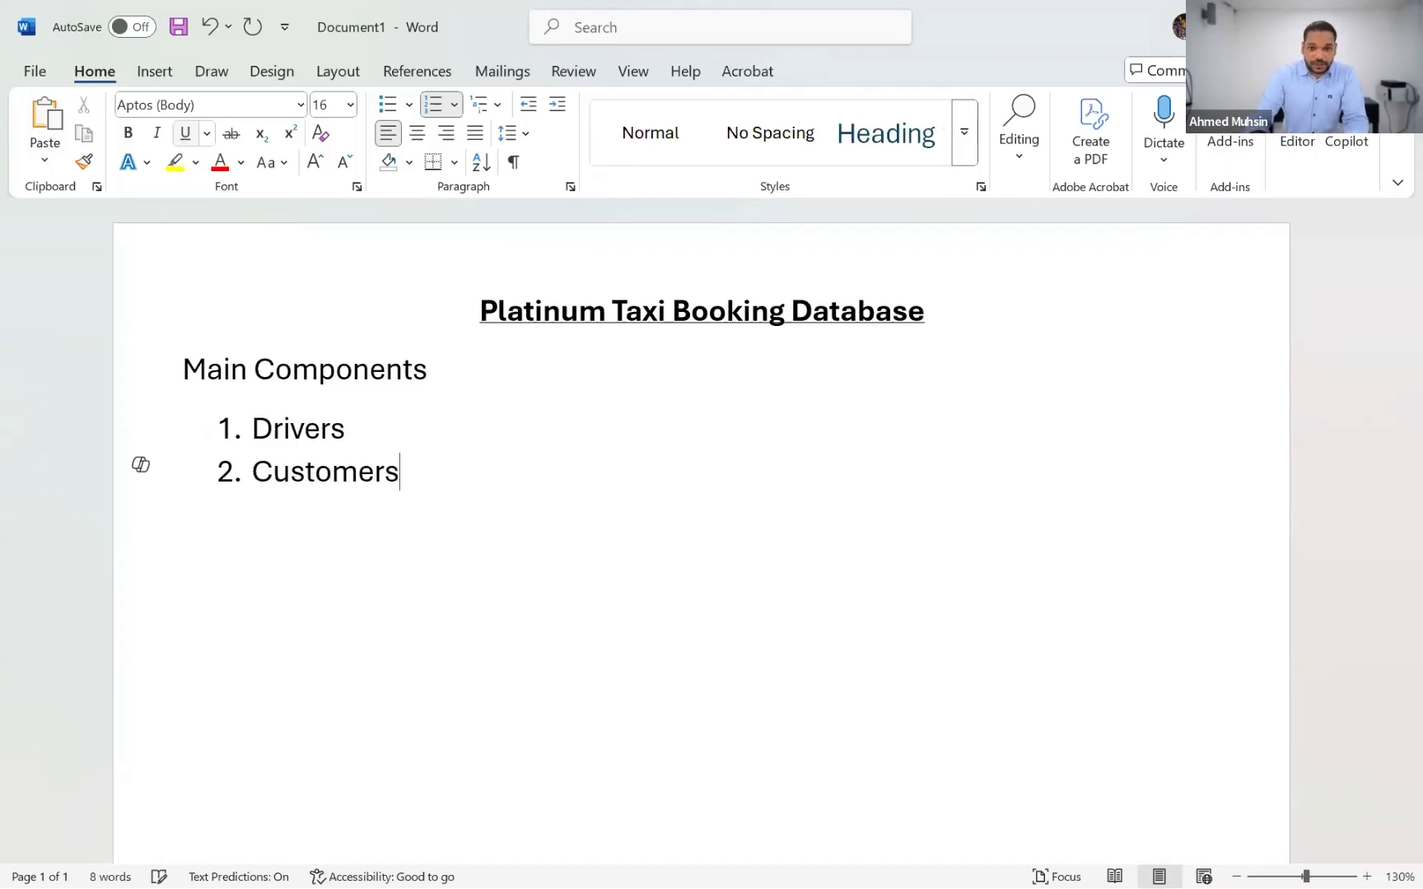
pyautogui.press('Return')
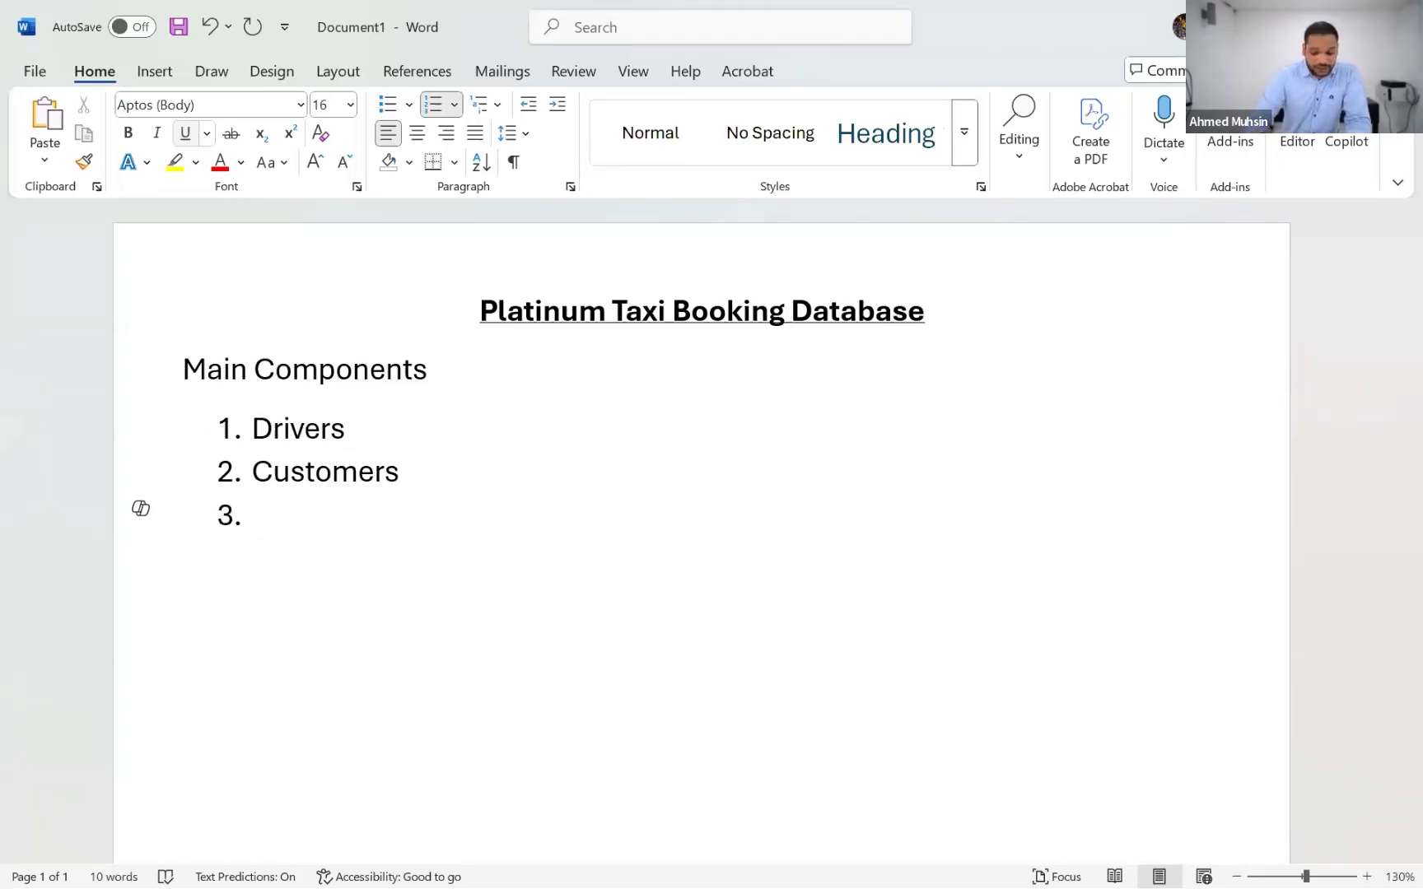
pyautogui.write('Booking')
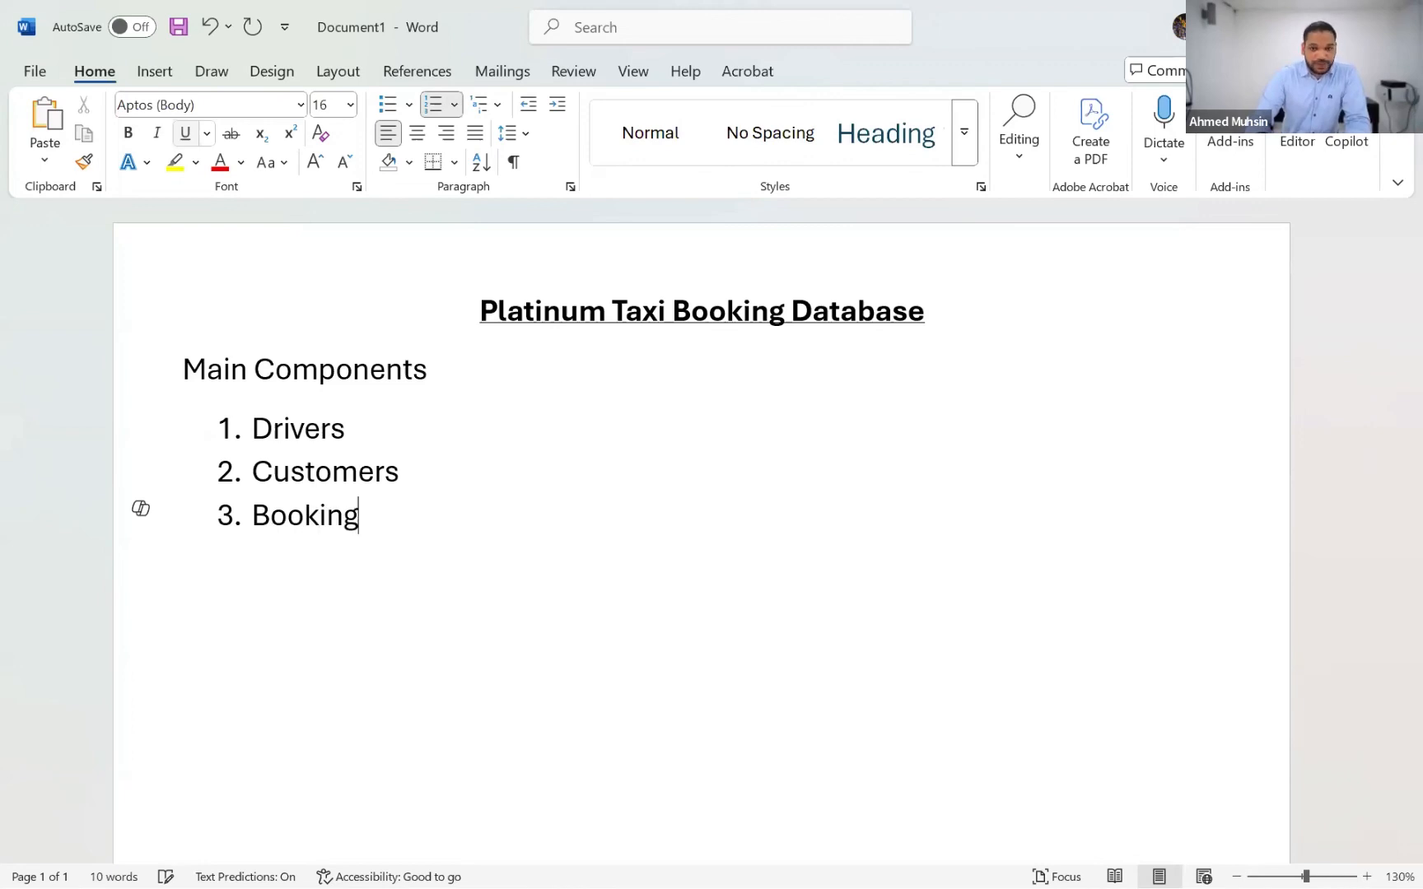
pyautogui.write('s')
# Add Vehicles as the fourth list item, and end the numbered list with a blank line below it.
pyautogui.press('Return')
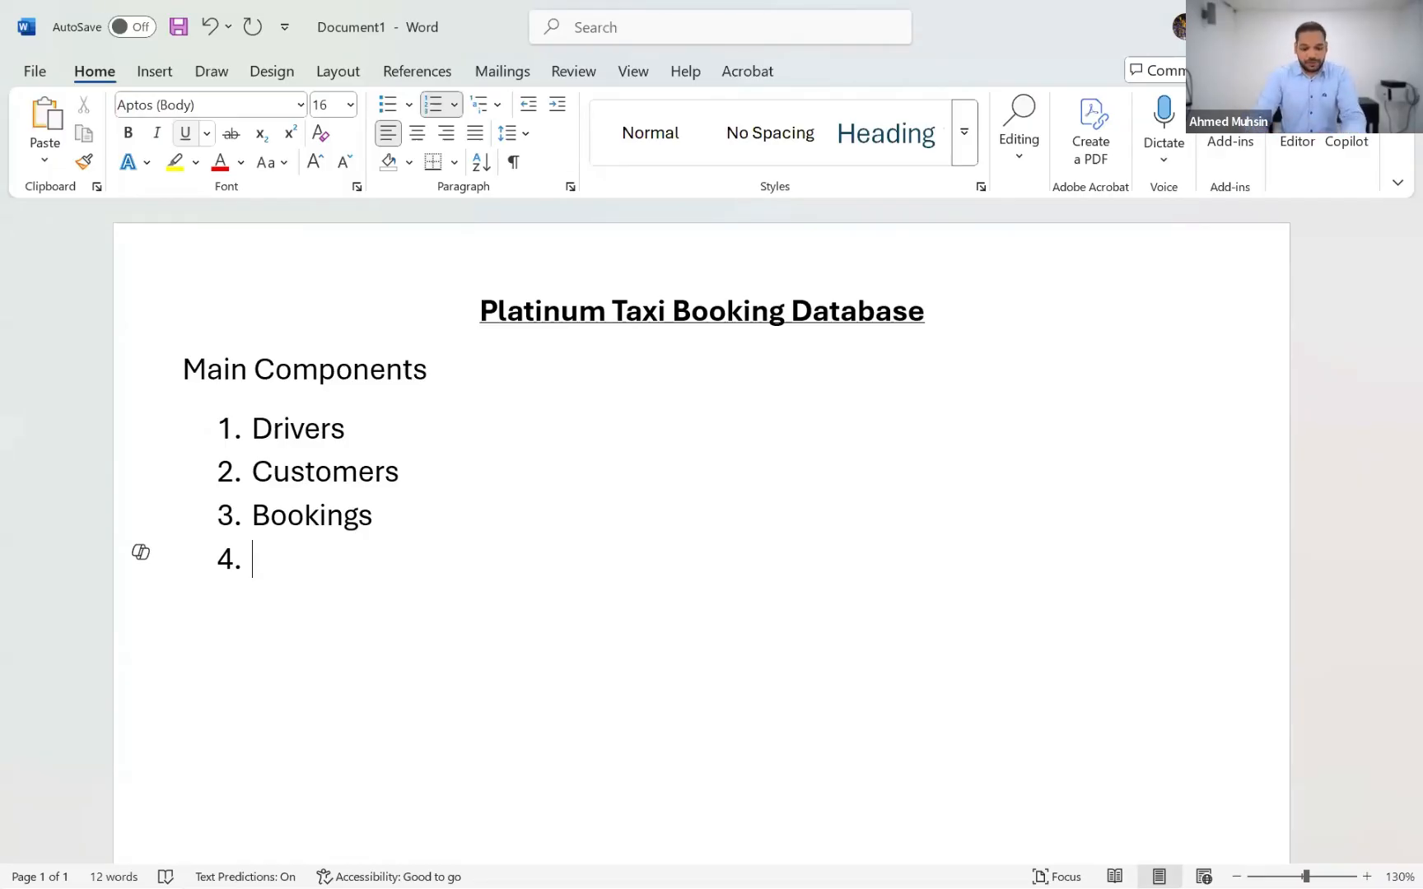
pyautogui.write('Vehc')
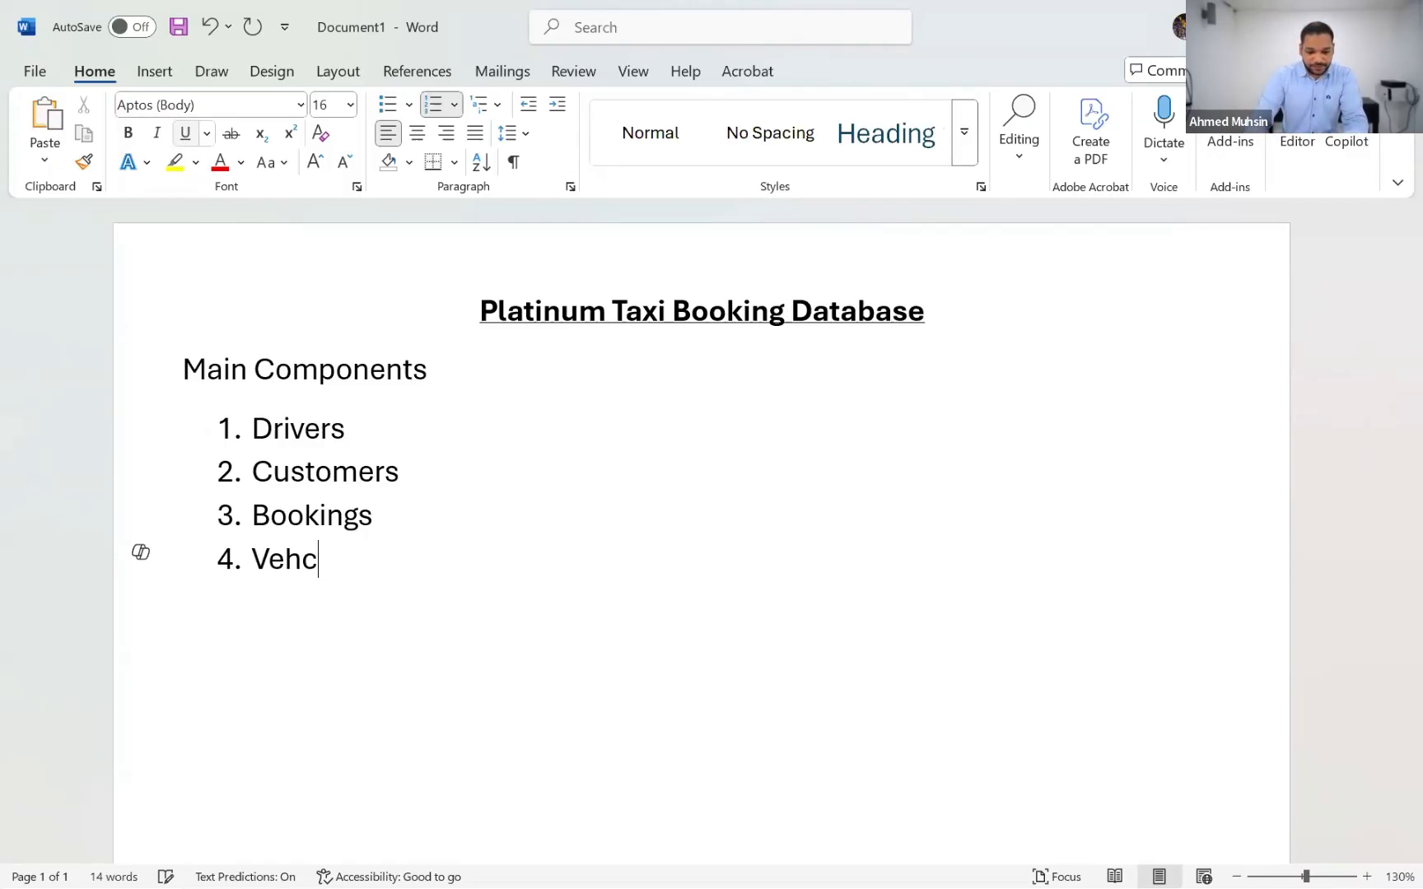
pyautogui.press('BackSpace')
pyautogui.write('icles')
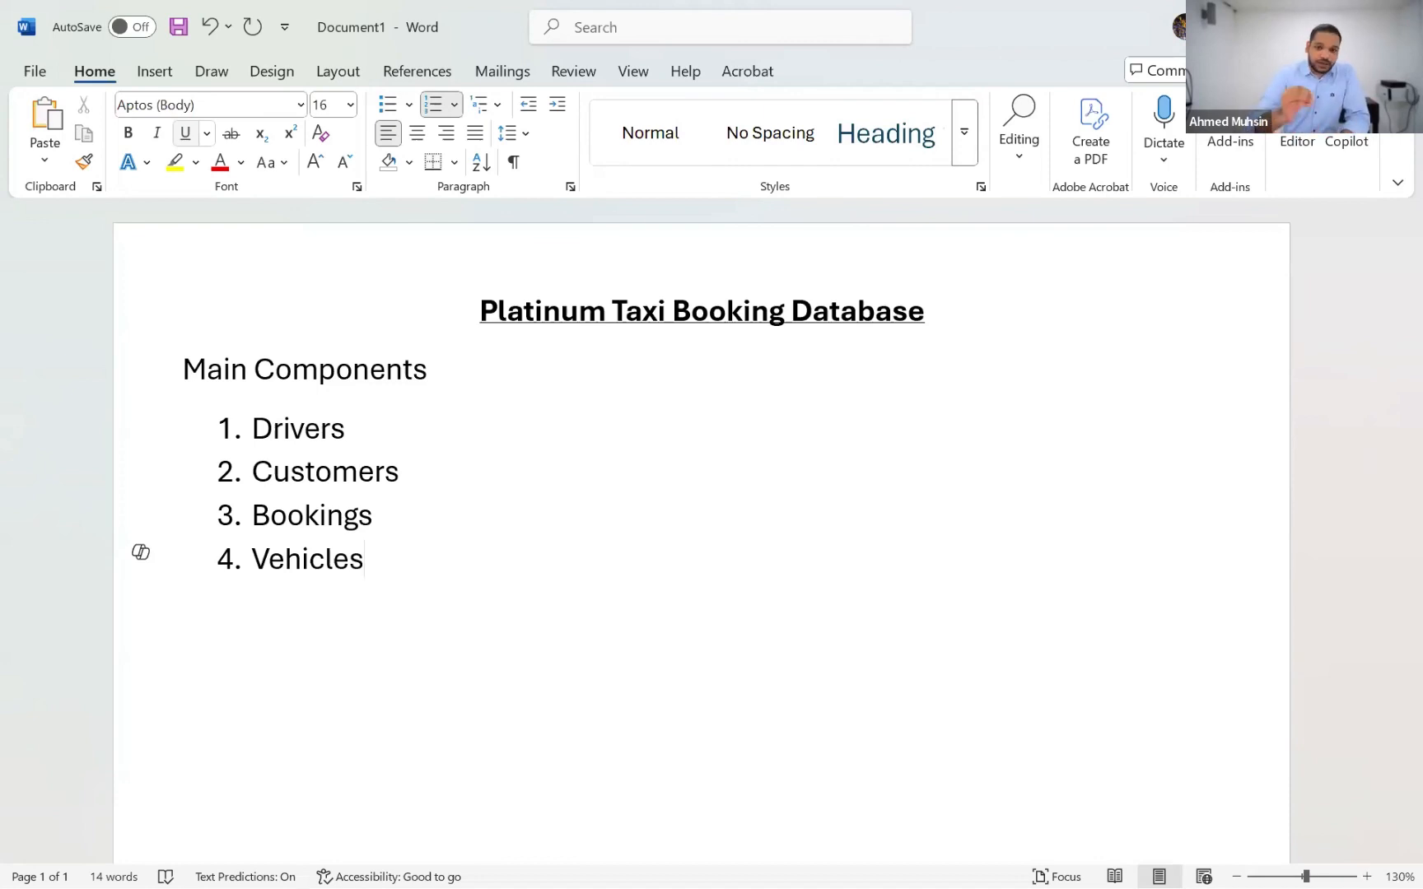
pyautogui.press('Return')
pyautogui.press('Return')
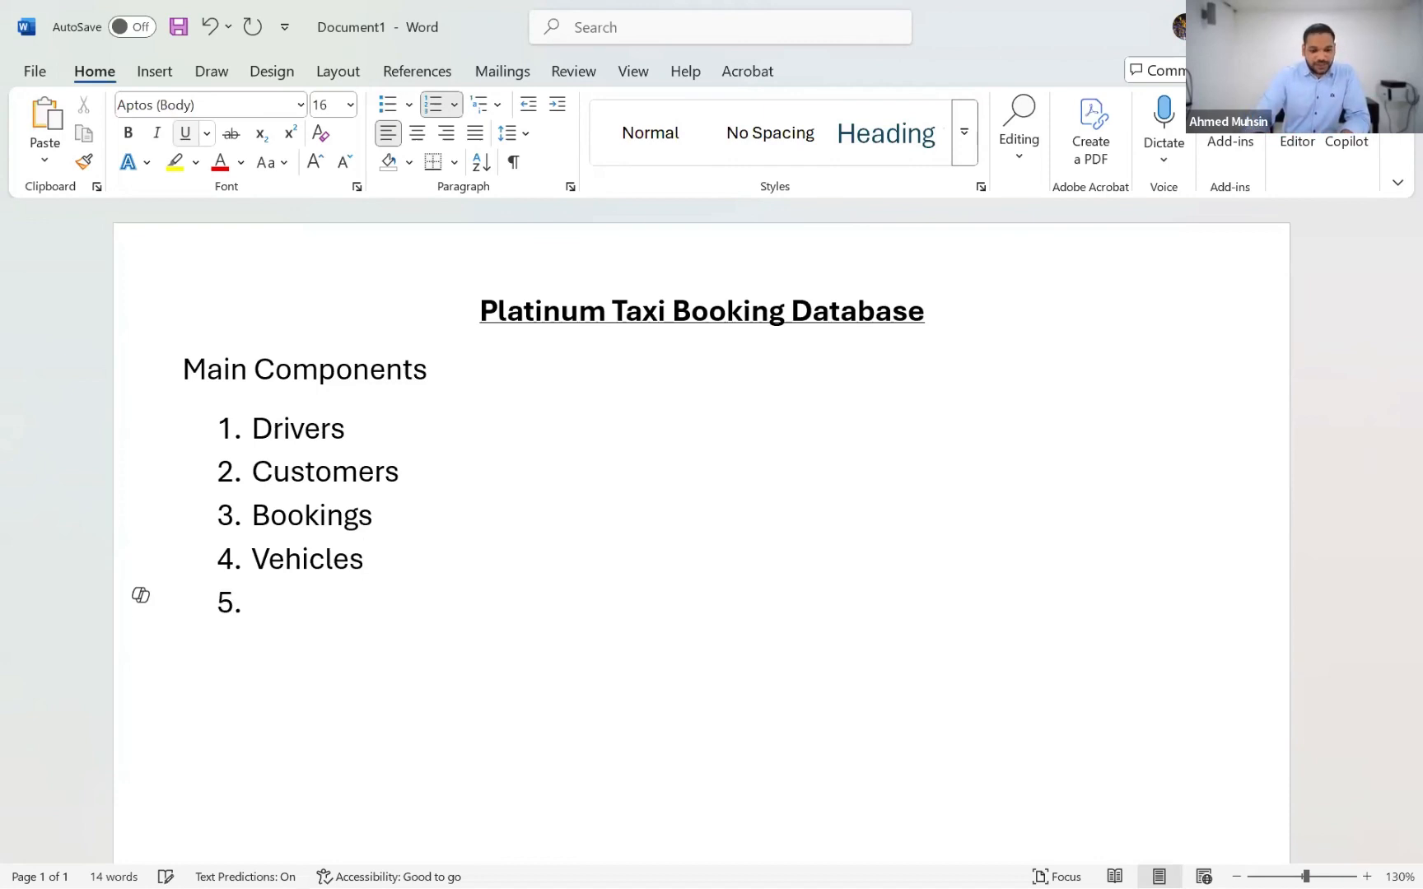
pyautogui.press('Return')
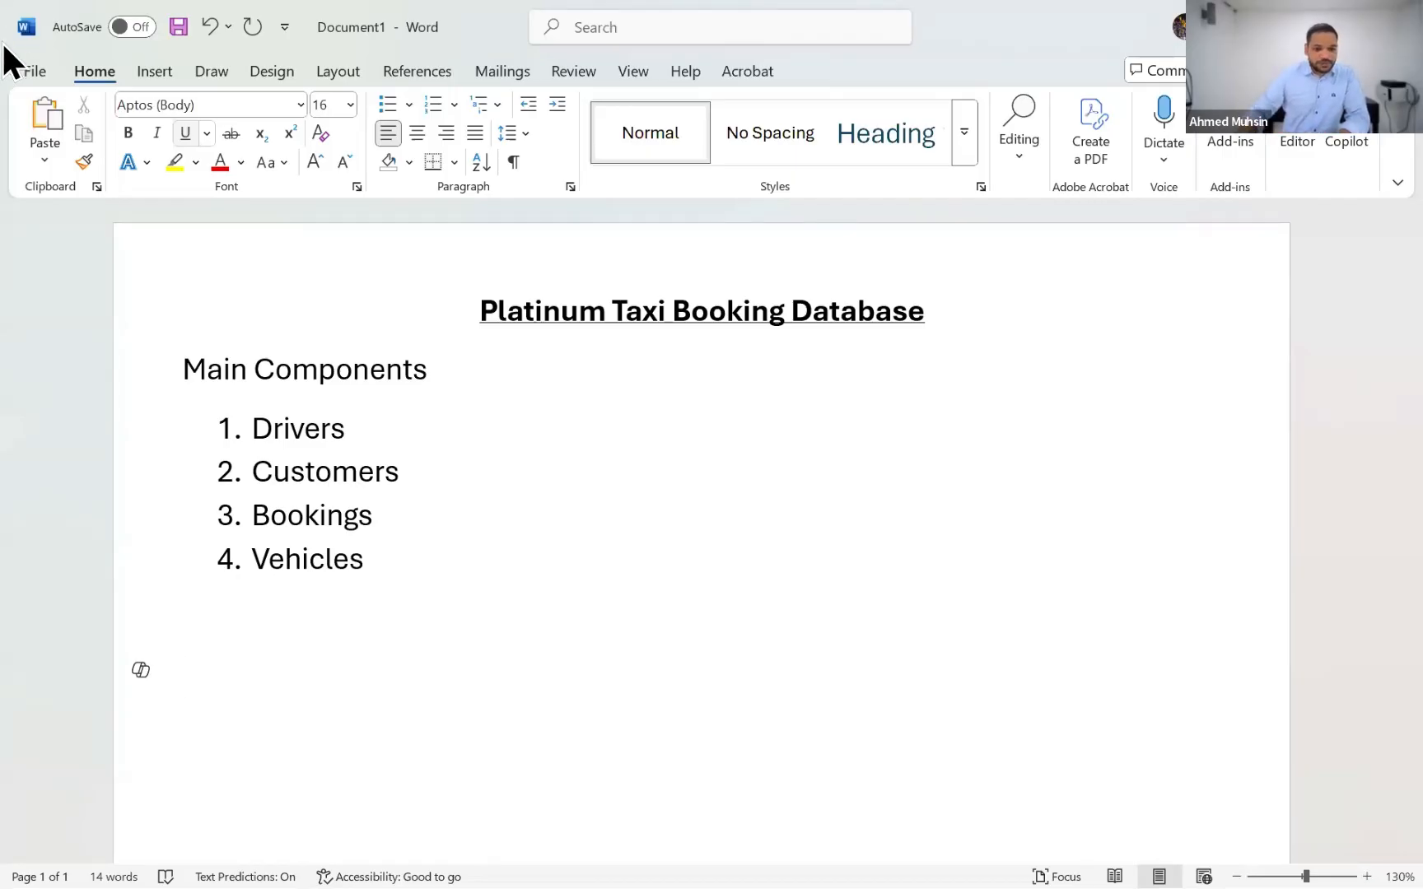
# Append "- DriID" to the Drivers item in the numbered list.
pyautogui.click(355, 428)
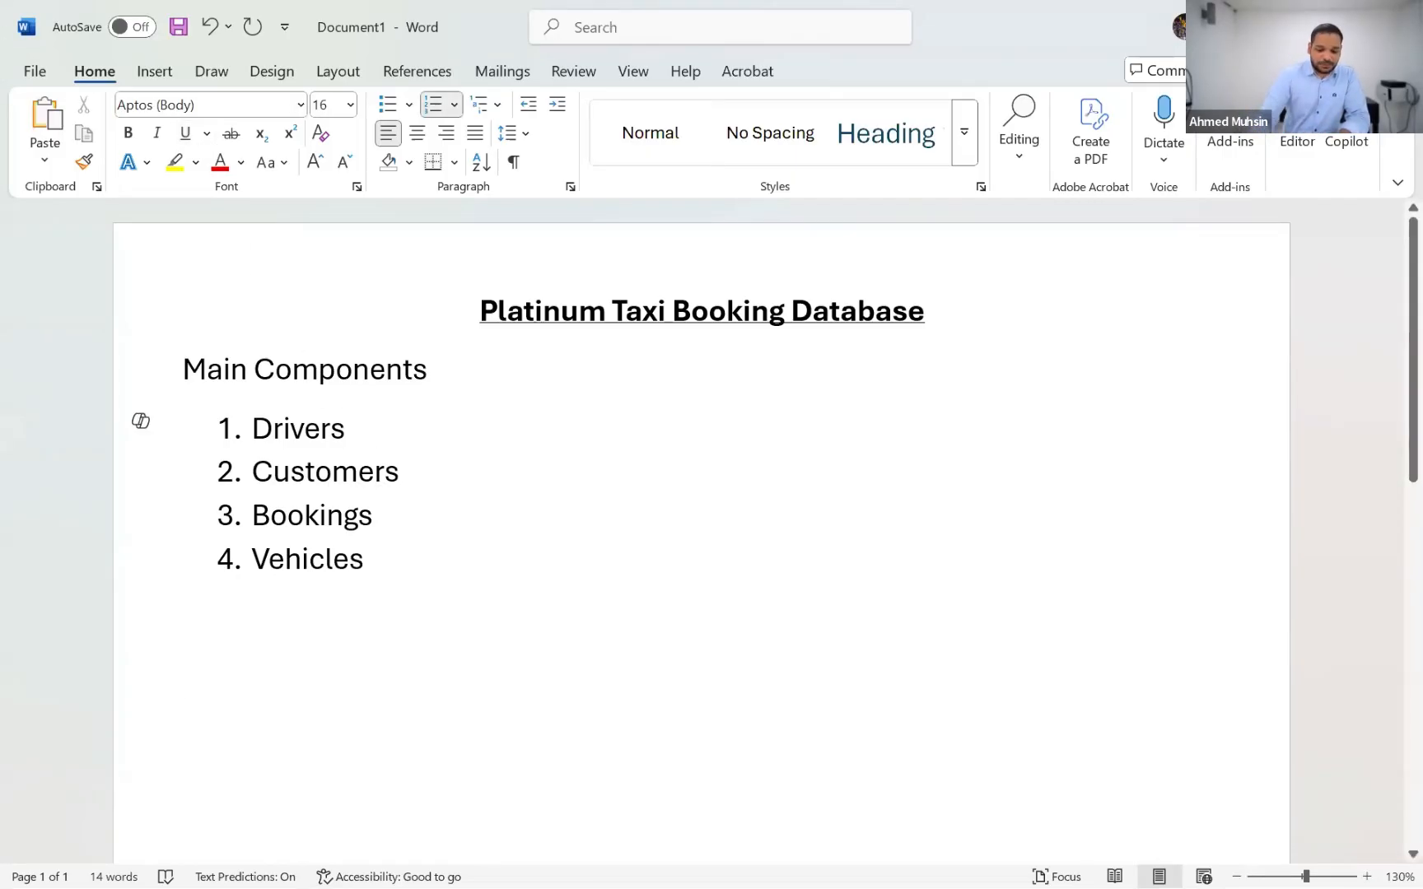
pyautogui.write('- ')
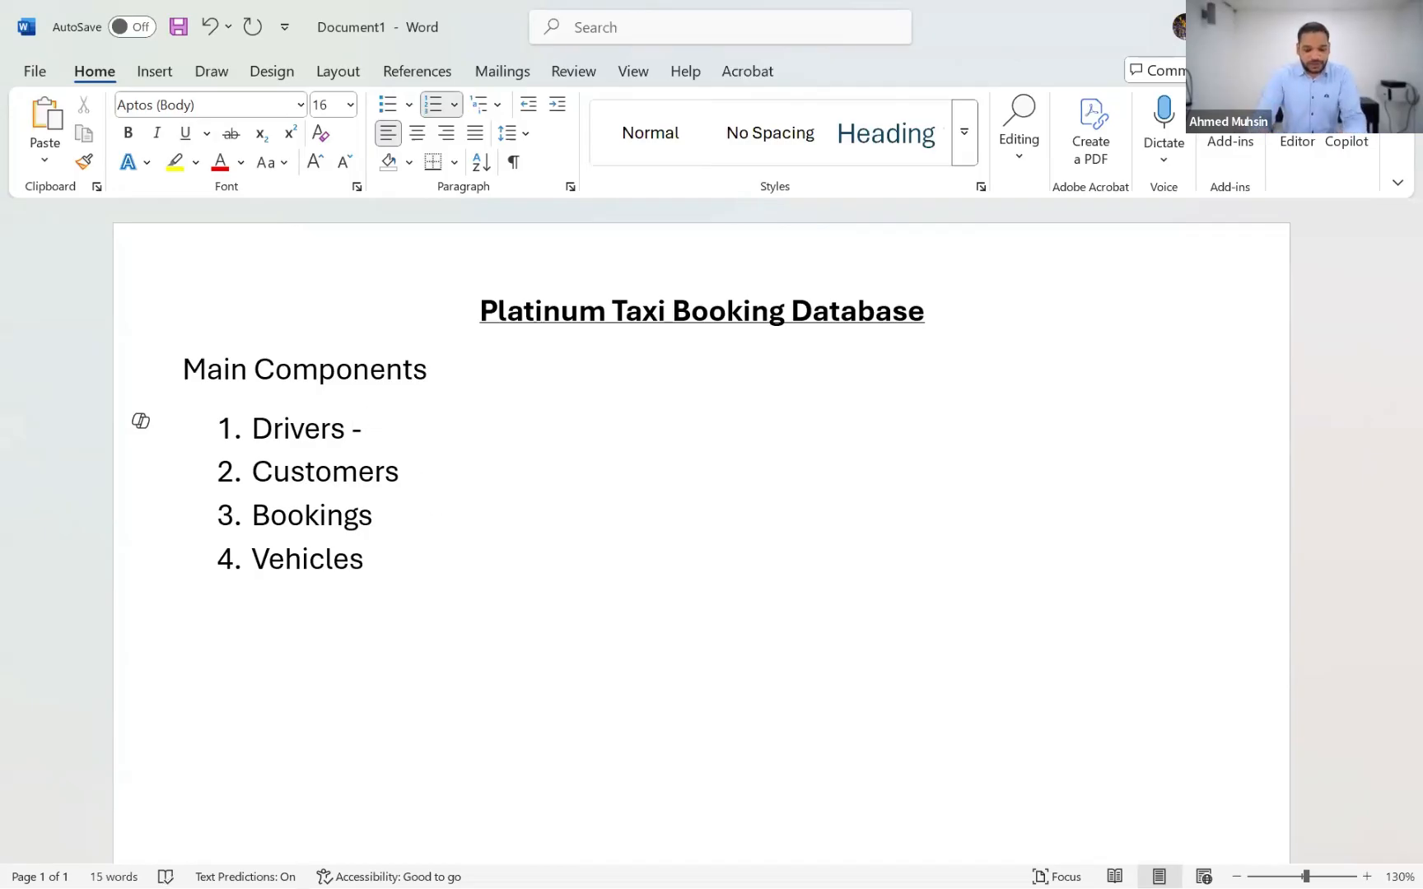
pyautogui.write('DriID')
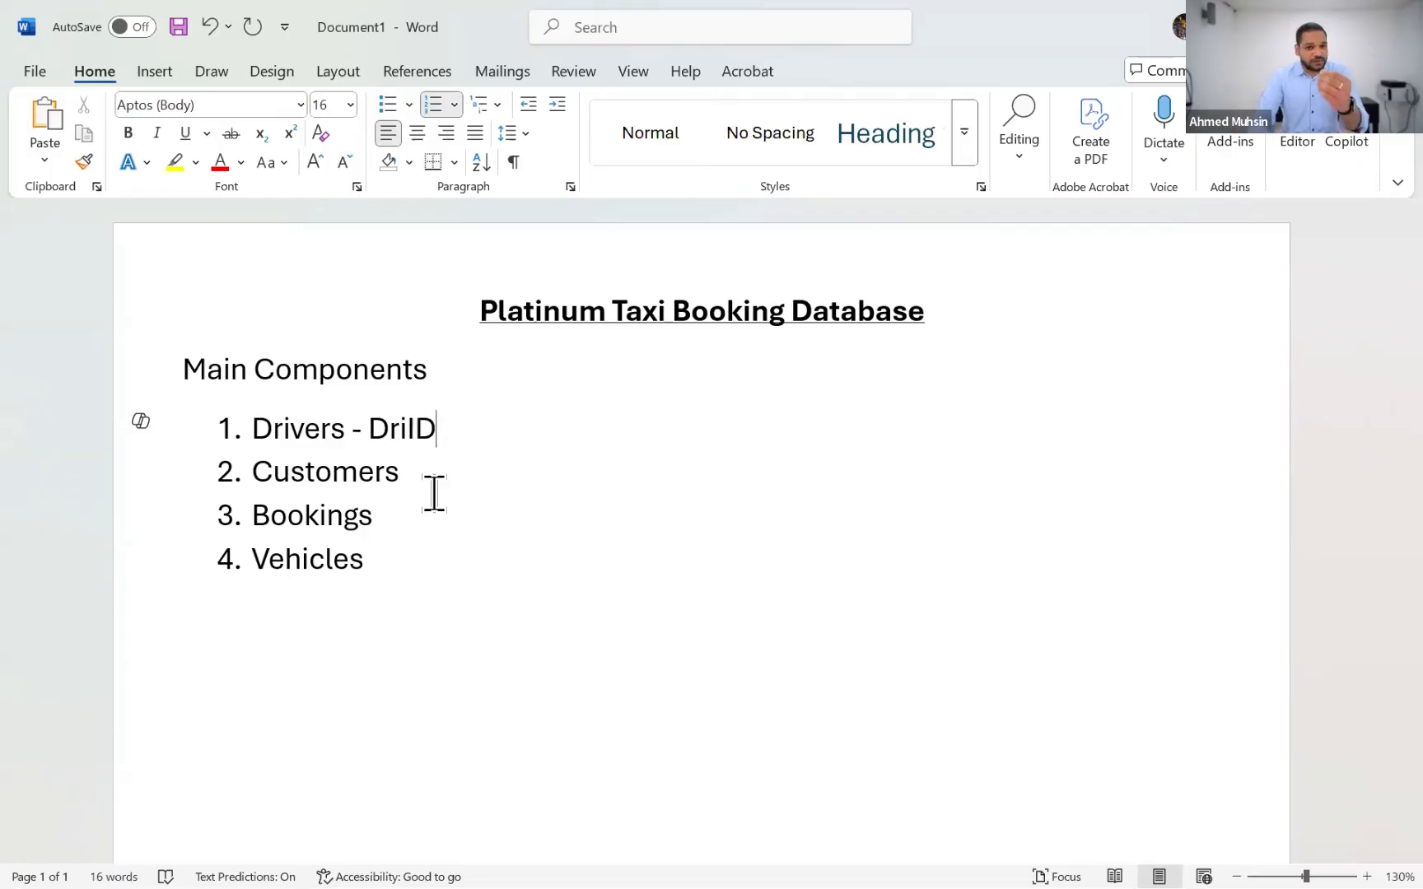
# Extend the Drivers item with the comma-separated fields DriName, DriDoB, DriContact, DriAddress and DriGender, leaving no trailing comma.
pyautogui.write(', ')
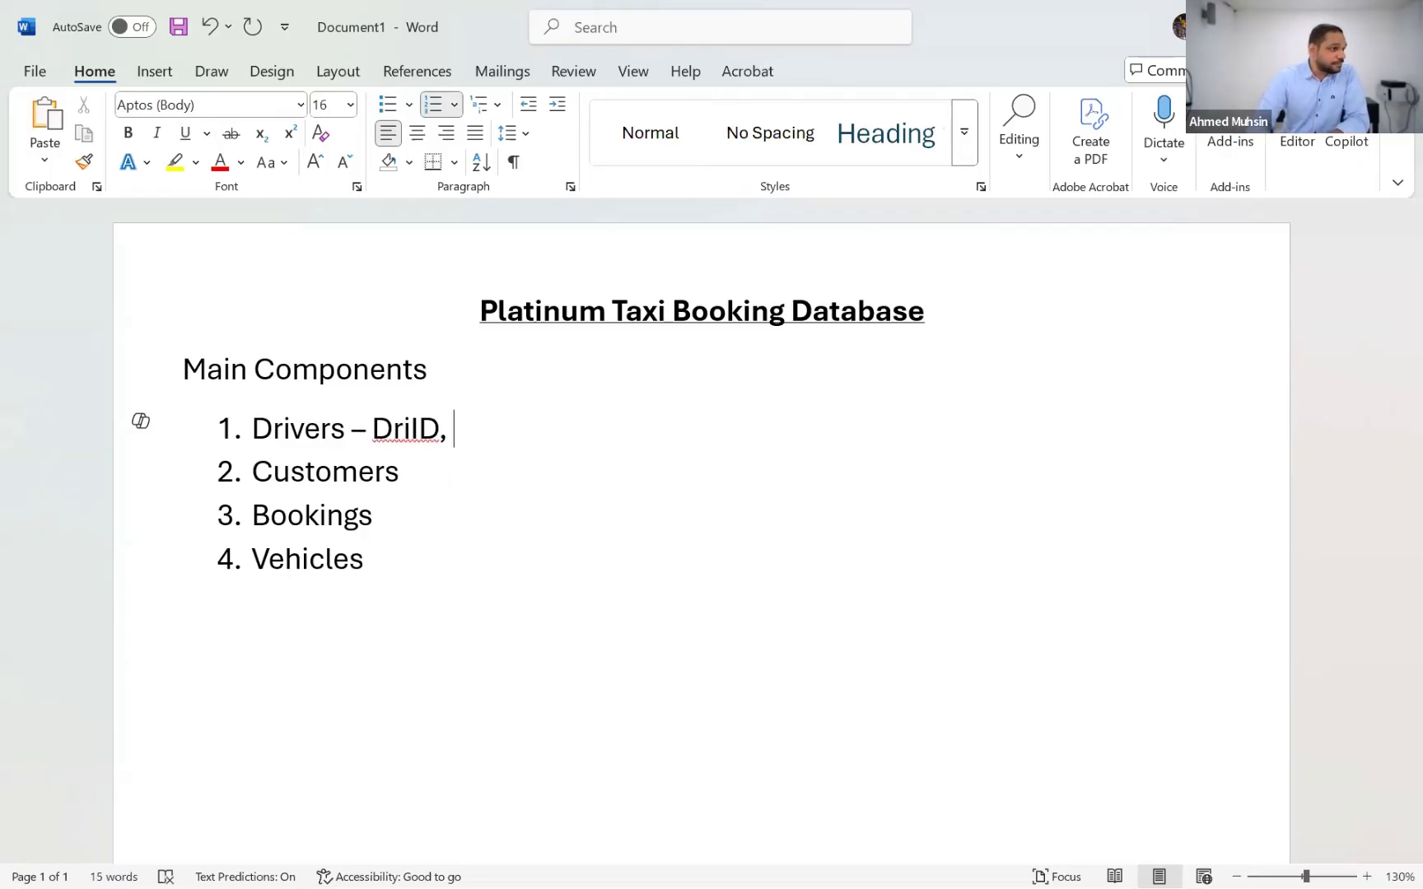
pyautogui.write('DriName, ')
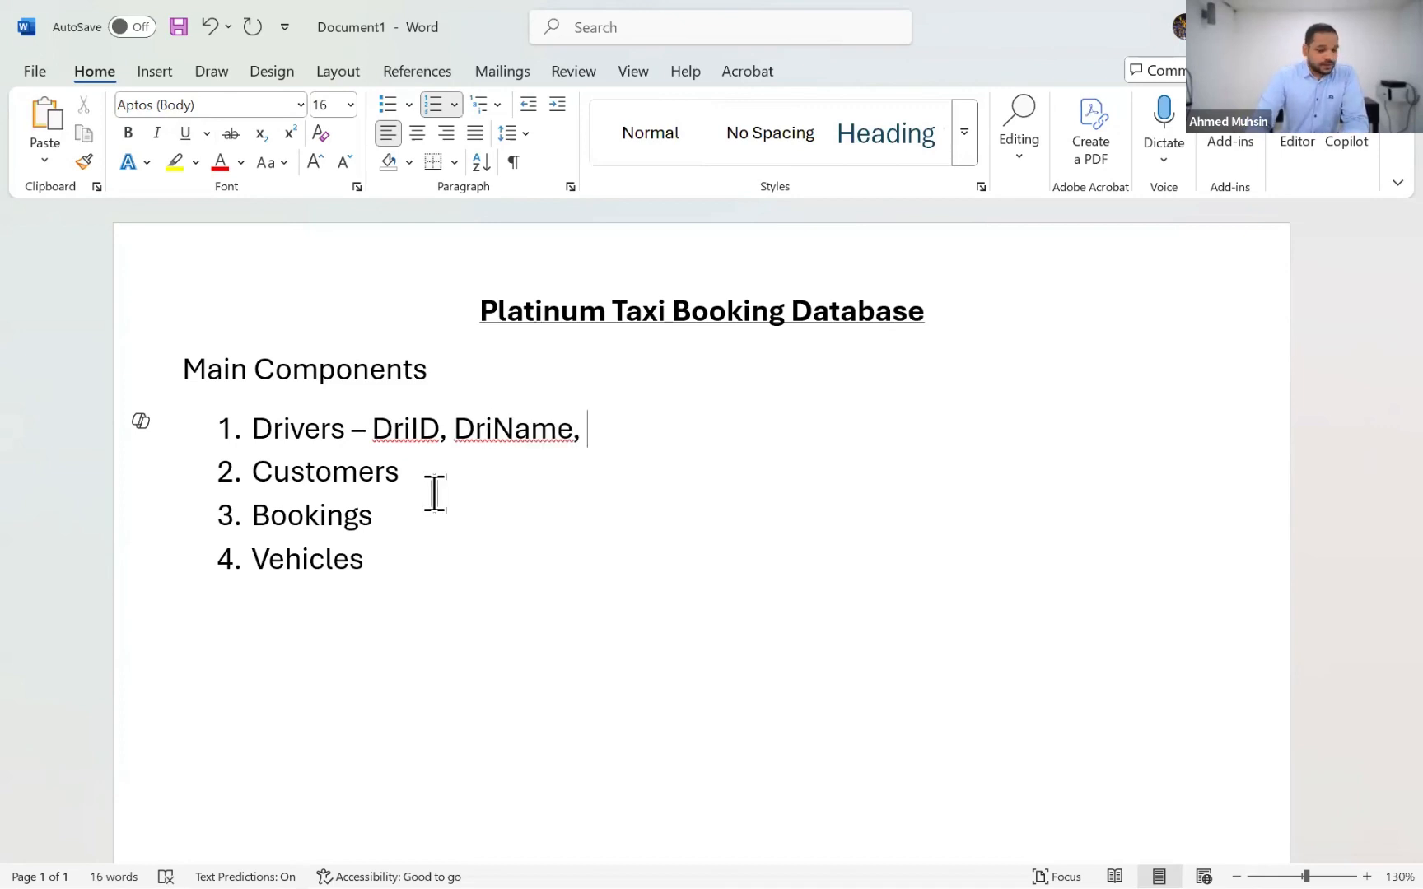
pyautogui.write('DriDoB, ')
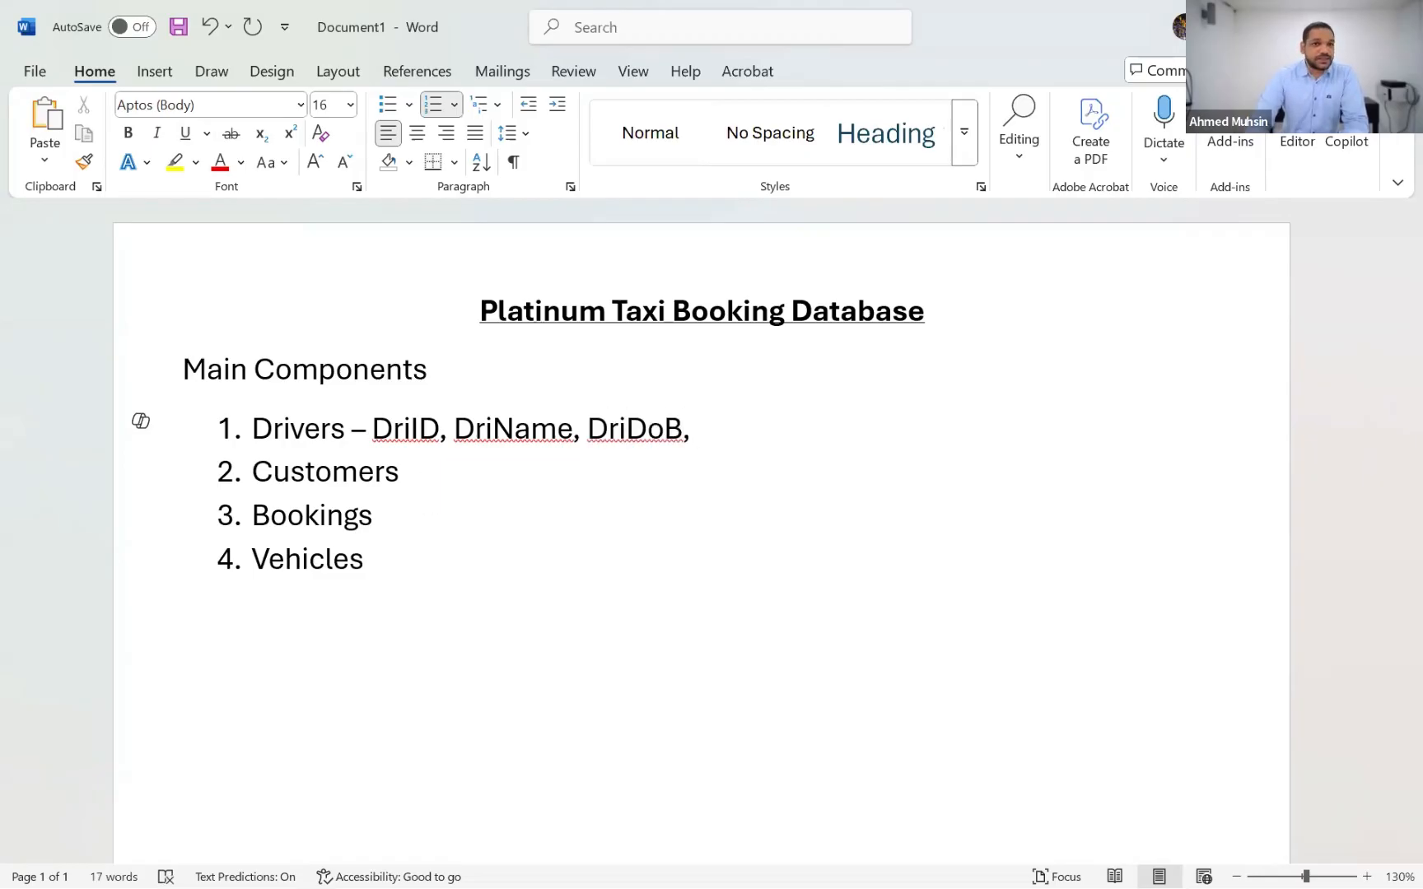
pyautogui.write('D')
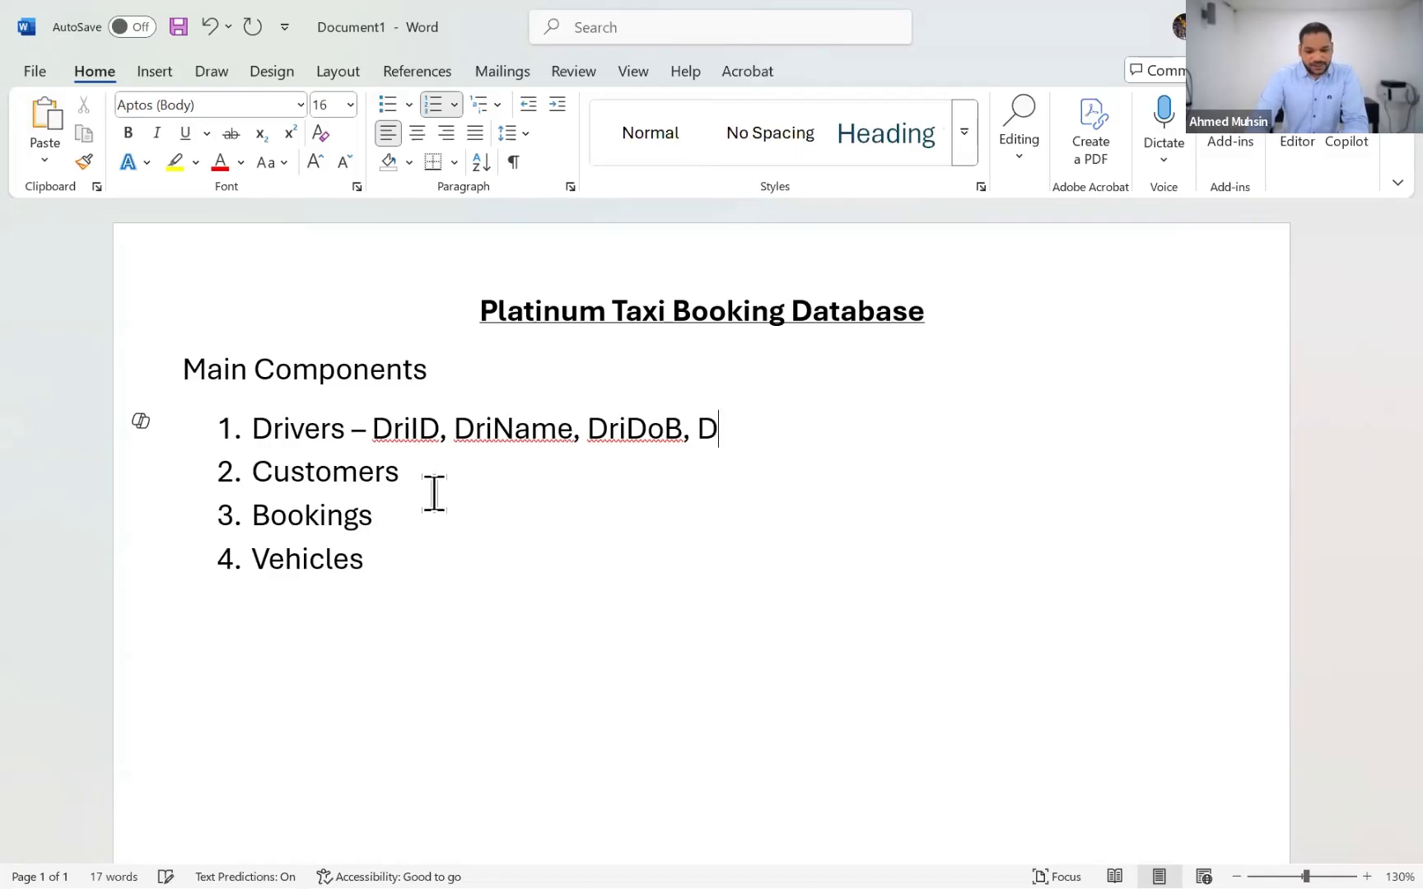
pyautogui.write('riContact')
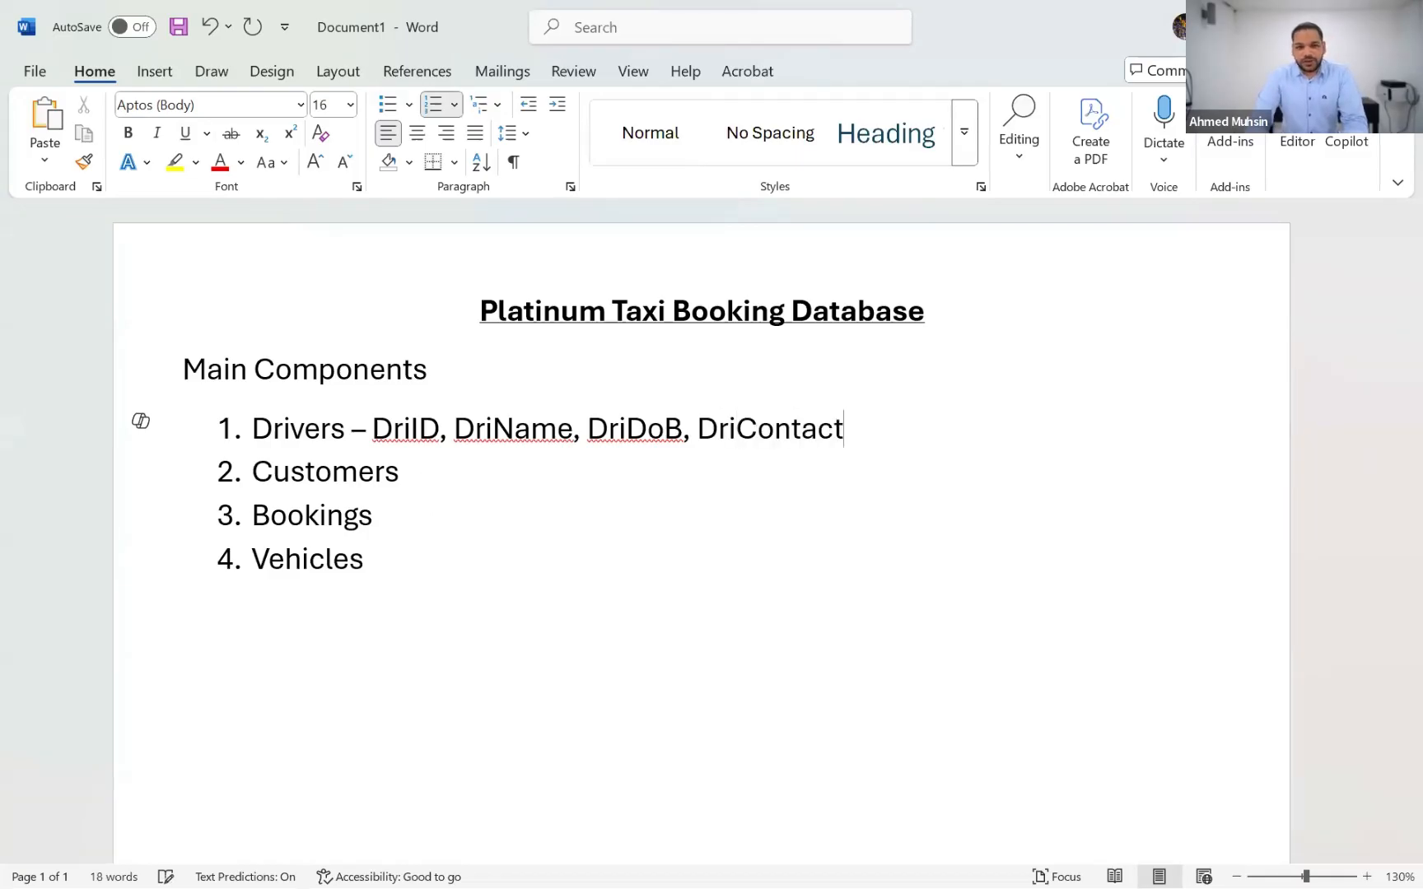
pyautogui.write(', ')
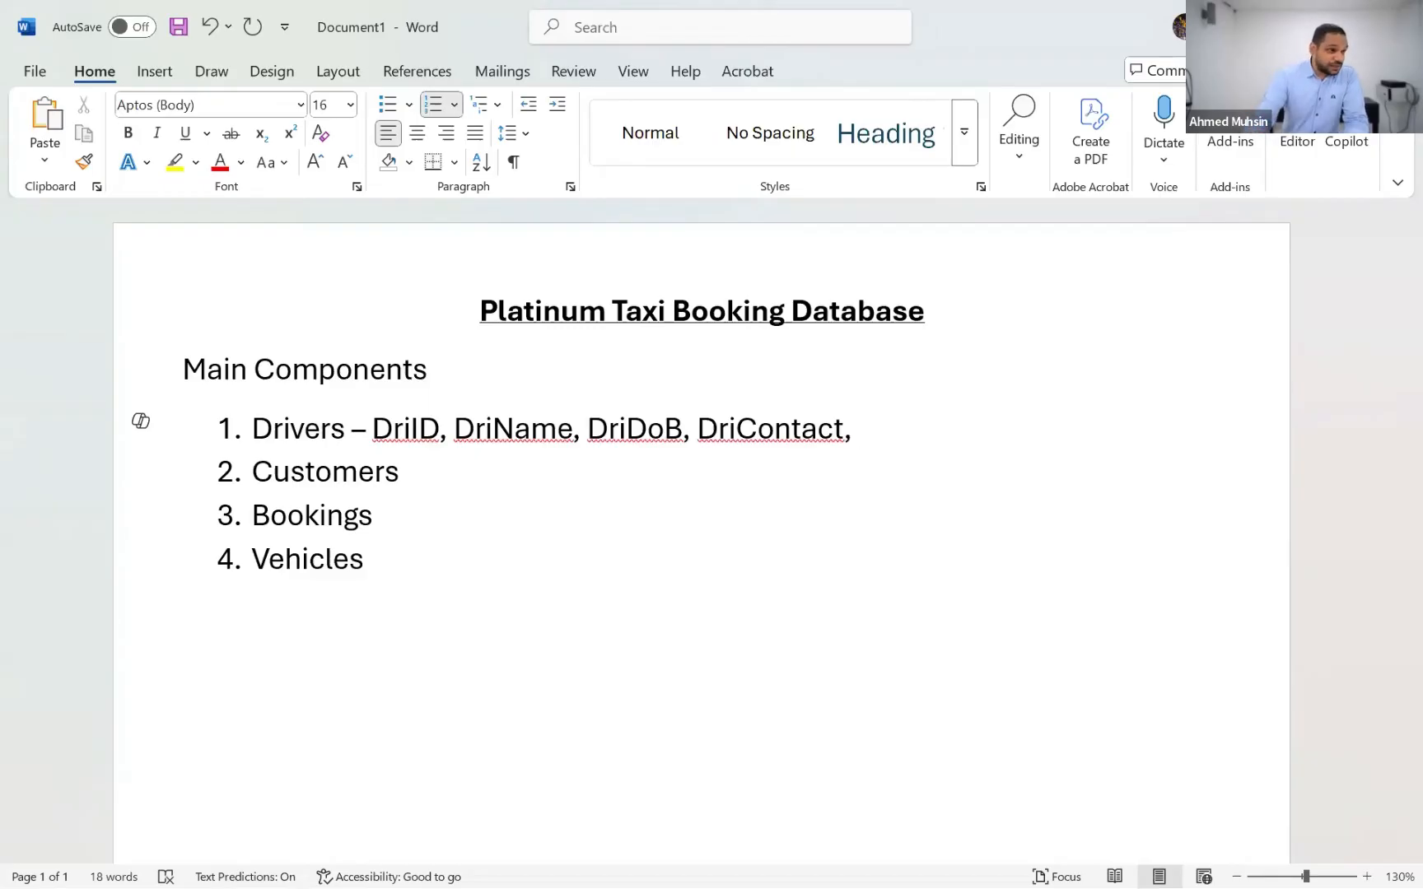
pyautogui.write('D')
pyautogui.write('dd')
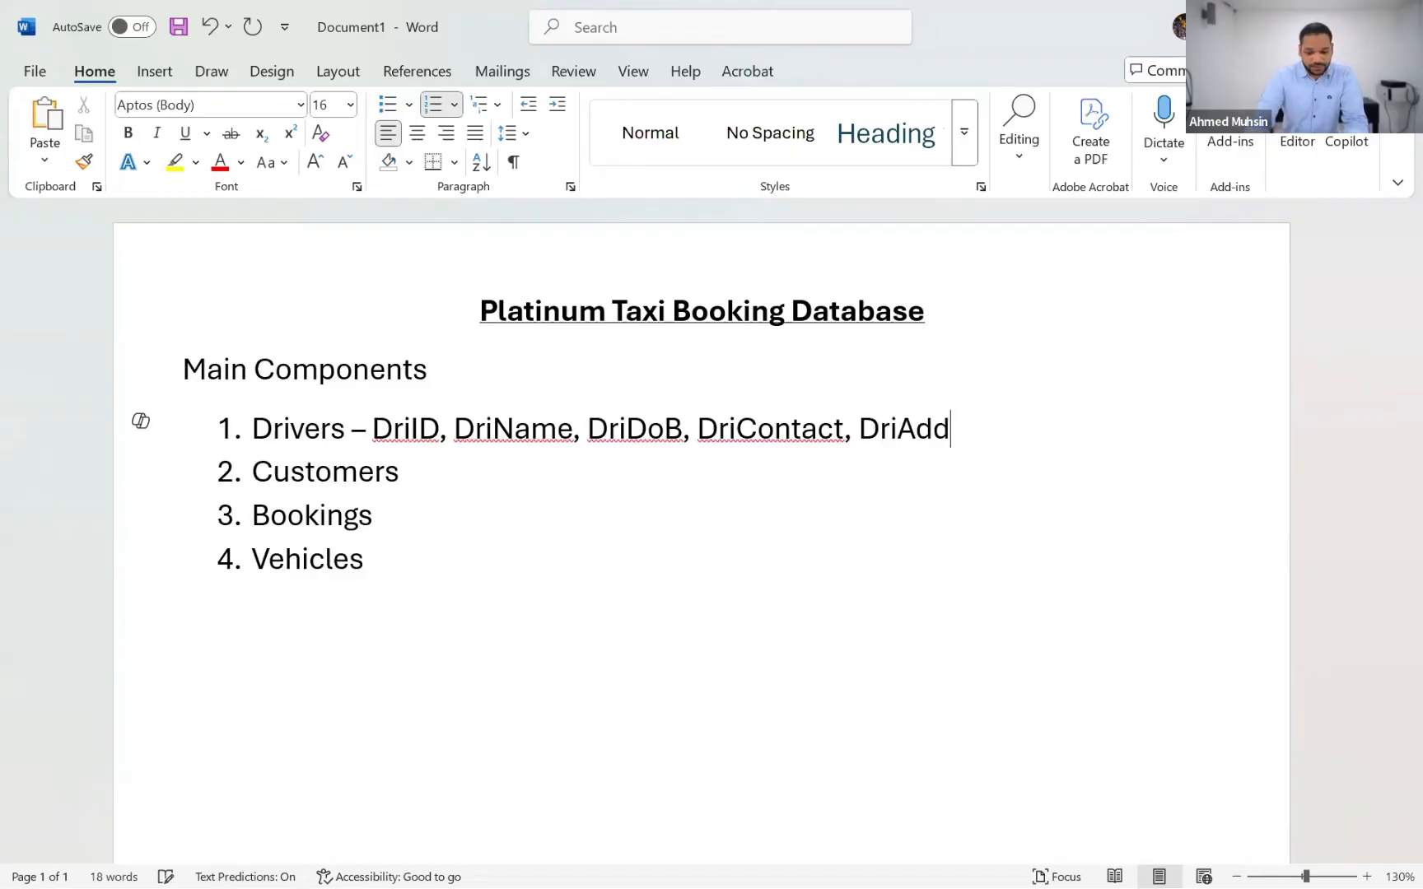
pyautogui.write('ress, ')
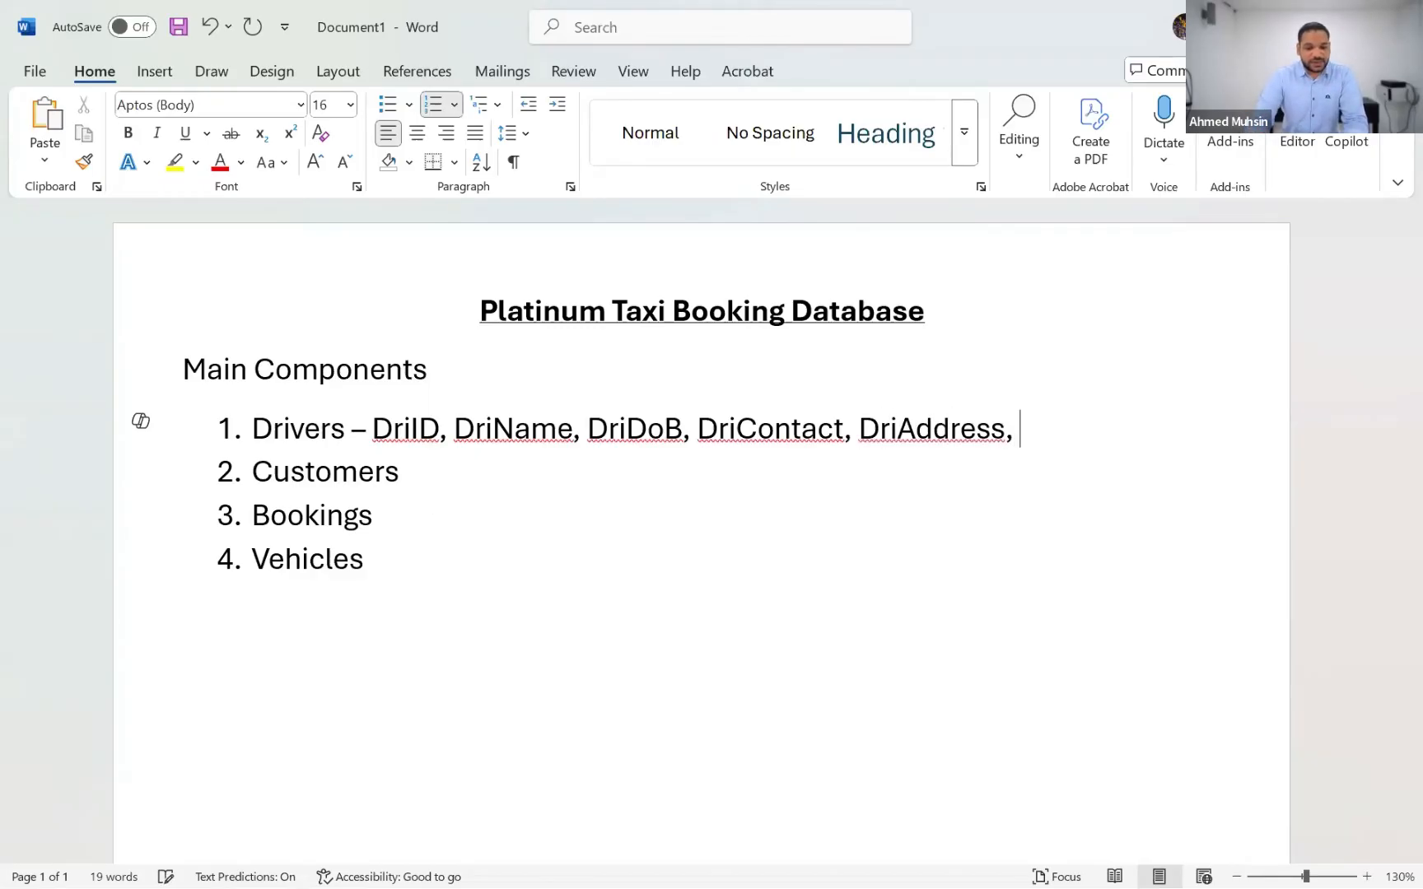
pyautogui.write('DriGender')
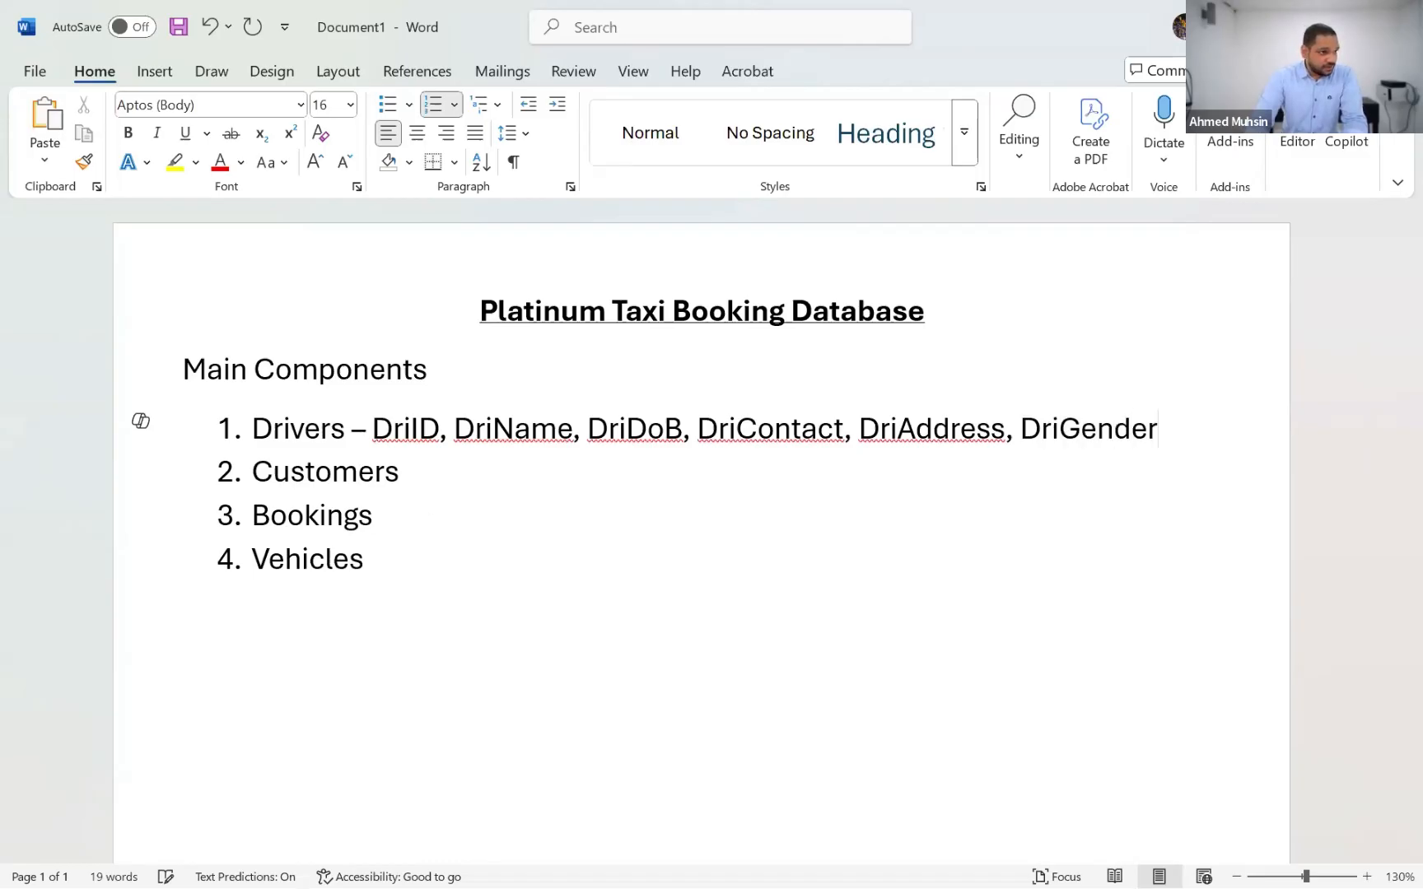
pyautogui.write(',')
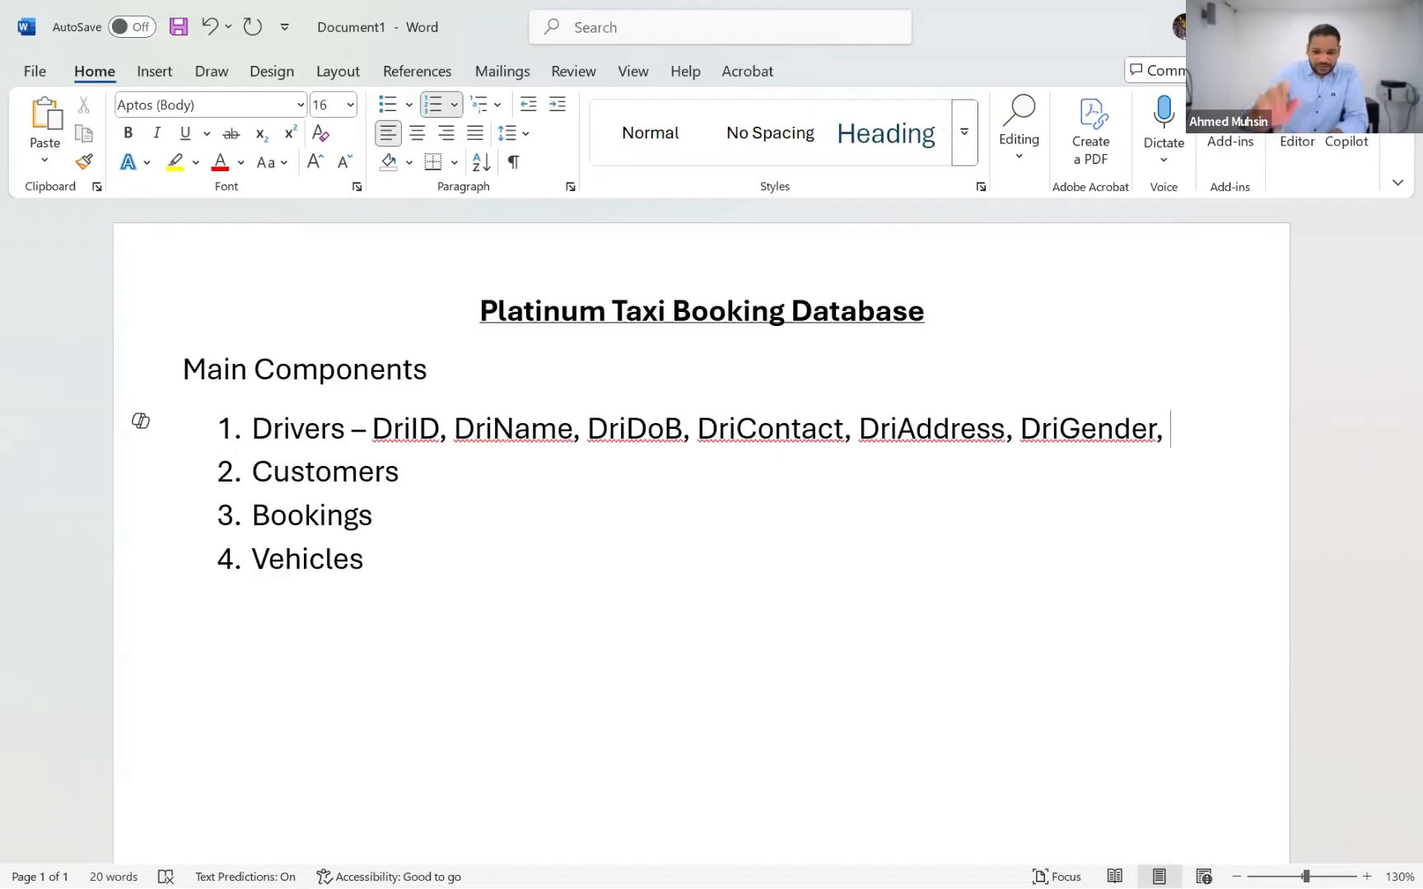
pyautogui.press('BackSpace')
pyautogui.press('BackSpace')
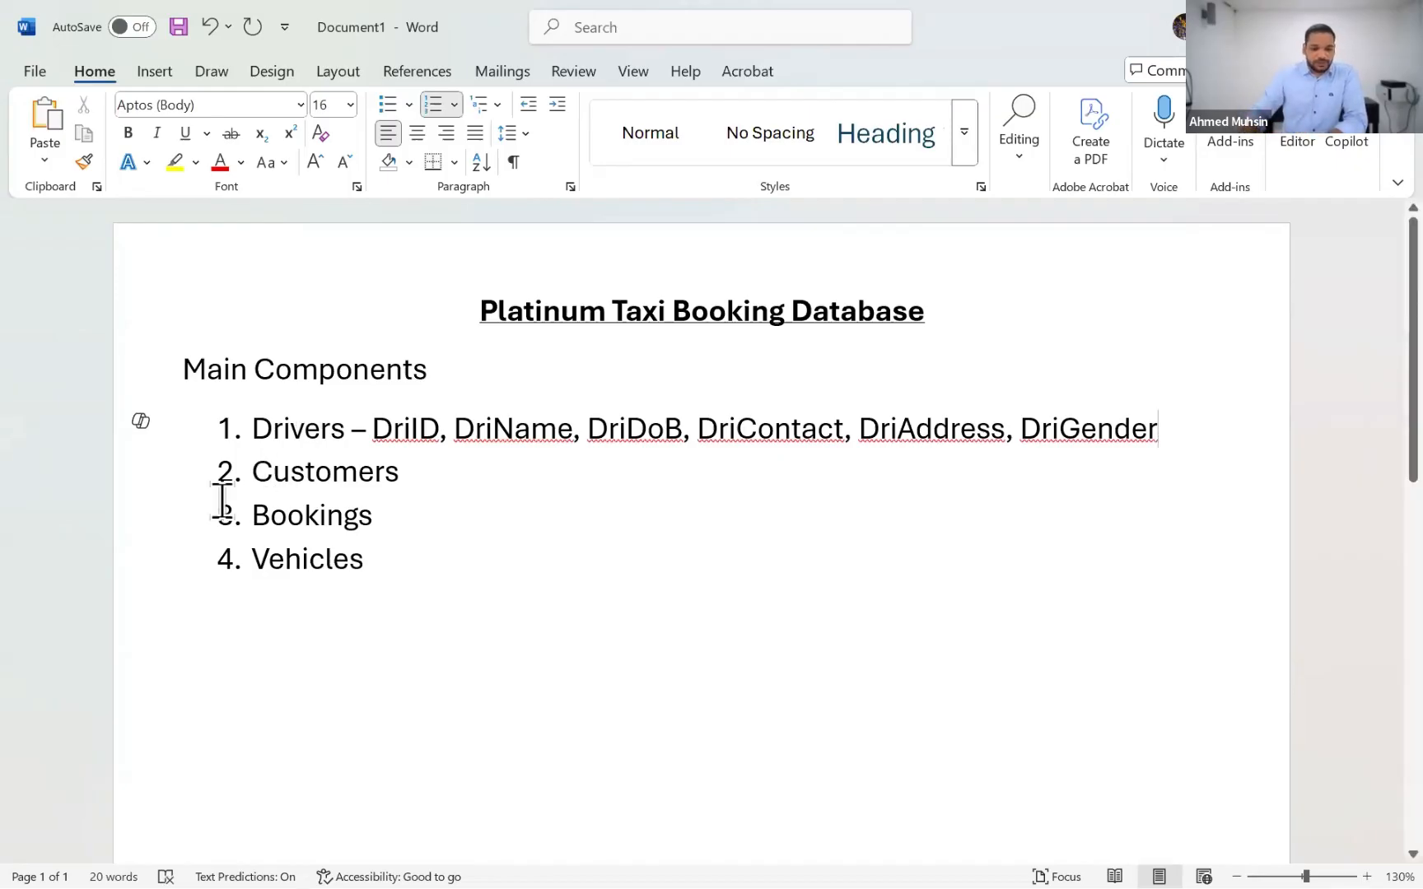
# Add a hyphen after Customers and copy the full Drivers field list, from DriID to DriGender, behind it.
pyautogui.click(454, 482)
pyautogui.write('-')
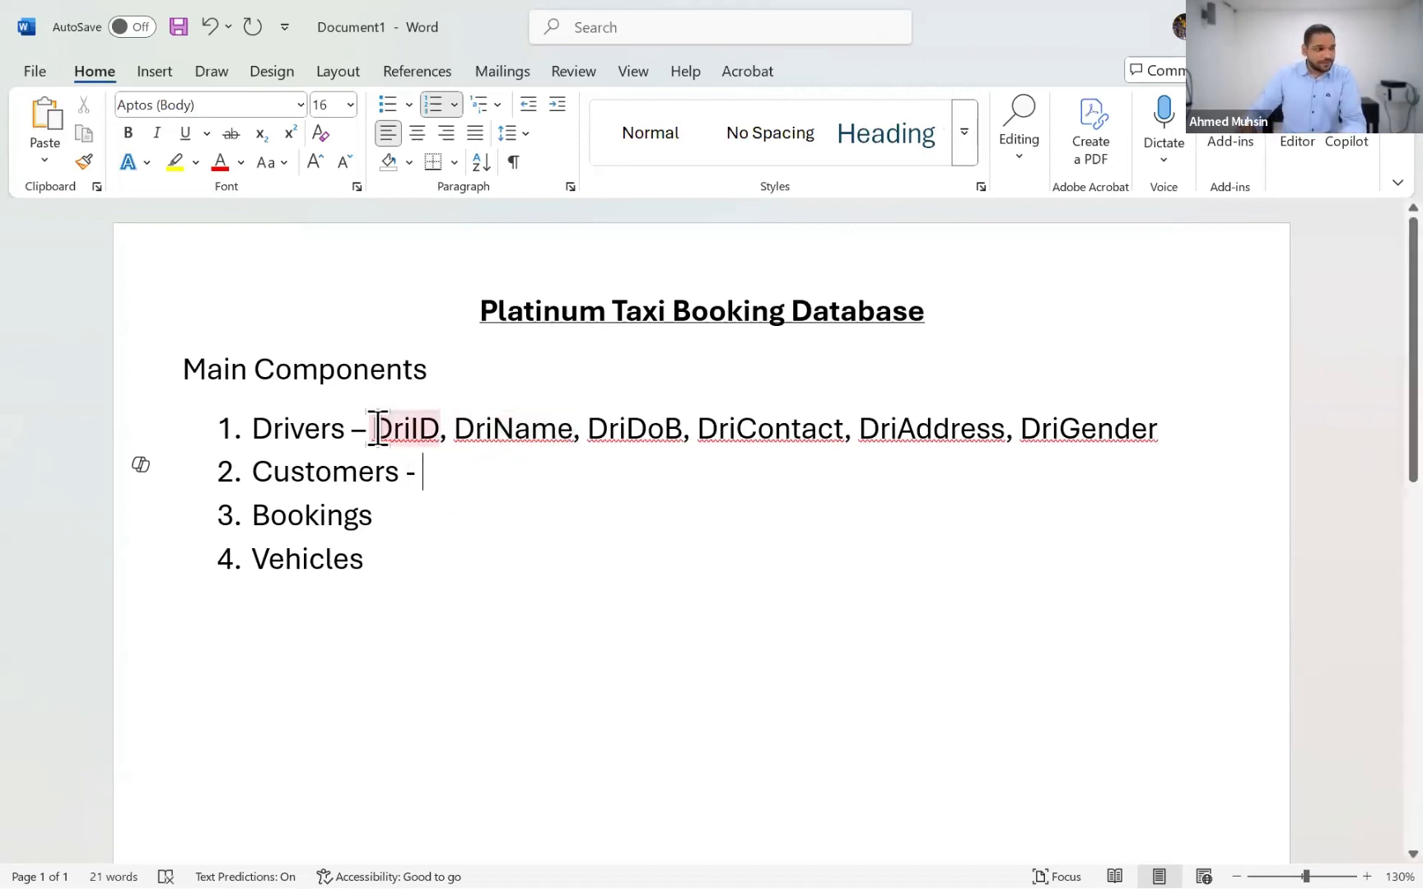
pyautogui.moveTo(374, 429); pyautogui.dragTo(1139, 431)
pyautogui.hotkey('ctrl', 'c')
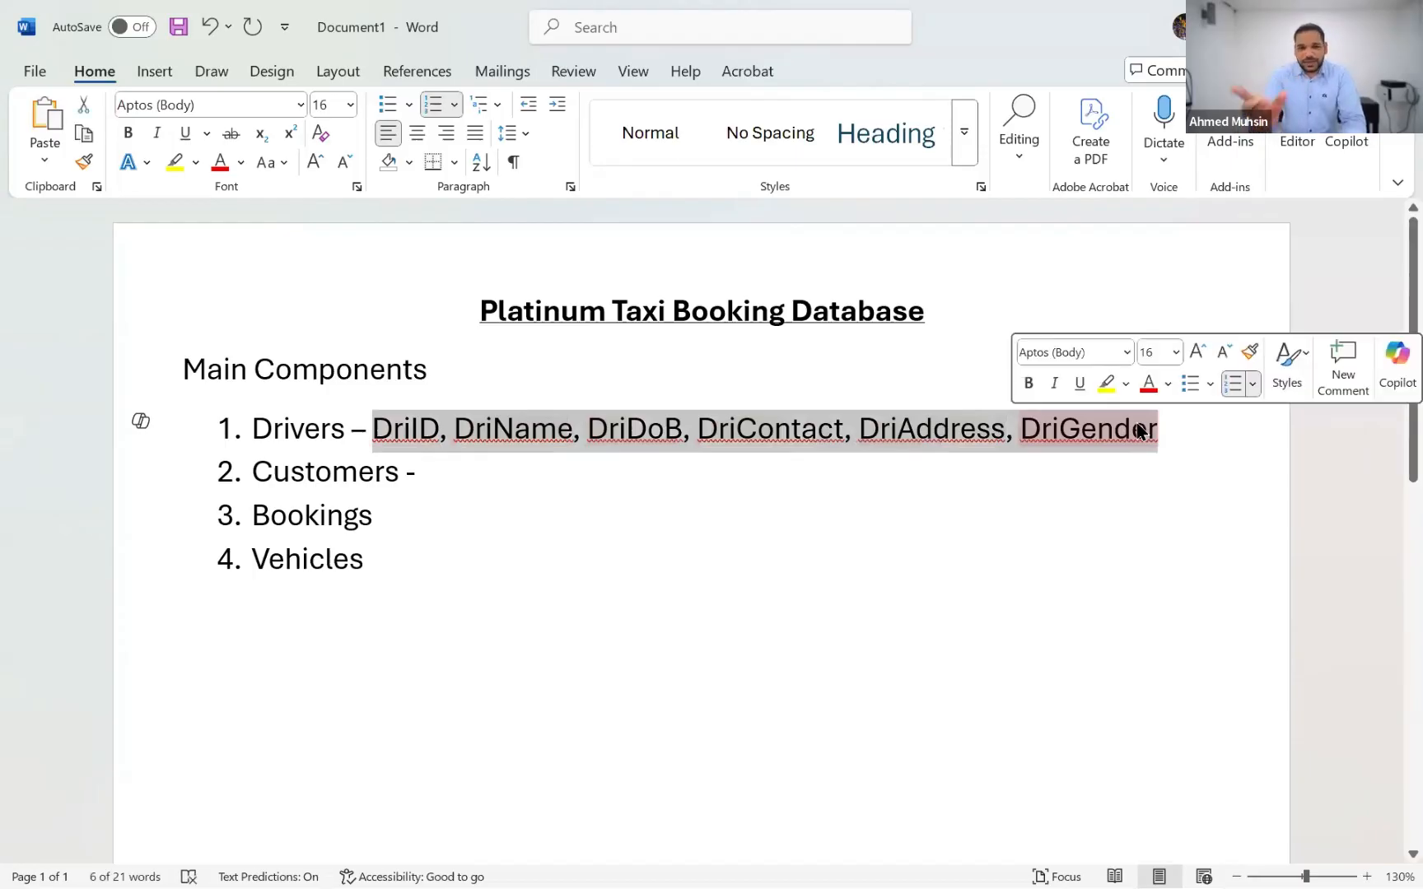
pyautogui.click(502, 482)
pyautogui.hotkey('ctrl', 'v')
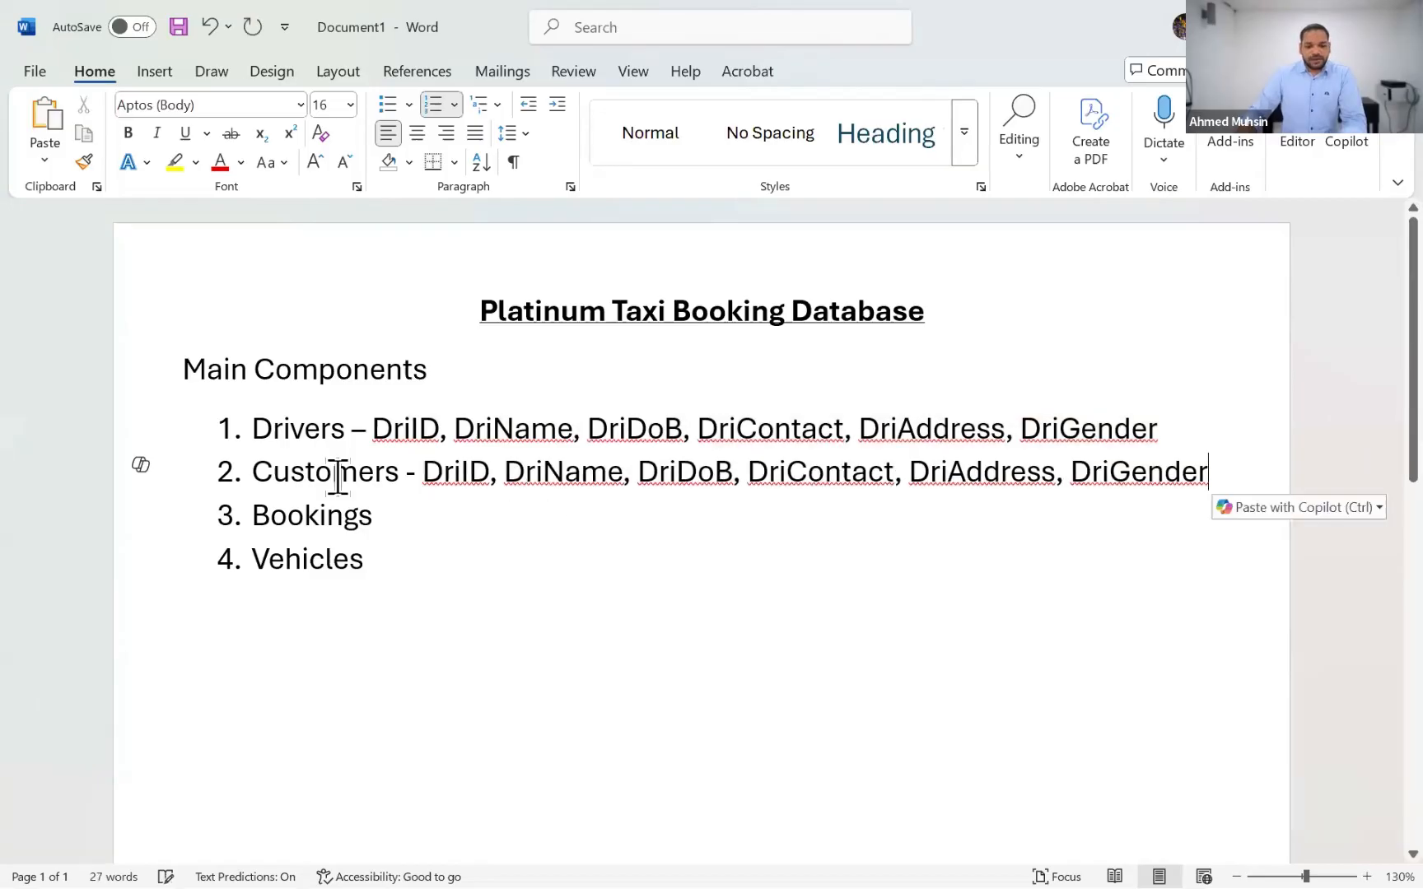
# Replace the prefix "Dri" with "Cus" in all six field names of the Customers item.
pyautogui.moveTo(634, 471); pyautogui.dragTo(733, 477)
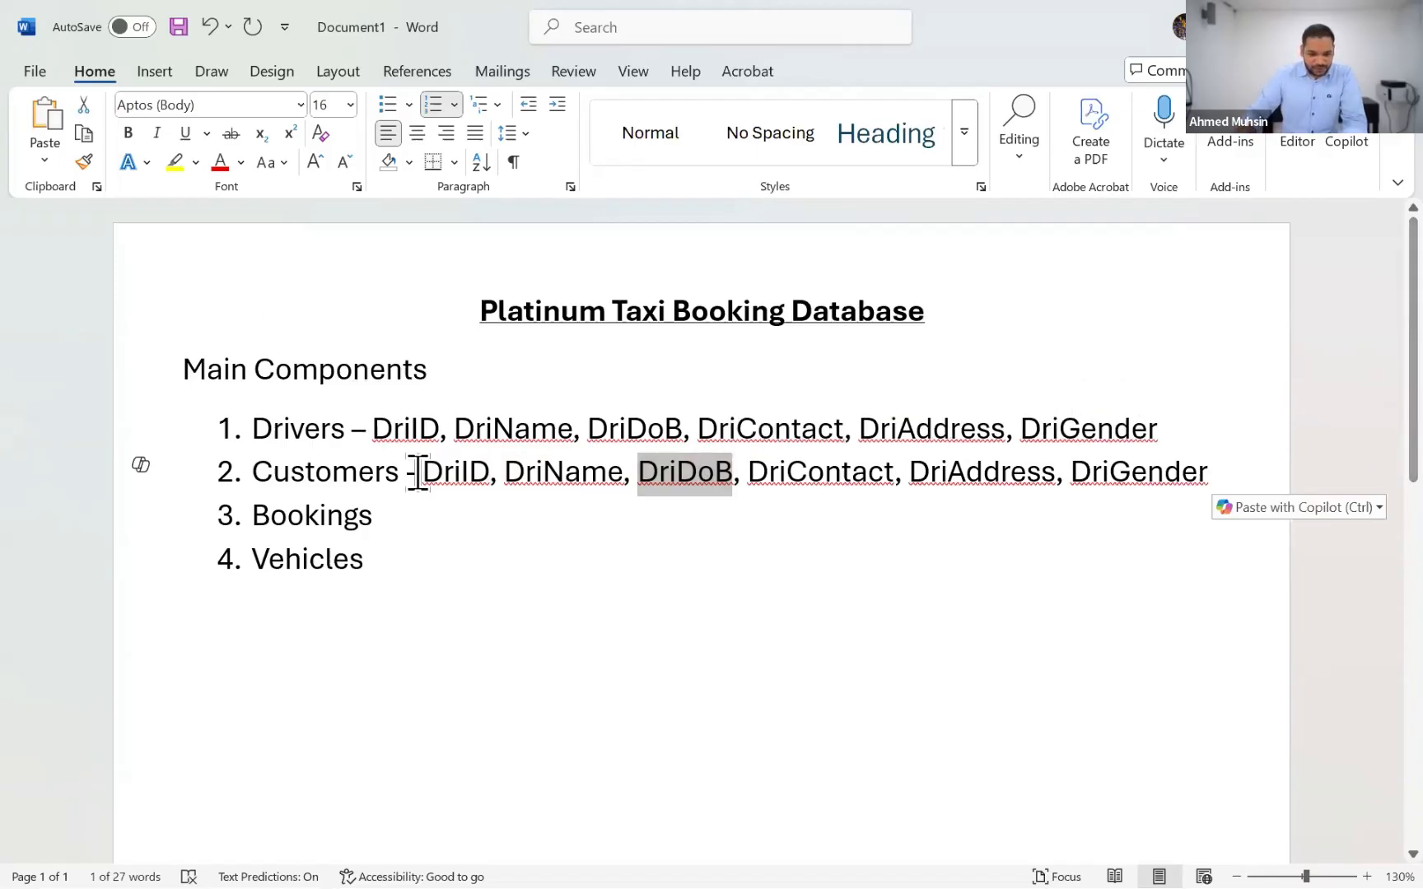
pyautogui.moveTo(423, 471); pyautogui.dragTo(557, 472)
pyautogui.write('Cus')
pyautogui.hotkey('ctrl', 'c')
pyautogui.hotkey('ctrl', 'v')
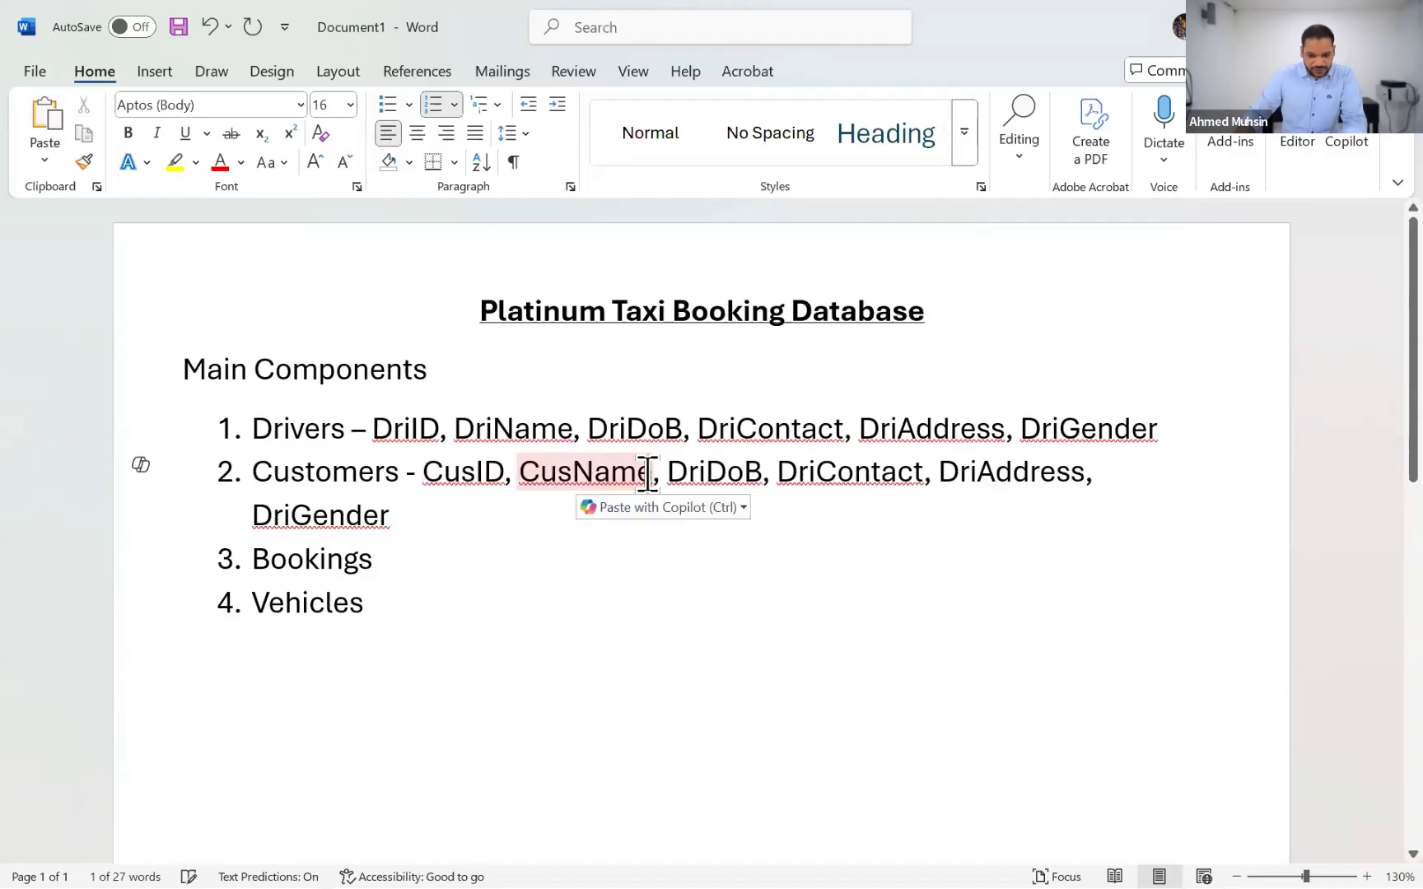
pyautogui.moveTo(667, 474); pyautogui.dragTo(825, 467)
pyautogui.hotkey('ctrl', 'v')
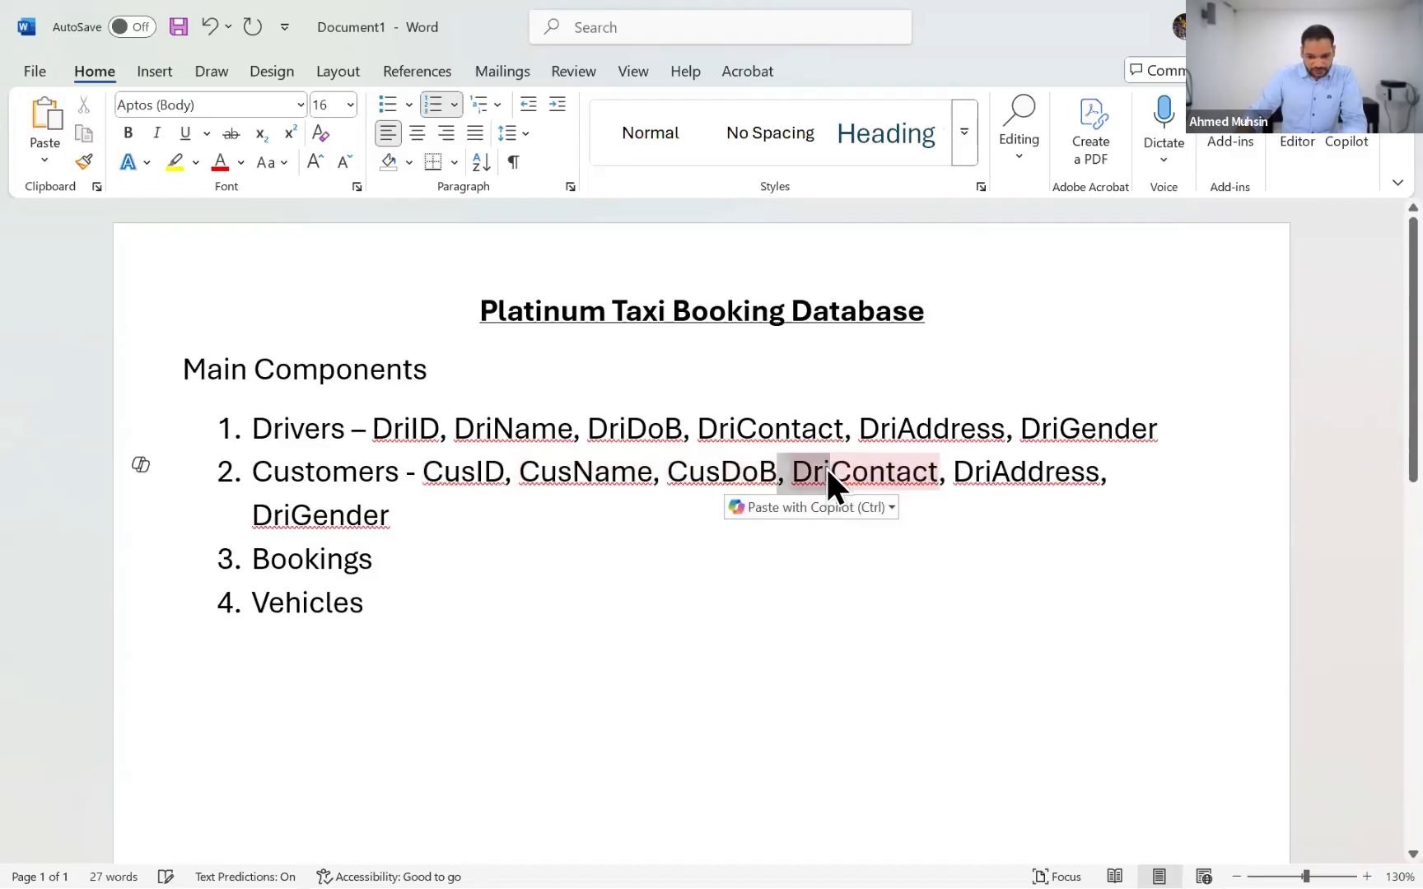
pyautogui.hotkey('ctrl', 'v')
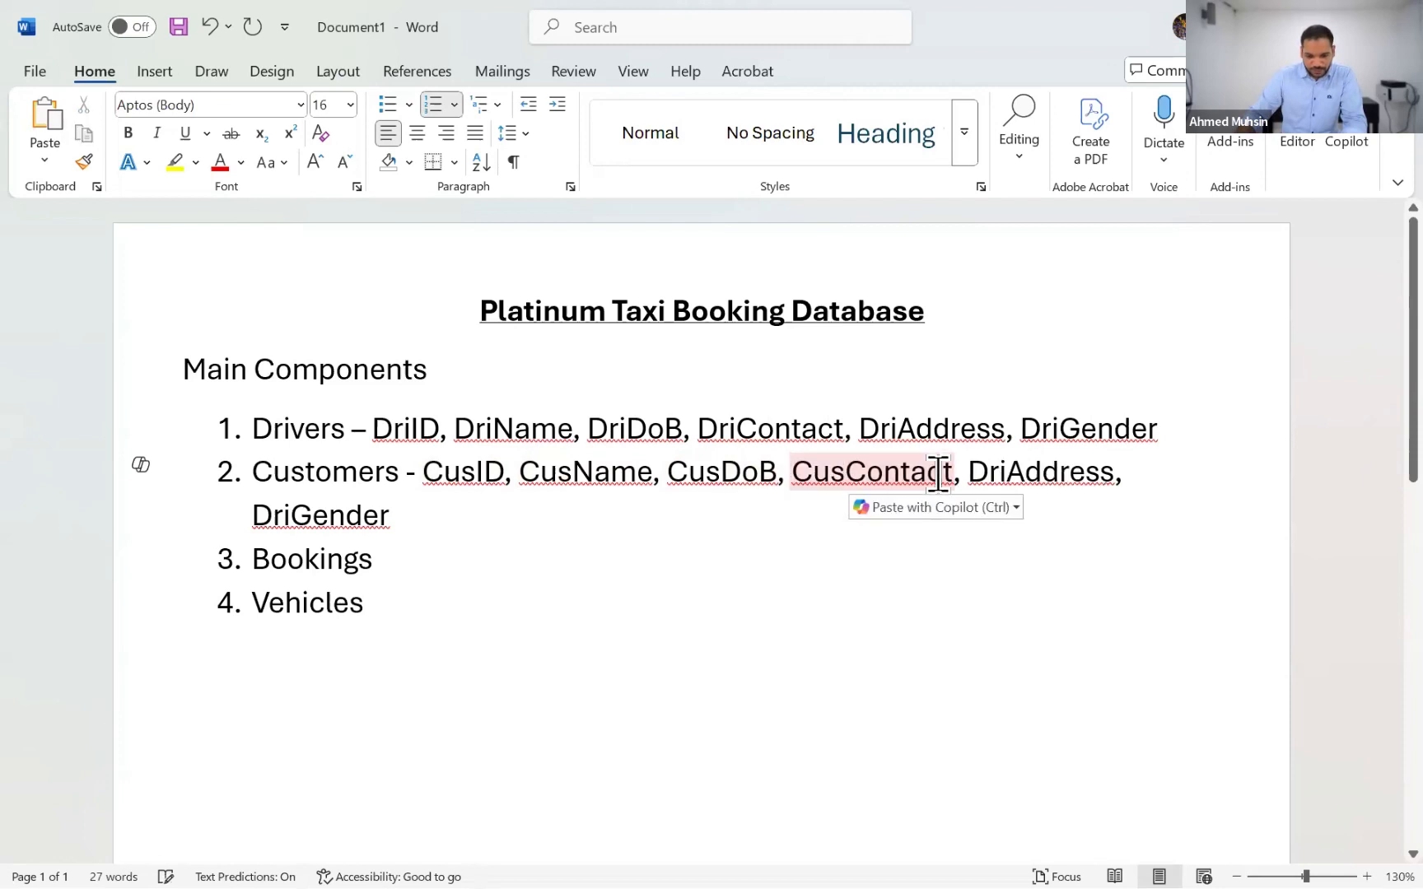
pyautogui.moveTo(968, 472); pyautogui.dragTo(1006, 472)
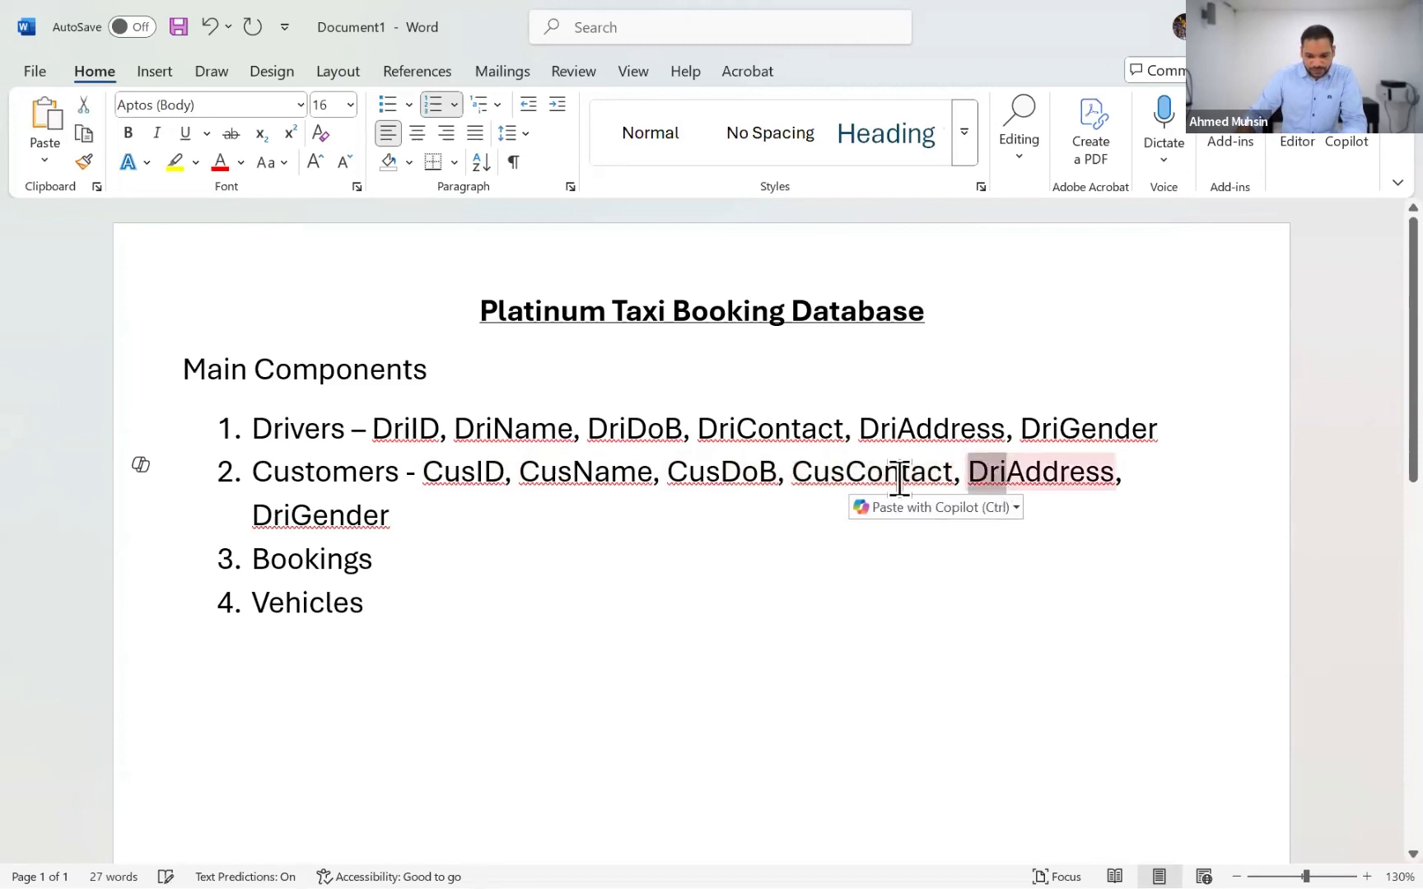
pyautogui.hotkey('ctrl', 'v')
pyautogui.moveTo(251, 512); pyautogui.dragTo(296, 507)
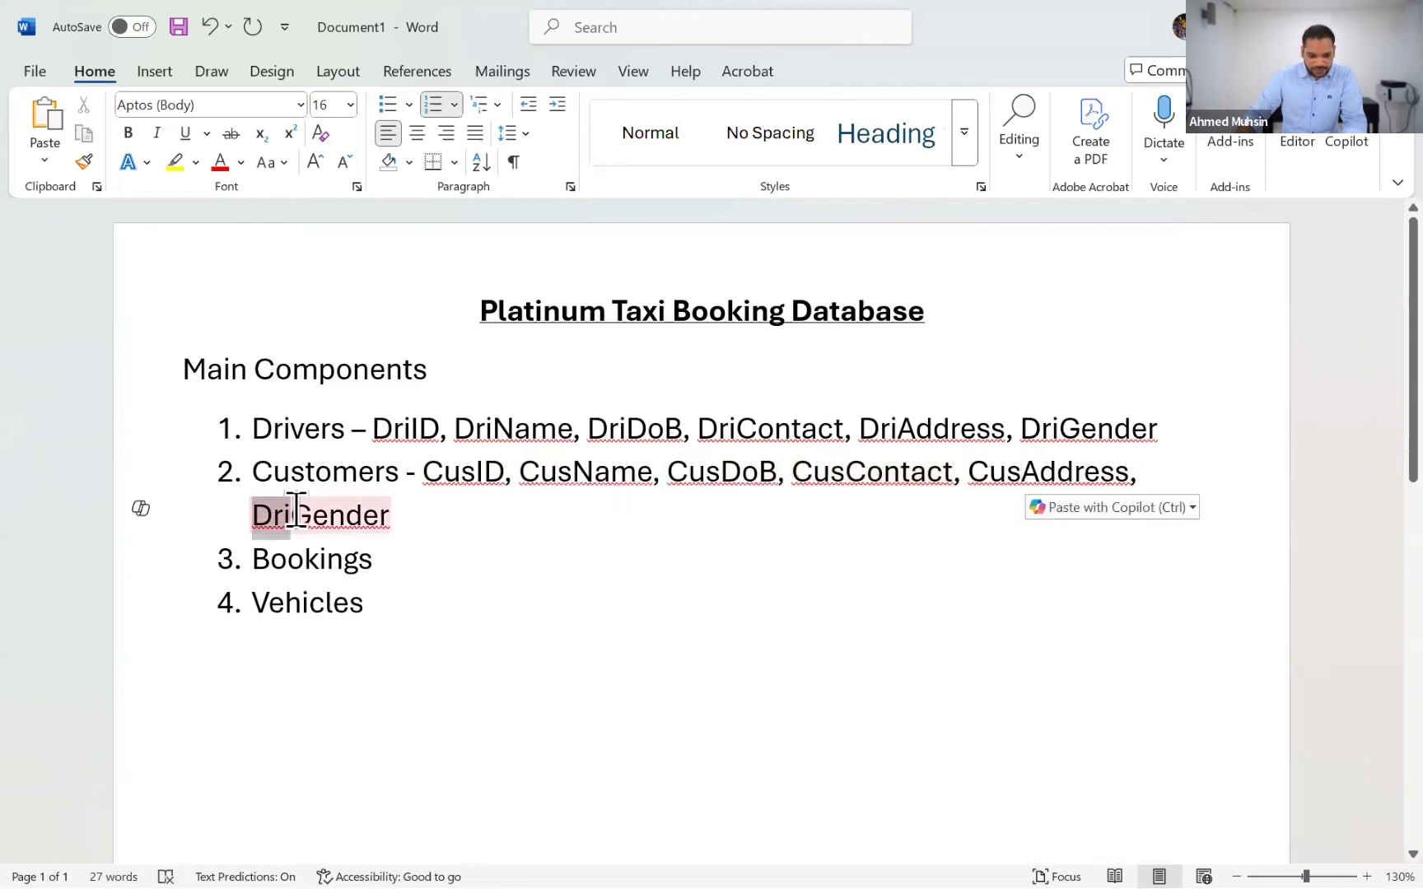
pyautogui.hotkey('ctrl', 'v')
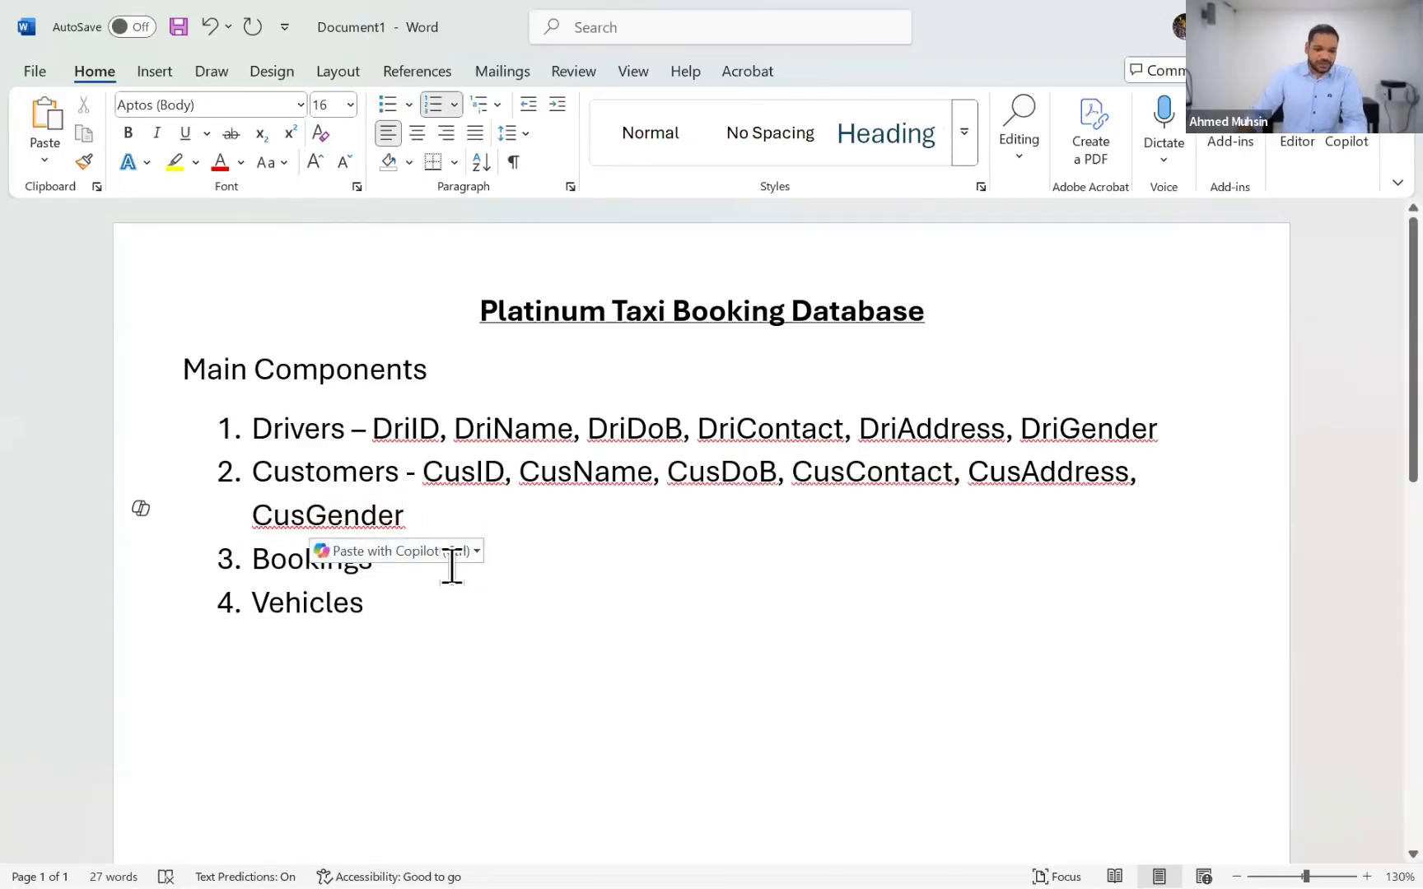
# Append a dash and the comma-separated fields VehID and VehRegNo to the Vehicles item.
pyautogui.click(452, 566)
pyautogui.click(440, 610)
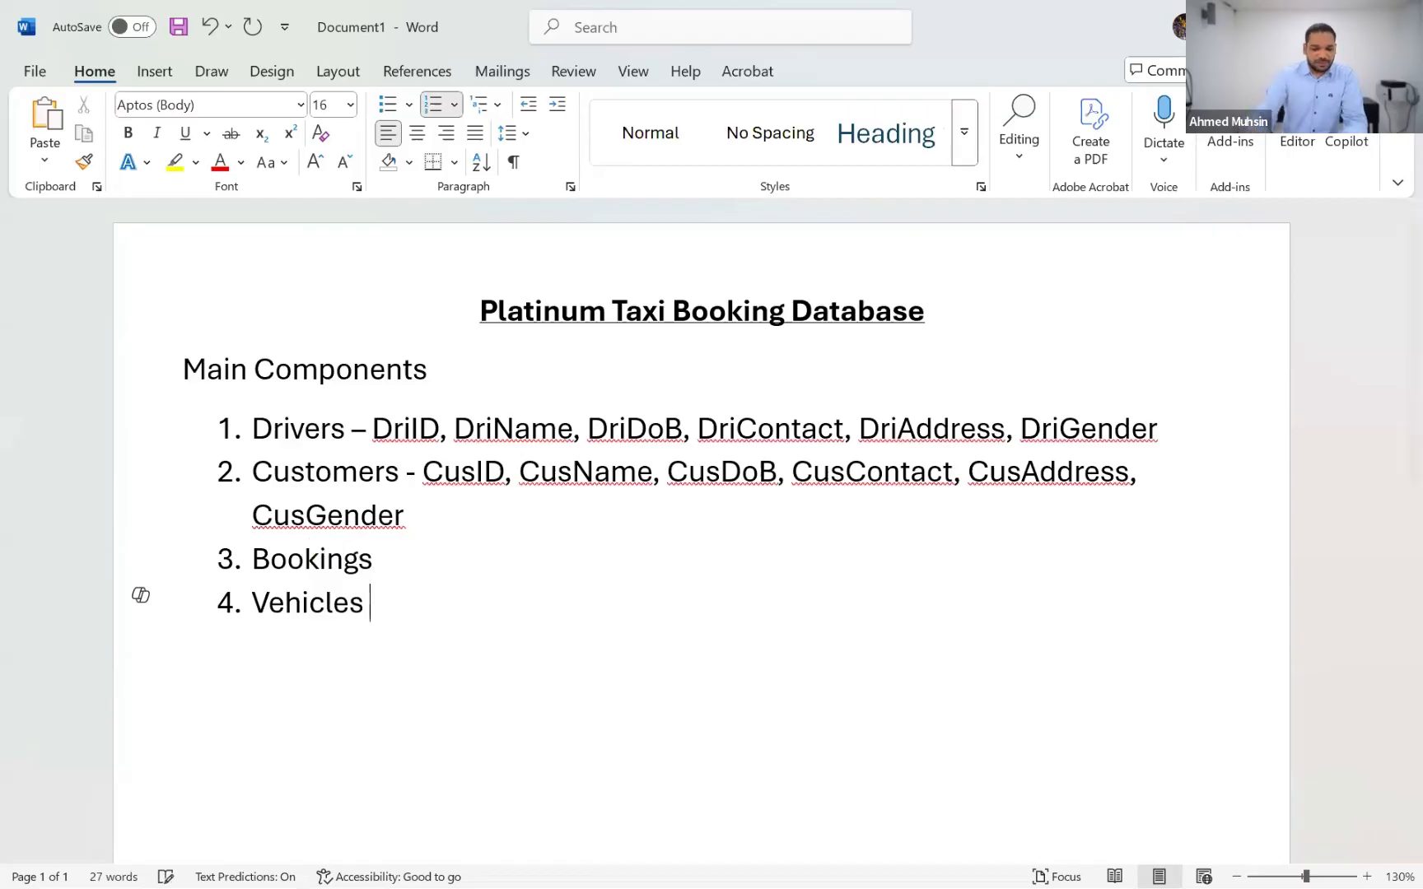
pyautogui.write('-')
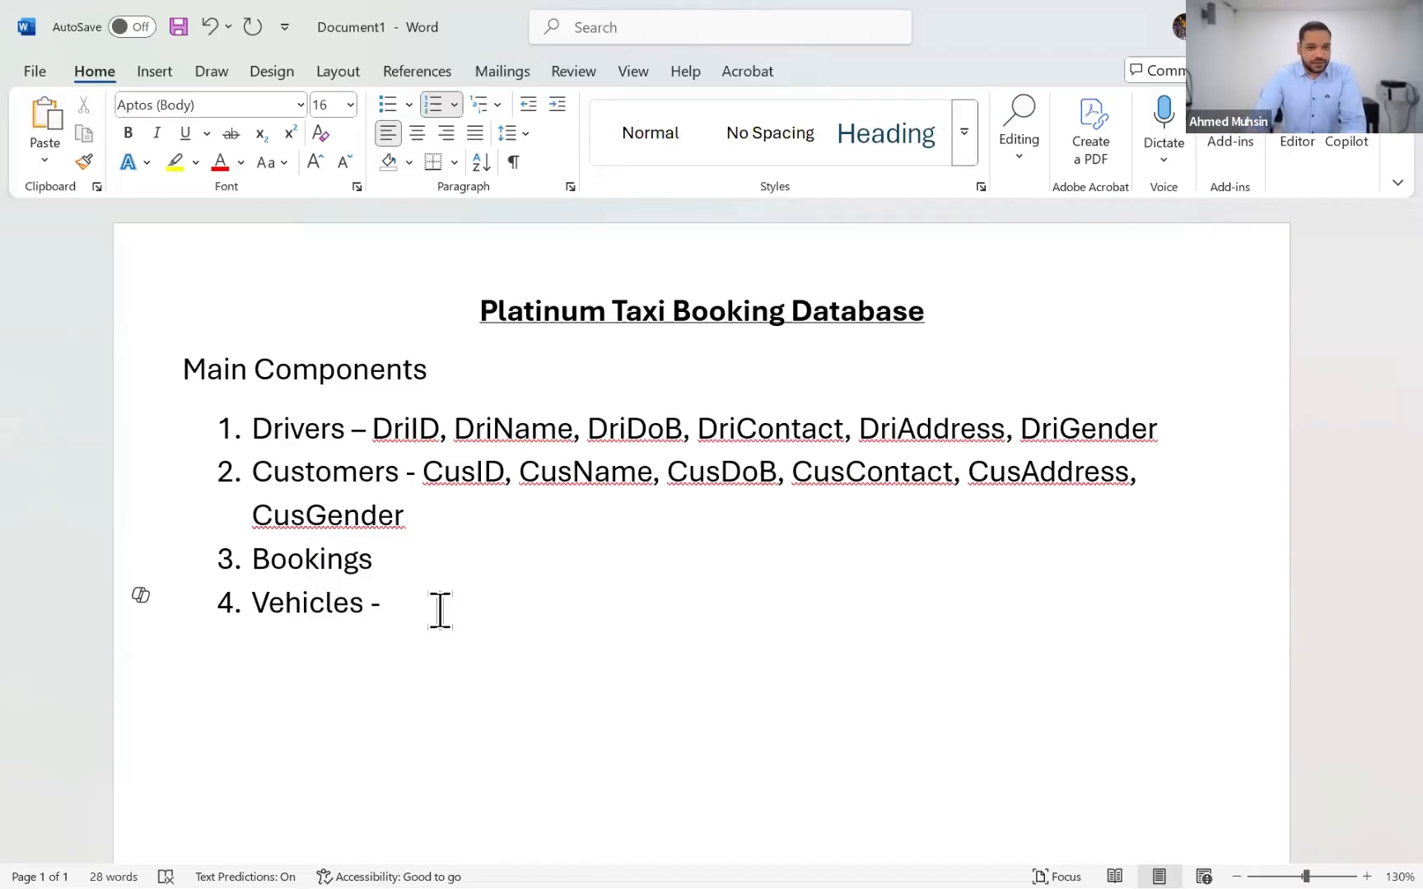
pyautogui.write(' VehID')
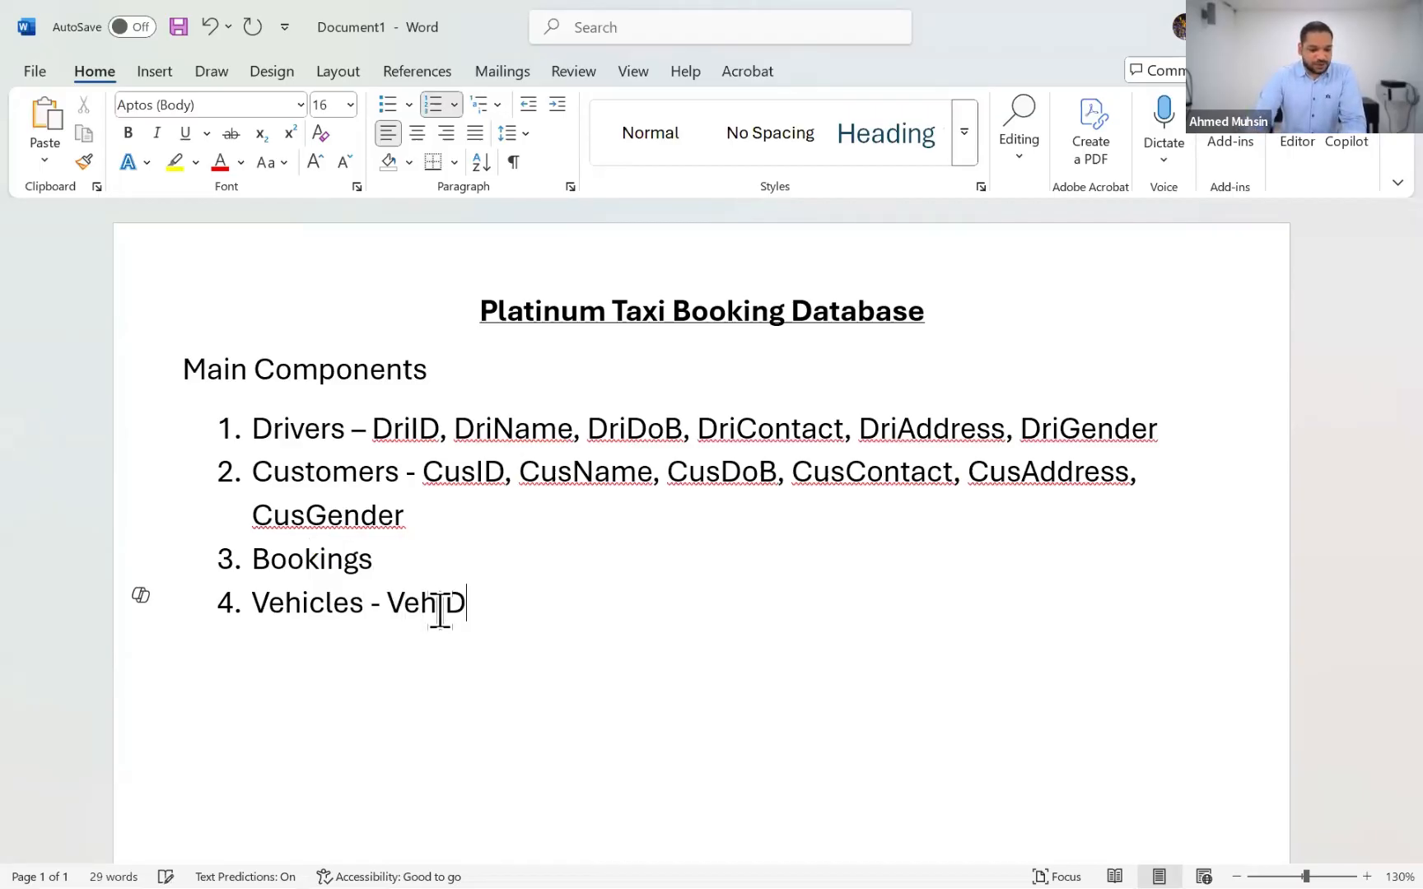
pyautogui.write(',')
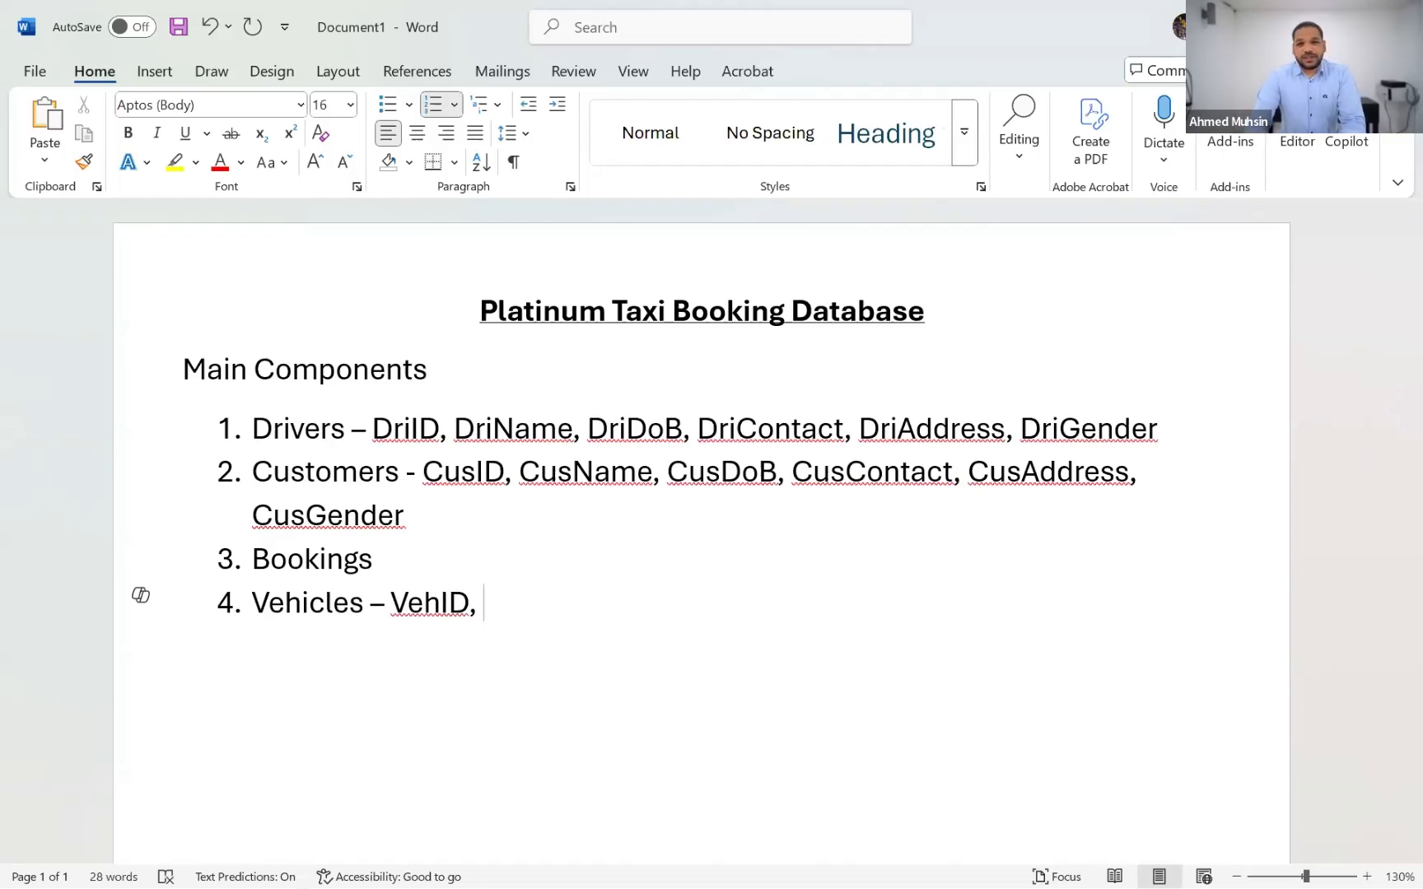
pyautogui.write(' VehNo')
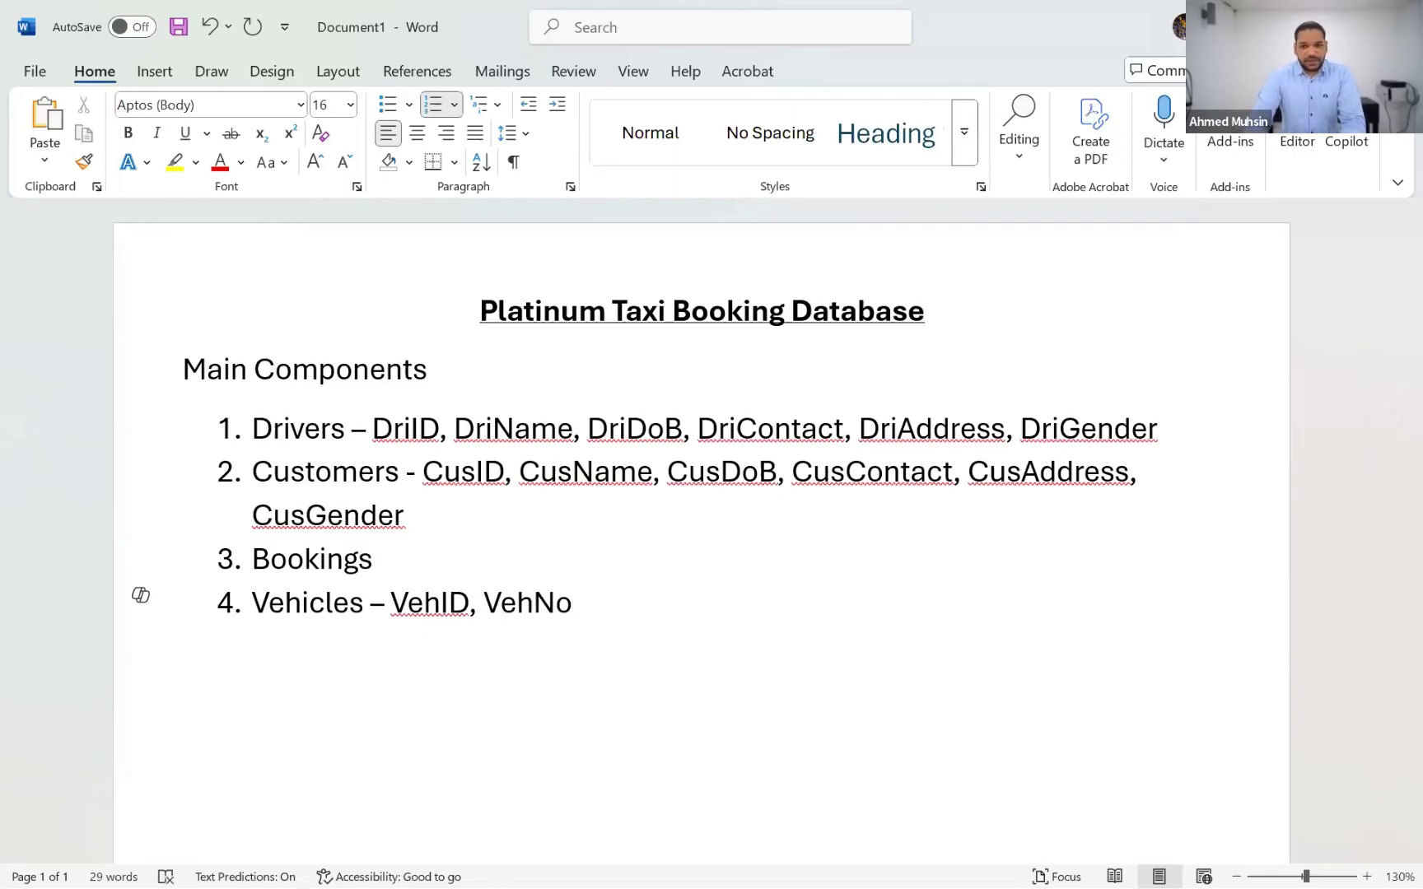
pyautogui.write(',')
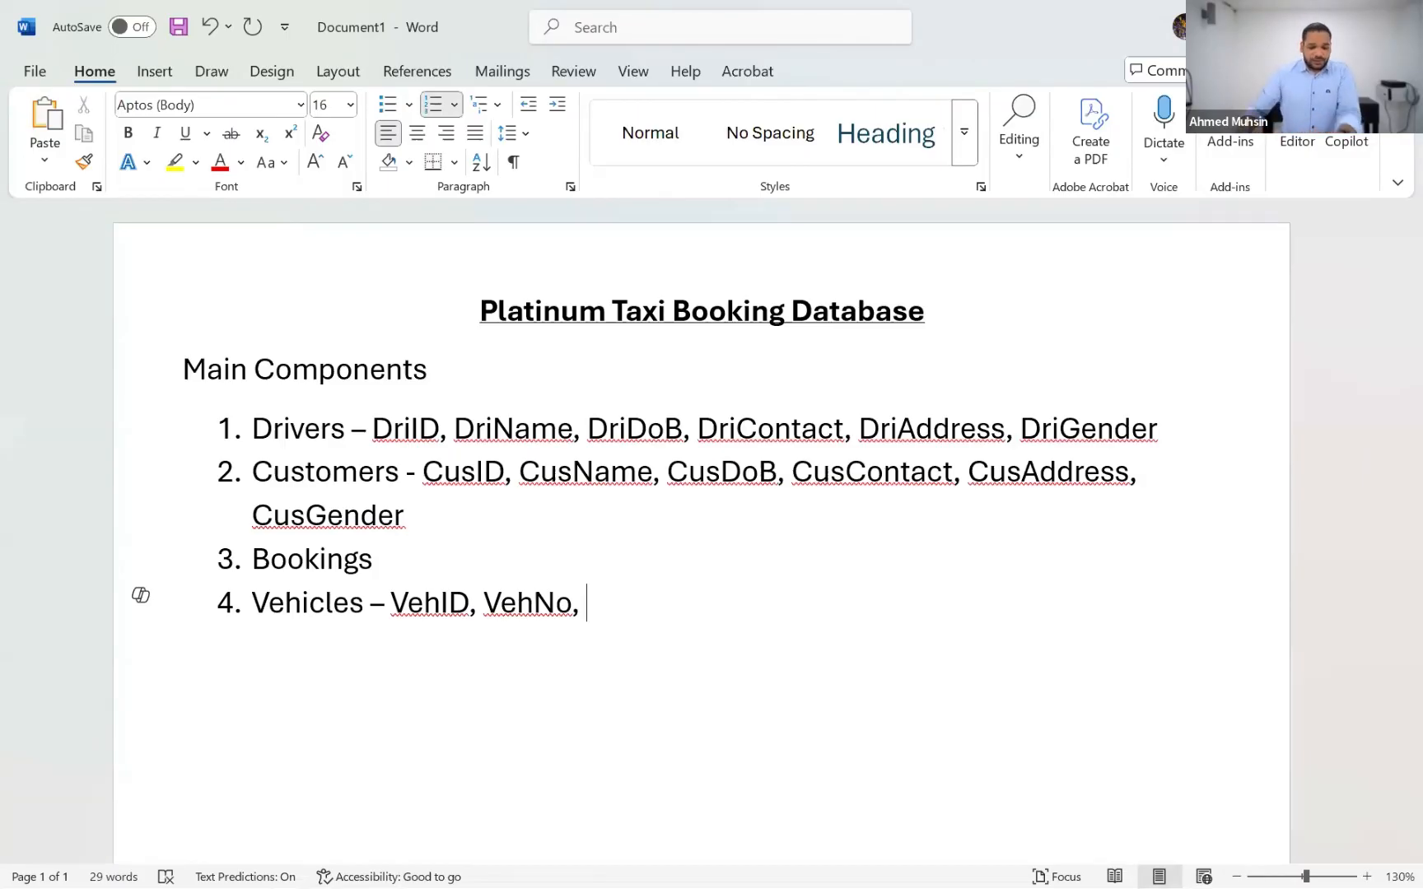
pyautogui.click(534, 616)
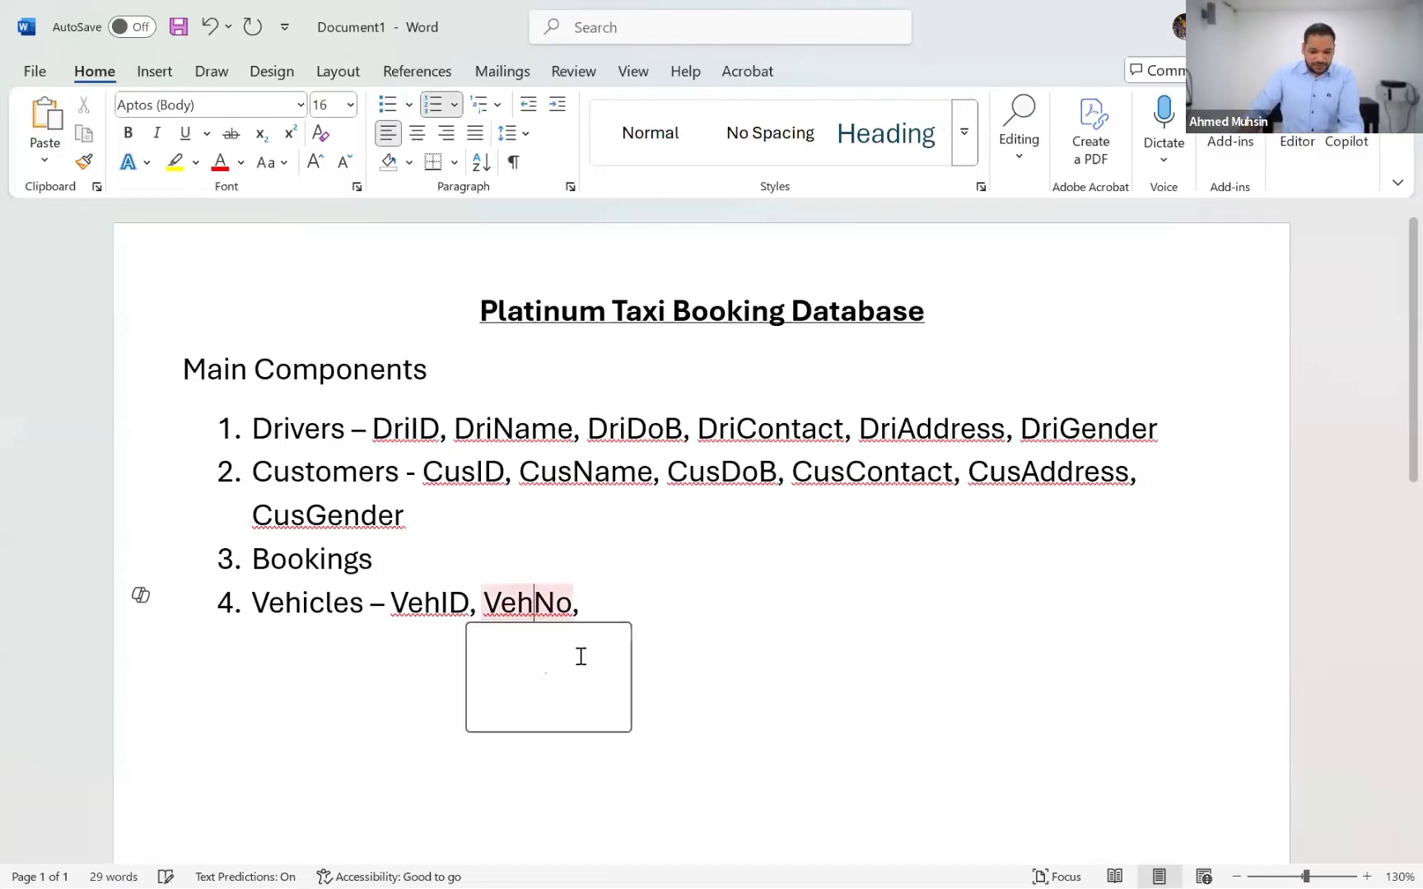
pyautogui.write('Reg')
pyautogui.press('End')
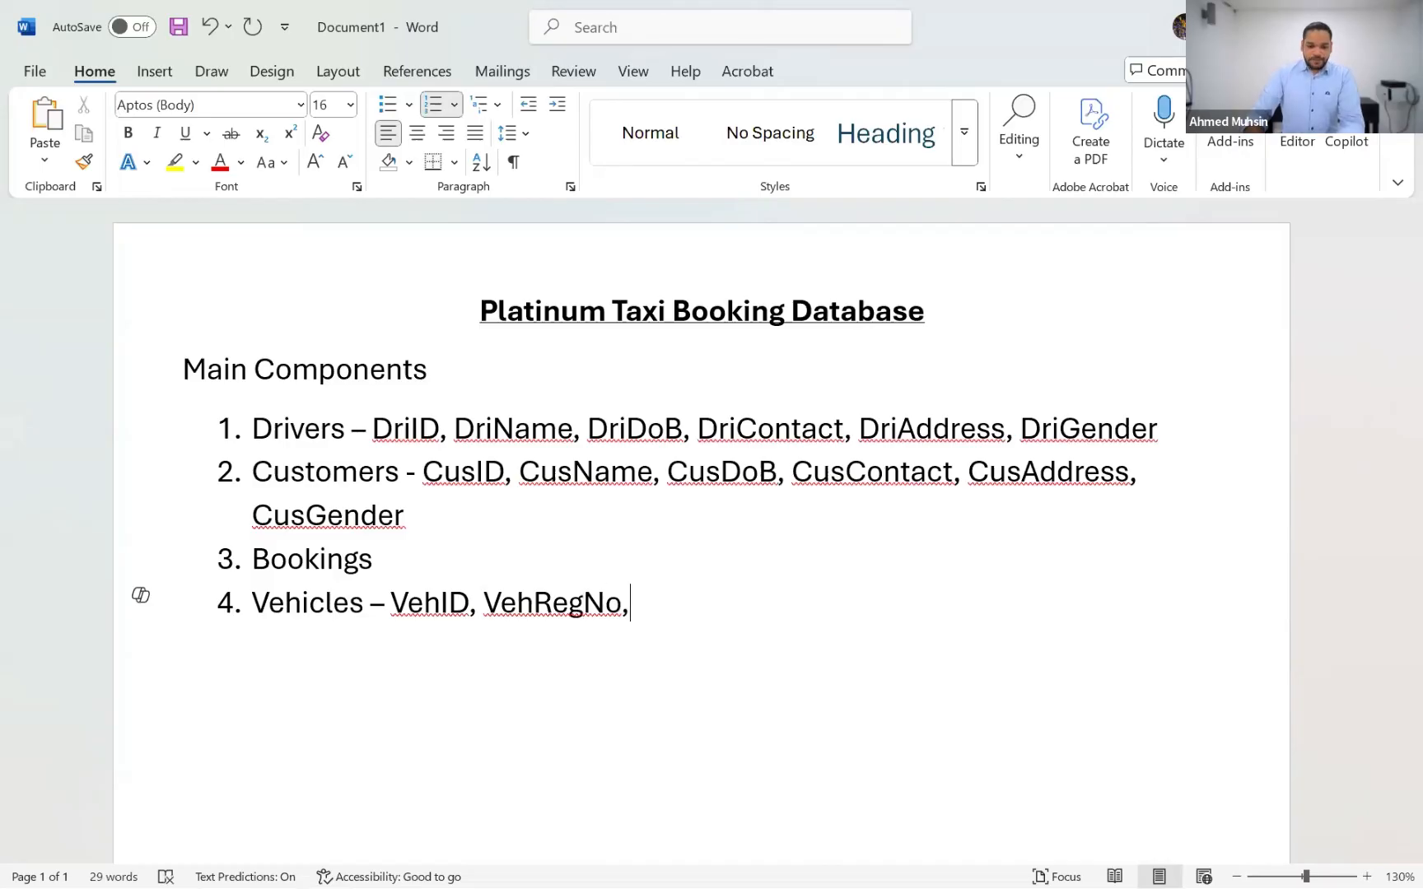
# Extend the Vehicles item with the comma-separated fields VehBrand, VehModel, VehSeatingCapacity and VehType.
pyautogui.write('Veh')
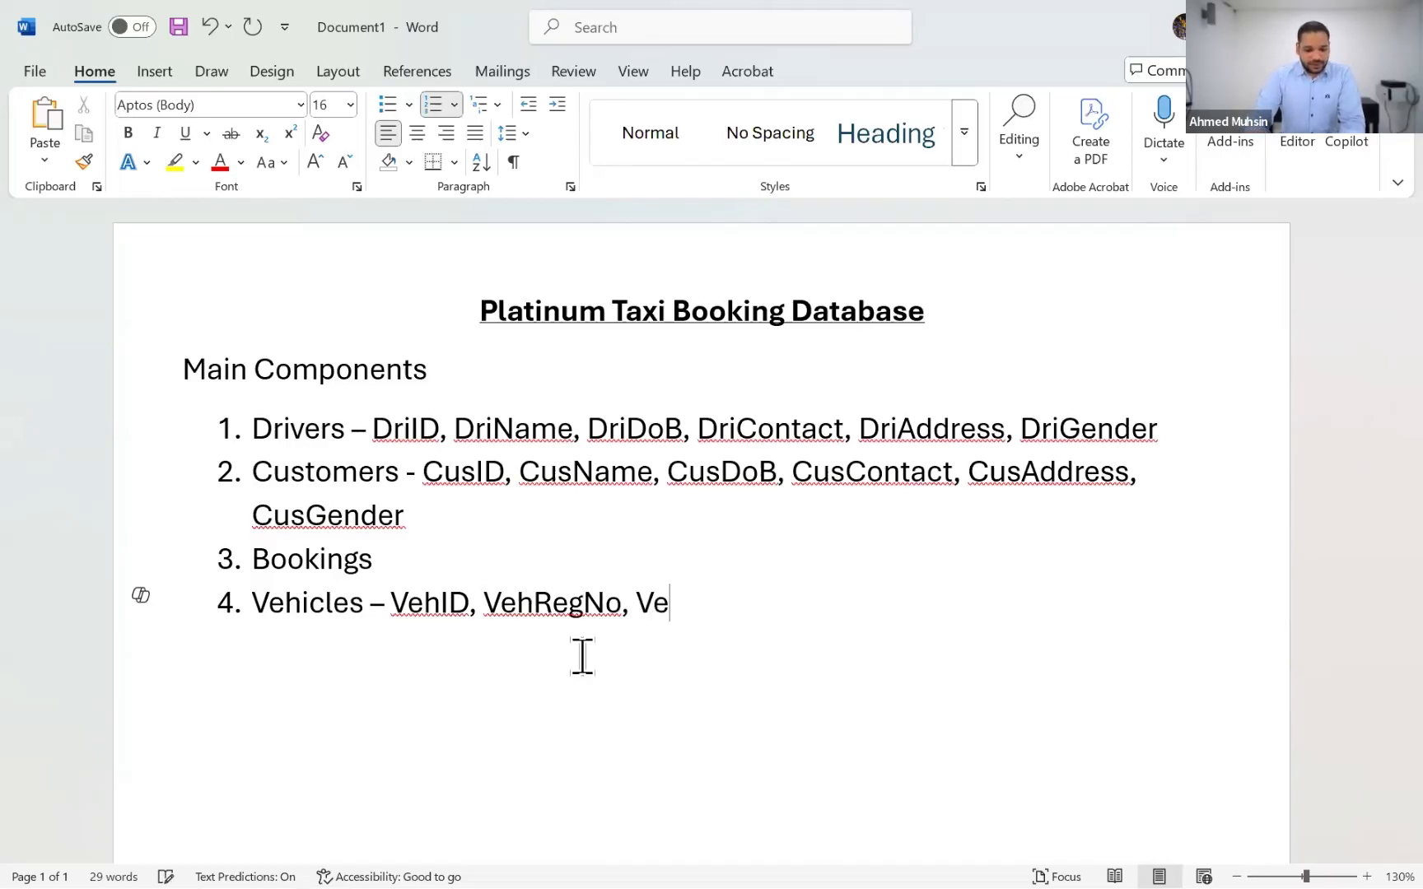
pyautogui.write('Brand')
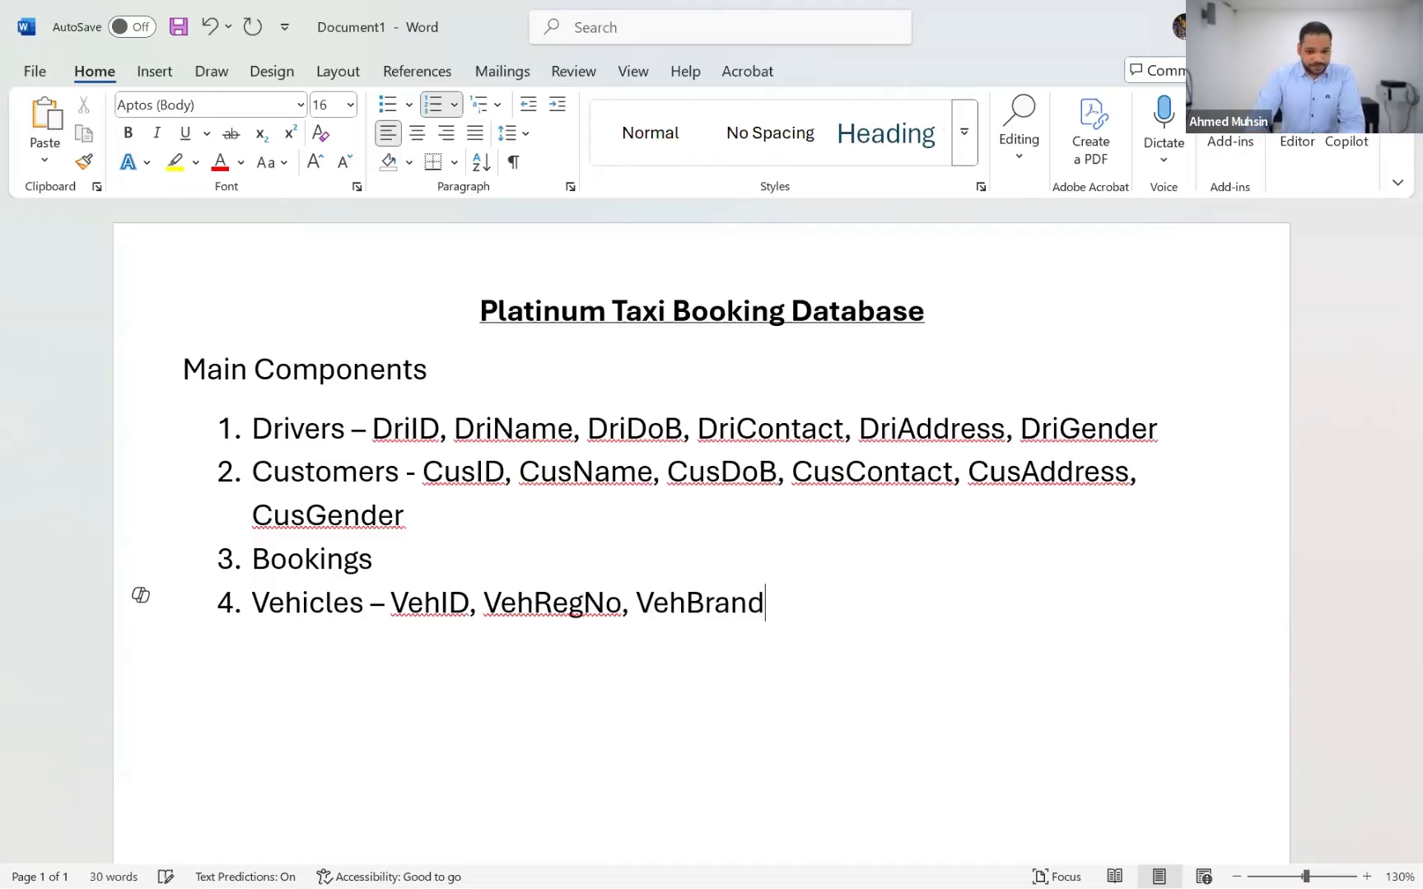
pyautogui.write(', VehMod')
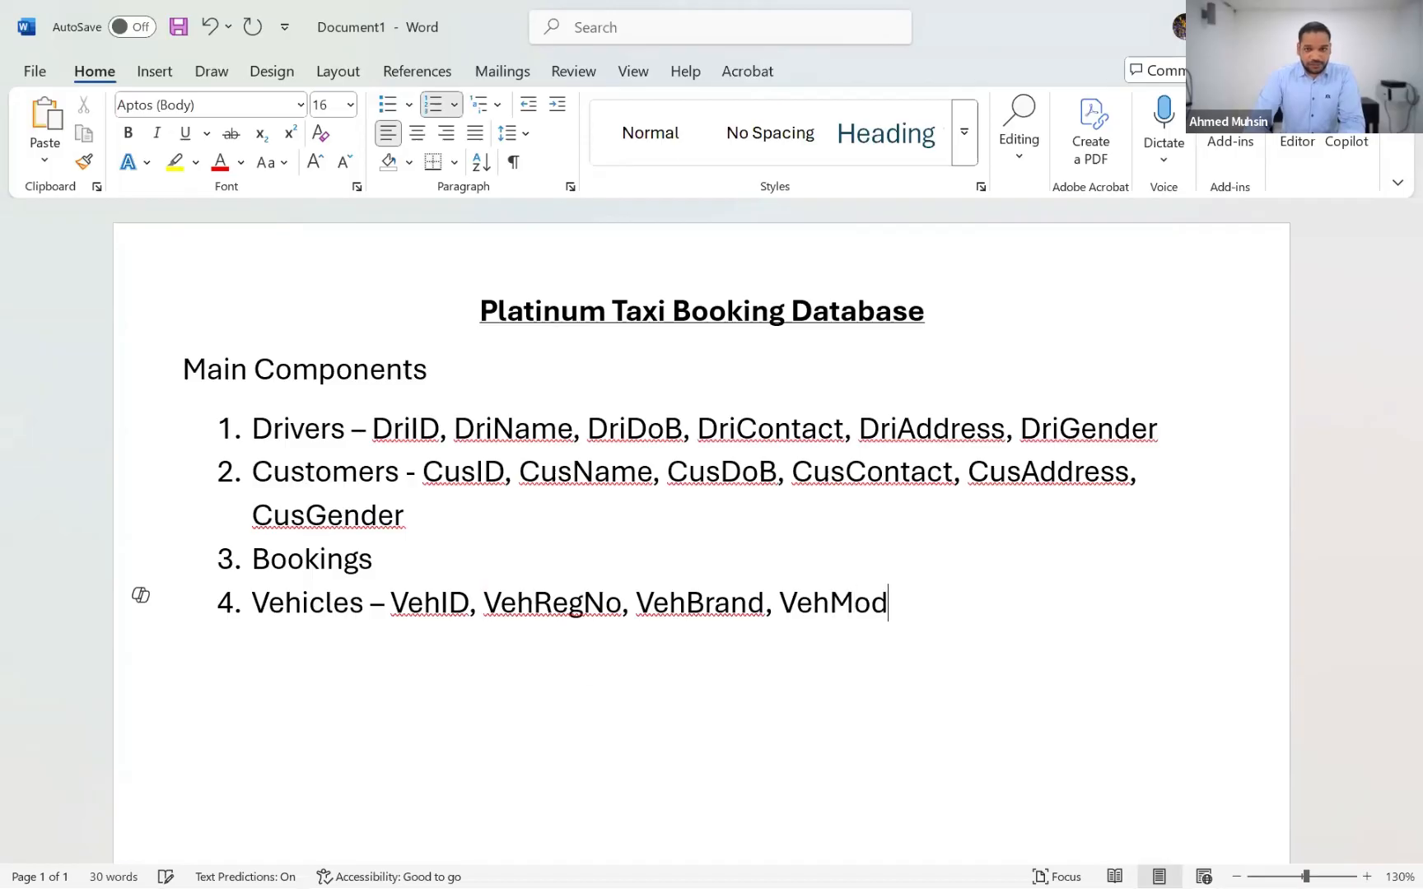
pyautogui.write('el, VehSeating')
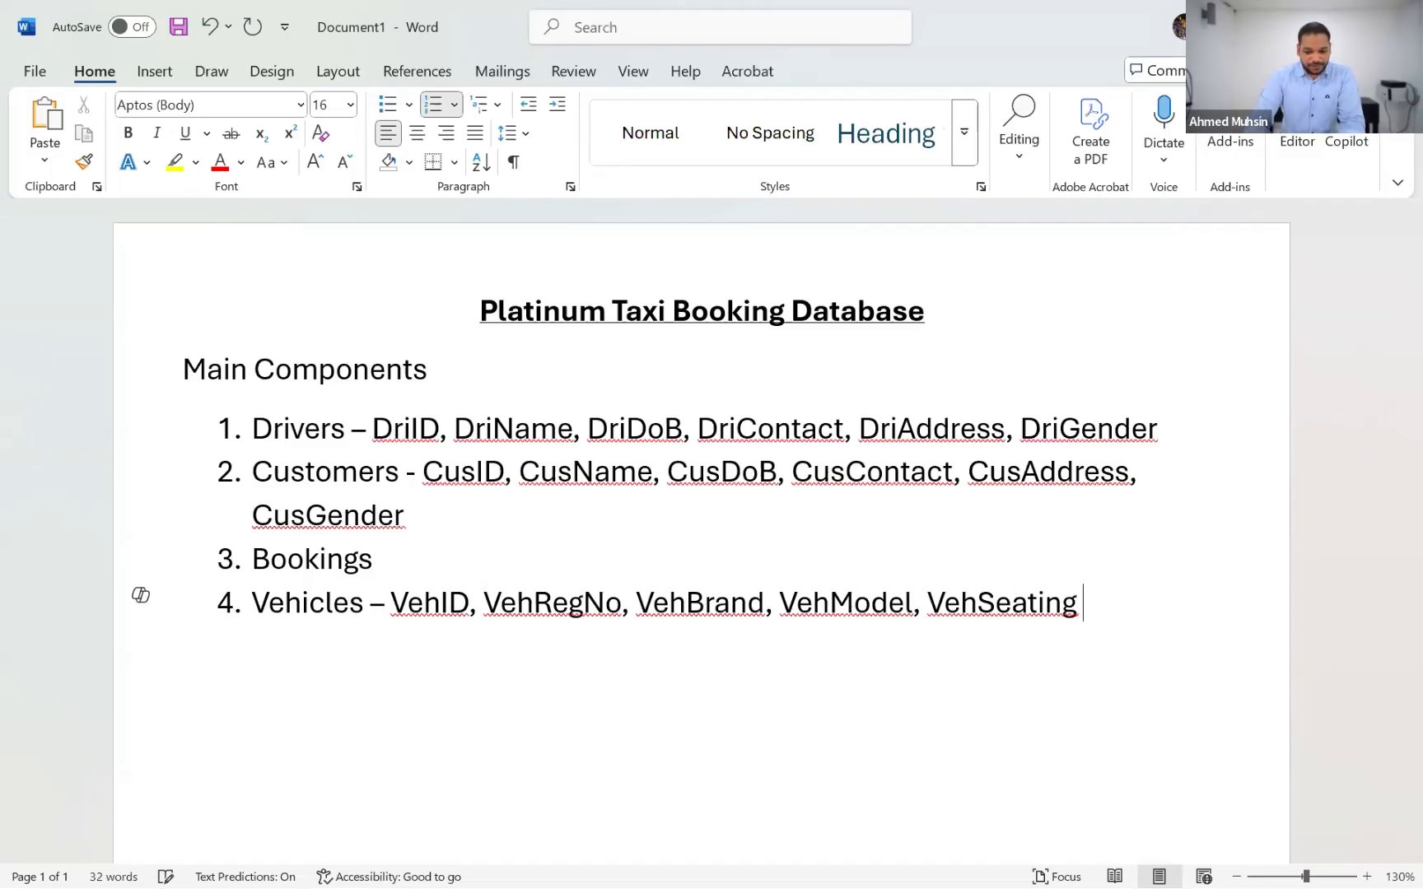
pyautogui.write('Capacity')
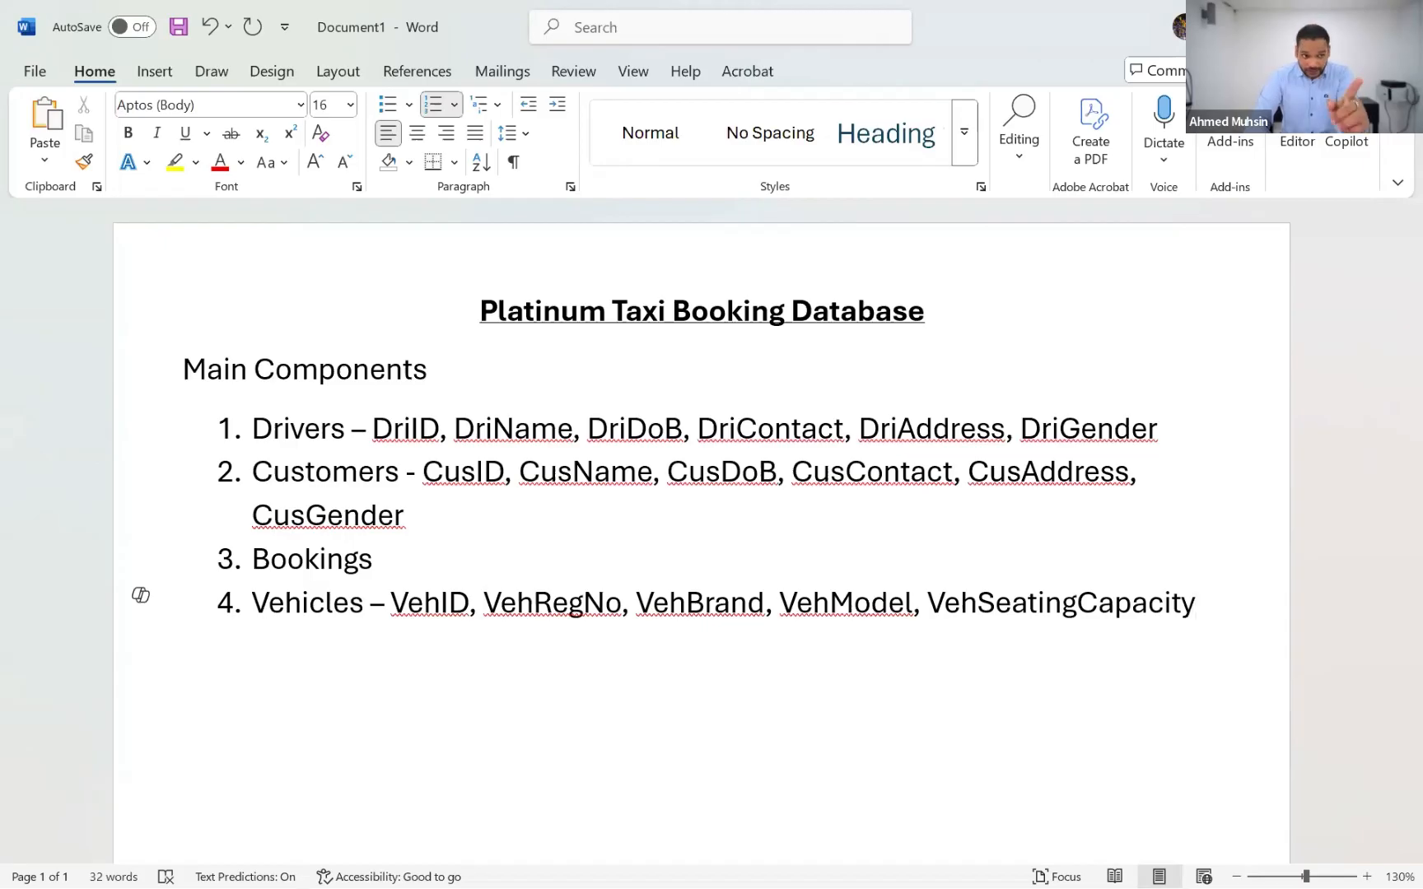
pyautogui.write(',')
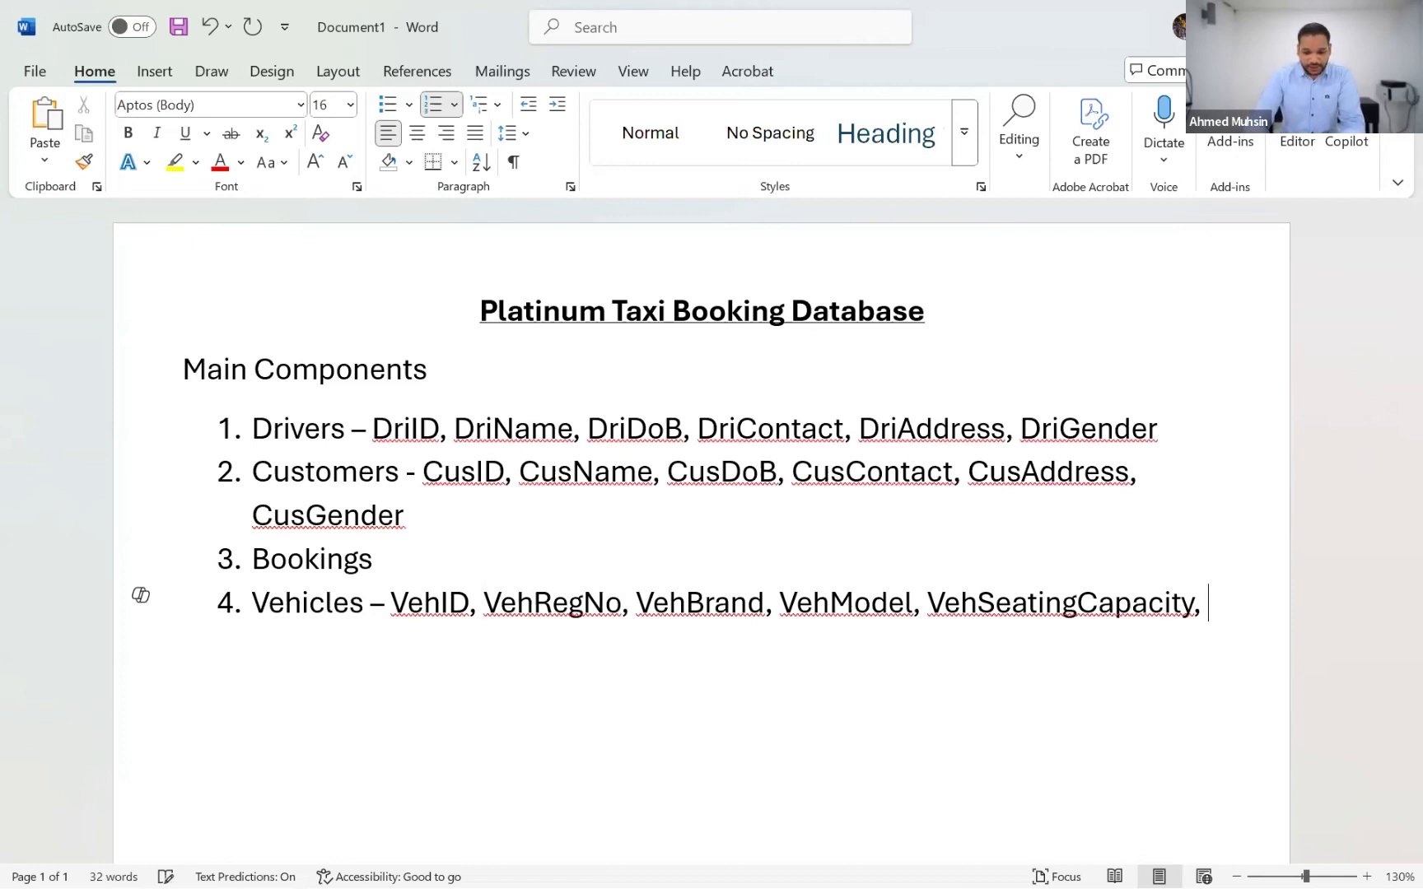
pyautogui.write('VehType')
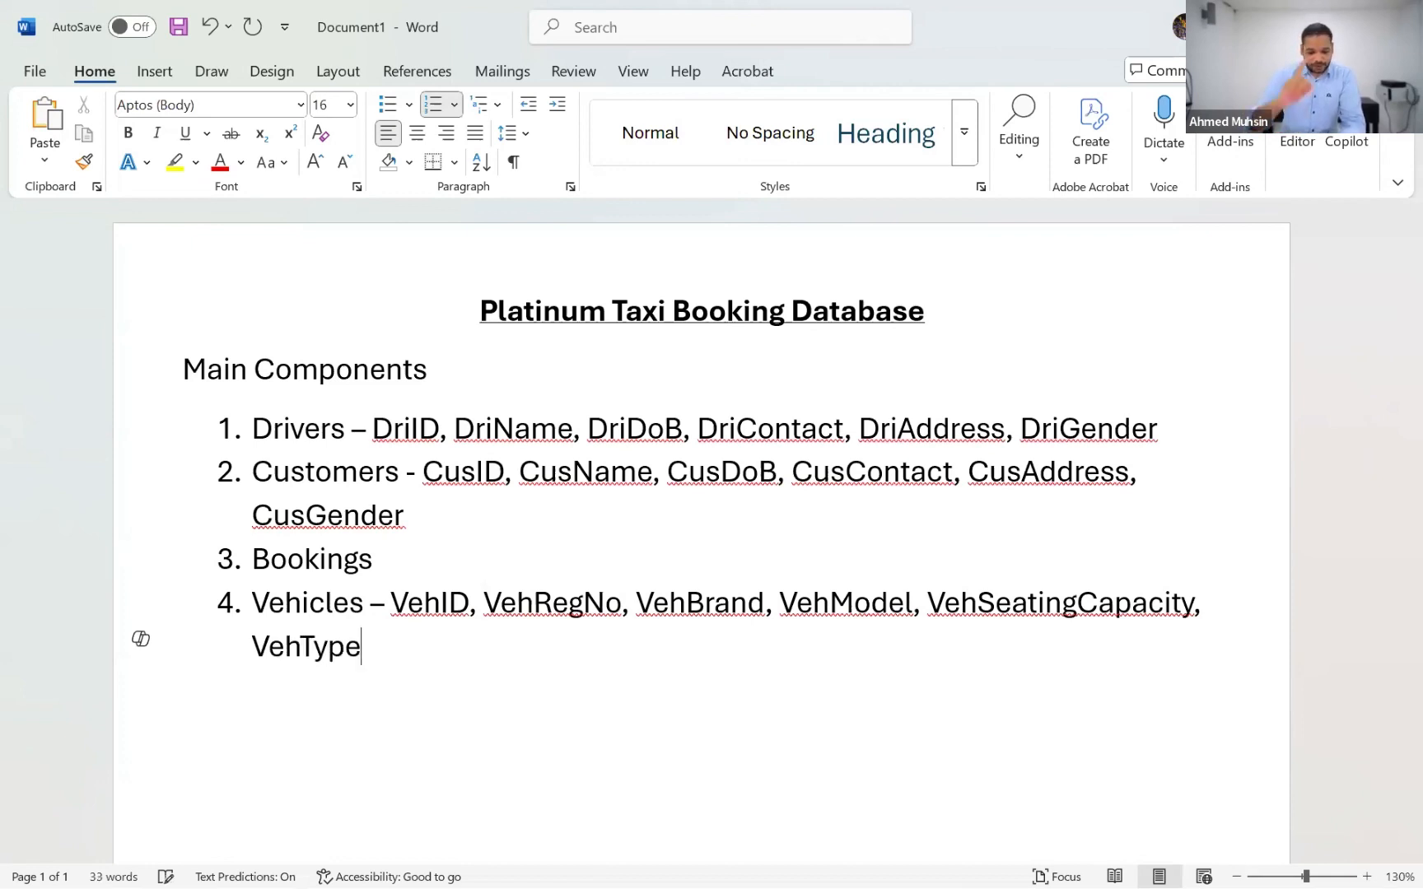
# Append a dash and the comma-separated fields BkID, DriID, CusID and VehID to the Bookings item.
pyautogui.click(473, 564)
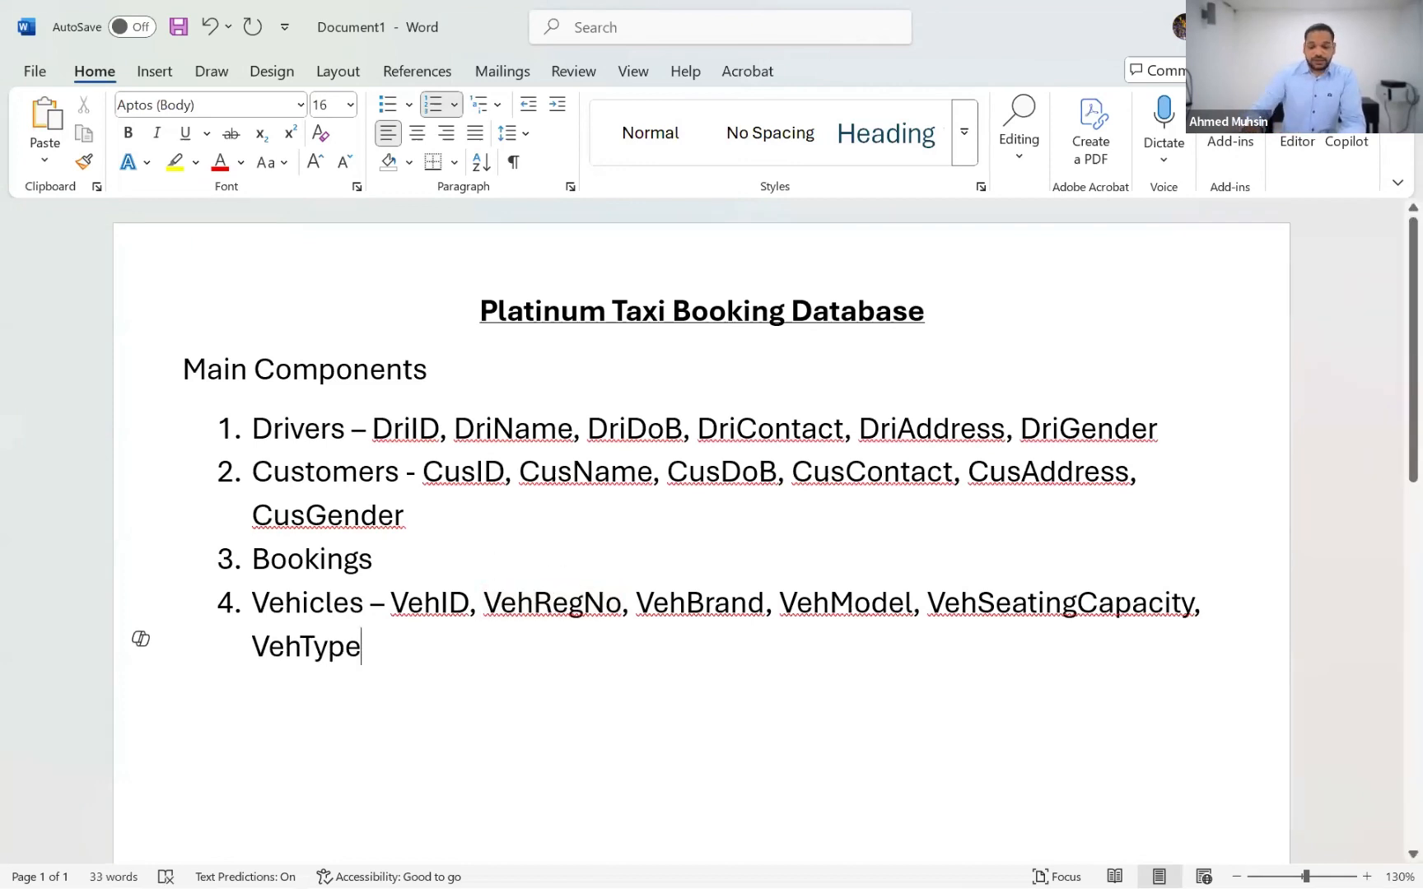
pyautogui.write('-')
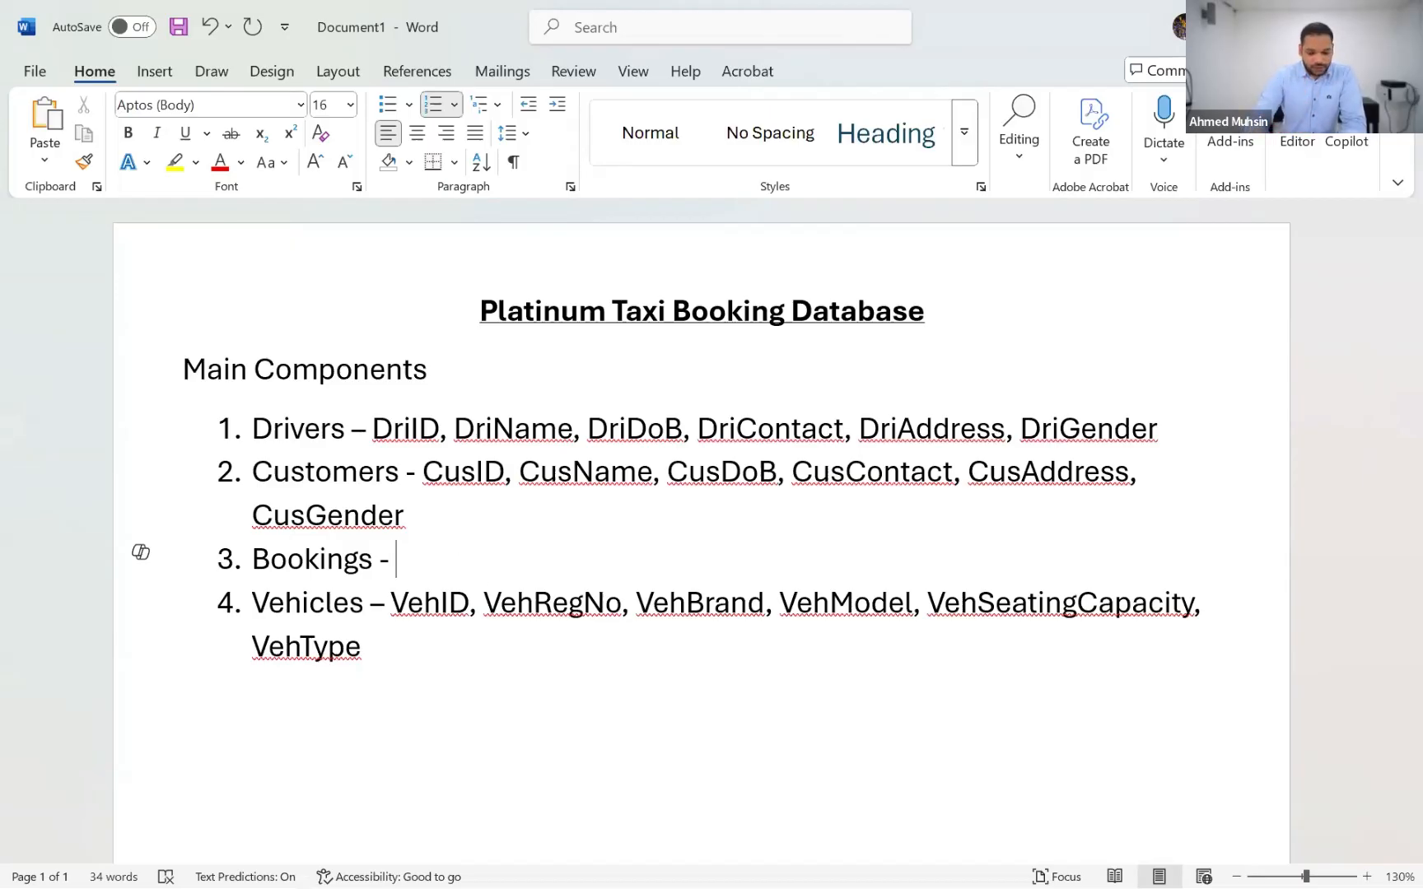
pyautogui.write('BkID, ')
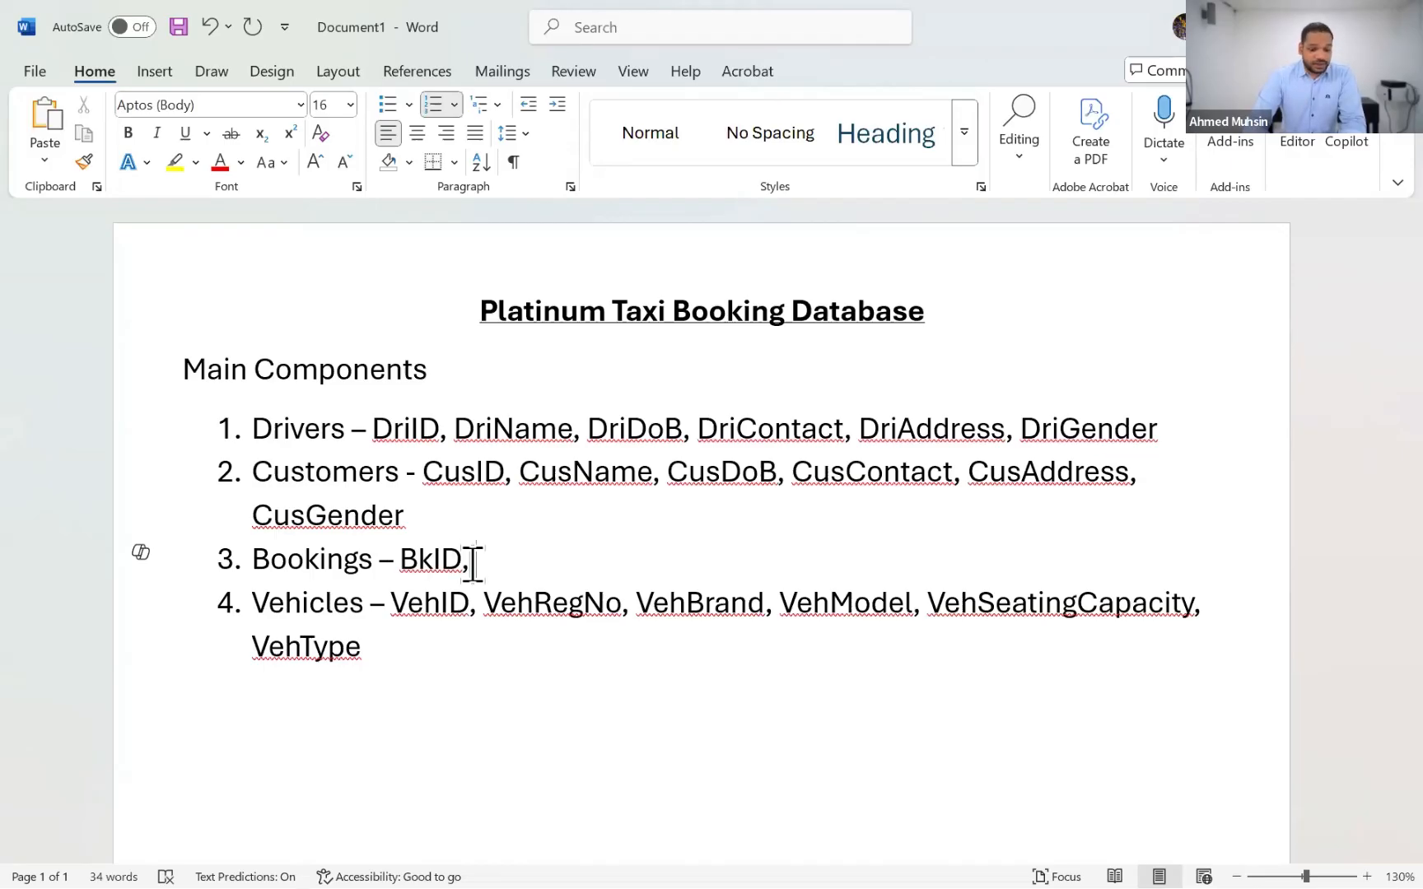
pyautogui.write('Dri')
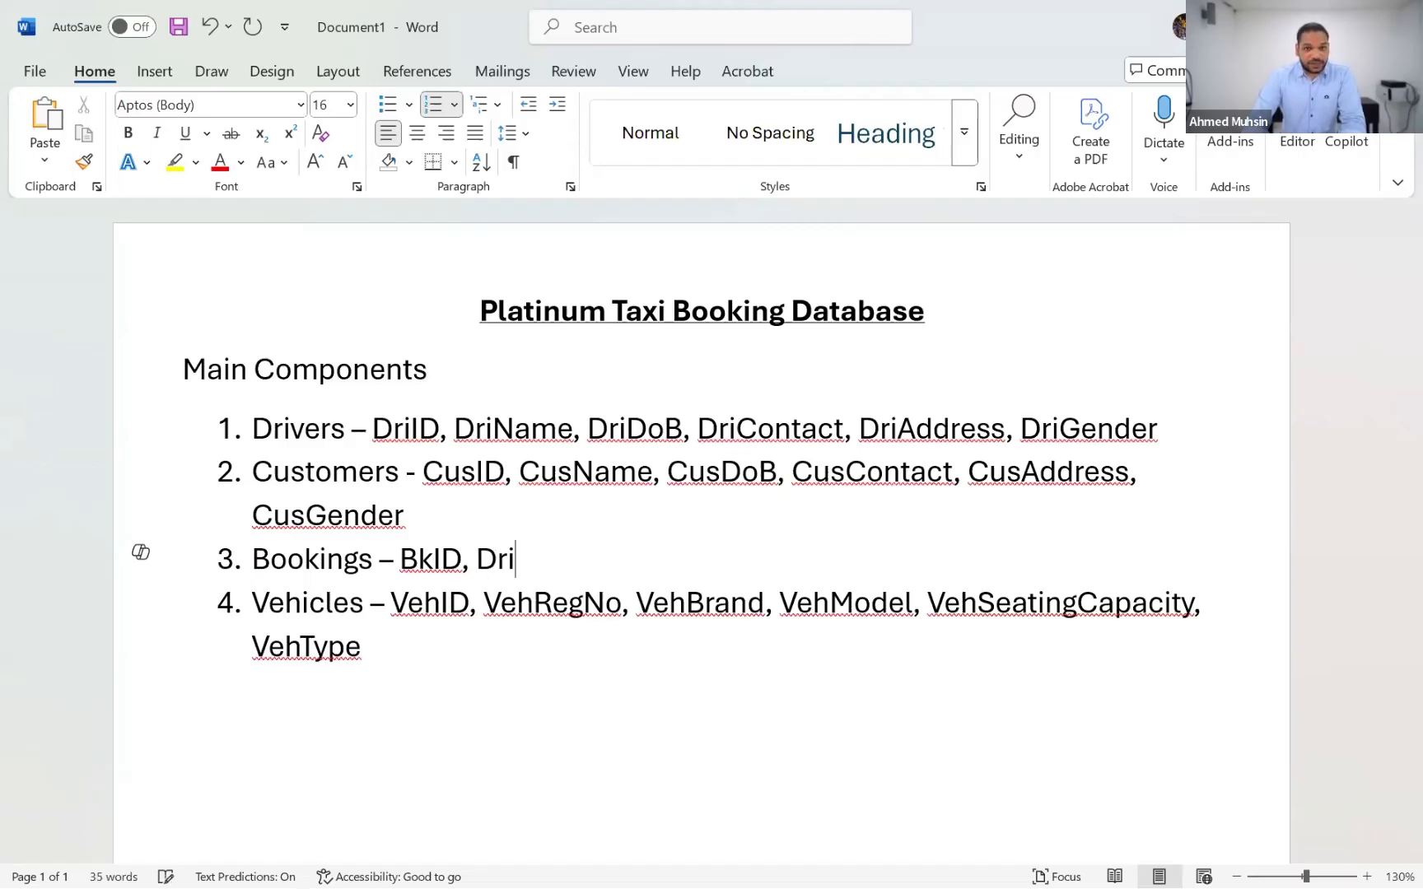
pyautogui.write('ID, ')
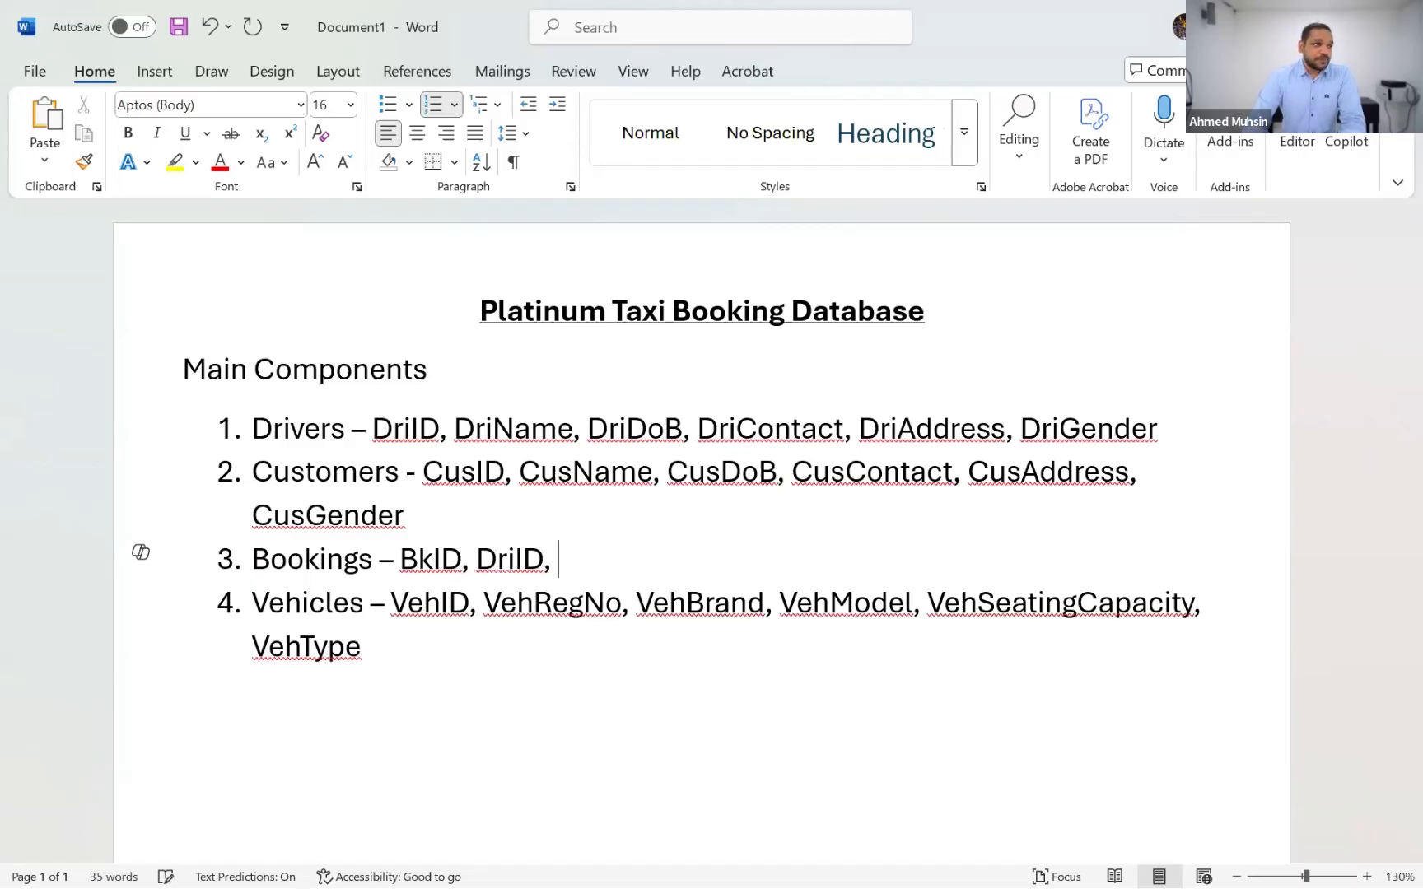
pyautogui.write('CusID')
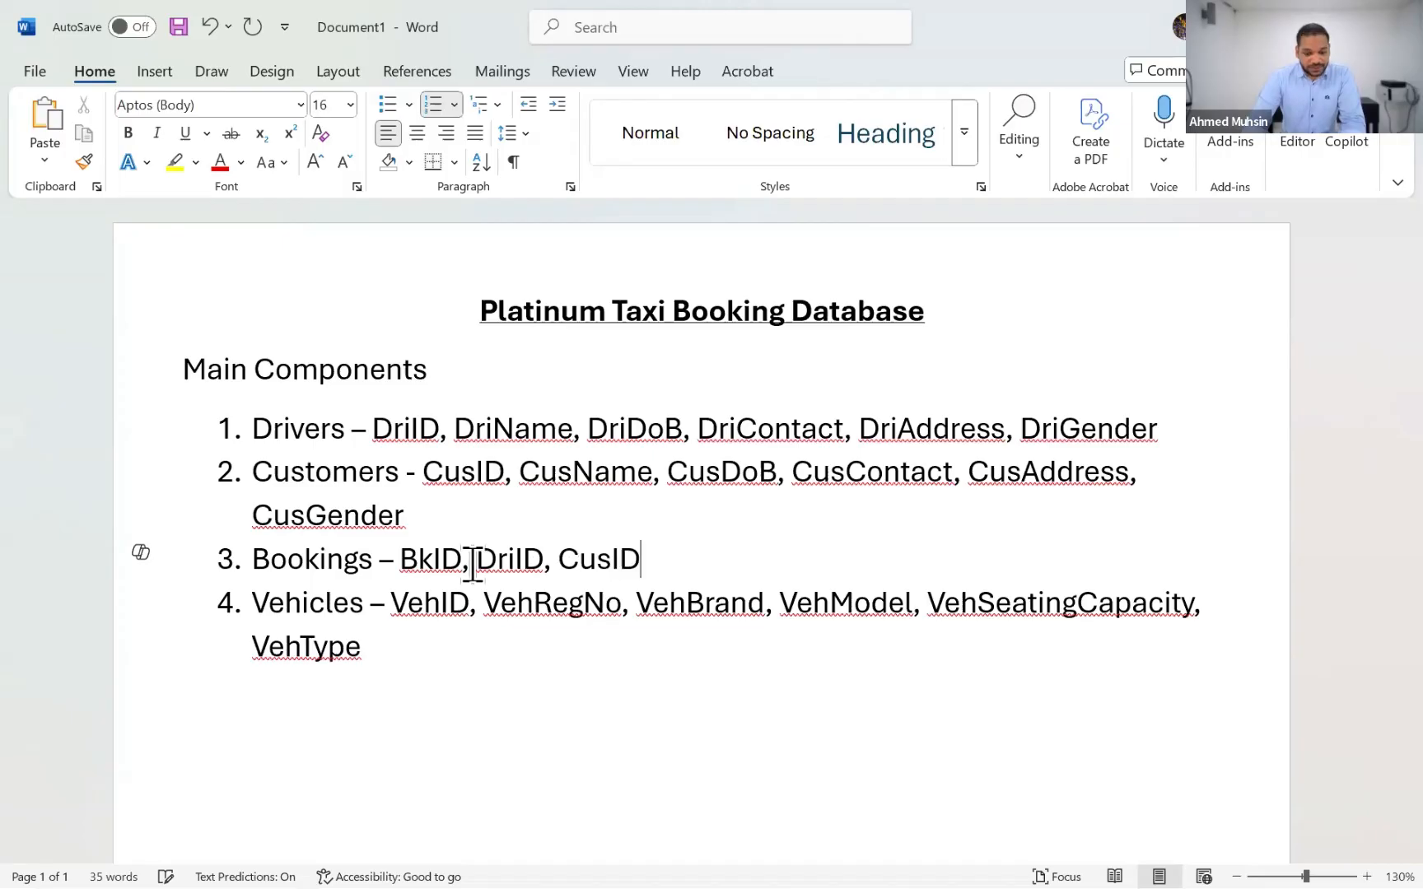
pyautogui.write(', VehID,')
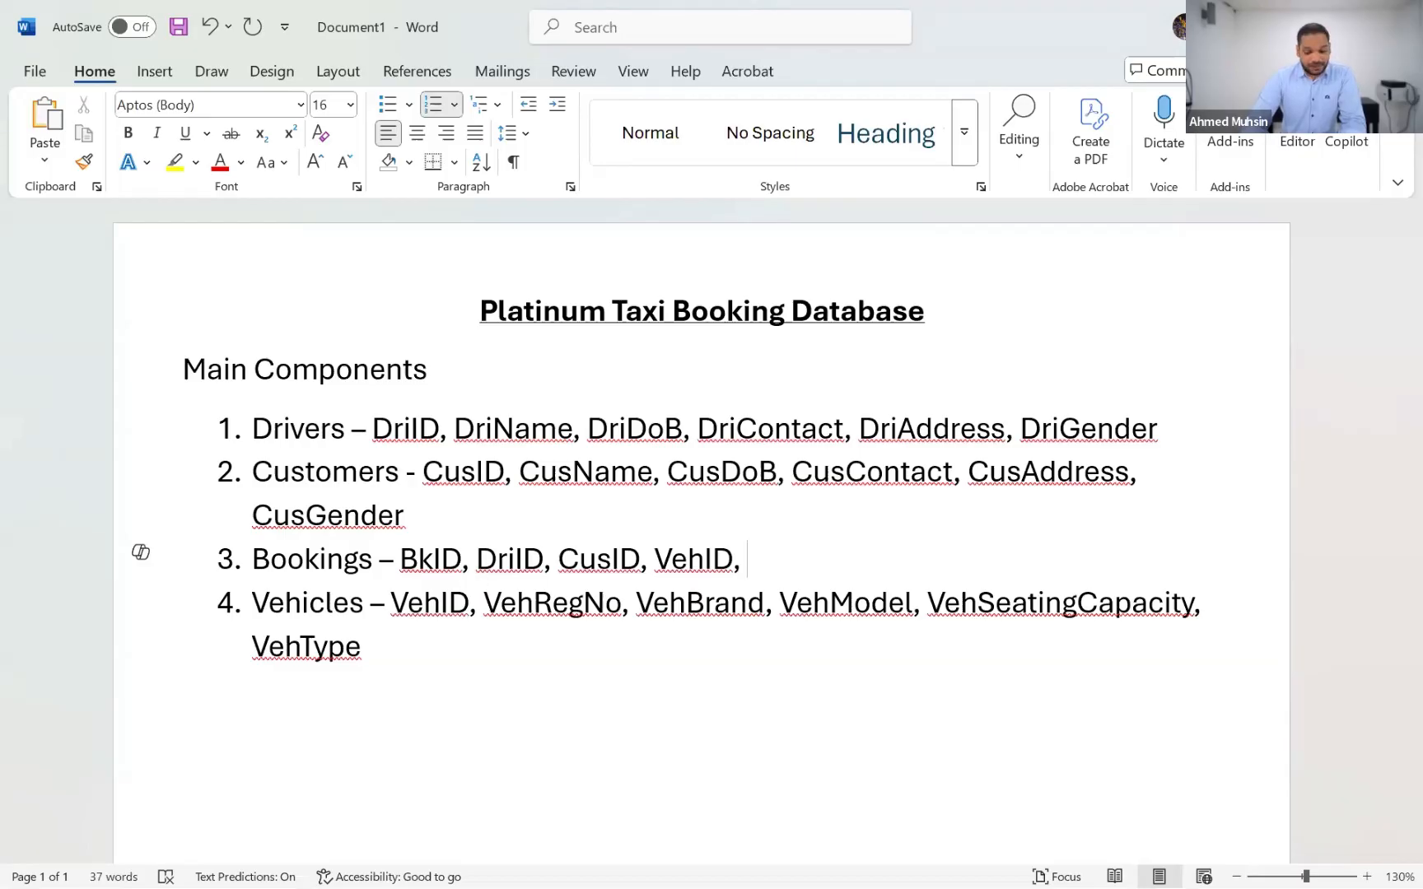
# Add the fields PaymentType, Amount and Distance to the end of the Bookings item without a trailing comma, and insert BkDate after BkID.
pyautogui.write('PaymentTyp')
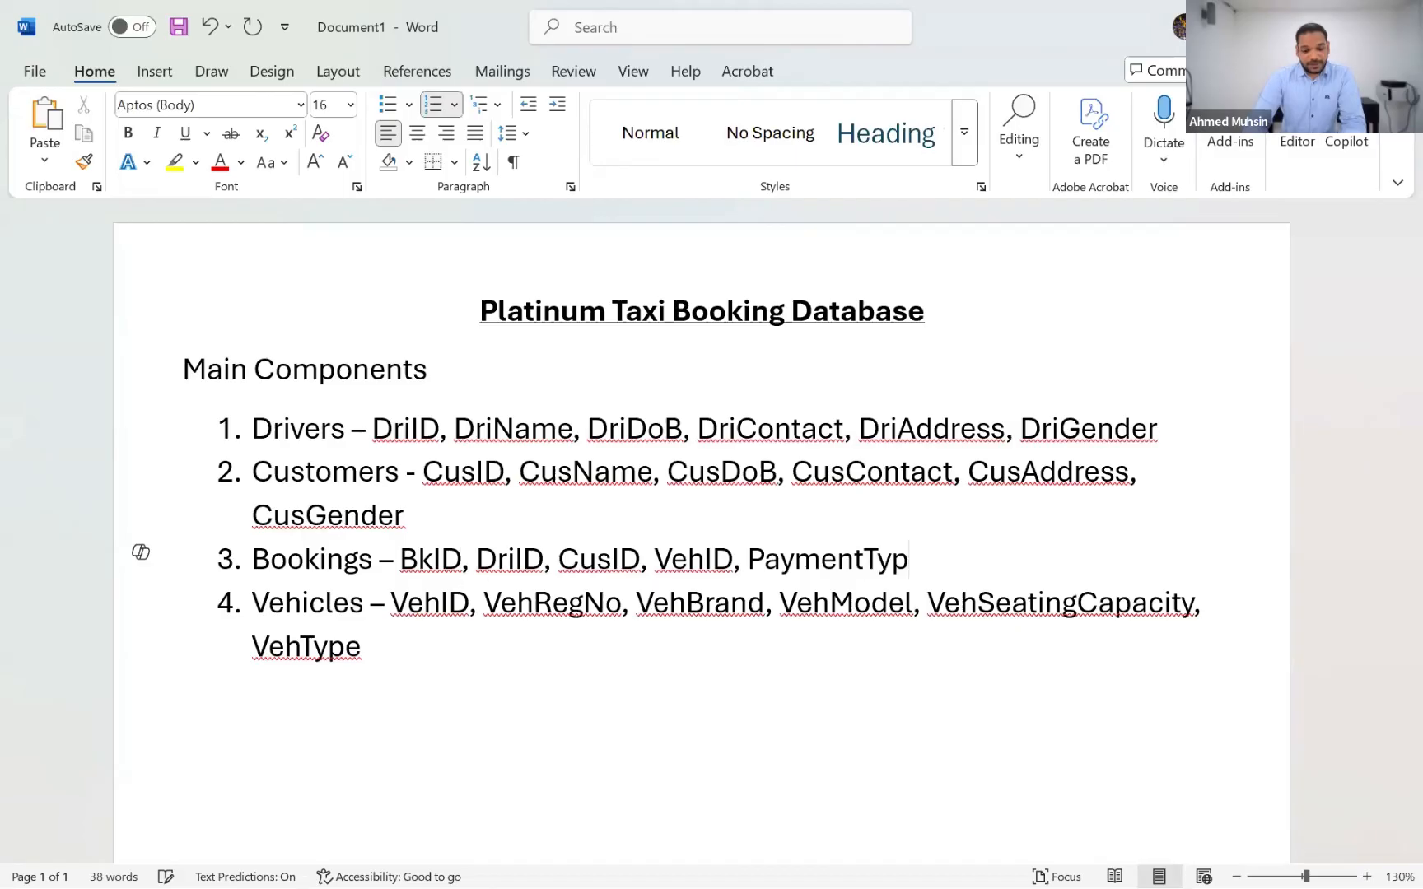
pyautogui.write('e, ')
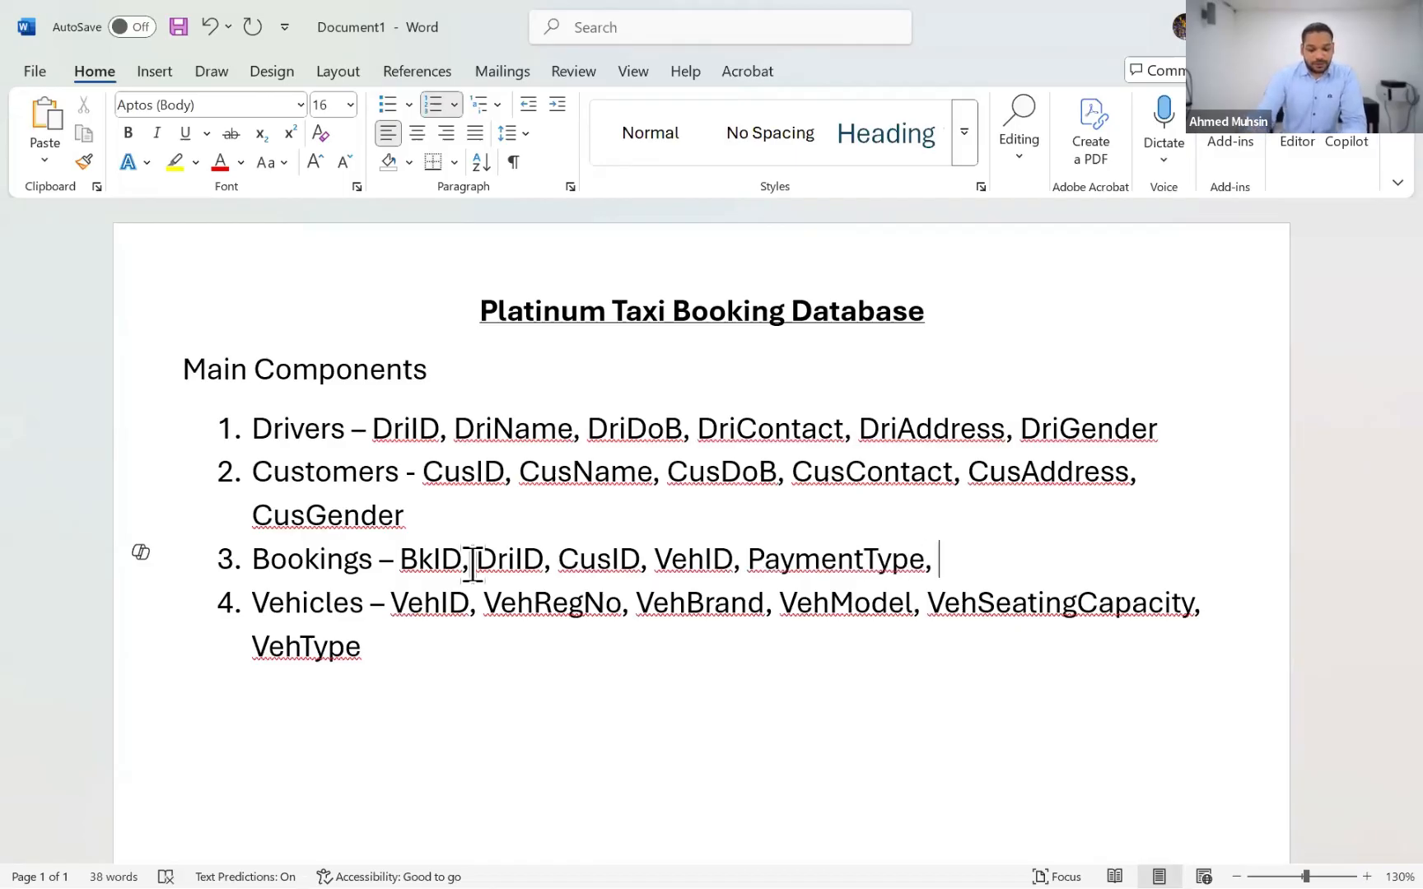
pyautogui.write('Amount, ')
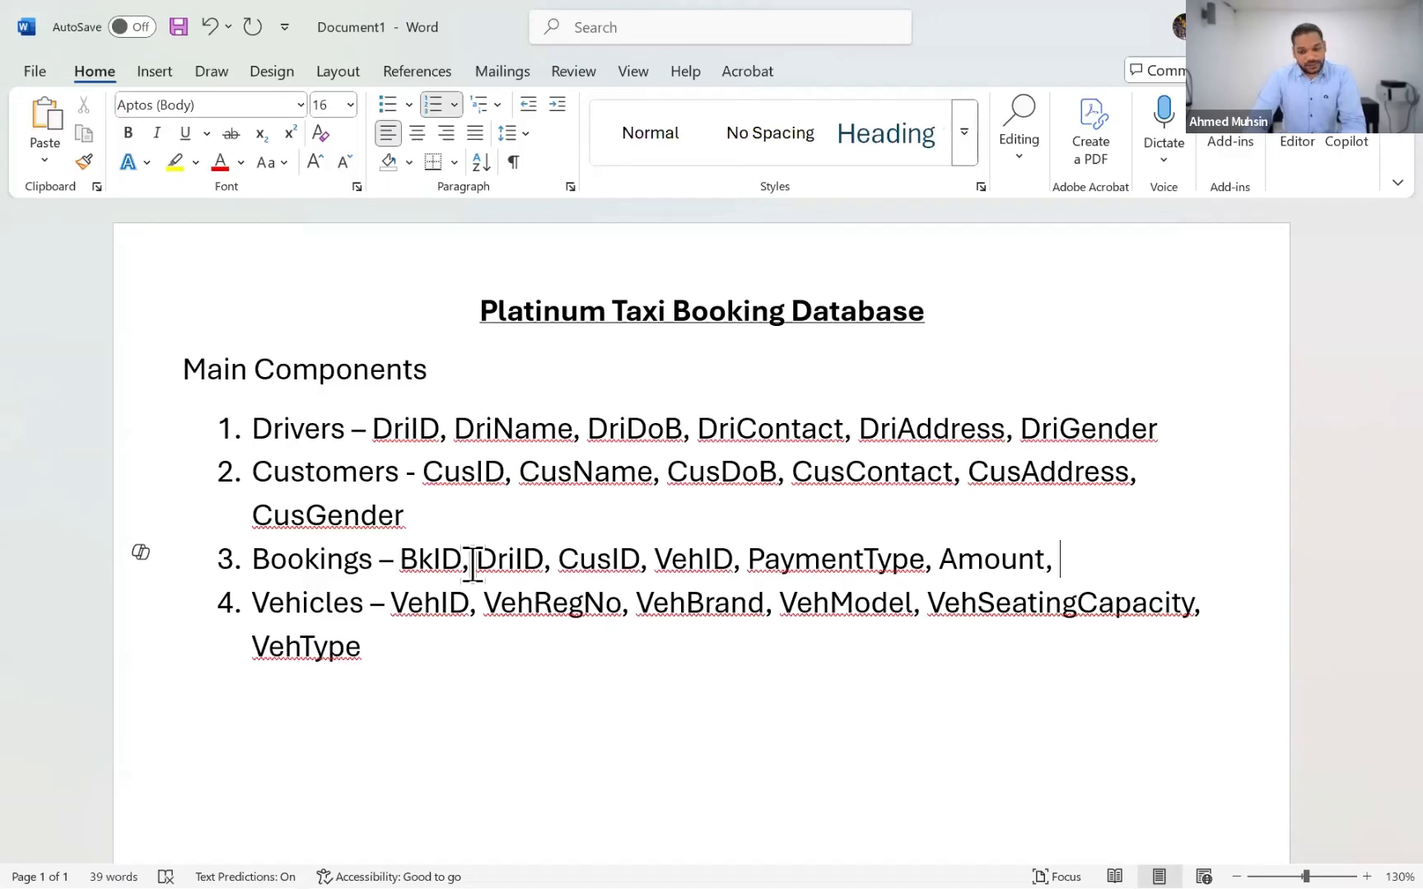
pyautogui.write('Distance,')
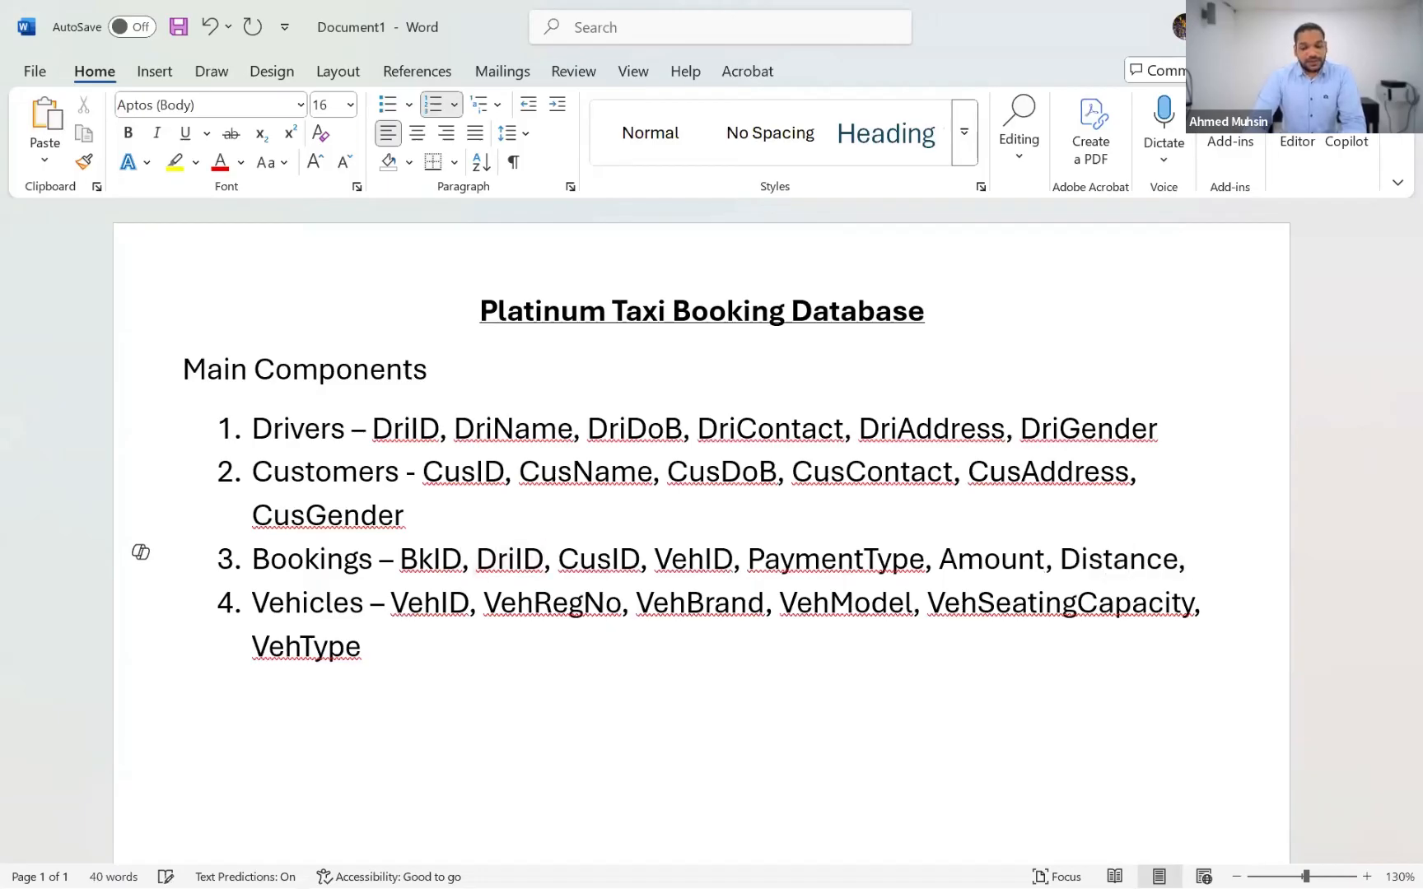
pyautogui.press('BackSpace')
pyautogui.press('BackSpace')
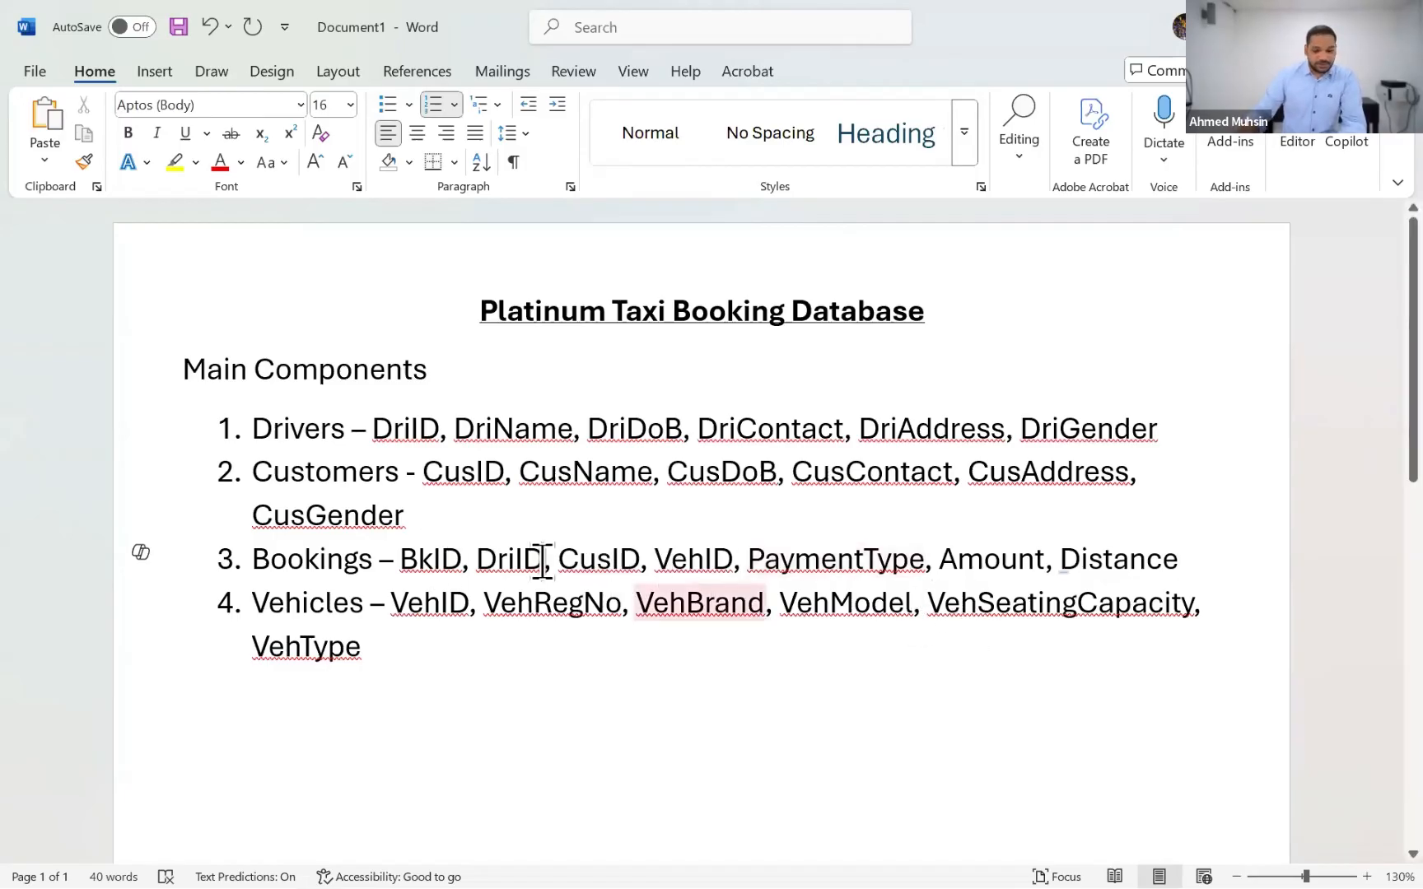
pyautogui.click(475, 559)
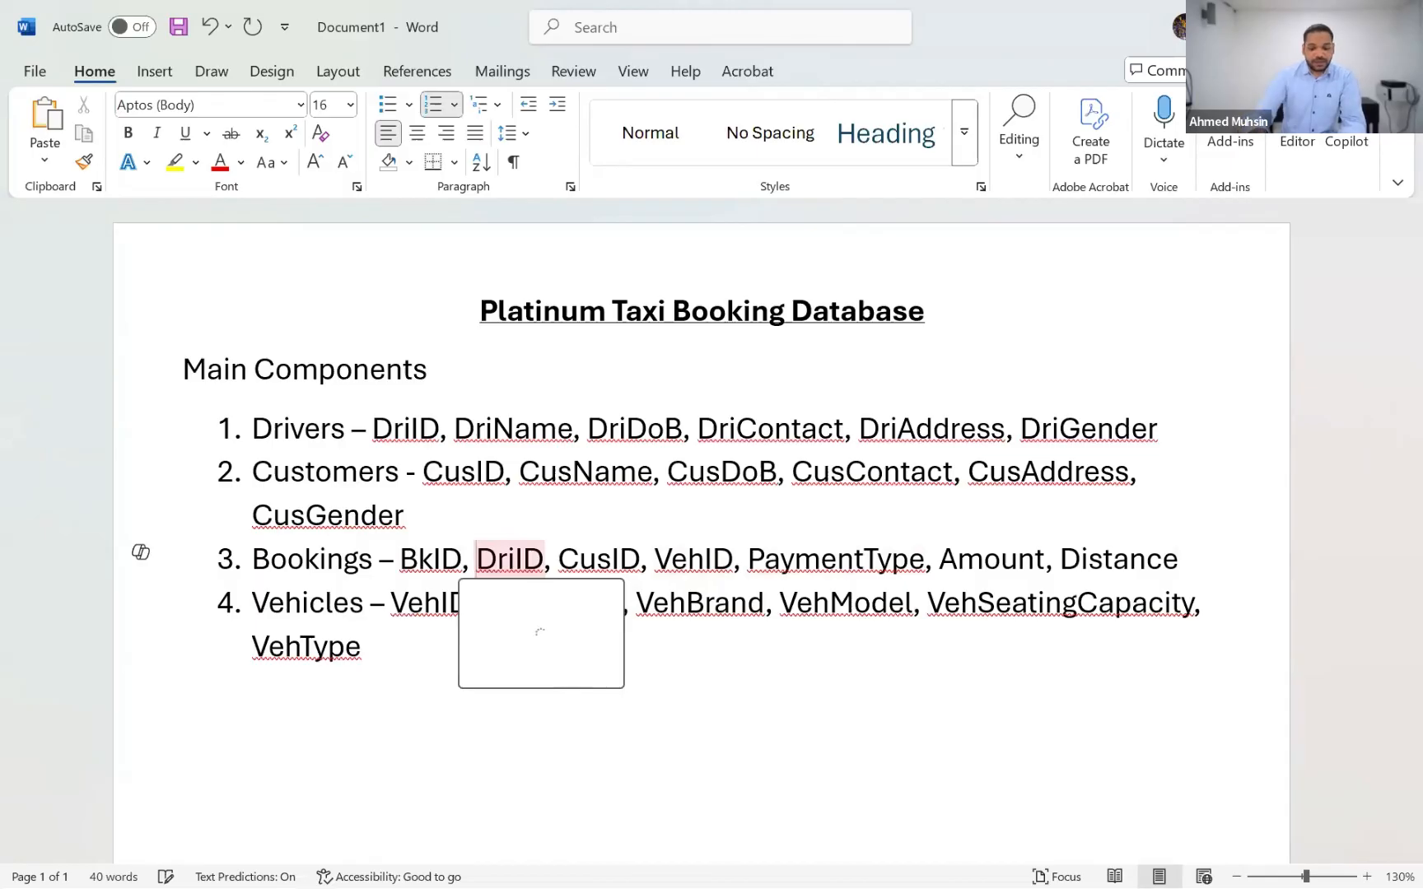
pyautogui.write('BkDate,')
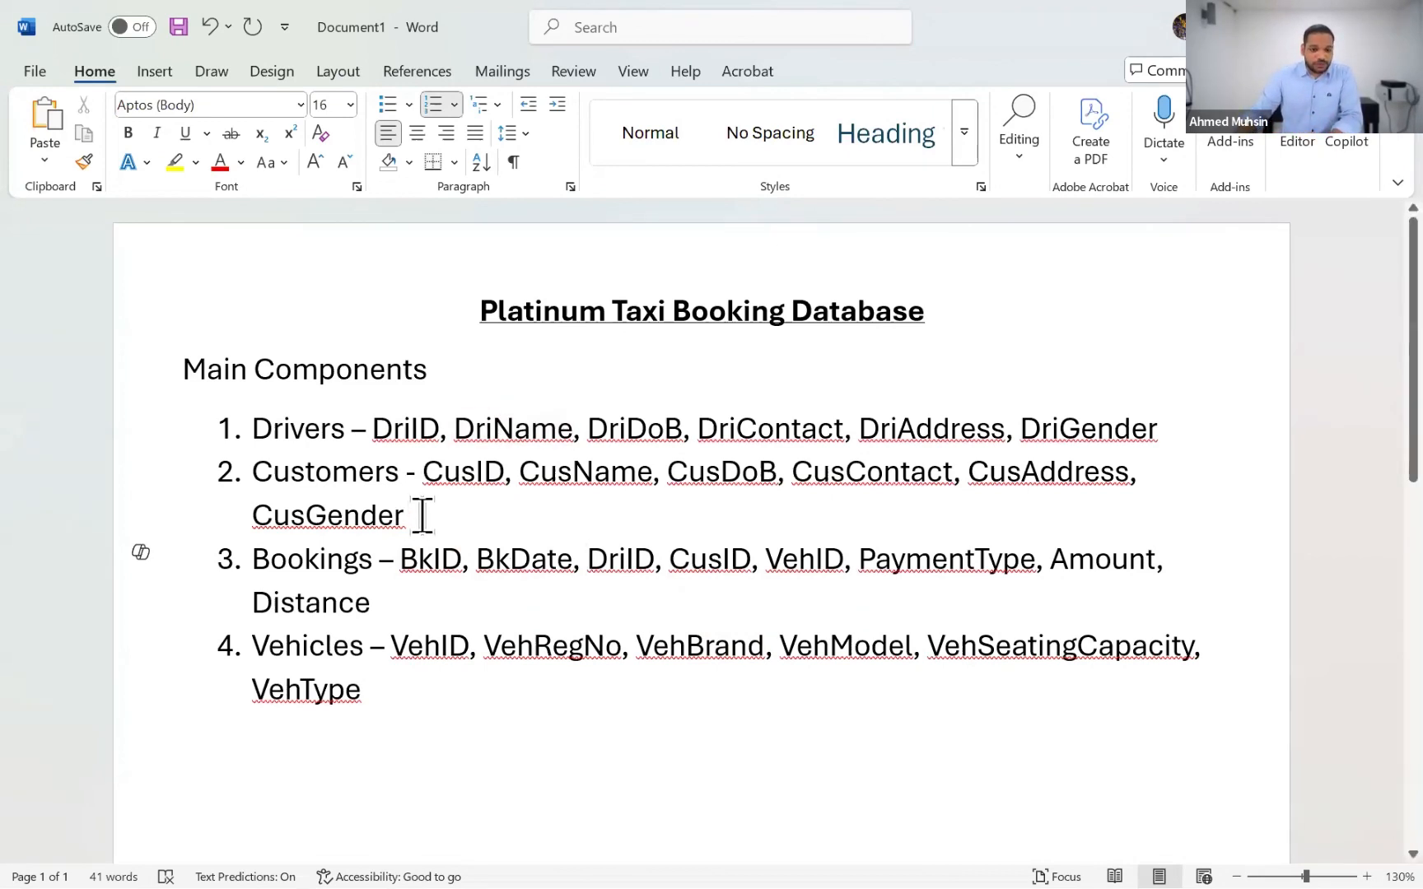
# End the numbered list after VehType and add two blank paragraphs below it.
pyautogui.scroll(-2, 396, 592)
pyautogui.click(390, 550)
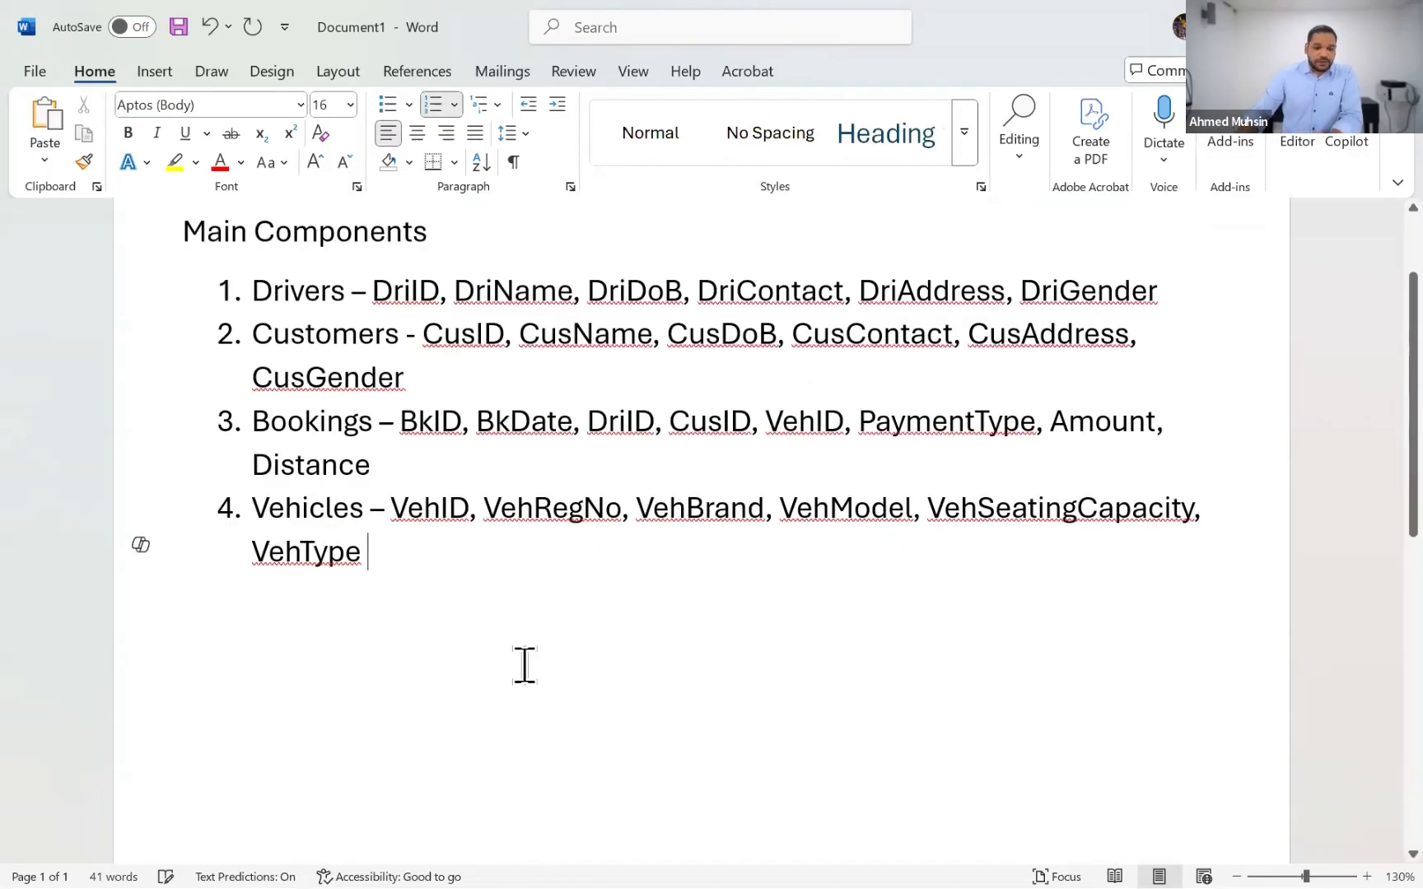
pyautogui.press('Return')
pyautogui.press('Return')
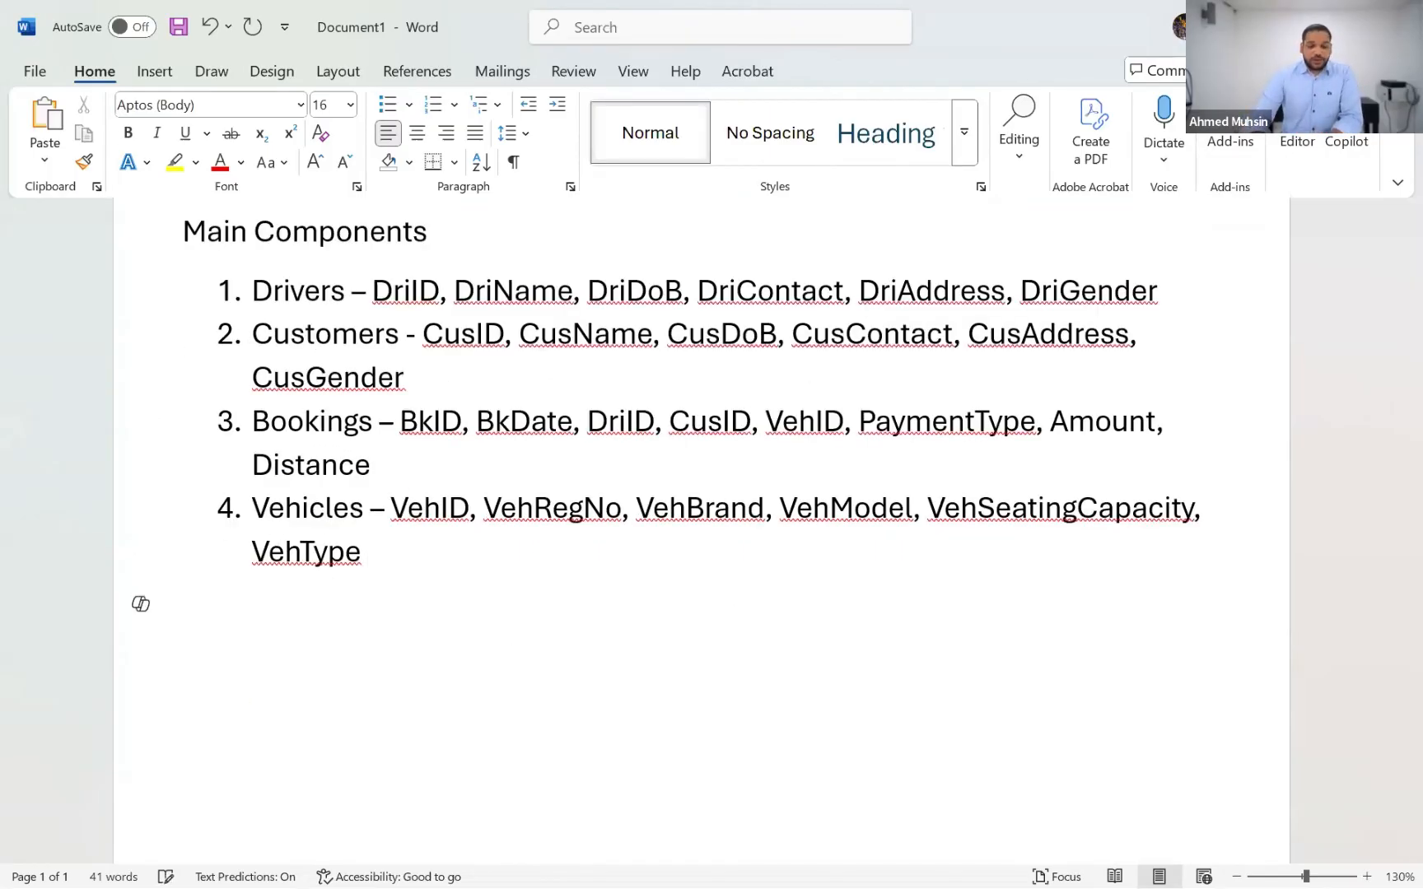
pyautogui.press('Return')
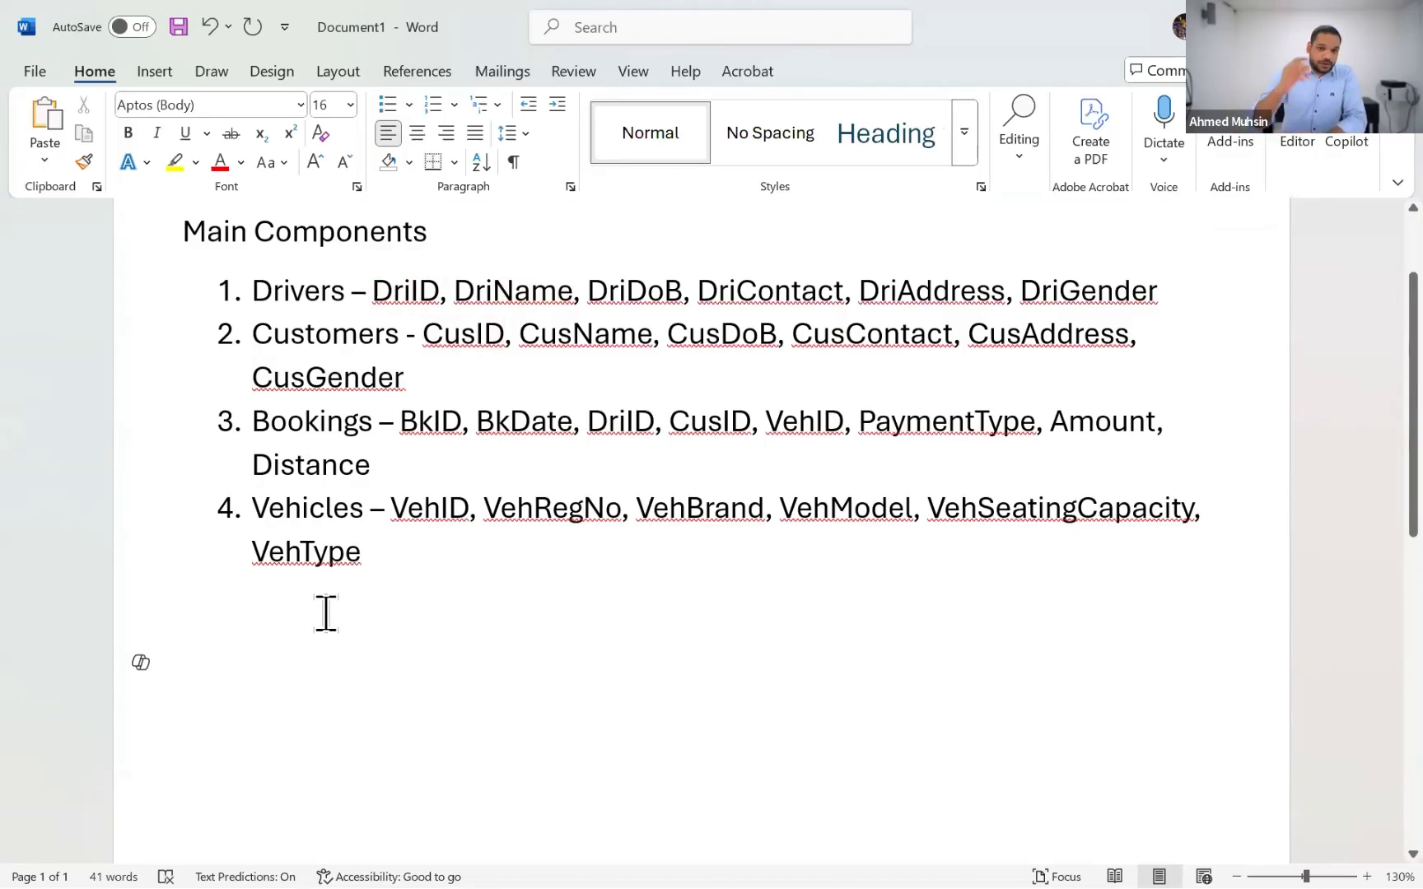
# Review the field lists of the Drivers, Customers, Bookings and Vehicles items by highlighting them in turn.
pyautogui.moveTo(371, 295); pyautogui.dragTo(1116, 304)
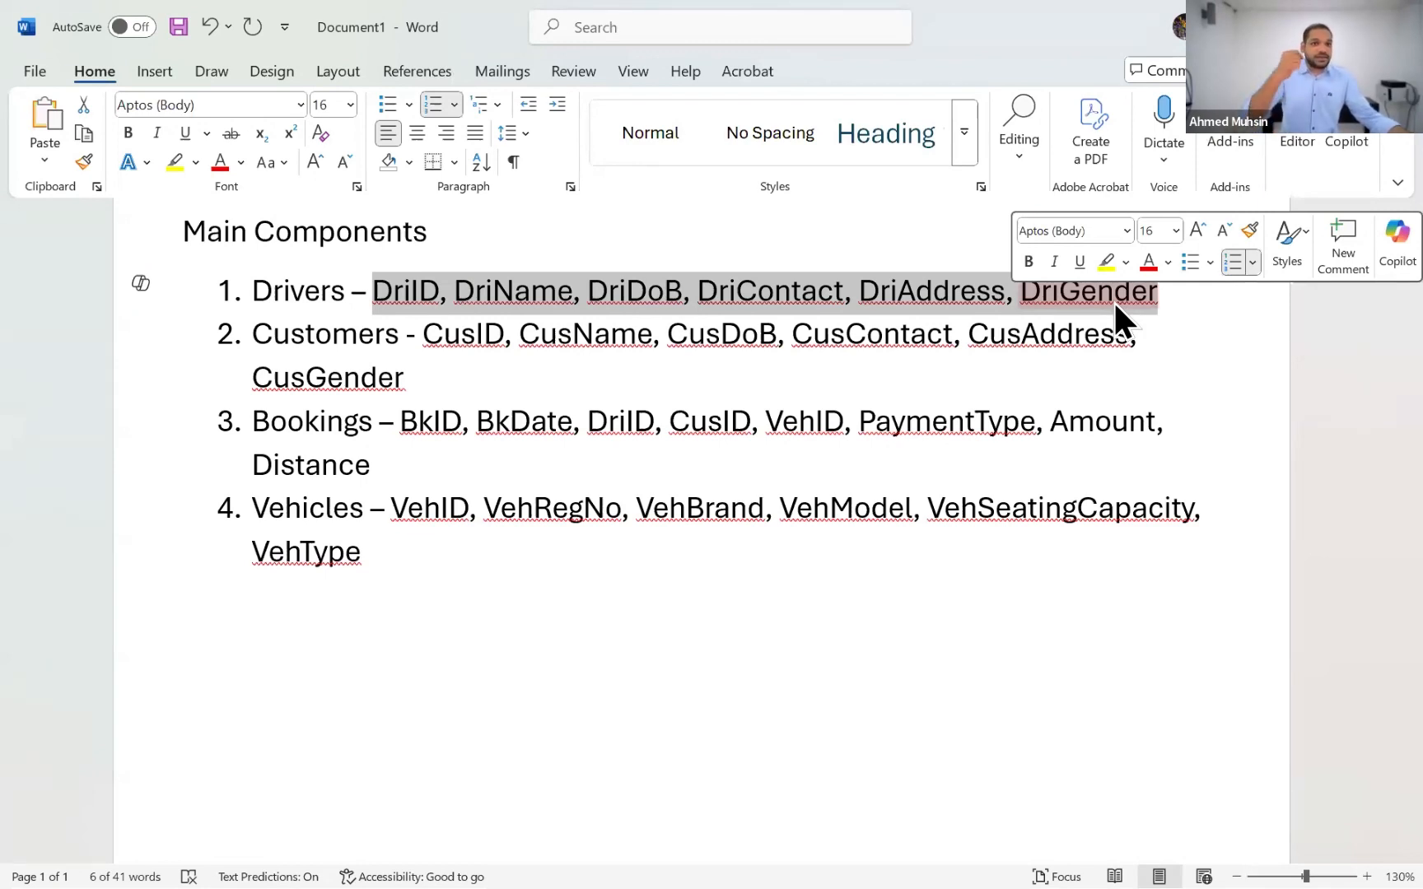
pyautogui.click(451, 298)
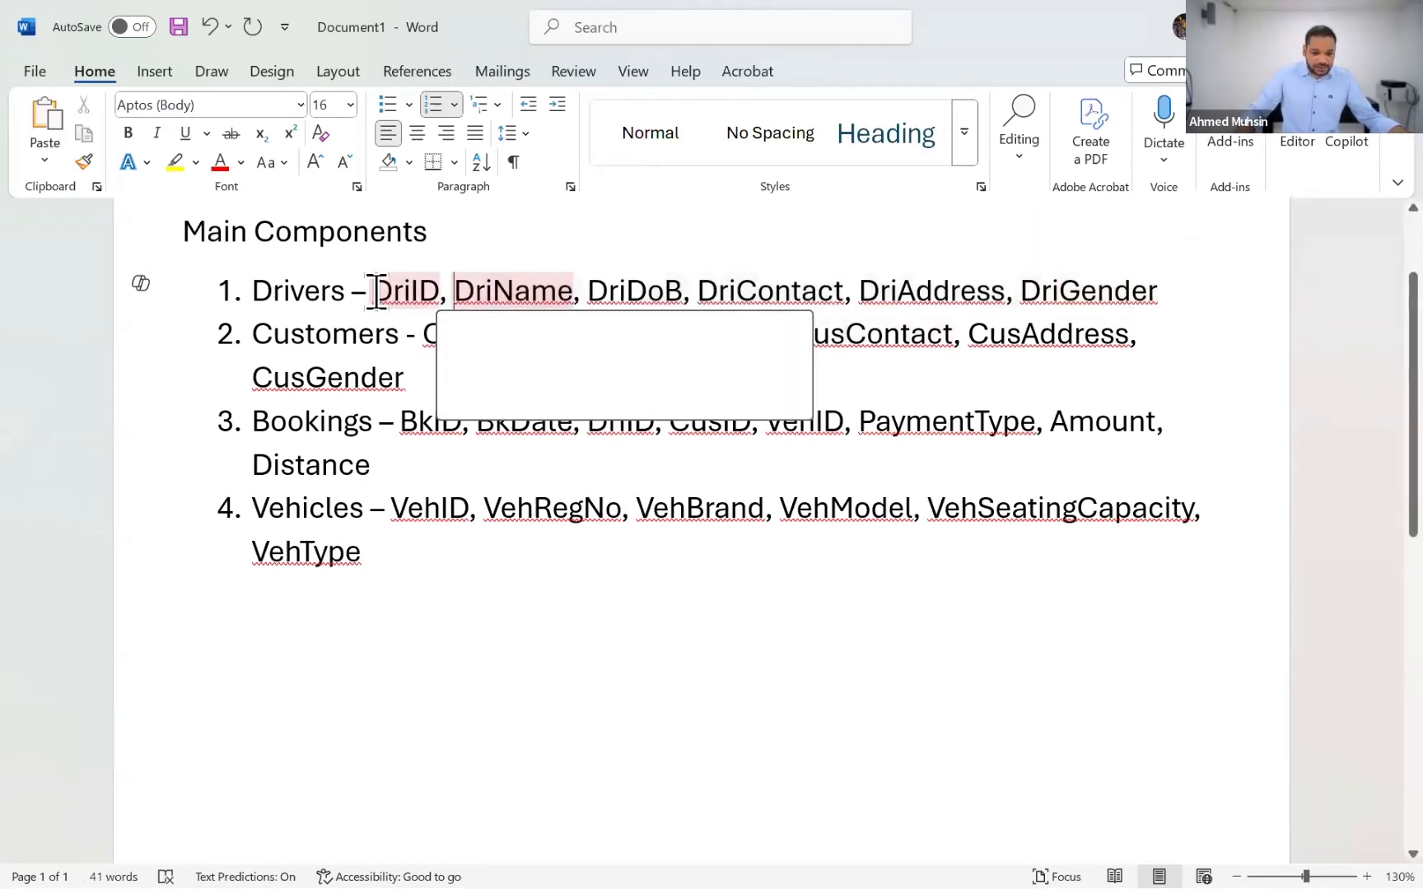
pyautogui.moveTo(638, 294); pyautogui.dragTo(1136, 302)
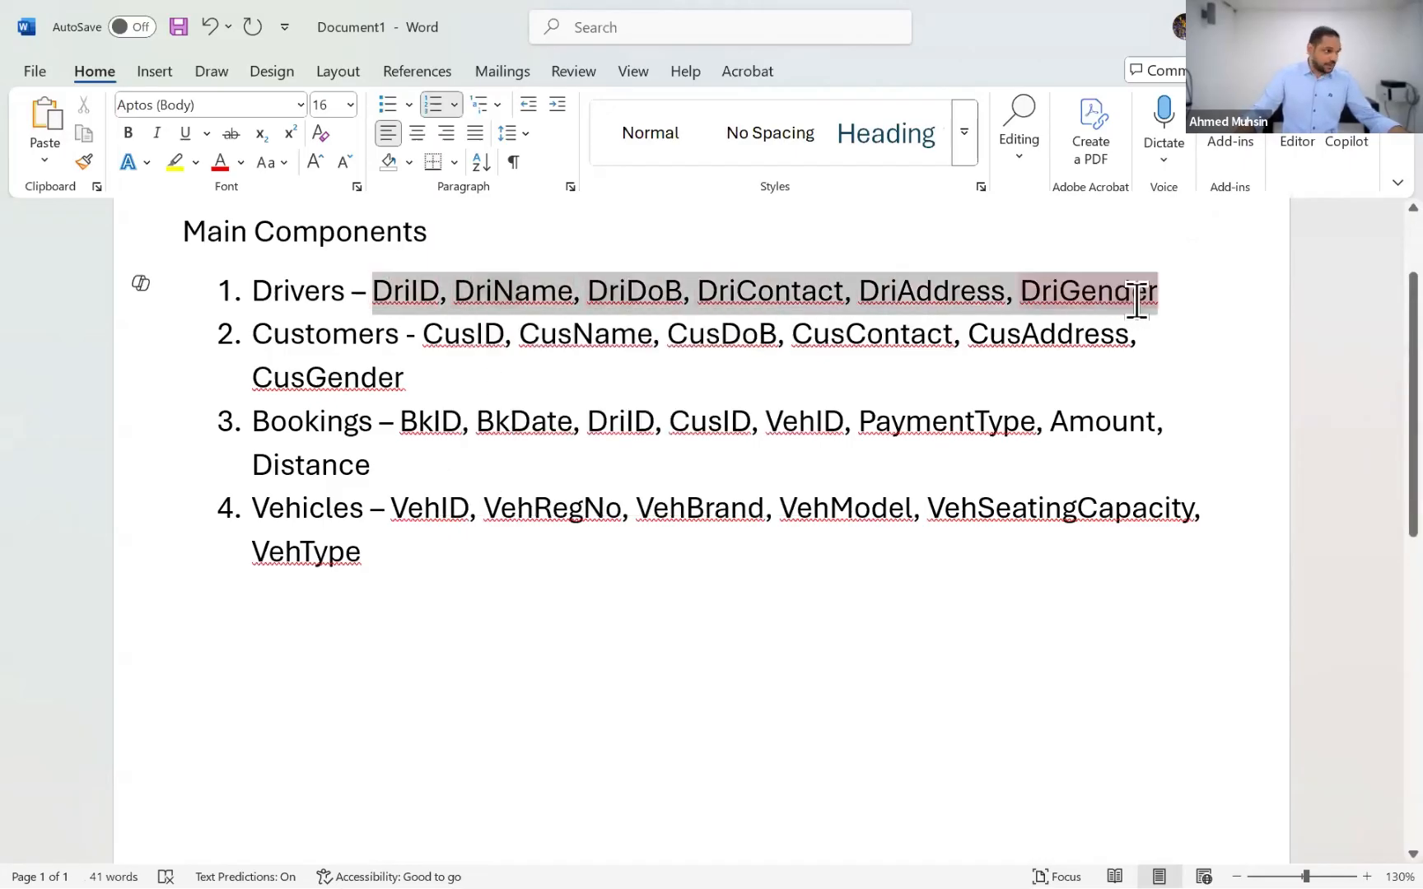
pyautogui.moveTo(421, 337); pyautogui.dragTo(999, 390)
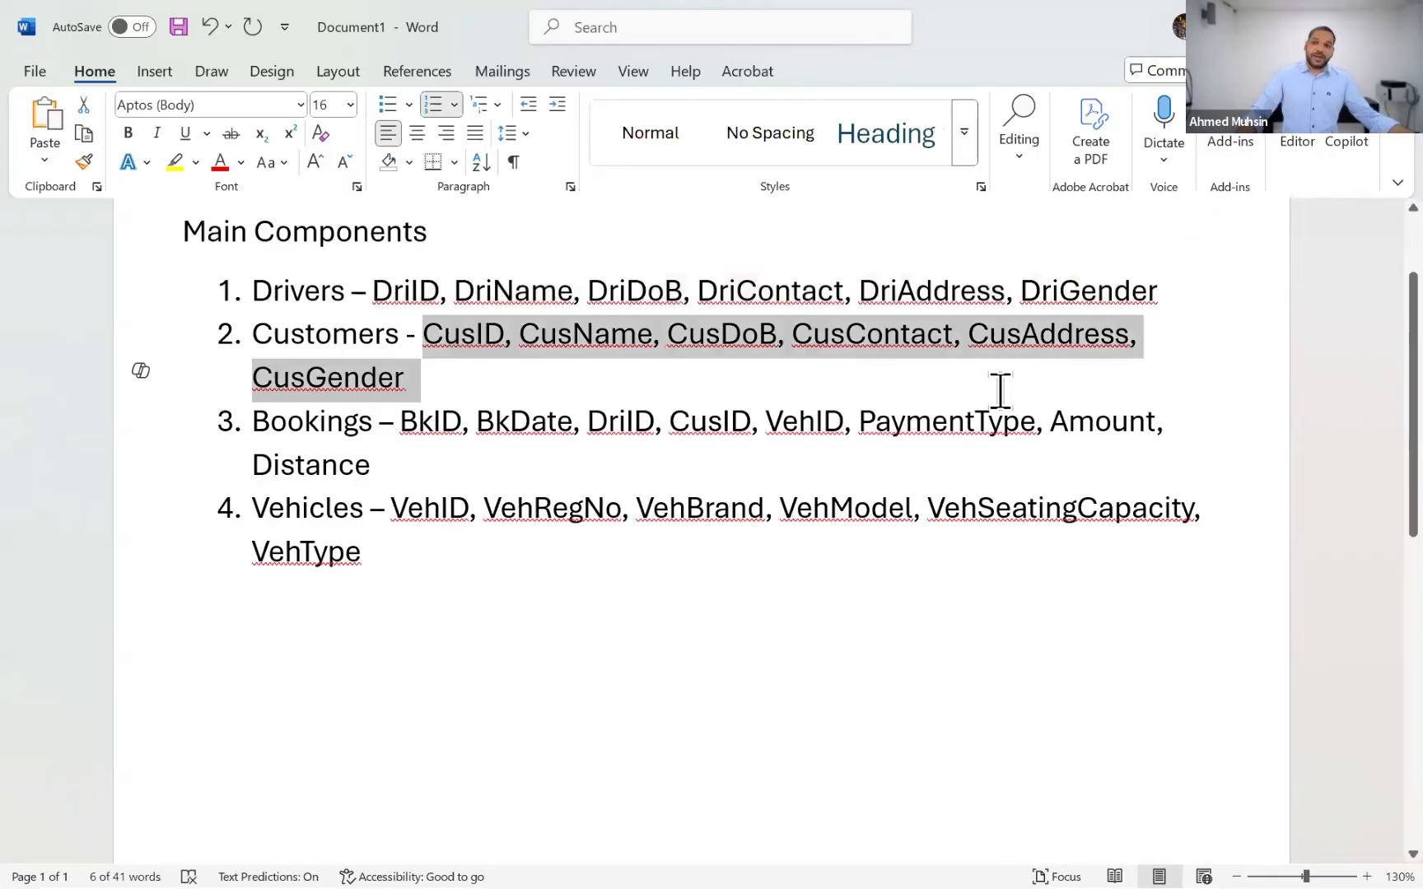
pyautogui.moveTo(402, 422); pyautogui.dragTo(994, 460)
pyautogui.moveTo(390, 508); pyautogui.dragTo(421, 551)
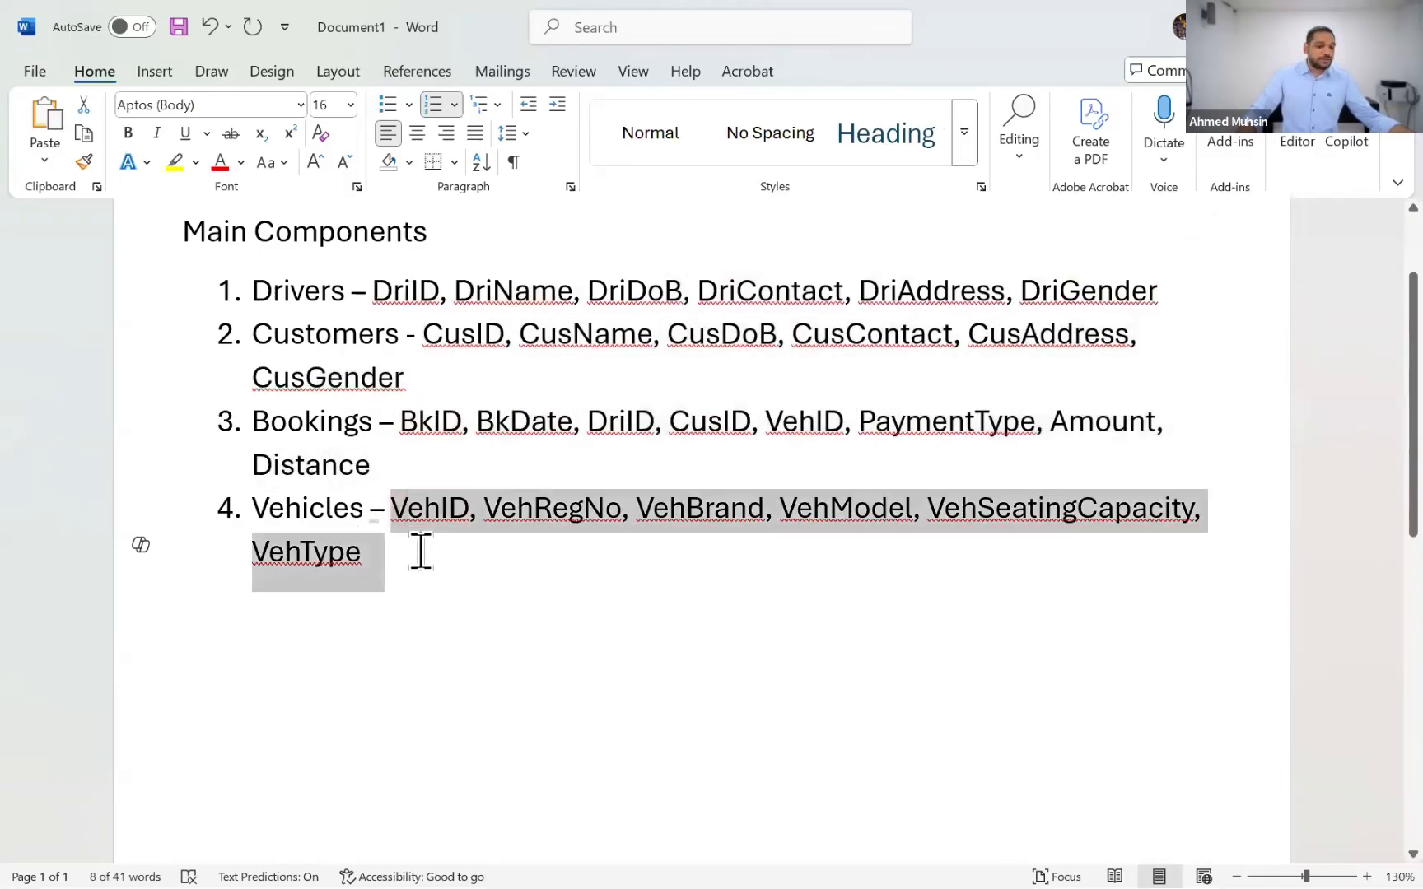
pyautogui.click(341, 592)
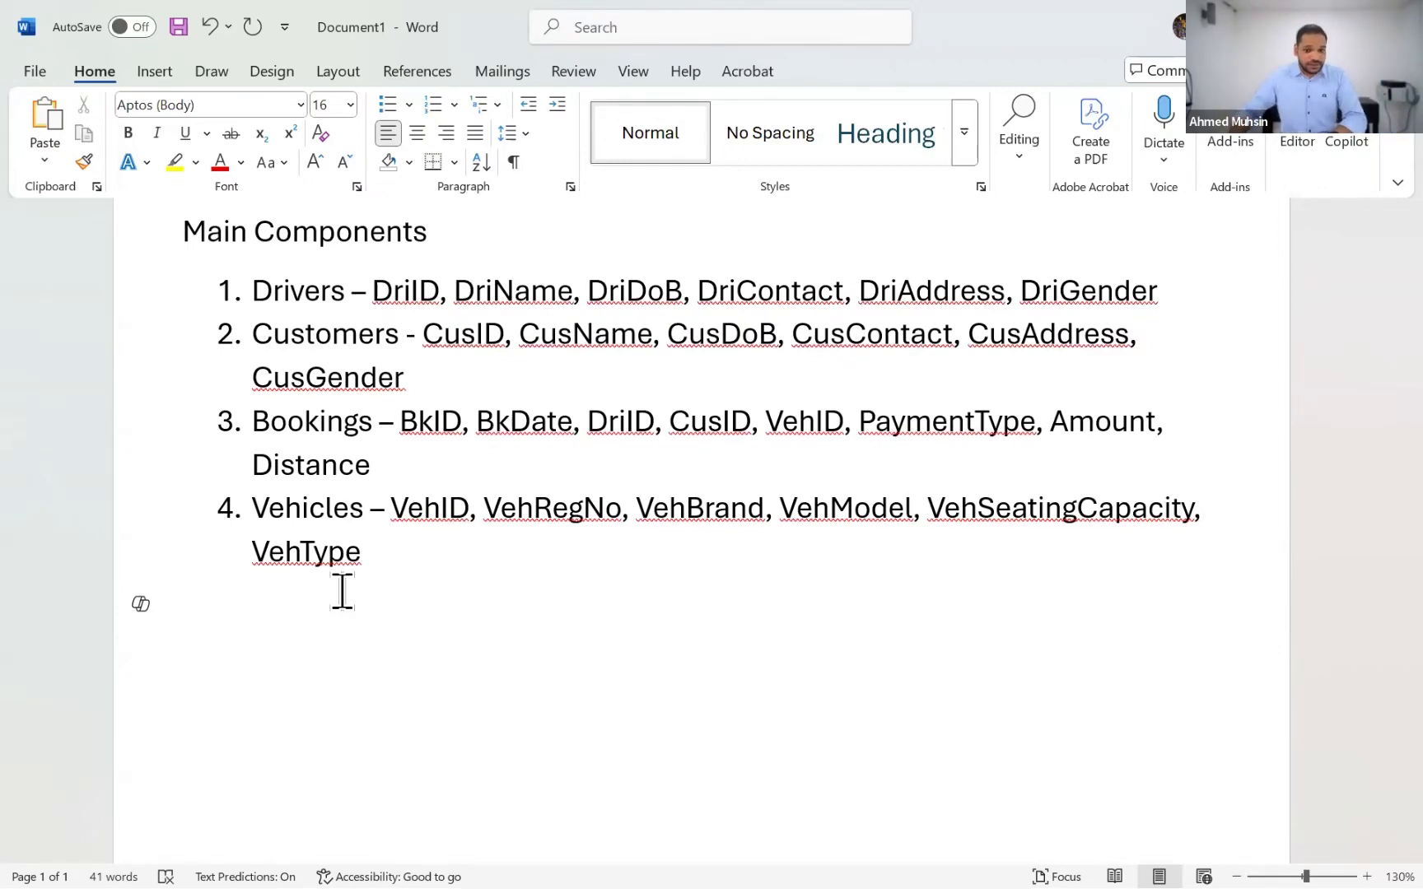
pyautogui.moveTo(255, 292); pyautogui.dragTo(370, 567)
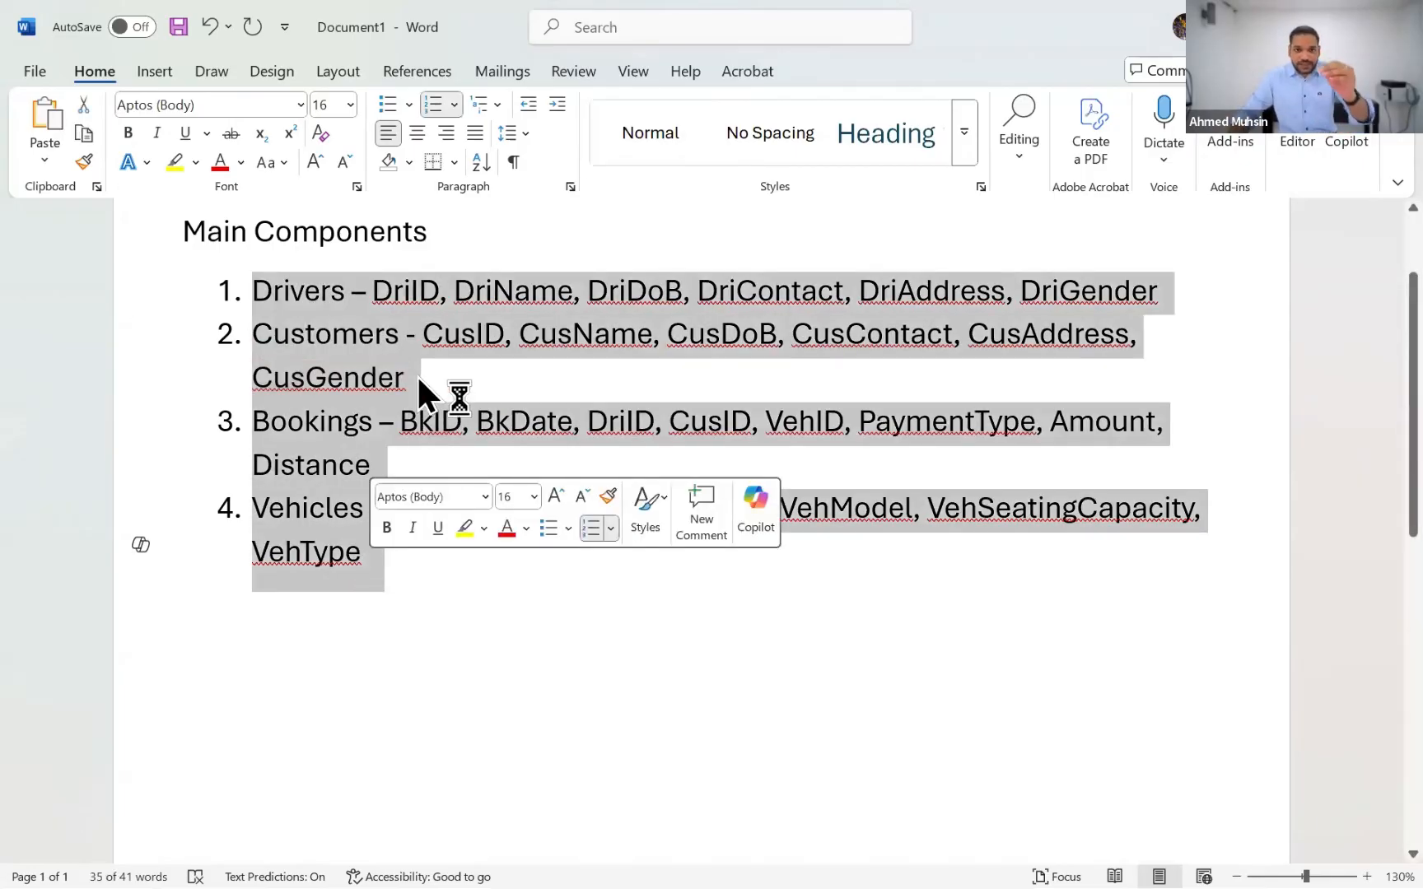
pyautogui.click(473, 335)
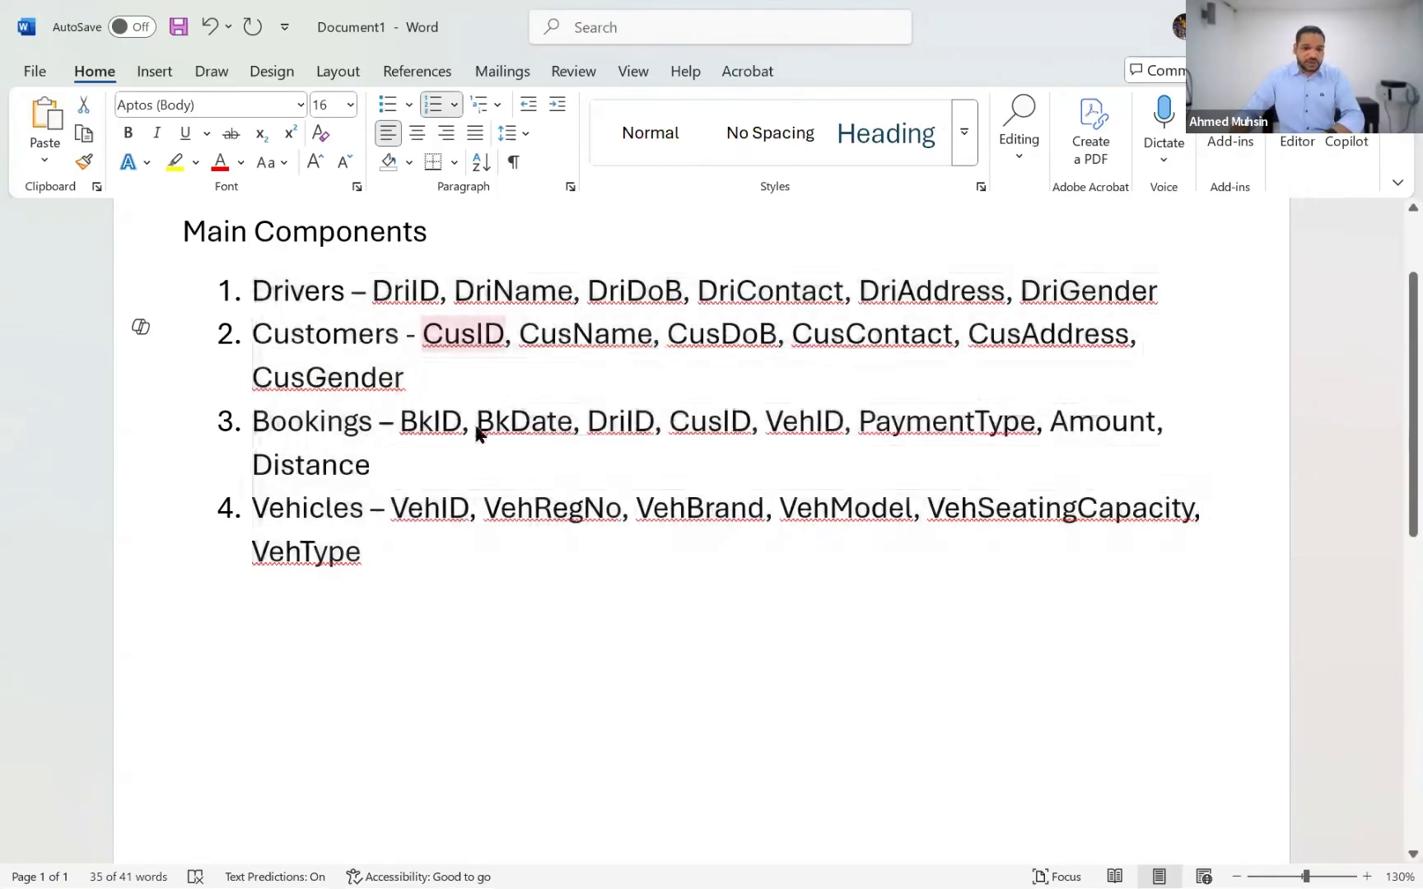
pyautogui.click(1117, 506)
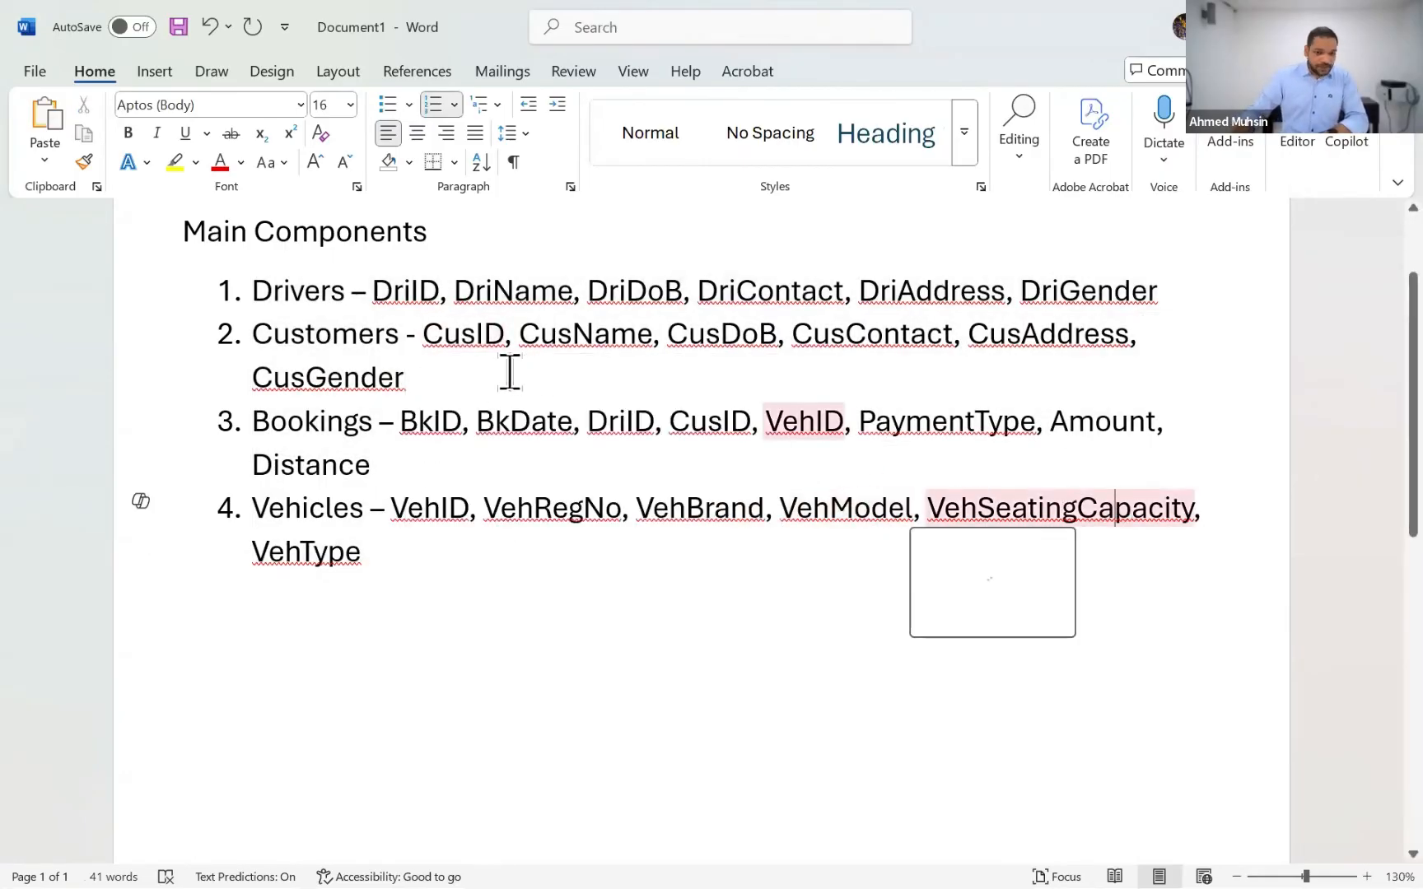
pyautogui.moveTo(406, 331); pyautogui.dragTo(442, 368)
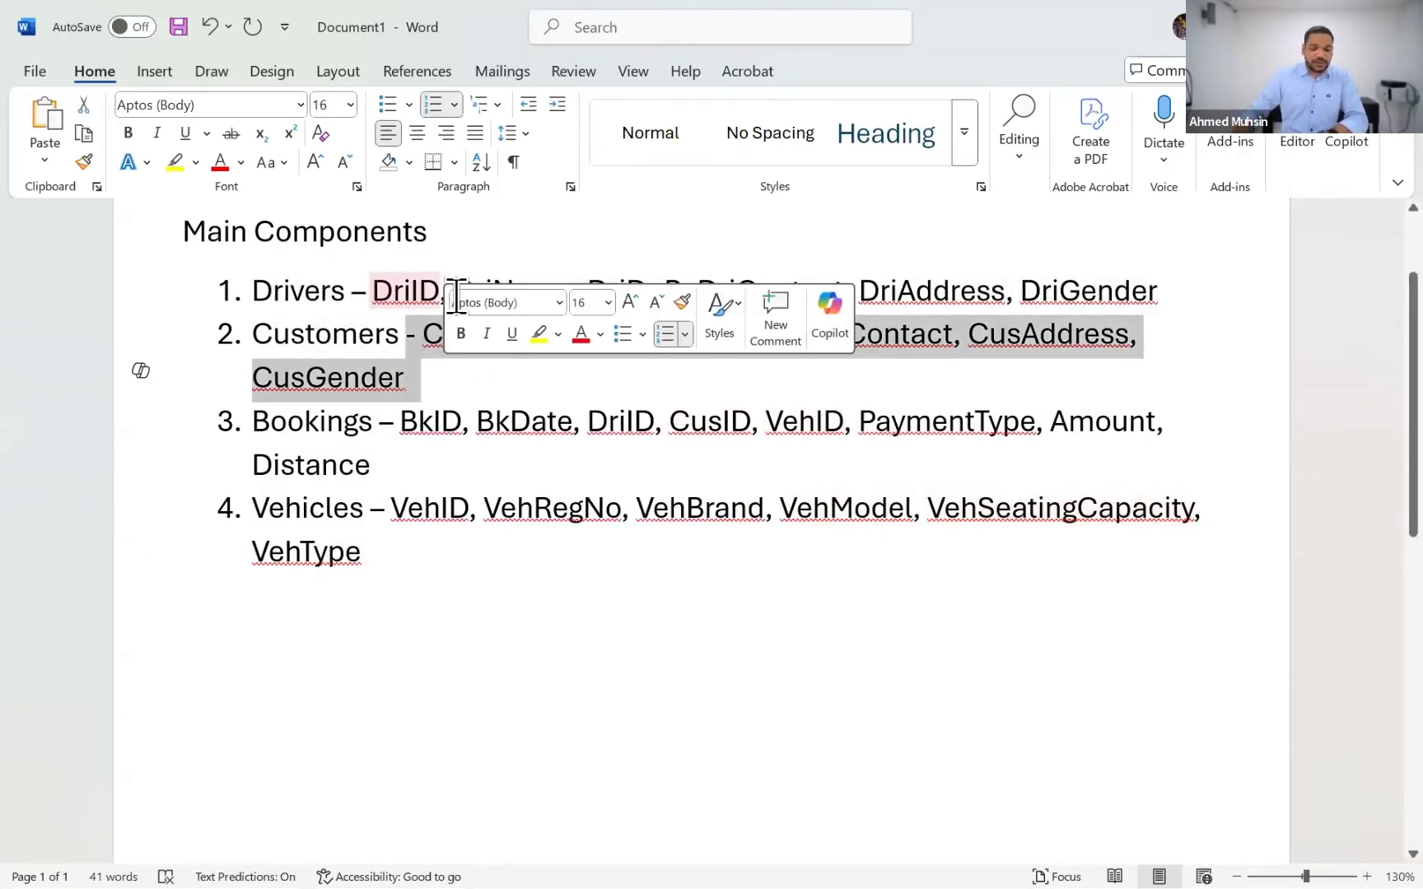
pyautogui.moveTo(445, 292); pyautogui.dragTo(1003, 291)
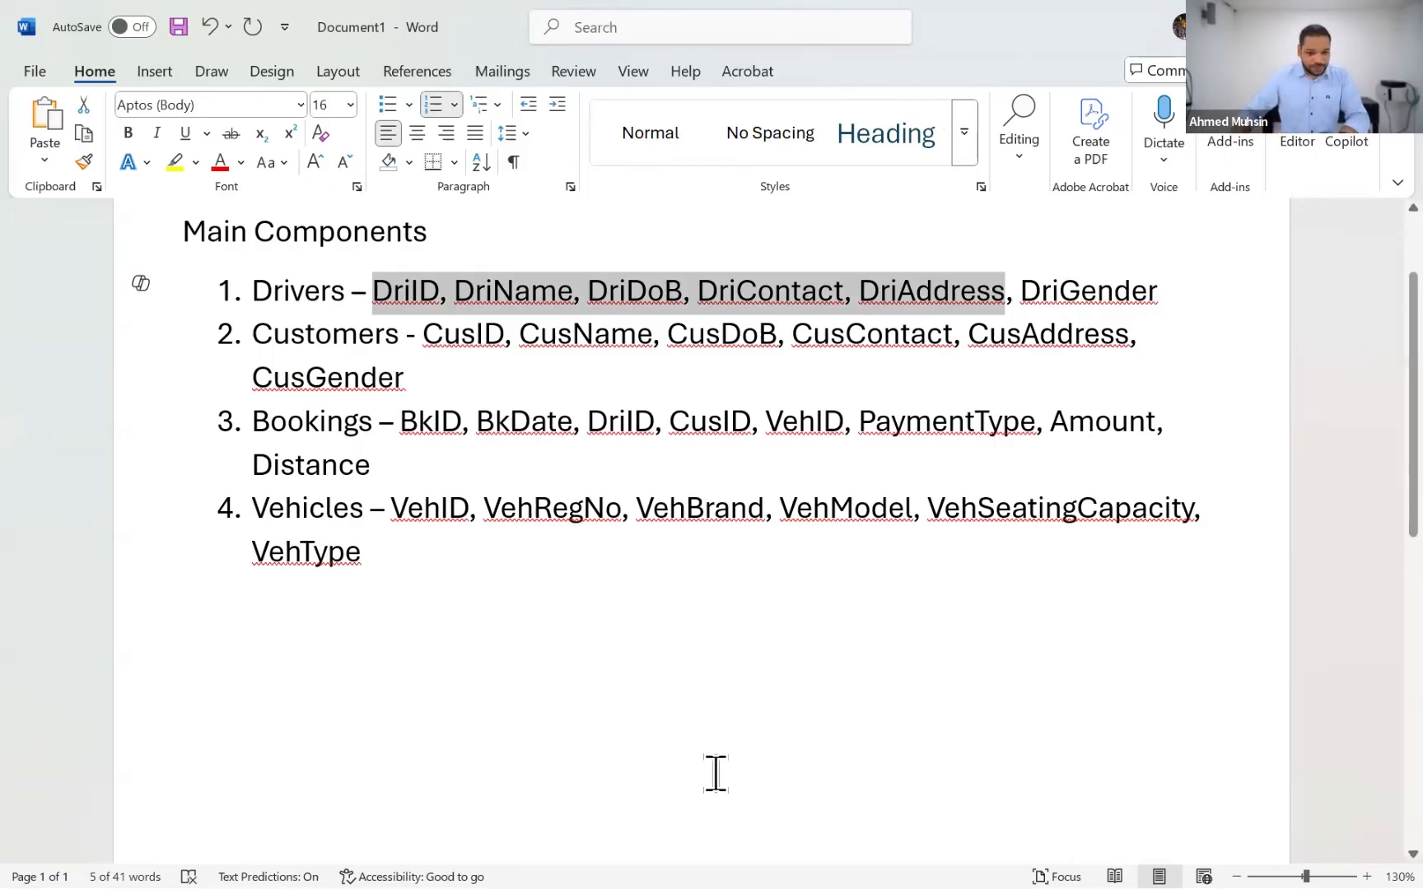
# Examine how the Bookings item relates to the Drivers, Customers and Vehicles components by highlighting parts of the list.
pyautogui.moveTo(256, 418); pyautogui.dragTo(372, 452)
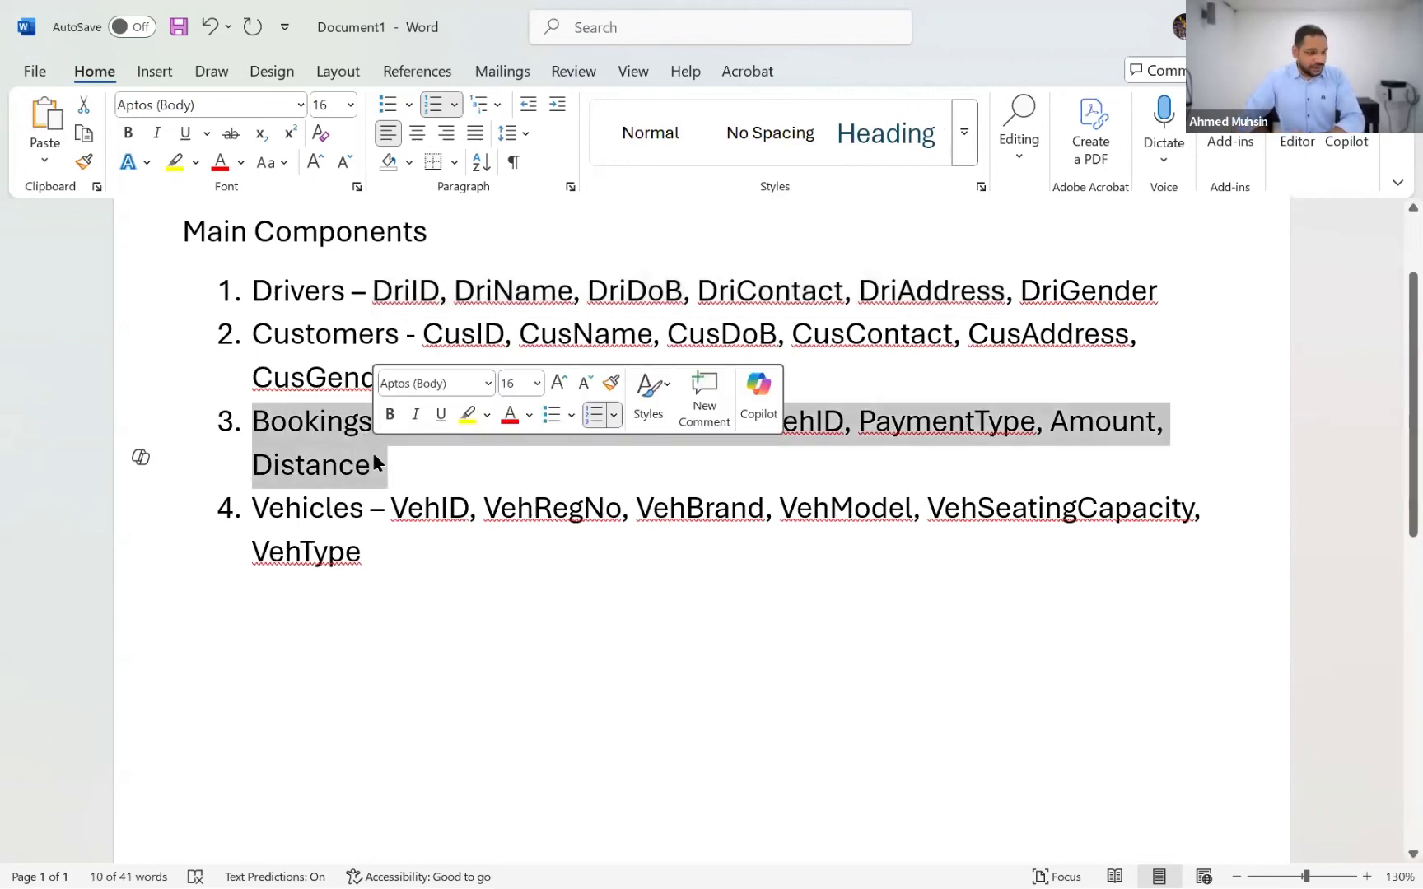
pyautogui.doubleClick(993, 726)
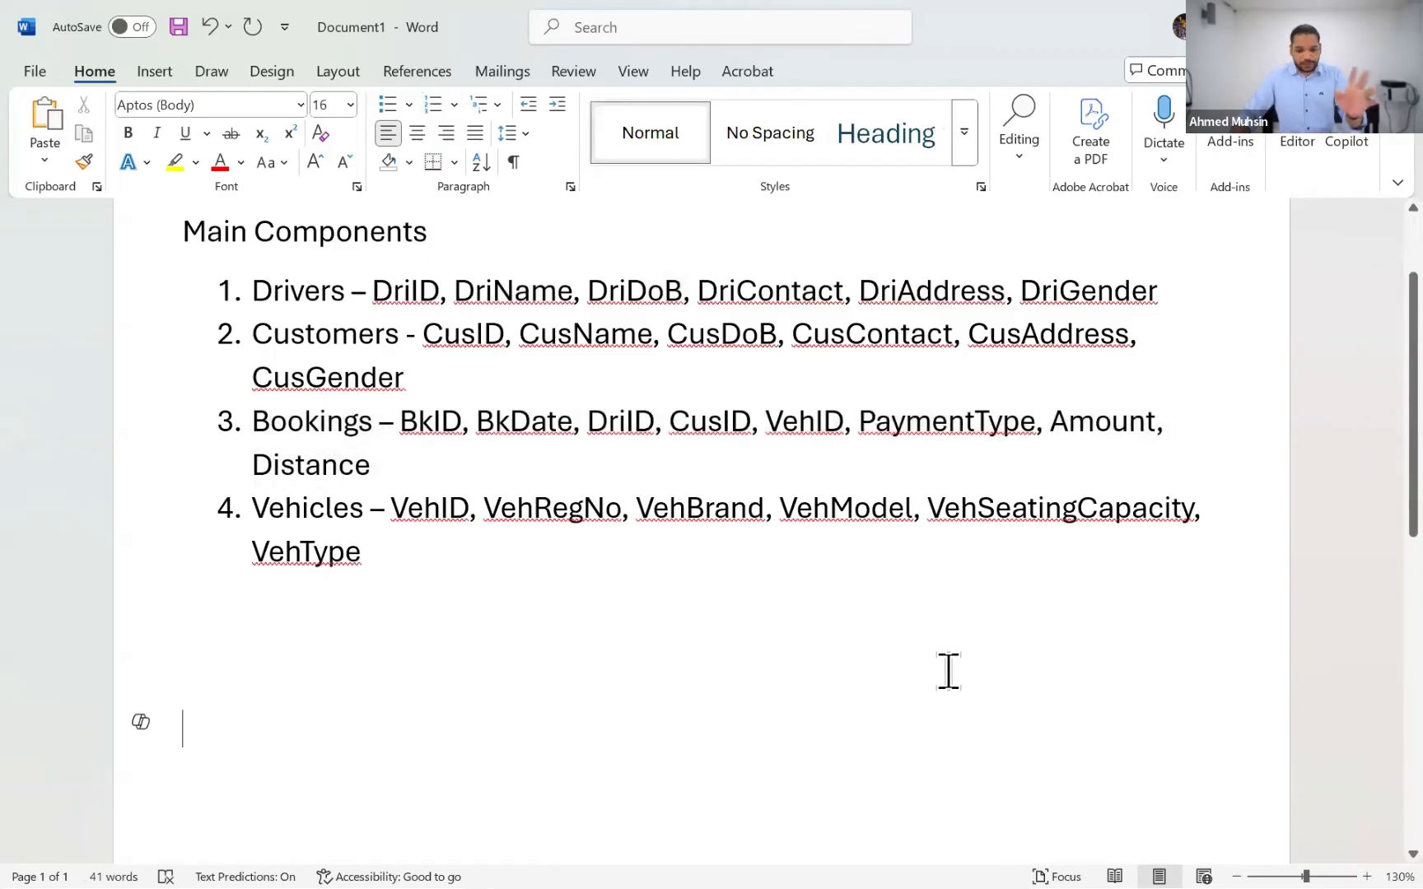
pyautogui.click(429, 466)
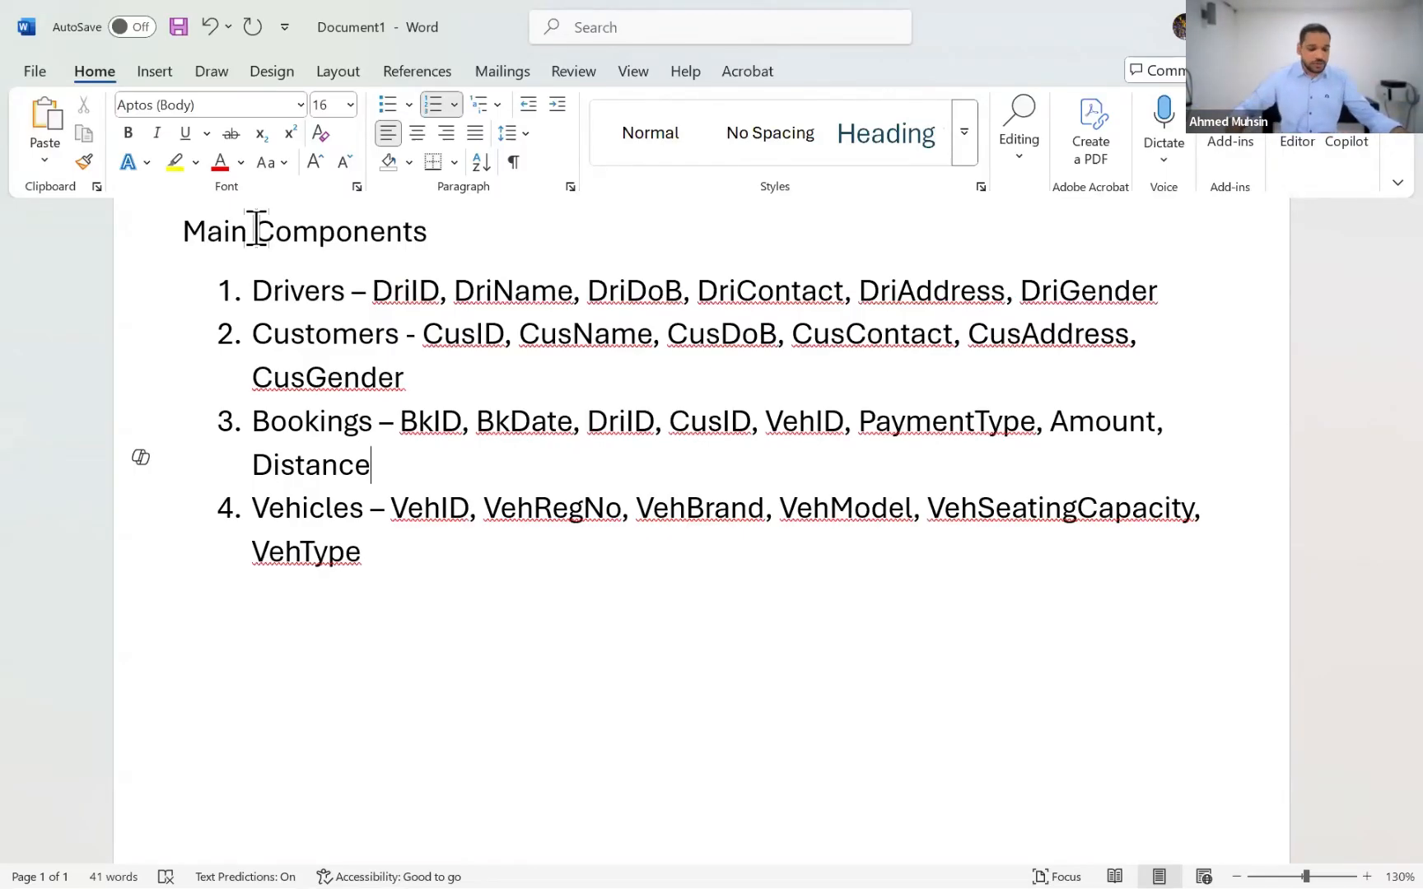
pyautogui.moveTo(255, 290); pyautogui.dragTo(347, 322)
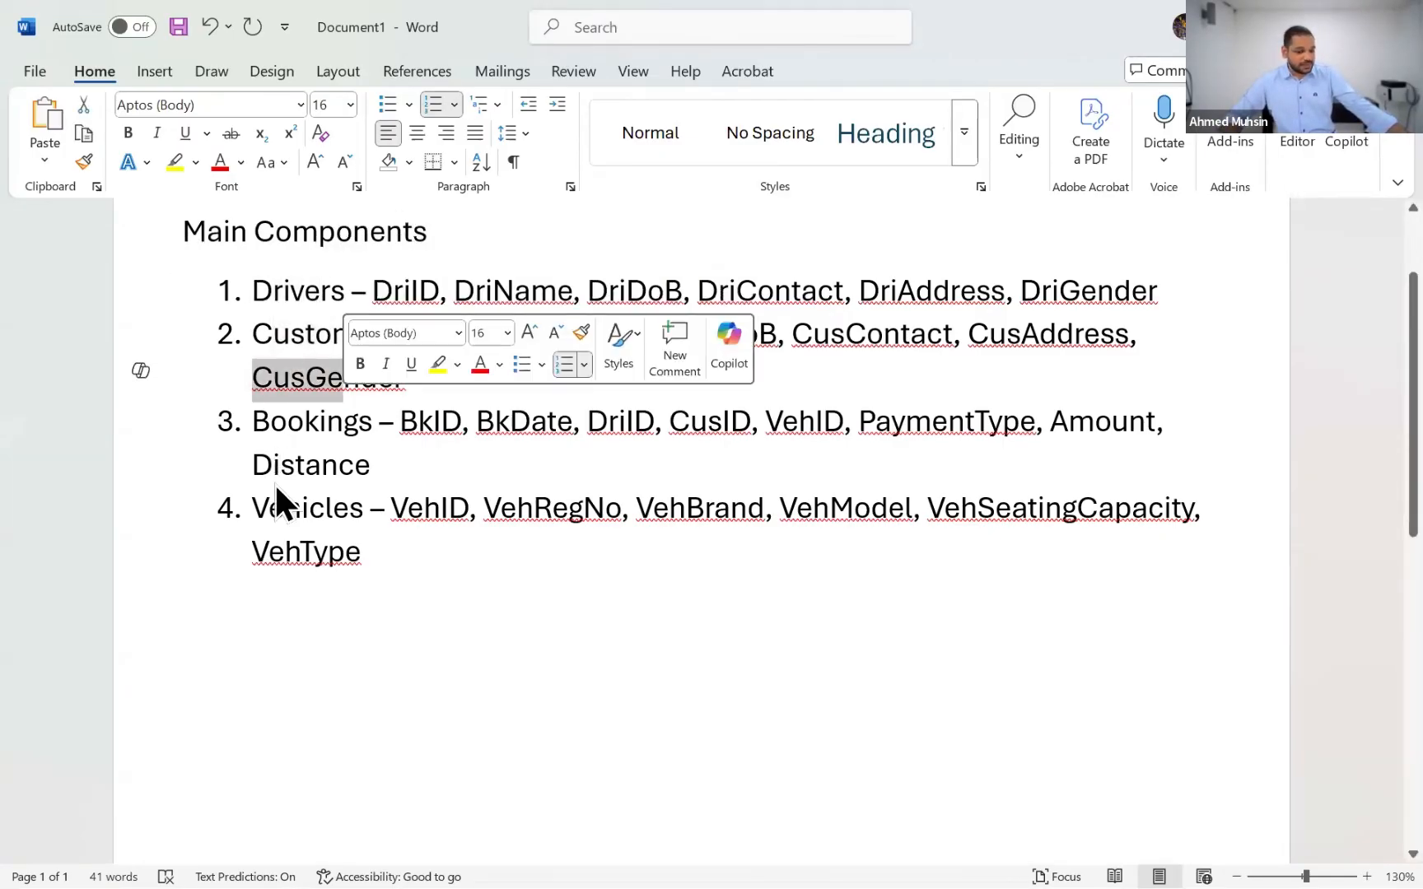
pyautogui.moveTo(270, 507); pyautogui.dragTo(323, 510)
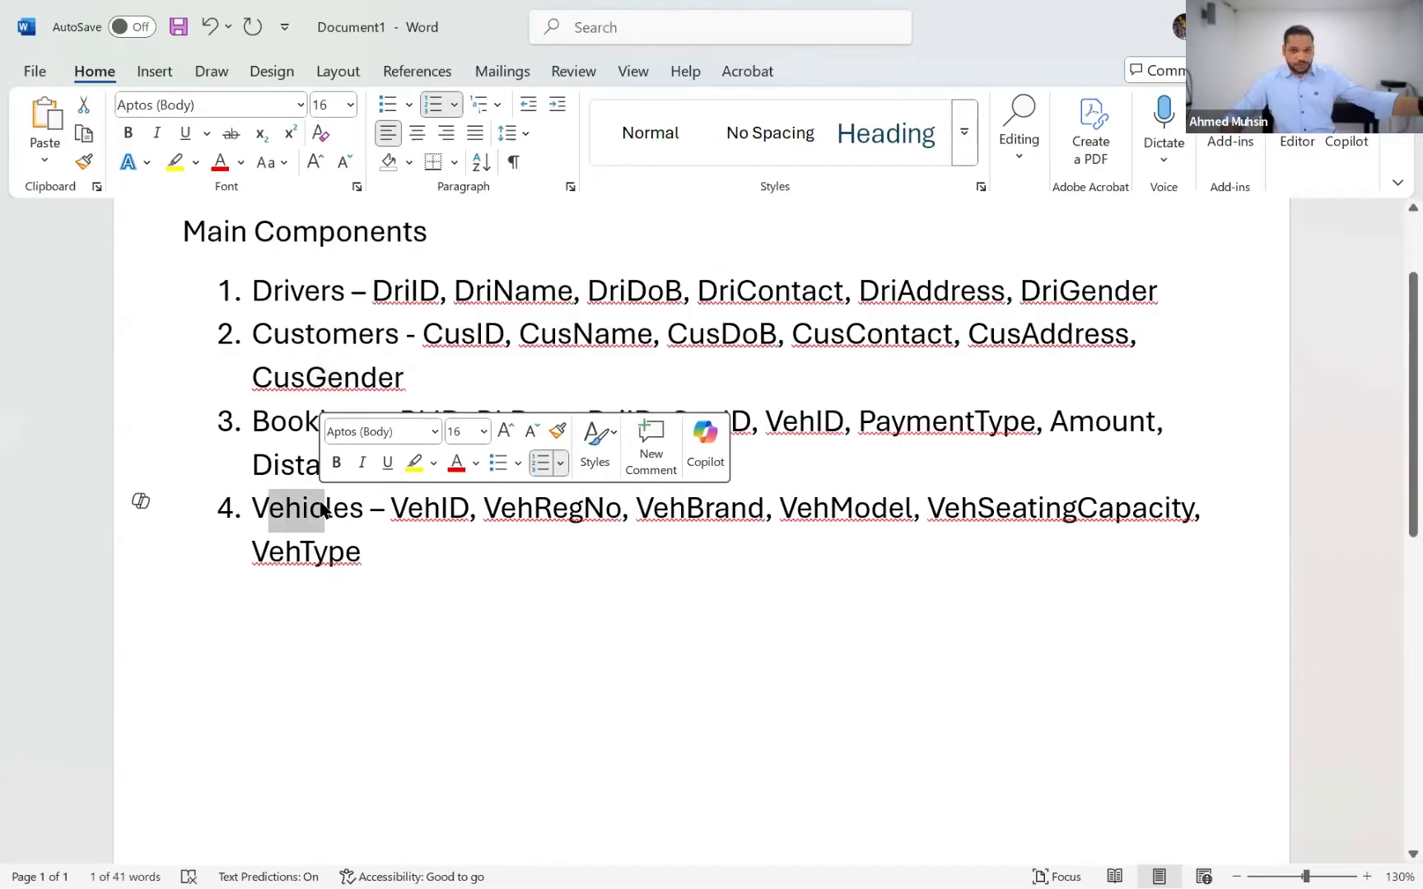
pyautogui.moveTo(330, 291); pyautogui.dragTo(331, 333)
pyautogui.moveTo(286, 421); pyautogui.dragTo(321, 422)
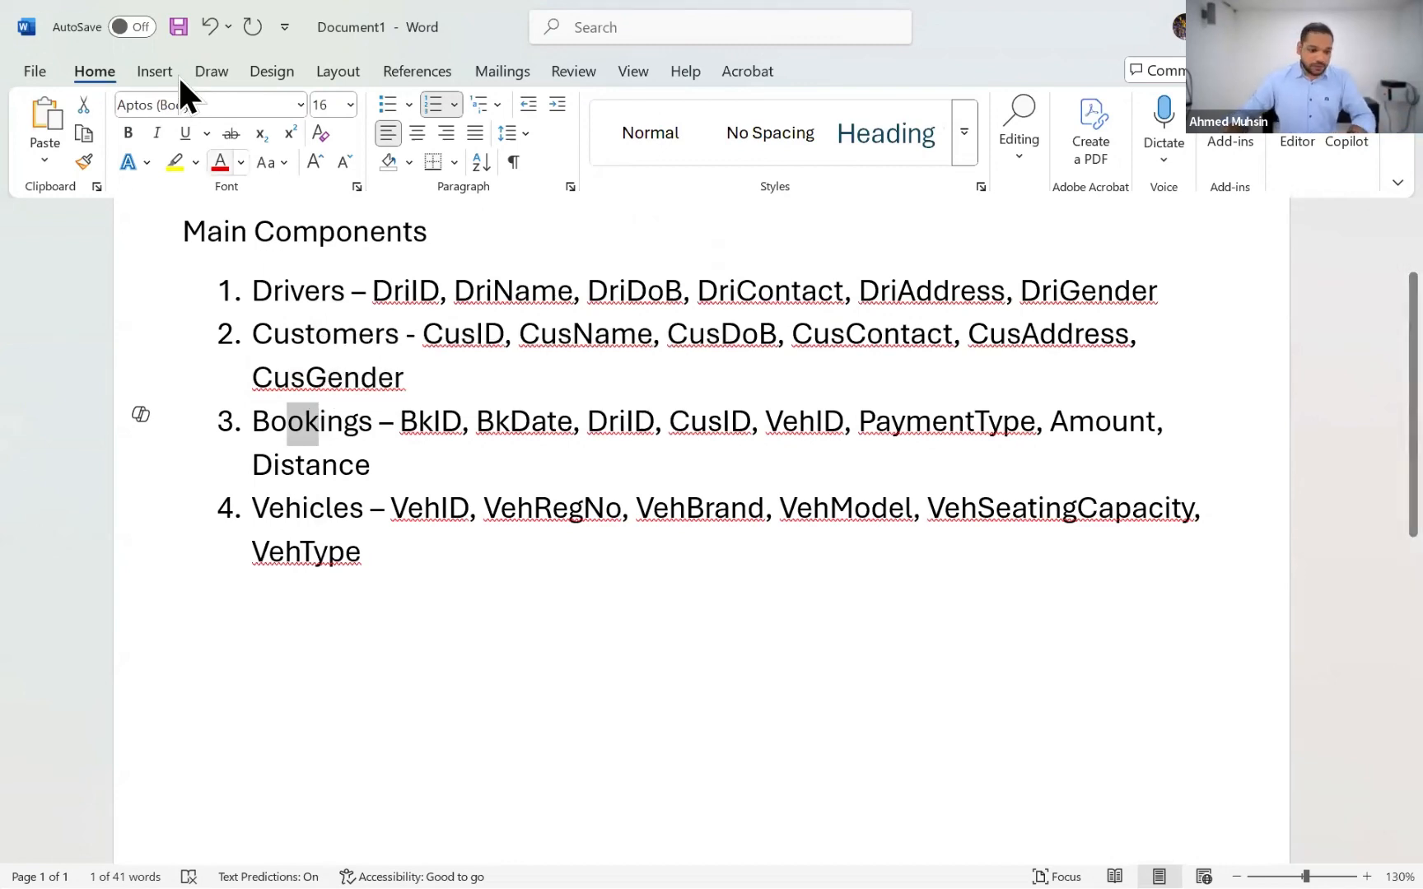
# End the numbered list after VehType and add the heading line "Alternative" below it, followed by a new paragraph.
pyautogui.click(389, 558)
pyautogui.press('Return')
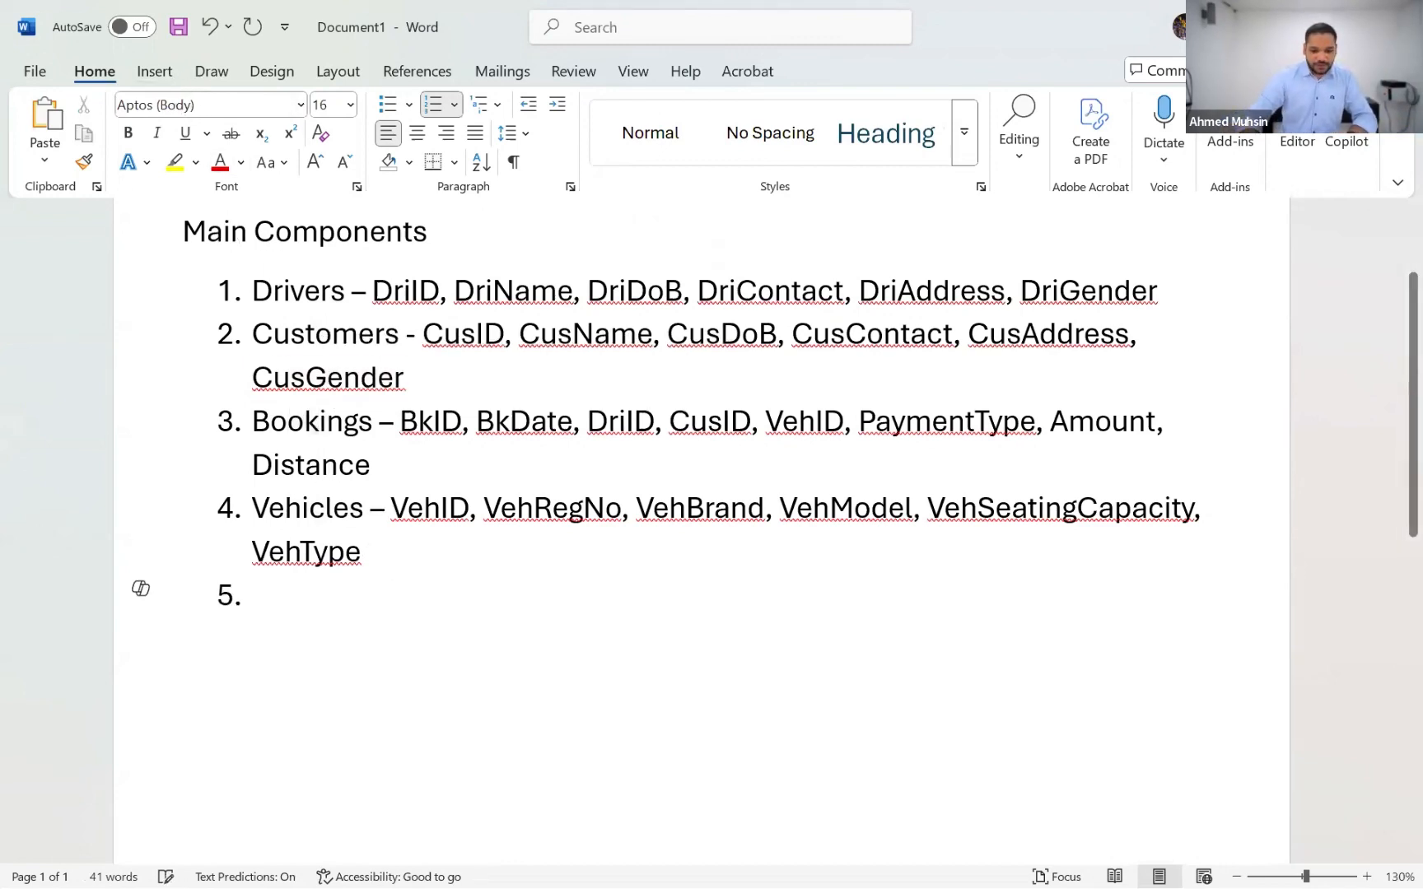
pyautogui.press('Return')
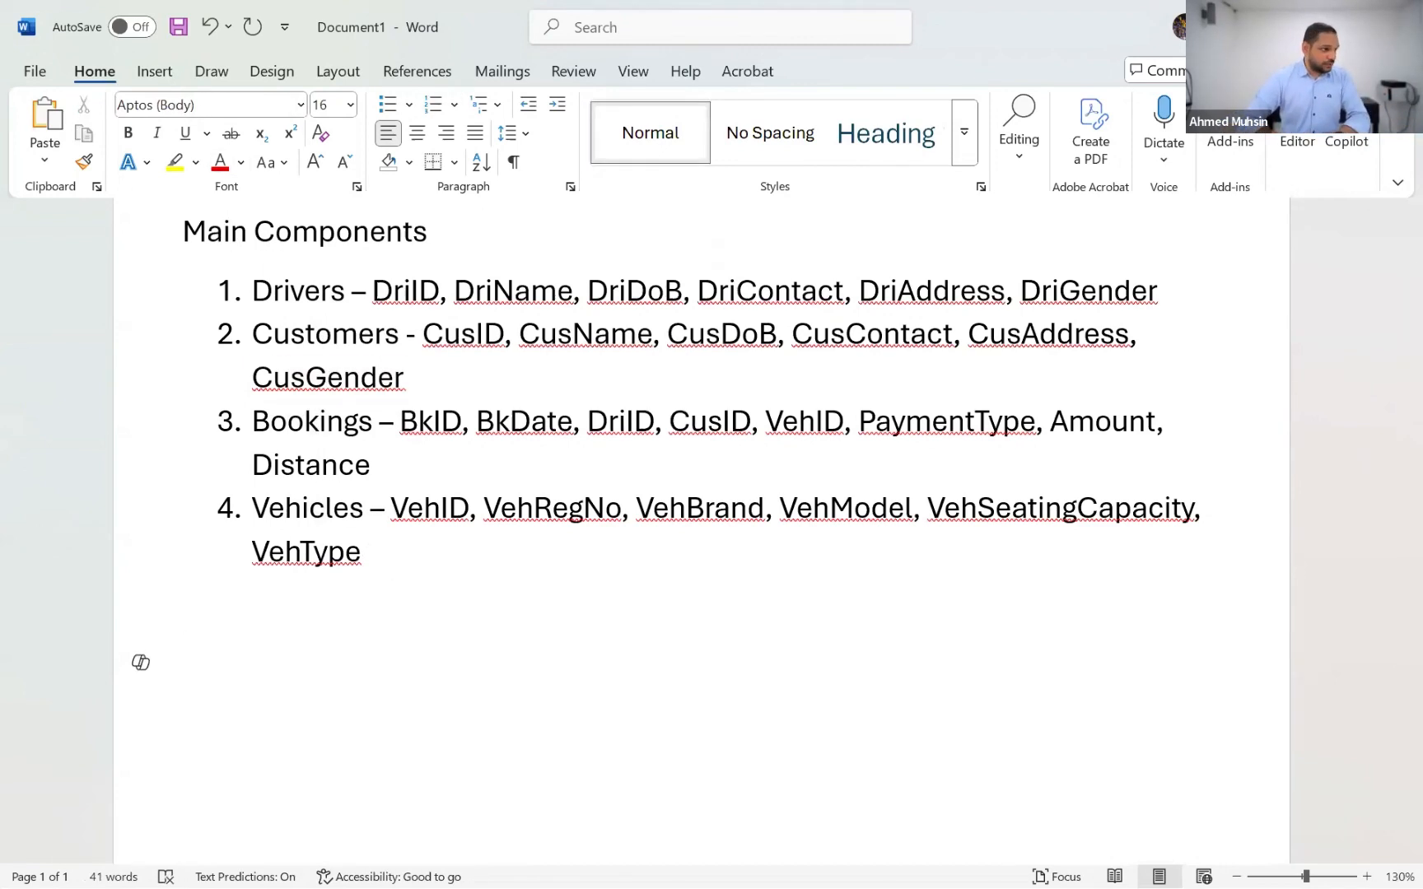
pyautogui.write('Alternative')
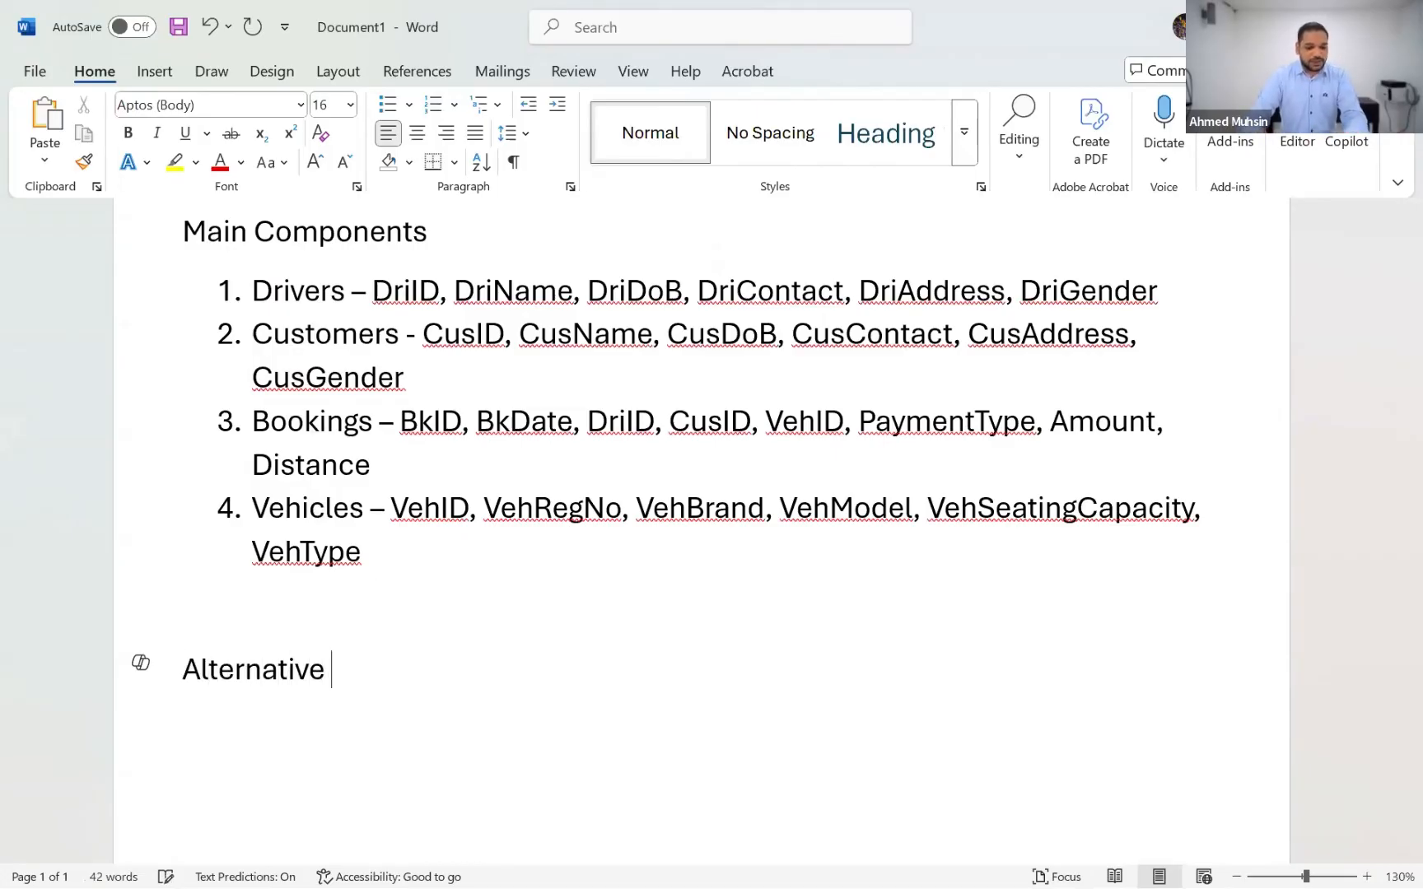
pyautogui.press('Return')
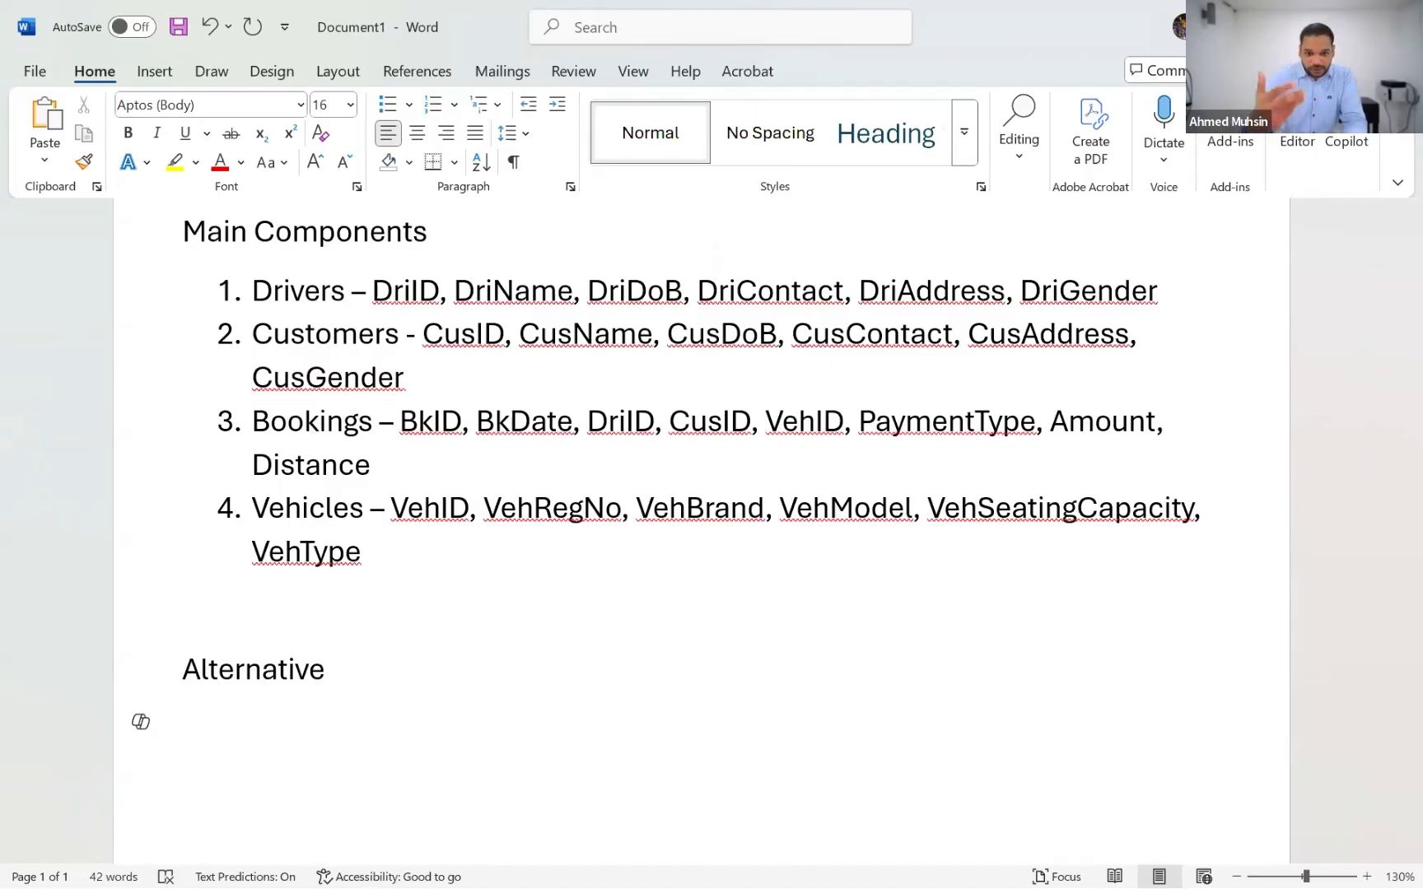
# Start a BookingsTBL entry under Alternative, followed by a dash and the comma-separated fields BKID and BKDate.
pyautogui.write('Book')
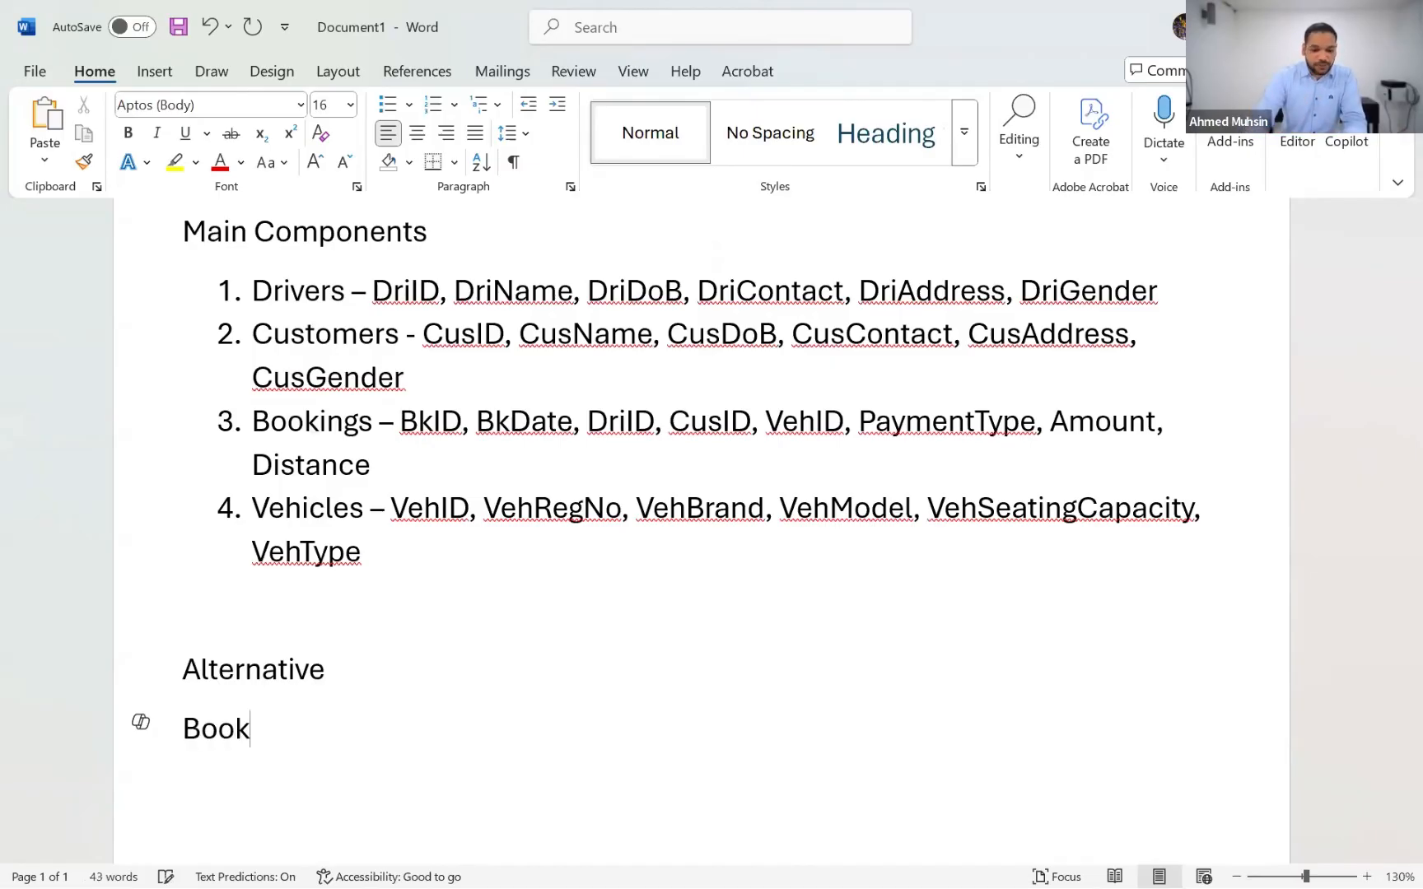
pyautogui.write('ingsTA')
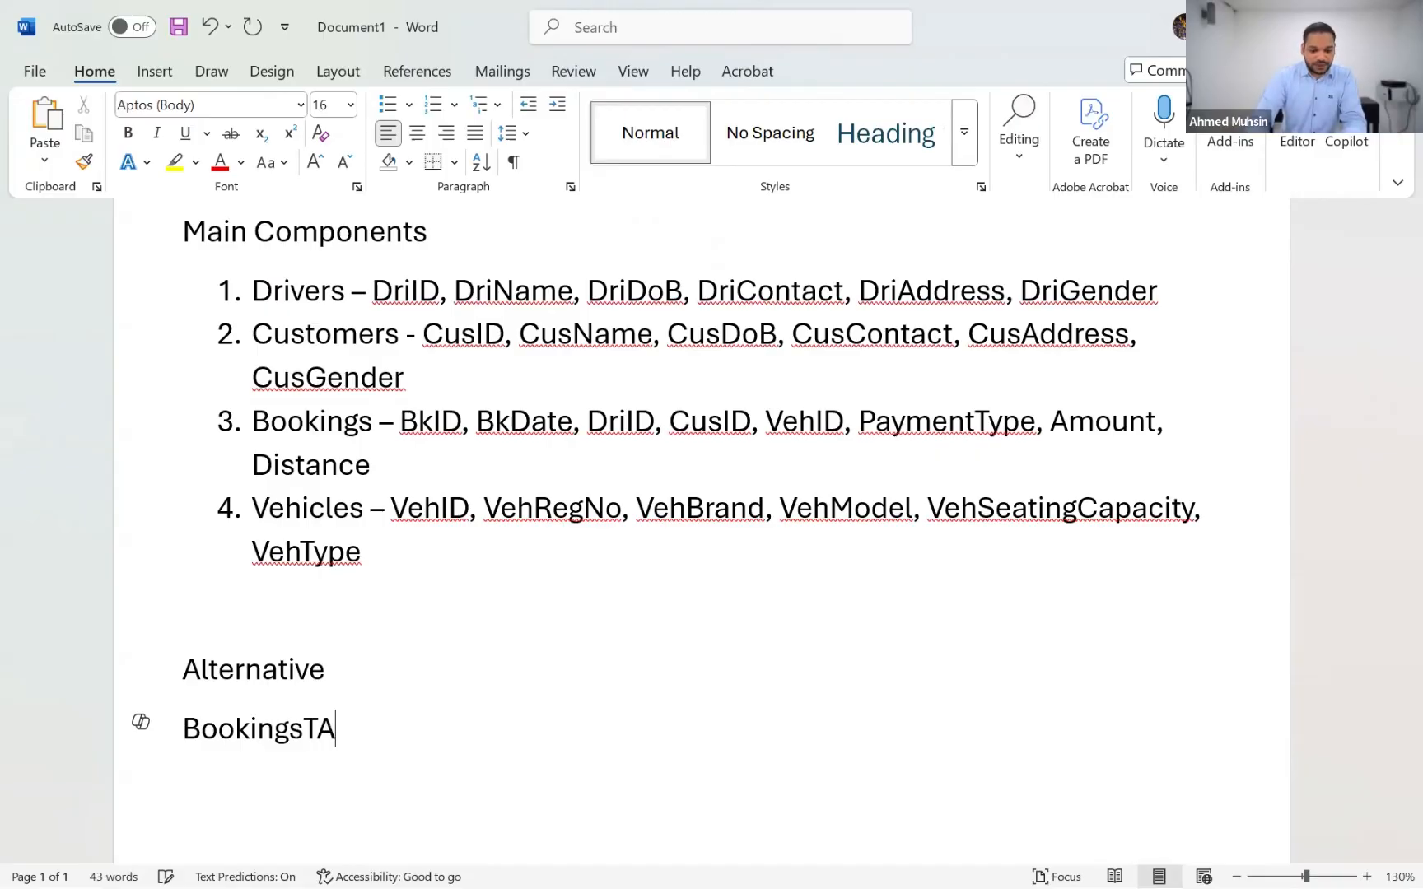
pyautogui.press('BackSpace')
pyautogui.write('BL - ')
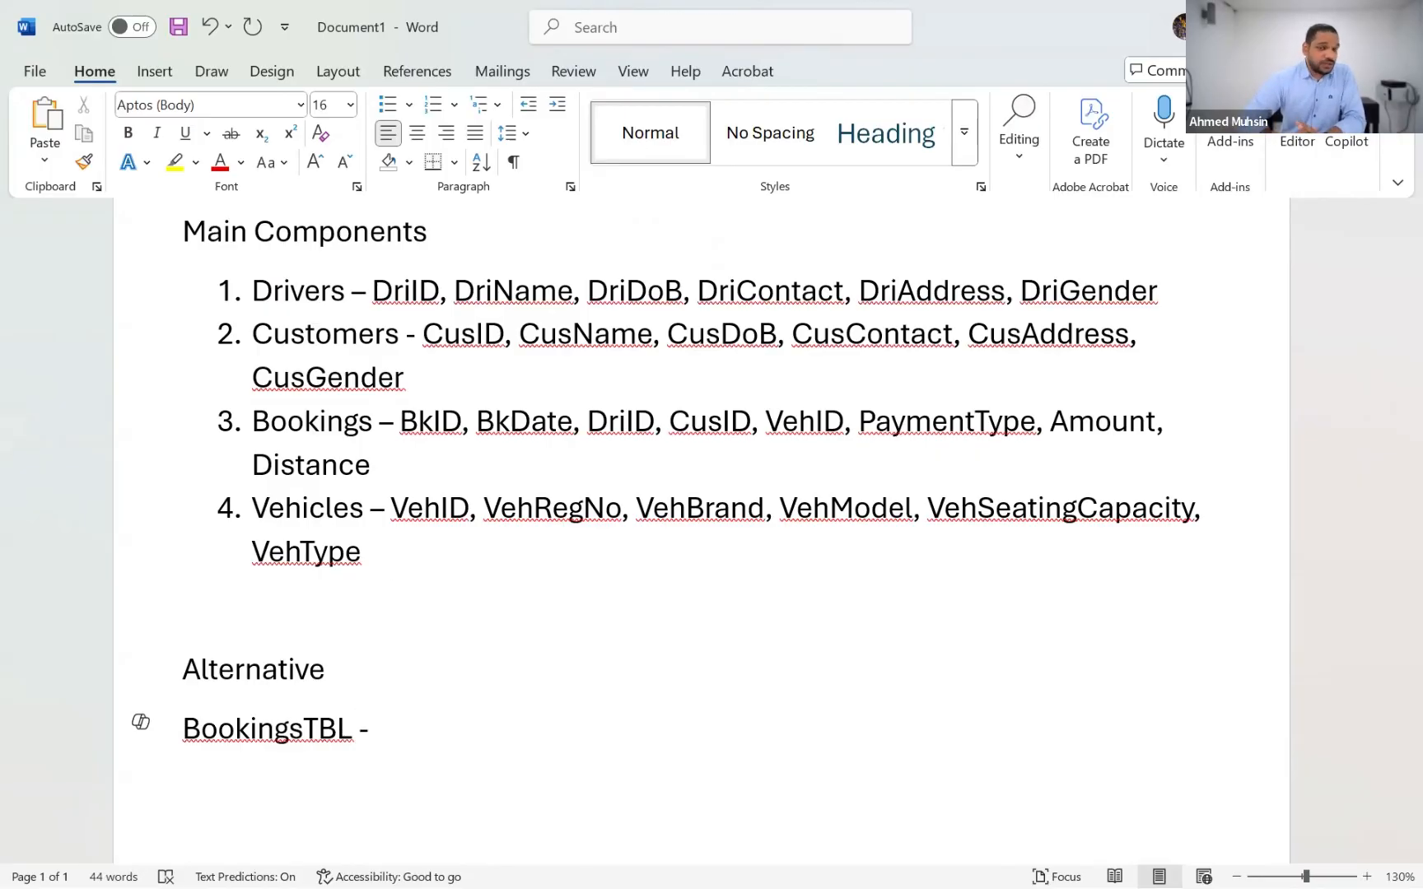
pyautogui.write('BK')
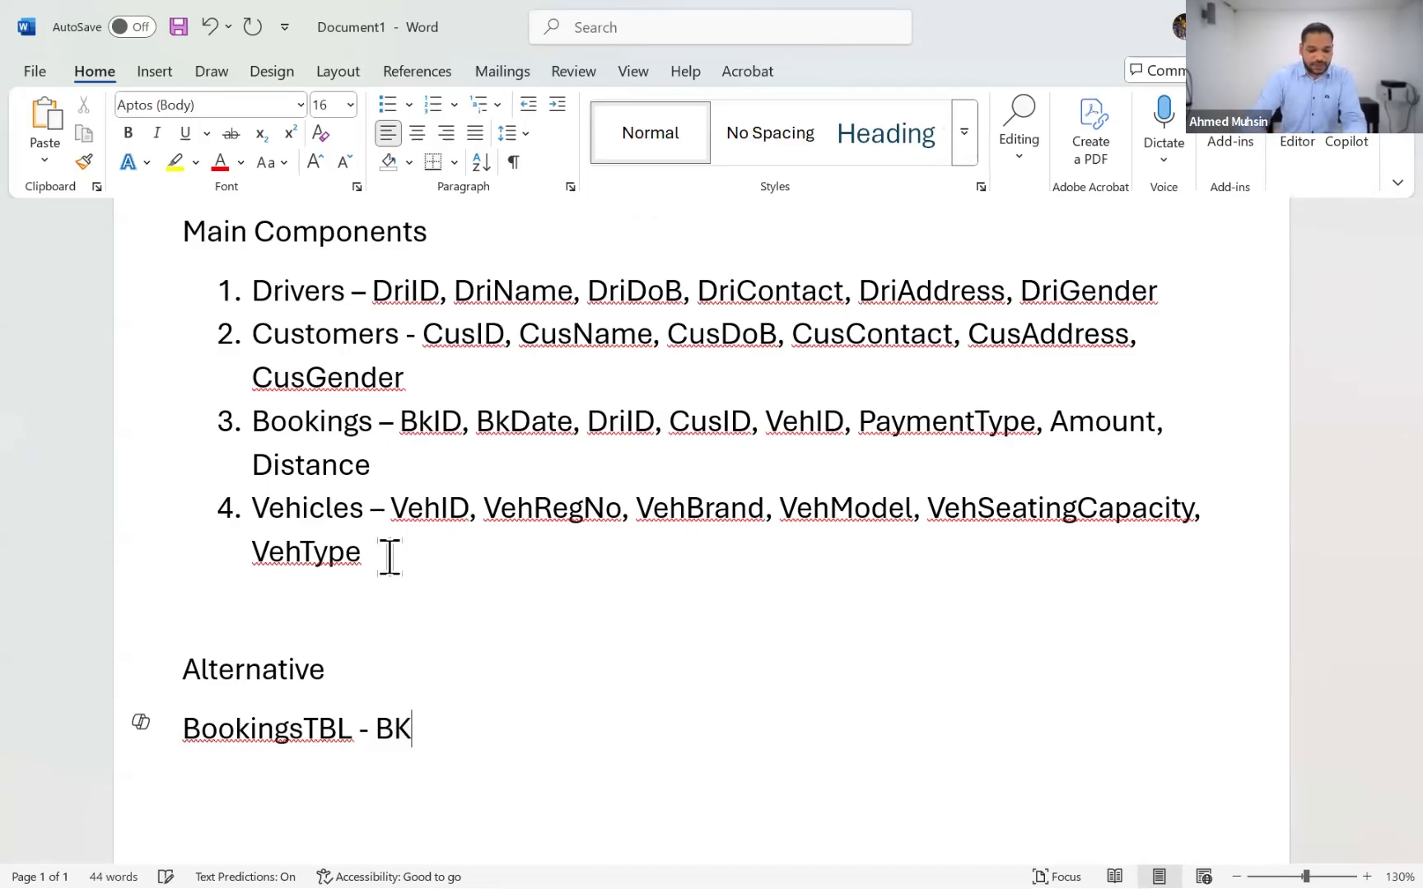
pyautogui.write('ID, ')
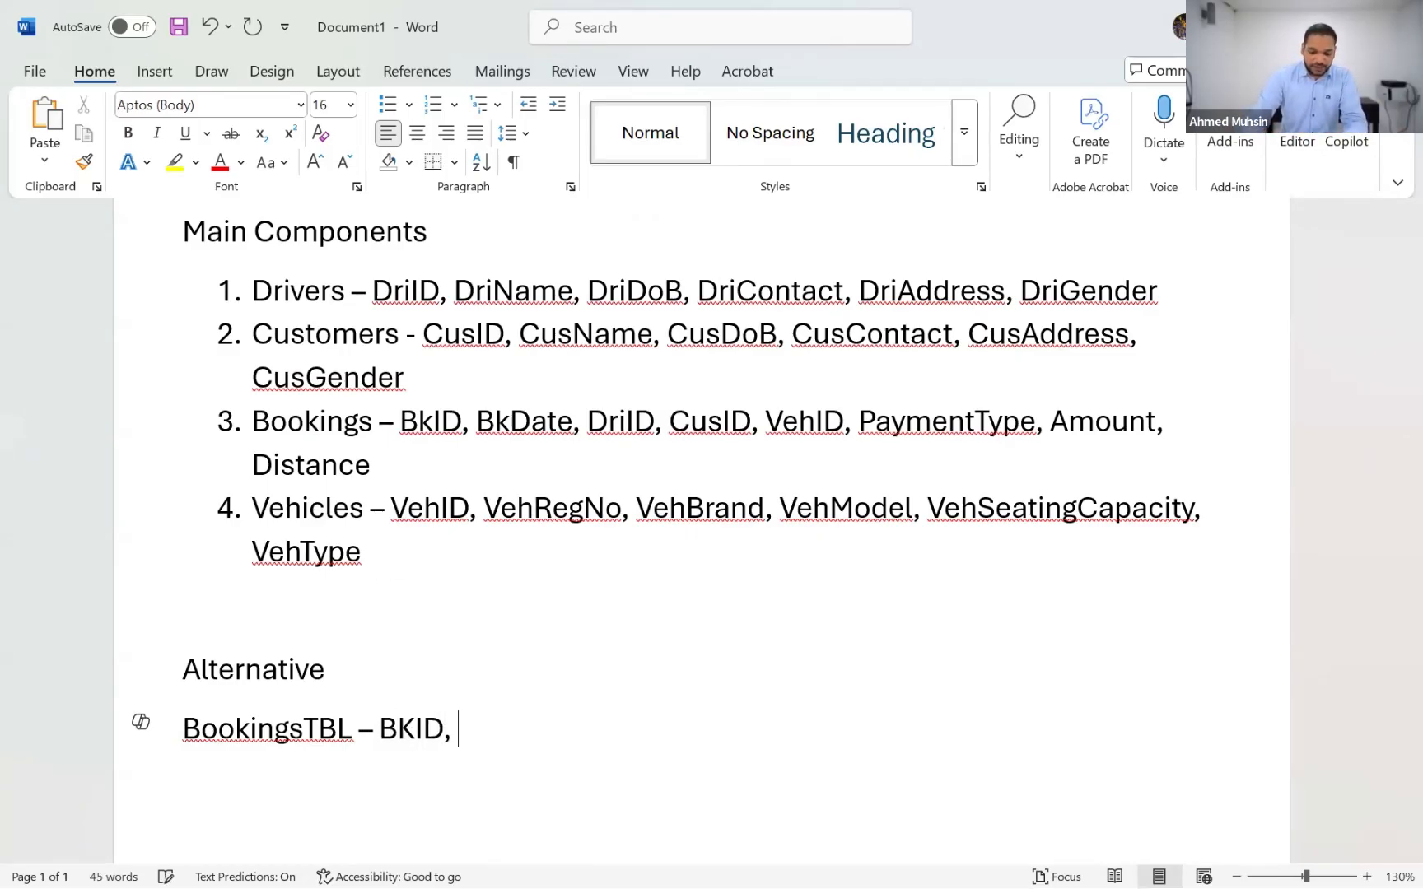
pyautogui.write('BKDate, ')
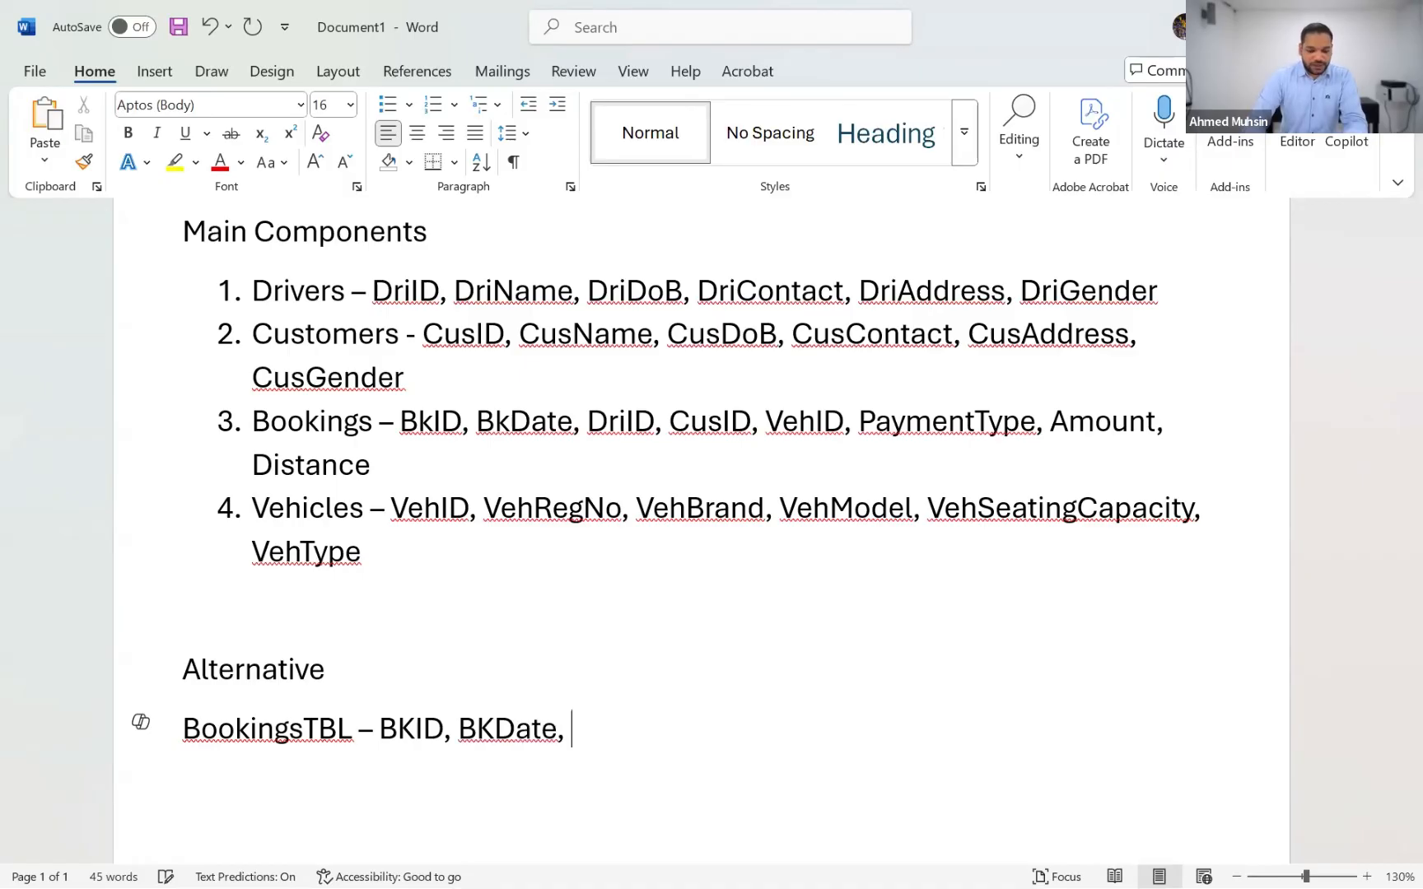
# Append the fields DriName, CusName, DriContact and CusContact to the BookingsTBL entry, each followed by a comma.
pyautogui.write('Dr')
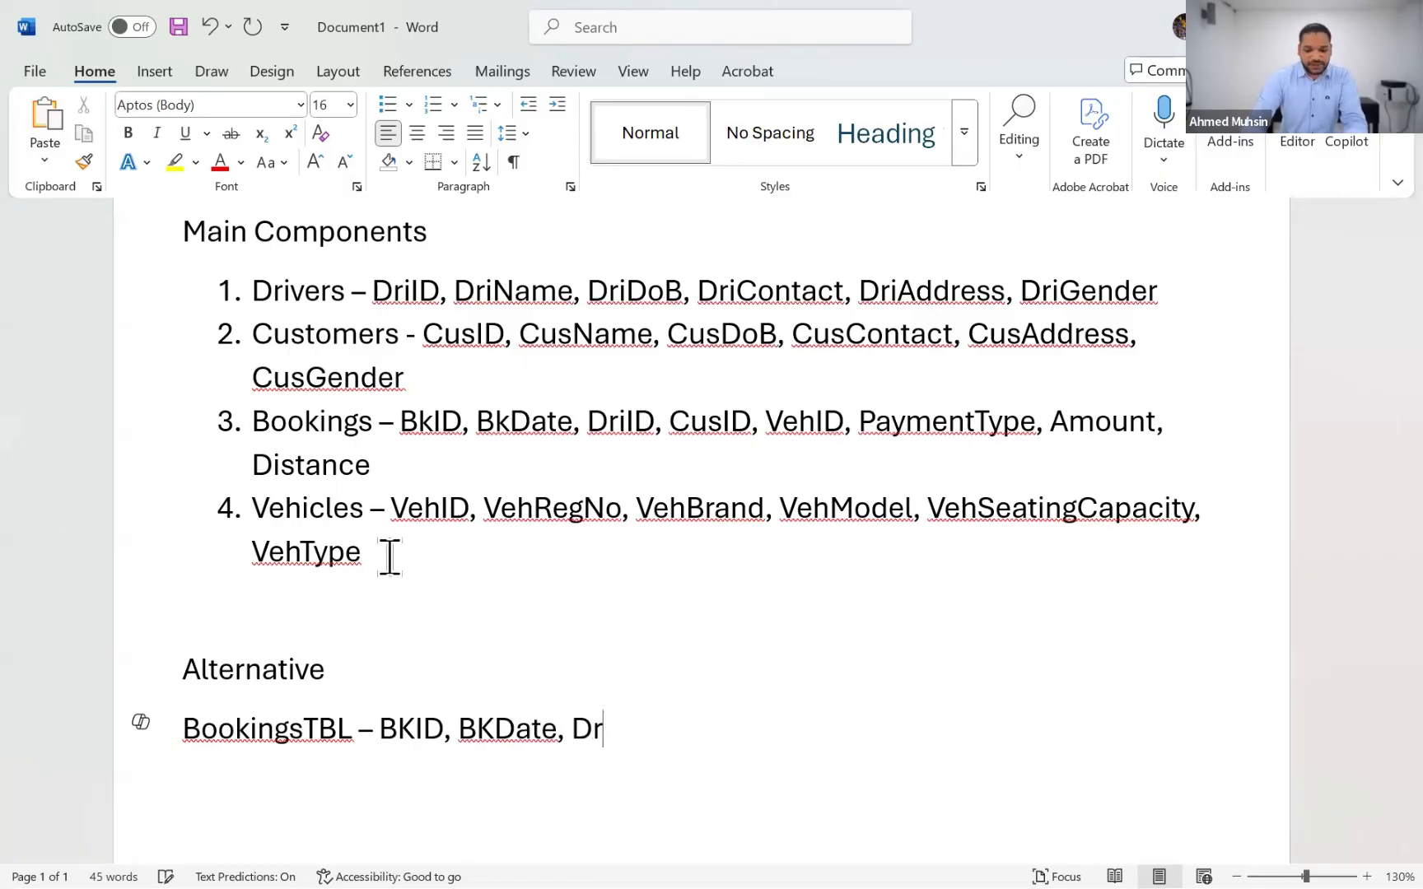
pyautogui.write('iName, CusName, ')
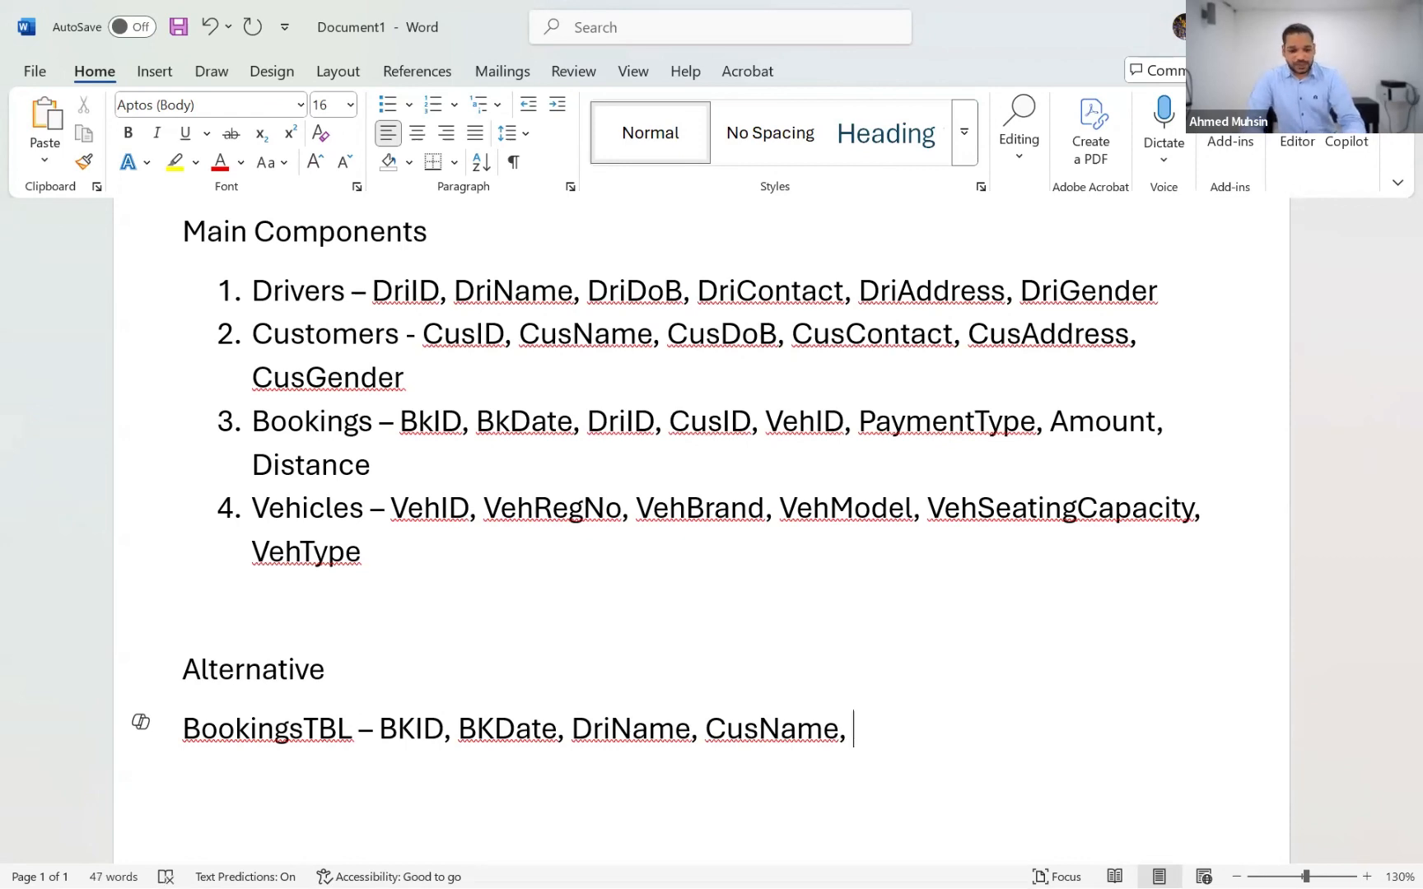
pyautogui.write('D')
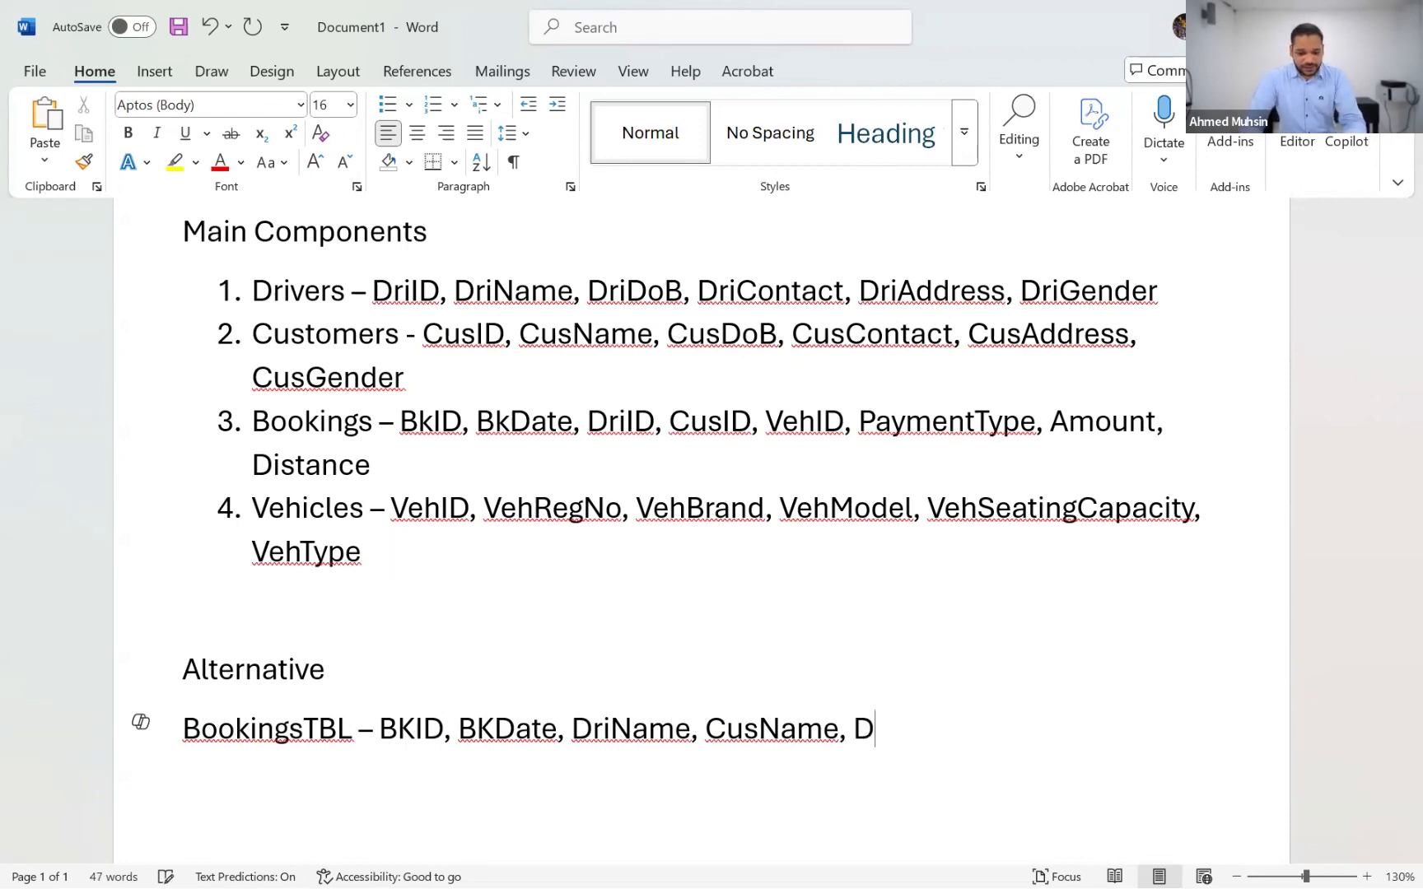
pyautogui.write('riContact, ')
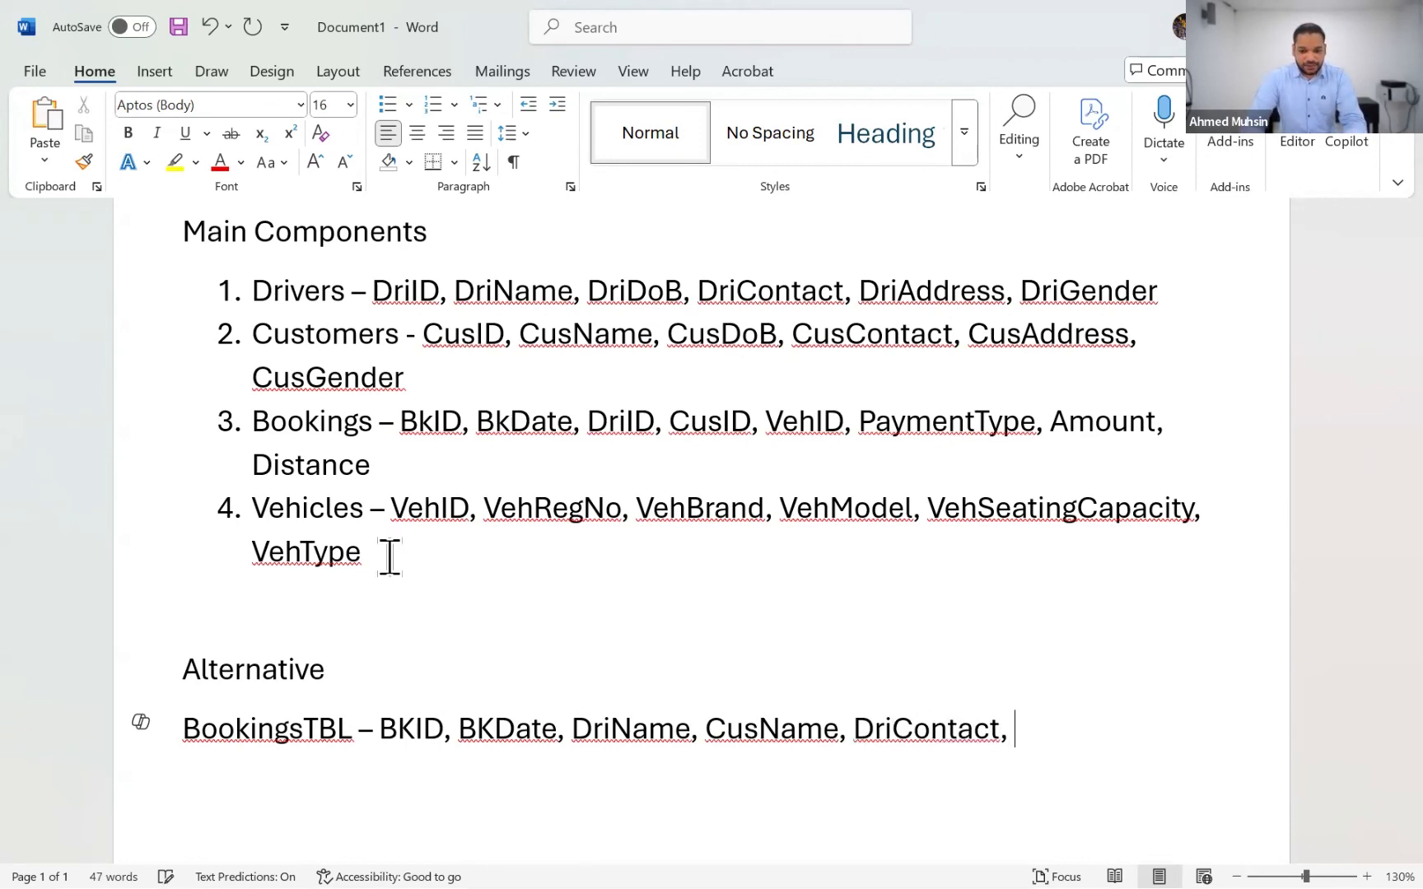
pyautogui.write('CusCOnt')
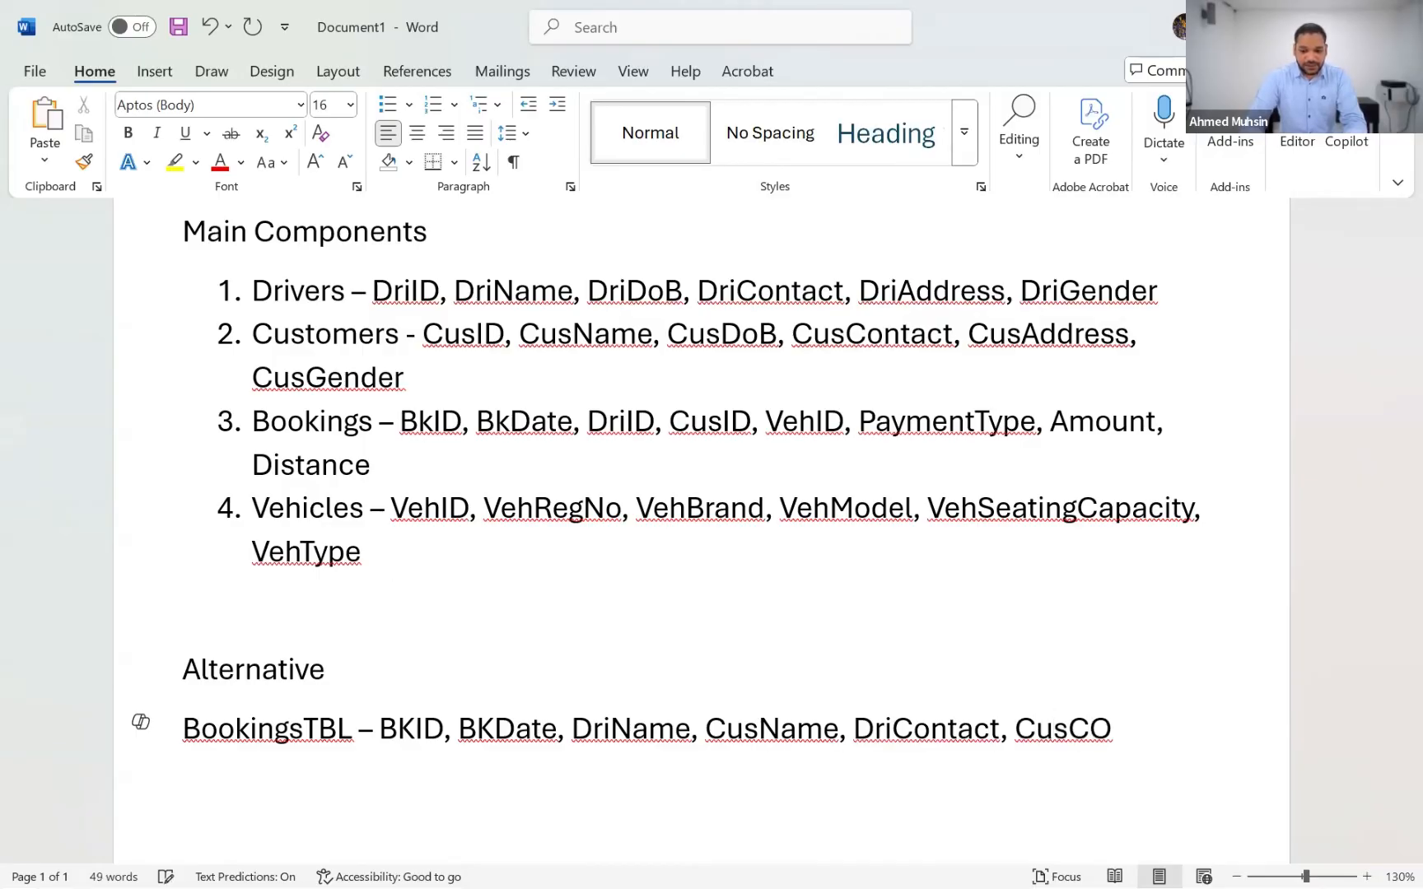
pyautogui.press('BackSpace')
pyautogui.press('BackSpace')
pyautogui.press('BackSpace')
pyautogui.write('ontac')
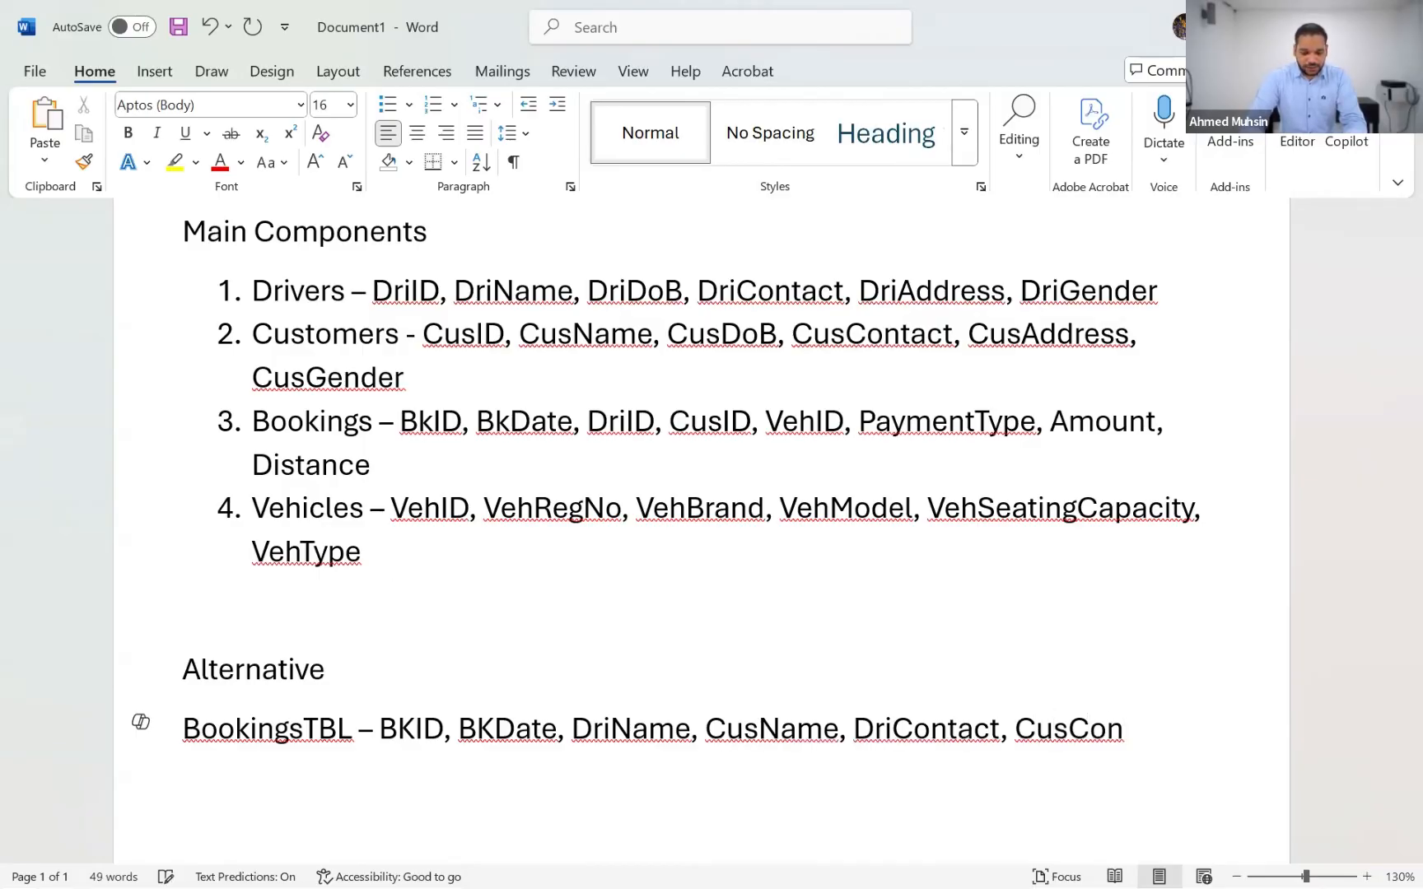
pyautogui.write('t, ')
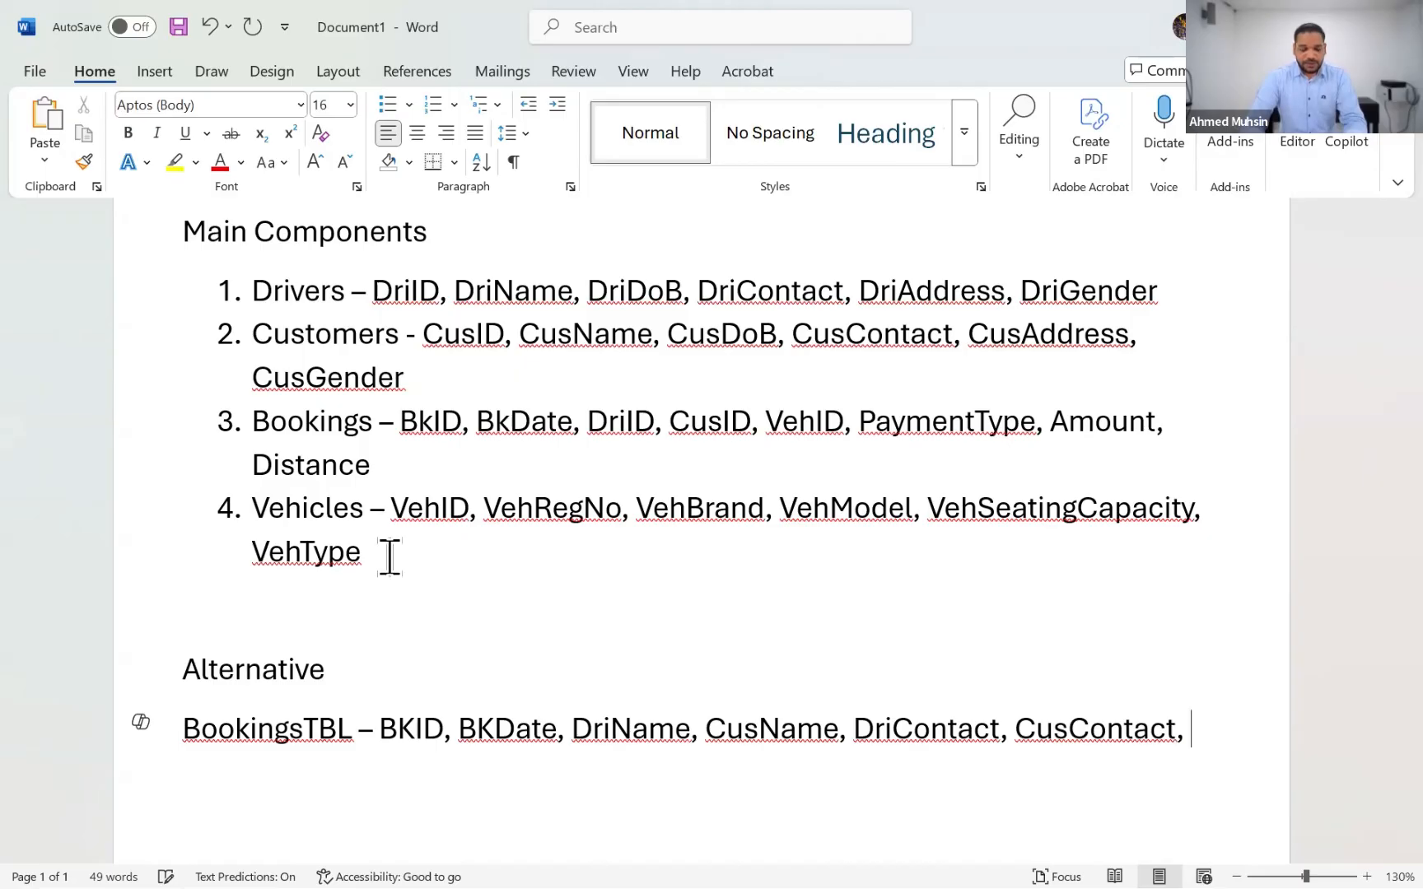
# Append the field Payment Type and a comma to the BookingsTBL entry.
pyautogui.write('Paymt')
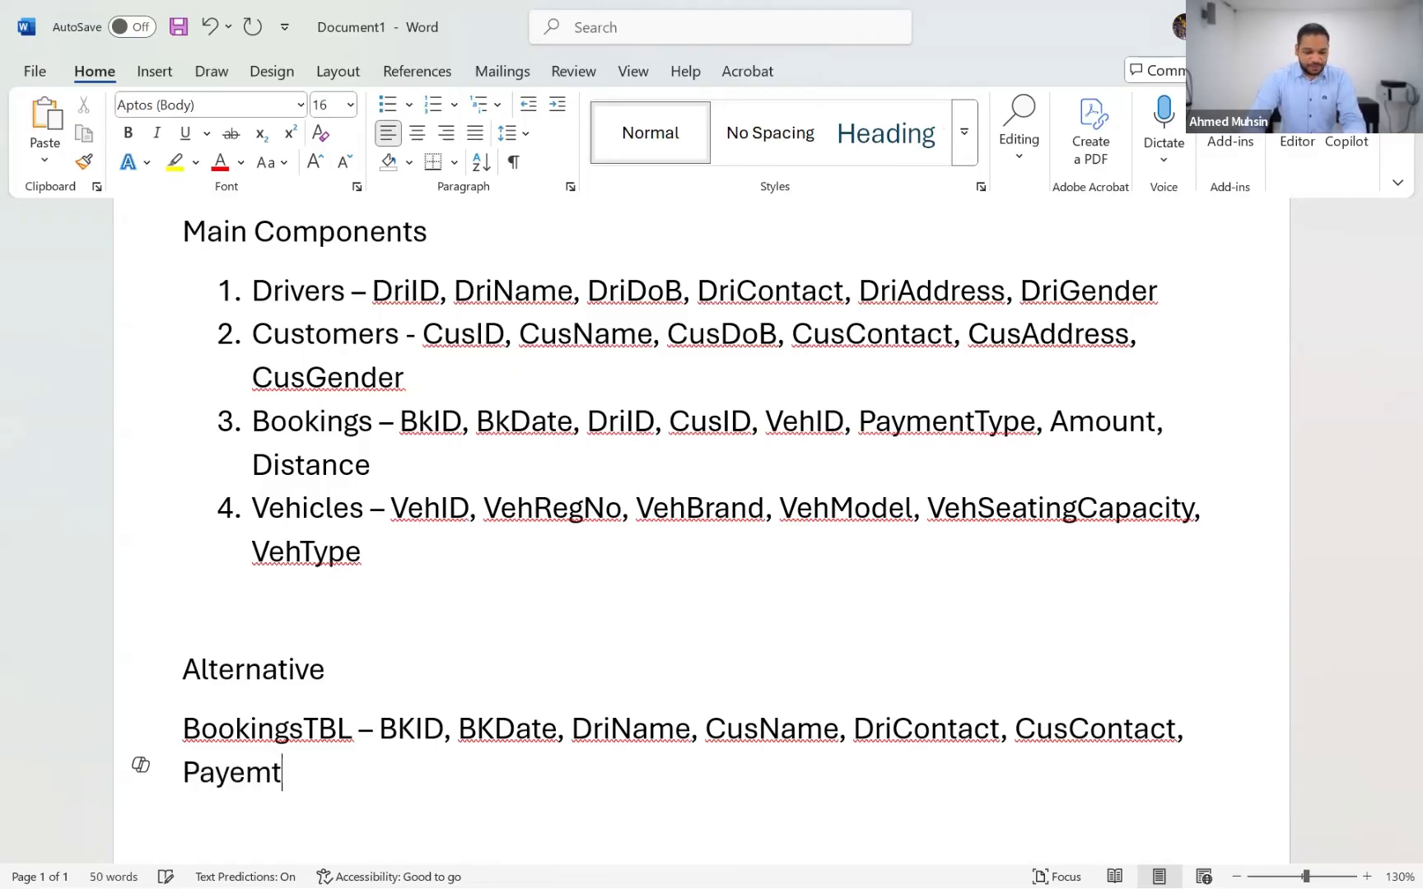
pyautogui.press('BackSpace')
pyautogui.press('BackSpace')
pyautogui.write('ment Ty')
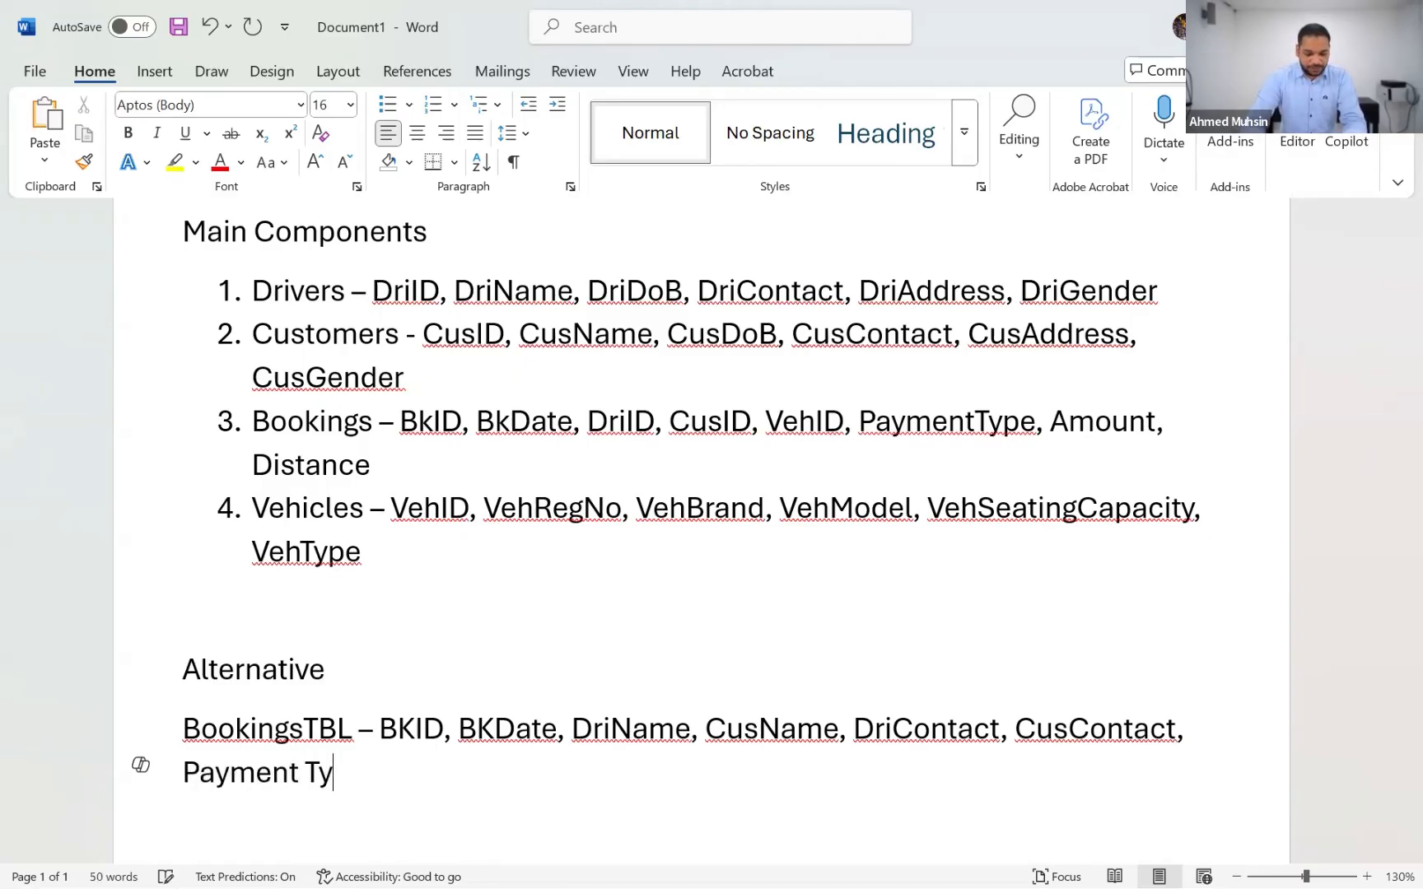
pyautogui.write('pe, V')
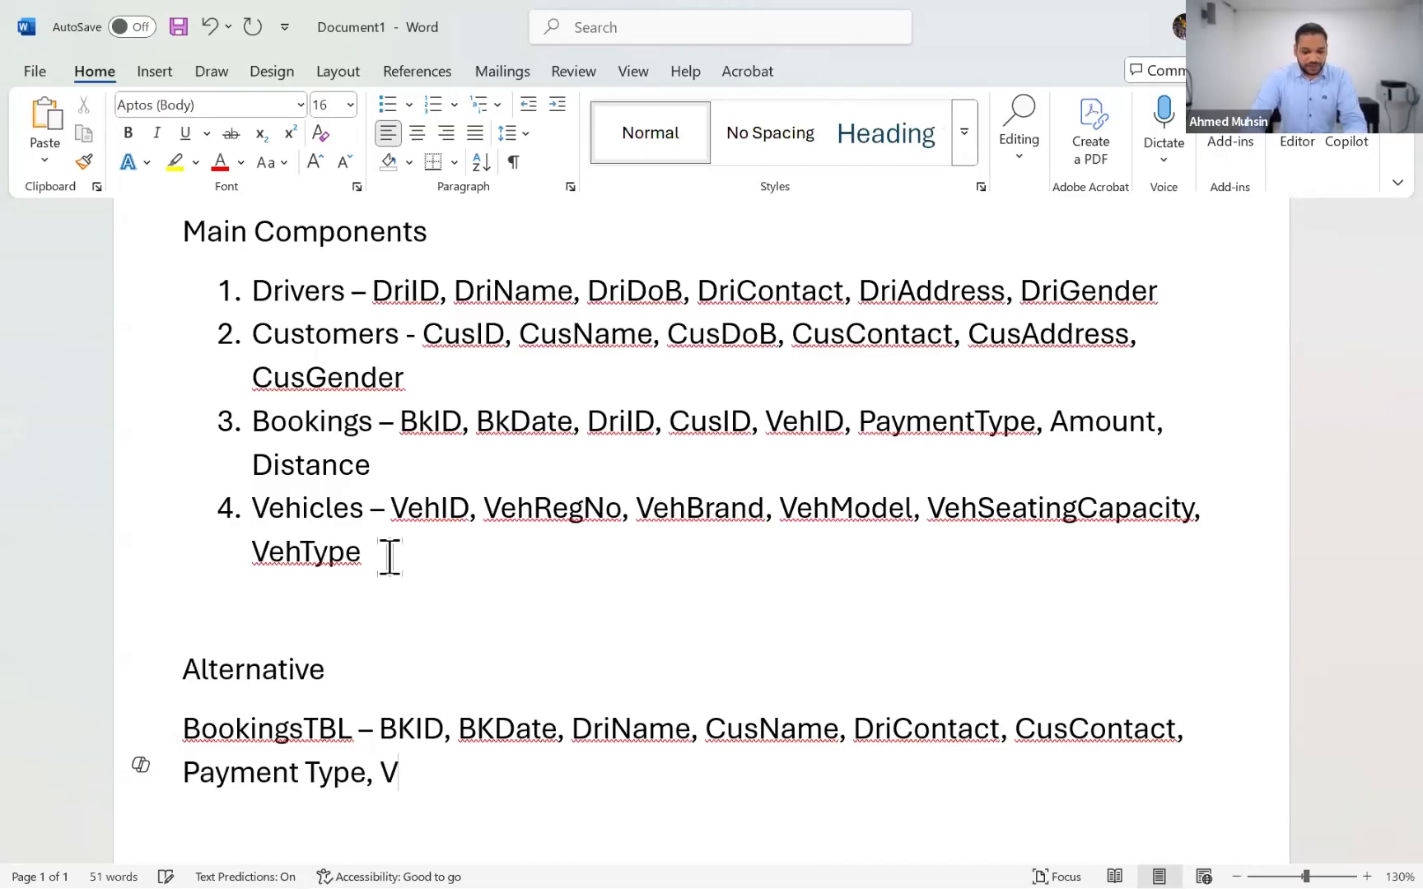
# Continue the BookingsTBL entry with the fields VehModel, VehBrand and VehRegNo, each followed by a comma.
pyautogui.write('ehicle')
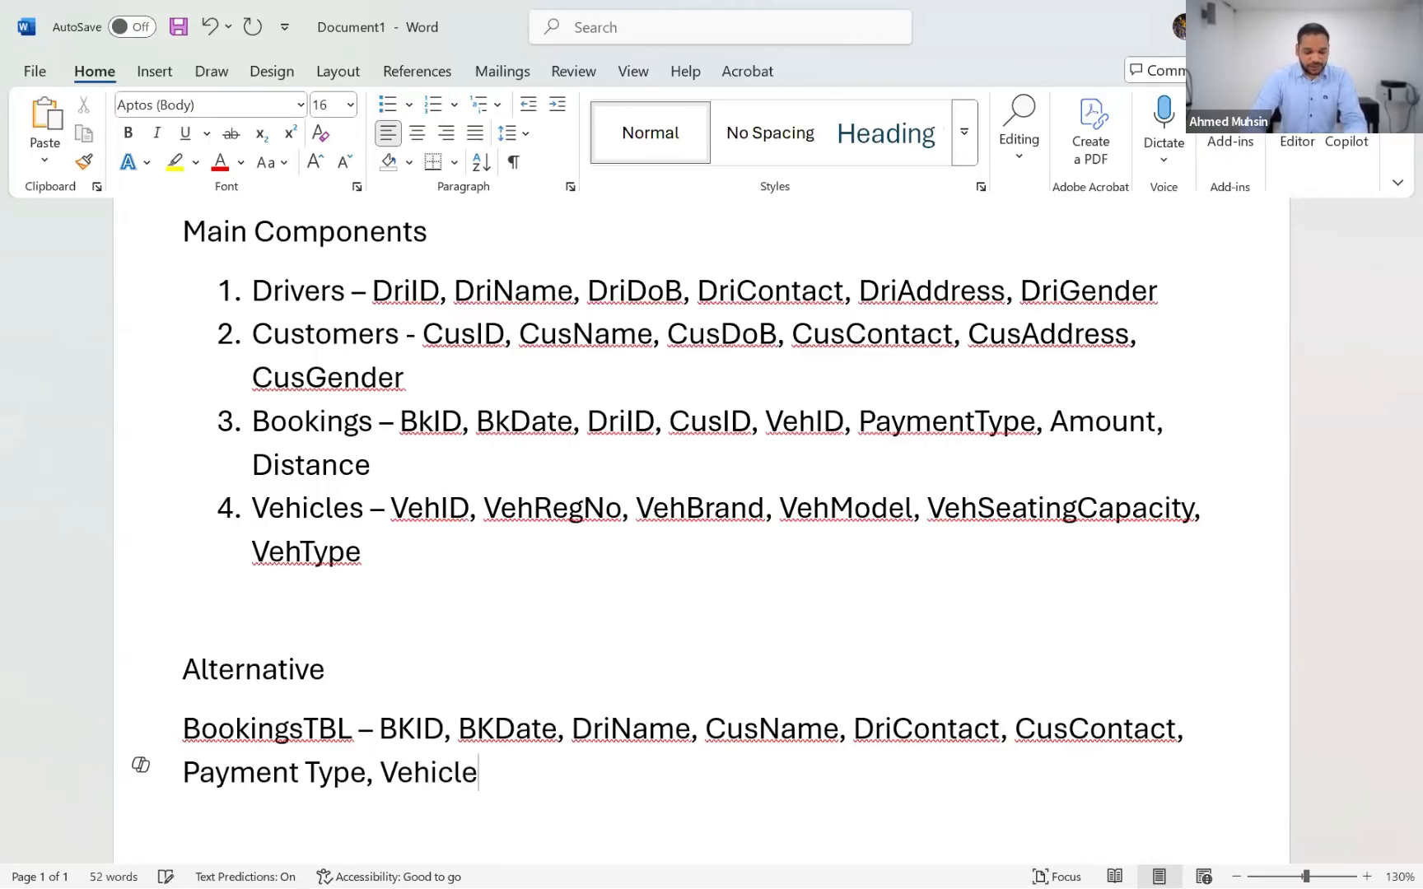
pyautogui.press('BackSpace')
pyautogui.press('BackSpace')
pyautogui.press('BackSpace')
pyautogui.press('BackSpace')
pyautogui.write('Model')
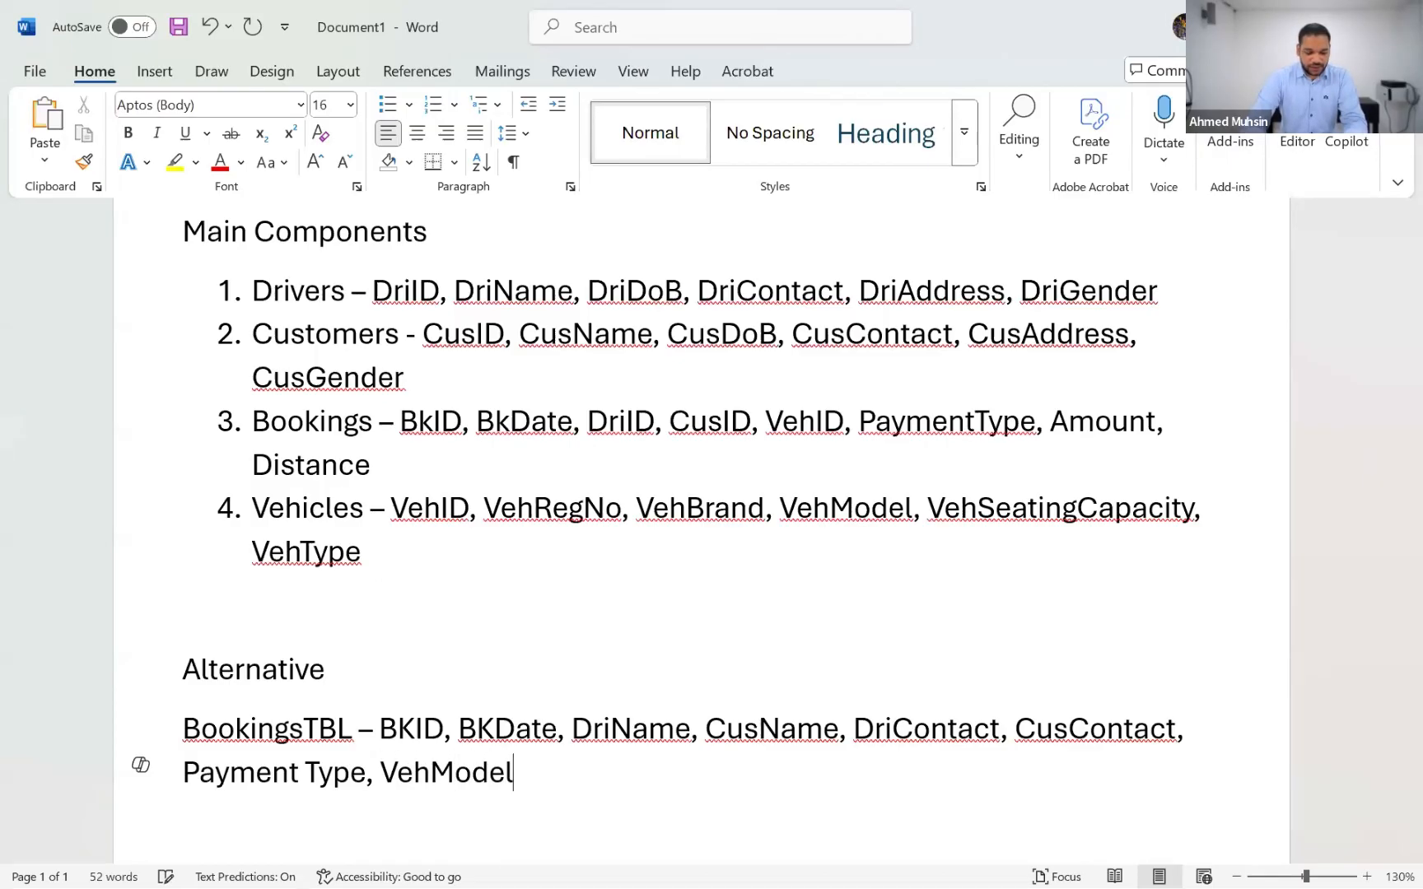
pyautogui.write(', Veh')
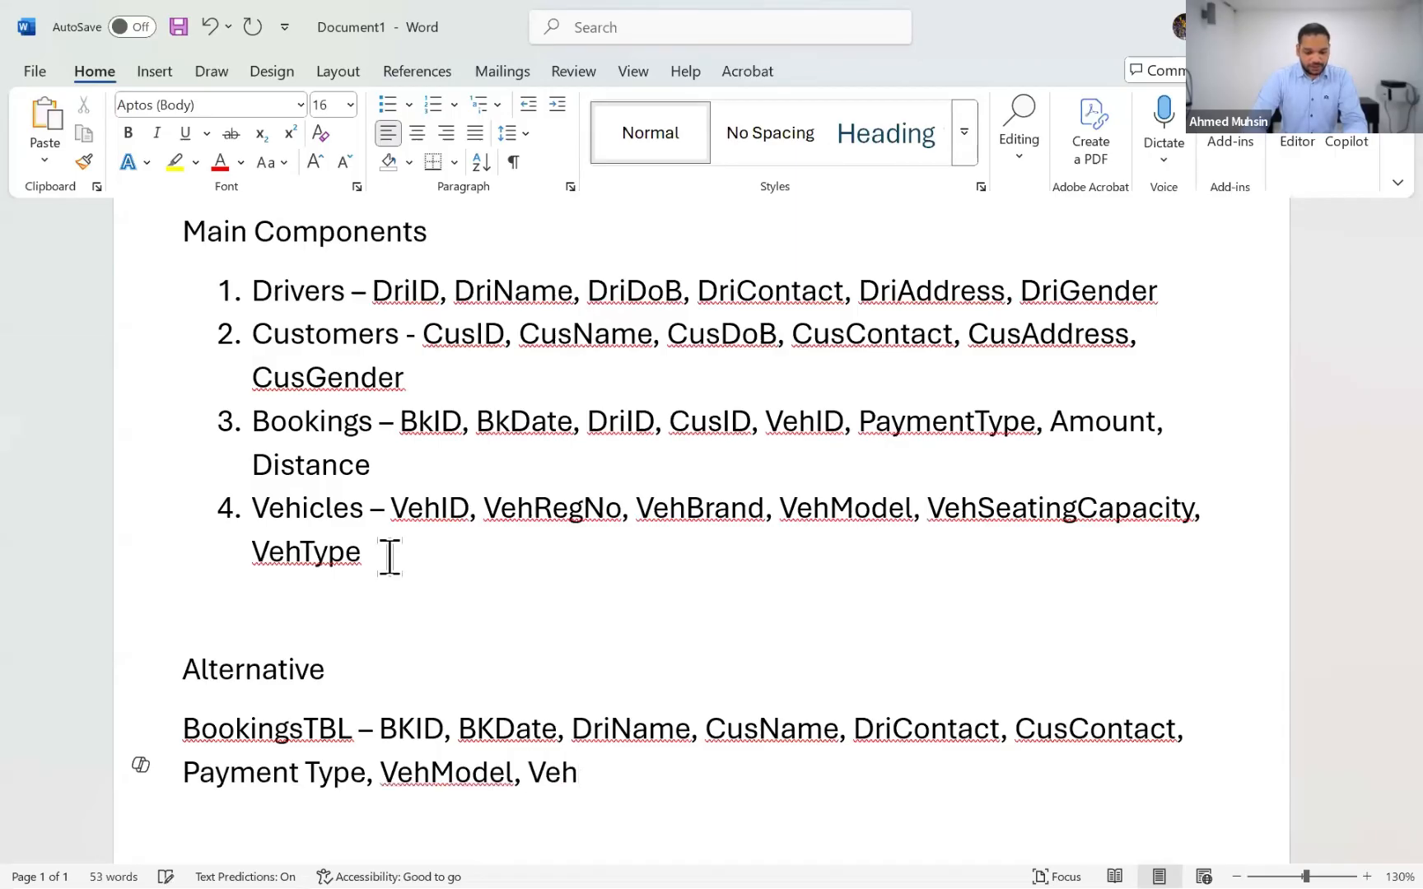
pyautogui.write('Brand, Ve')
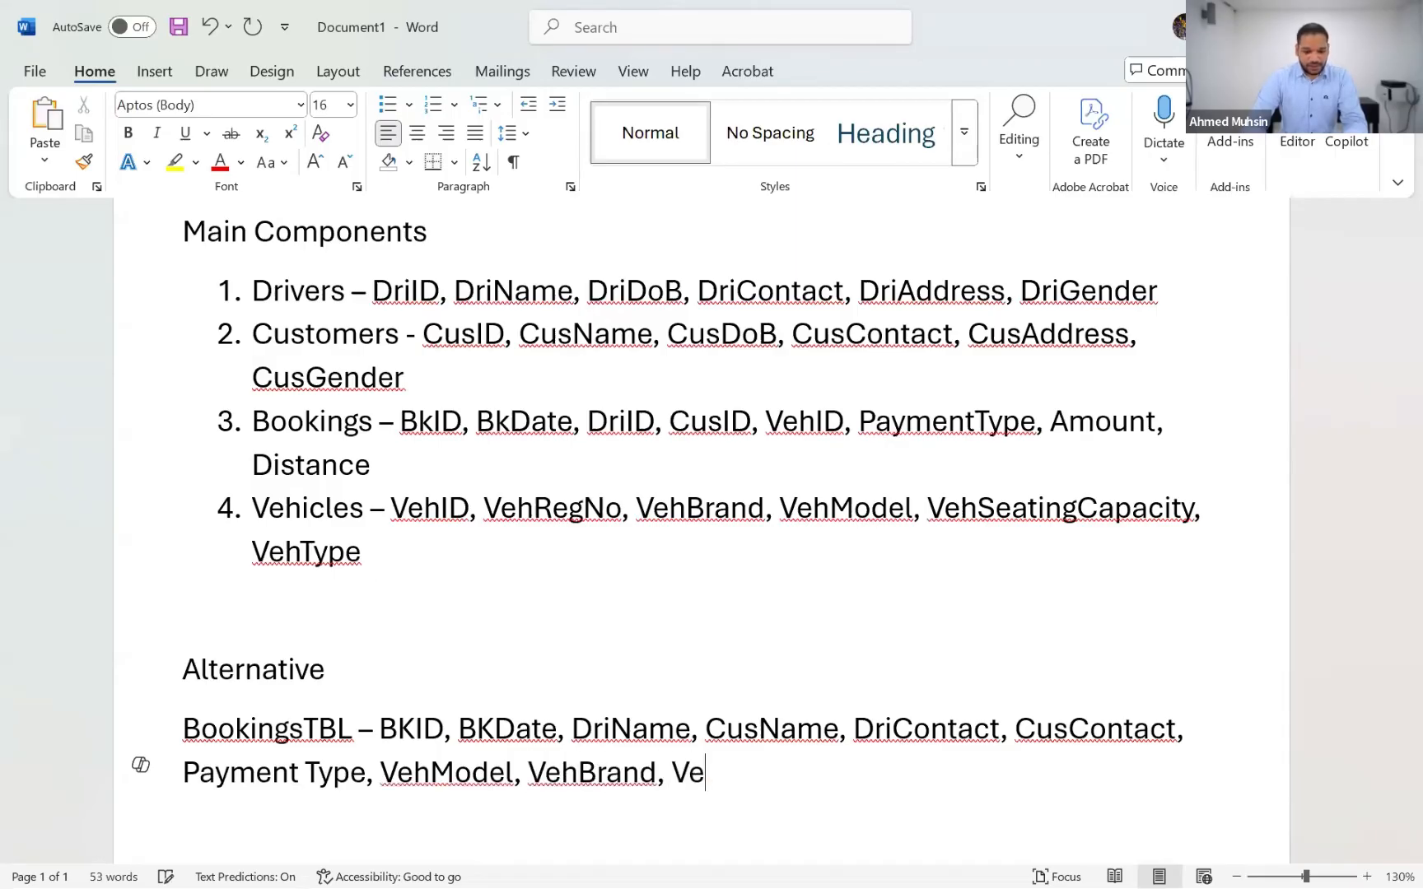
pyautogui.write('hRegNo')
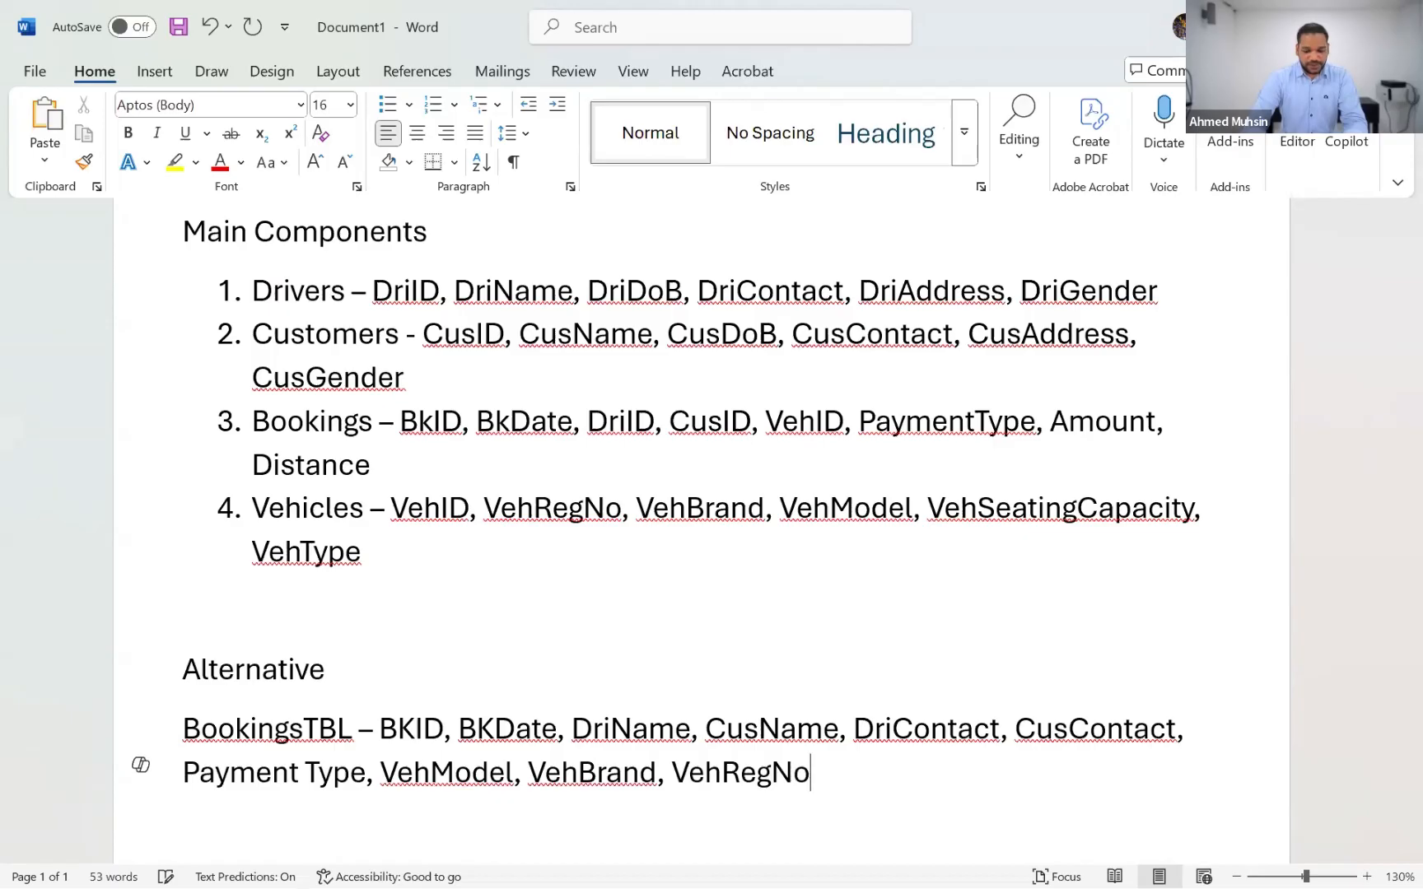
pyautogui.write(', ')
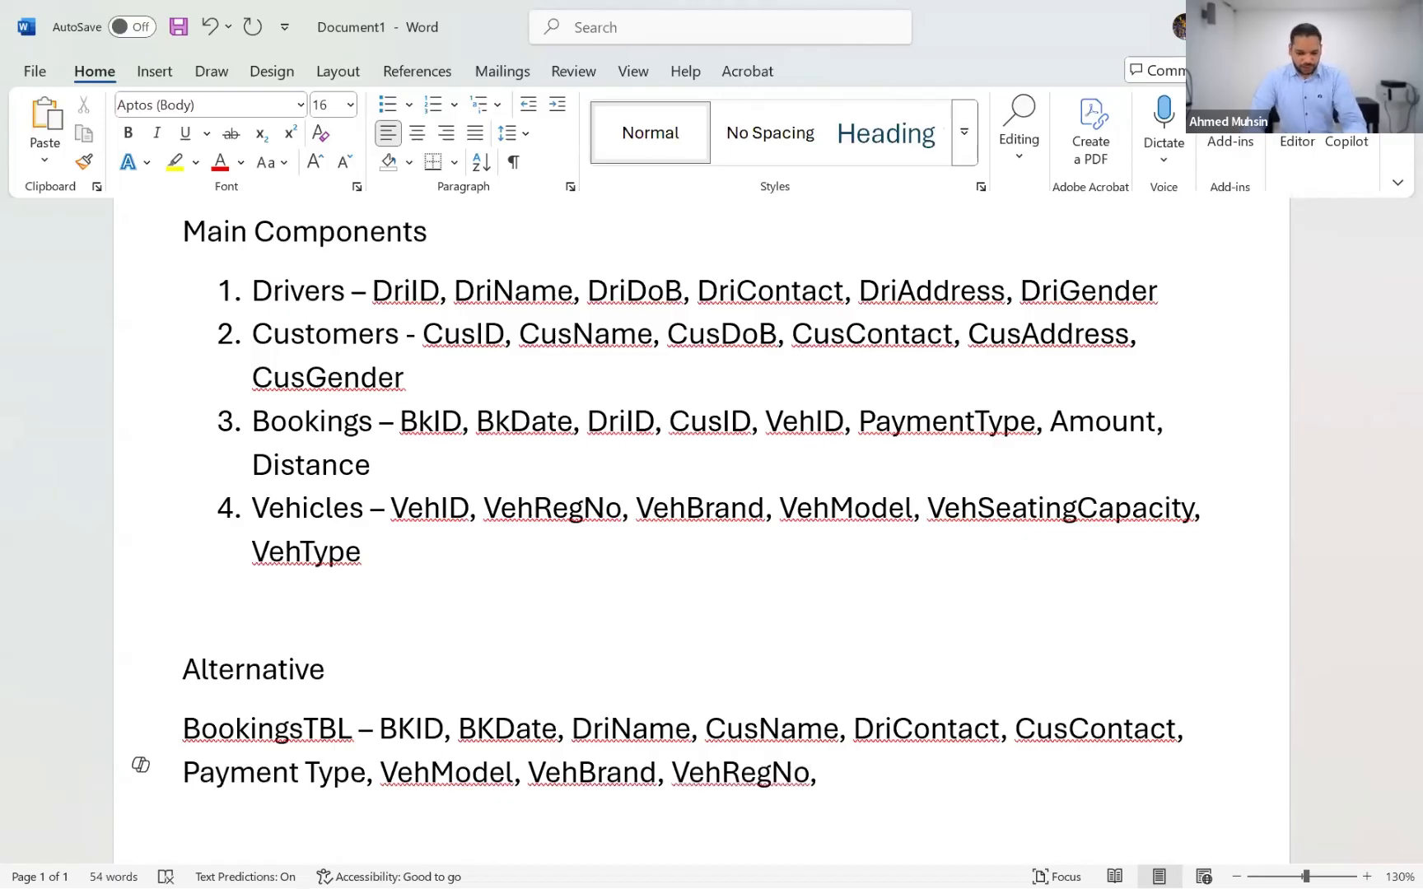
# Add the field Amount with a comma to the BookingsTBL entry, placed between Payment Type and VehModel.
pyautogui.write('Amount')
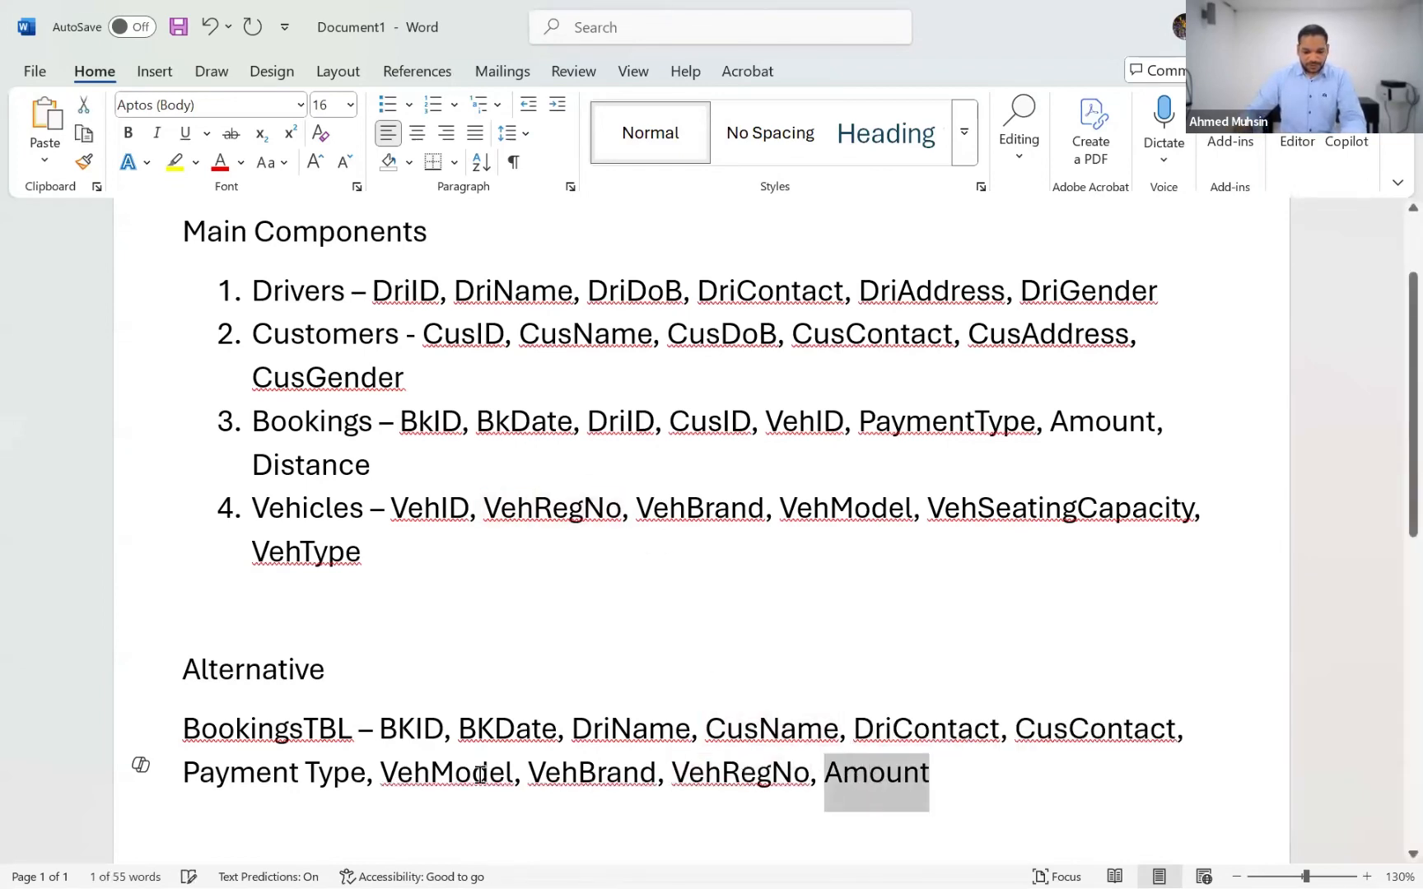
pyautogui.press('BackSpace')
pyautogui.write('Amount')
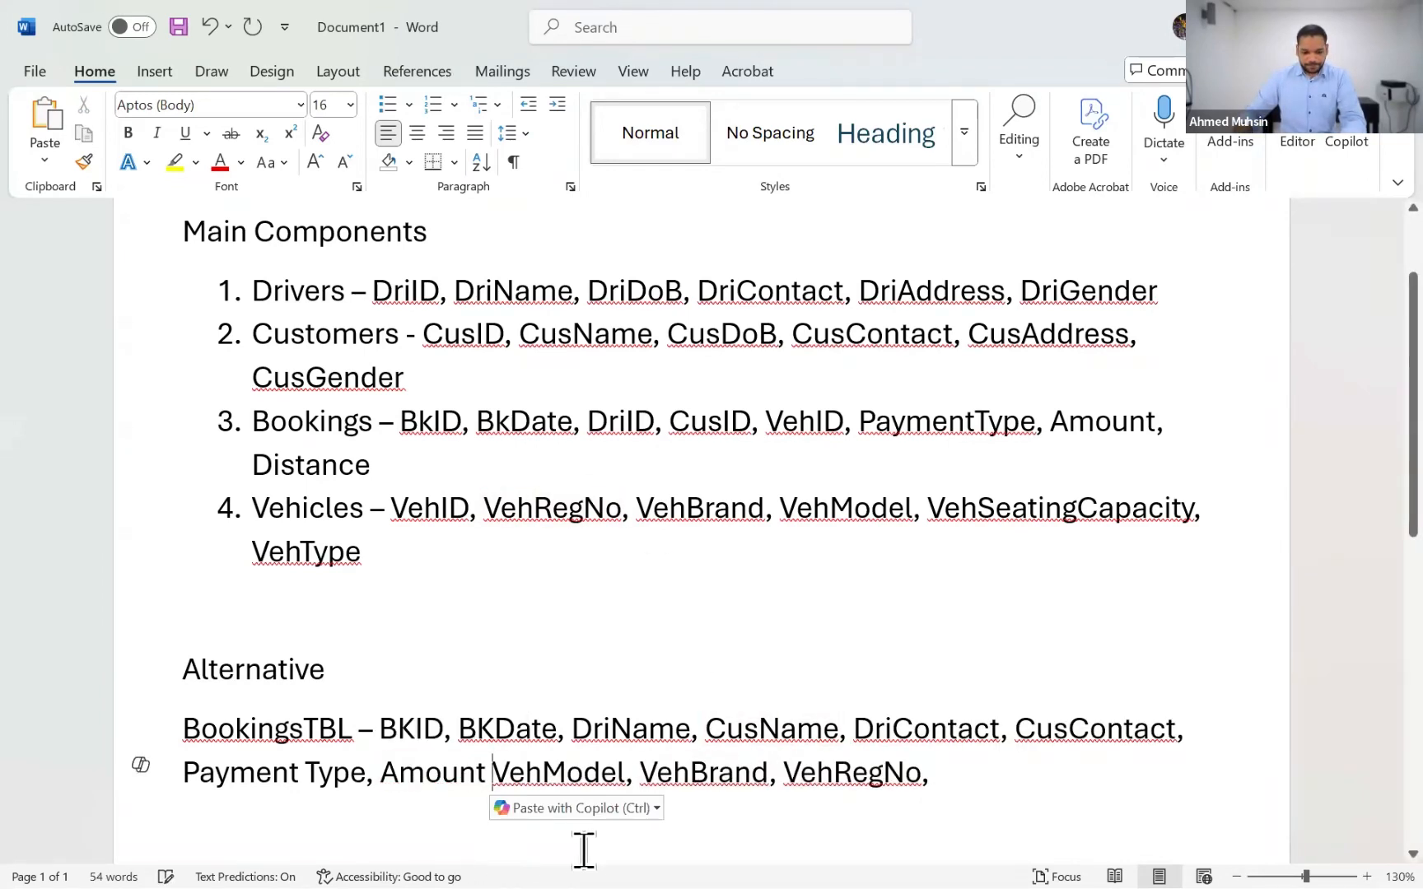
pyautogui.press('Left')
pyautogui.write(',')
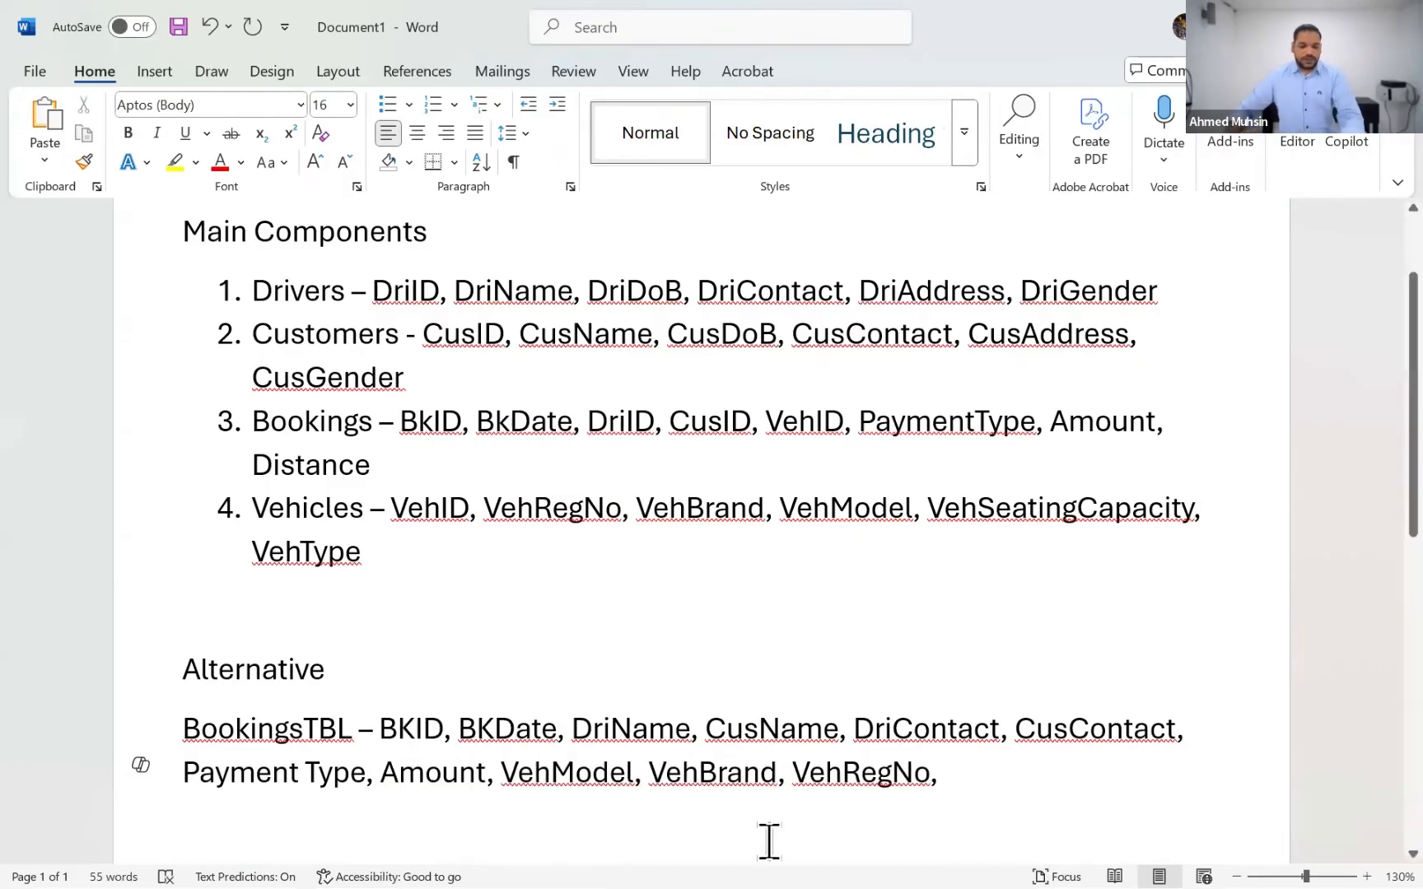
# Remove the trailing comma and space after VehRegNo at the end of the BookingsTBL entry.
pyautogui.scroll(-3, 438, 530)
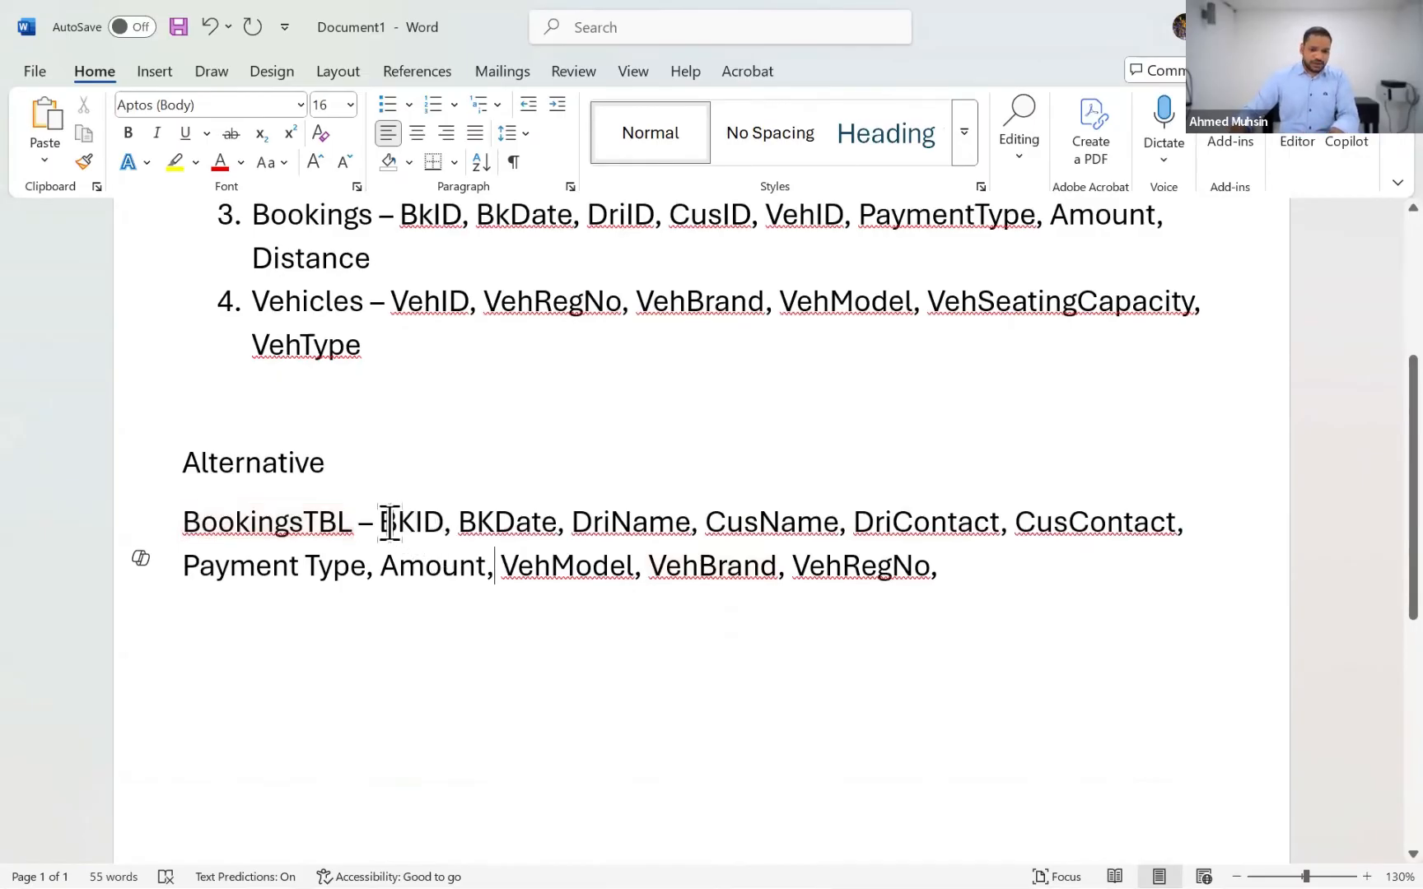
pyautogui.moveTo(381, 521); pyautogui.dragTo(983, 590)
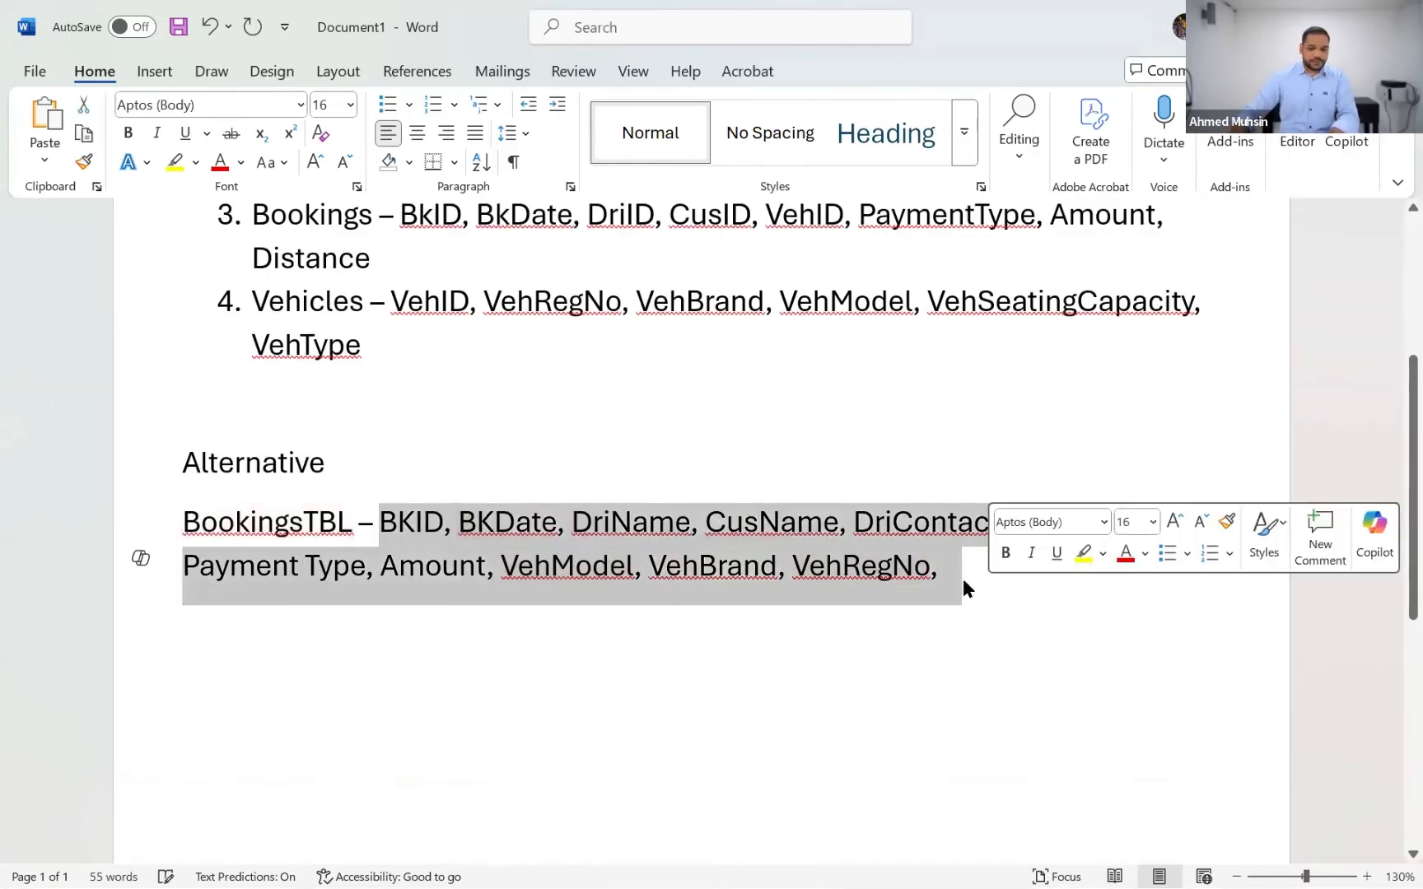
pyautogui.click(957, 575)
pyautogui.press('BackSpace')
pyautogui.press('BackSpace')
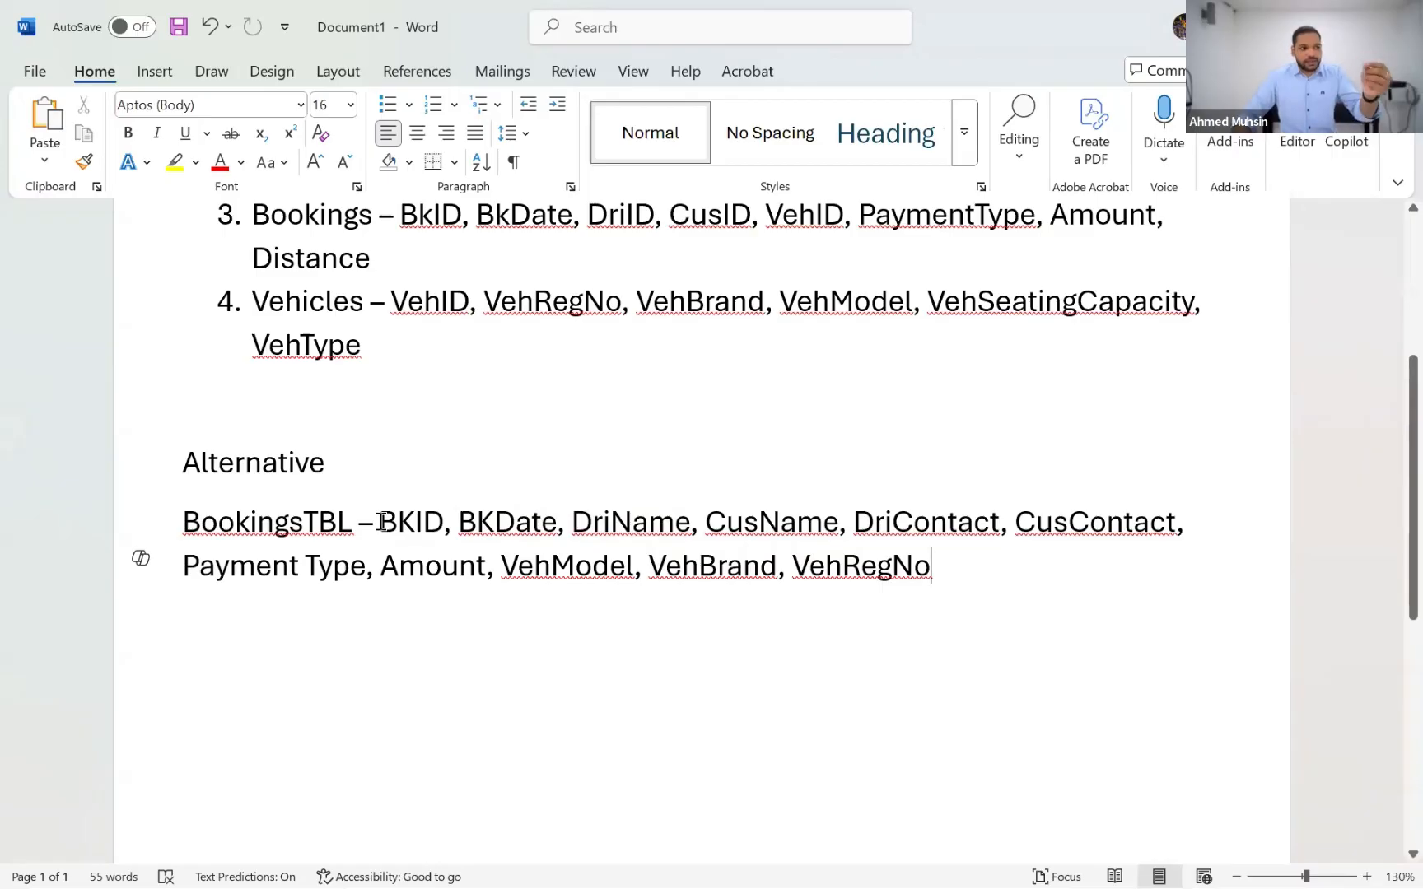
pyautogui.click(652, 519)
pyautogui.doubleClick(768, 518)
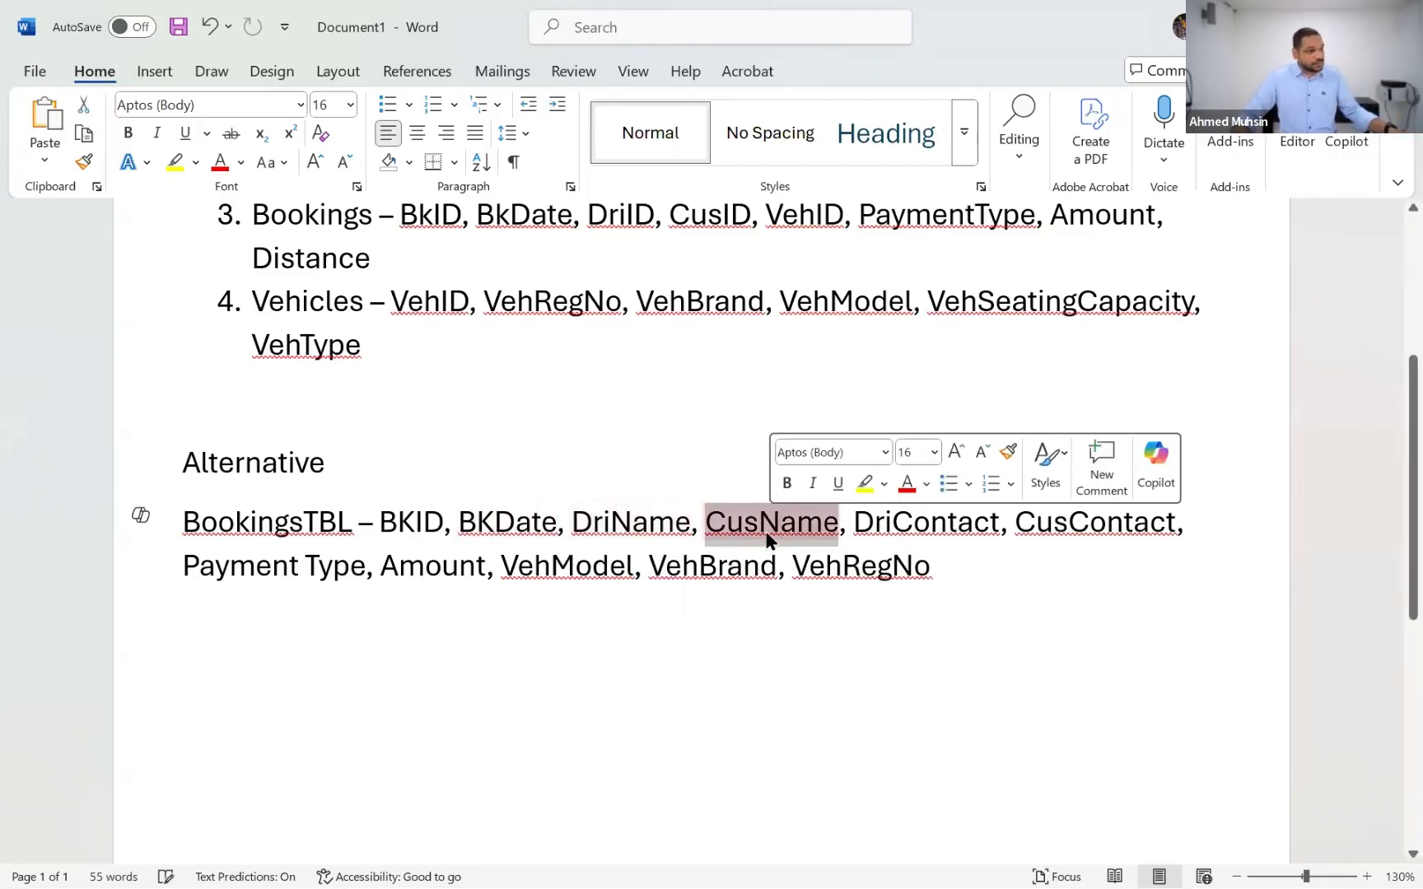
pyautogui.doubleClick(928, 535)
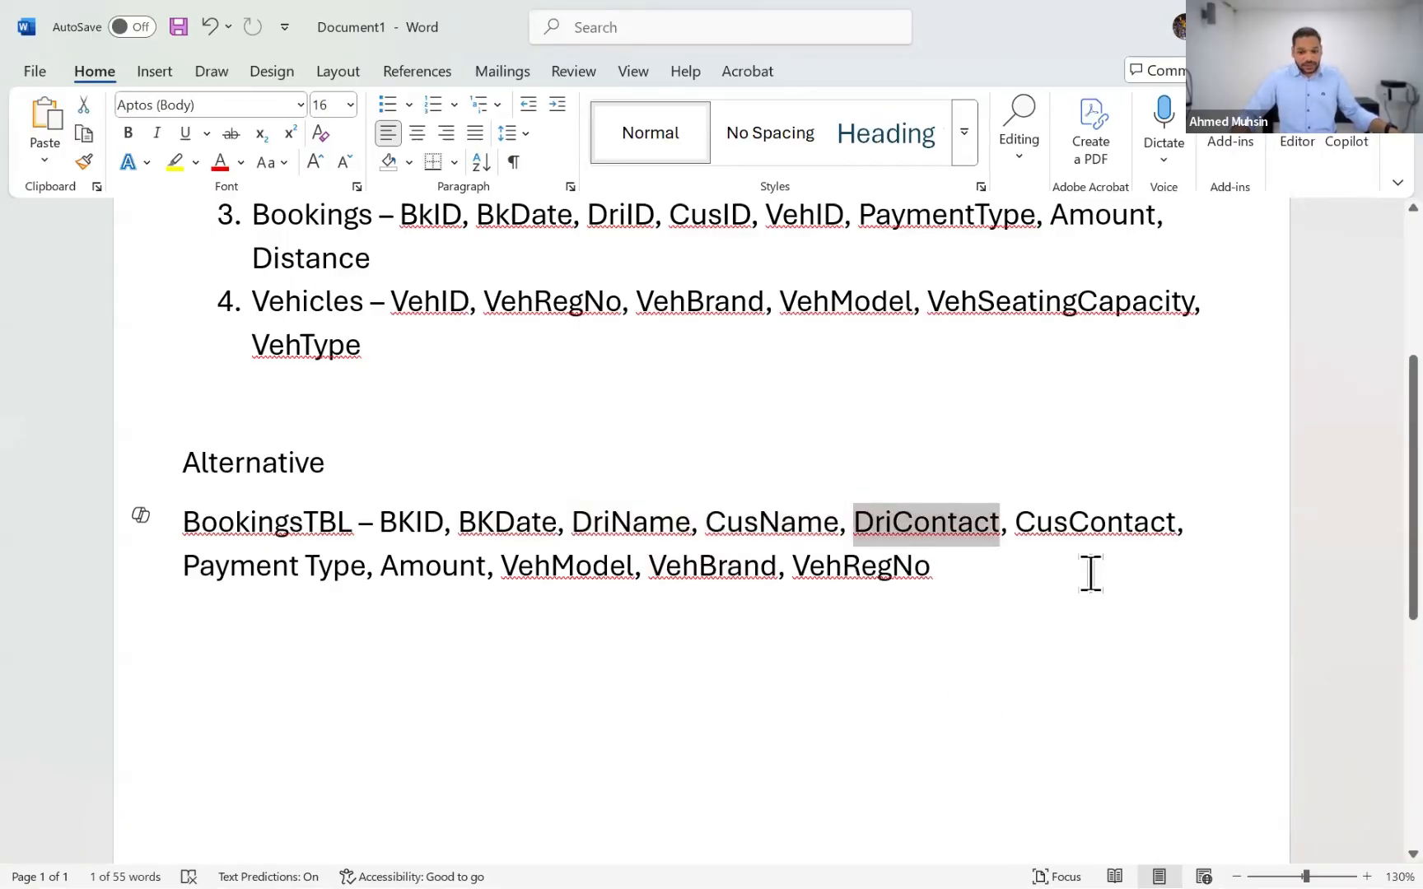
pyautogui.doubleClick(1091, 534)
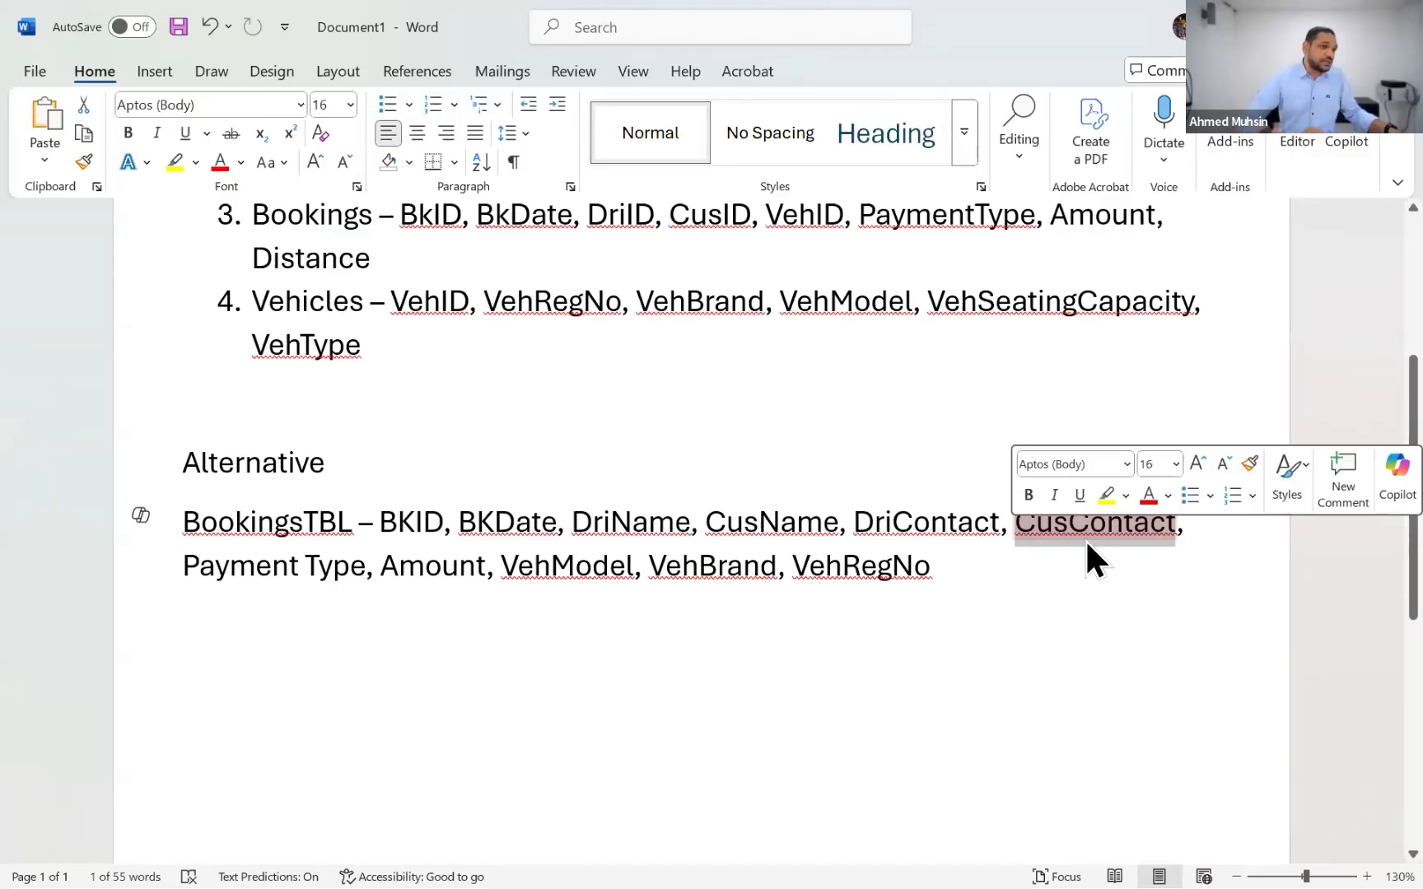
# Leave a blank line below the BookingsTBL entry and enter two spellings of a sample surname on separate lines, differing in the final vowel.
pyautogui.click(947, 600)
pyautogui.press('Return')
pyautogui.press('Return')
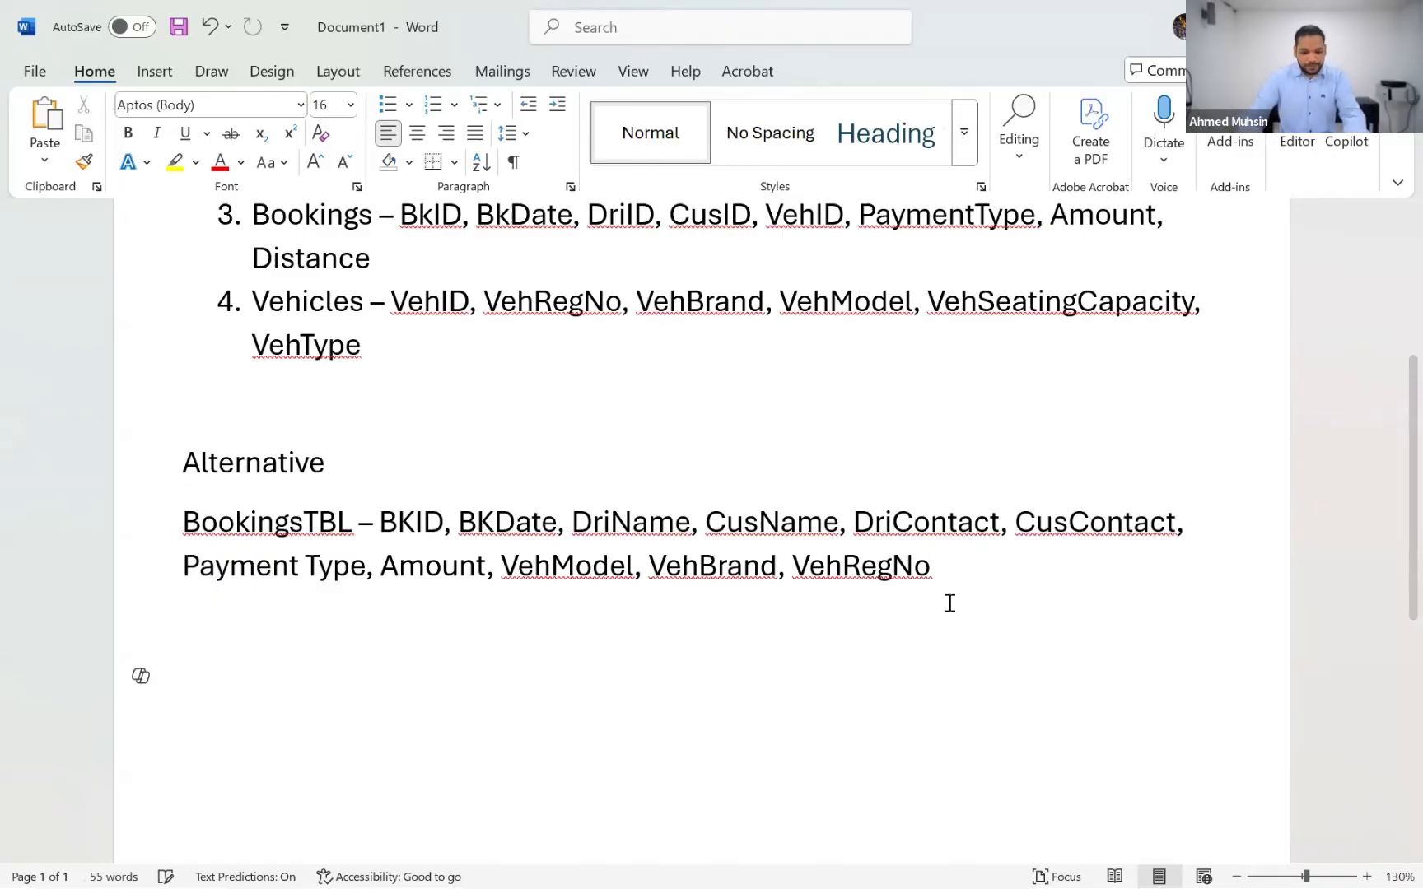
pyautogui.write('Gunawardena')
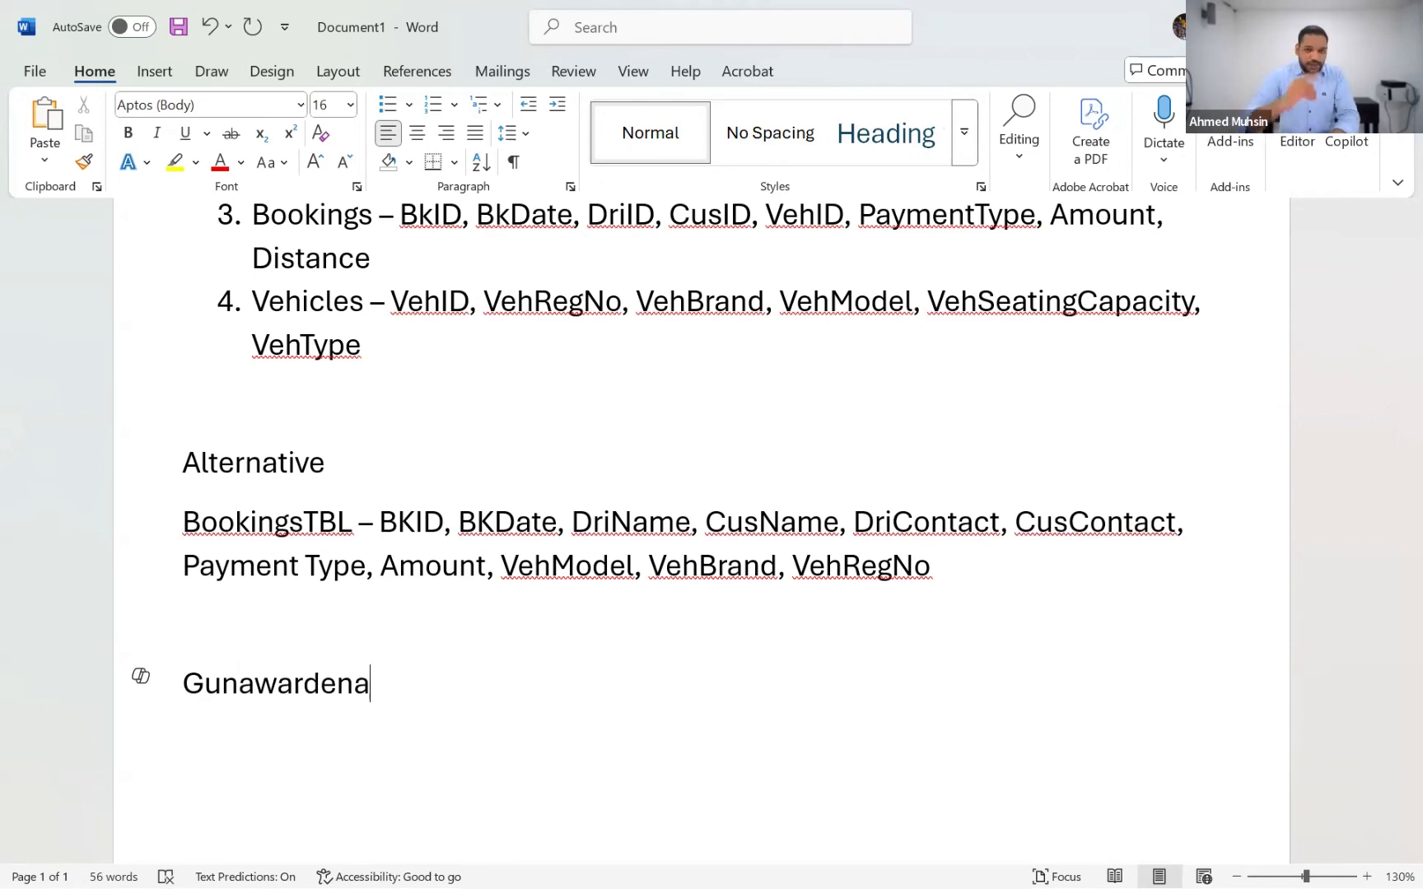
pyautogui.press('Return')
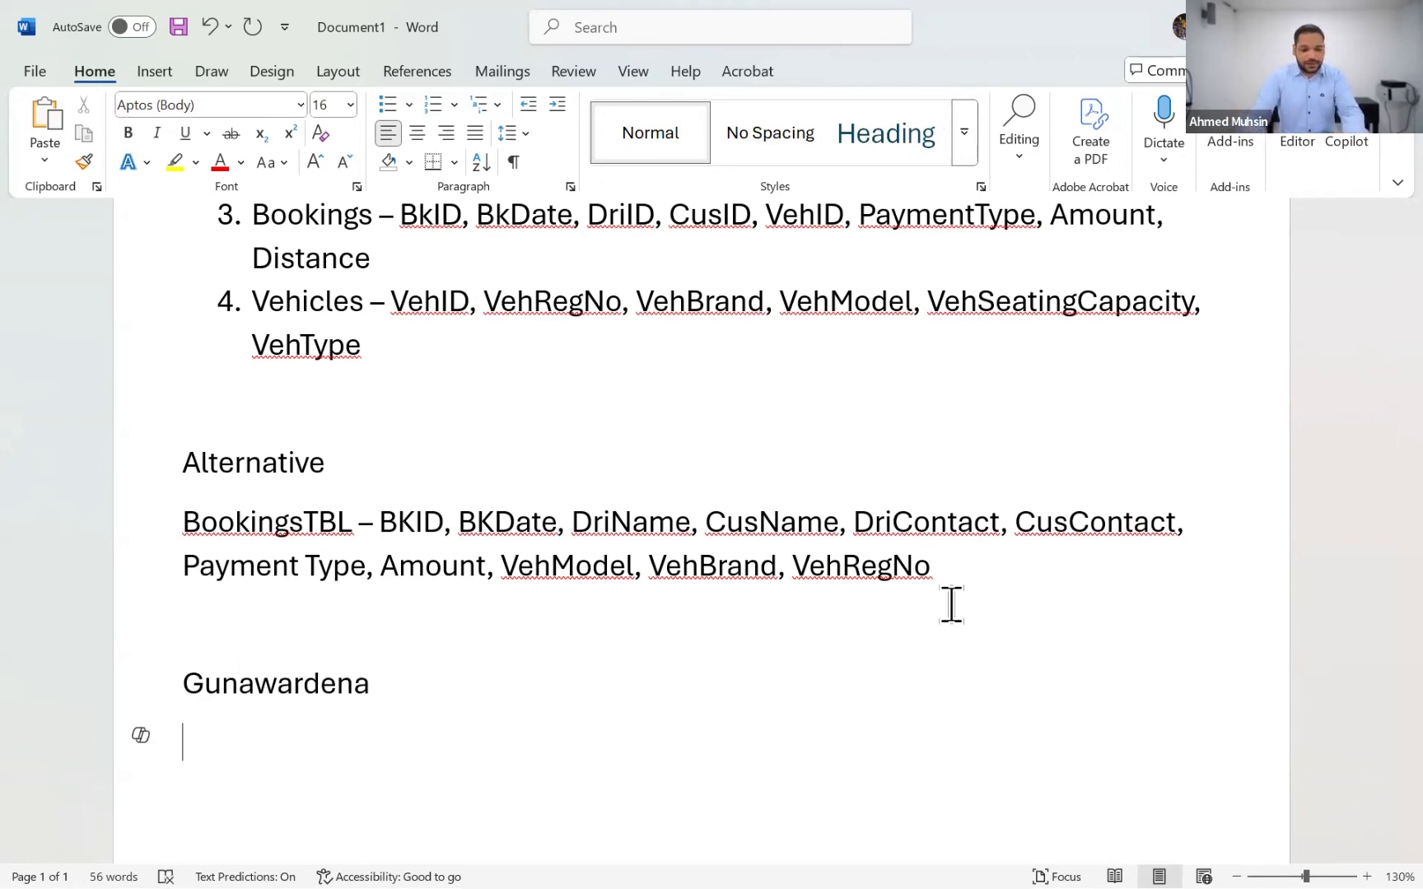
pyautogui.write('Gunawarde')
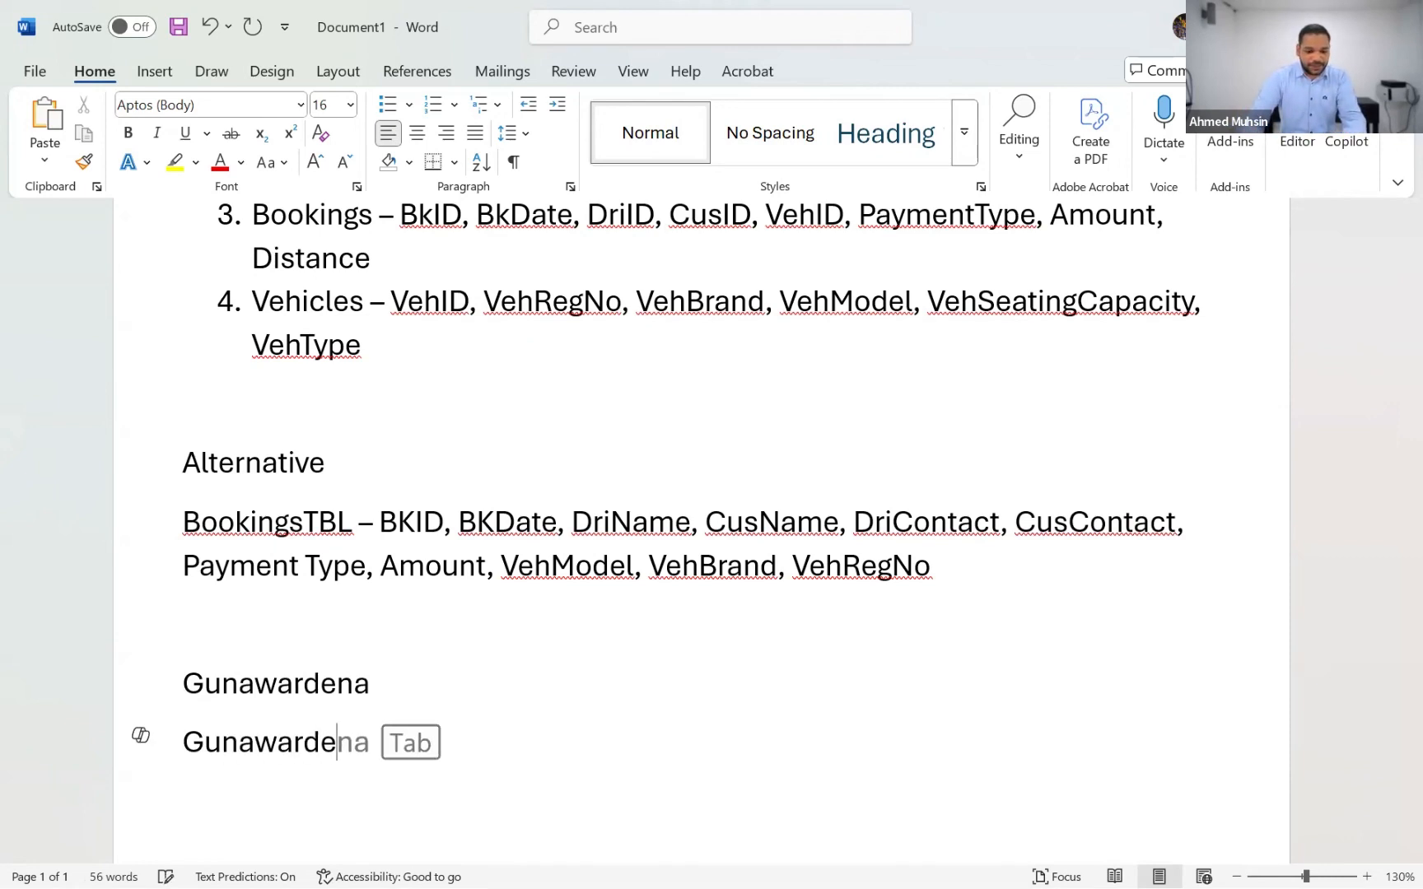
pyautogui.write('ne')
pyautogui.press('Return')
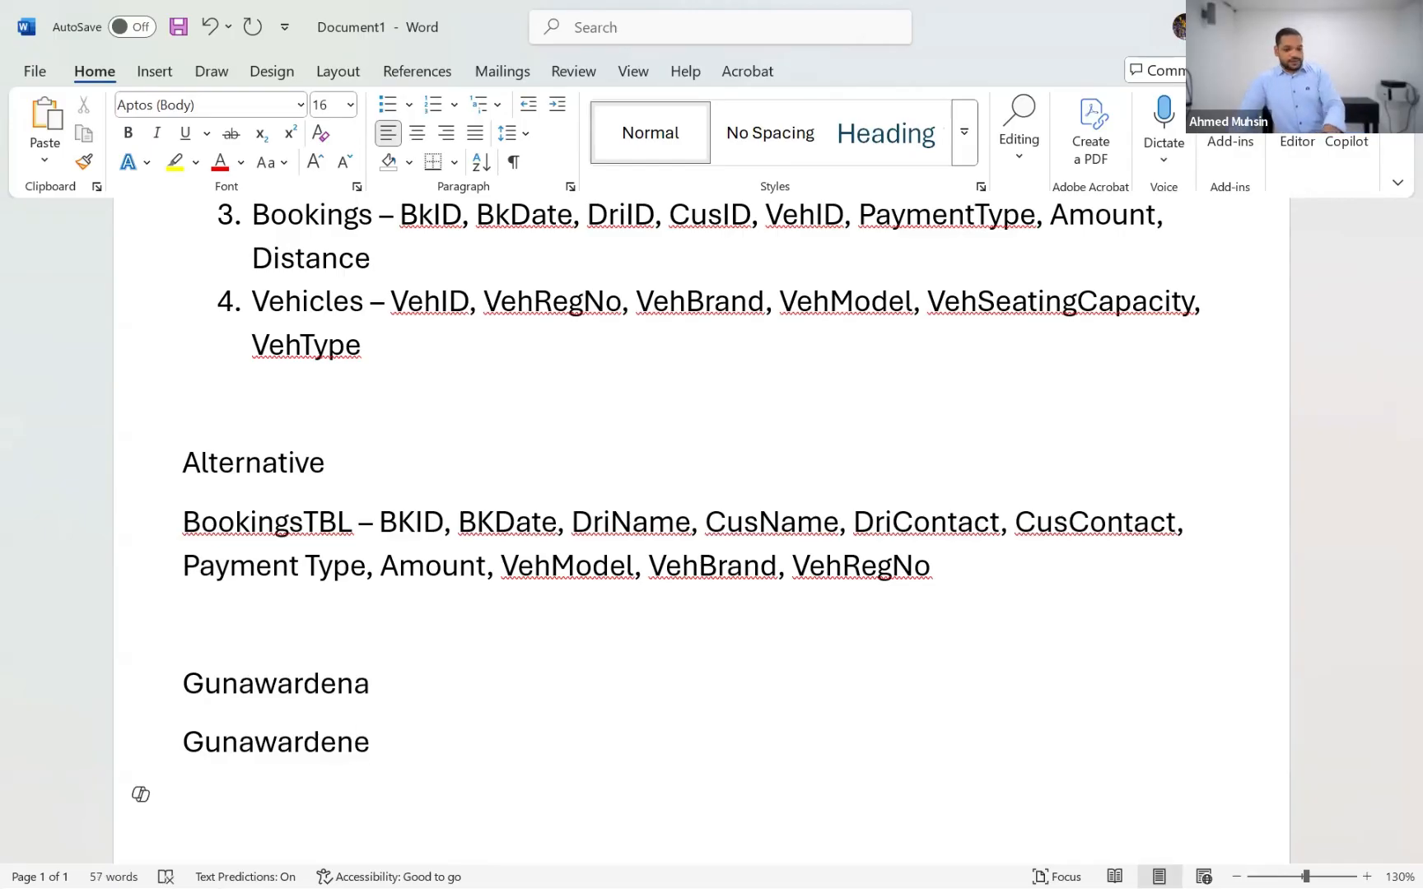
# Add two more spelling variants of the sample surname on separate lines, changing the vowels in its first half.
pyautogui.write('Goonew')
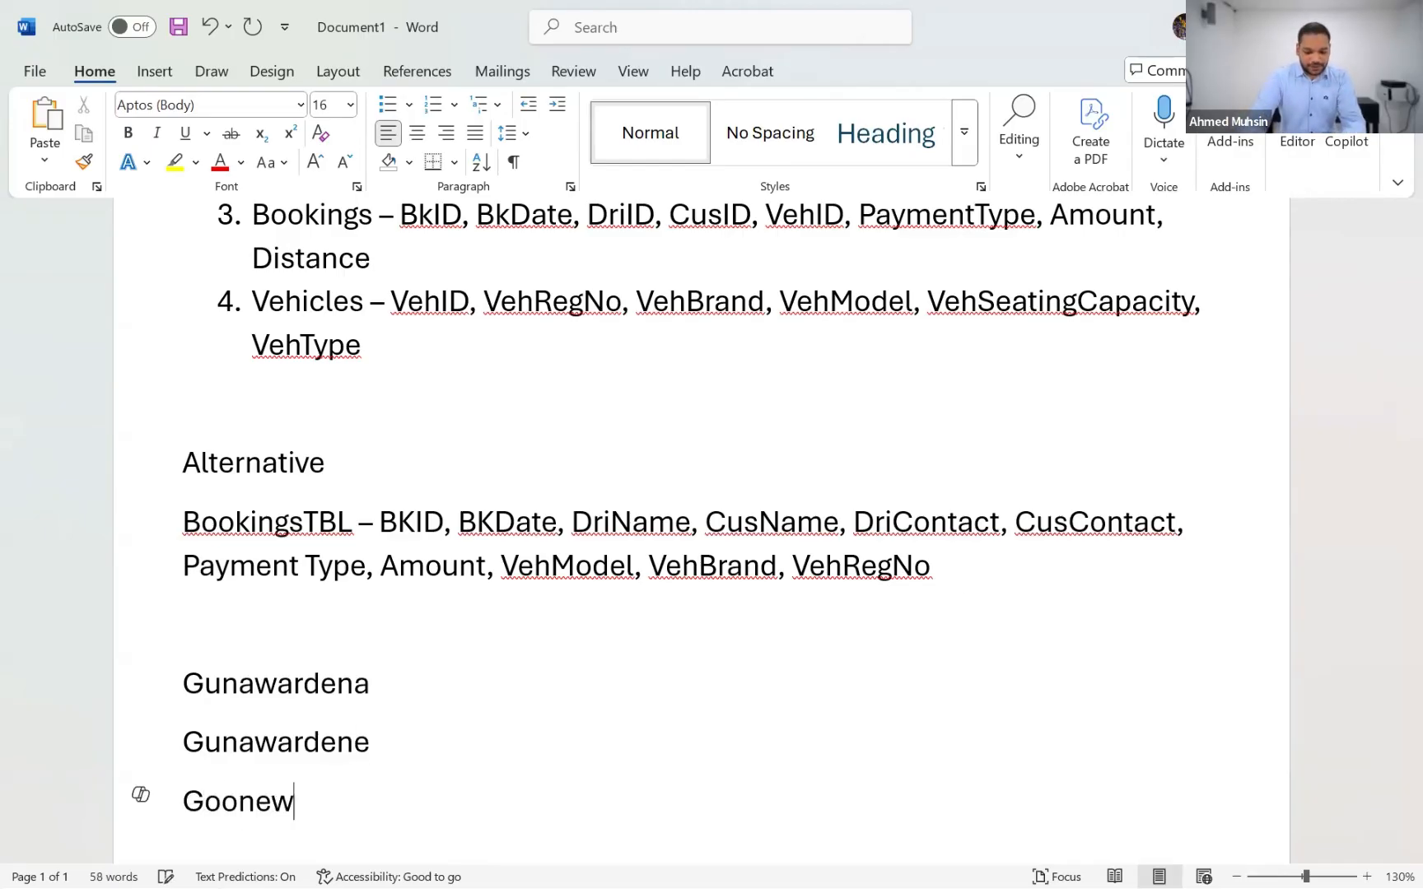
pyautogui.write('ardena')
pyautogui.press('Return')
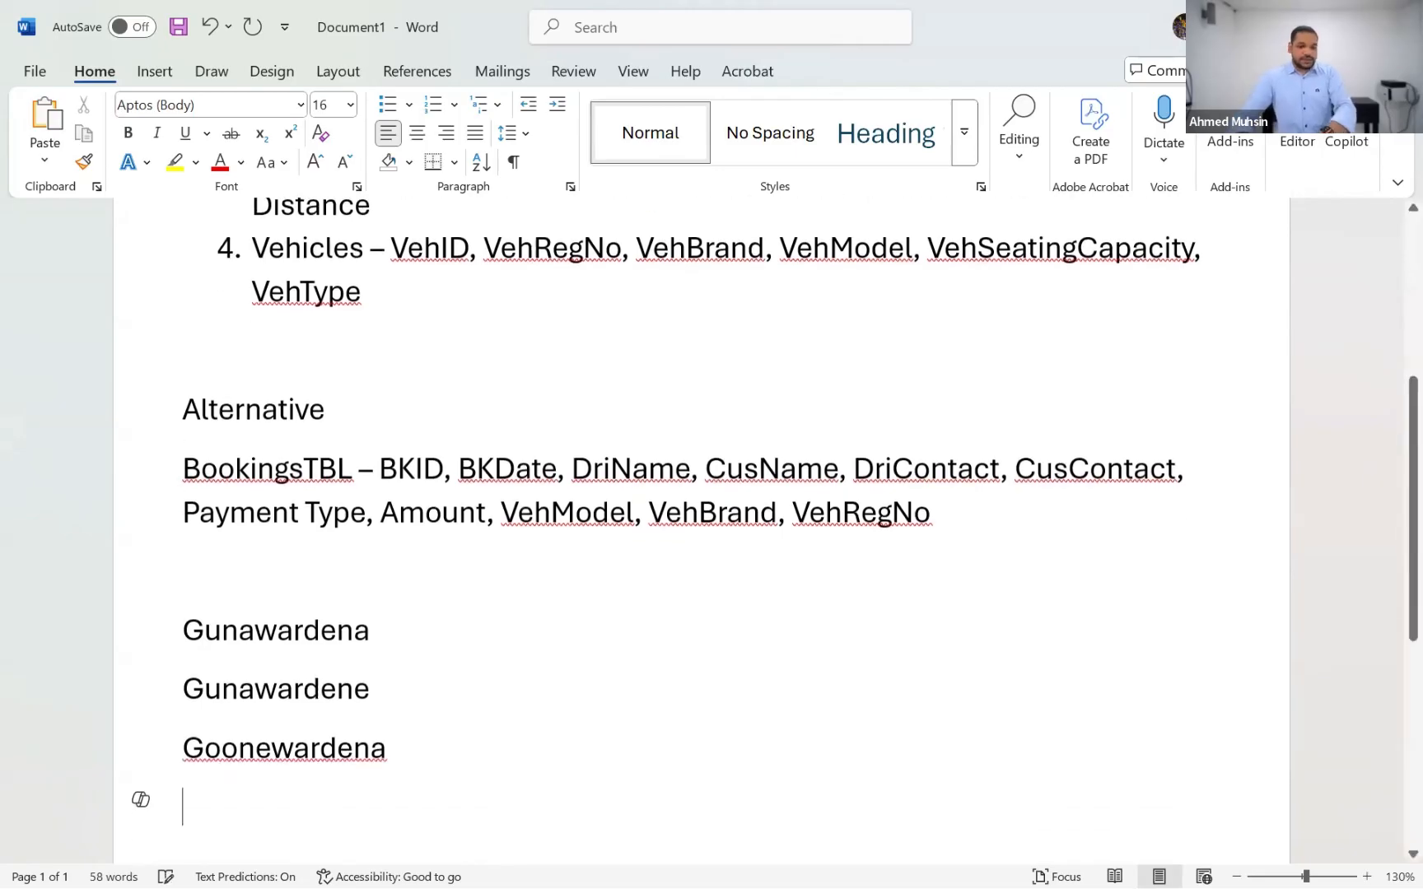
pyautogui.write('G')
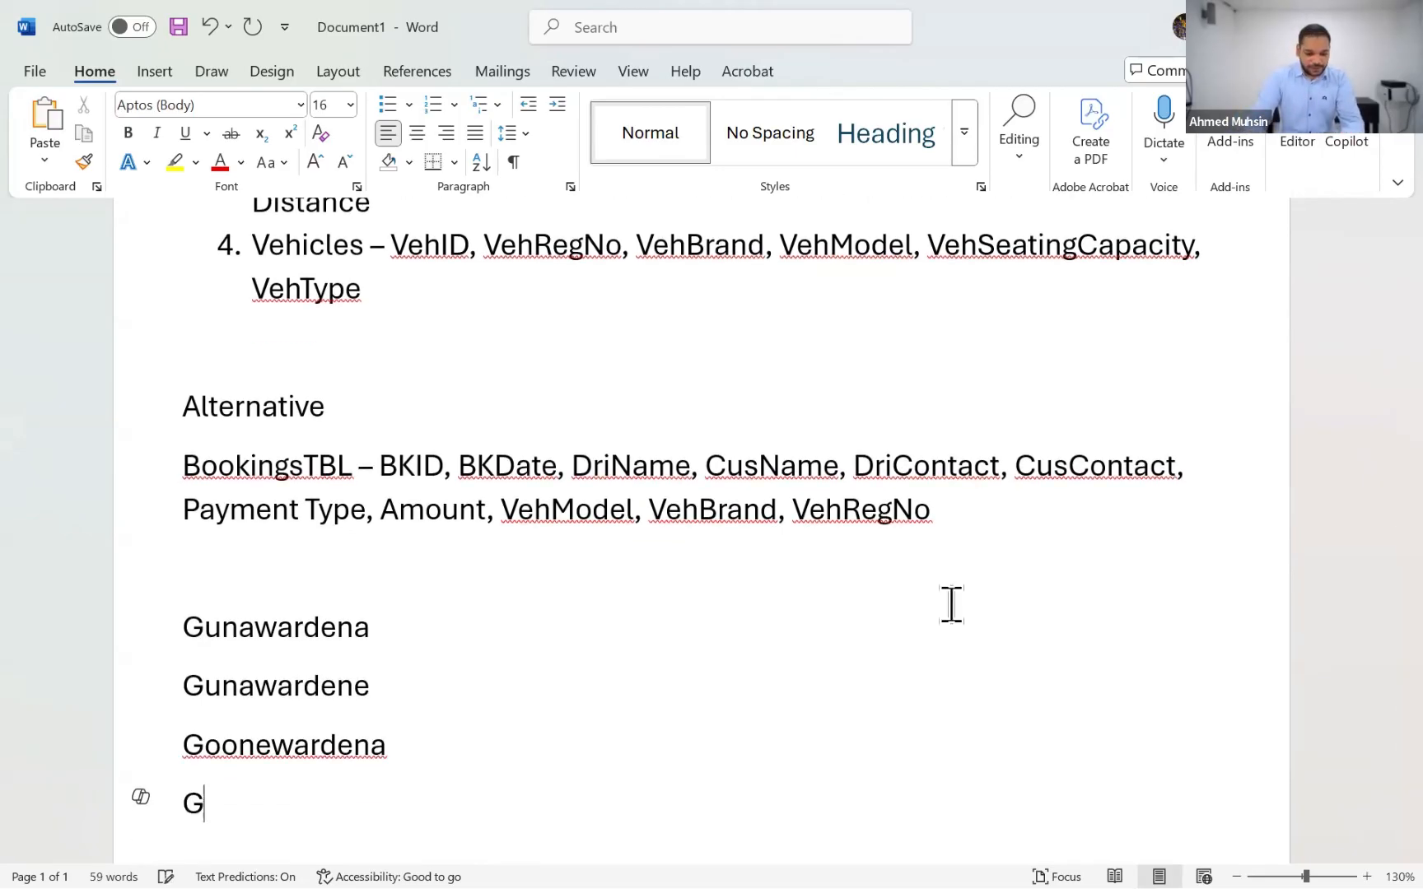
pyautogui.write('unewa')
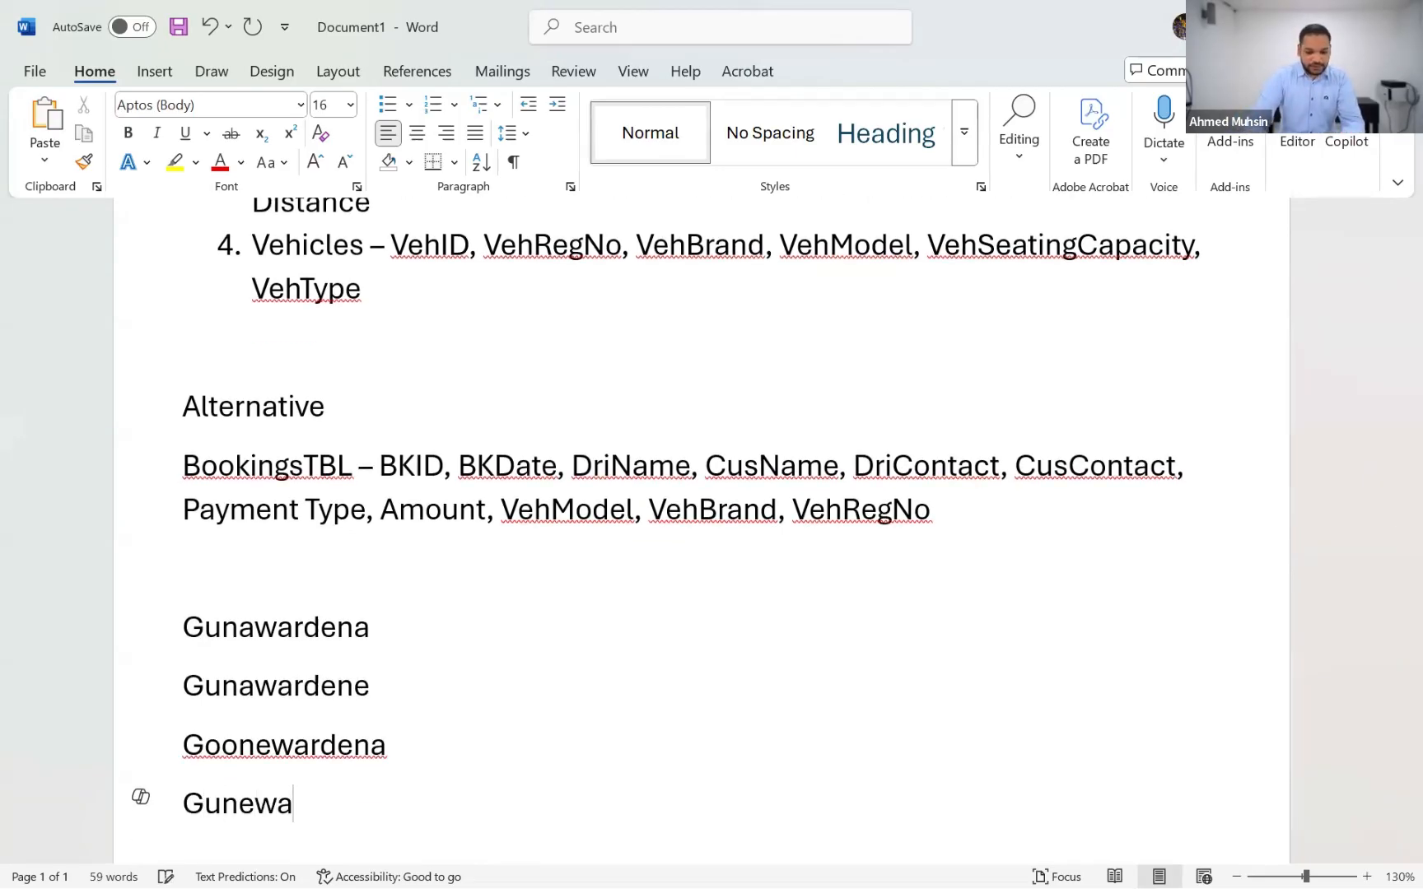
pyautogui.write('rdena')
pyautogui.scroll(-2, 298, 584)
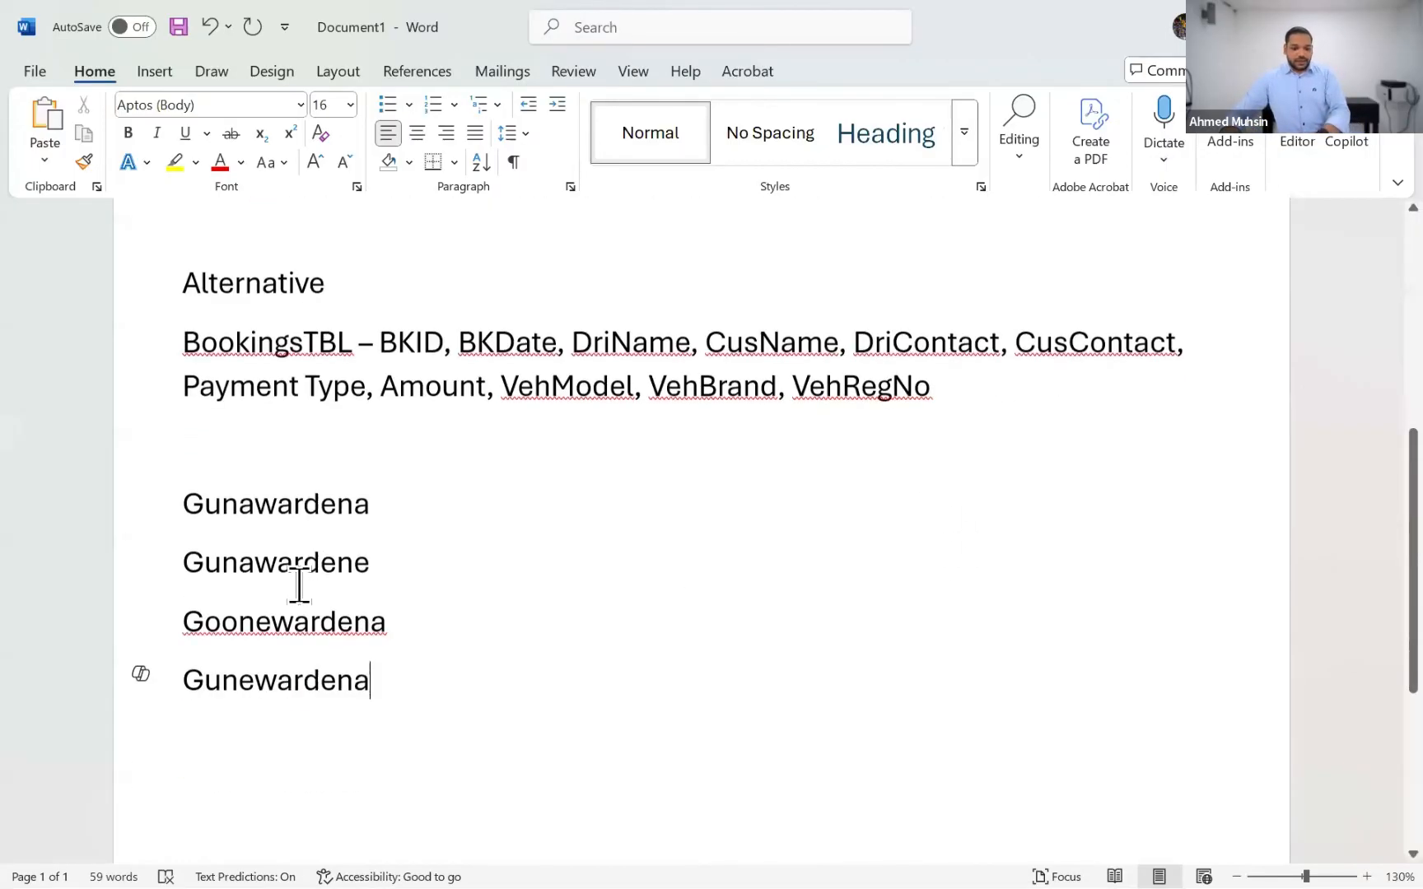
# Examine the surname variants and the DriContact field of BookingsTBL against the separate Drivers and Bookings component fields.
pyautogui.moveTo(282, 520); pyautogui.dragTo(367, 669)
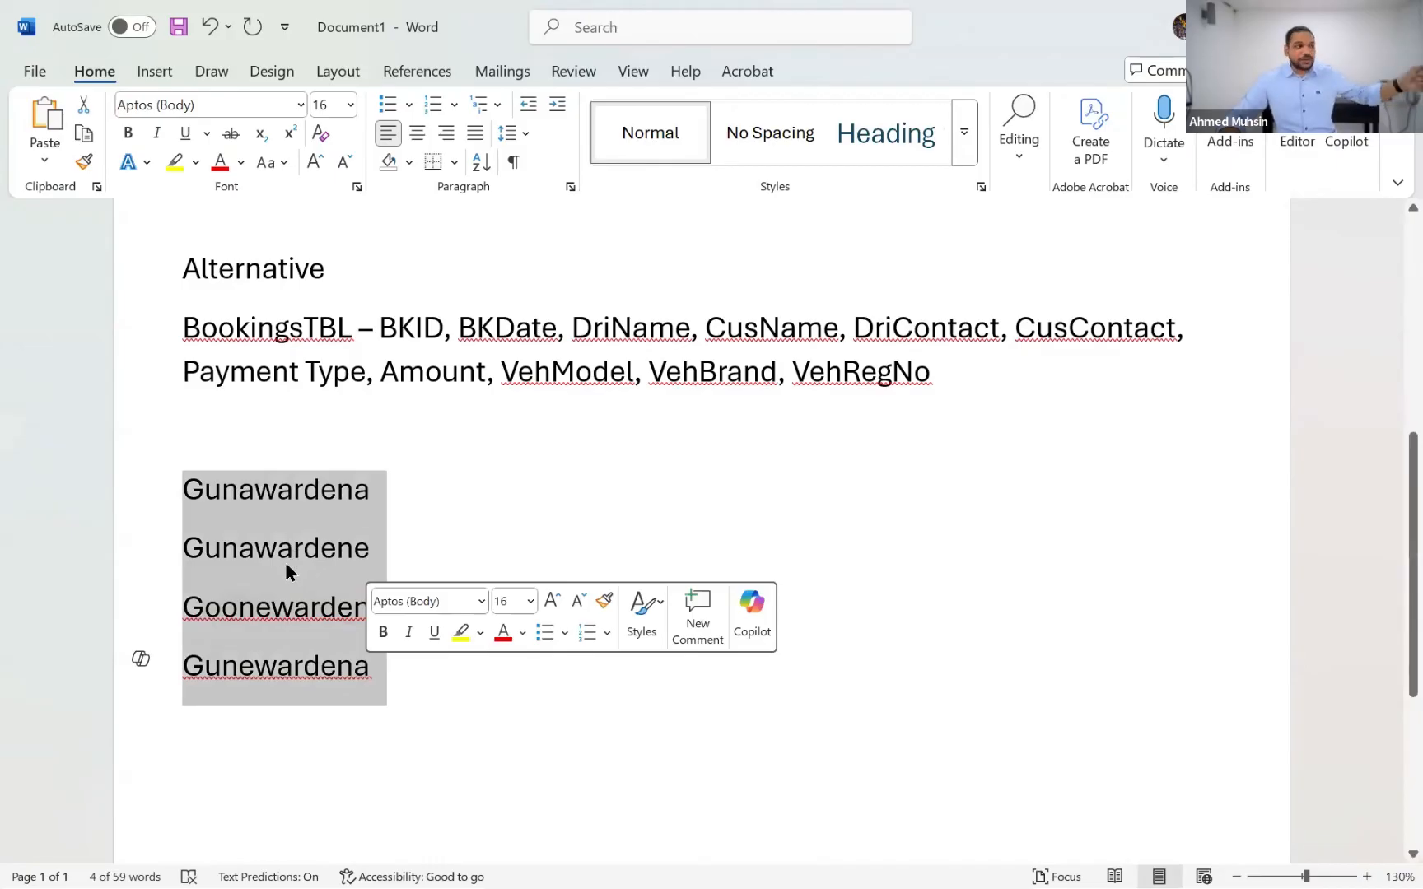
pyautogui.scroll(-1, 286, 564)
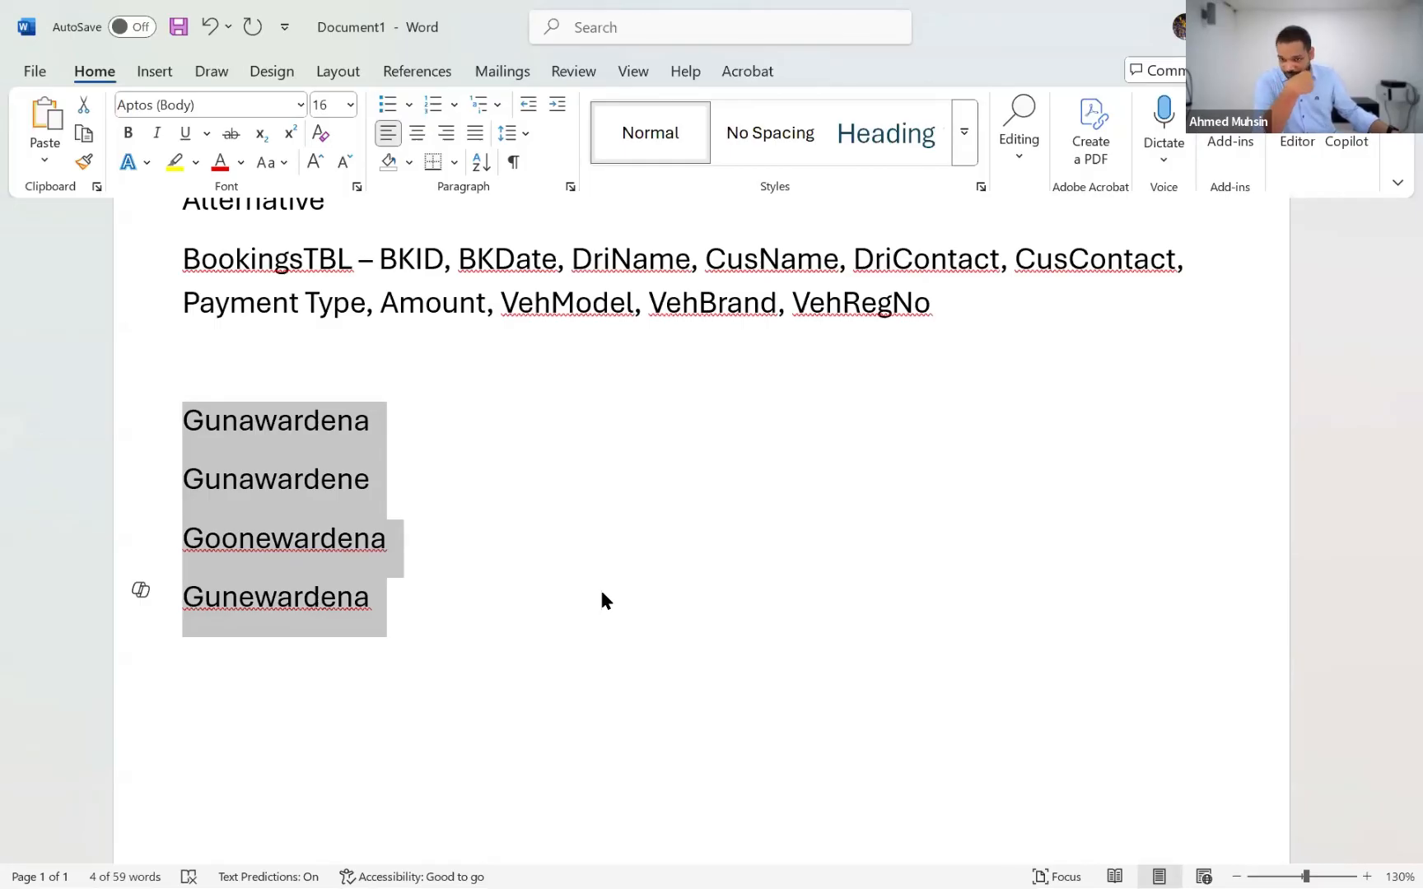
pyautogui.scroll(1, 601, 592)
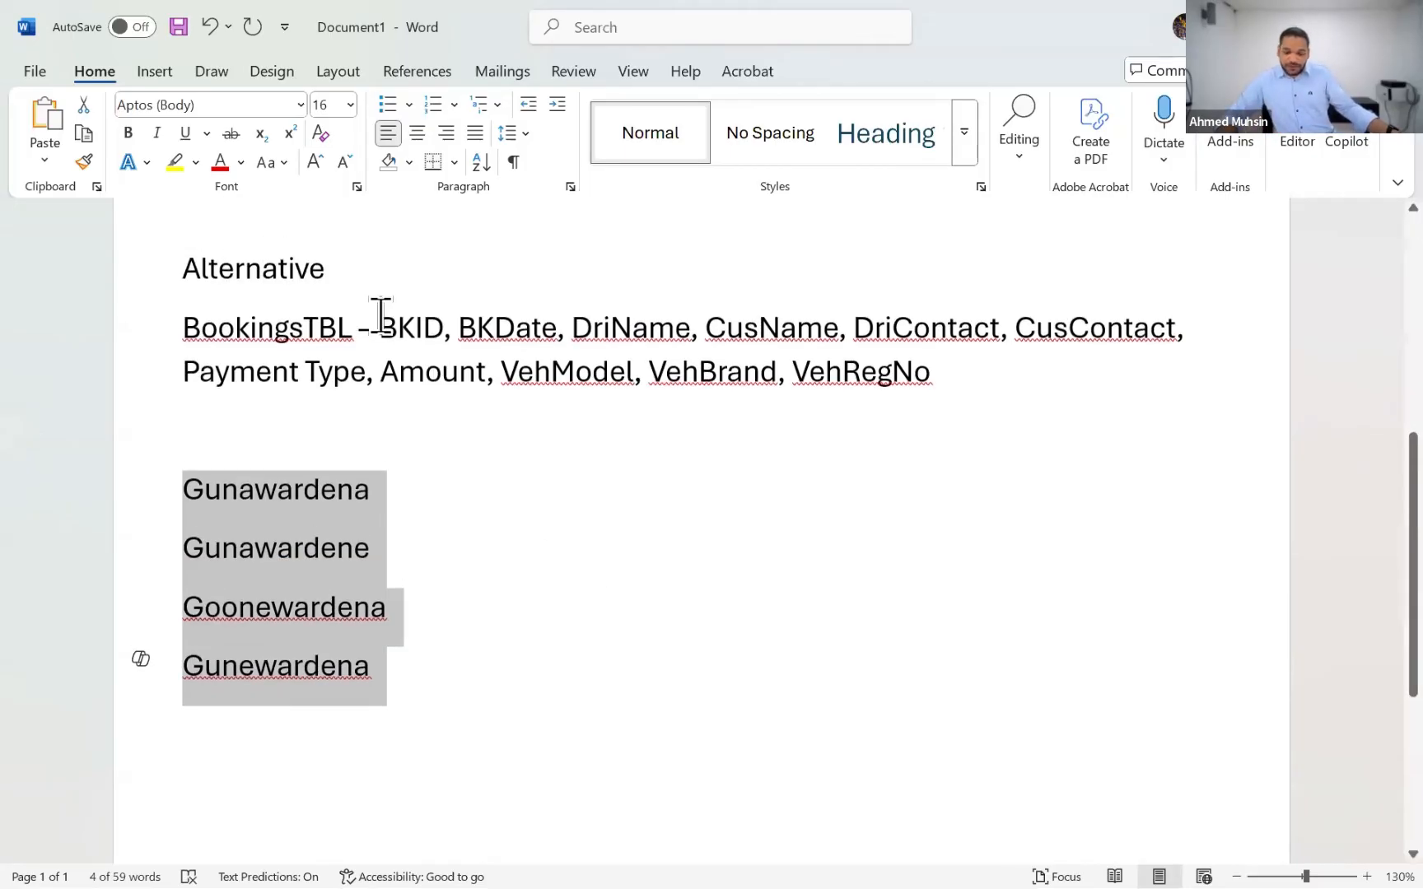
pyautogui.click(302, 489)
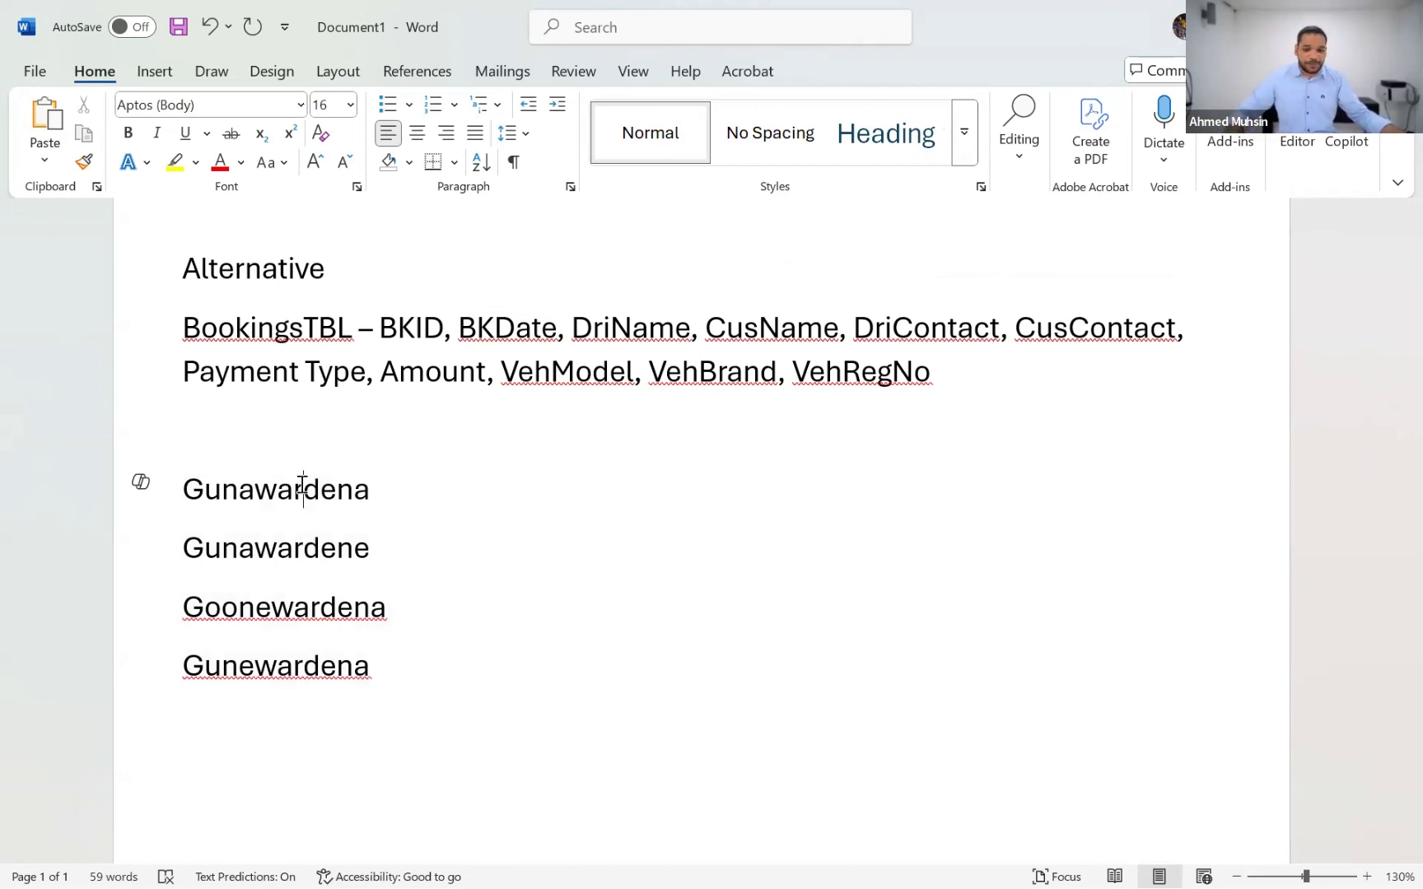
pyautogui.doubleClick(881, 328)
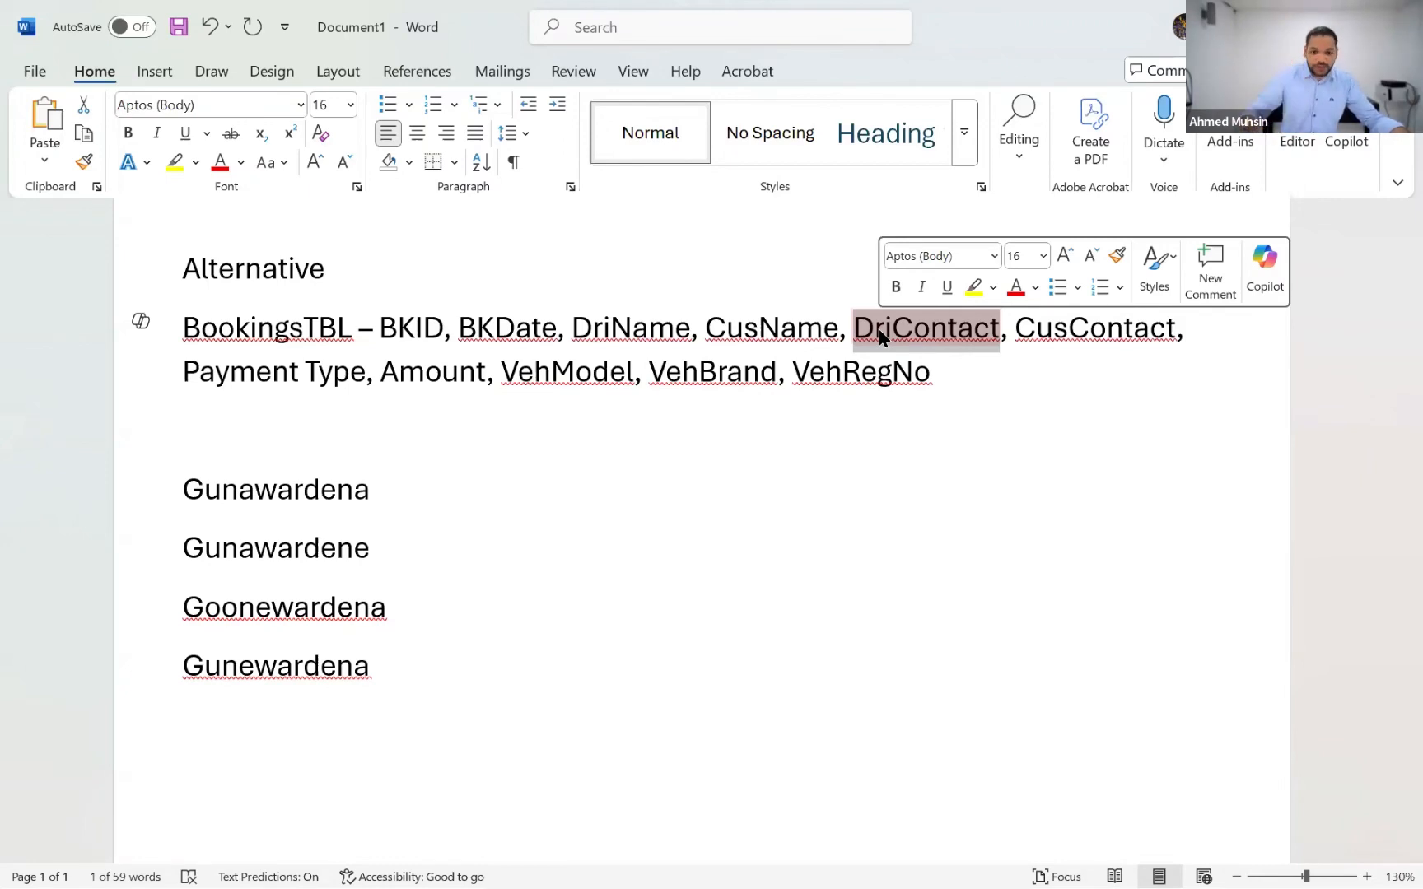
pyautogui.scroll(5, 543, 354)
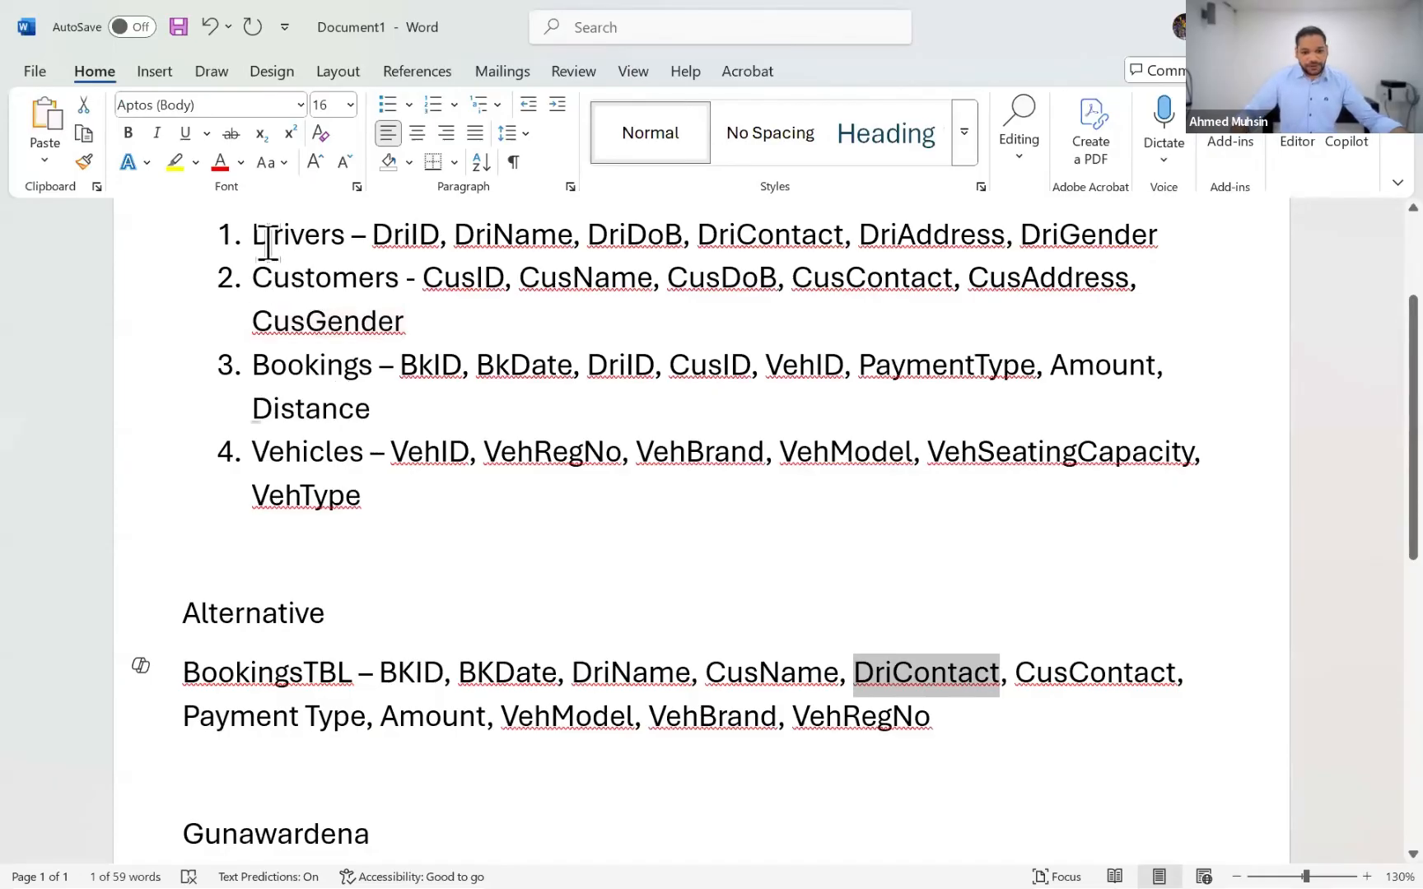
pyautogui.doubleClick(313, 234)
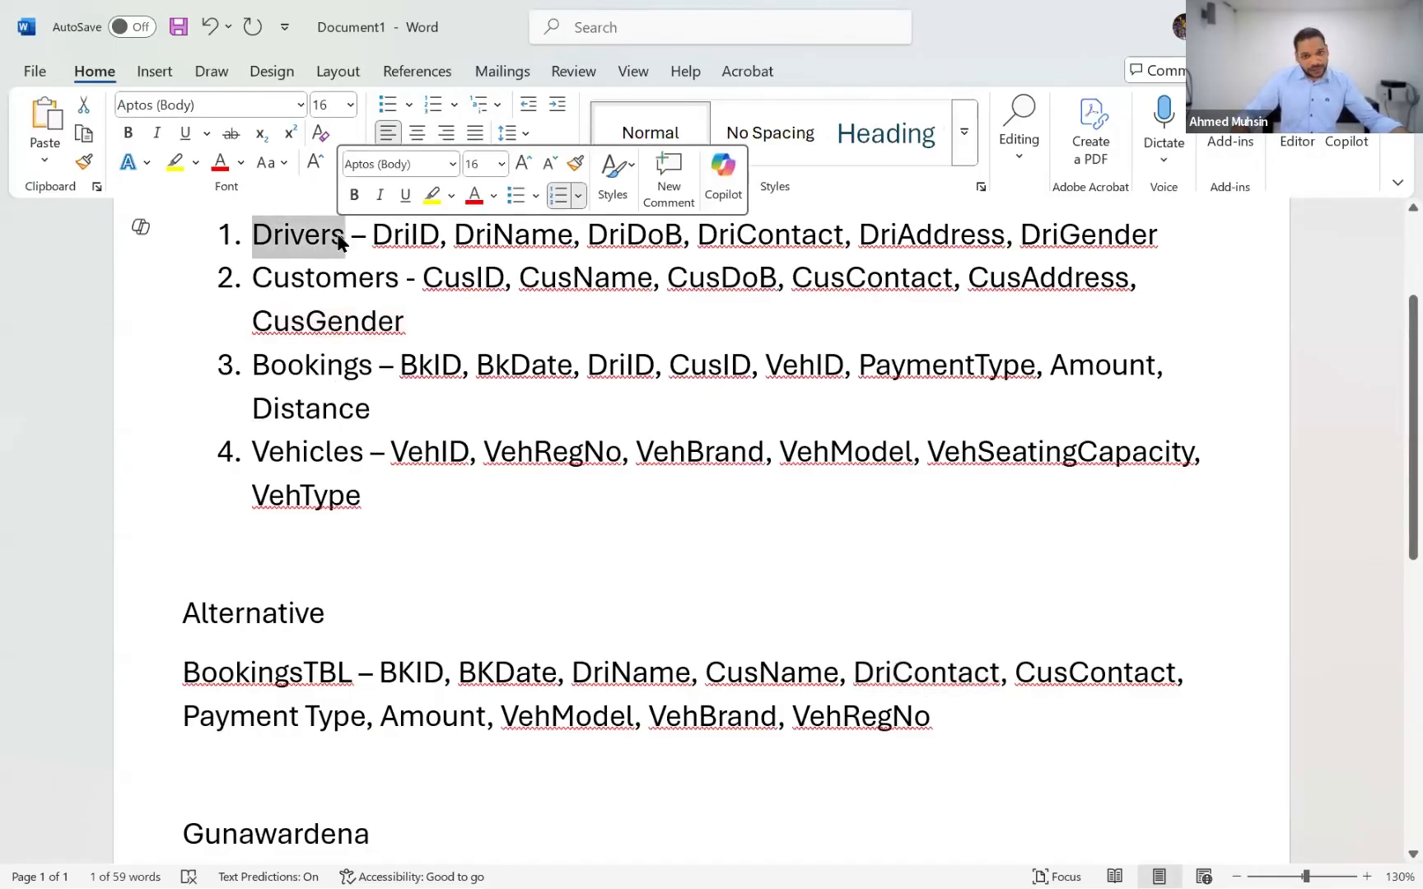
pyautogui.click(303, 380)
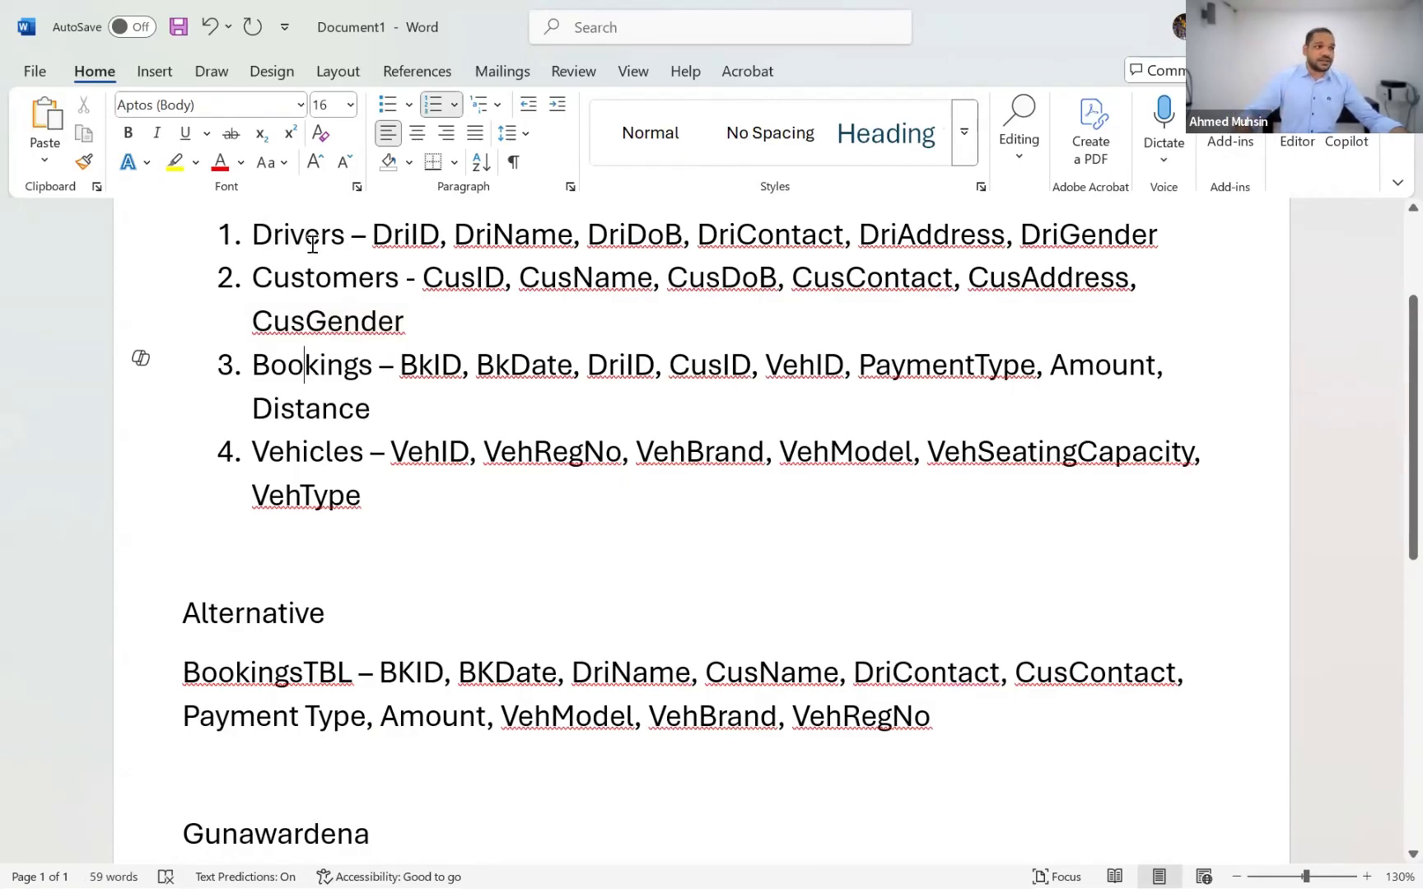
pyautogui.moveTo(252, 368); pyautogui.dragTo(466, 374)
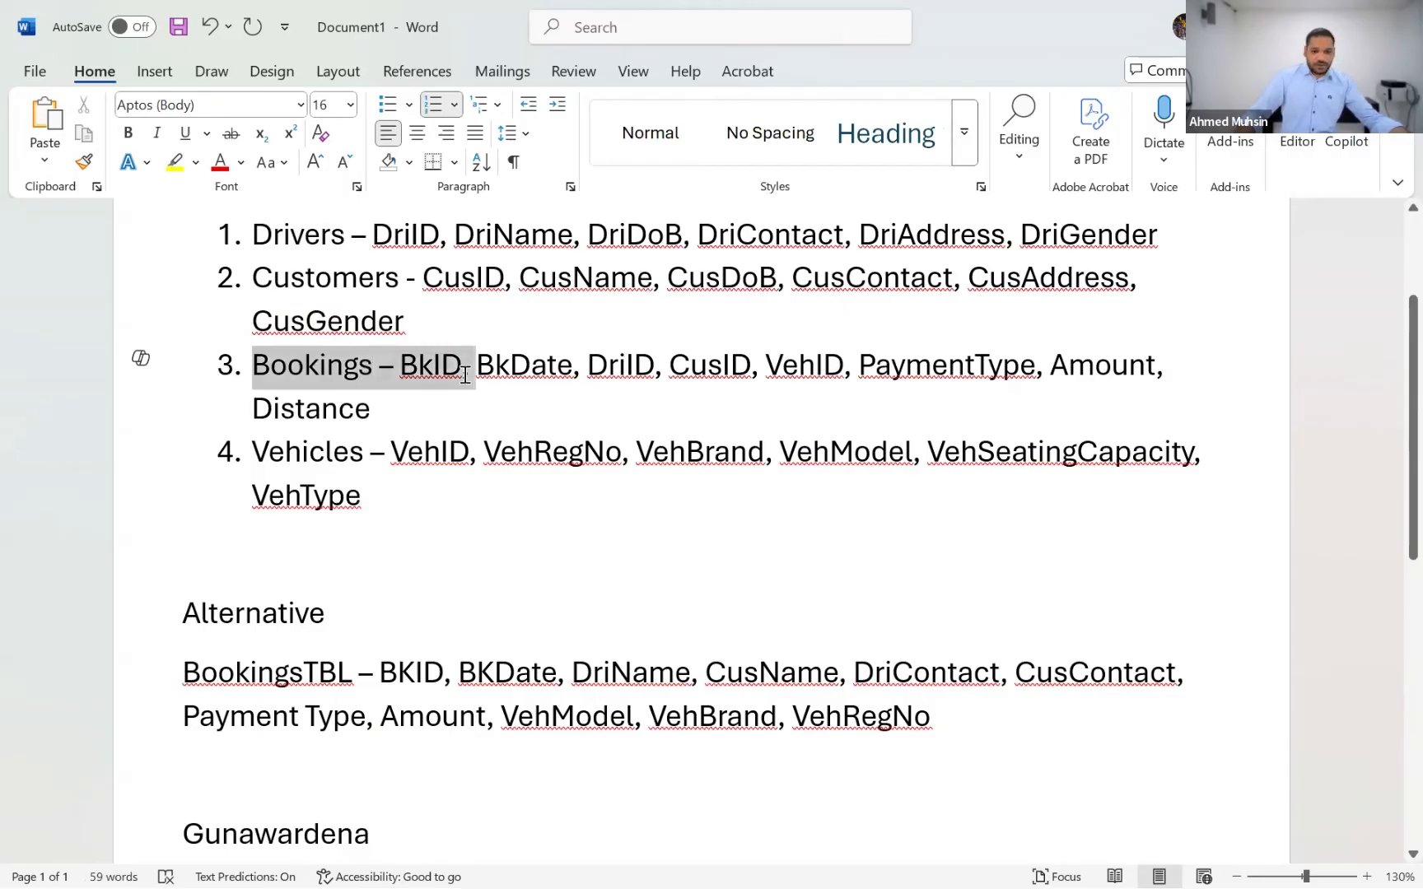
pyautogui.moveTo(387, 239); pyautogui.dragTo(496, 238)
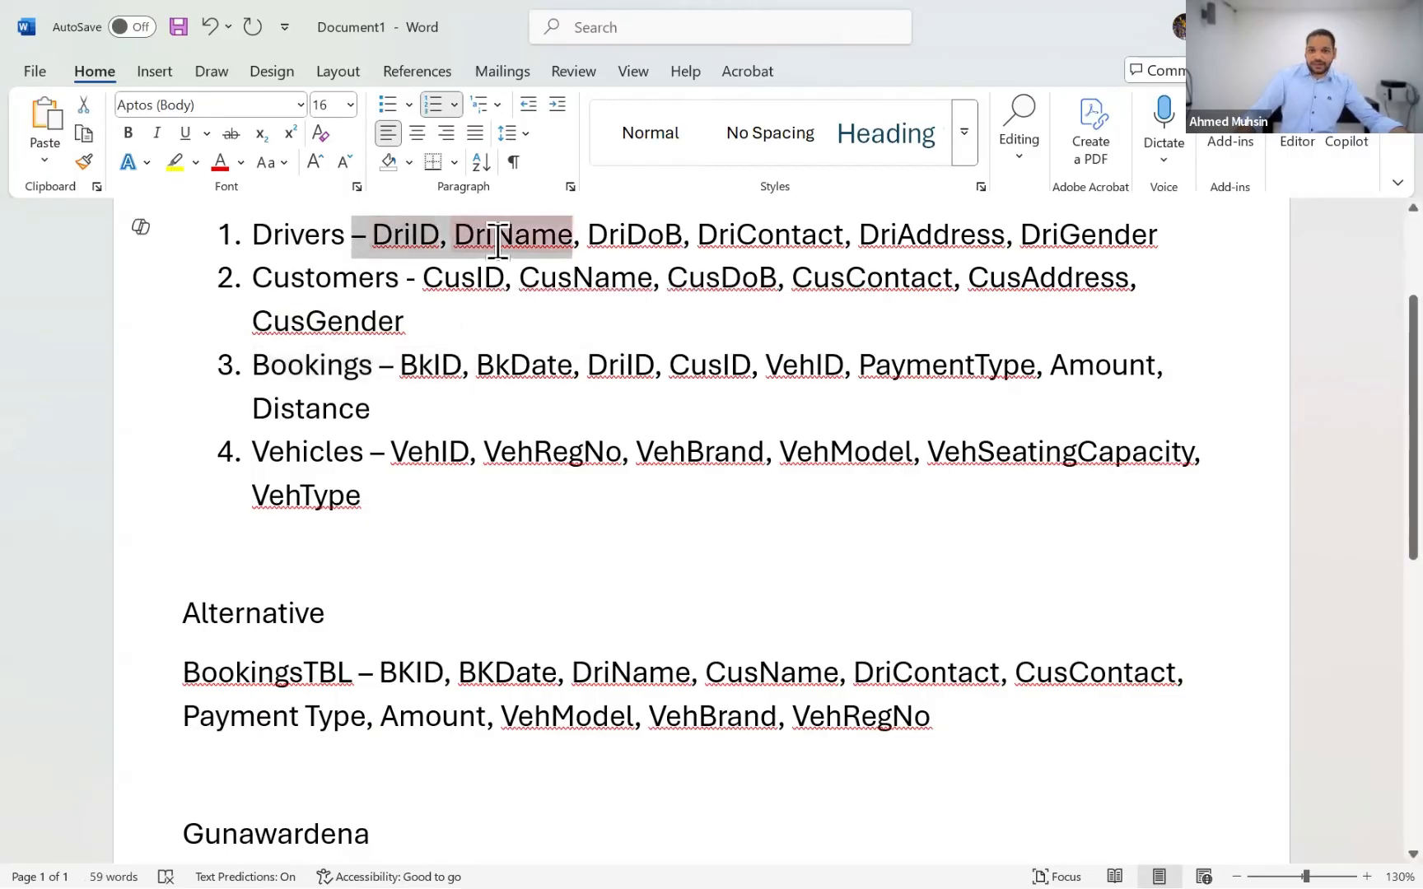
pyautogui.click(334, 241)
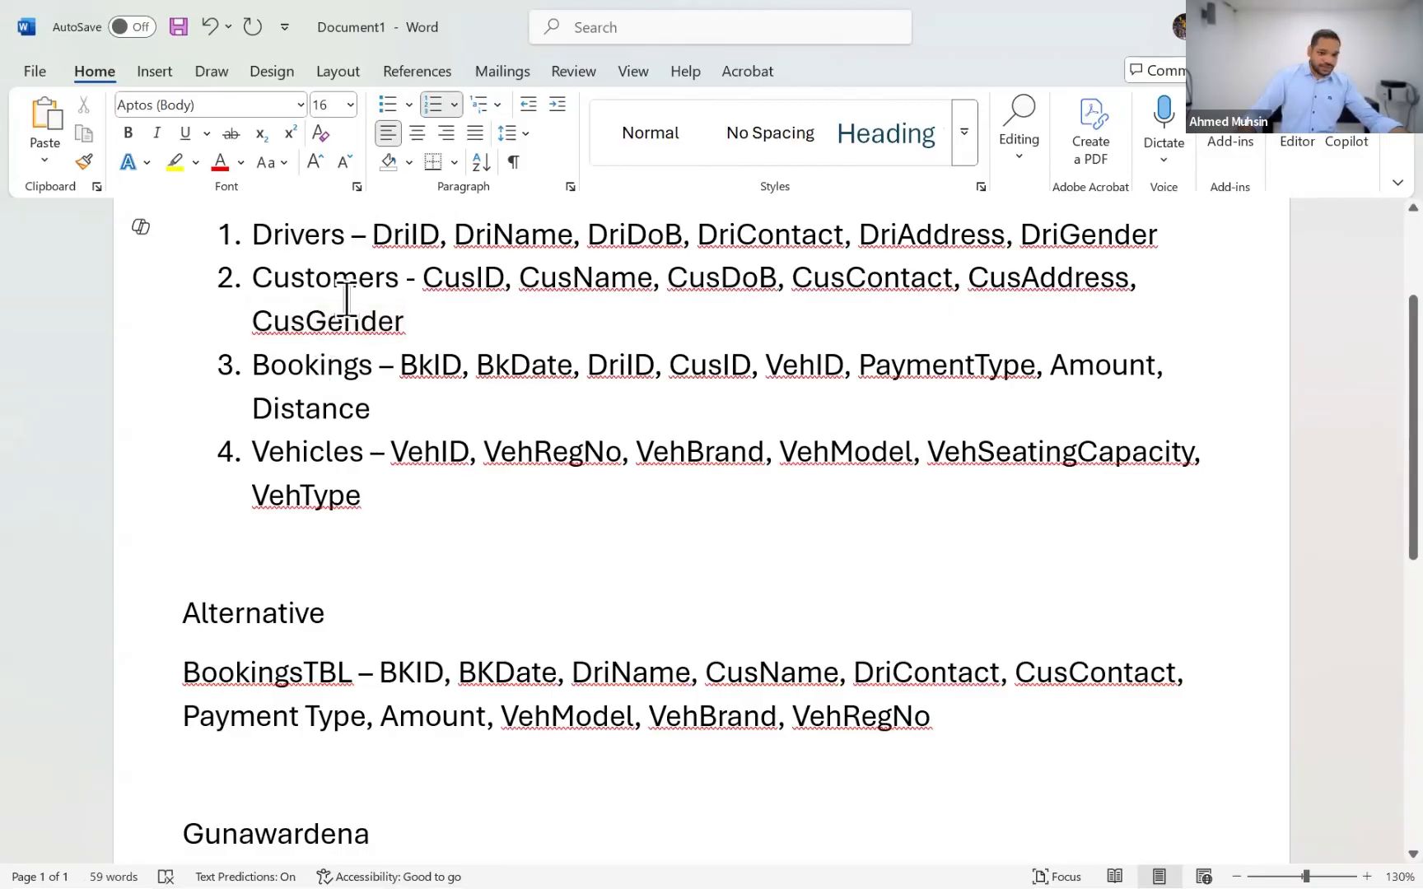
pyautogui.moveTo(699, 237); pyautogui.dragTo(851, 239)
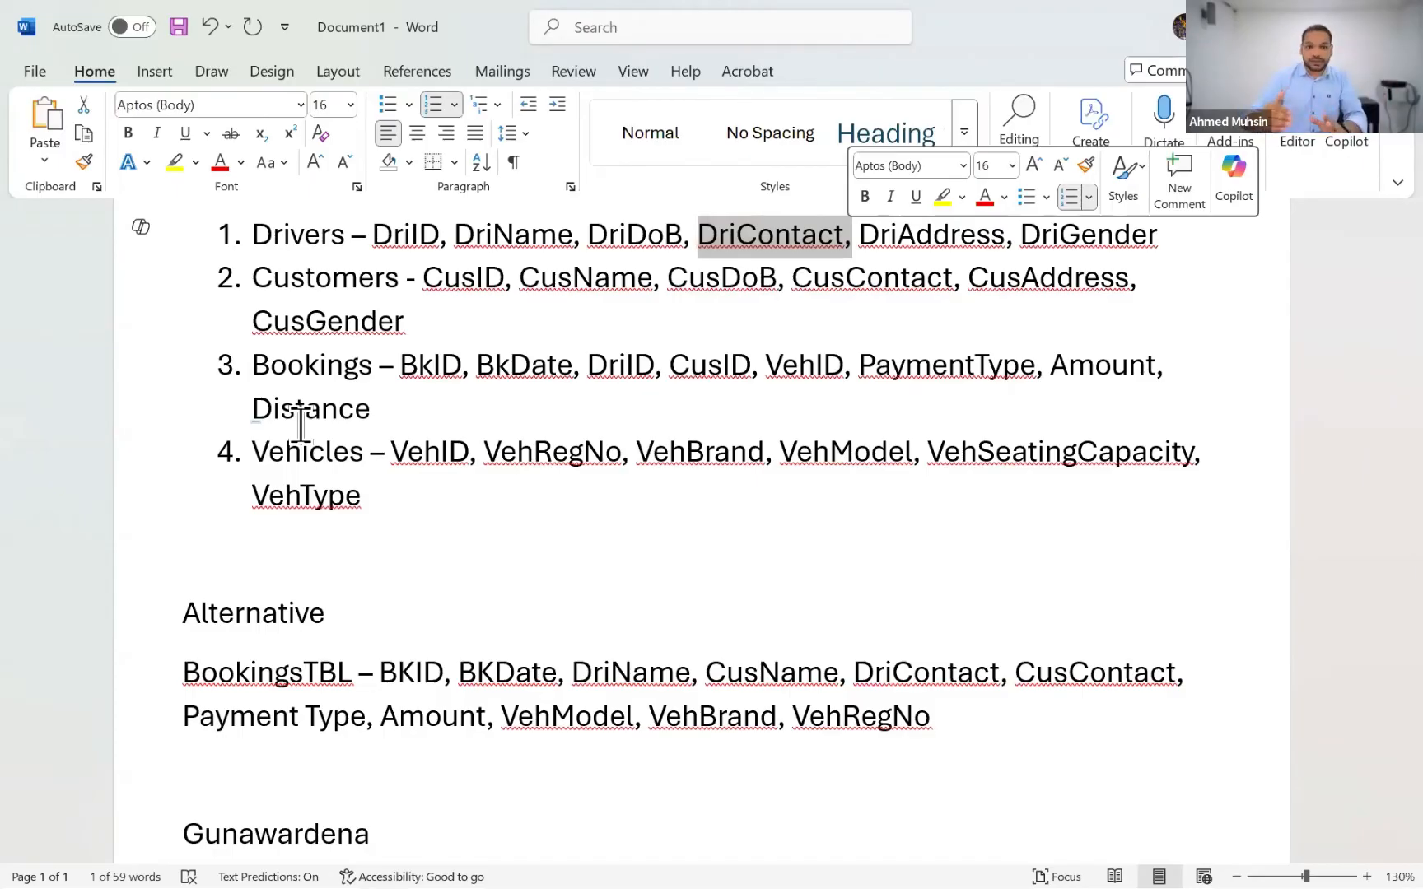
pyautogui.click(283, 237)
pyautogui.doubleClick(805, 245)
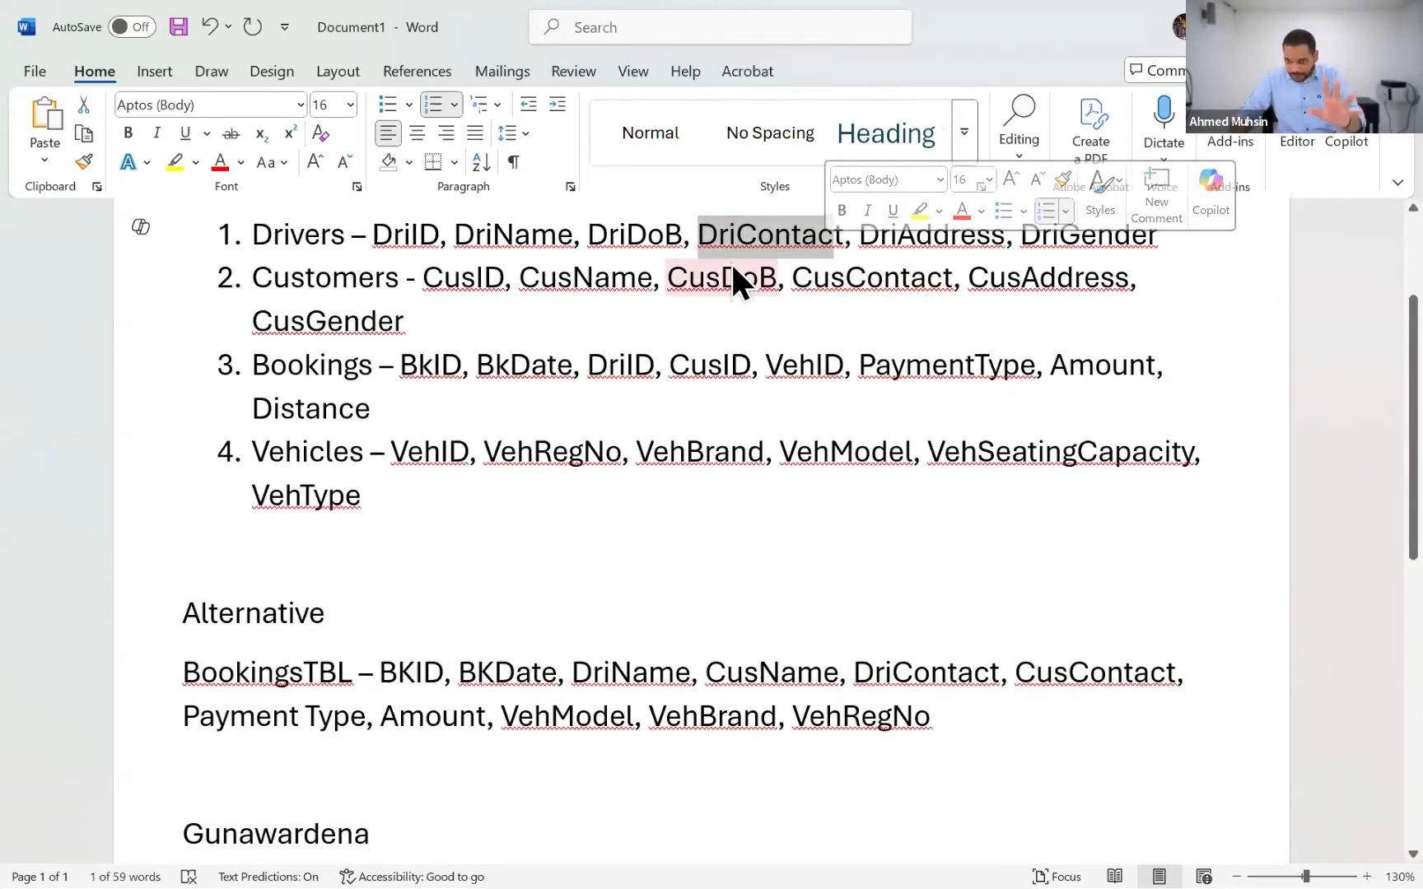
pyautogui.moveTo(254, 372); pyautogui.dragTo(377, 377)
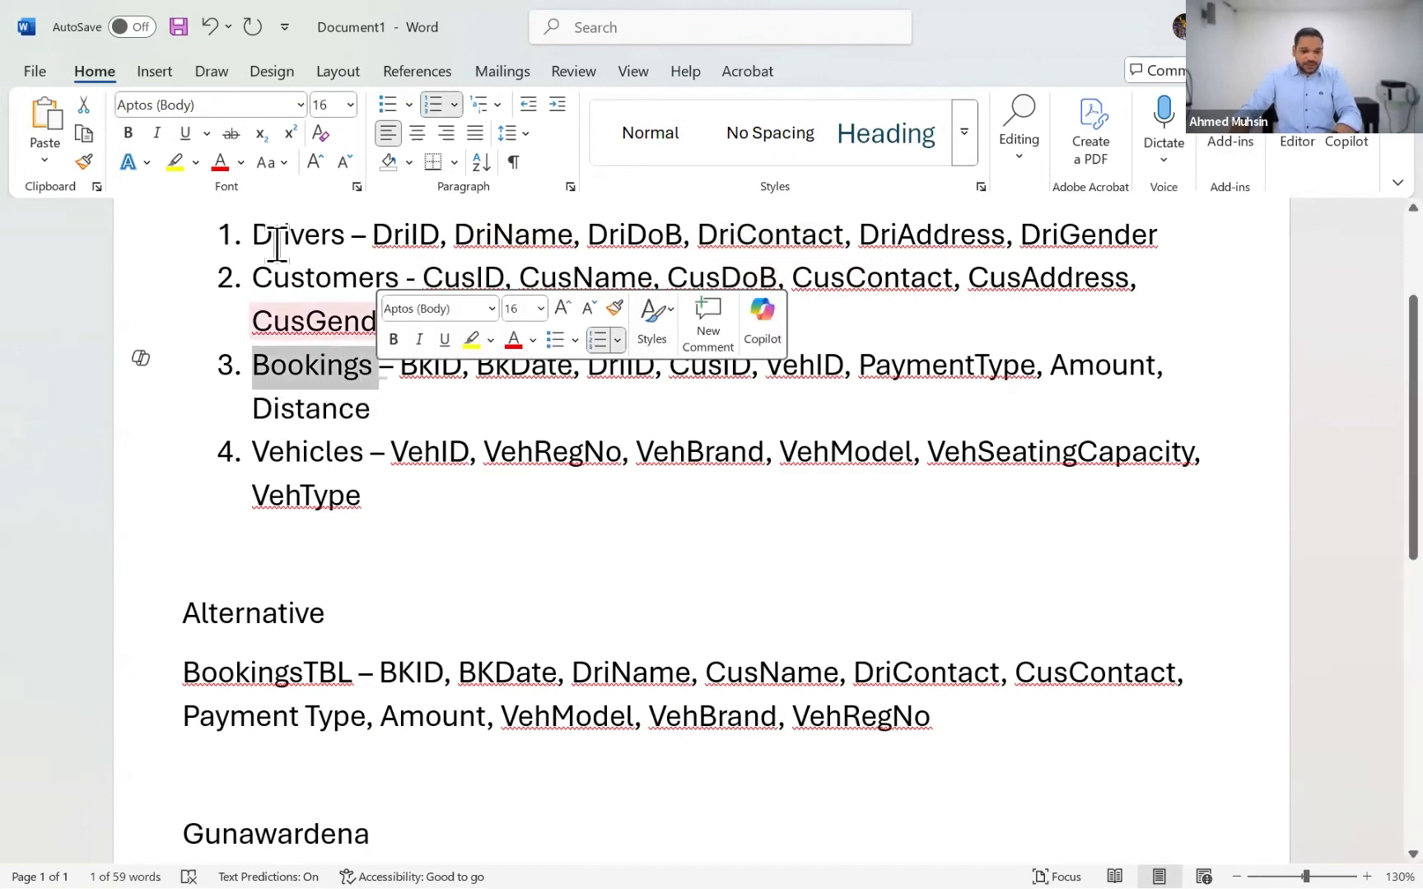
pyautogui.moveTo(257, 237); pyautogui.dragTo(363, 252)
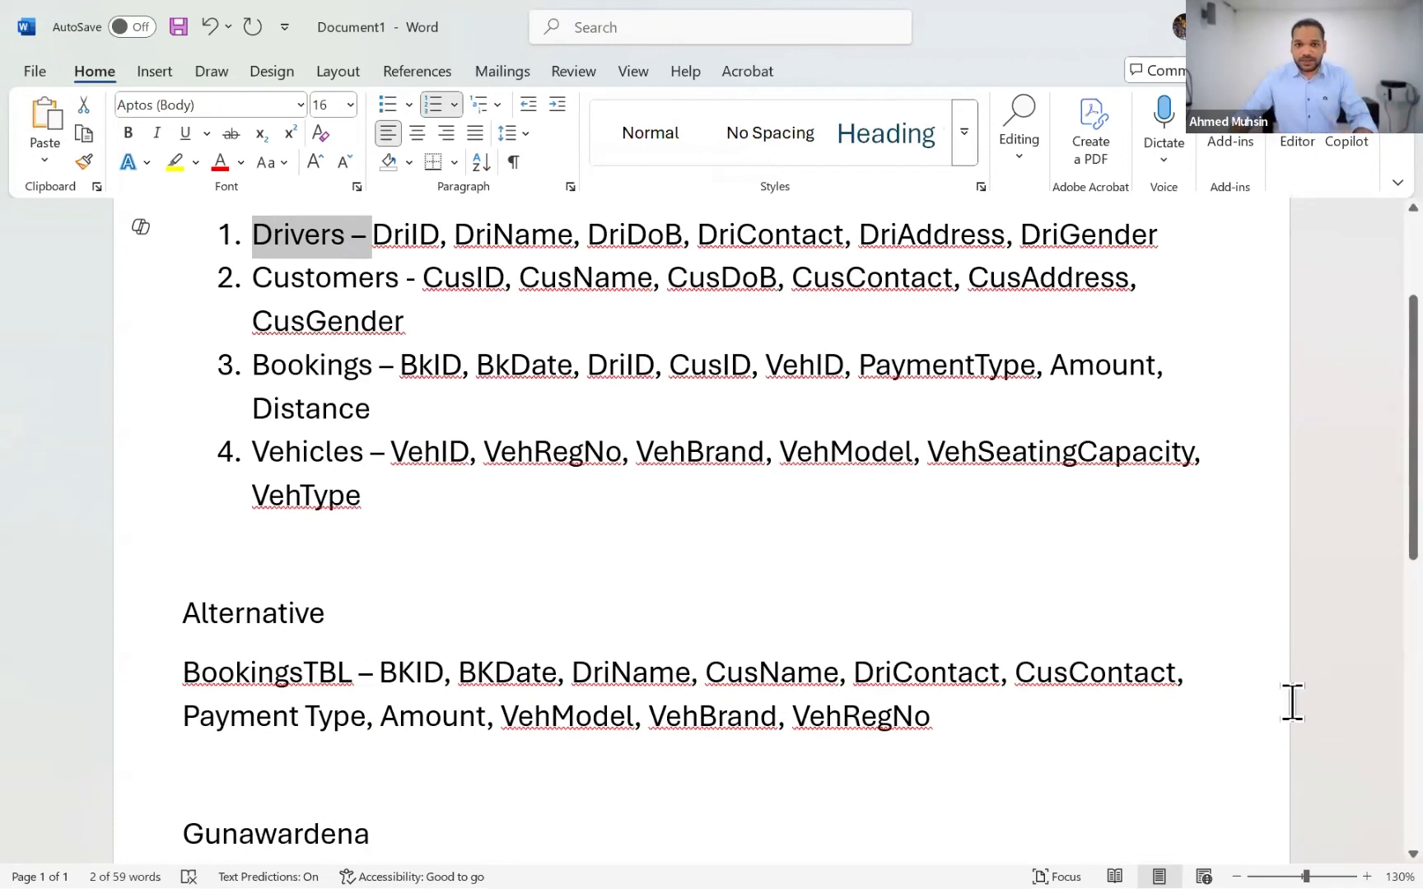
pyautogui.click(470, 611)
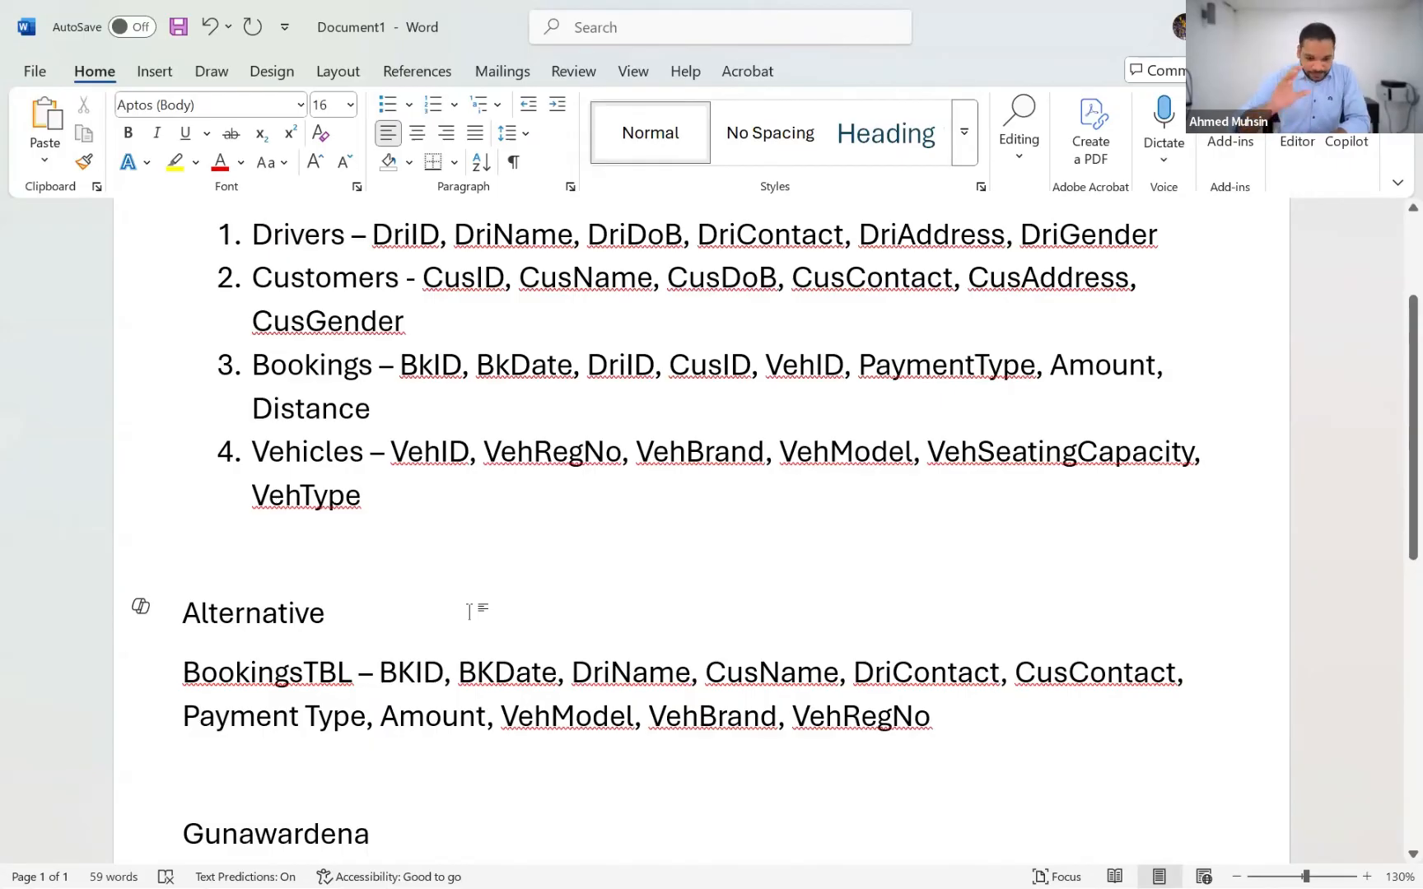
pyautogui.scroll(1, 461, 317)
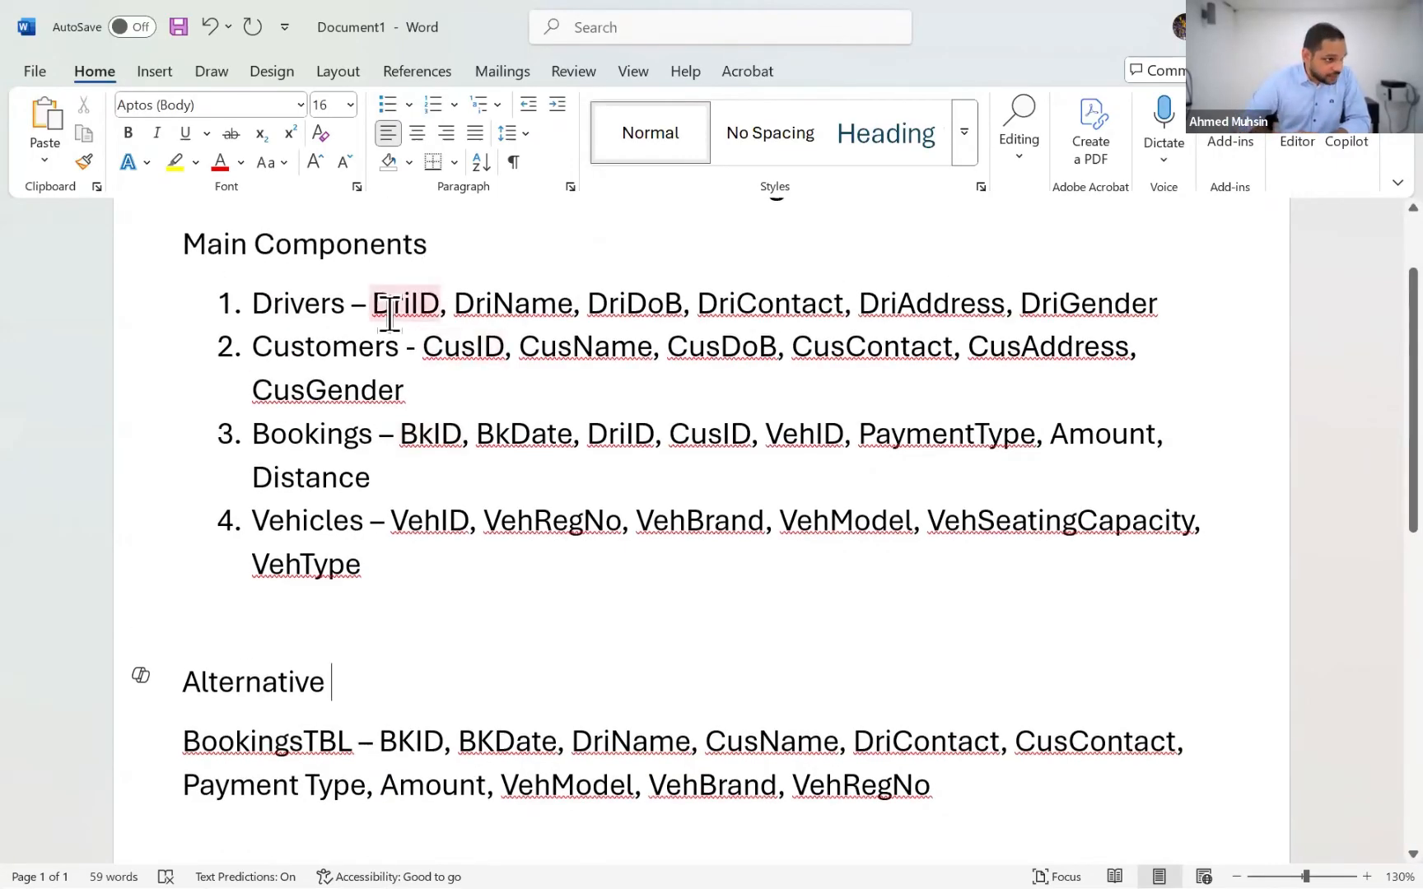
pyautogui.scroll(1, 720, 329)
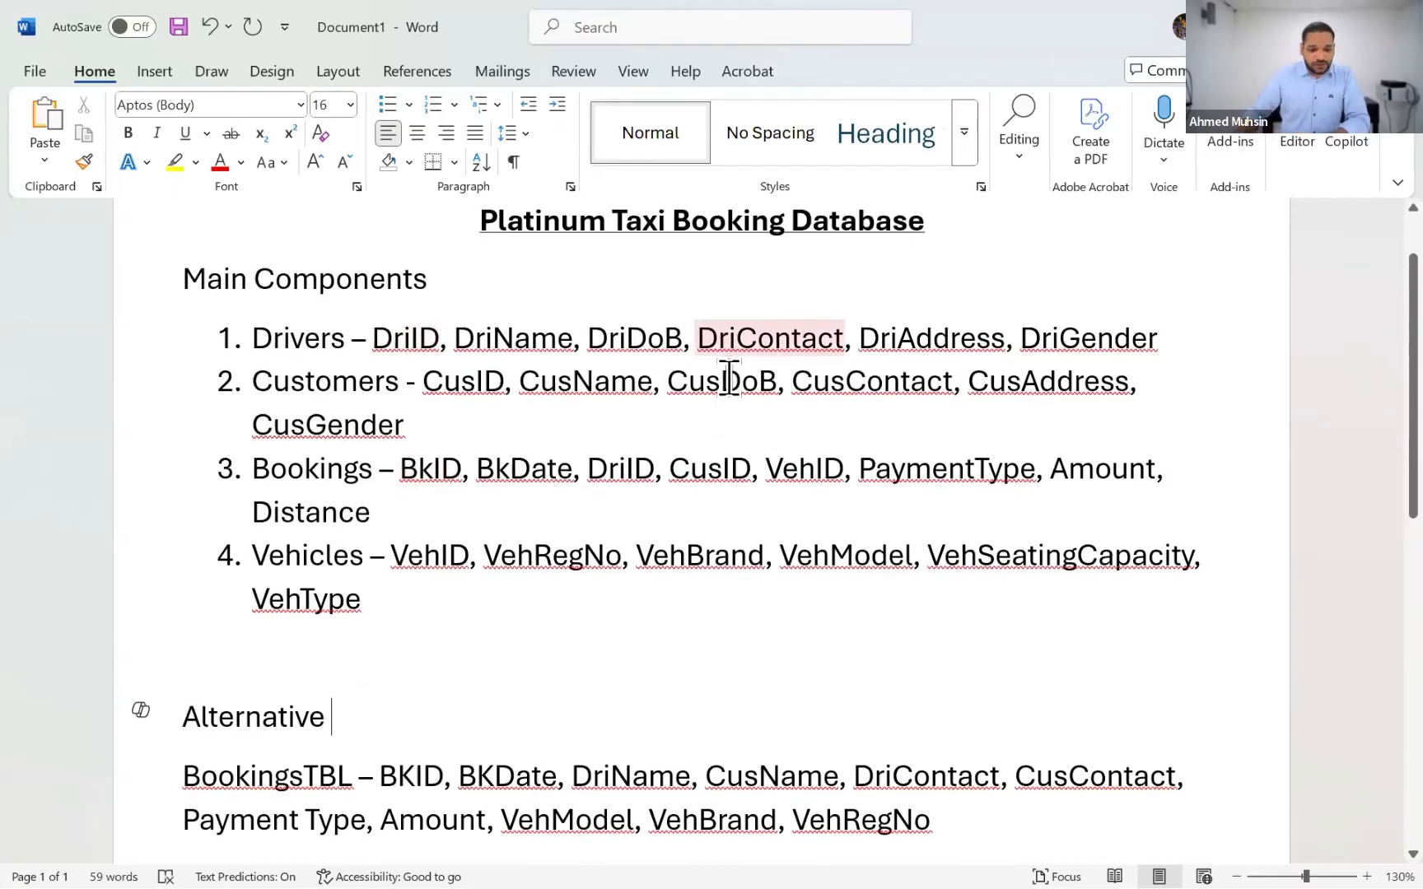
pyautogui.scroll(1, 728, 378)
pyautogui.scroll(-1, 724, 386)
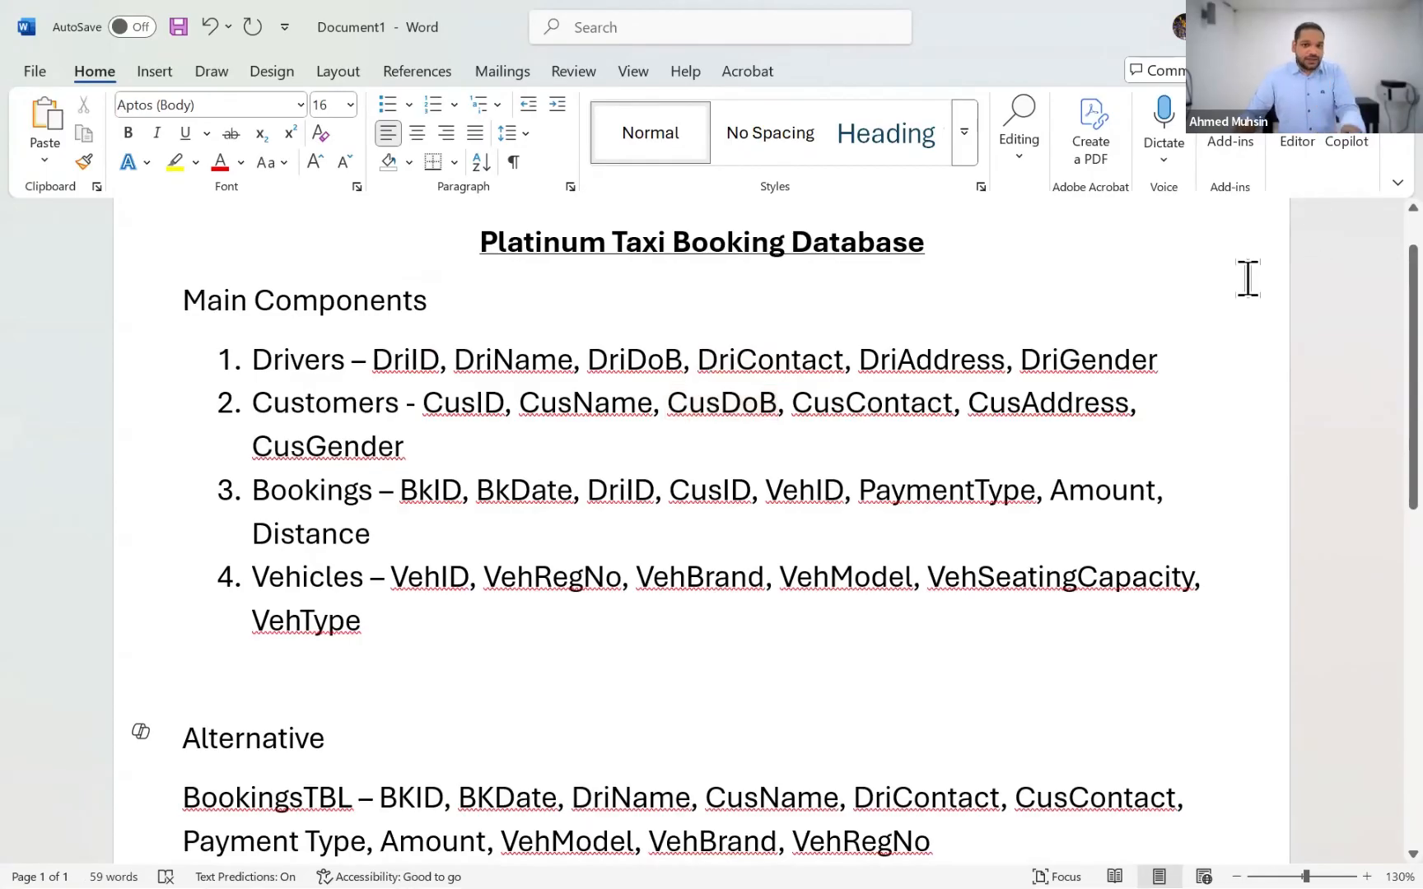
# Search for access among the installed apps and launch Access.
pyautogui.press('super')
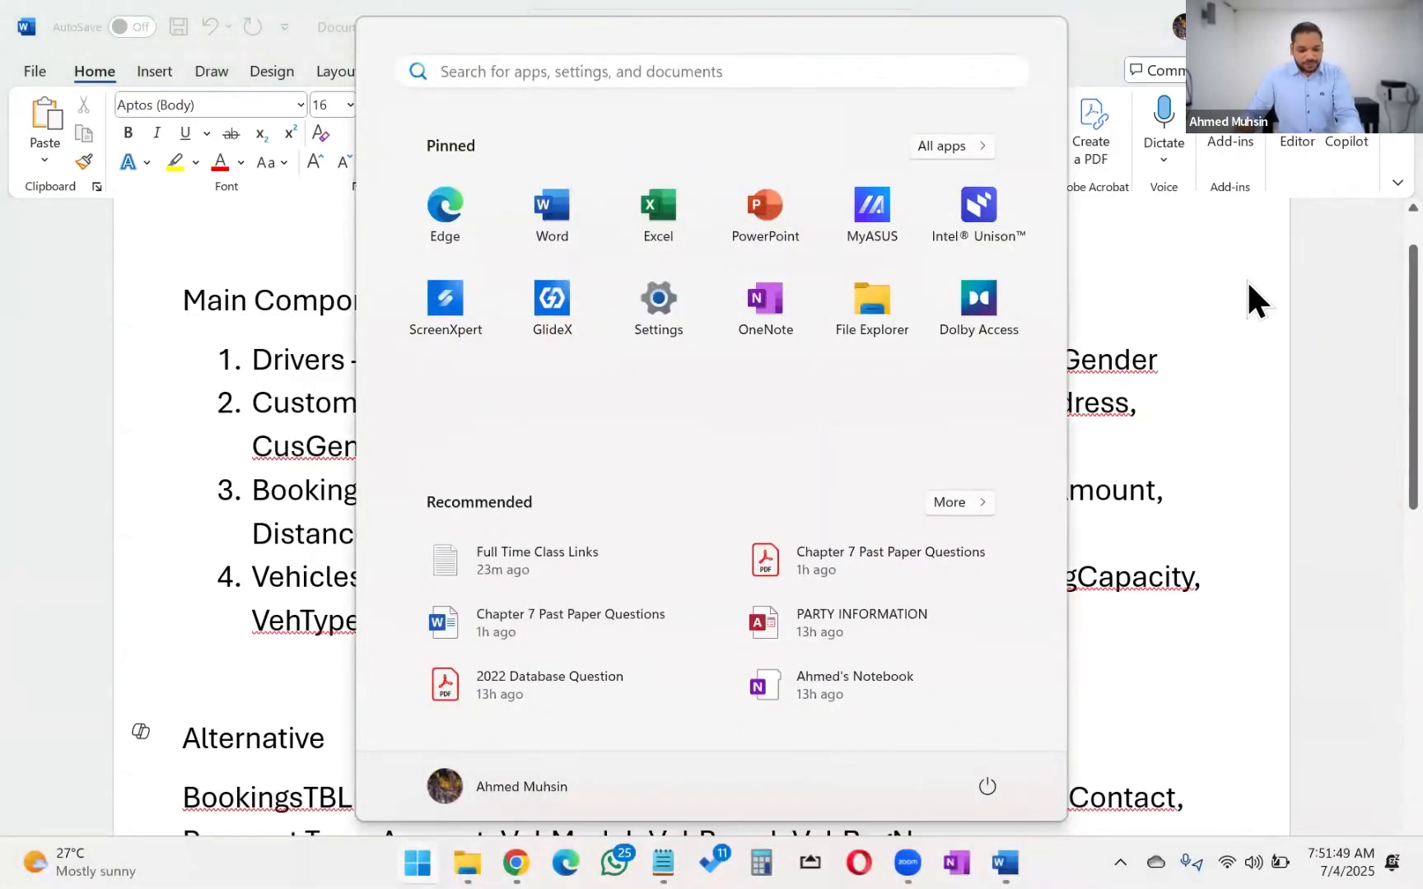
pyautogui.write('acce')
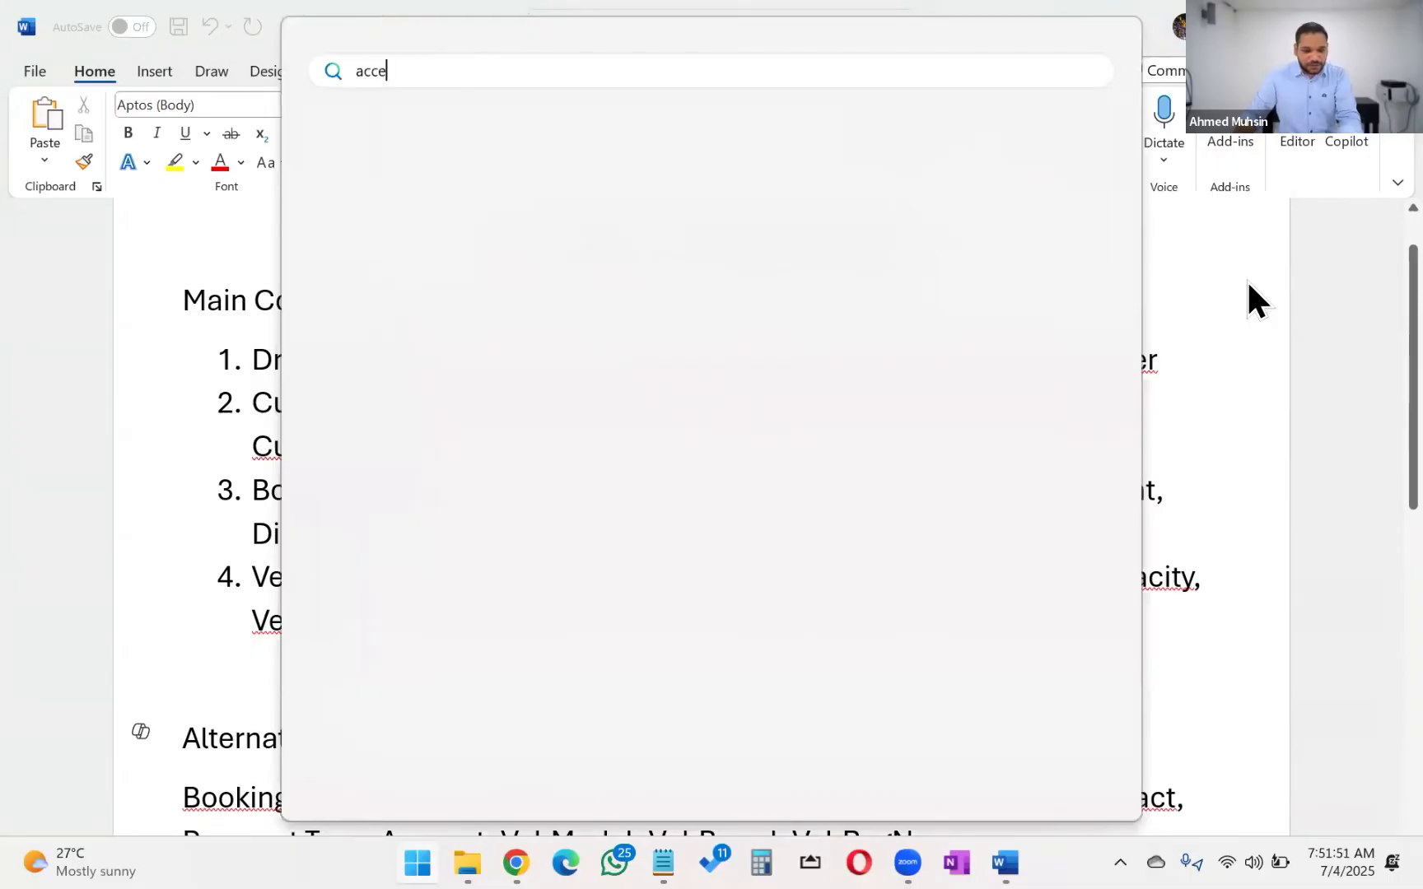
pyautogui.write('ss')
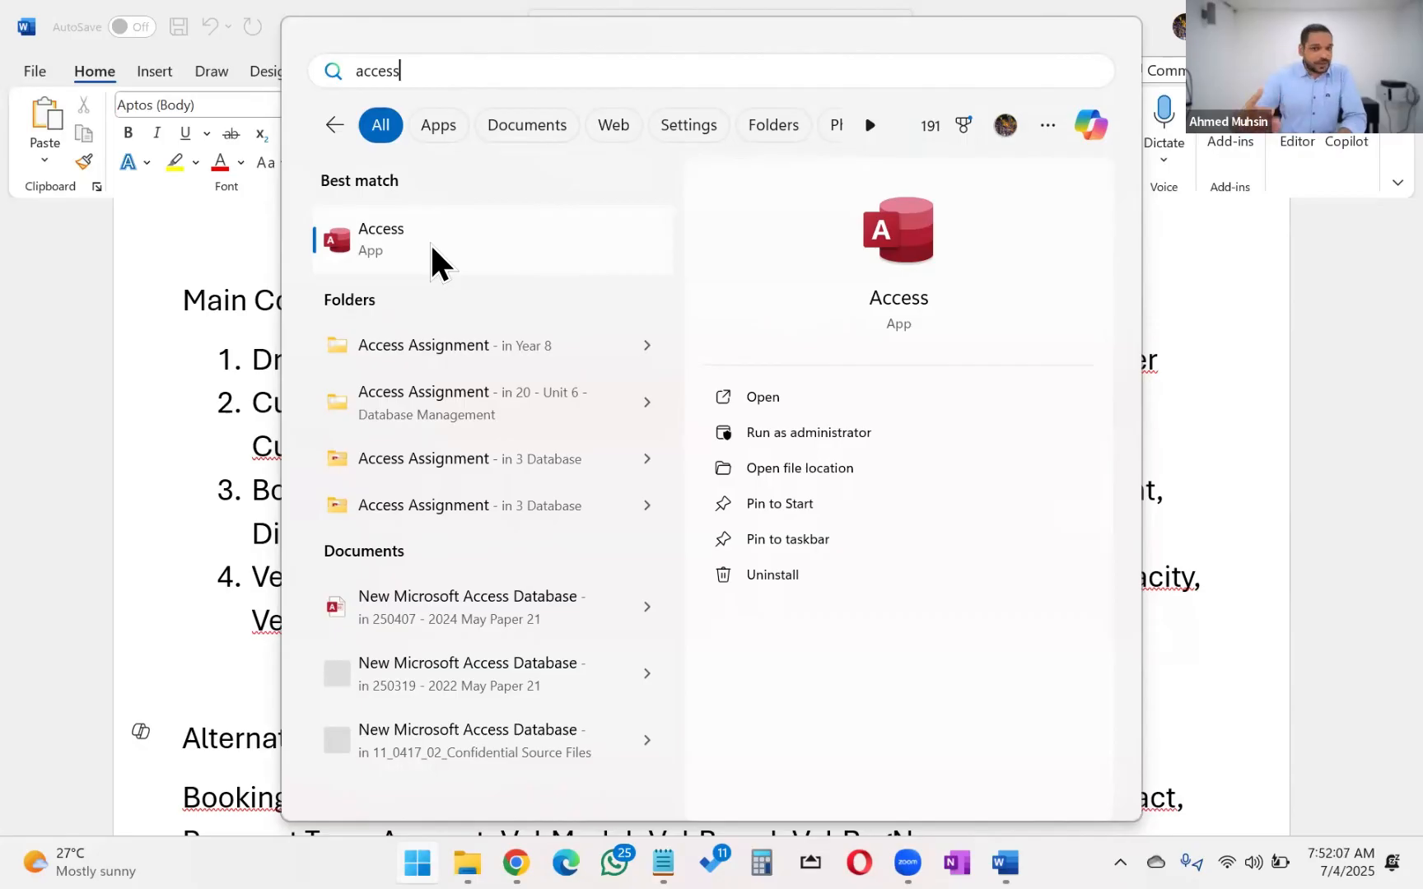
pyautogui.click(378, 245)
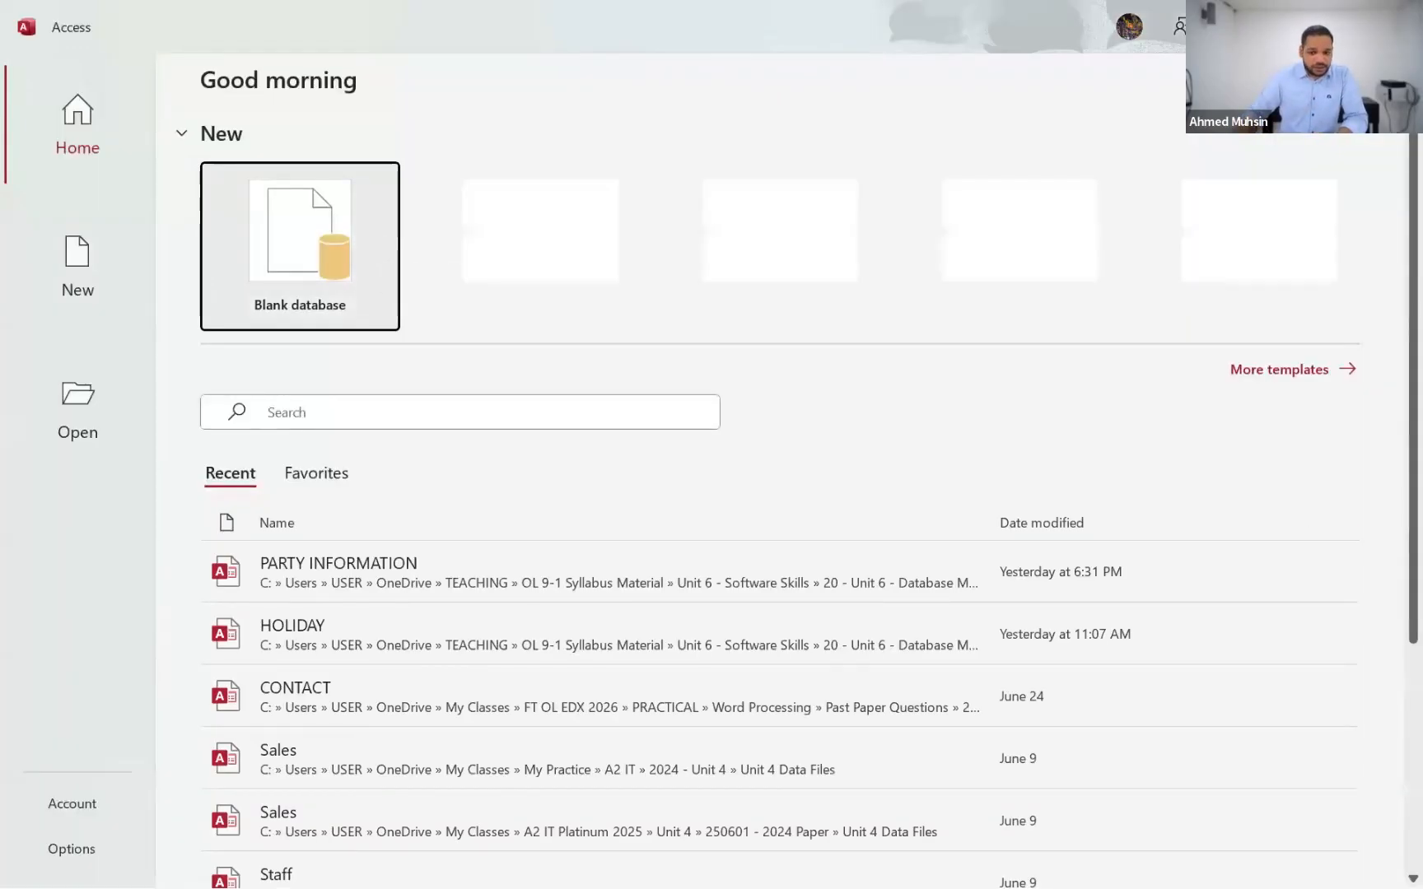
pyautogui.hotkey('alt', 'Tab')
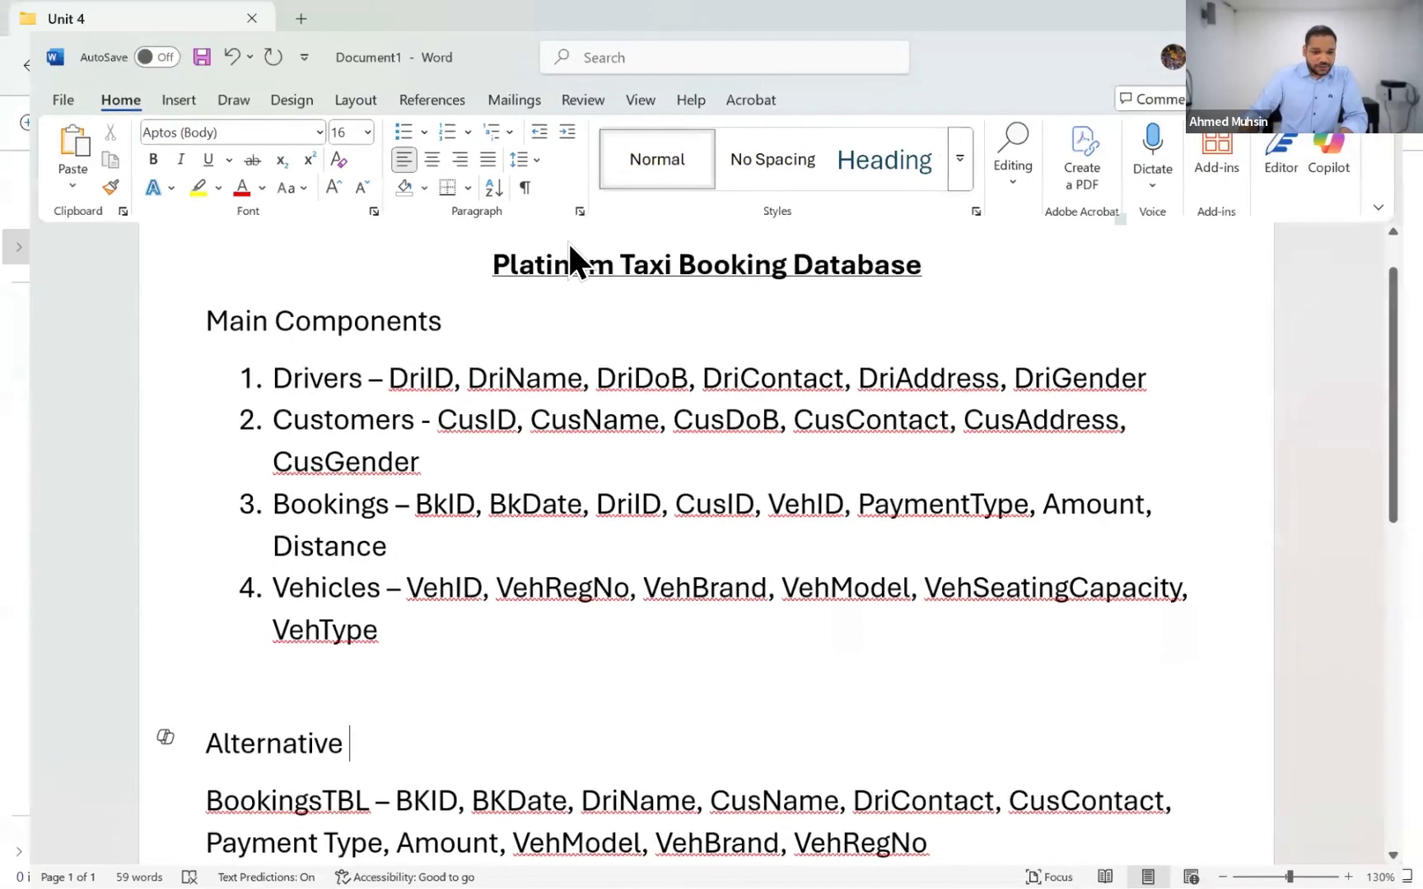
pyautogui.hotkey('alt', 'Tab')
pyautogui.click(137, 76)
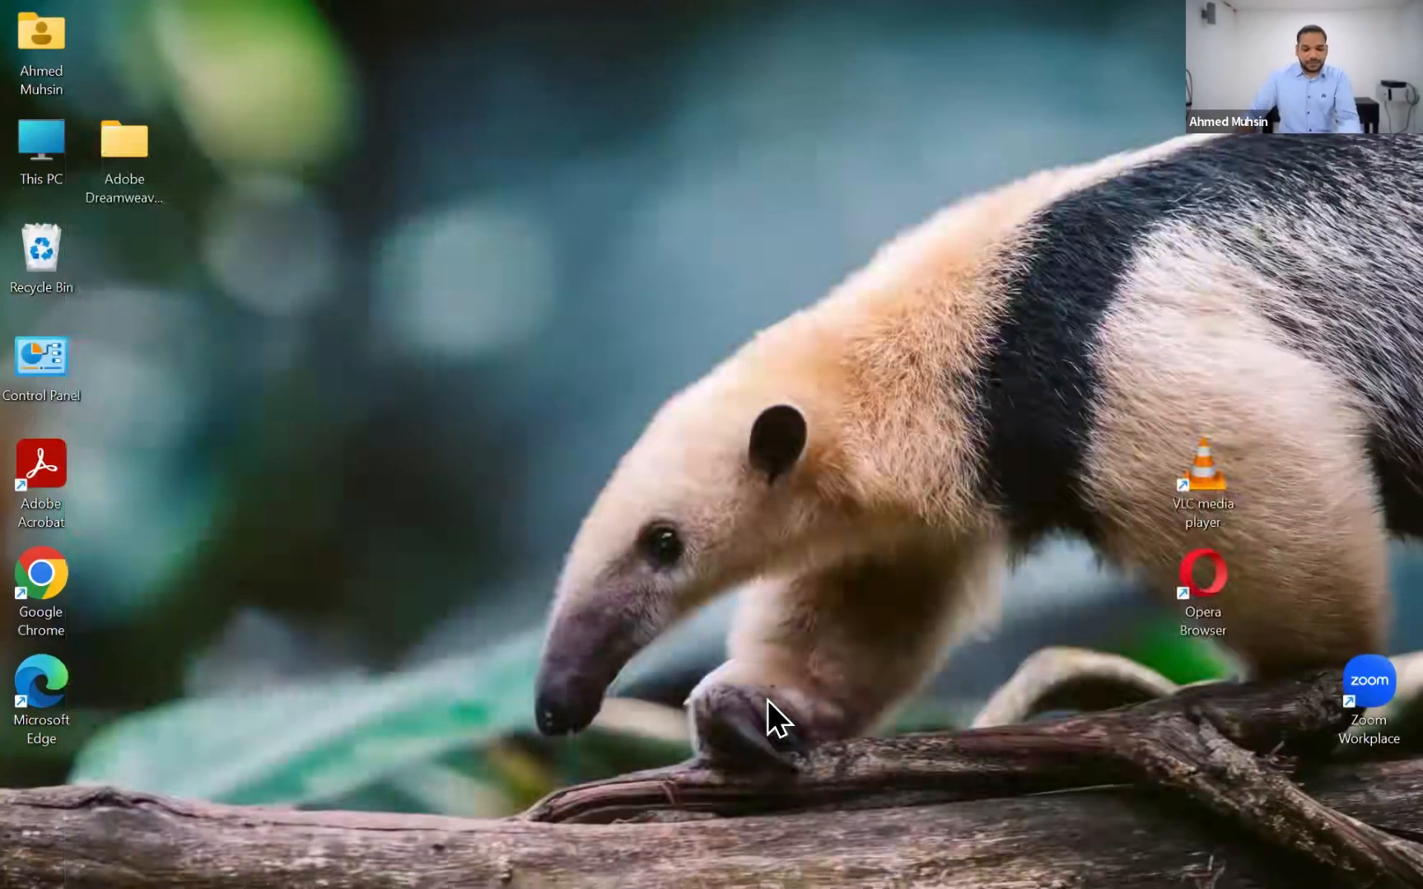
pyautogui.hotkey('alt', 'Tab')
pyautogui.press('Tab')
pyautogui.press('Tab')
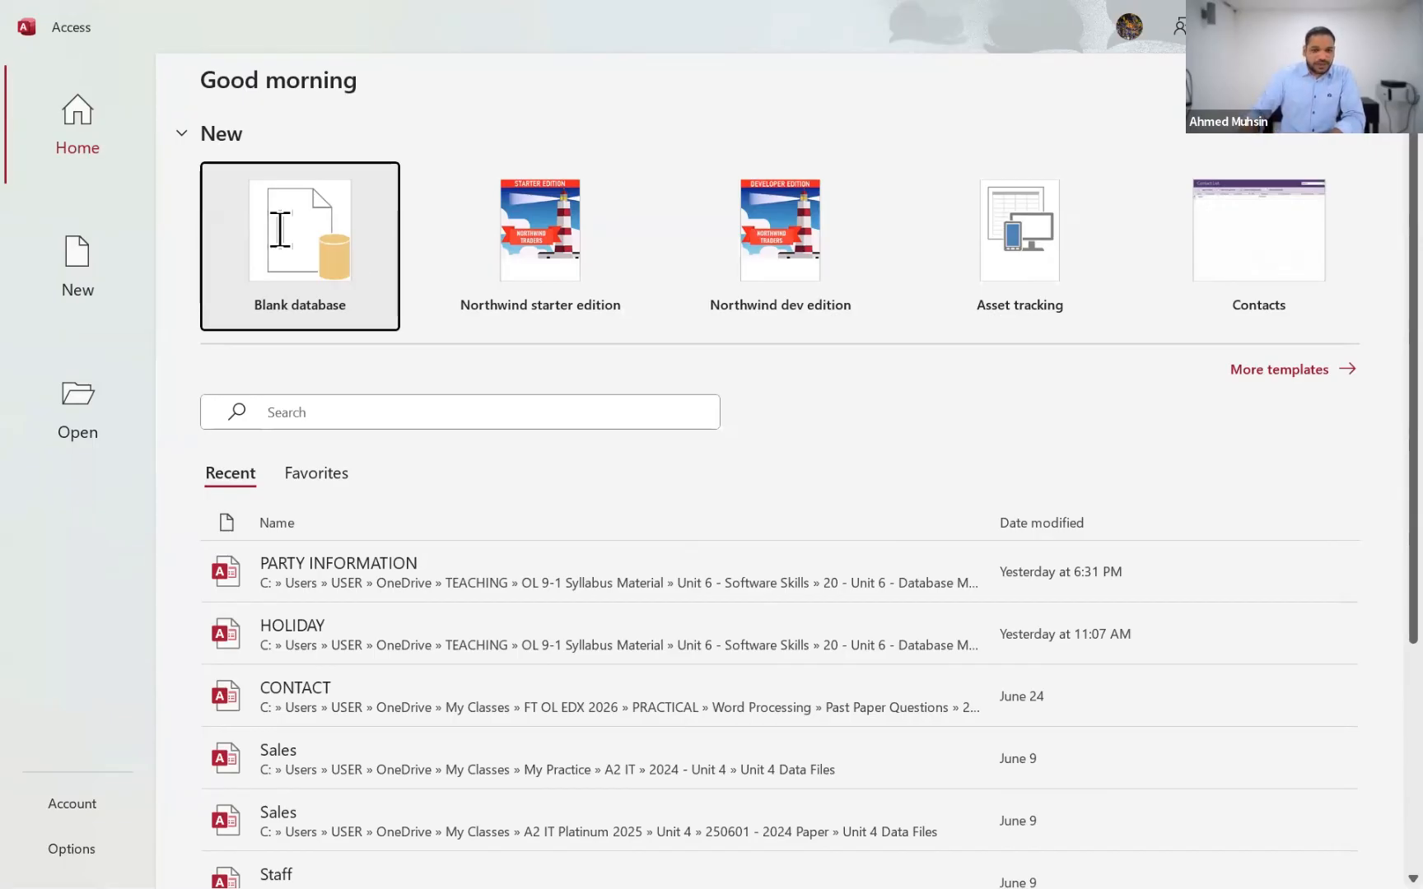
# Start a blank database and set its file name to Lesson 1 - Taxi Booking Database.
pyautogui.click(280, 230)
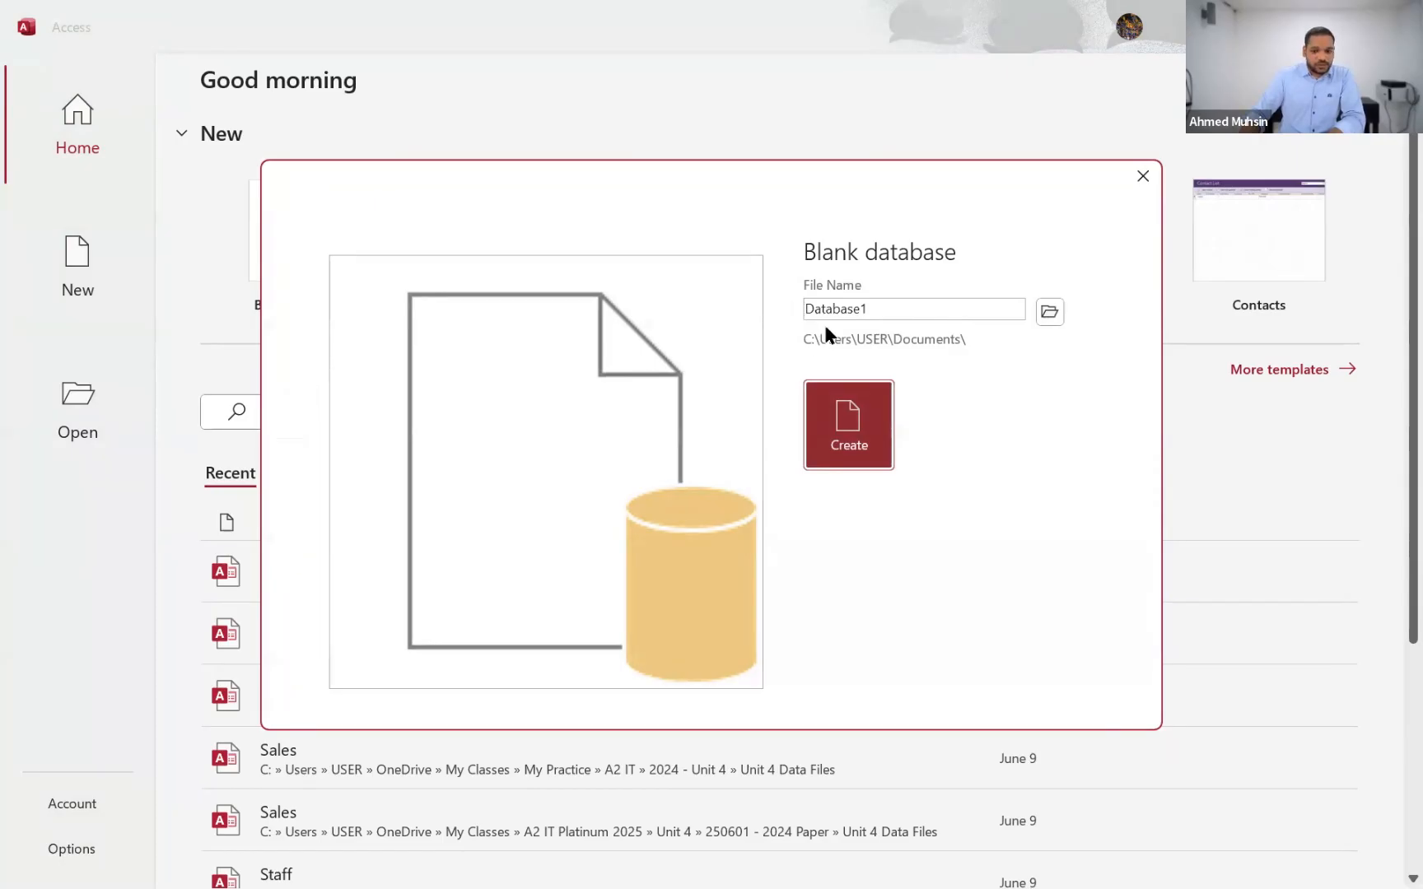
pyautogui.click(864, 318)
pyautogui.moveTo(811, 309); pyautogui.dragTo(890, 313)
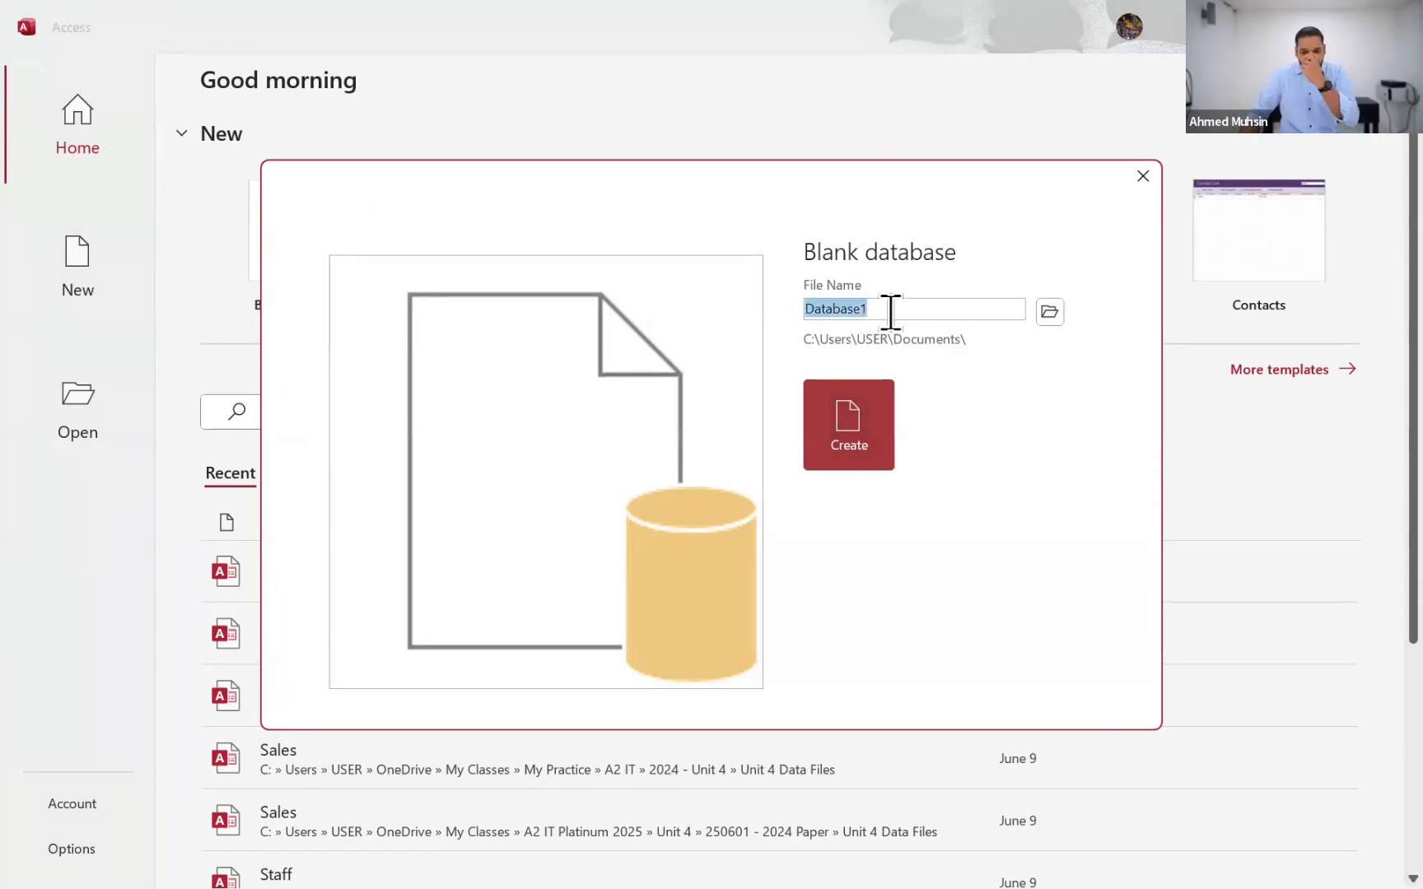
pyautogui.write('L')
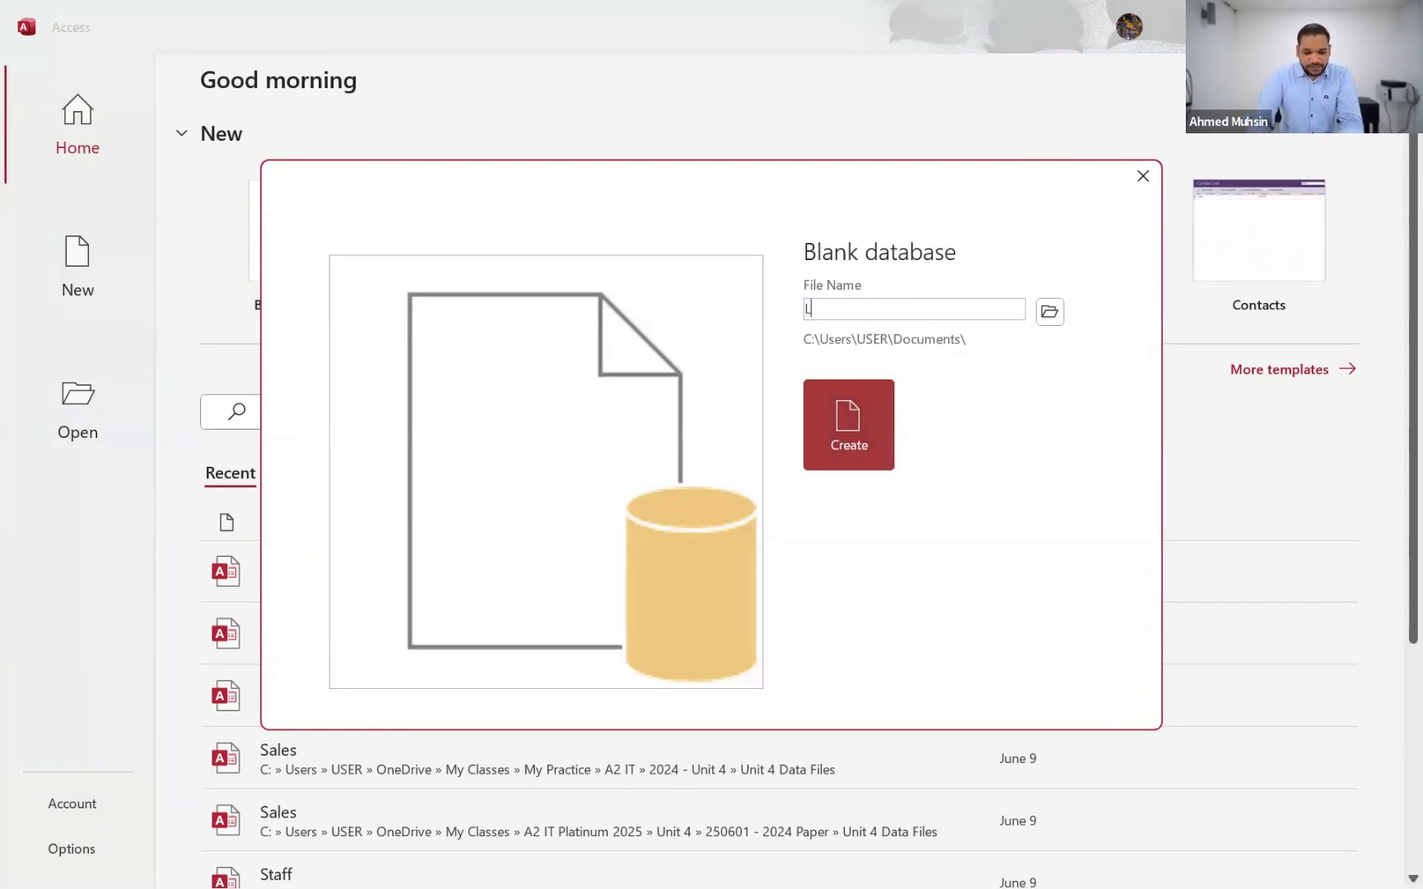
pyautogui.write('esson 1')
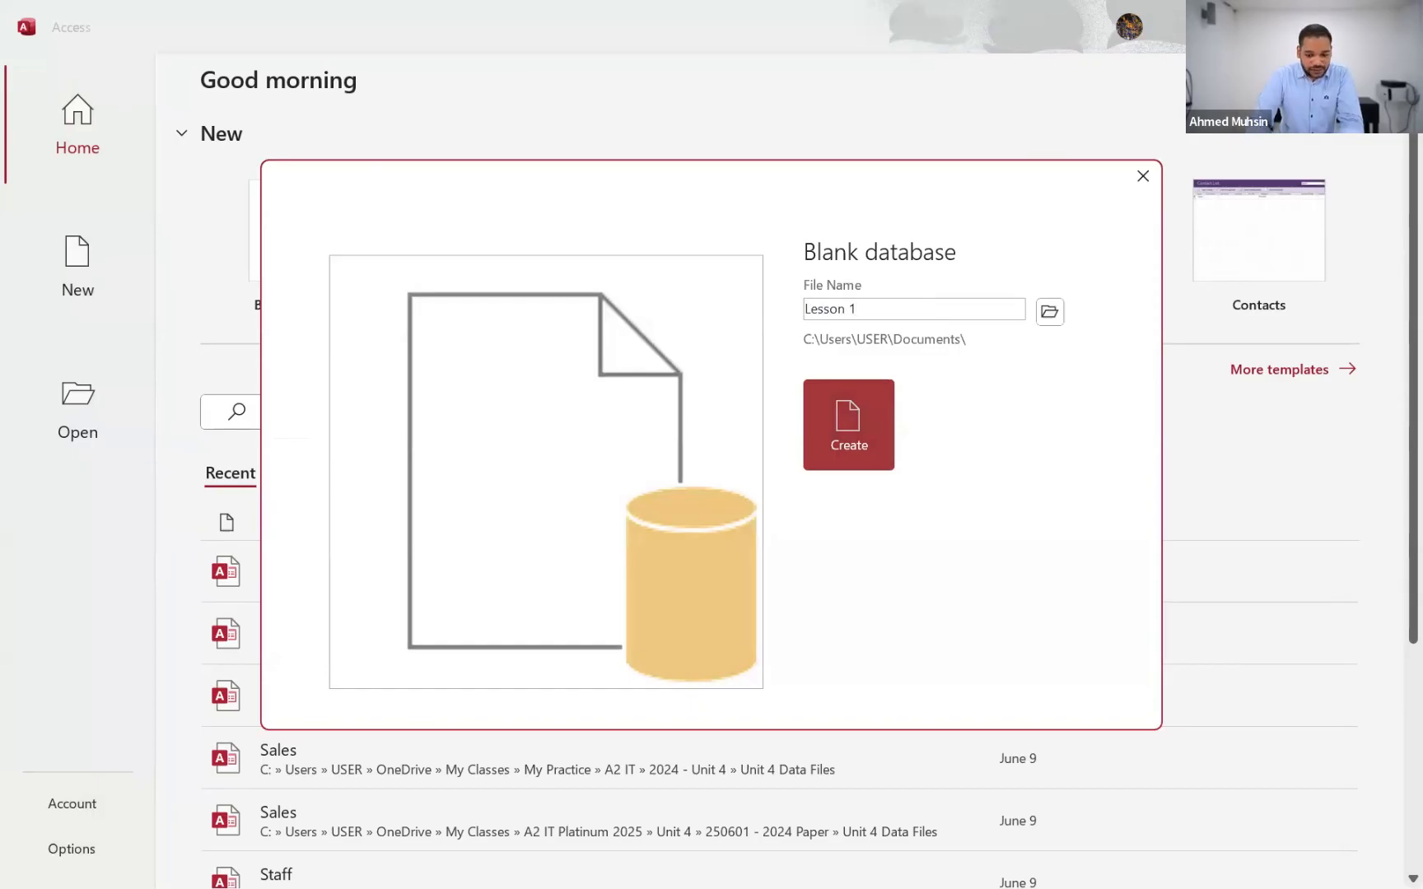
pyautogui.write(' - Taxi Bo')
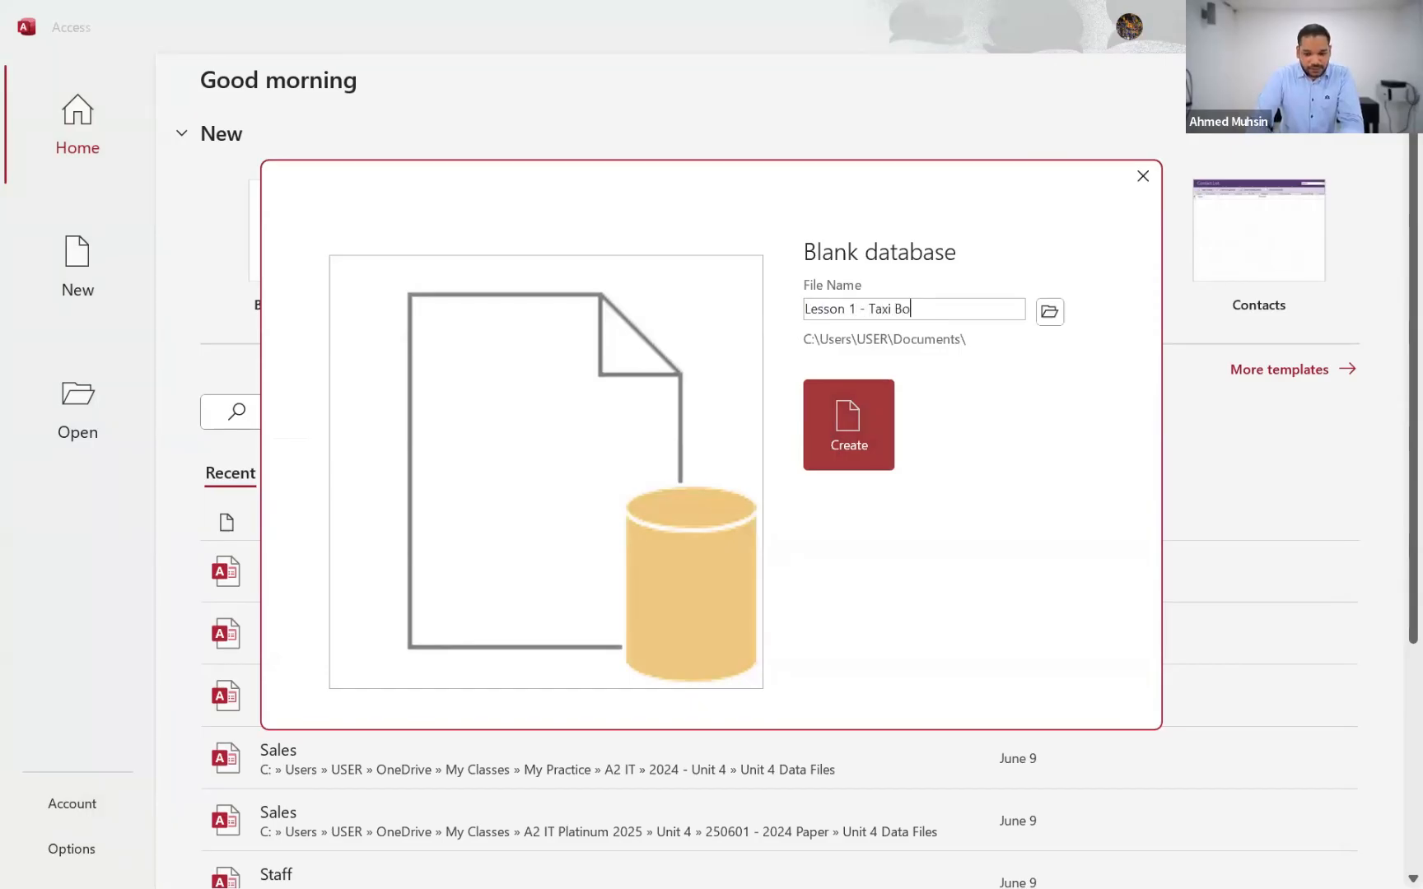
pyautogui.write('oking Databas')
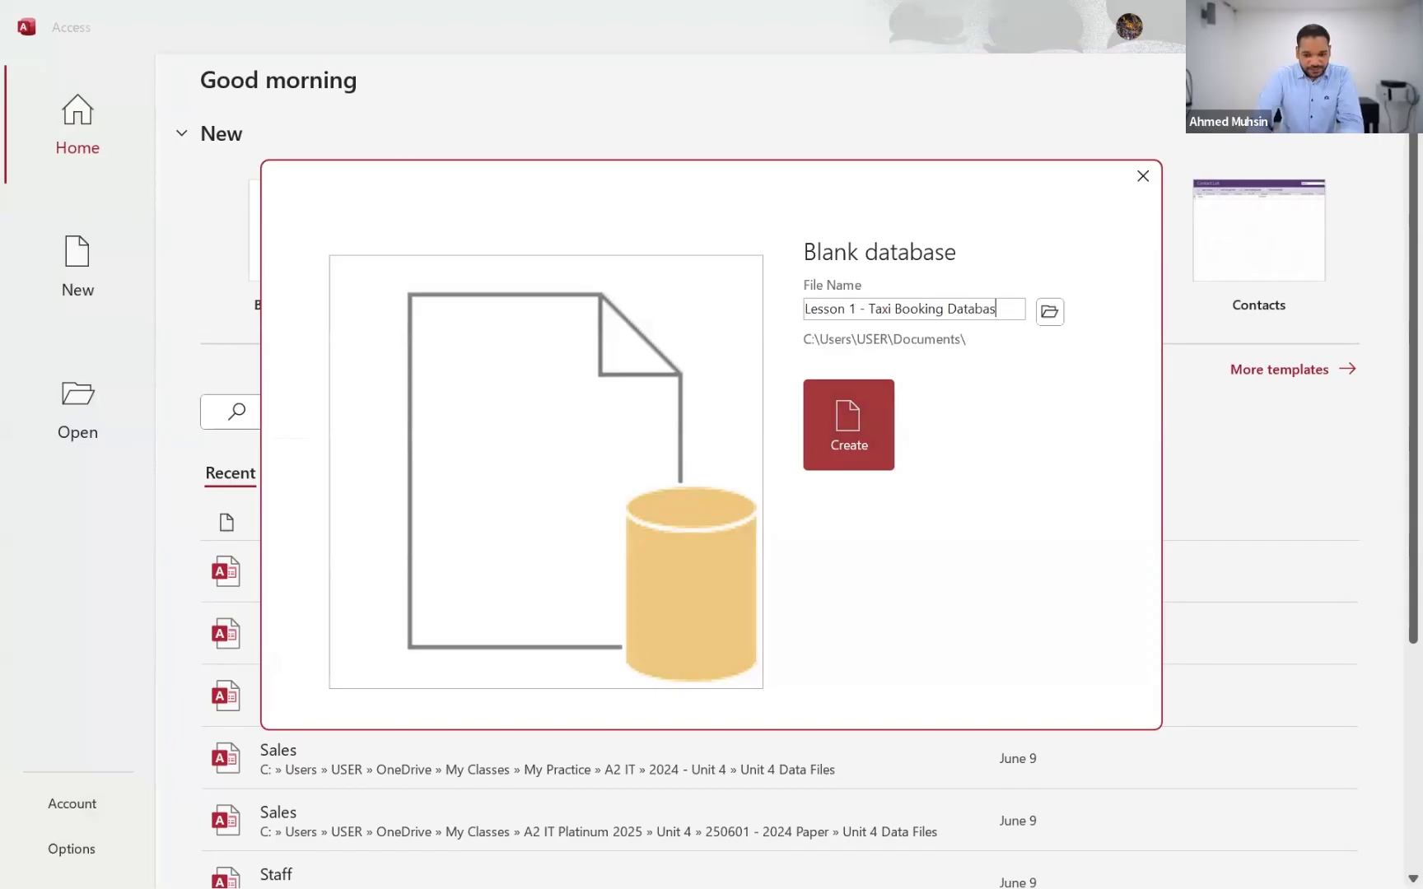
pyautogui.write('e')
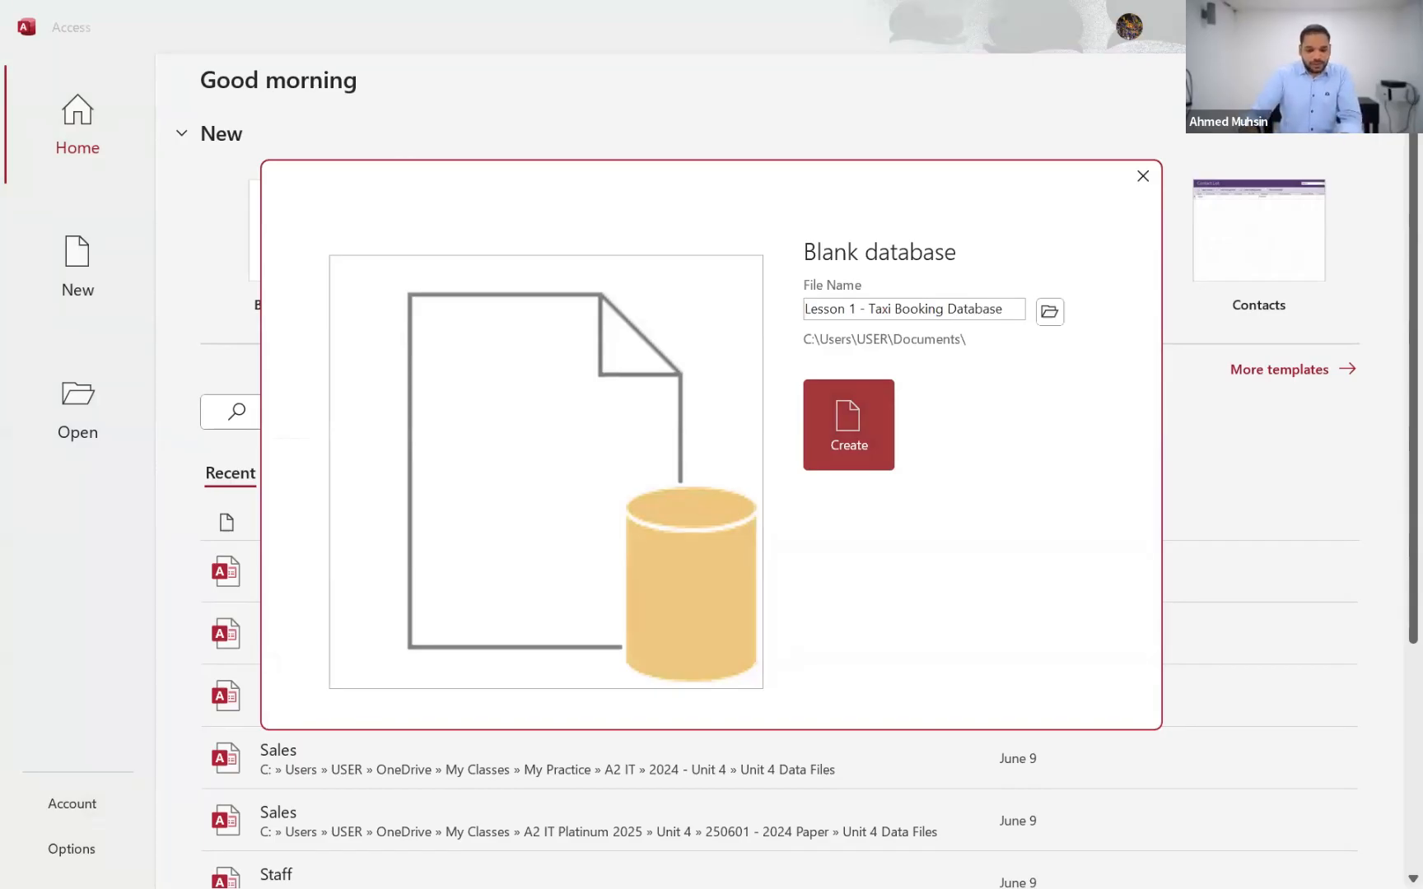
# Set the save location to the Unit 4 folder in My Classes\FT A2 2026 and create the database.
pyautogui.press('super+plus')
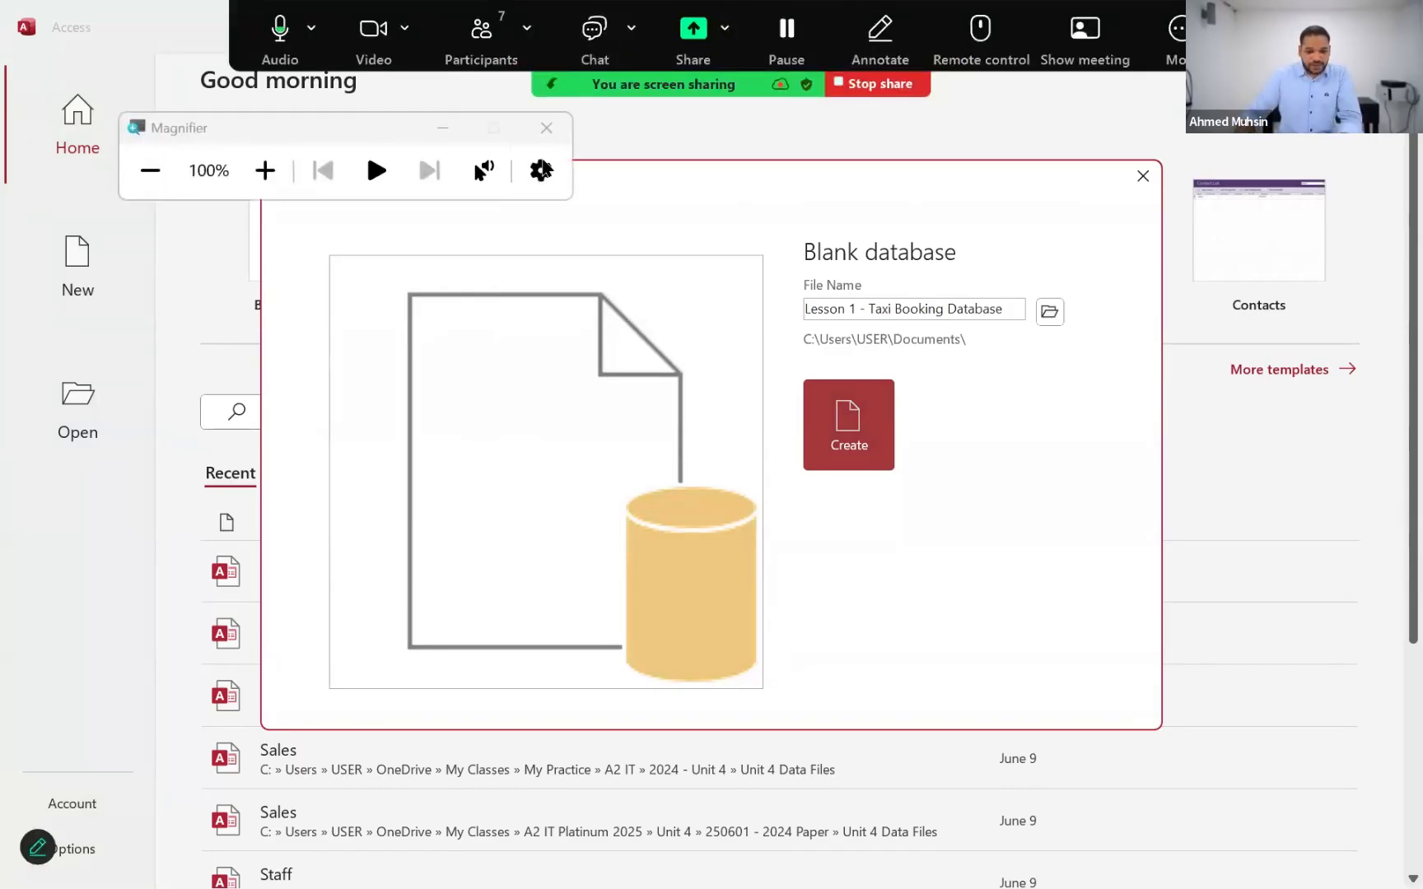
pyautogui.click(265, 171)
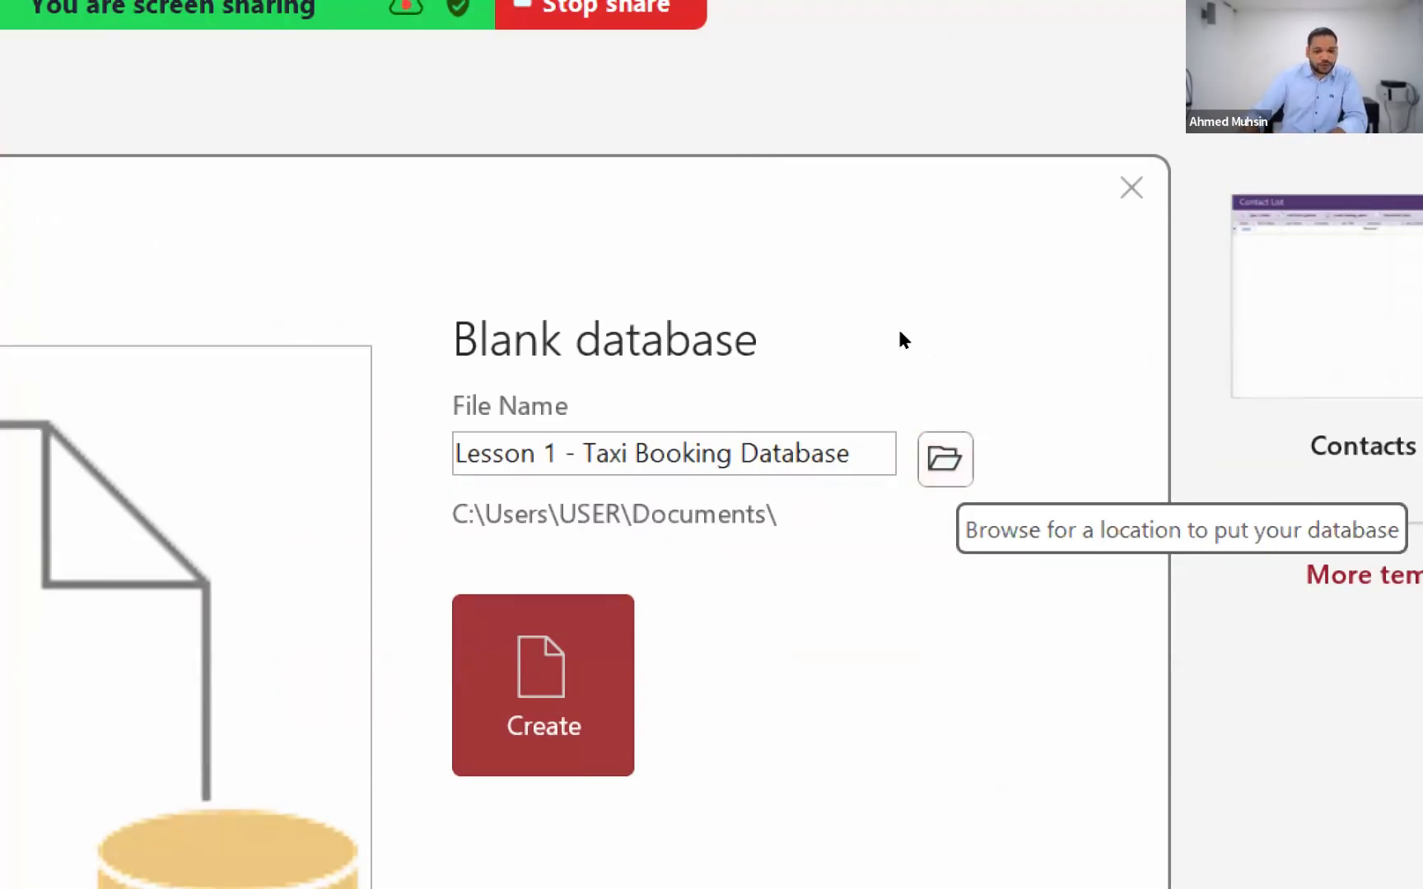
pyautogui.click(1012, 338)
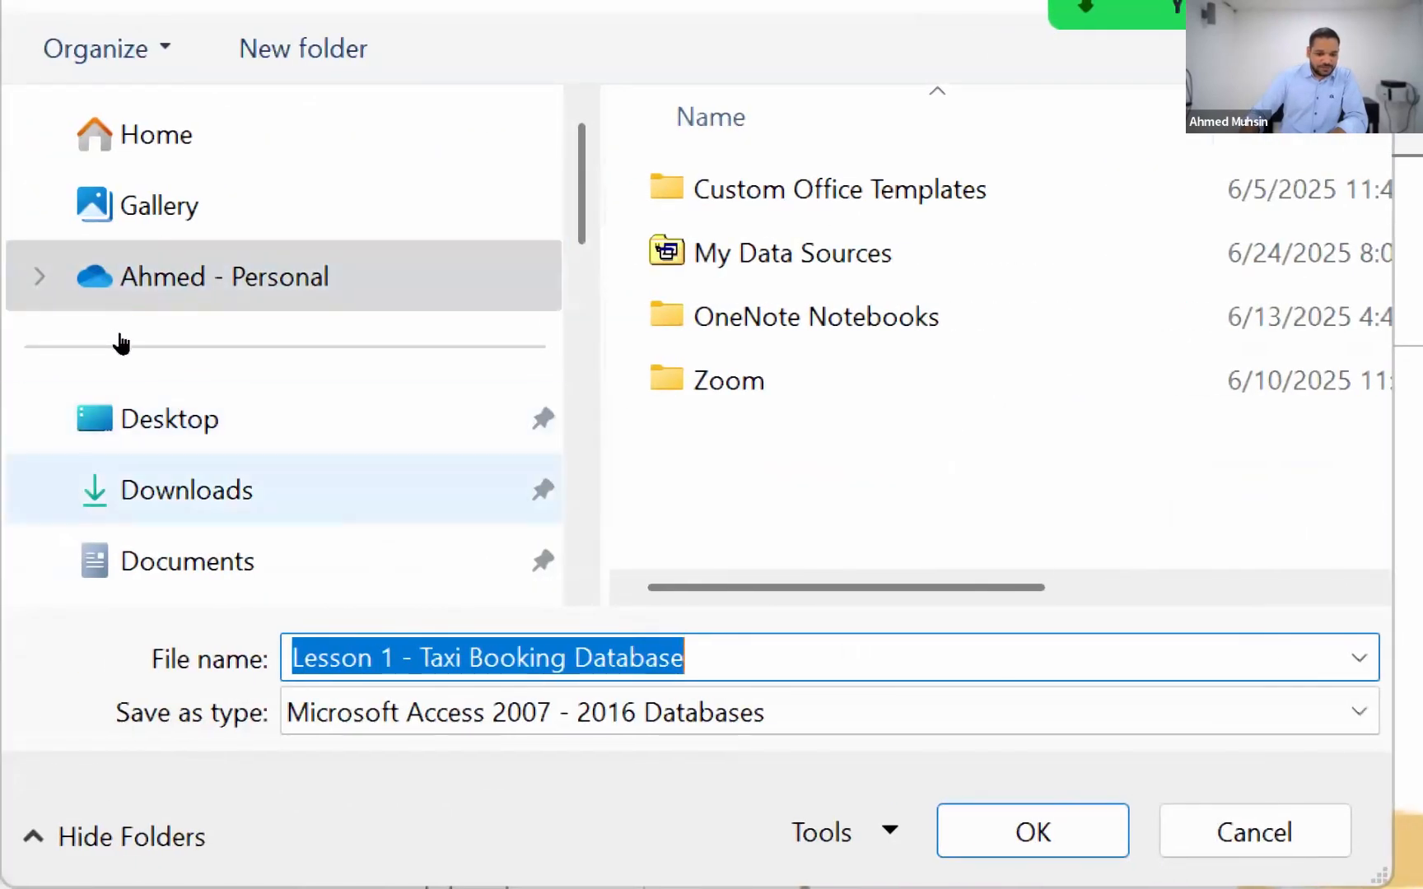
pyautogui.scroll(-5, 117, 340)
pyautogui.click(97, 194)
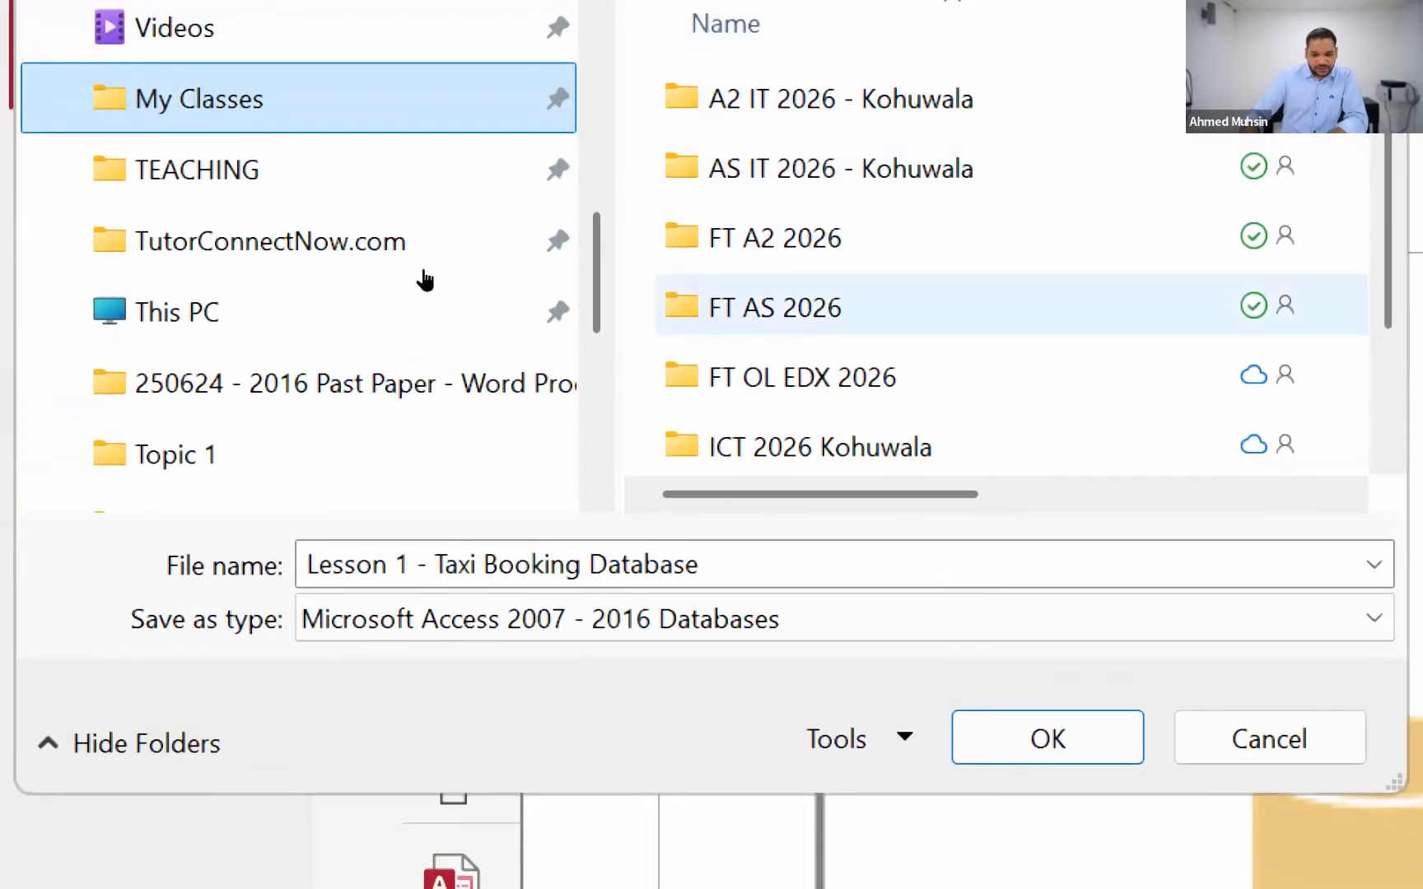
pyautogui.doubleClick(775, 238)
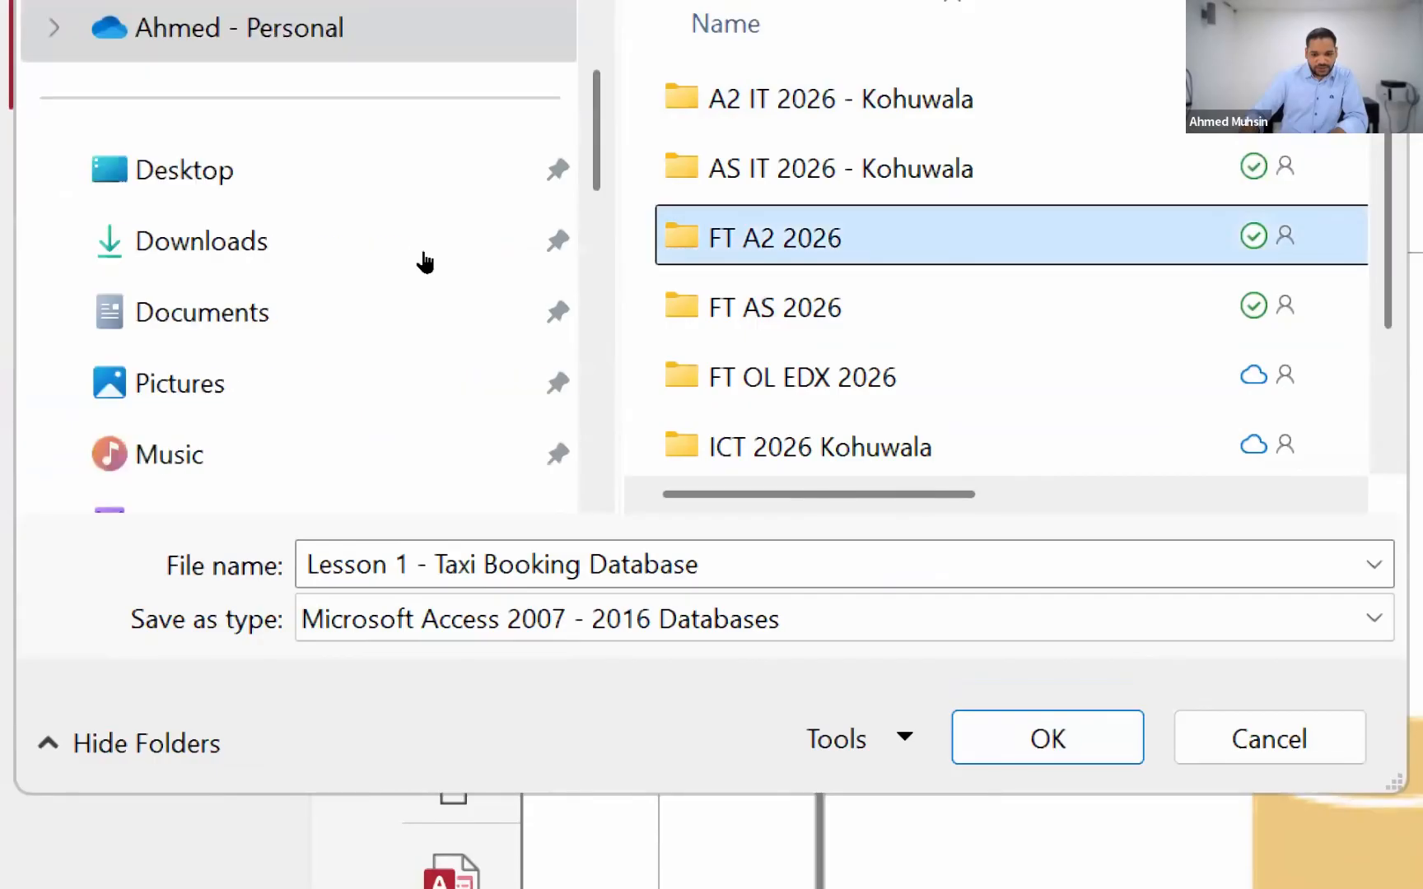
pyautogui.click(742, 168)
pyautogui.press('Return')
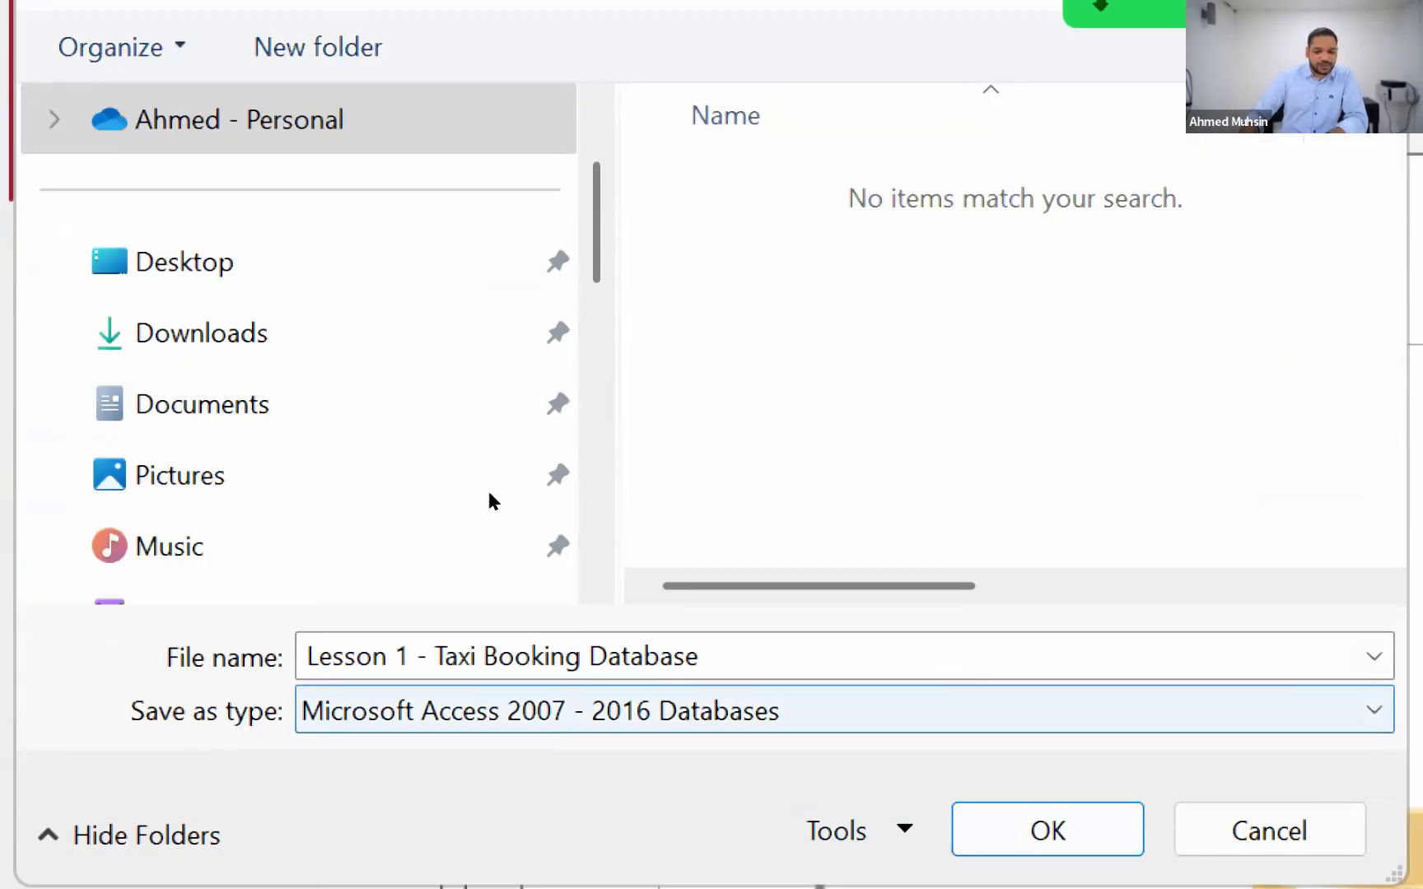
pyautogui.press('Return')
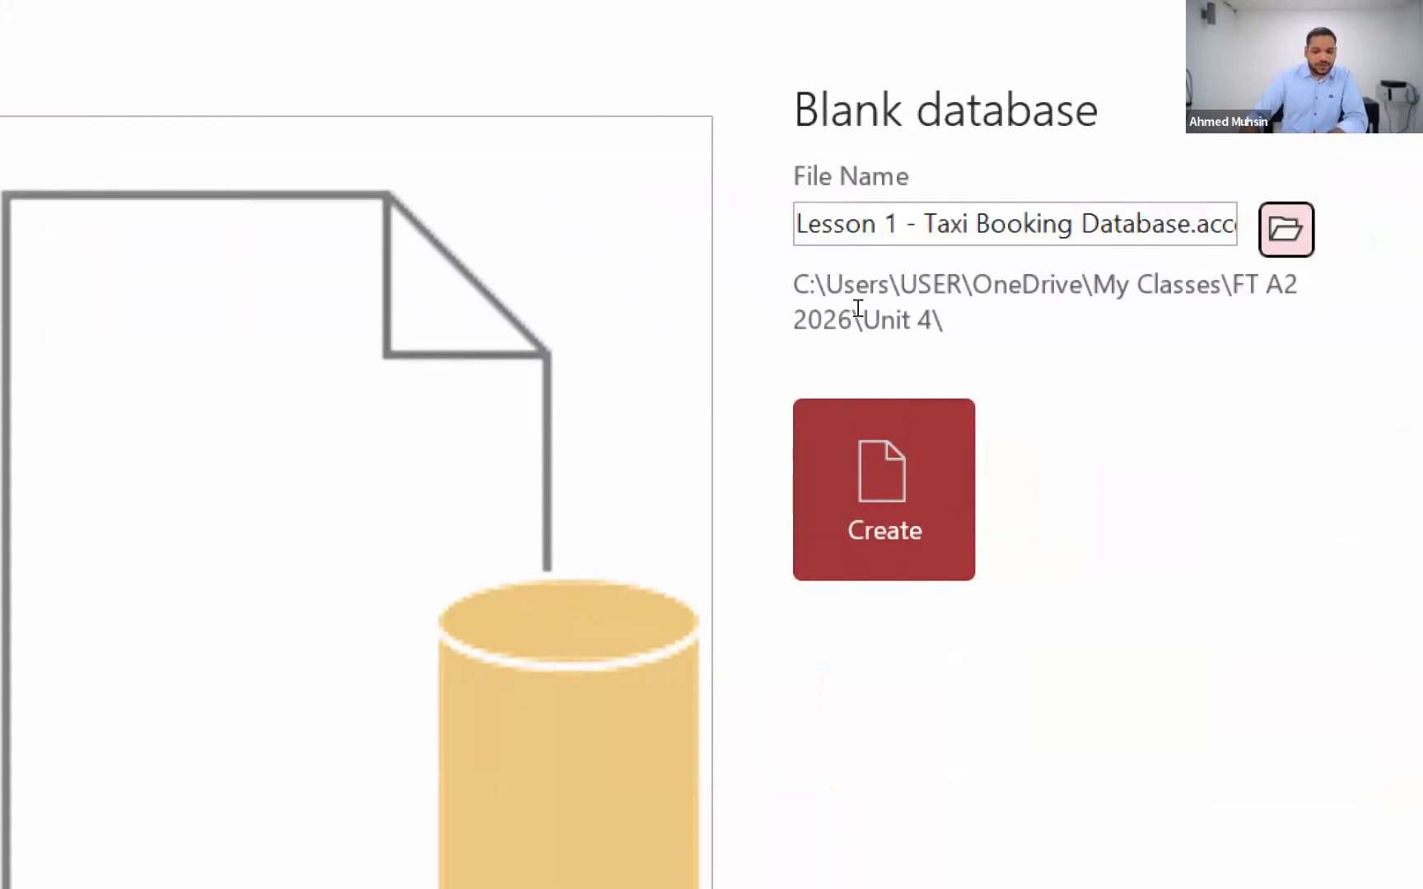
pyautogui.click(930, 513)
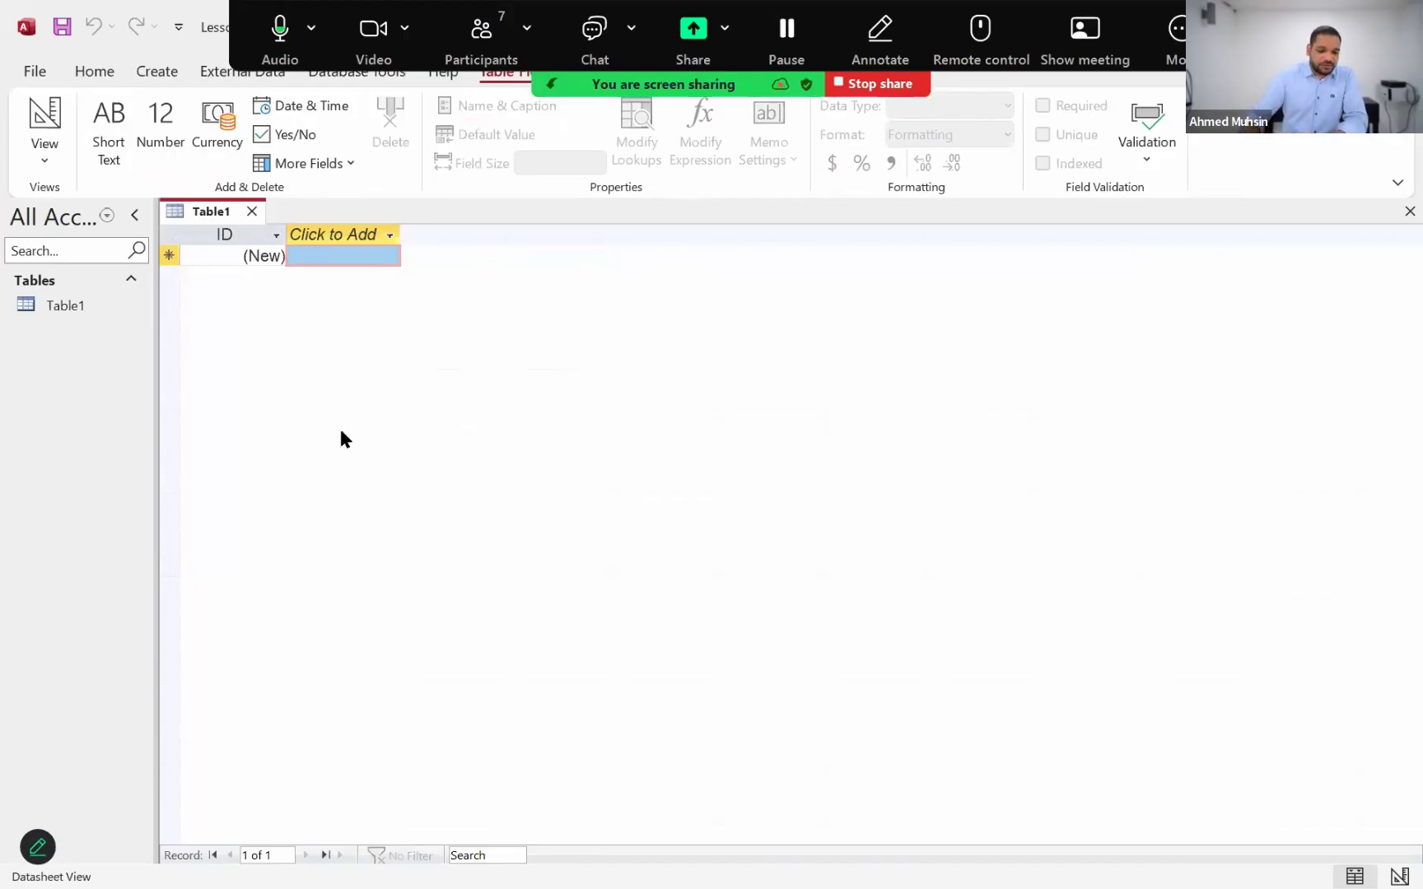
# Widen the navigation pane slightly and display the data types available for a new field beside ID in Table1.
pyautogui.moveTo(156, 425); pyautogui.dragTo(204, 429)
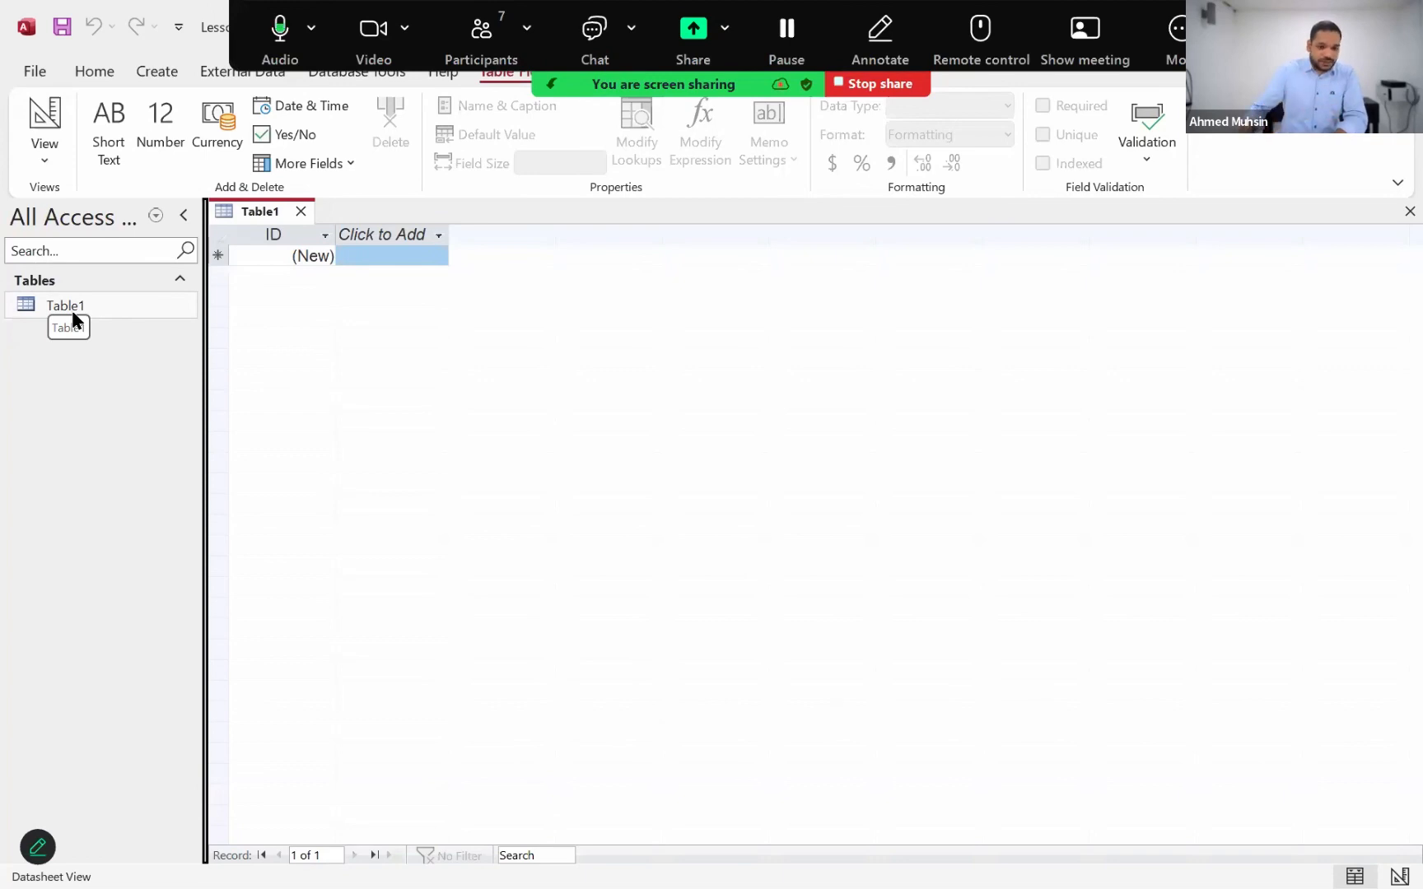
pyautogui.click(311, 236)
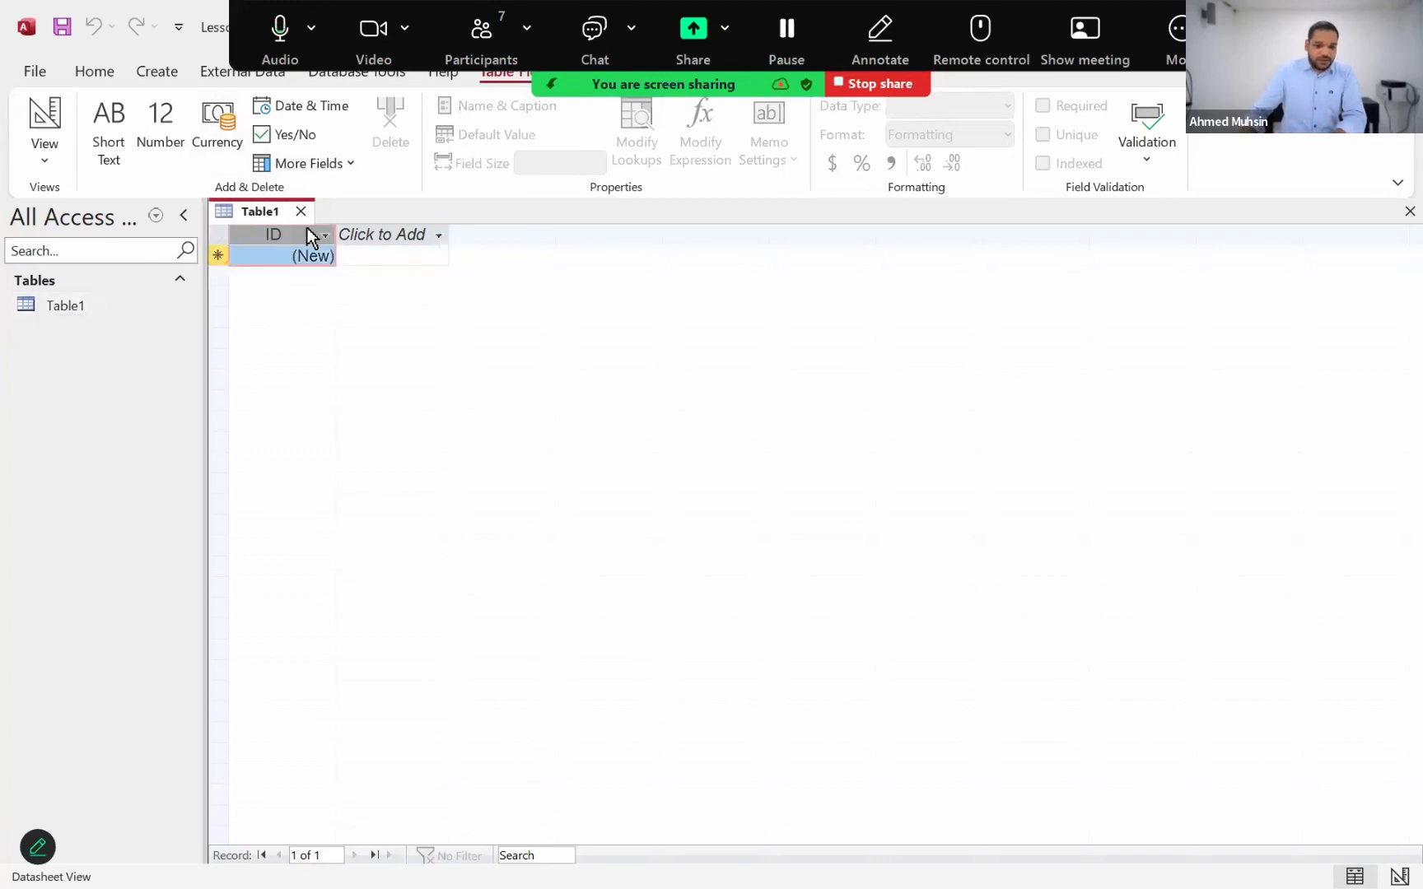
pyautogui.click(379, 234)
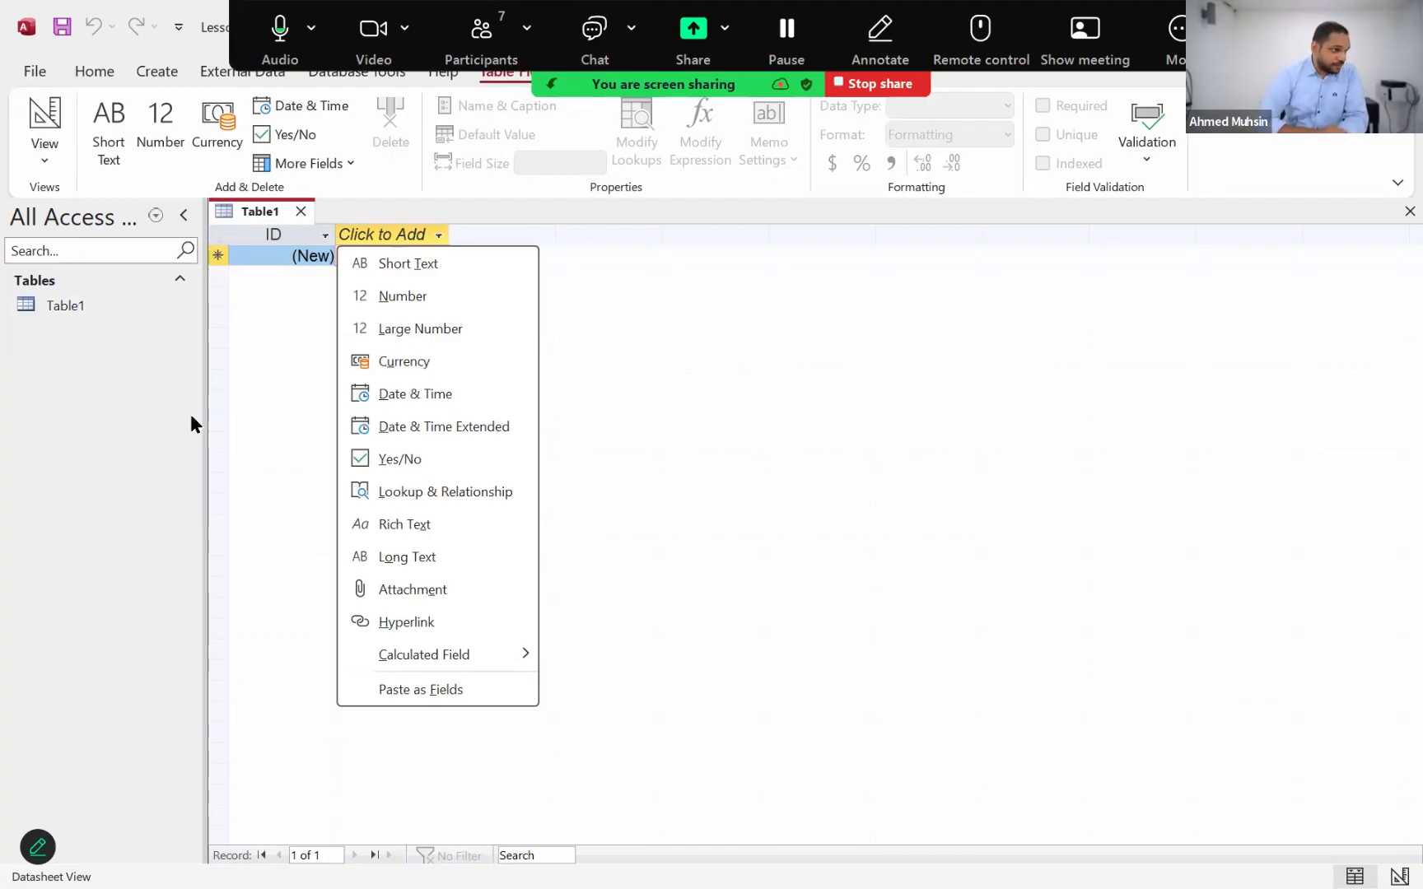
# Switch to the Word planning document and highlight the Drivers fields from DriID to DriGender for reference.
pyautogui.hotkey('alt', 'Tab')
pyautogui.press('Tab')
pyautogui.press('Tab')
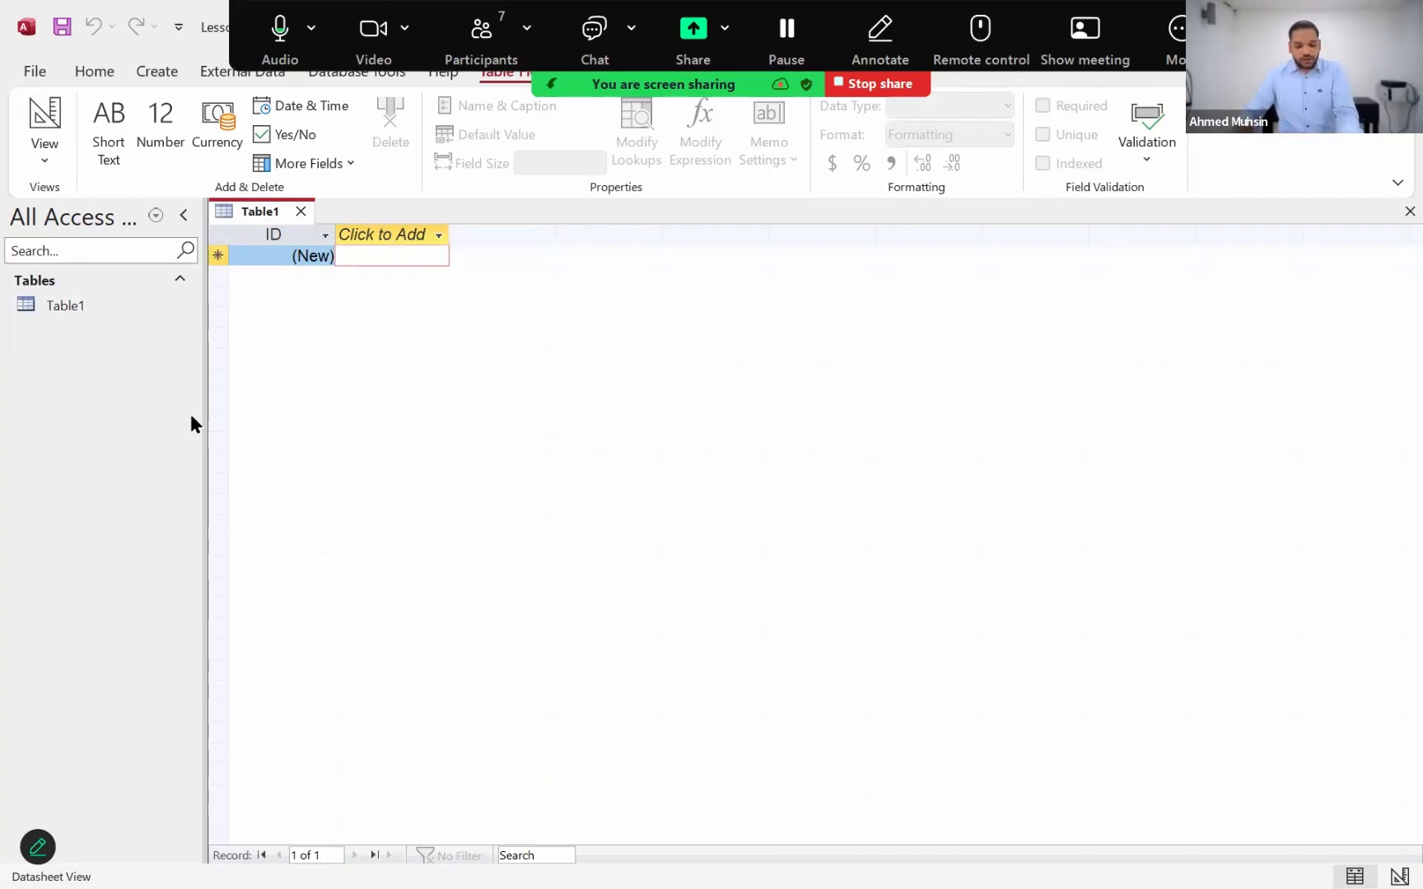
pyautogui.press('Tab')
pyautogui.press('Tab')
pyautogui.press('Tab')
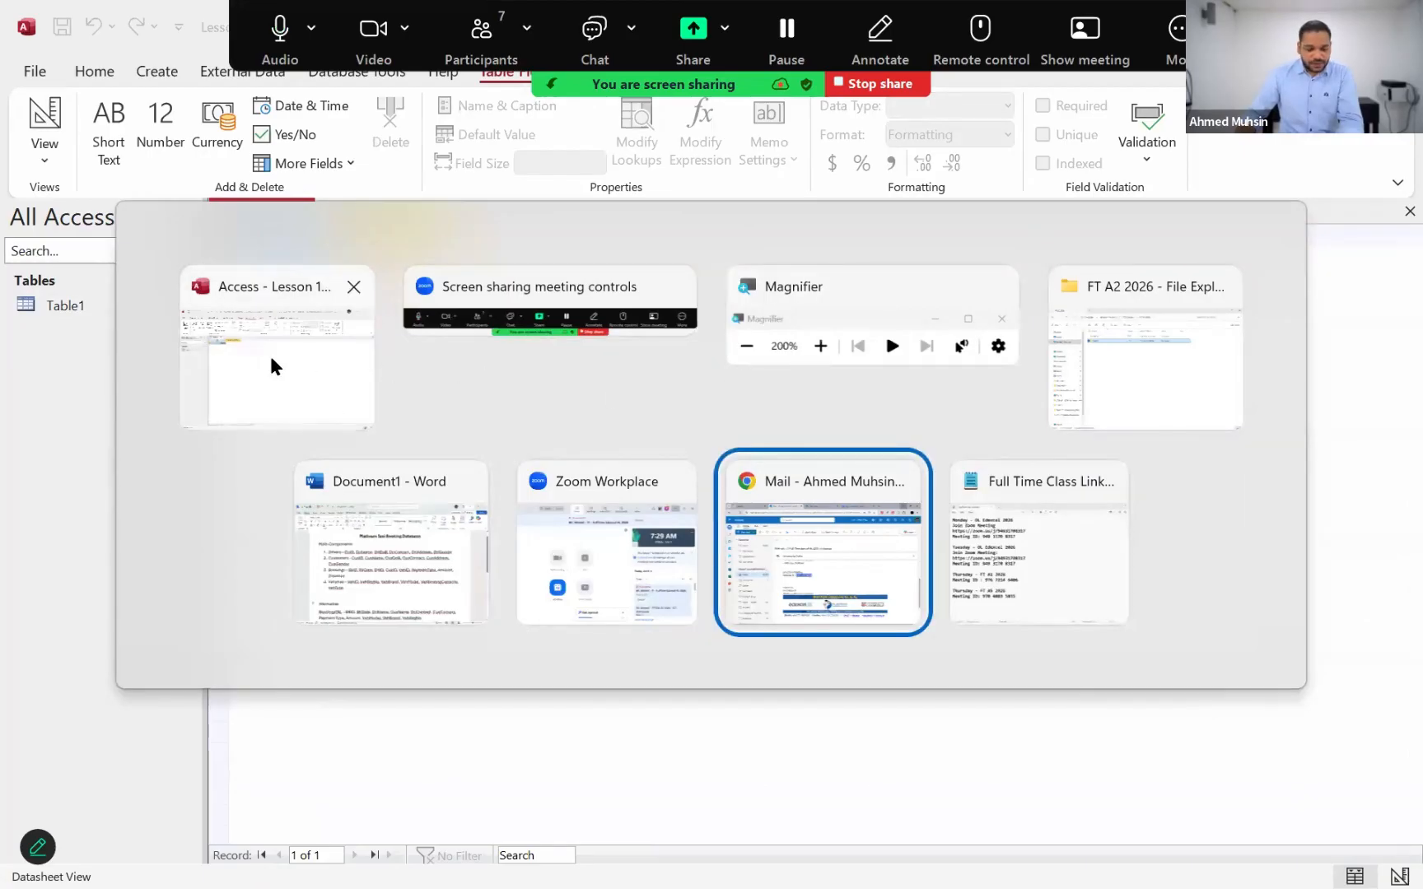
pyautogui.press('Tab')
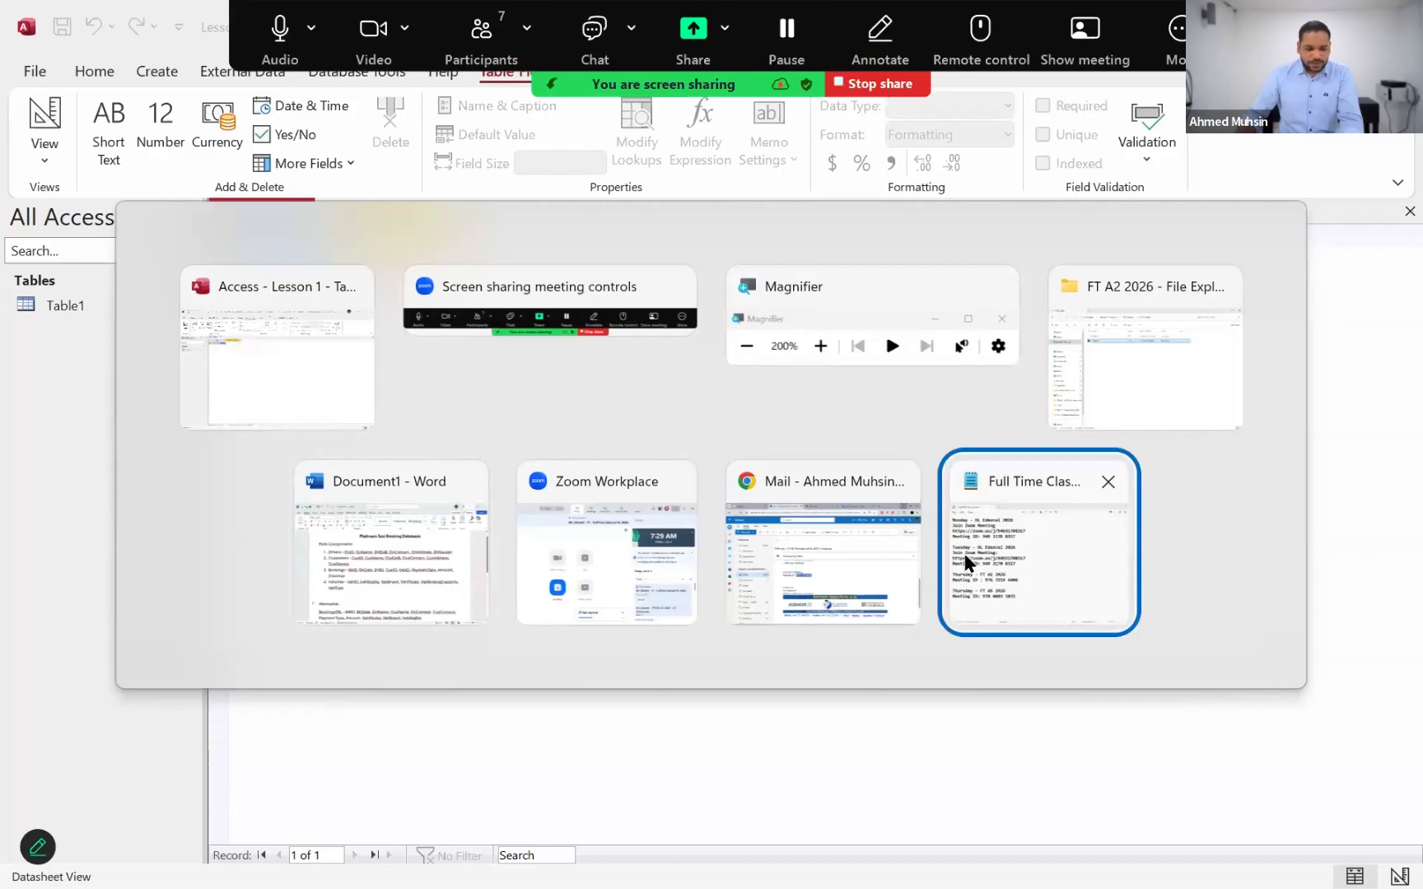
pyautogui.press('Tab')
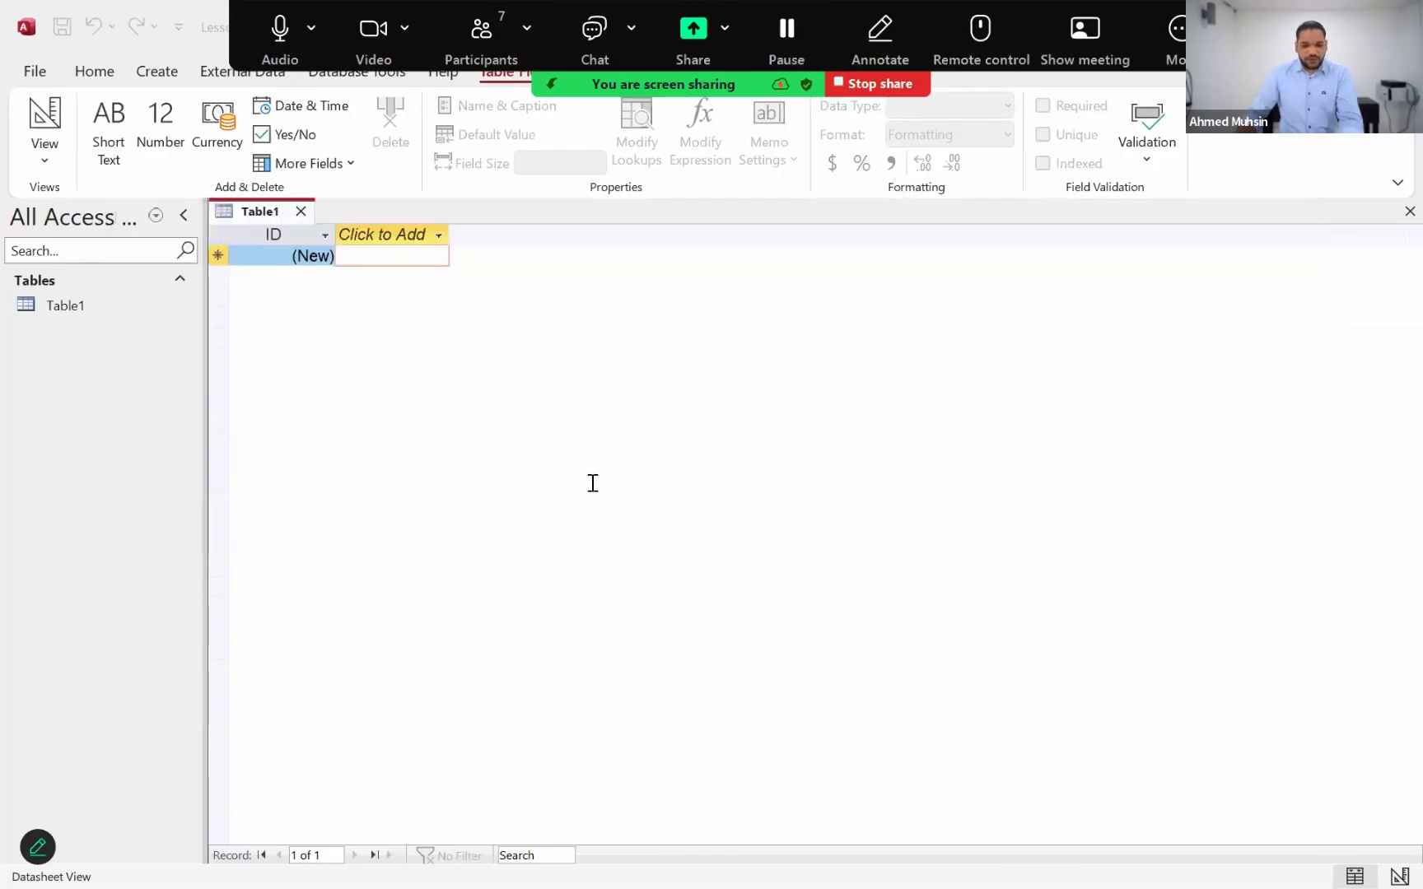
pyautogui.hotkey('alt', 'Tab')
pyautogui.moveTo(375, 360); pyautogui.dragTo(1158, 385)
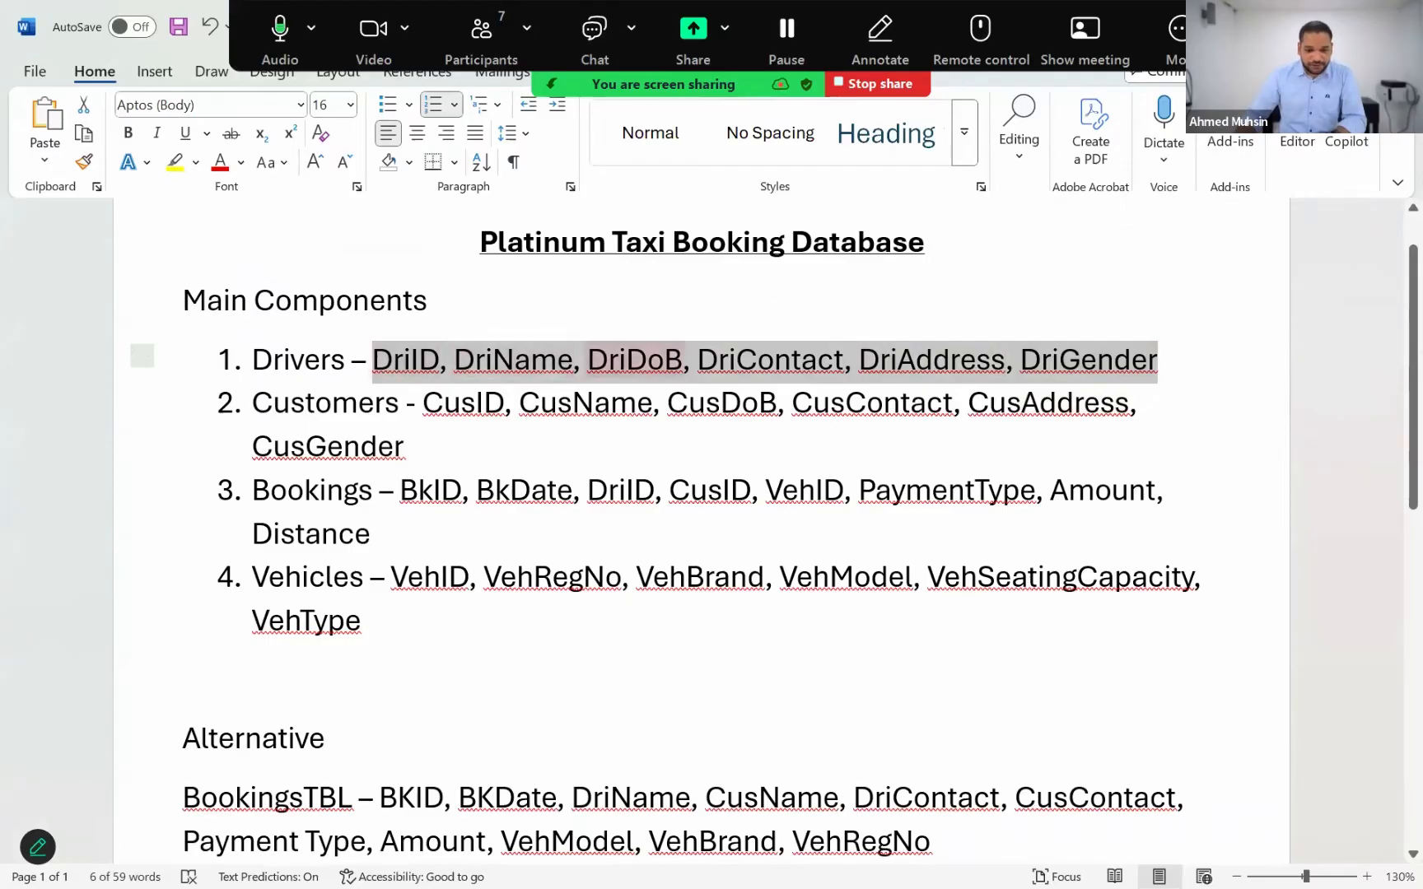
# Switch back to Access and open Table1 in Design View, saving the table as DriverTBL.
pyautogui.hotkey('alt', 'Tab')
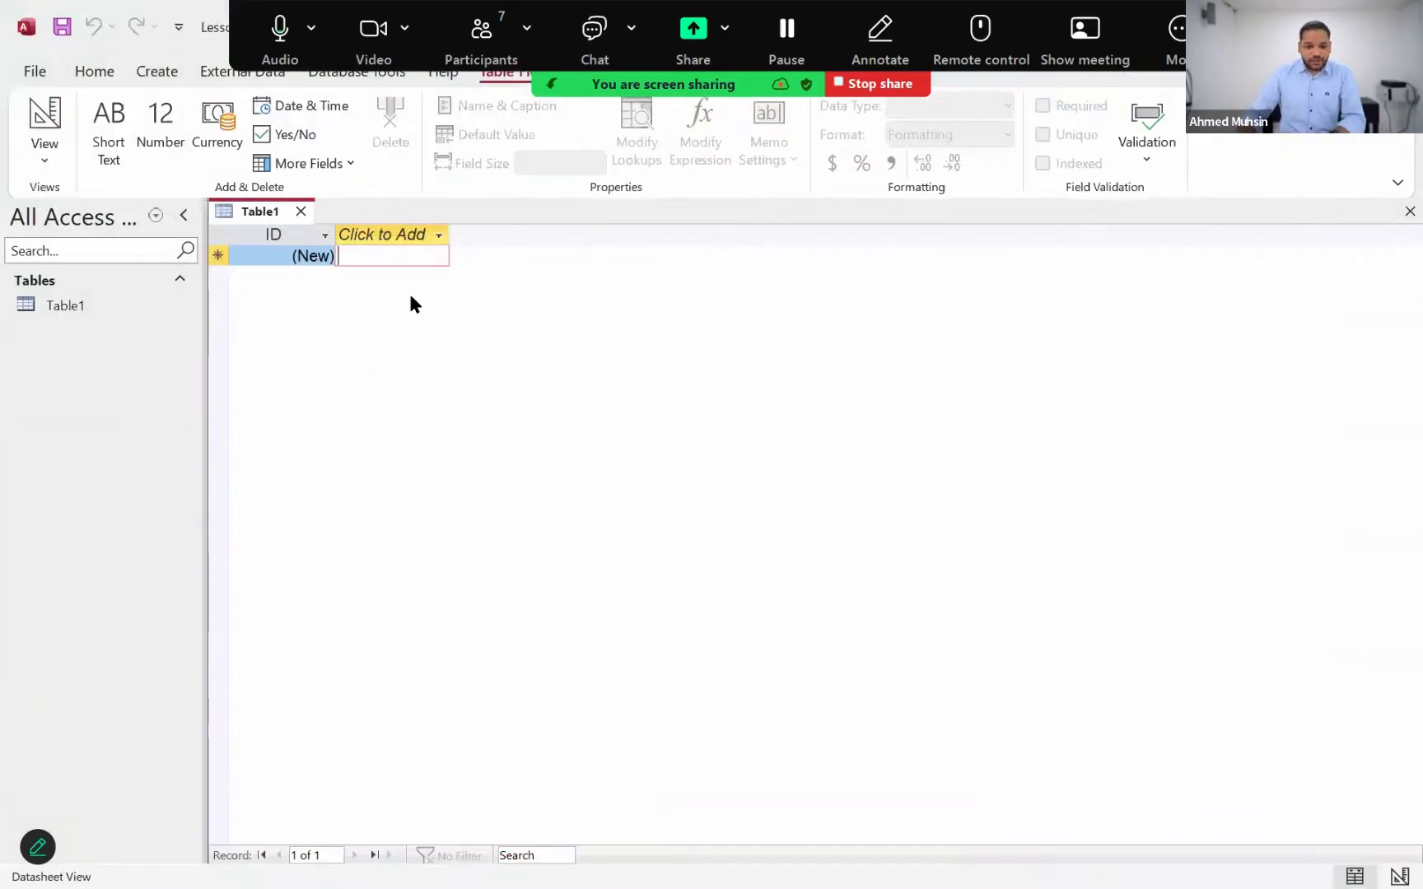
pyautogui.click(289, 262)
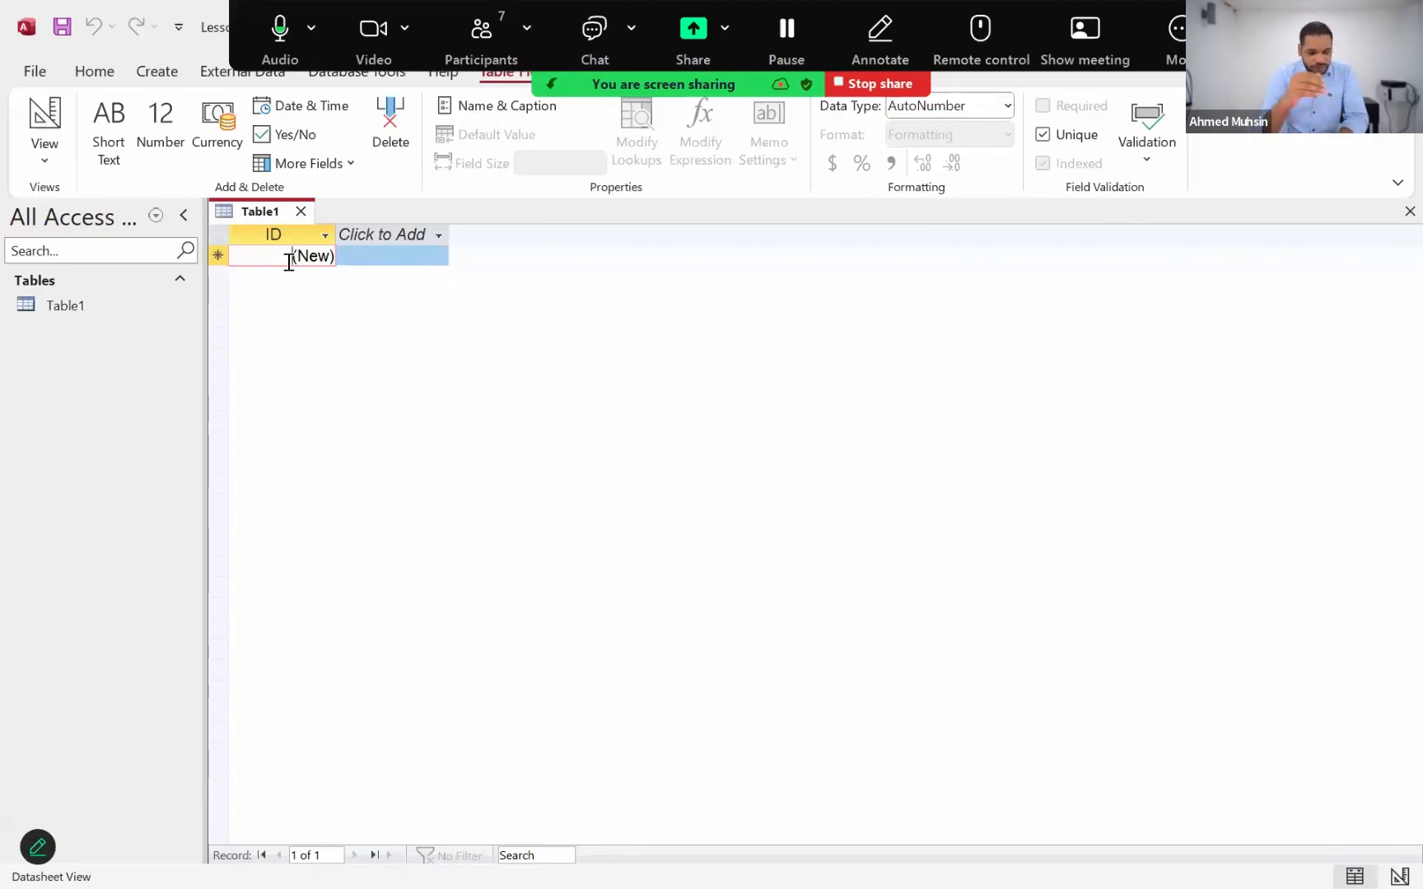
pyautogui.click(96, 72)
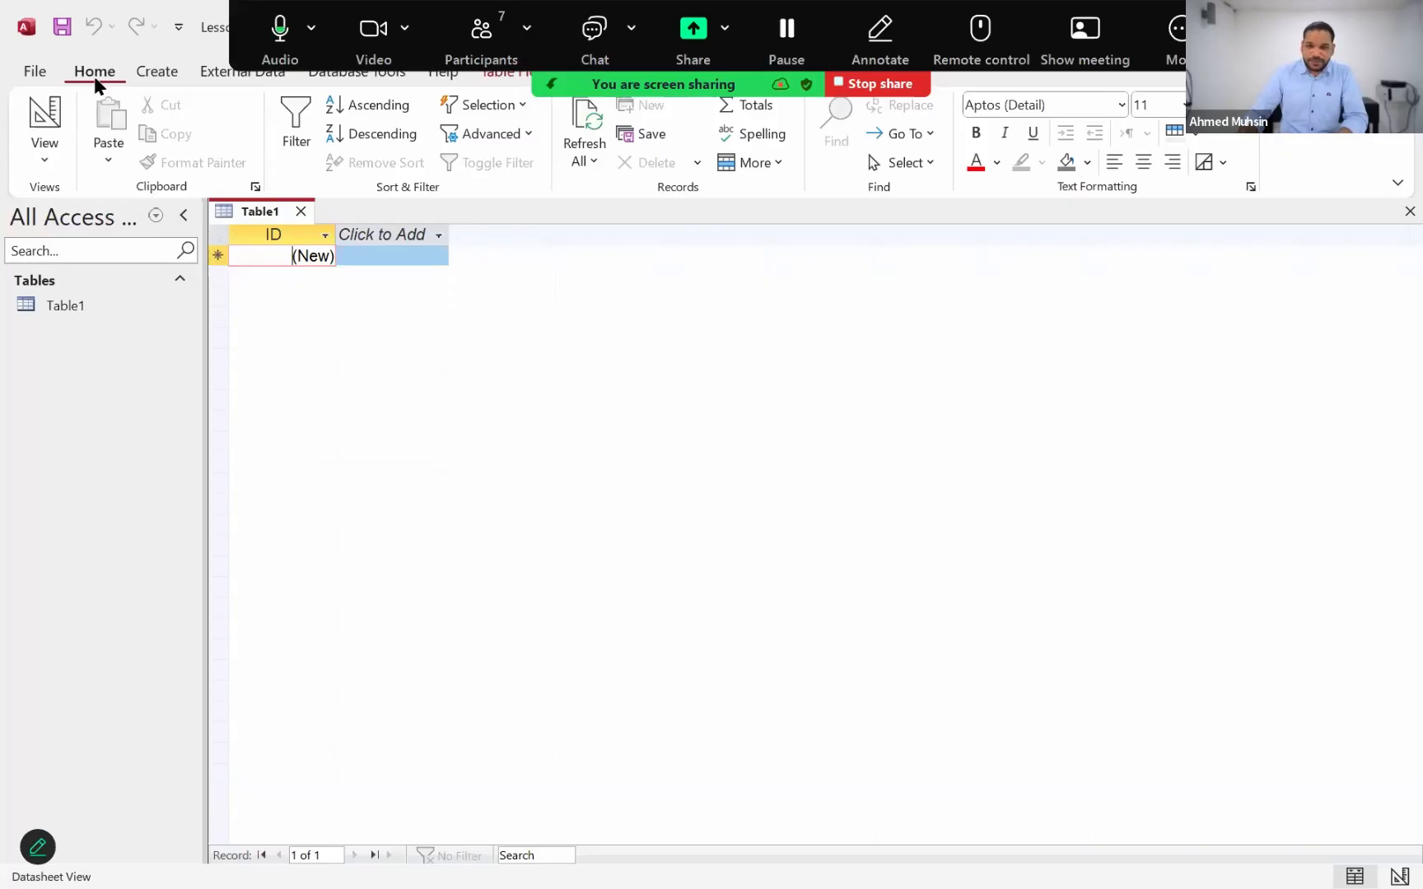
pyautogui.click(44, 159)
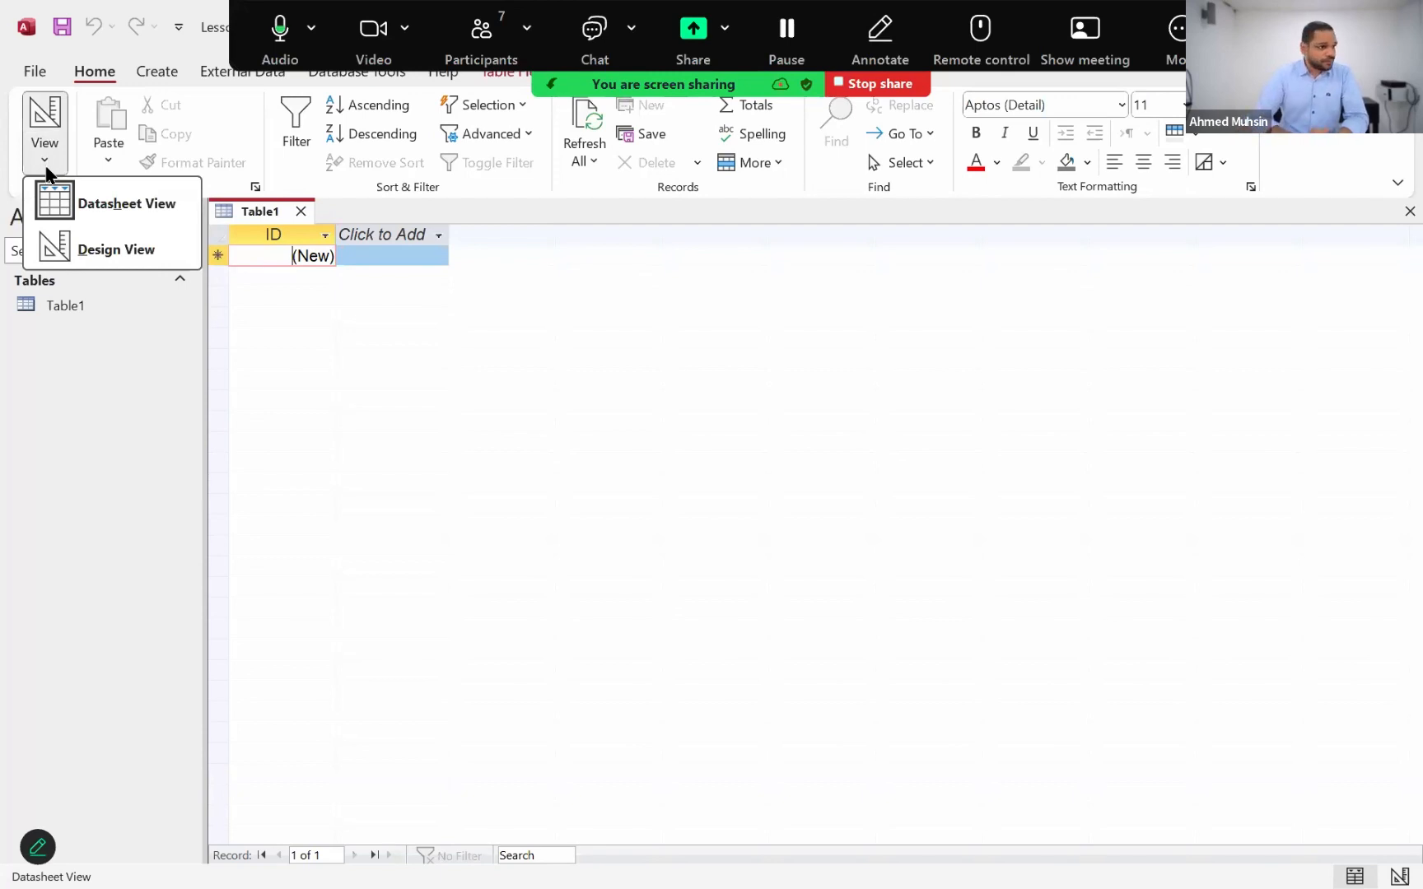
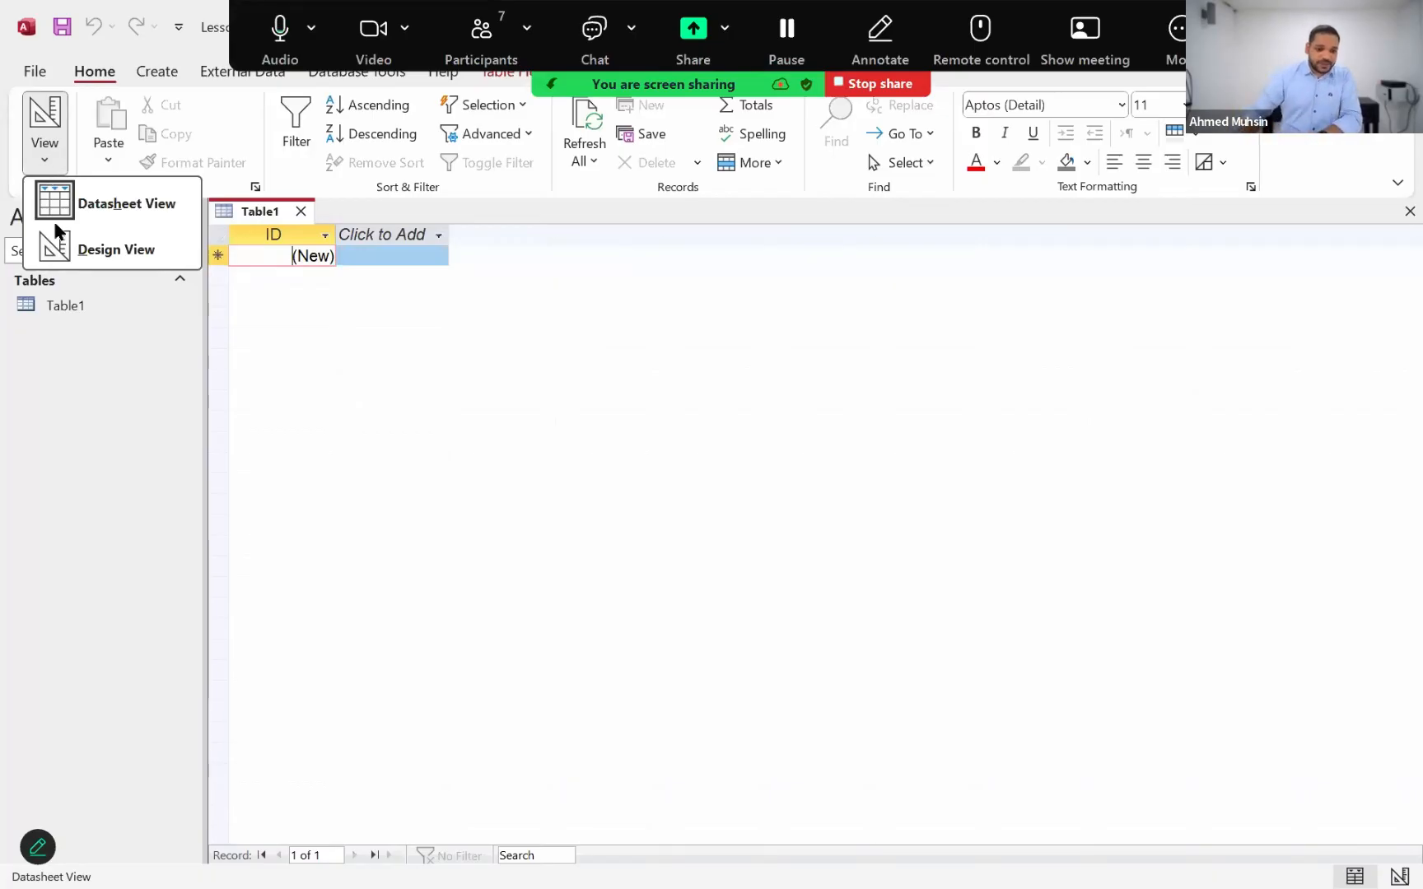
pyautogui.click(66, 260)
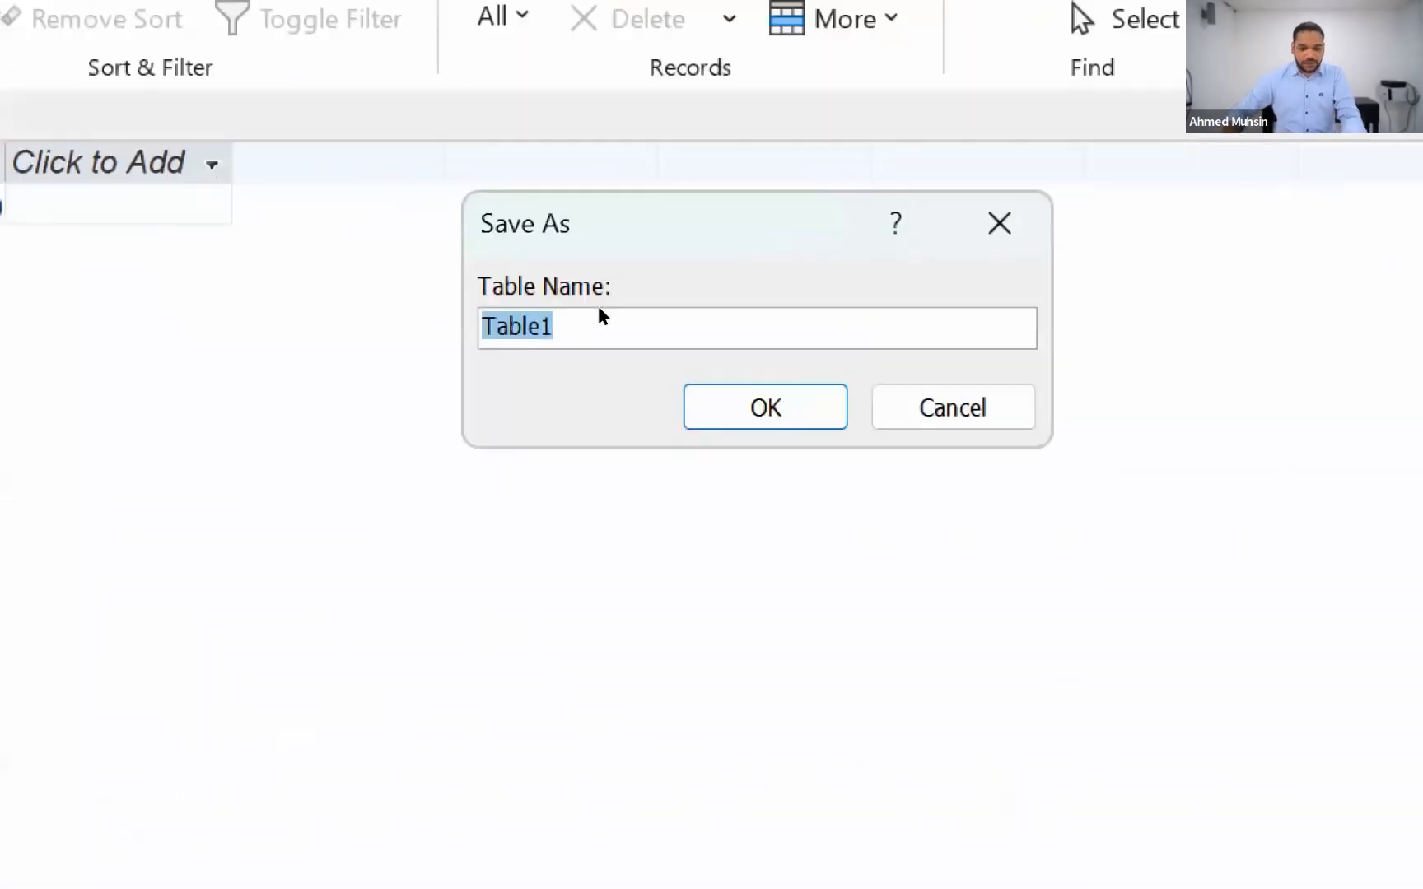
pyautogui.write('DriverT')
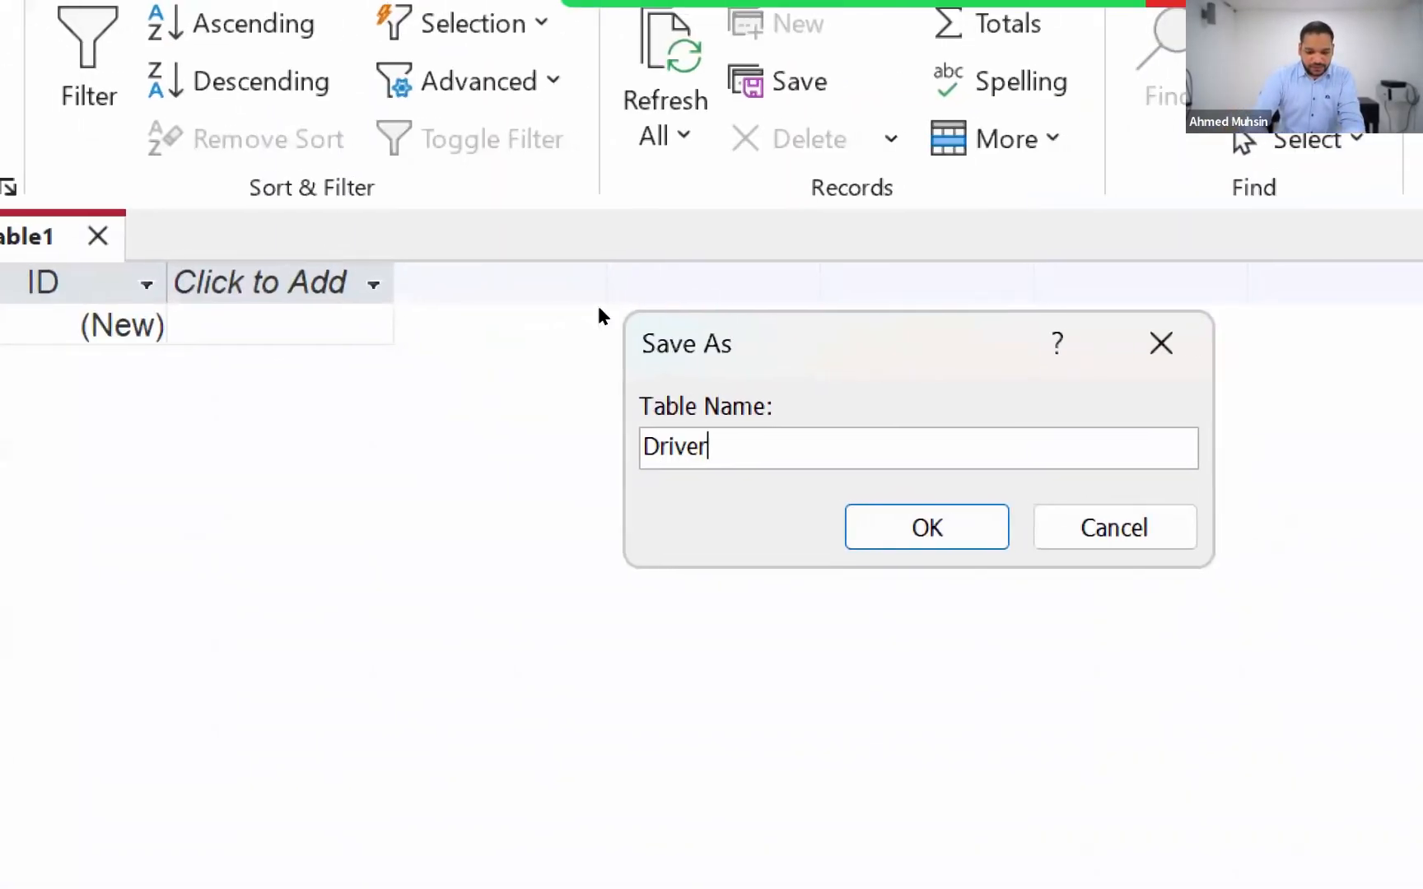
pyautogui.write('BL')
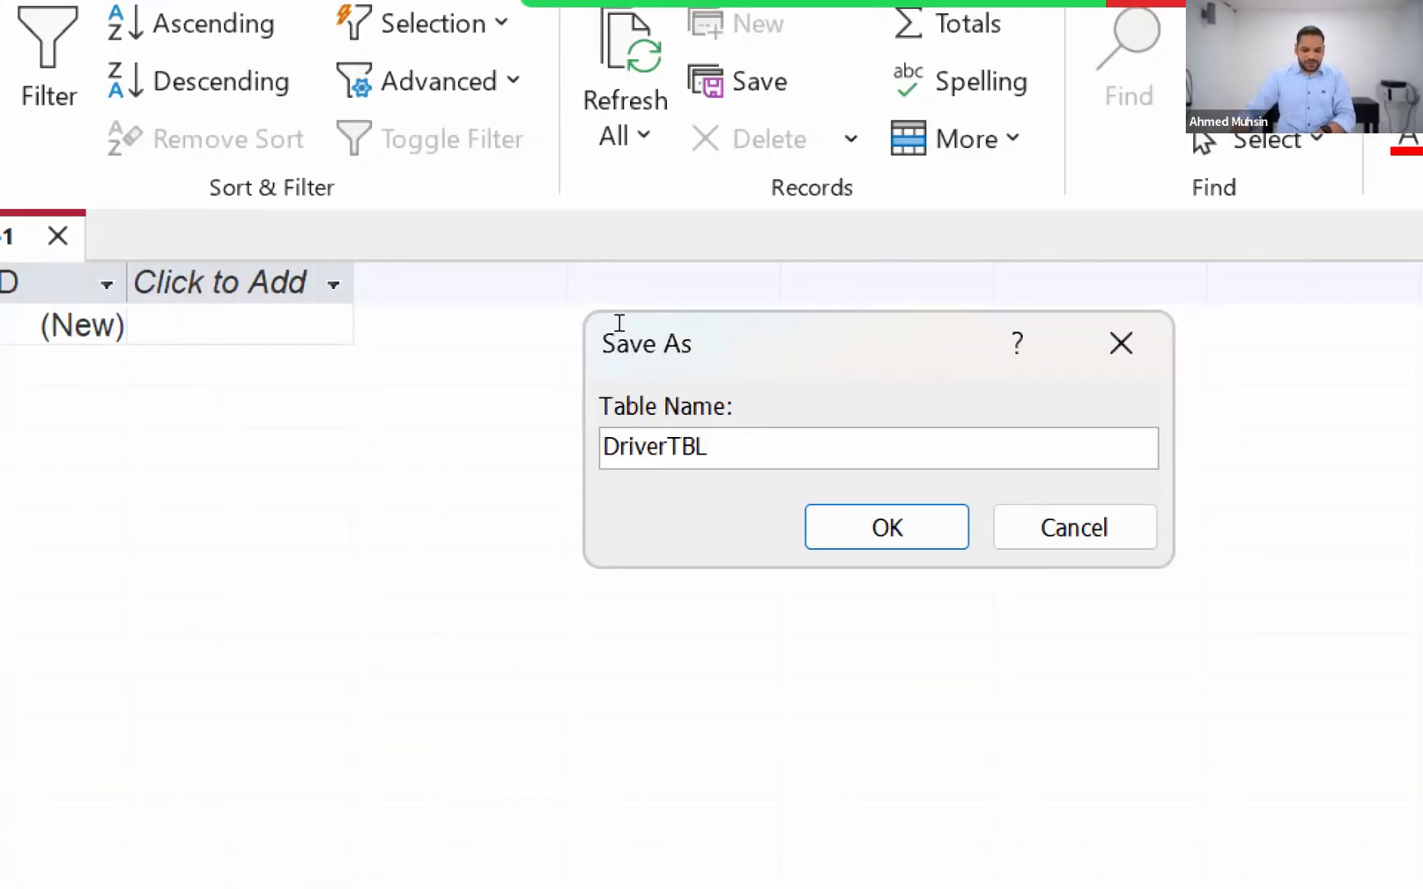
pyautogui.press('Return')
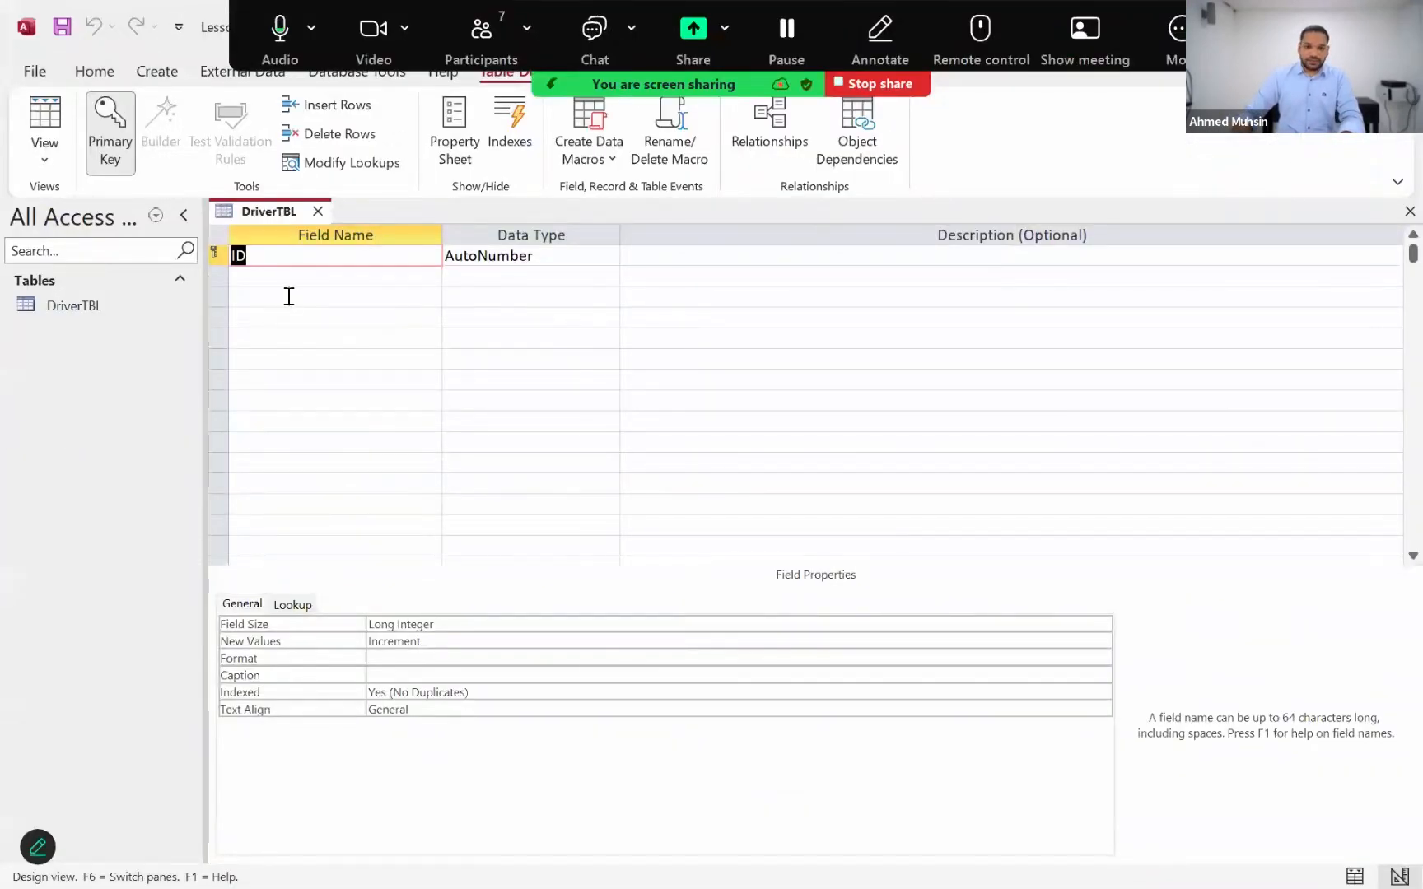
# Compare the Datasheet View and Design View of DriverTBL, ending in Design View.
pyautogui.click(60, 158)
pyautogui.click(66, 245)
pyautogui.click(52, 154)
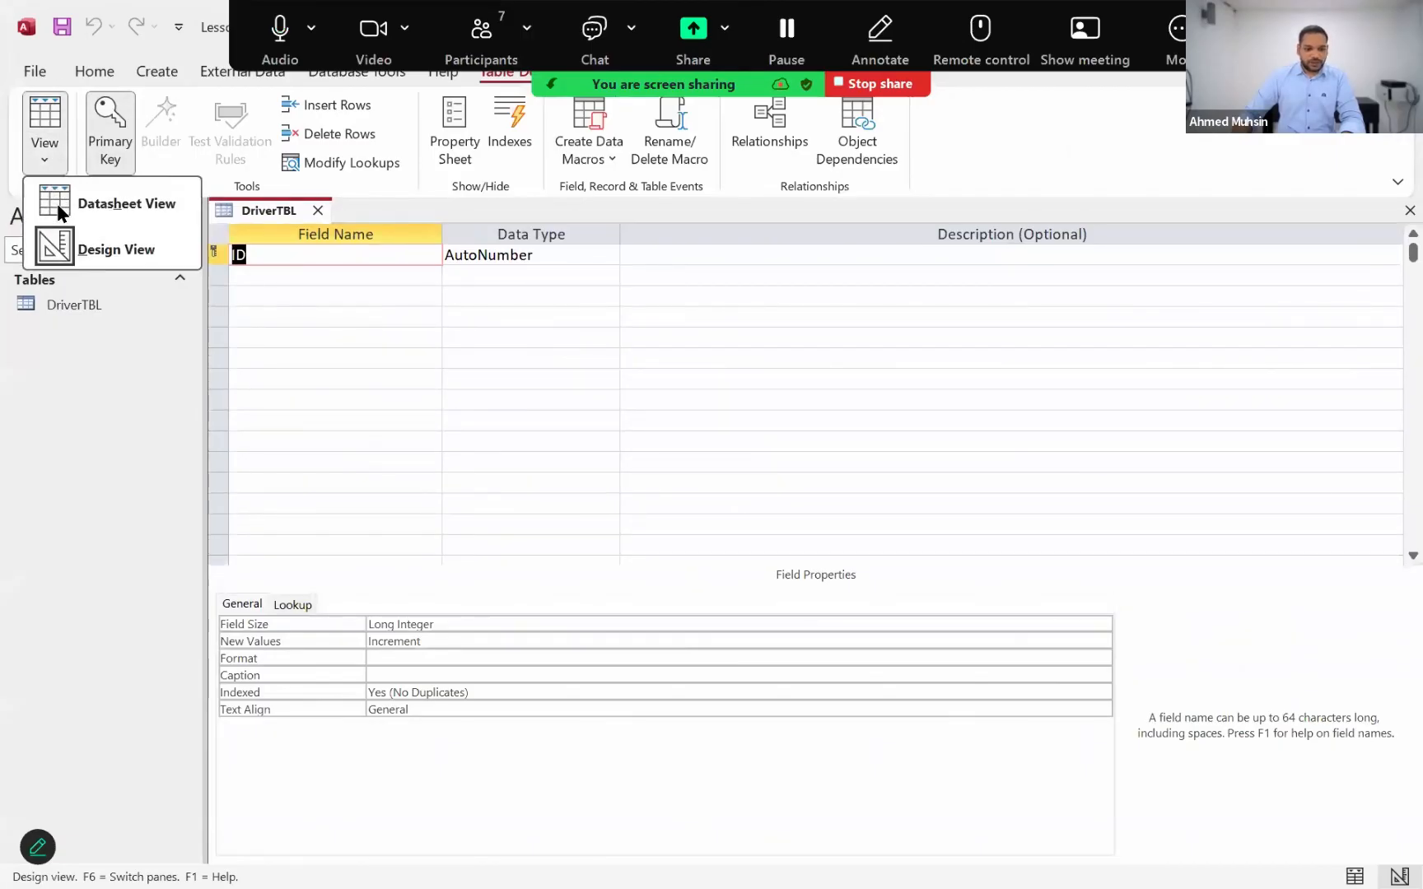
pyautogui.click(57, 206)
pyautogui.click(51, 156)
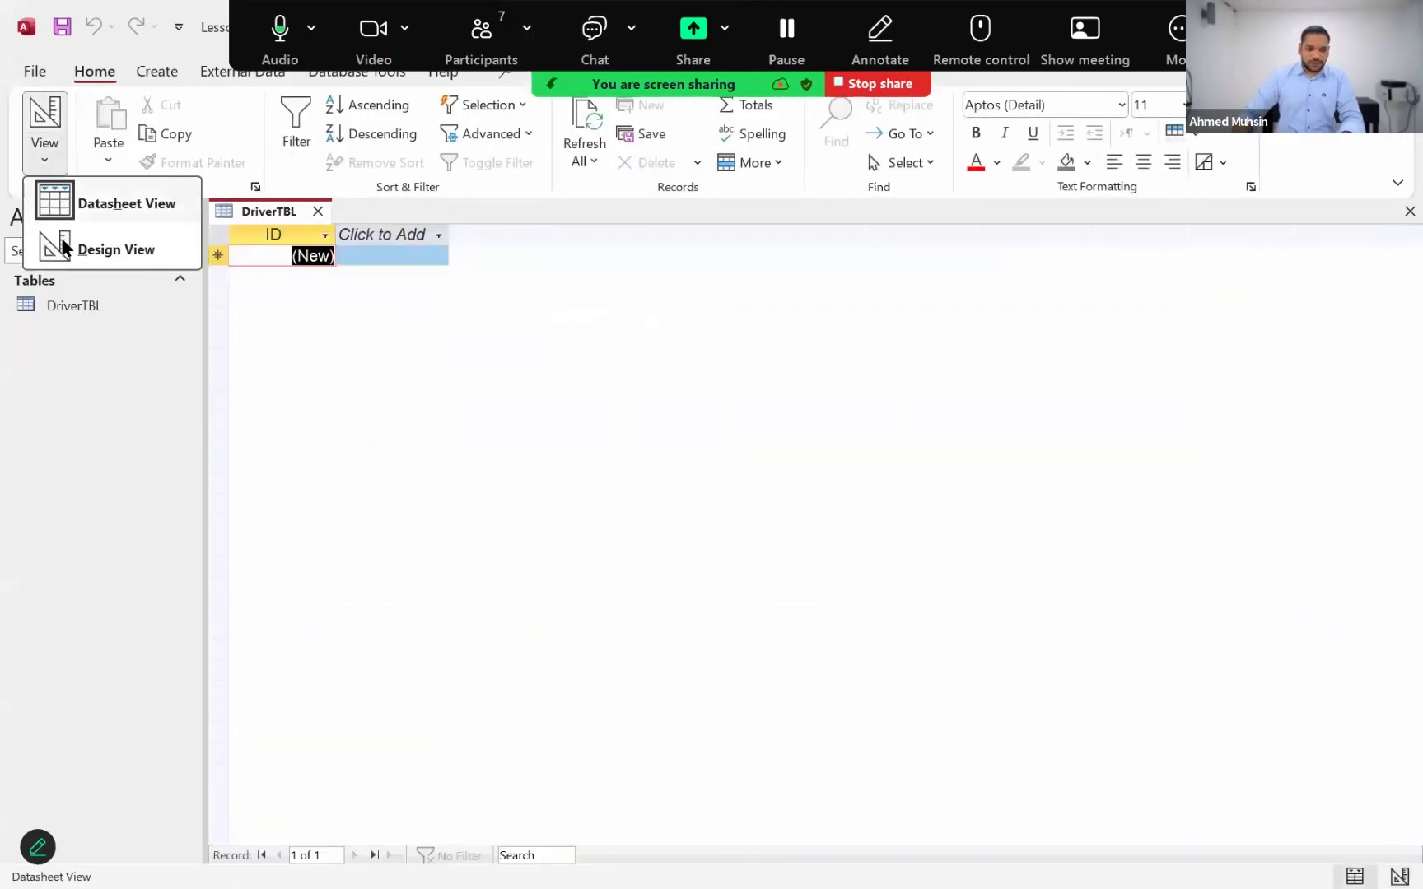
pyautogui.click(59, 242)
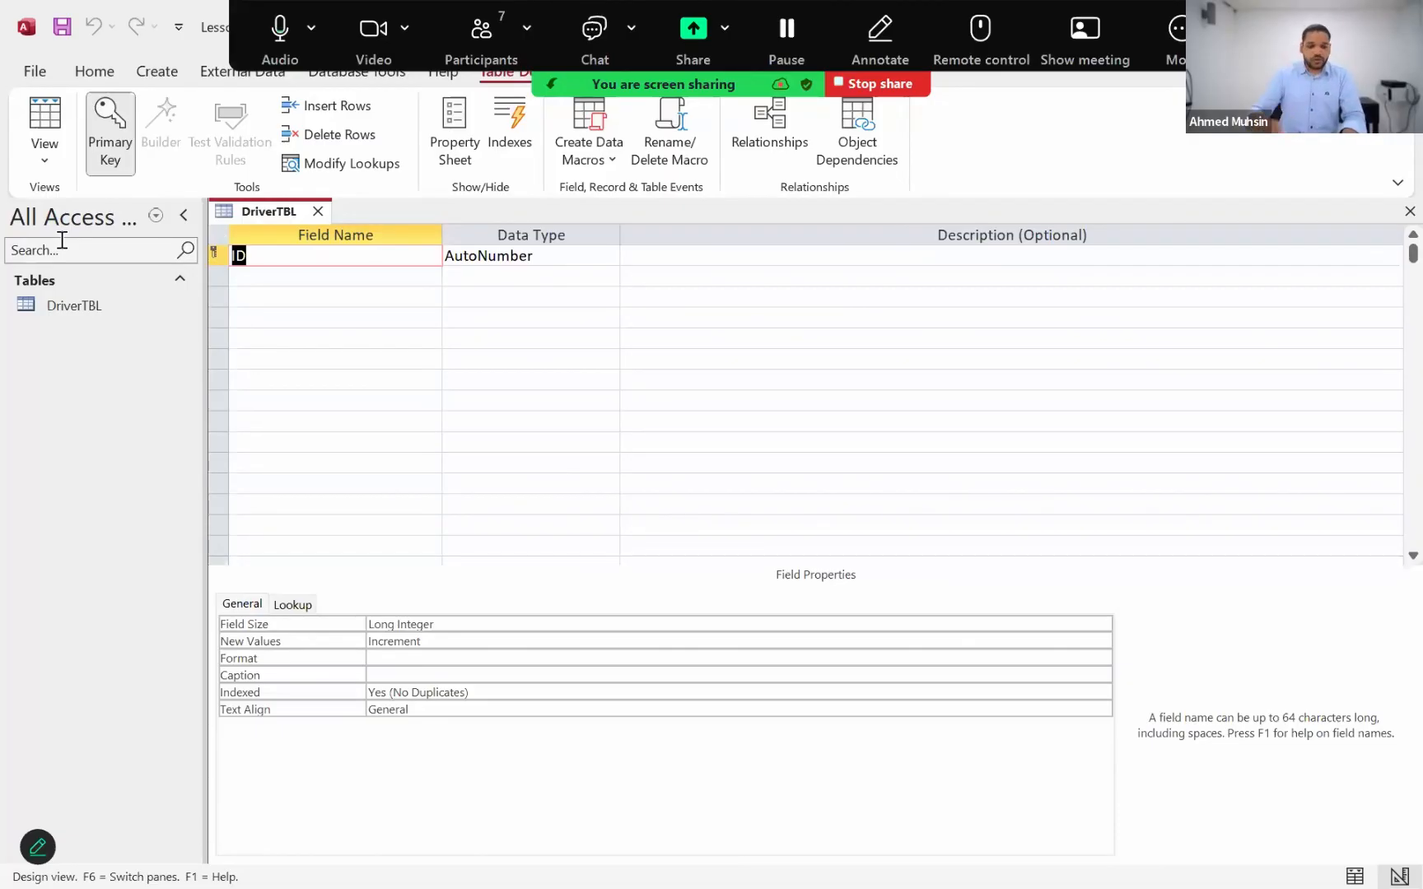
# Check the Drivers fields in the Word plan and rename the ID field of DriverTBL as DriID.
pyautogui.hotkey('alt', 'Tab')
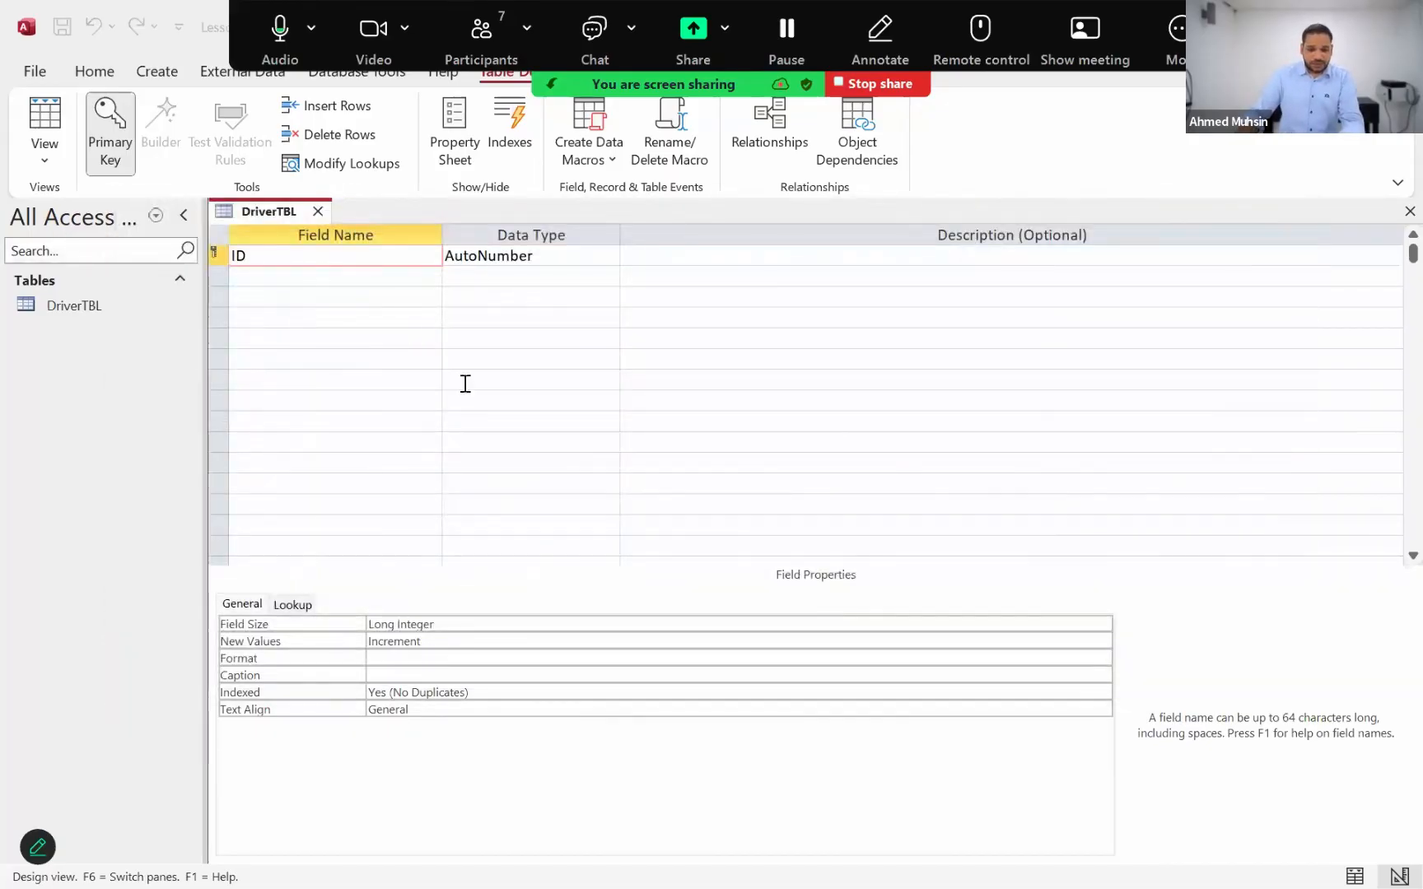
pyautogui.hotkey('alt', 'Tab')
pyautogui.hotkey('alt', 'Tab')
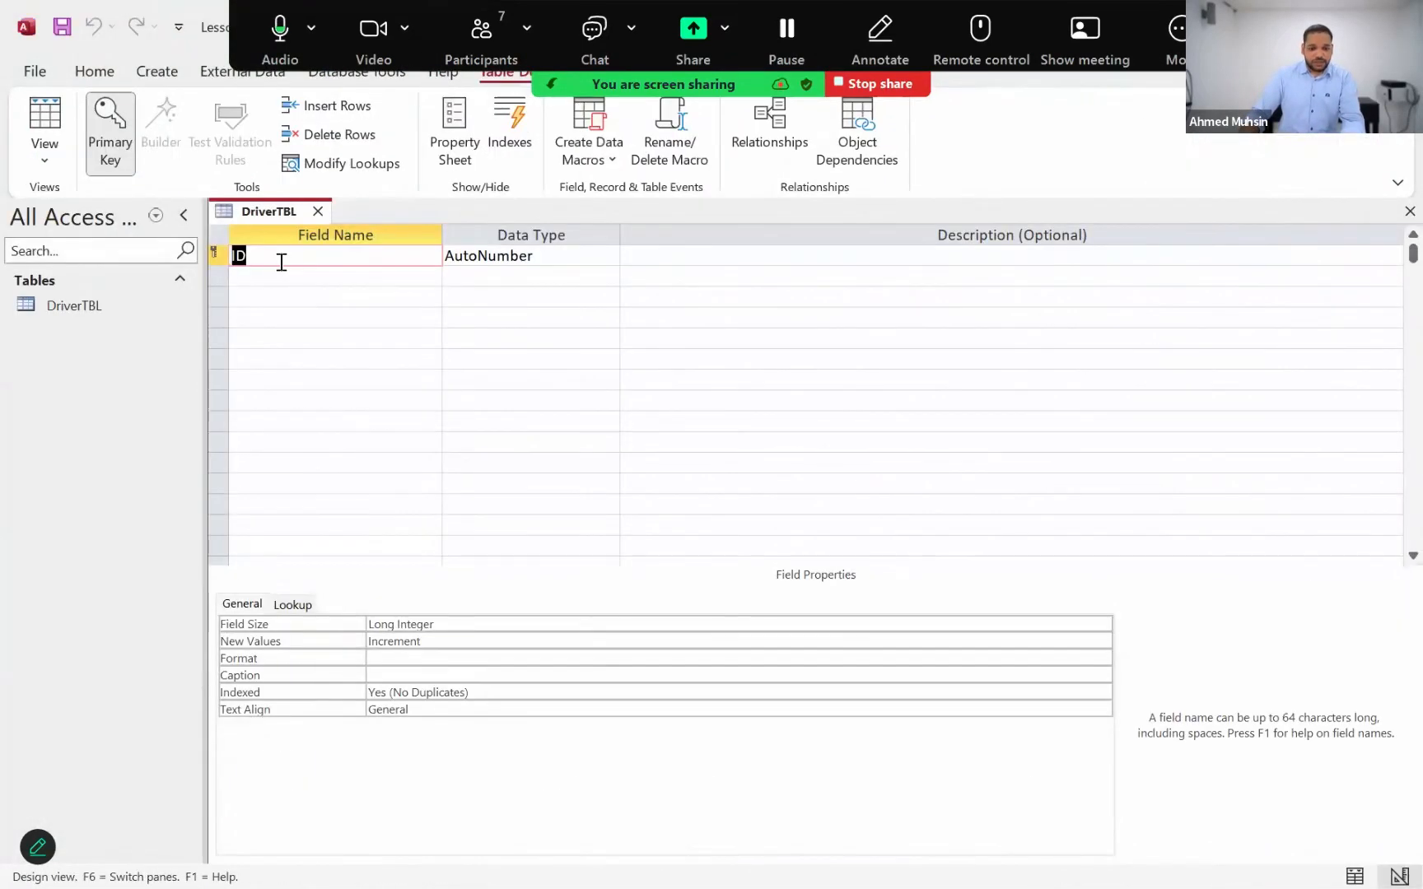
pyautogui.write('Dri')
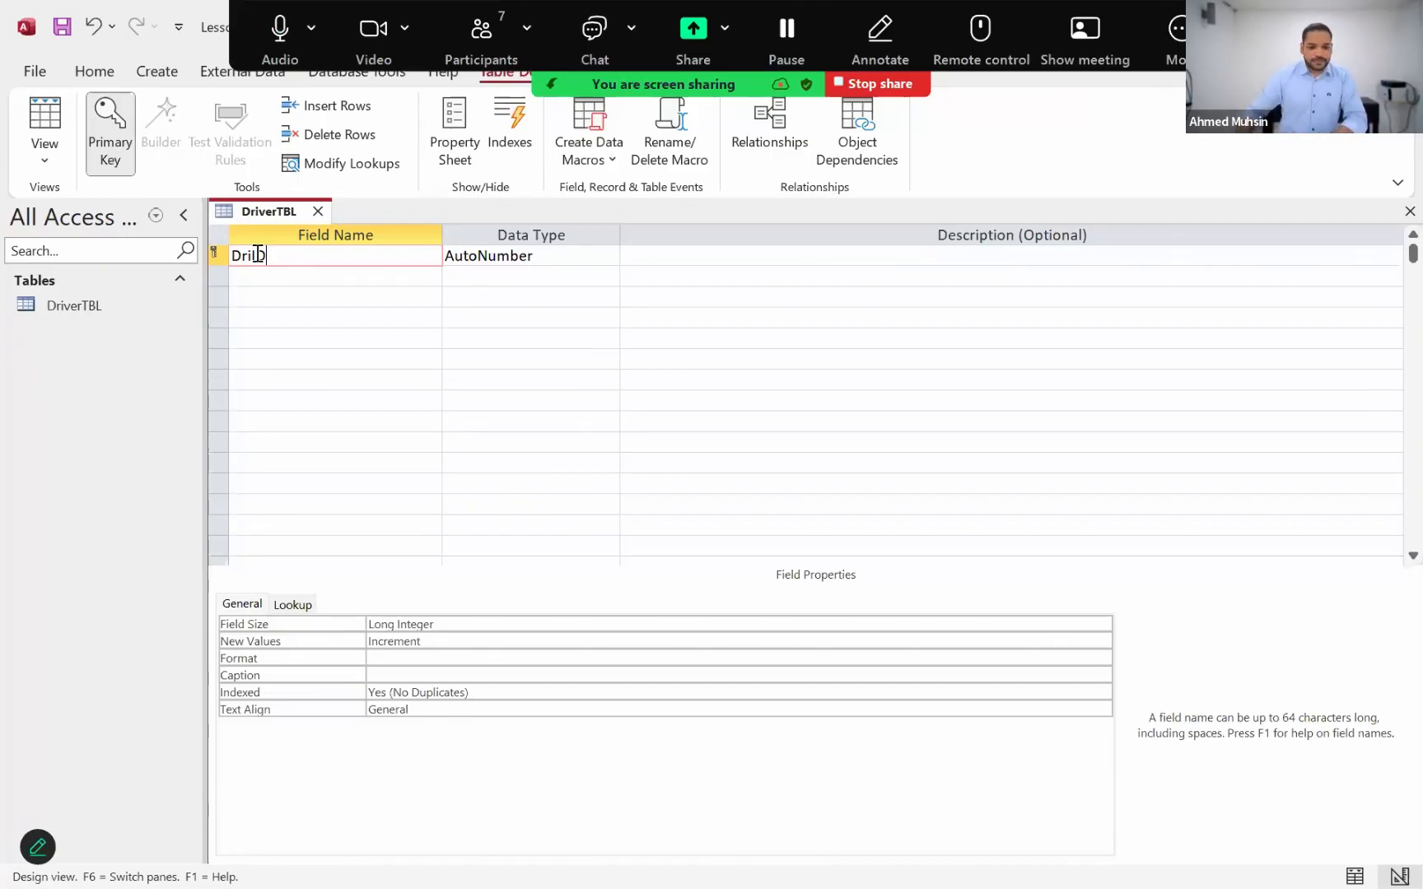
pyautogui.write('ID')
pyautogui.click(251, 299)
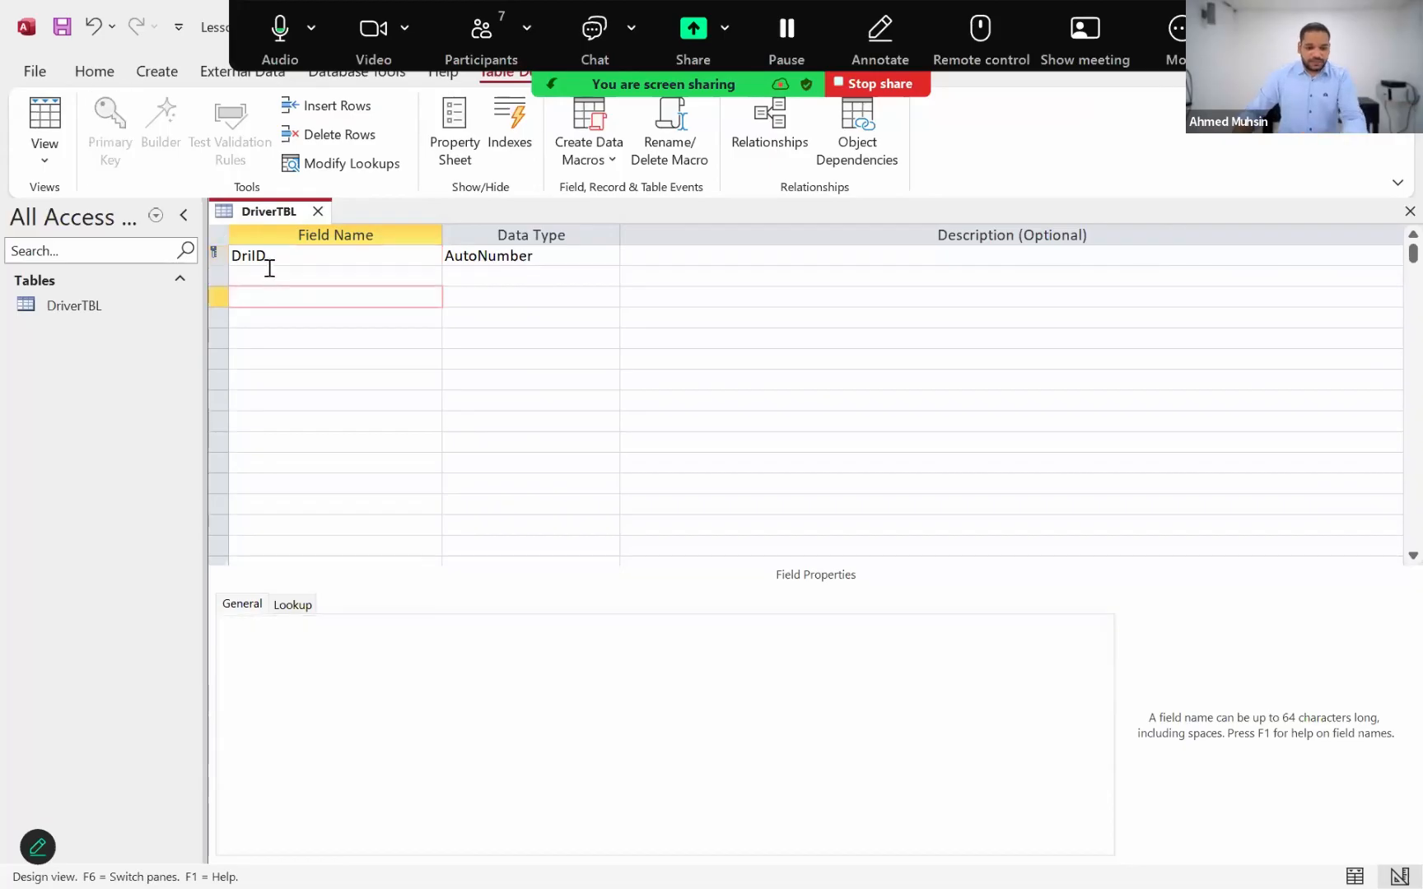
pyautogui.click(264, 270)
# Change the data type of the DriID field to Short Text.
pyautogui.click(467, 255)
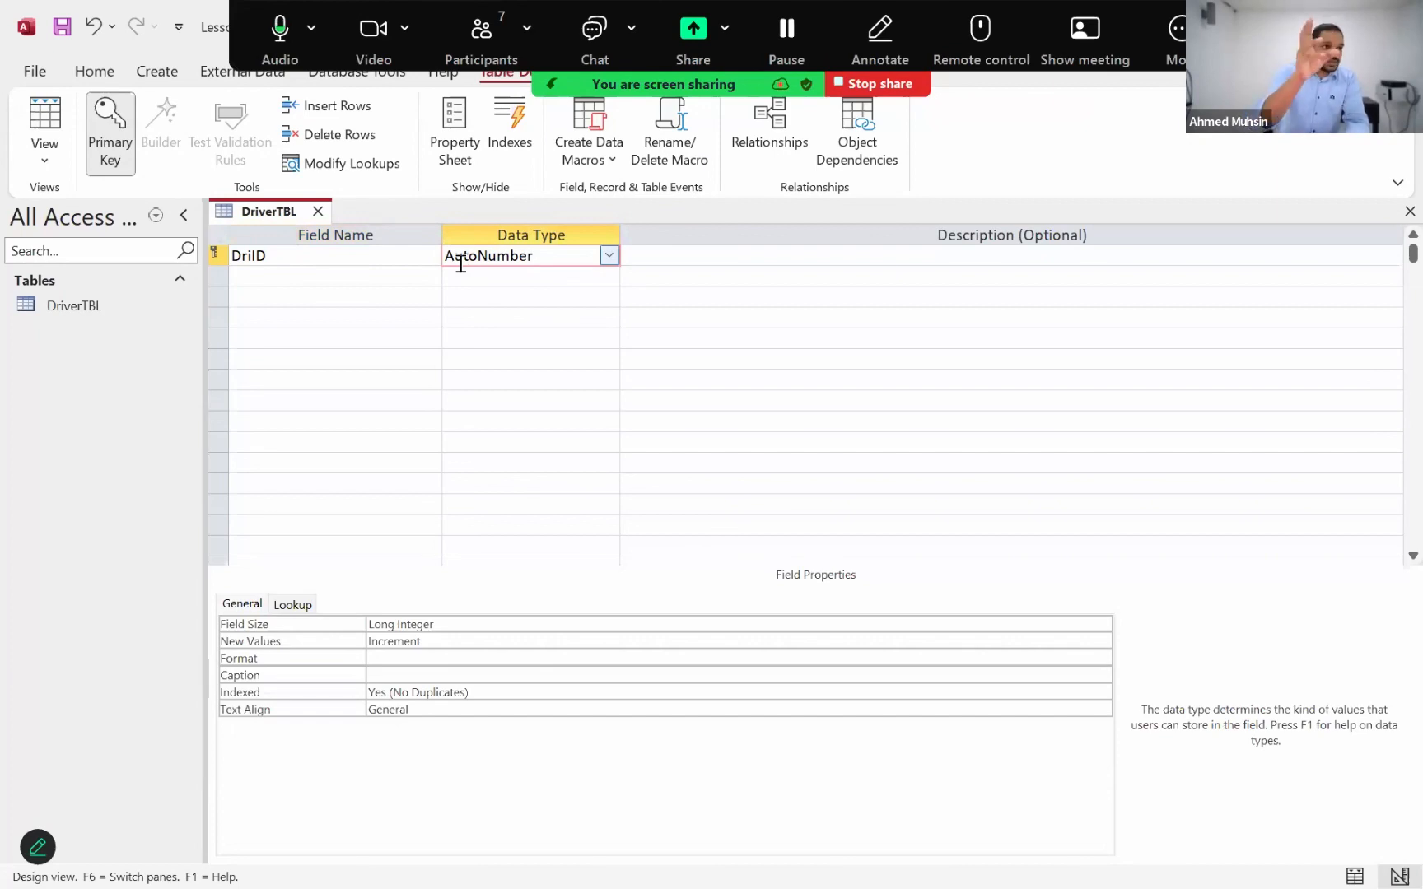
pyautogui.click(558, 254)
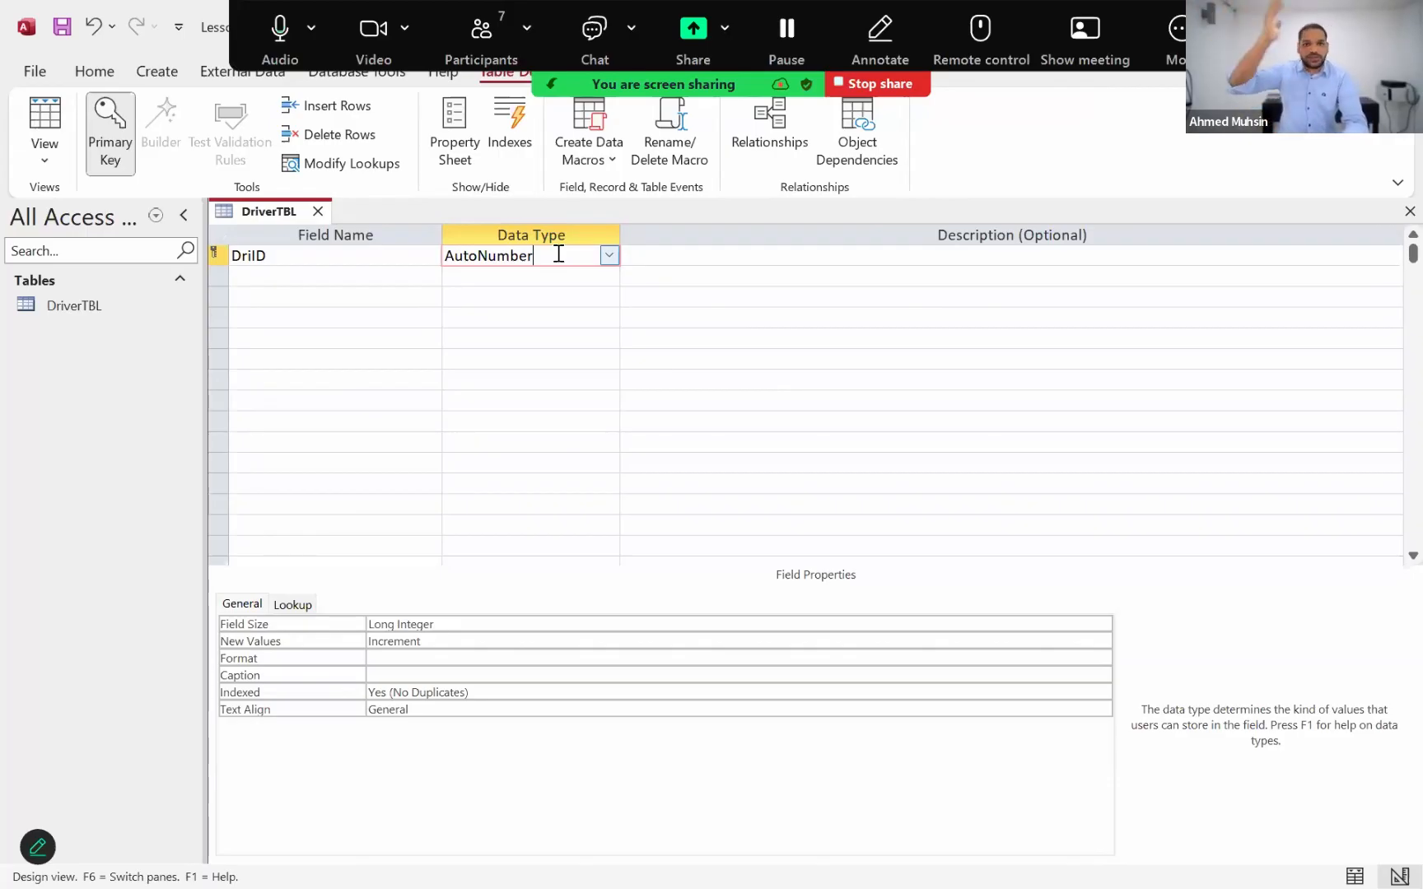
pyautogui.click(608, 256)
pyautogui.click(544, 280)
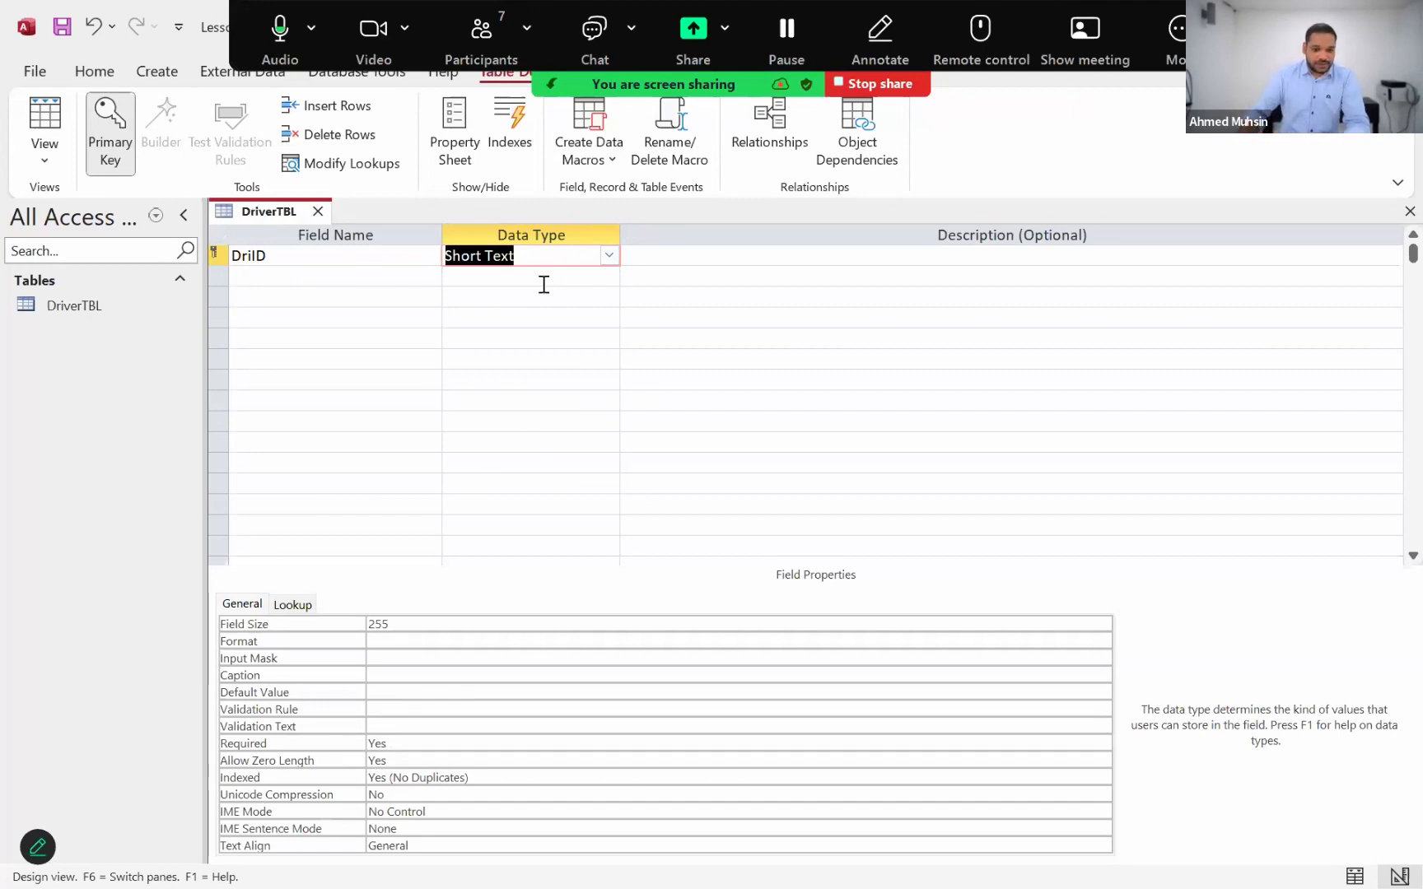
# Add the fields DriName and DriDoB below DriID as Short Text, checking the Word plan for the names.
pyautogui.click(322, 276)
pyautogui.write('D')
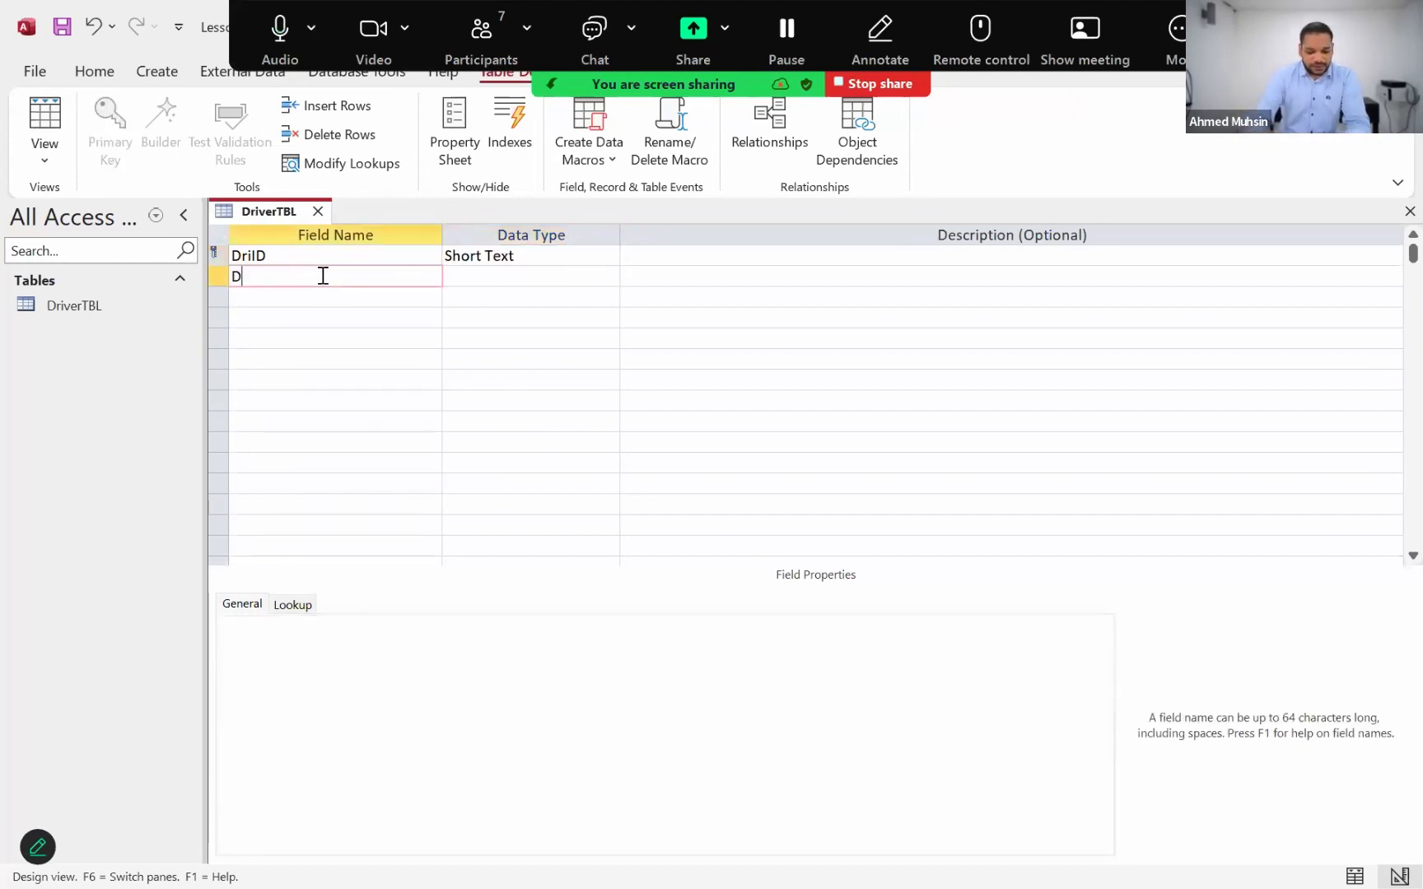
pyautogui.write('riName')
pyautogui.press('Down')
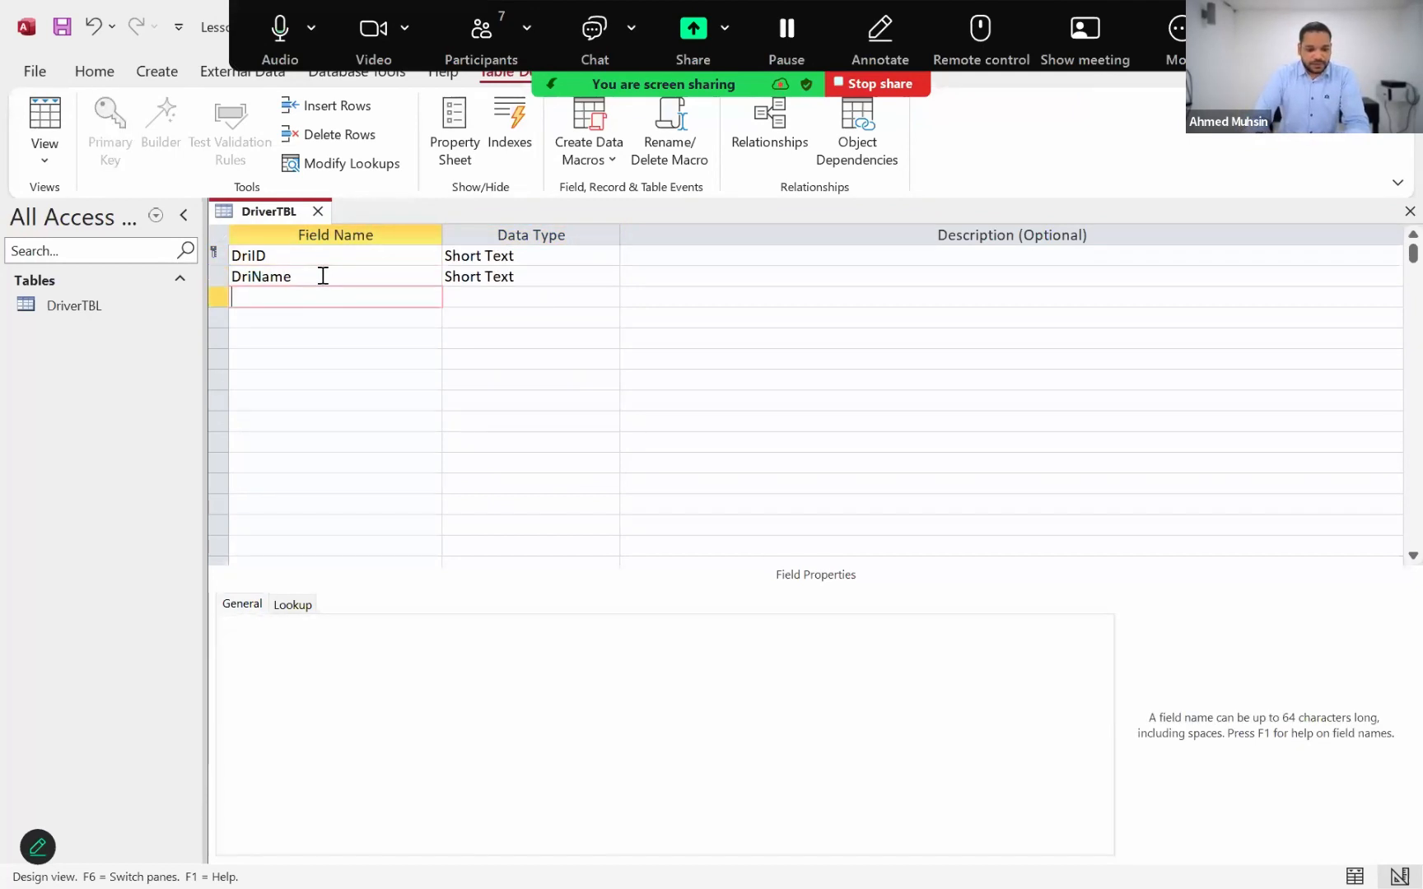
pyautogui.hotkey('alt', 'Tab')
pyautogui.hotkey('alt', 'Tab')
pyautogui.write('D')
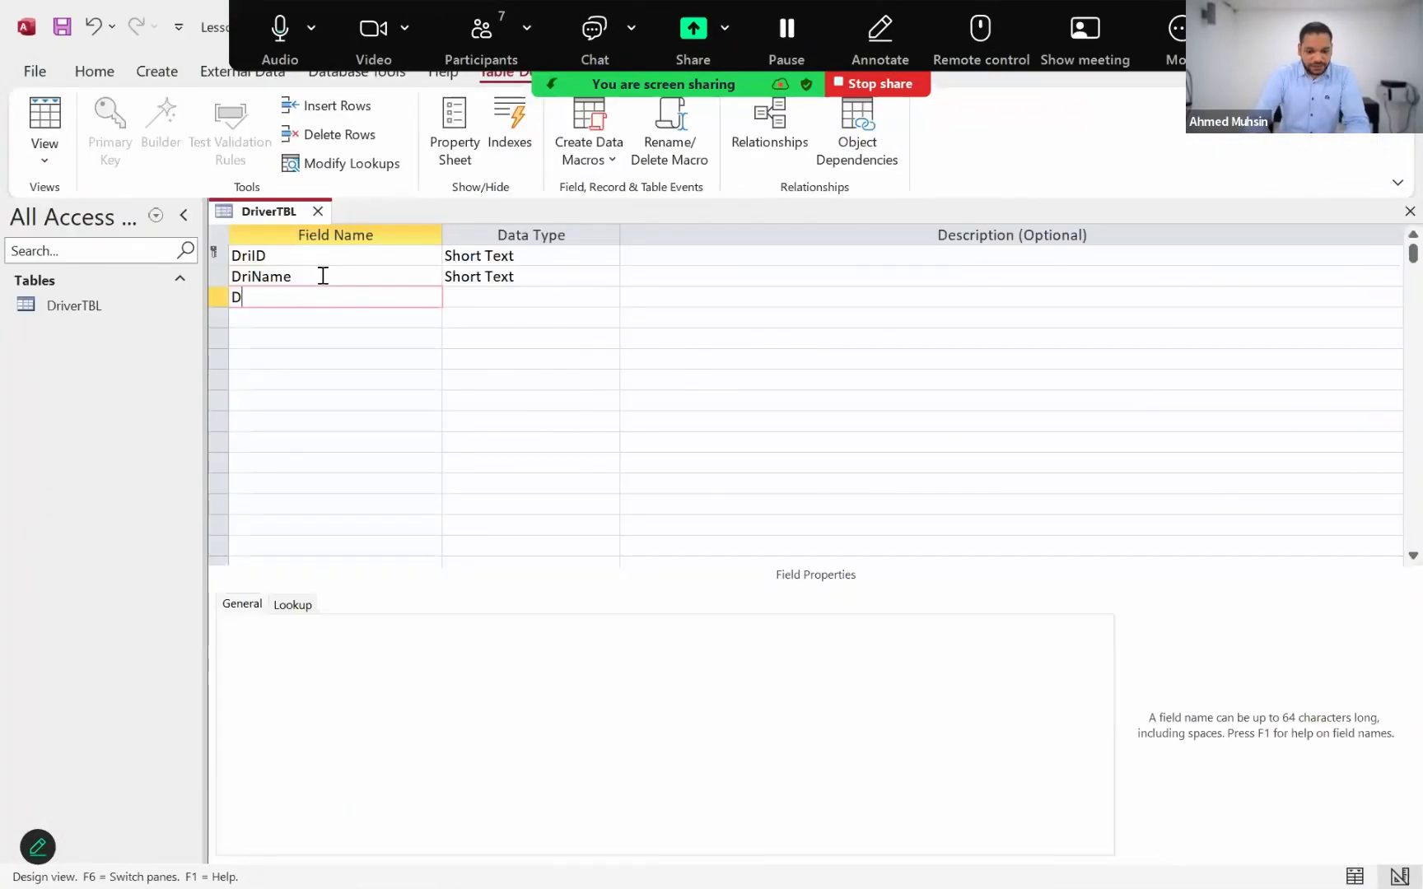
pyautogui.write('riDoB')
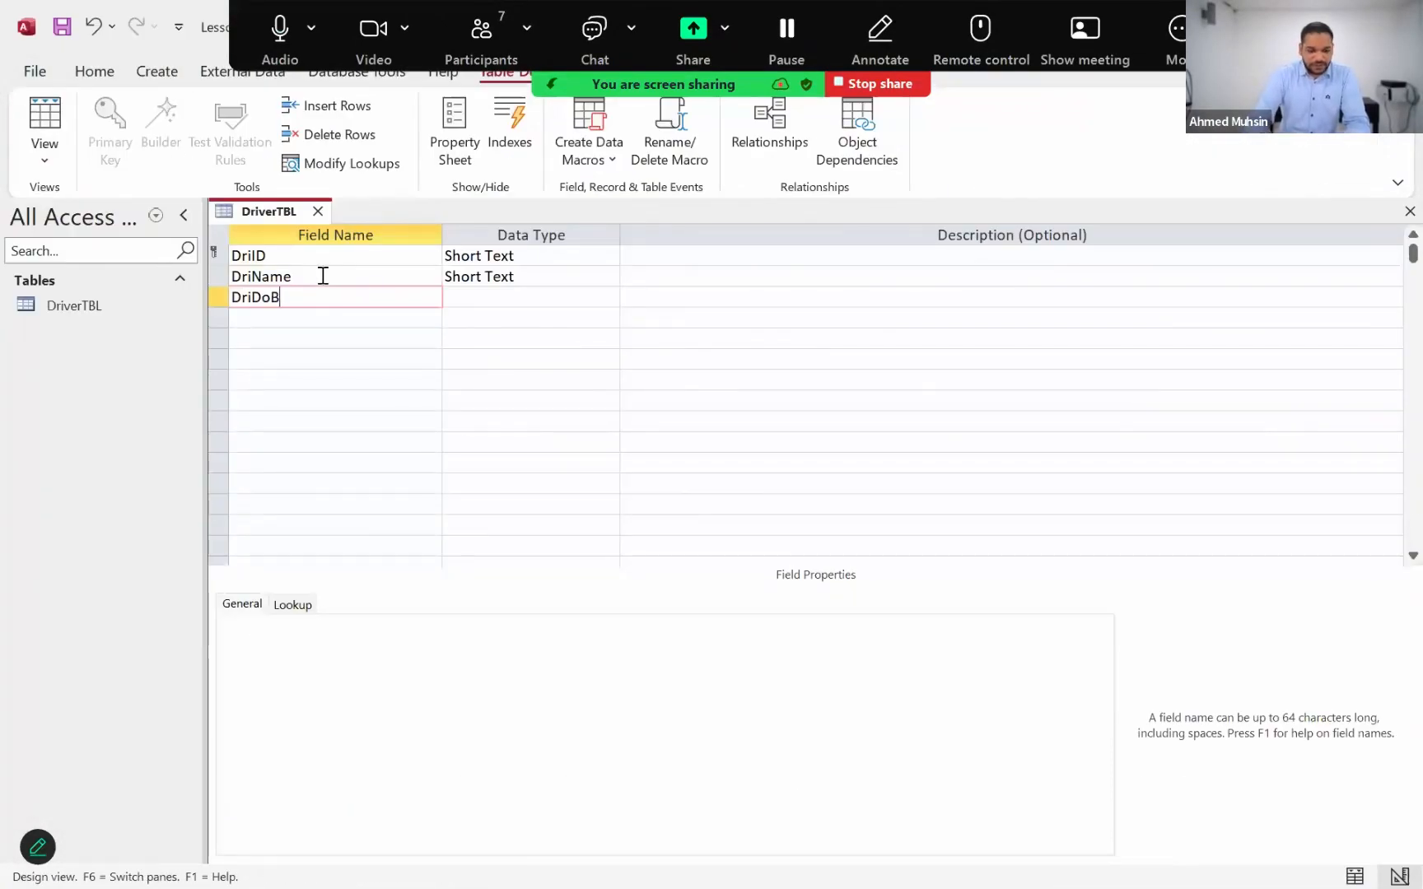
pyautogui.press('Down')
# Add the fields DriContact and DriAddress below DriDoB as Short Text, following the Word plan.
pyautogui.write('DriContact')
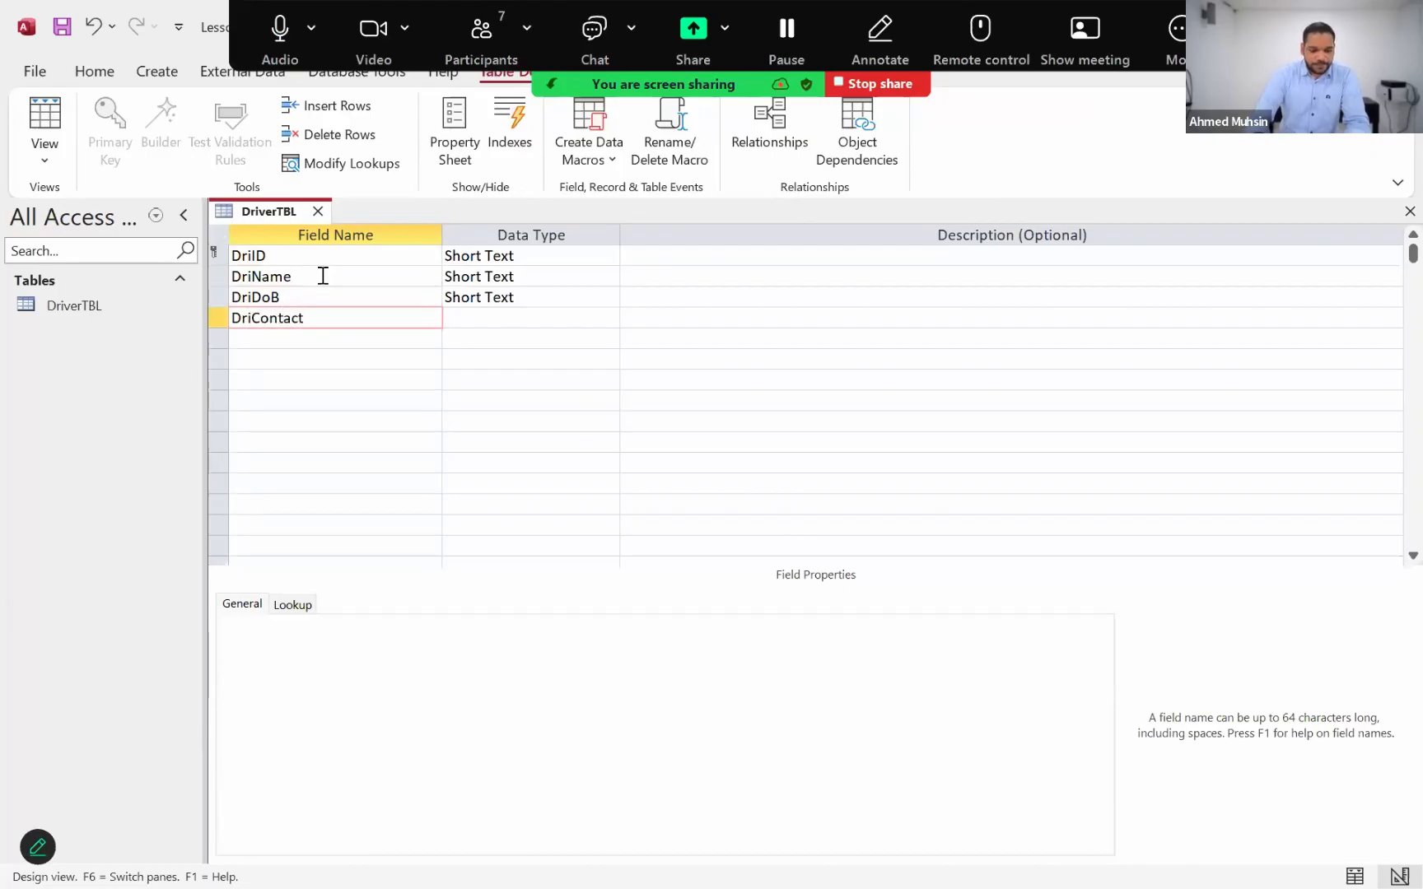
pyautogui.press('Down')
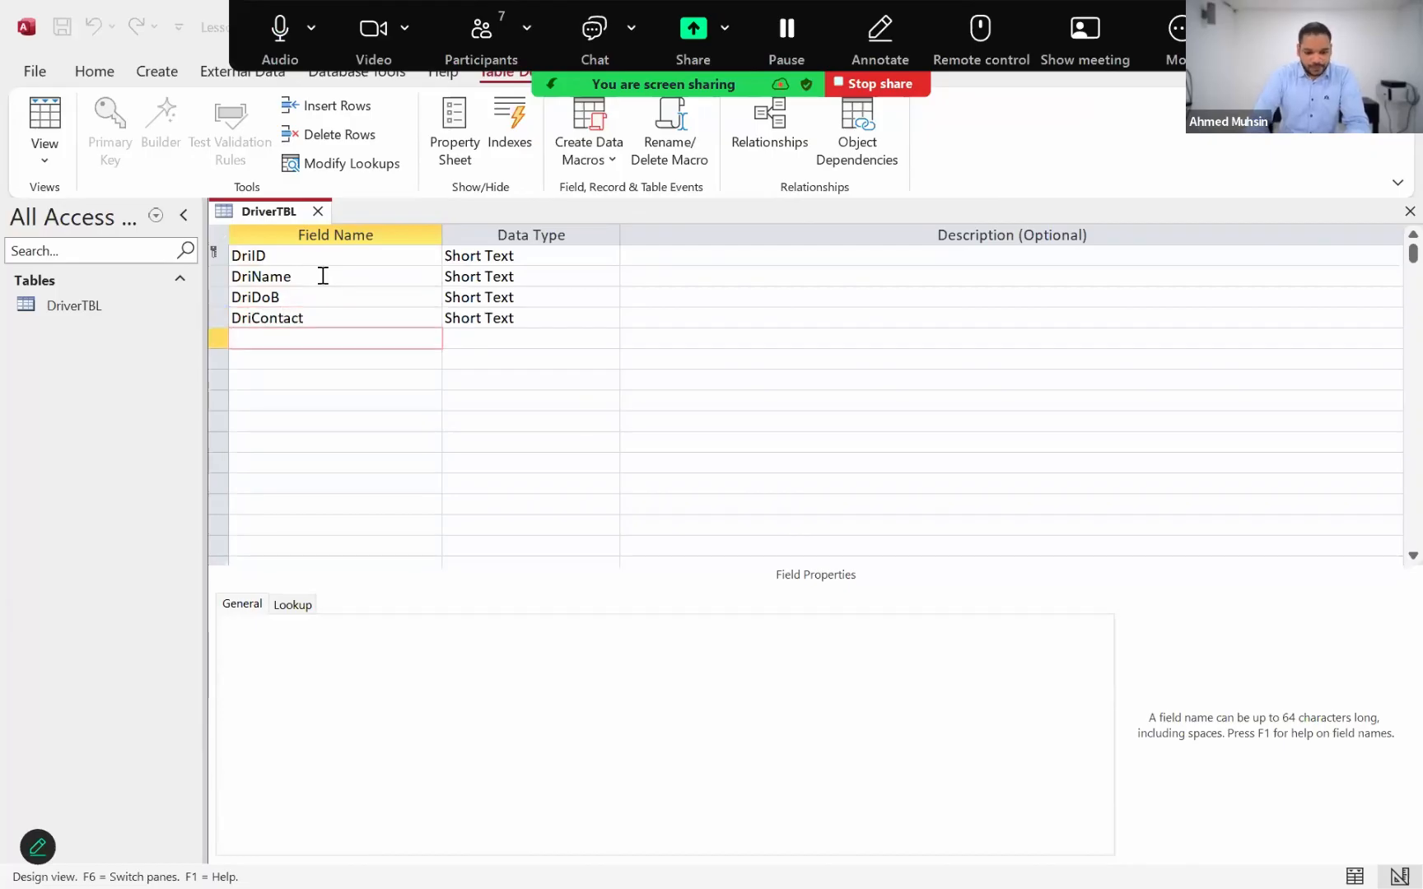
pyautogui.hotkey('alt', 'Tab')
pyautogui.hotkey('alt', 'Tab')
pyautogui.write('DriAddress')
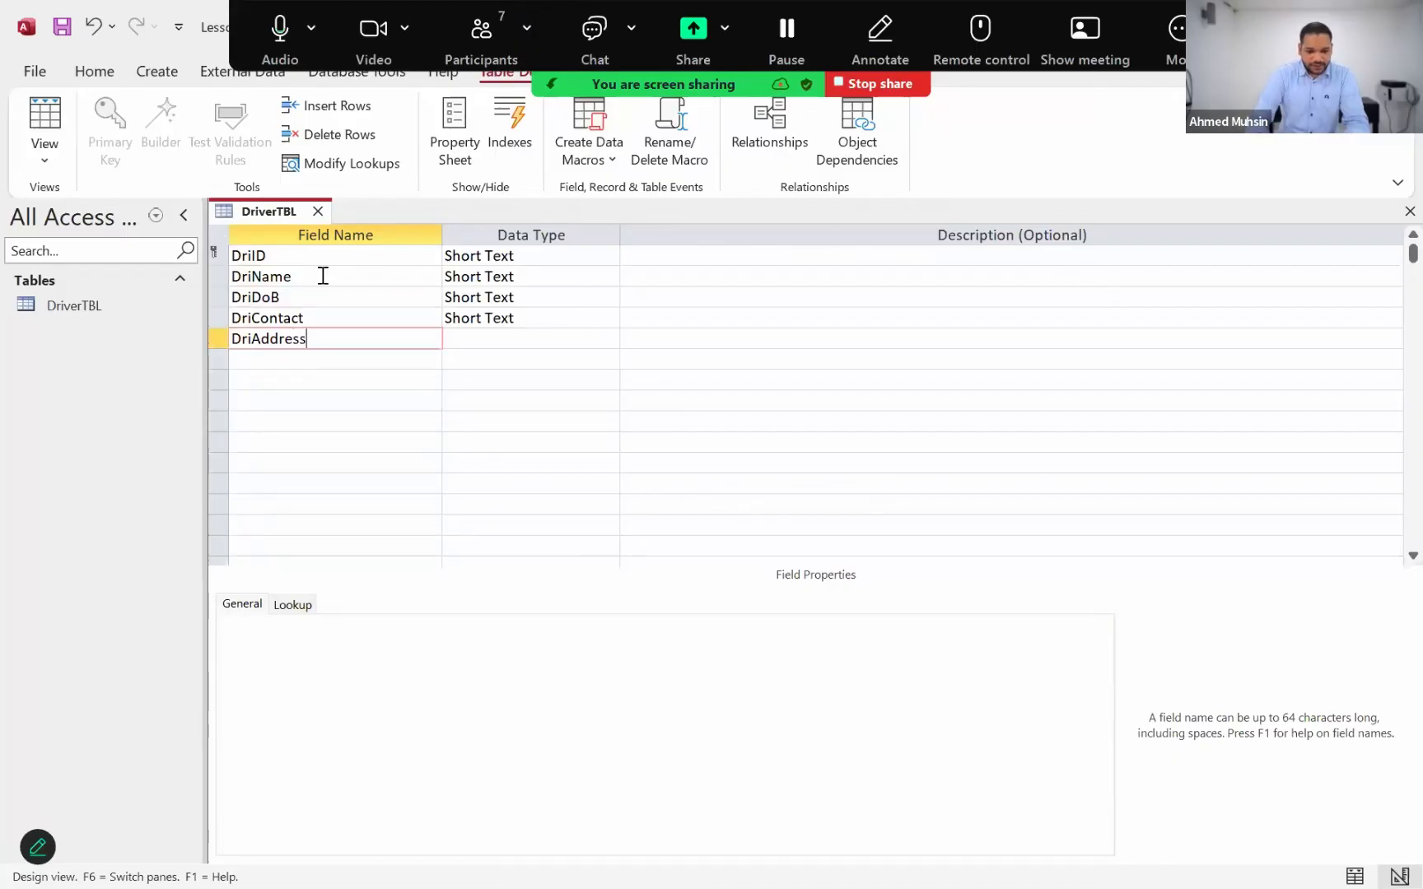
pyautogui.press('Down')
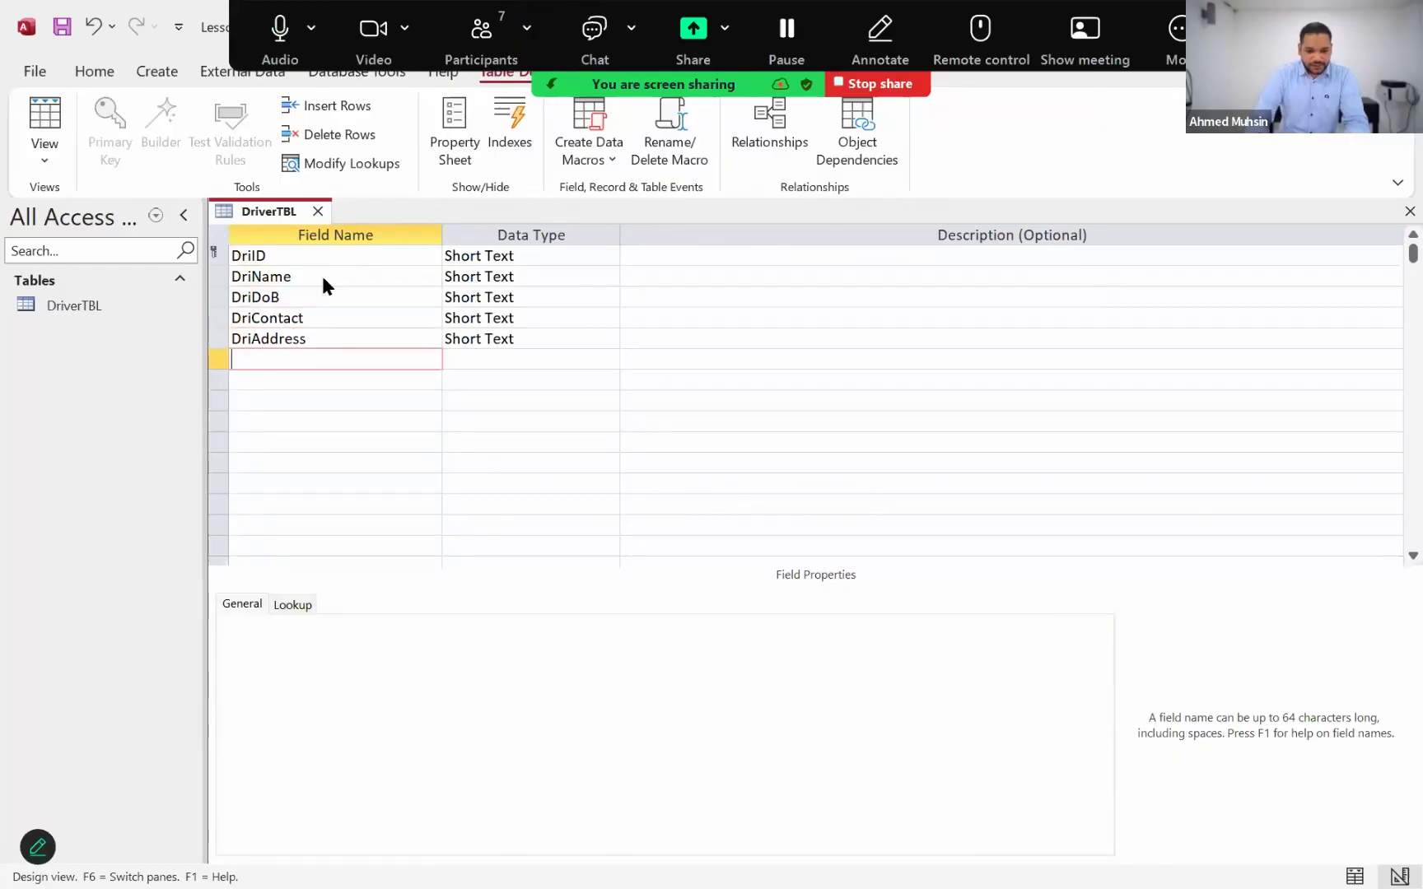
# Add DriGender as the last Short Text field of DriverTBL, following the Word plan.
pyautogui.hotkey('alt', 'Tab')
pyautogui.hotkey('alt', 'Tab')
pyautogui.write('DriGender')
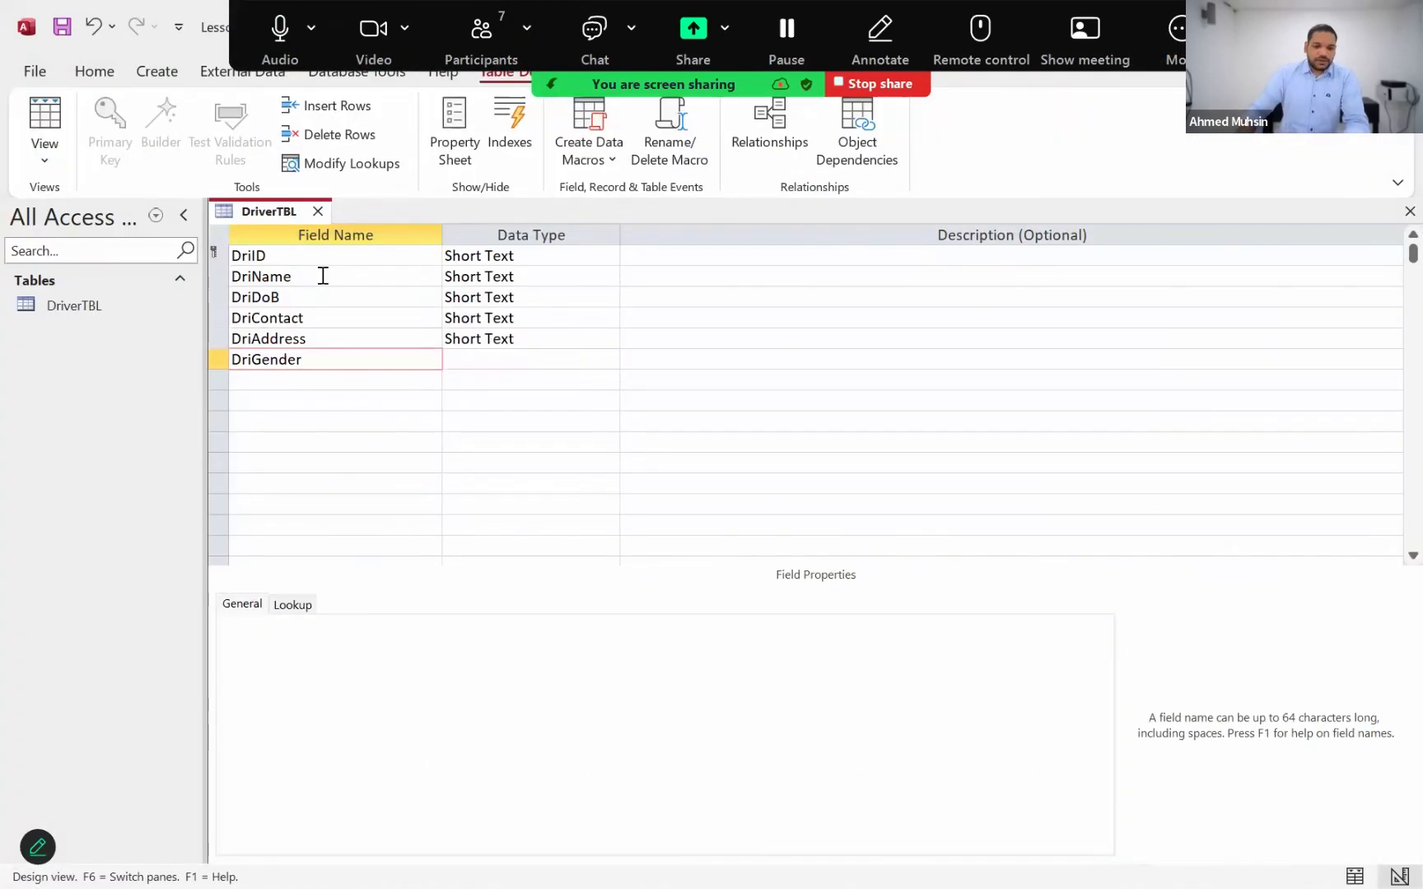
pyautogui.click(471, 372)
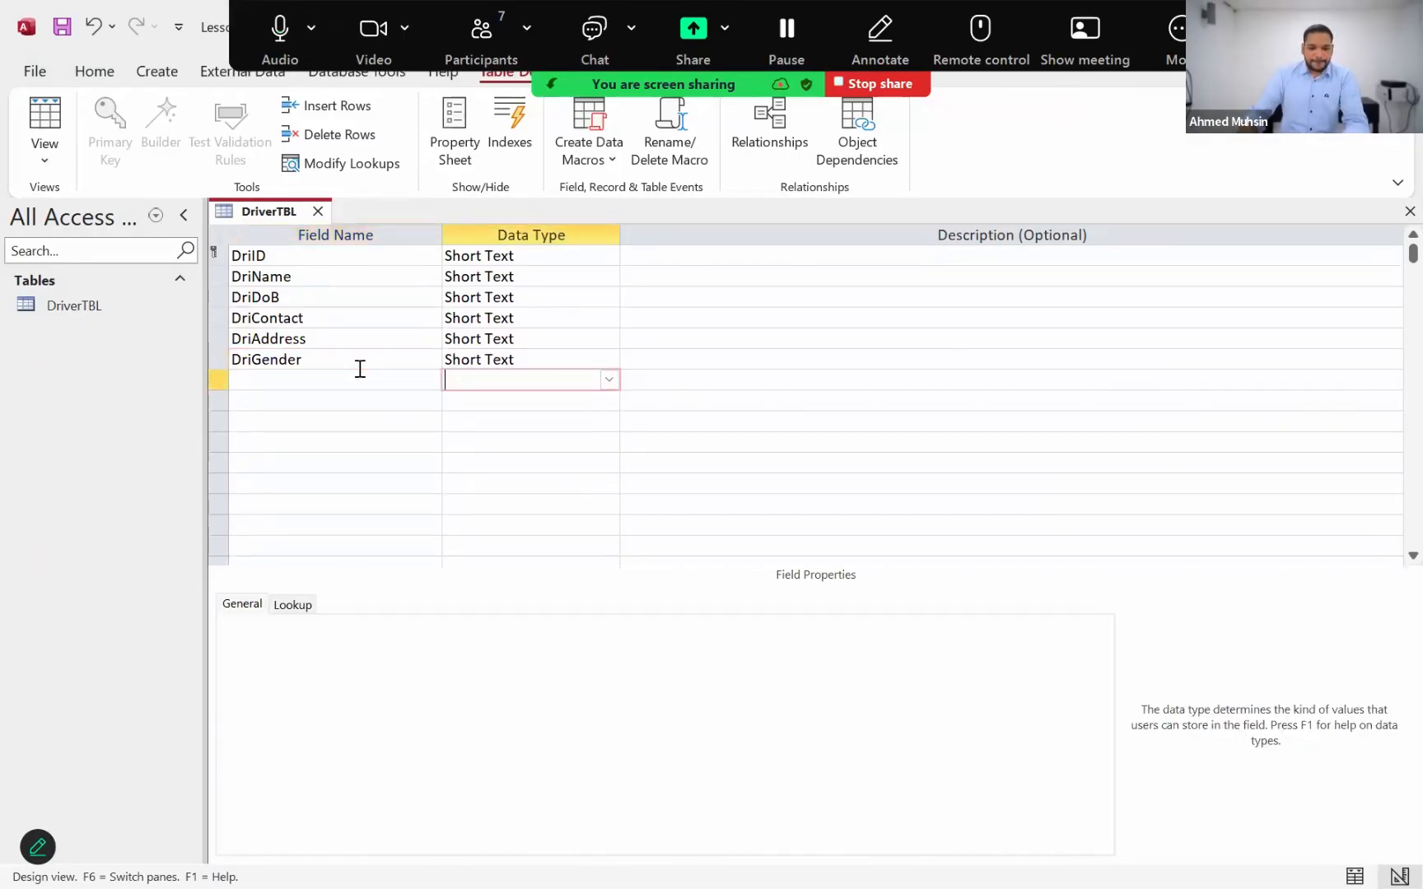
pyautogui.click(359, 378)
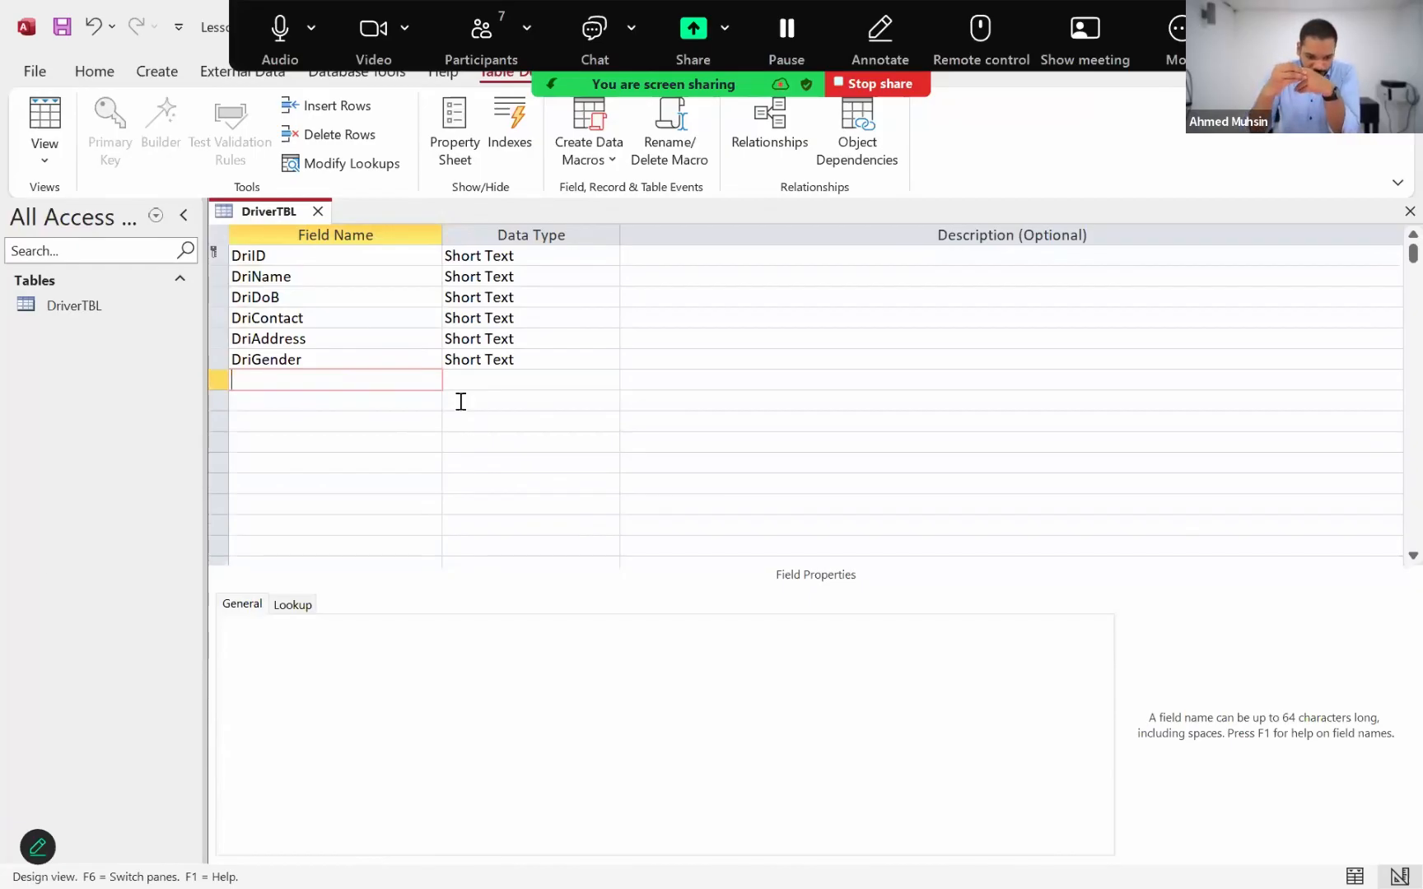
pyautogui.press('Up')
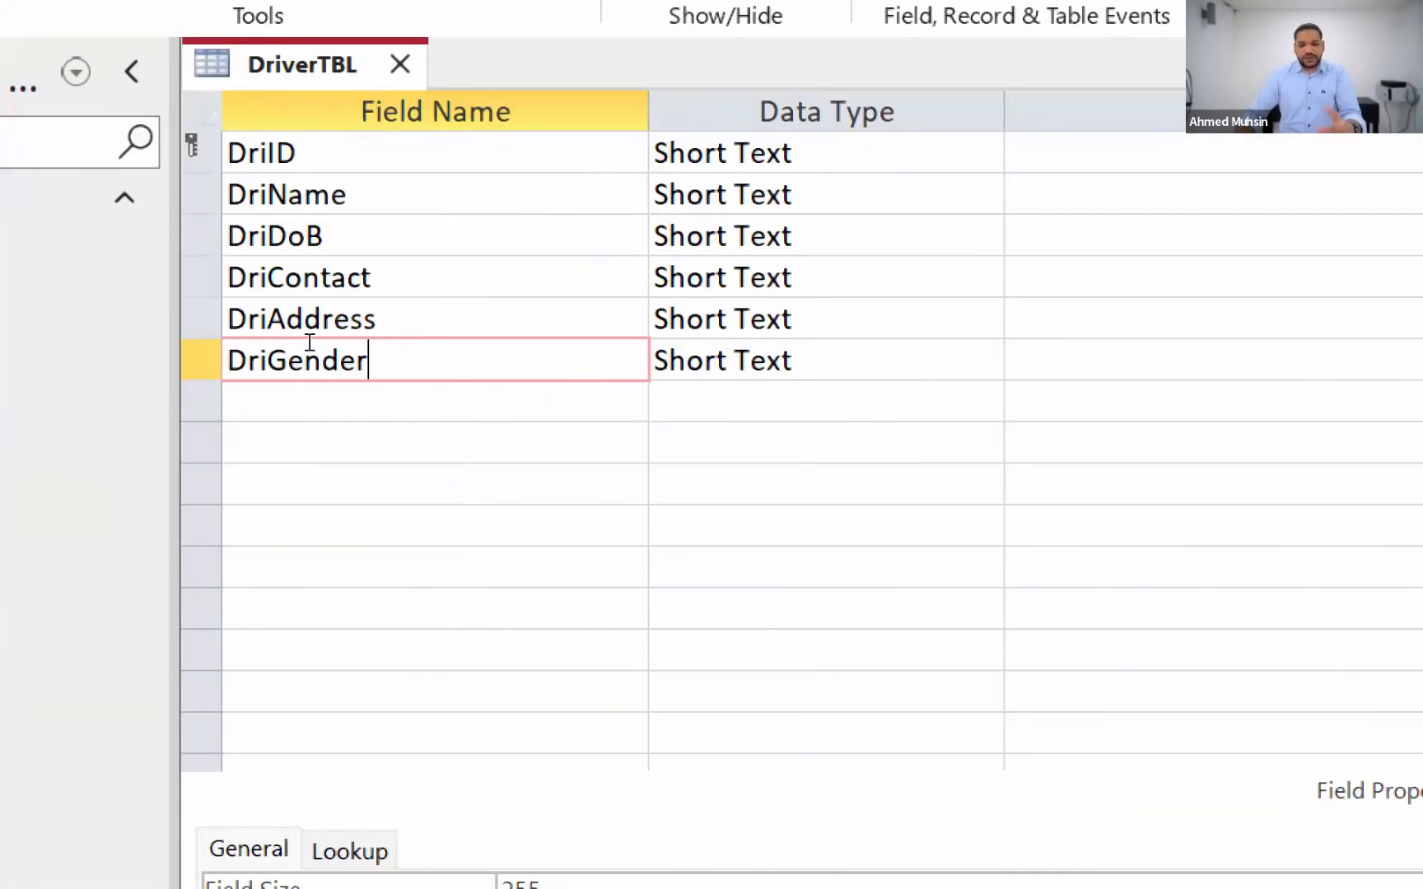
# Set the Field Size property of the DriID field to 4.
pyautogui.click(815, 153)
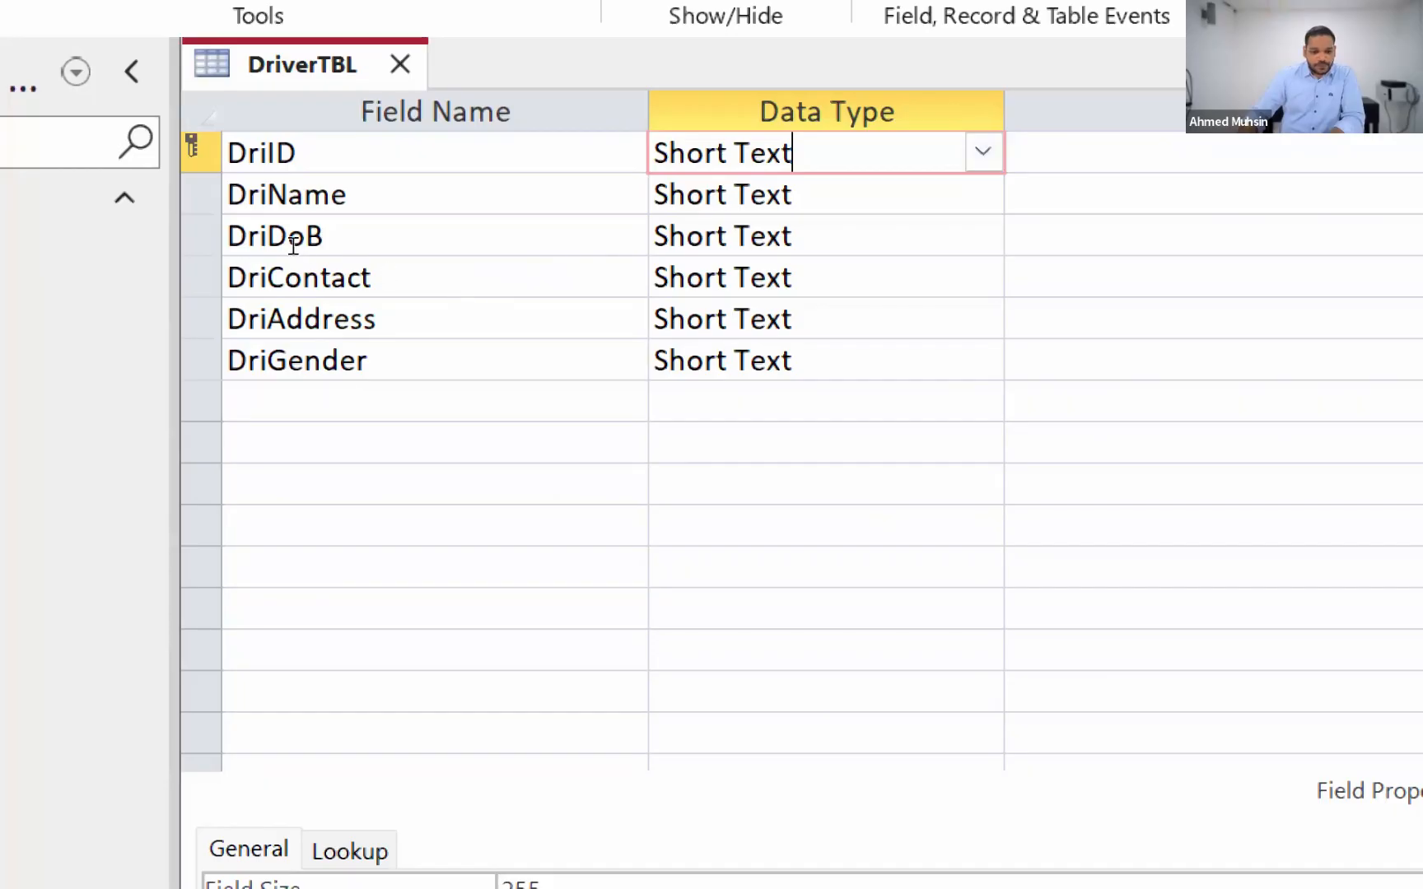
pyautogui.hotkey('shift', 'Tab')
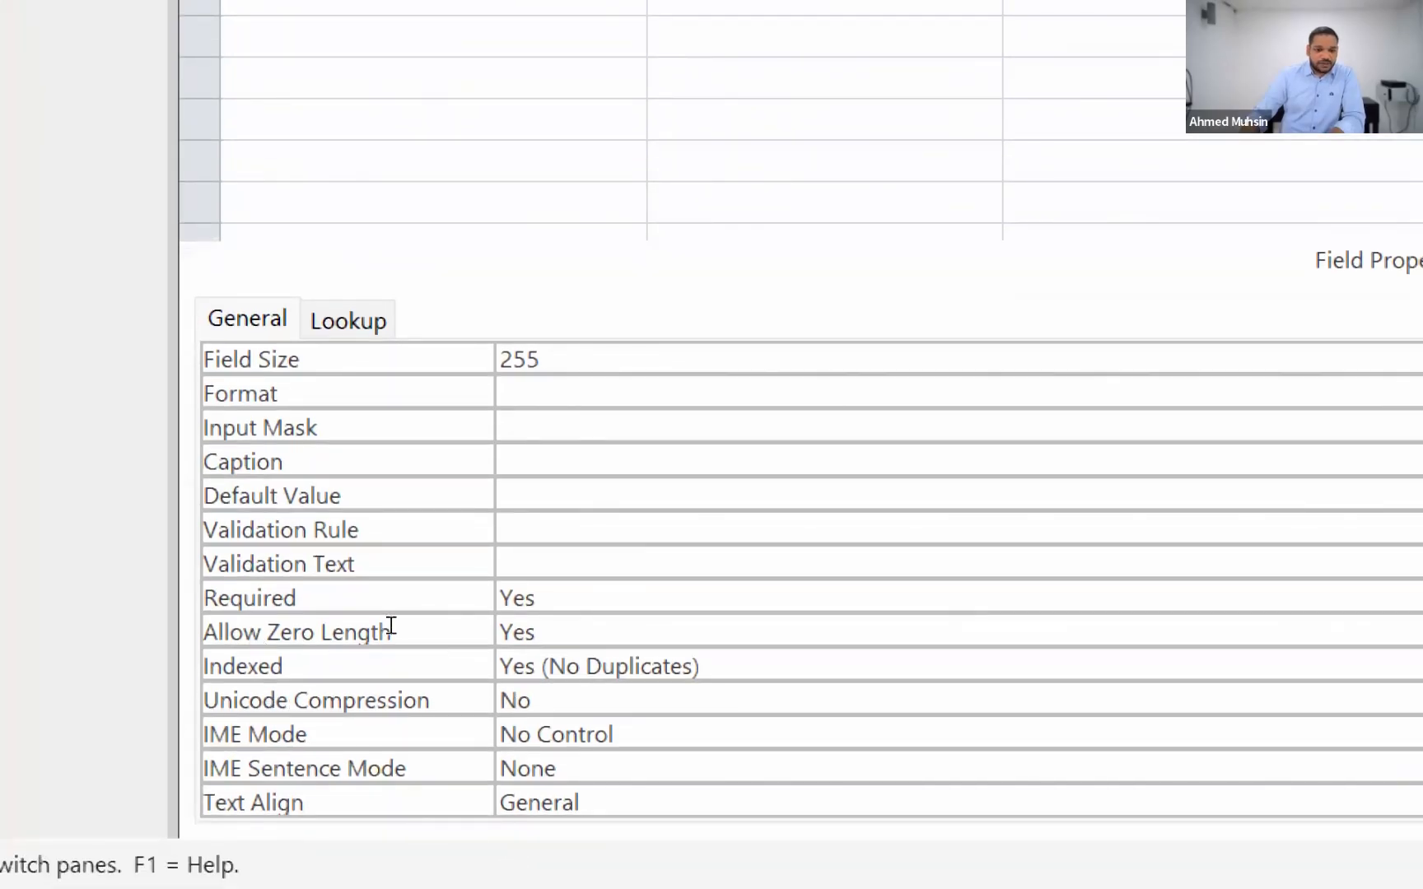
pyautogui.press('F6')
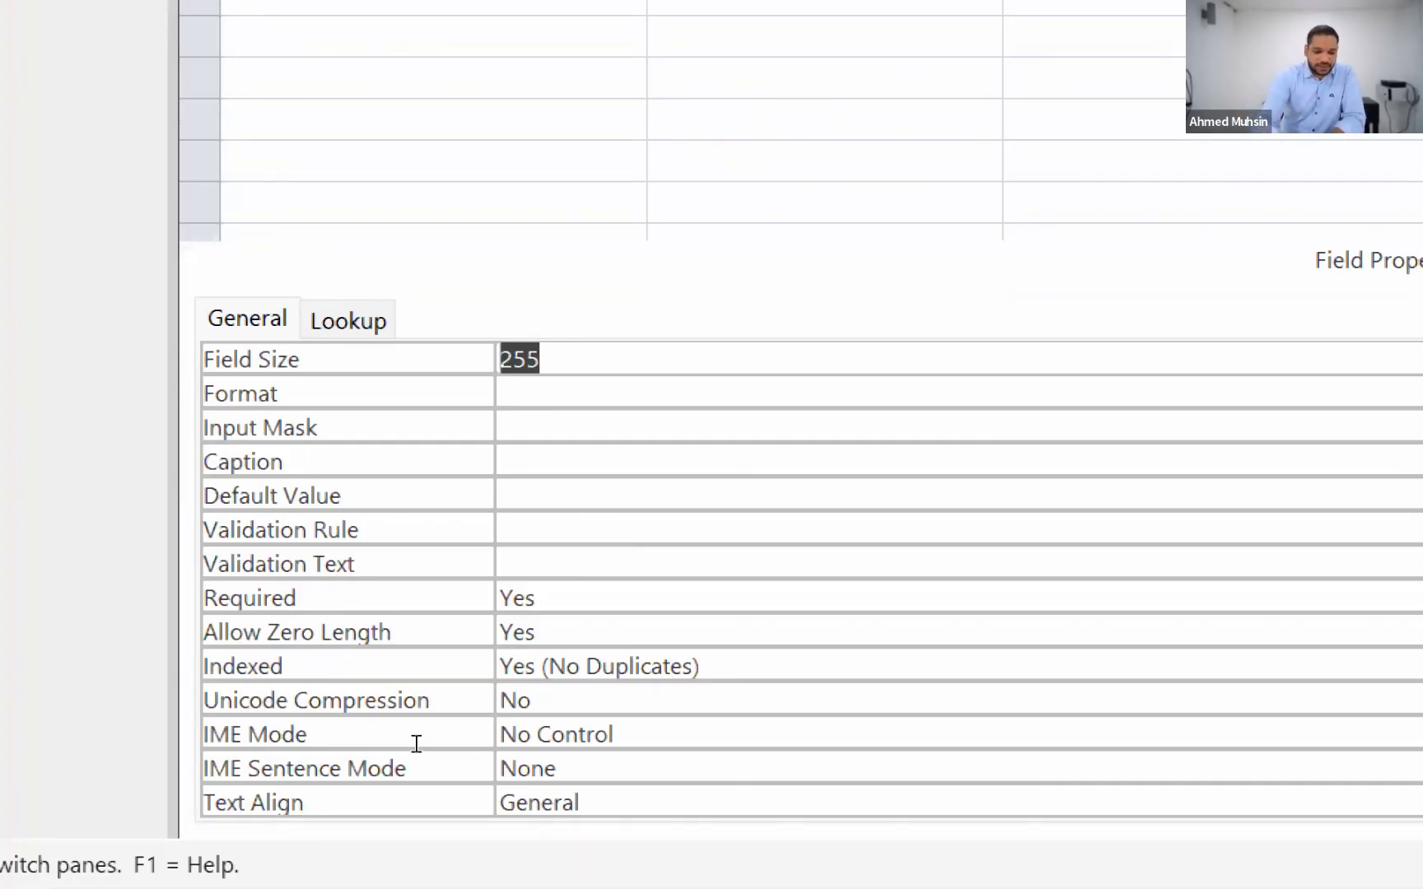
pyautogui.write('4')
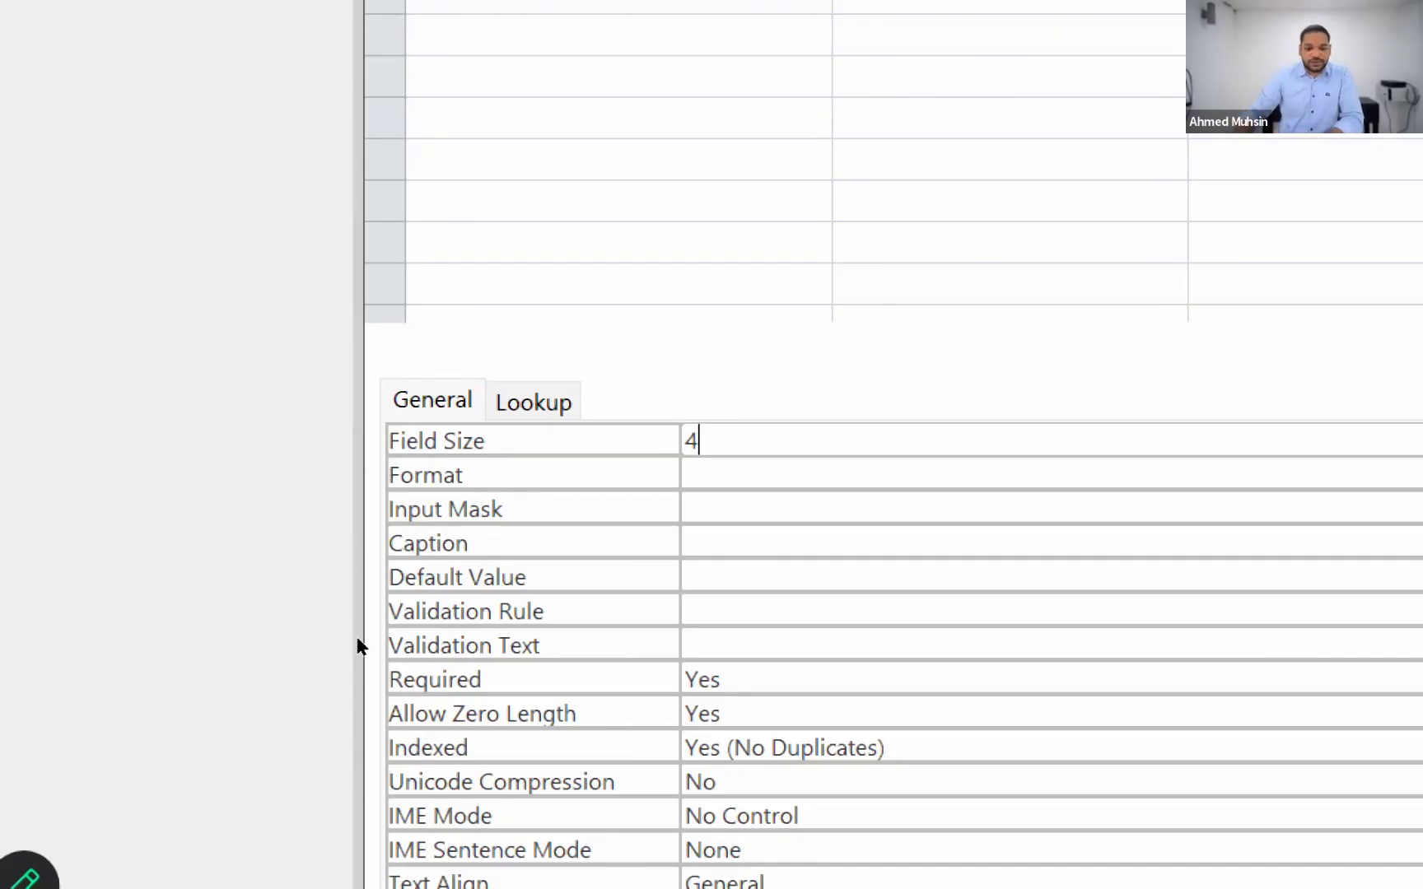
# Save the DriverTBL design.
pyautogui.hotkey('ctrl', 's')
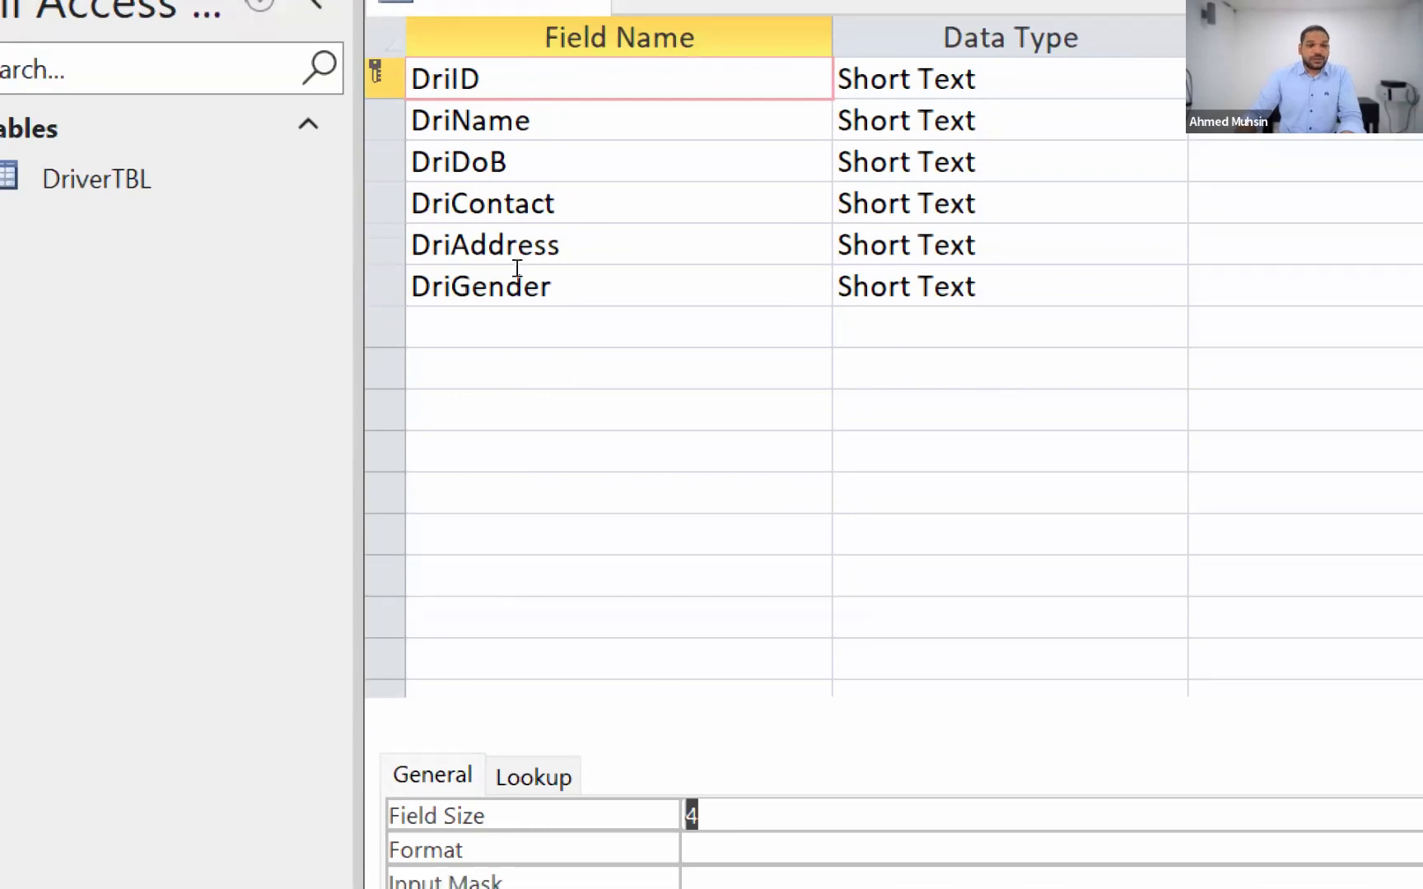
# Try the Long Text data type for the DriName field and set it back to Short Text.
pyautogui.click(1166, 120)
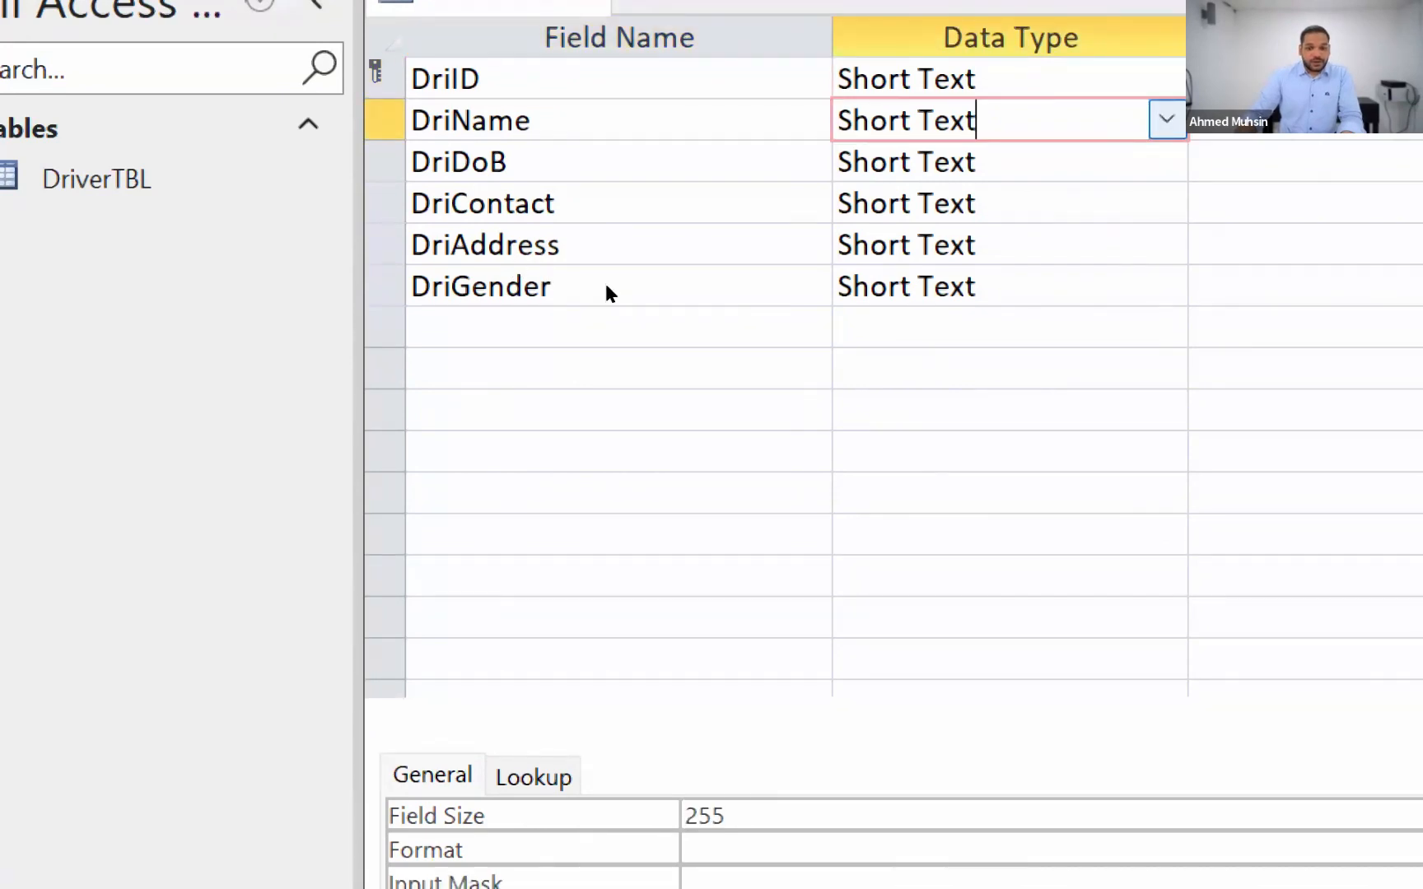
pyautogui.click(1165, 121)
pyautogui.click(1070, 202)
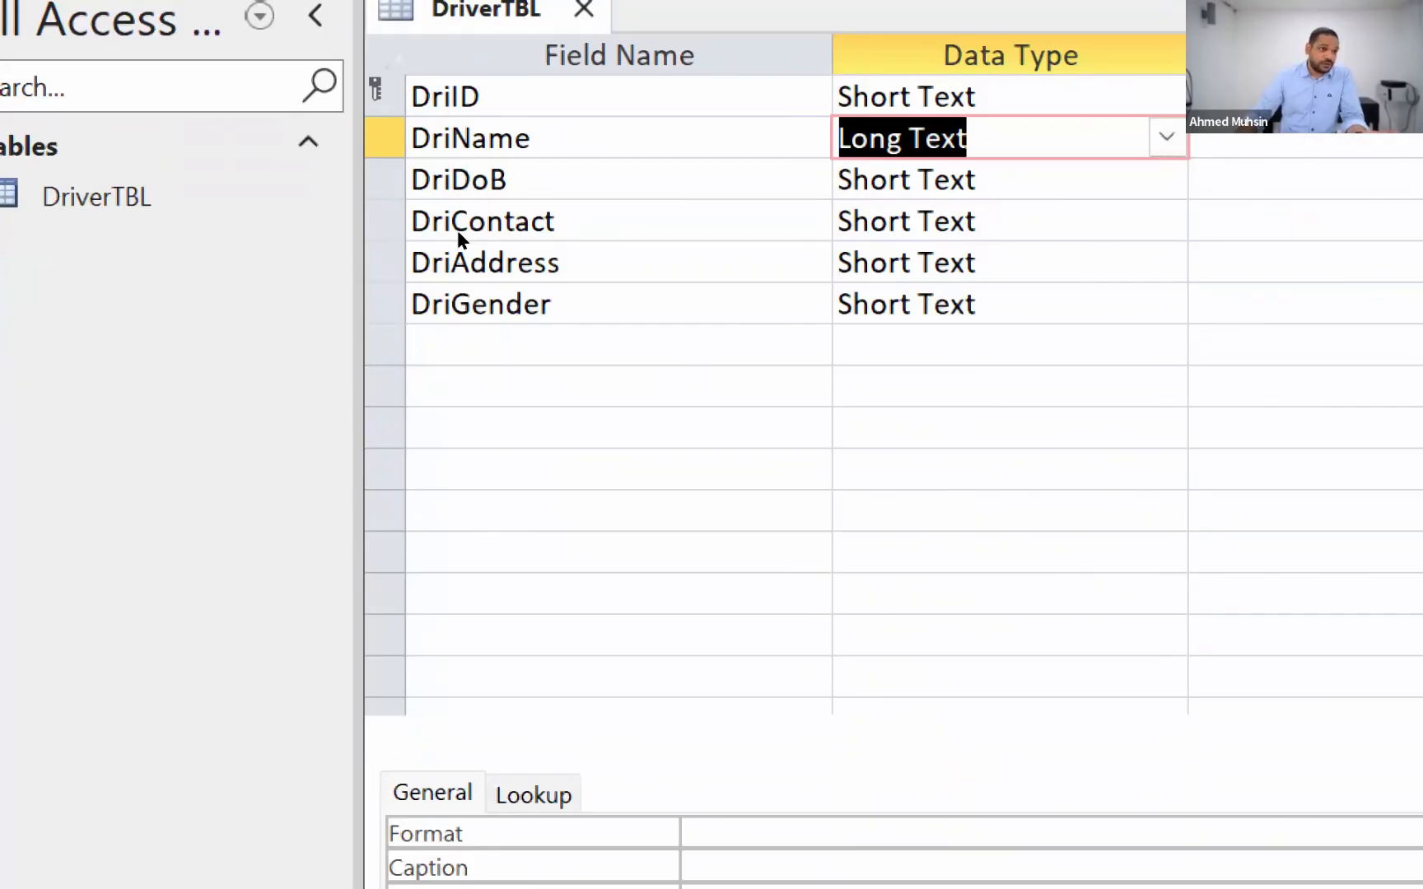
pyautogui.hotkey('alt', 'Down')
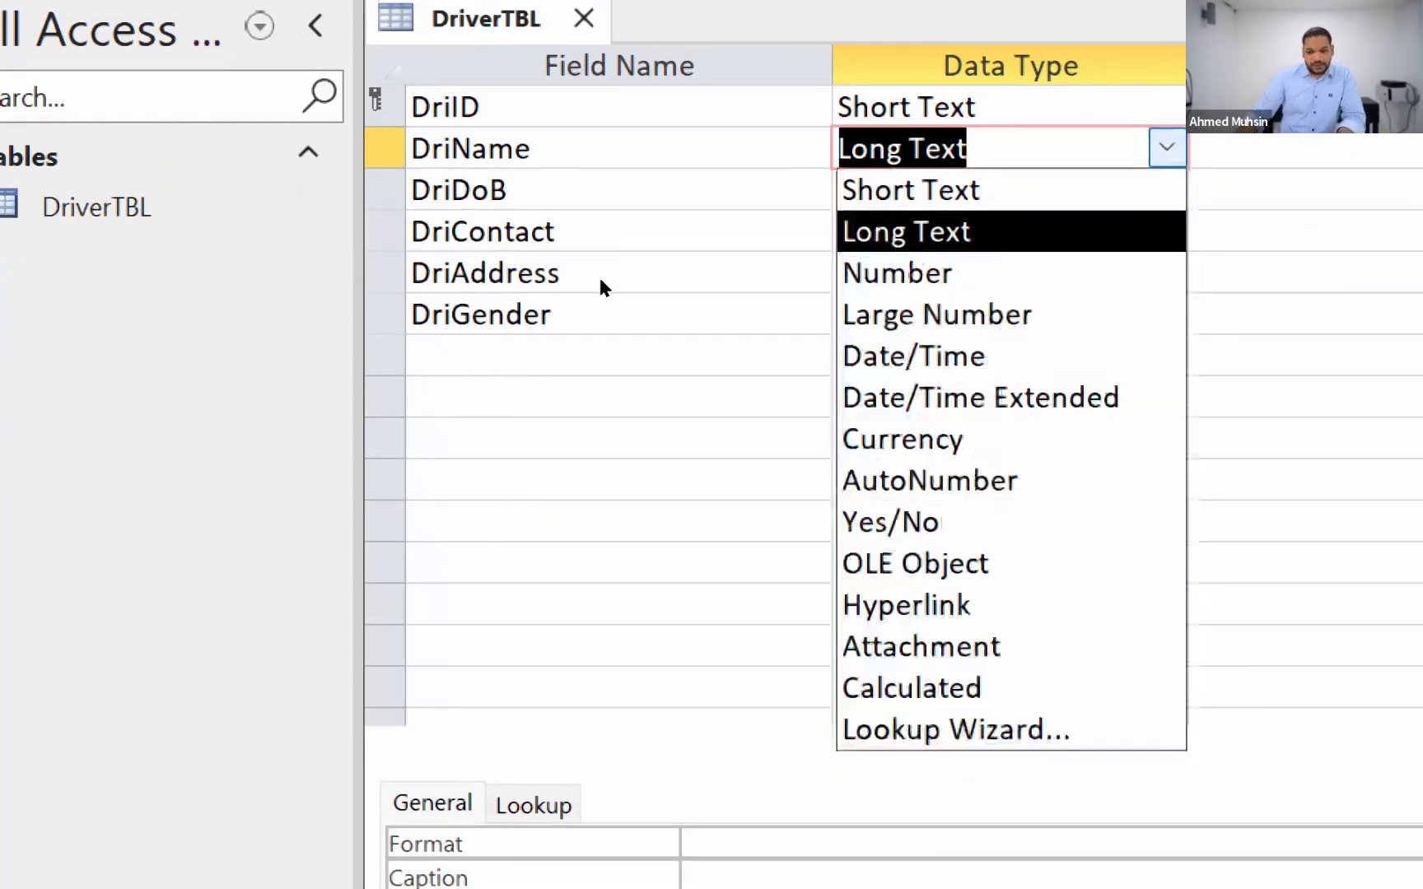
pyautogui.press('Up')
pyautogui.press('Return')
pyautogui.hotkey('shift', 'Tab')
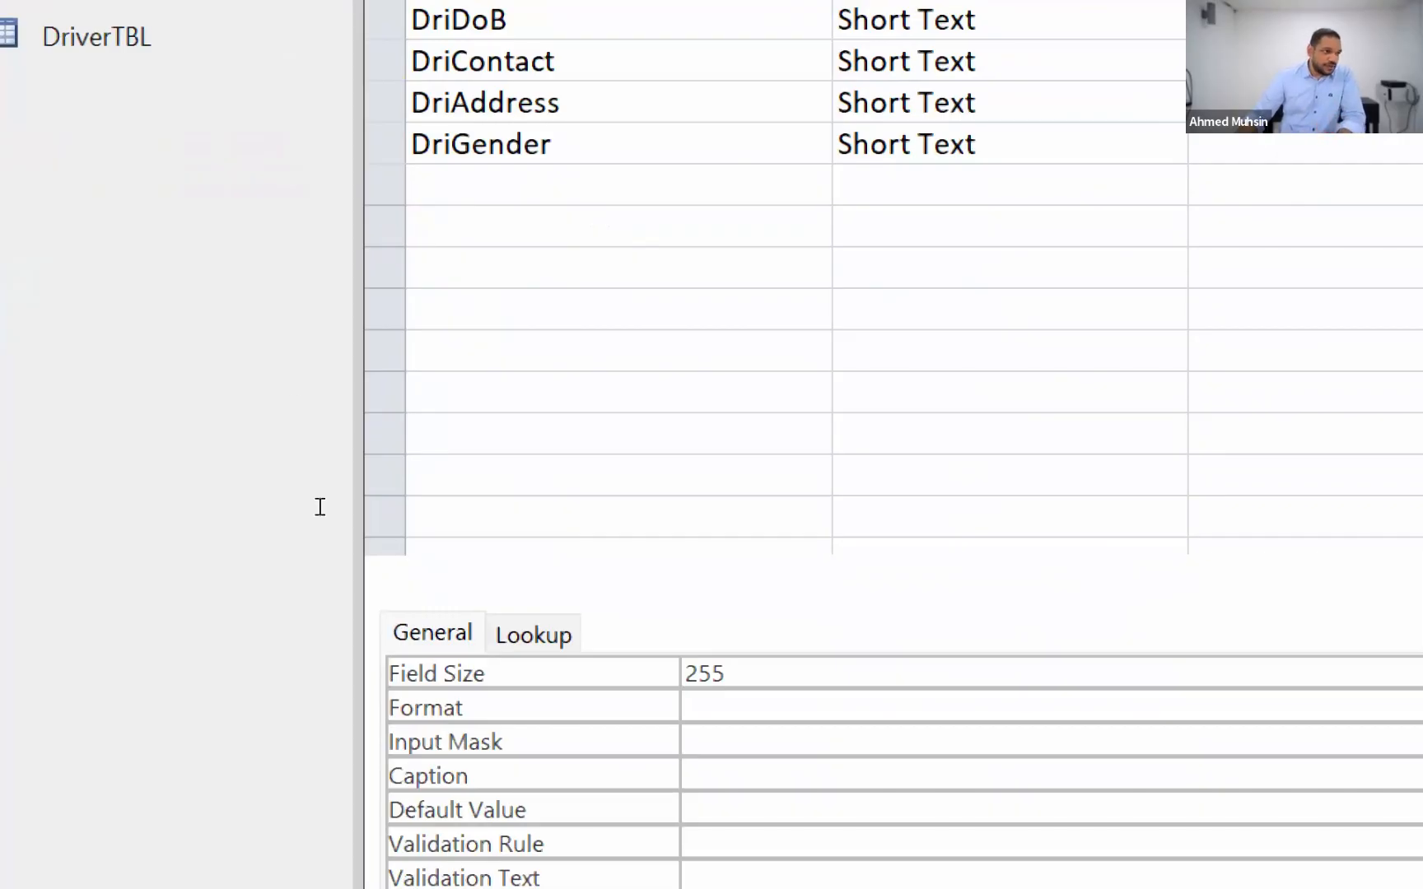
# Set the data type of the DriDoB field to Date/Time.
pyautogui.press('Down')
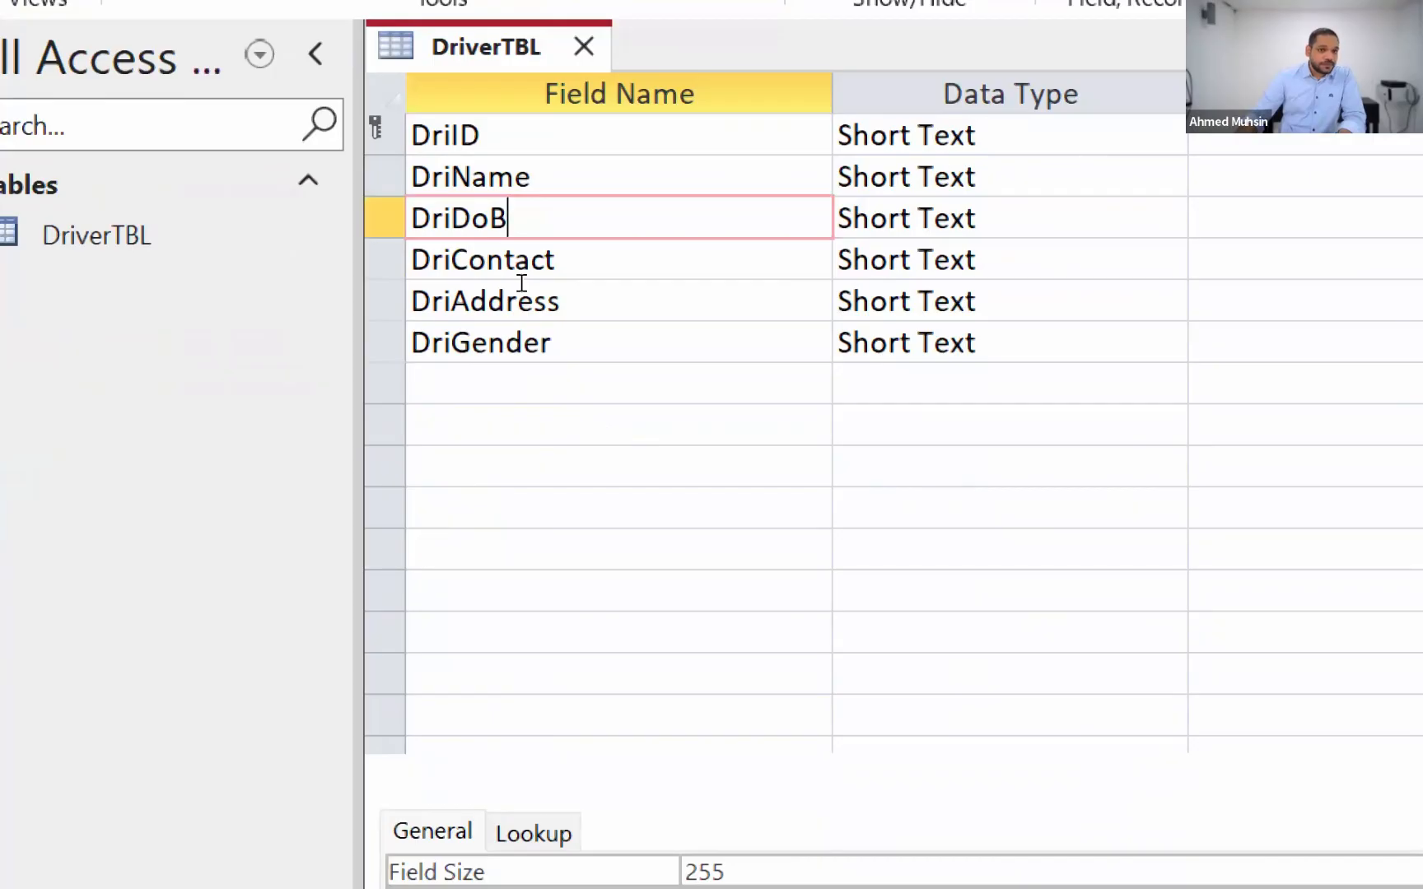
pyautogui.press('Tab')
pyautogui.press('Up')
pyautogui.press('Down')
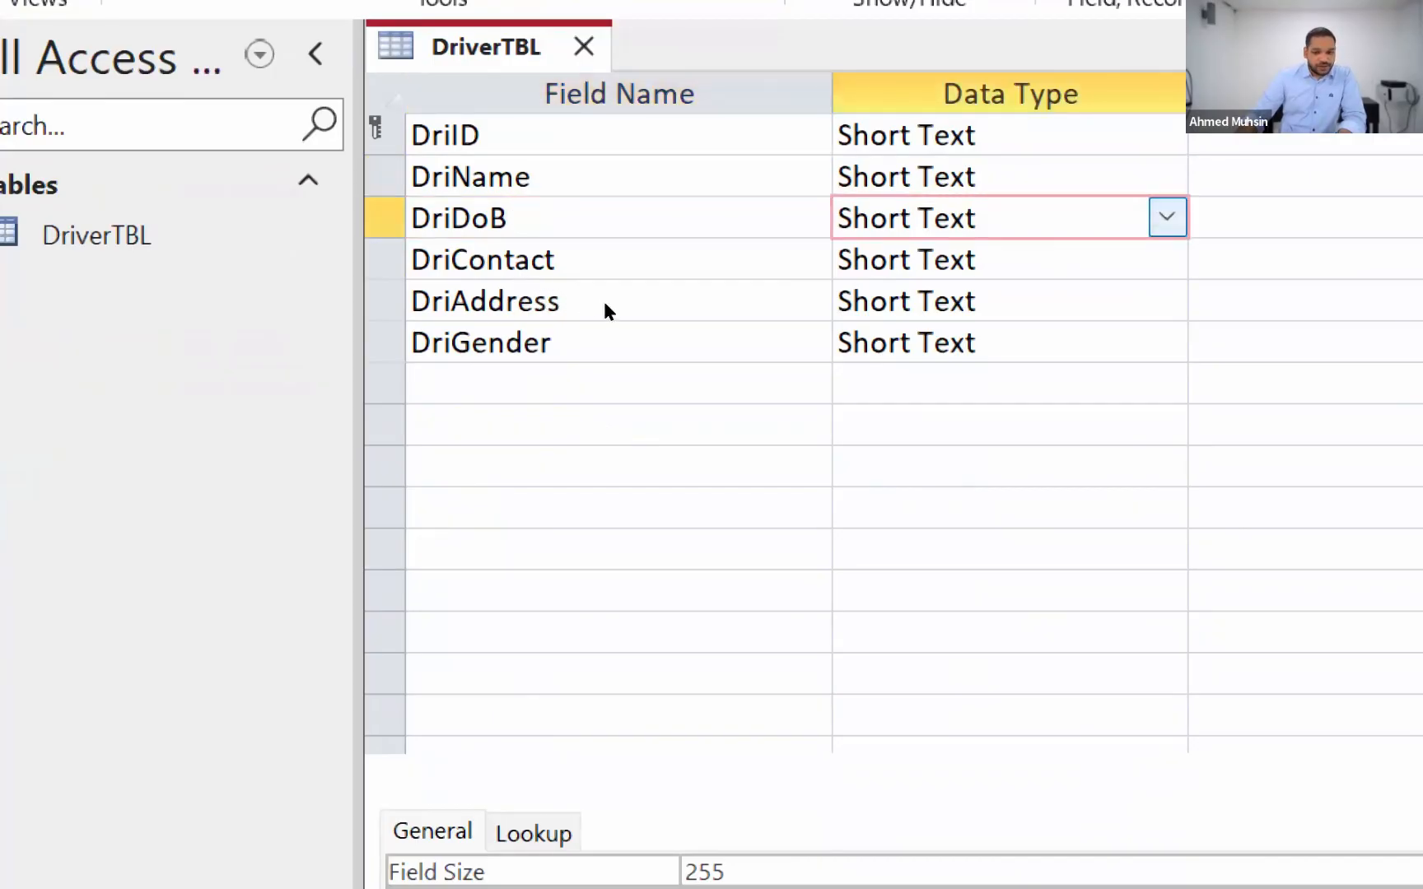
pyautogui.hotkey('alt', 'Down')
pyautogui.press('Down')
pyautogui.press('Down')
pyautogui.press('Down')
pyautogui.press('Down')
pyautogui.press('Down')
pyautogui.press('Up')
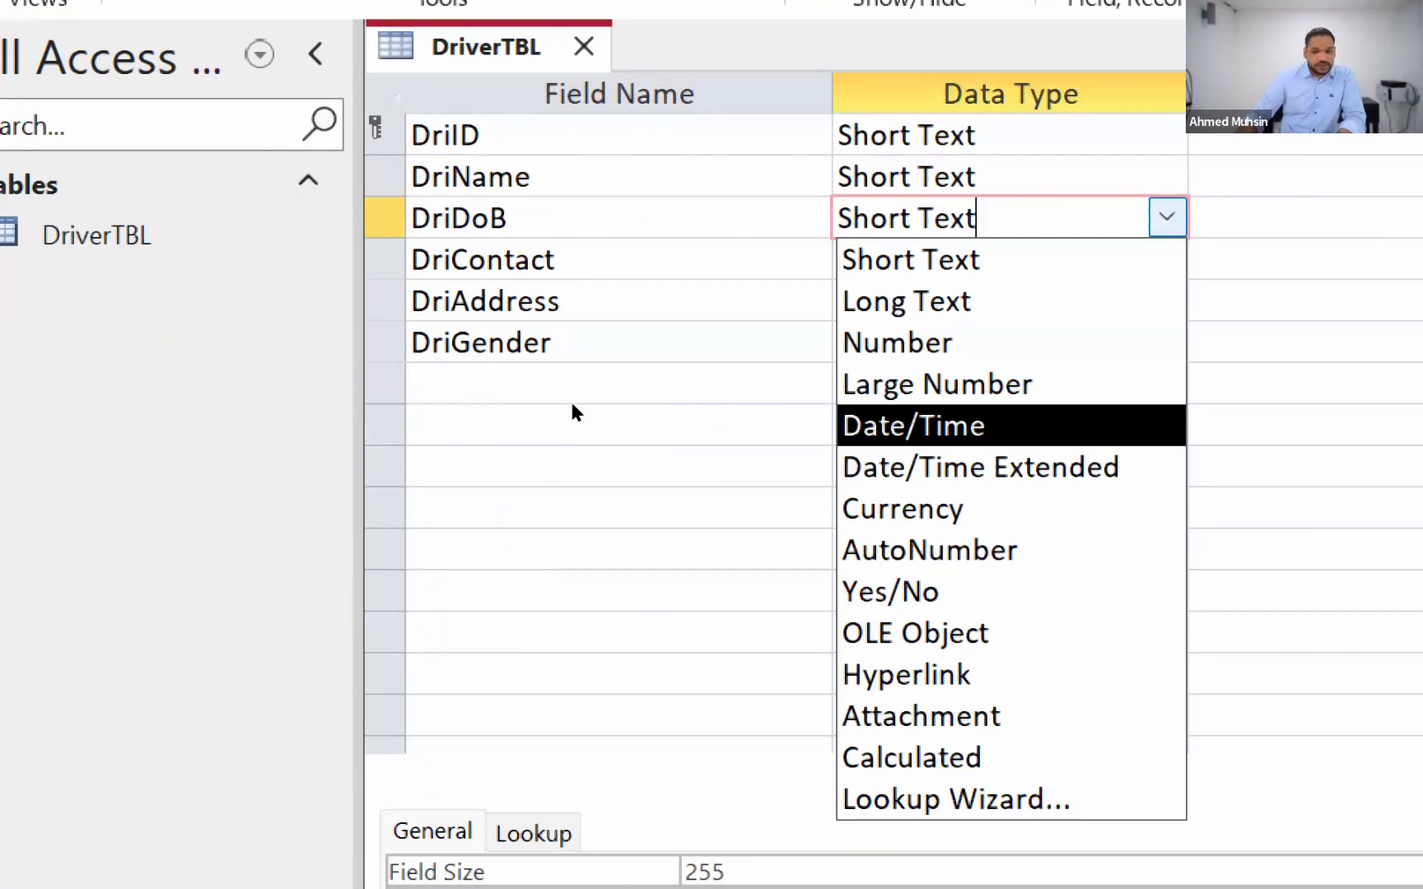
pyautogui.press('Return')
# Set the Field Size property of the DriContact field to 10, keeping its Short Text data type.
pyautogui.press('Tab')
pyautogui.press('Tab')
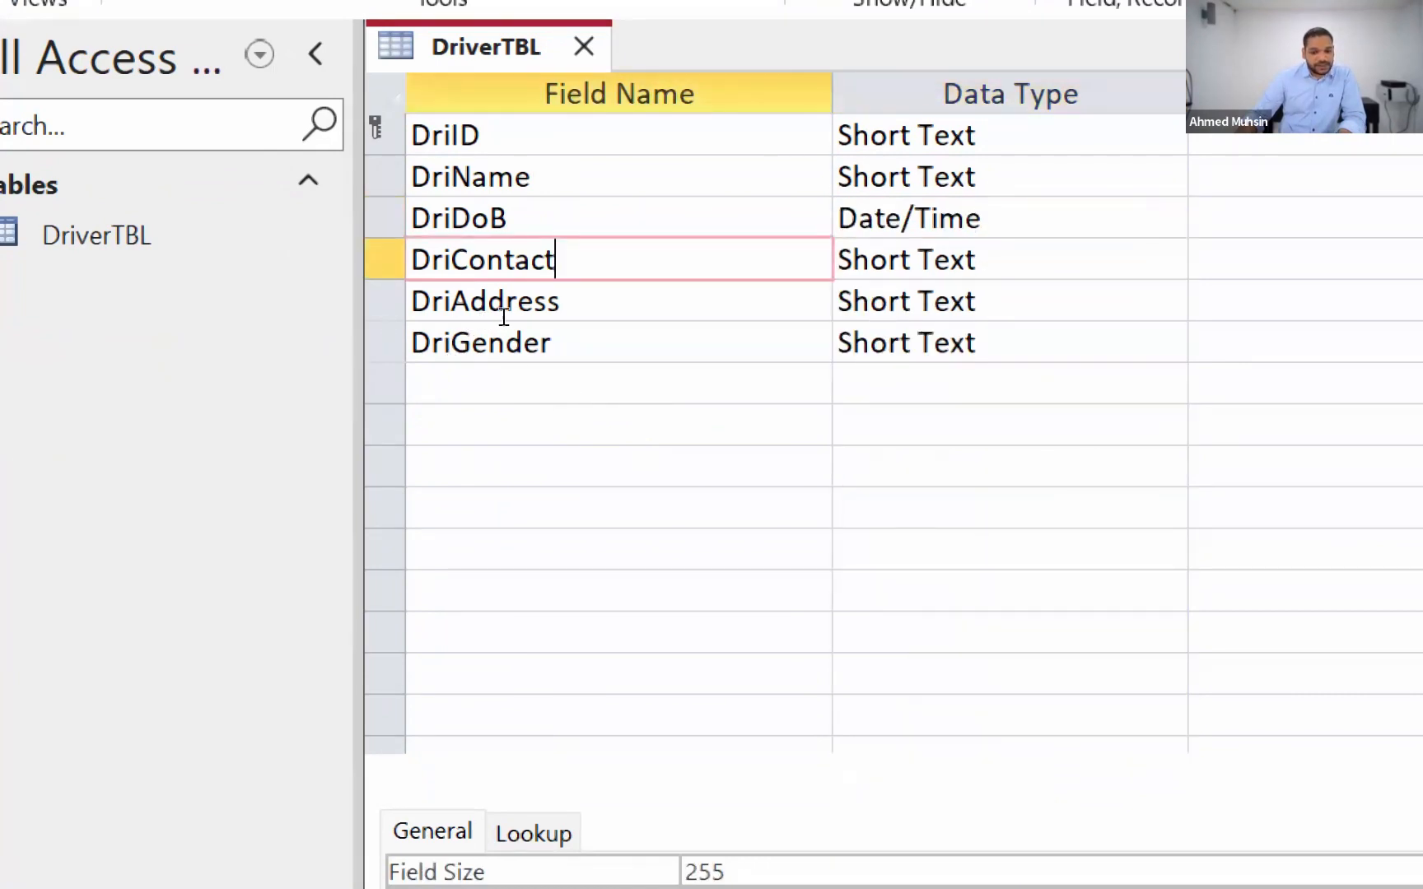
pyautogui.press('Tab')
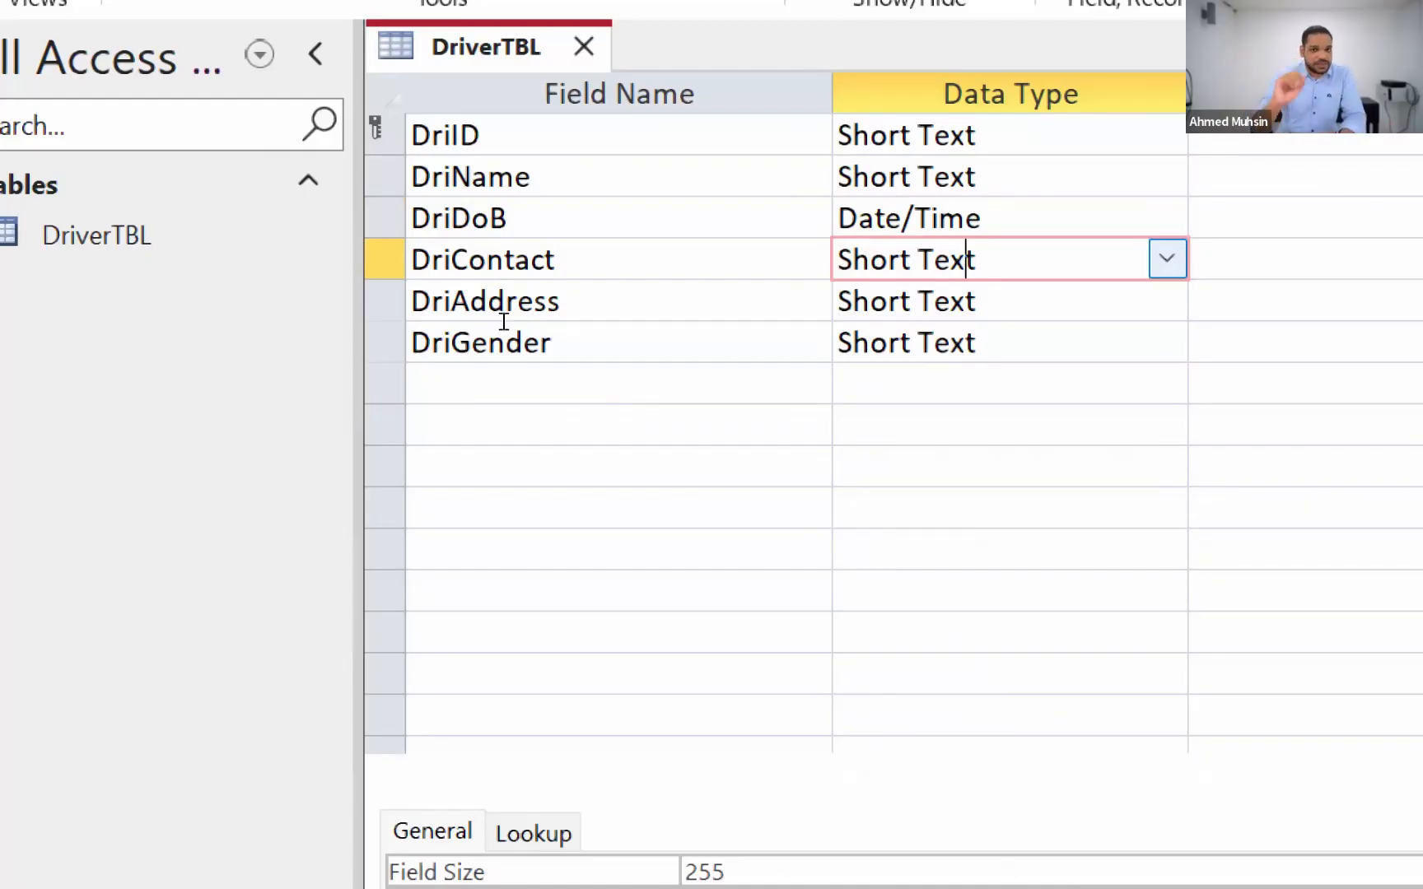
pyautogui.hotkey('shift', 'Tab')
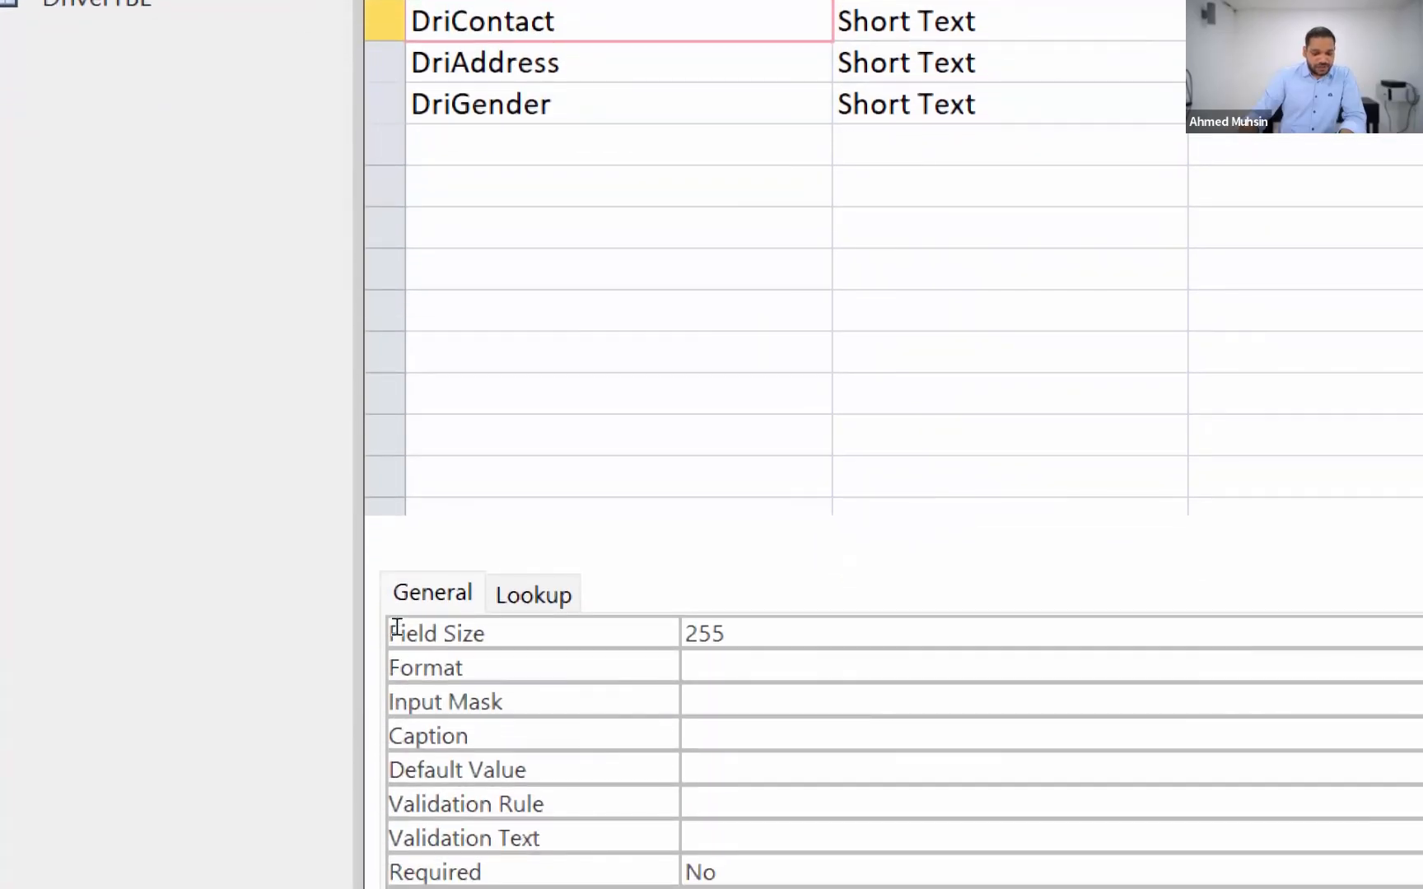
pyautogui.click(398, 736)
pyautogui.hotkey('shift', 'Home')
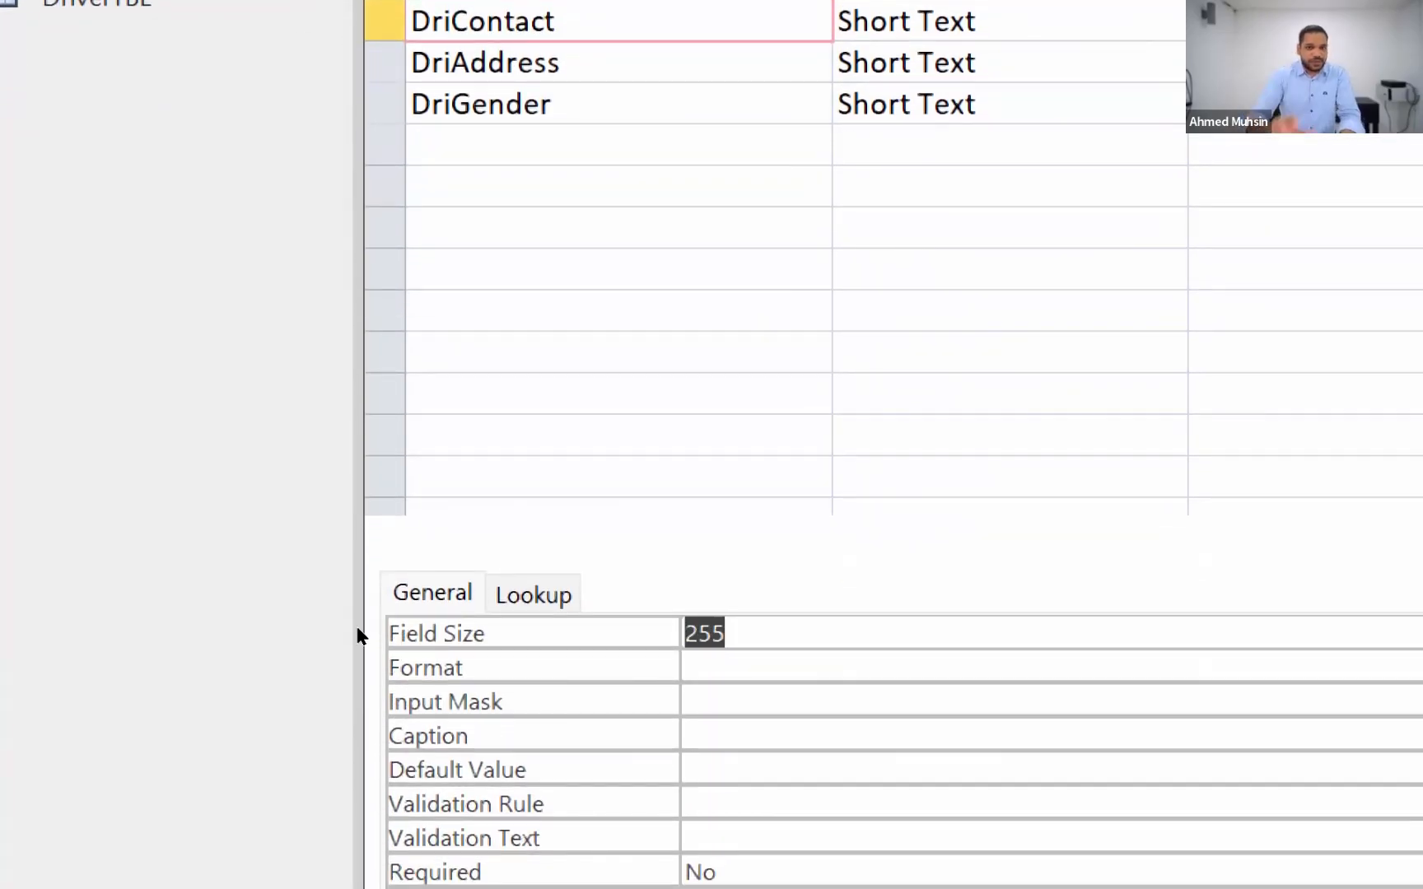
pyautogui.write('10')
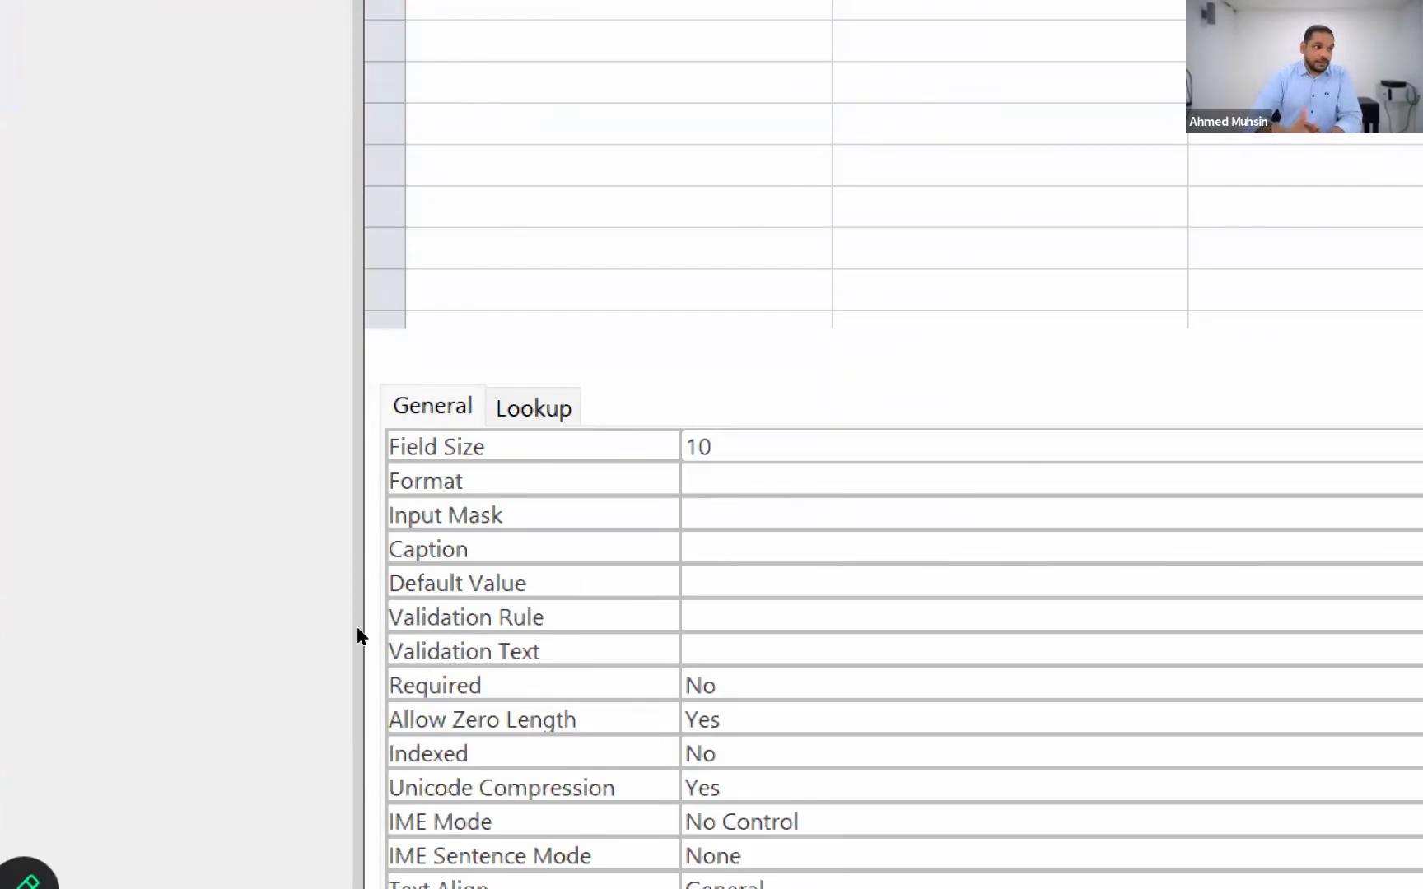
pyautogui.click(410, 675)
pyautogui.click(403, 649)
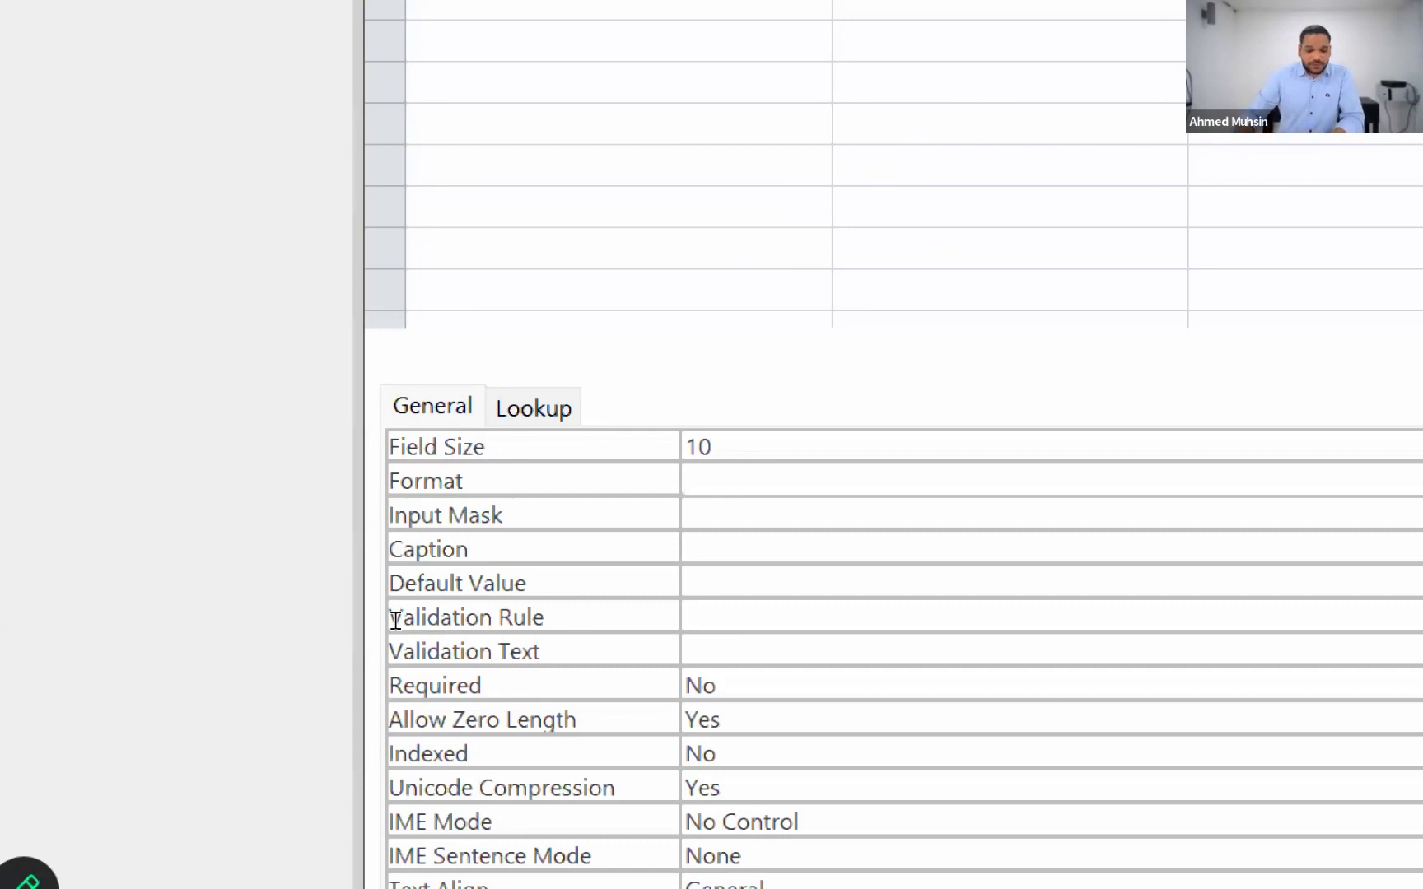
pyautogui.click(394, 623)
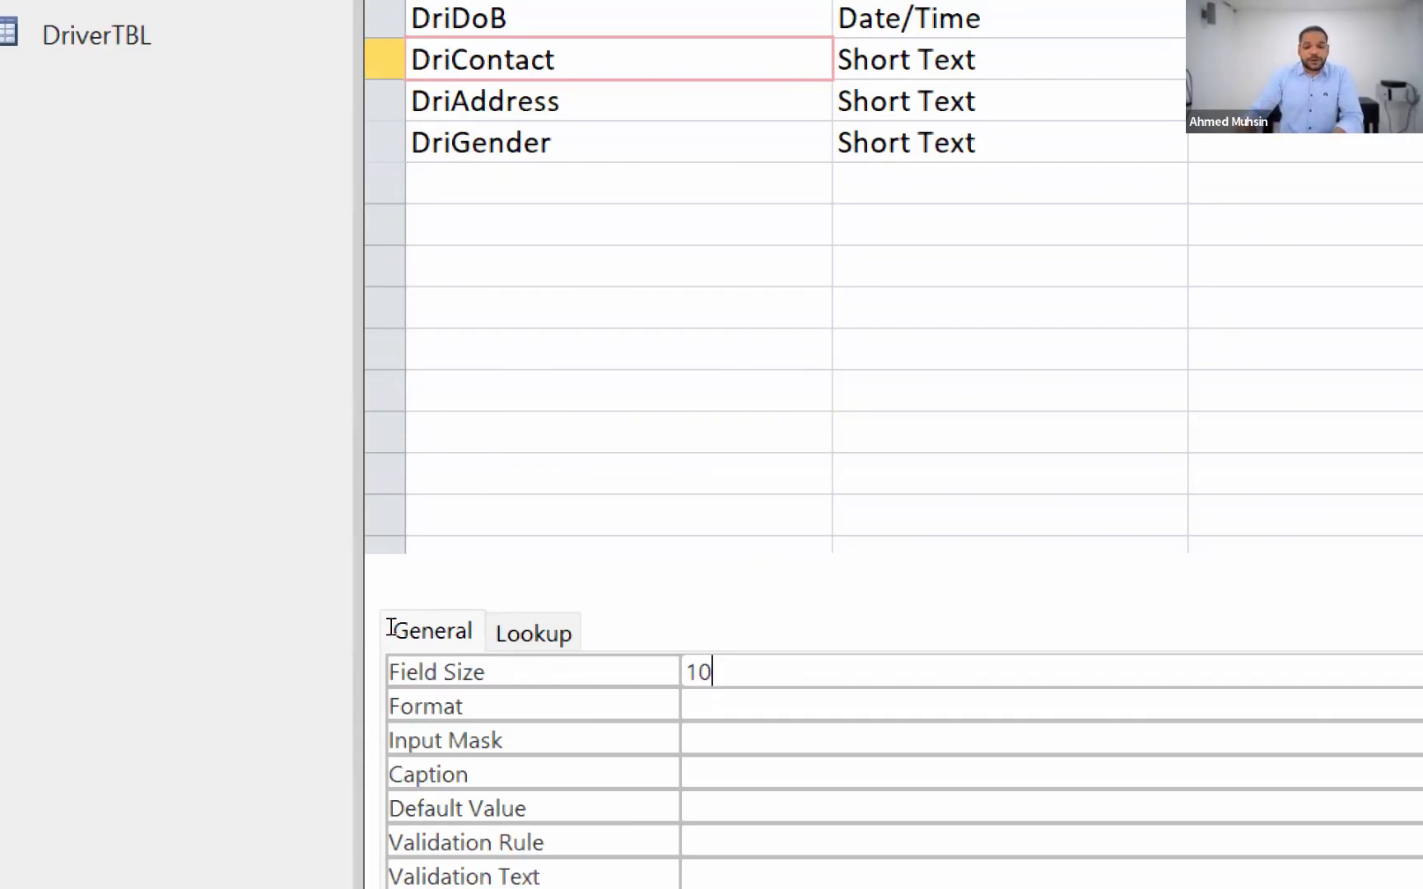
pyautogui.moveTo(390, 629); pyautogui.dragTo(360, 630)
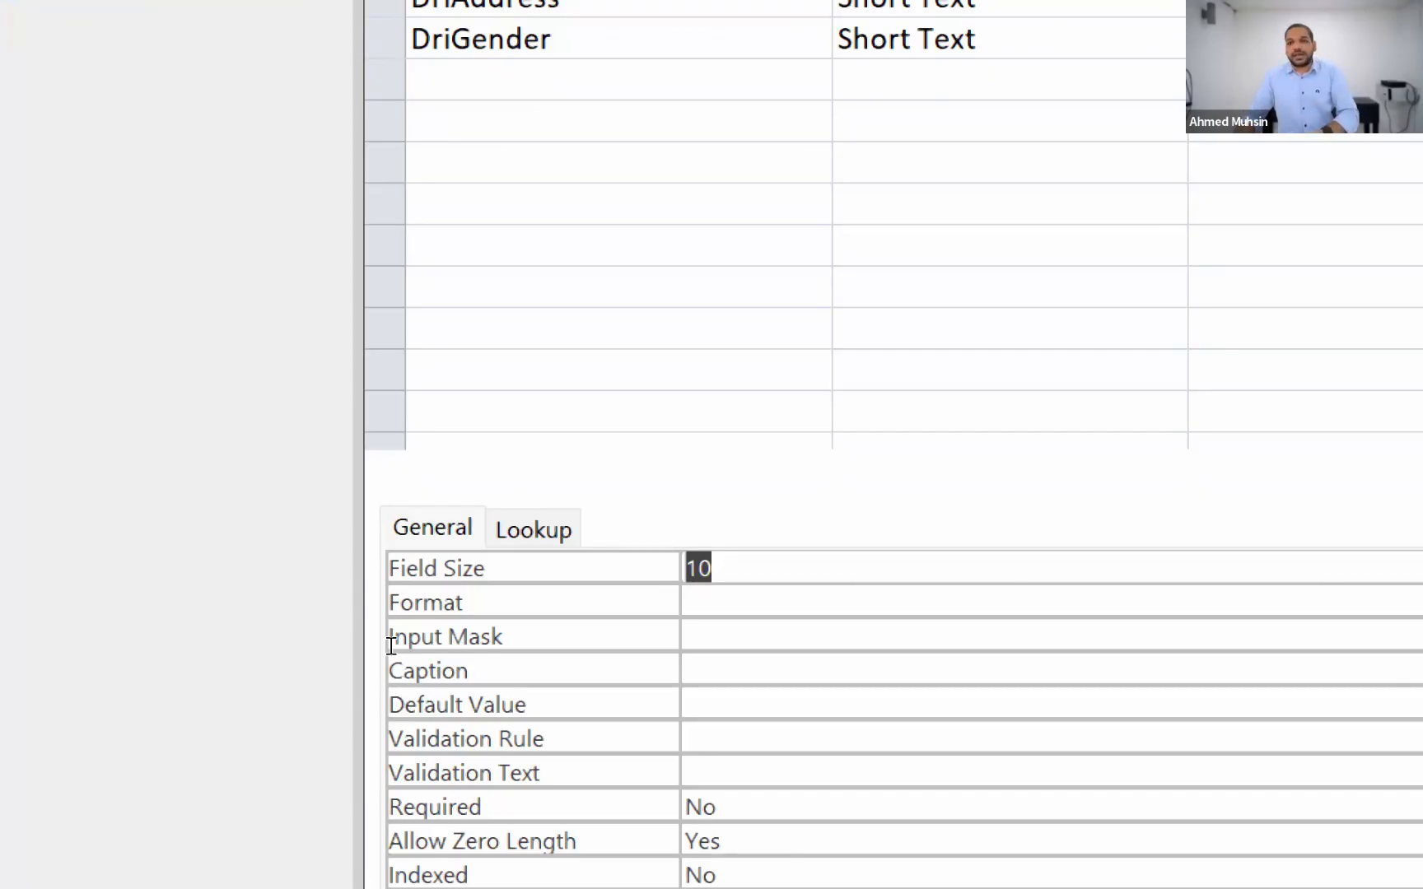
pyautogui.press('Right')
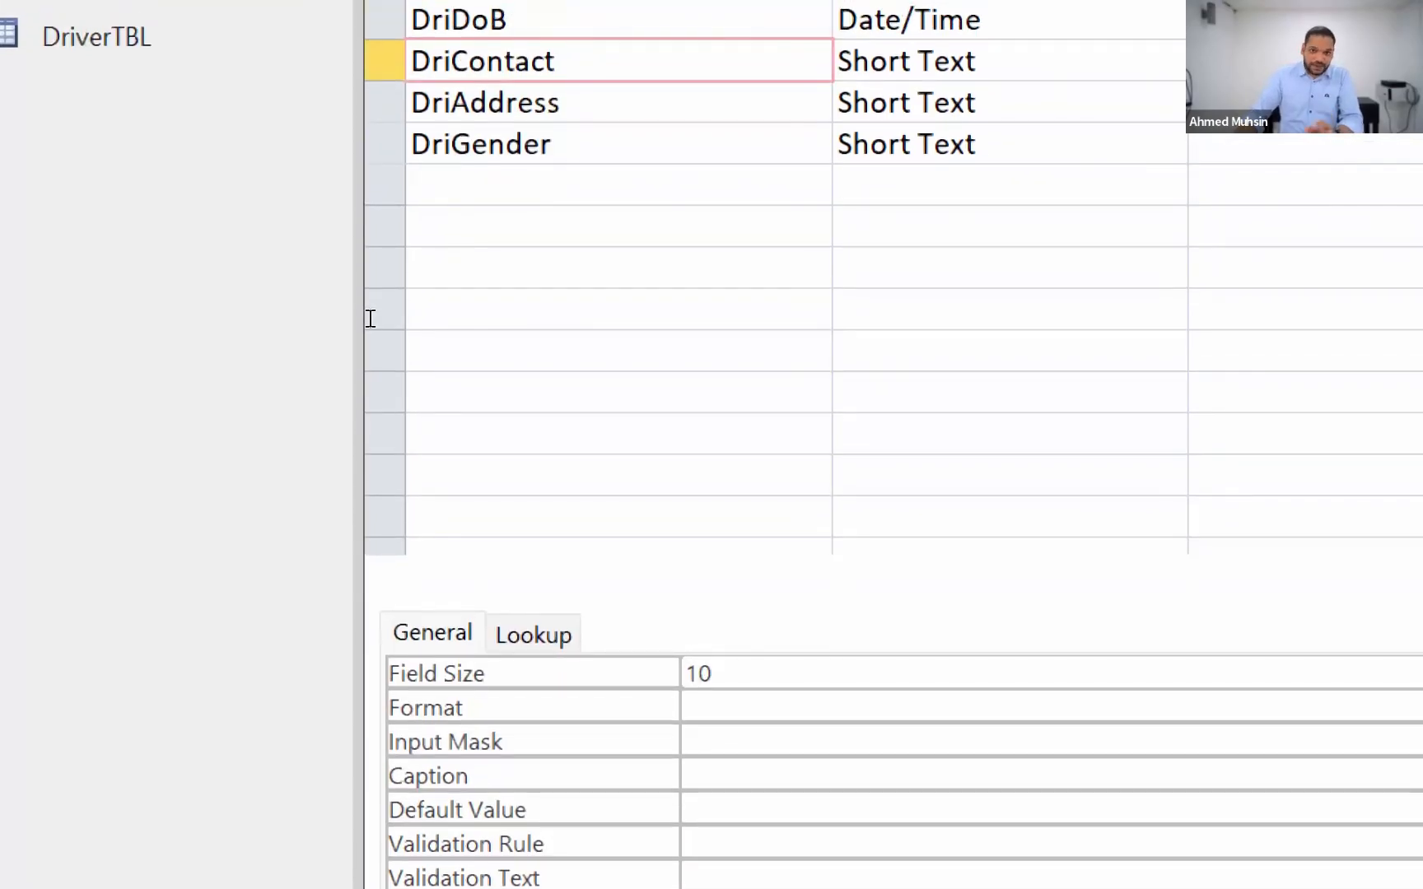
# Save the design changes of DriverTBL and close the database.
pyautogui.click(593, 103)
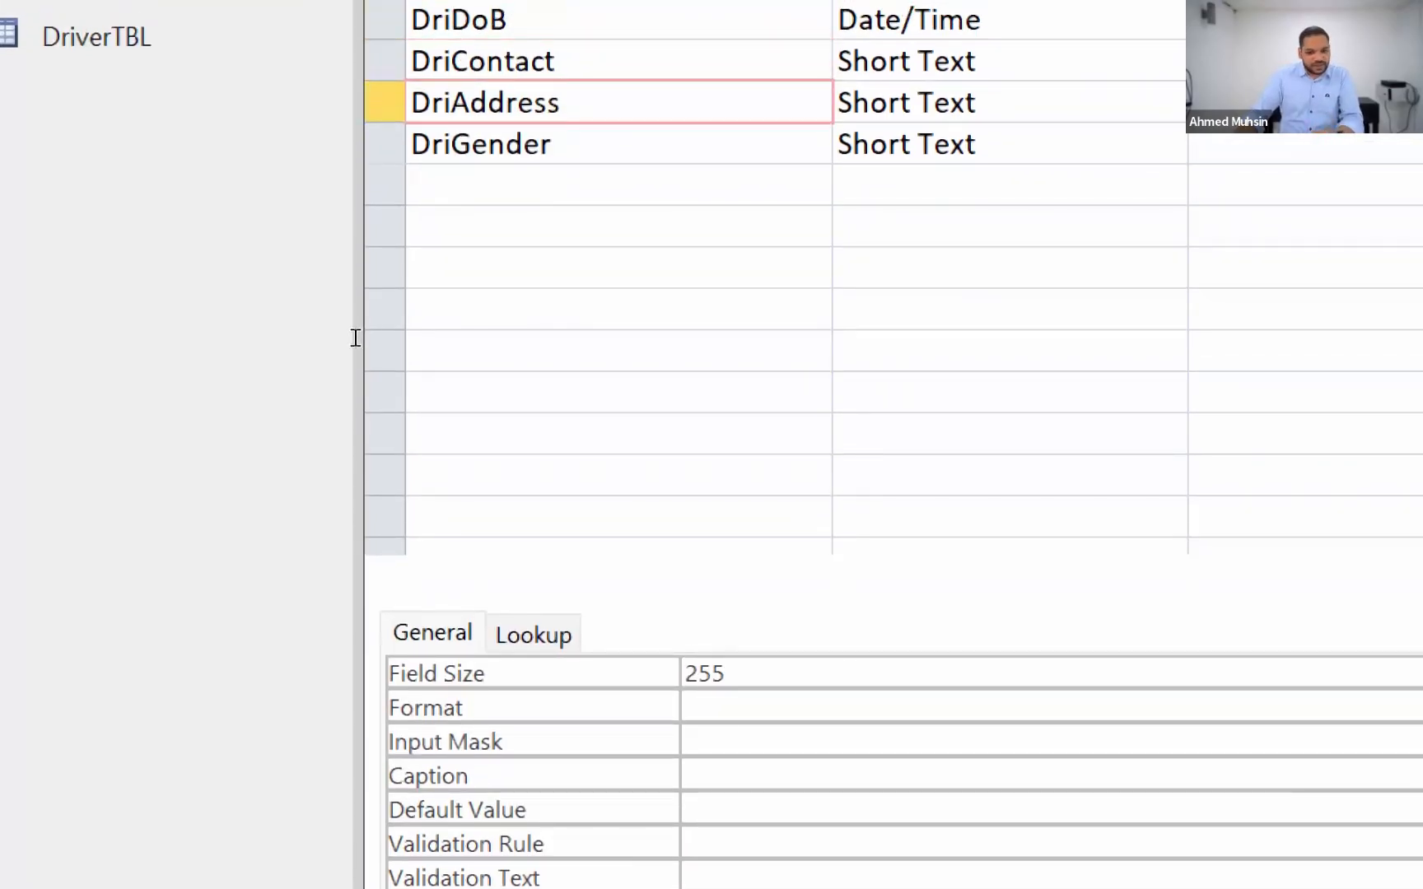
pyautogui.press('Down')
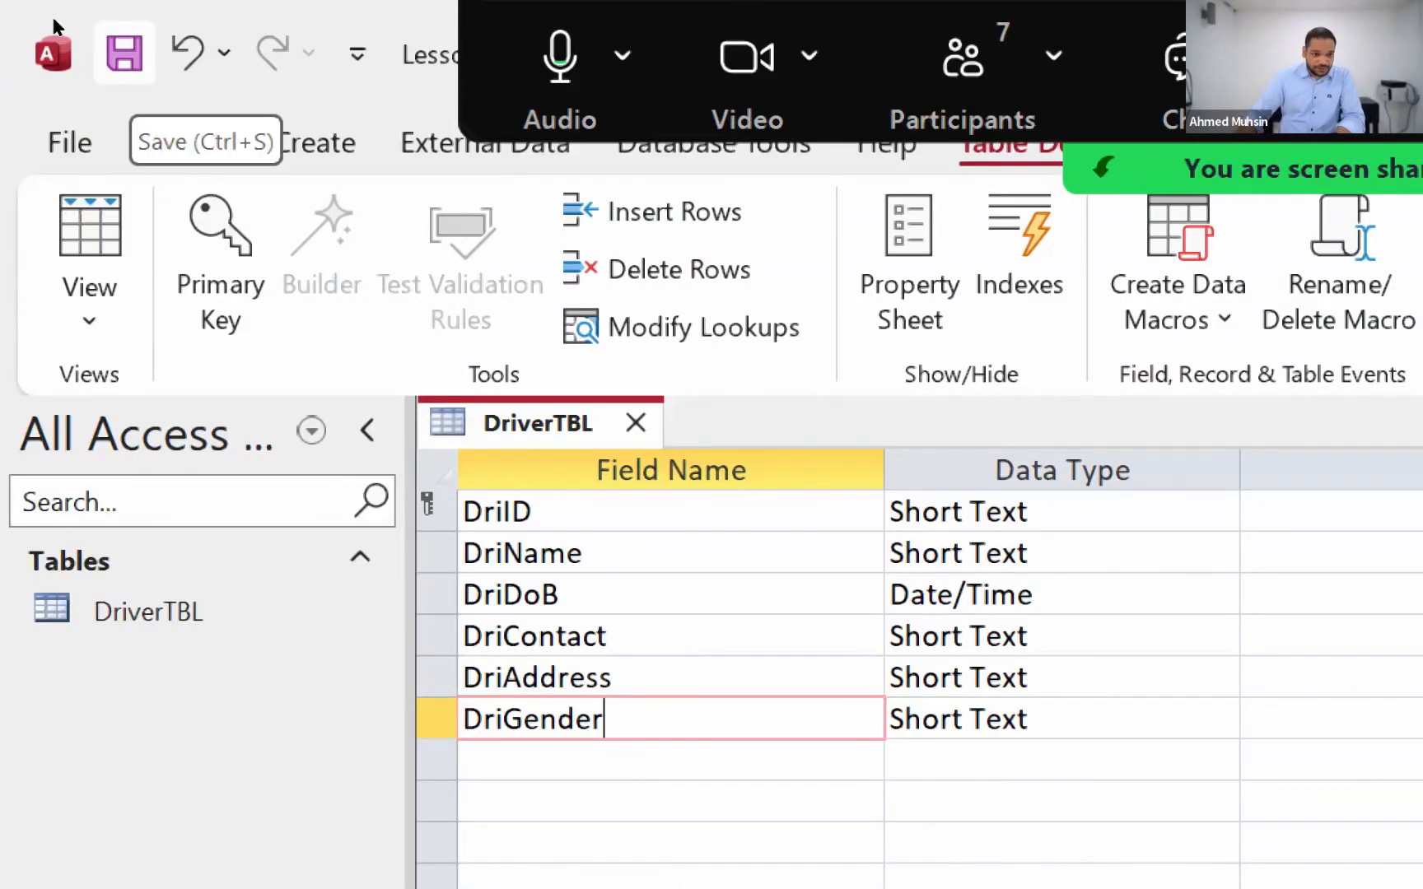
pyautogui.hotkey('ctrl', 's')
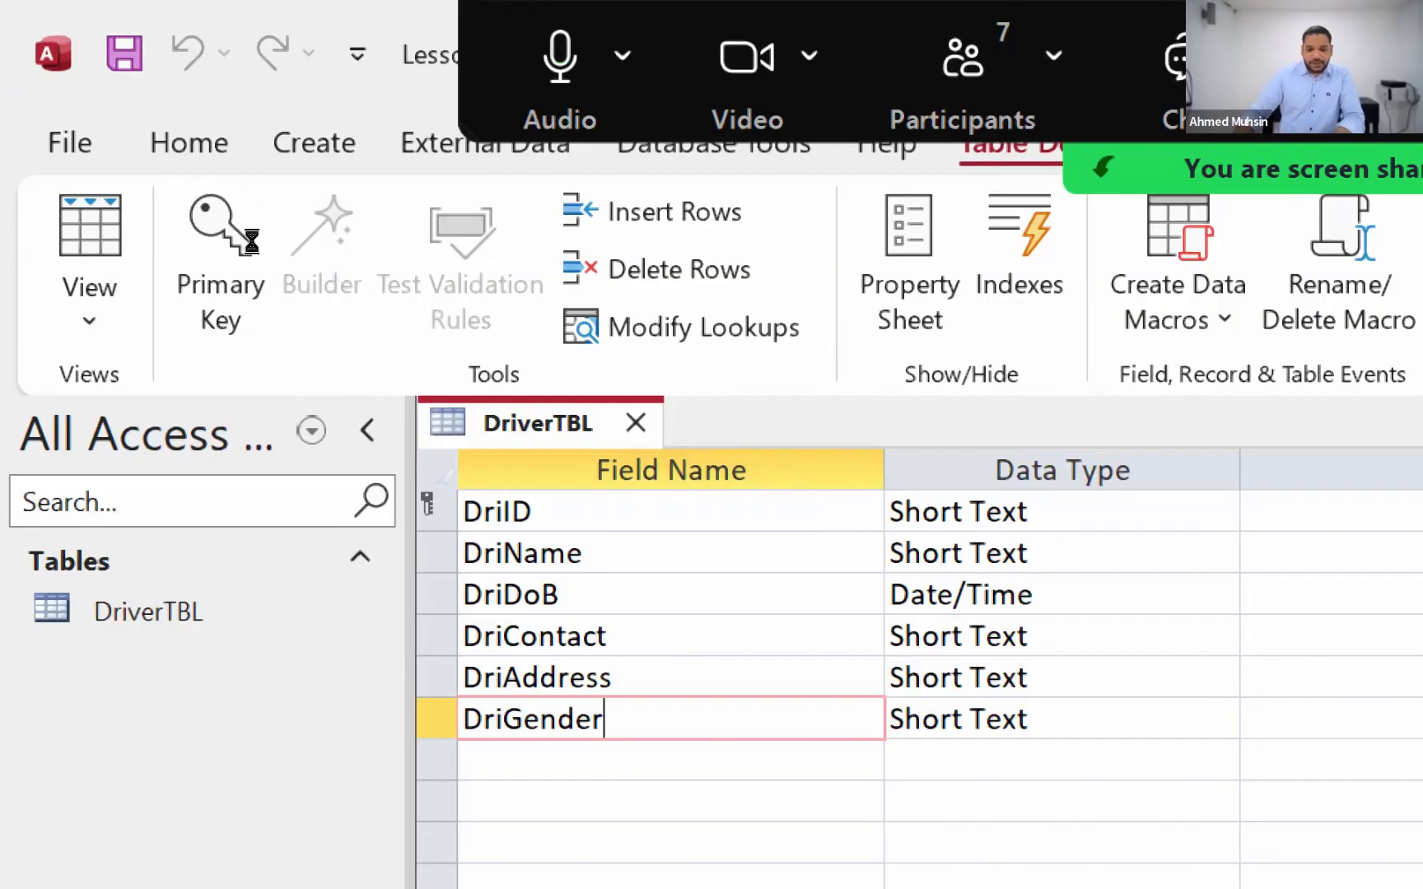
pyautogui.click(690, 607)
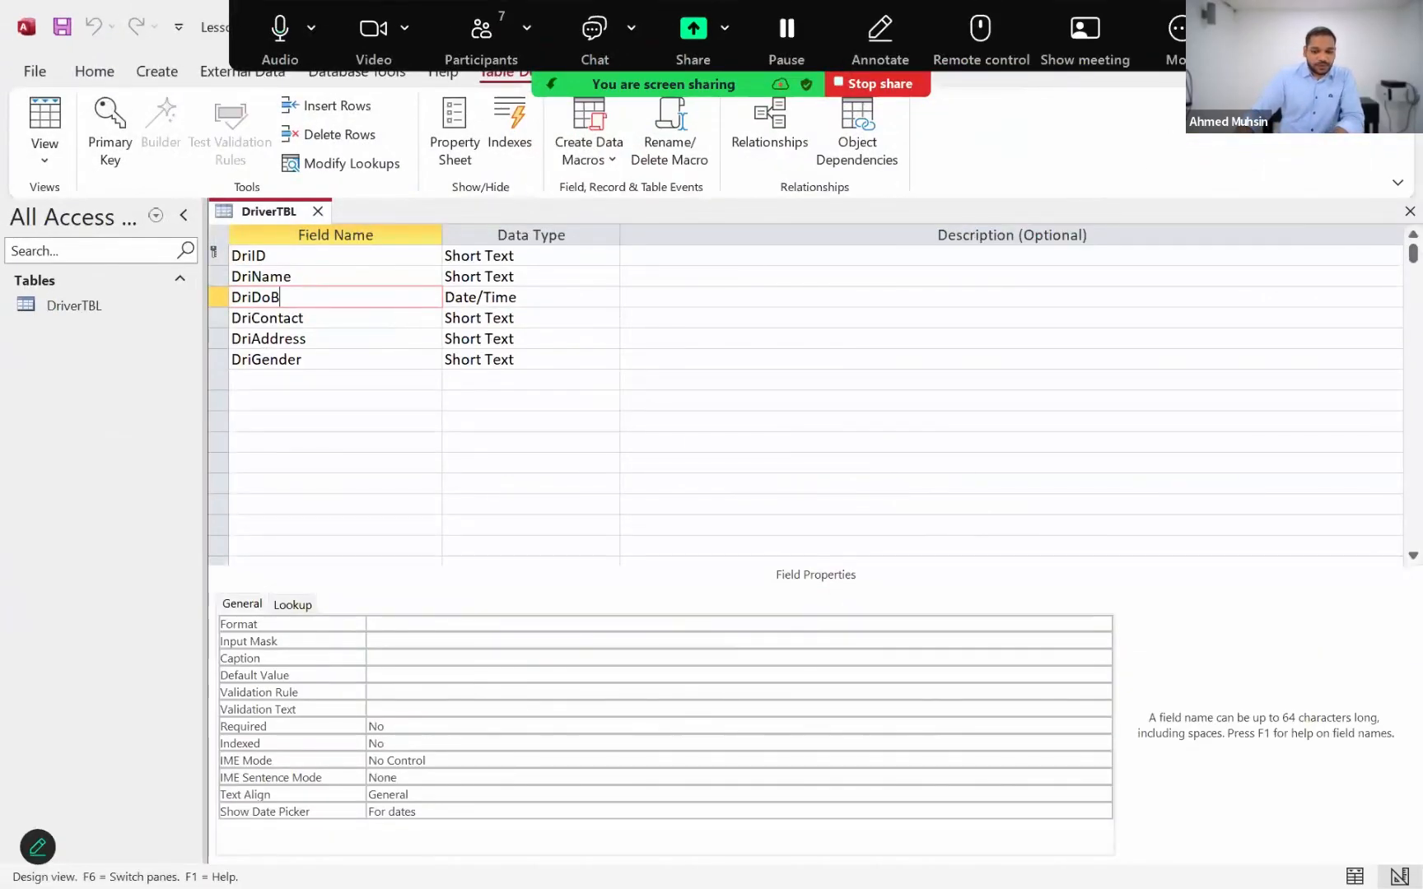
pyautogui.click(1403, 20)
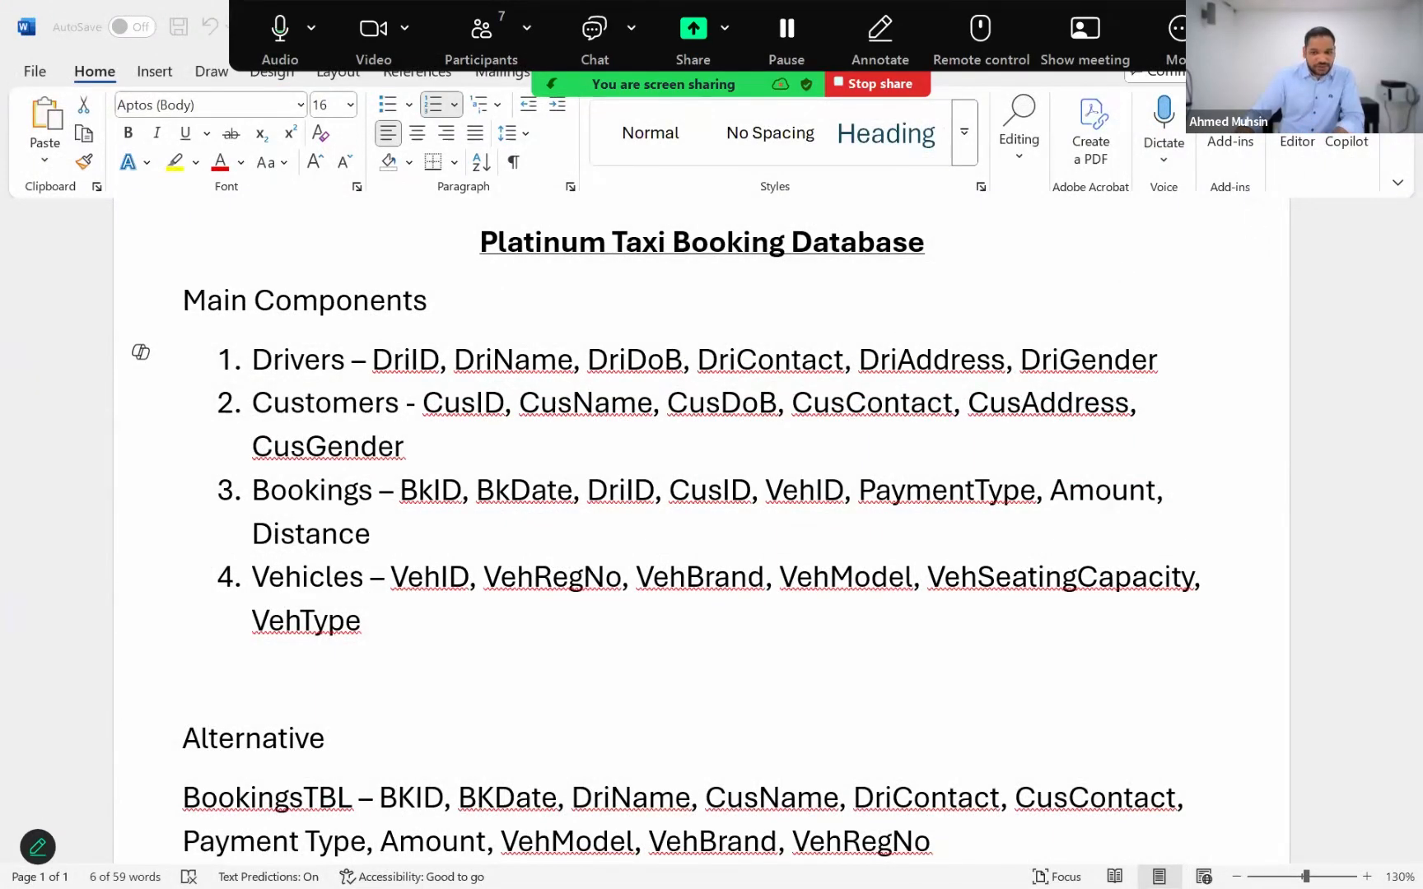
# Switch to File Explorer, reopen Lesson 1 - Taxi Booking Database from the Unit 4 folder in Access and enable its content.
pyautogui.press('super+d')
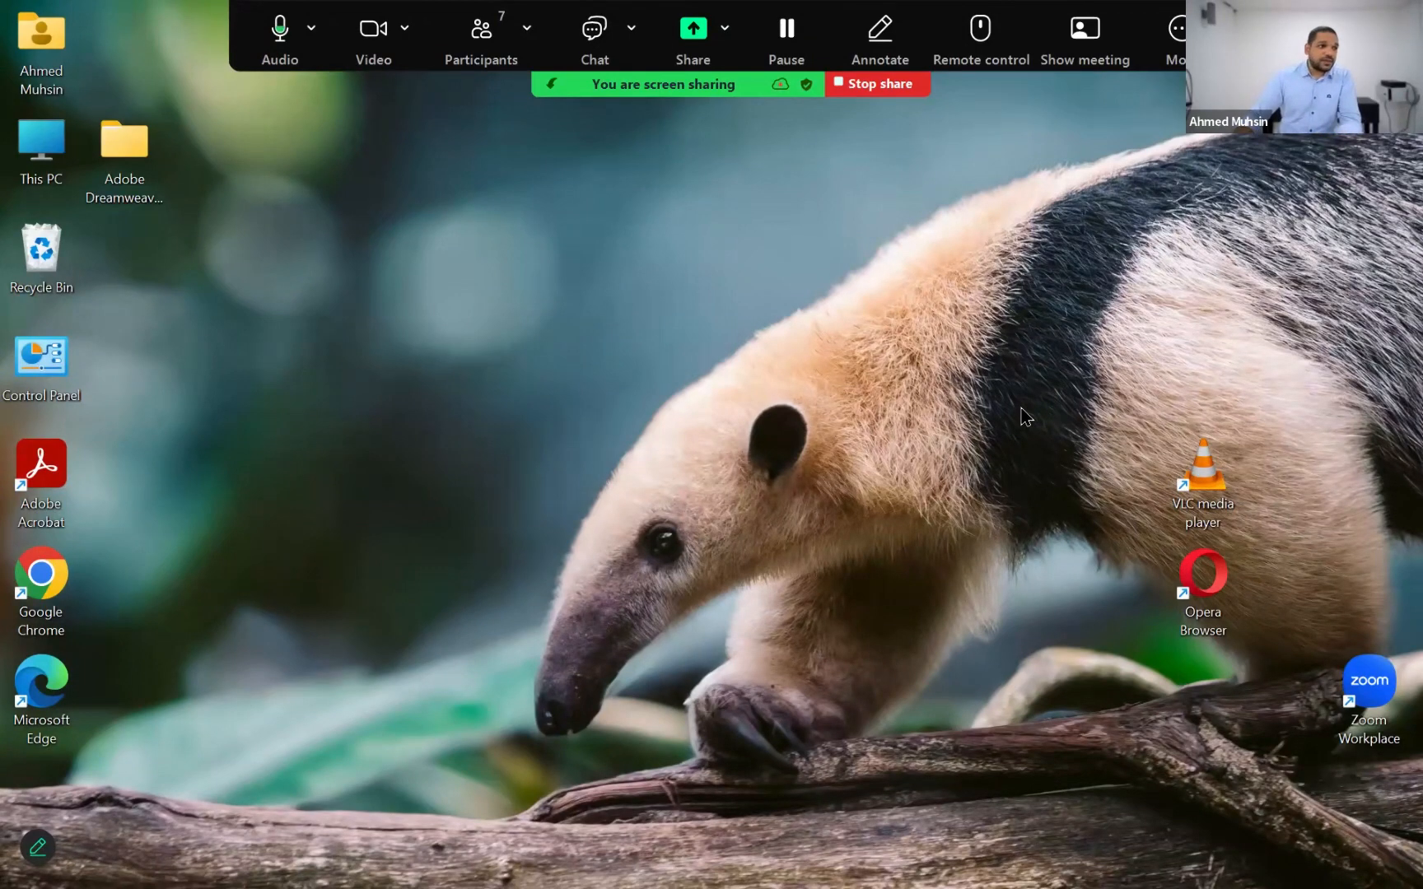
pyautogui.hotkey('alt', 'Tab')
pyautogui.hotkey('alt', 'Tab')
pyautogui.hotkey('alt', 'Tab')
pyautogui.hotkey('alt', 'Tab')
pyautogui.hotkey('alt', 'Tab')
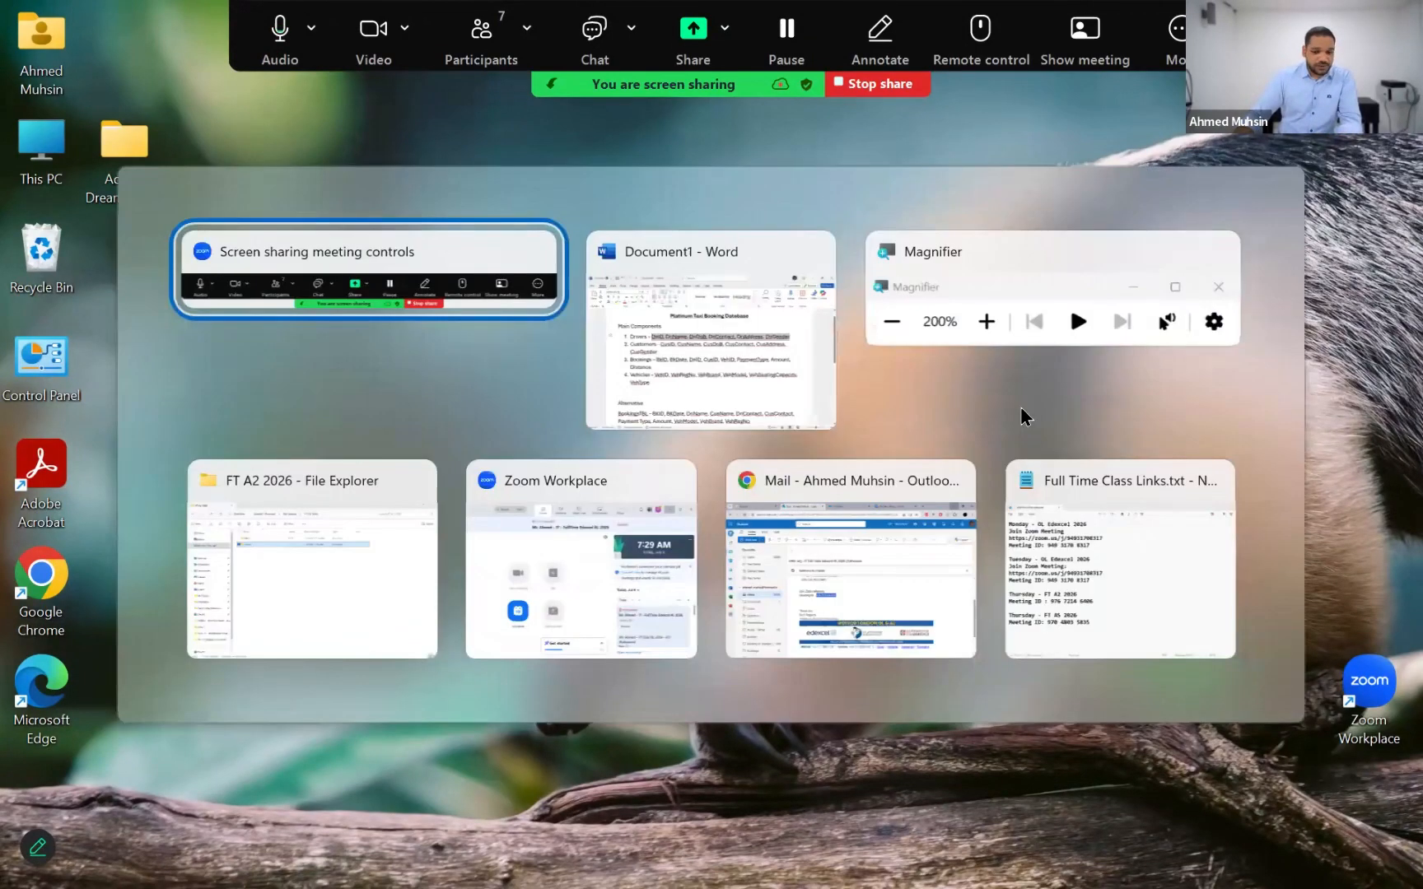
pyautogui.hotkey('alt', 'shift', 'Tab')
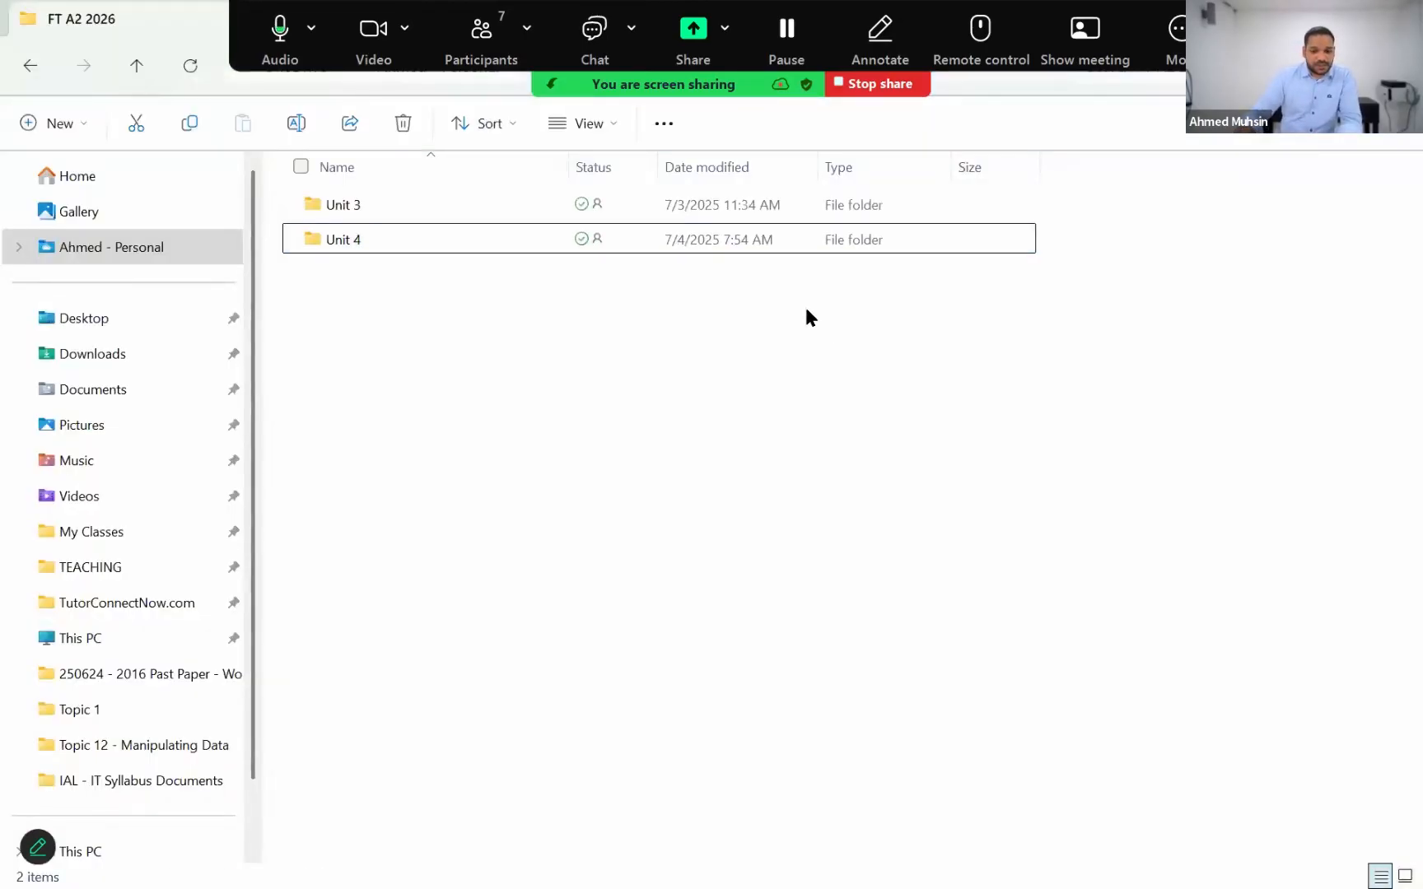
pyautogui.doubleClick(757, 243)
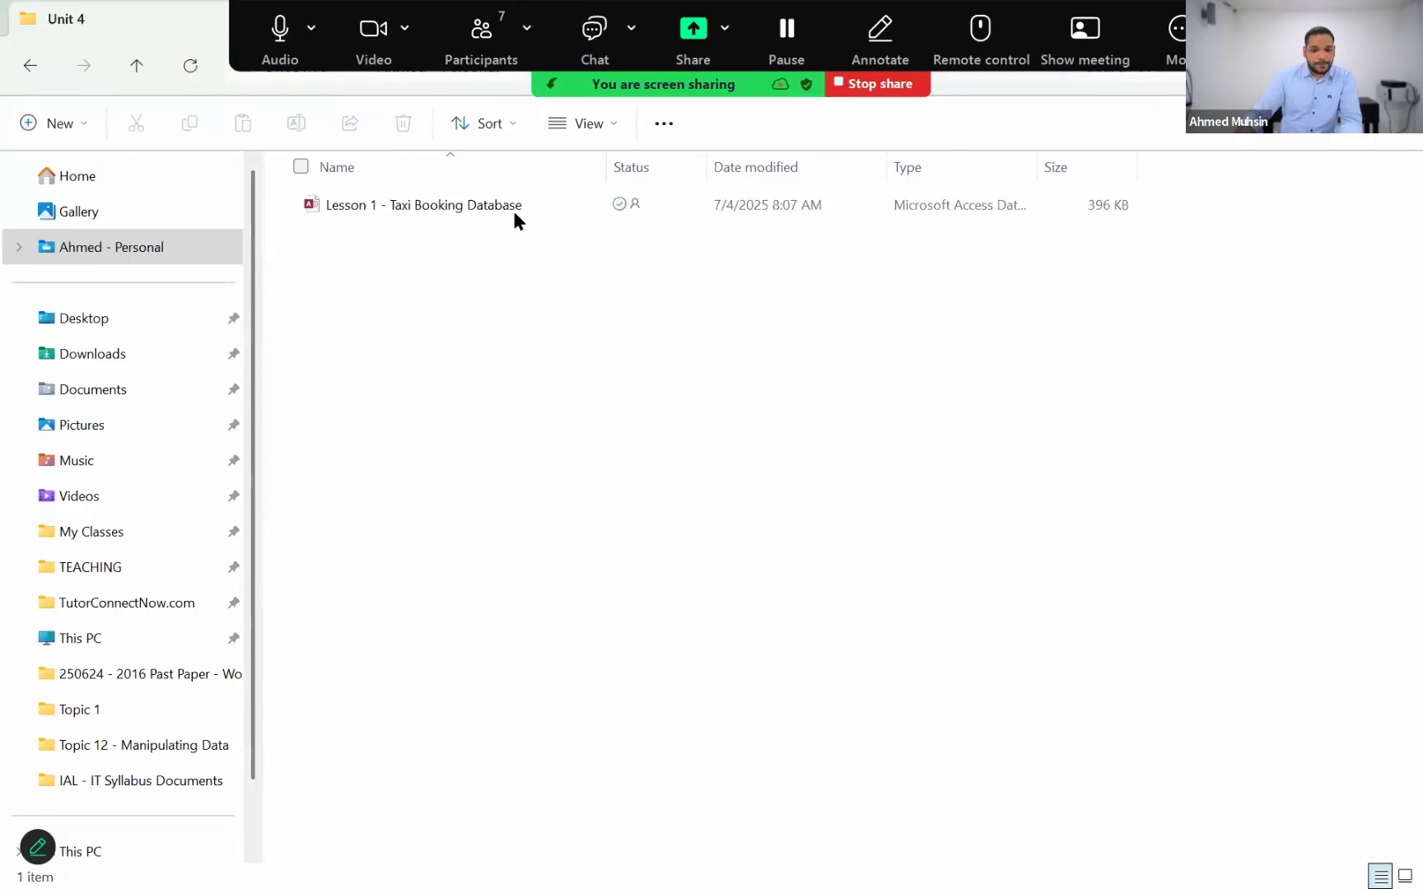
pyautogui.click(502, 212)
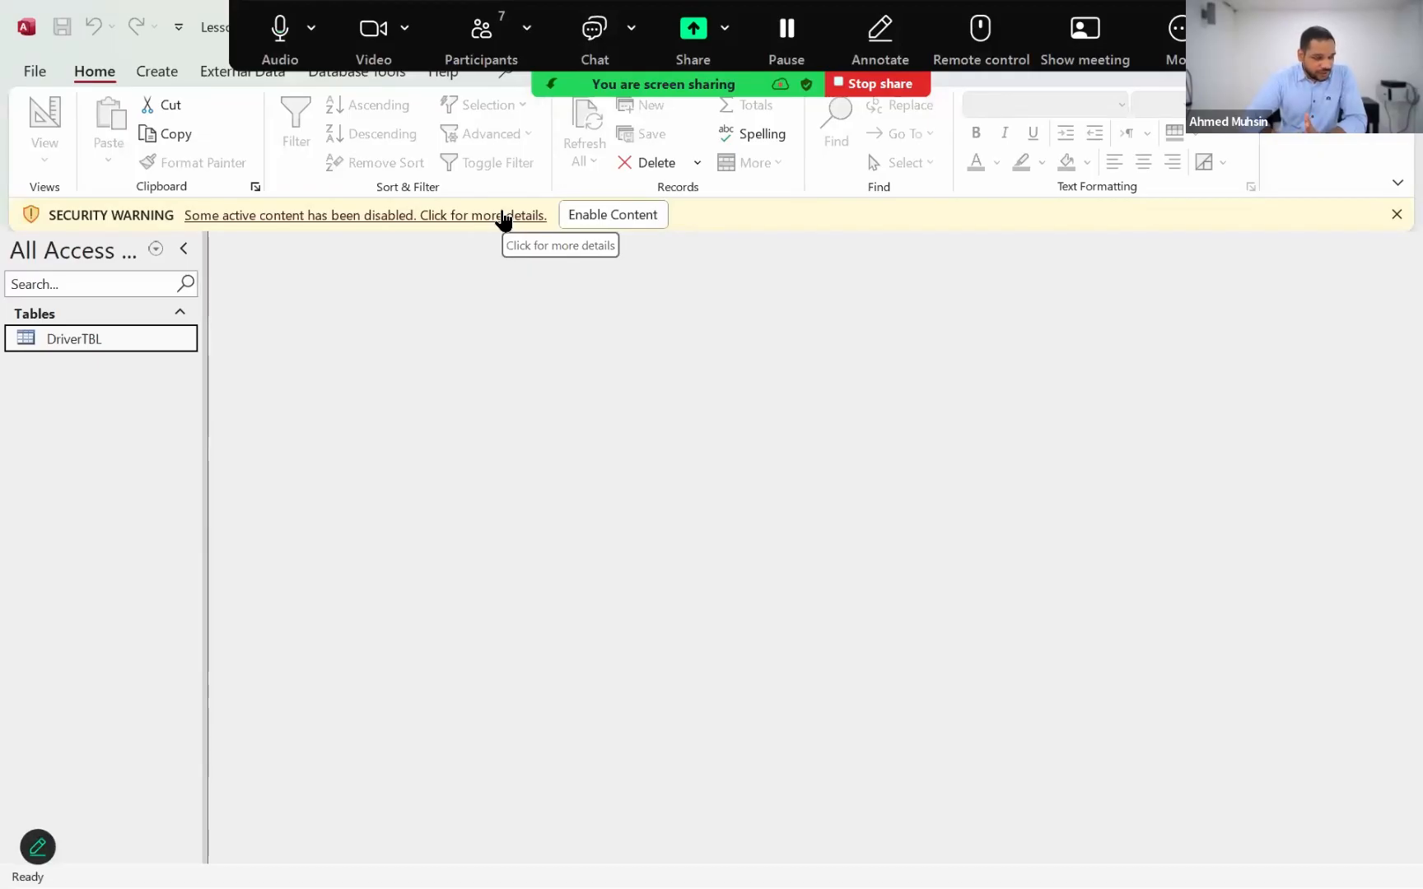
pyautogui.click(593, 213)
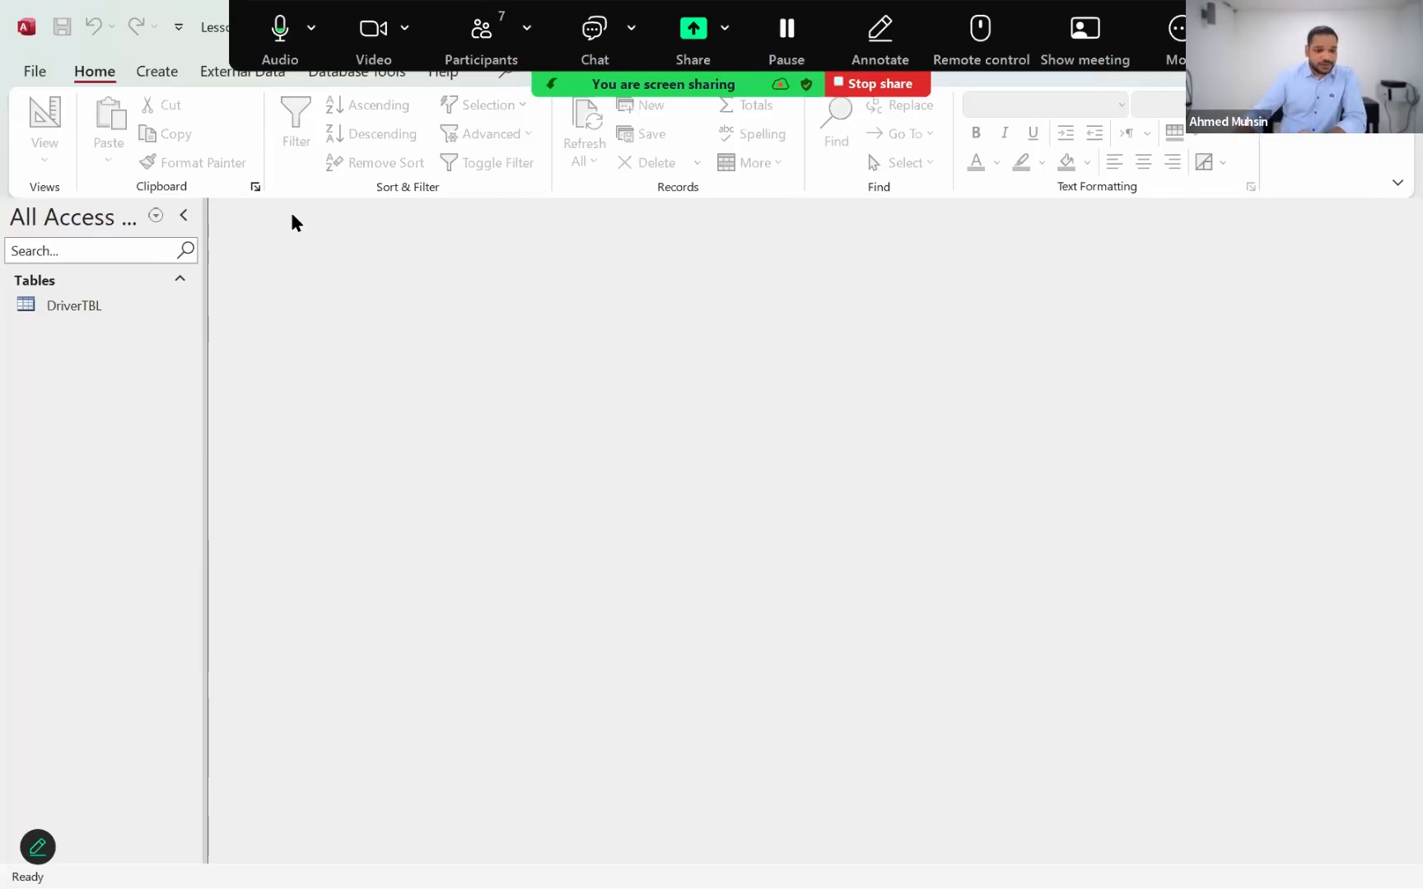
# Open the DriverTBL table and switch it to Design View.
pyautogui.doubleClick(78, 307)
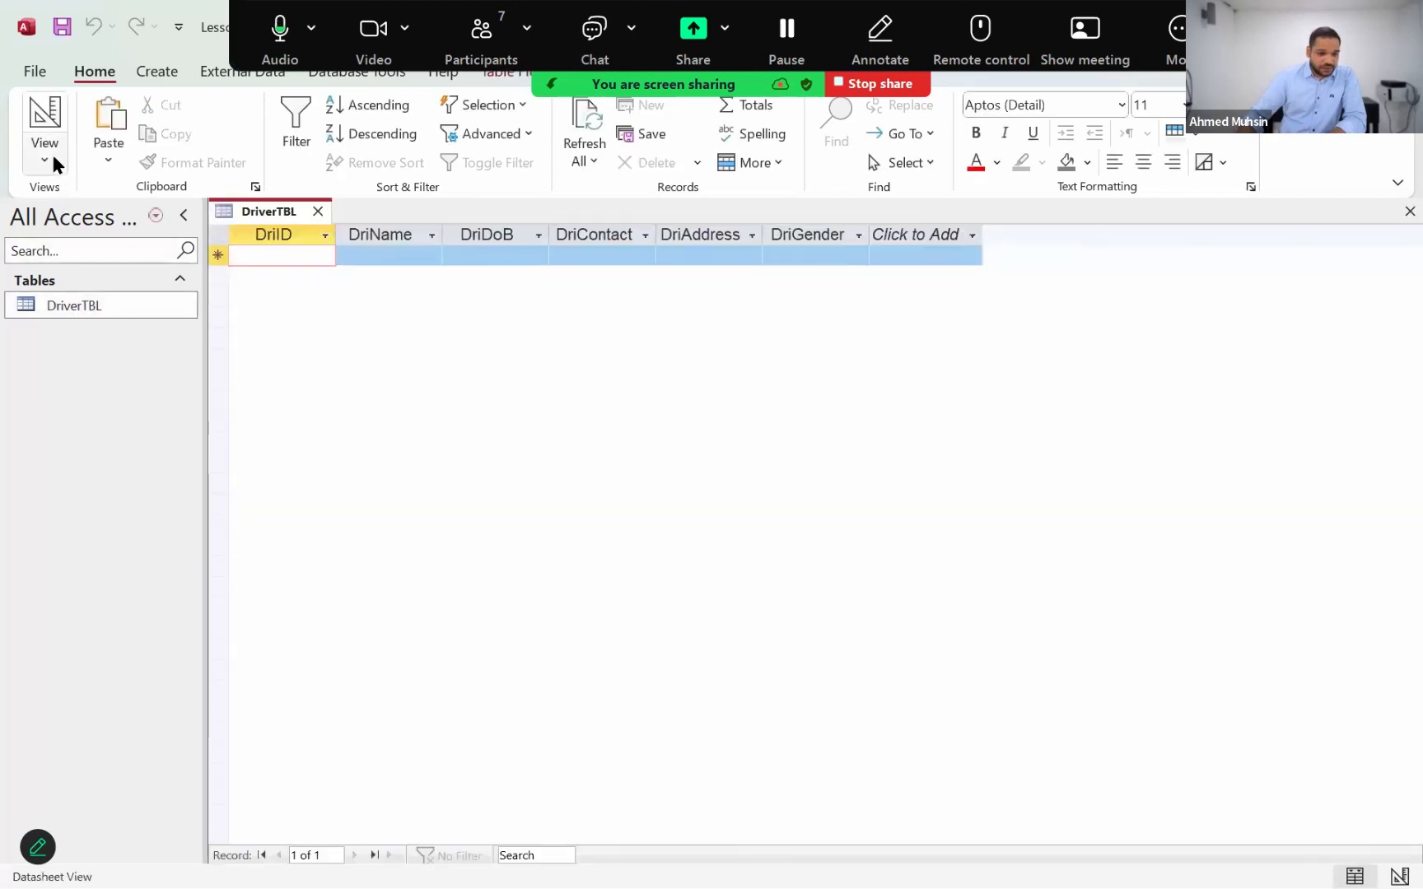
pyautogui.click(51, 159)
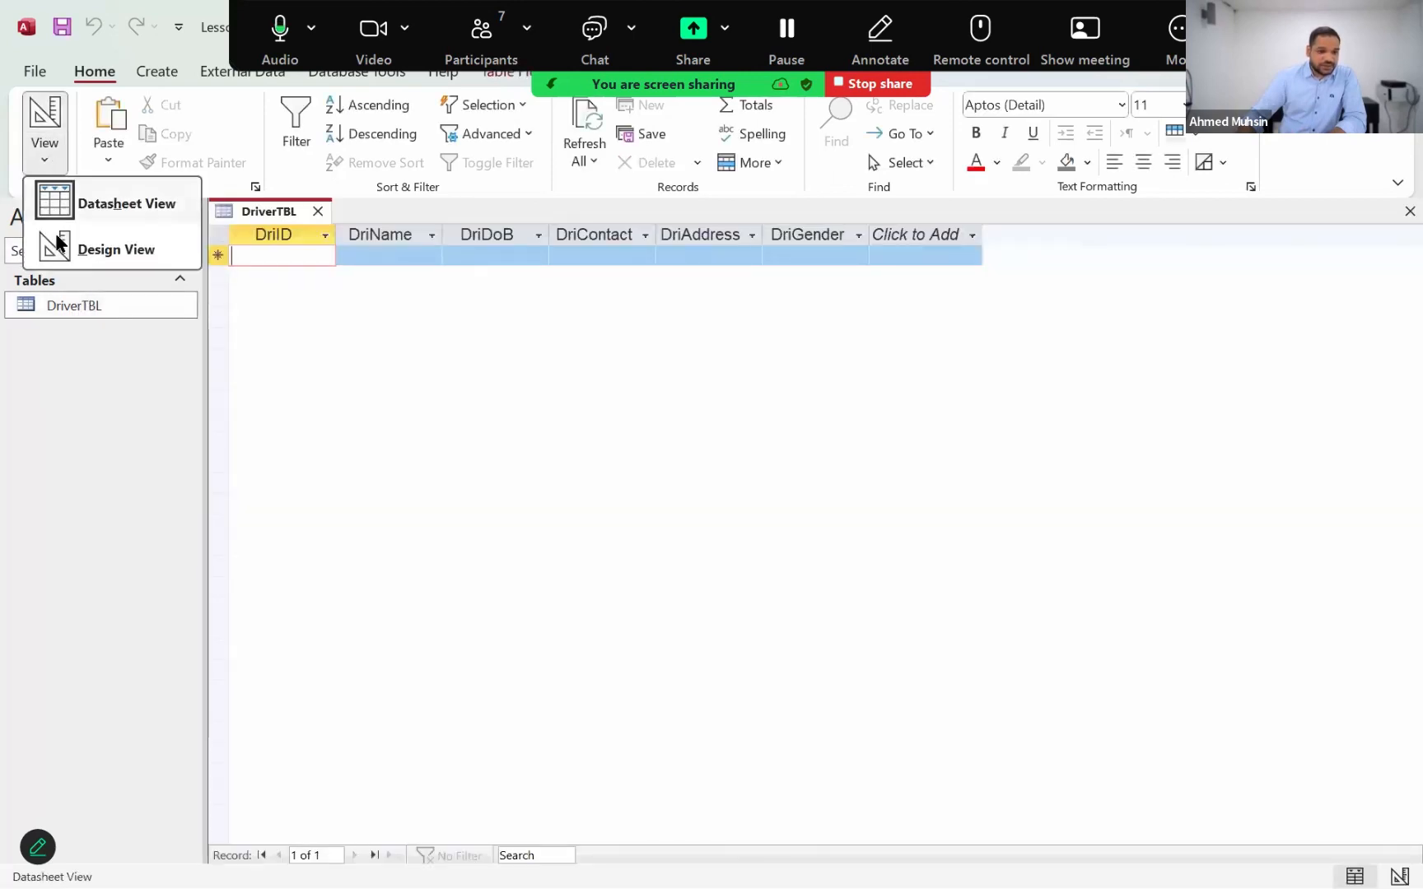
pyautogui.click(48, 157)
pyautogui.click(42, 156)
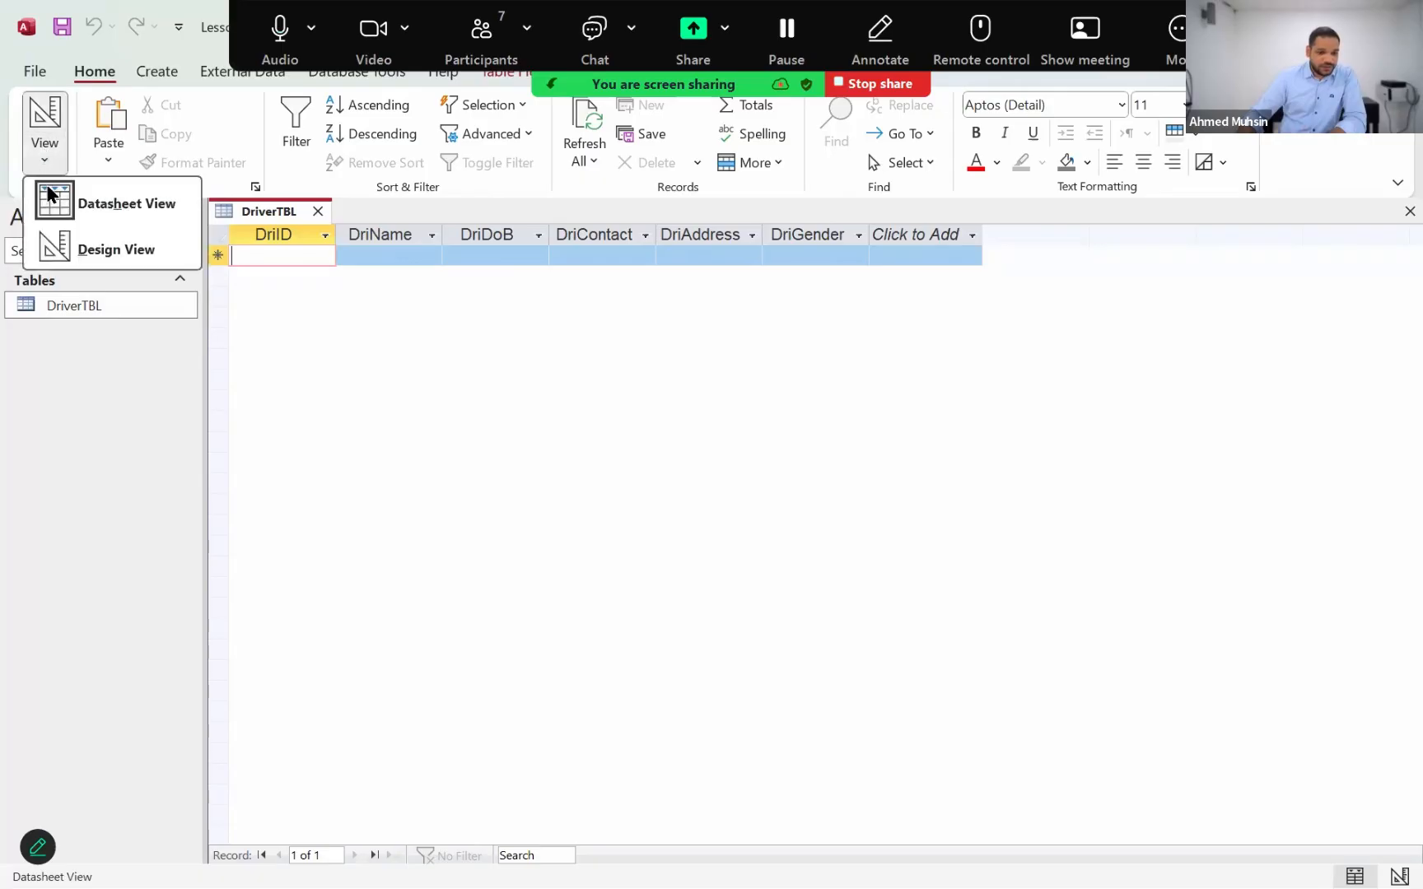
pyautogui.click(59, 249)
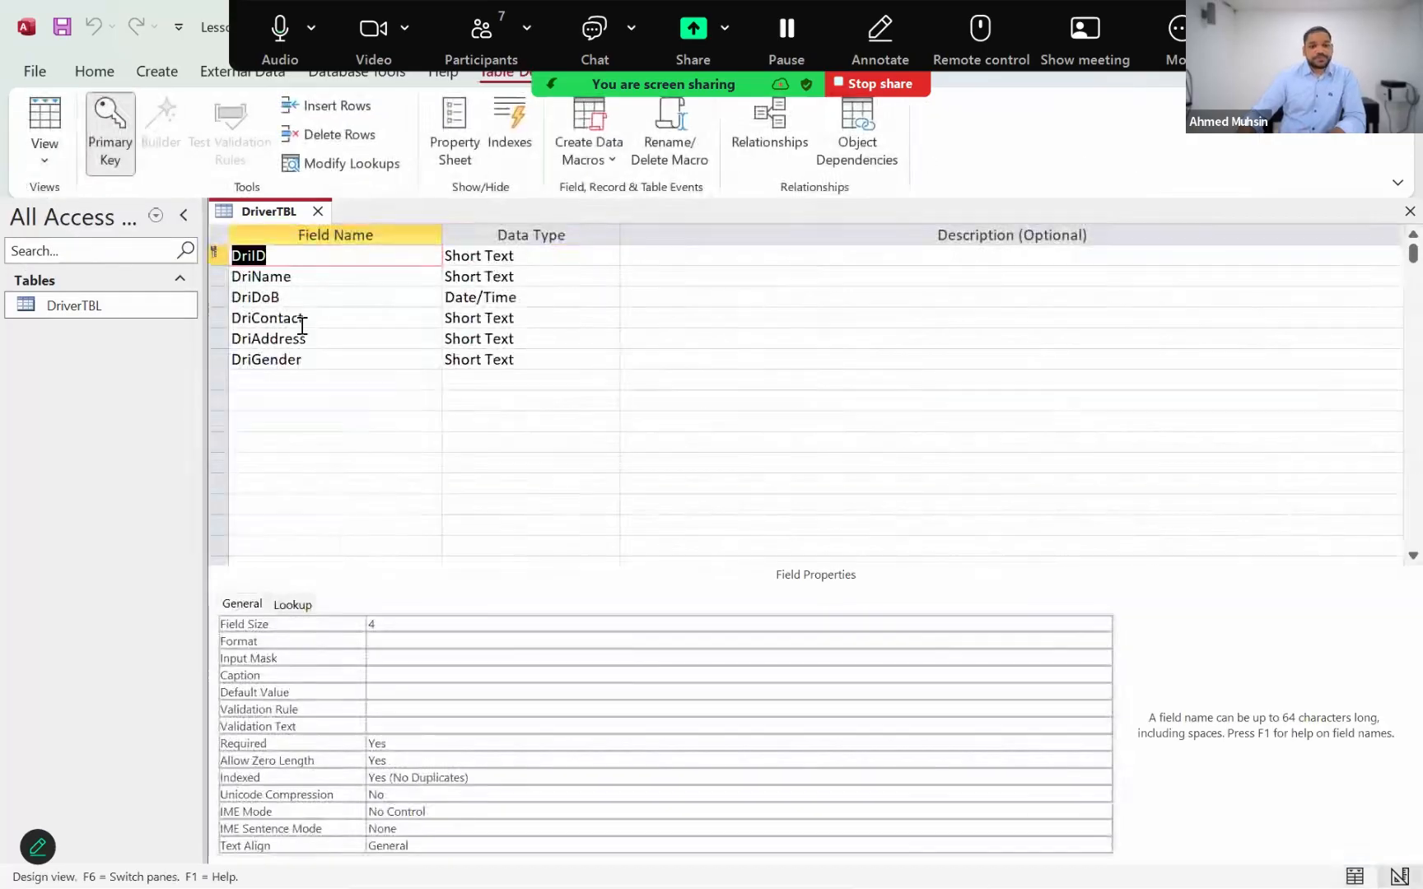
# Set the Validation Rule of the DriDoB field to accept only dates before 7/4/2006 (<#7/4/2006#).
pyautogui.click(298, 300)
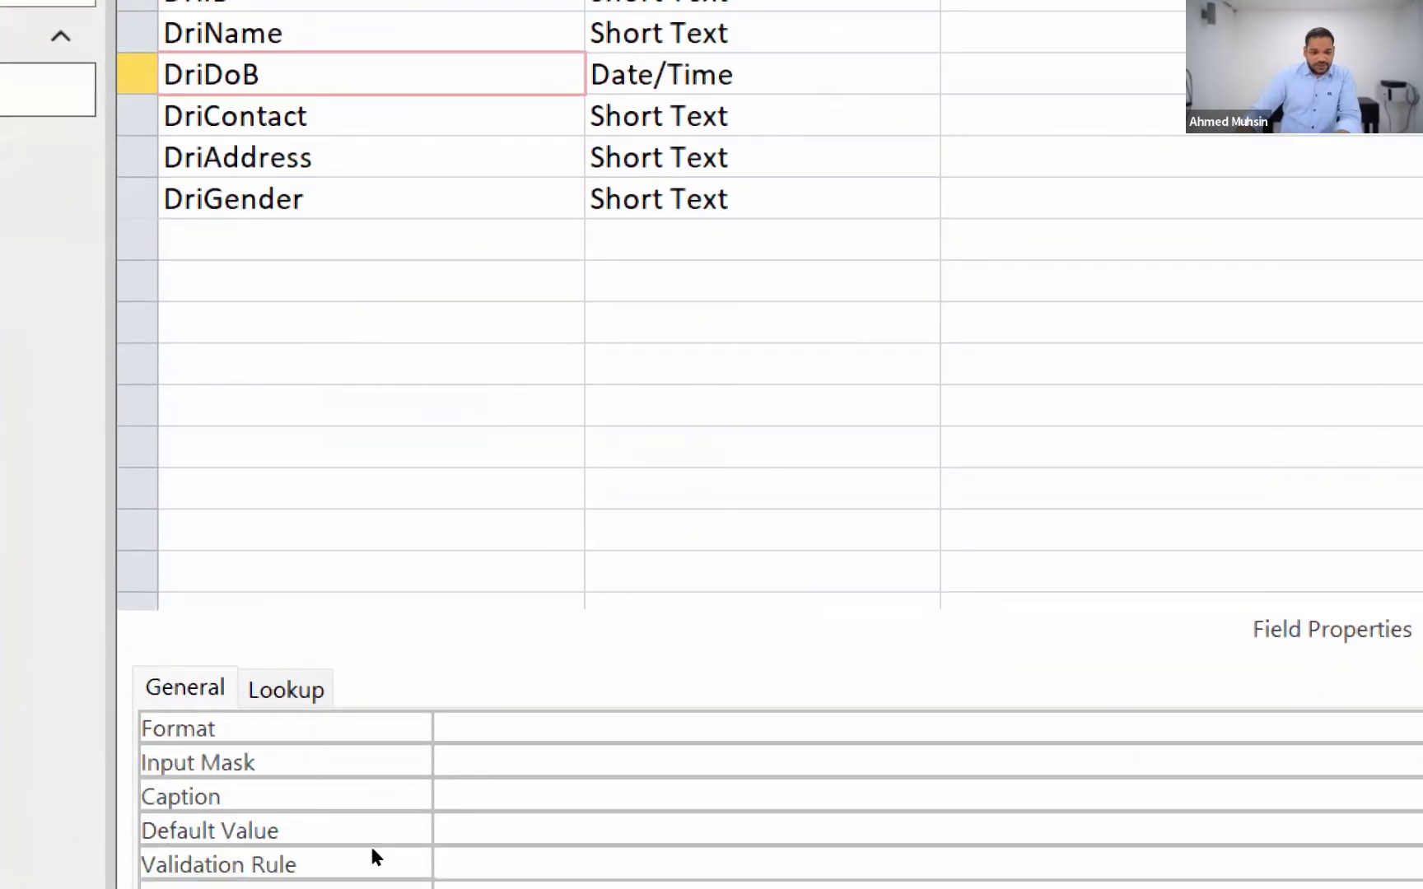
pyautogui.click(371, 850)
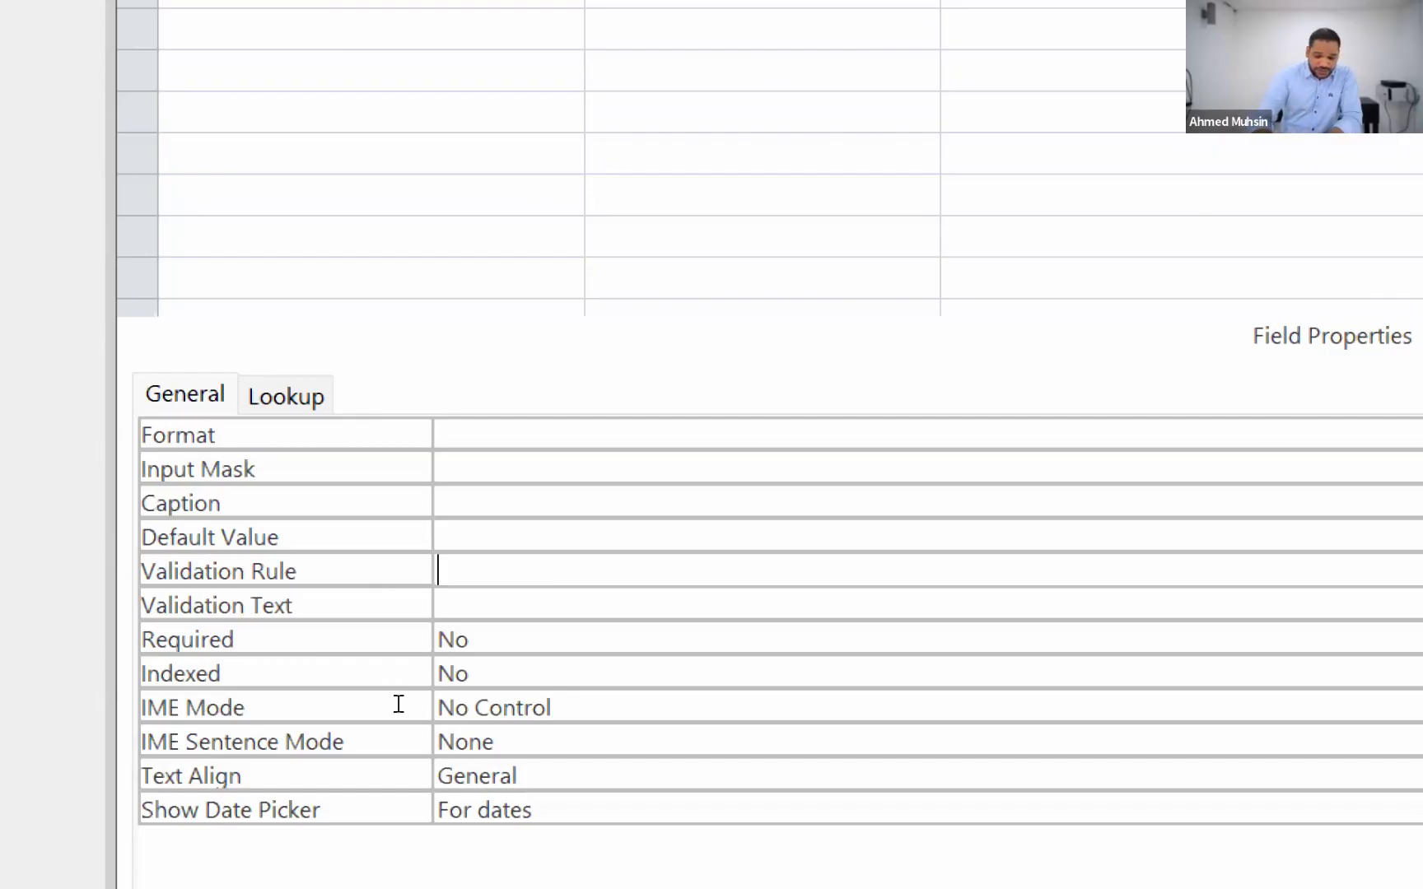
pyautogui.write('<')
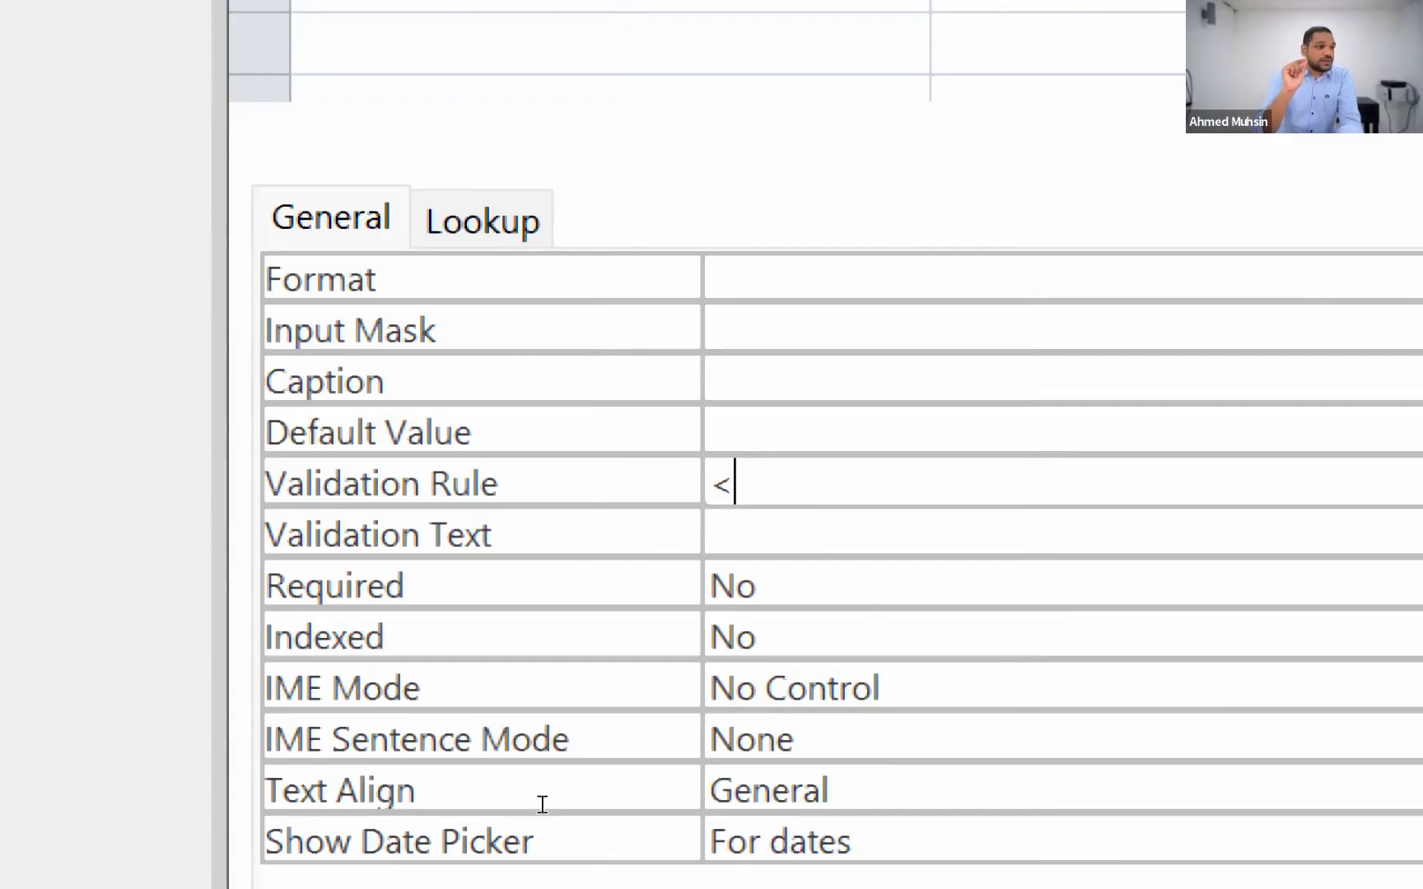
pyautogui.write('7/')
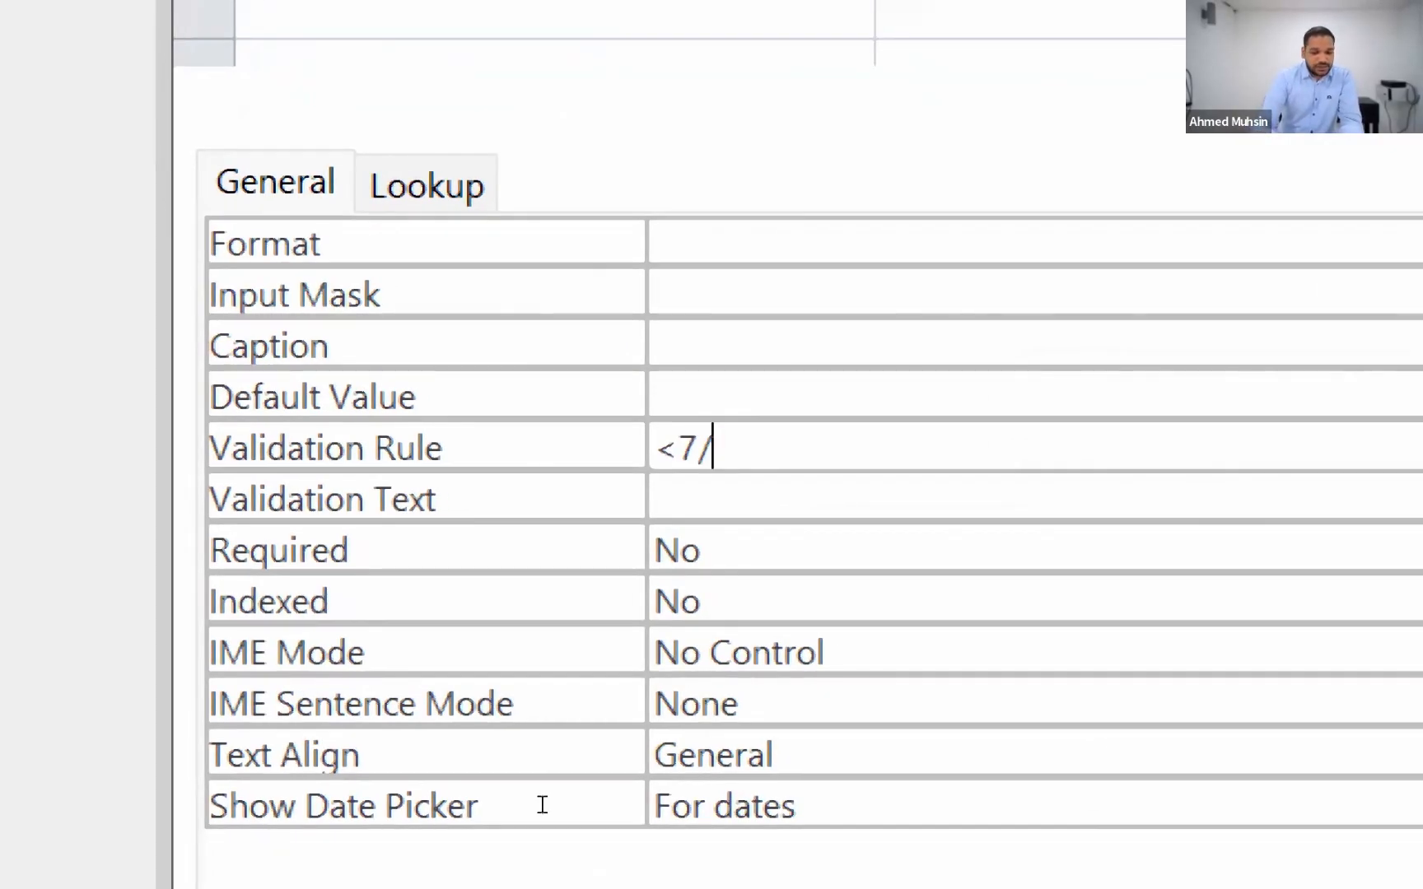
pyautogui.write('4/2')
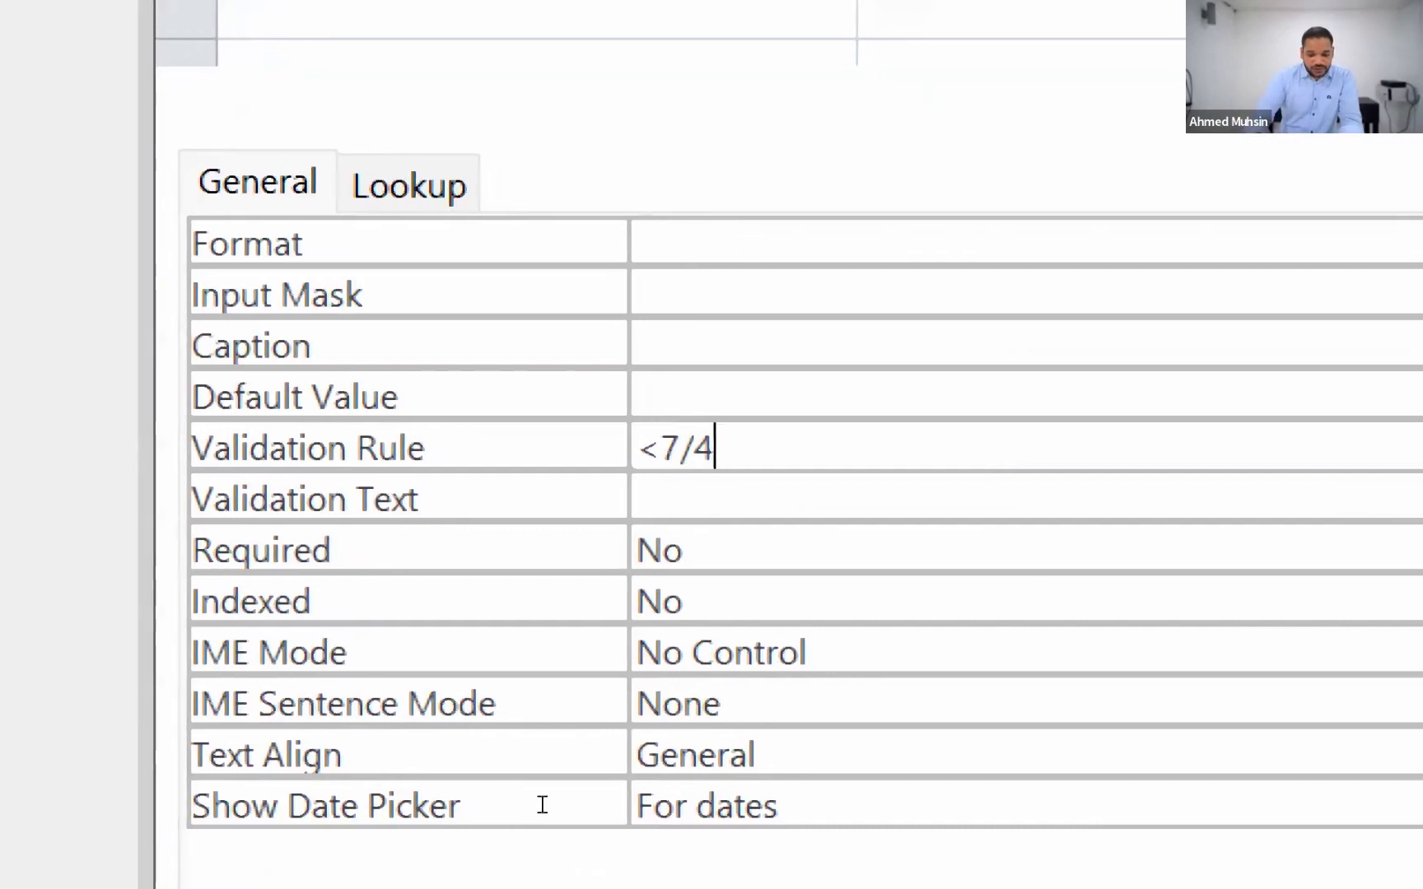
pyautogui.write('006')
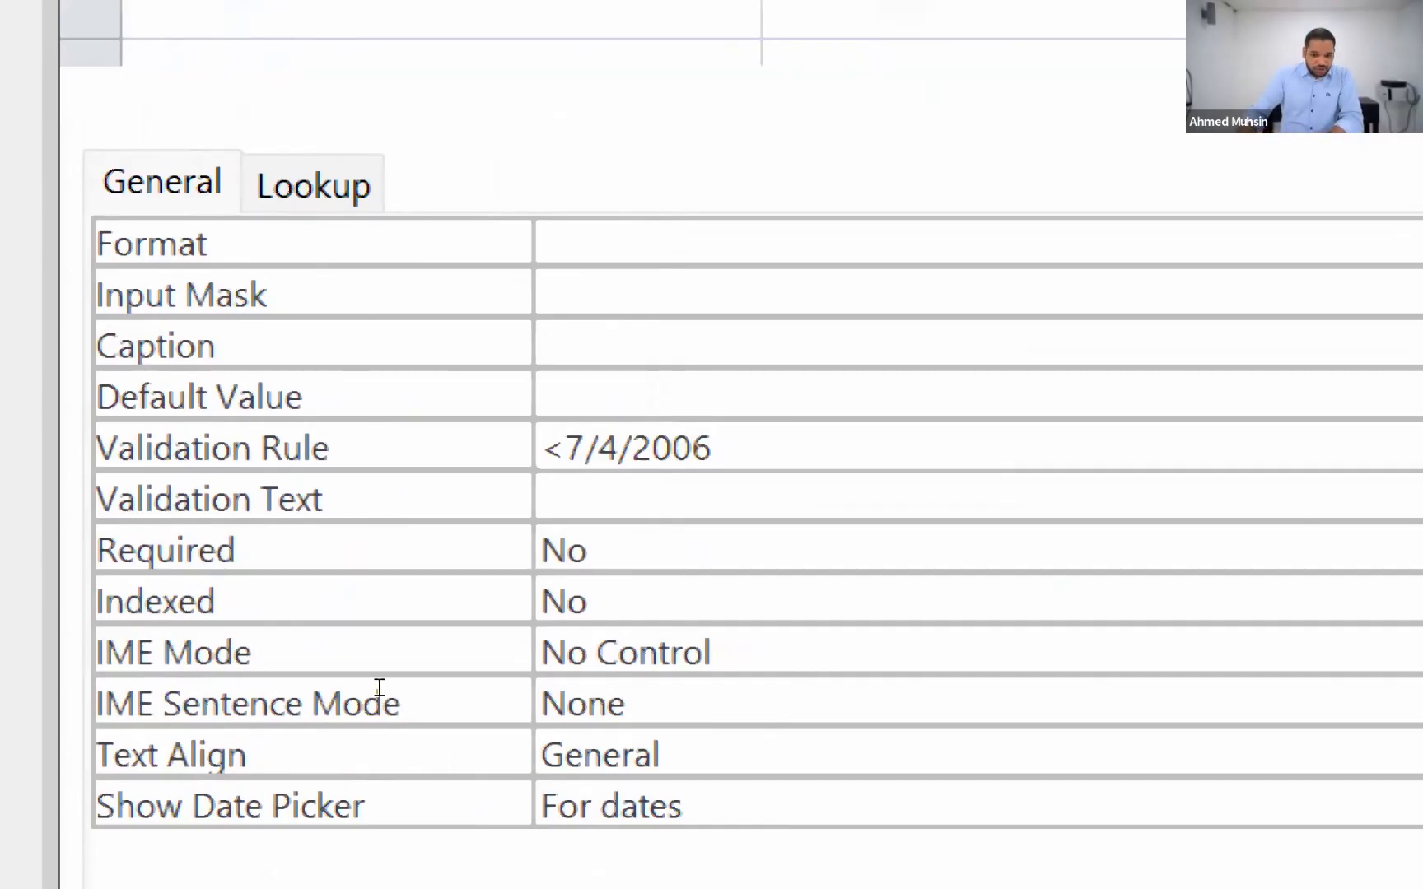
pyautogui.hotkey('shift', 'Left')
pyautogui.hotkey('shift', 'Left')
pyautogui.hotkey('shift', 'Left')
pyautogui.hotkey('shift', 'Left')
pyautogui.hotkey('shift', 'Left')
pyautogui.hotkey('shift', 'Left')
pyautogui.hotkey('shift', 'Left')
pyautogui.hotkey('shift', 'Left')
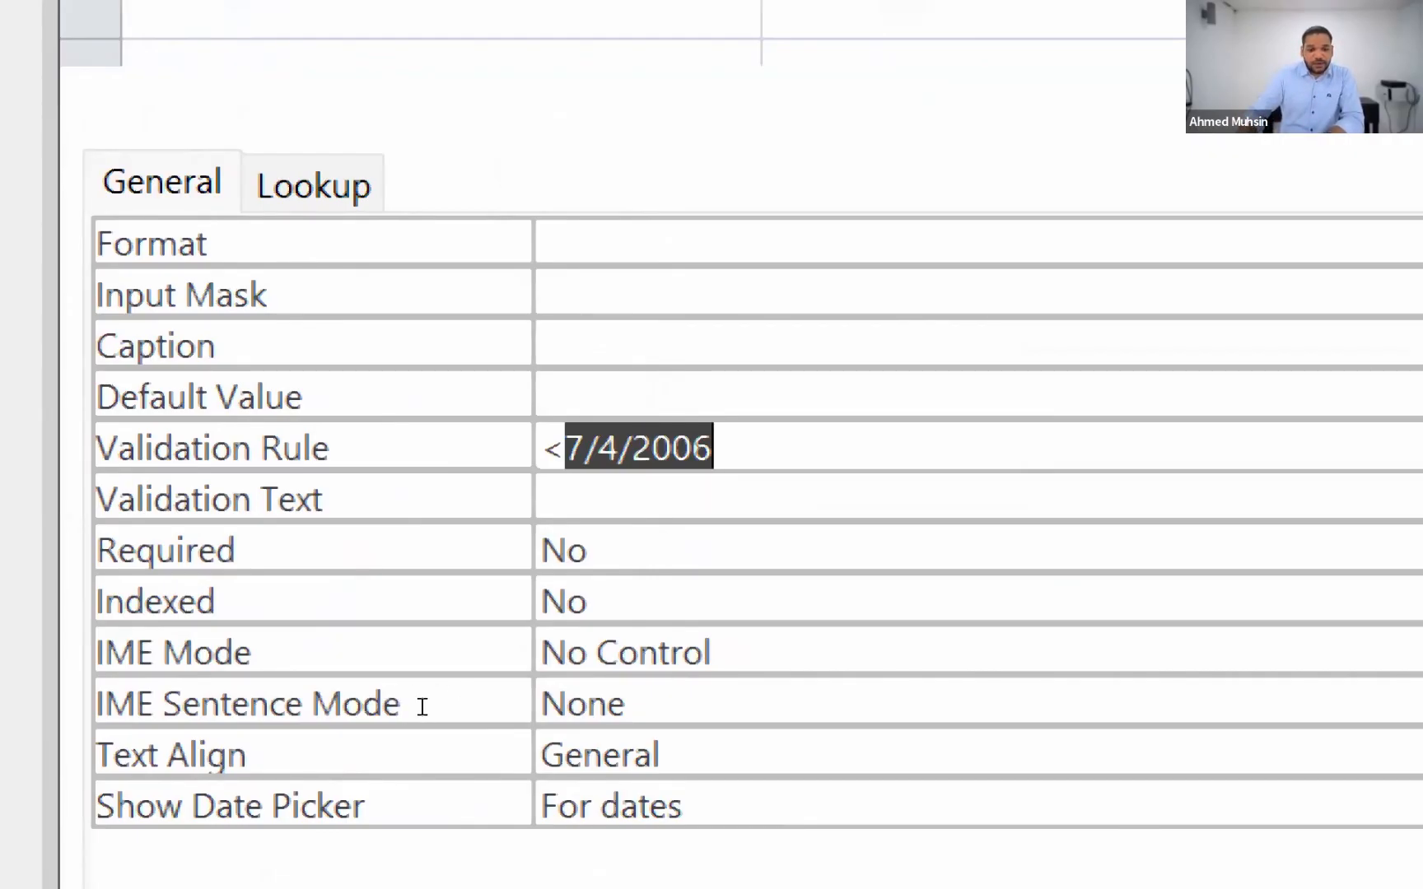
pyautogui.press('Return')
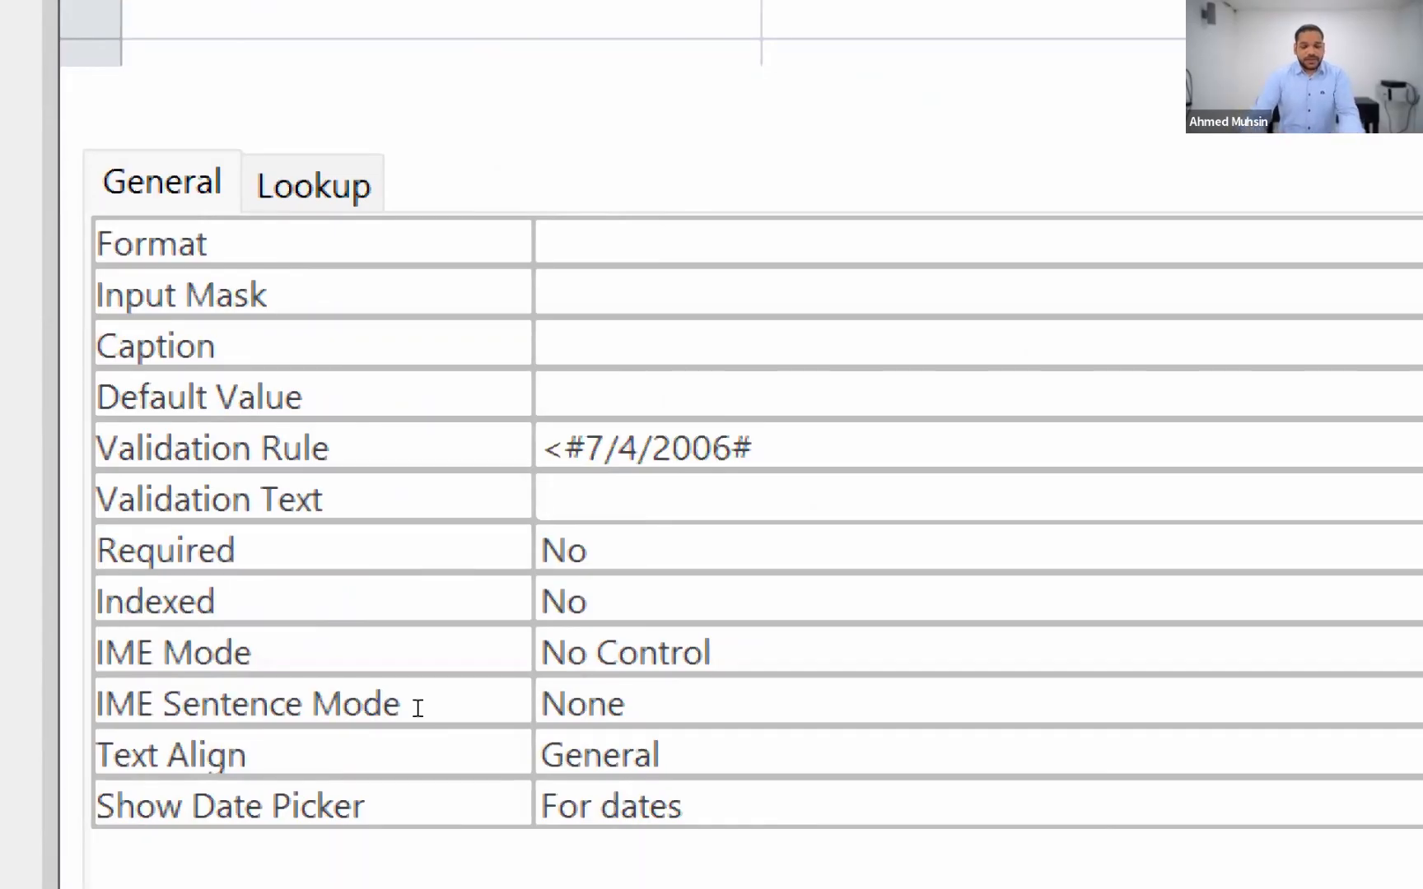
# Enter "Invalid DoB. Driver must be minimum 18 years." as the DriDoB field's Validation Text and save the table design.
pyautogui.write('Inv')
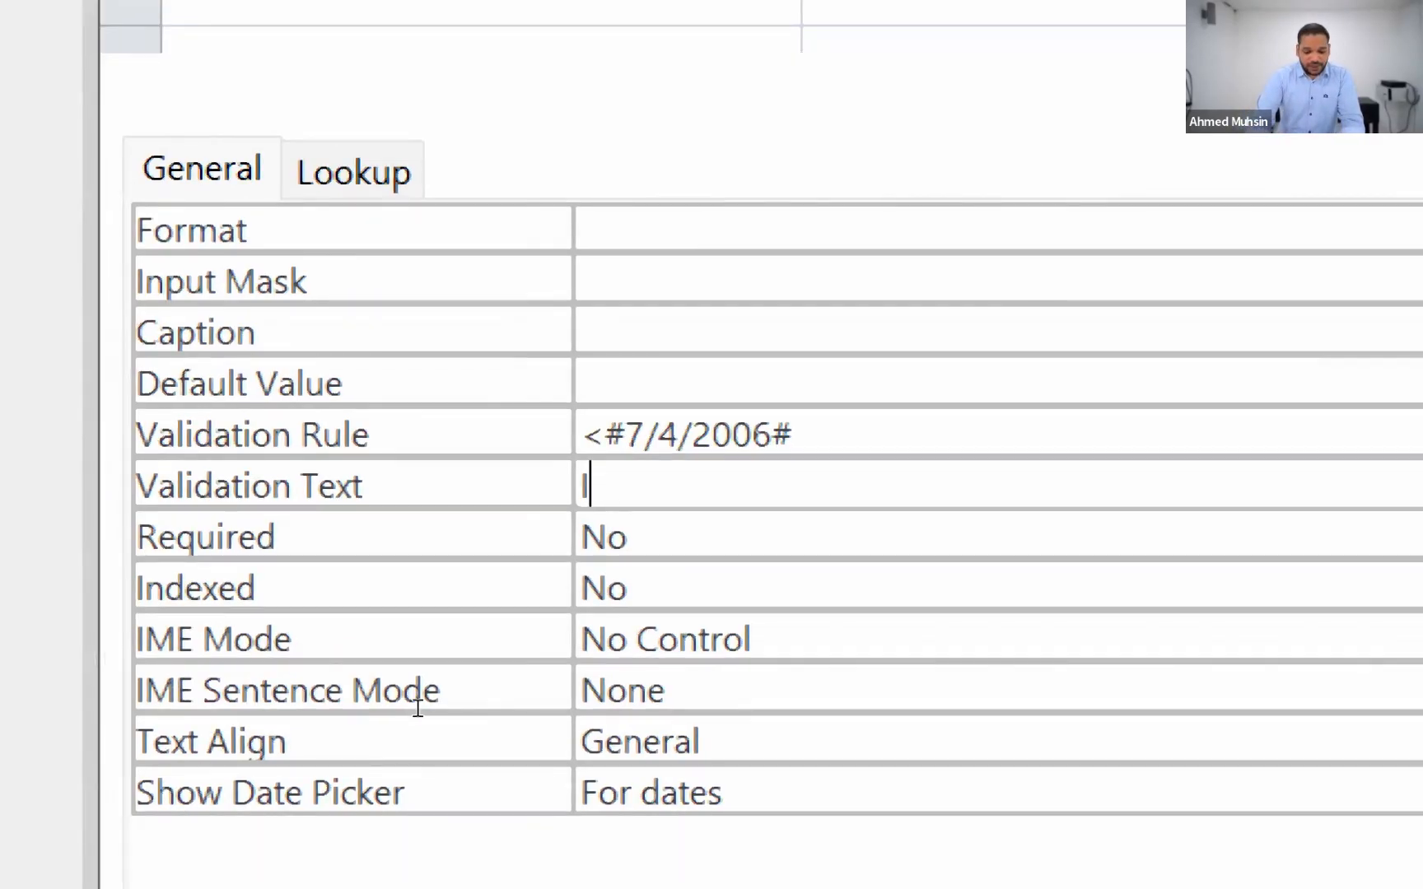
pyautogui.write('alid DoB')
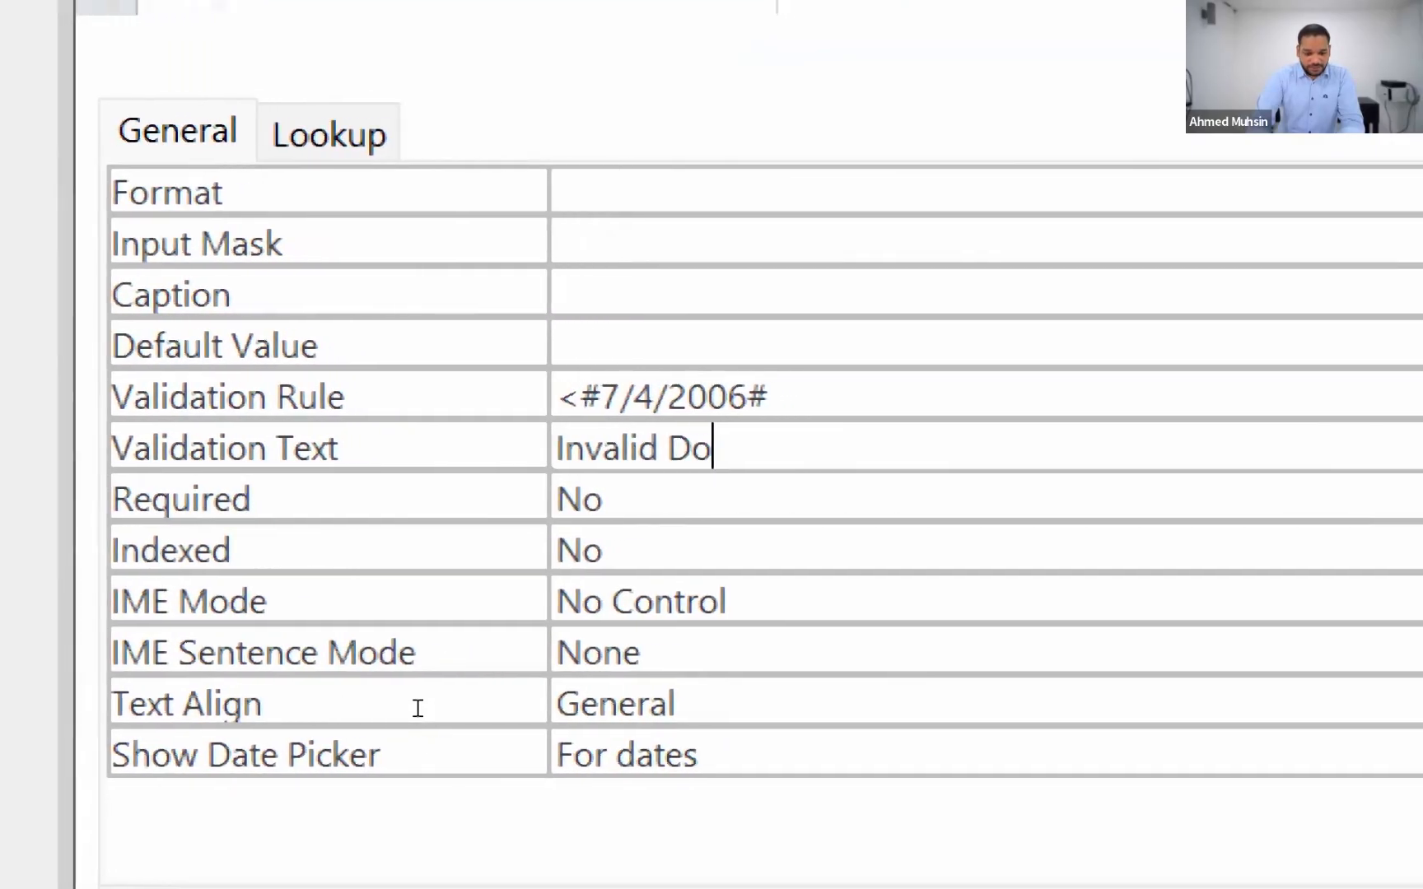
pyautogui.write(',')
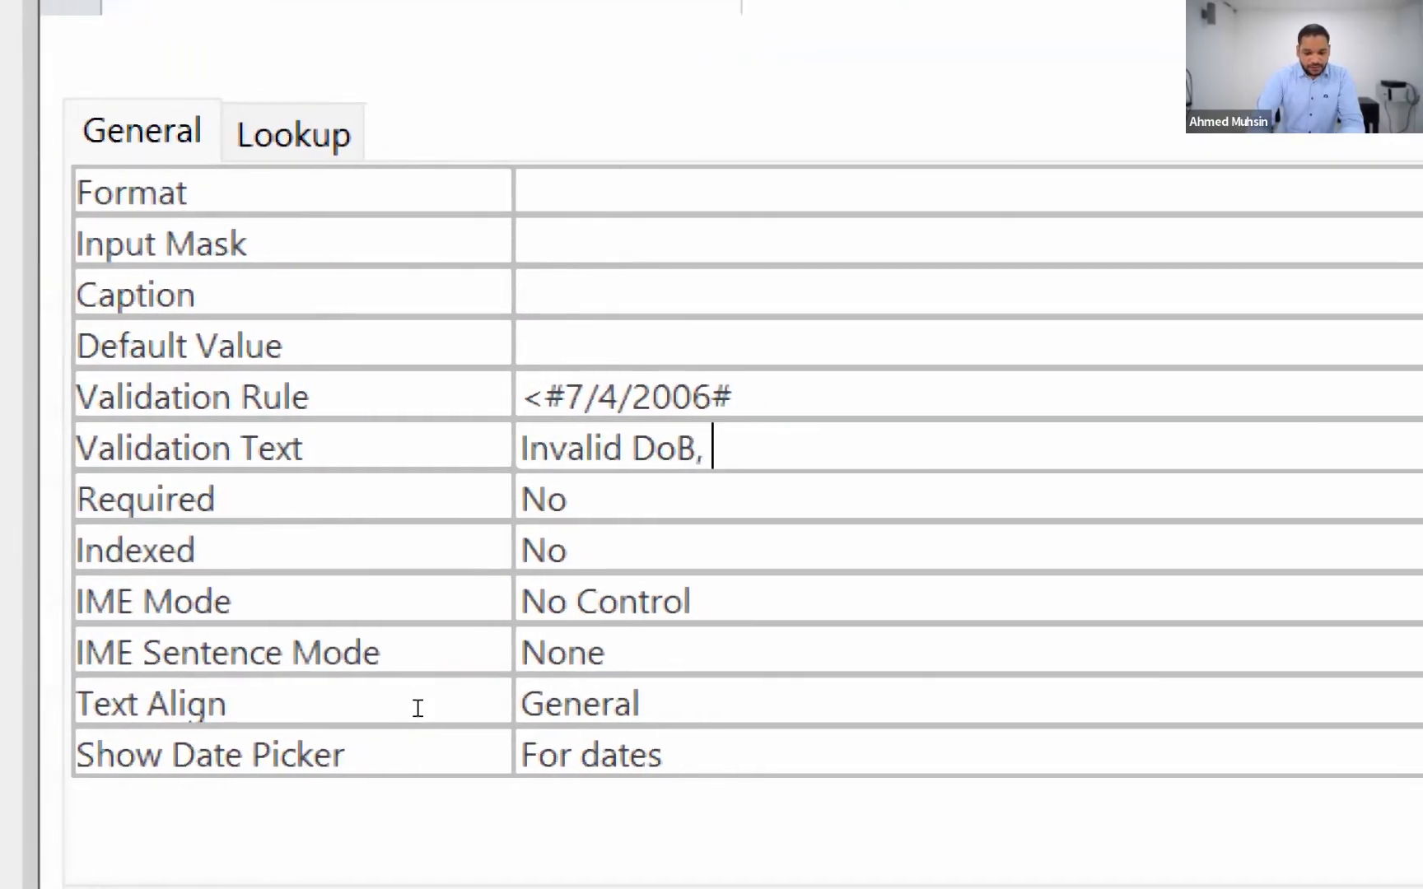
pyautogui.press('BackSpace')
pyautogui.press('BackSpace')
pyautogui.write('. Driver')
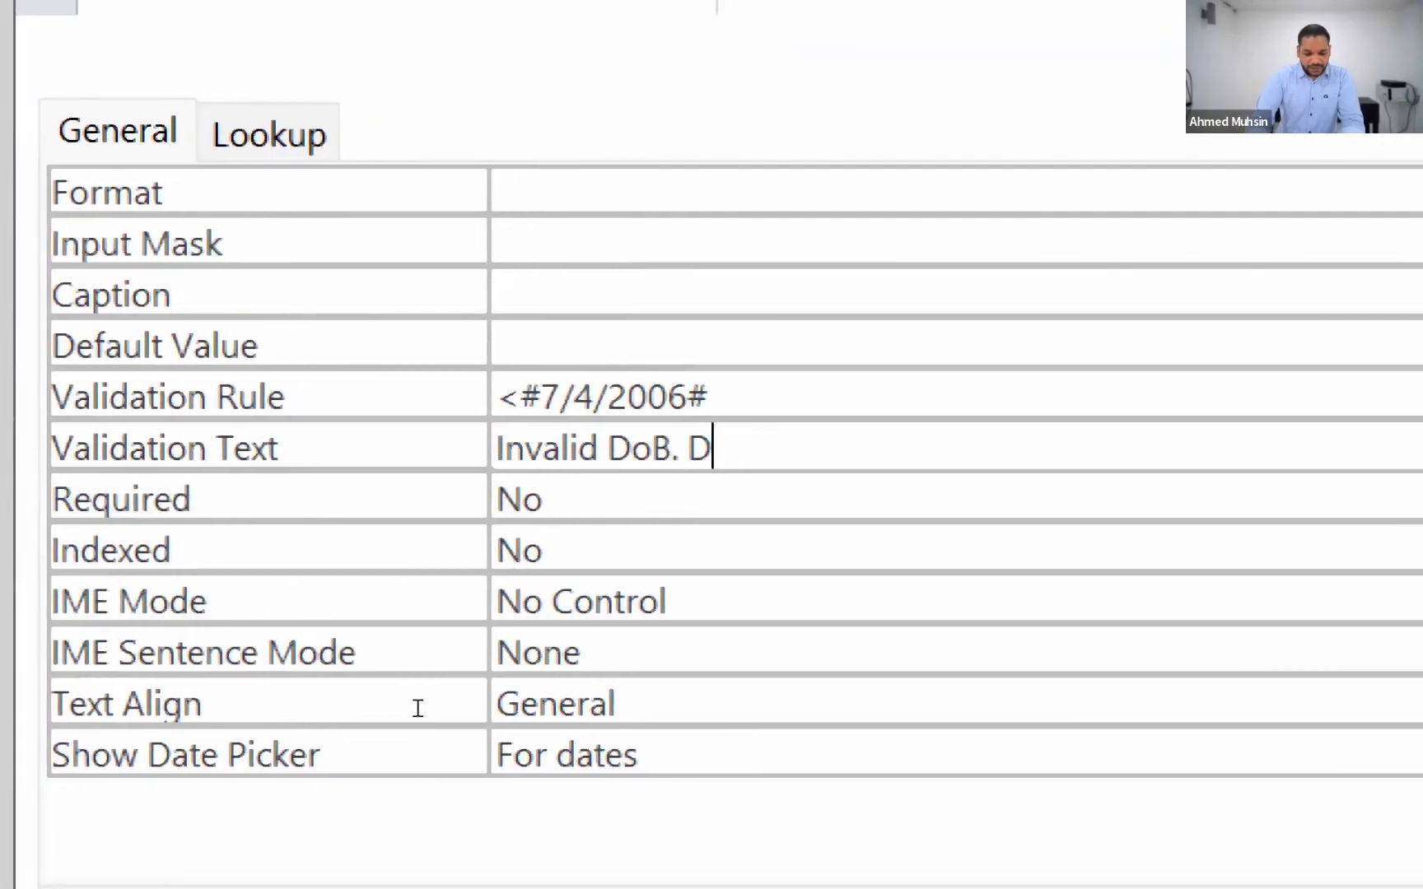
pyautogui.write(' must be mini')
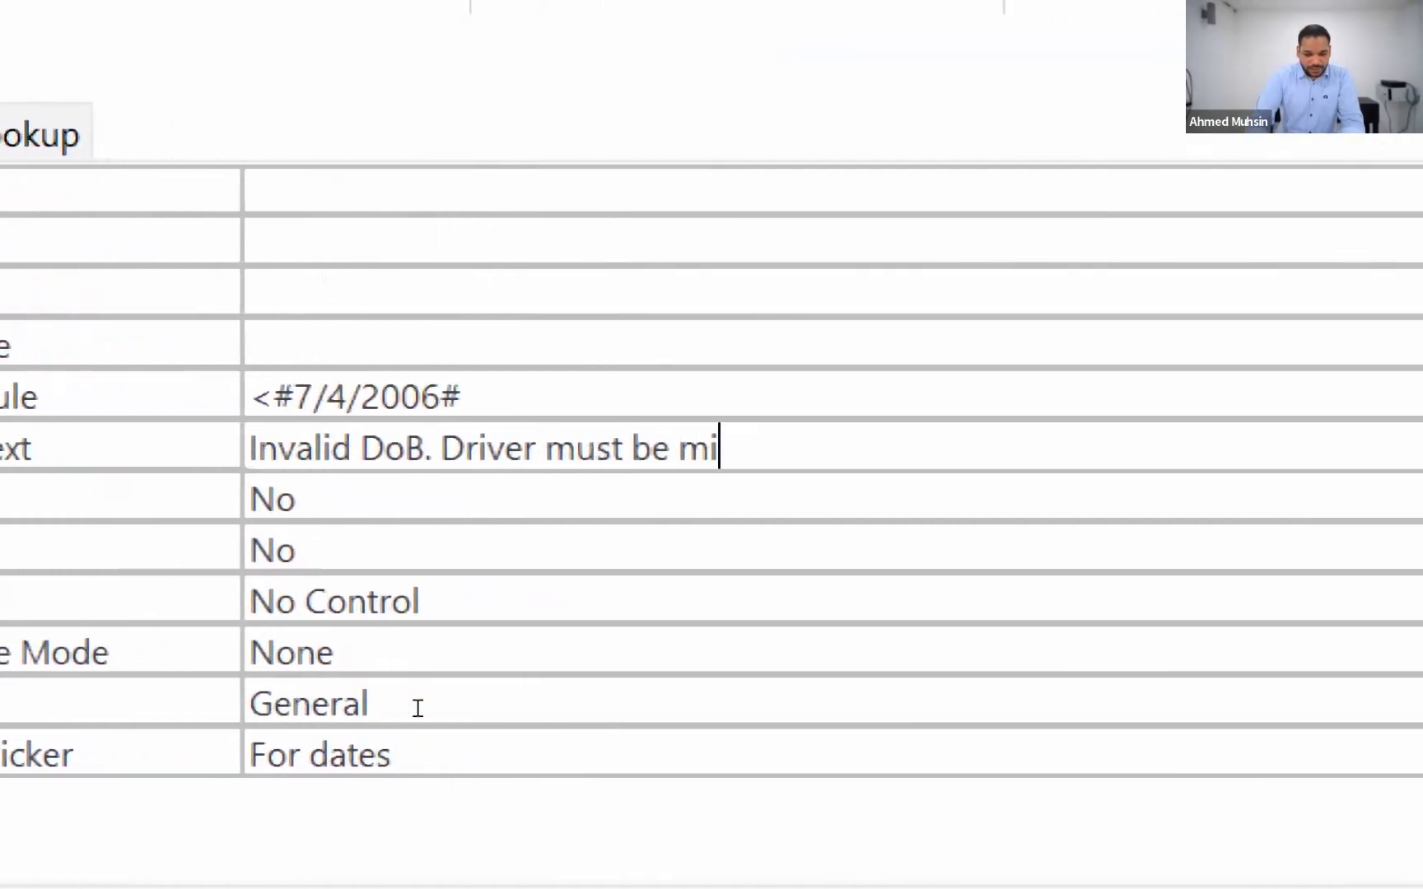
pyautogui.write('mum 18 ')
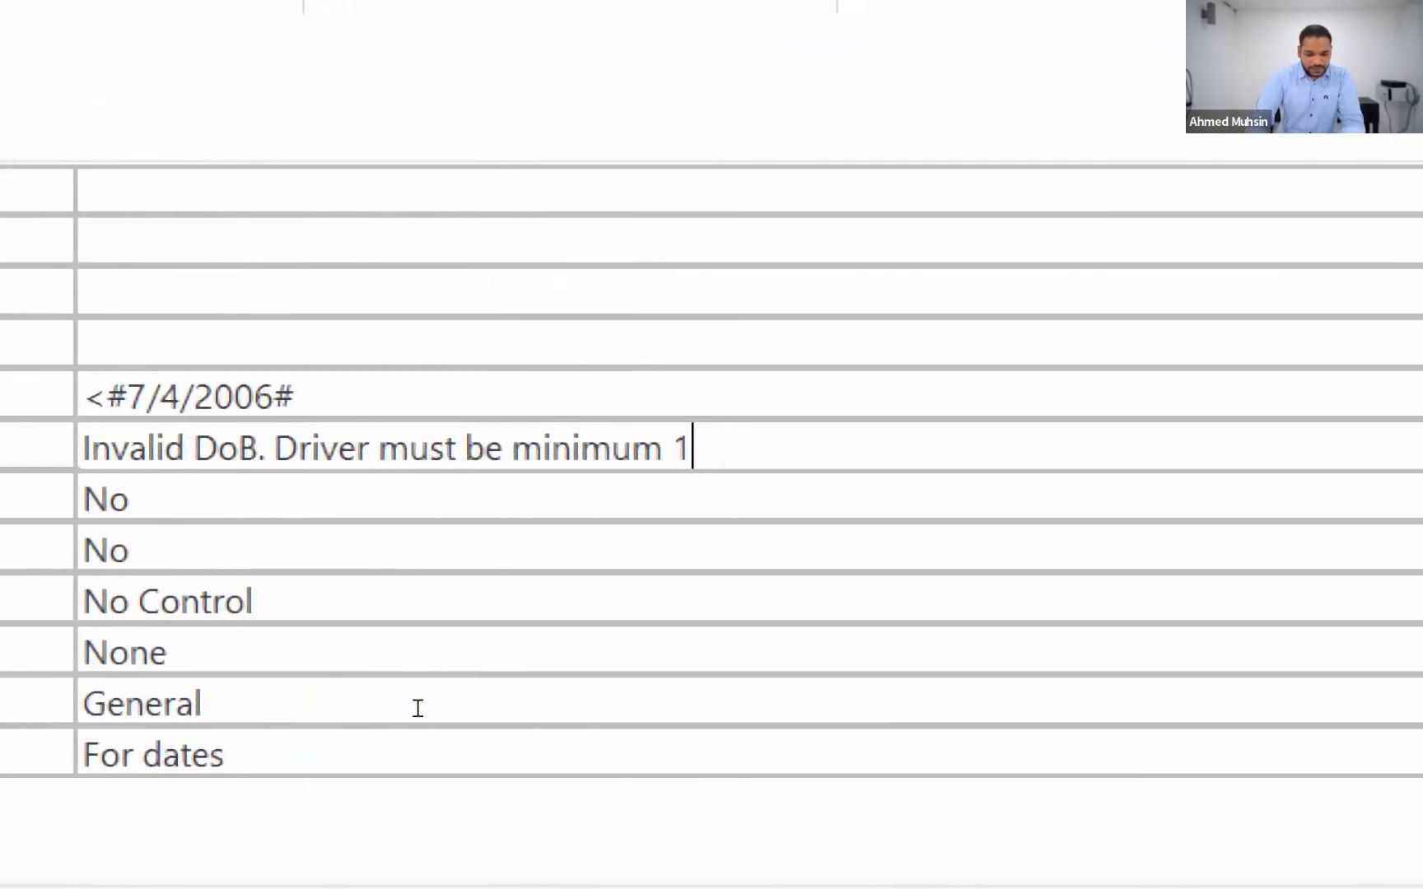
pyautogui.write('years.')
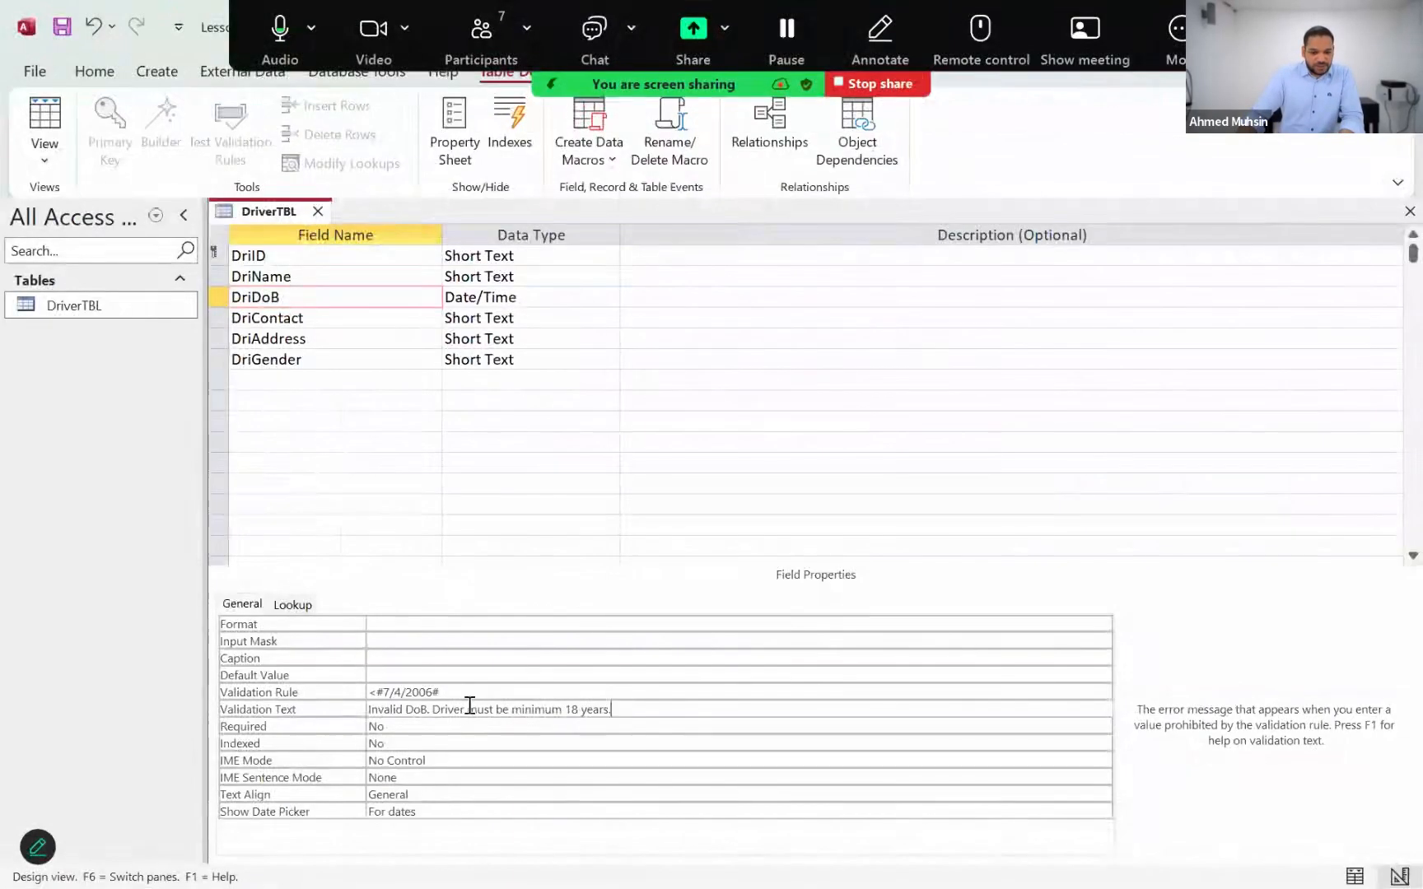
pyautogui.click(787, 545)
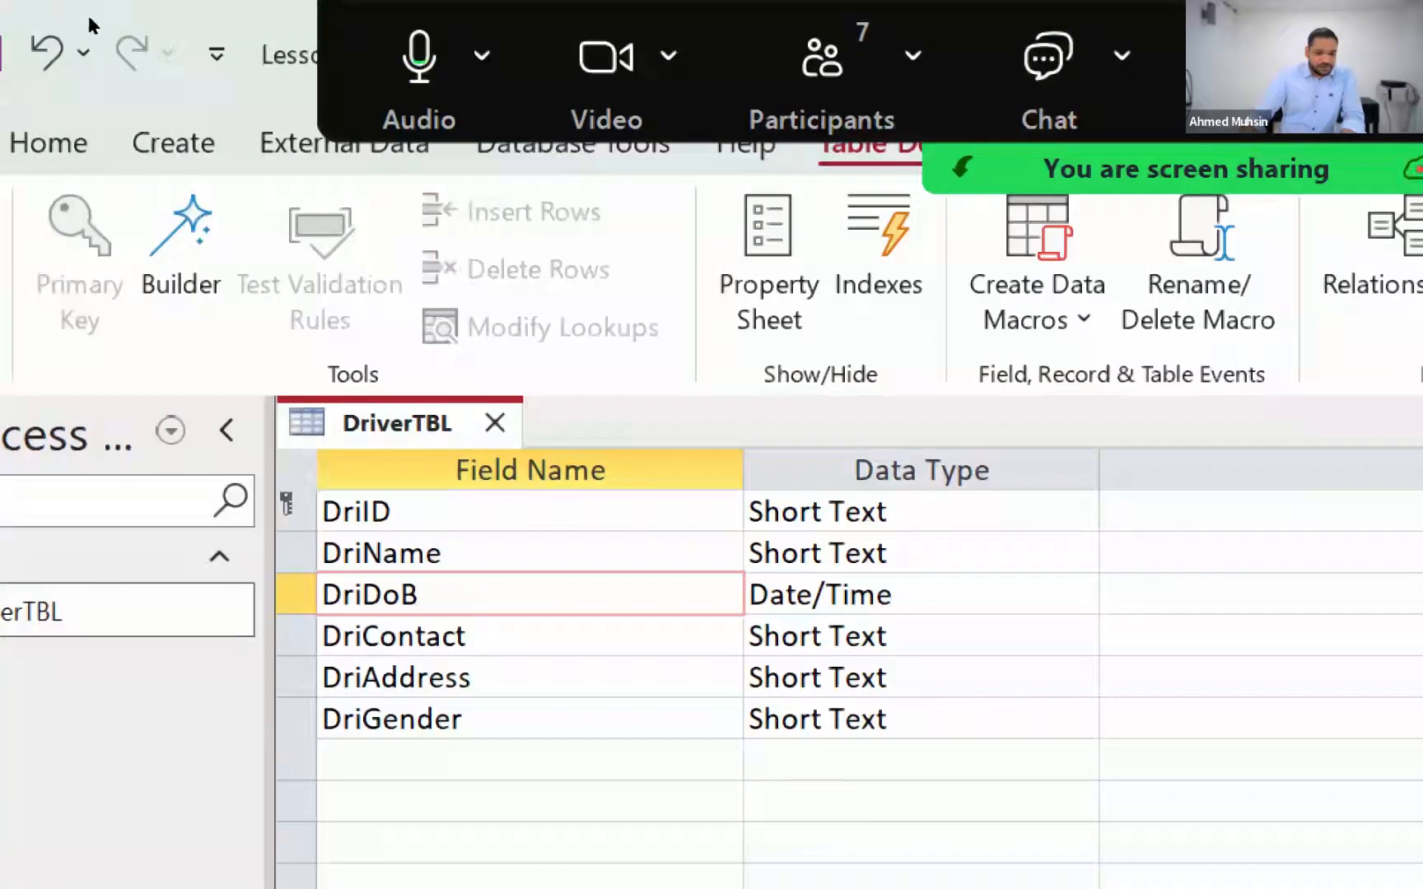
pyautogui.click(124, 54)
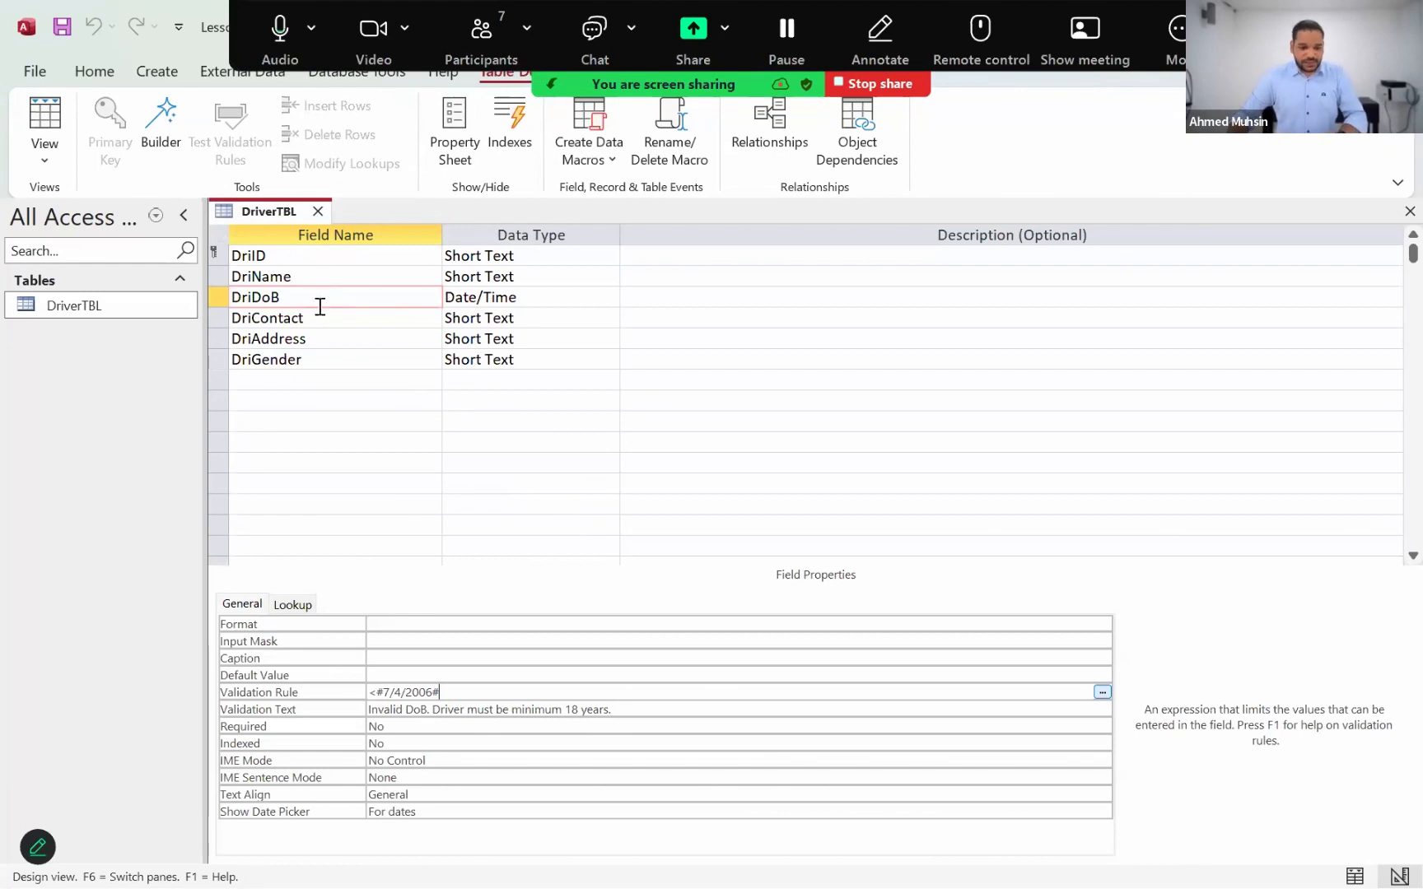
# Check the primary key option for the DriName field without applying it, and return to the DriID field.
pyautogui.click(302, 258)
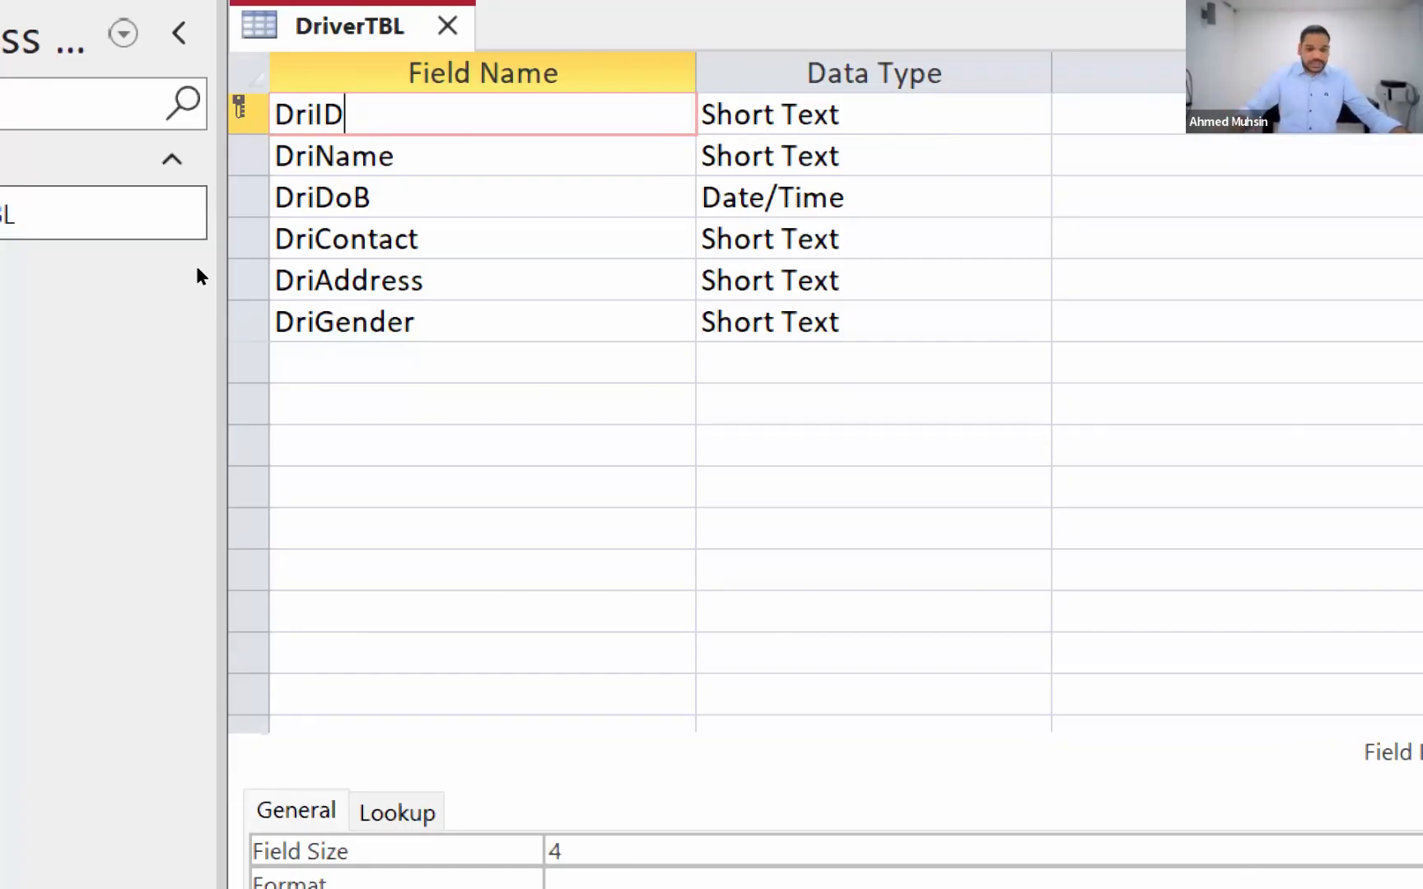
pyautogui.press('Down')
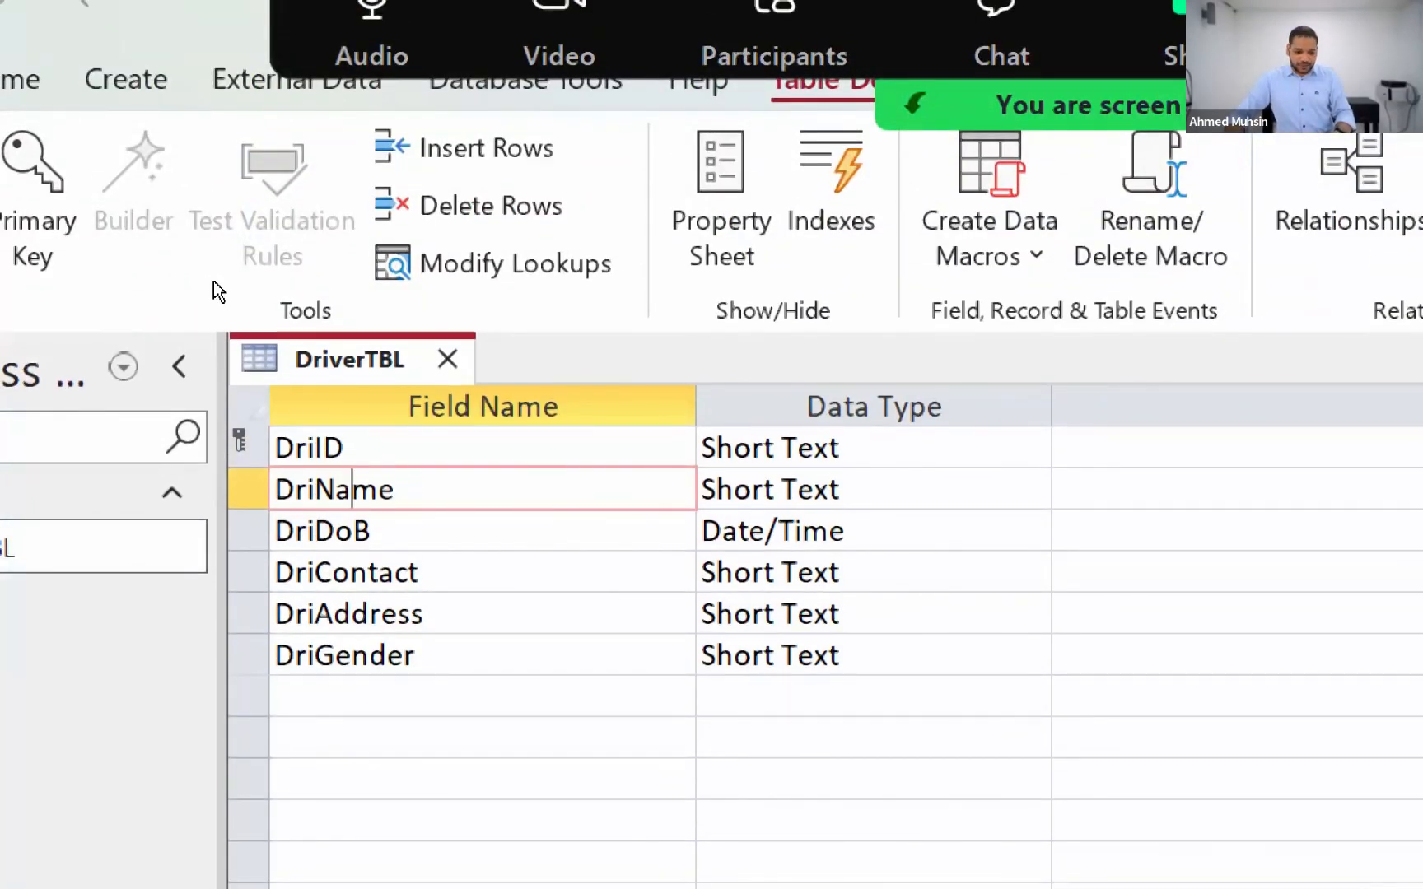
pyautogui.rightClick(240, 498)
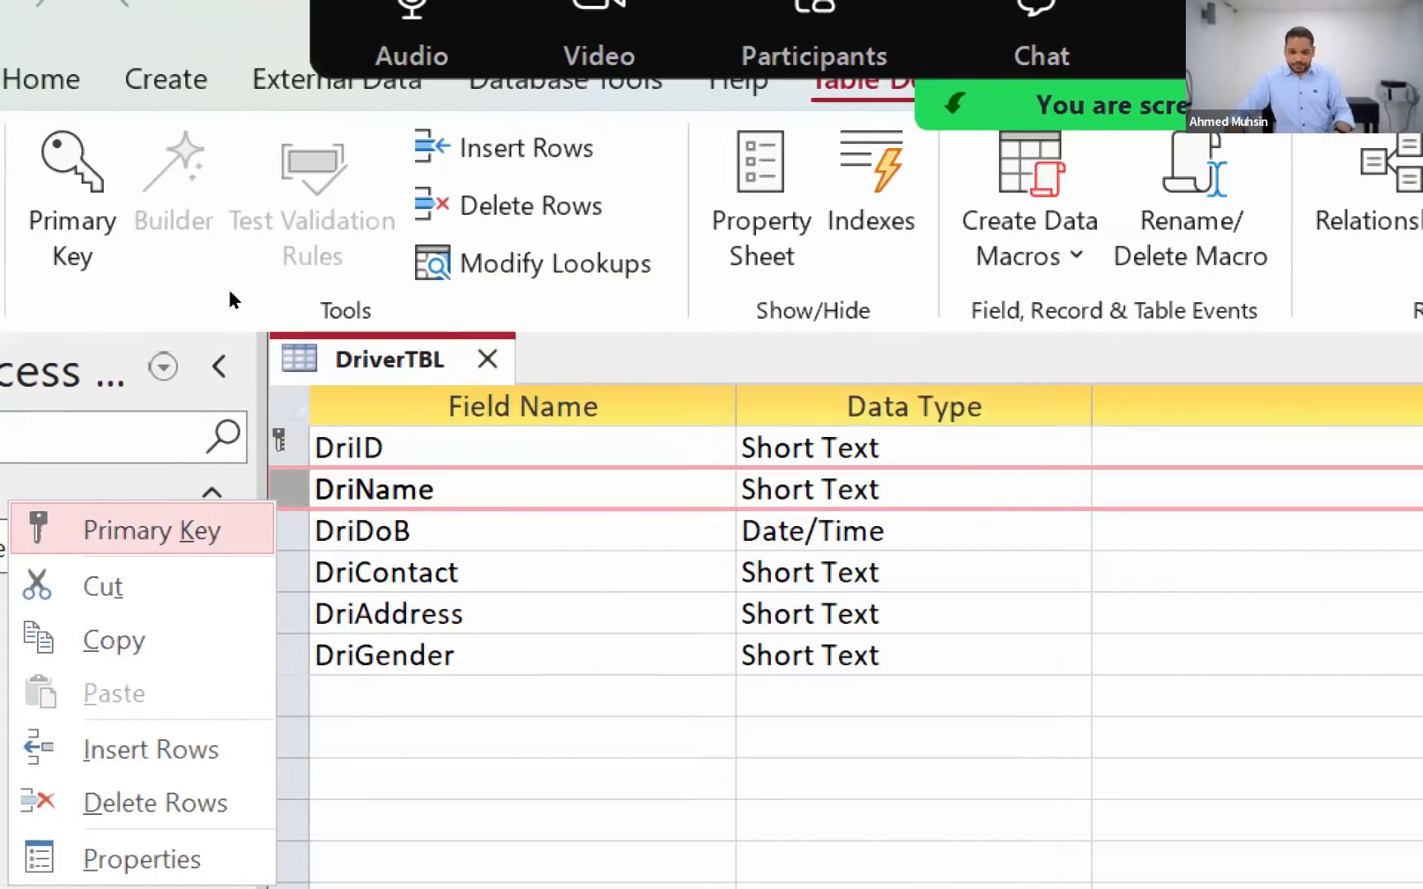
pyautogui.click(354, 488)
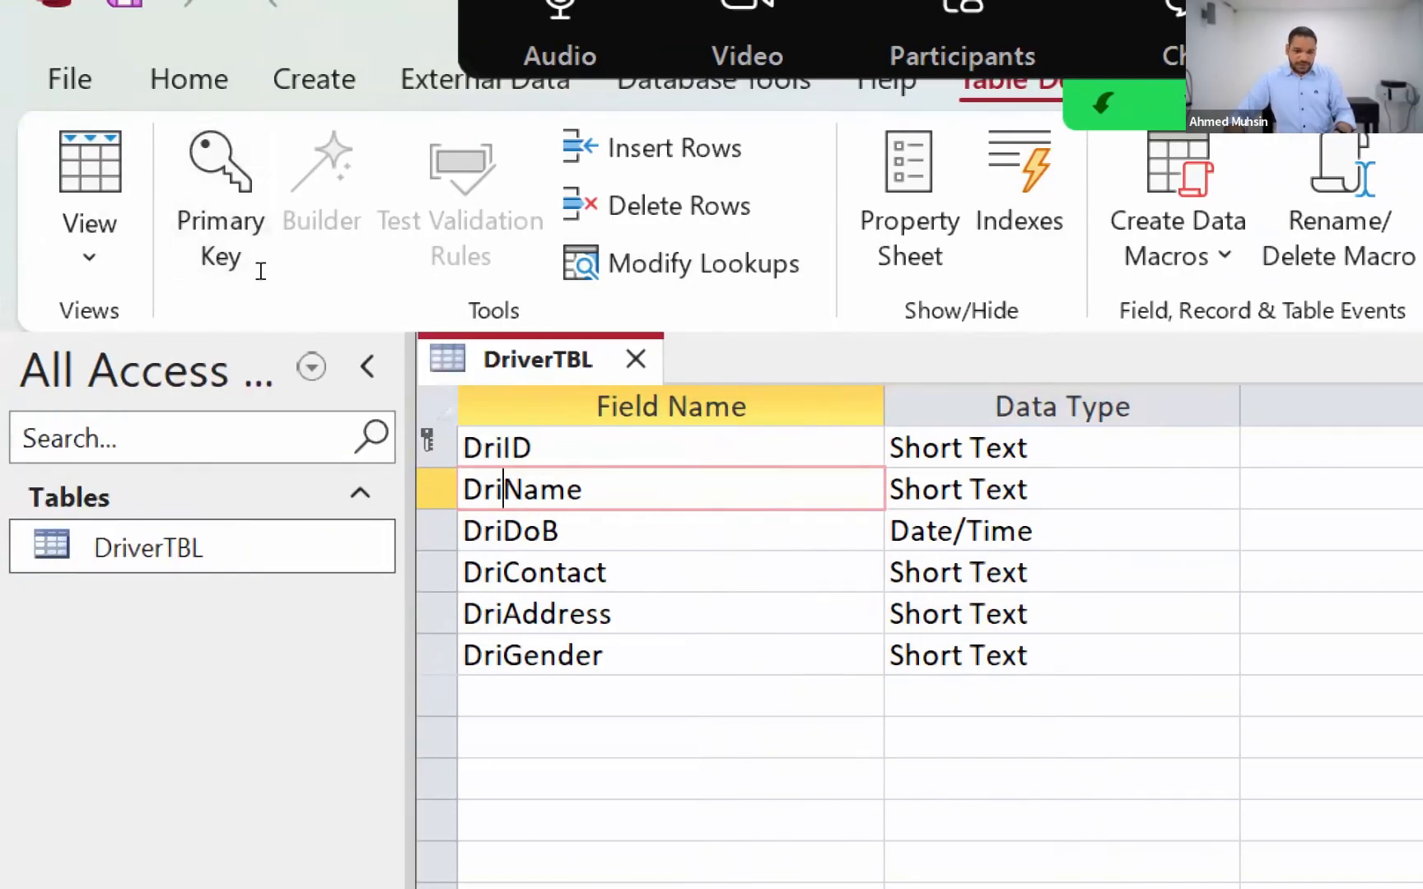
pyautogui.click(607, 572)
pyautogui.click(593, 447)
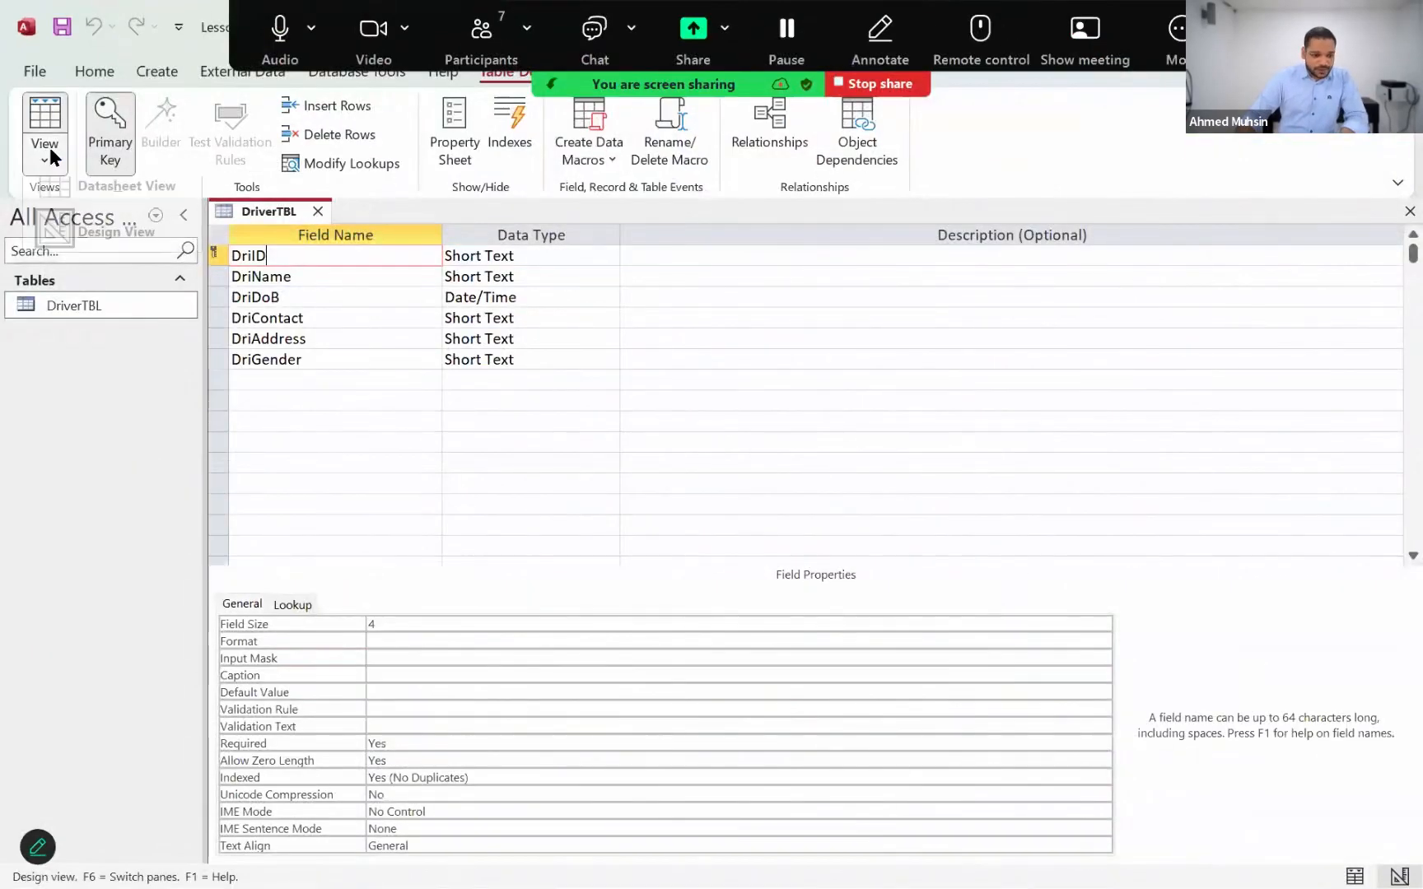
# View DriverTBL in Datasheet View, return it to Design View and select the DriGender field name.
pyautogui.click(97, 293)
pyautogui.click(65, 210)
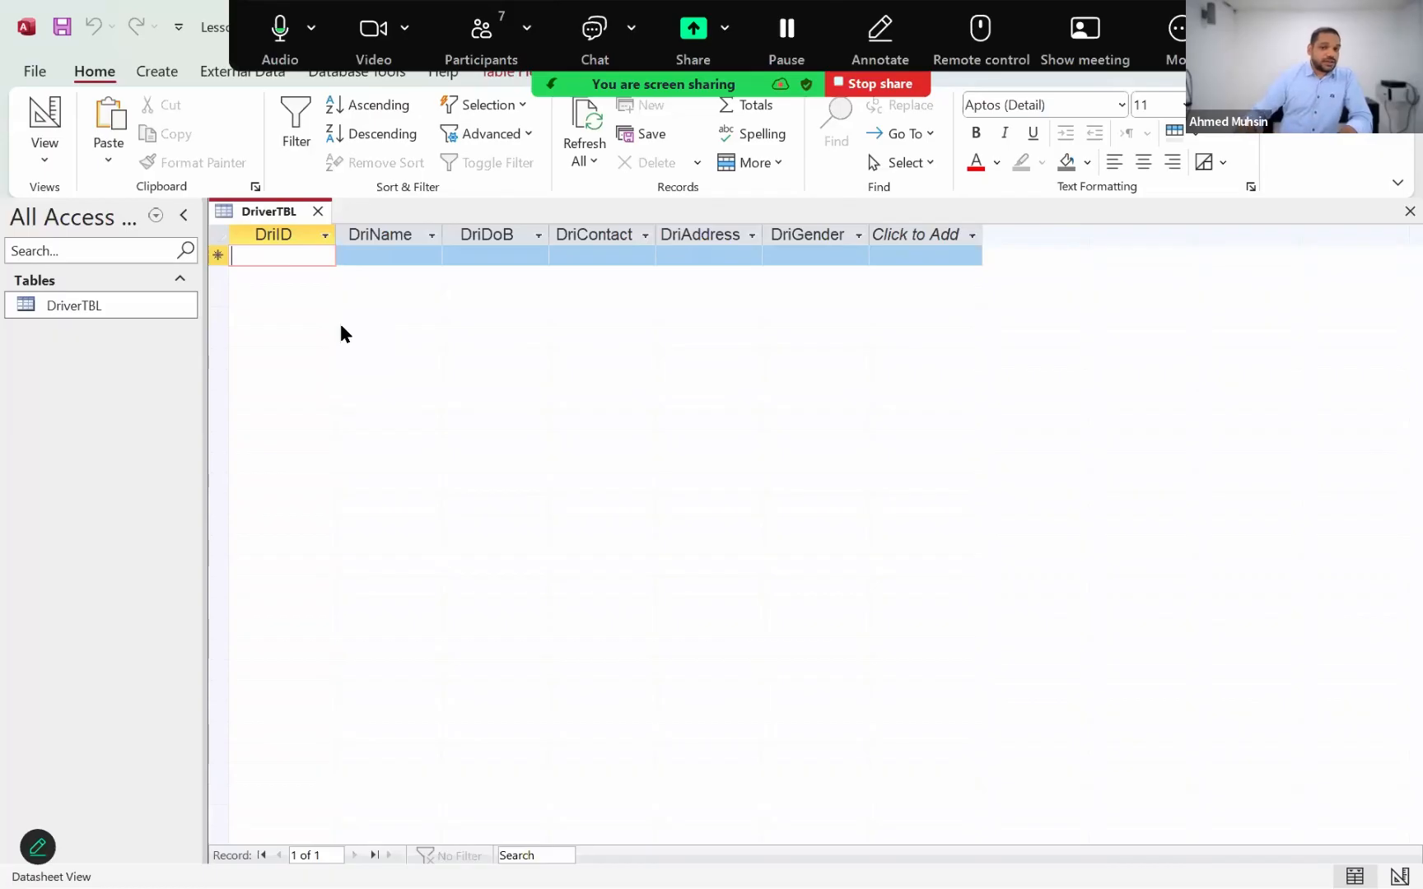
pyautogui.click(45, 163)
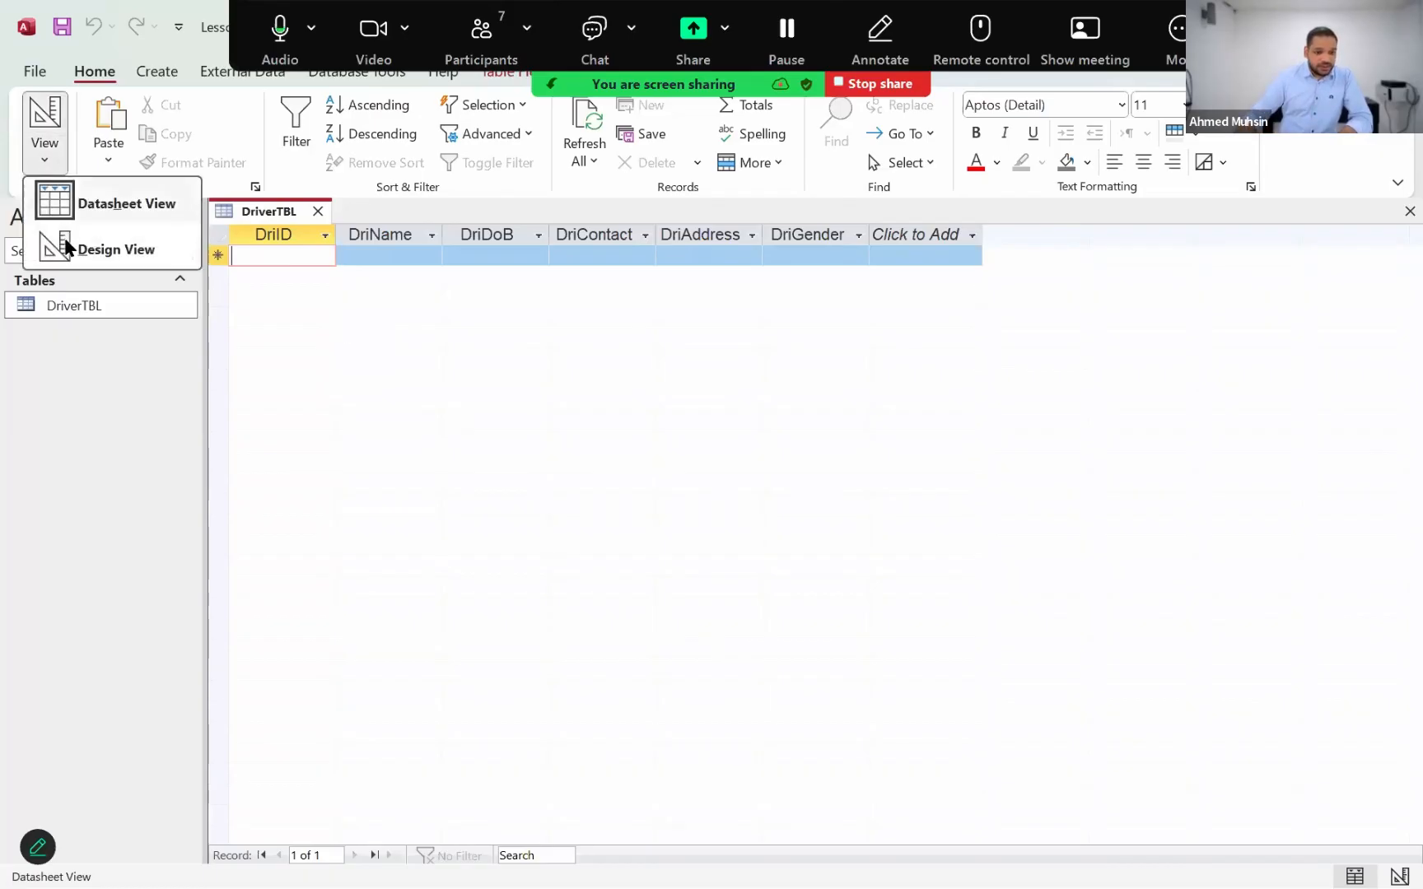
pyautogui.click(64, 250)
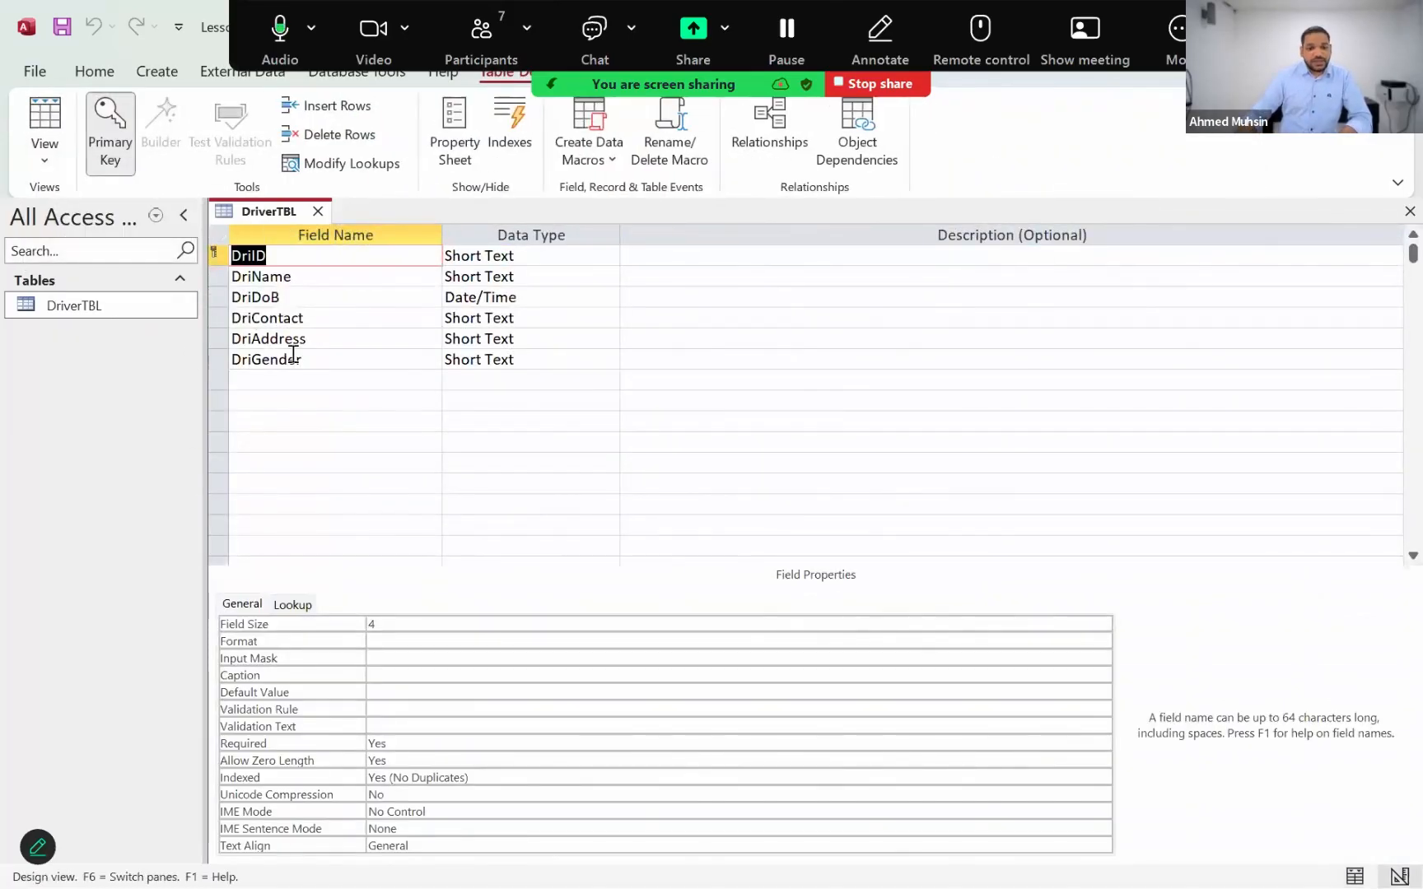
pyautogui.click(303, 354)
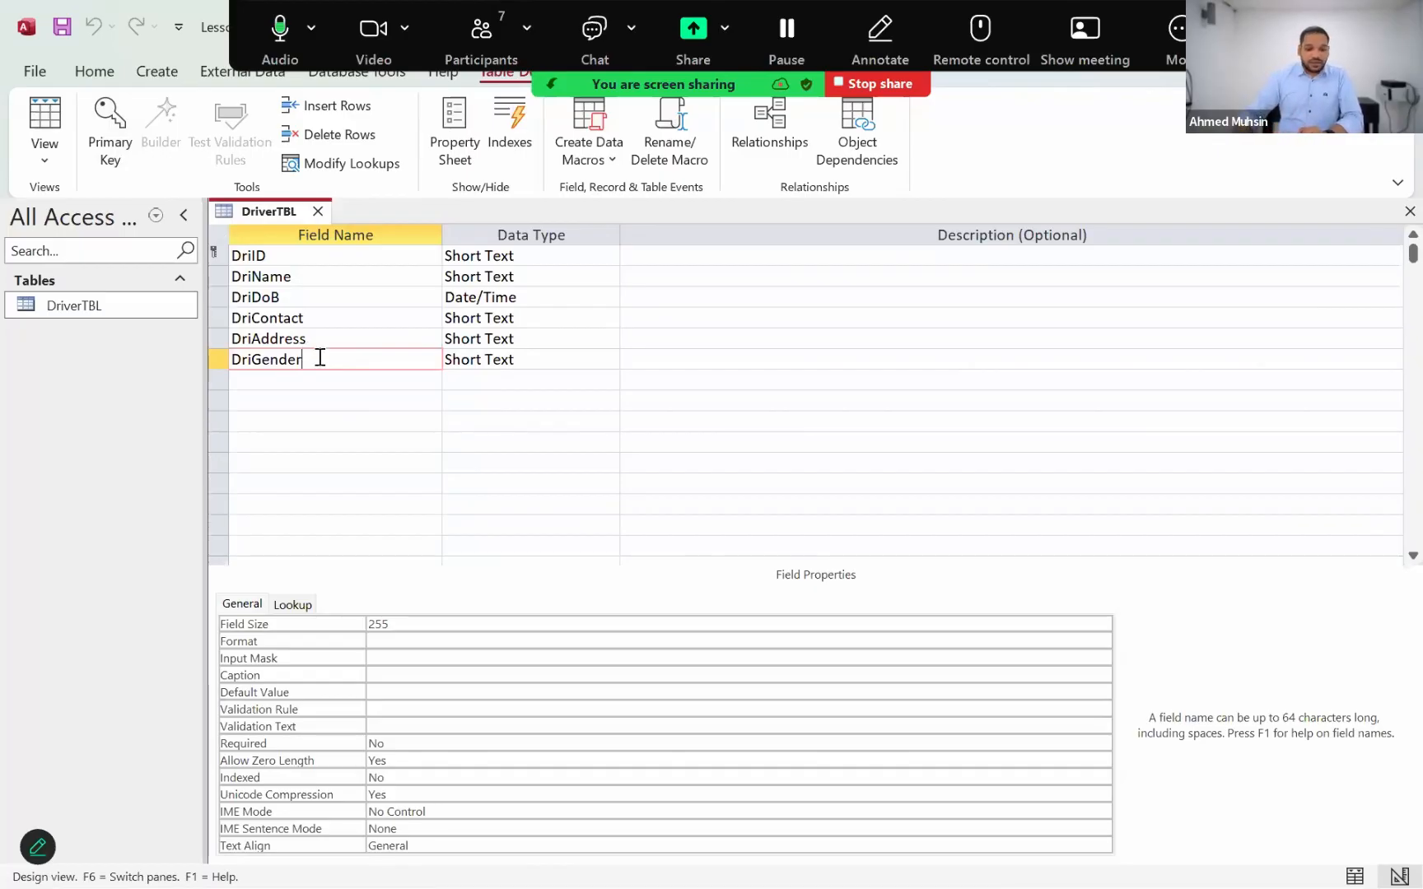
pyautogui.moveTo(318, 355); pyautogui.dragTo(218, 365)
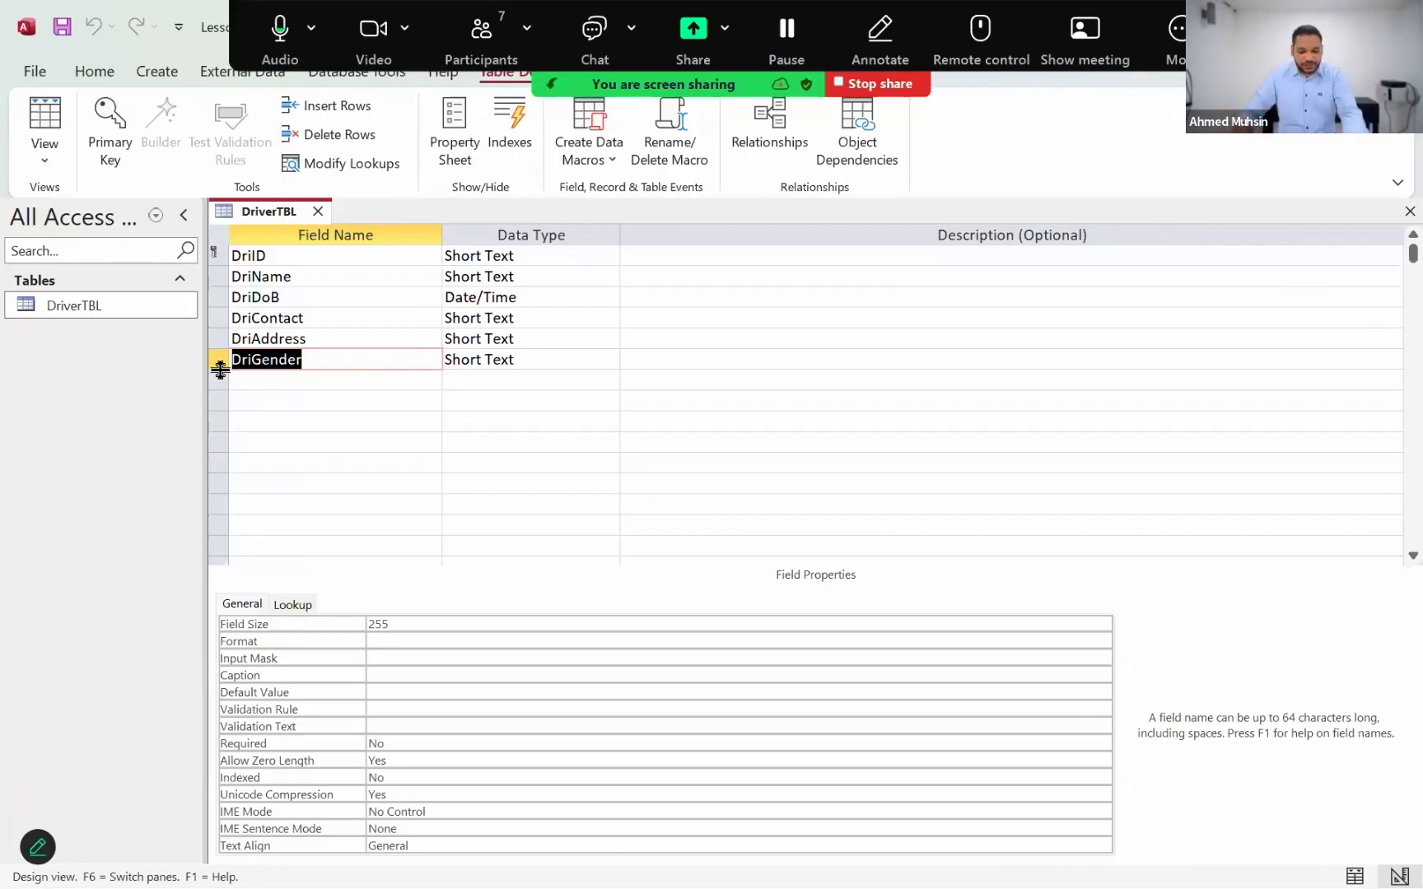
# Switch to the Word plan and delete the leftover notes at the end of the document.
pyautogui.hotkey('alt', 'Tab')
pyautogui.hotkey('alt', 'Tab')
pyautogui.hotkey('alt', 'Tab')
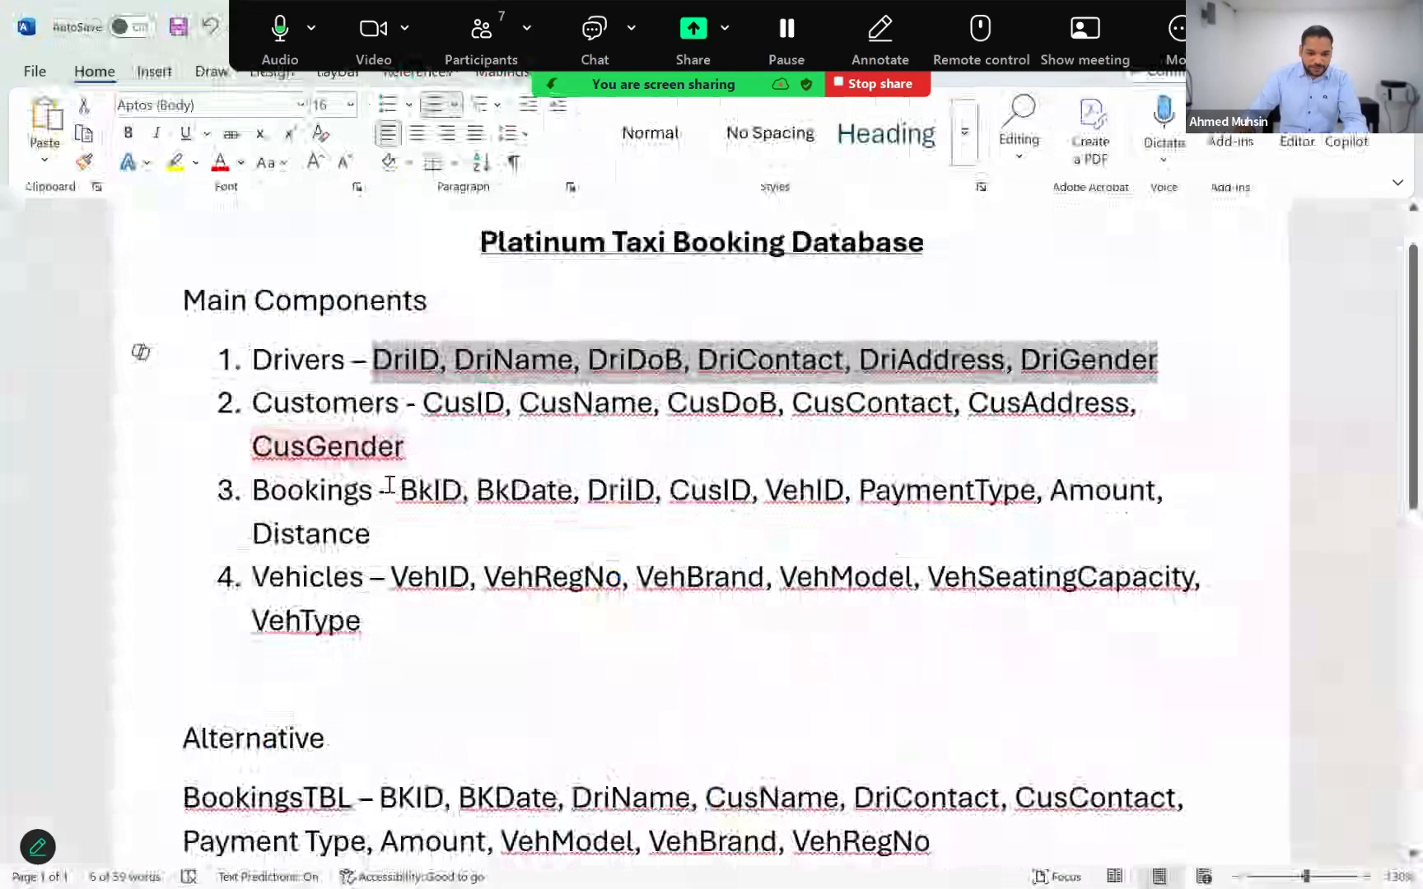
pyautogui.scroll(-8, 397, 517)
pyautogui.moveTo(272, 478); pyautogui.dragTo(200, 281)
pyautogui.press('BackSpace')
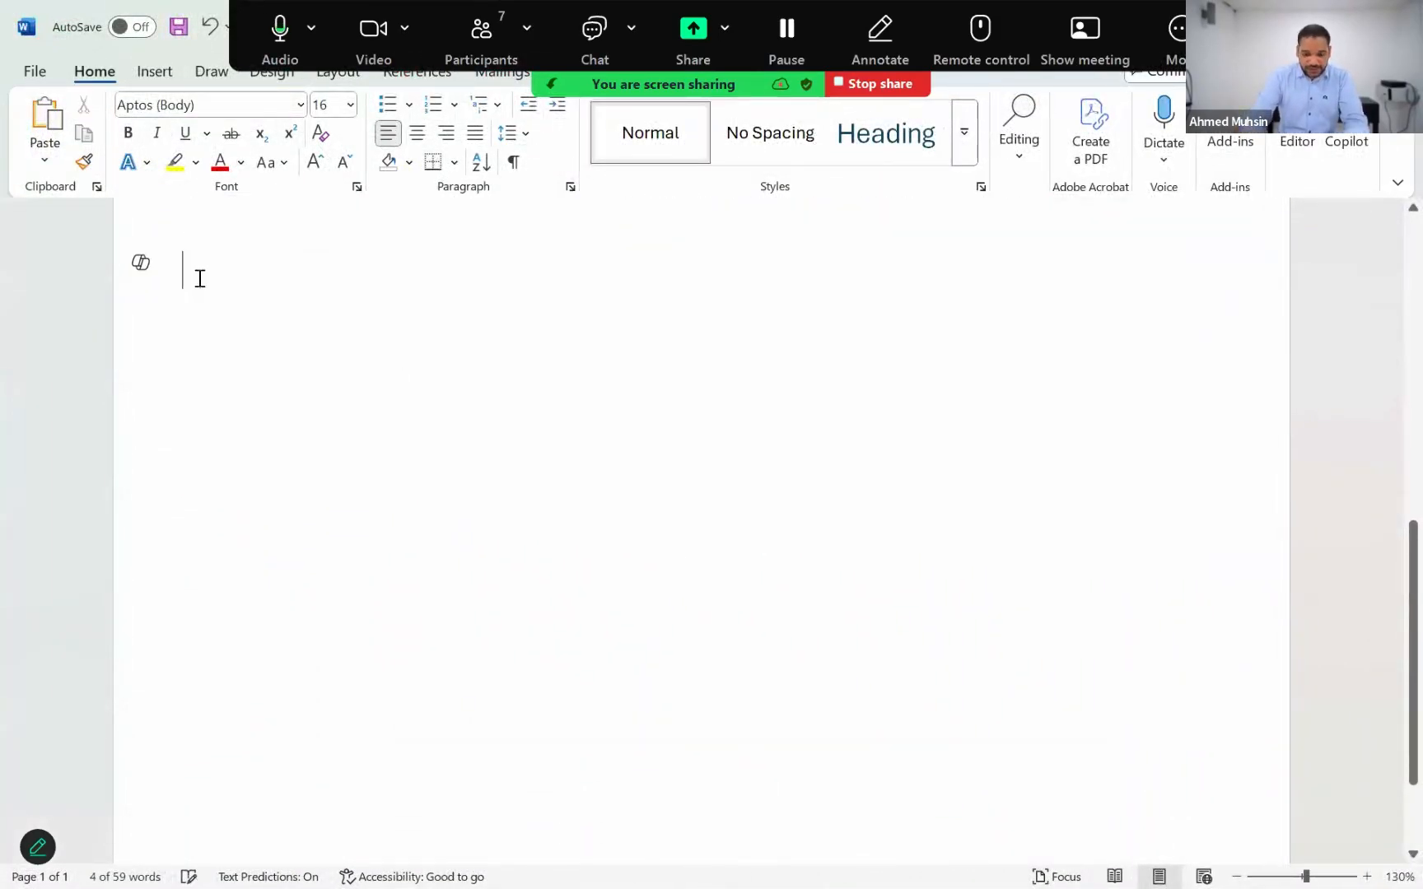
# List the possible gender entries M, Male, Man, Boy and Gent on separate lines at the end of the document.
pyautogui.write('M')
pyautogui.press('Return')
pyautogui.write('Male')
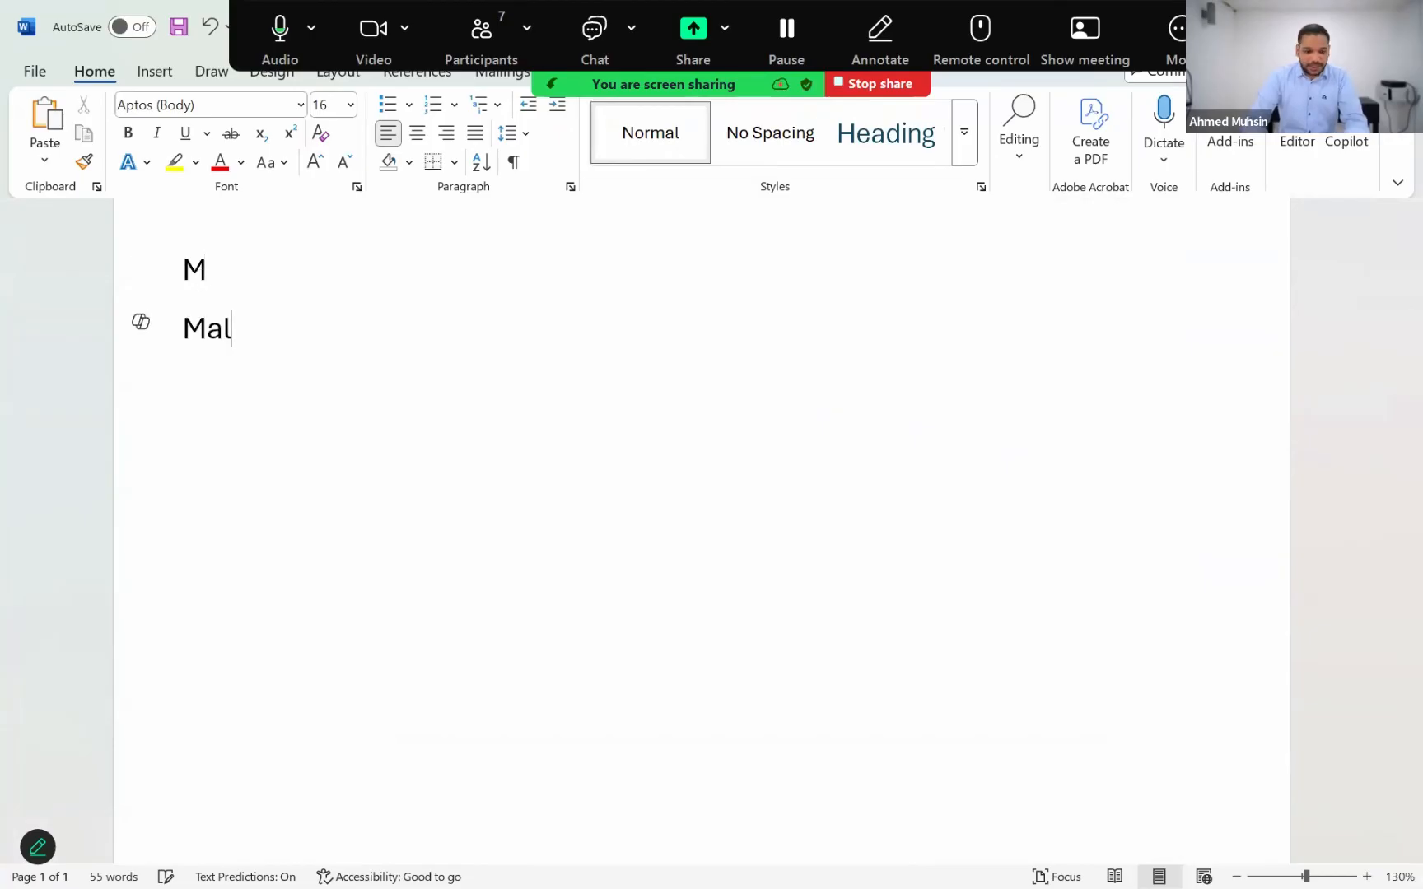
pyautogui.press('Return')
pyautogui.write('Man')
pyautogui.press('Return')
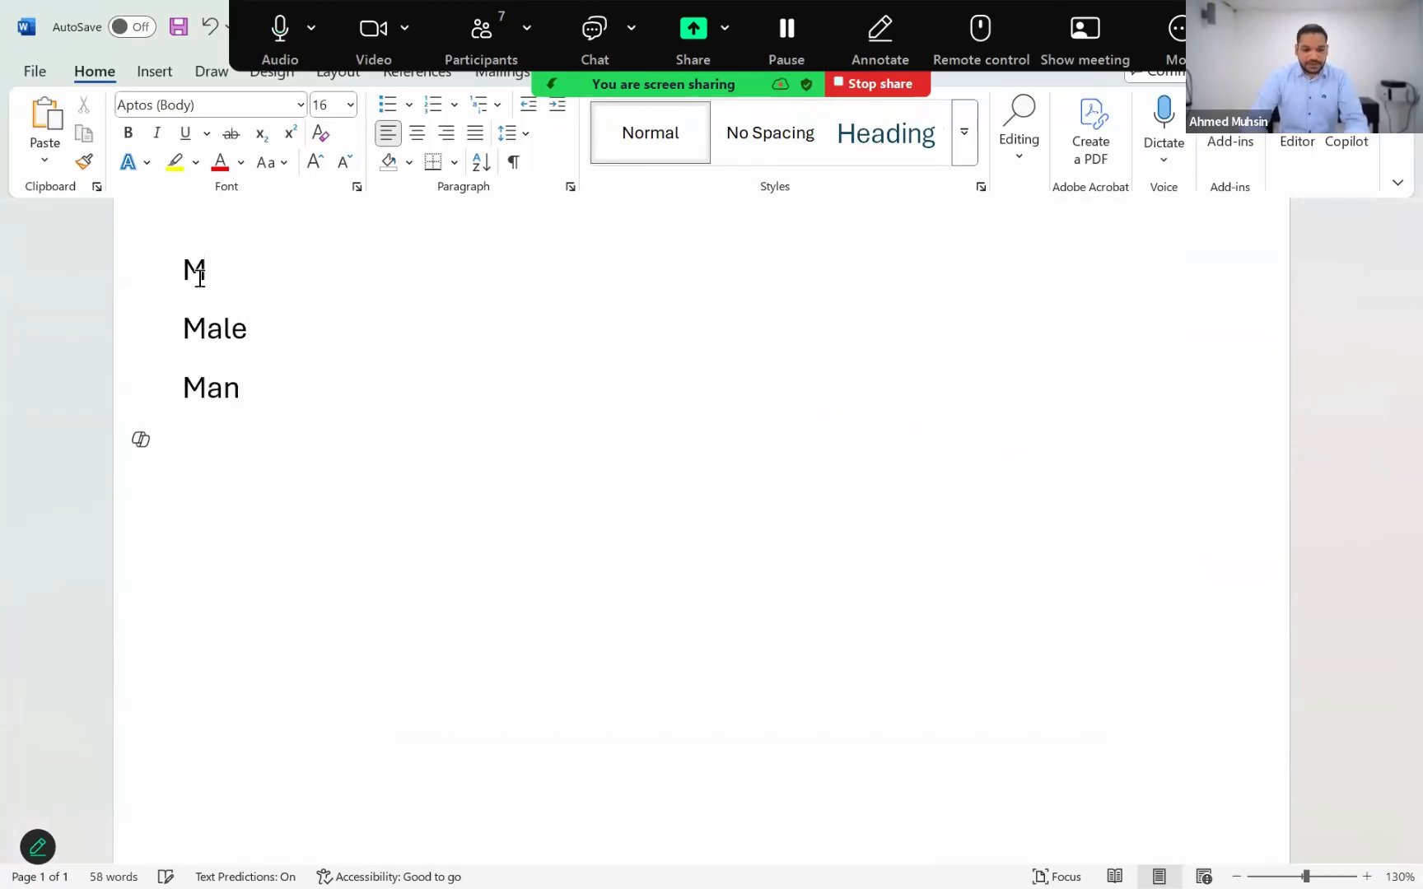
pyautogui.write('Boy')
pyautogui.press('Return')
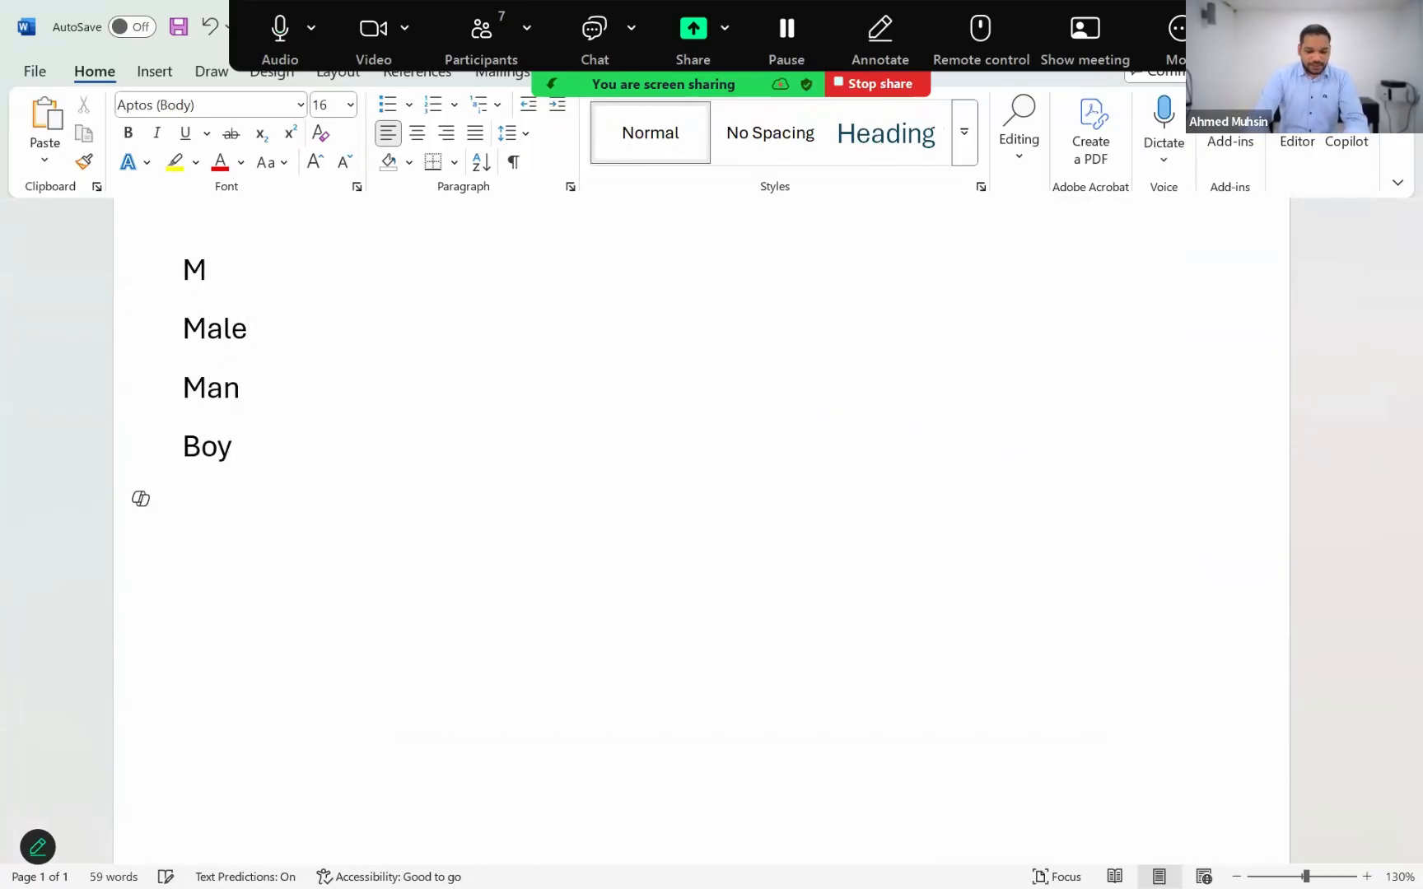
pyautogui.write('Gent')
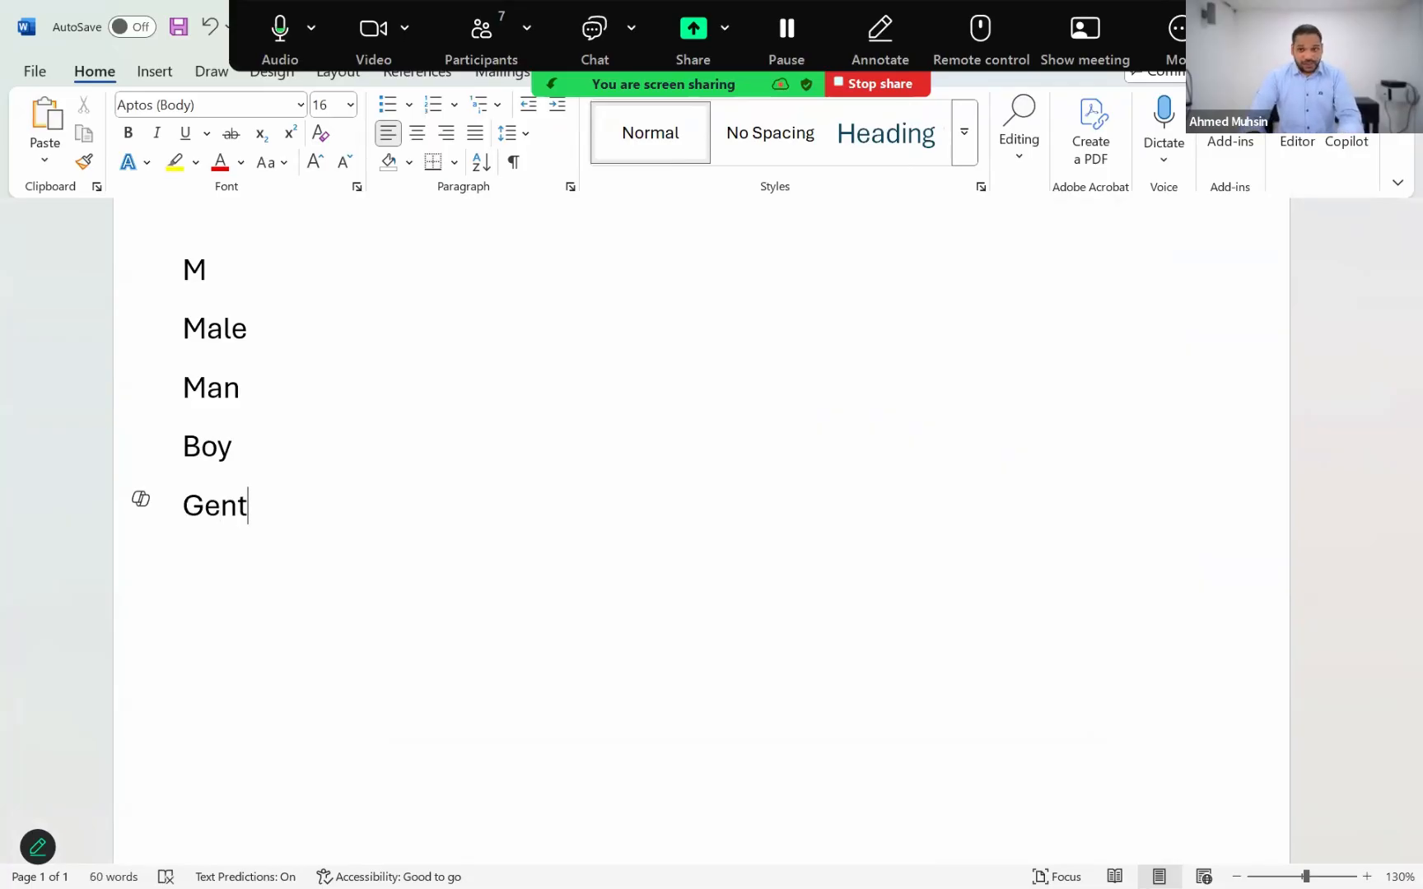
pyautogui.press('Return')
# Select the whole list of gender entries from M to Gent.
pyautogui.moveTo(184, 270); pyautogui.dragTo(267, 516)
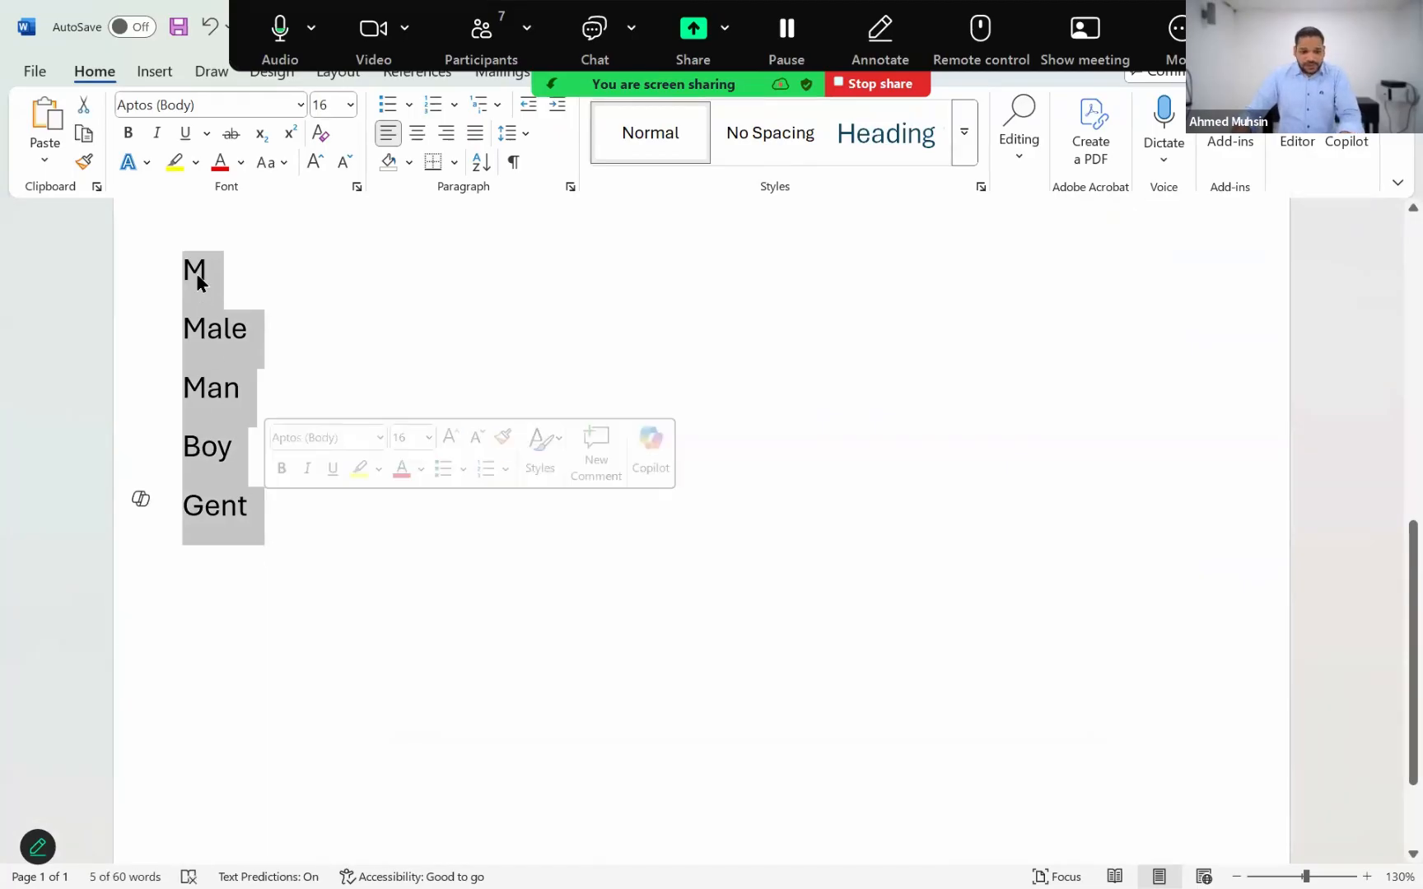
pyautogui.click(219, 552)
pyautogui.moveTo(216, 499); pyautogui.dragTo(156, 286)
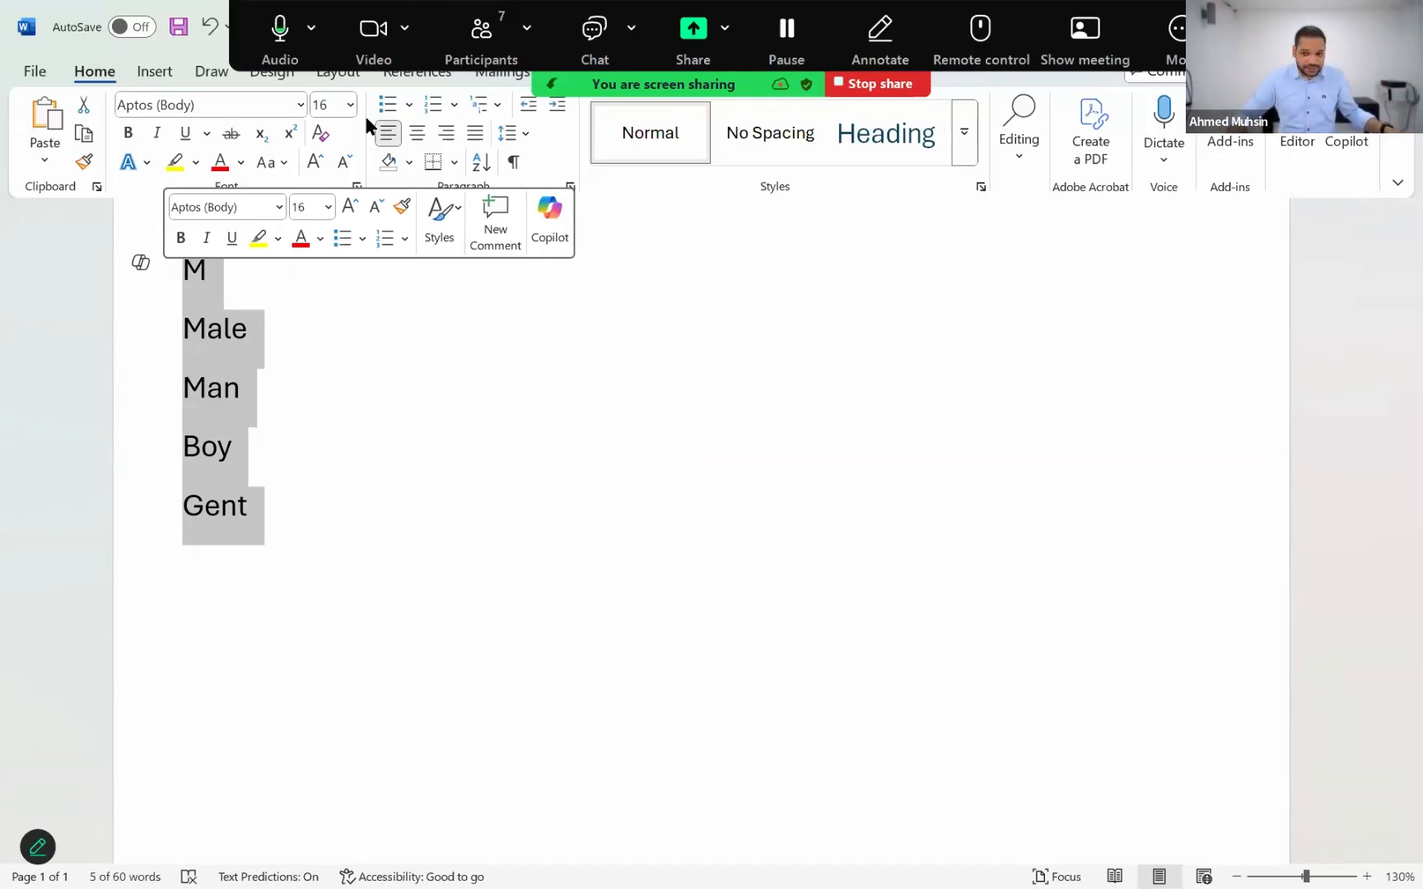
# Switch back to DriverTBL's design in Access and set DriGender's lookup Display Control to List Box.
pyautogui.click(1295, 25)
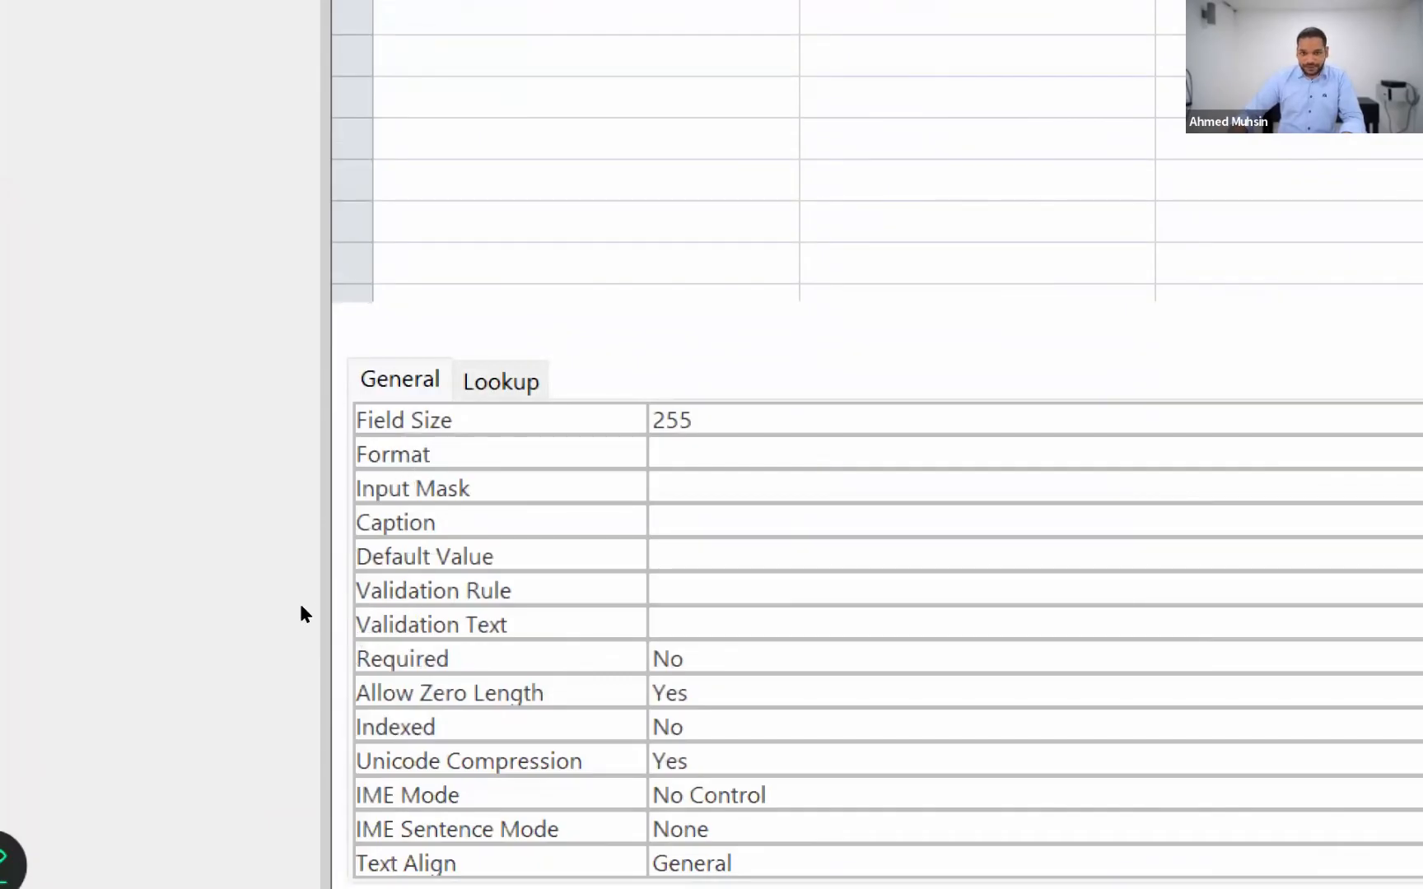
pyautogui.click(507, 259)
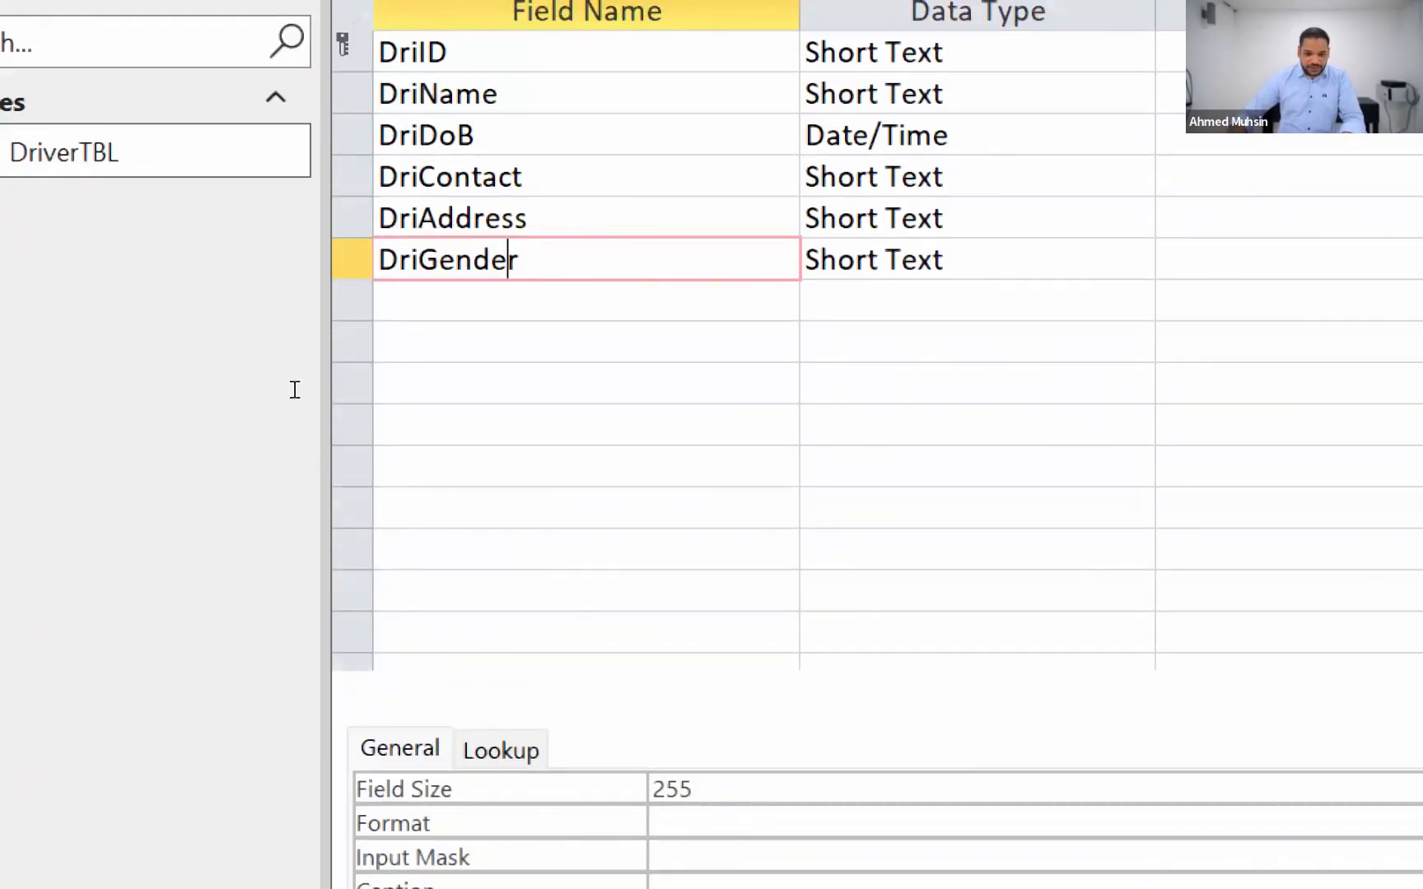
pyautogui.click(500, 750)
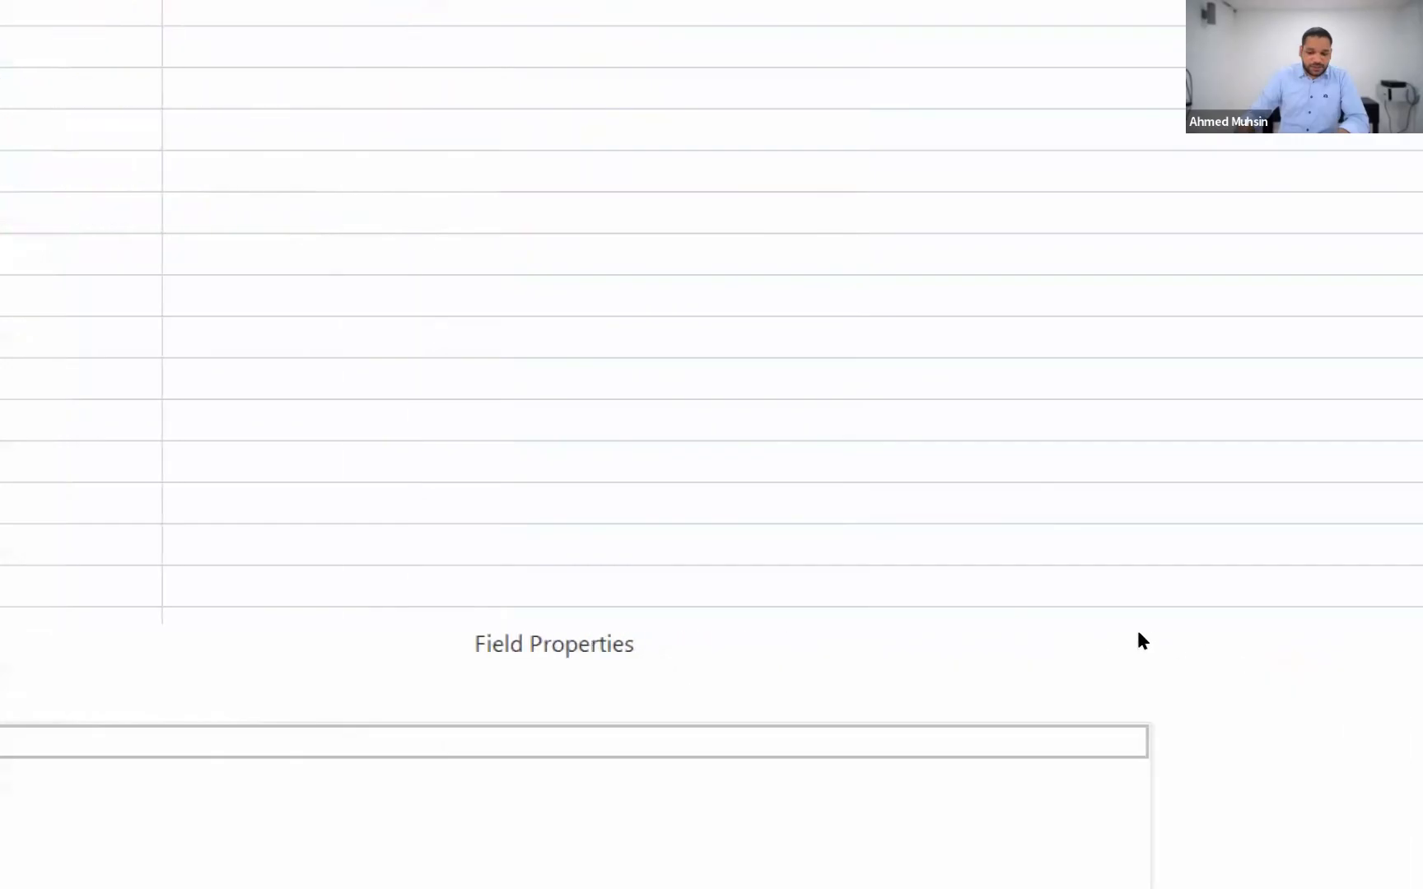
pyautogui.click(1126, 741)
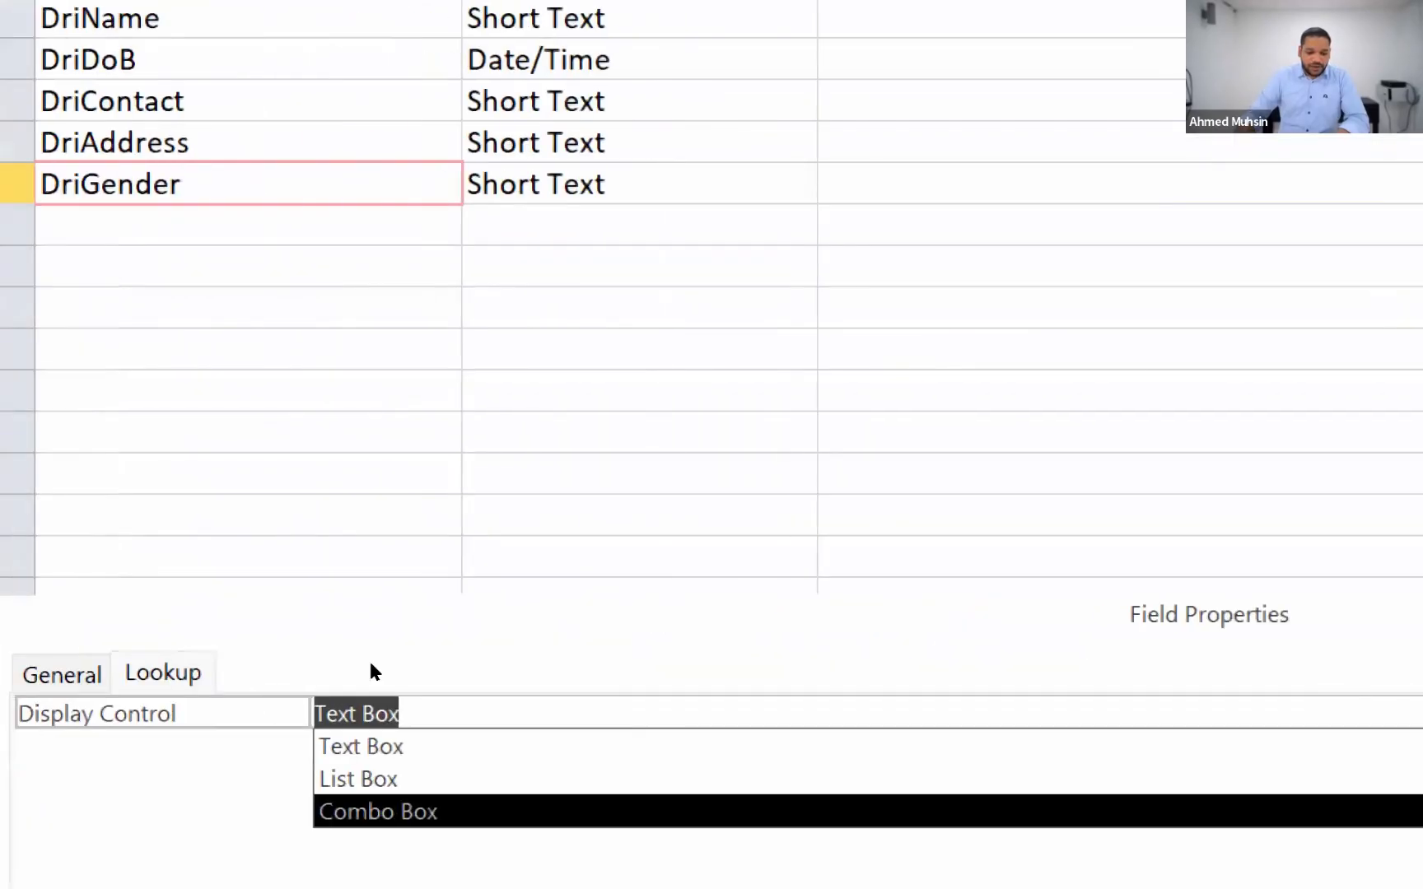
pyautogui.press('Down')
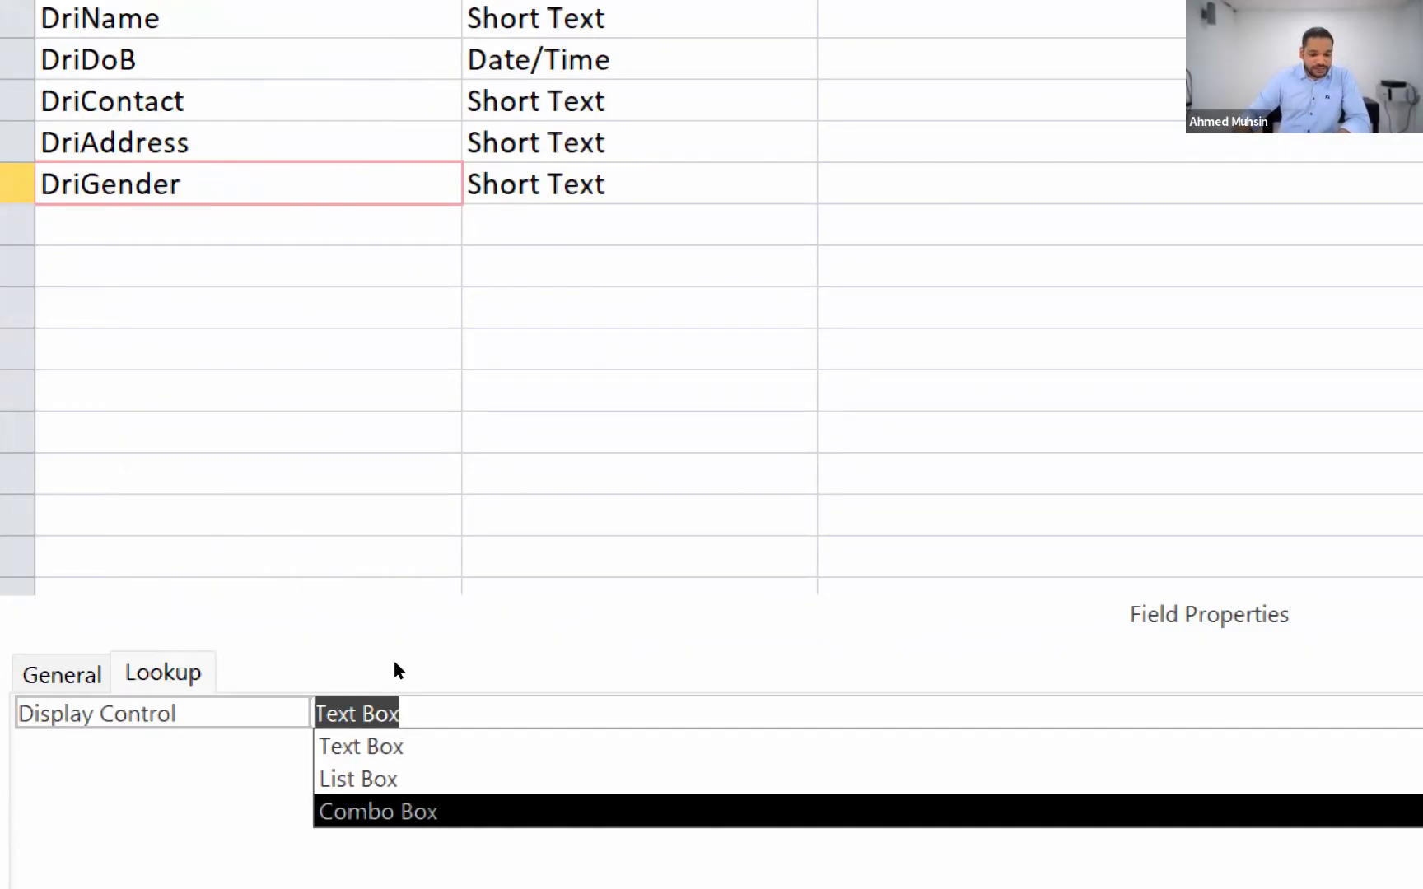
pyautogui.press('Up')
pyautogui.press('Return')
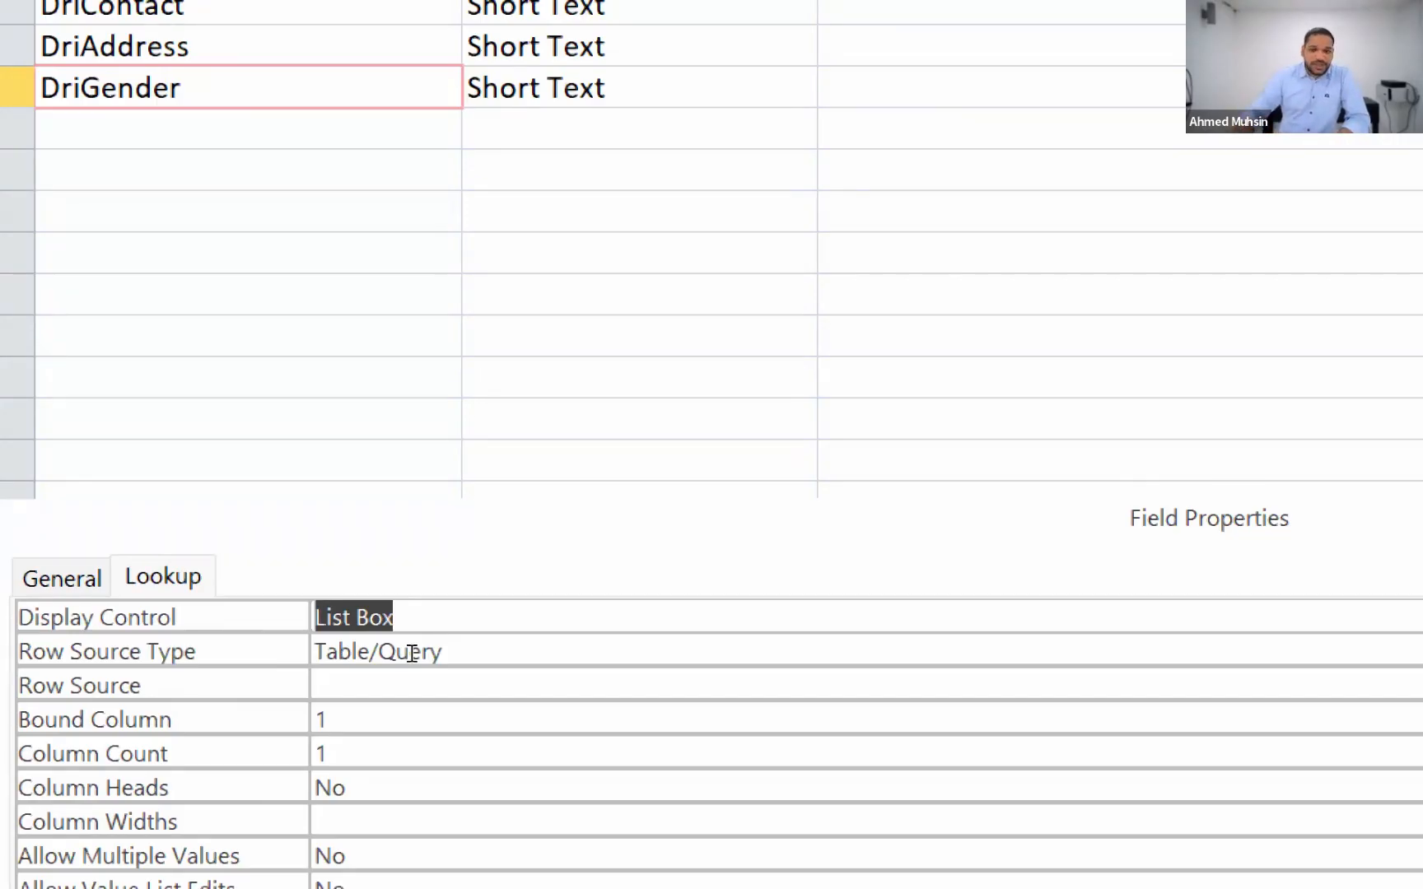
# Set DriGender's Row Source Type to Value List and its Row Source to "M";"F".
pyautogui.click(1101, 650)
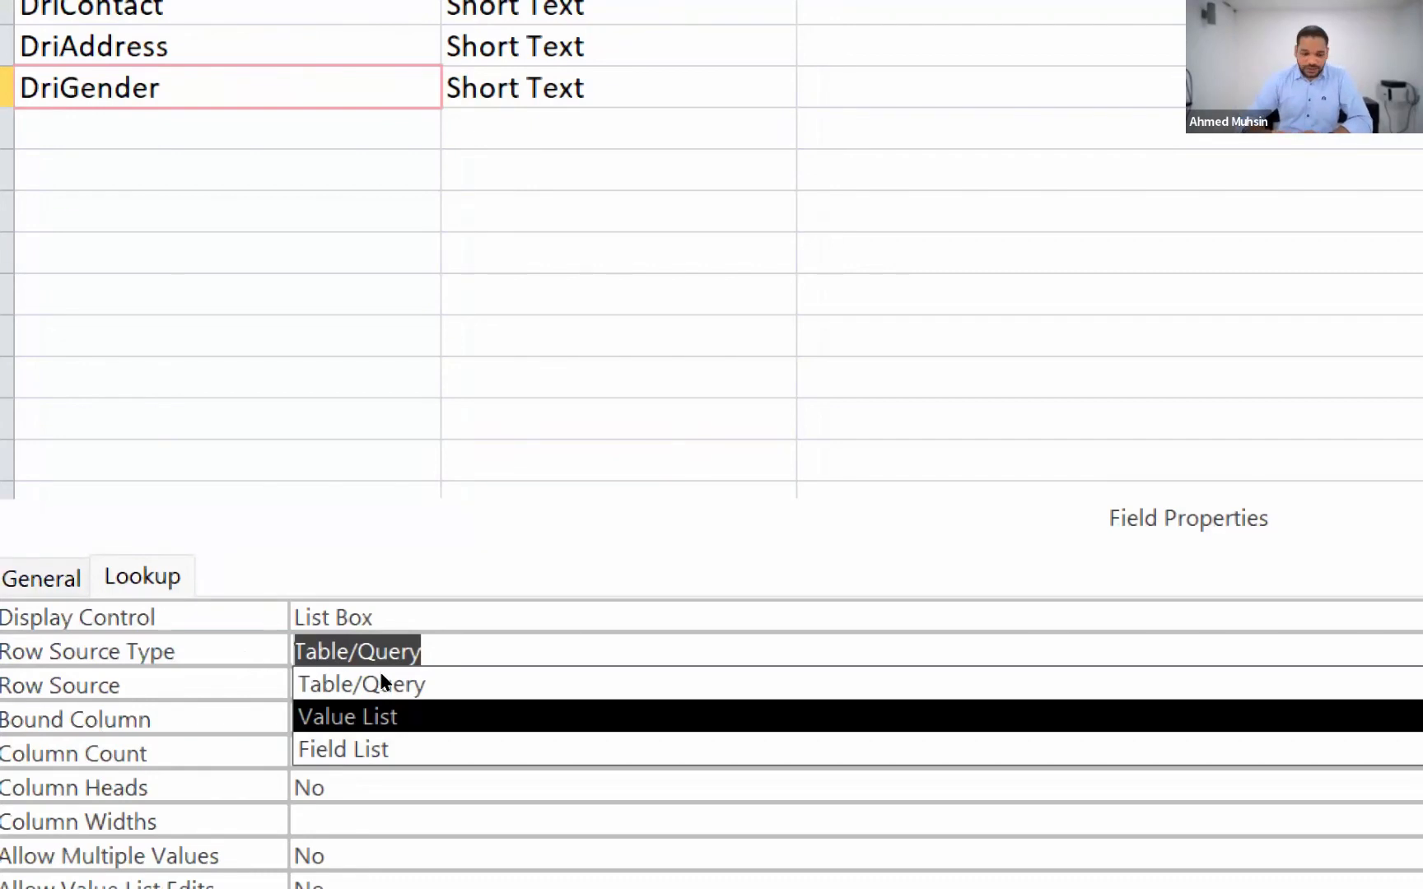
pyautogui.press('Return')
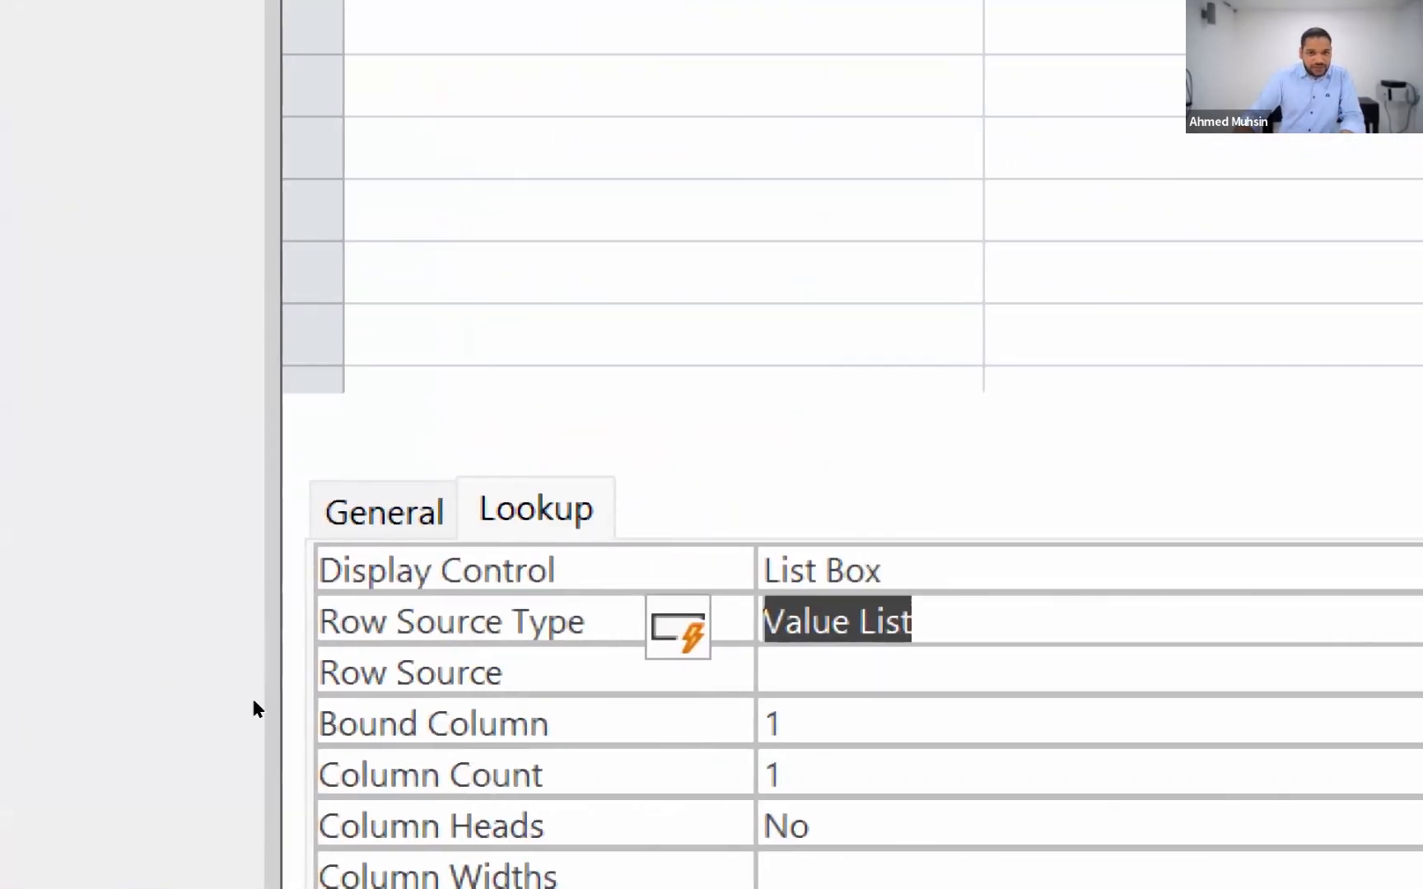
pyautogui.click(387, 665)
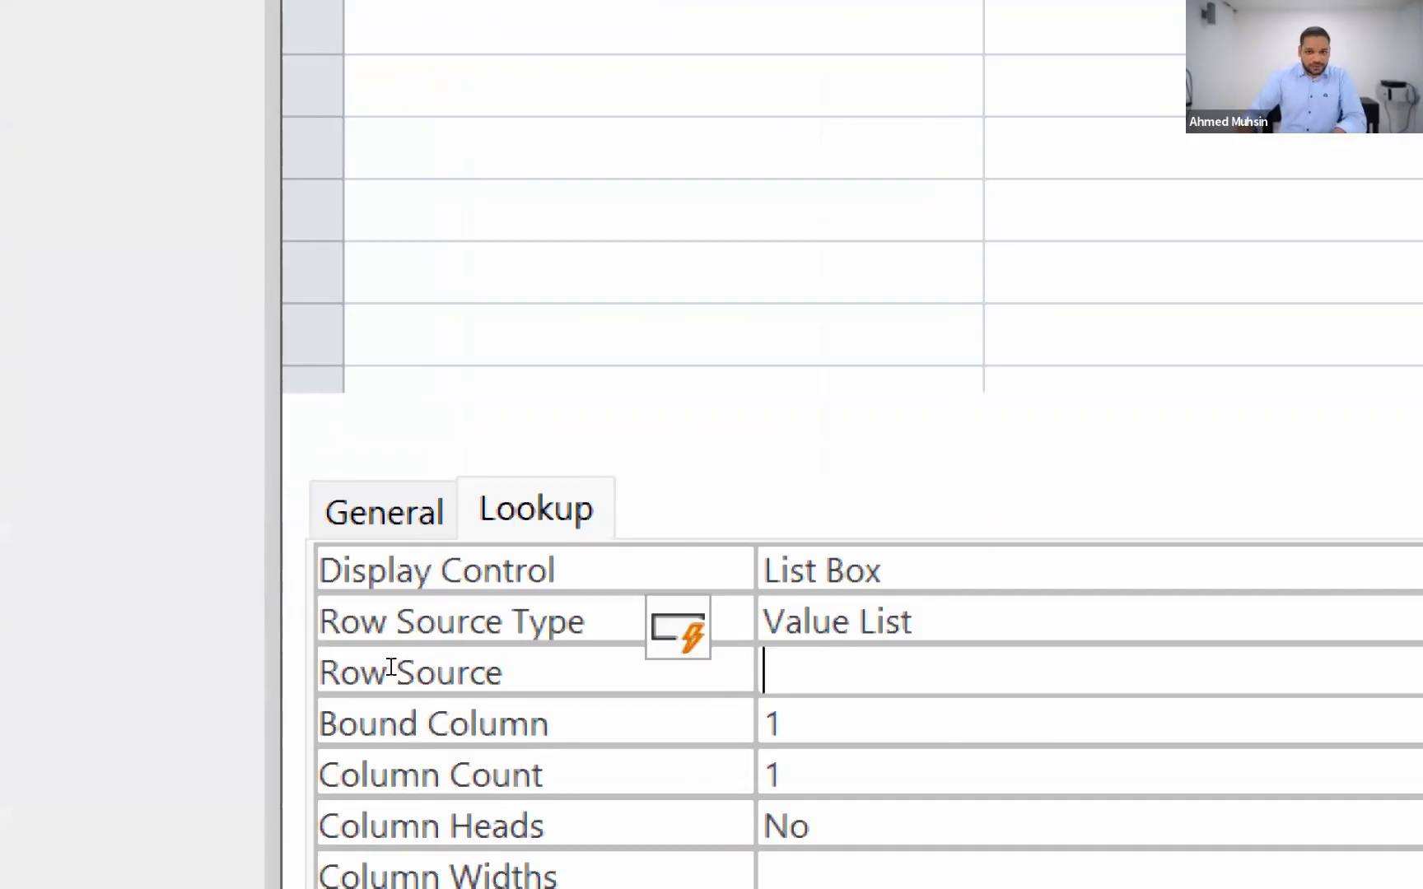
pyautogui.write('""')
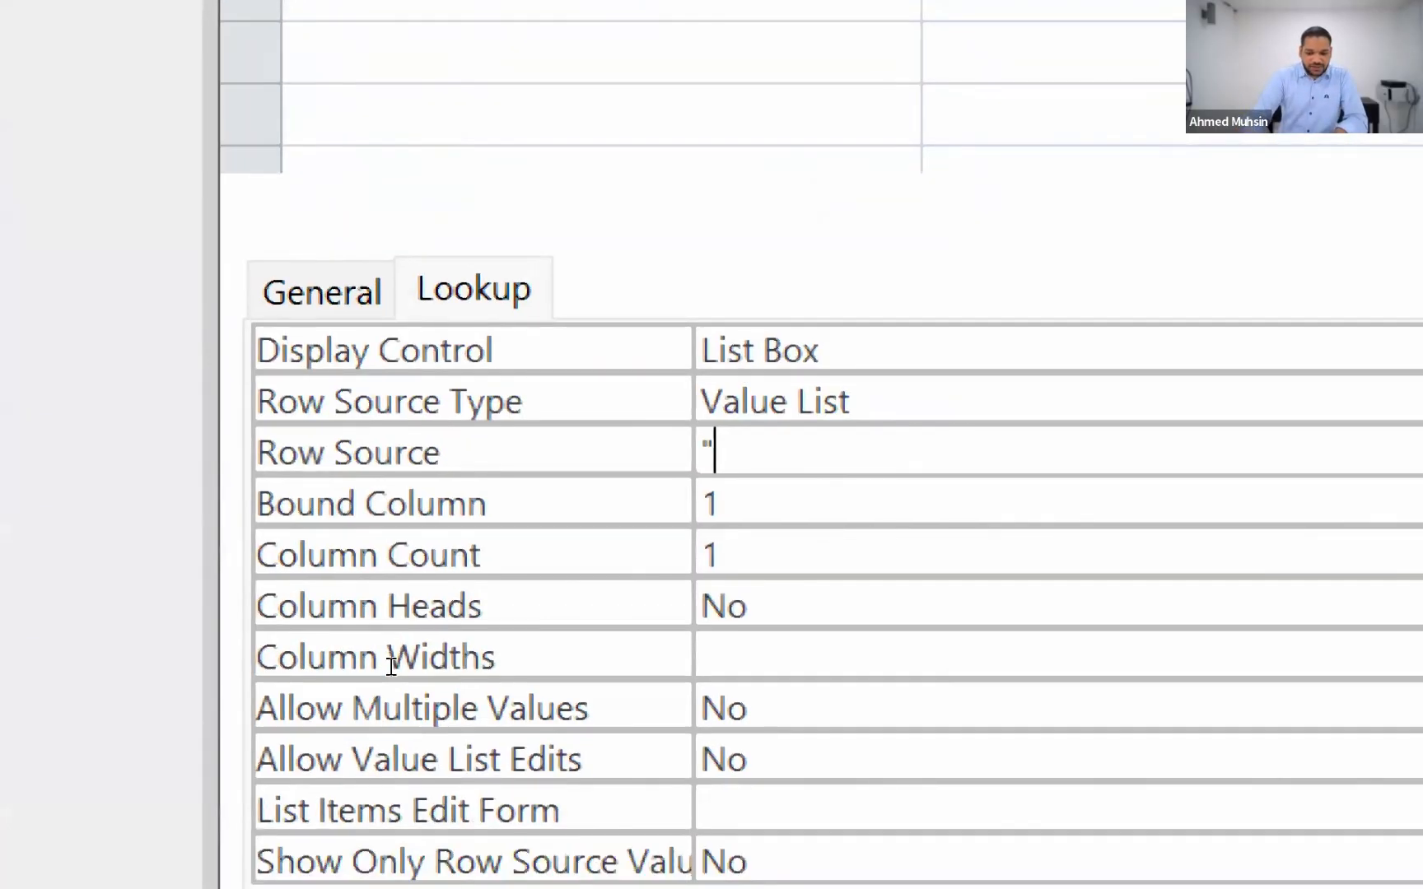
pyautogui.write('M')
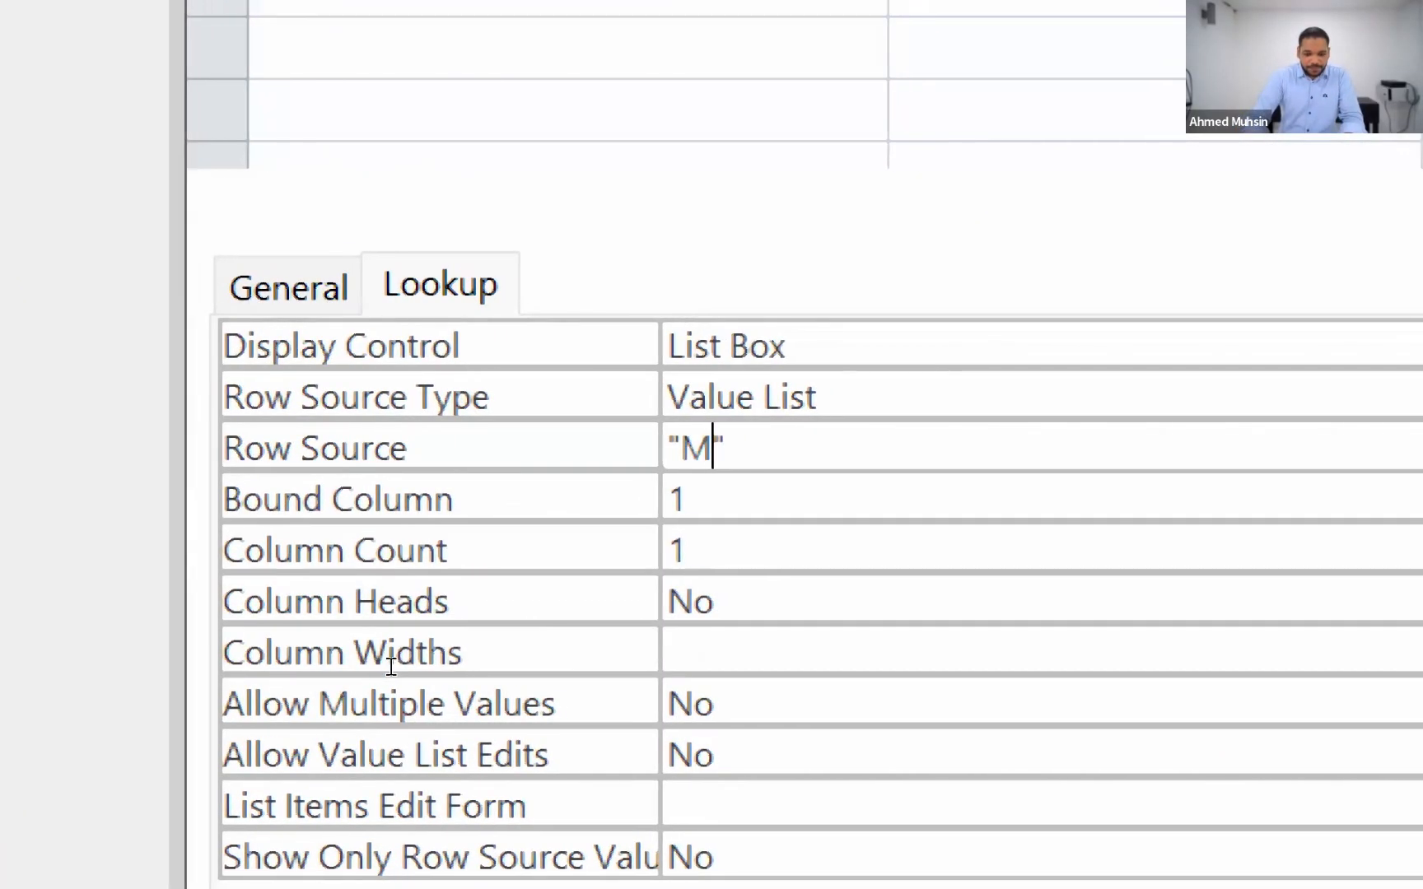
pyautogui.press('Right')
pyautogui.write(';')
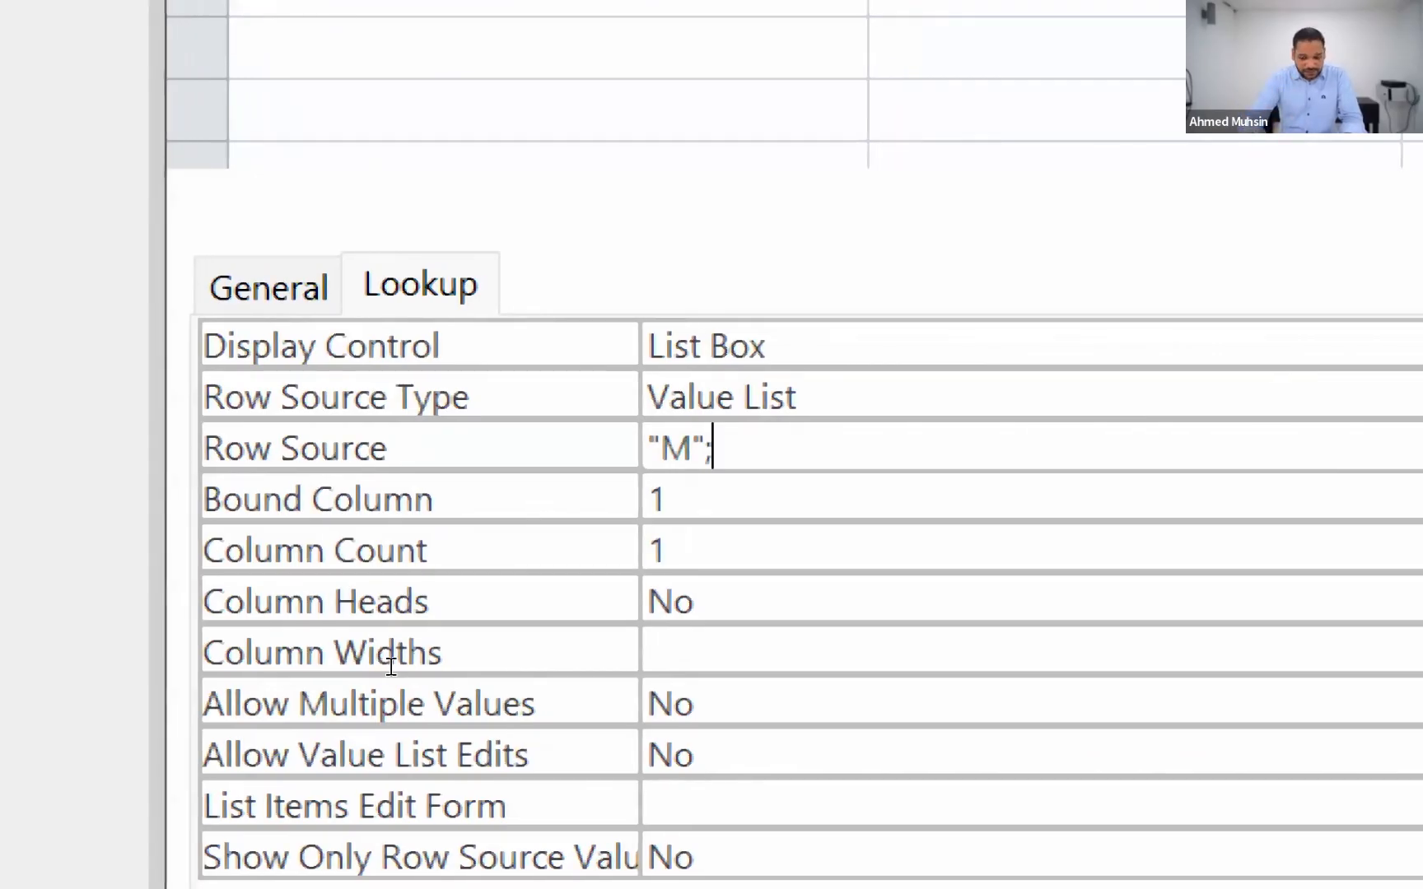
pyautogui.write('""')
pyautogui.press('Left')
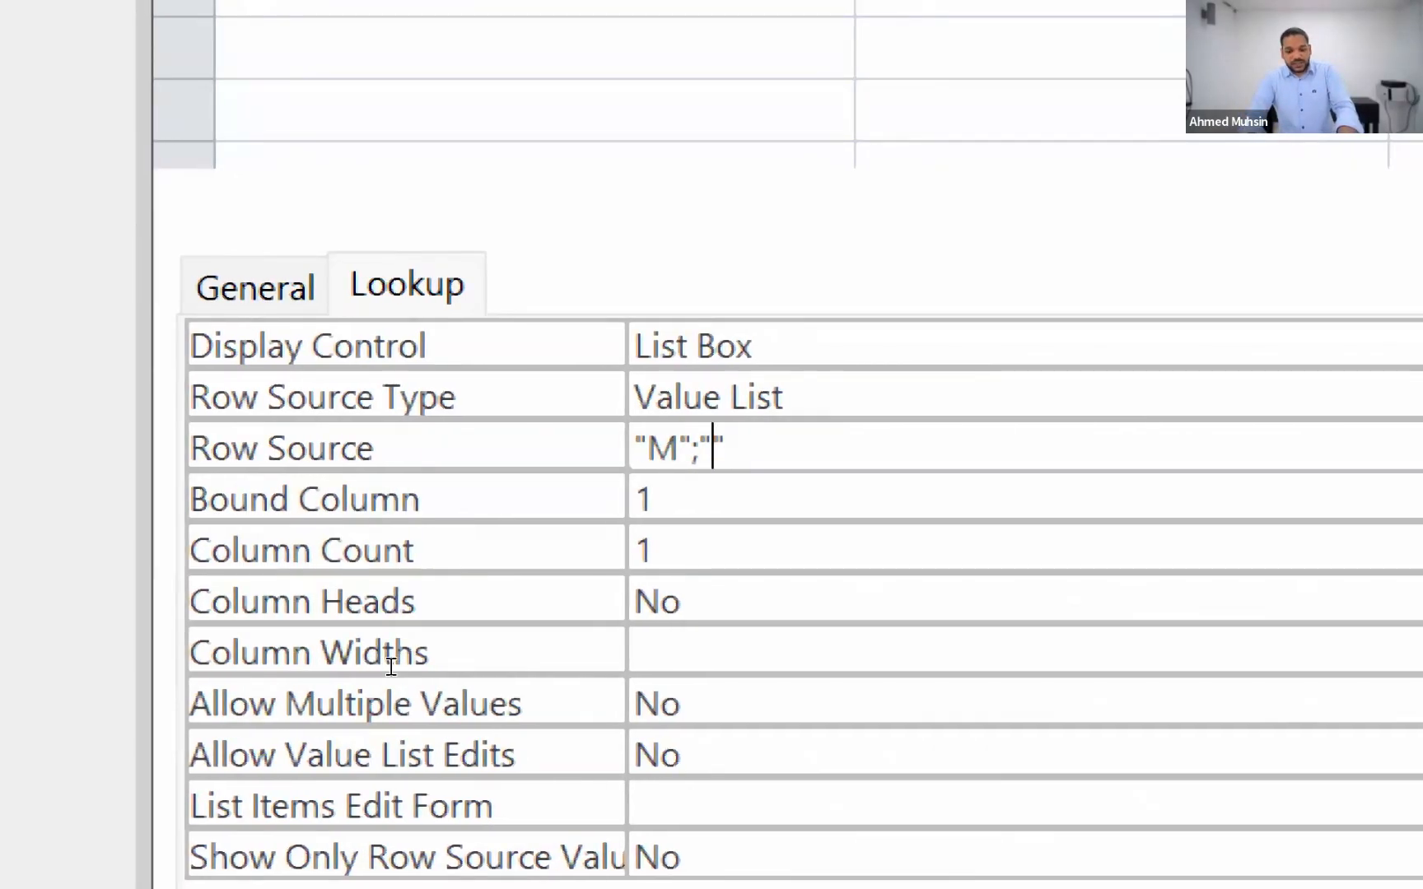
pyautogui.write('F')
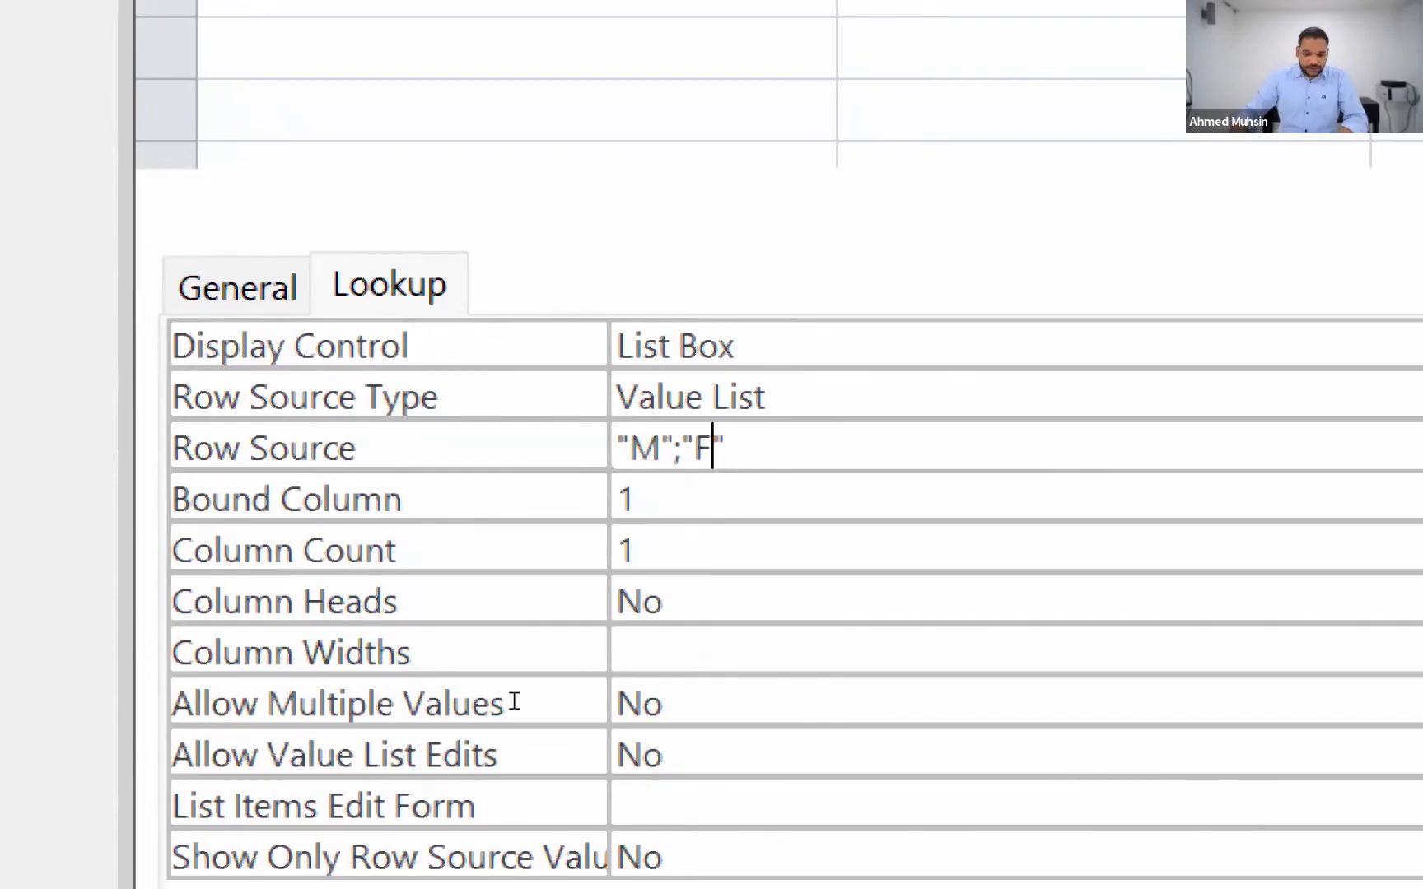
# Go through DriGender's remaining lookup properties and widen the property name column until Show Only Row Source Values fits.
pyautogui.press('Down')
pyautogui.press('Down')
pyautogui.press('Down')
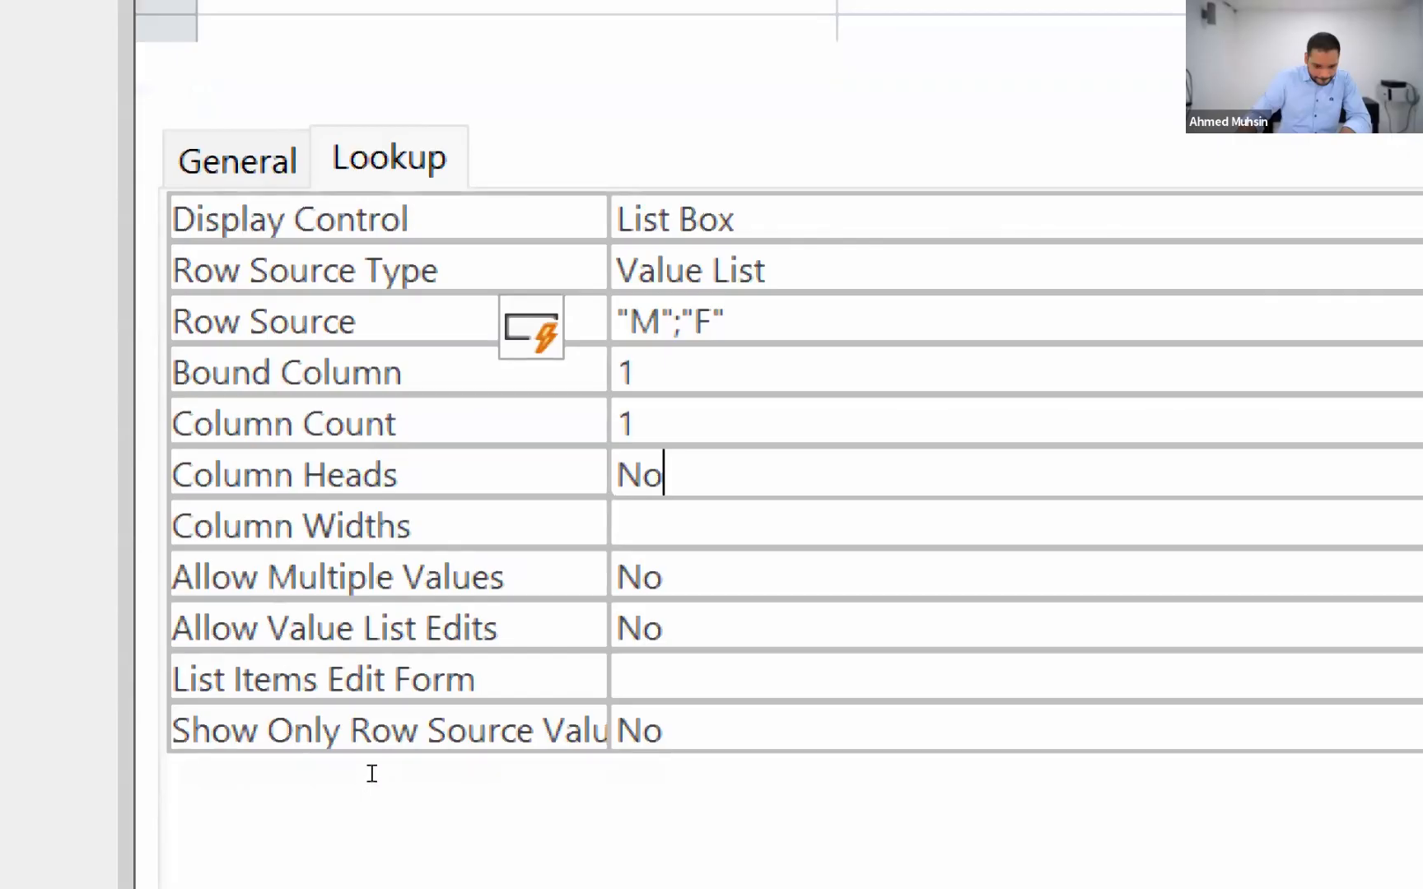
pyautogui.click(625, 679)
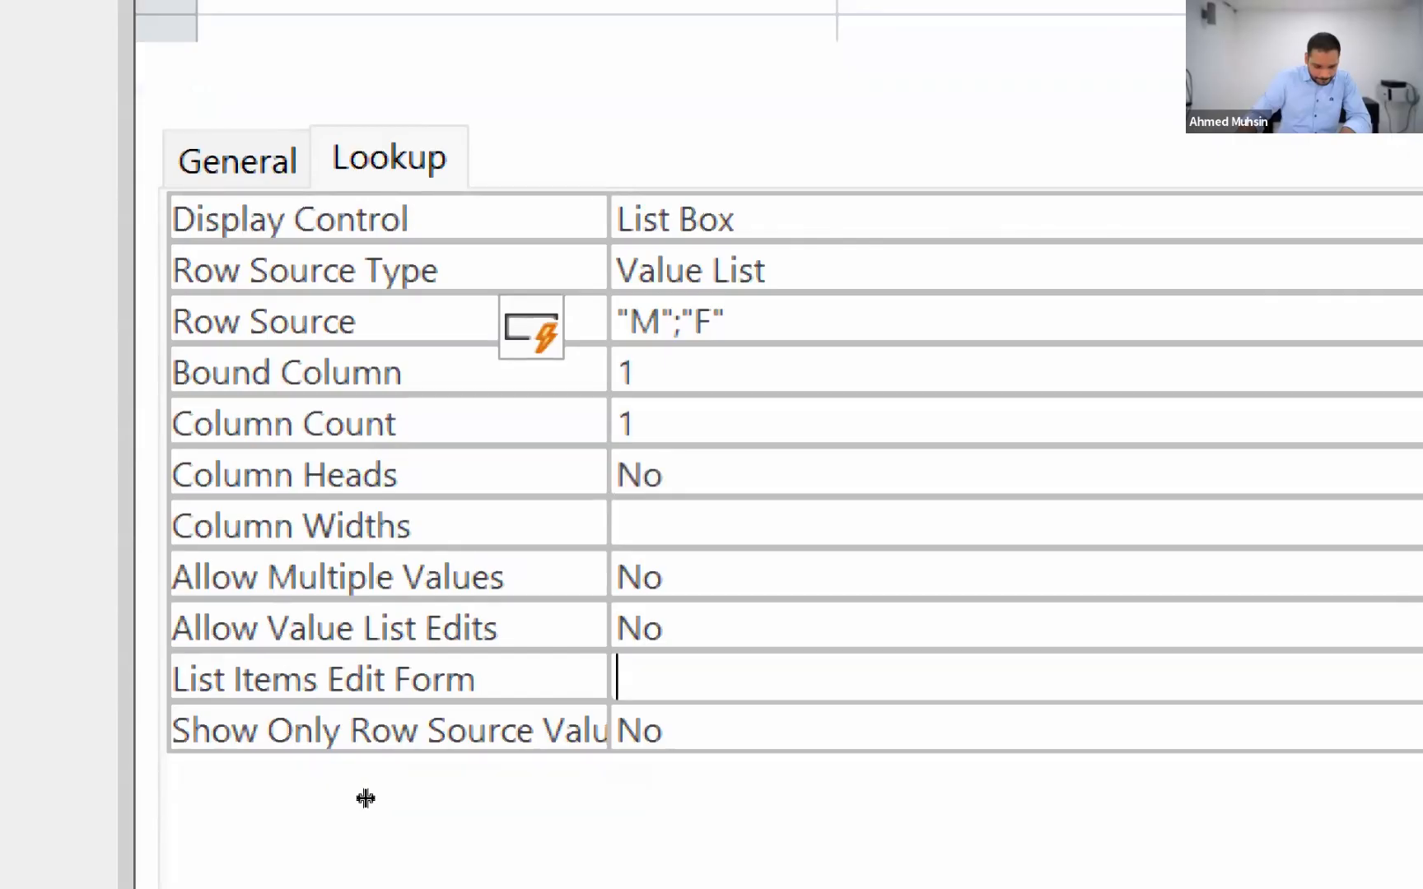
pyautogui.moveTo(607, 733); pyautogui.dragTo(701, 733)
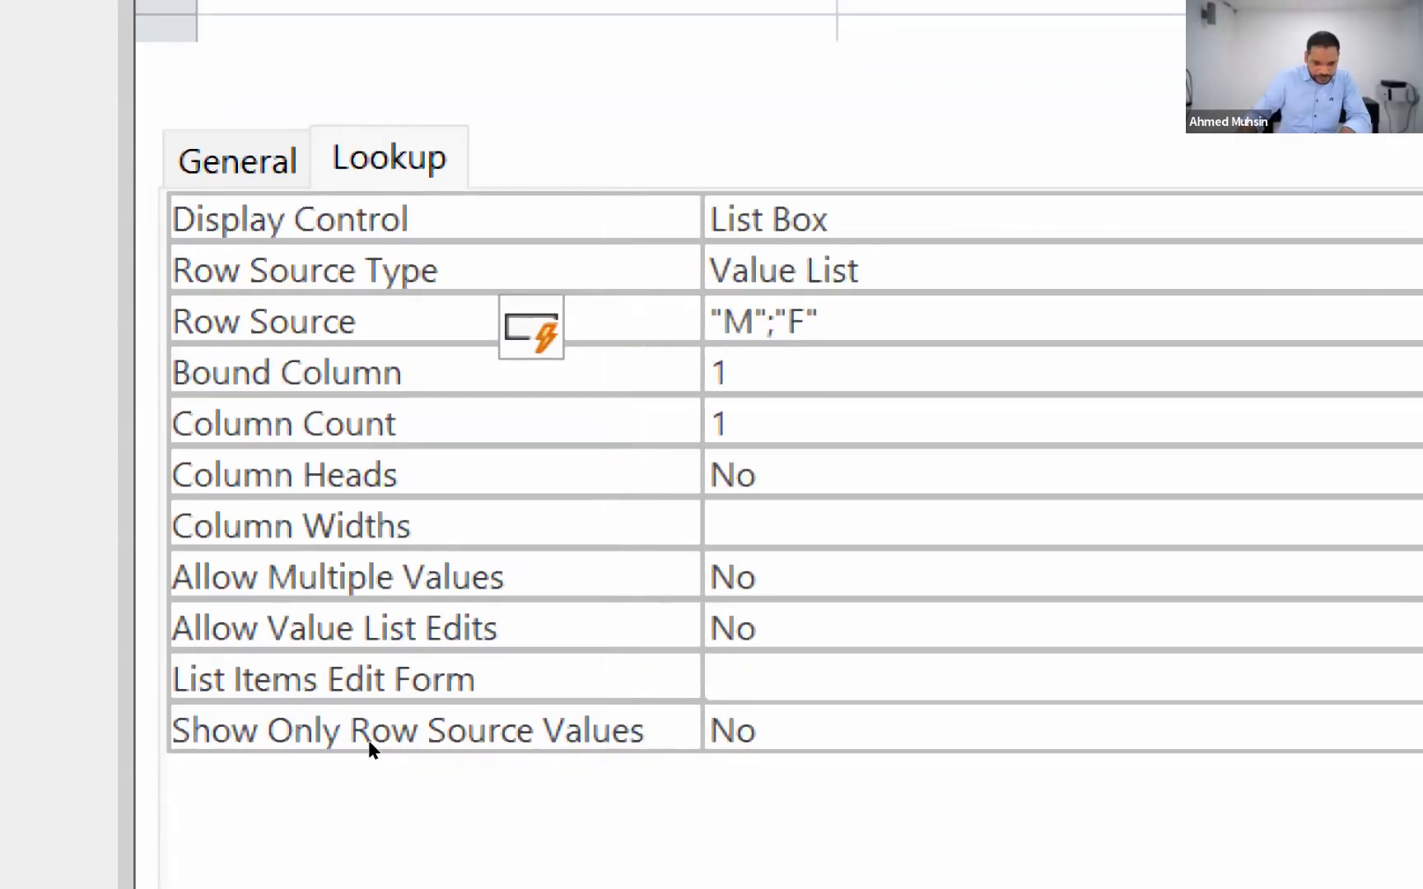
pyautogui.press('Down')
pyautogui.press('Down')
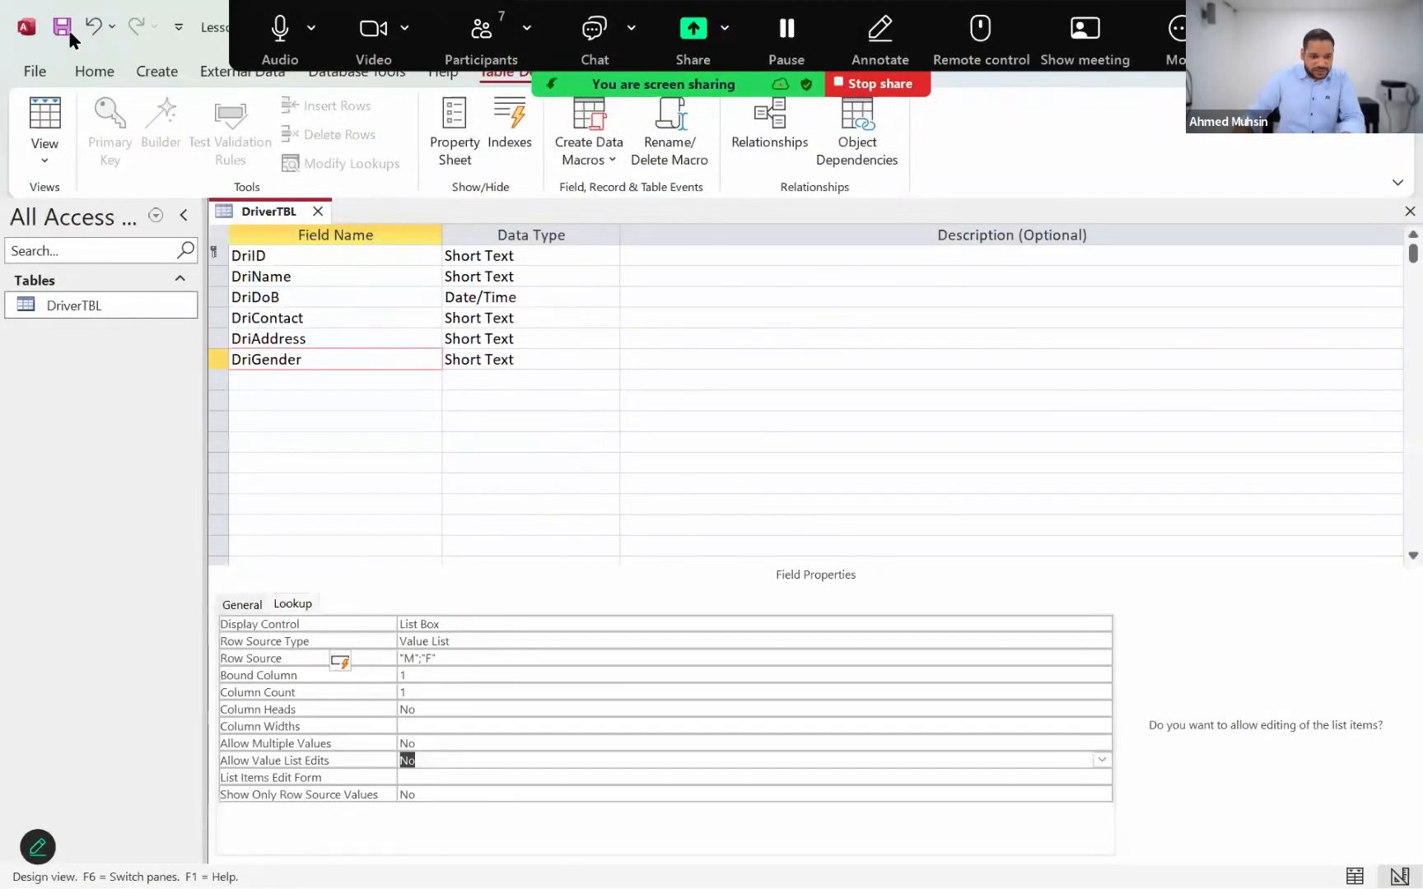
# Save DriverTBL, show it in Datasheet View and check the choices offered in the DriGender list.
pyautogui.click(68, 33)
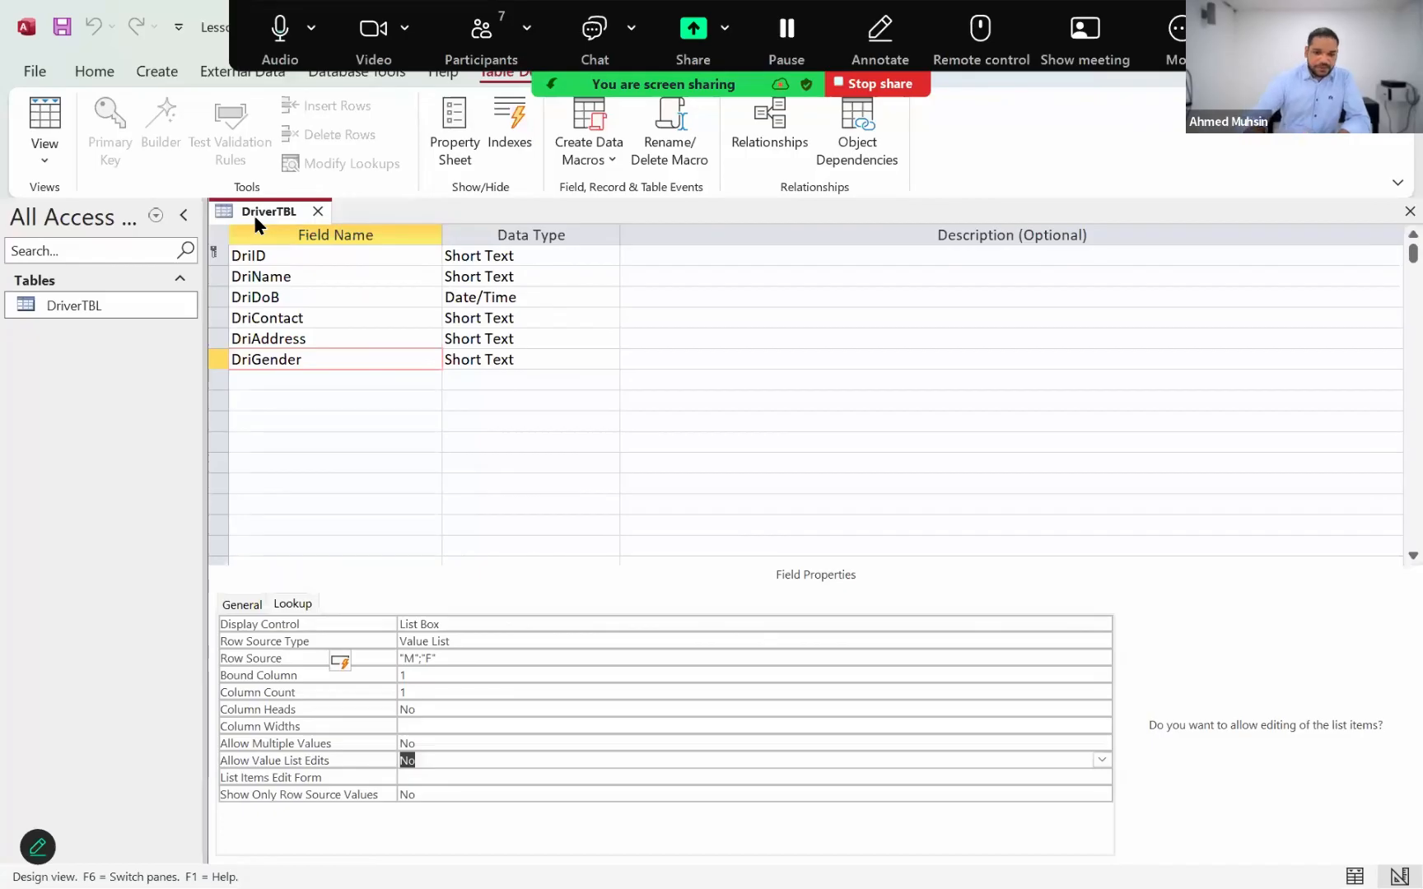
pyautogui.click(36, 155)
pyautogui.click(68, 202)
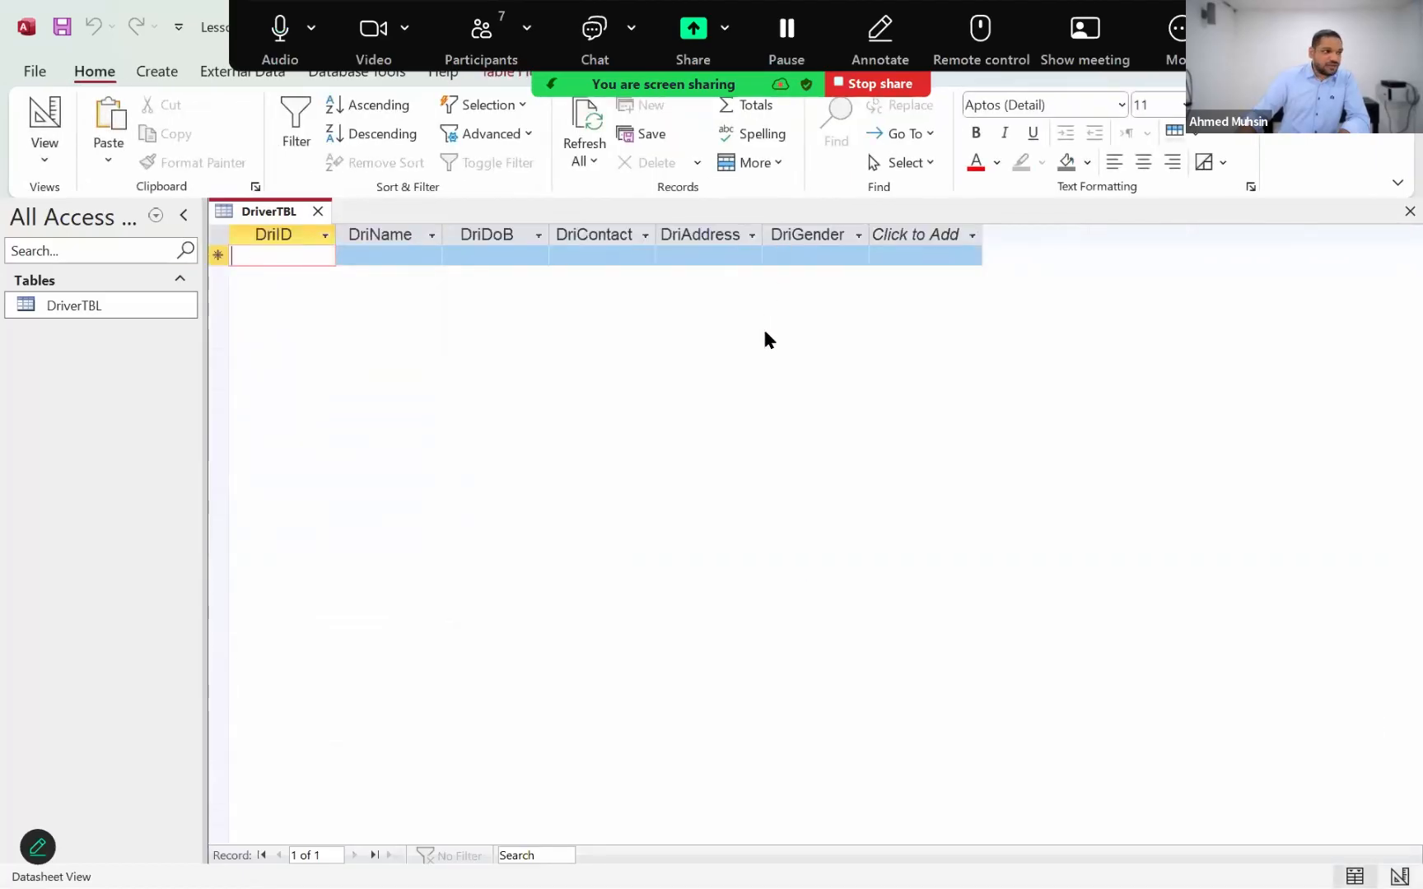
pyautogui.click(851, 256)
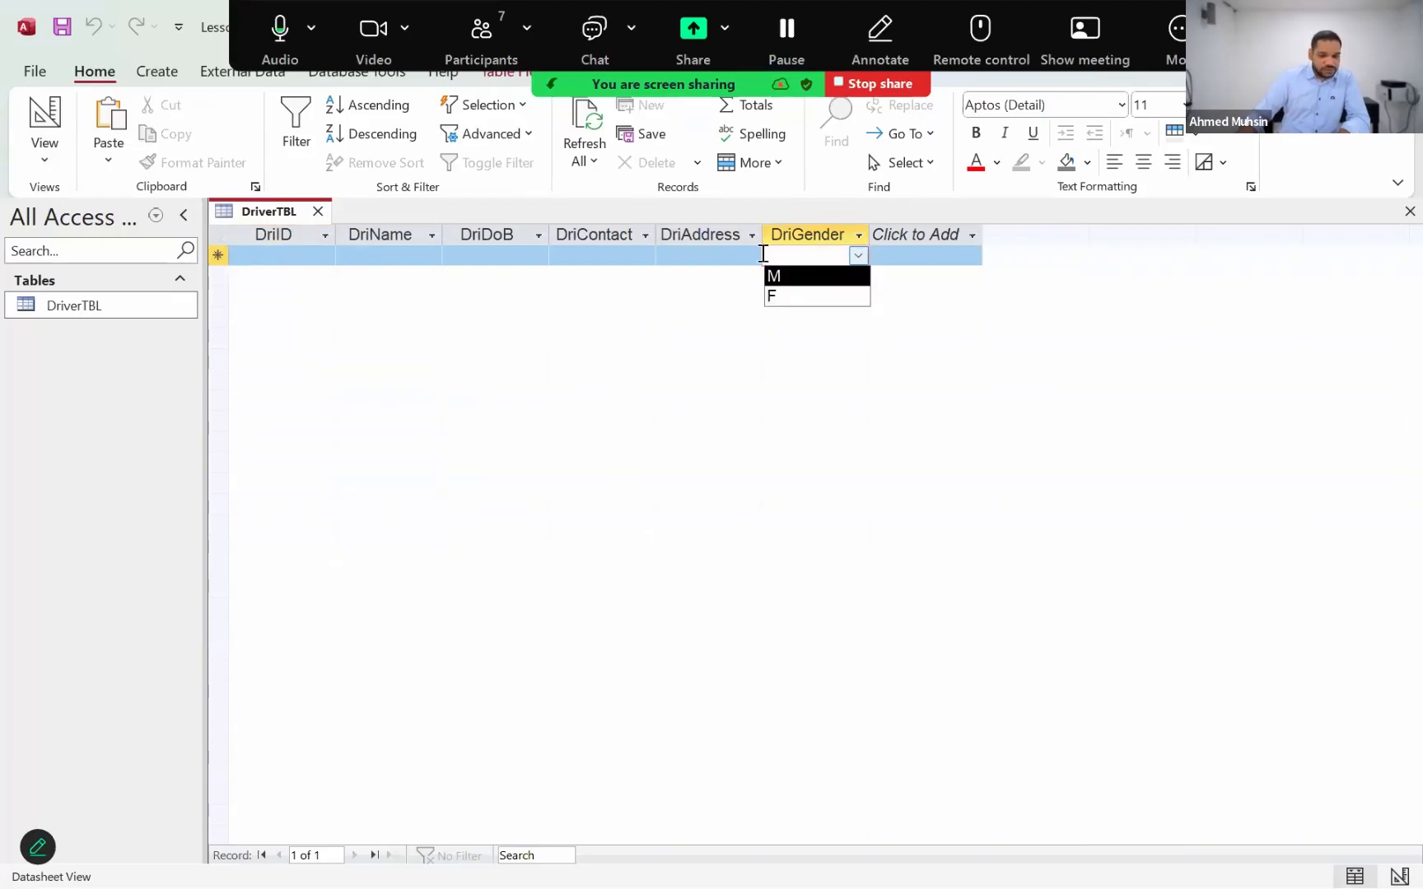
pyautogui.click(298, 256)
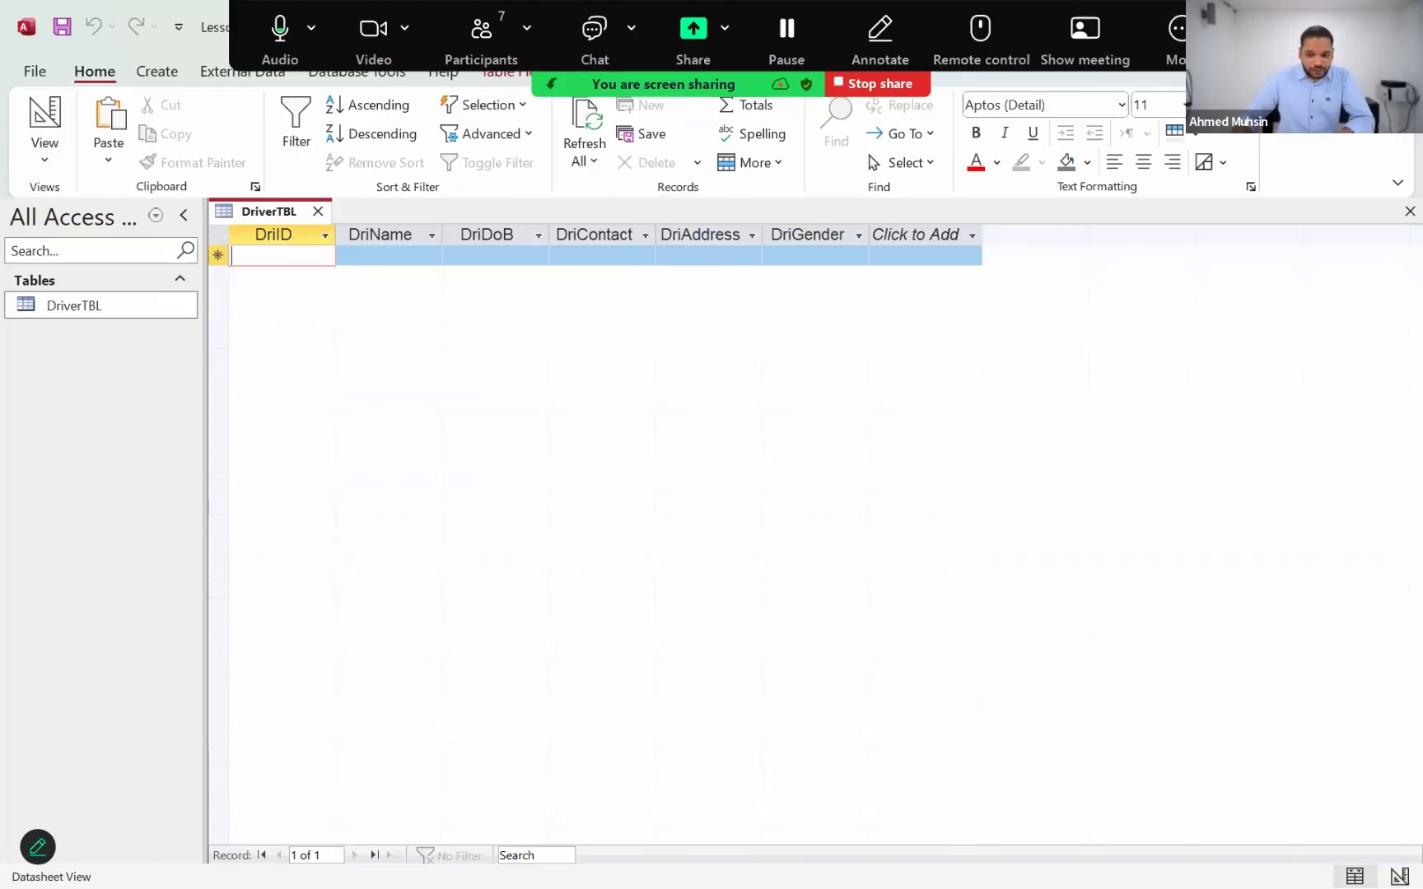
# Switch to the Unit 4 folder in File Explorer.
pyautogui.click(1295, 23)
pyautogui.click(449, 336)
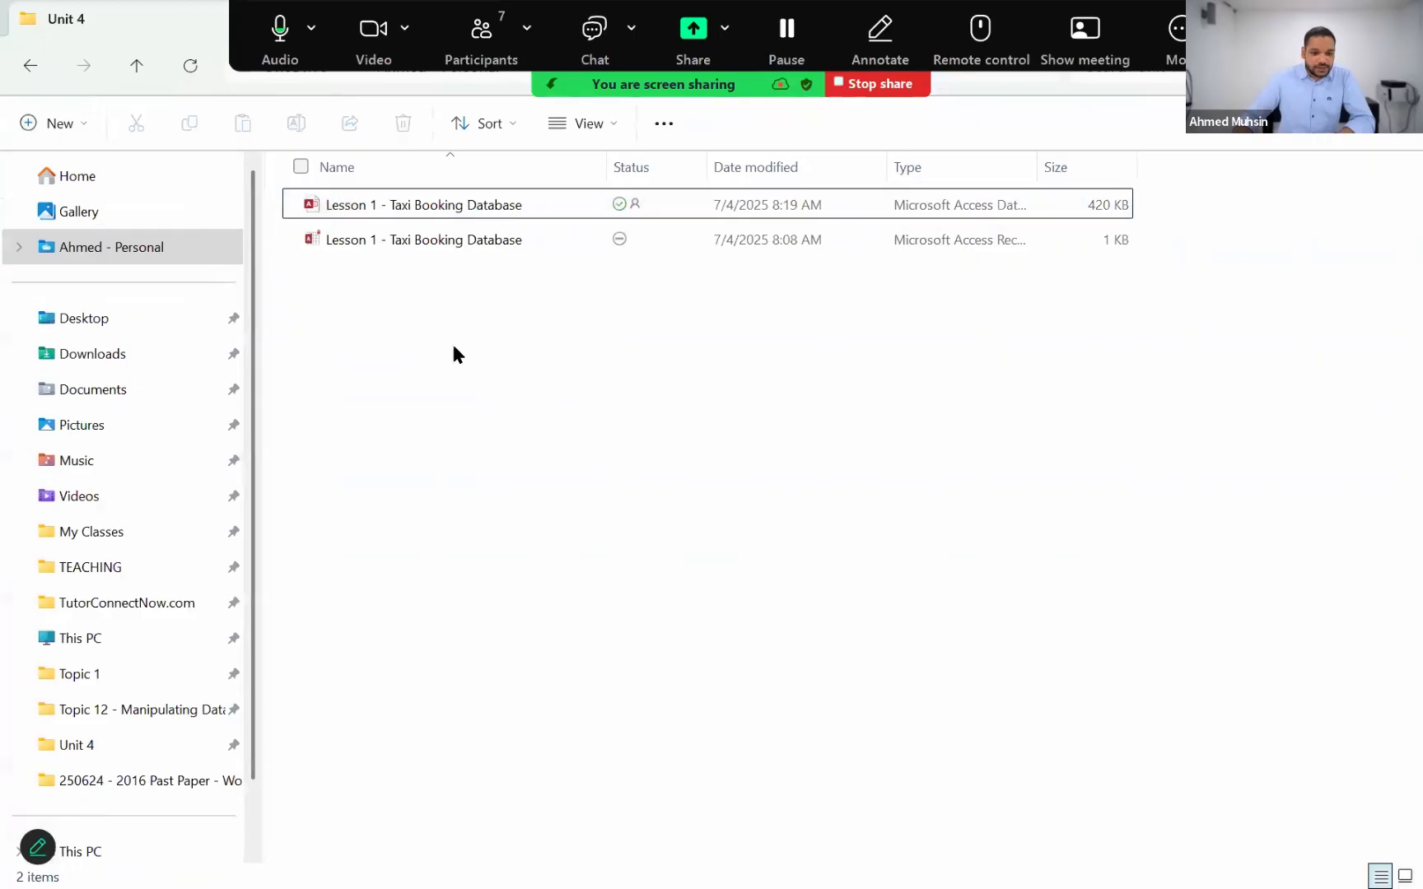
pyautogui.rightClick(498, 523)
pyautogui.moveTo(527, 517)
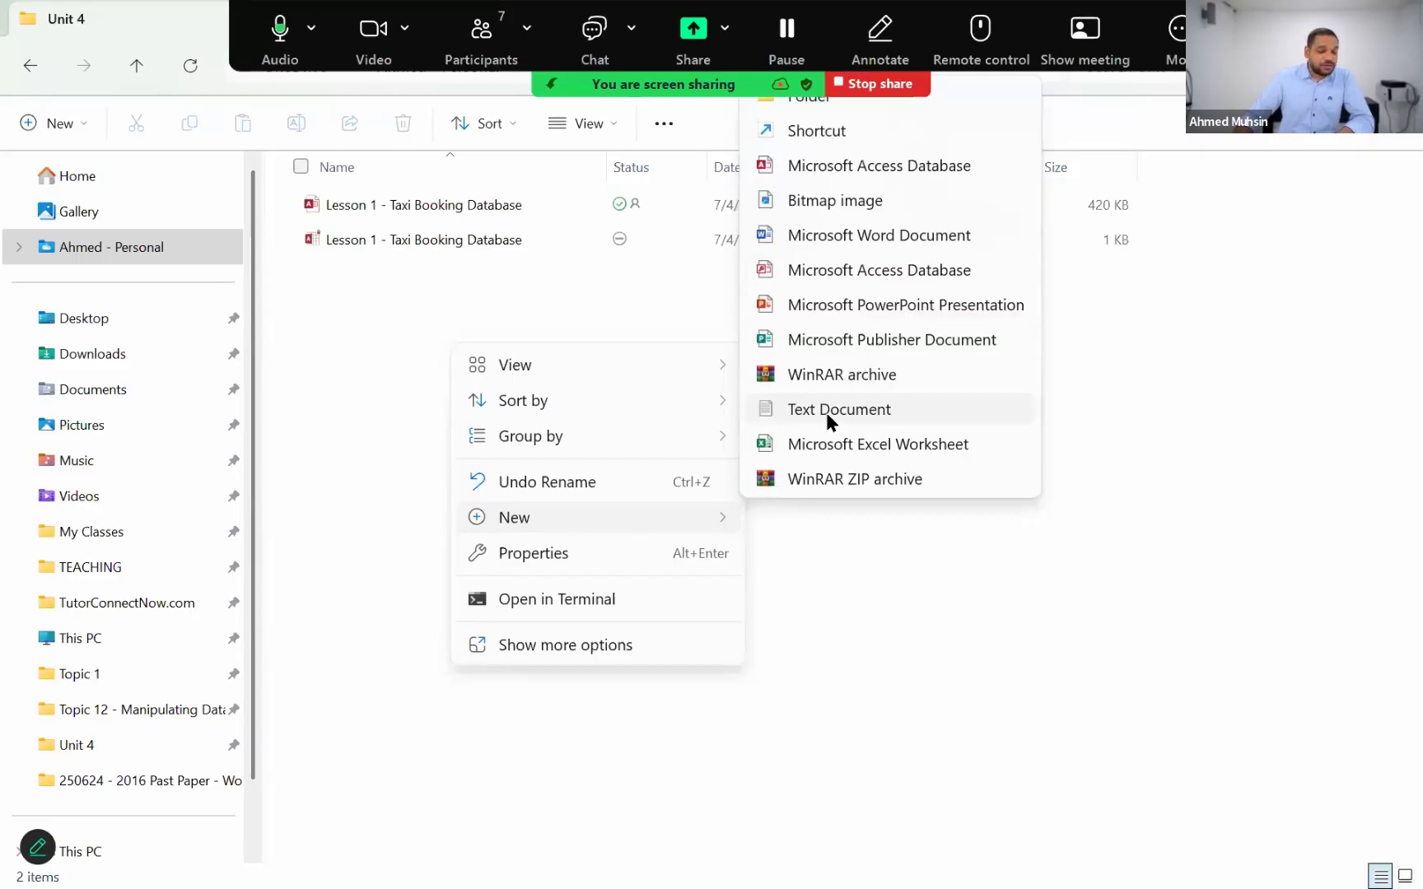
pyautogui.click(343, 448)
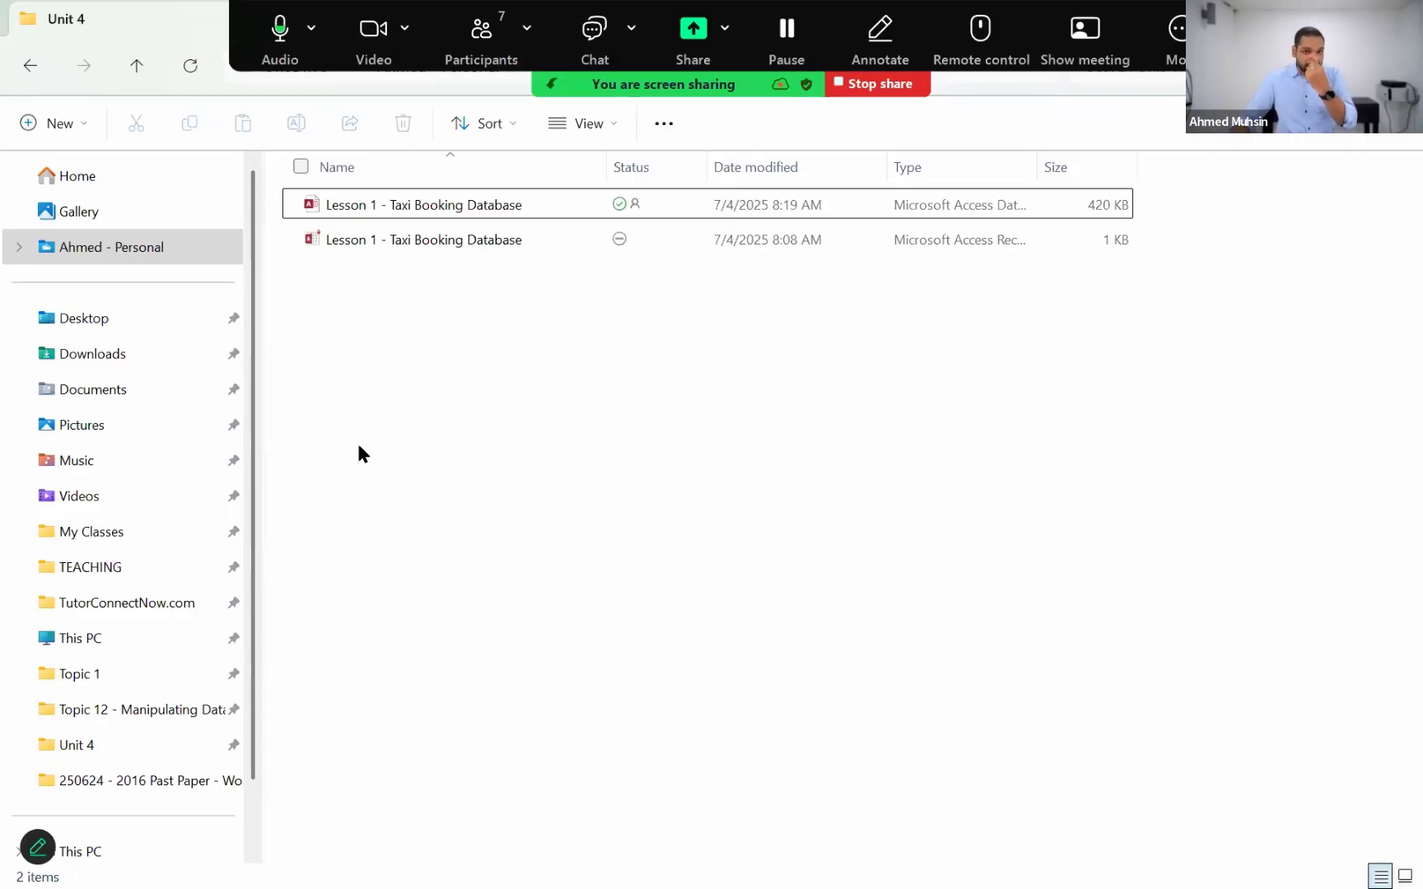
# Create a new text document in the Unit 4 folder and name it Lesson 1.
pyautogui.rightClick(377, 334)
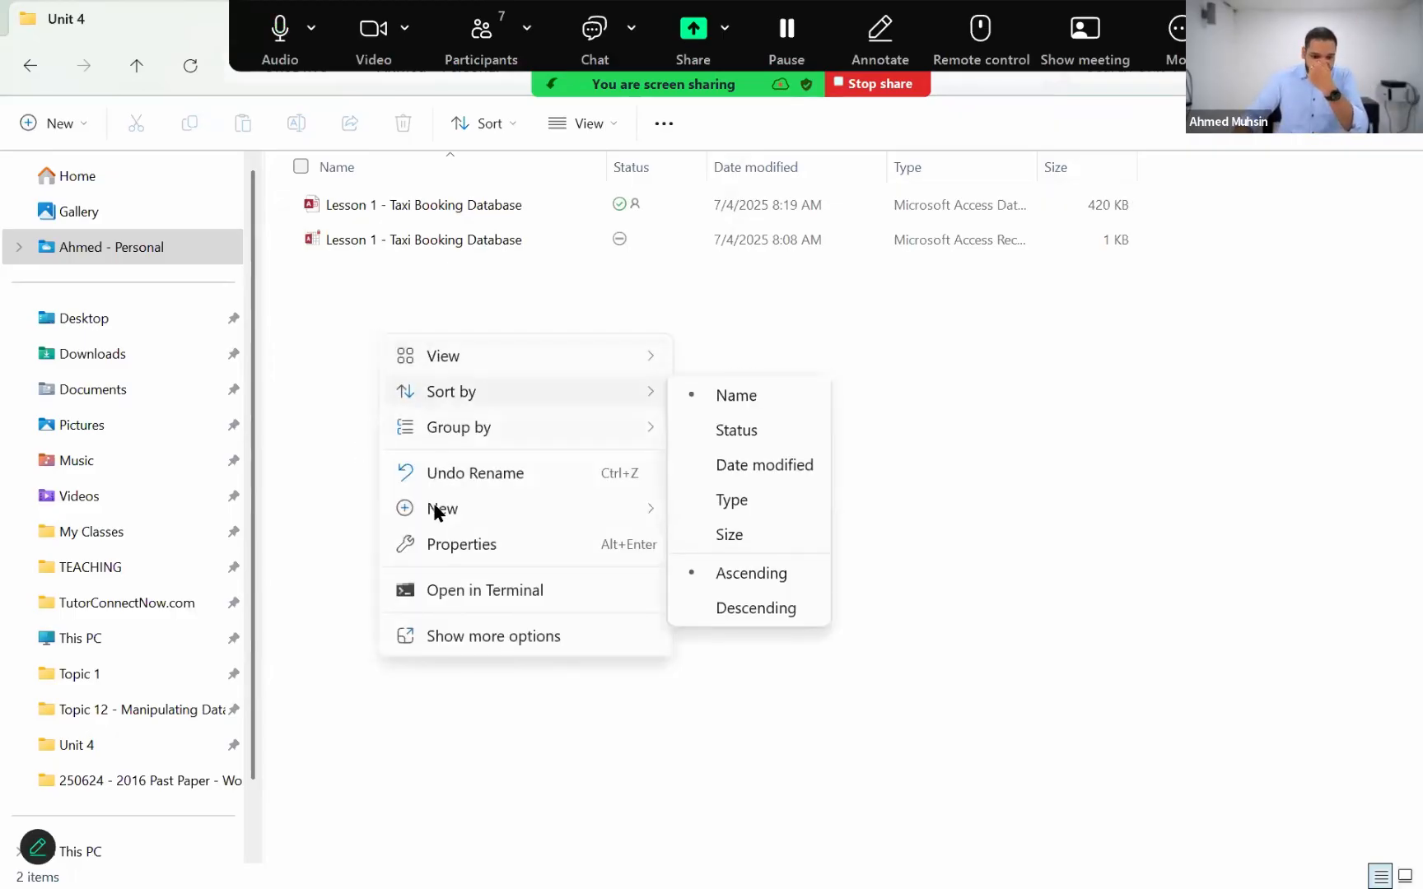
pyautogui.moveTo(433, 509)
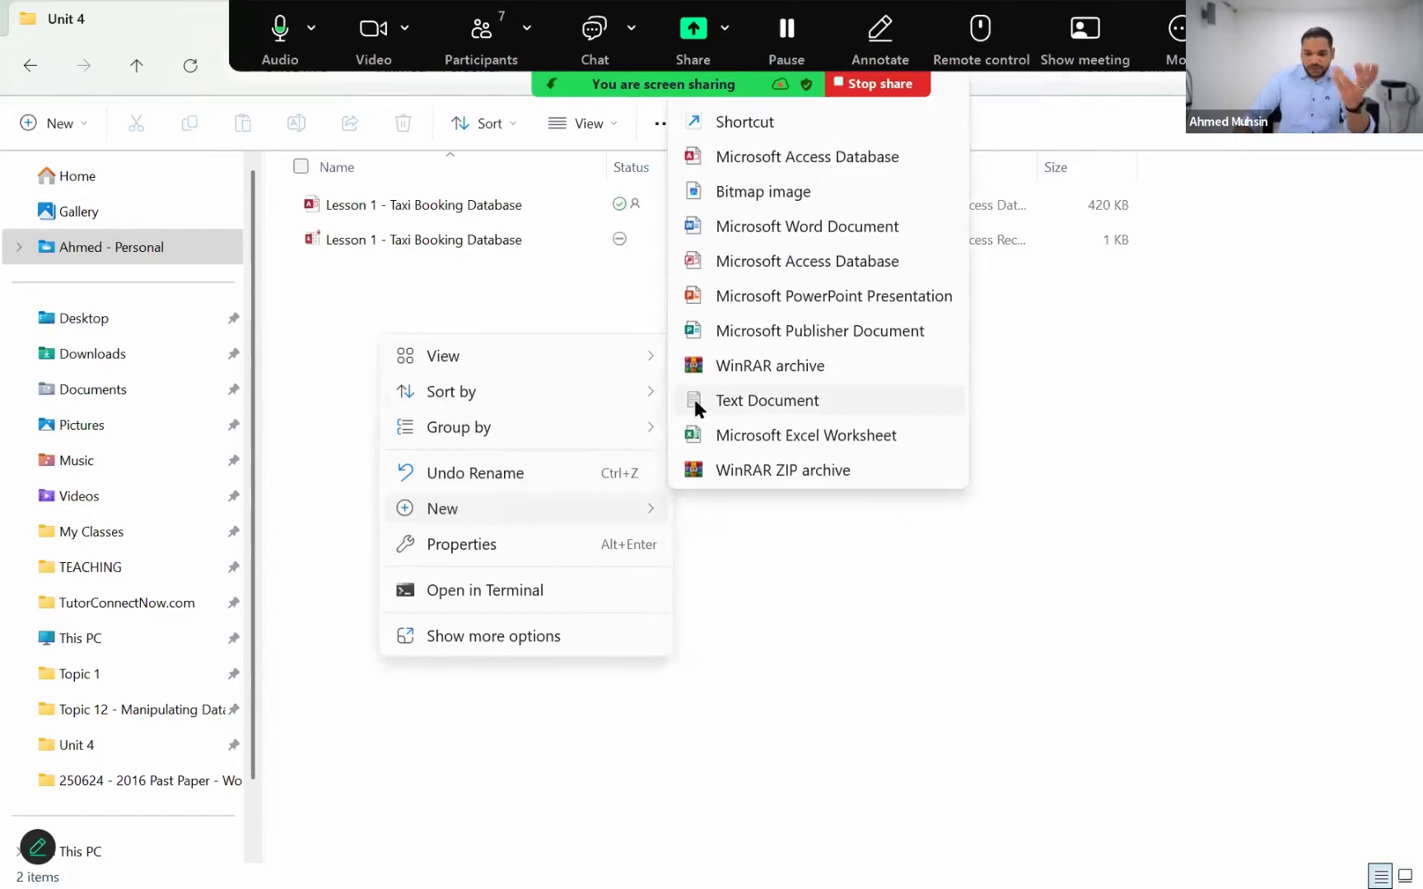
pyautogui.click(699, 401)
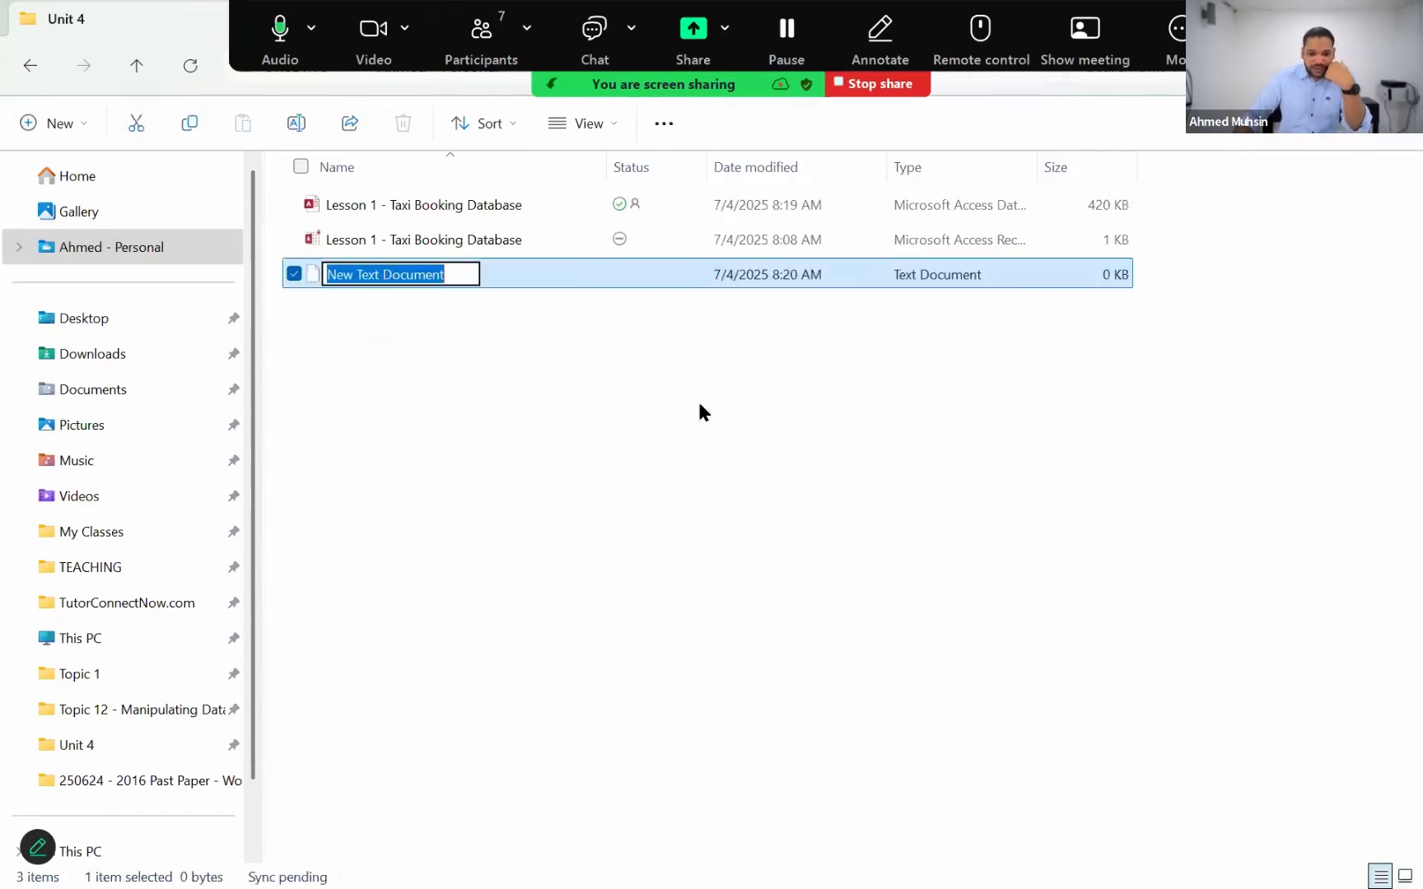
pyautogui.write('Lesson')
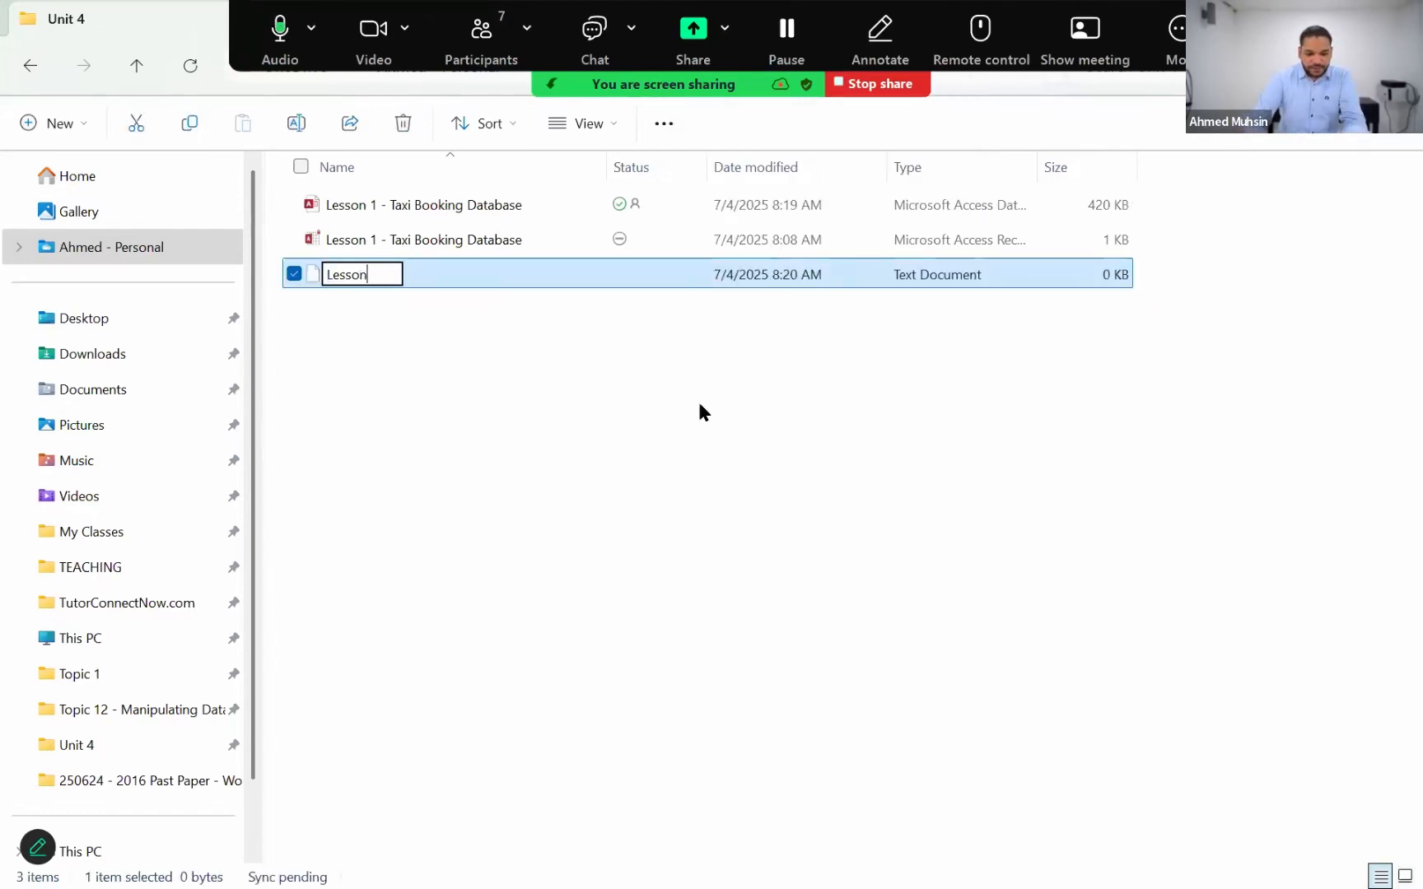
pyautogui.write(' 1 -')
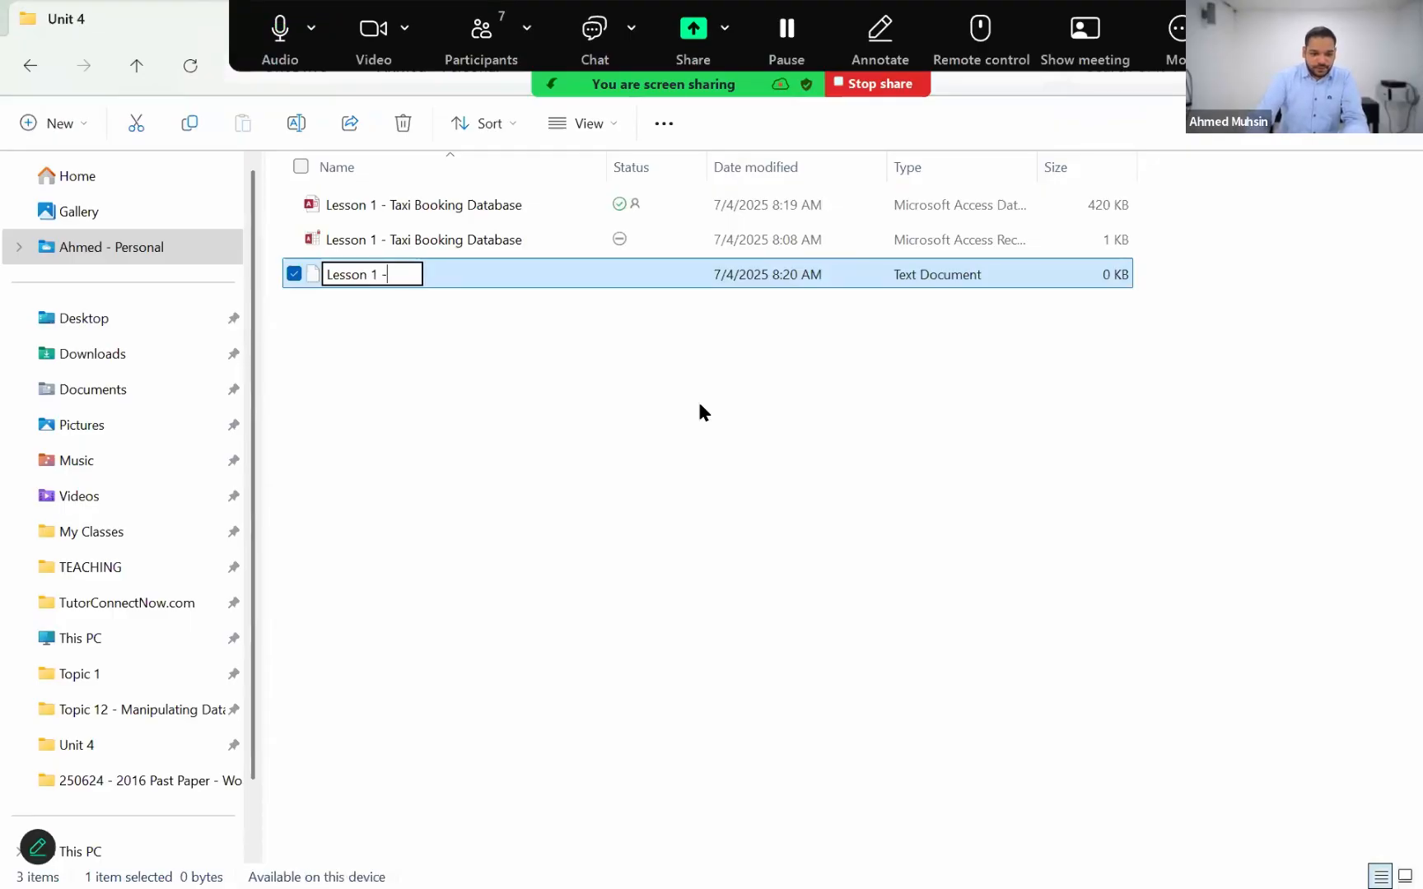
pyautogui.press('BackSpace')
pyautogui.press('BackSpace')
pyautogui.press('Return')
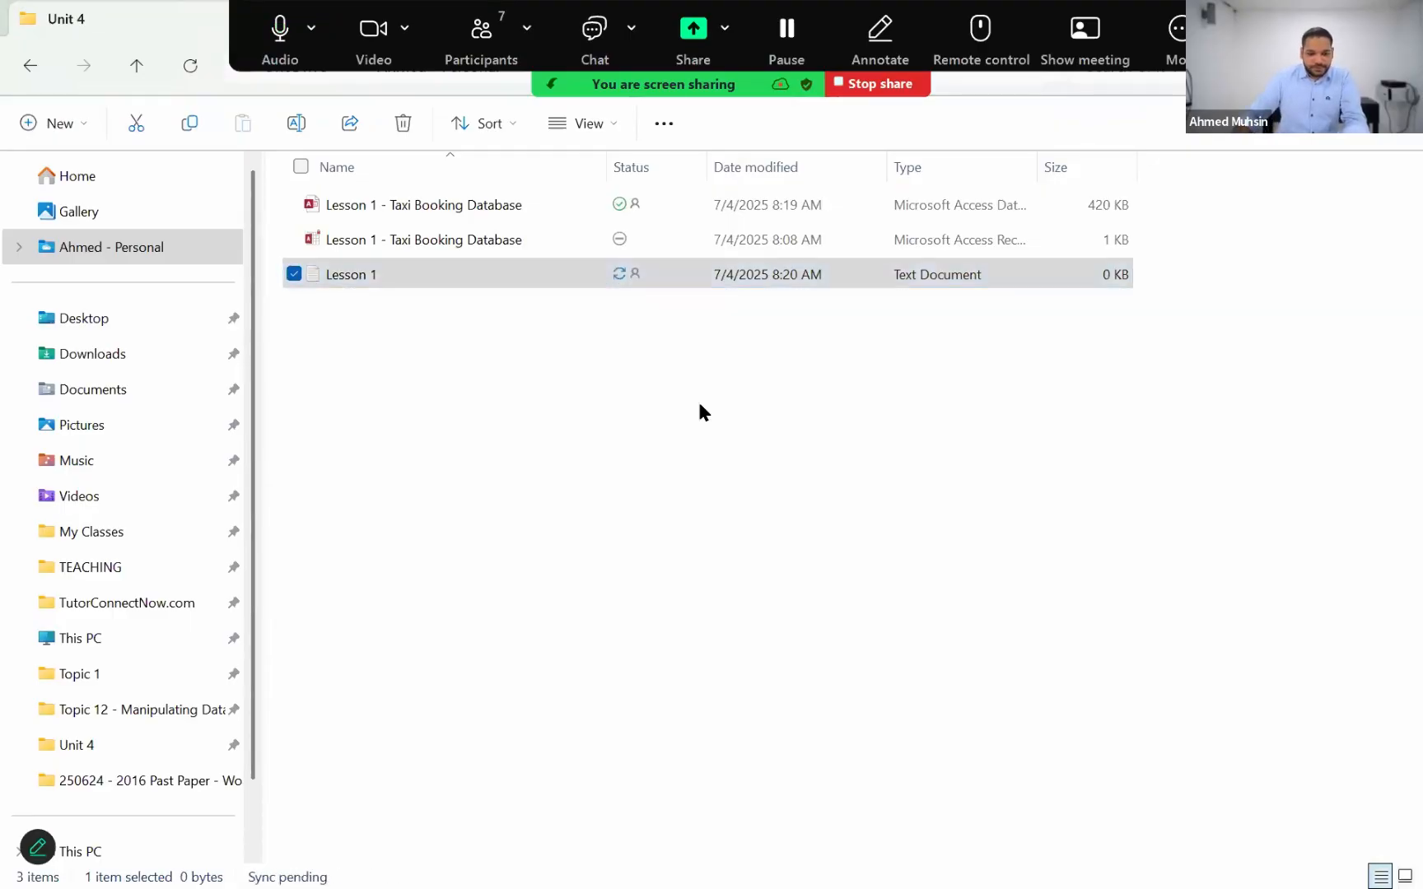
pyautogui.hotkey('alt', 'Tab')
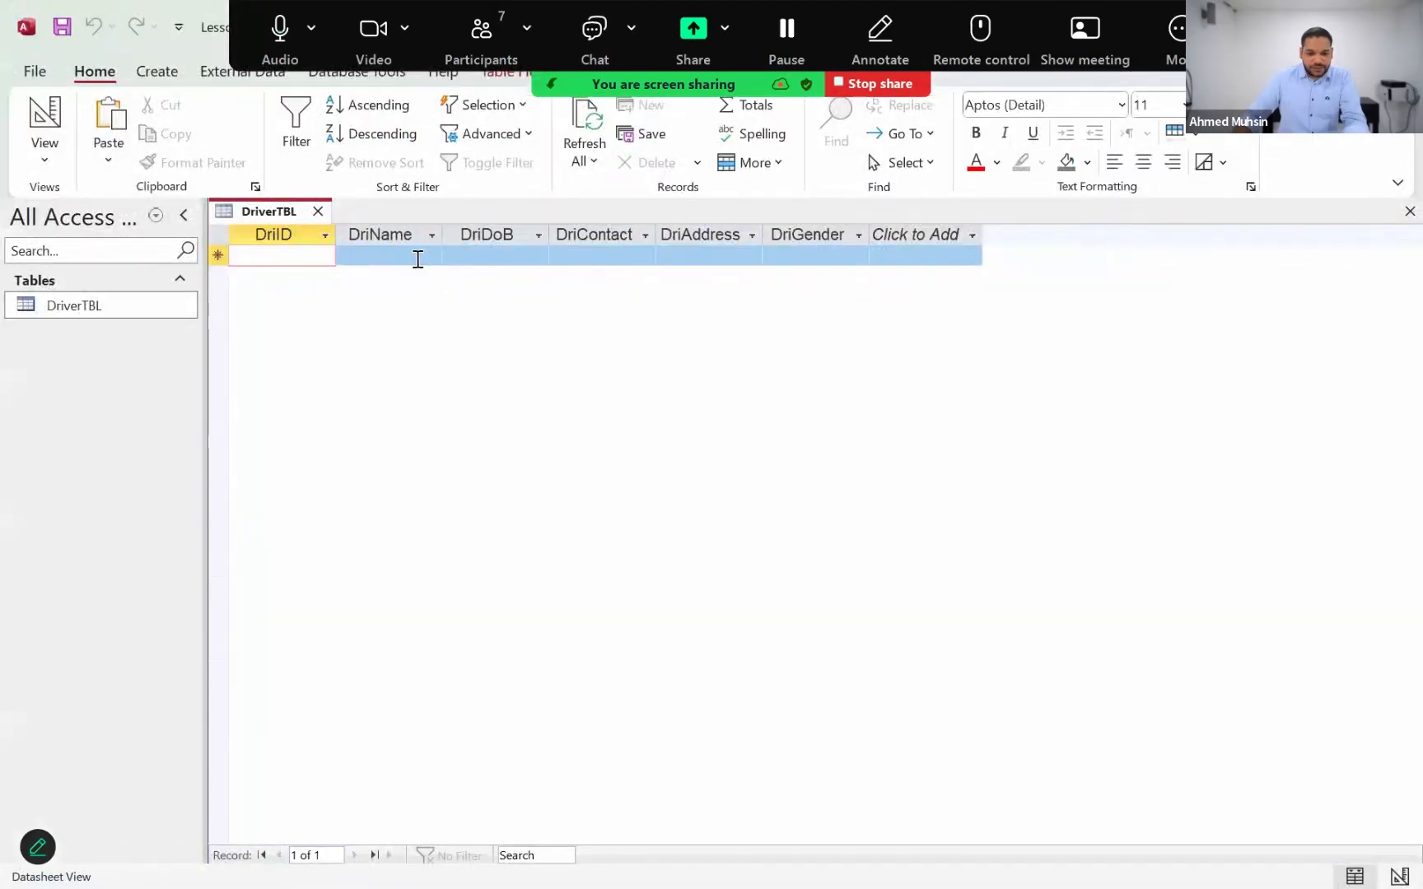
pyautogui.click(426, 255)
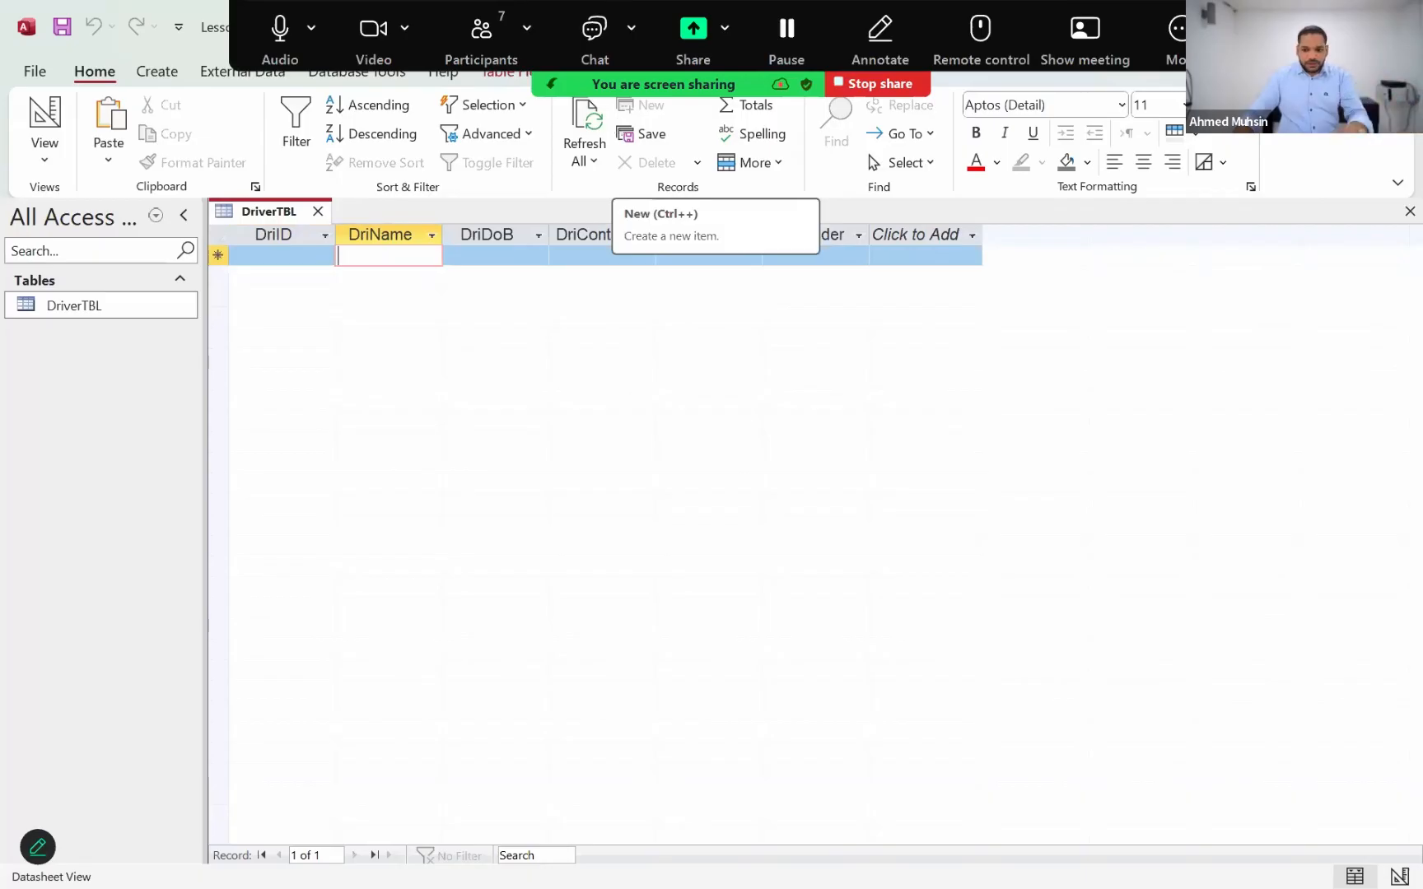
pyautogui.hotkey('alt', 'Tab')
# Open the Lesson 1 text document in Notepad and begin its first line with "Creating a ".
pyautogui.click(528, 279)
pyautogui.doubleClick(528, 278)
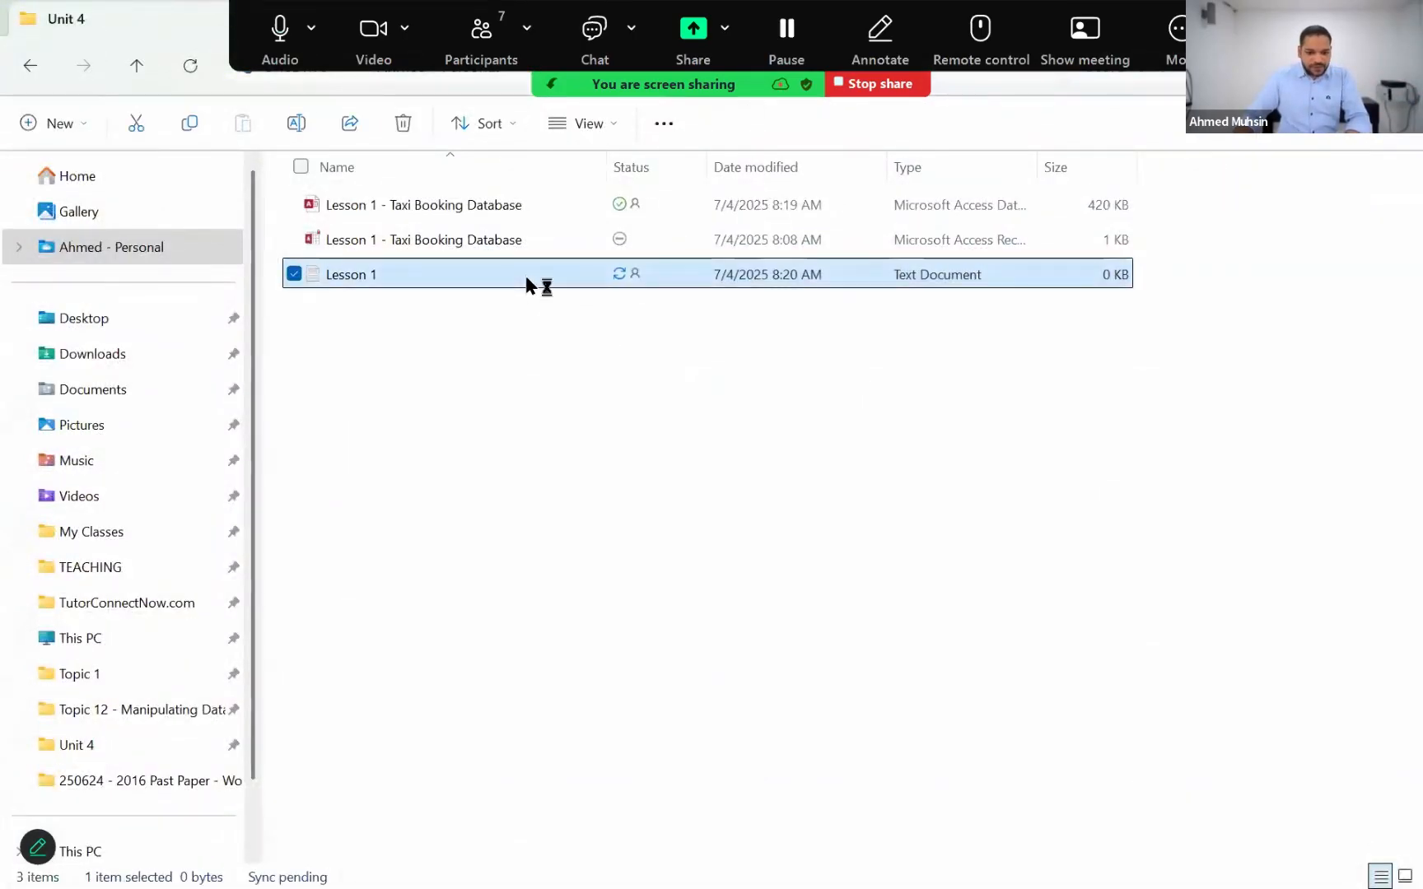
pyautogui.hotkey('ctrl', 'n')
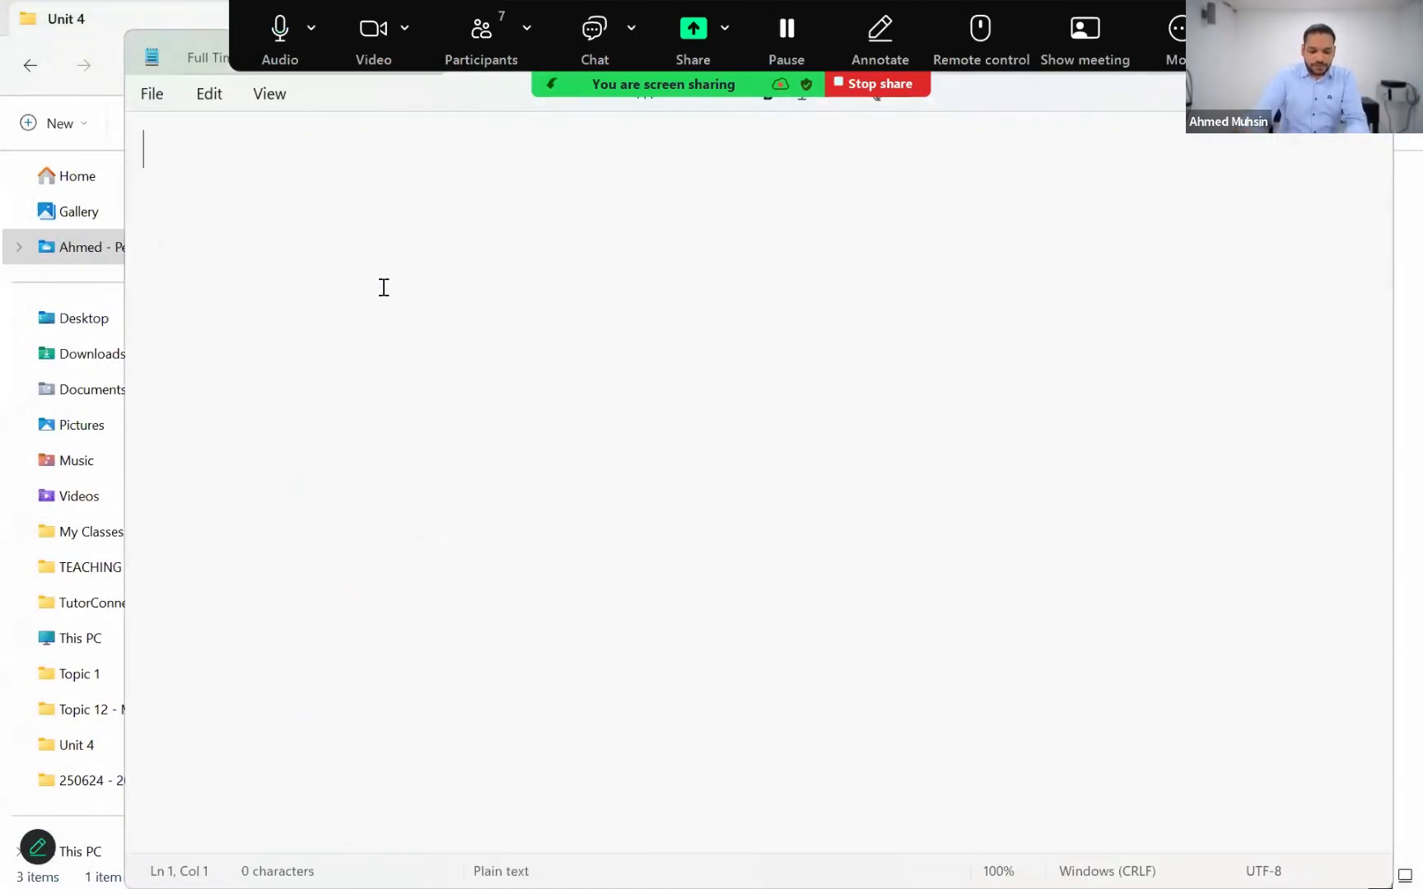
pyautogui.write('CReati')
pyautogui.press('BackSpace')
pyautogui.press('BackSpace')
pyautogui.press('BackSpace')
pyautogui.press('BackSpace')
pyautogui.press('BackSpace')
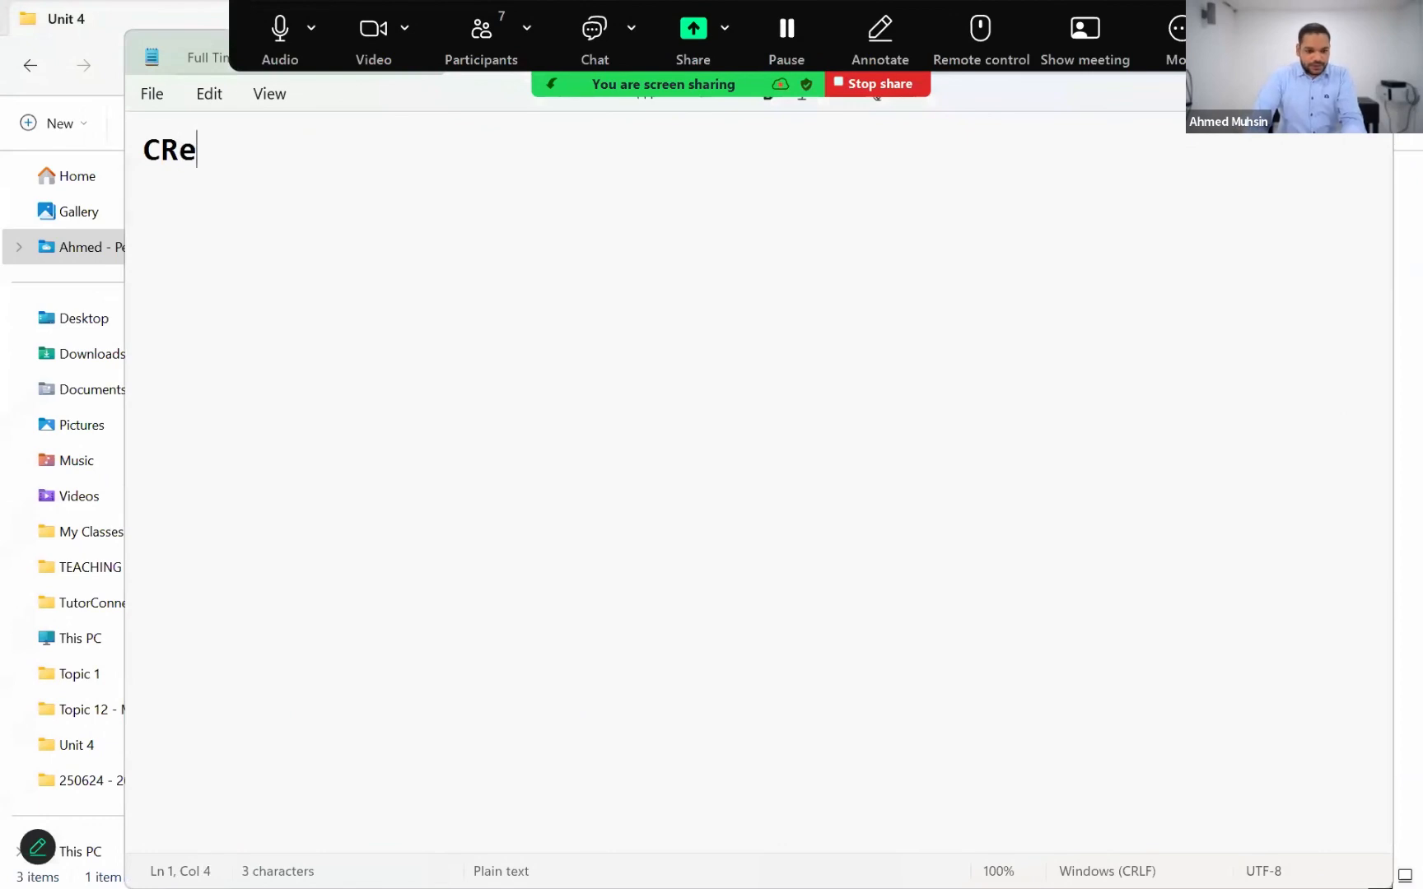
pyautogui.write('reating a ')
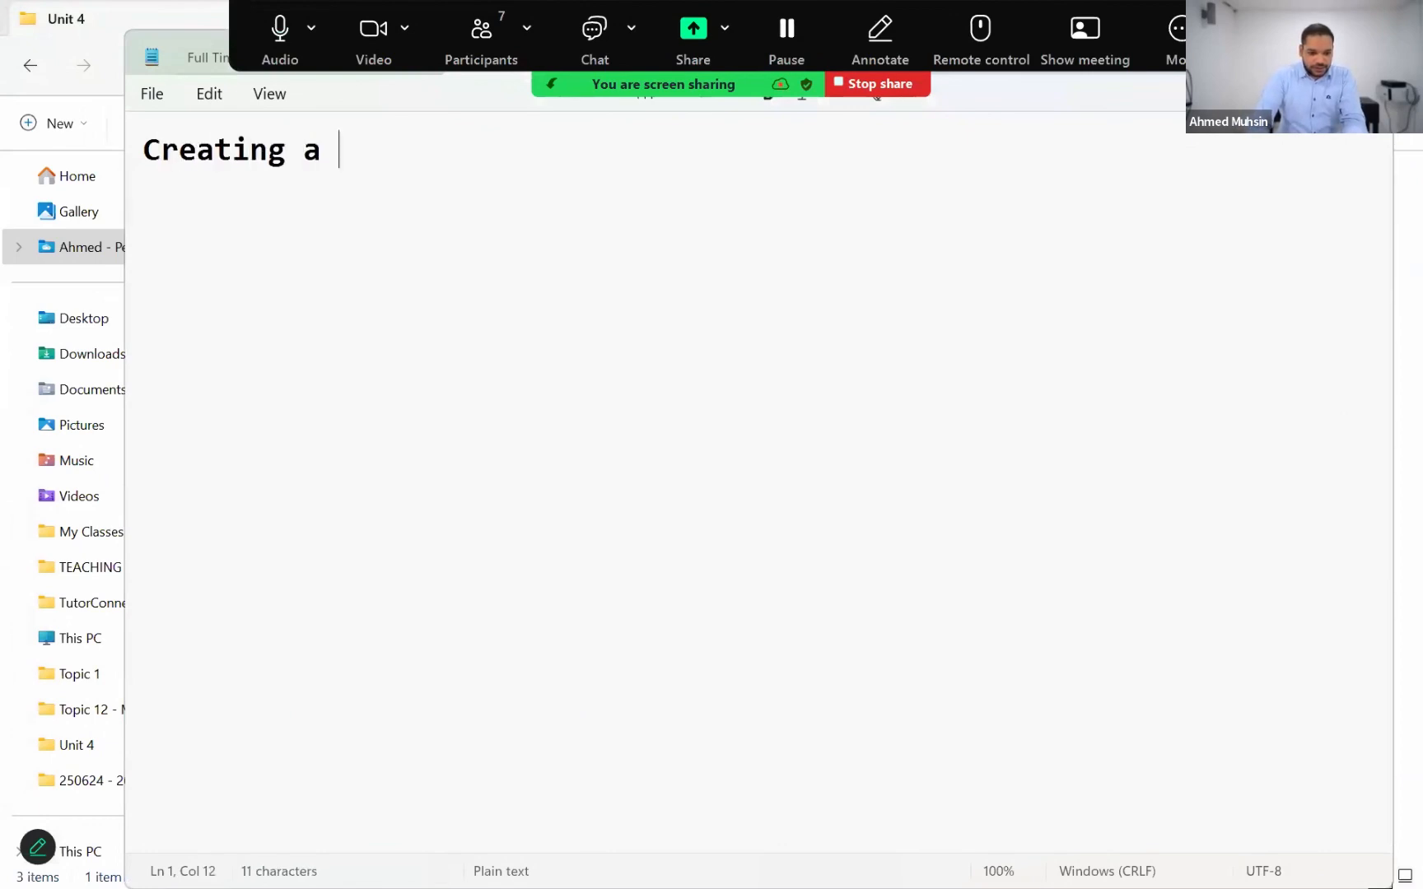
# Complete the opening line as "Creating a Database" and add "Creating Tables" on the line below.
pyautogui.write('Database')
pyautogui.press('Return')
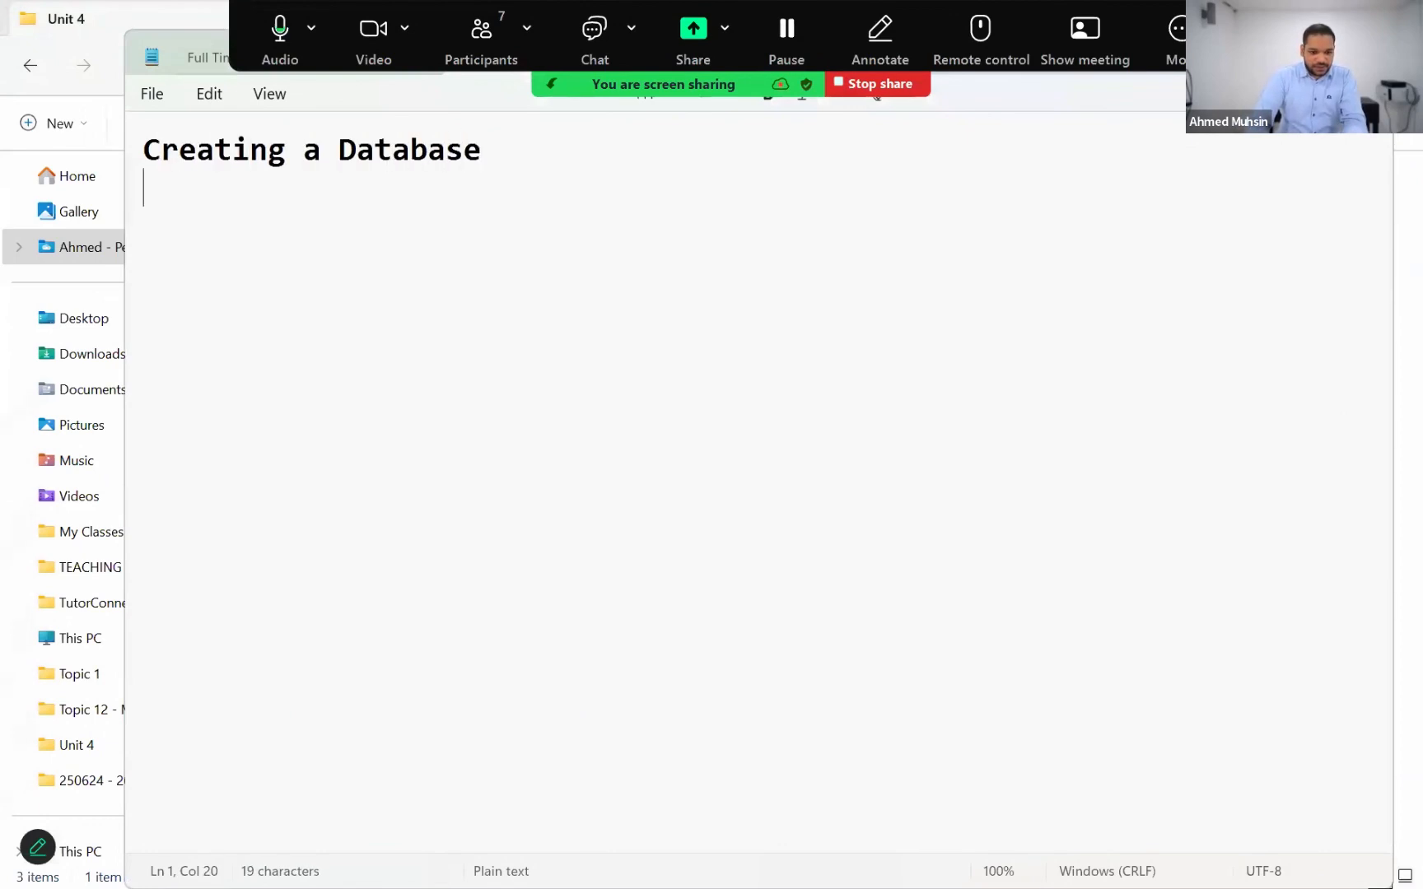
pyautogui.write('Creating Tables')
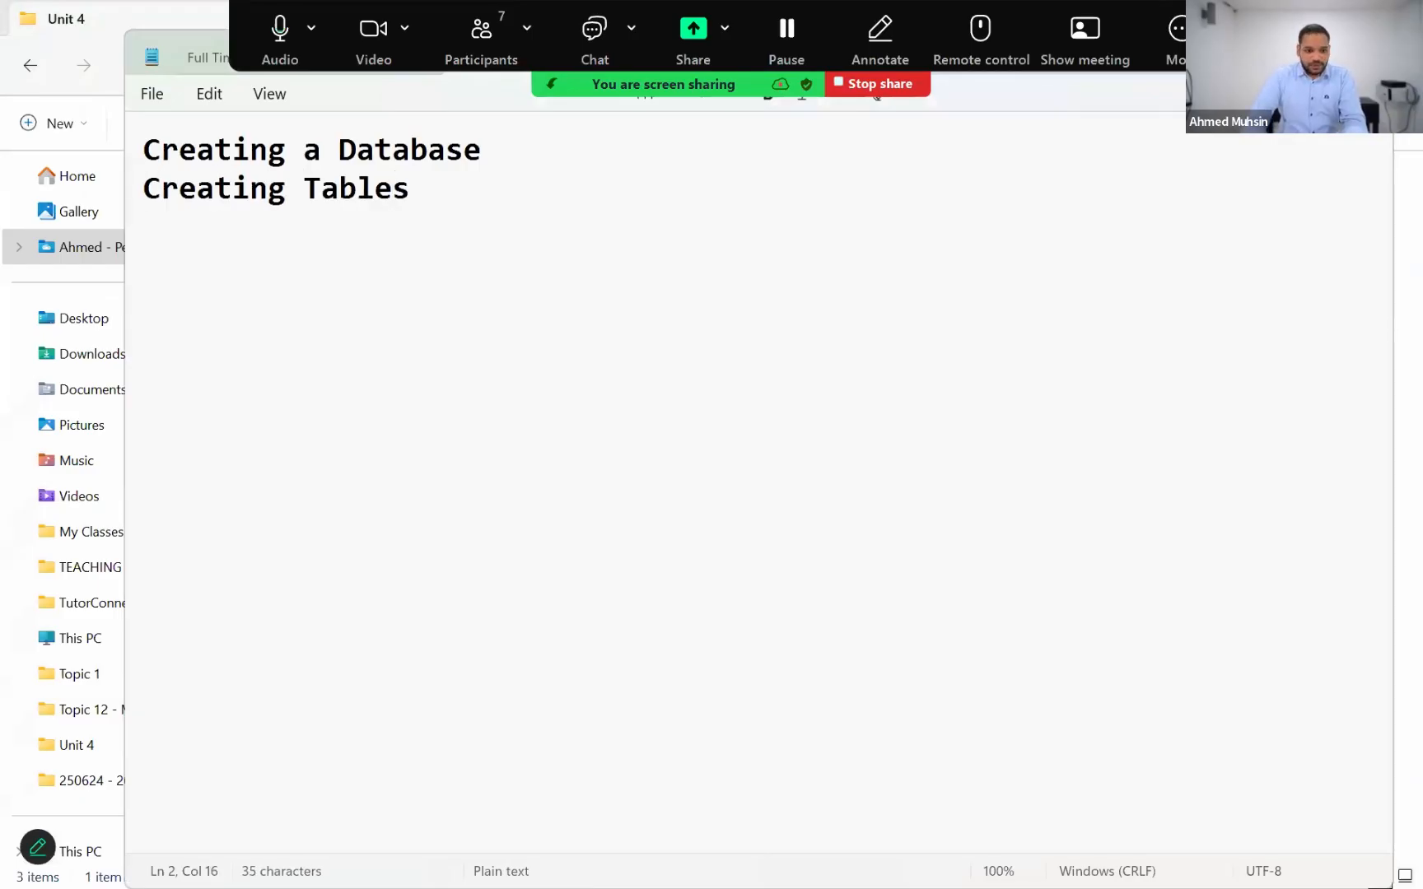
pyautogui.press('Return')
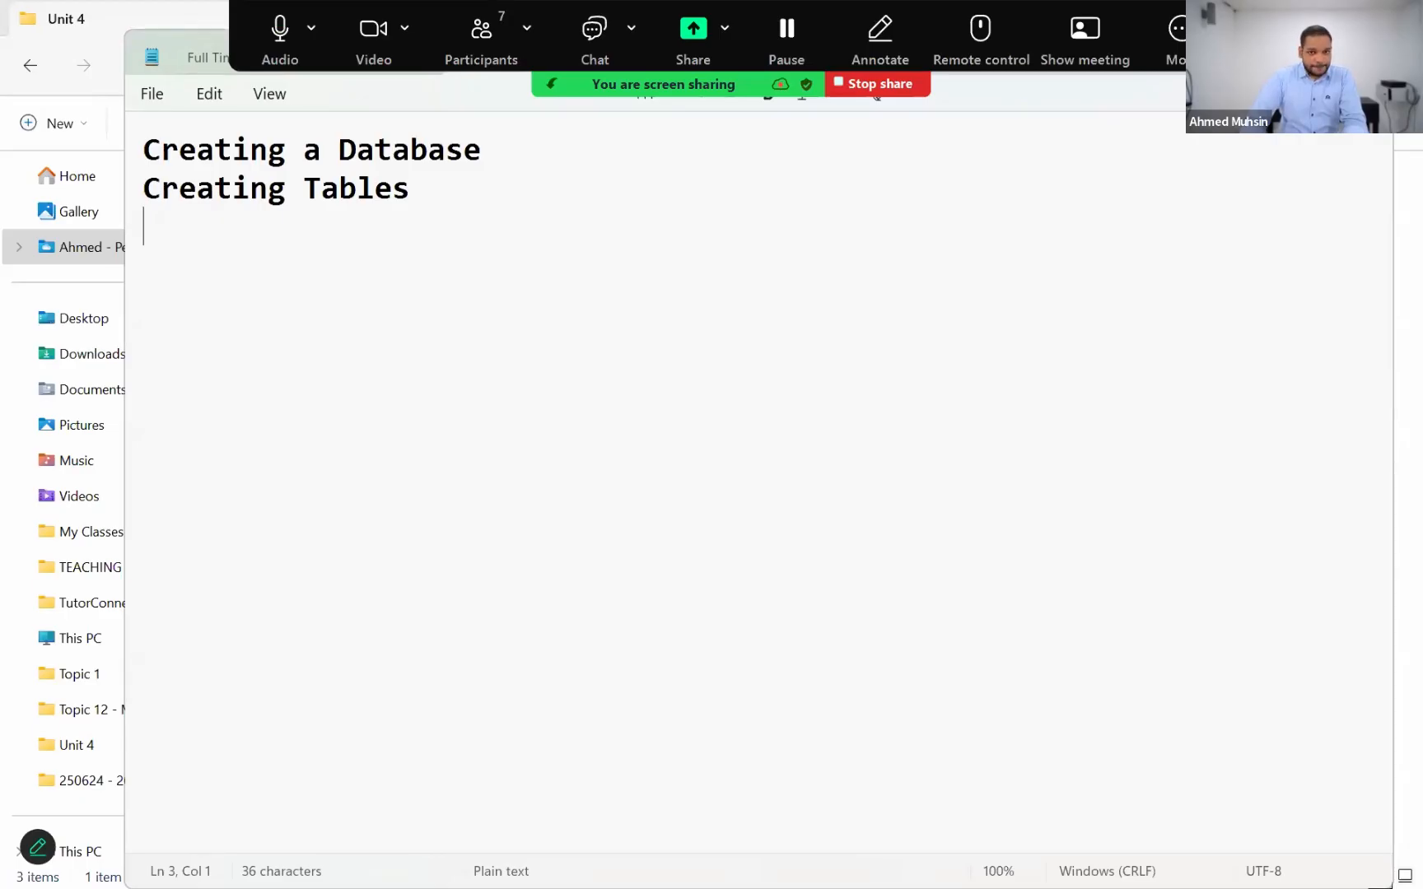
pyautogui.write('Creating')
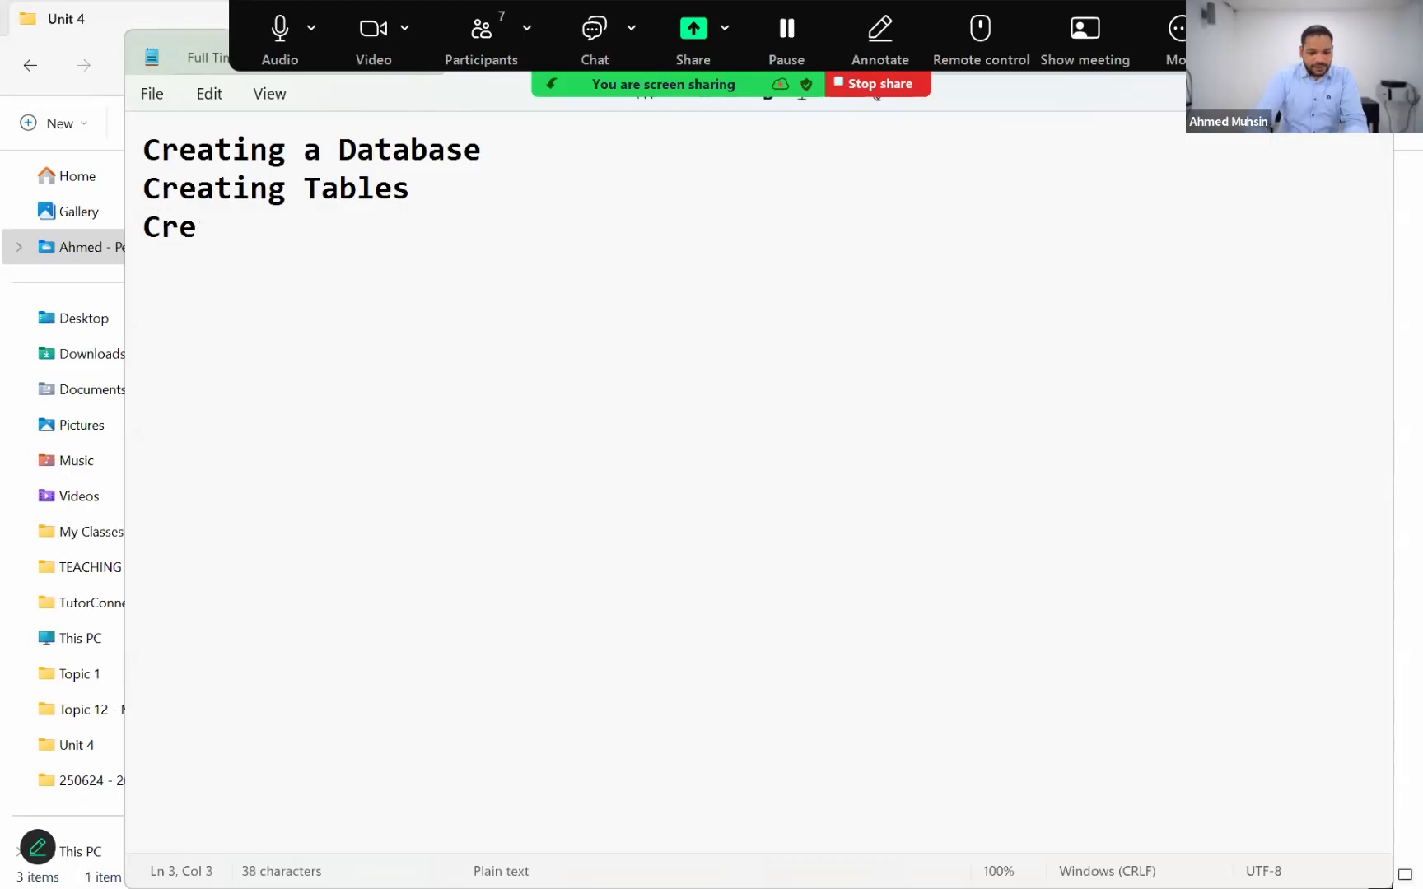
pyautogui.press('BackSpace')
pyautogui.press('BackSpace')
pyautogui.press('BackSpace')
pyautogui.press('BackSpace')
pyautogui.press('BackSpace')
pyautogui.press('BackSpace')
pyautogui.press('BackSpace')
pyautogui.press('BackSpace')
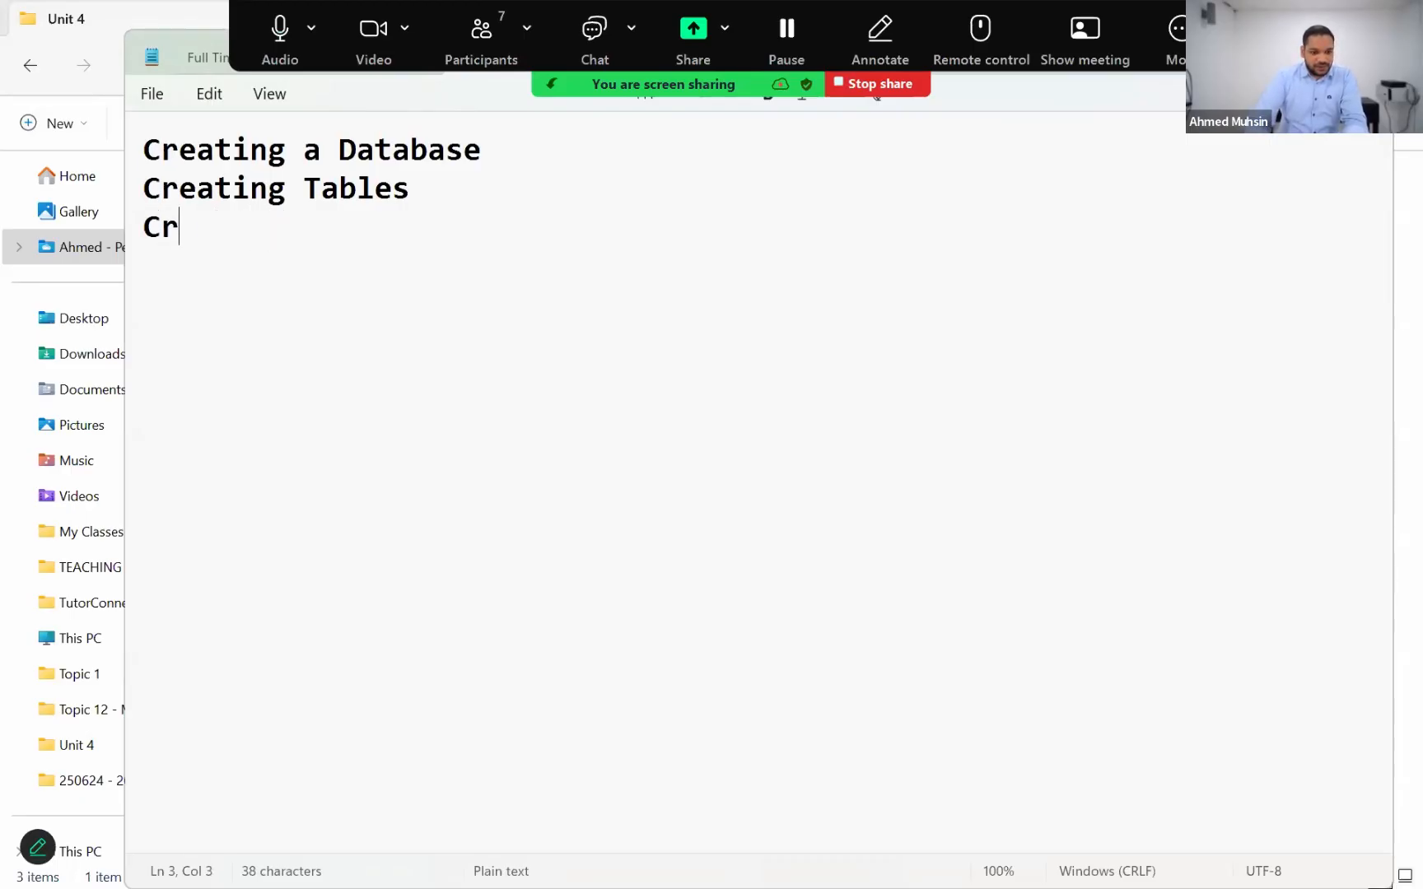
# Add the indented sub-items "Creating Fields", "Assigning Primary Key" and "Validation Rules" on separate lines under Creating Tables.
pyautogui.press('Tab')
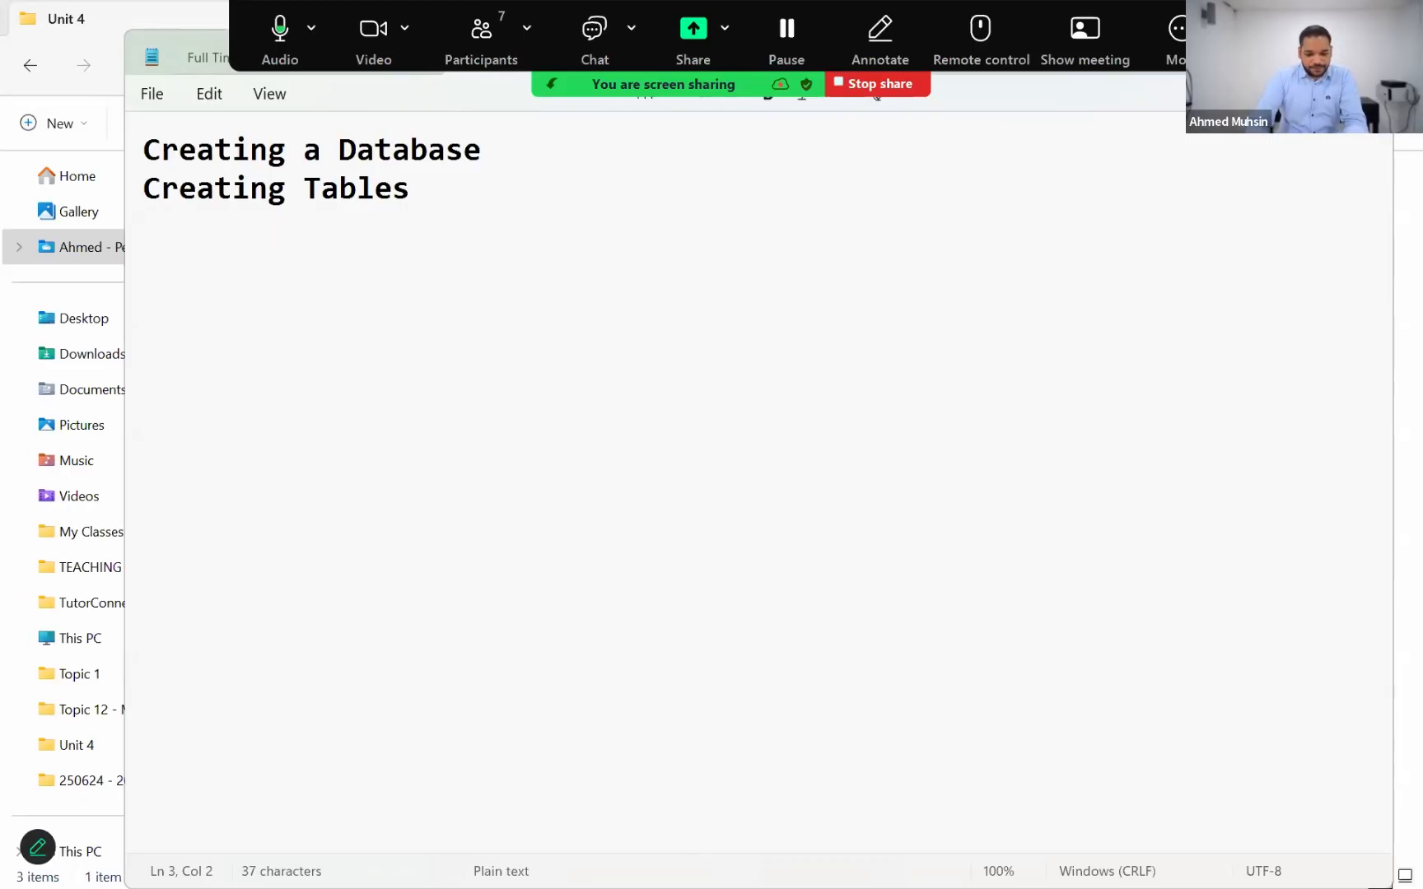
pyautogui.write('Creating Fields')
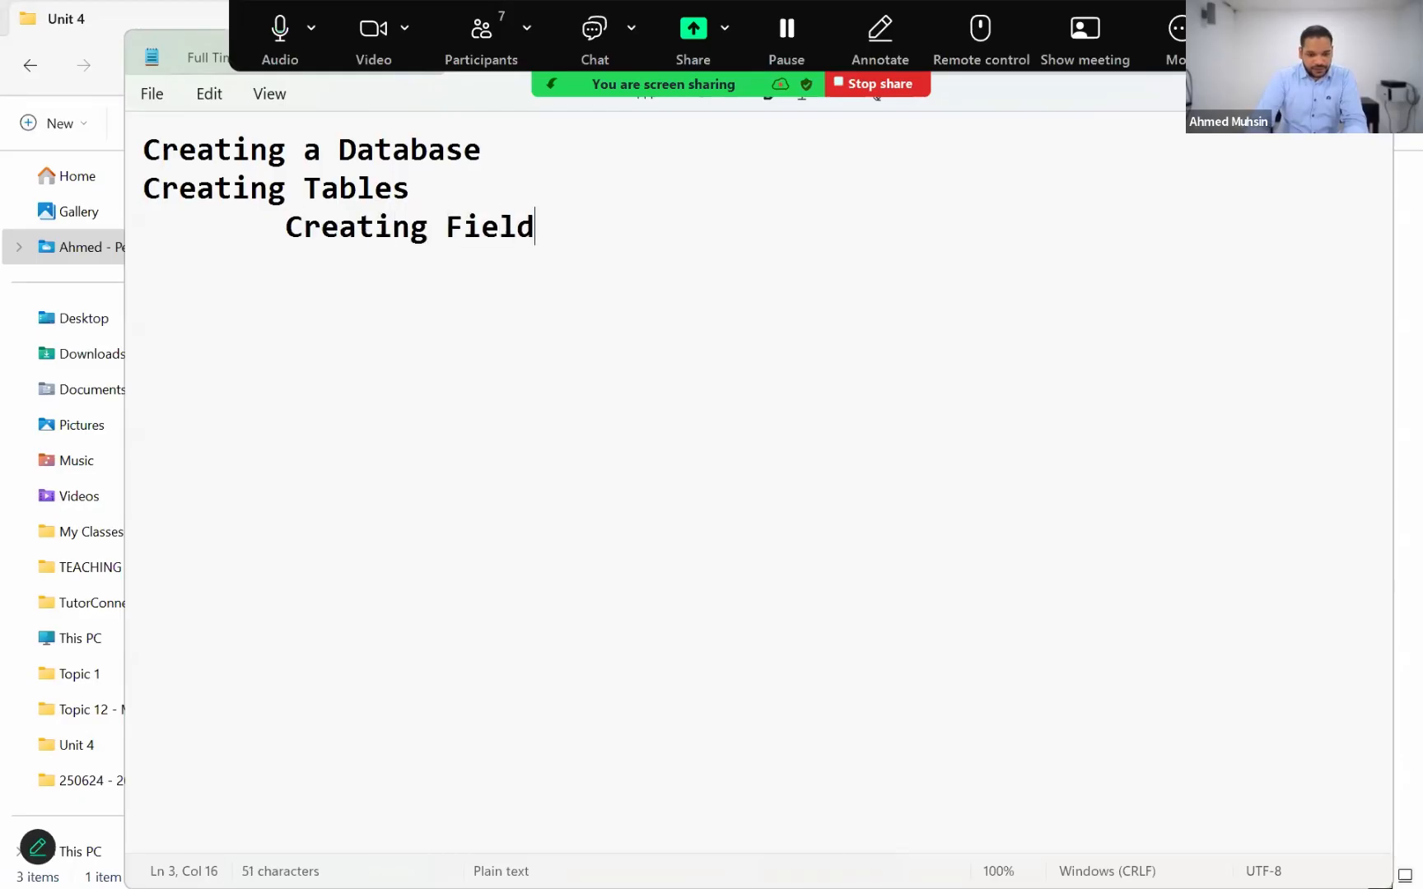
pyautogui.press('Return')
pyautogui.press('Tab')
pyautogui.write('Assig')
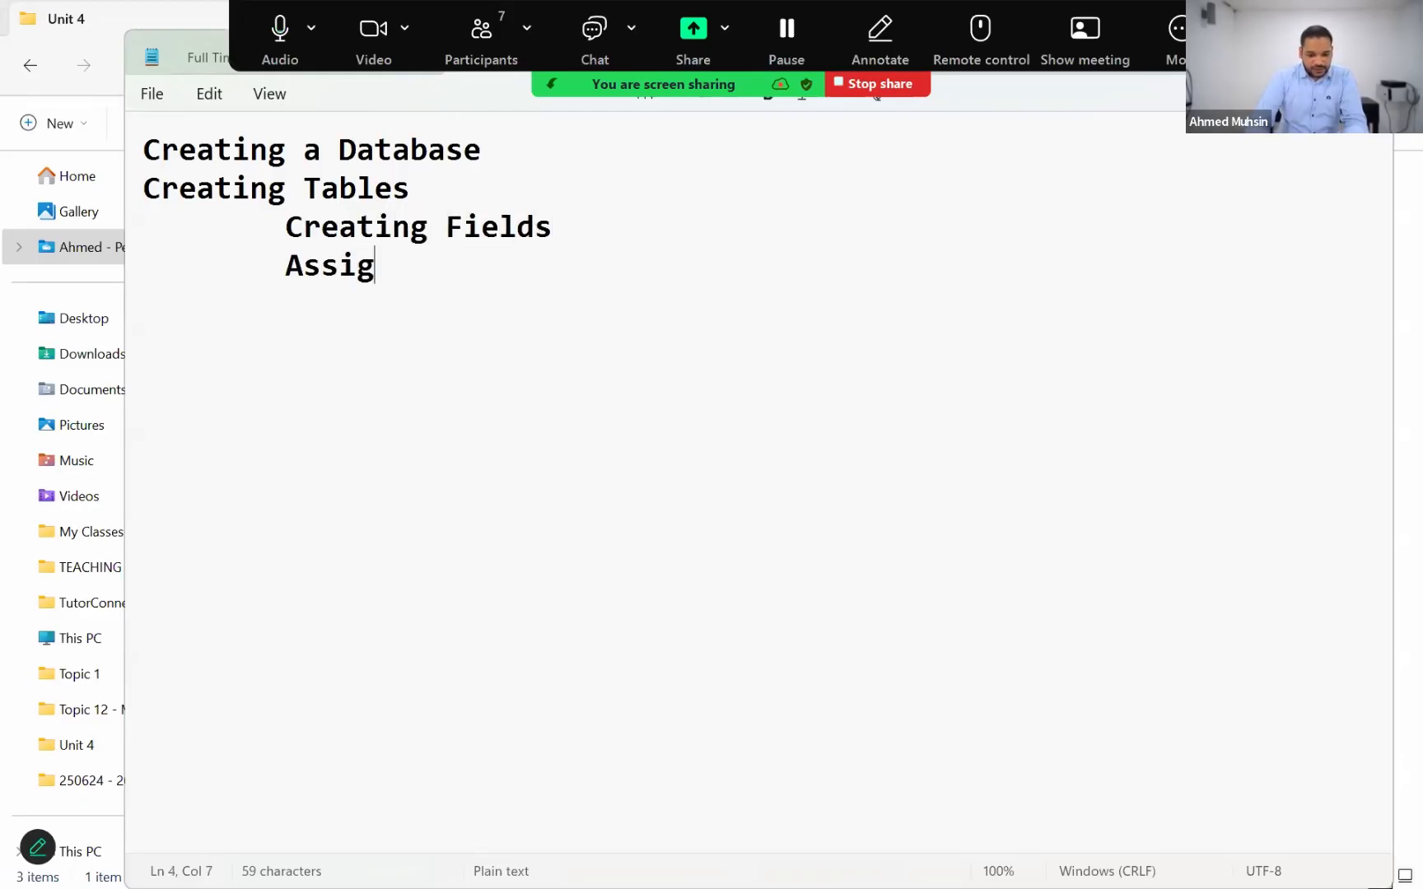
pyautogui.write('ning Primary Key')
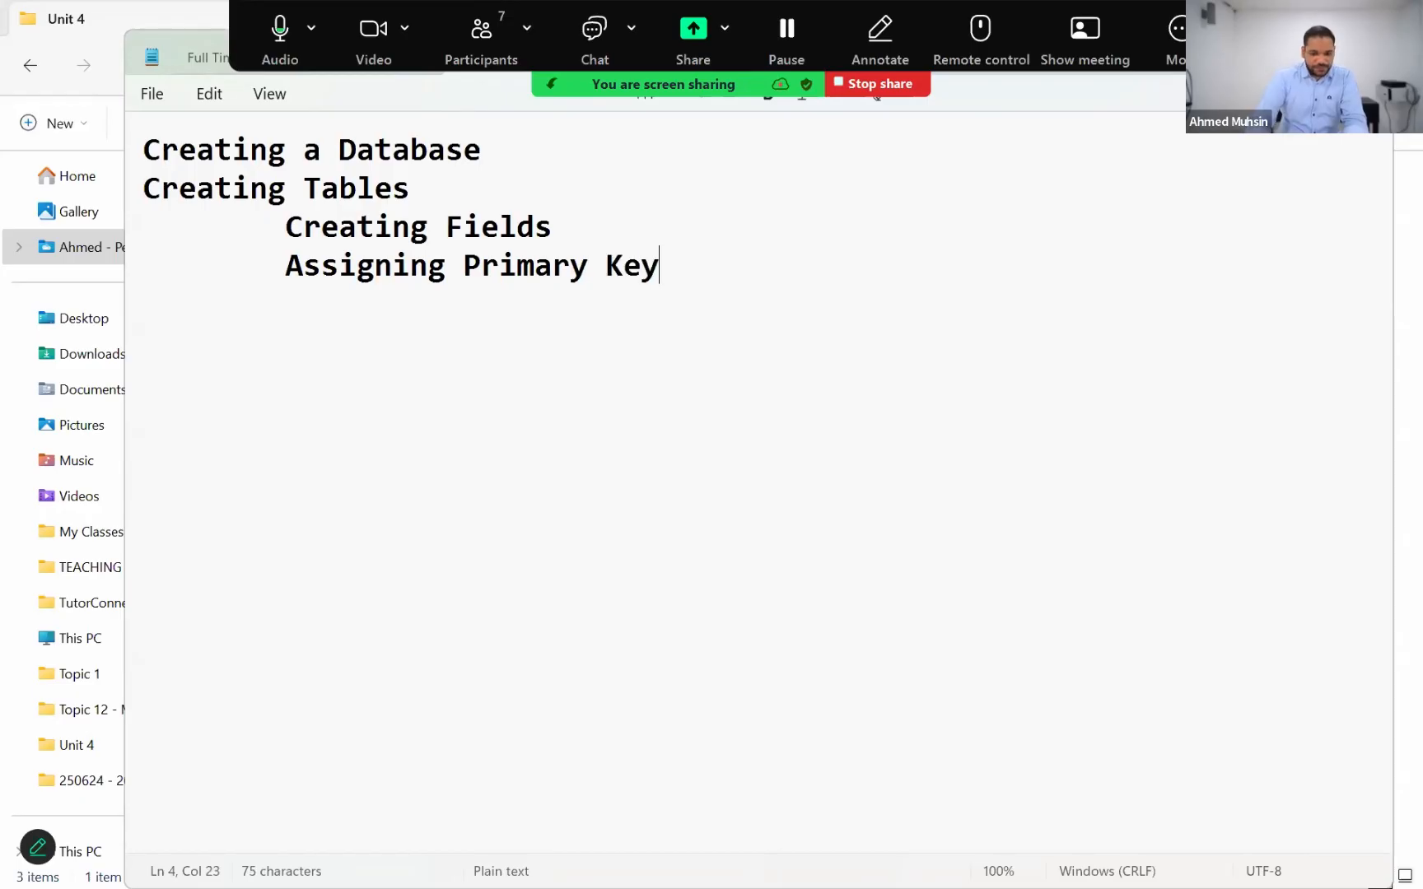
pyautogui.press('Return')
pyautogui.press('Tab')
pyautogui.write('Valid')
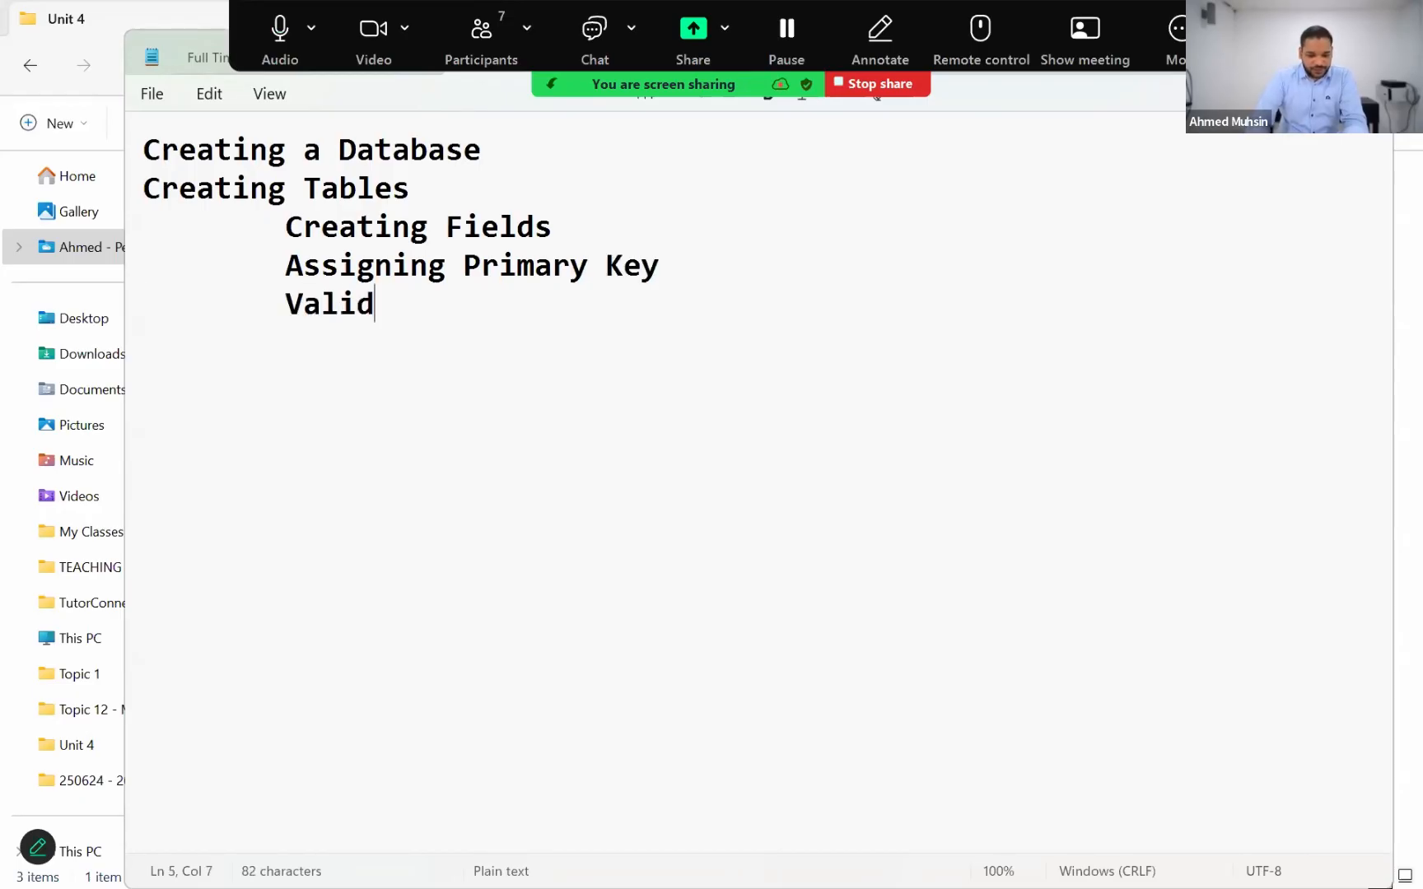
pyautogui.write('ation Rules')
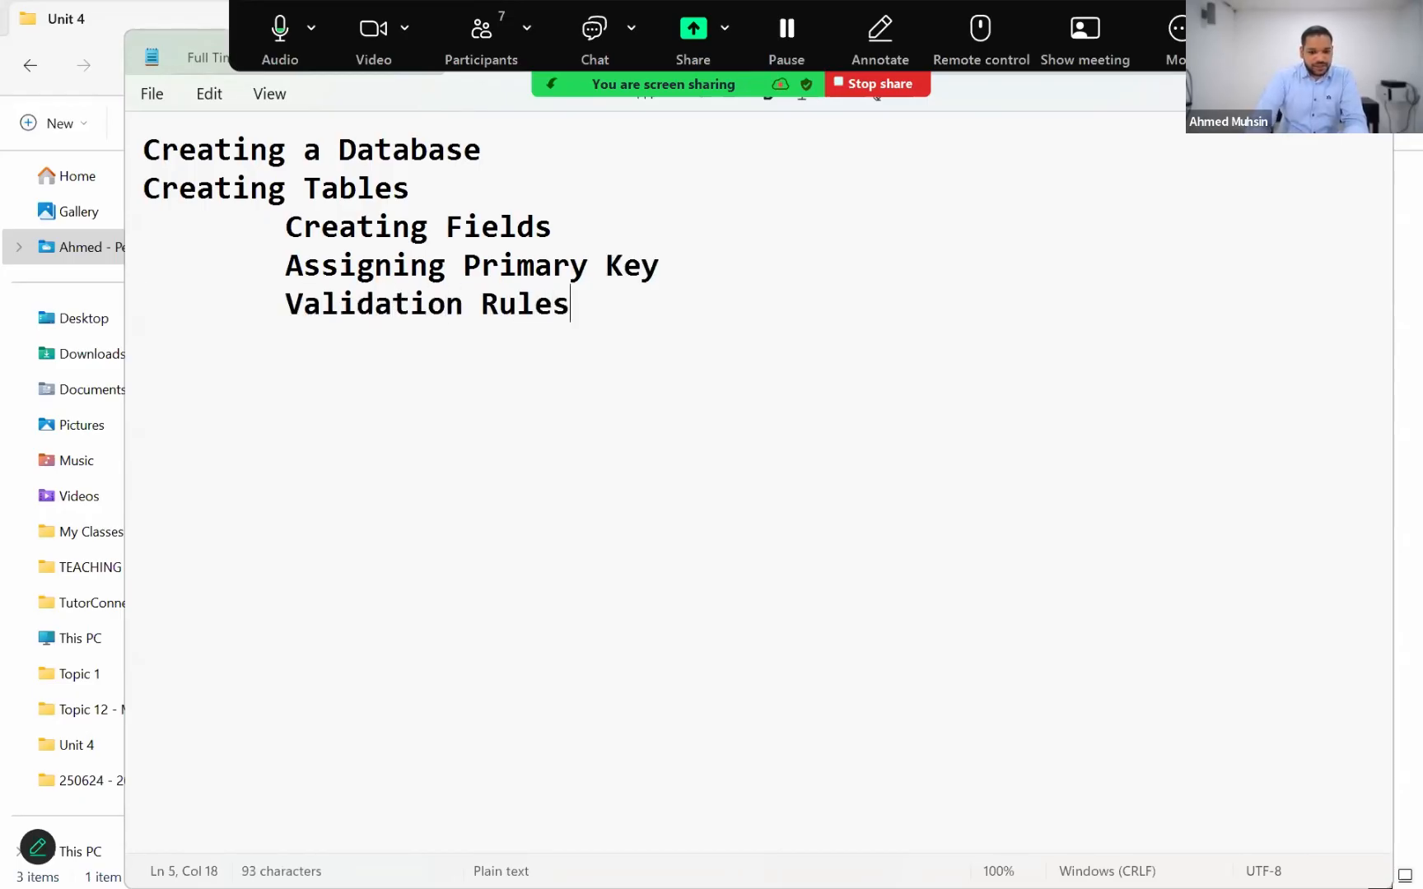
# Add "Range check for DoB" as a second-level indented item under Validation Rules.
pyautogui.press('Return')
pyautogui.press('Tab')
pyautogui.press('Tab')
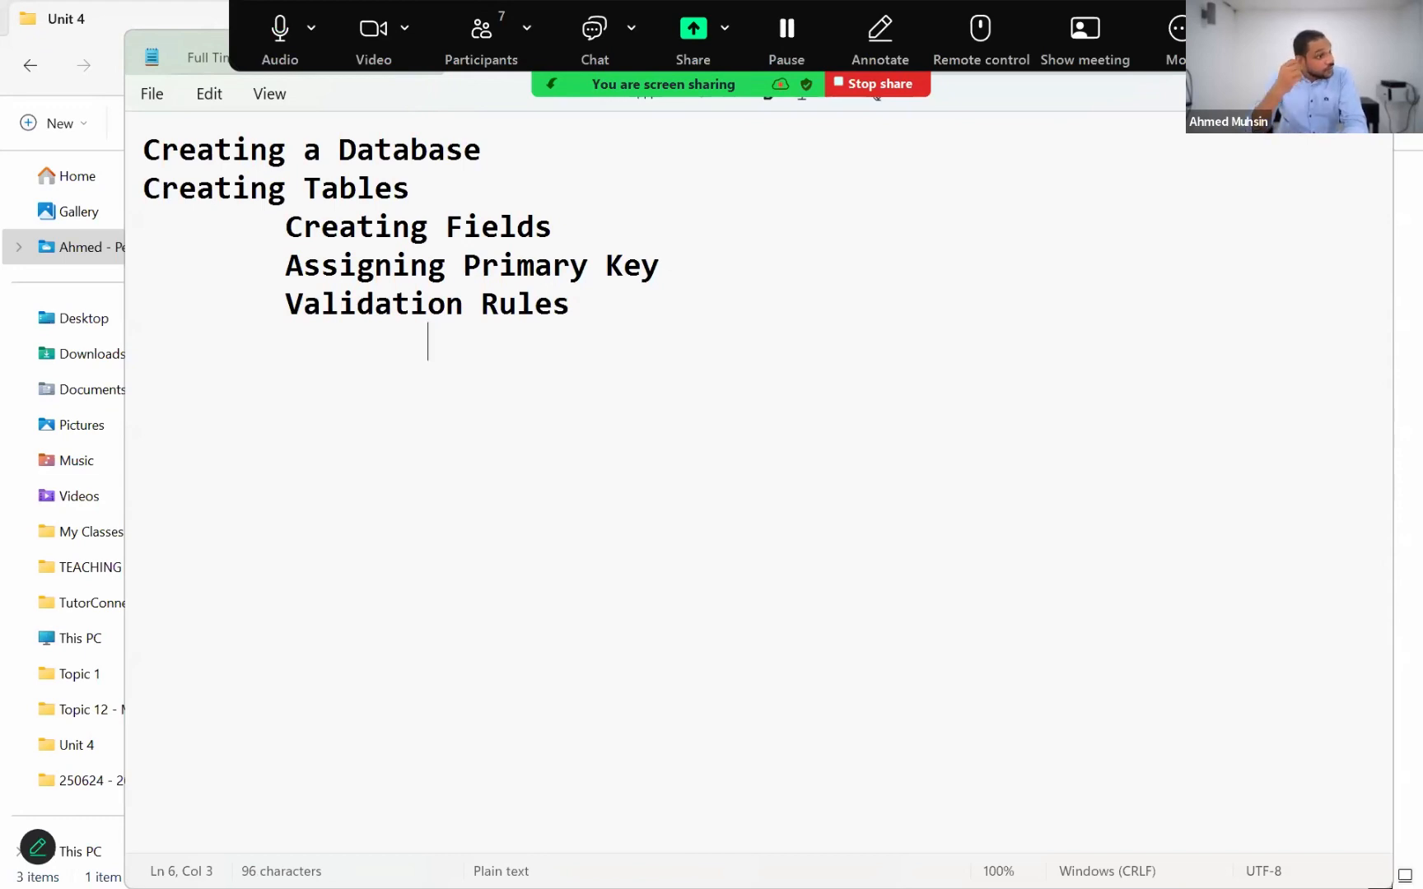
pyautogui.write('Range ch')
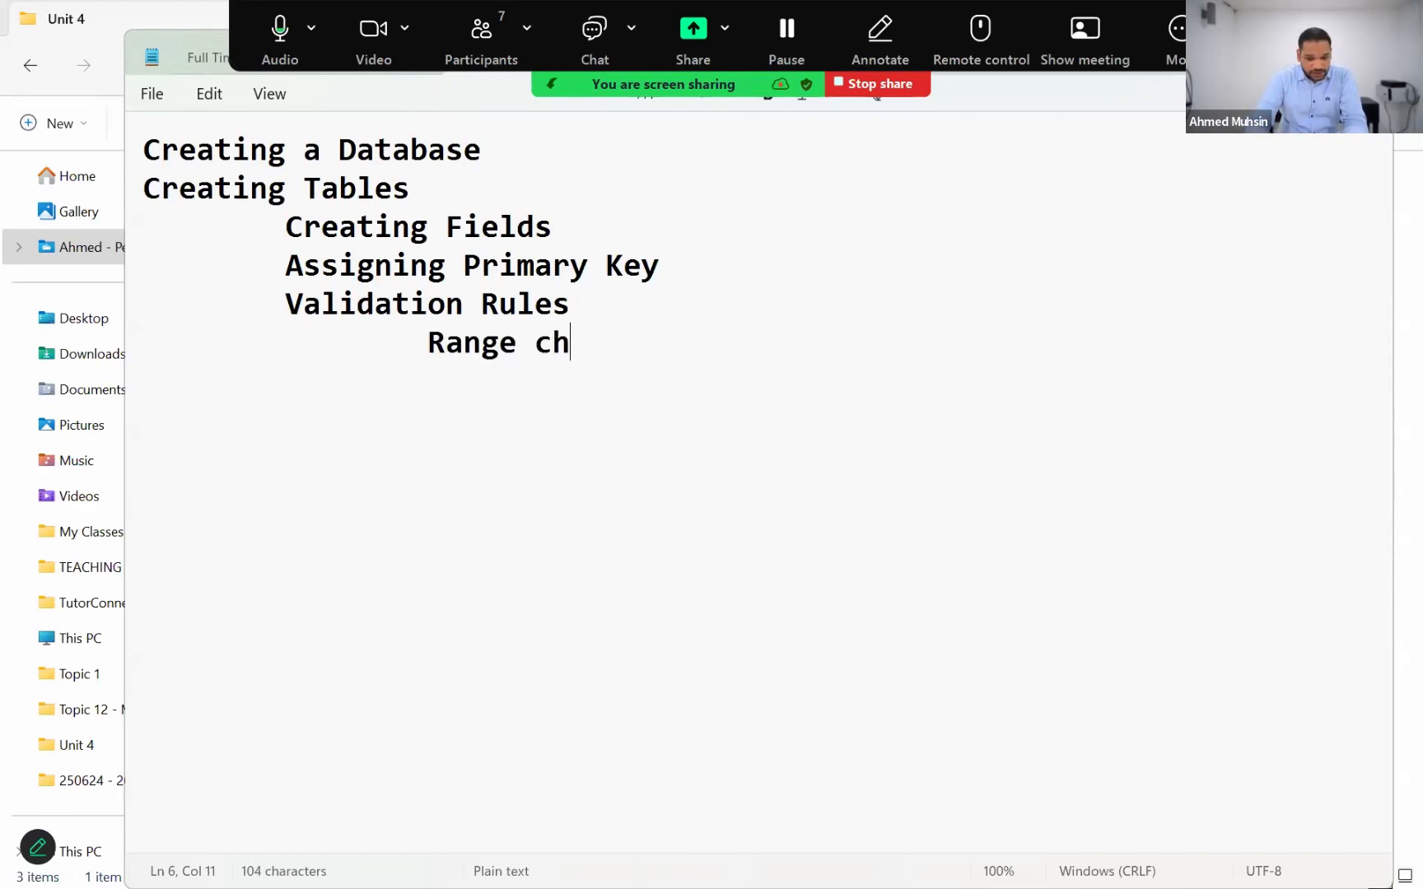
pyautogui.write('eck f')
pyautogui.press('BackSpace')
pyautogui.press('BackSpace')
pyautogui.press('Return')
pyautogui.press('Tab')
pyautogui.press('Tab')
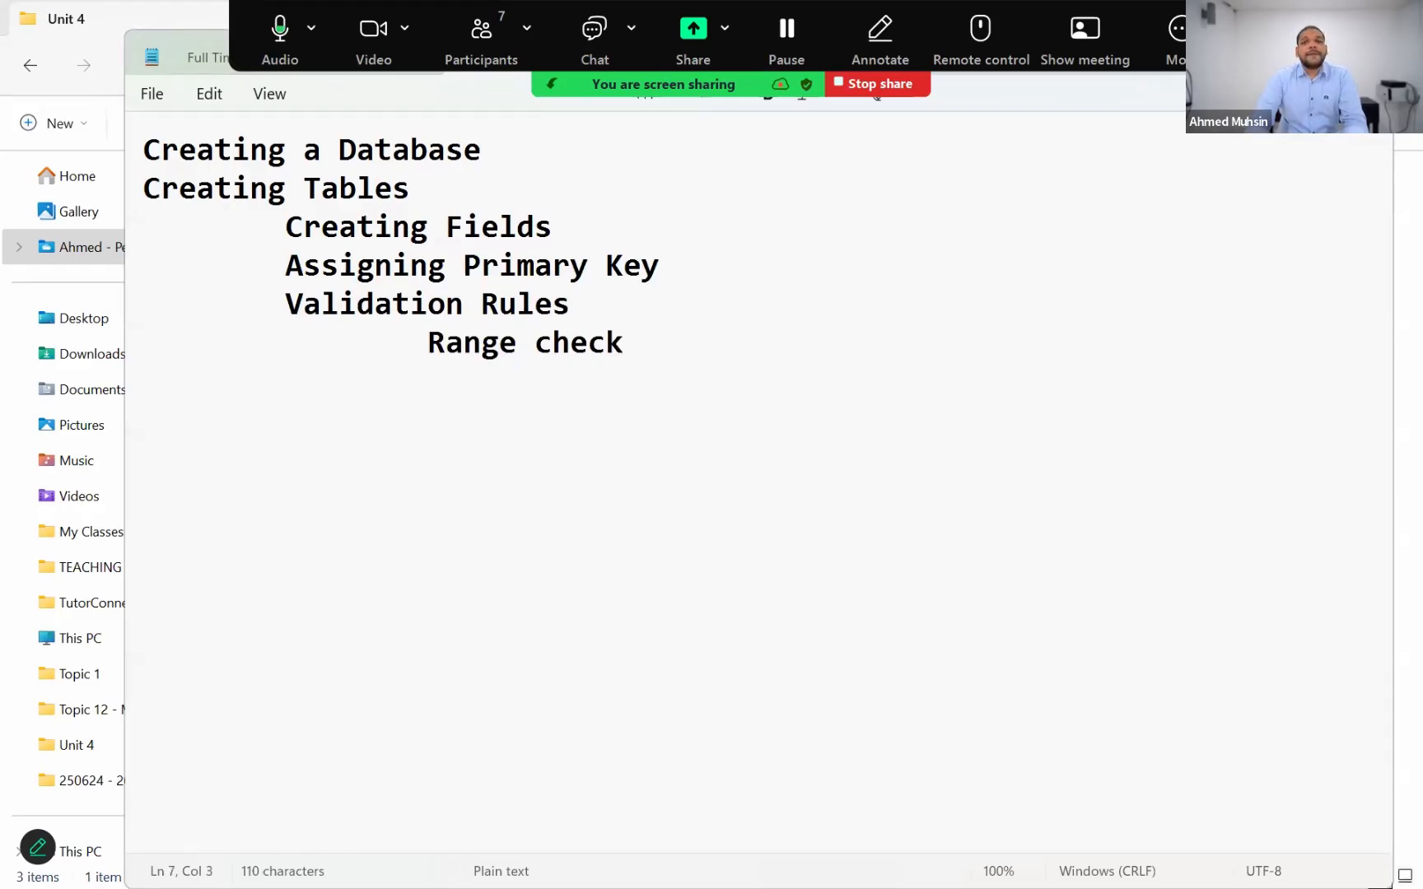
pyautogui.click(663, 347)
pyautogui.write('f')
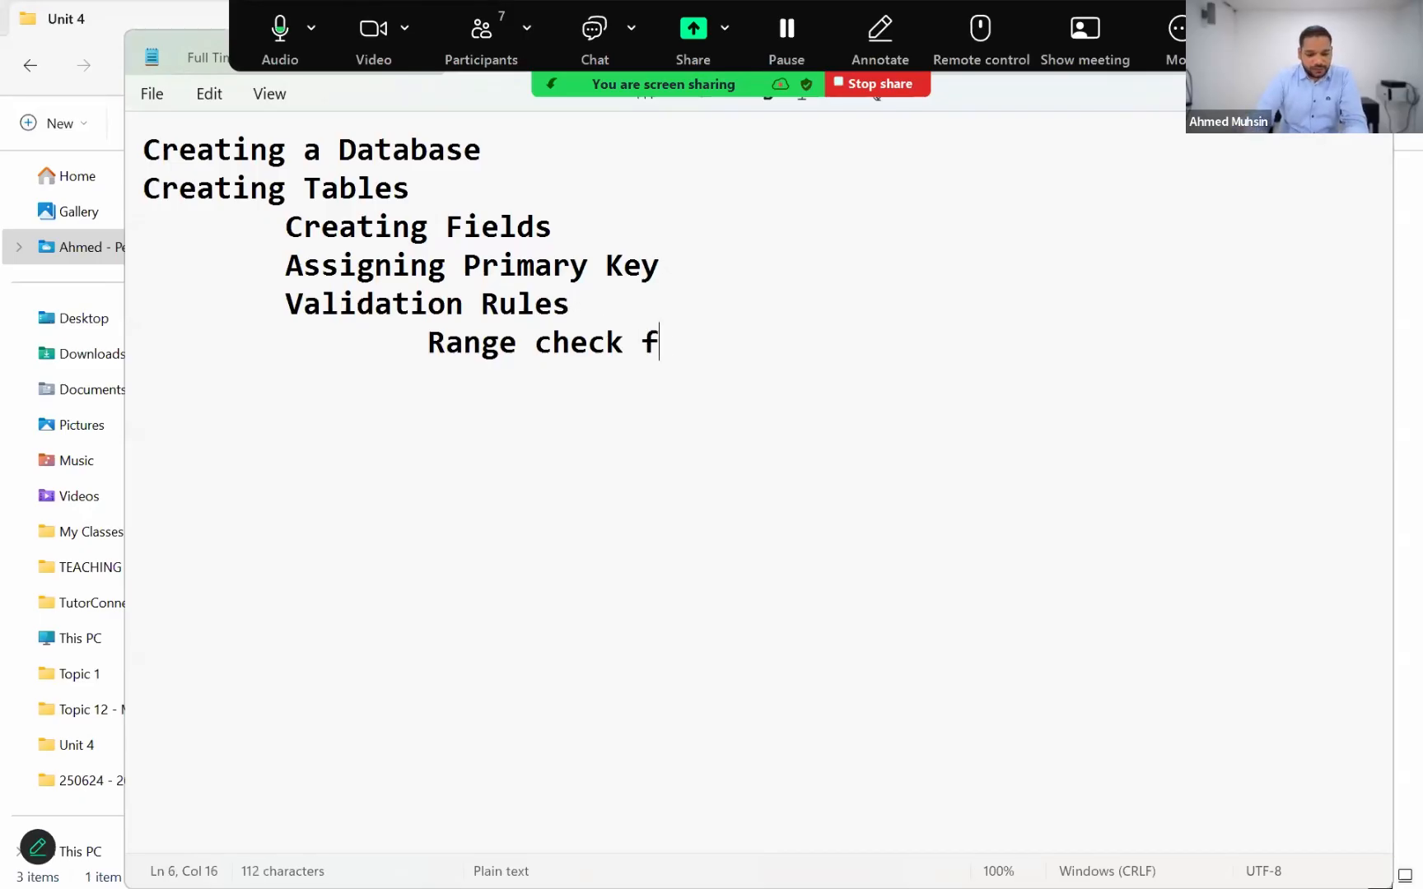
pyautogui.write('or DoB')
# Add "Length Check for telephone and DriID" below the range check item at the same indent.
pyautogui.press('Return')
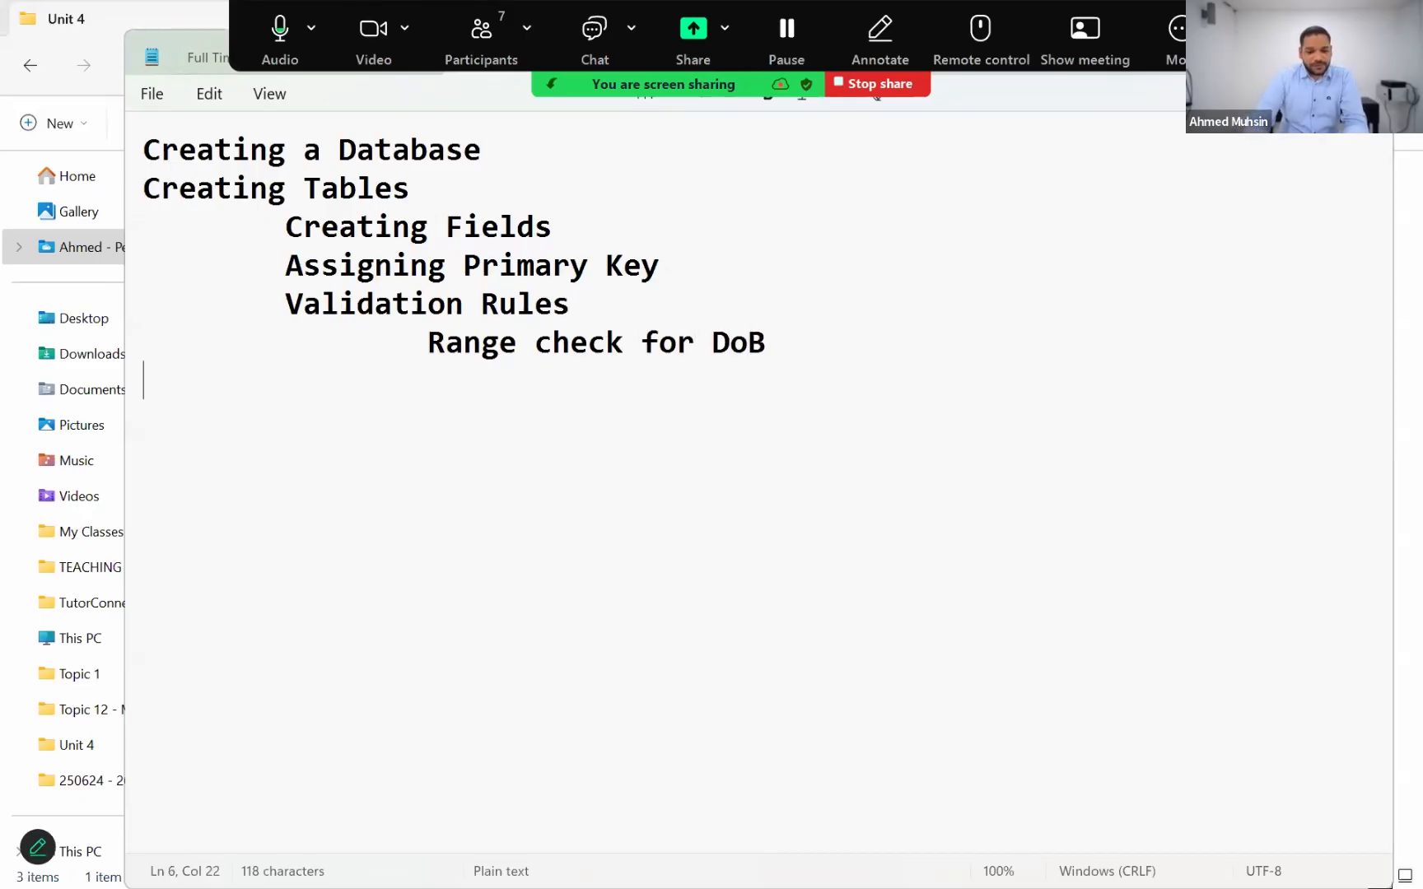
pyautogui.press('Tab')
pyautogui.press('Tab')
pyautogui.write('Lenght')
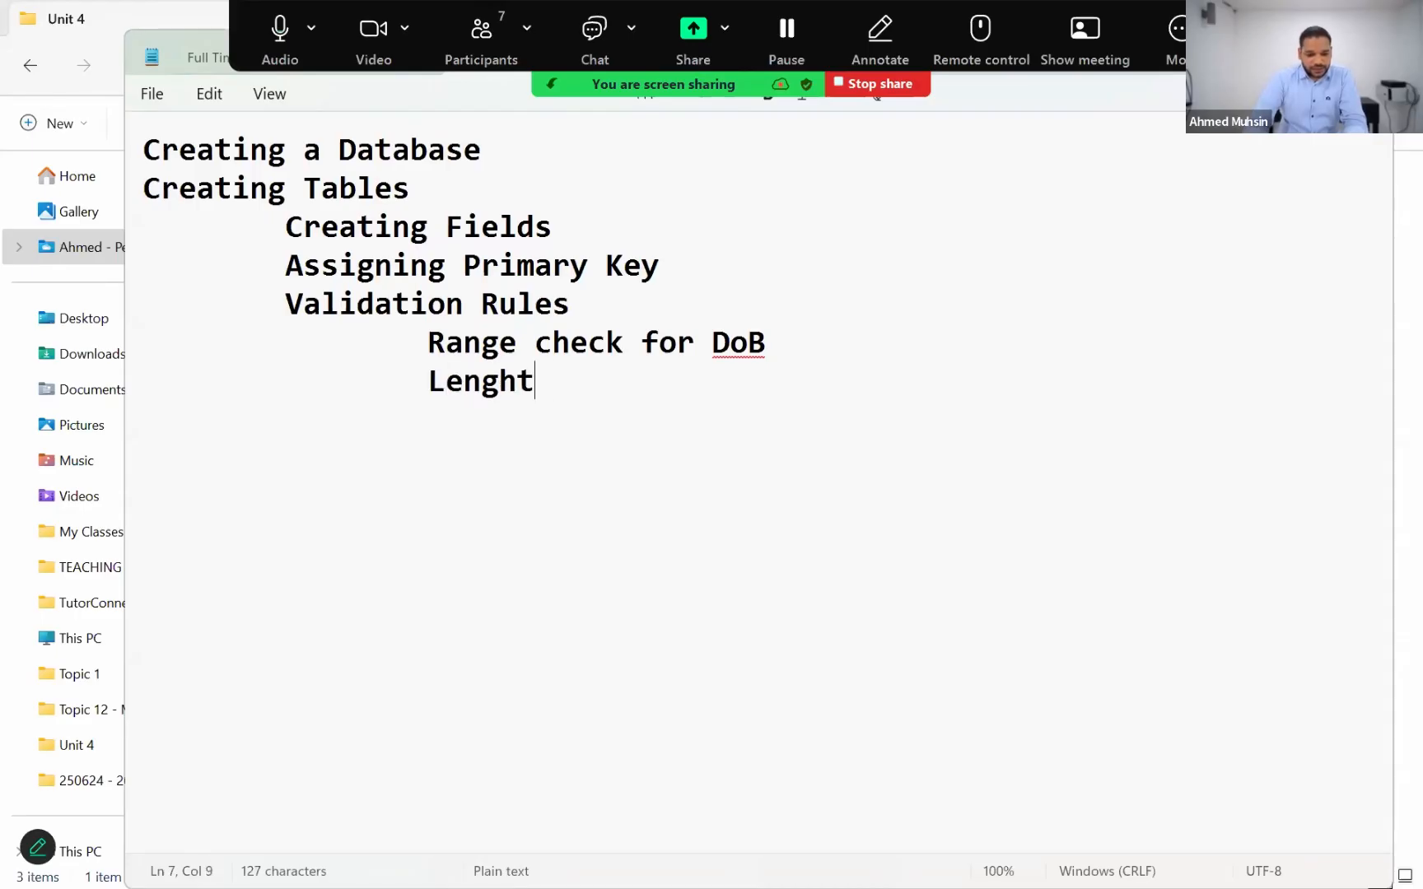
pyautogui.press('BackSpace')
pyautogui.press('BackSpace')
pyautogui.write('th Chec')
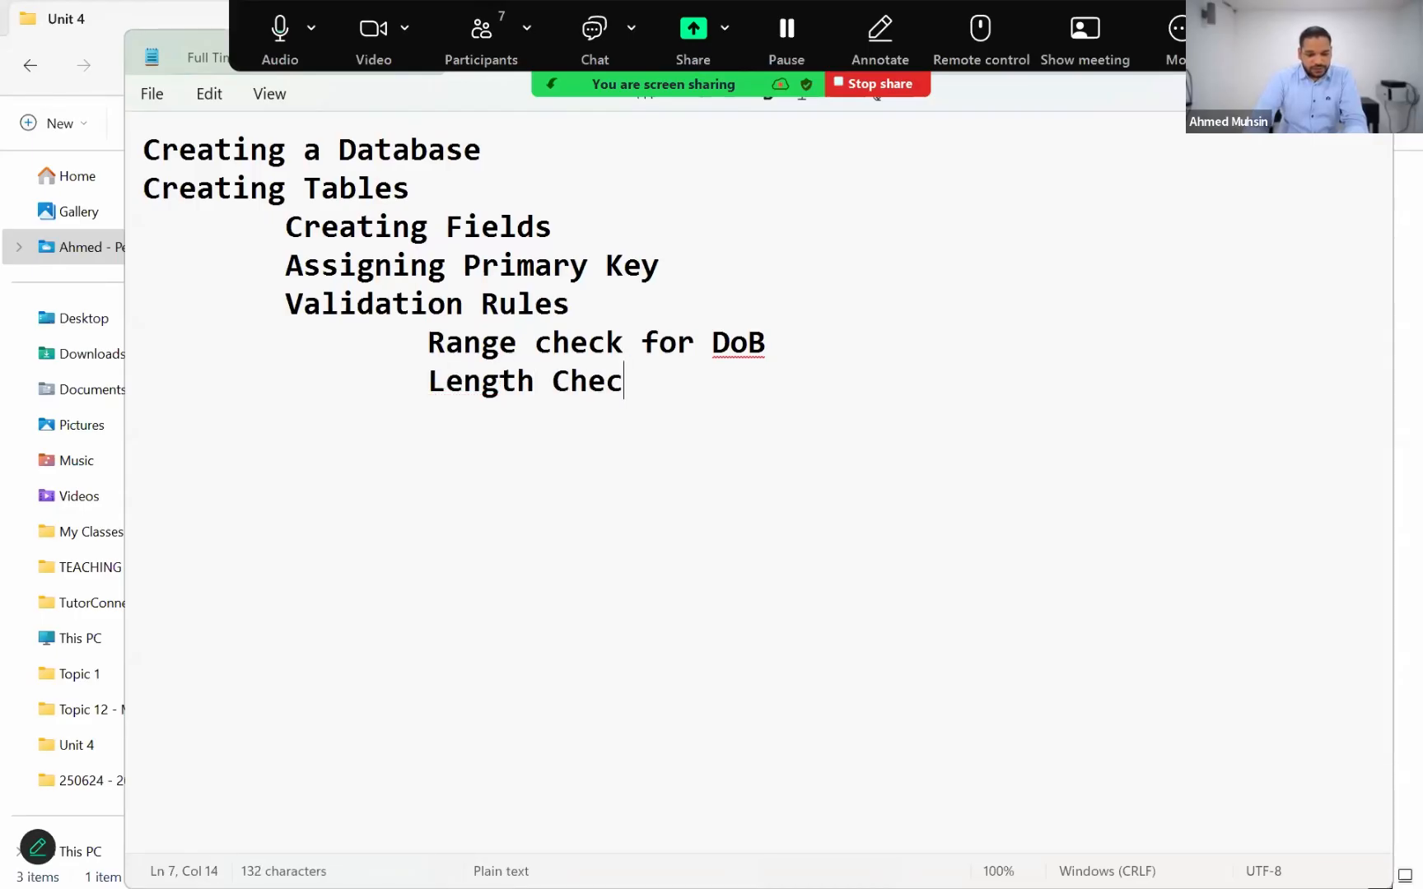
pyautogui.write('k for tel')
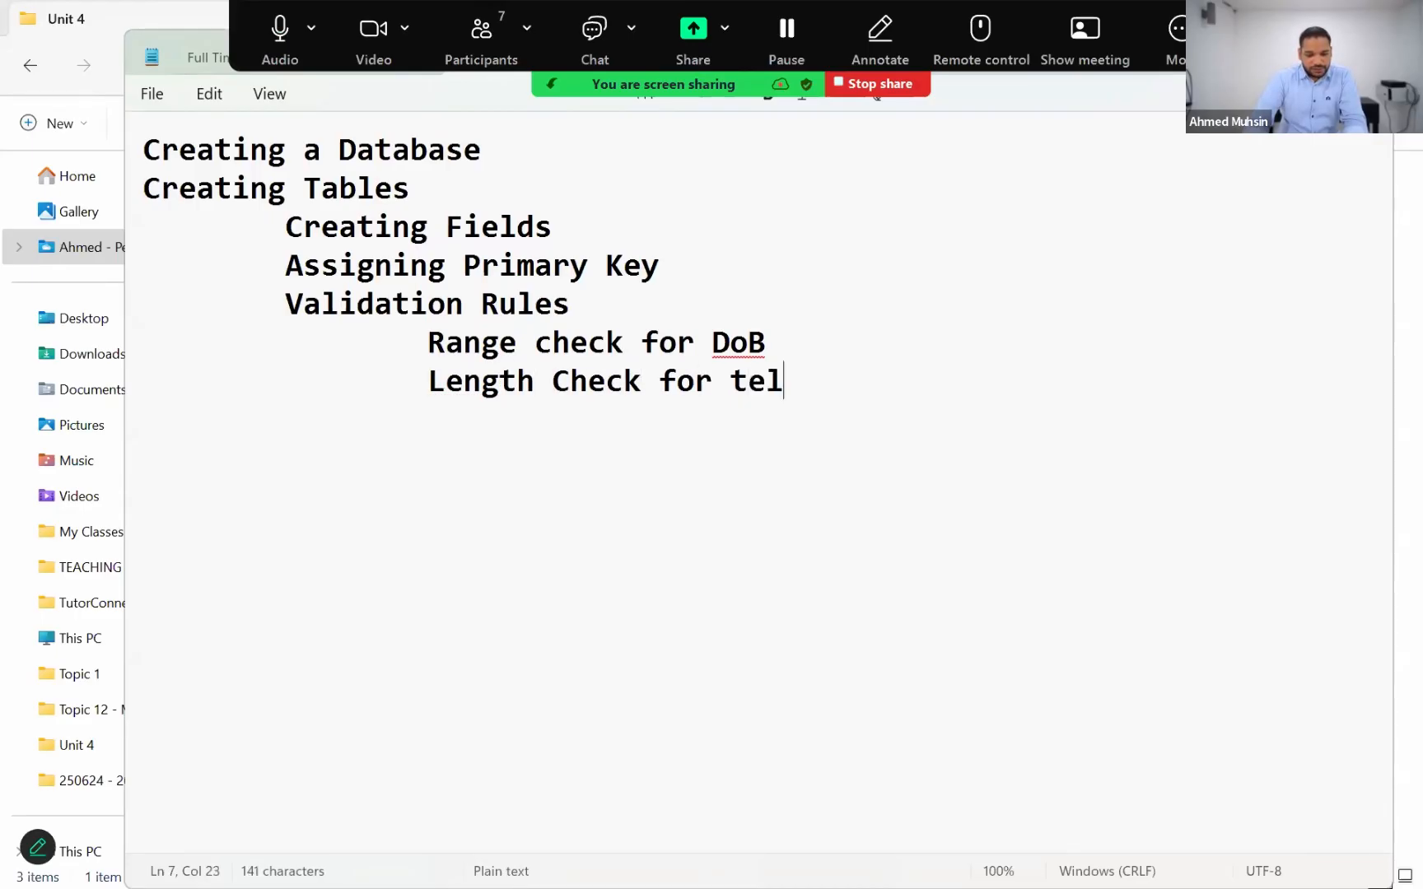
pyautogui.write('ephone and DriID')
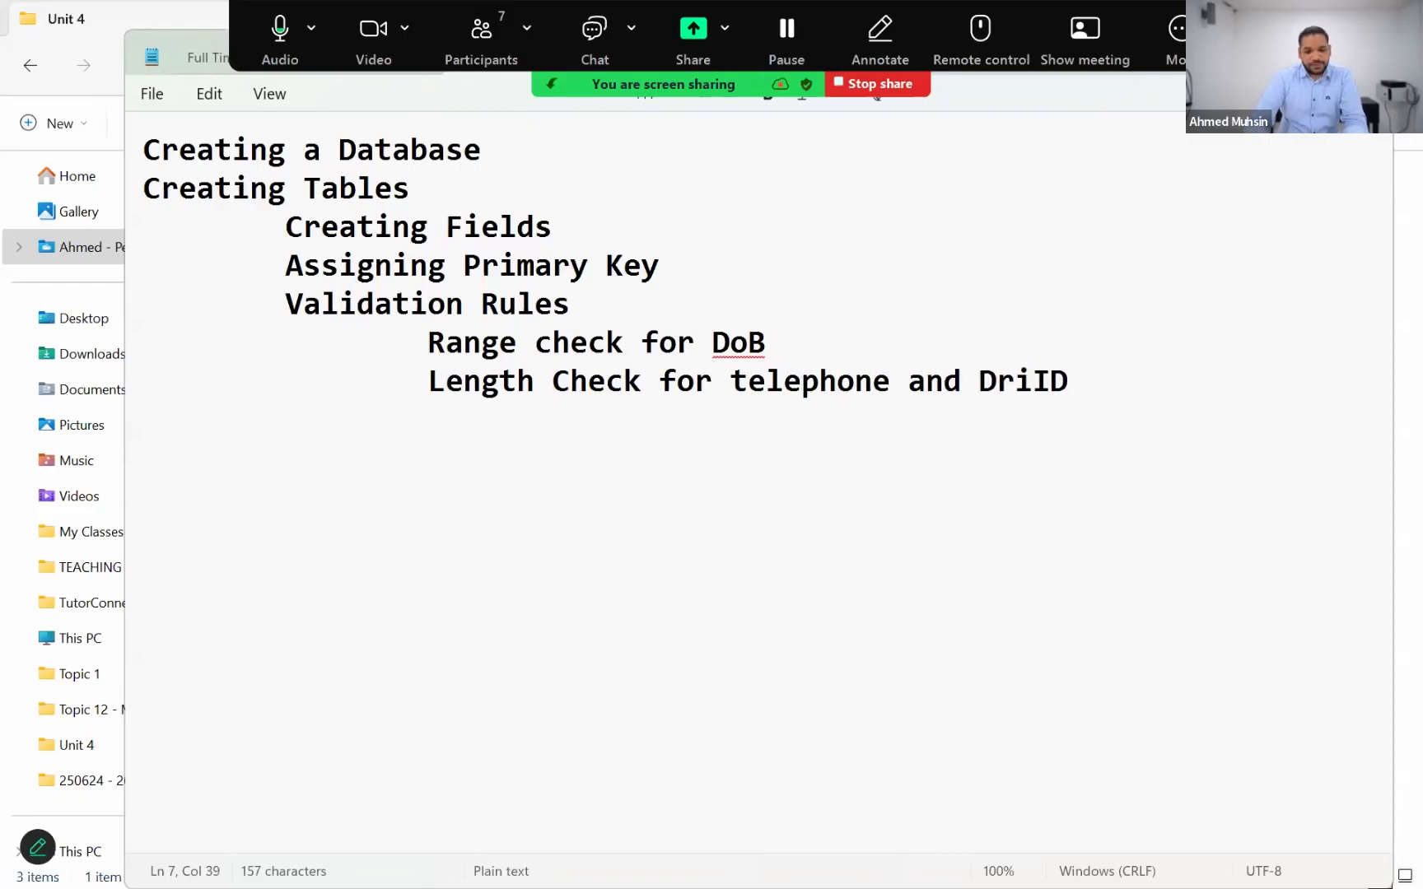
# Add "List check for DriGender" below the length check item at the same indent.
pyautogui.press('Return')
pyautogui.press('Tab')
pyautogui.press('Tab')
pyautogui.write('L')
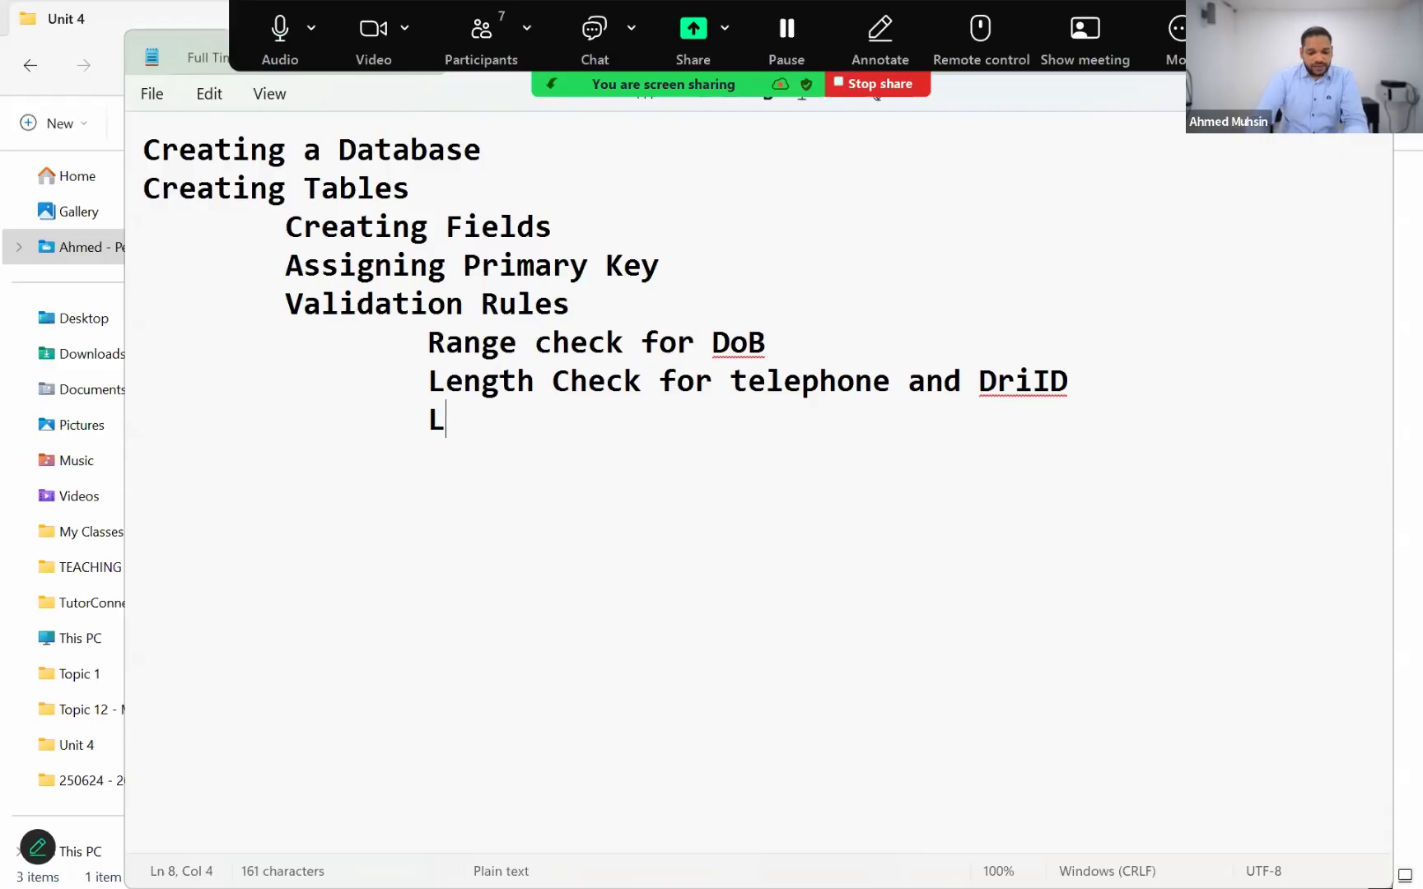
pyautogui.write('ist check for ')
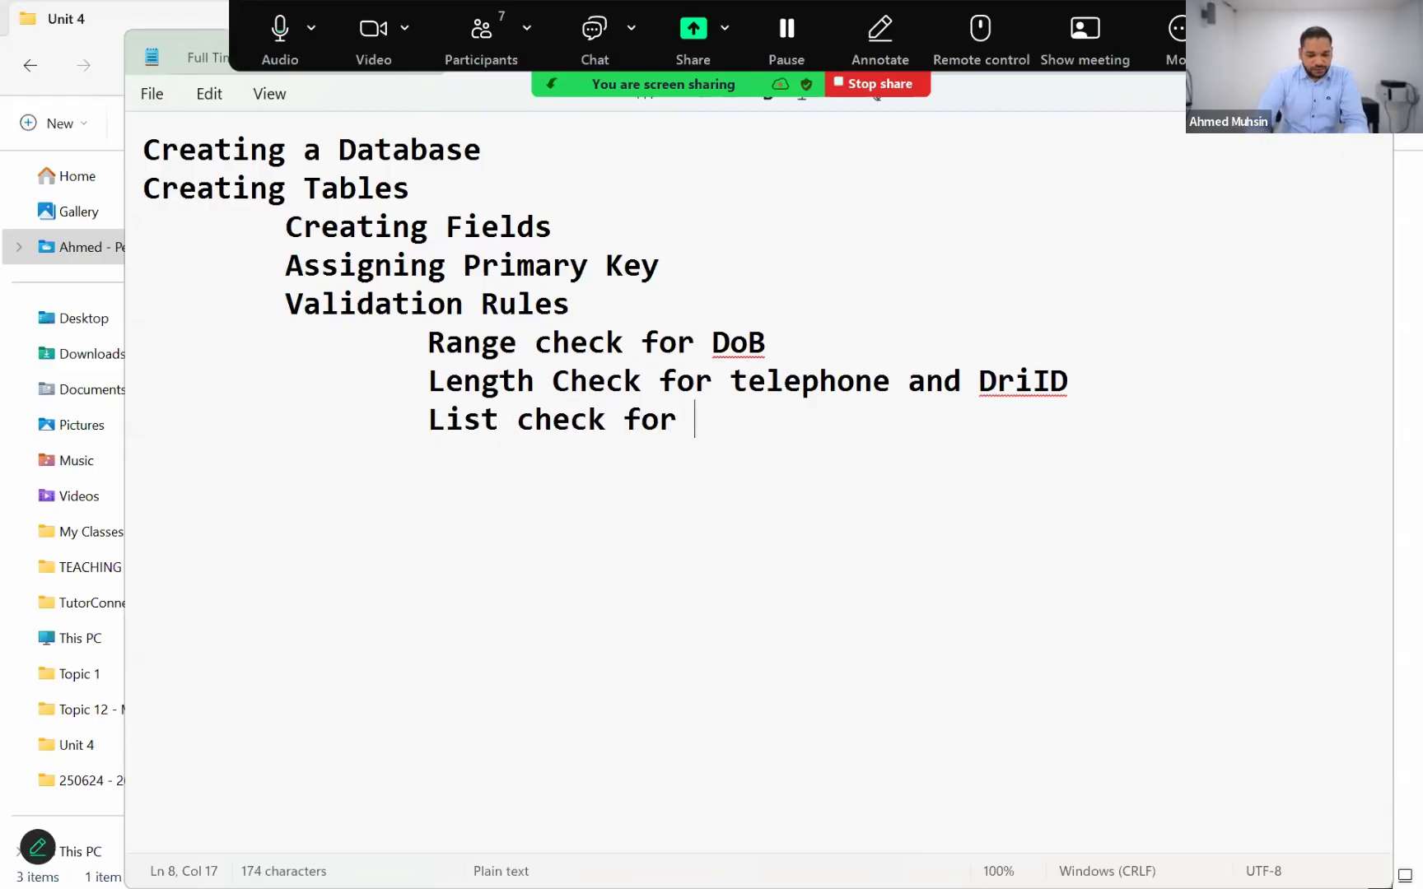
pyautogui.write('DriGender')
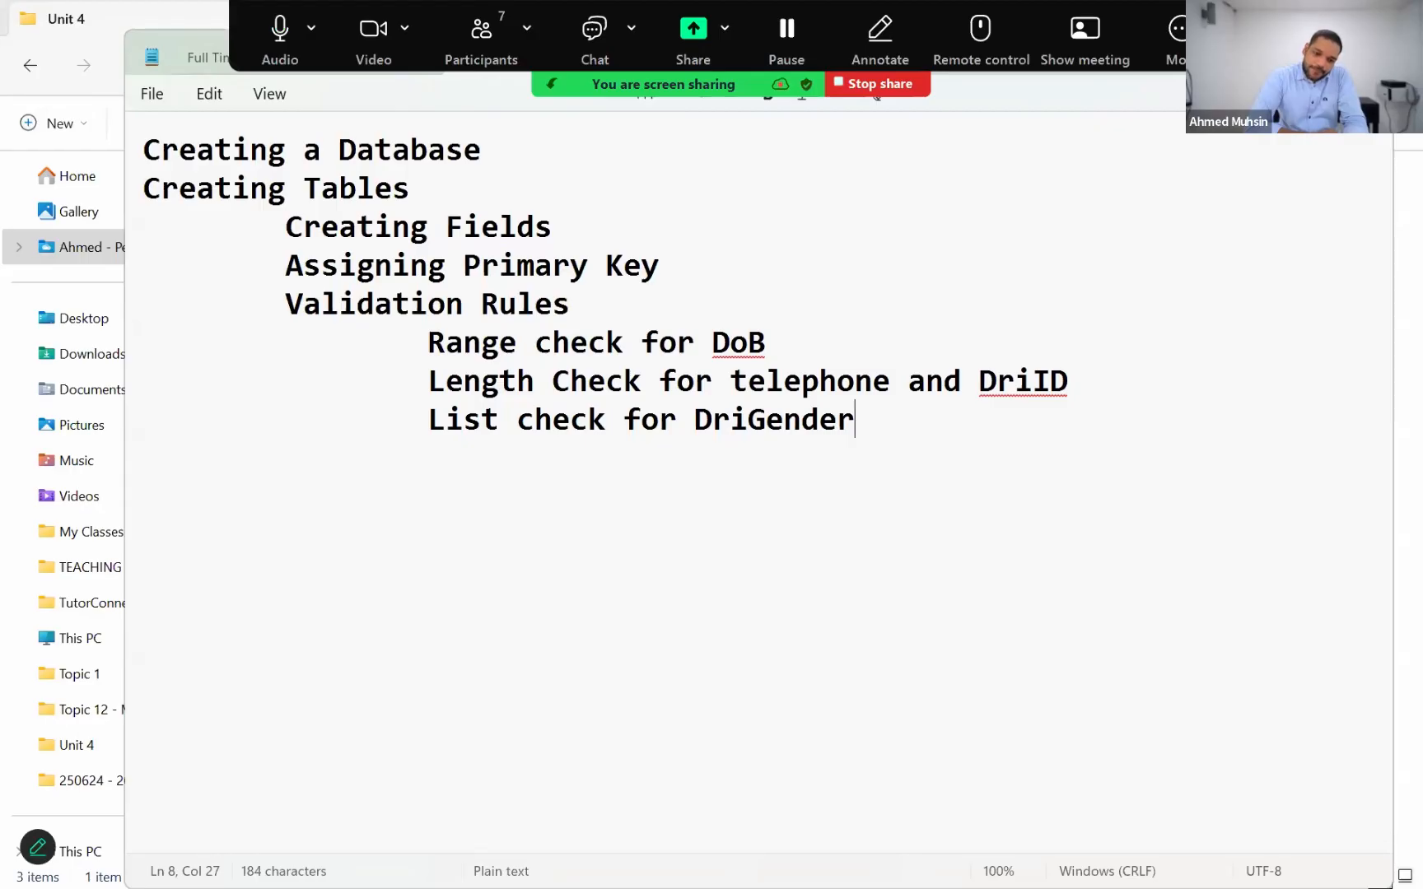
# Add "Assigning Data Types" as a first-level indented item on the line after the list check item.
pyautogui.press('Return')
pyautogui.press('Tab')
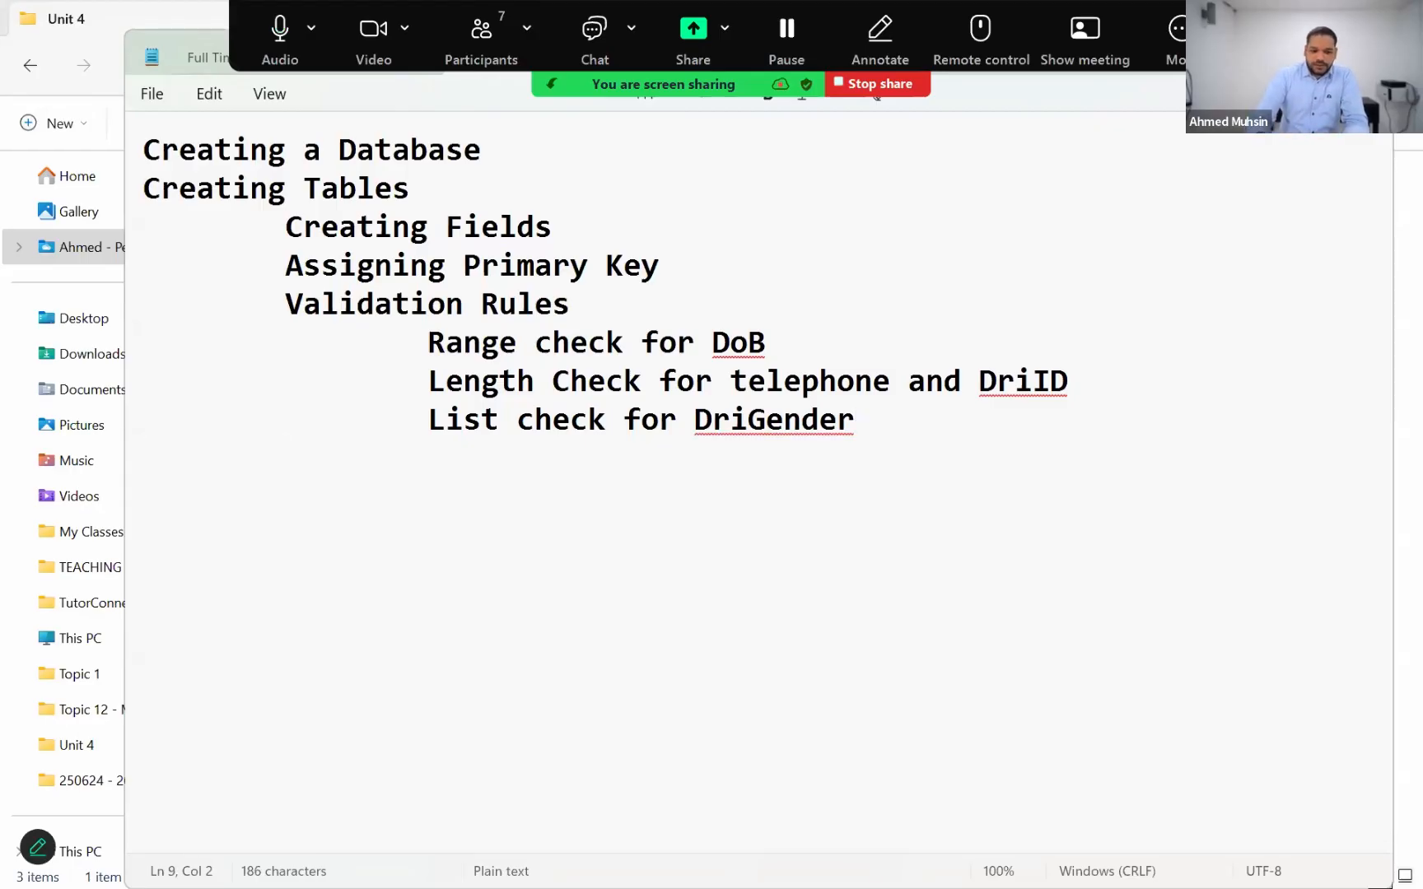
pyautogui.write('Assigni')
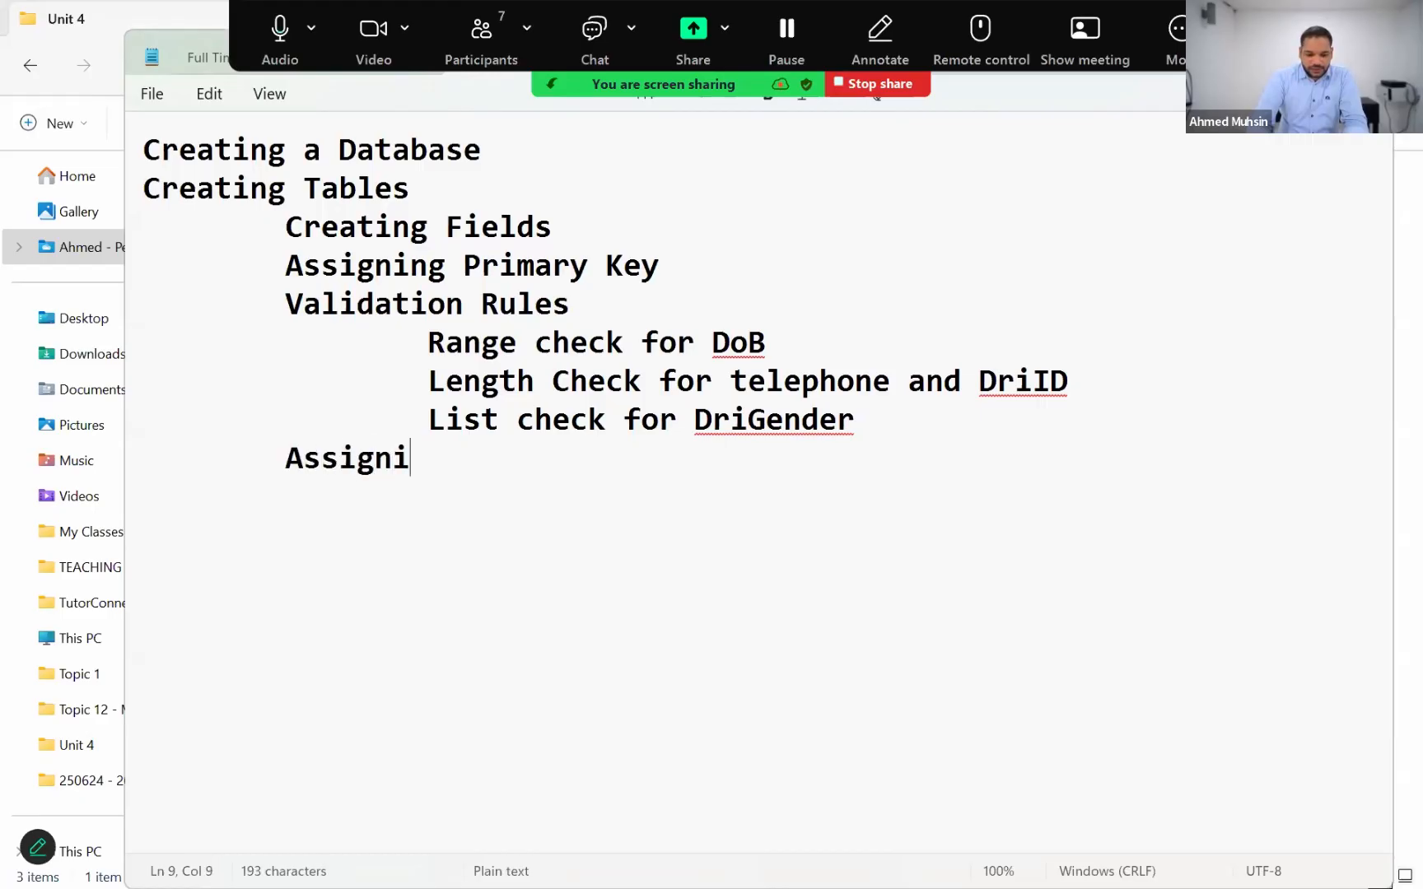
pyautogui.write('ng Data Types')
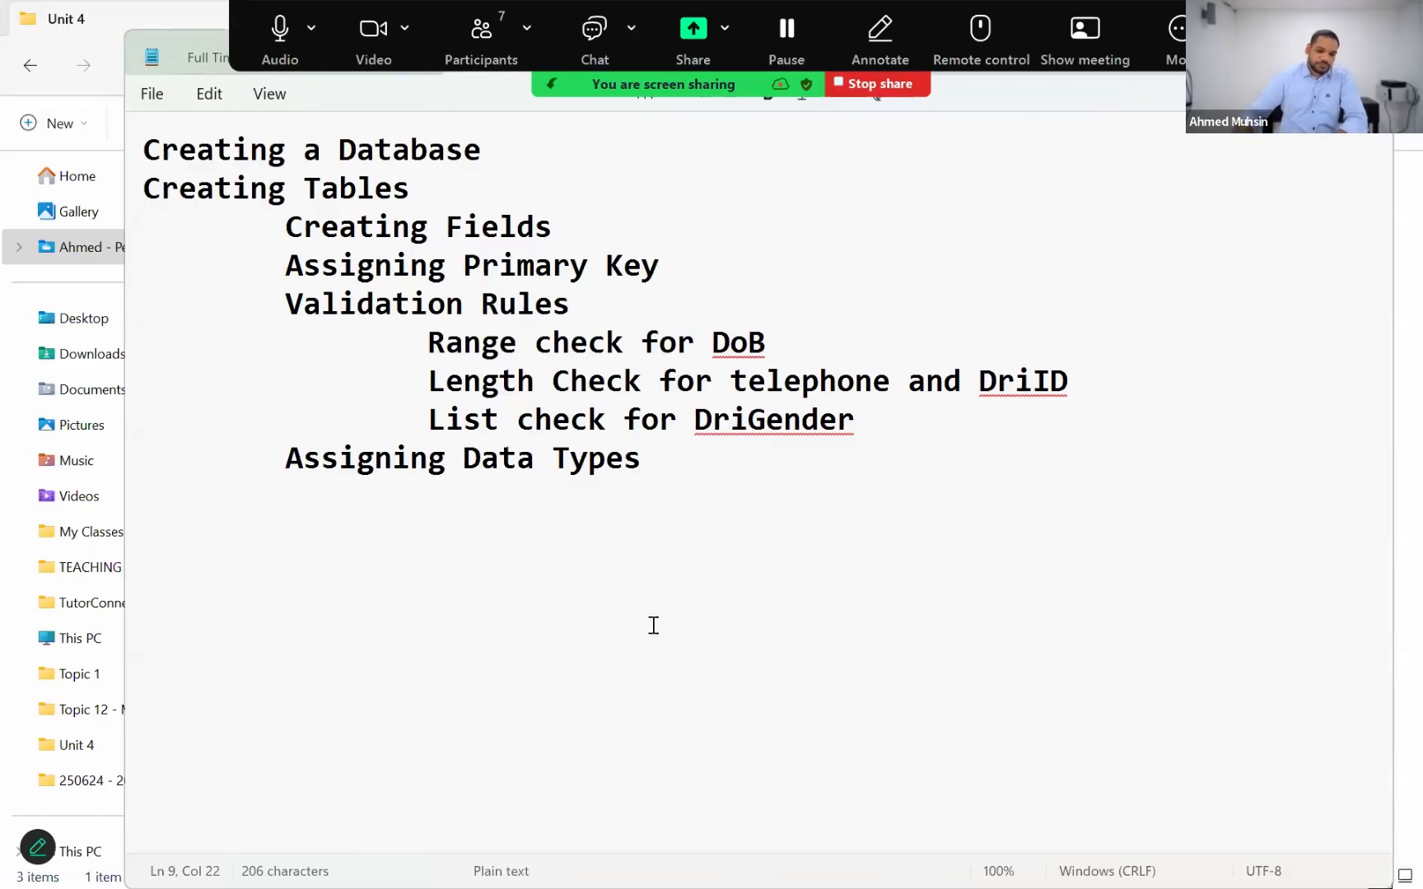
pyautogui.click(653, 563)
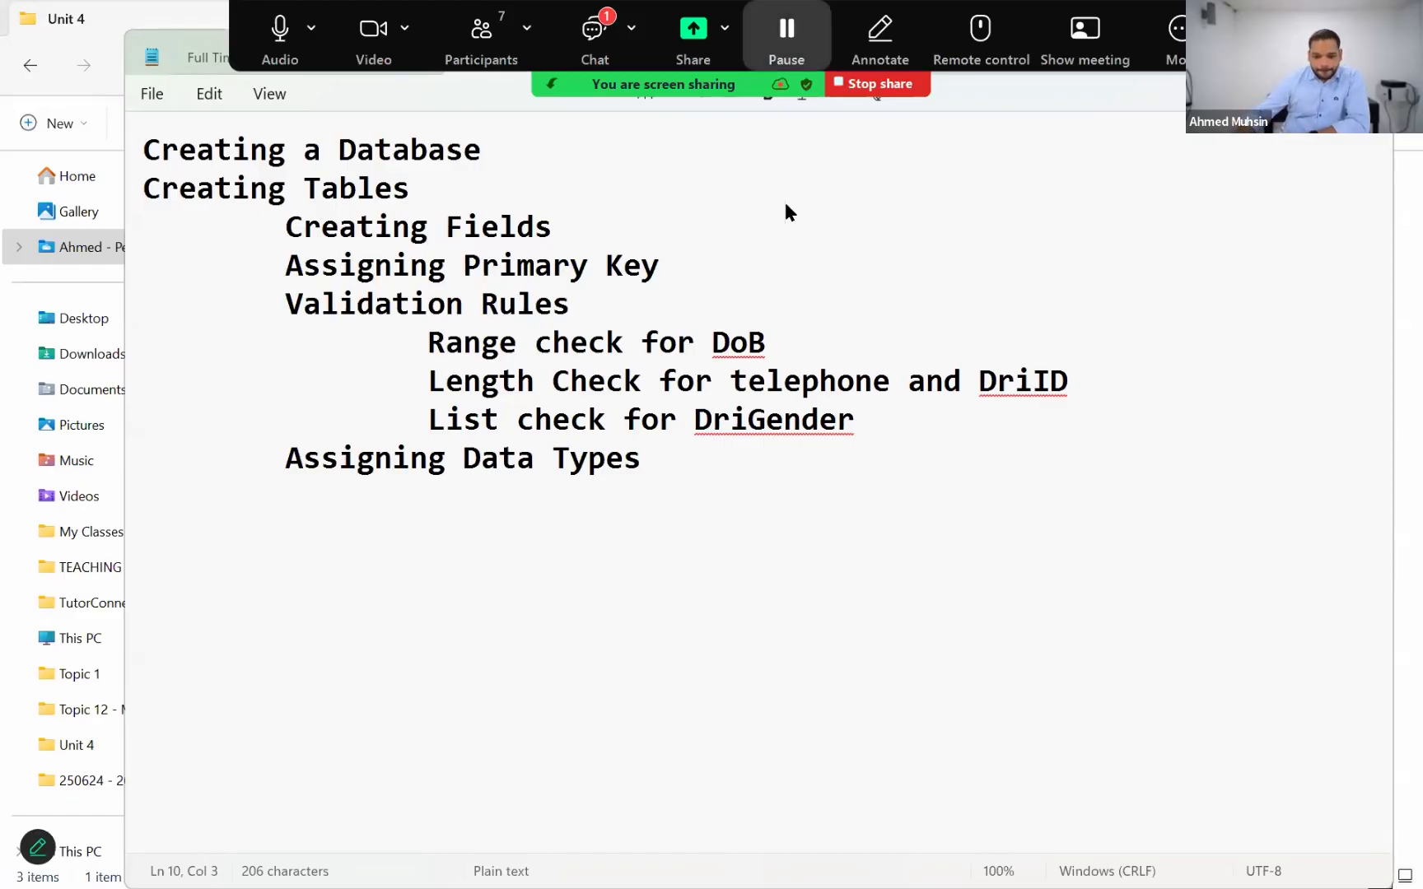
# Read the participant's private message in the meeting chat, keeping the chat window clear of the outline, and return to the notes.
pyautogui.click(594, 39)
pyautogui.click(610, 292)
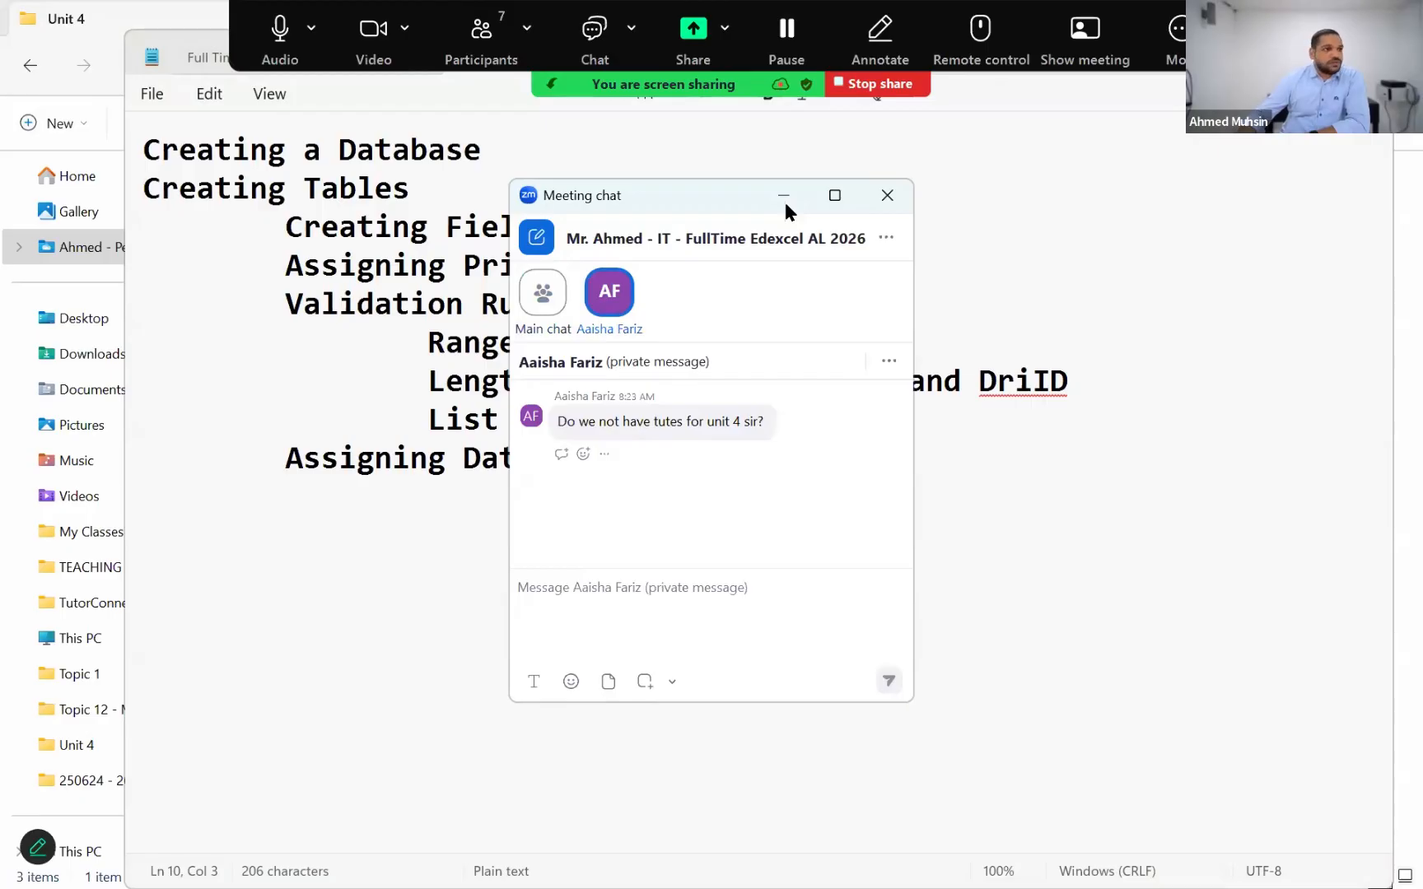
pyautogui.moveTo(700, 196); pyautogui.dragTo(1109, 496)
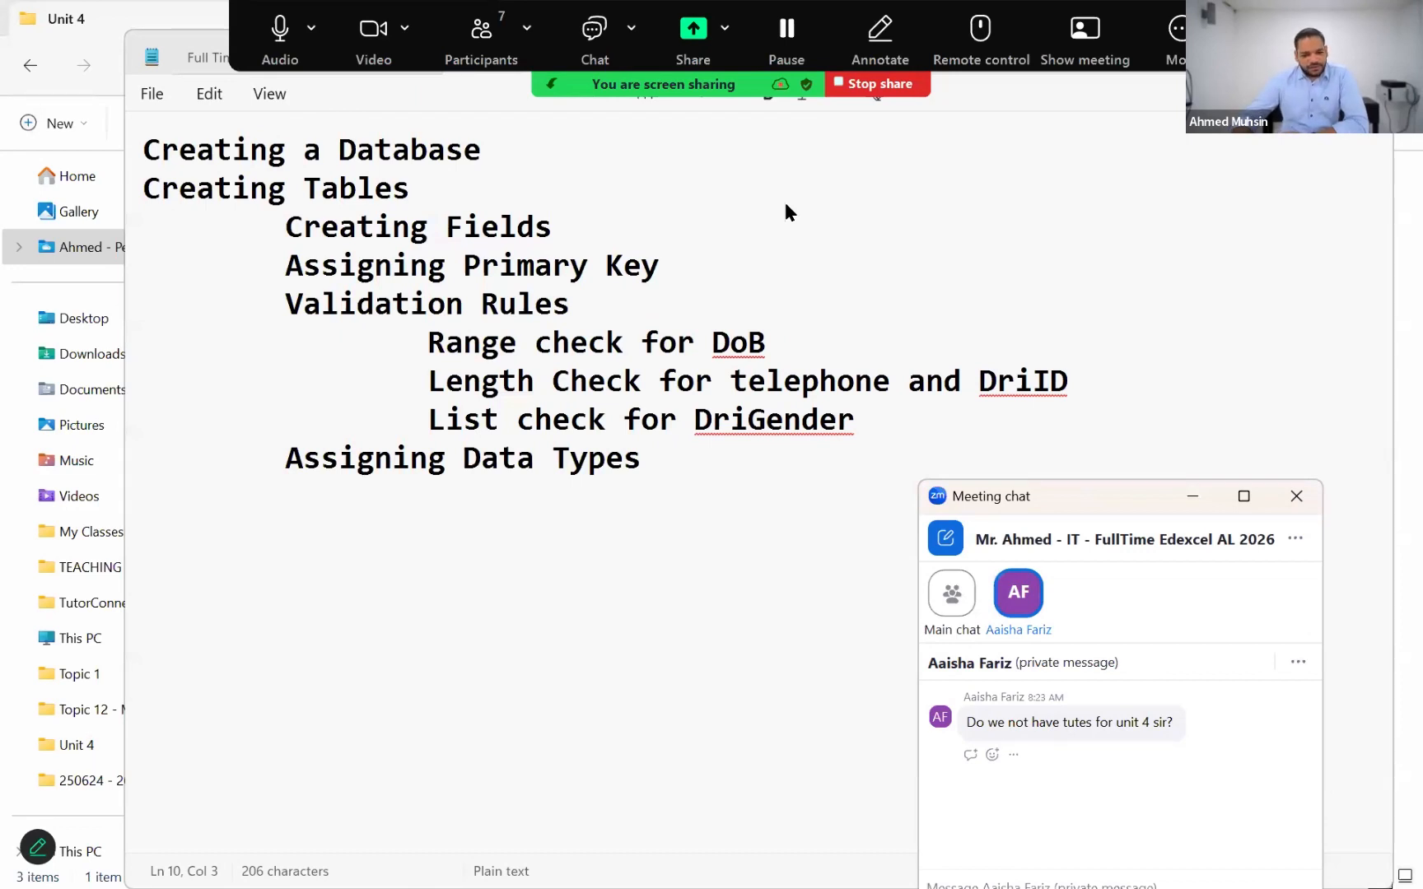
pyautogui.moveTo(1124, 497); pyautogui.dragTo(1295, 210)
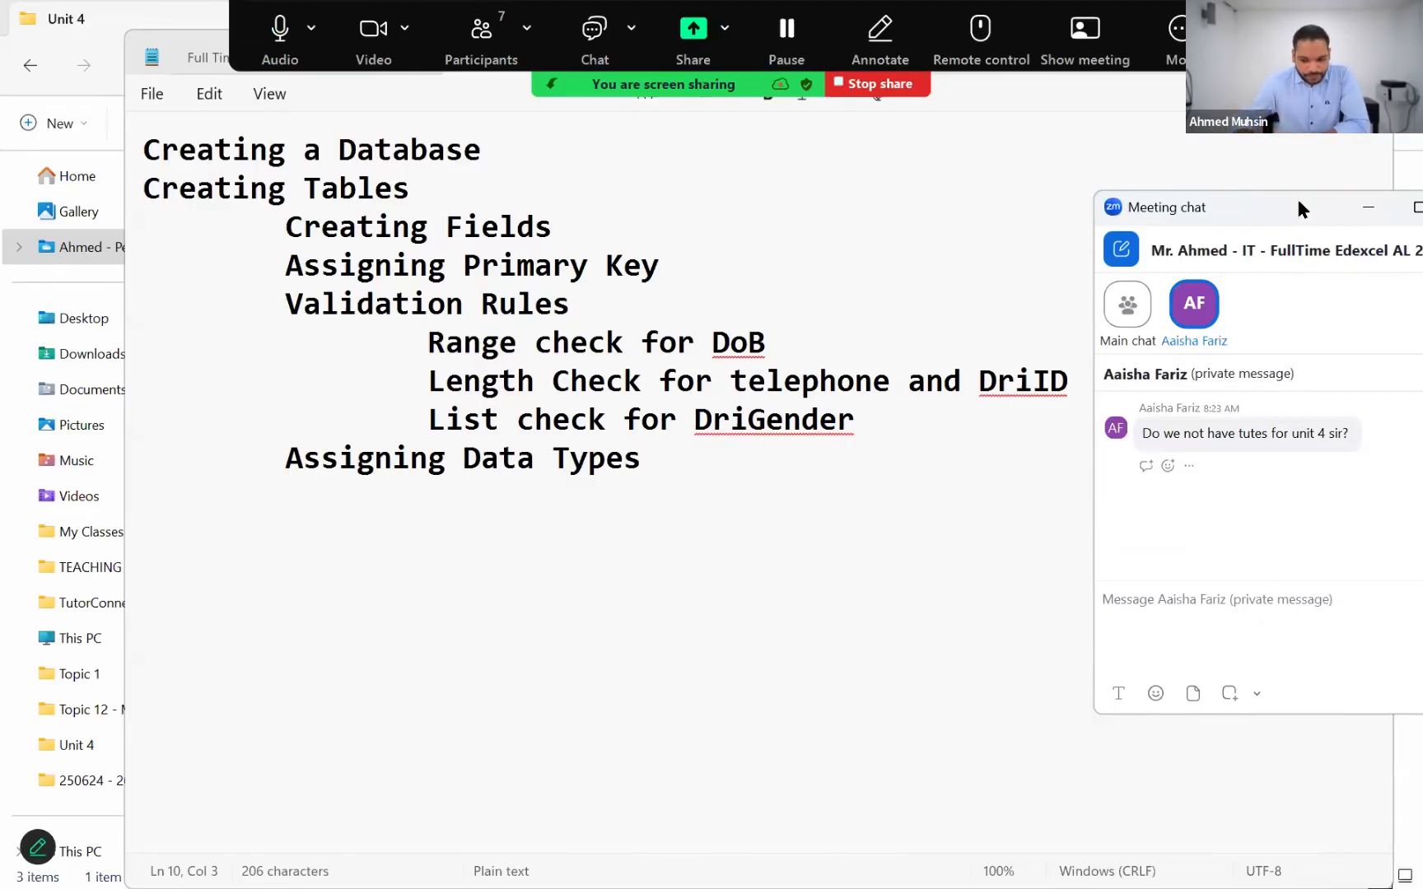
pyautogui.moveTo(1408, 207); pyautogui.dragTo(1388, 165)
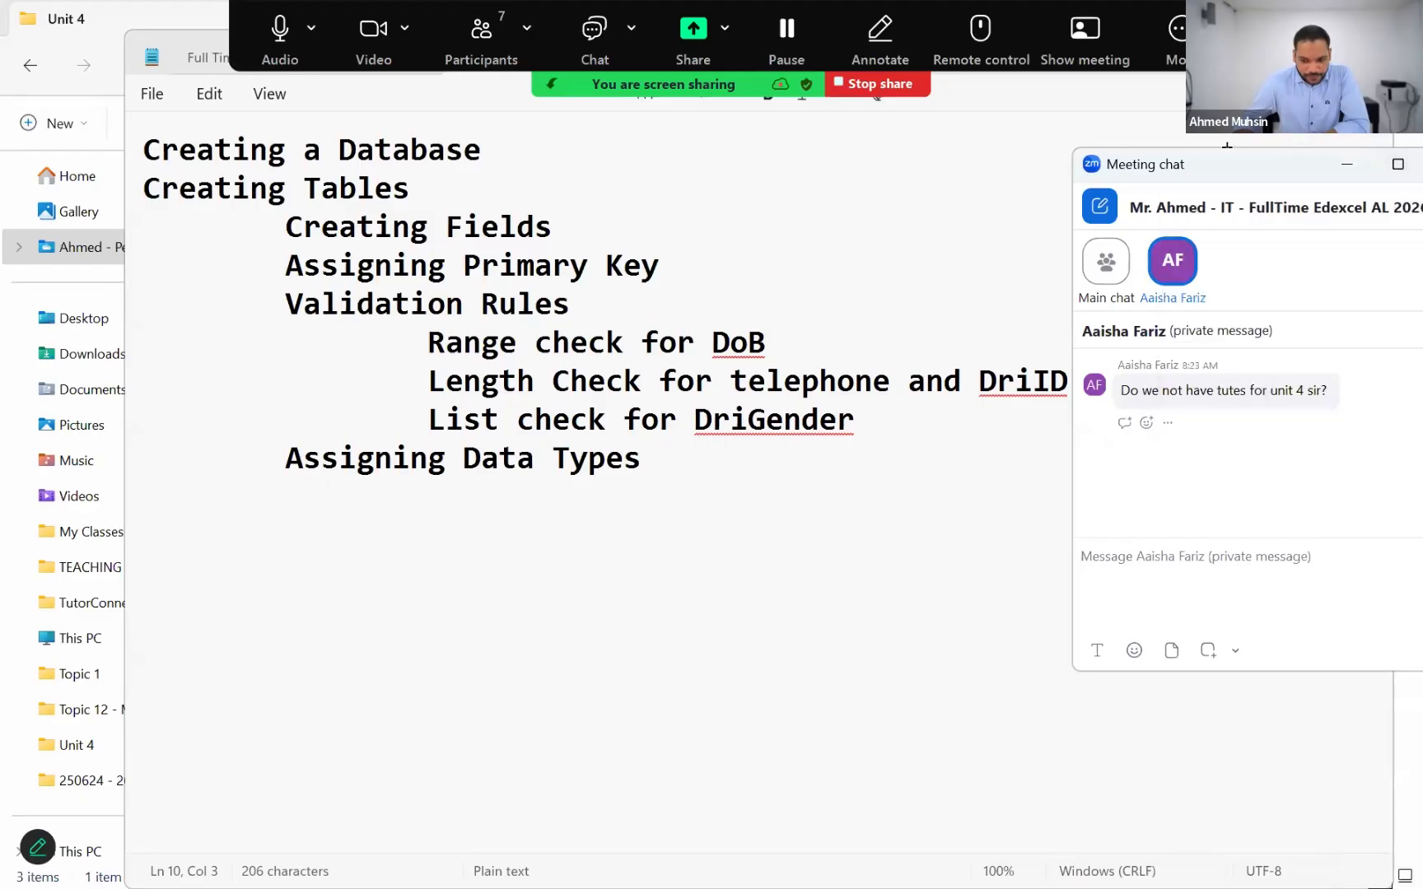
pyautogui.click(1397, 164)
pyautogui.click(745, 457)
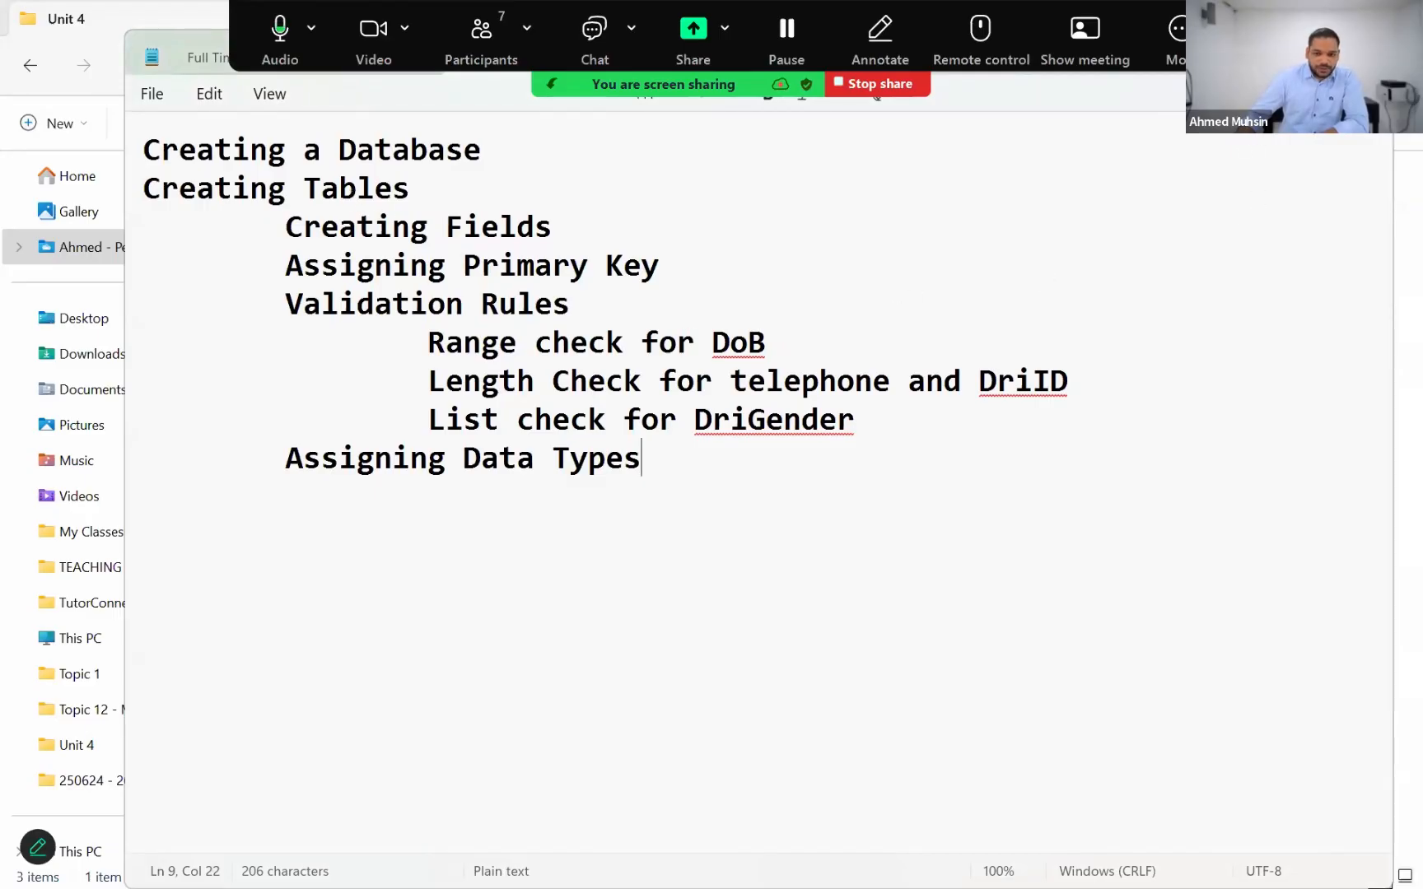
# Switch to the Word document and view the Platinum Taxi Booking Database components at its beginning.
pyautogui.click(1265, 52)
pyautogui.hotkey('alt', 'Tab')
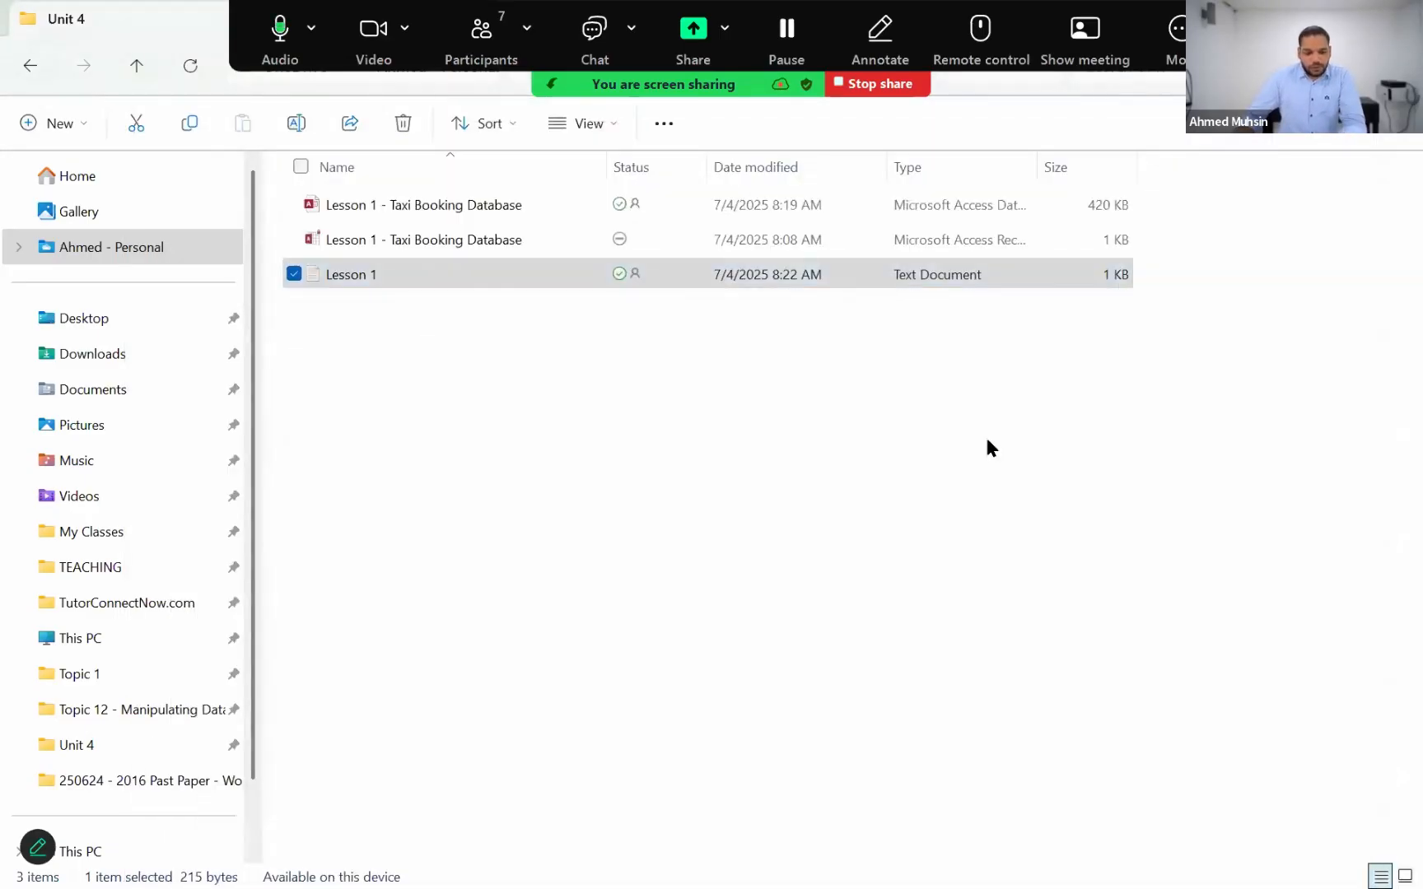
pyautogui.press('Tab')
pyautogui.press('Tab')
pyautogui.press('Tab')
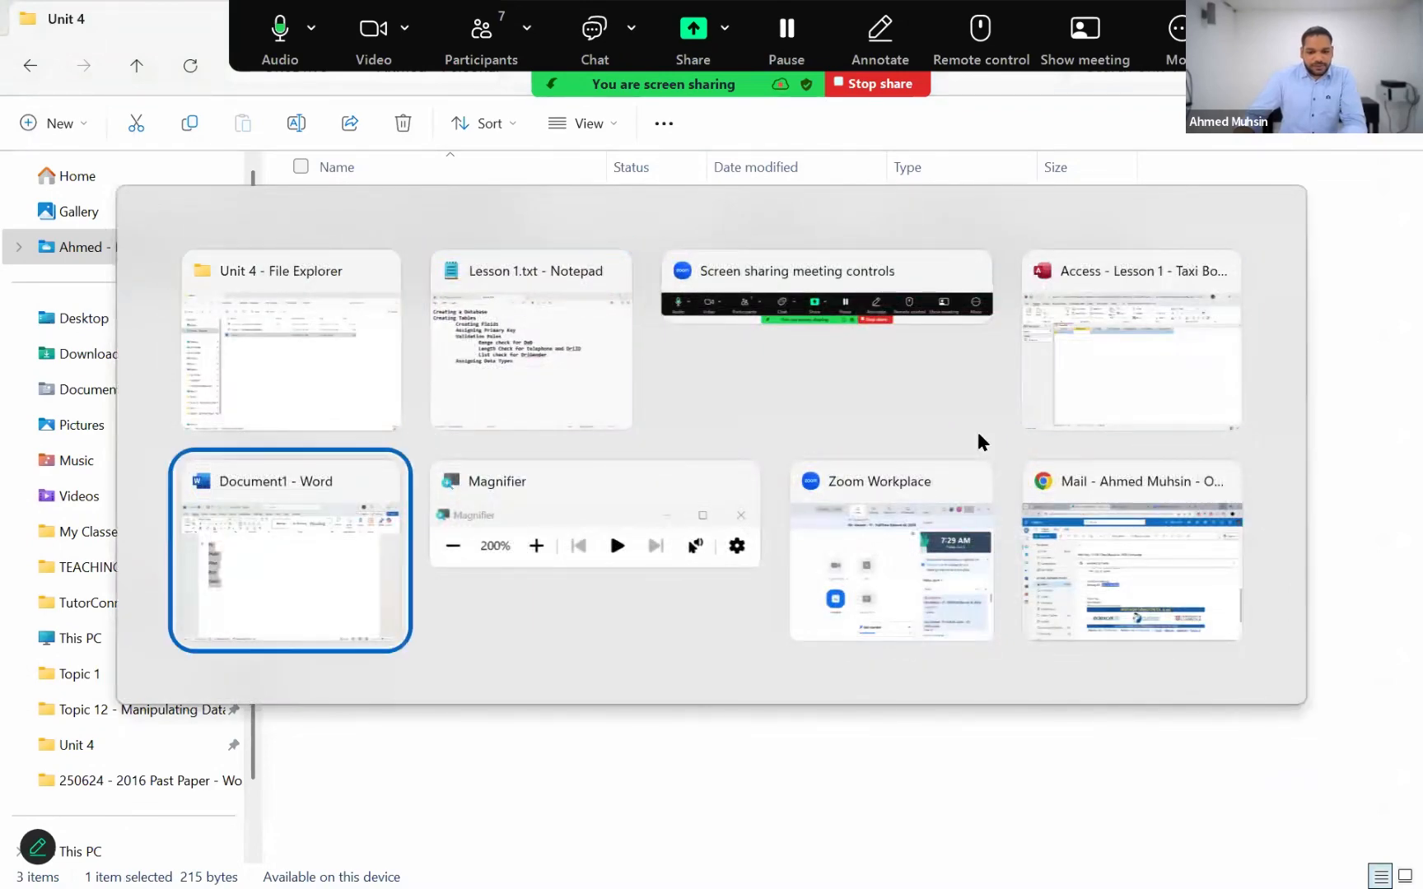
pyautogui.scroll(5, 568, 469)
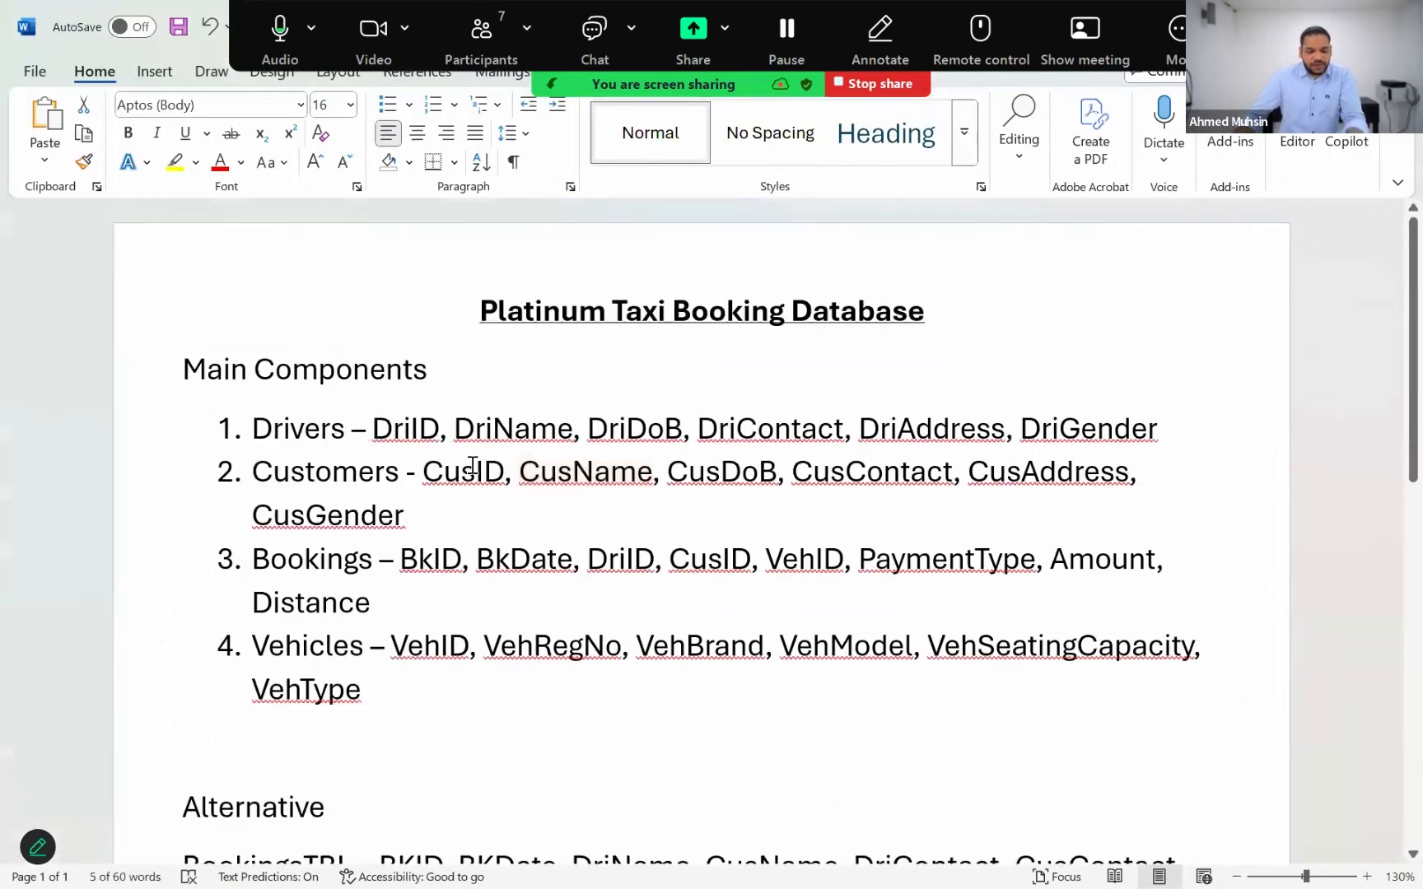
# Review the Customers fields from CusID to CusGender in the Main Components list.
pyautogui.click(571, 475)
pyautogui.click(711, 477)
pyautogui.click(845, 482)
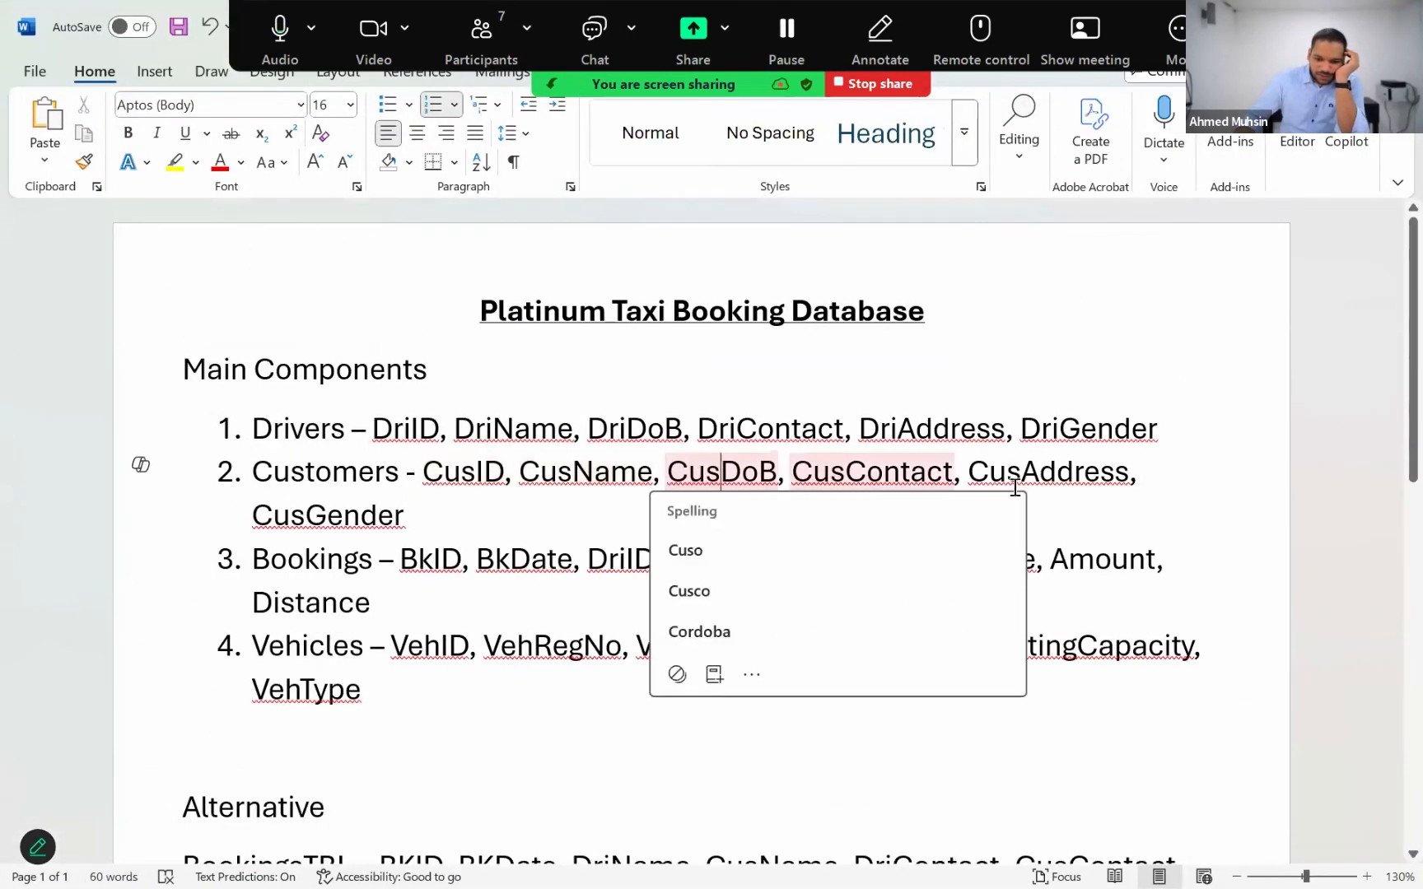
pyautogui.click(961, 482)
pyautogui.click(374, 512)
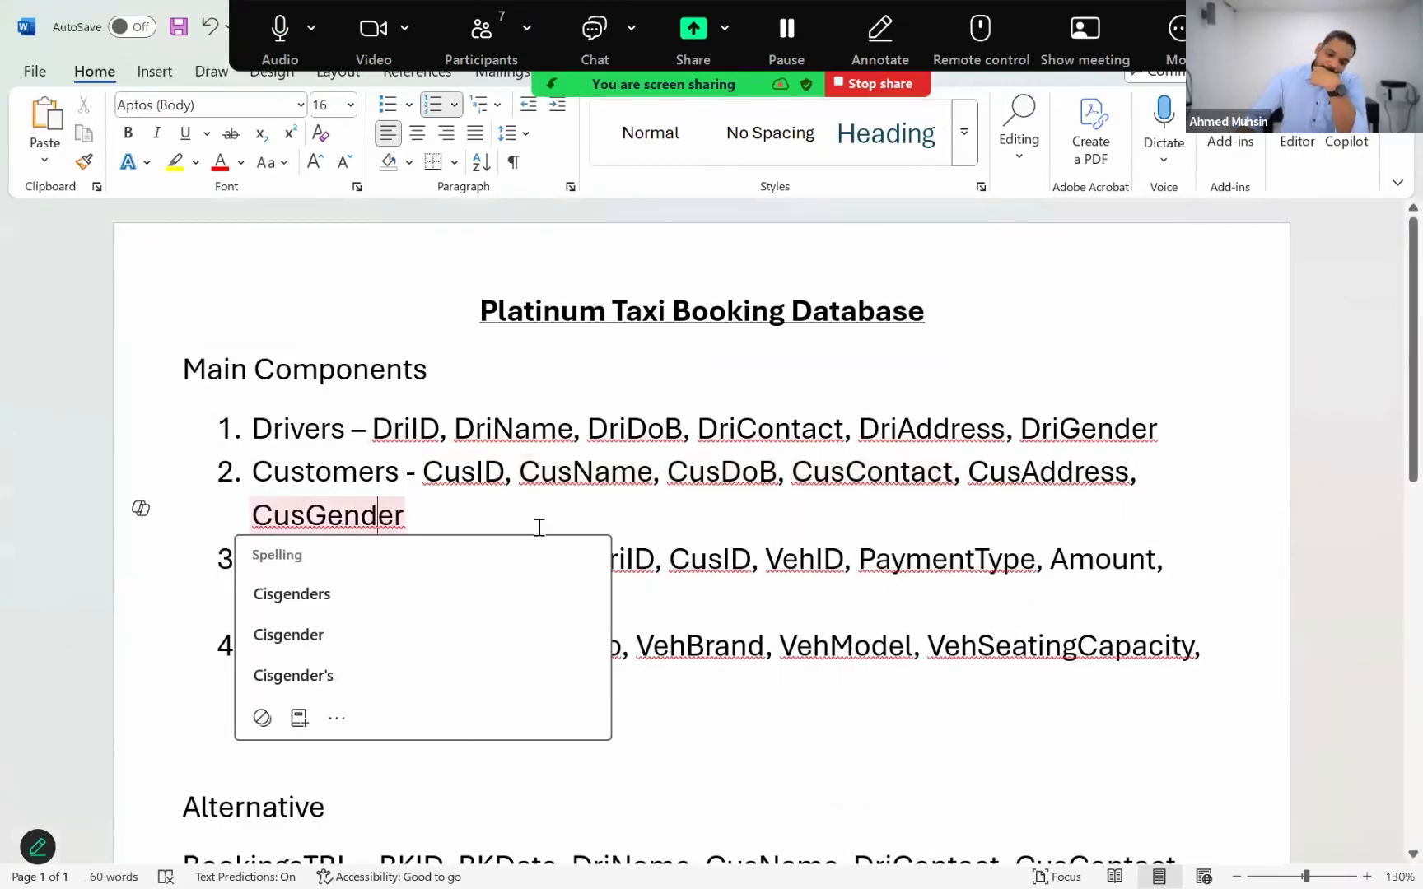
pyautogui.click(526, 501)
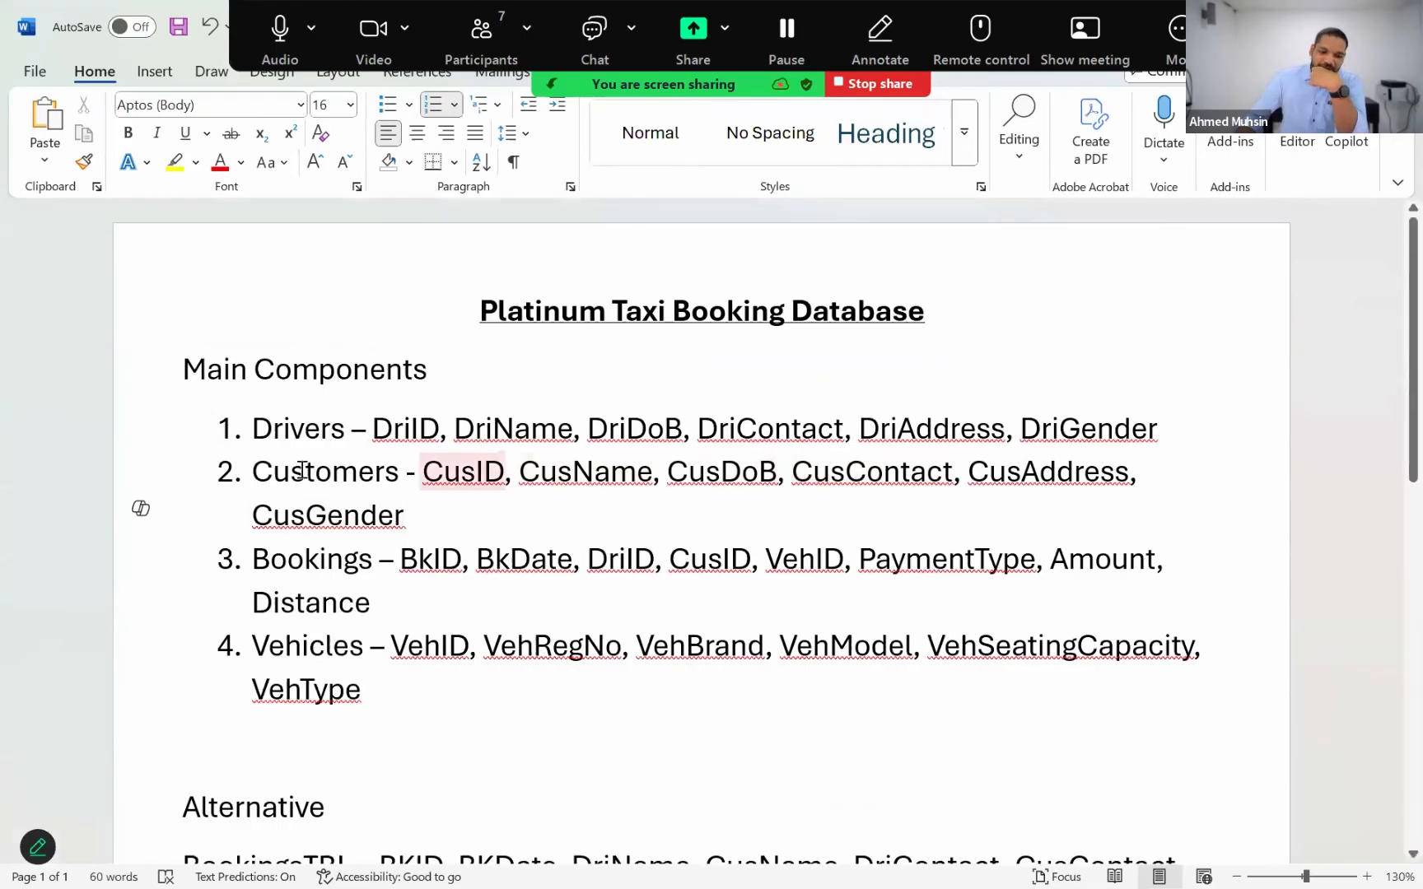
pyautogui.tripleClick(391, 512)
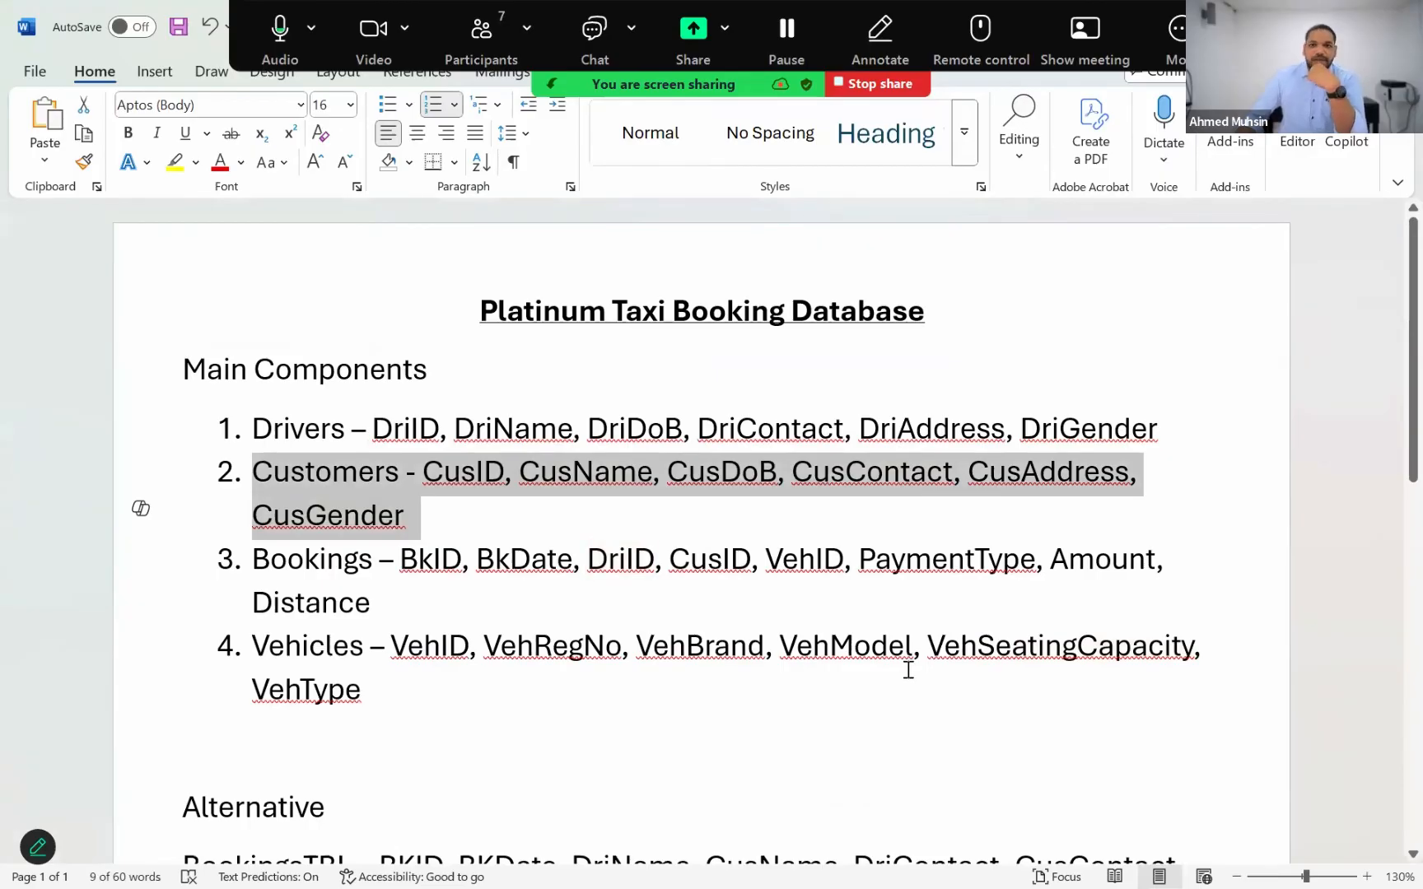
pyautogui.scroll(-2, 823, 663)
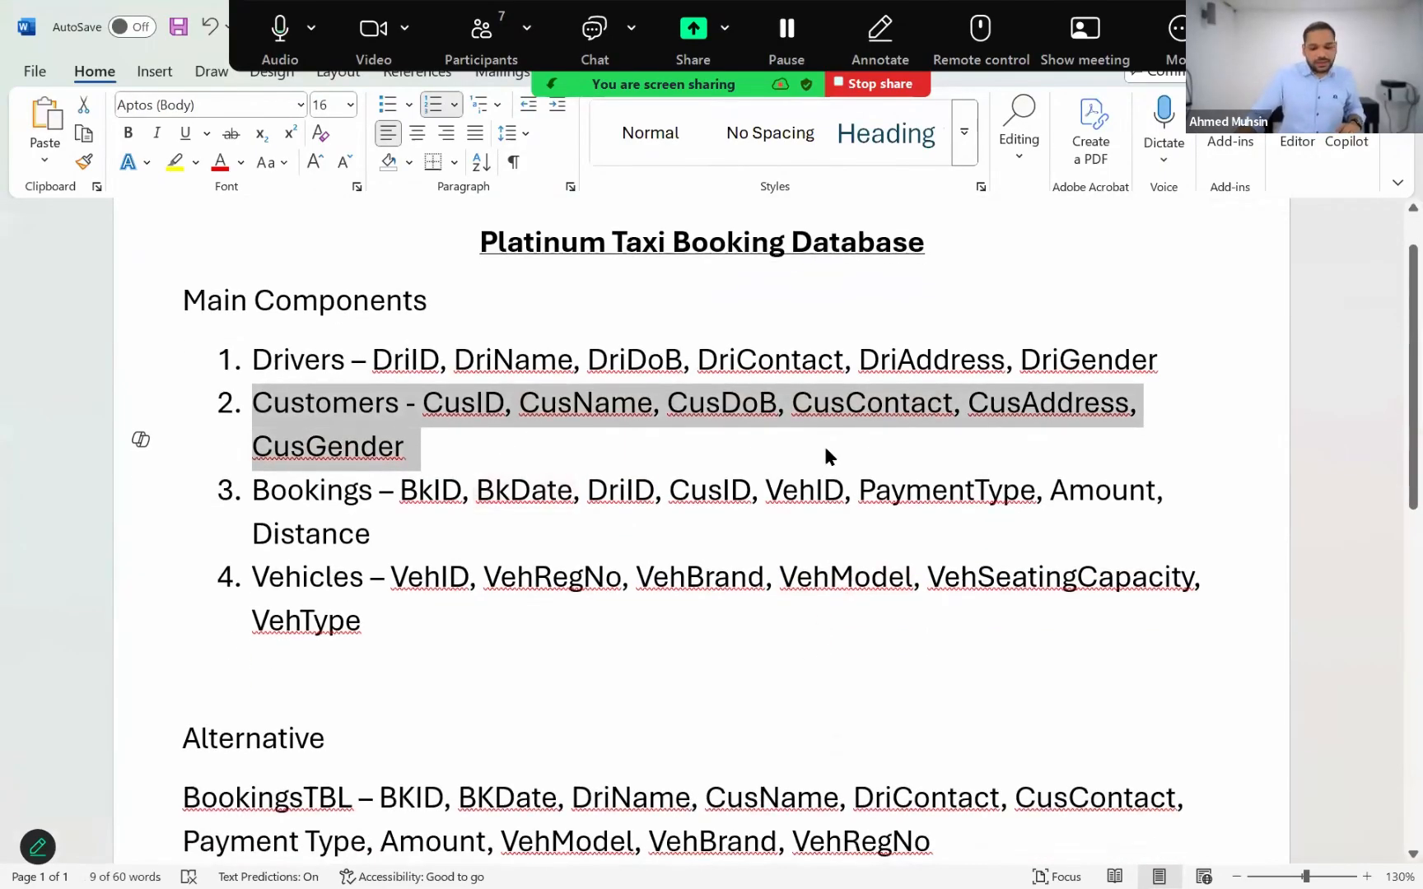
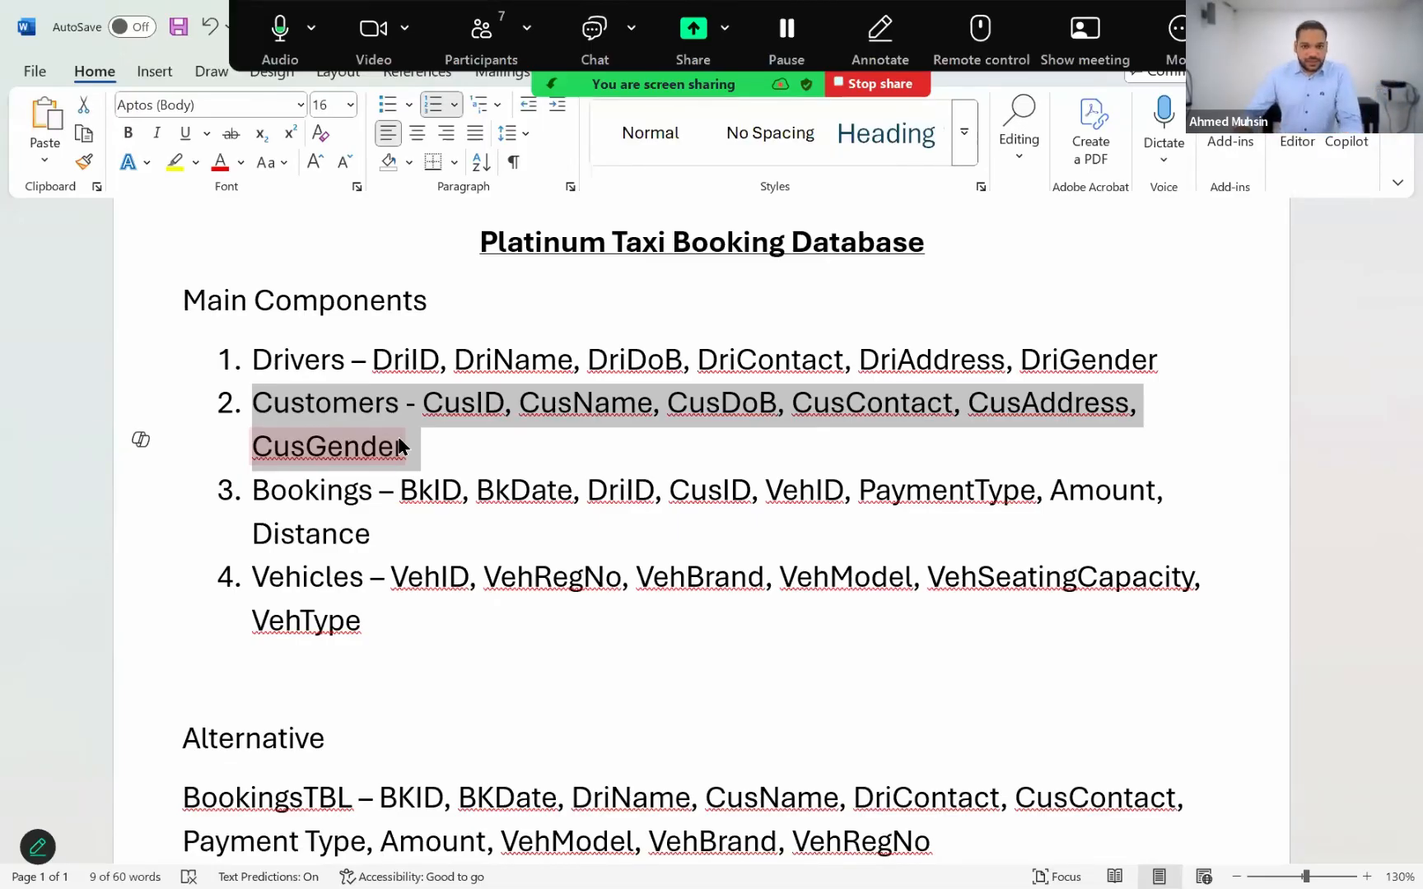
# Switch to the Access database and create a new blank table alongside DriverTBL.
pyautogui.hotkey('alt', 'Tab')
pyautogui.hotkey('alt', 'Tab')
pyautogui.hotkey('alt', 'Tab')
pyautogui.hotkey('alt', 'Tab')
pyautogui.hotkey('alt', 'Tab')
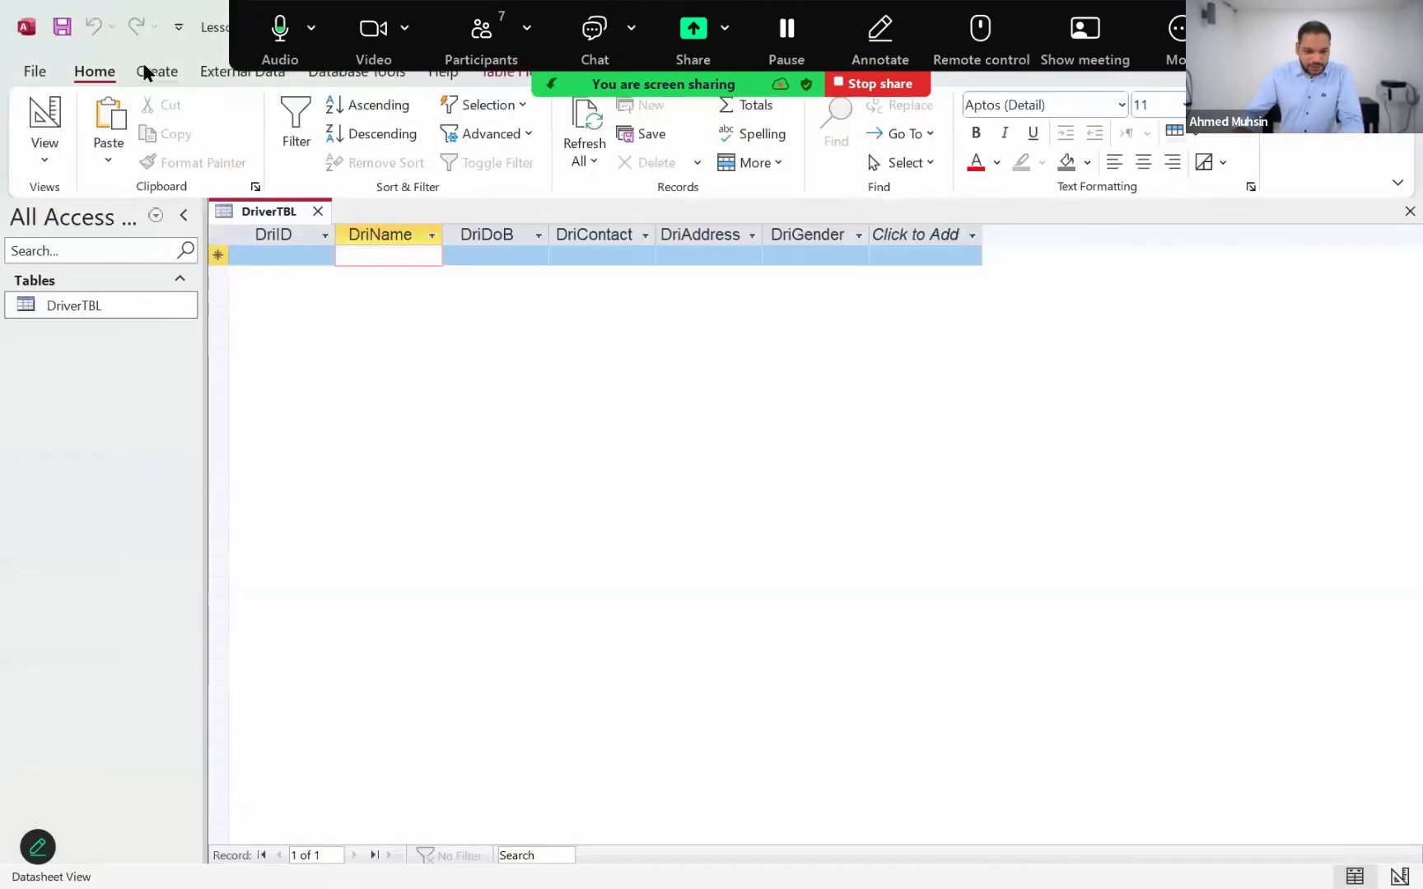
pyautogui.click(142, 64)
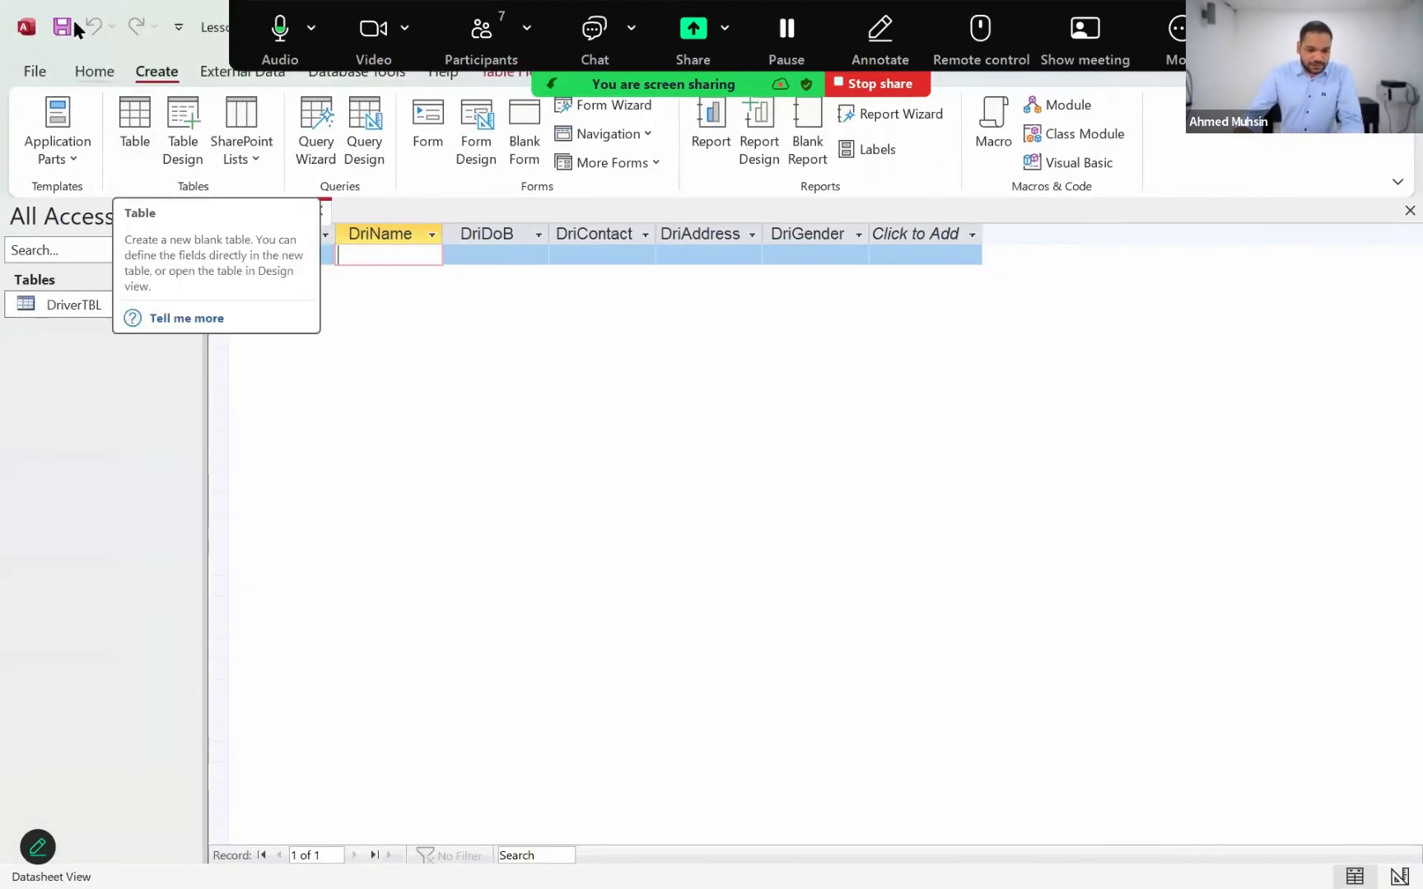
pyautogui.click(130, 142)
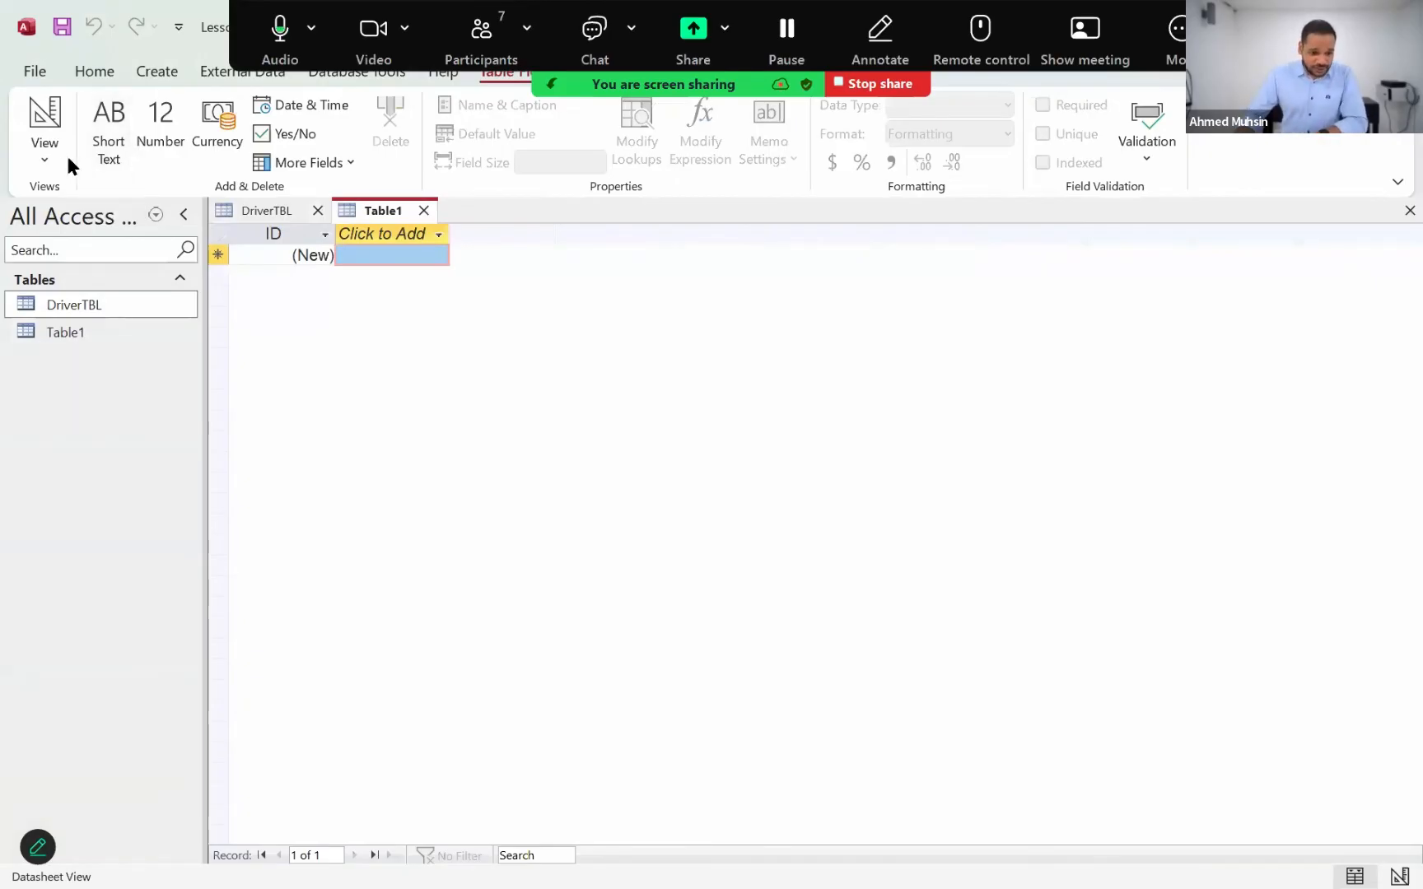
# Open the new table in Design View, saving it under the name CustomerTBL.
pyautogui.click(47, 159)
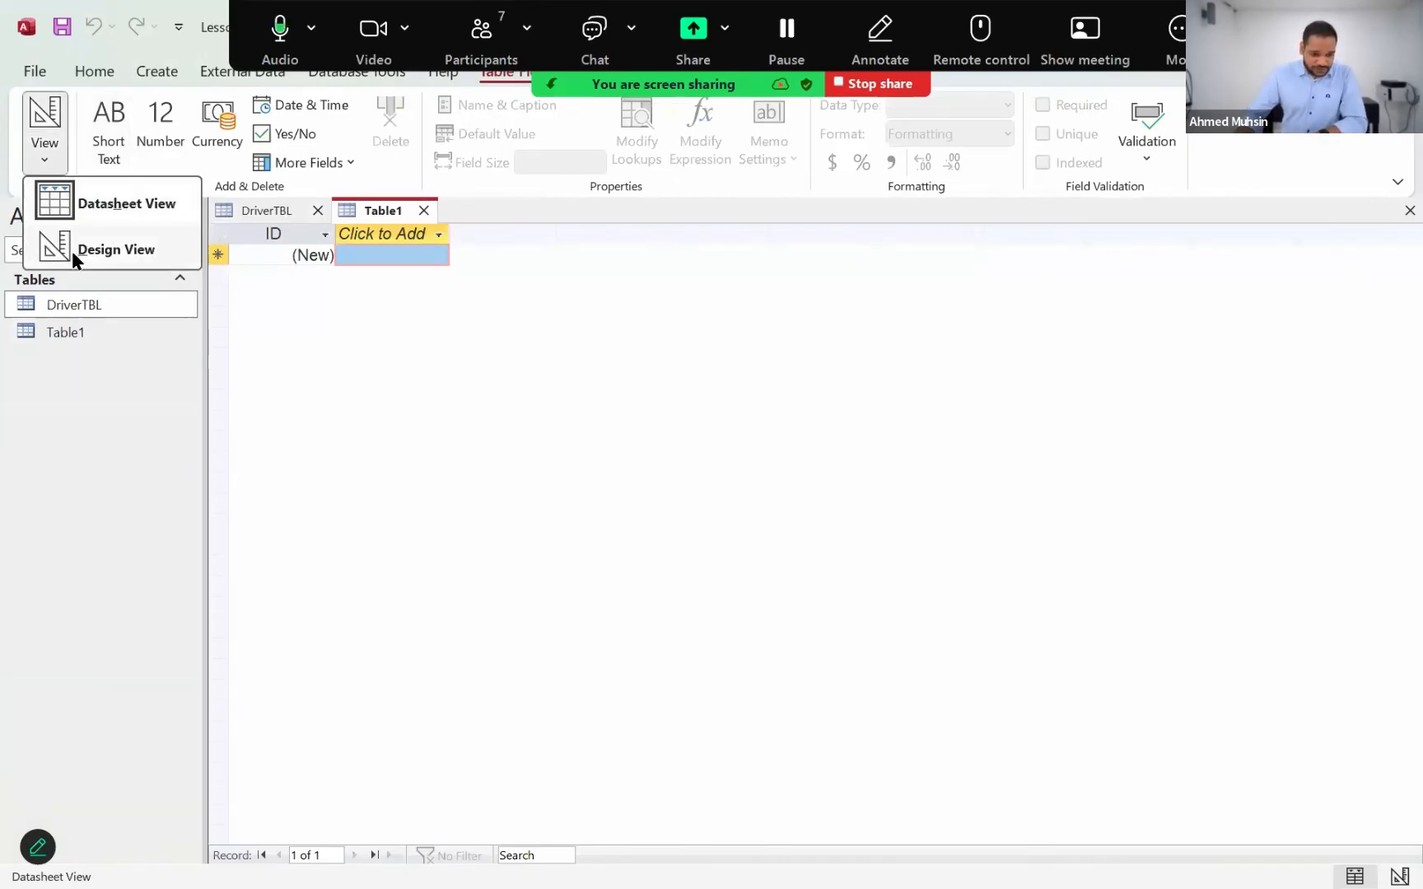
pyautogui.click(71, 251)
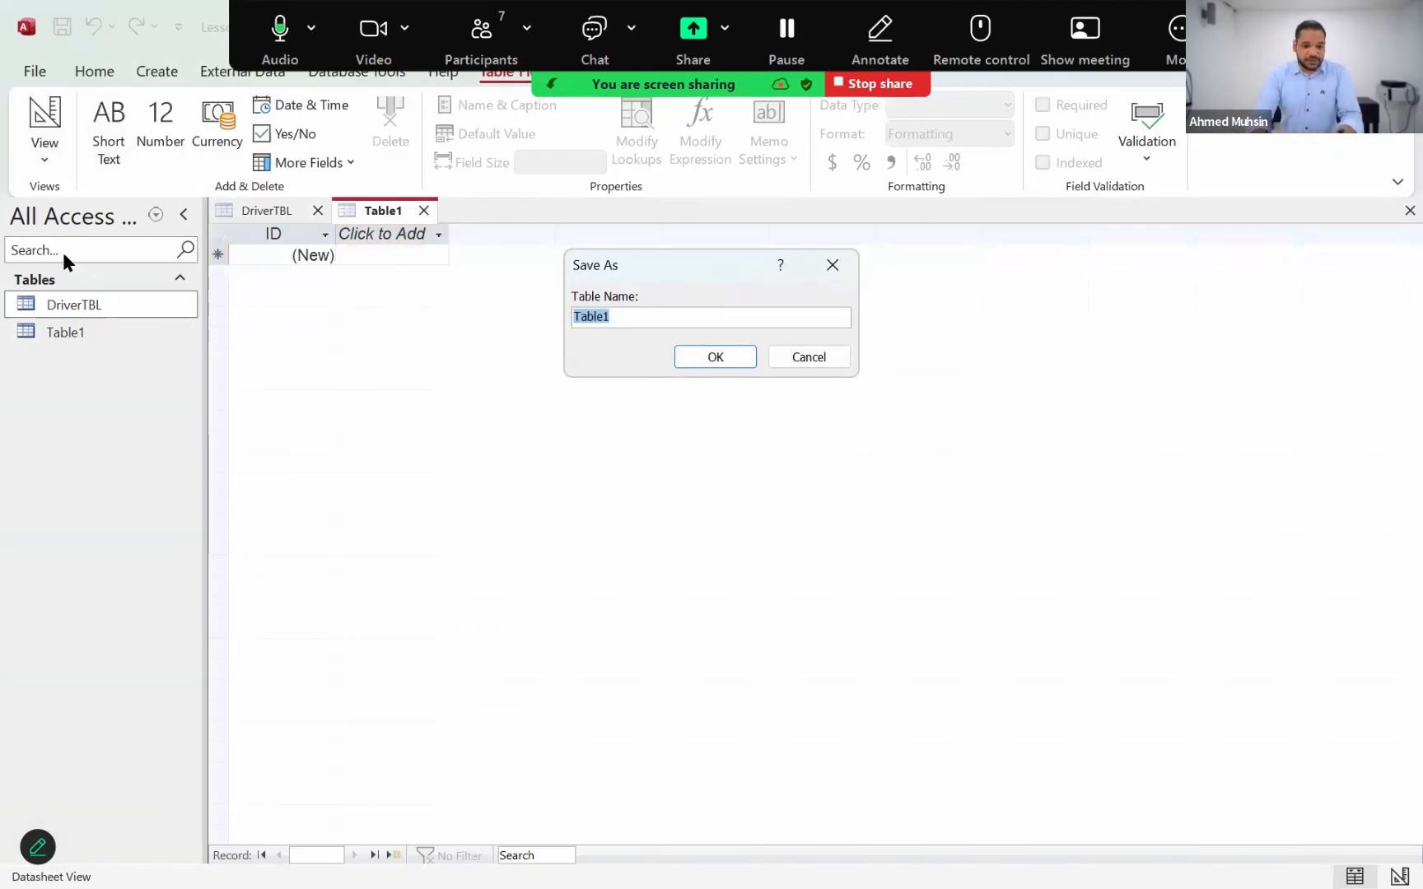
pyautogui.write('CUstomers')
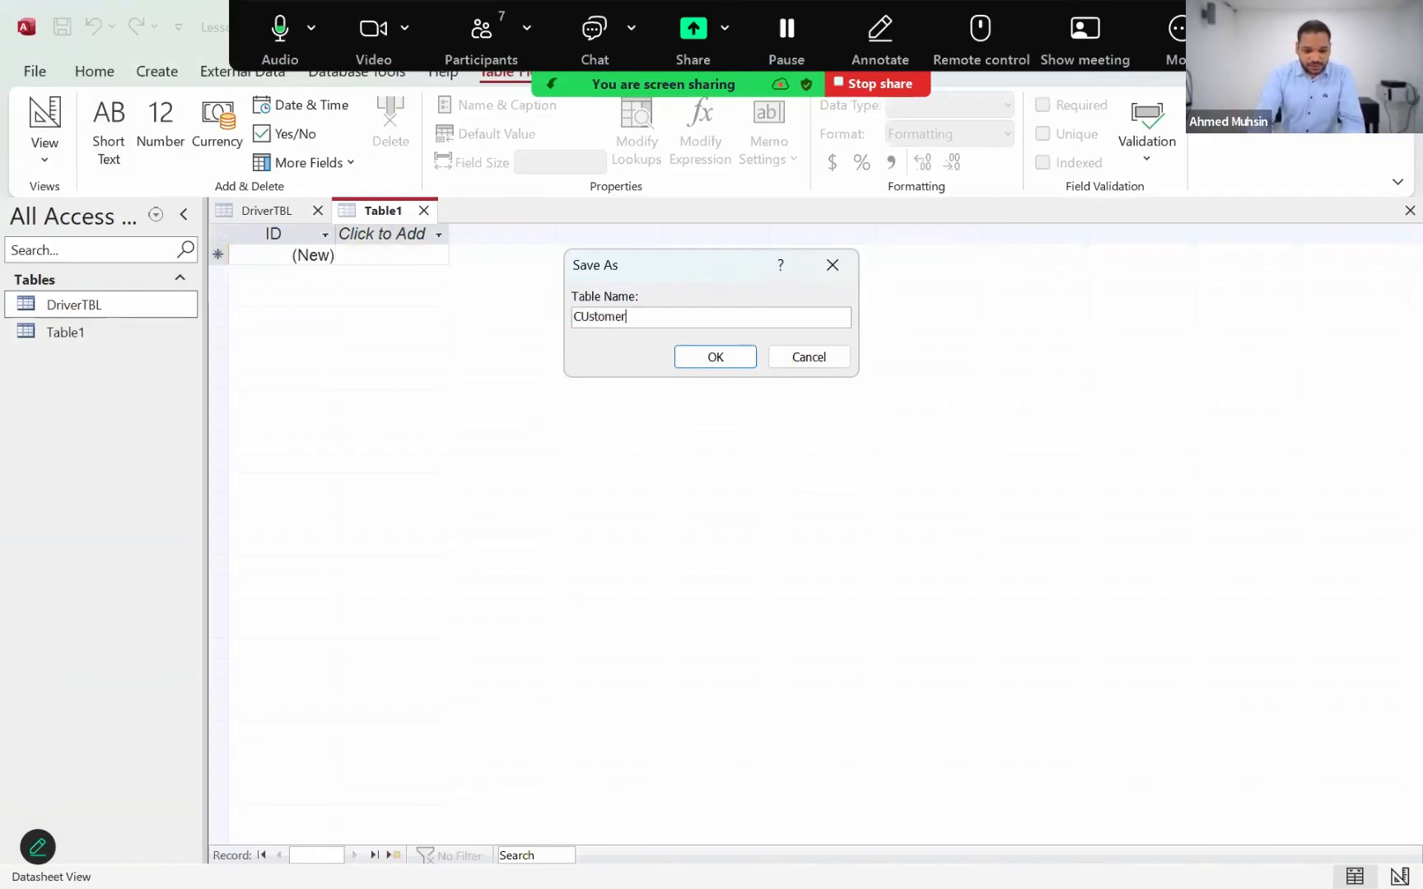
pyautogui.press('BackSpace')
pyautogui.press('BackSpace')
pyautogui.press('BackSpace')
pyautogui.press('BackSpace')
pyautogui.press('BackSpace')
pyautogui.press('BackSpace')
pyautogui.press('BackSpace')
pyautogui.press('BackSpace')
pyautogui.write('u')
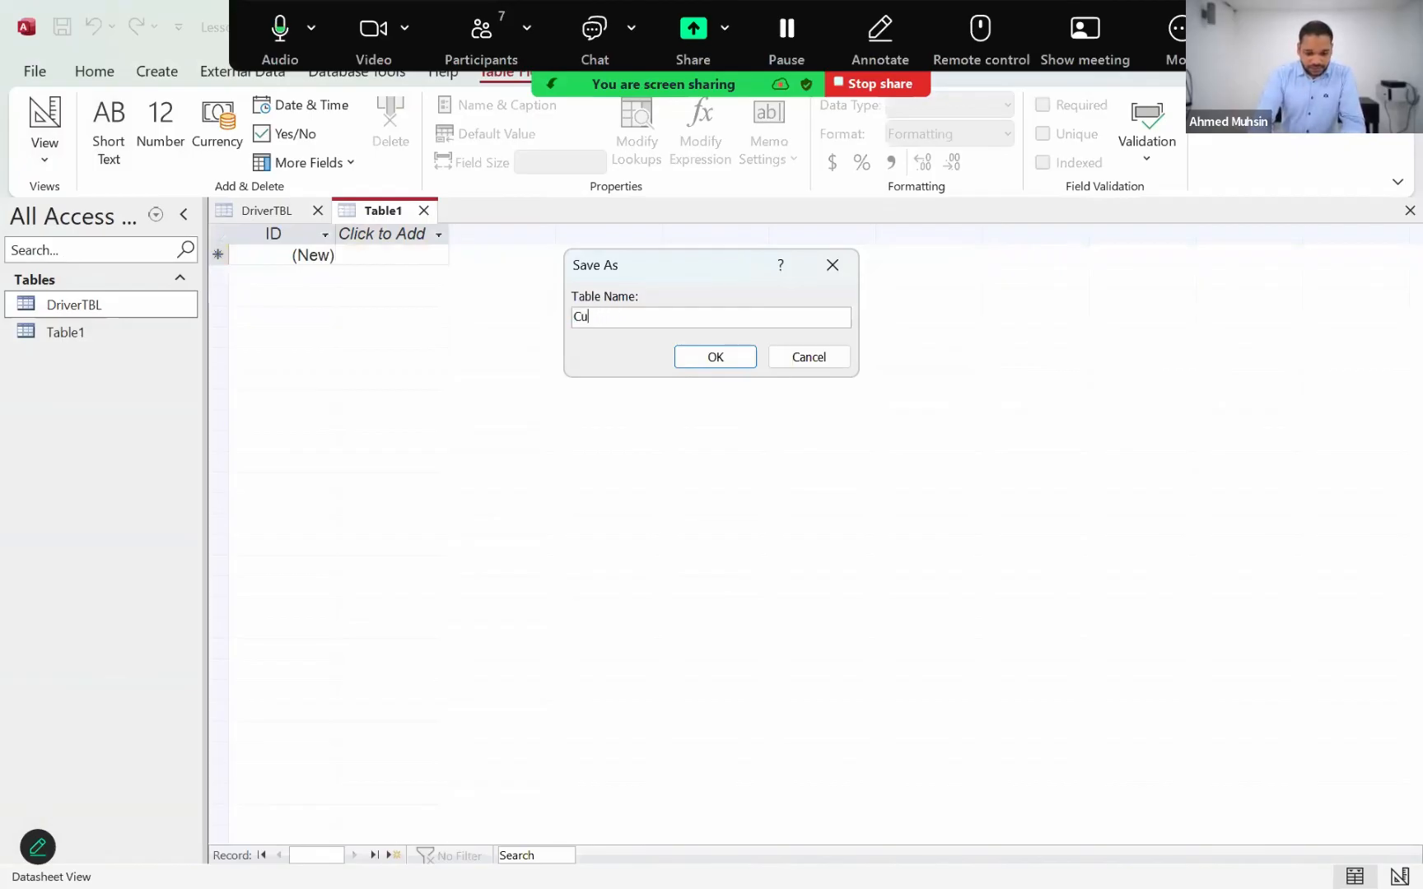
pyautogui.write('stomerTBL')
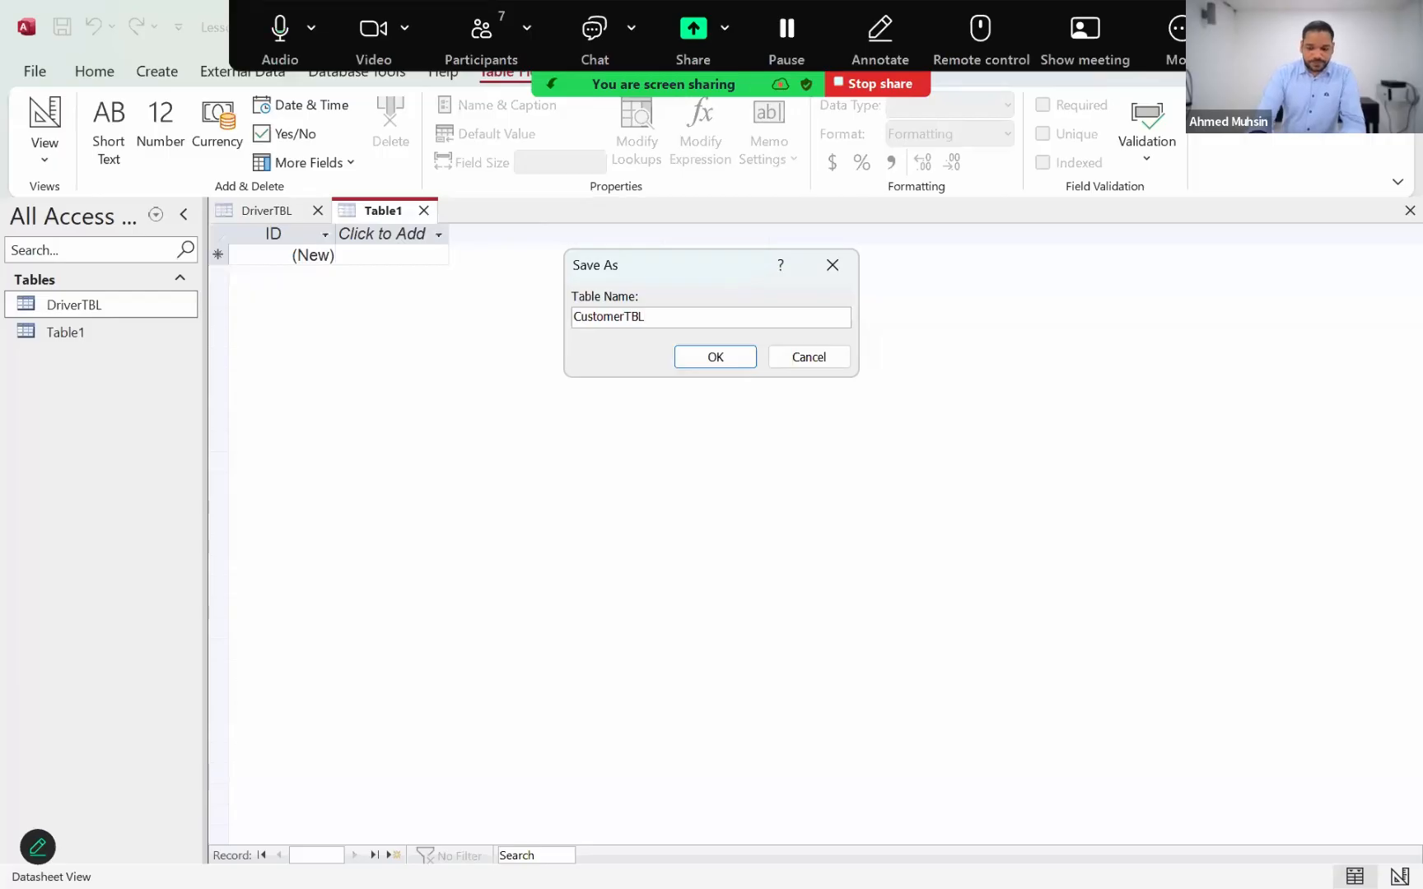
pyautogui.press('Return')
# Name the primary key field CusID and set its data type to Number.
pyautogui.write('C')
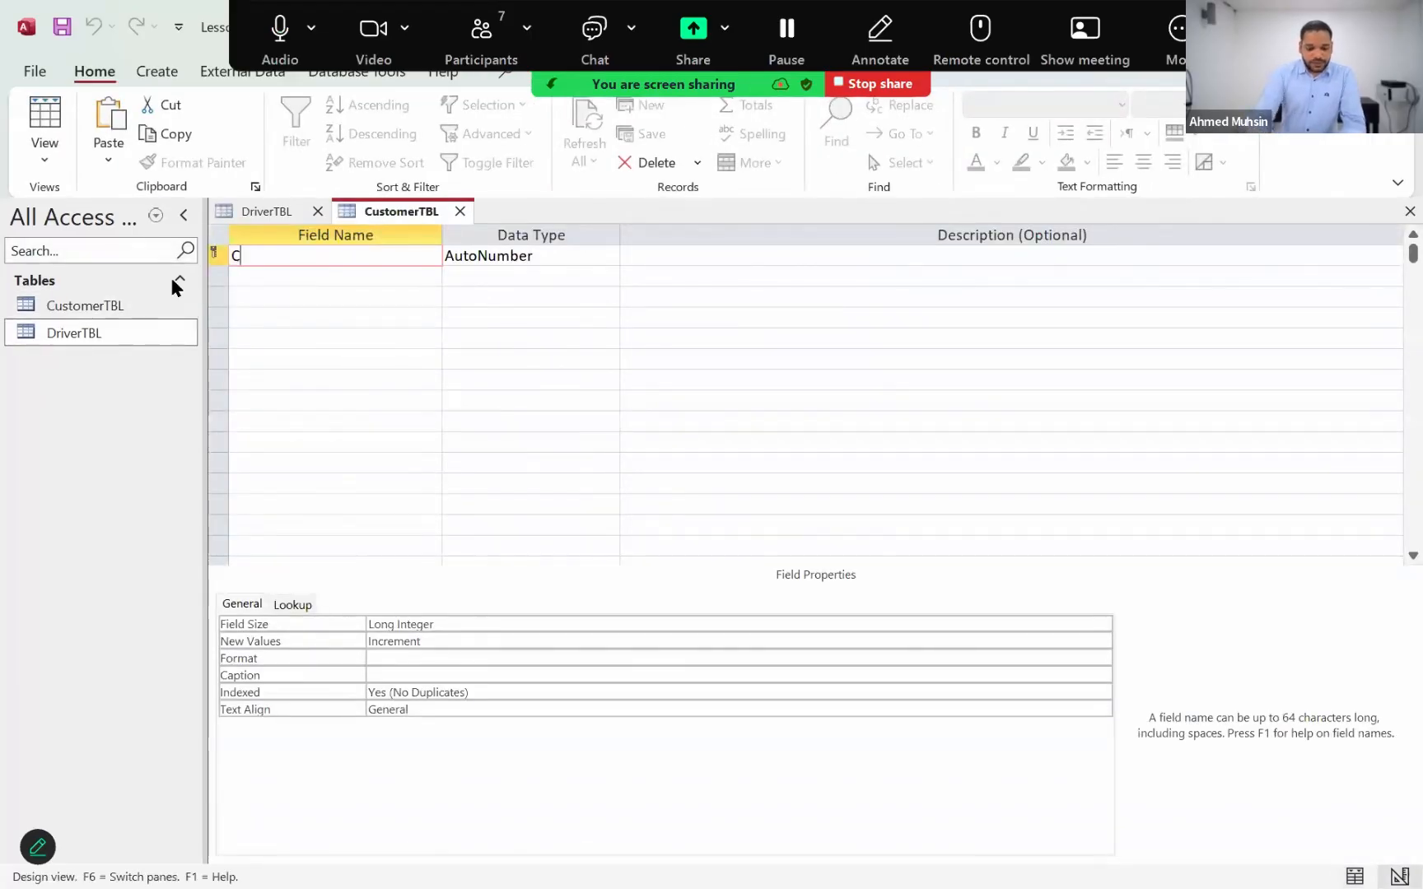
pyautogui.write('usID')
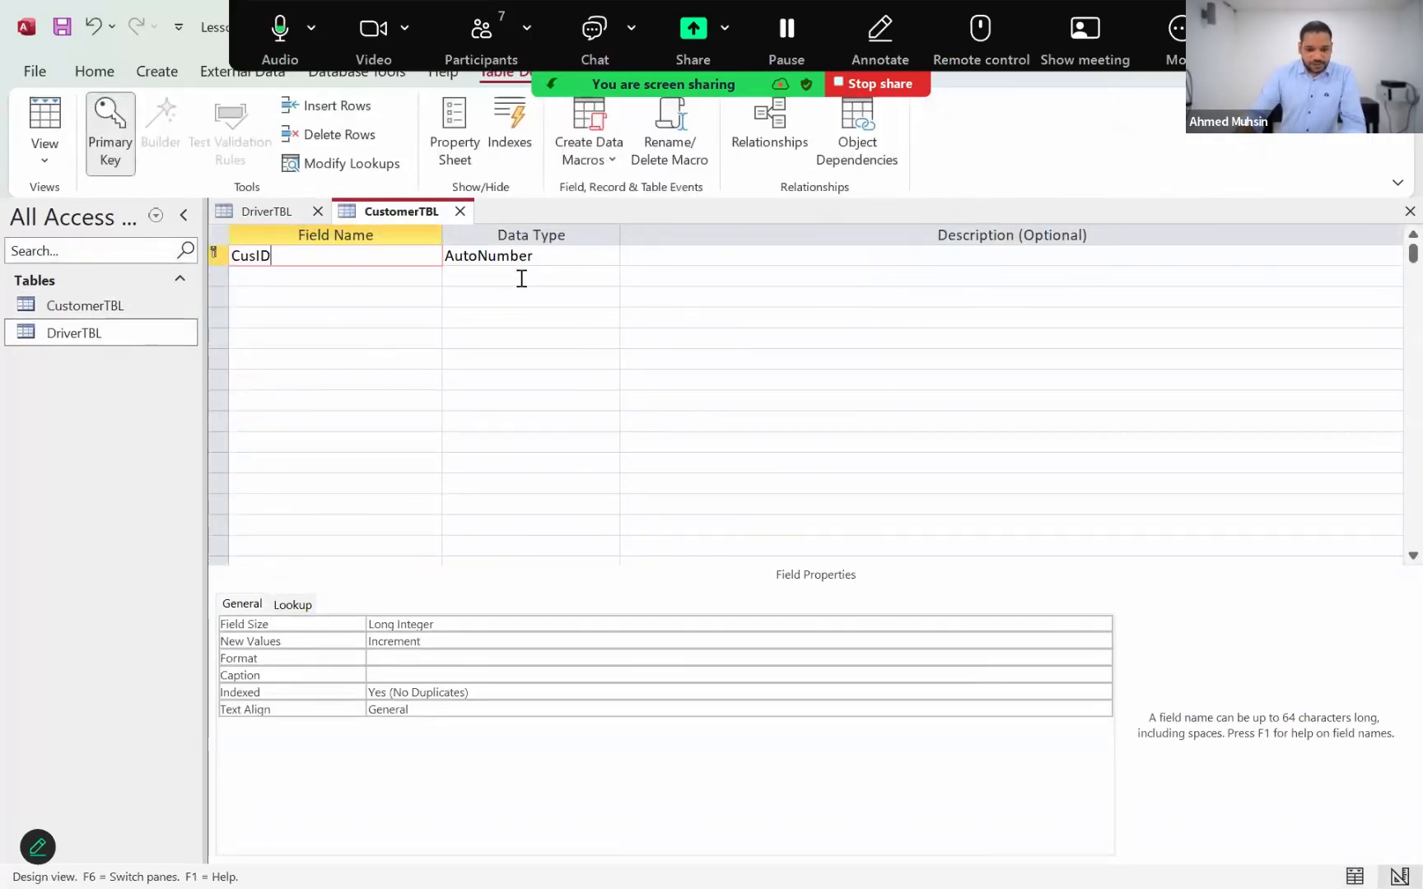
pyautogui.click(527, 258)
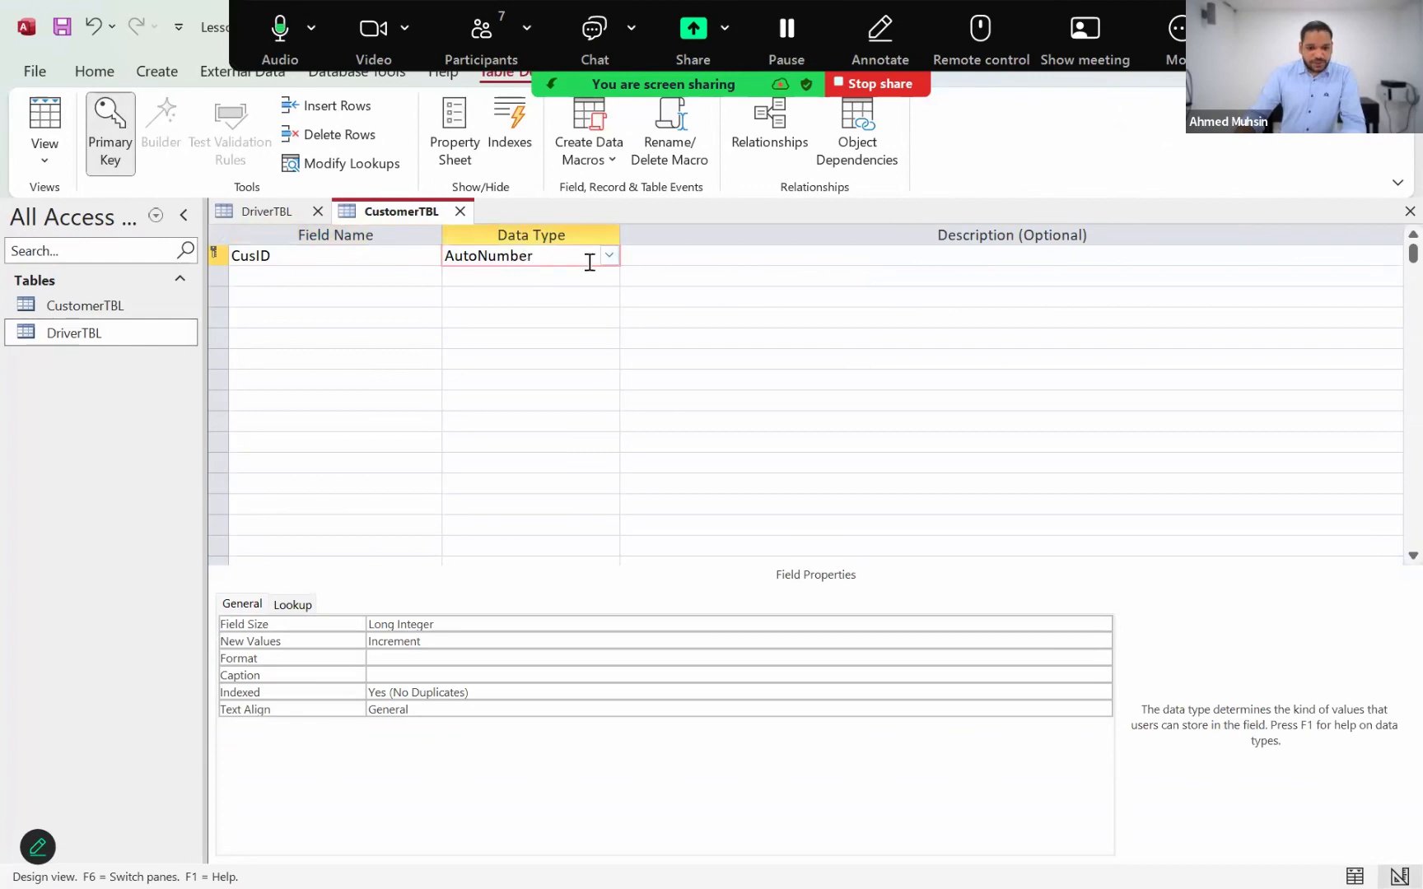
pyautogui.click(603, 256)
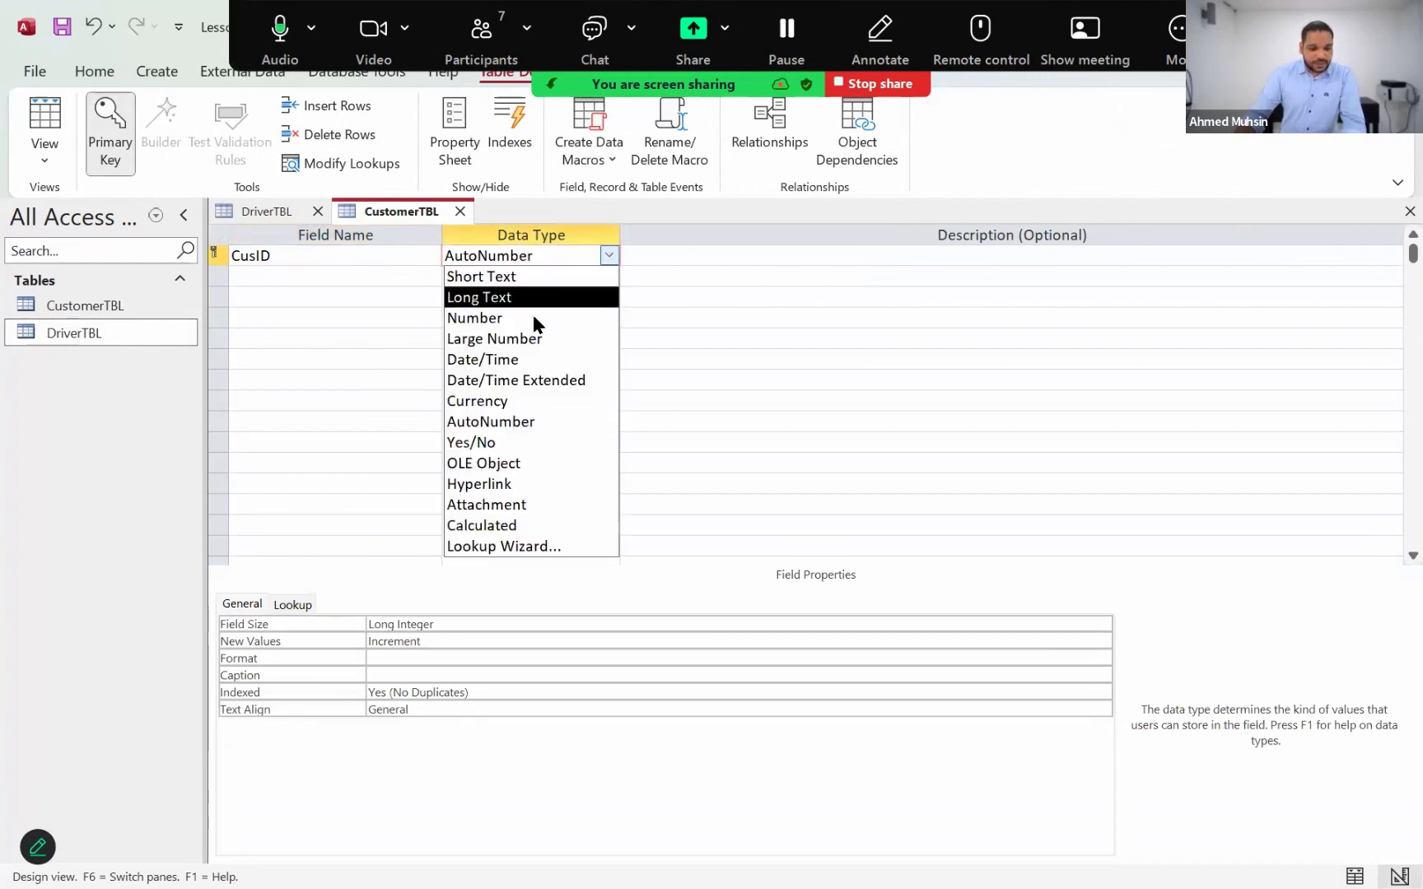
pyautogui.click(533, 317)
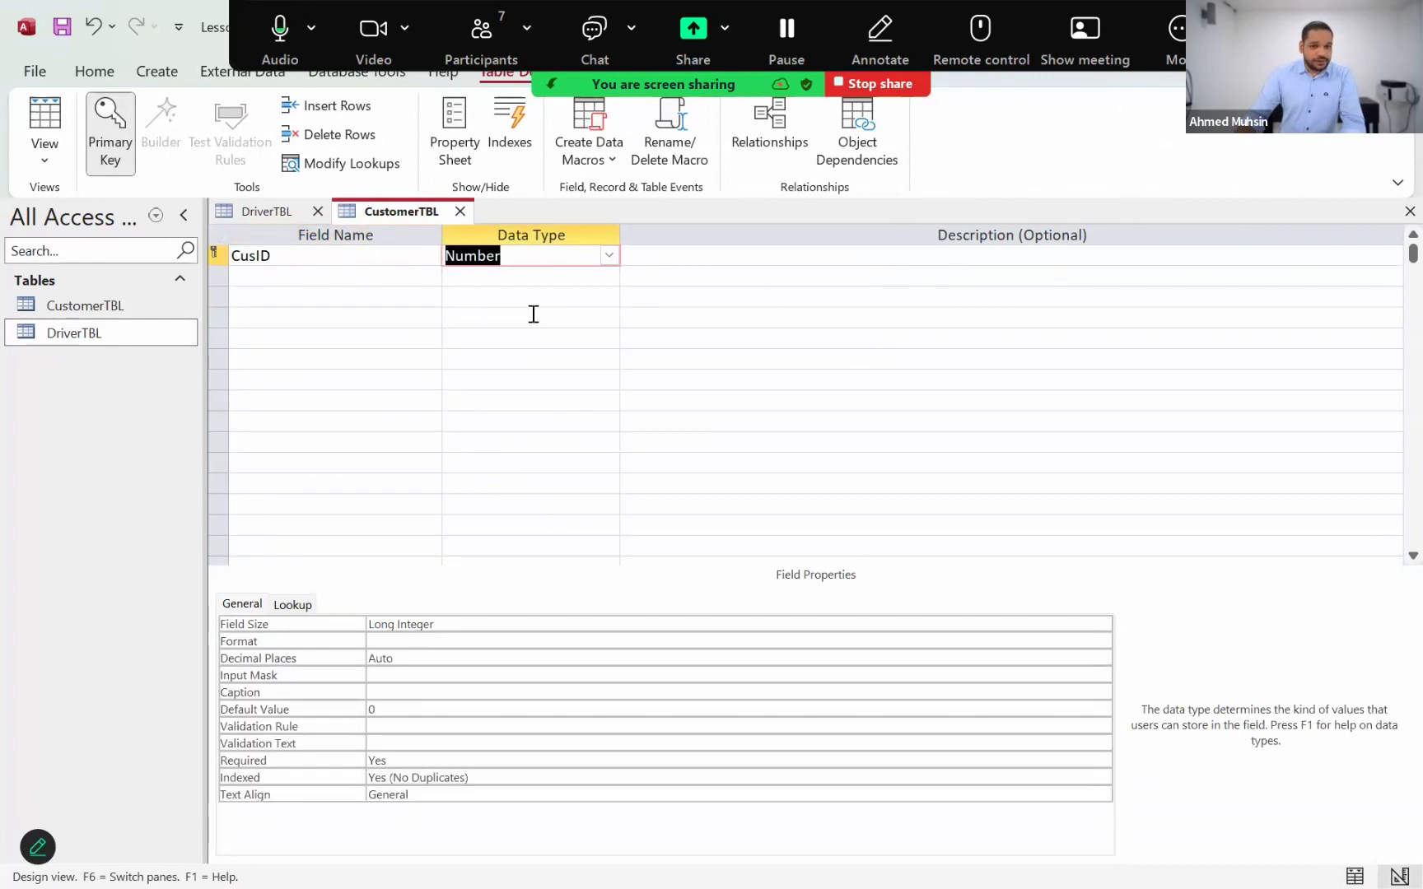
pyautogui.click(409, 277)
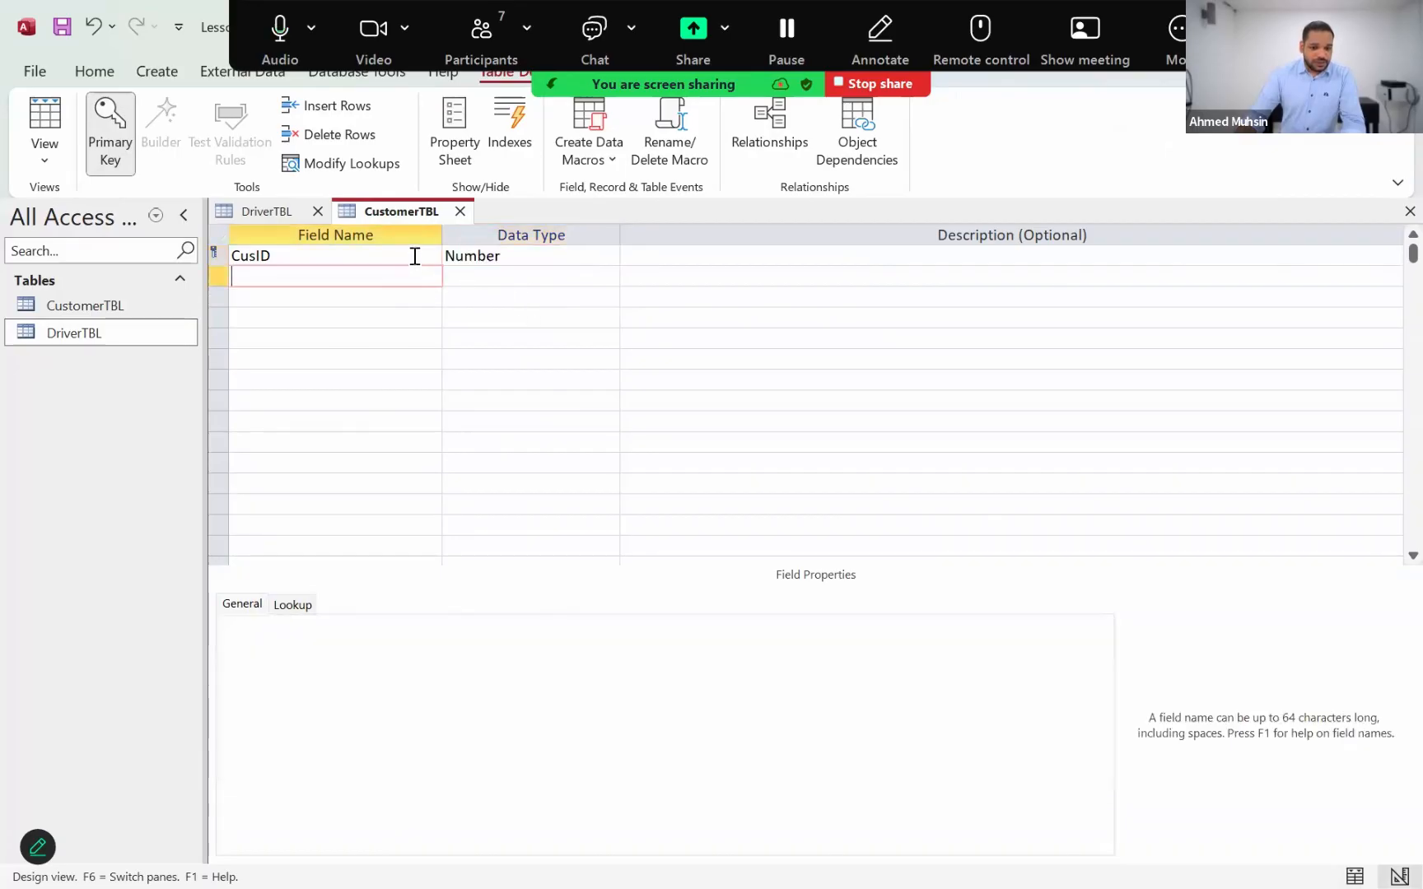
pyautogui.click(484, 255)
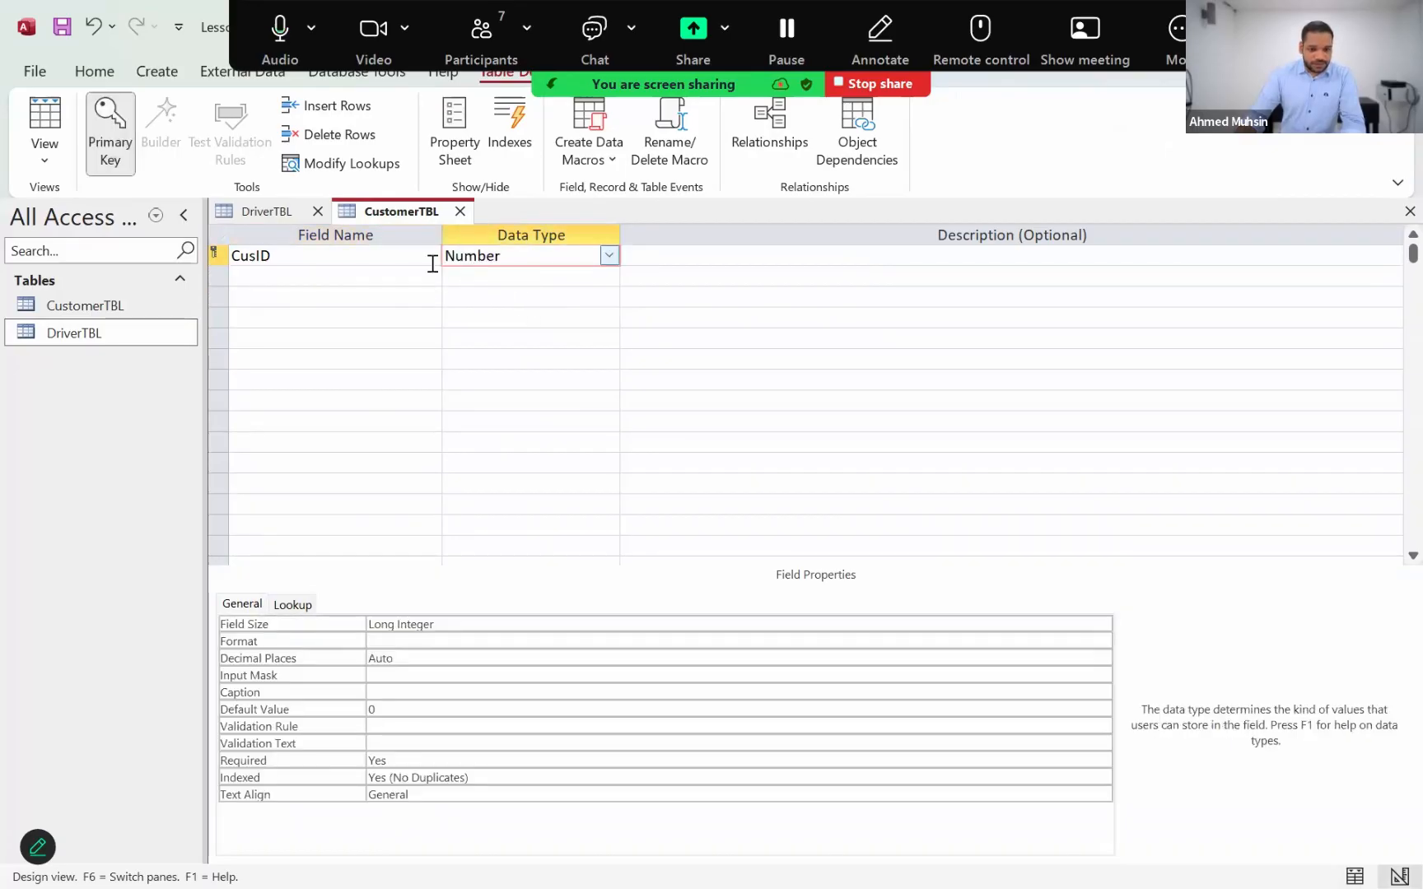
# Add the fields CusName and CusDoB below CusID, checking the names against the Word component list.
pyautogui.click(388, 266)
pyautogui.write('Cus')
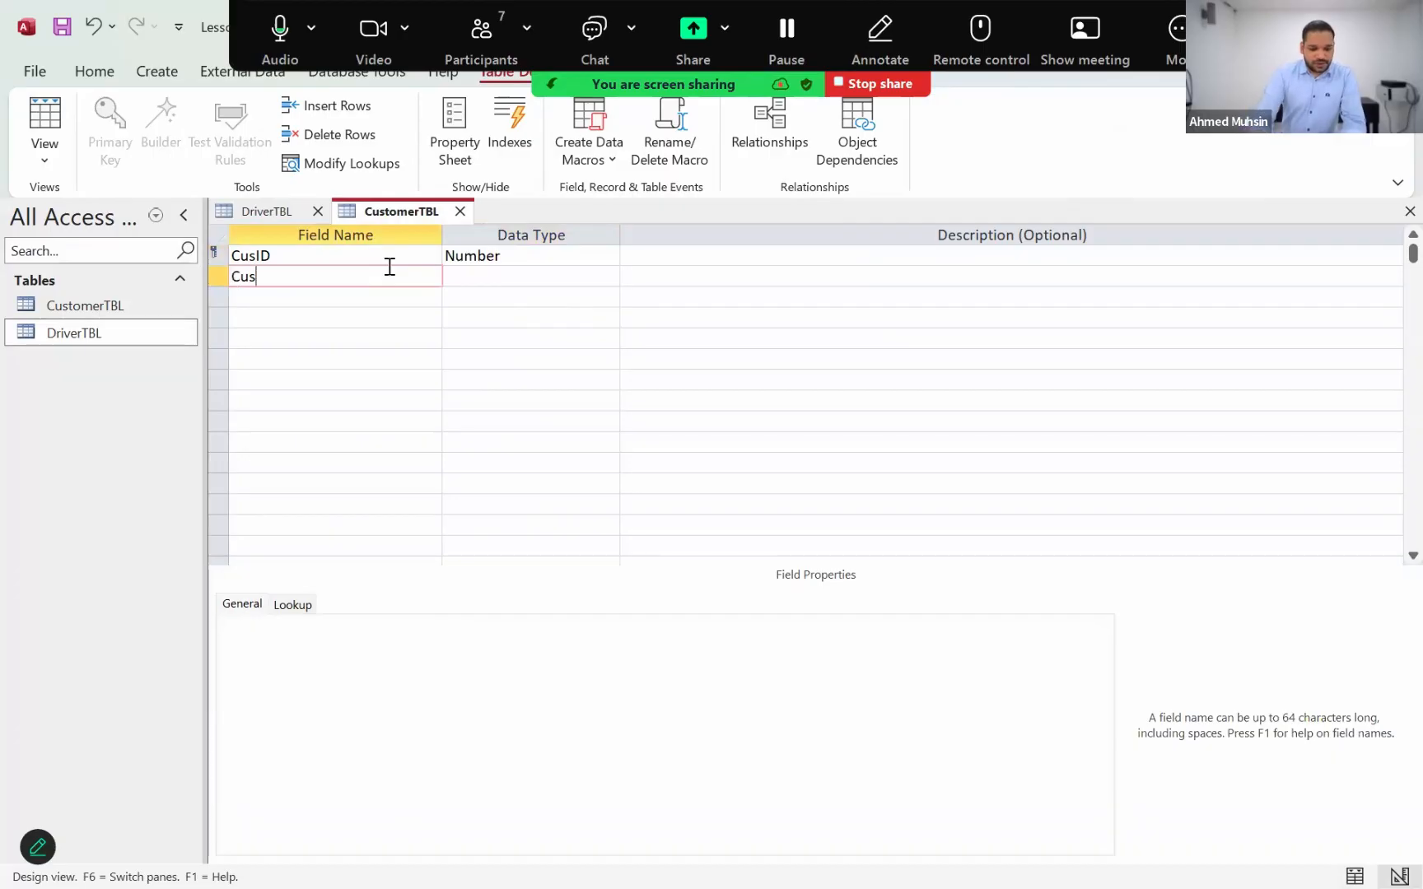
pyautogui.write('Name')
pyautogui.press('Down')
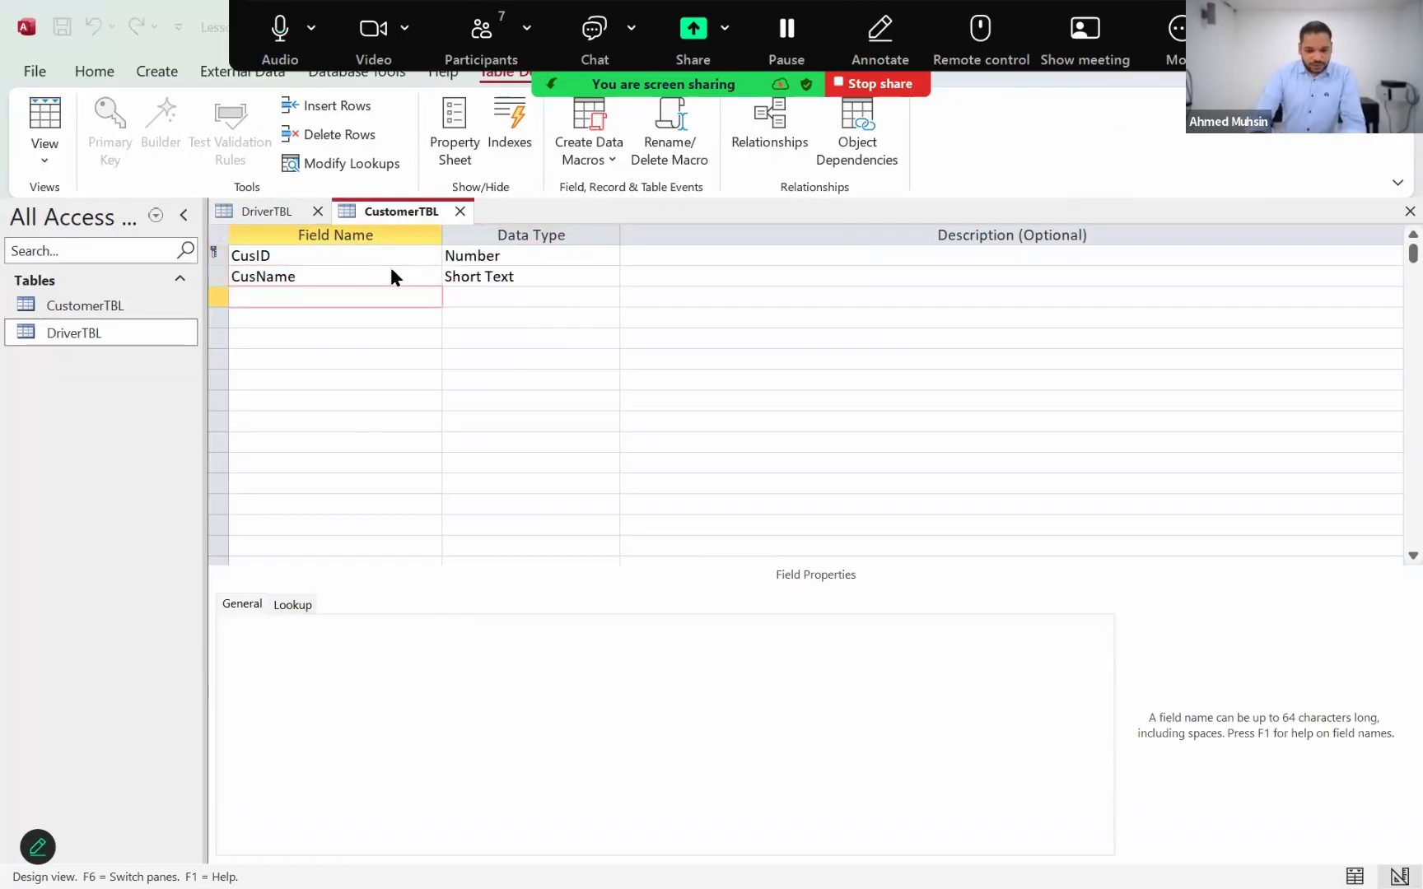
pyautogui.hotkey('alt', 'Tab')
pyautogui.hotkey('alt', 'Tab')
pyautogui.write('C')
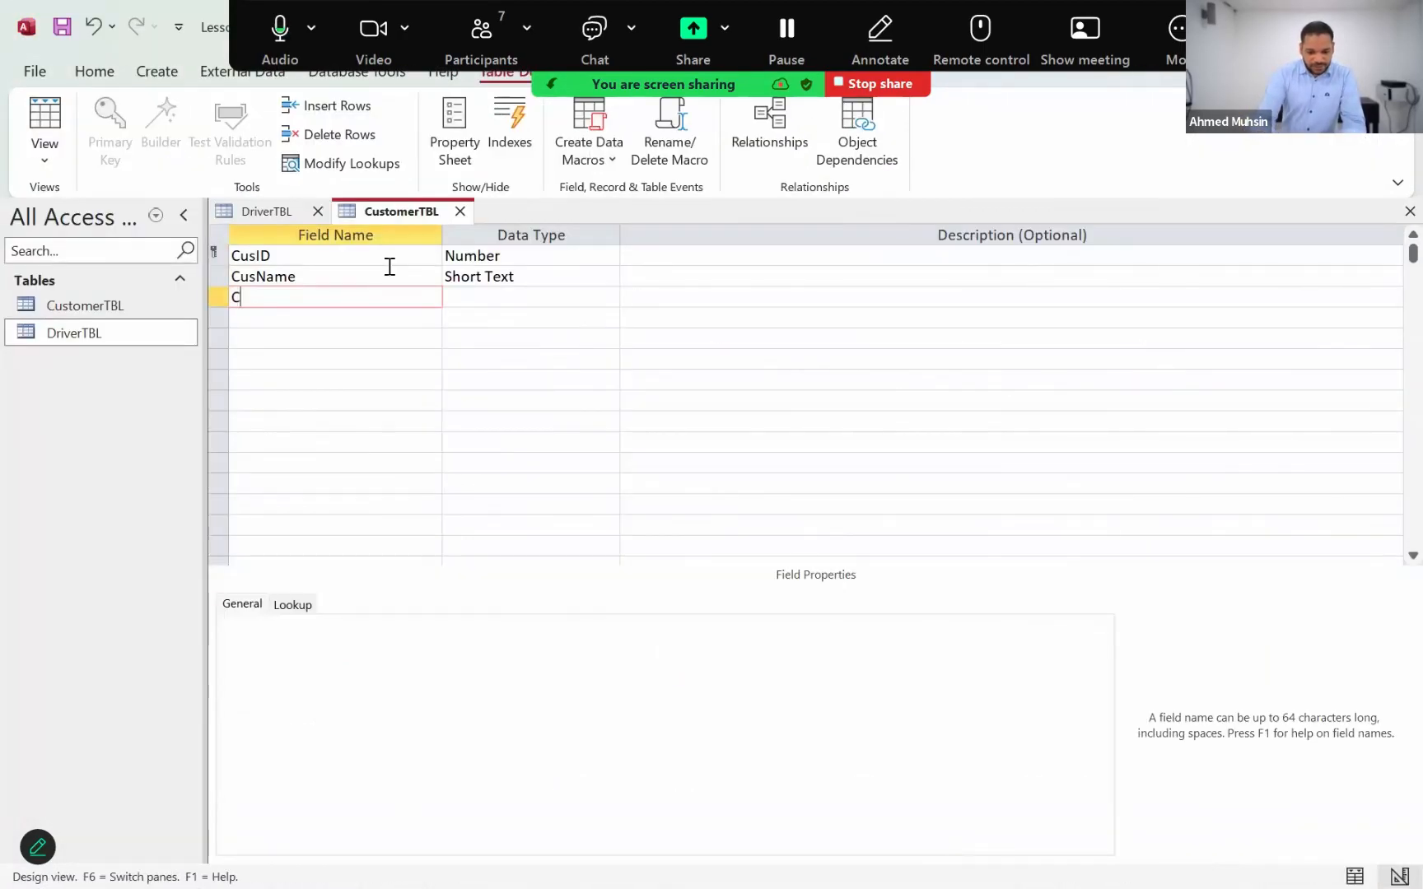
pyautogui.write('usDoB')
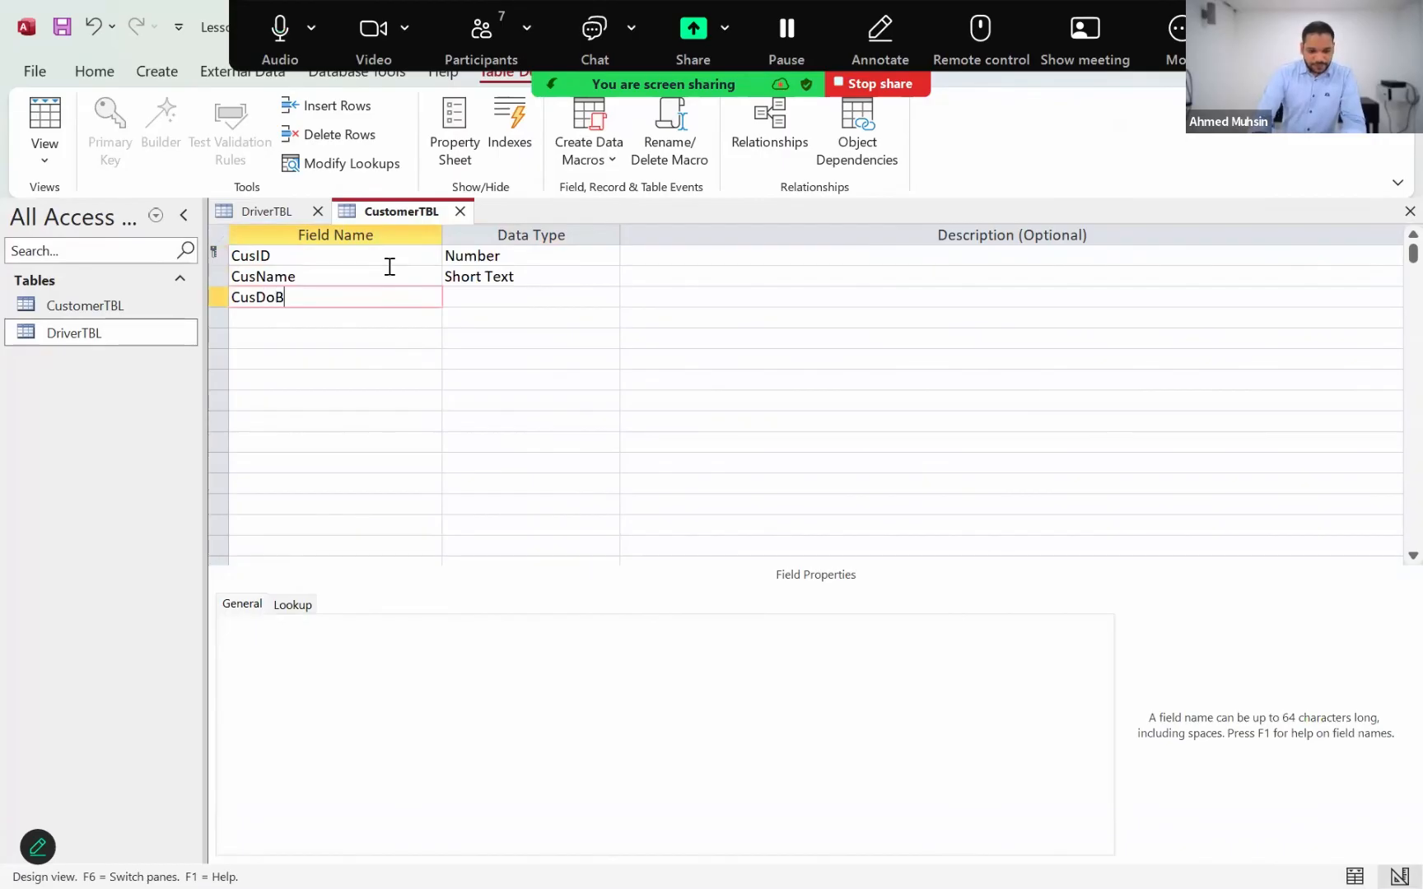
pyautogui.press('Down')
# Check the customer field list in Word and add the fields CusContact and CusAddress below CusDoB.
pyautogui.hotkey('alt', 'Tab')
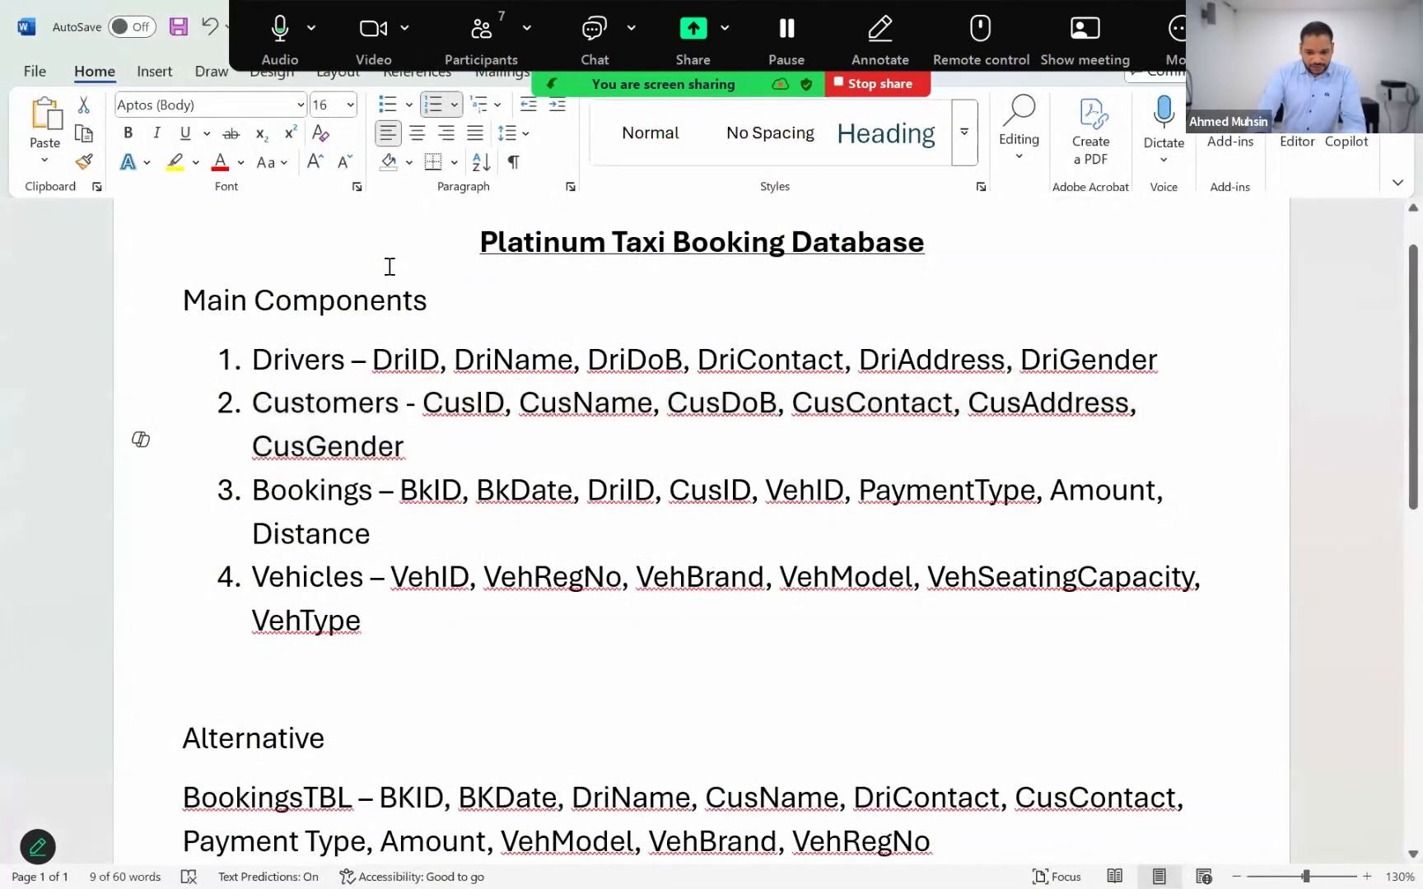
pyautogui.write('C')
pyautogui.hotkey('ctrl', 'z')
pyautogui.hotkey('alt', 'Tab')
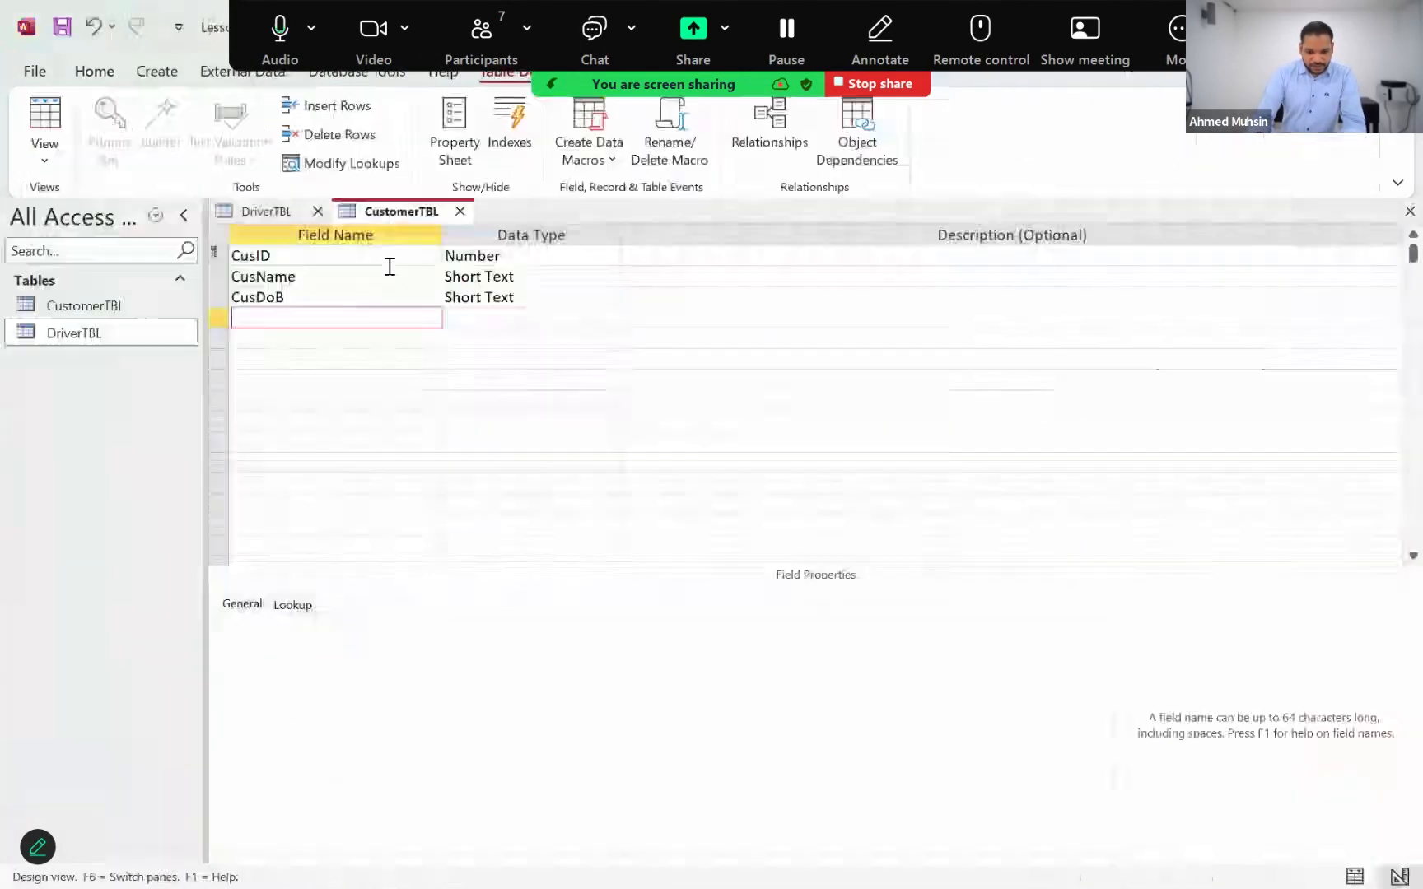
pyautogui.write('CusCo')
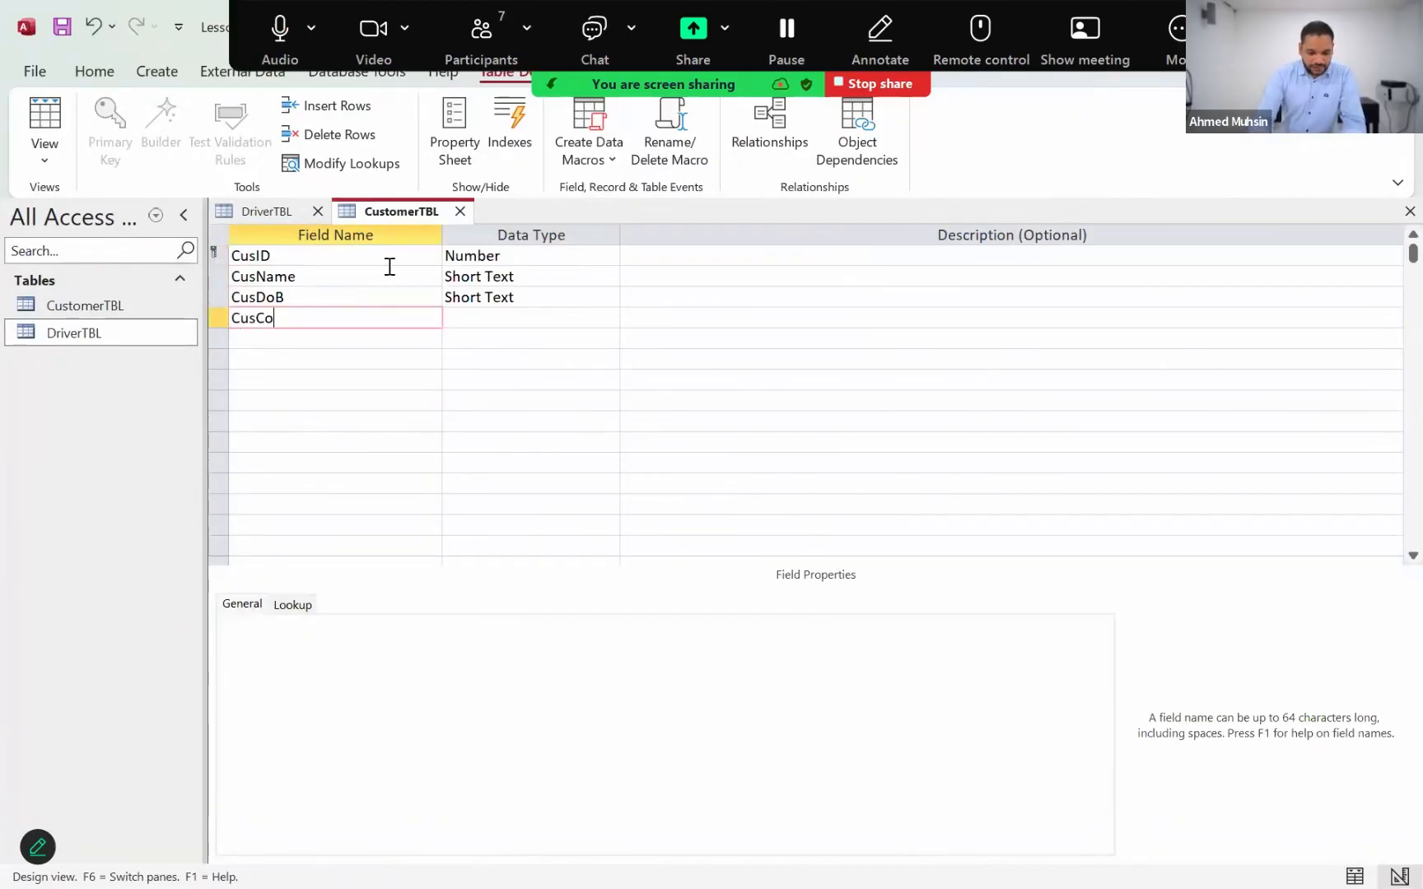
pyautogui.write('ntact')
pyautogui.press('Down')
pyautogui.write('C')
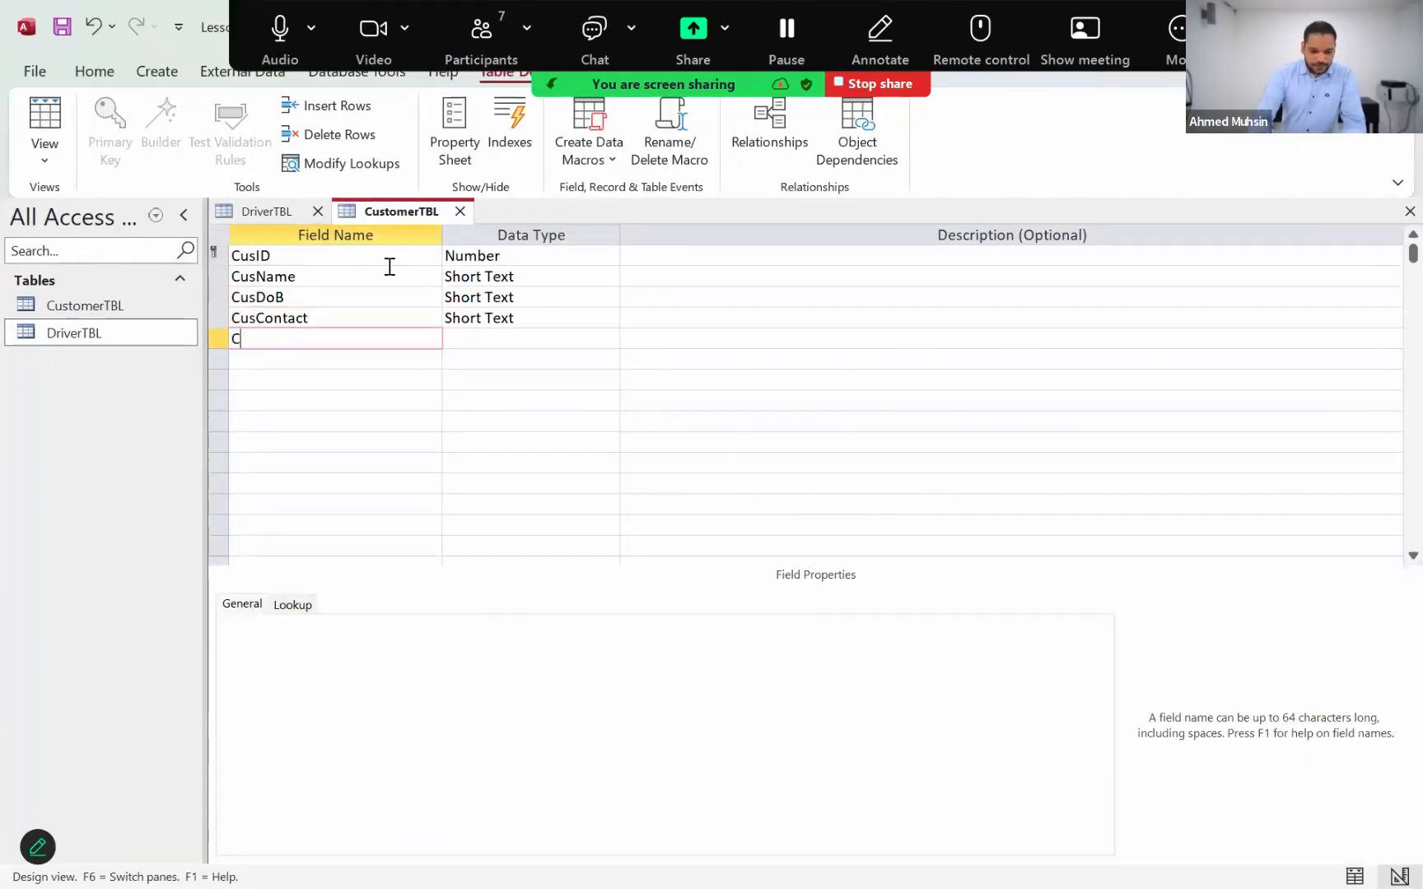
pyautogui.write('usAddress')
pyautogui.press('Down')
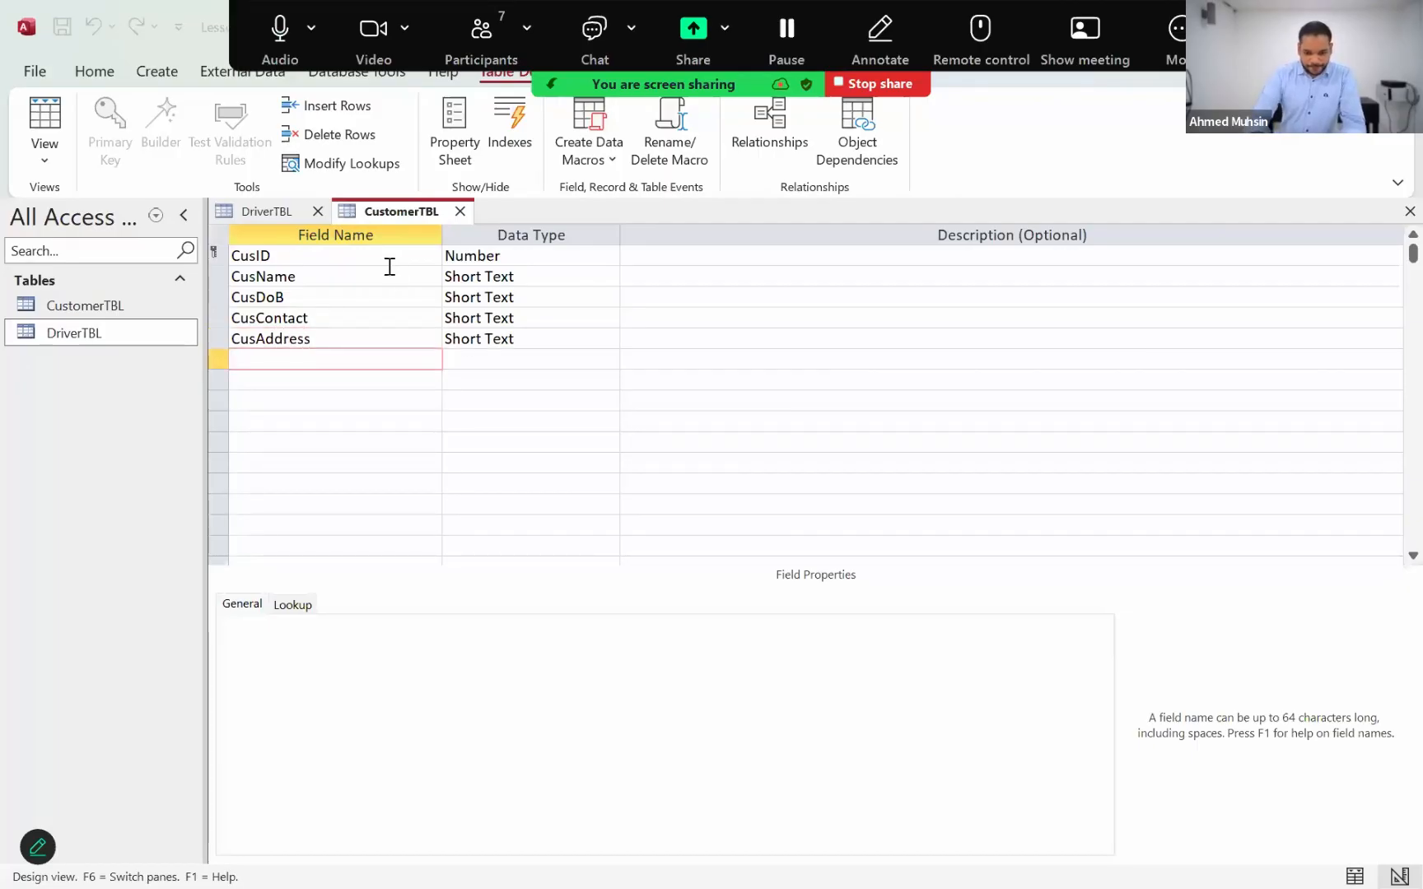
# Check the Word component list again and add CusGender as the last field of the customer table.
pyautogui.hotkey('alt', 'Tab')
pyautogui.hotkey('alt', 'Tab')
pyautogui.write('CusG')
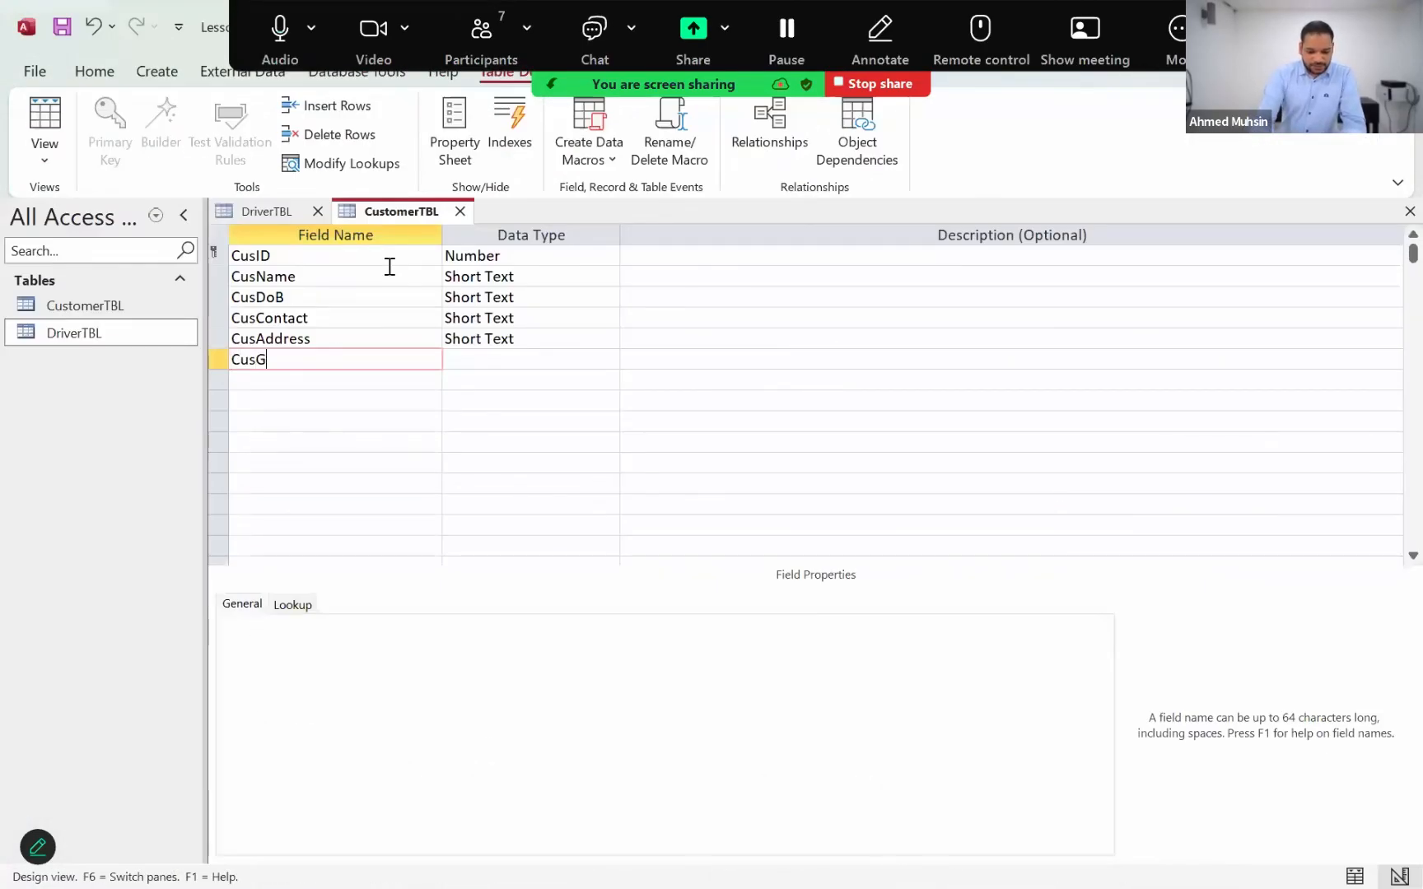
pyautogui.write('ender')
# Set the data type of the CusDoB field to Date/Time.
pyautogui.click(373, 284)
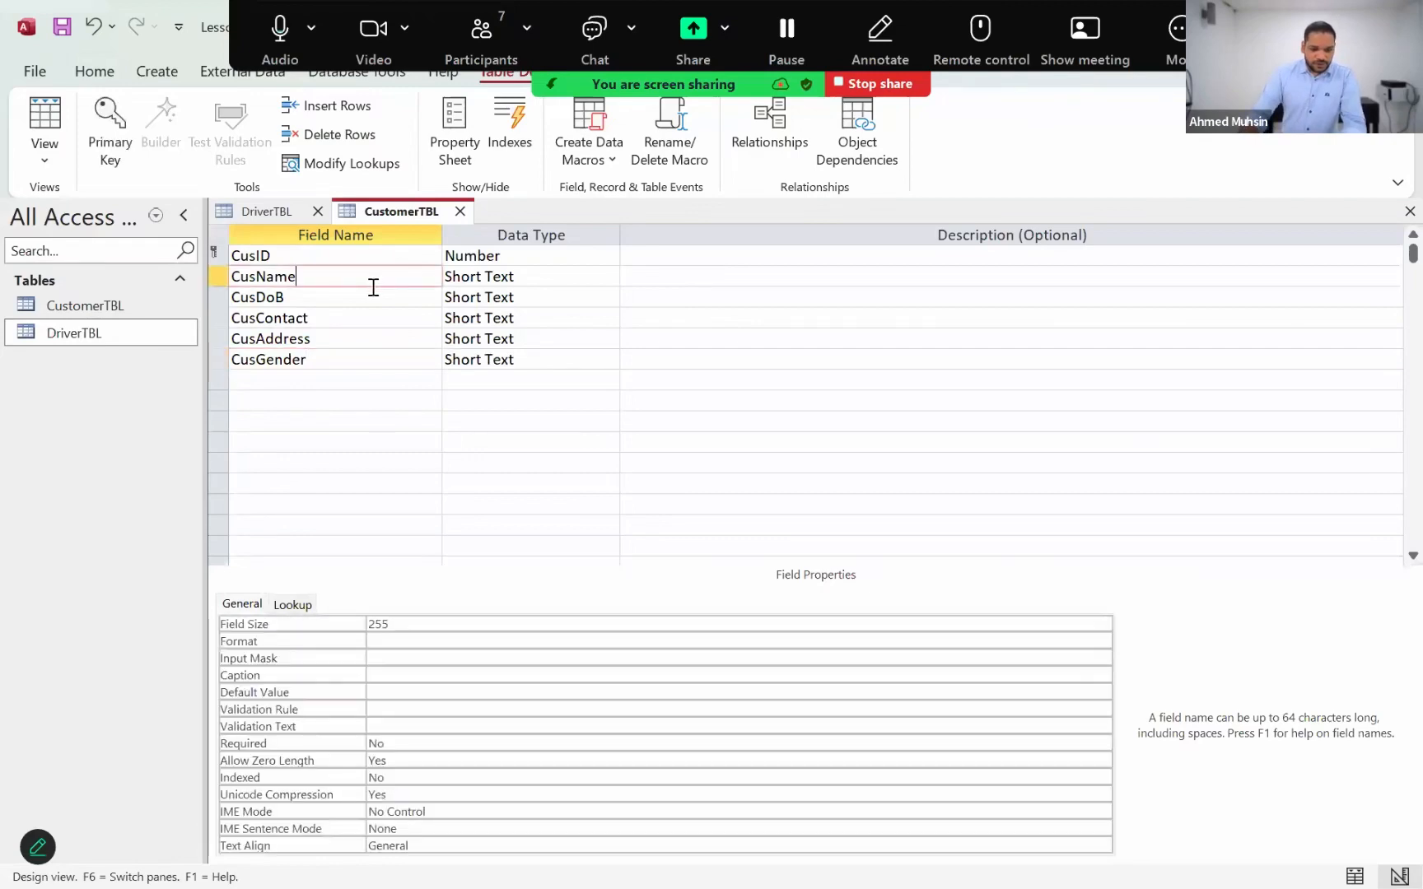
pyautogui.click(409, 295)
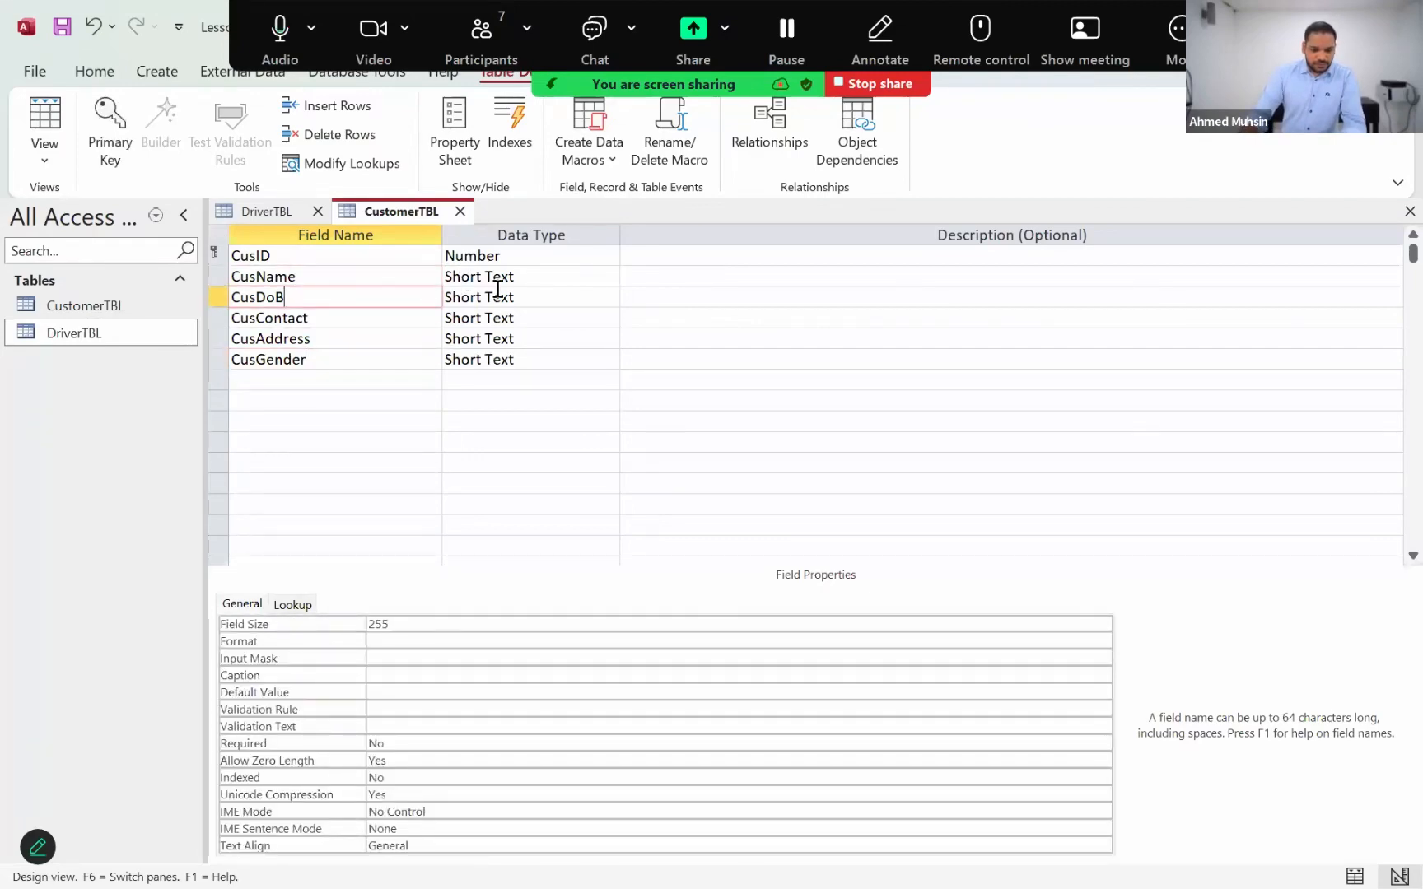
pyautogui.click(502, 296)
pyautogui.click(607, 296)
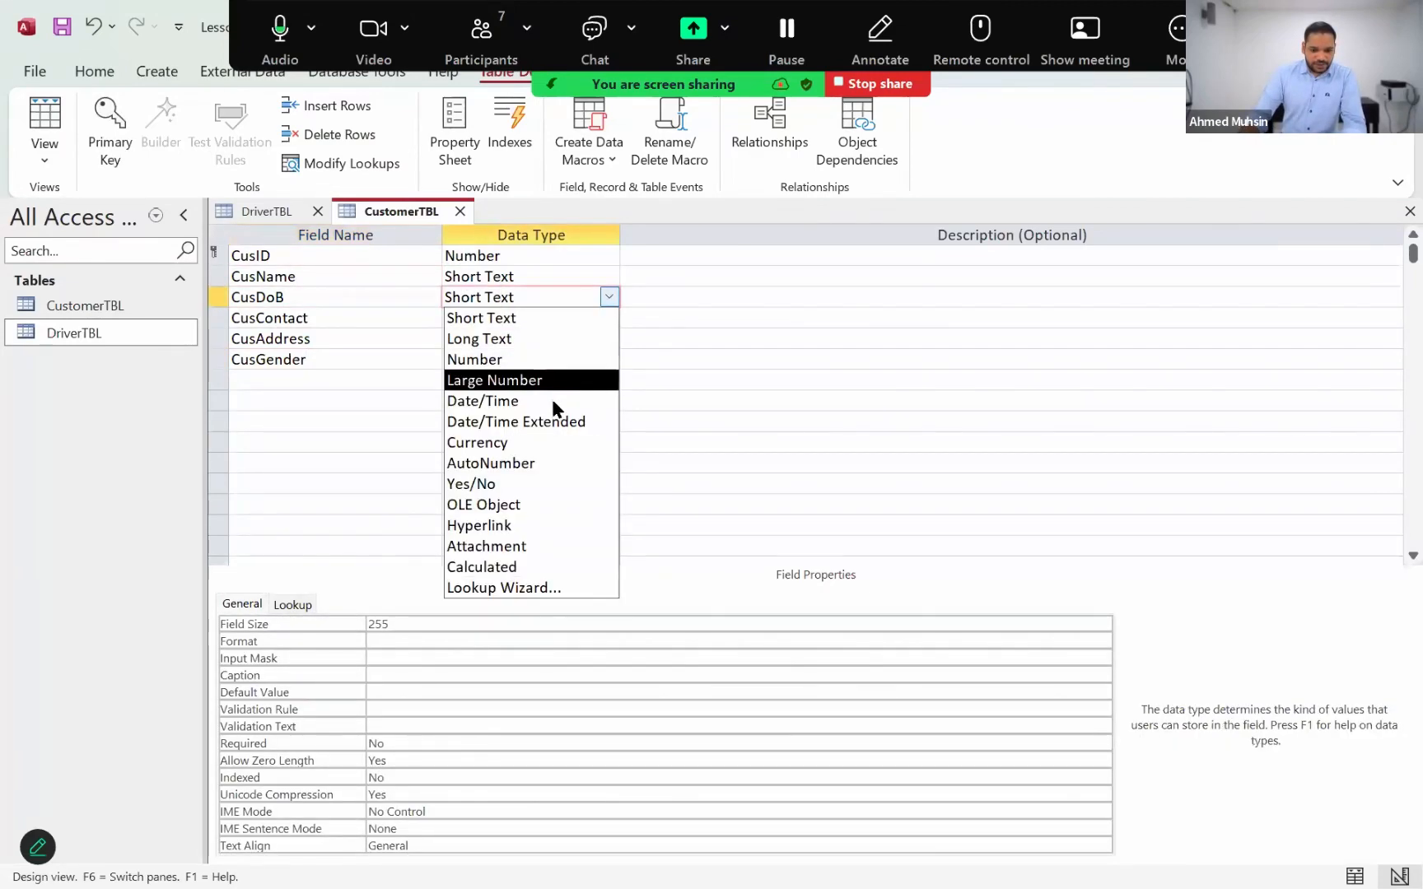
pyautogui.click(556, 401)
pyautogui.click(377, 316)
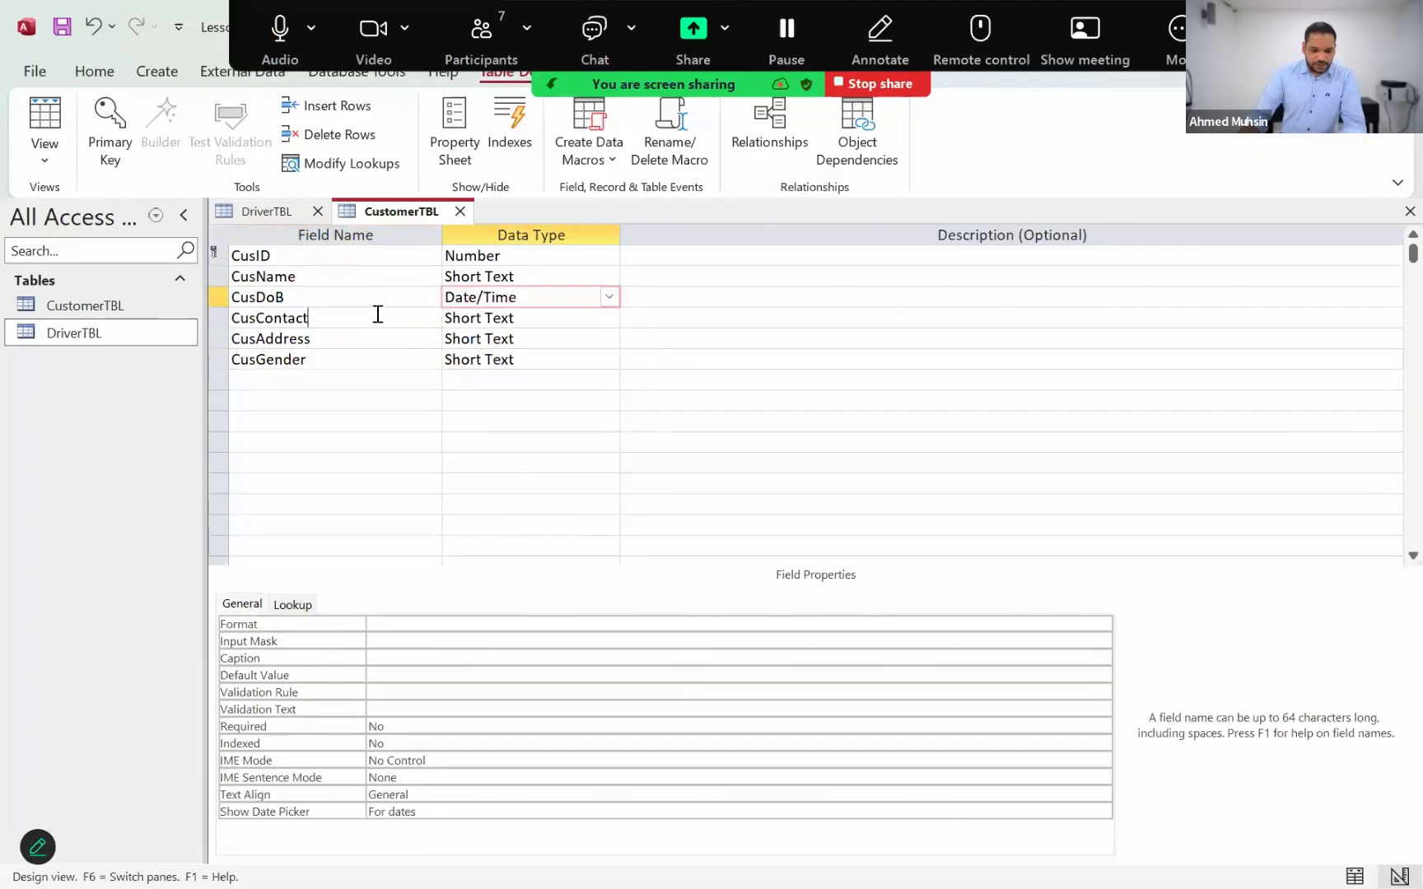
# Limit the CusContact field to a field size of 10.
pyautogui.click(501, 318)
pyautogui.click(413, 625)
pyautogui.click(327, 614)
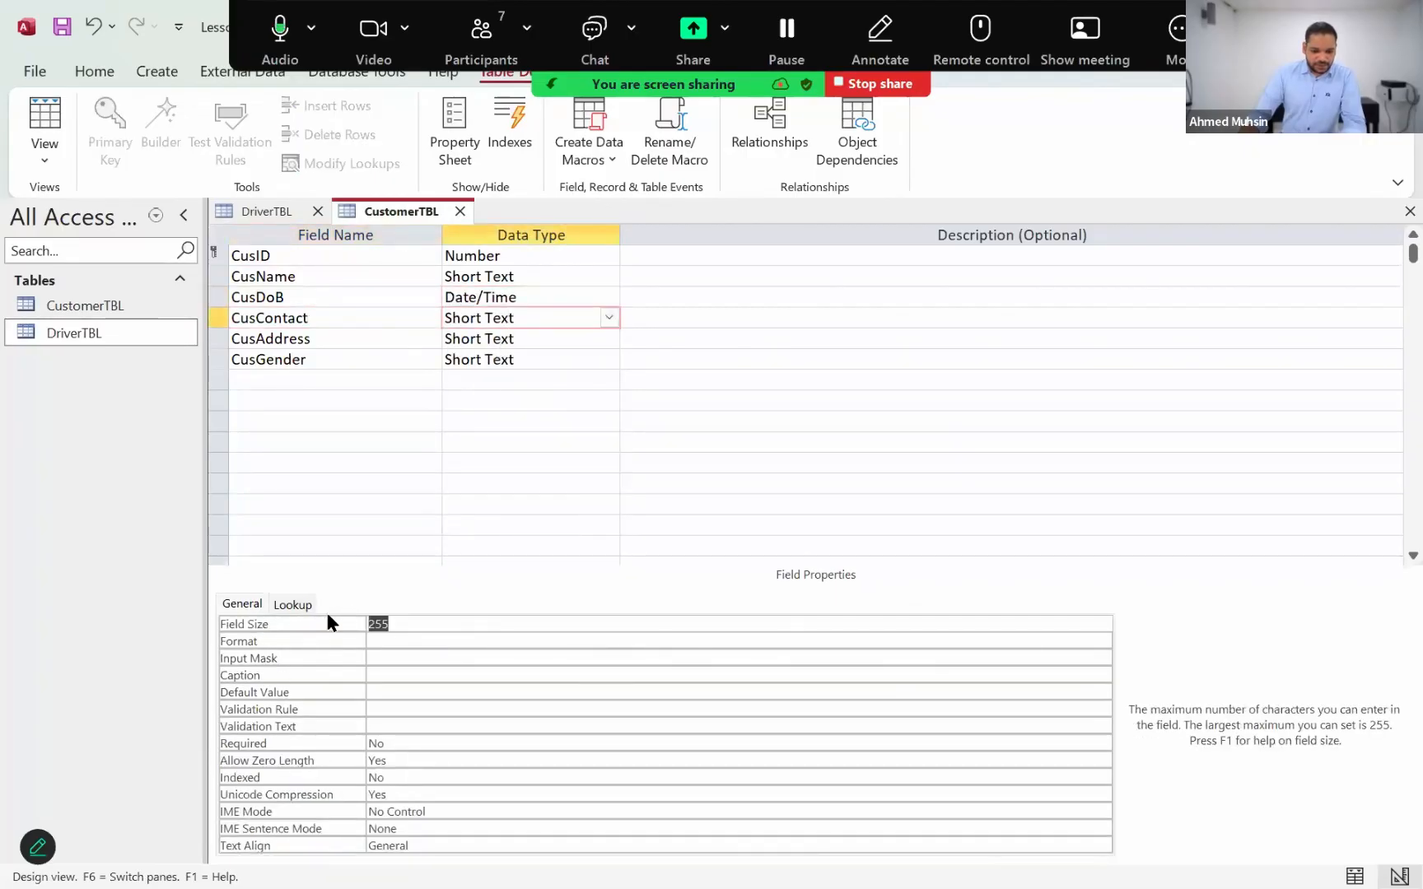
pyautogui.write('10')
pyautogui.press('Return')
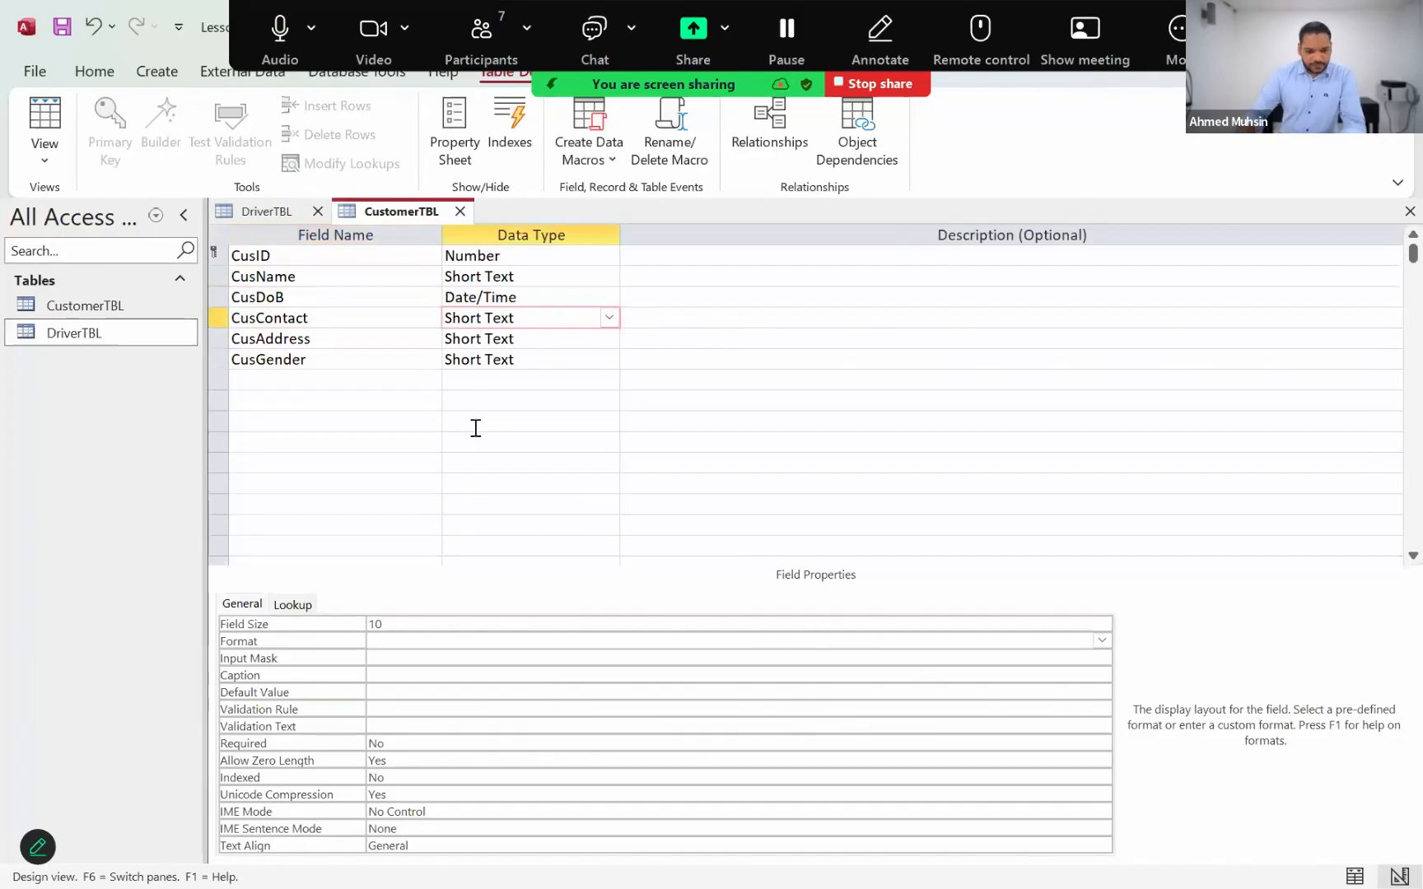
# Set the lookup display control of the CusGender field to List Box.
pyautogui.click(422, 378)
pyautogui.click(475, 363)
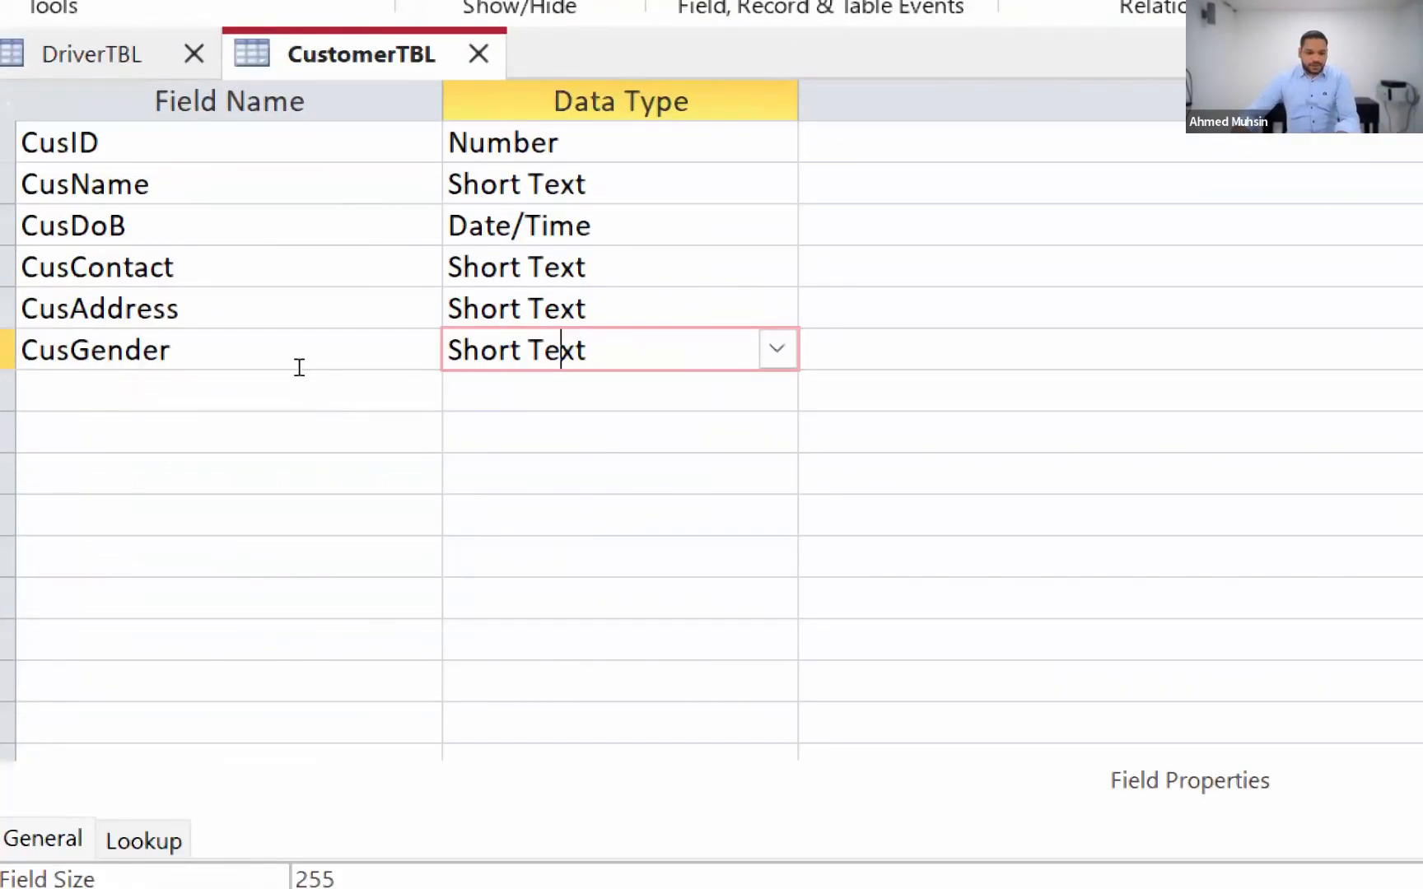
pyautogui.click(336, 367)
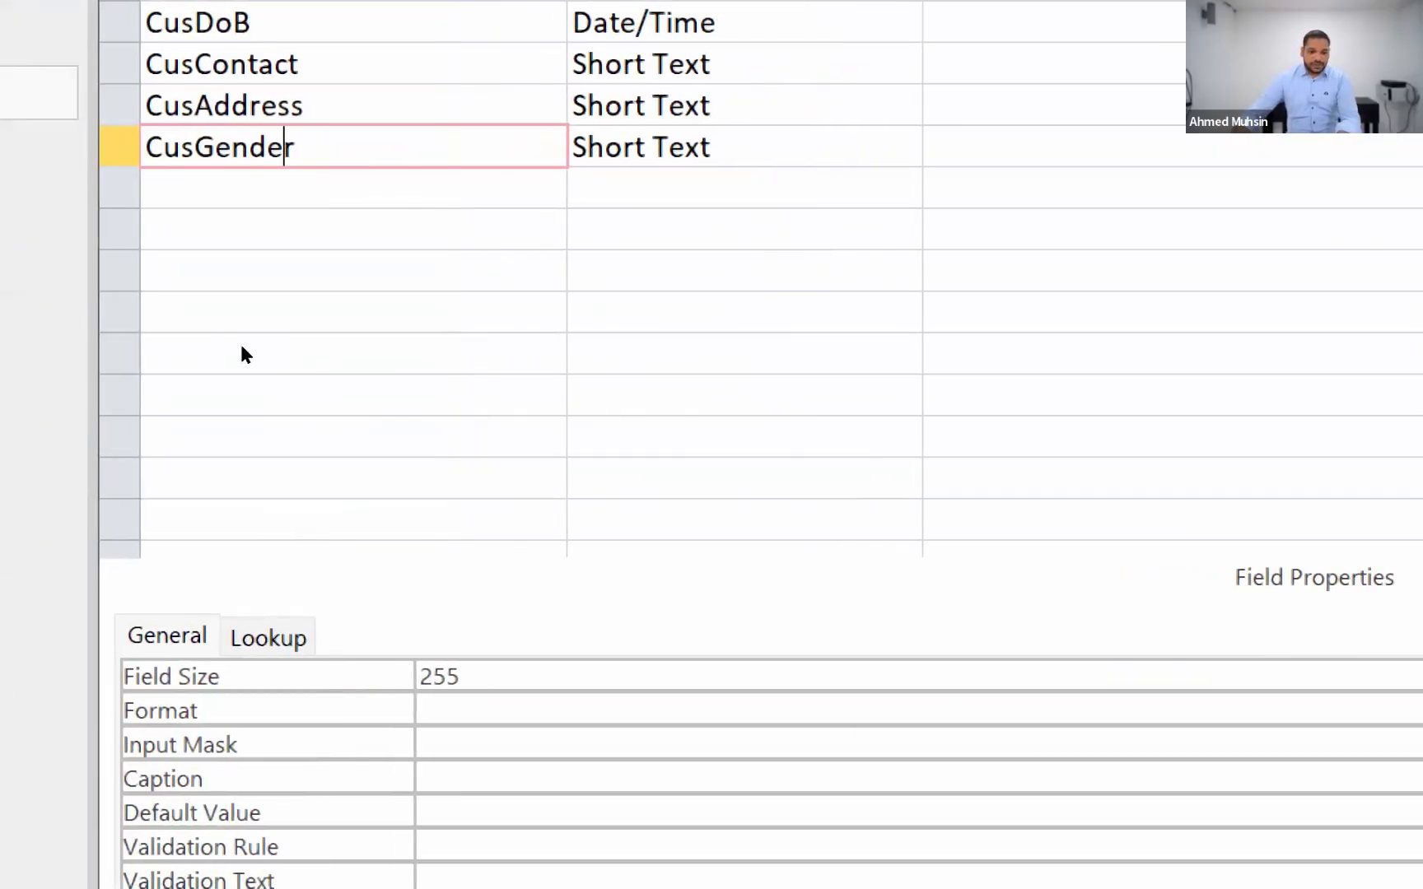
pyautogui.click(300, 618)
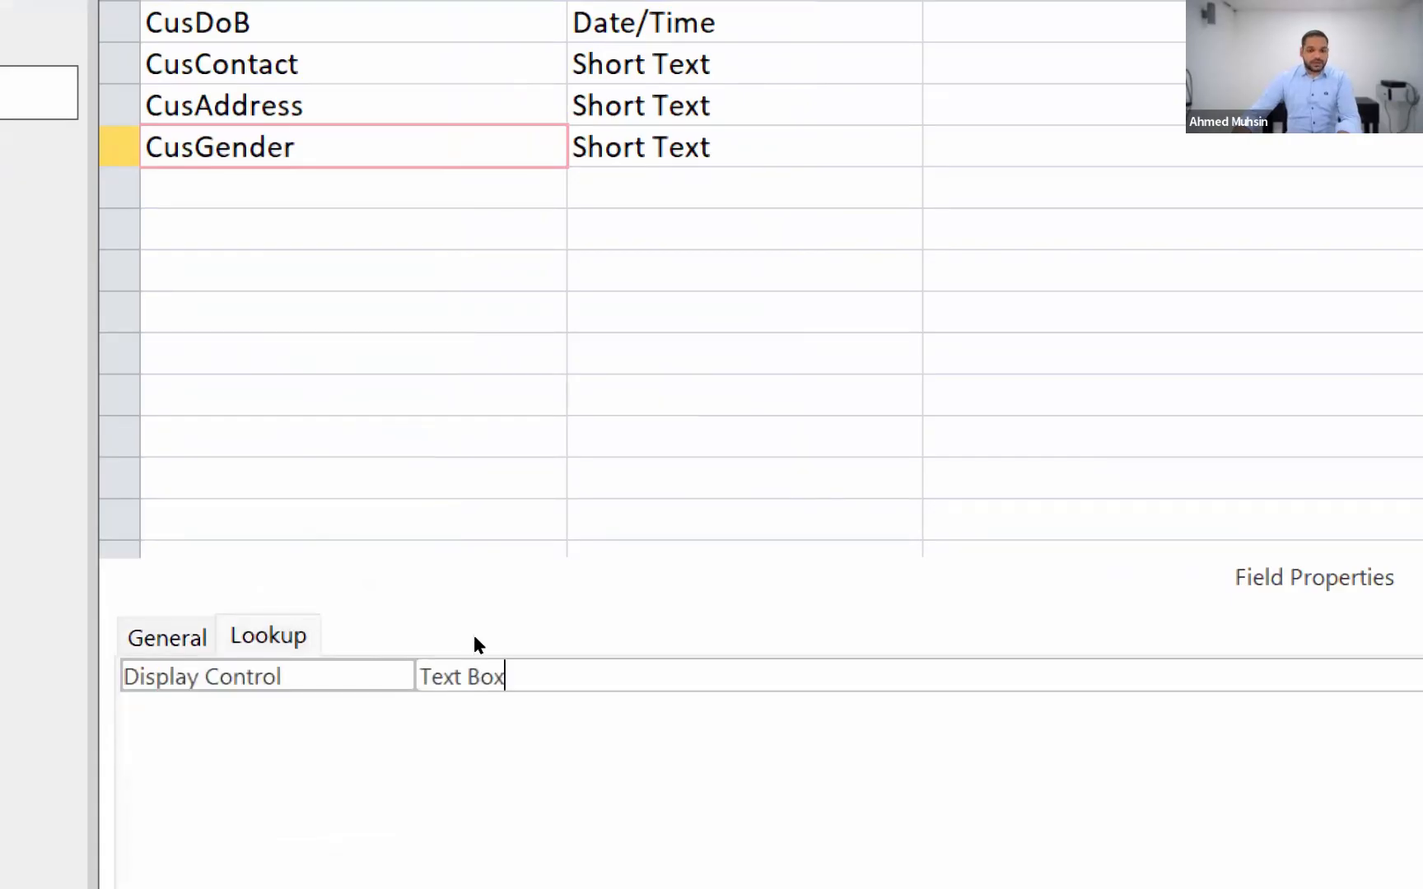
pyautogui.click(894, 669)
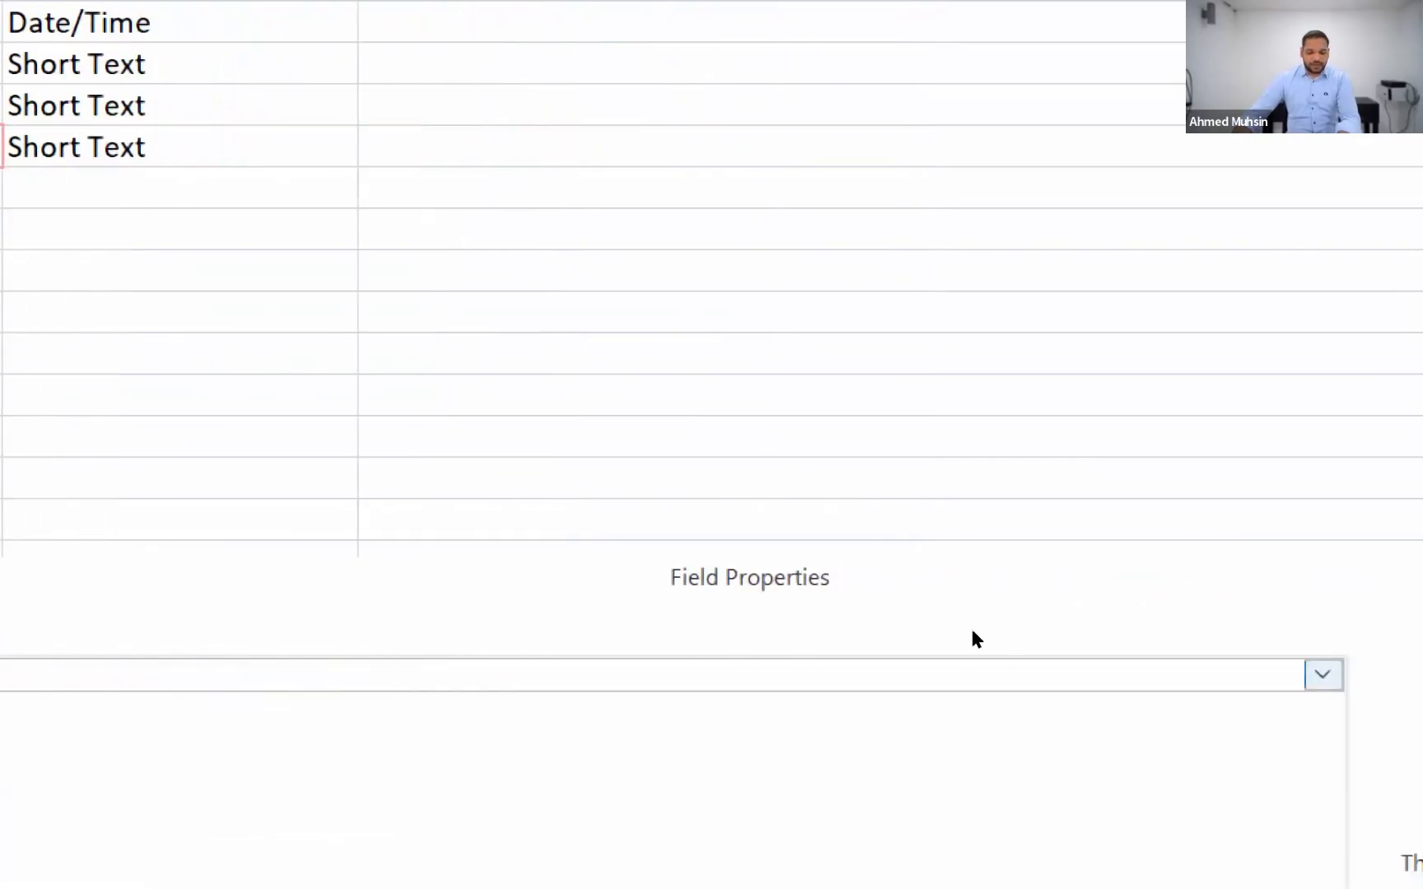
pyautogui.click(1323, 674)
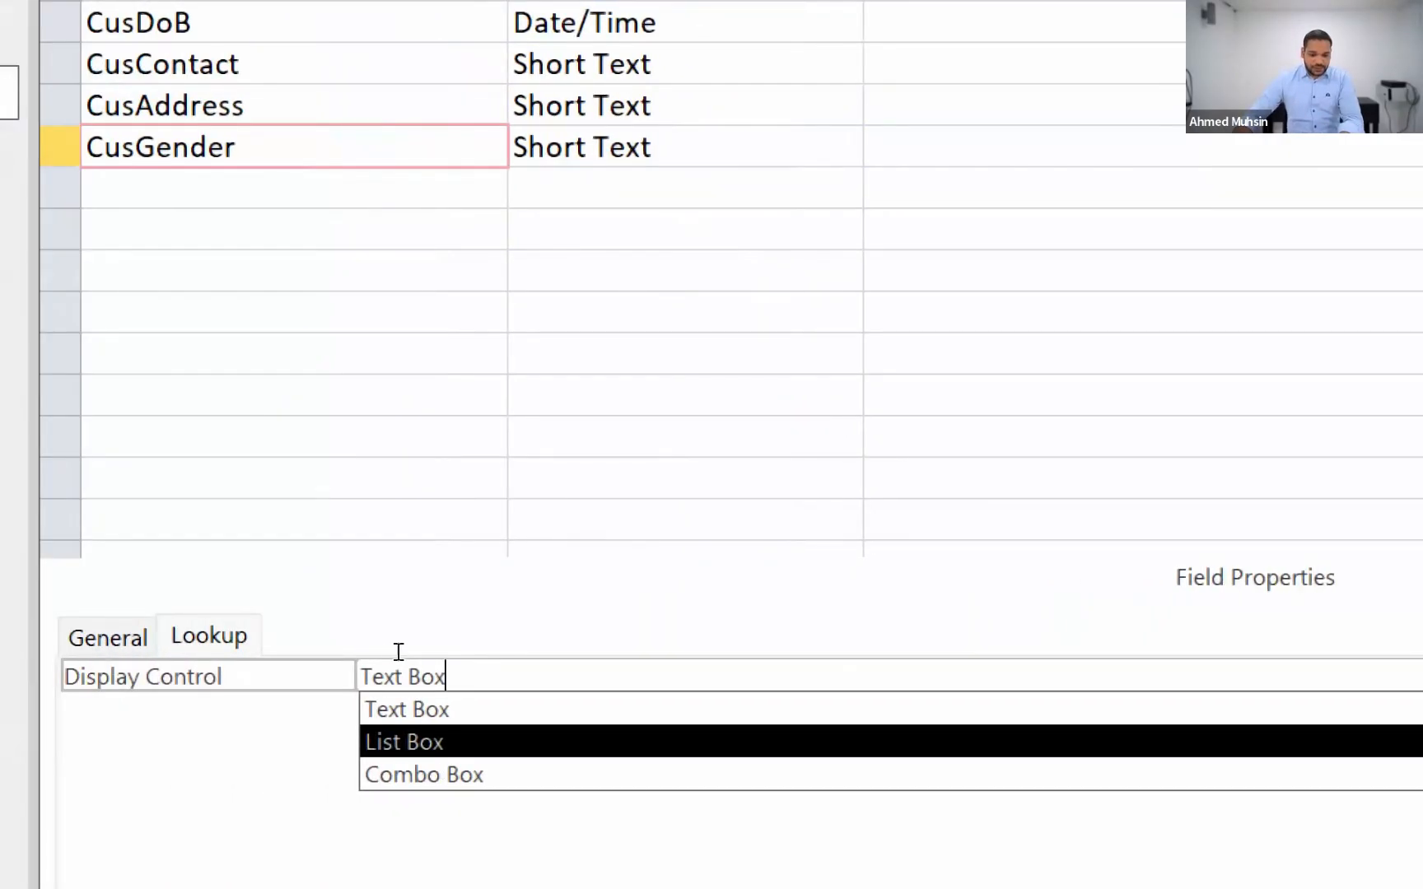
pyautogui.press('Return')
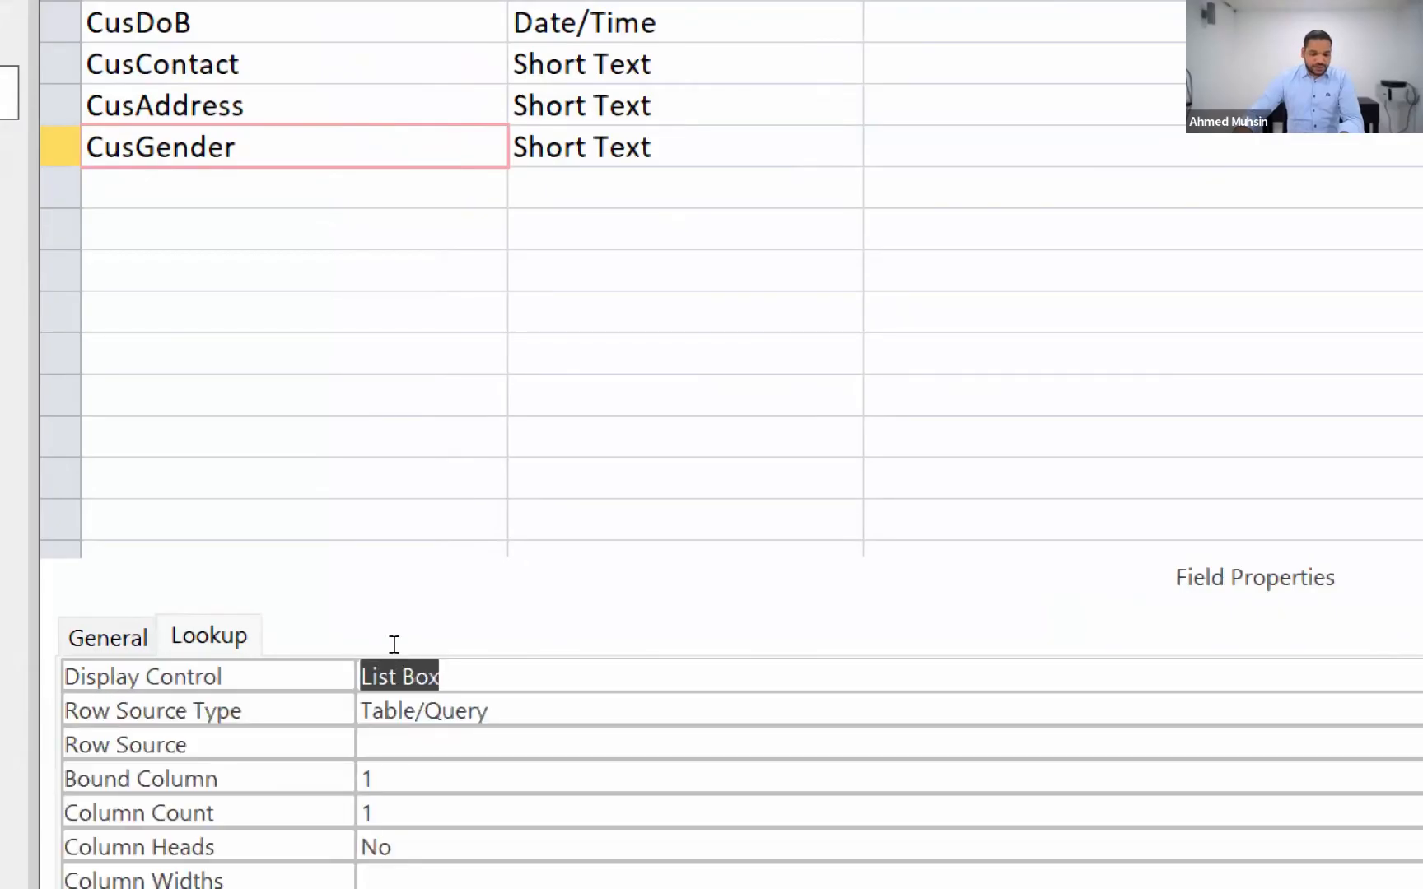
# Set the row source type of the CusGender lookup to Value List.
pyautogui.click(415, 710)
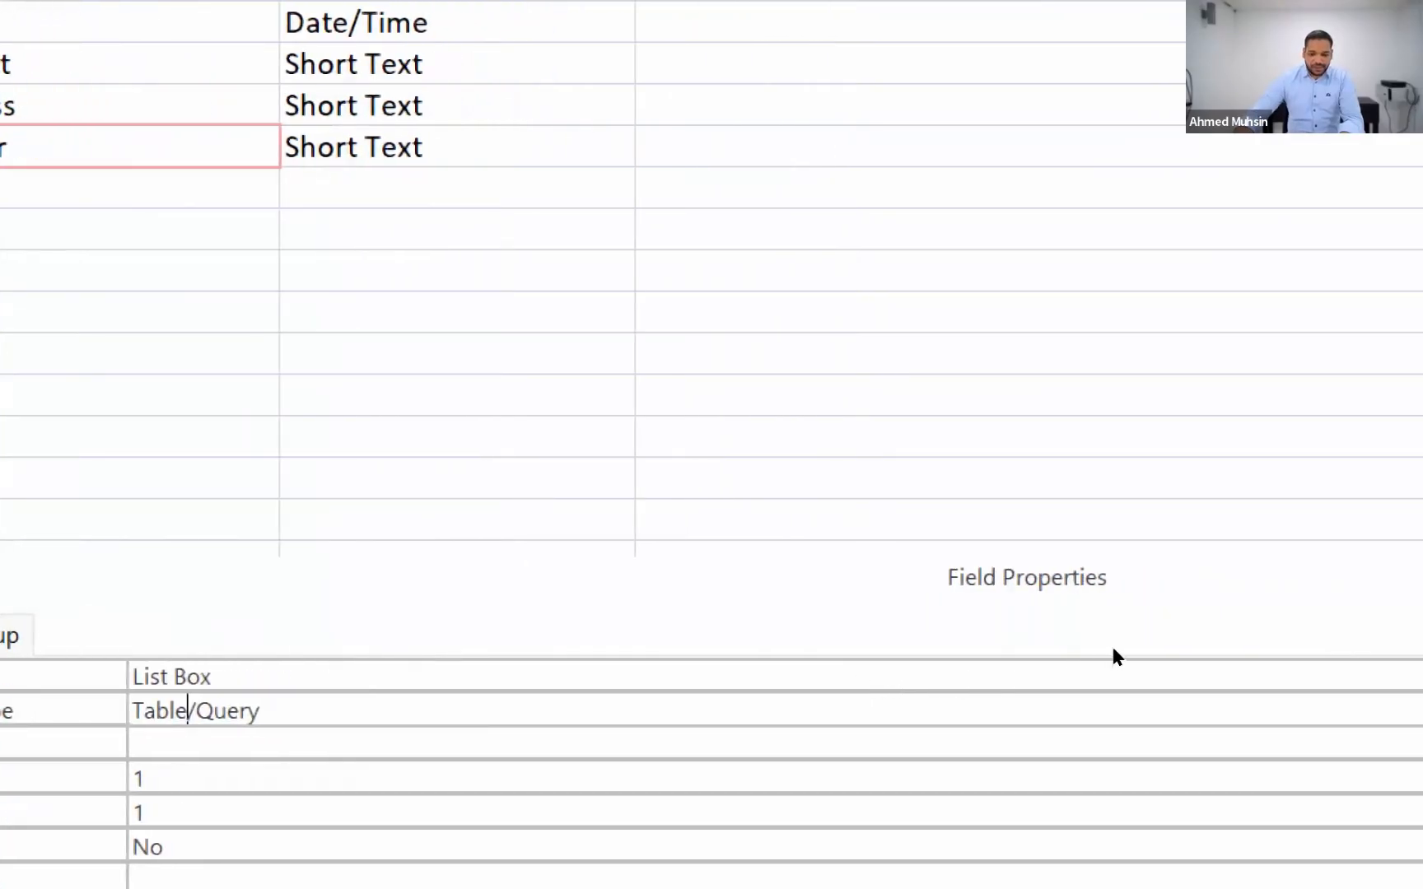
pyautogui.click(1354, 708)
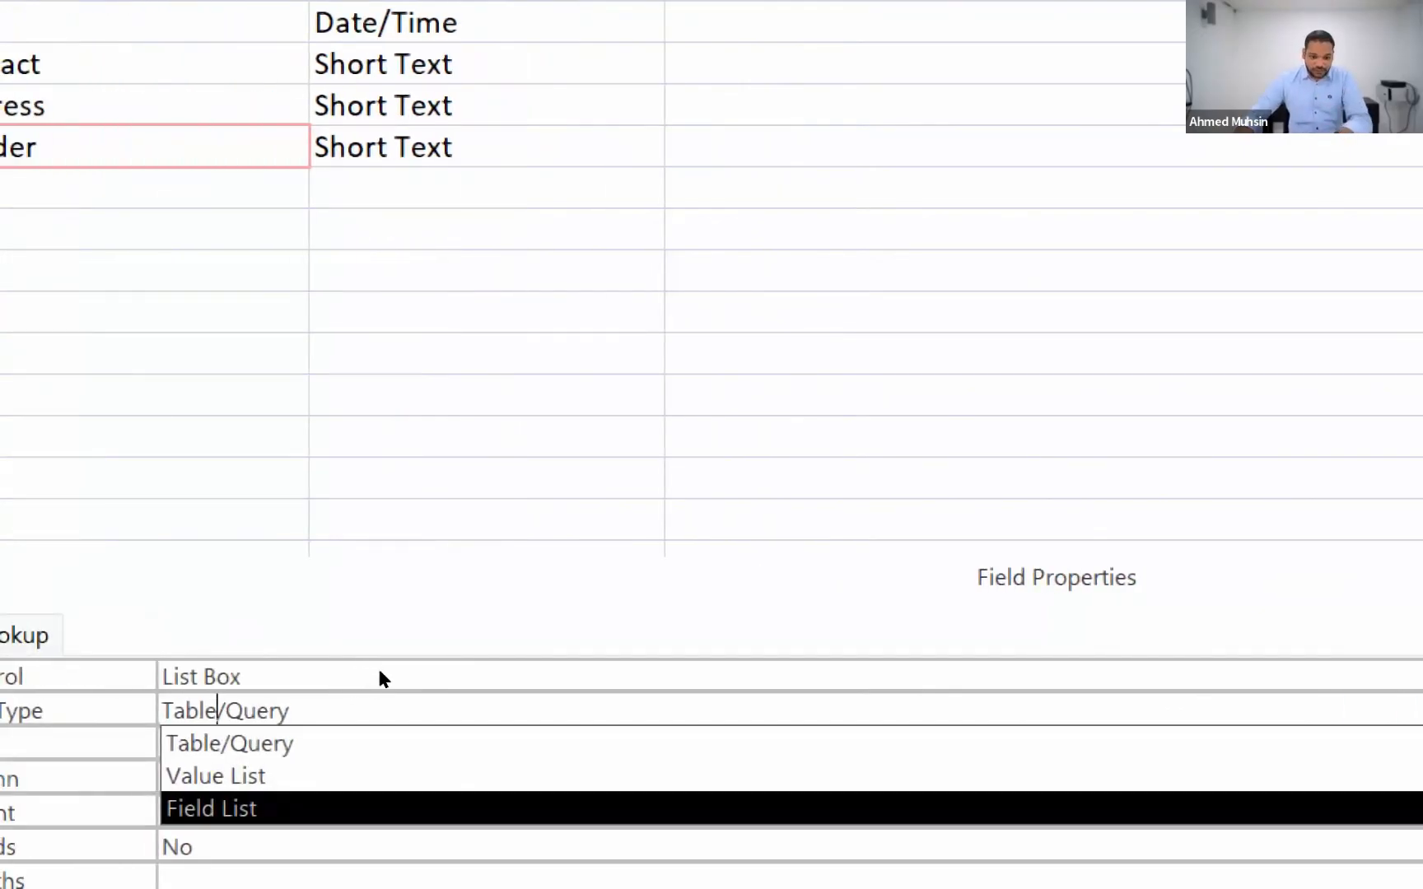
pyautogui.press('Up')
pyautogui.press('Return')
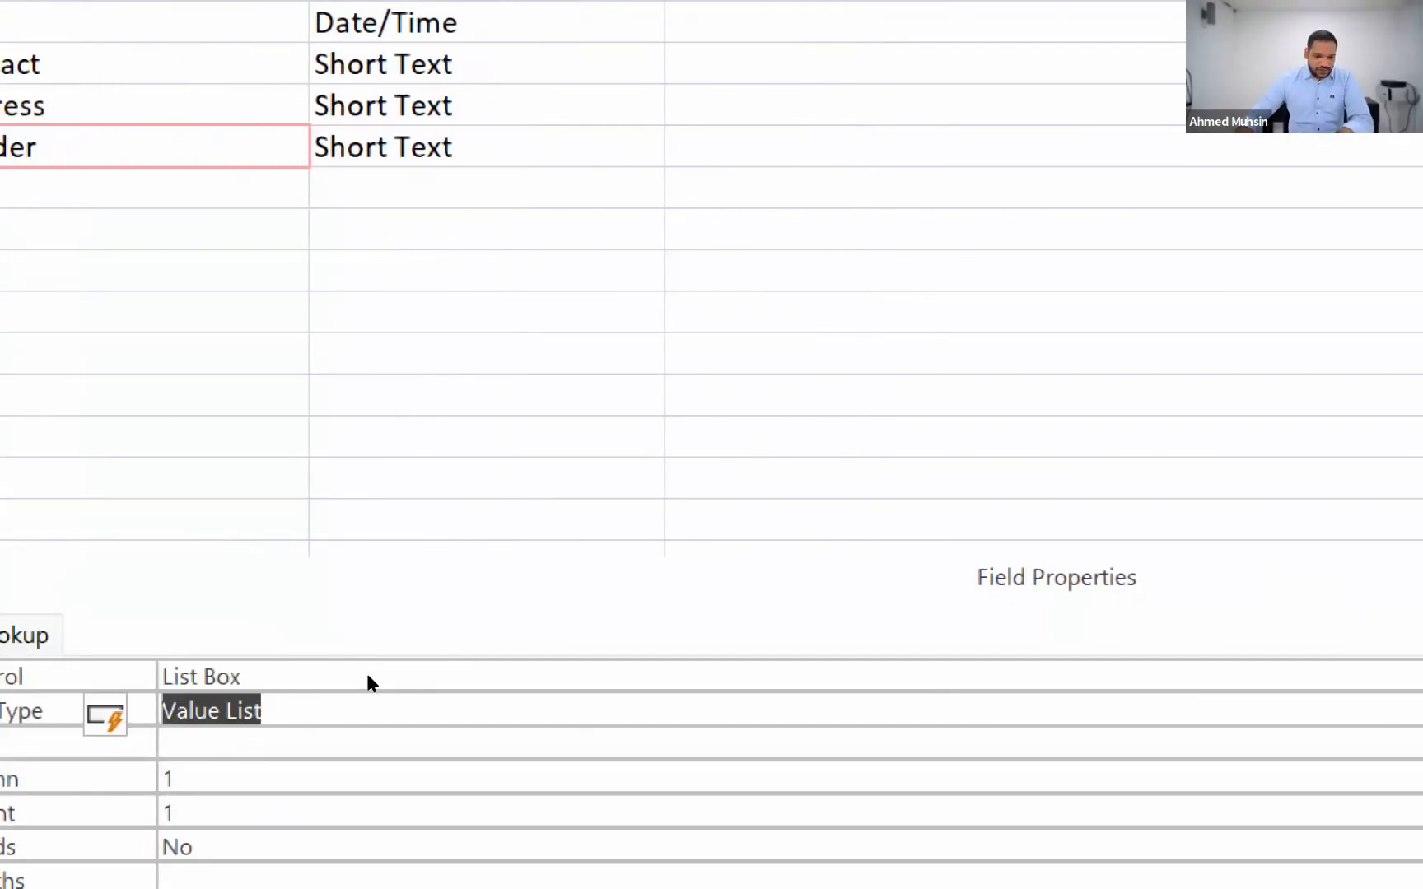
# Enter "M";"F" as the row source of the CusGender list box.
pyautogui.press('Down')
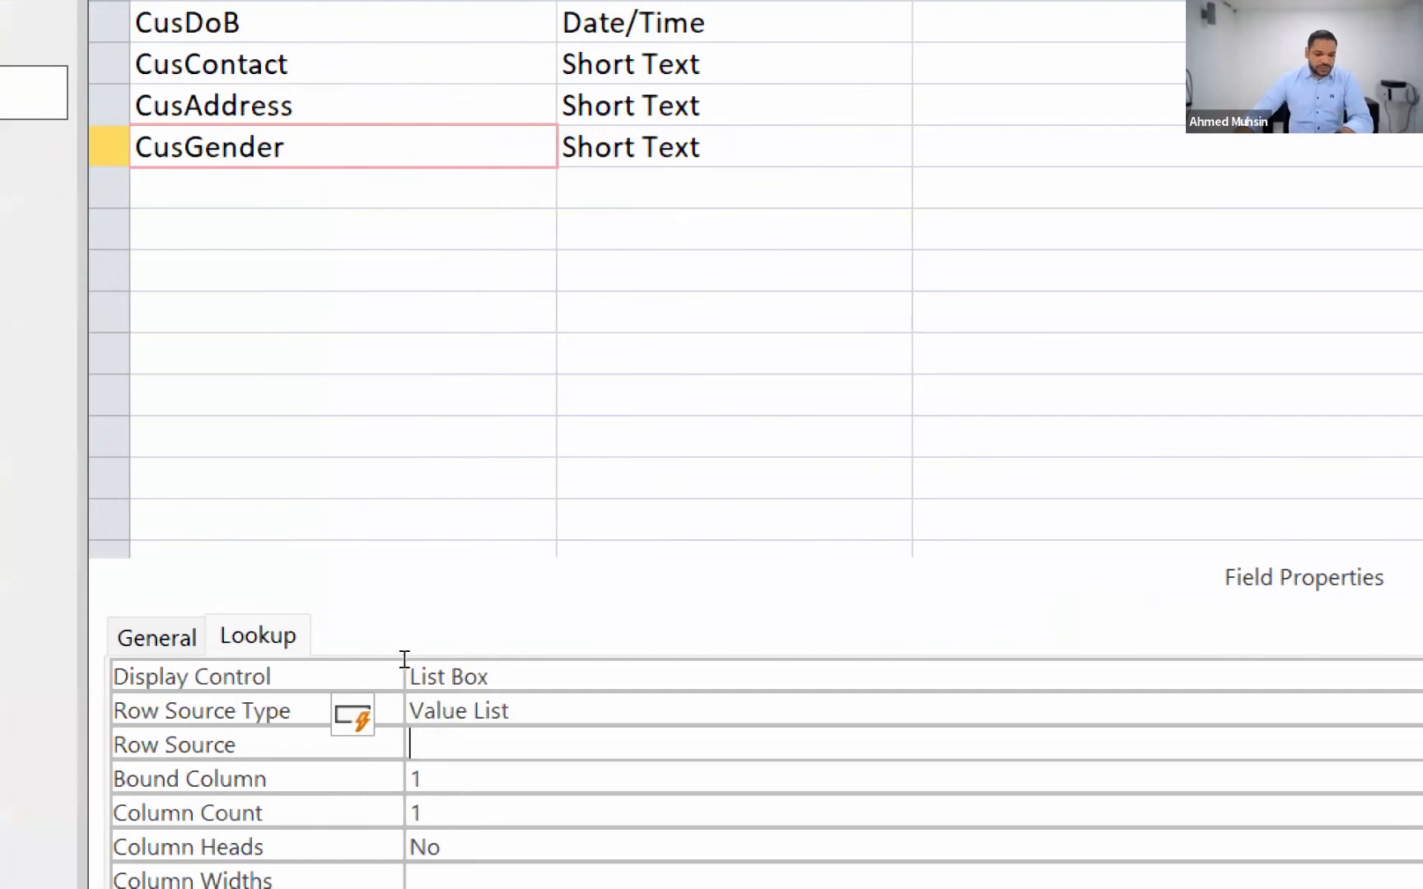
pyautogui.write('""')
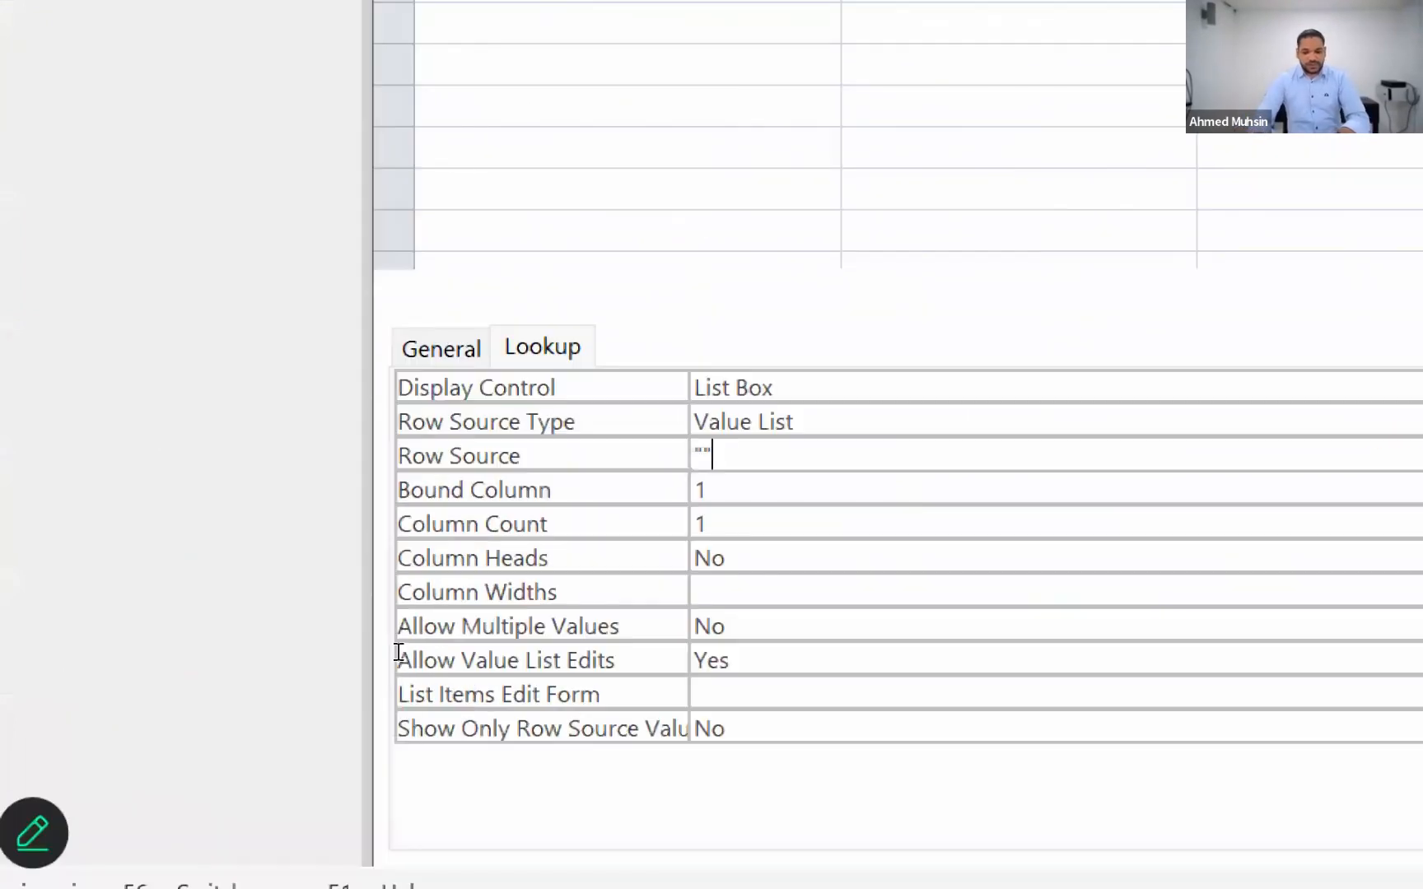
pyautogui.write('M')
pyautogui.press('Right')
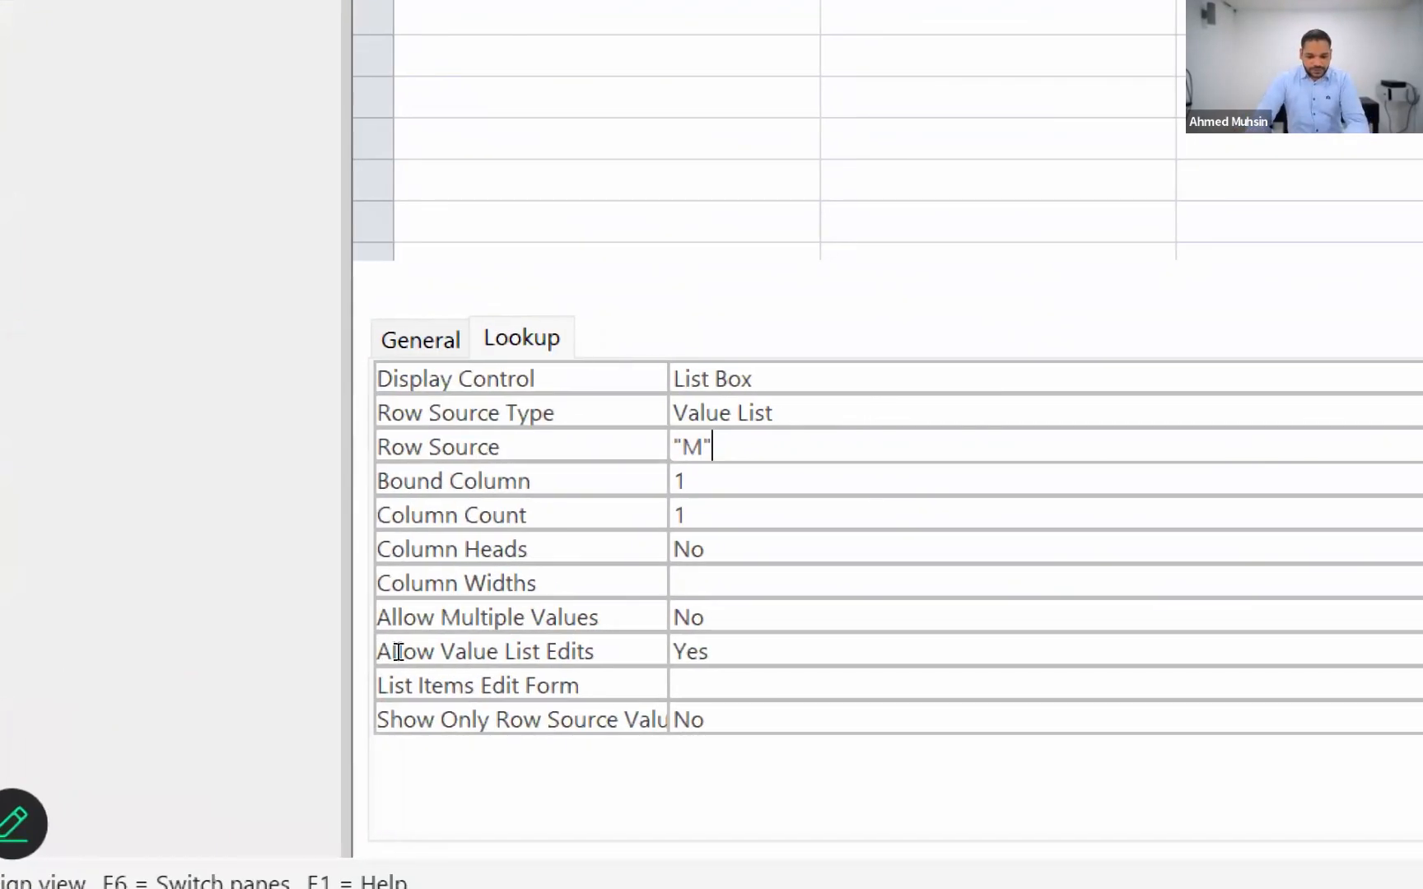
pyautogui.write(';"F')
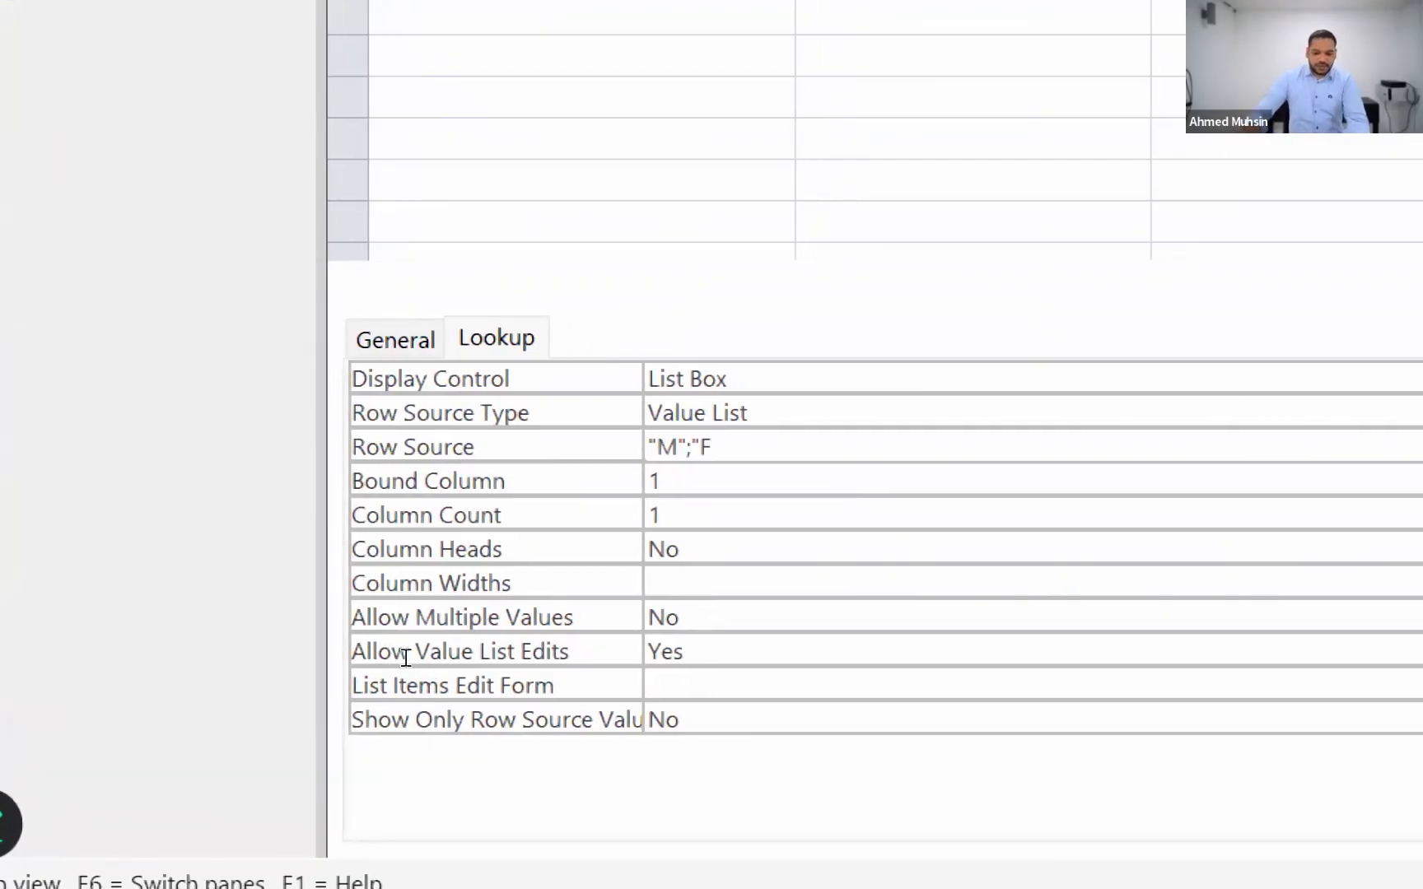
pyautogui.write('"')
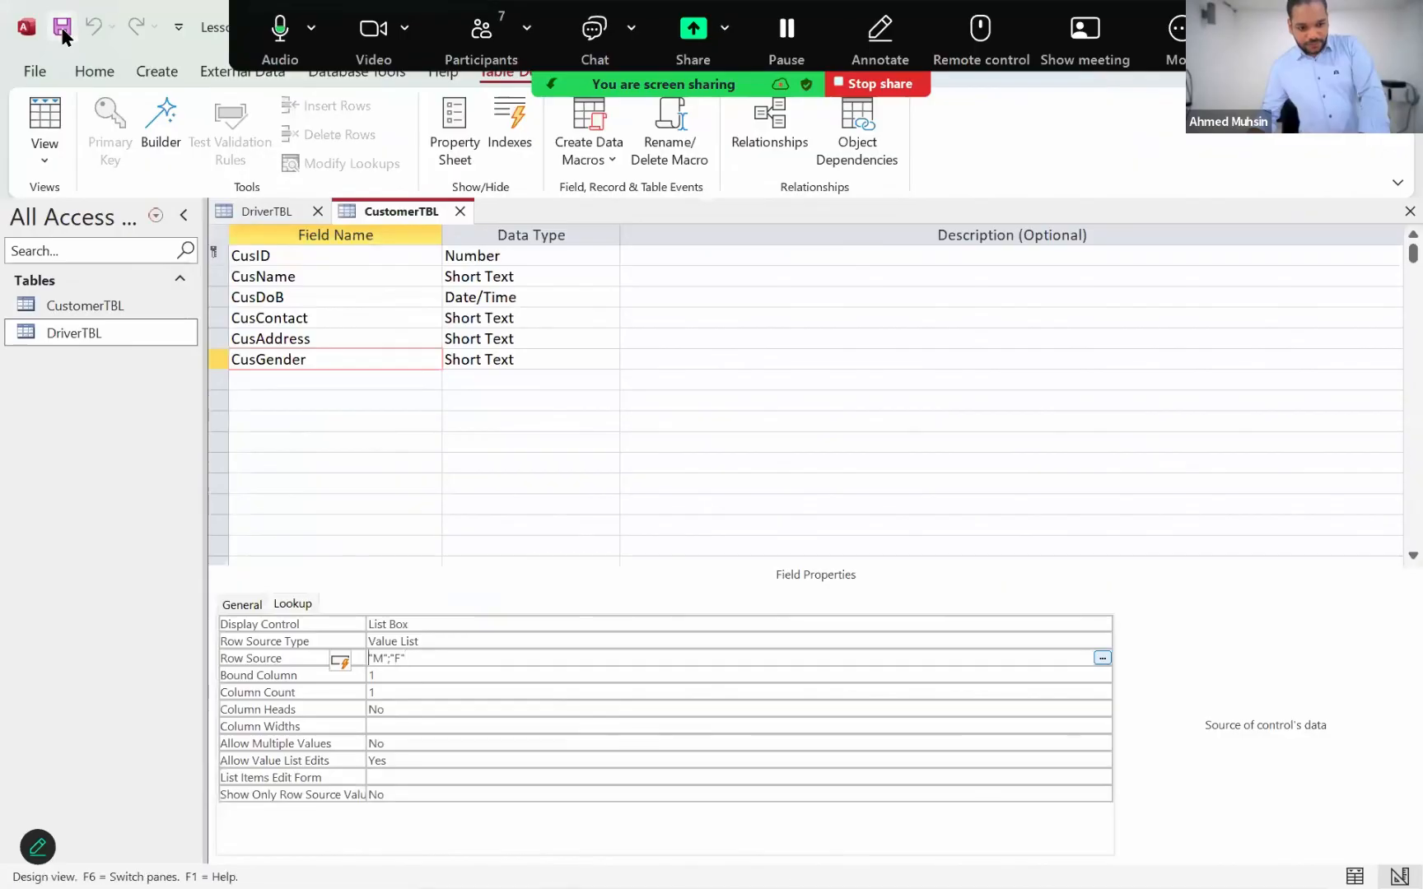
# Reopen the CusGender lookup properties and set Allow Value List Edits to No.
pyautogui.click(318, 338)
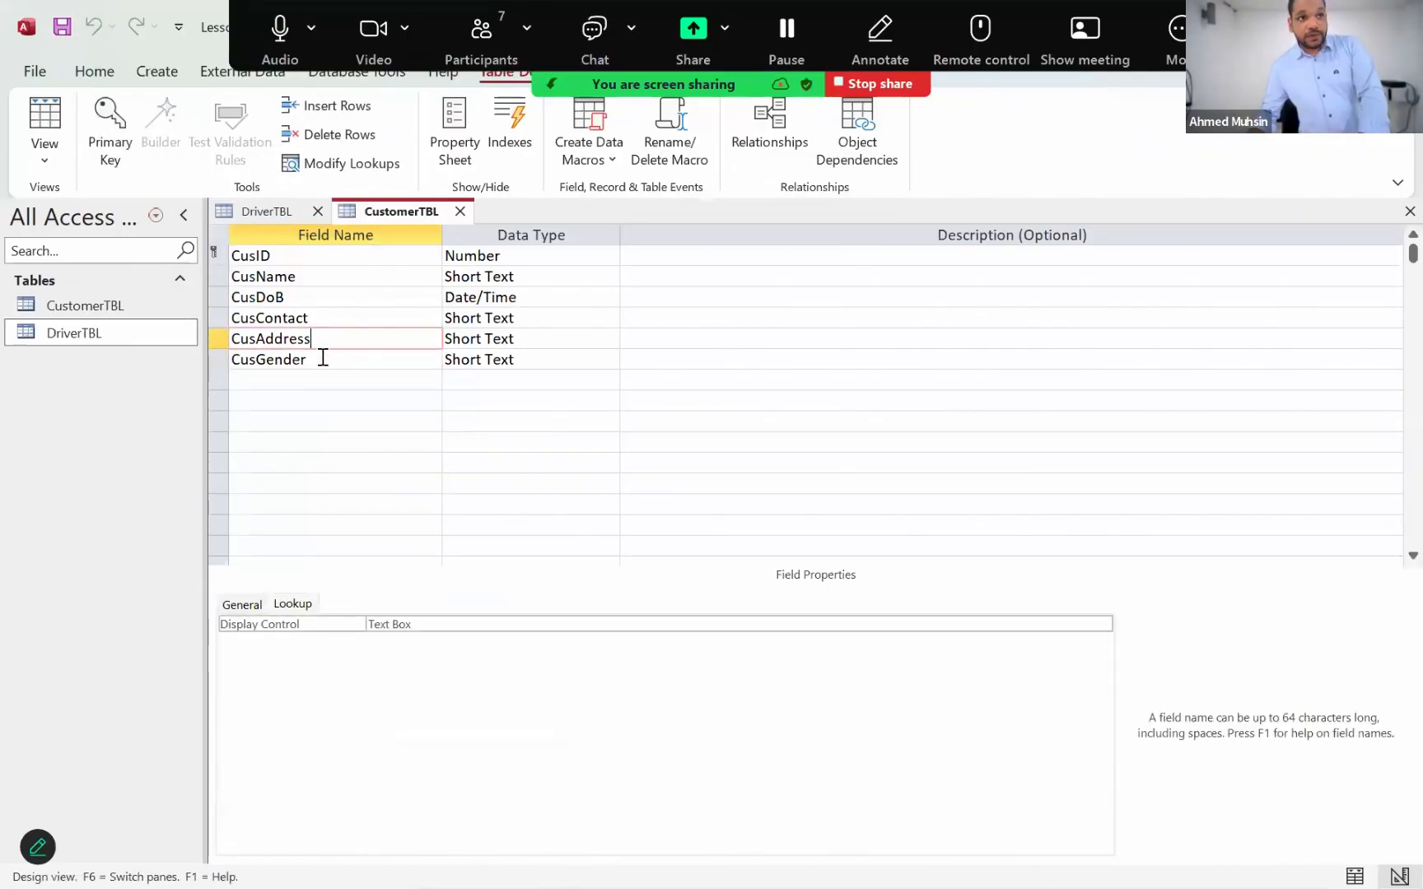
pyautogui.click(322, 357)
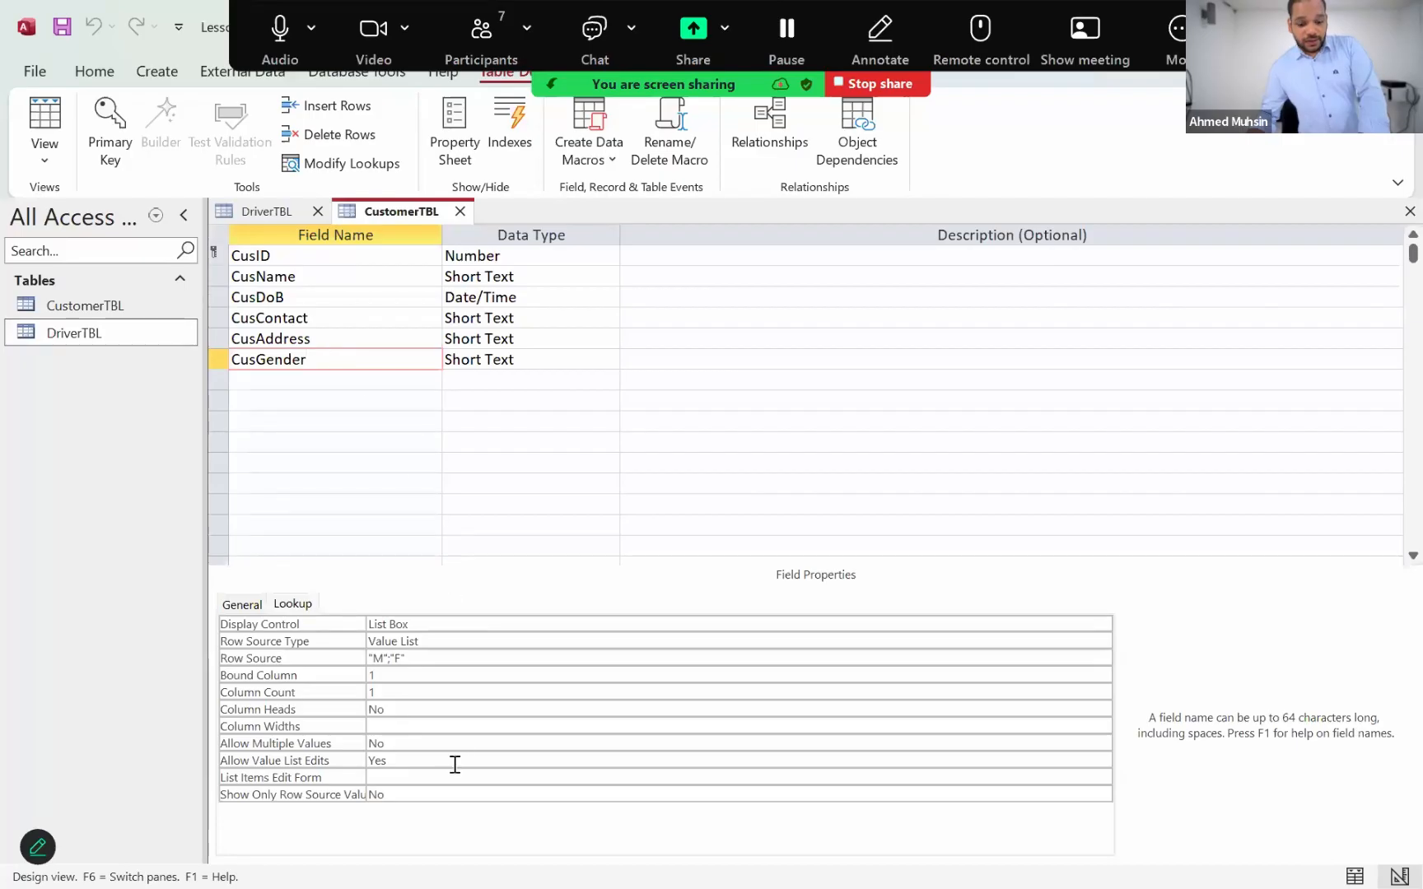
pyautogui.click(413, 761)
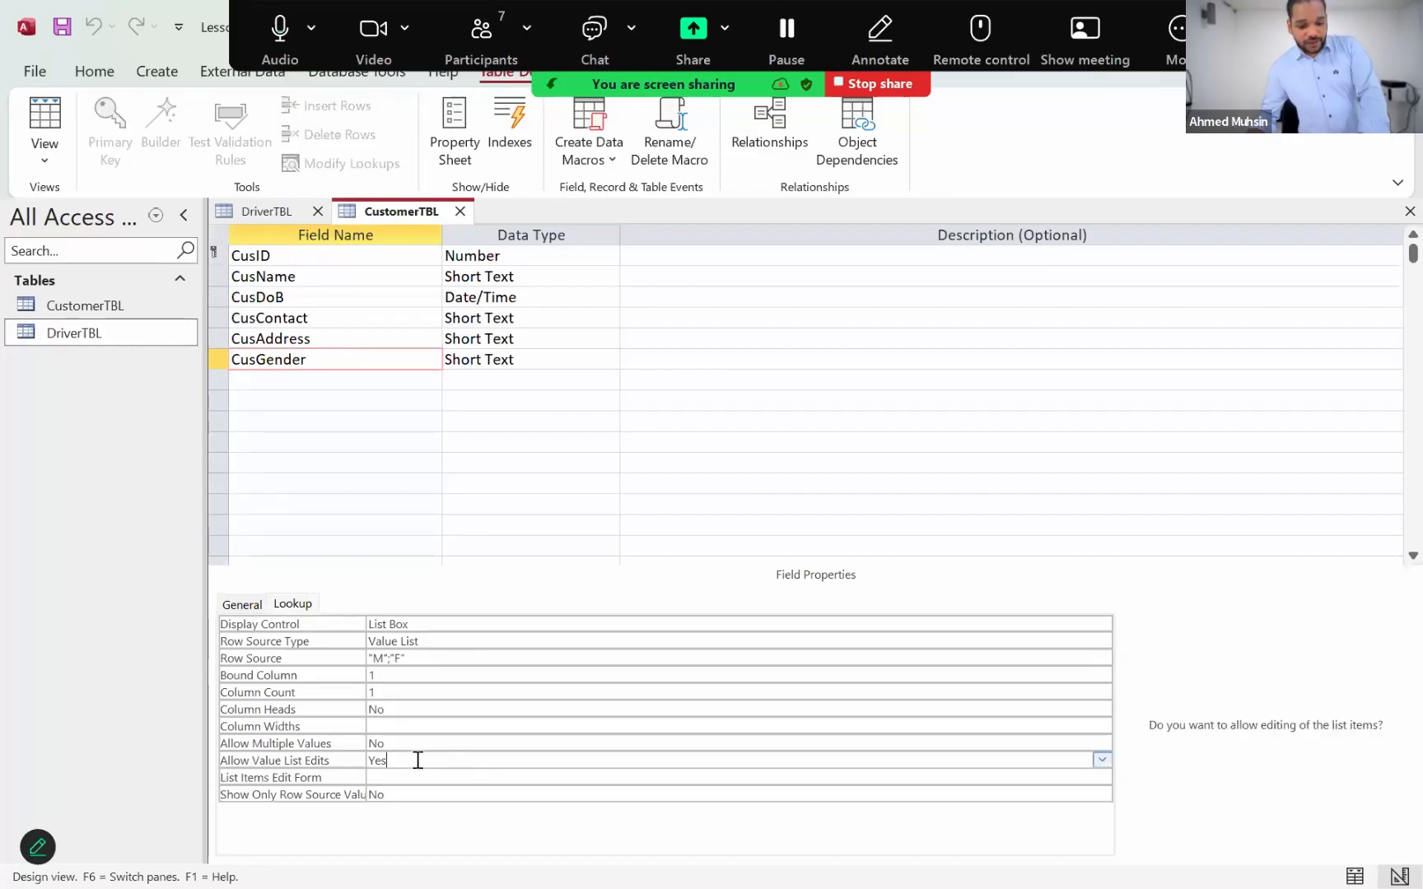
pyautogui.click(1101, 759)
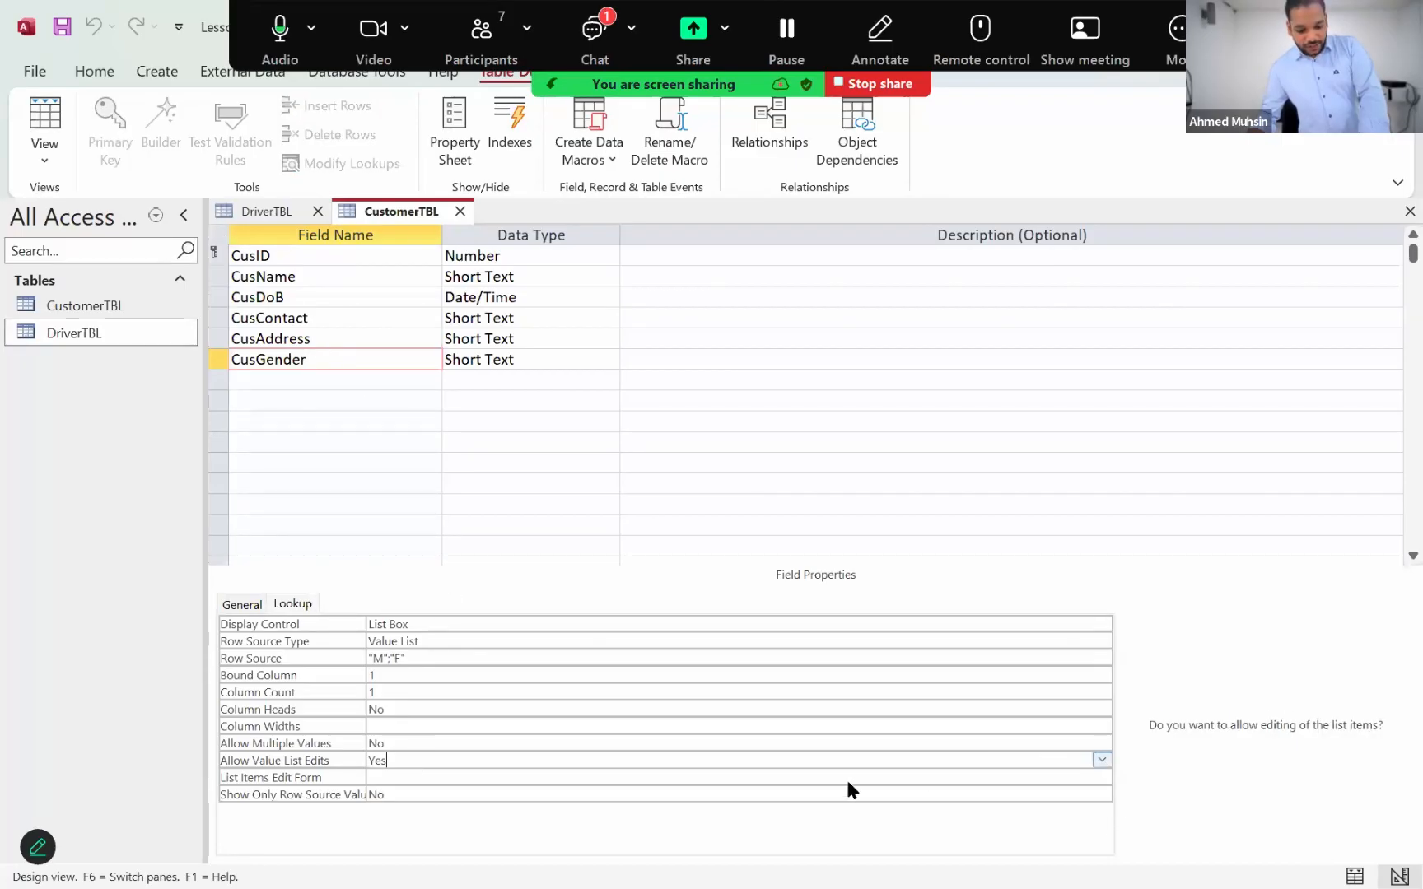
pyautogui.click(829, 792)
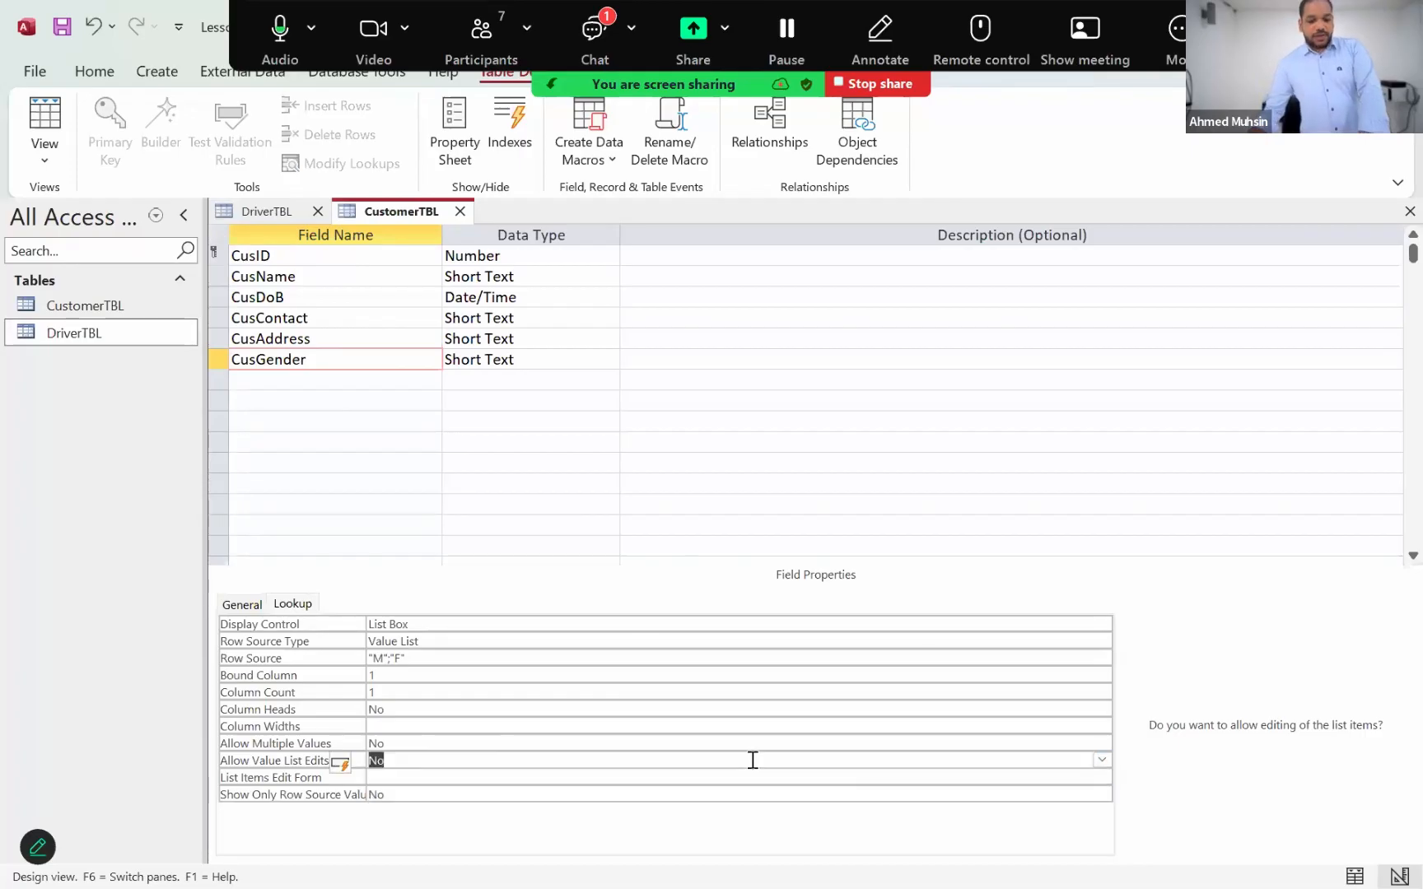
pyautogui.click(753, 760)
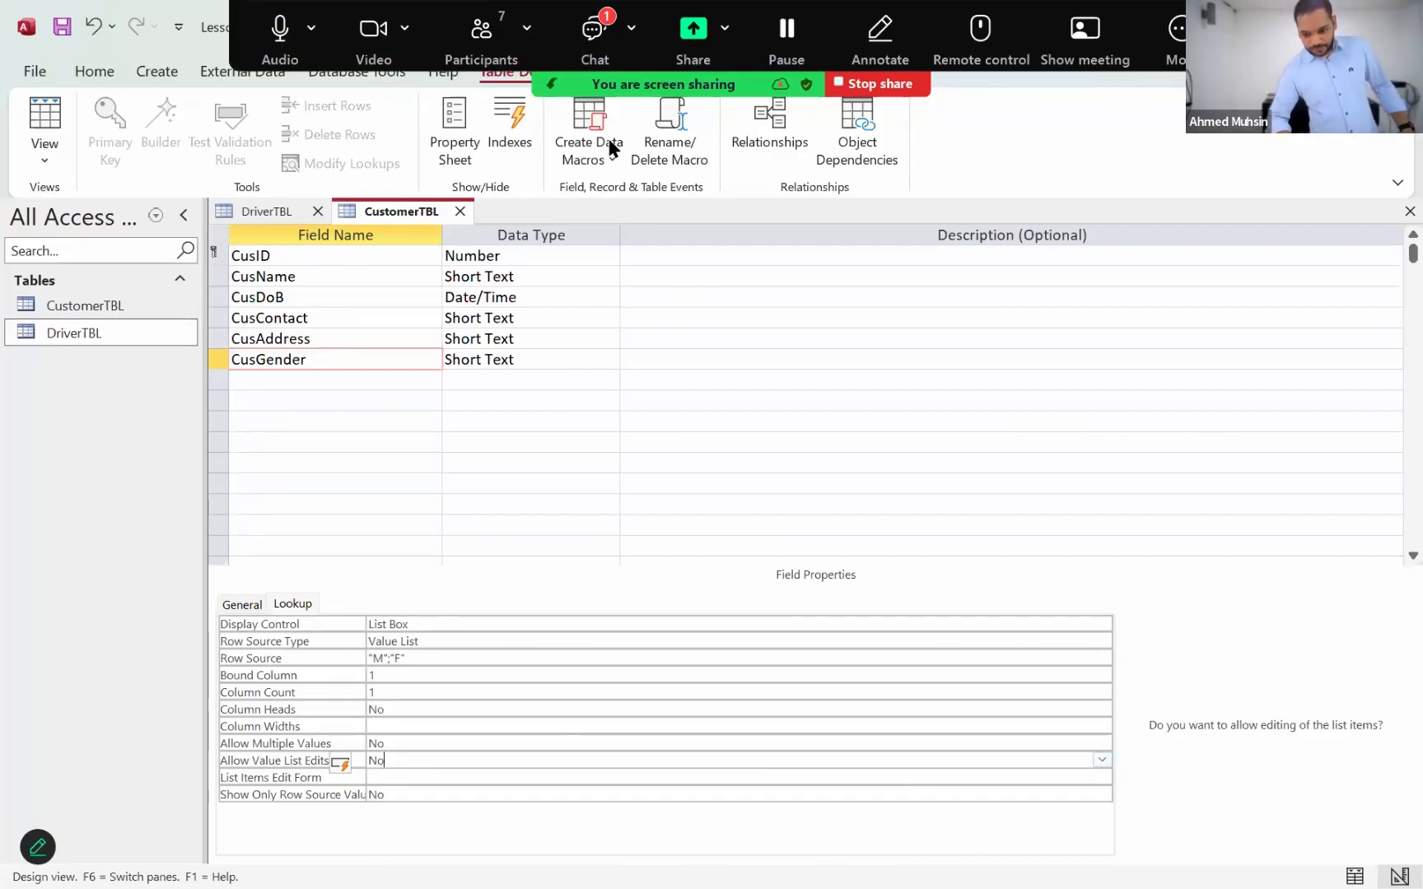
# Read the student's screenshot and private messages in the Zoom meeting chat, closing the chat each time.
pyautogui.click(594, 37)
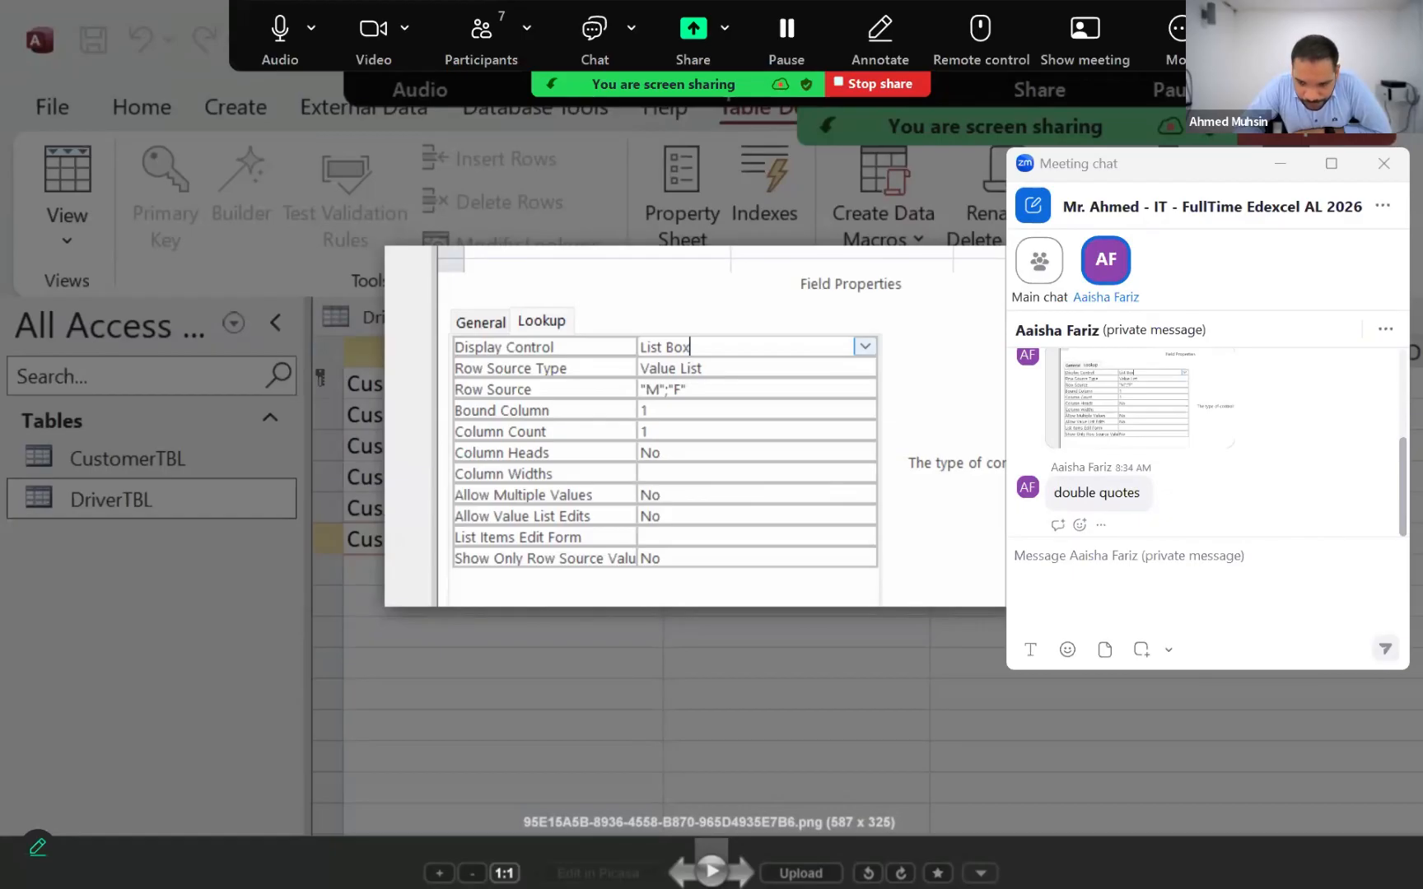
pyautogui.press('Escape')
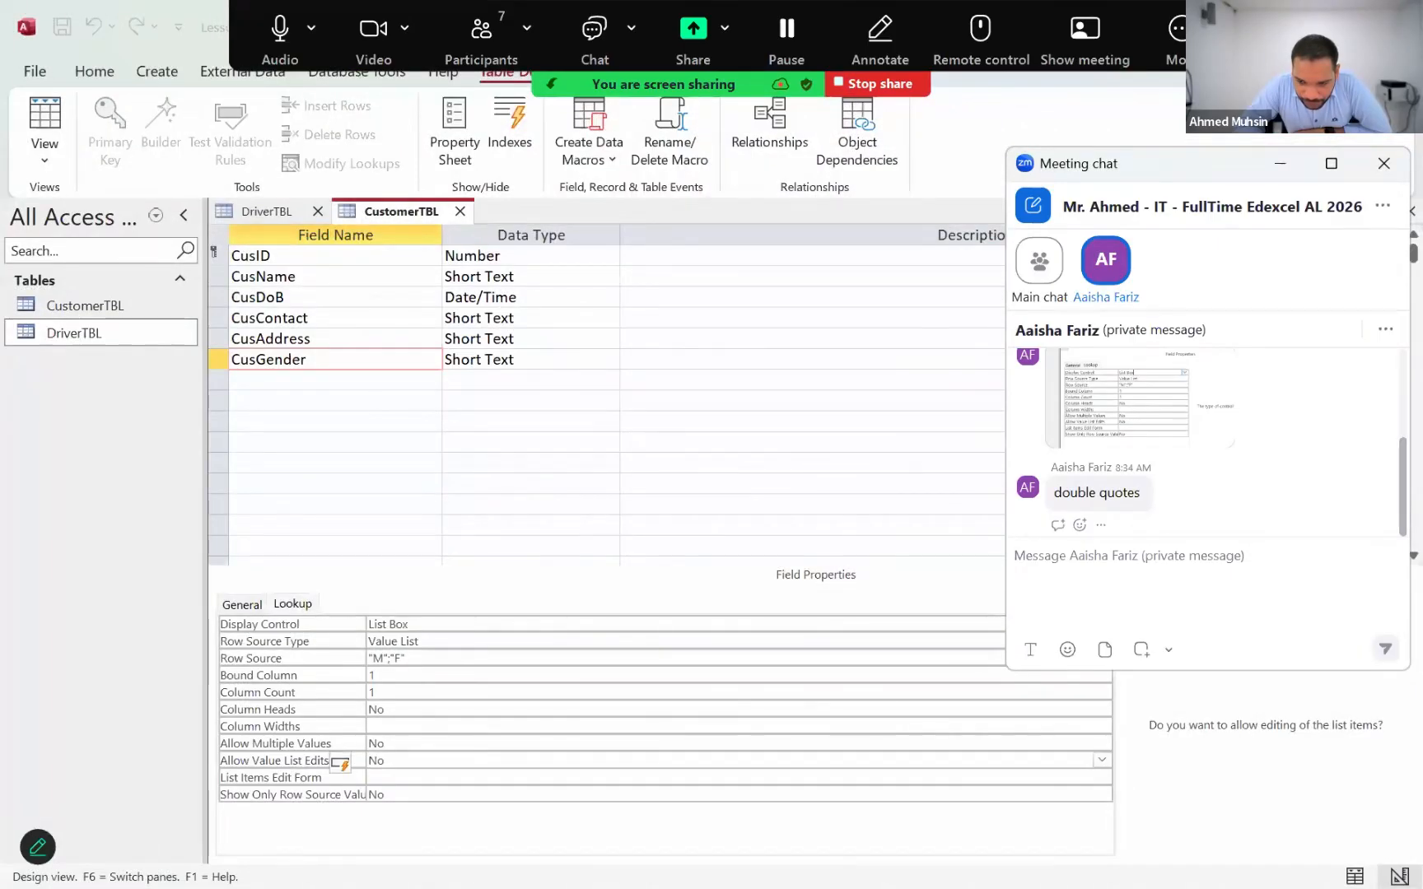
pyautogui.click(1383, 163)
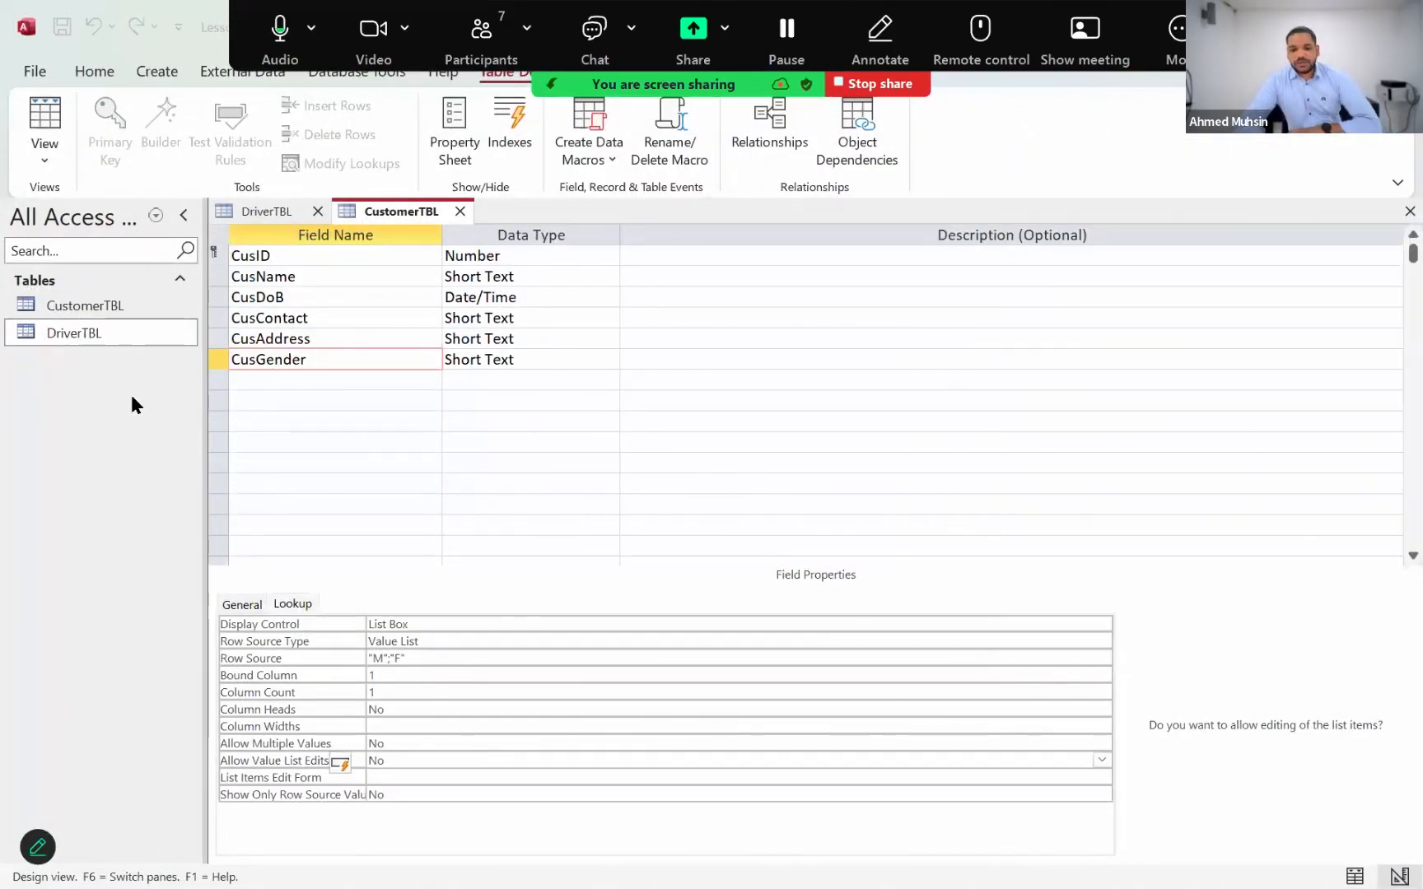
pyautogui.click(320, 325)
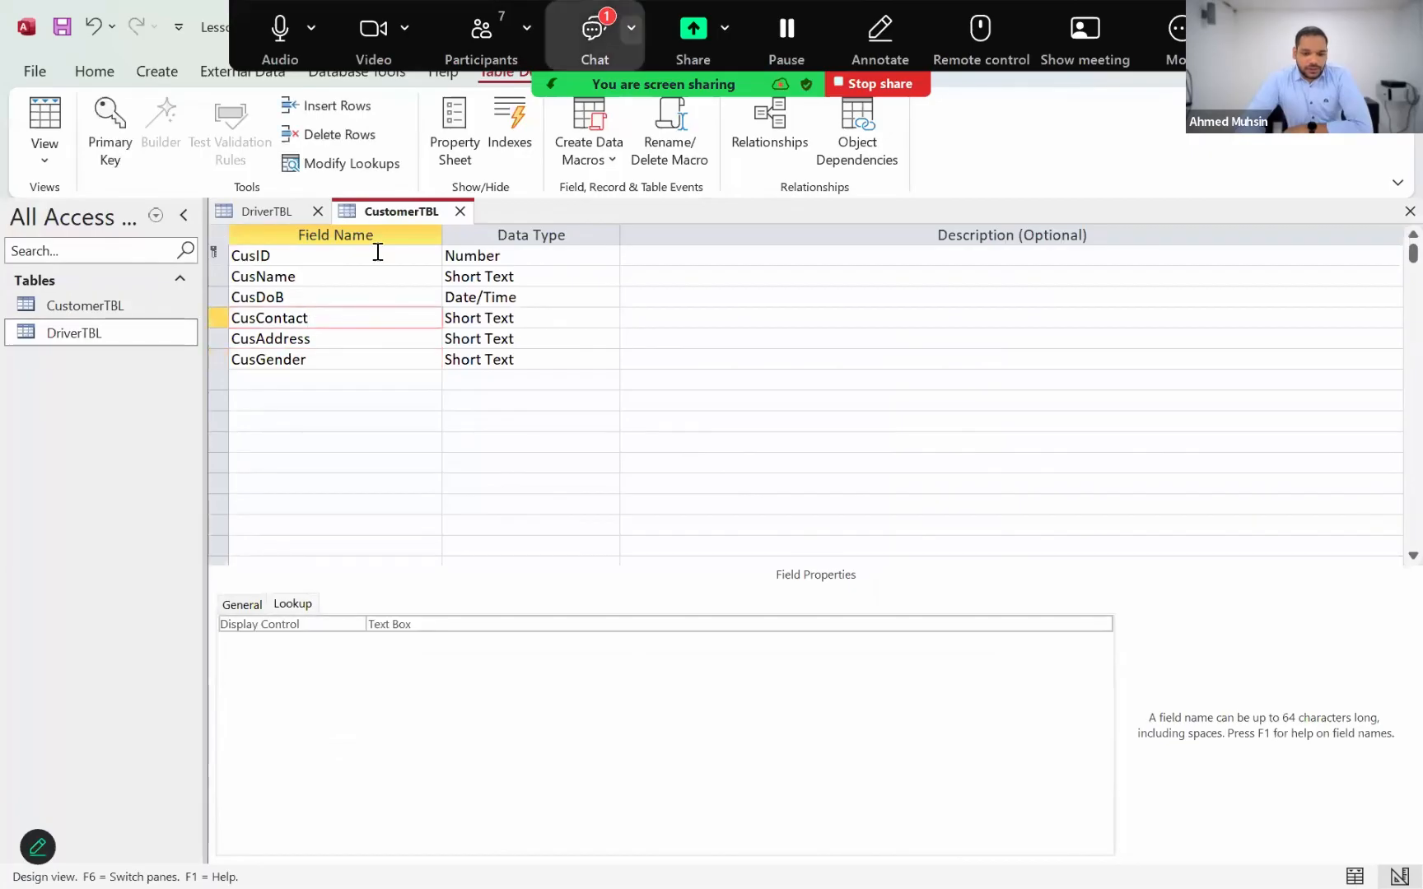
pyautogui.click(595, 39)
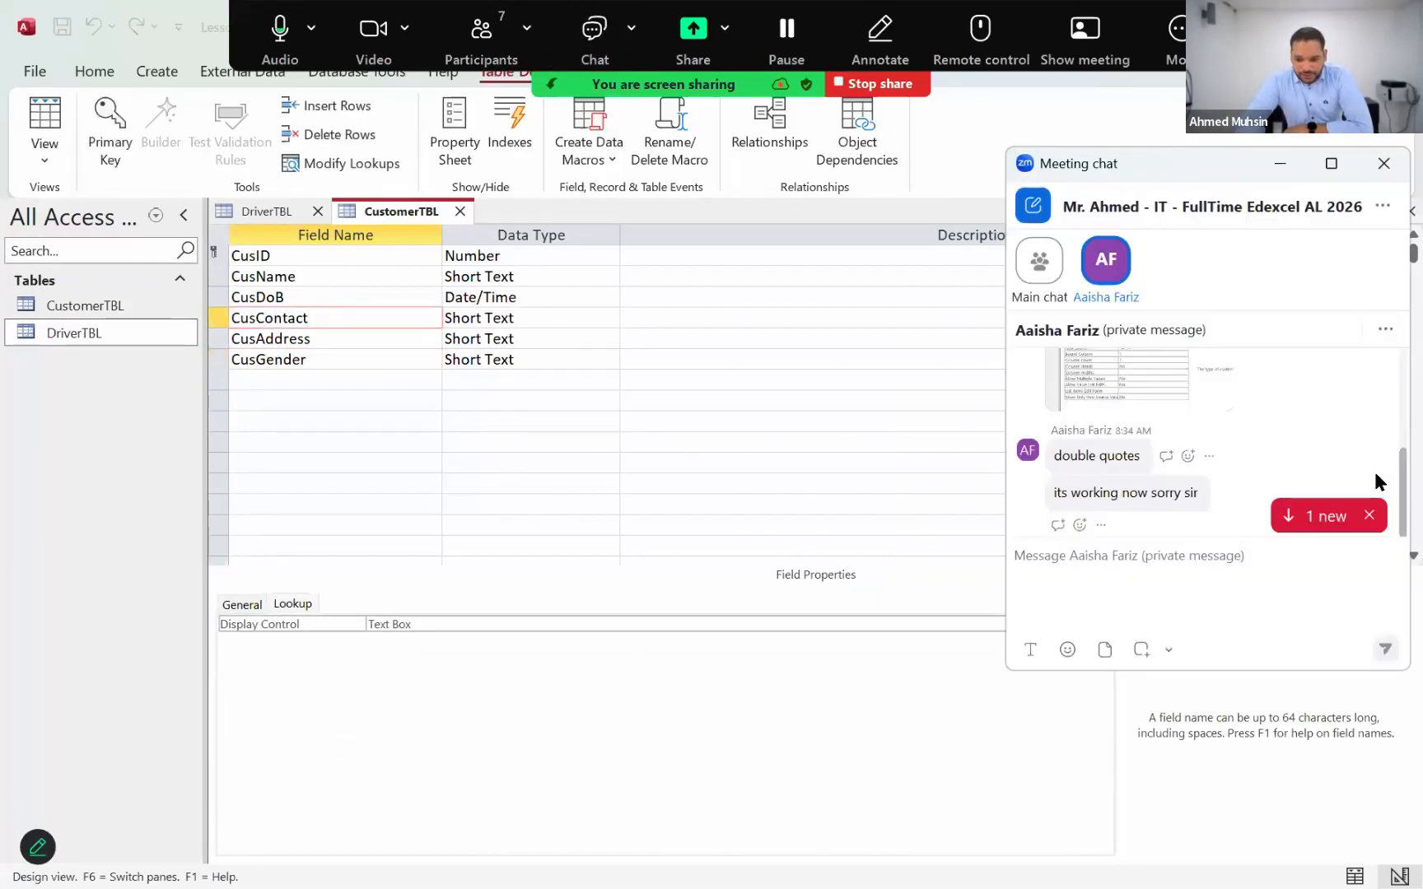
pyautogui.click(1326, 514)
pyautogui.click(1389, 152)
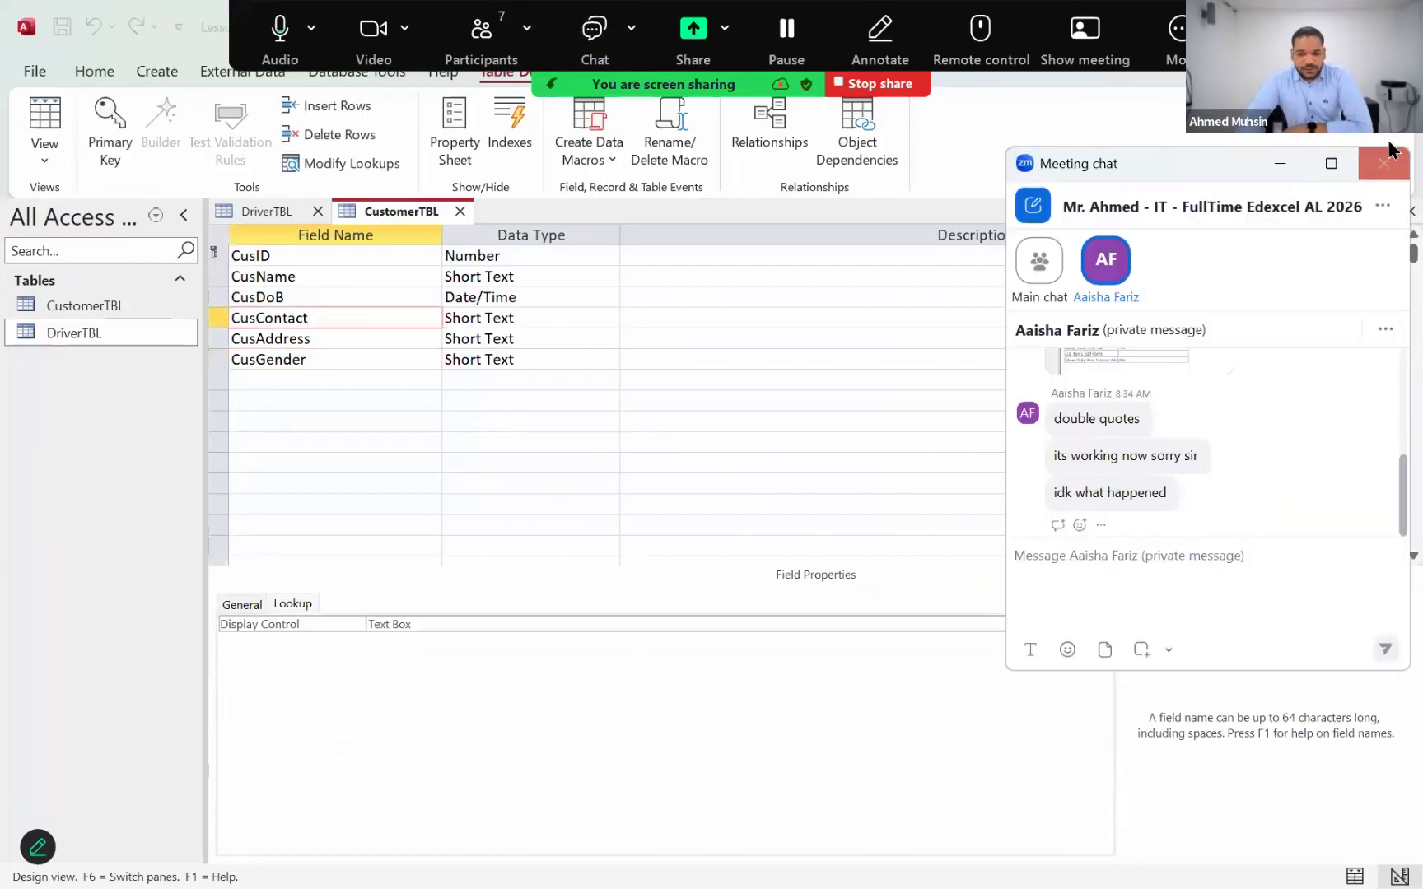
# Go back to the CusID field and save the CustomerTBL design.
pyautogui.click(284, 300)
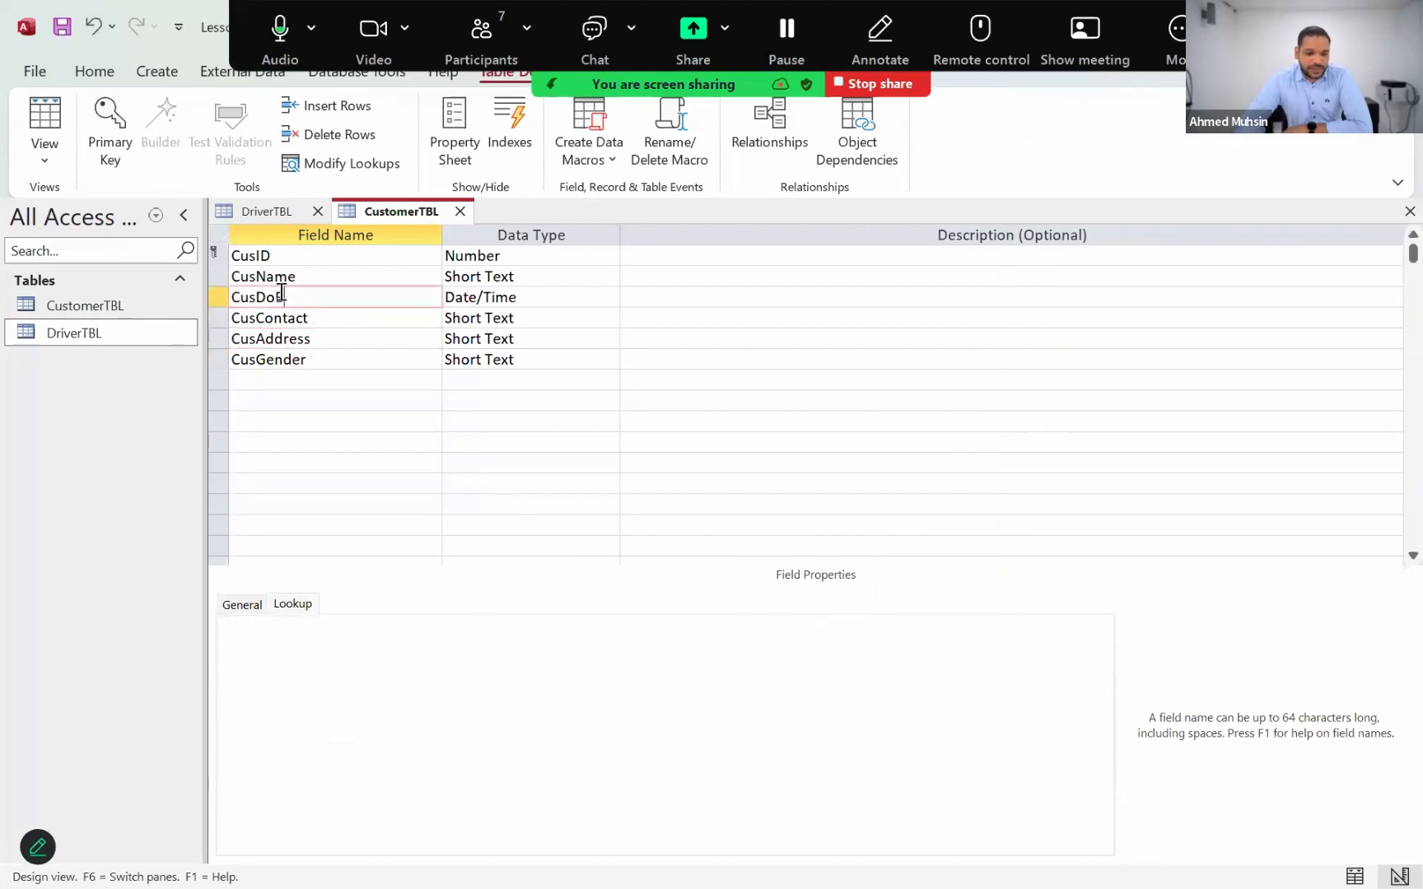
pyautogui.click(263, 251)
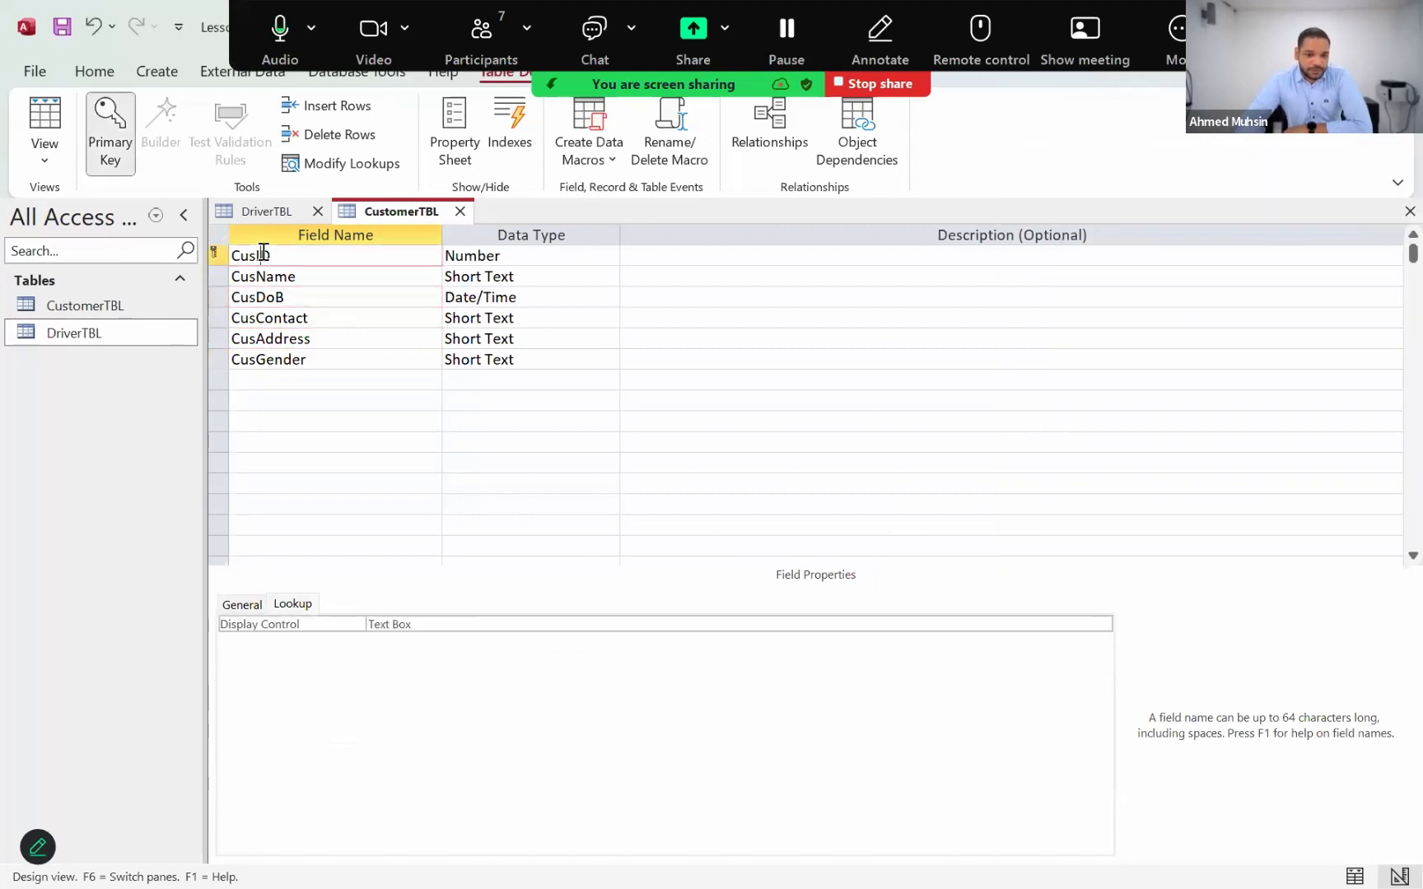
pyautogui.click(63, 15)
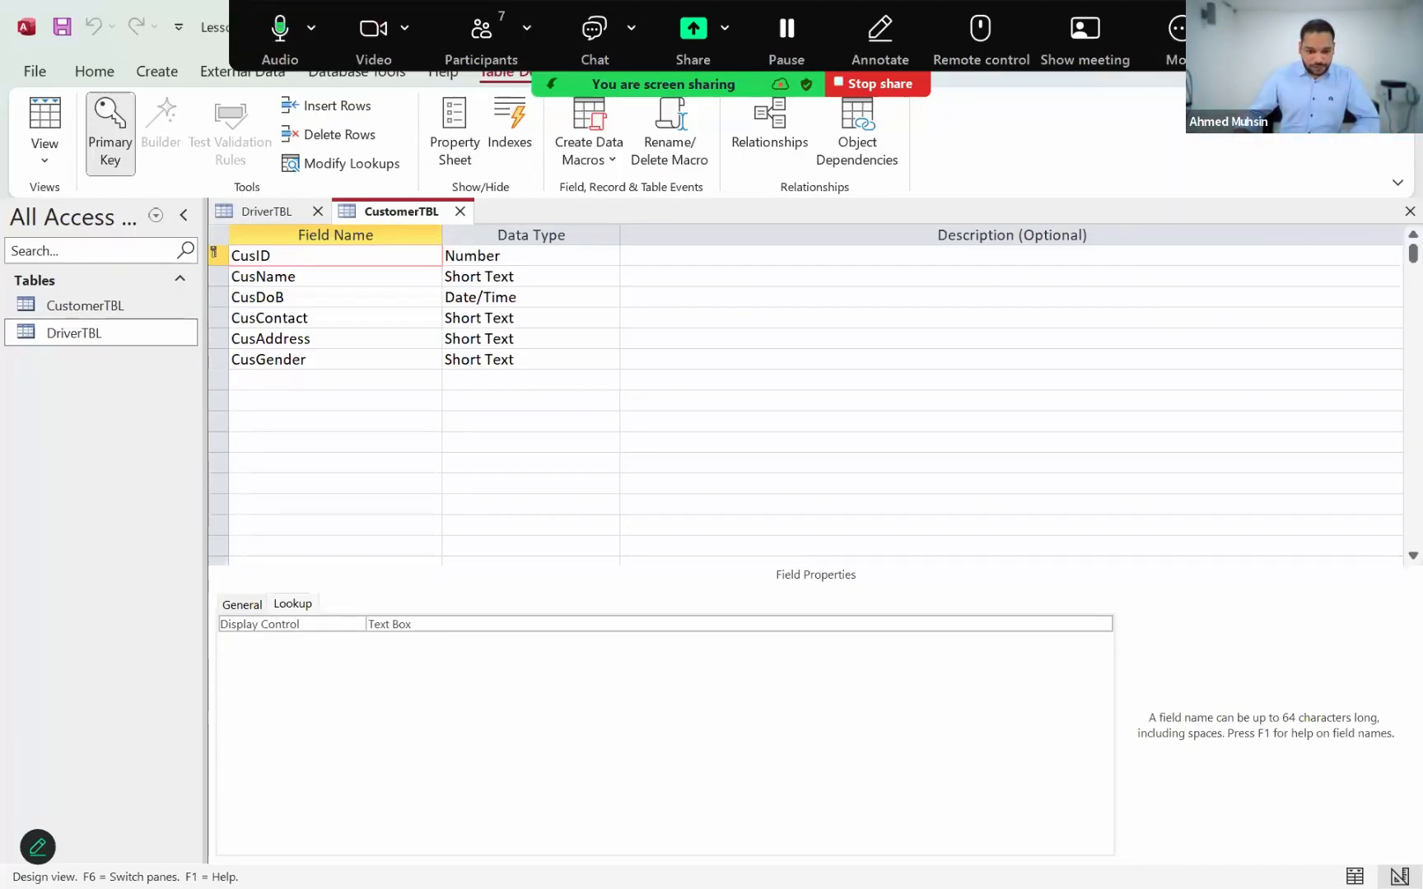
# Examine the Bookings and Vehicles entries in the Word component list and switch to the Unit 4 folder in File Explorer.
pyautogui.click(1299, 21)
pyautogui.click(749, 504)
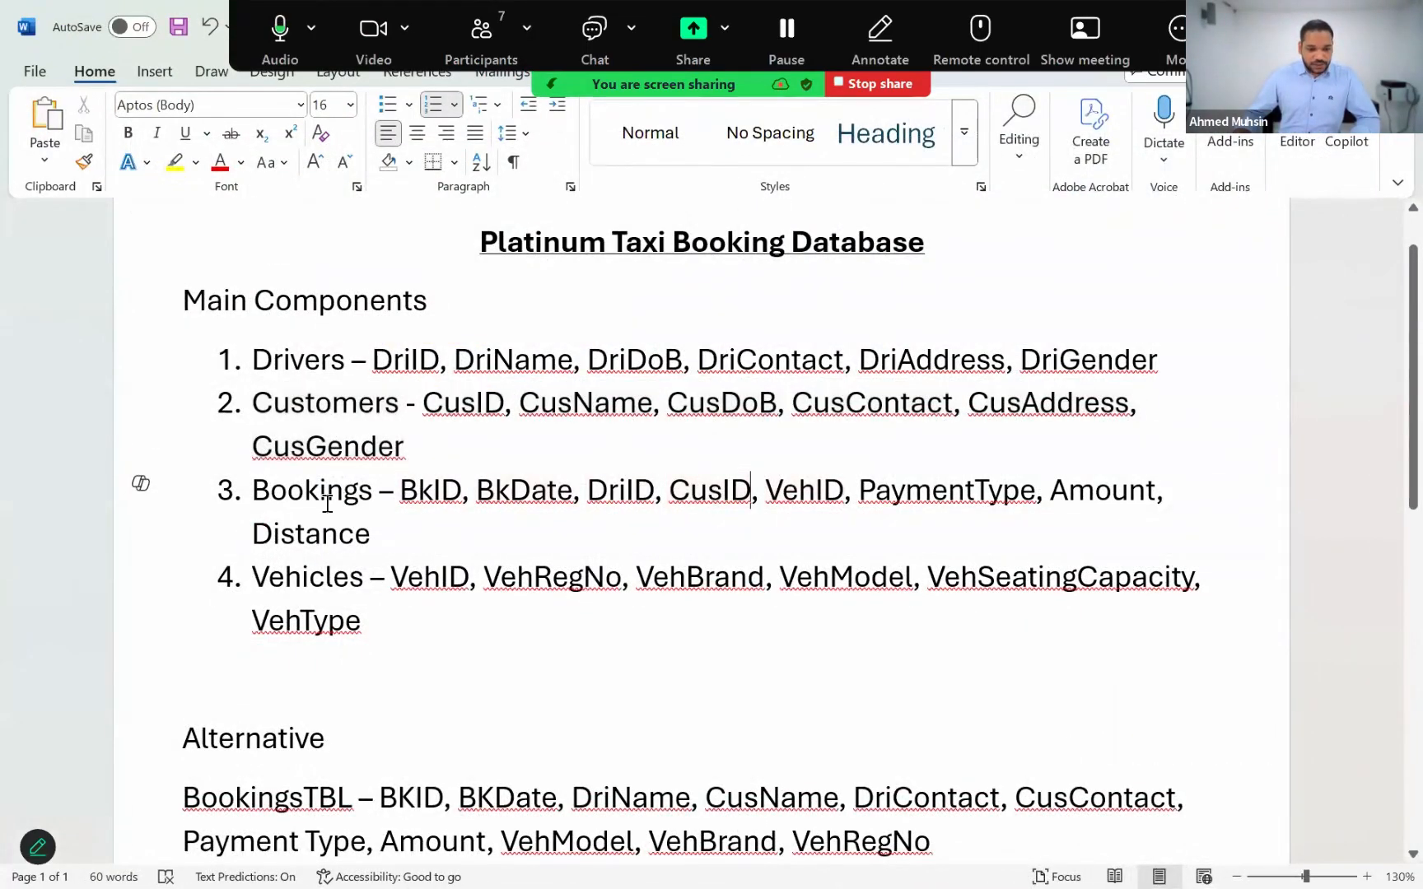
pyautogui.click(333, 576)
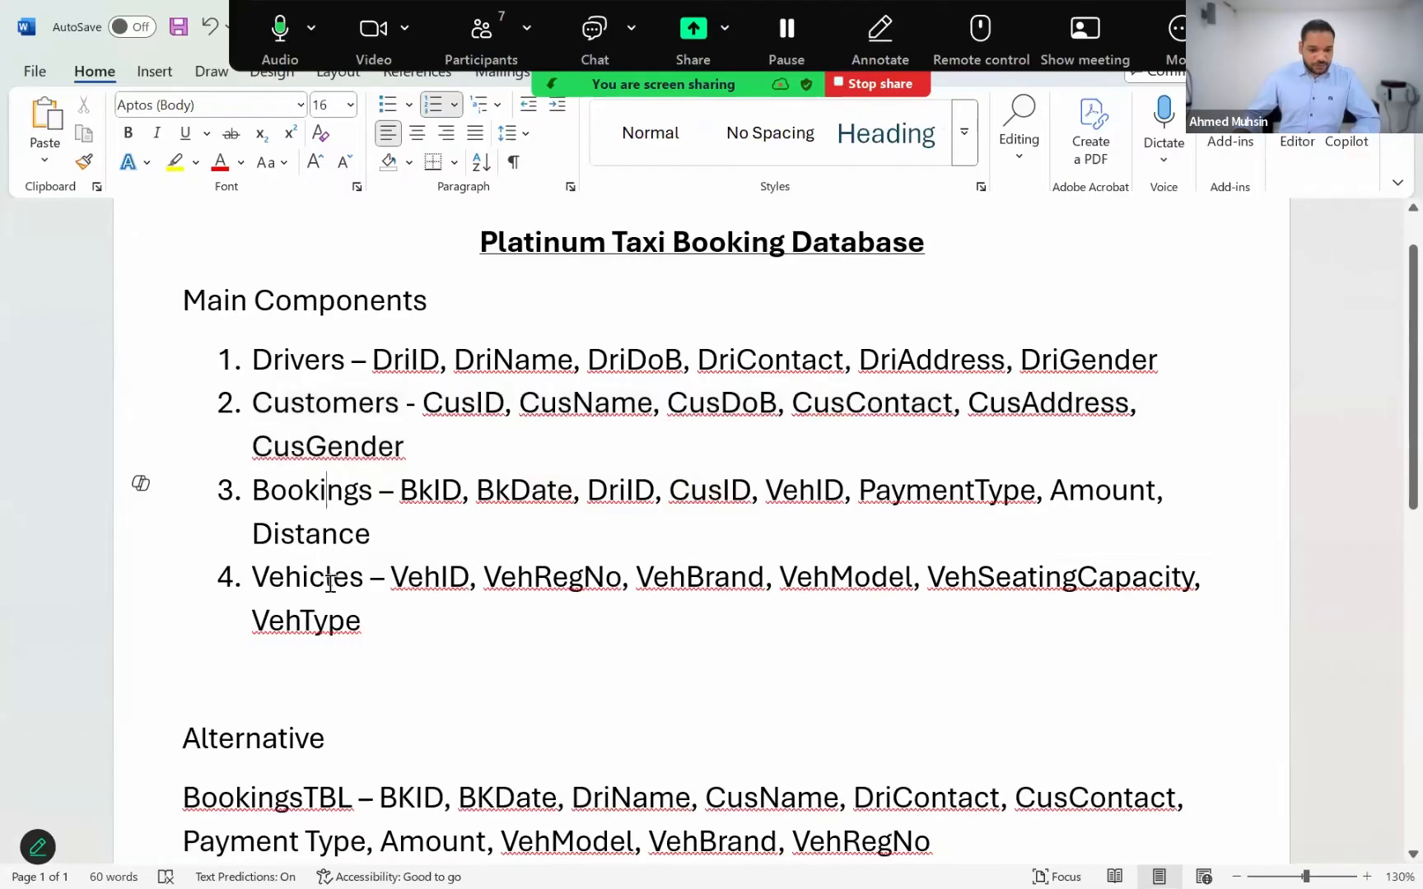
pyautogui.click(303, 494)
pyautogui.click(312, 578)
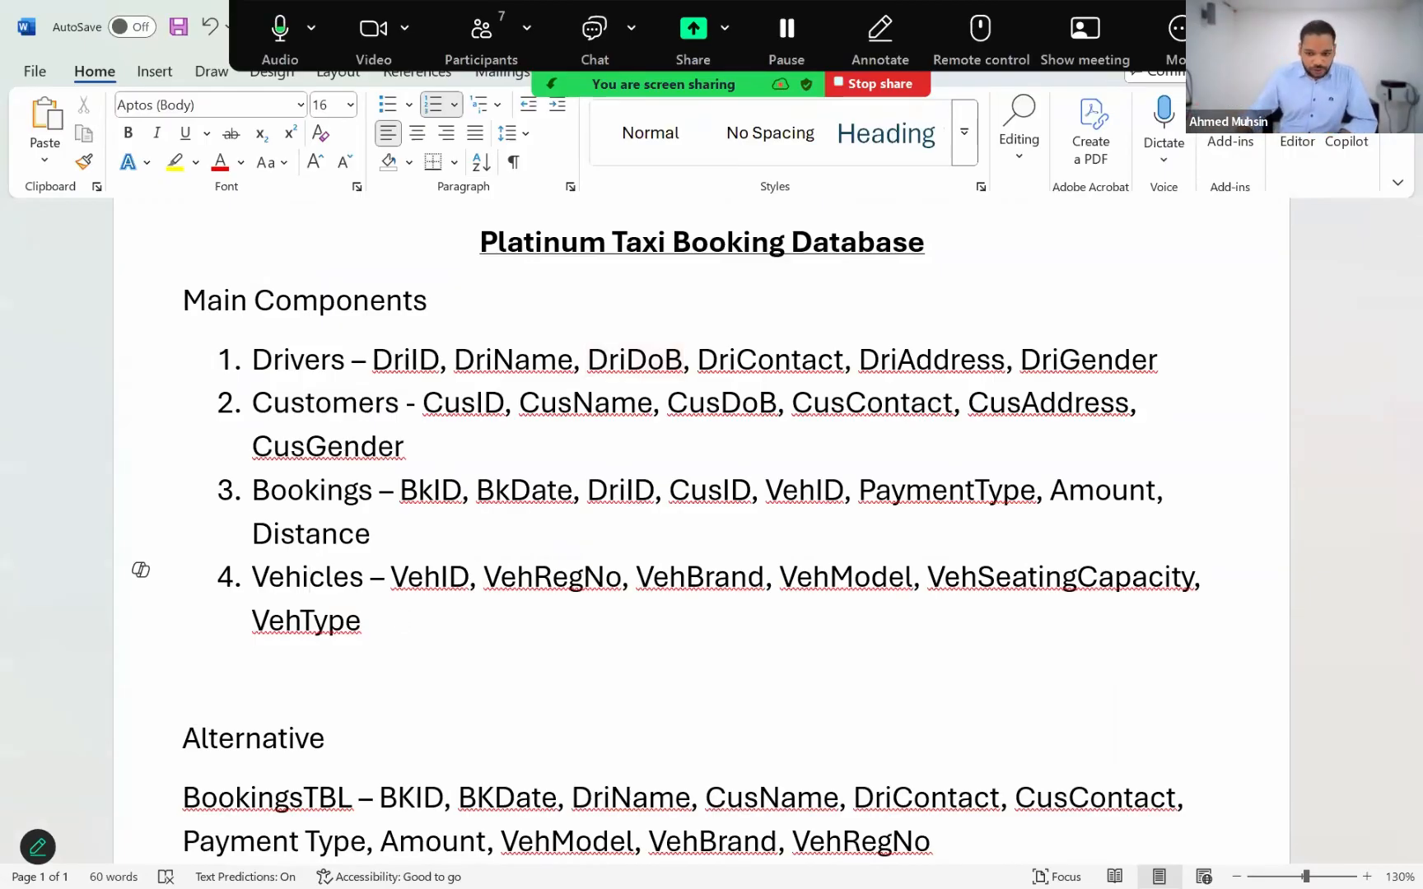
pyautogui.hotkey('alt', 'Tab')
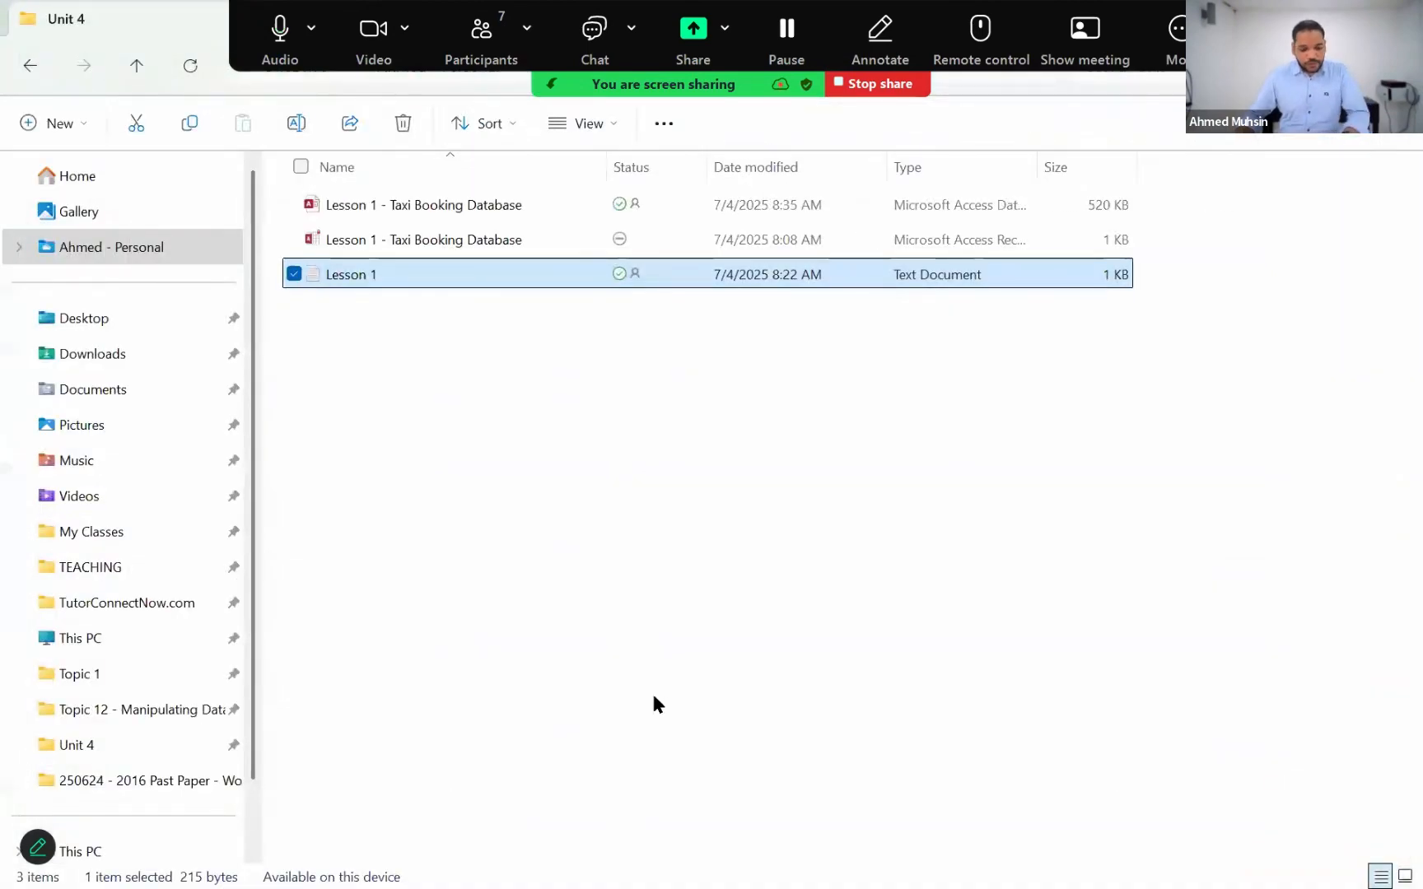
# Switch to the Access taxi booking database and display CustomerTBL in Datasheet View.
pyautogui.hotkey('alt', 'Tab')
pyautogui.press('Tab')
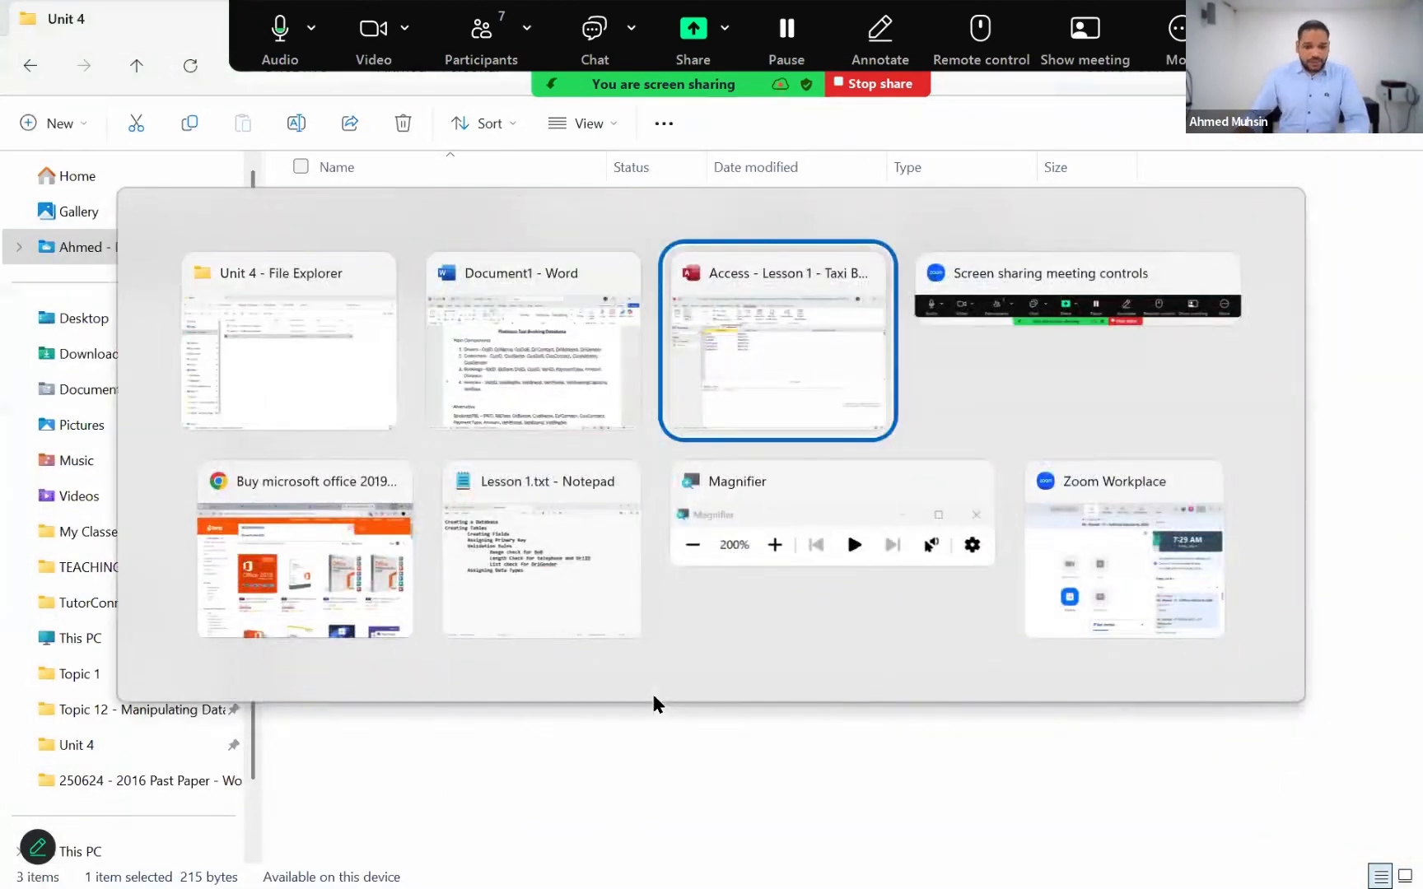
pyautogui.click(57, 154)
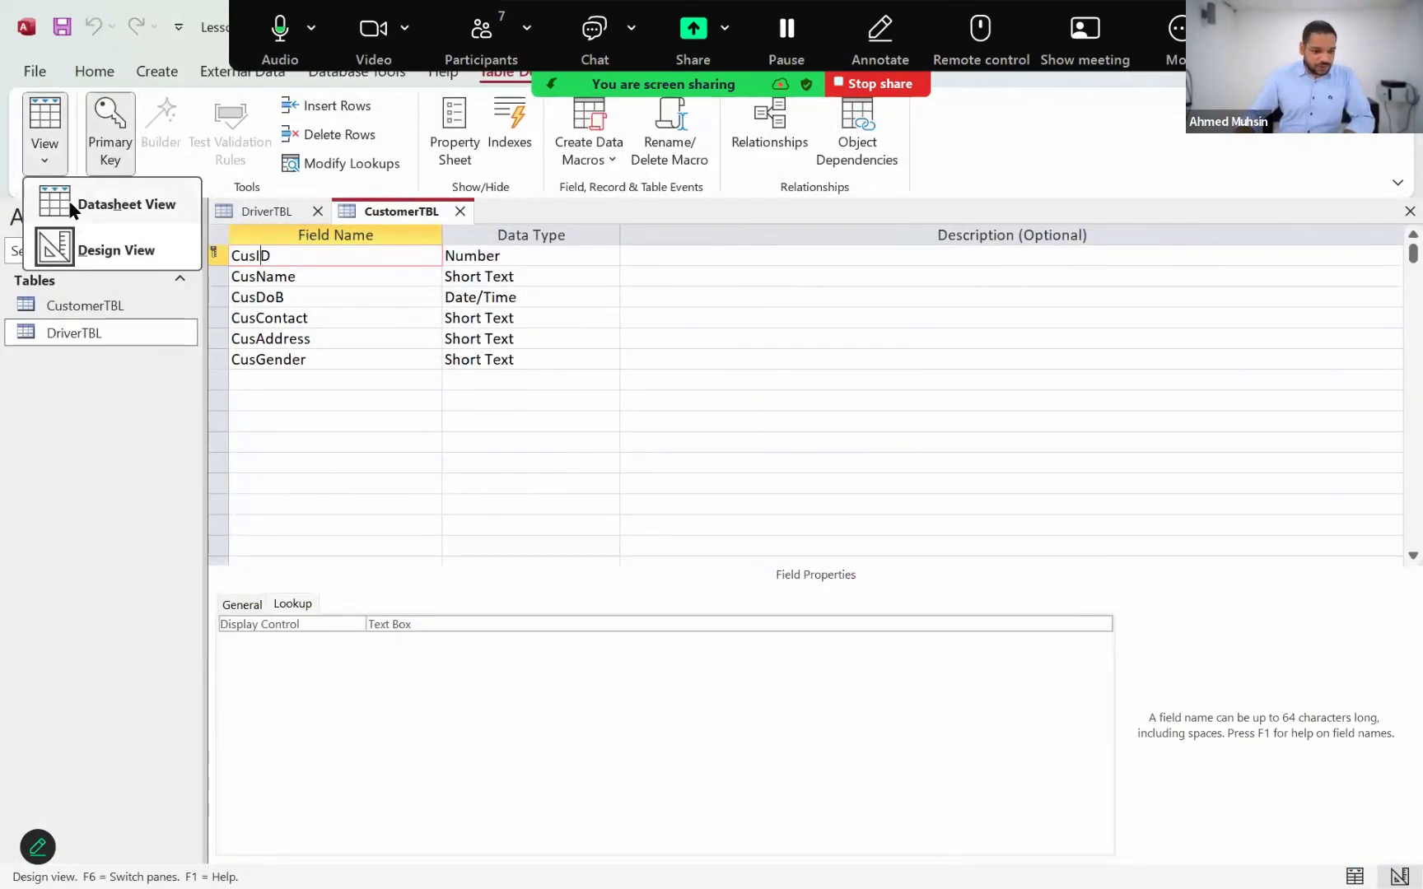
pyautogui.click(68, 200)
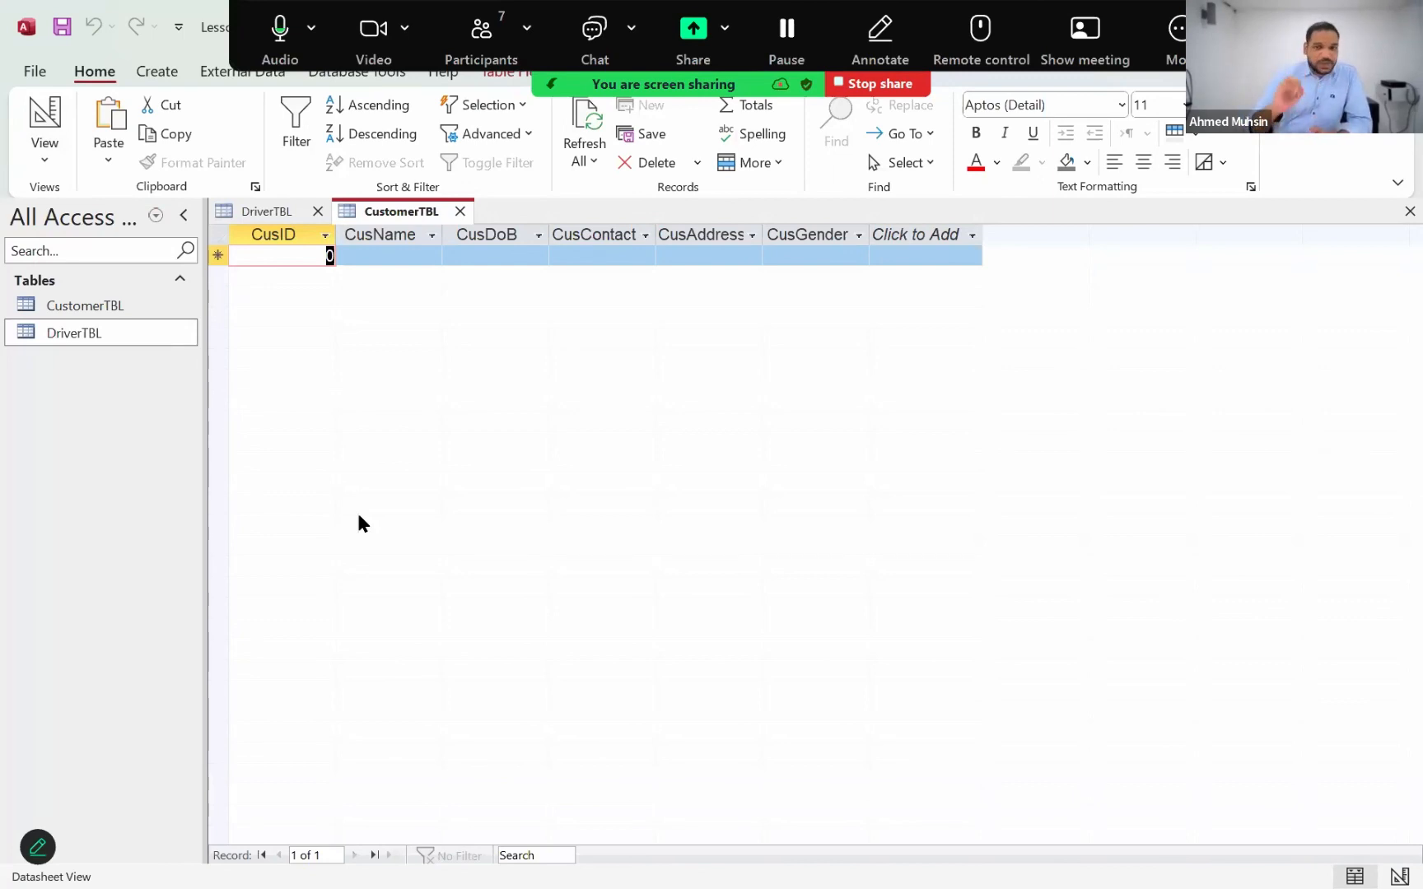
# Open DriverTBL and create a form based on it.
pyautogui.click(156, 73)
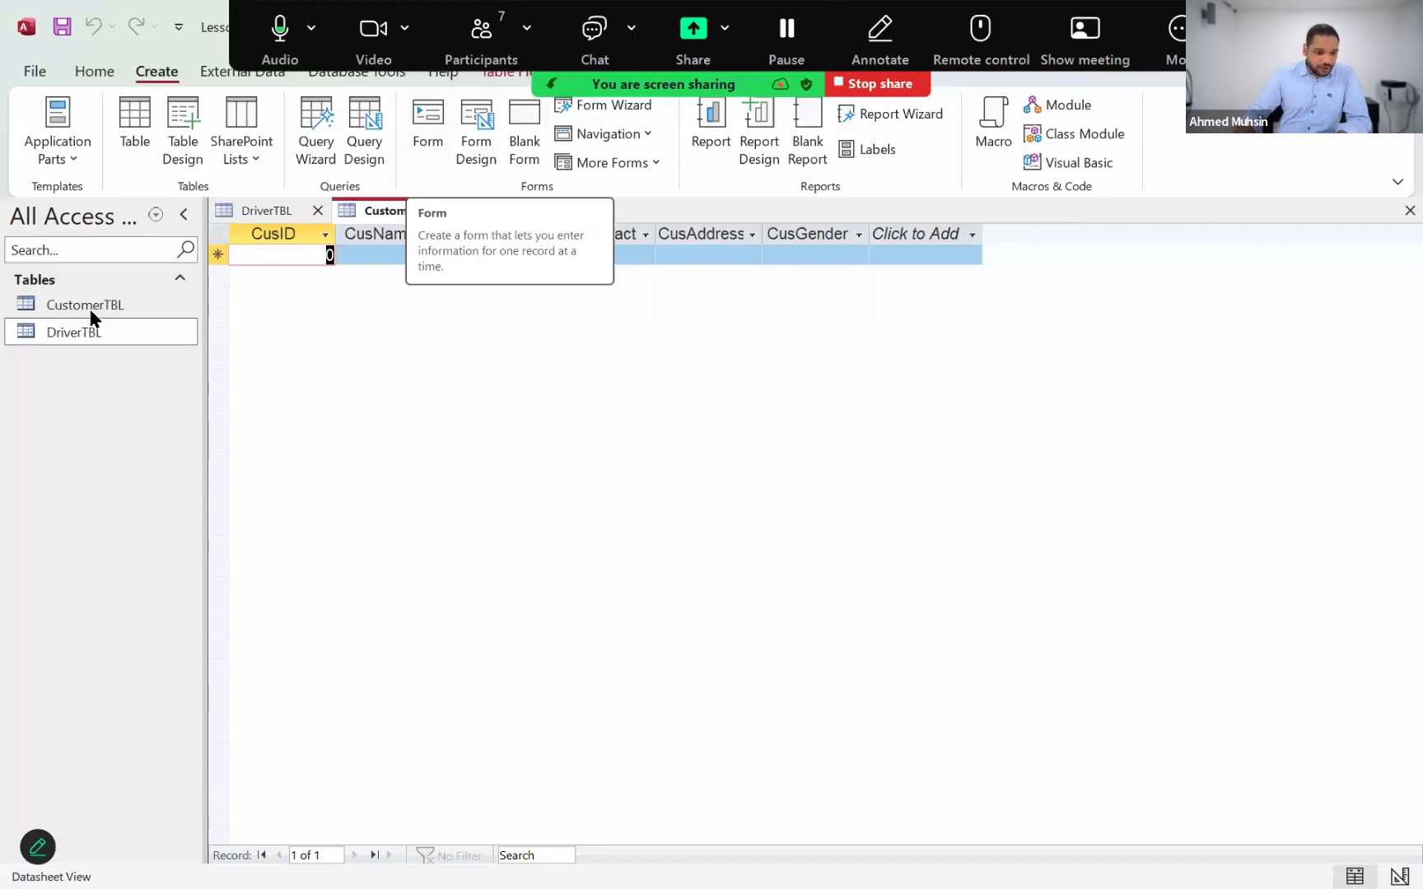
pyautogui.click(125, 336)
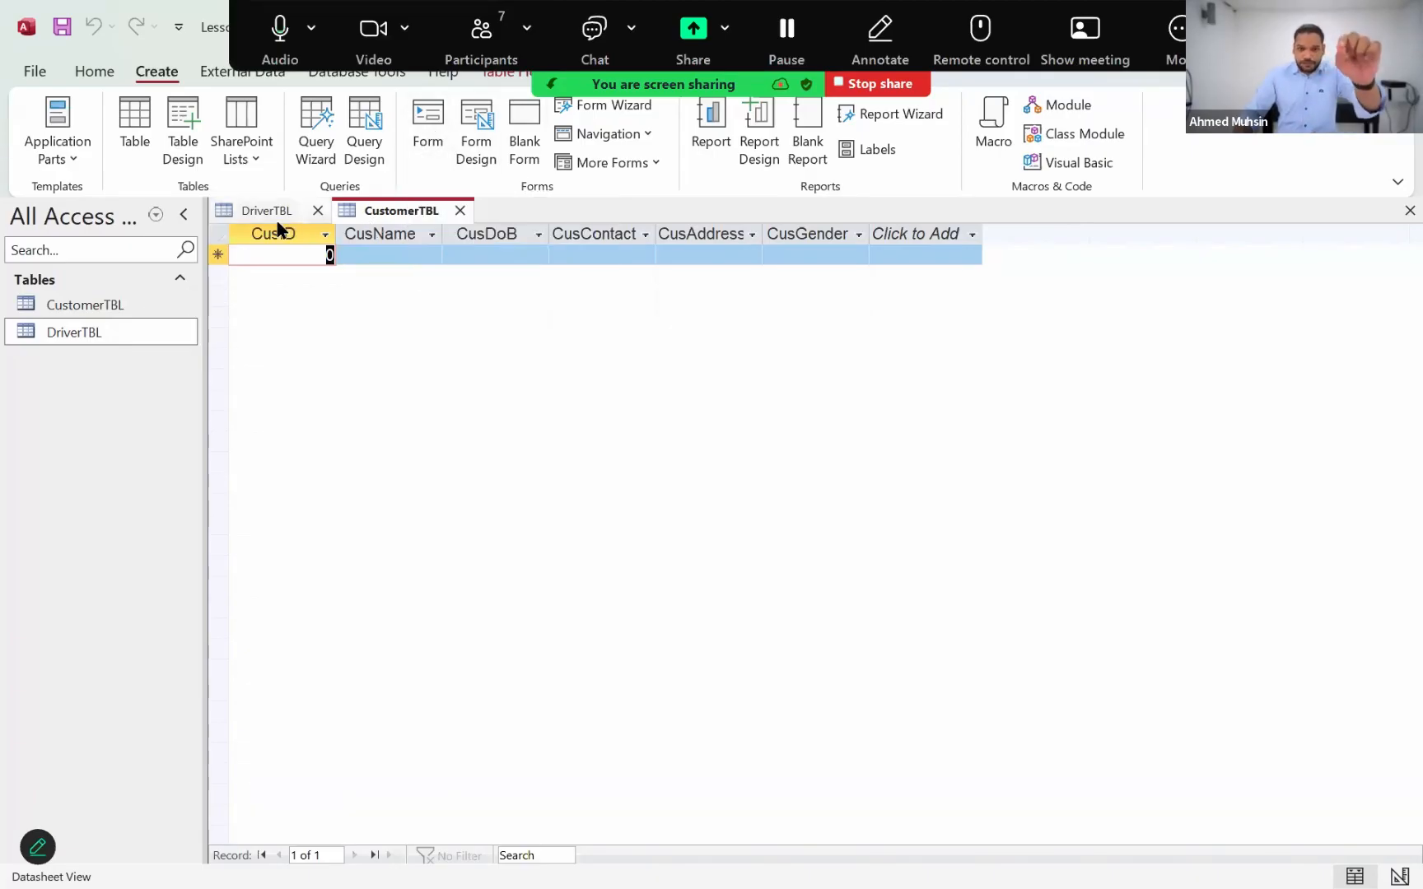
pyautogui.click(119, 329)
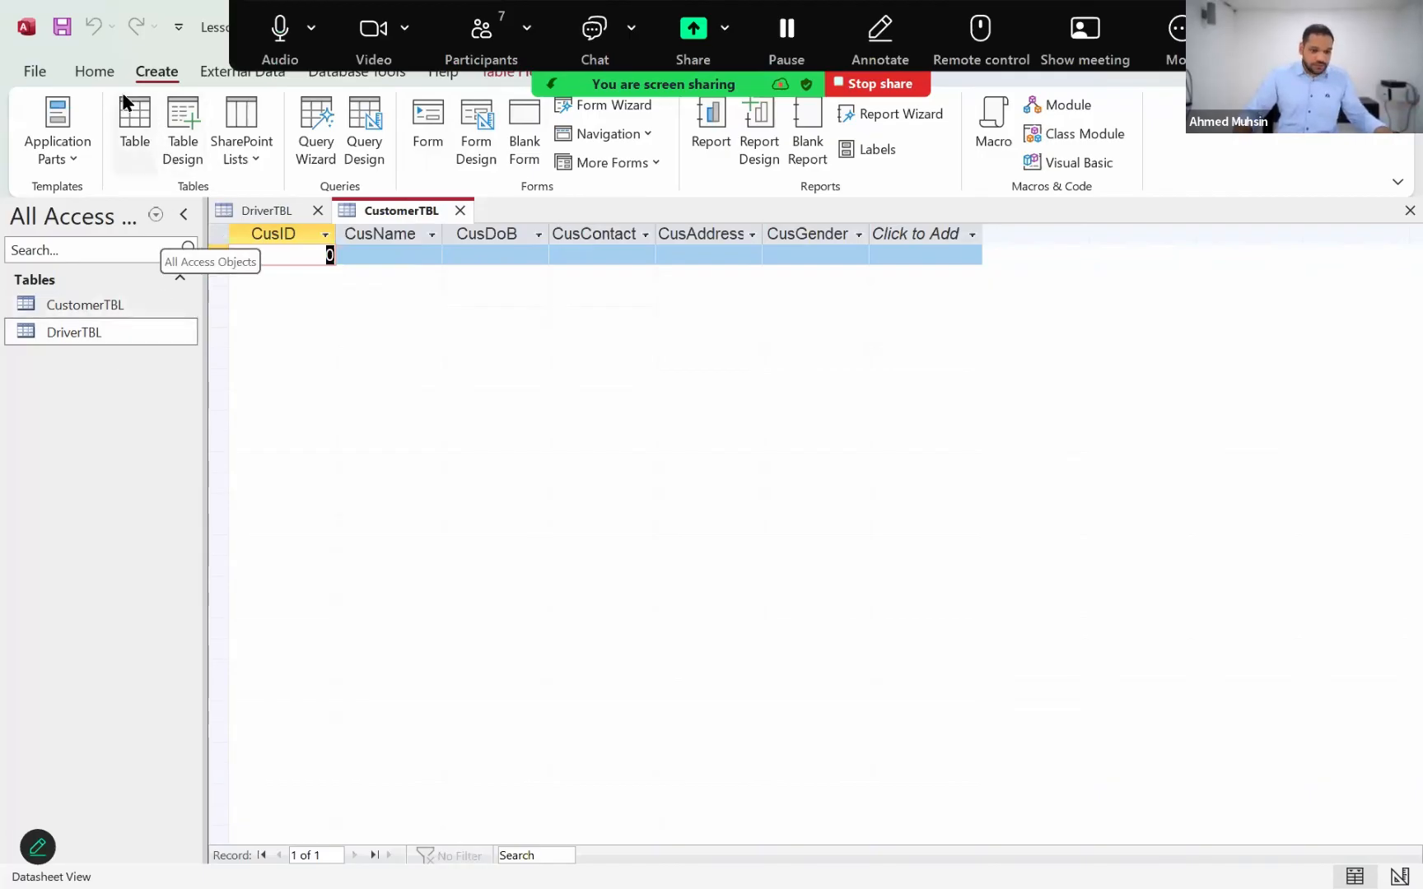
pyautogui.click(95, 72)
pyautogui.click(157, 72)
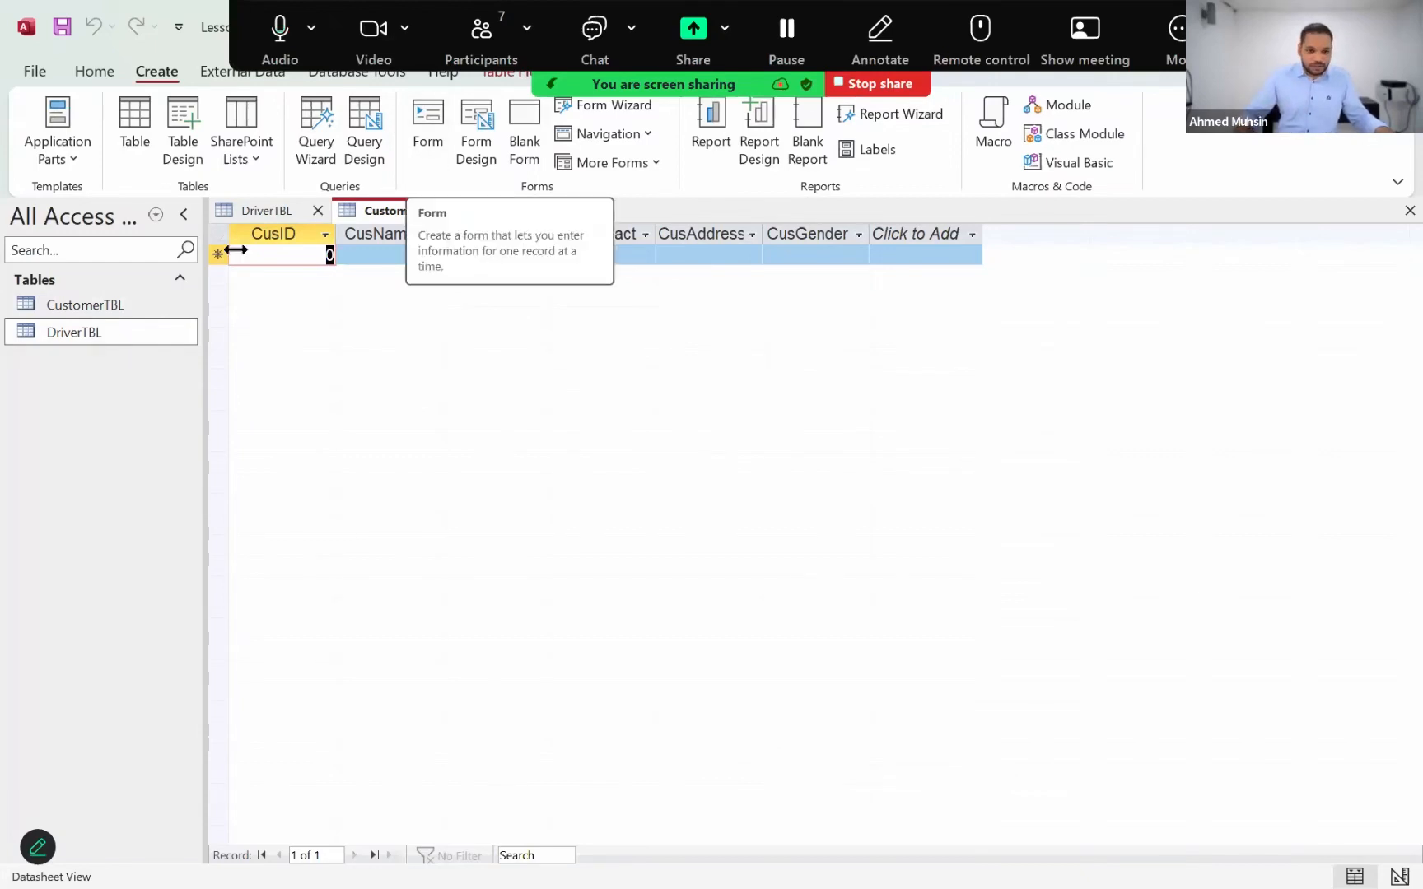
pyautogui.click(124, 333)
pyautogui.doubleClick(125, 334)
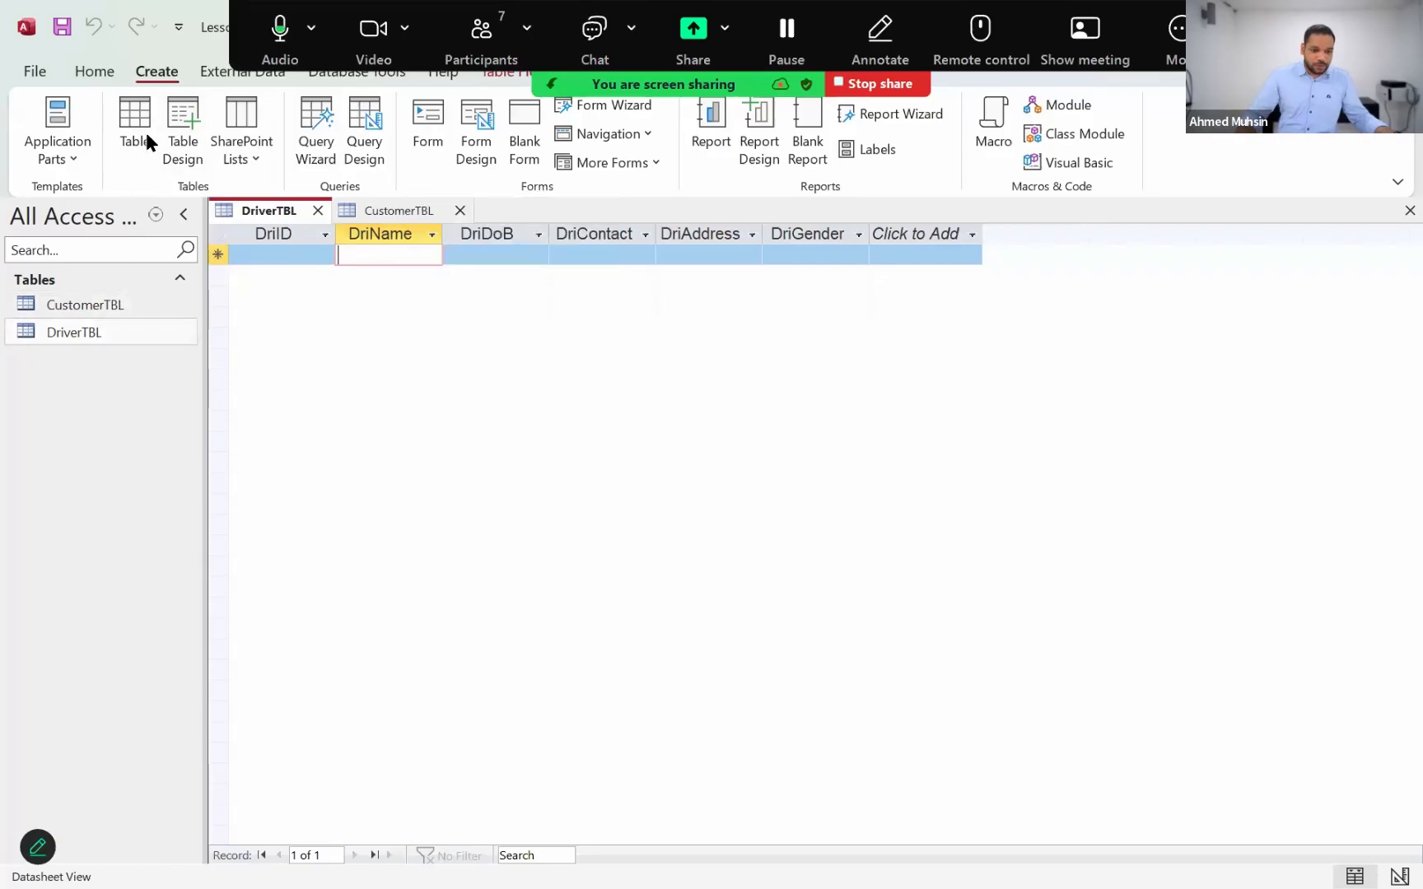
pyautogui.click(415, 145)
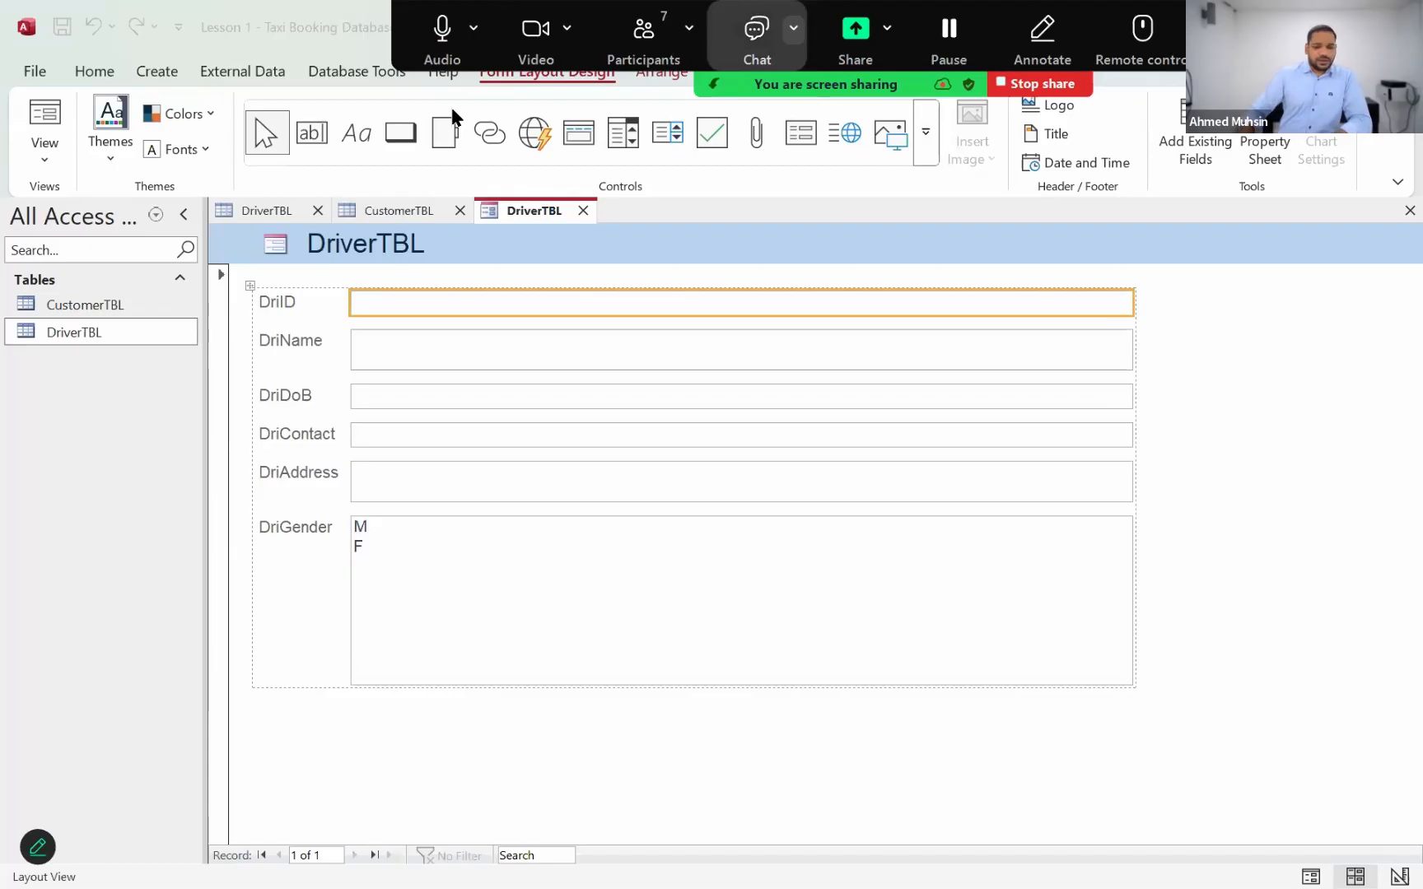
# Preview the driver form in Form View and return it to Layout View.
pyautogui.click(98, 70)
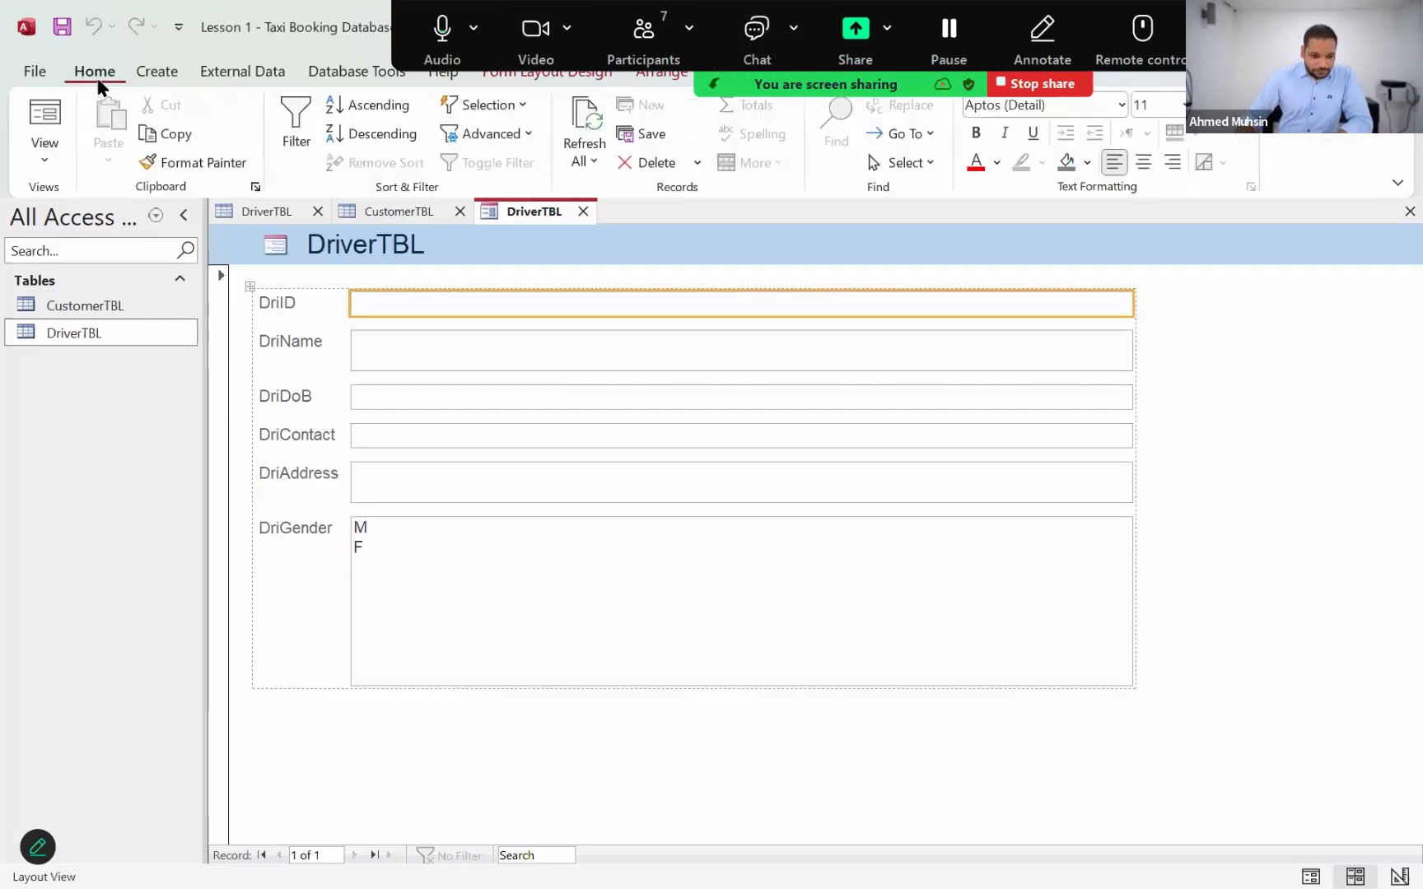
pyautogui.click(44, 161)
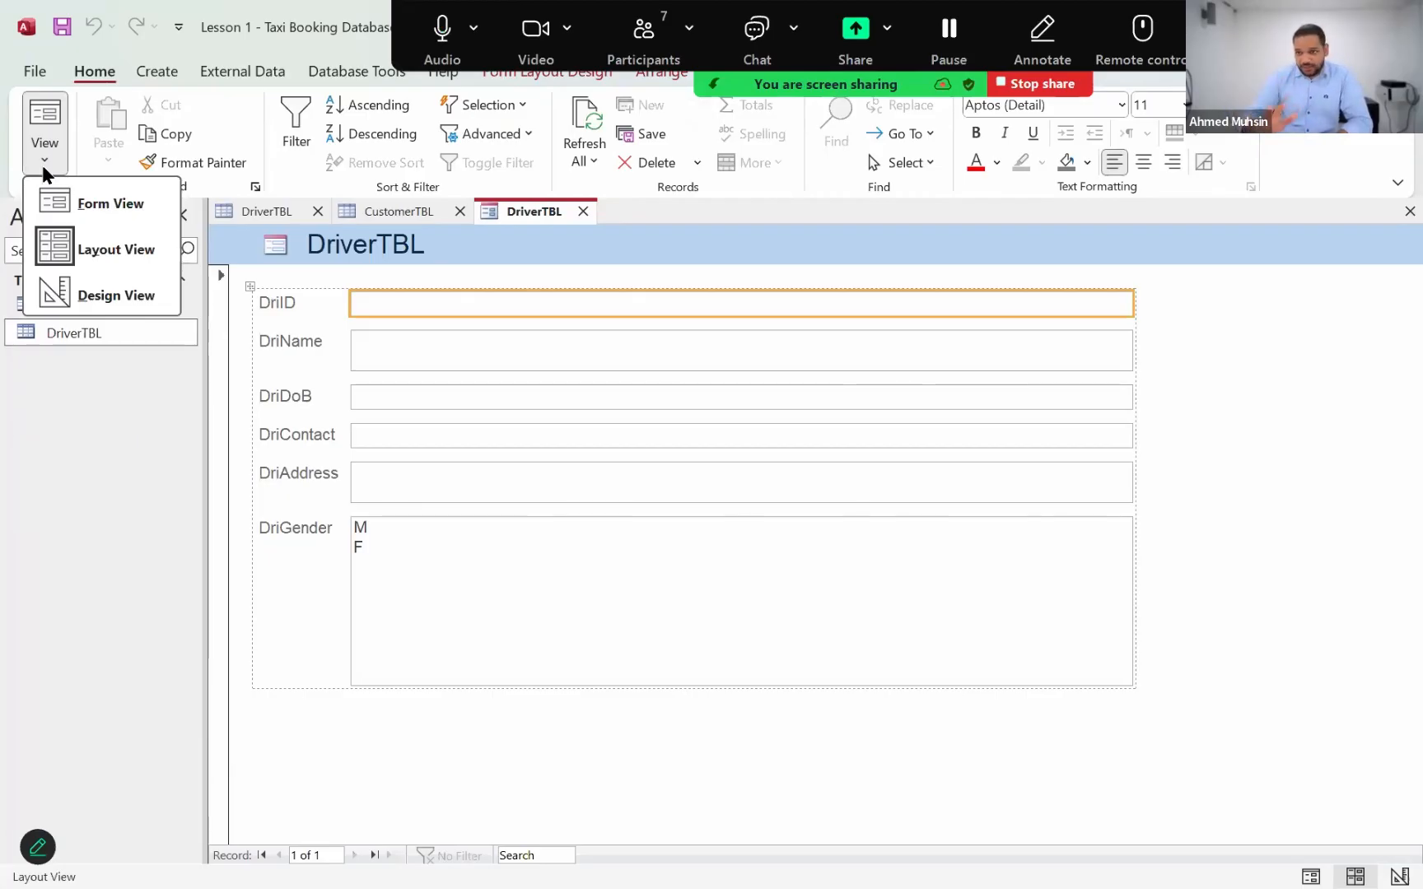
pyautogui.click(70, 209)
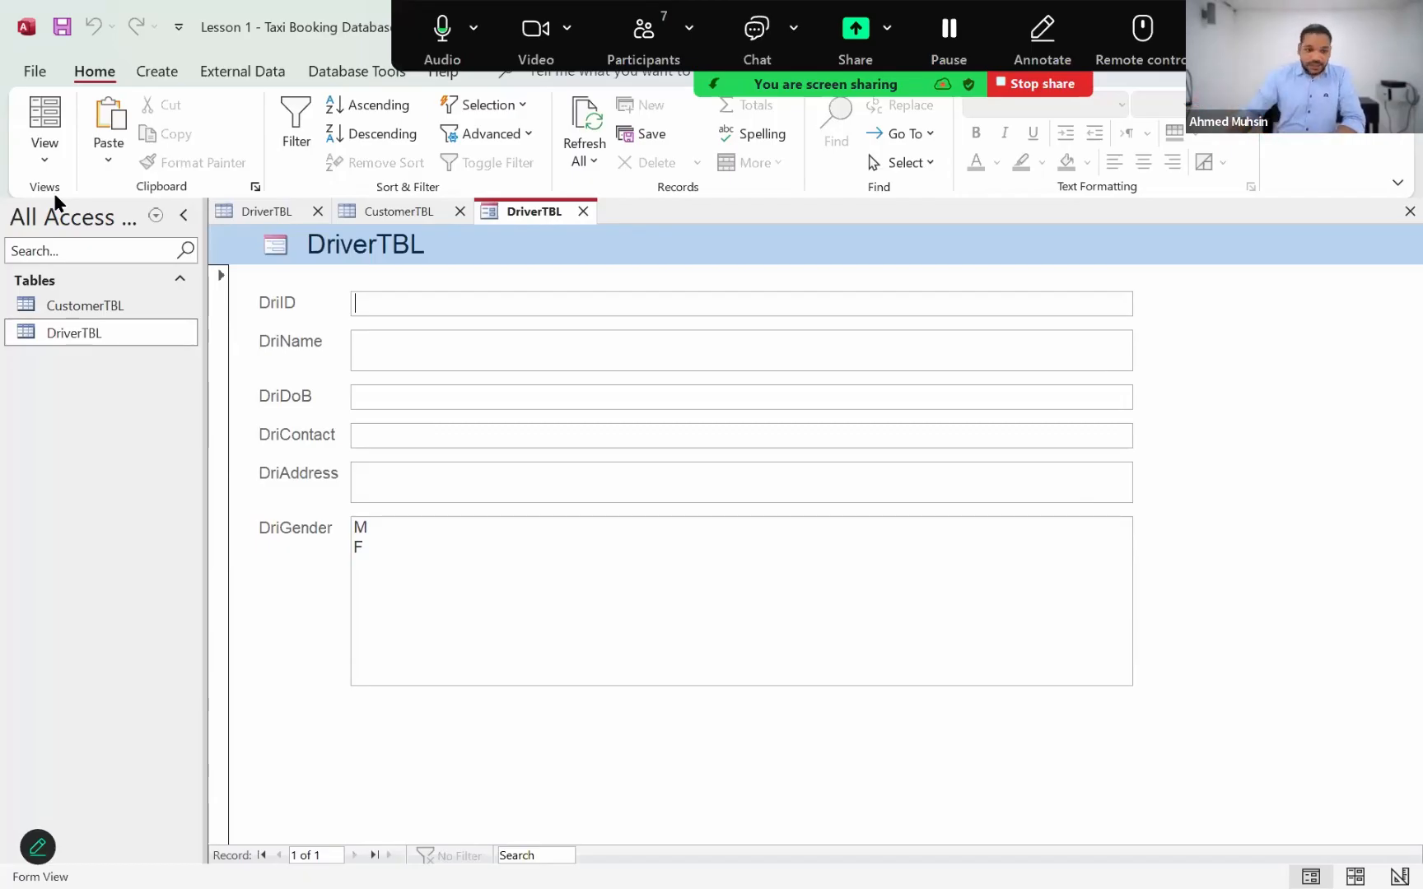
pyautogui.click(355, 302)
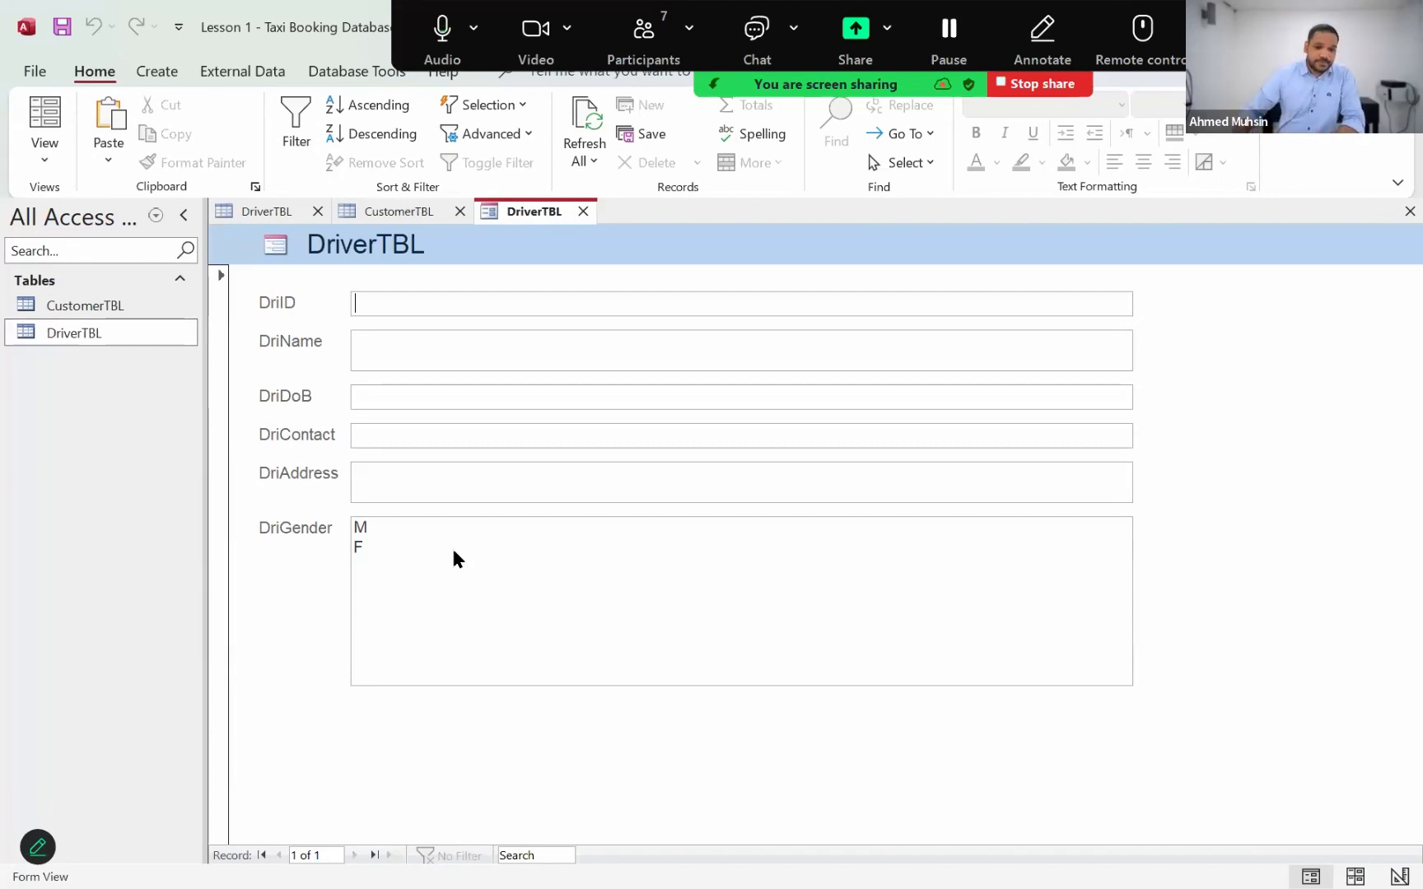
pyautogui.click(42, 160)
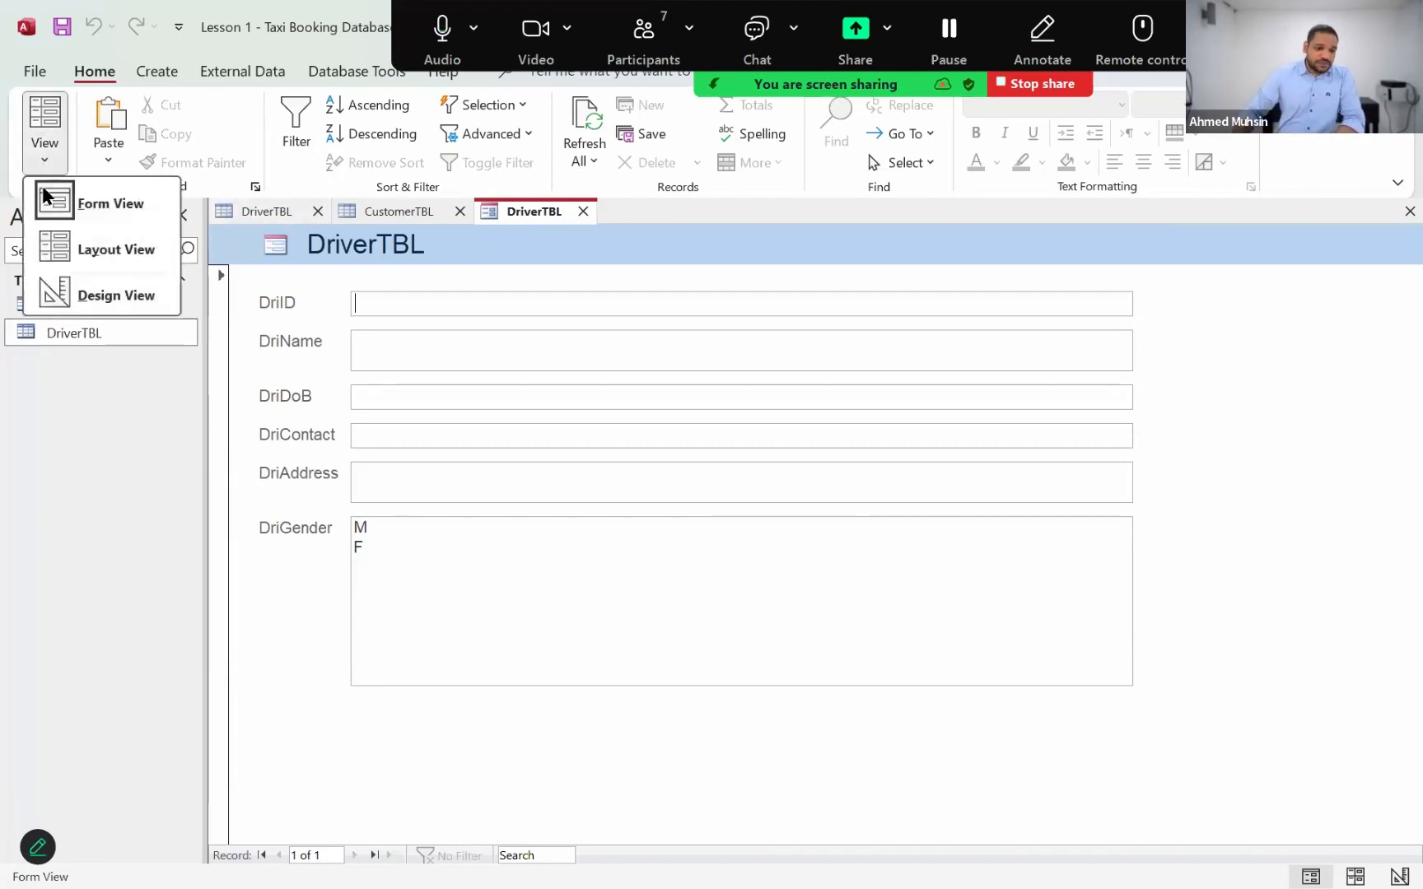
pyautogui.click(65, 257)
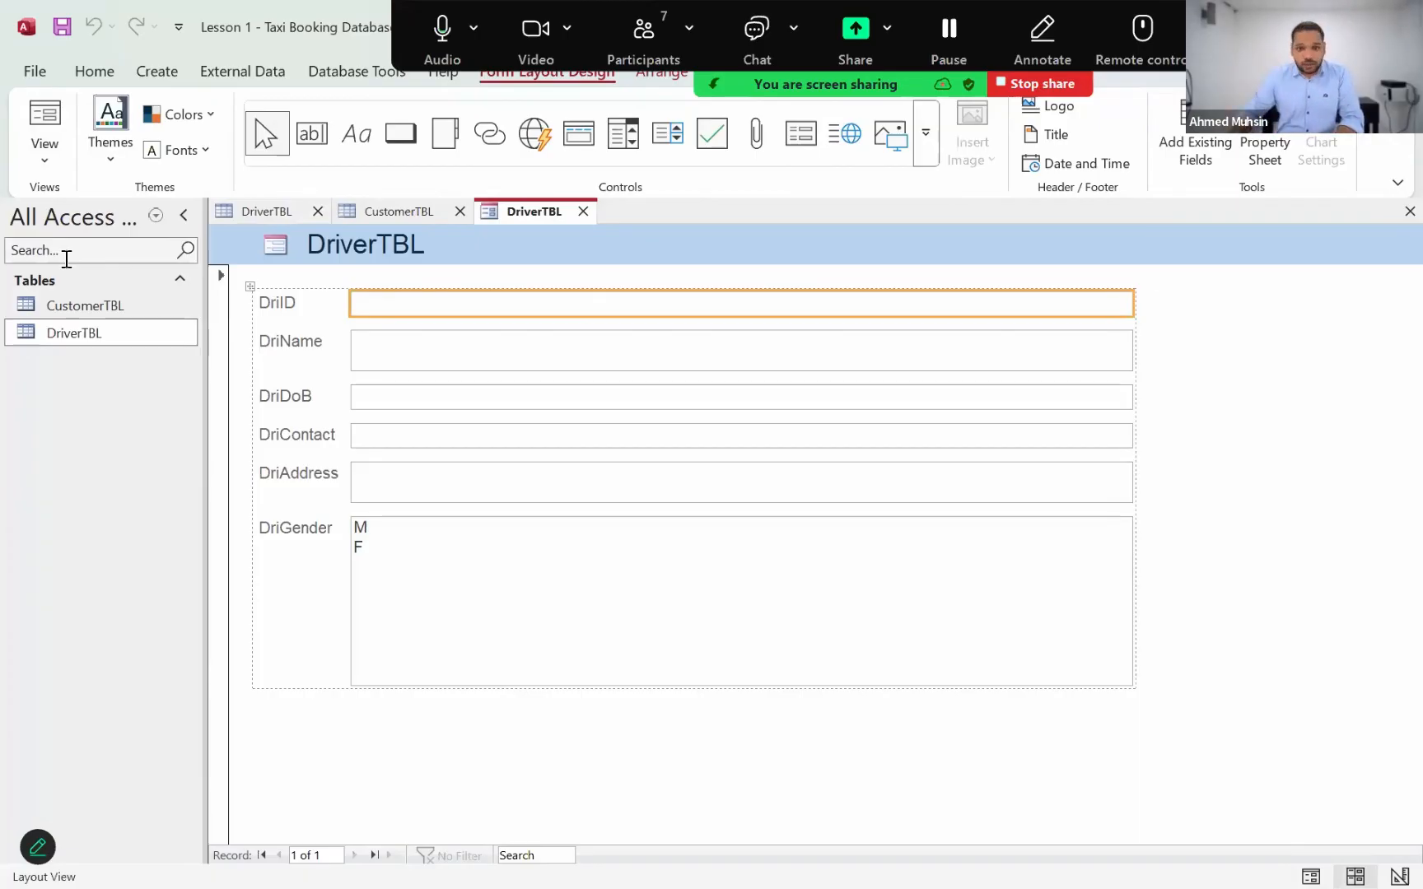
pyautogui.click(48, 156)
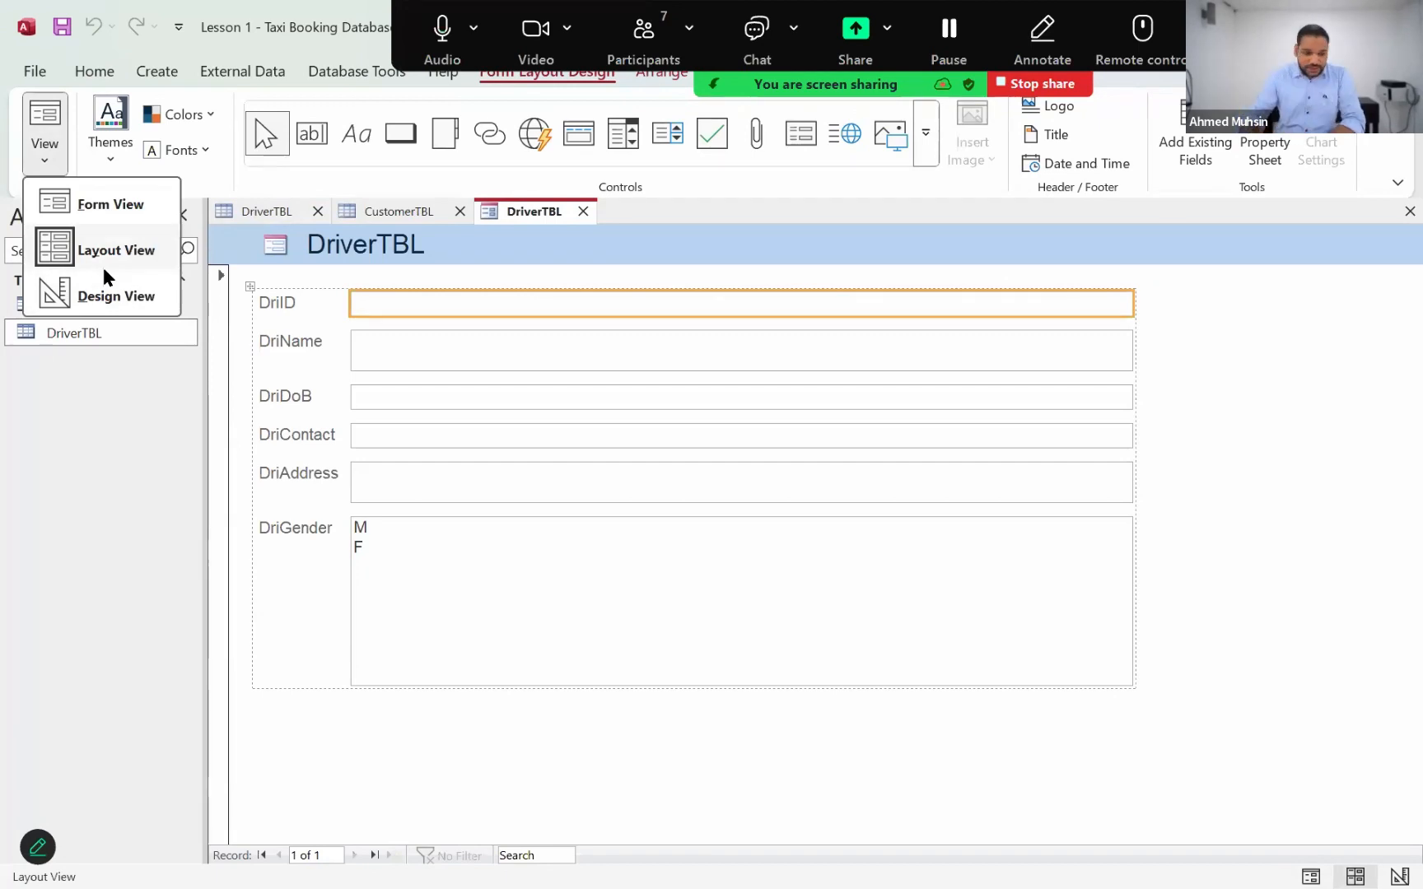
pyautogui.click(148, 250)
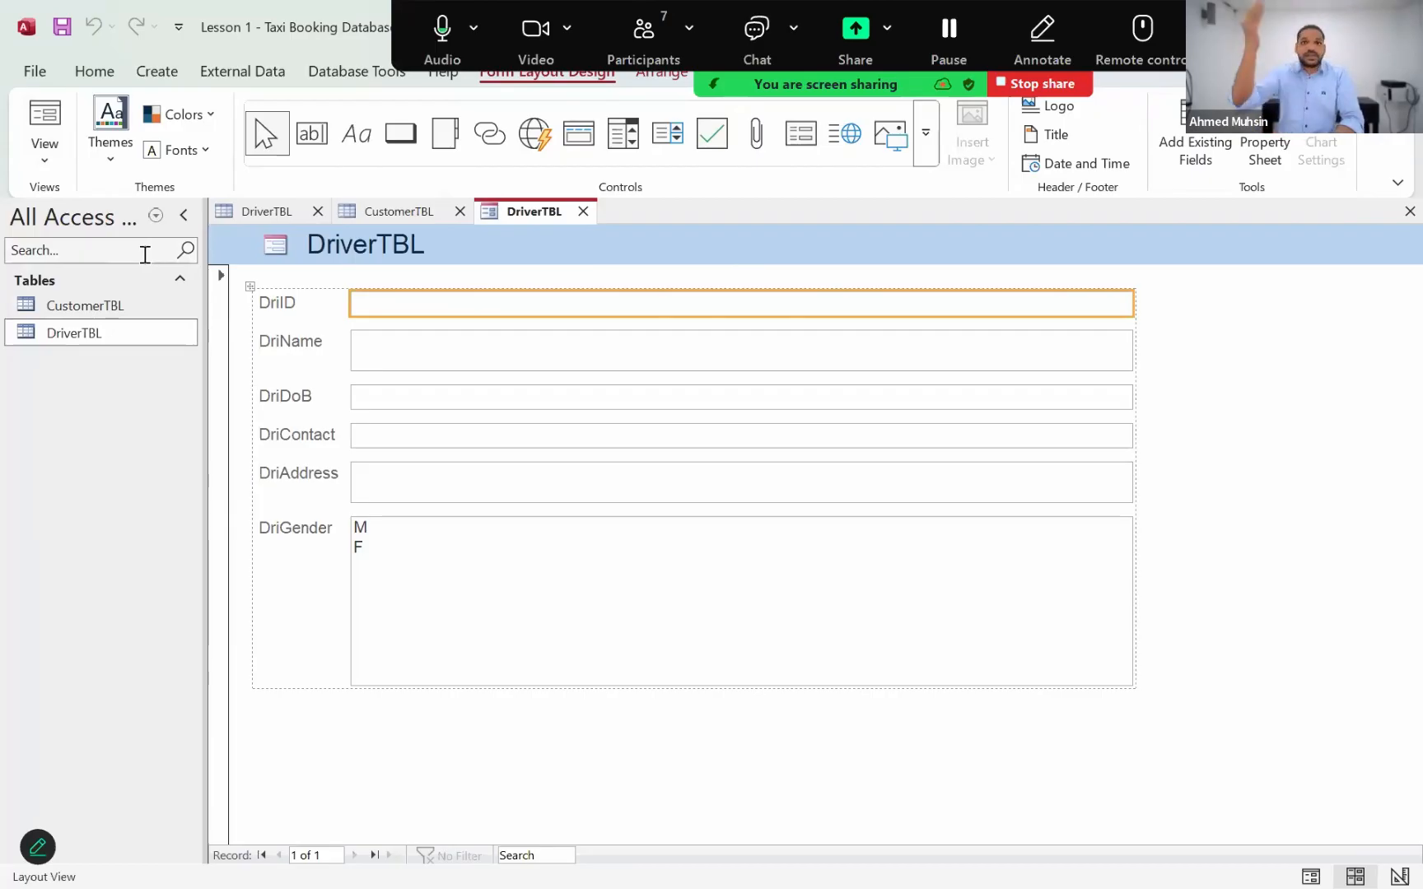
# Change the driver form's header title to "Driver Registration Form".
pyautogui.click(386, 245)
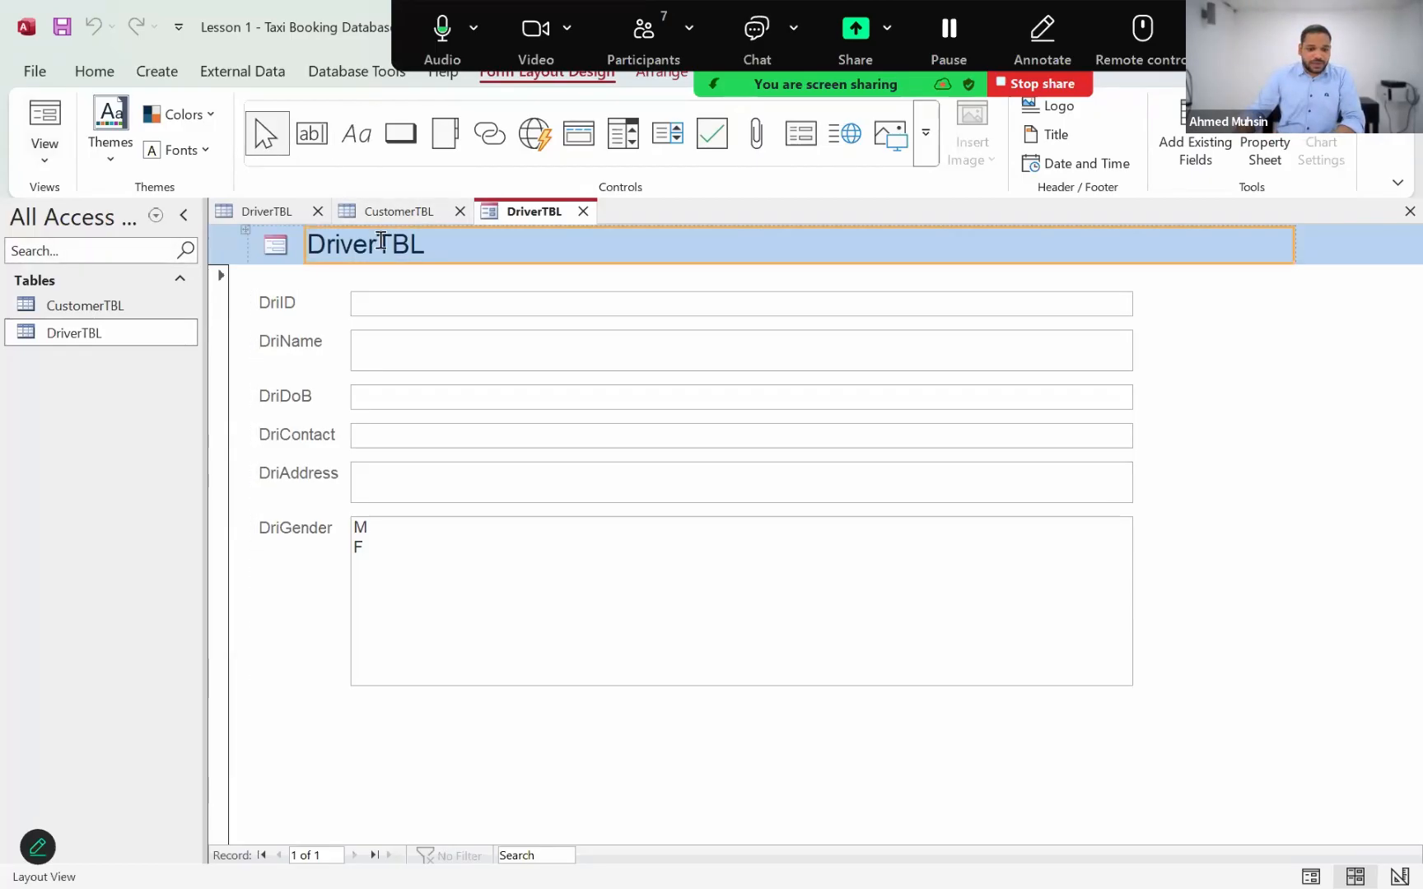
pyautogui.doubleClick(384, 244)
pyautogui.click(379, 244)
pyautogui.moveTo(378, 245); pyautogui.dragTo(423, 245)
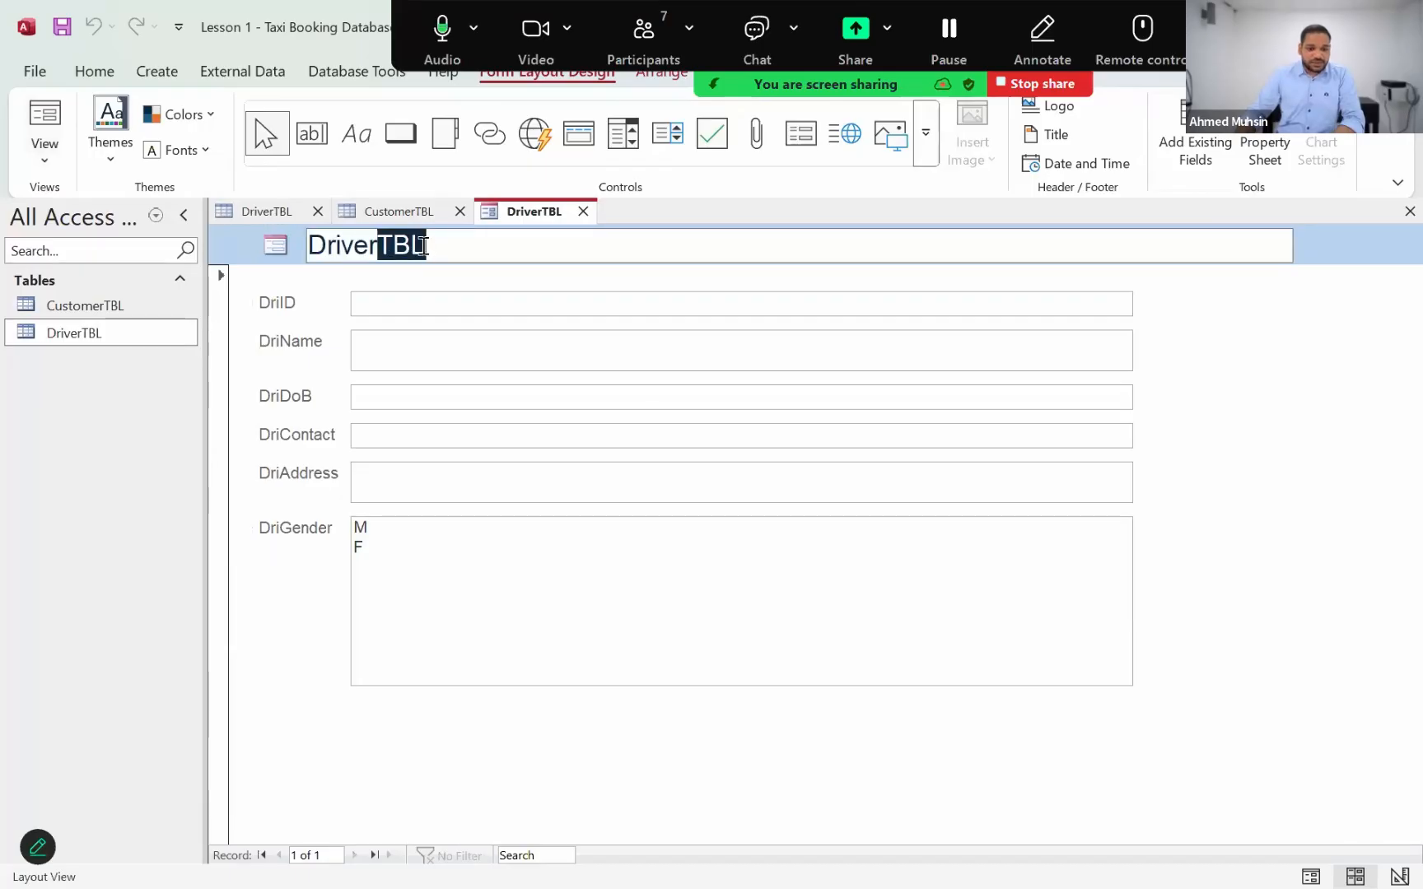
pyautogui.write('Regi')
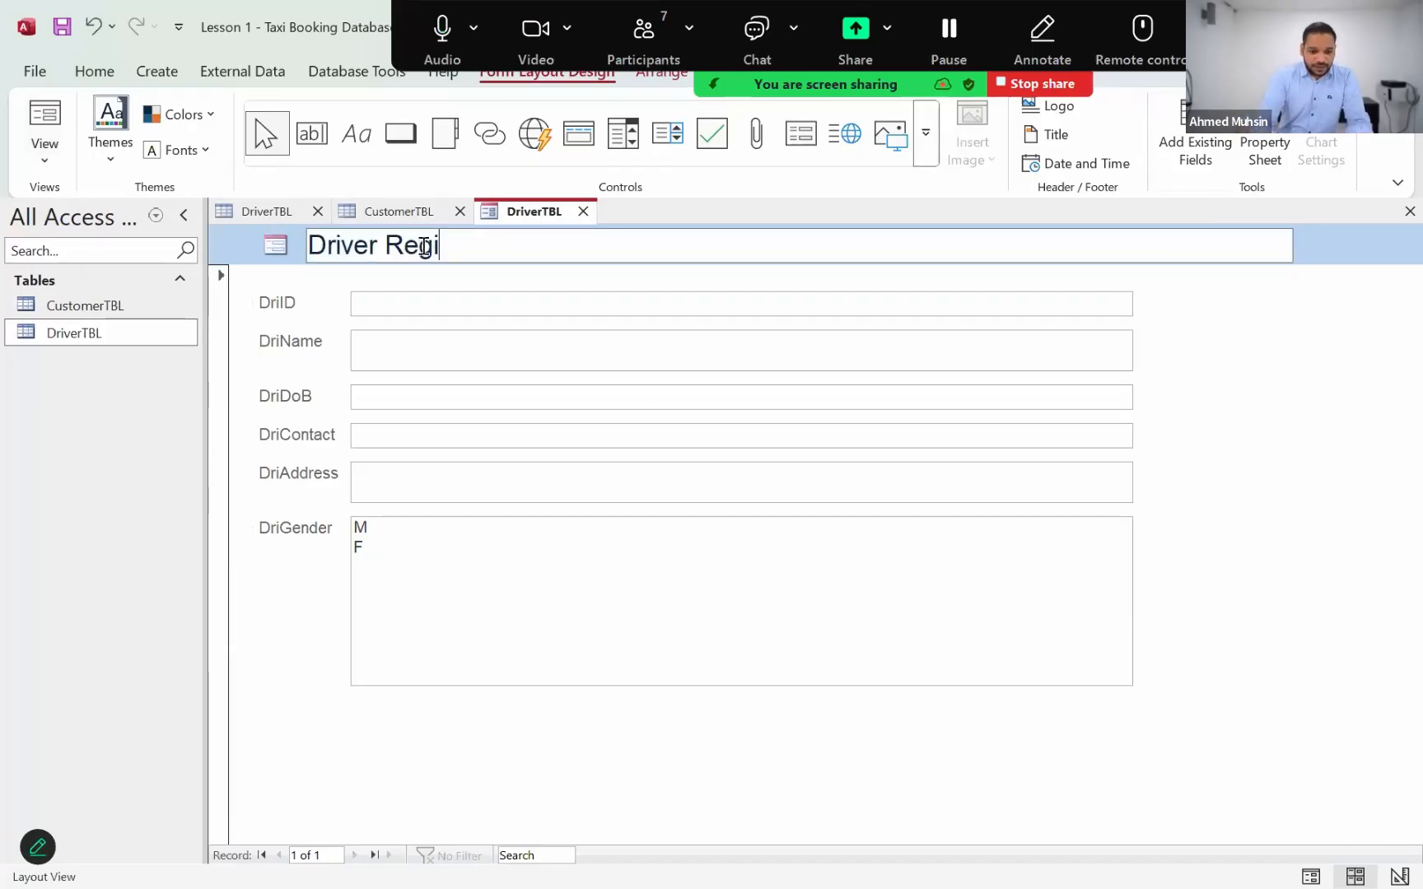
pyautogui.write('stration F')
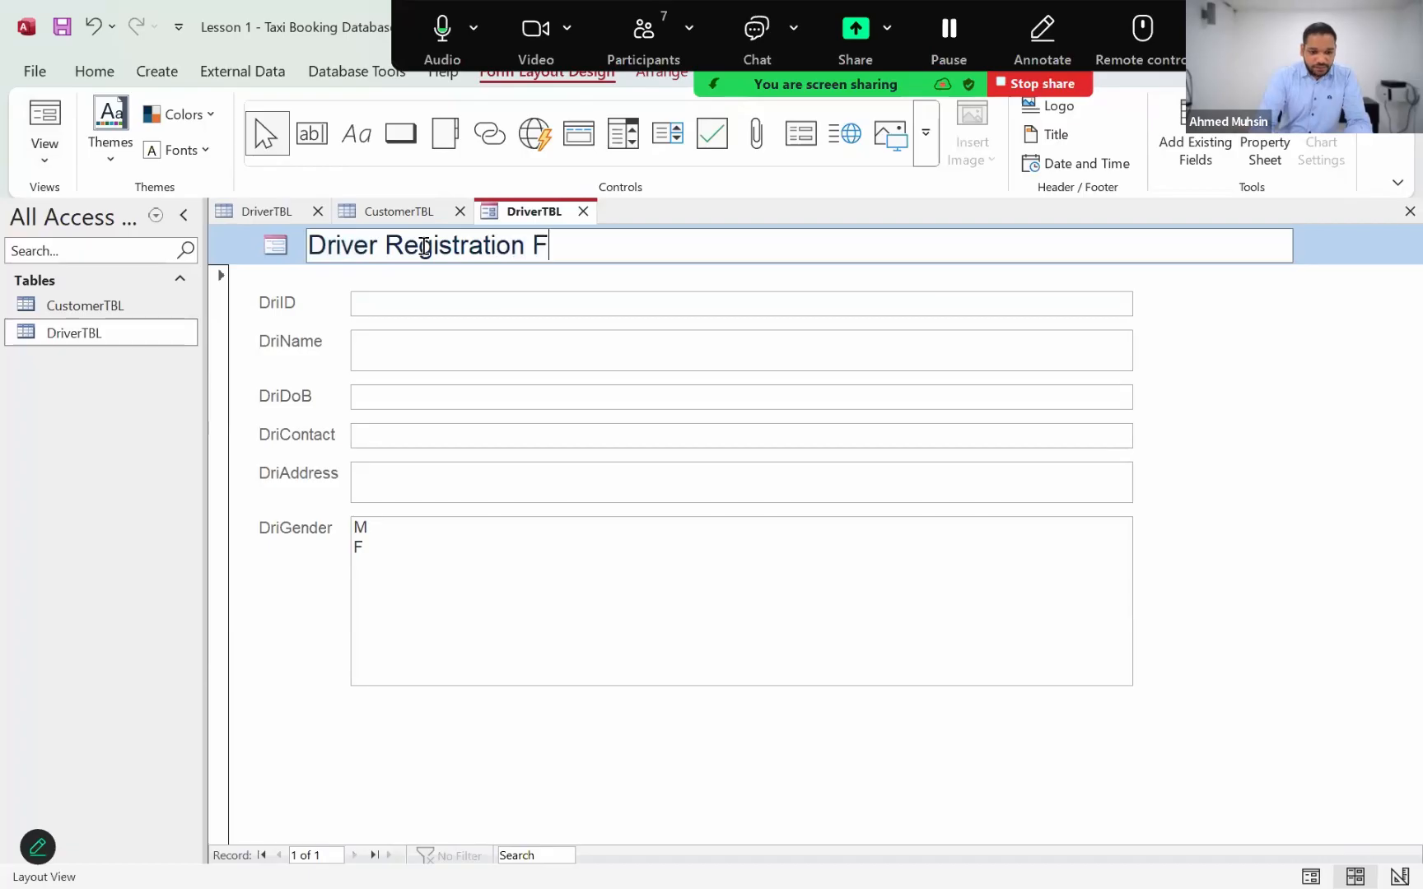
pyautogui.write('orm')
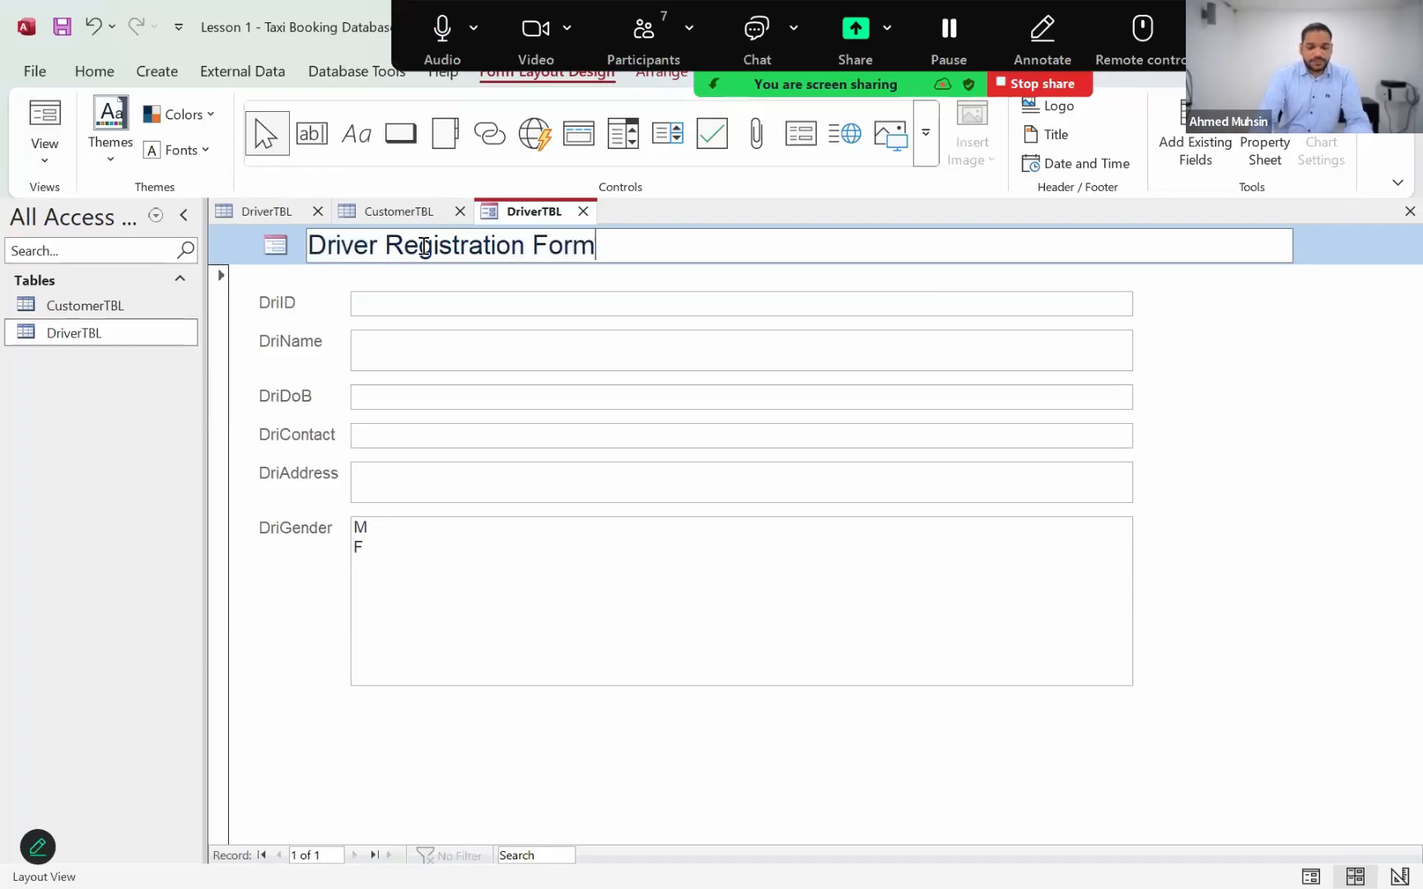
pyautogui.click(301, 667)
pyautogui.click(420, 708)
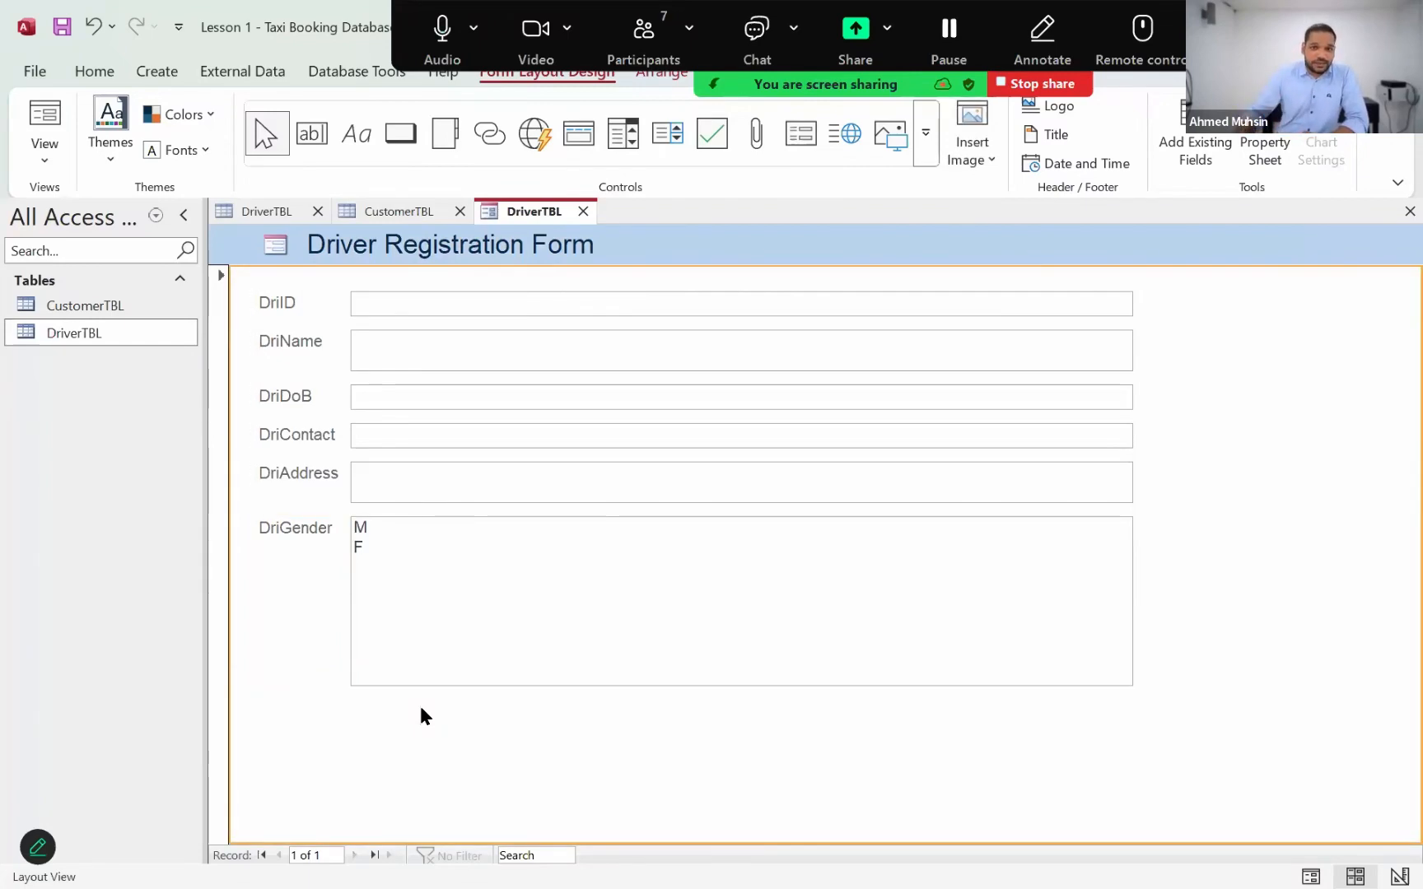
# Set the form title's font to Times New Roman and centre it in the header.
pyautogui.click(462, 255)
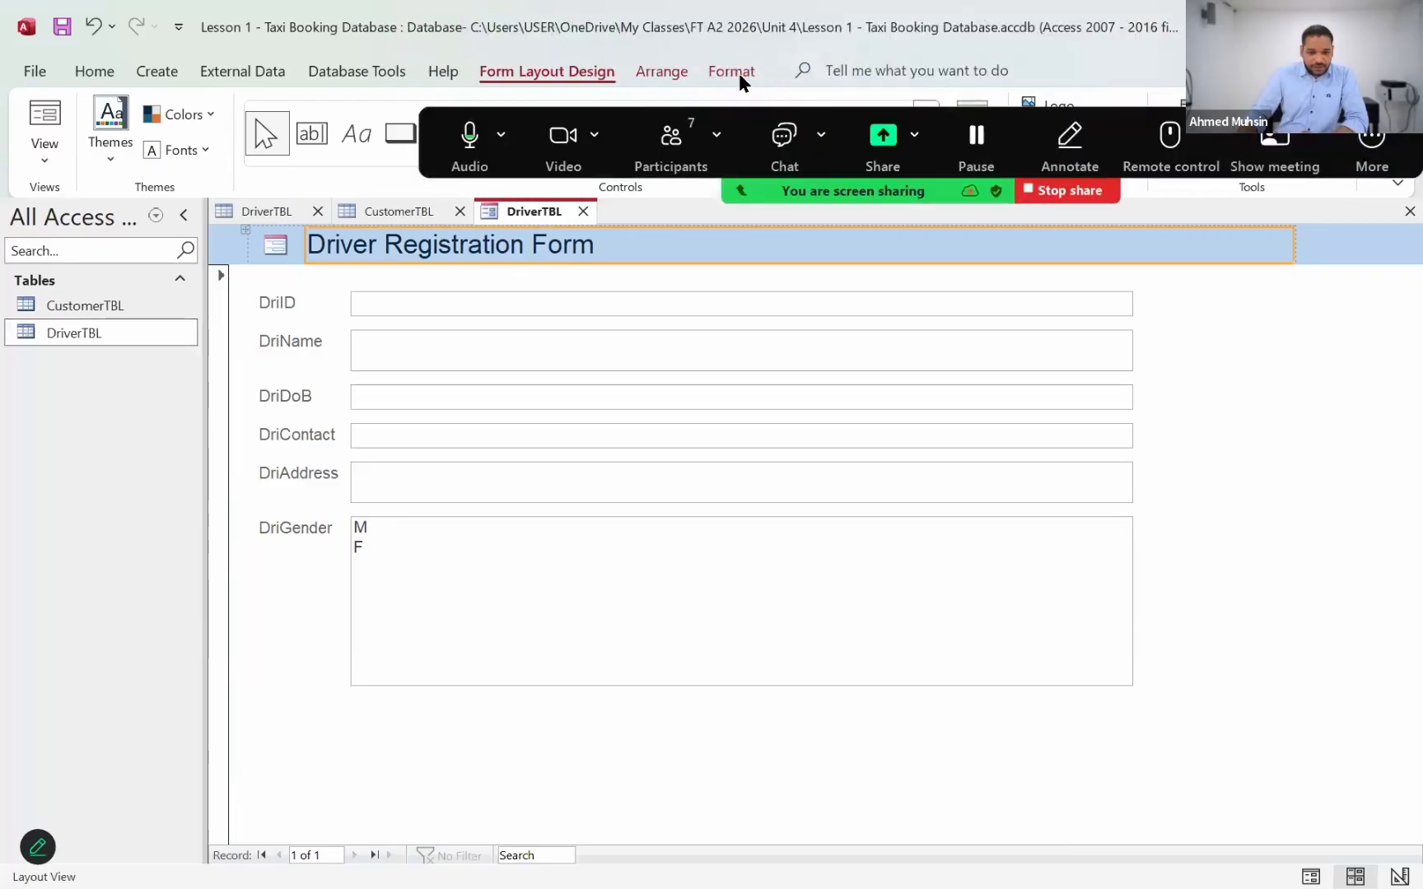
pyautogui.click(736, 74)
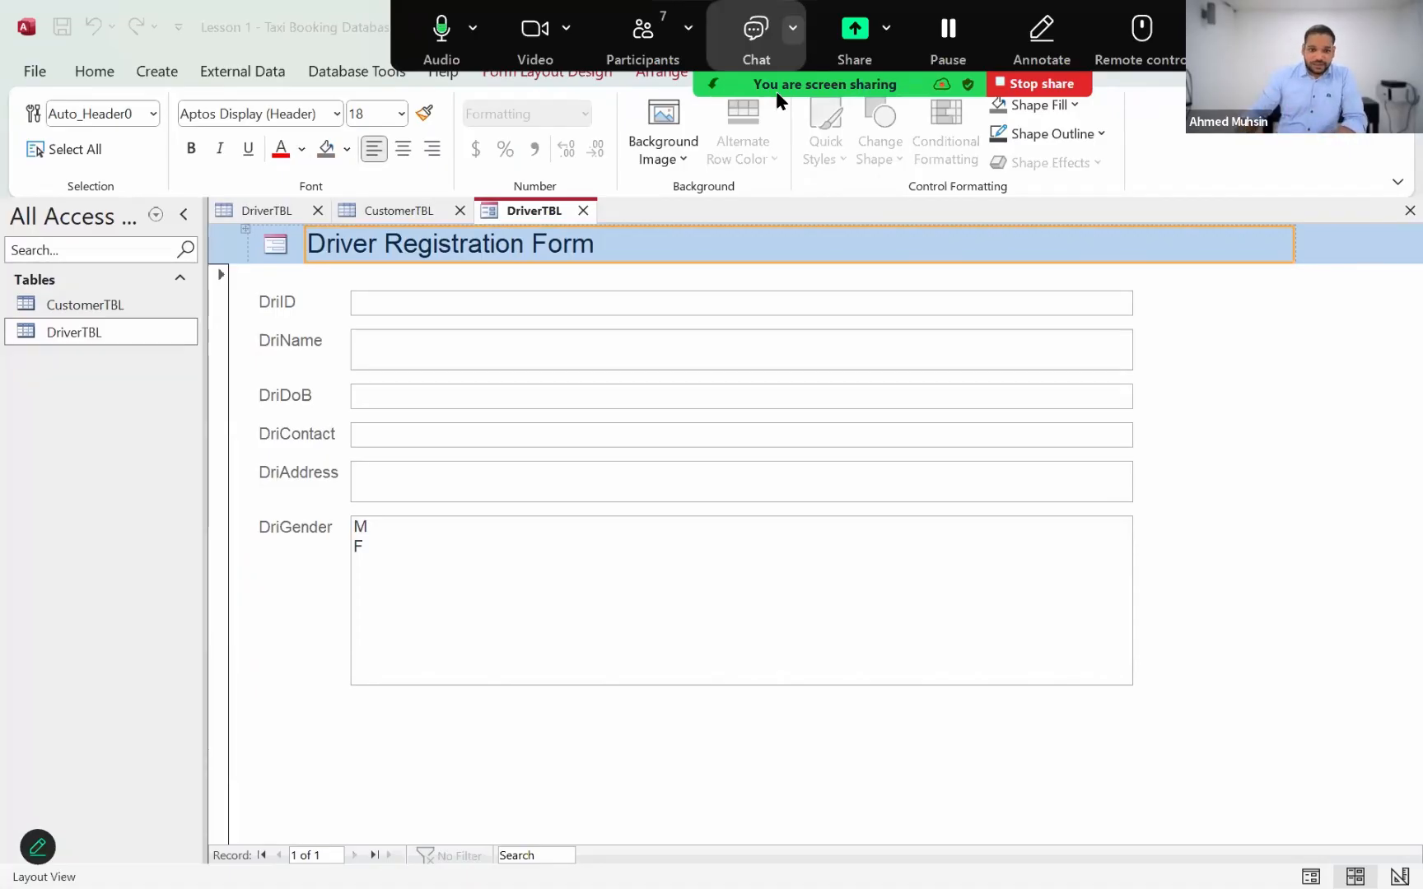
pyautogui.click(244, 113)
pyautogui.click(244, 113)
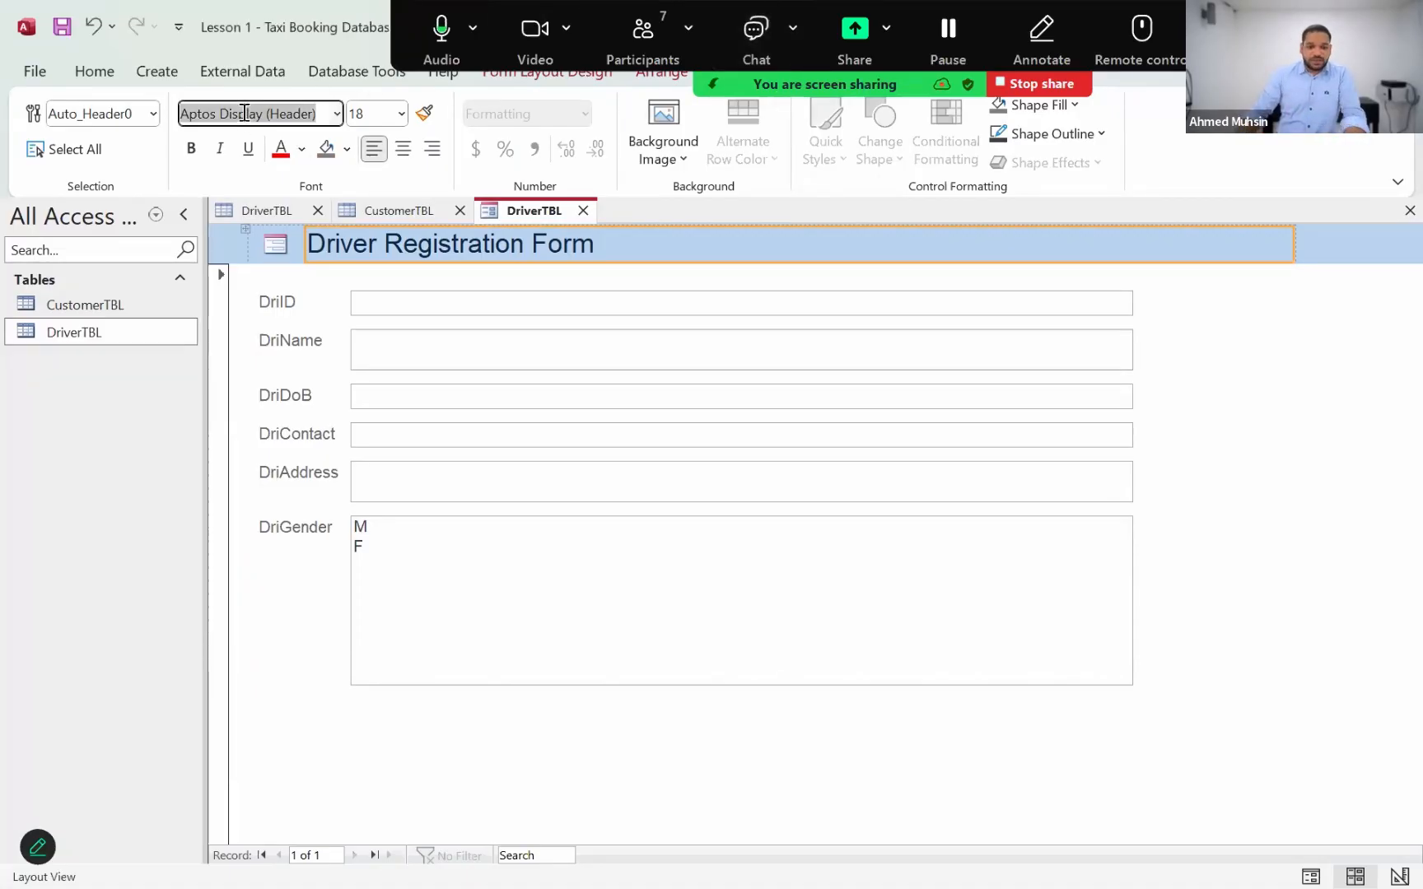
pyautogui.write('Times New Roman')
pyautogui.press('Return')
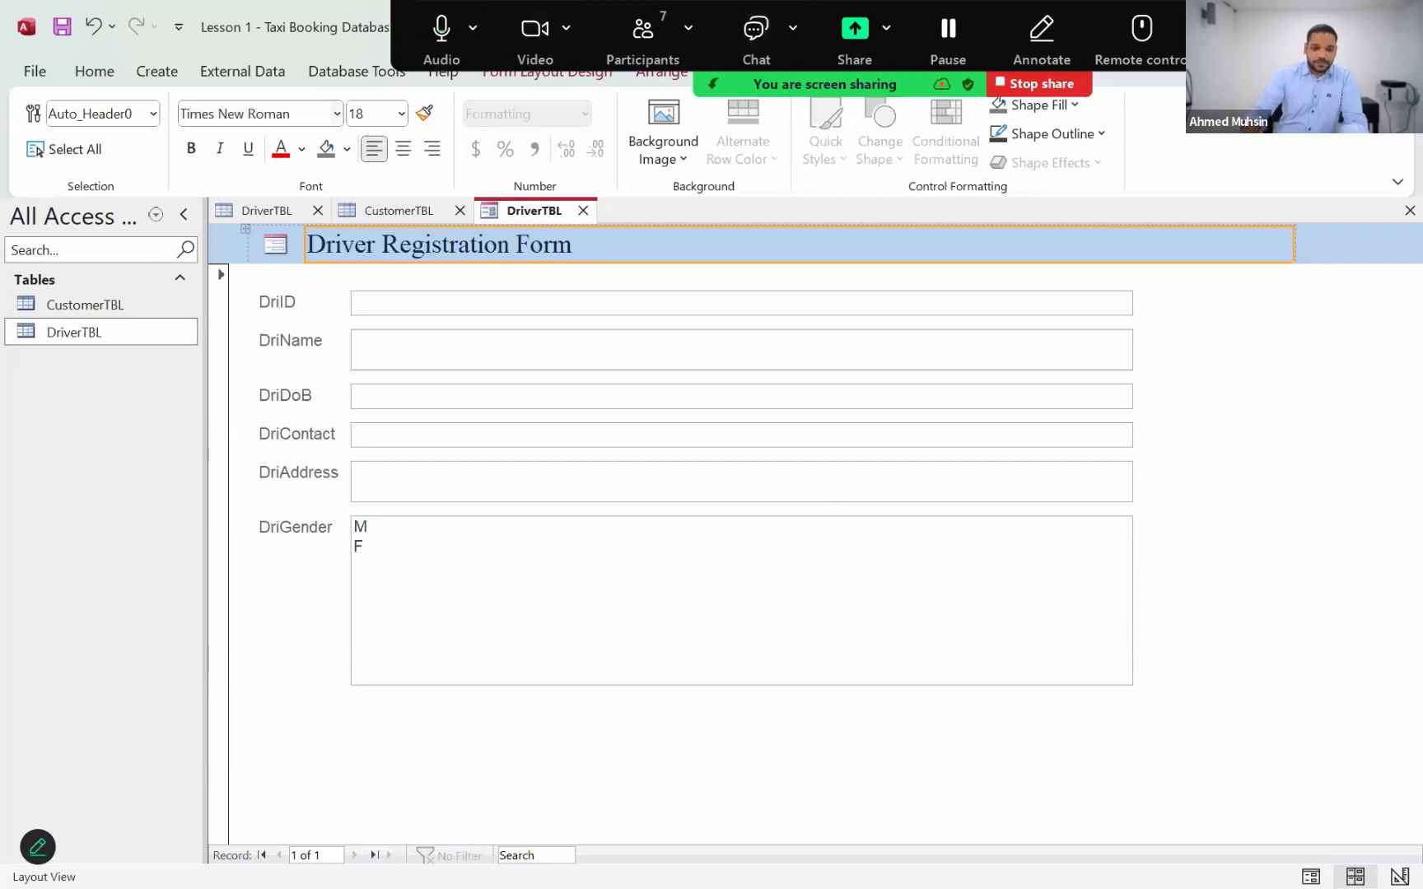
pyautogui.click(403, 149)
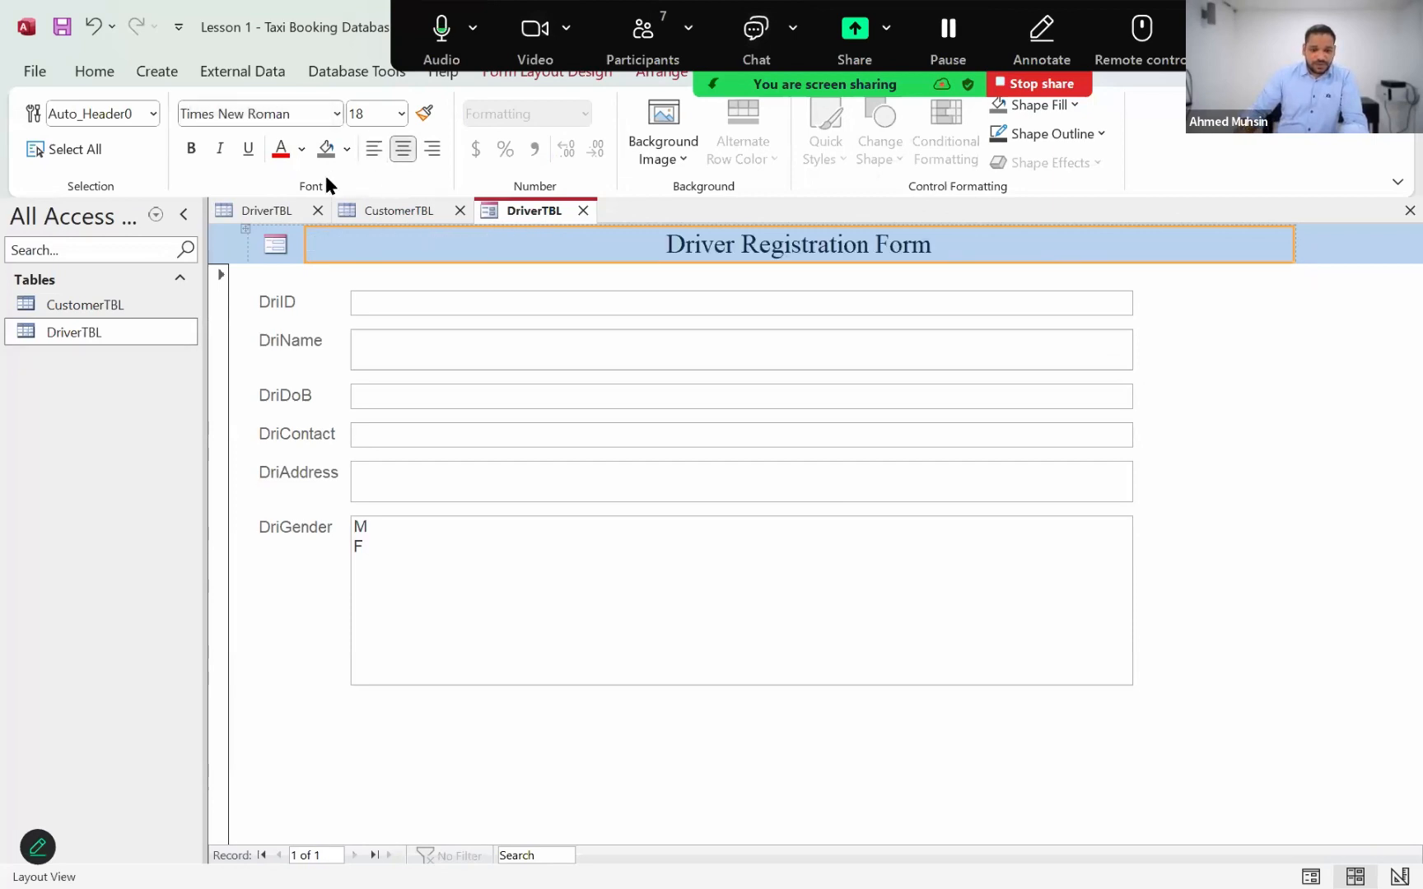
# Make the form title bold and underlined at size 24, undoing the red font colour.
pyautogui.click(190, 149)
pyautogui.click(245, 150)
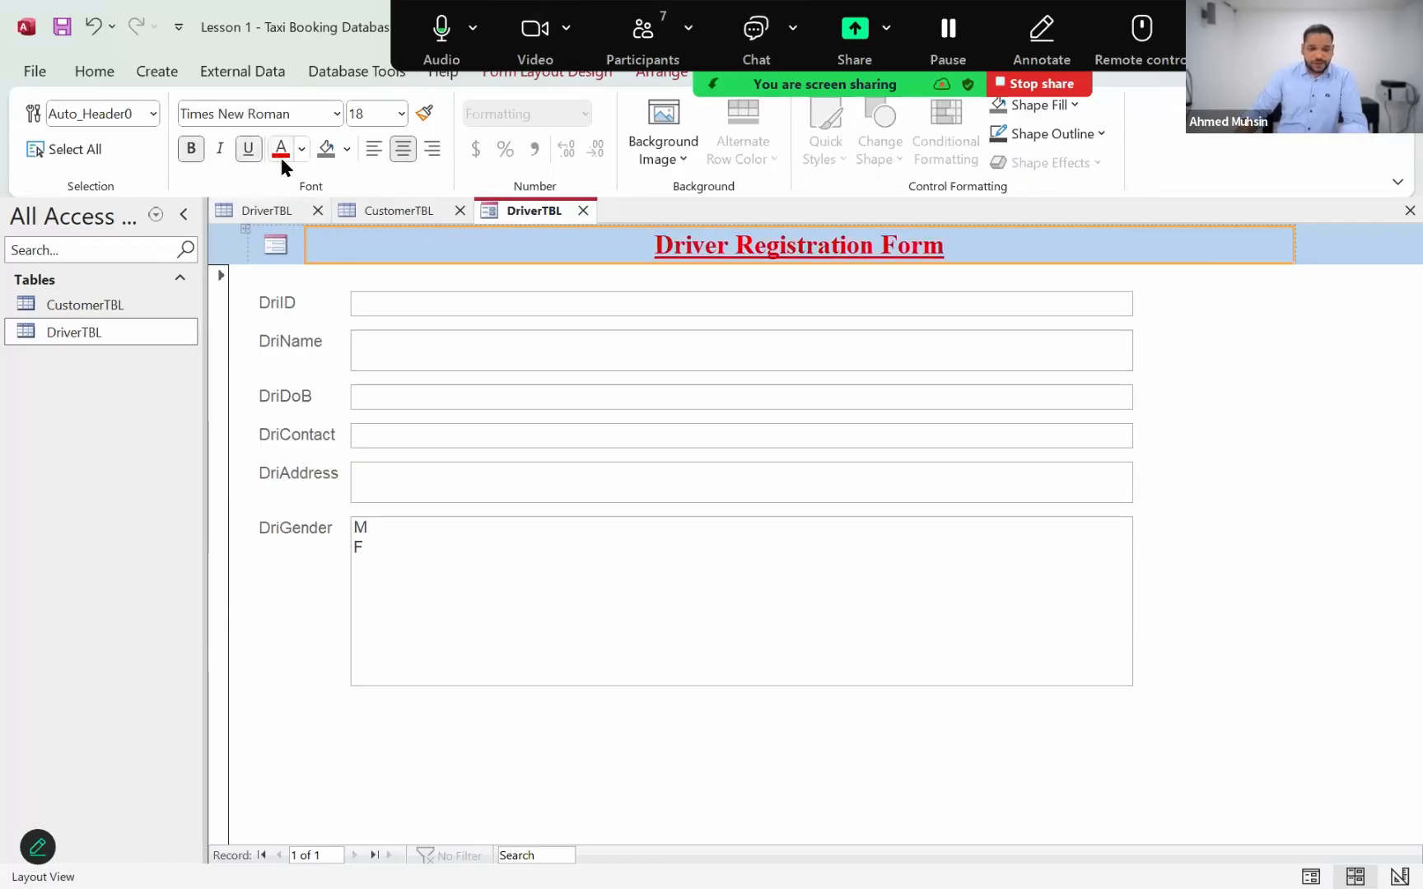
pyautogui.click(95, 26)
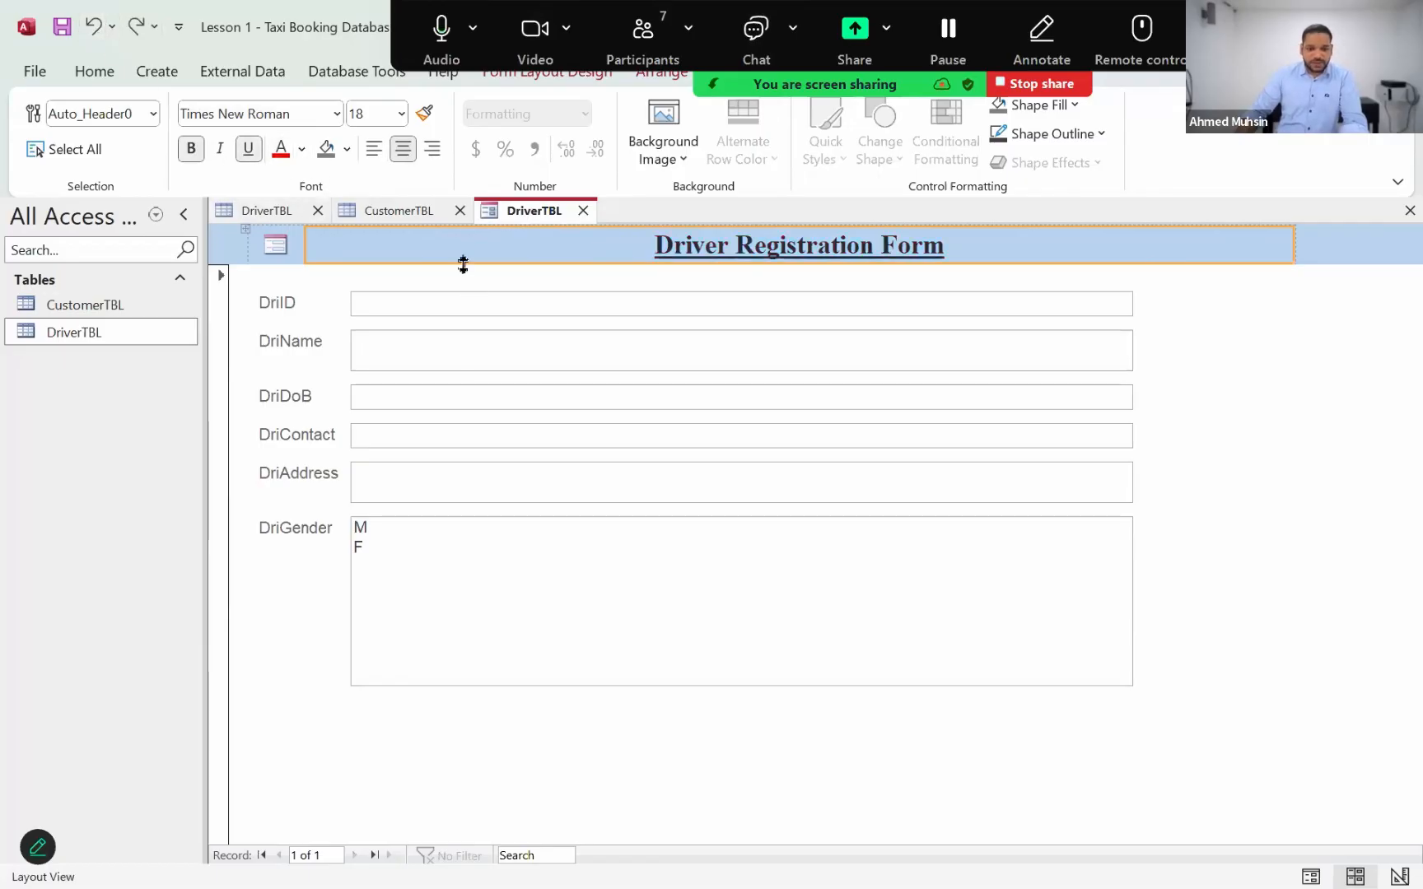
pyautogui.click(362, 114)
pyautogui.write('24')
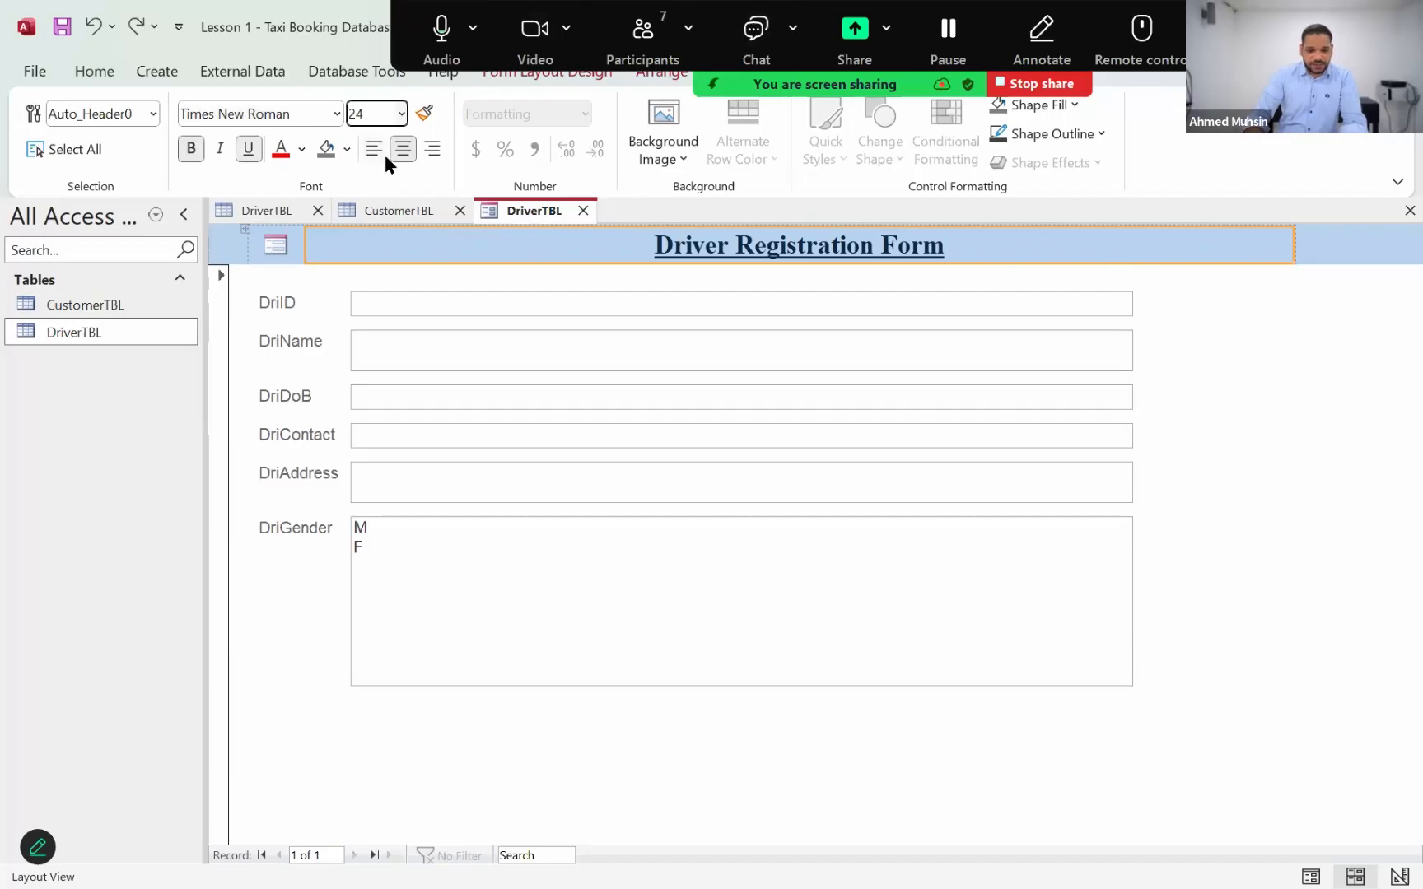
pyautogui.press('Return')
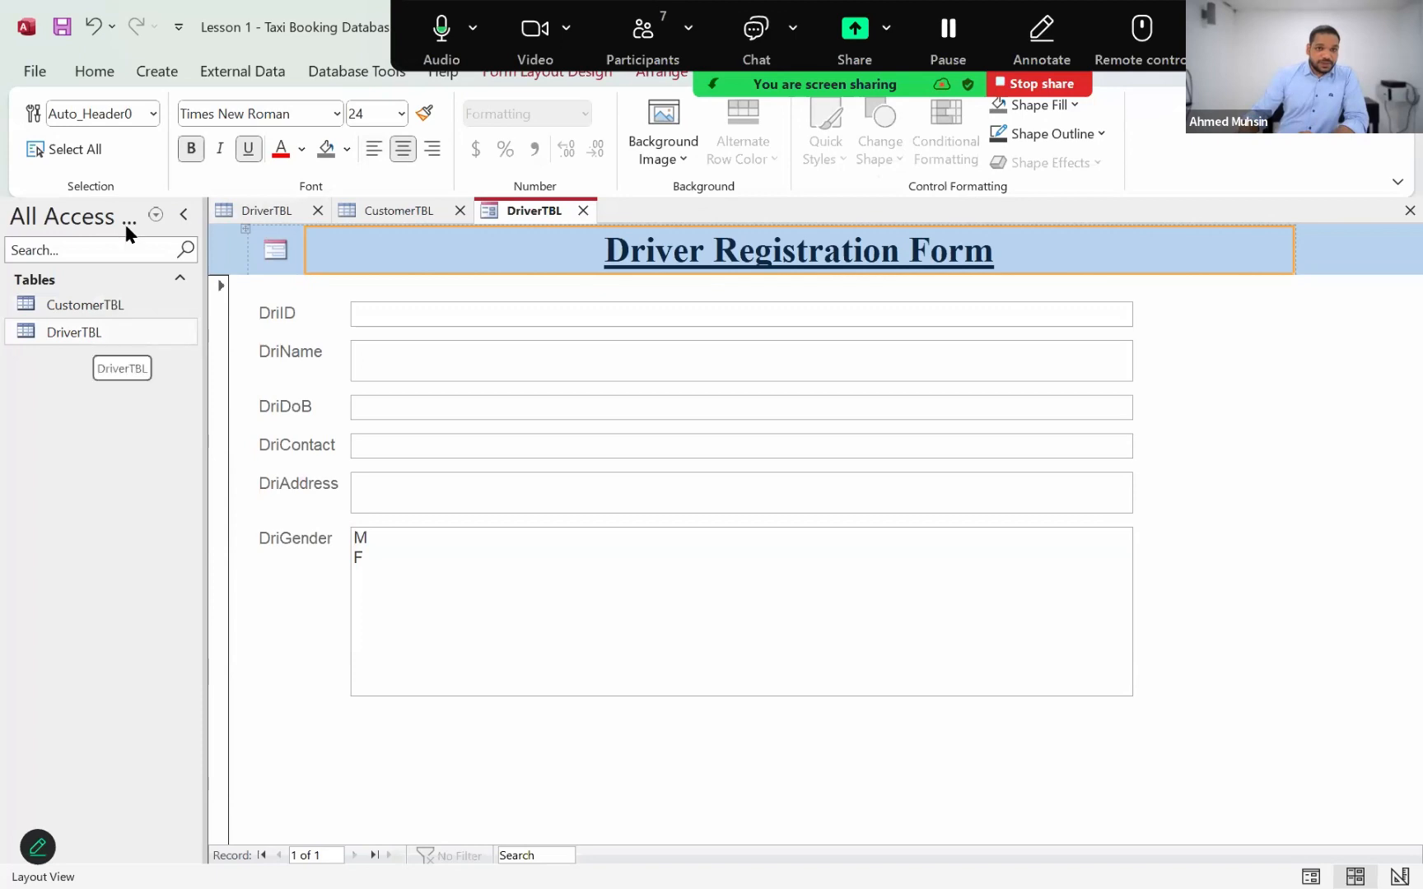
pyautogui.click(157, 71)
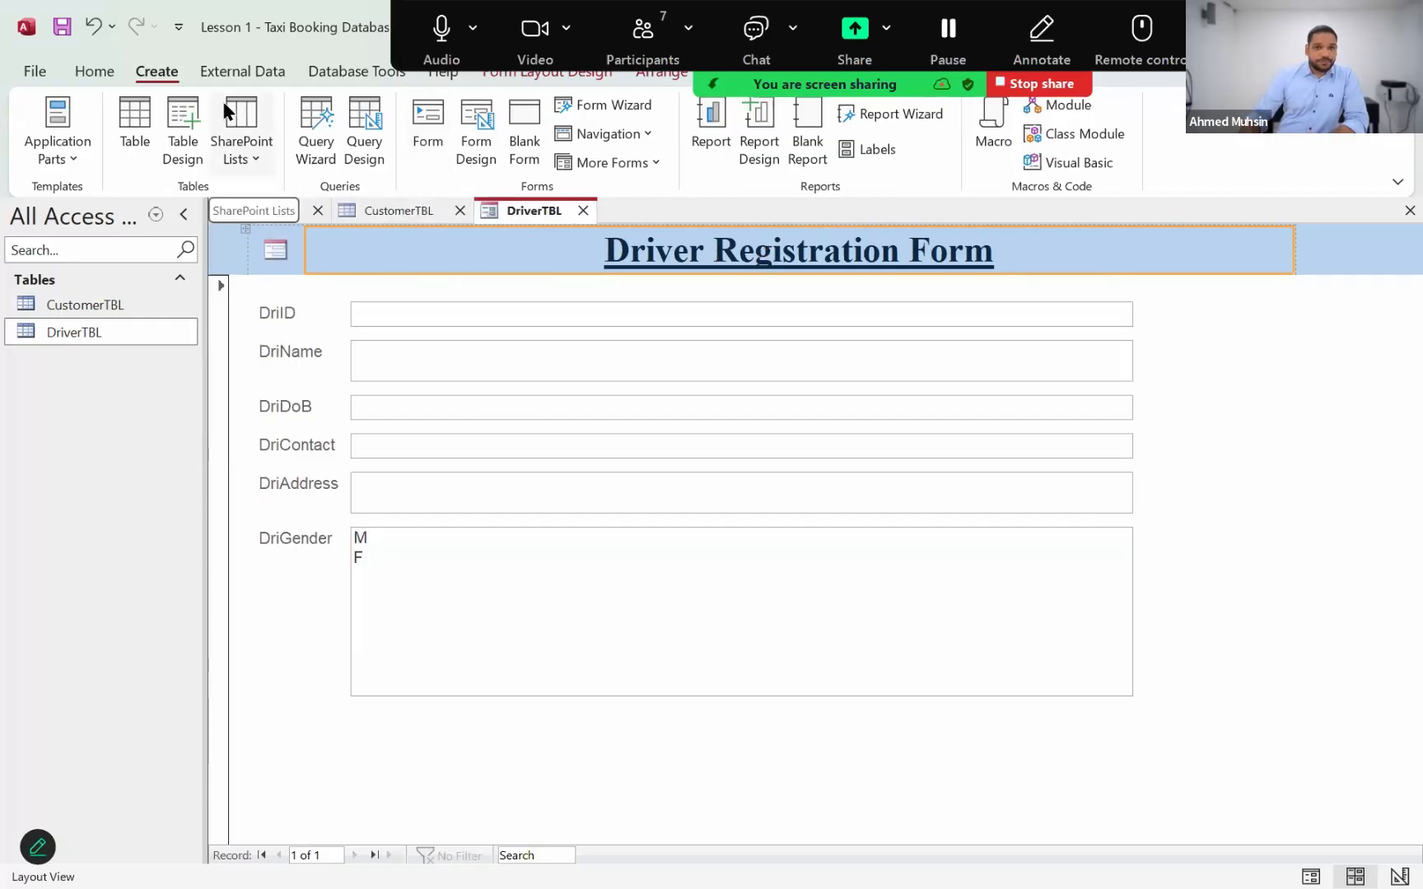
pyautogui.click(88, 70)
pyautogui.click(61, 156)
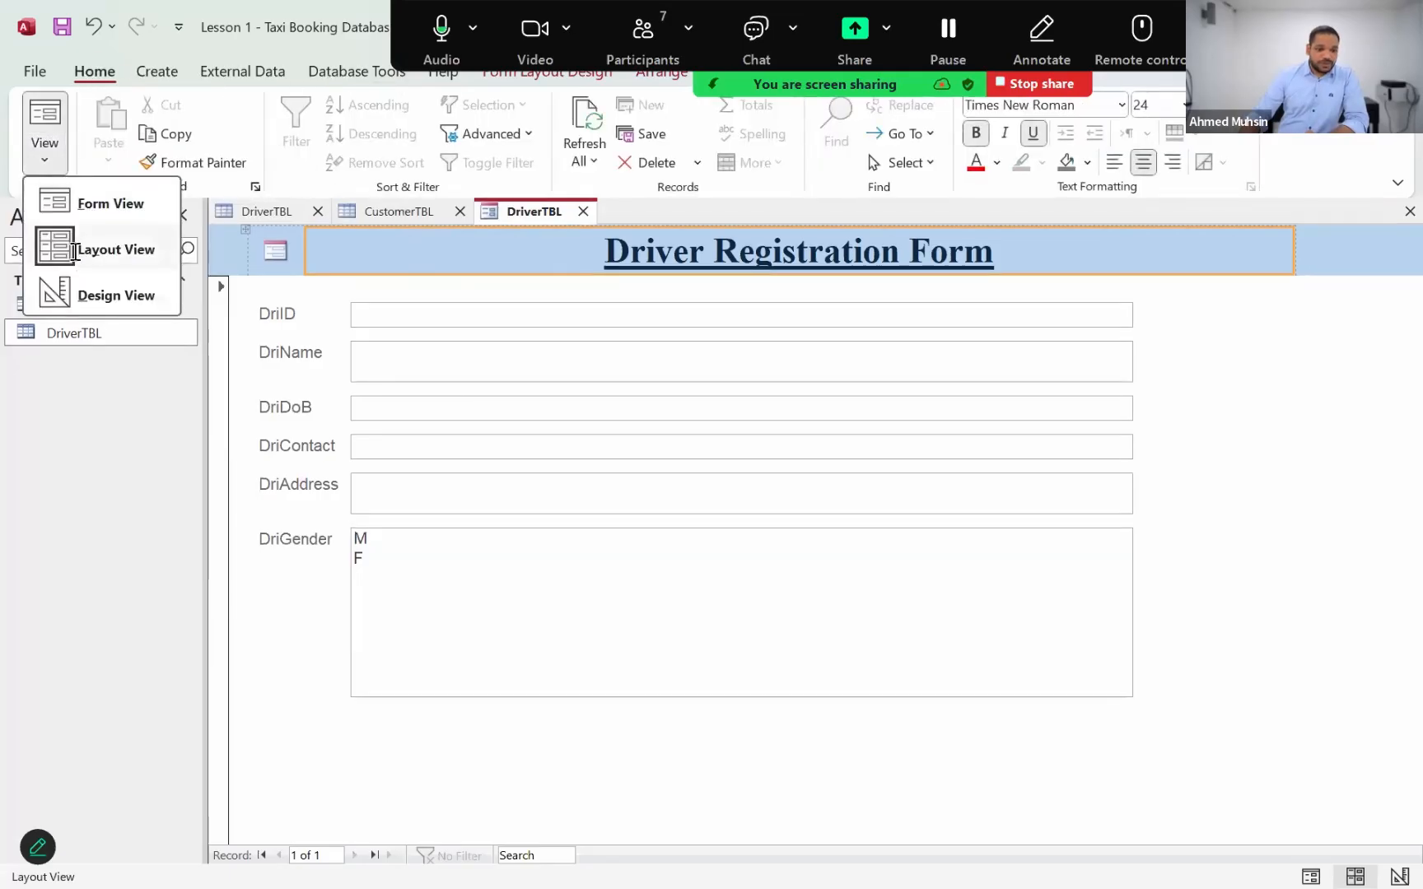
pyautogui.click(76, 252)
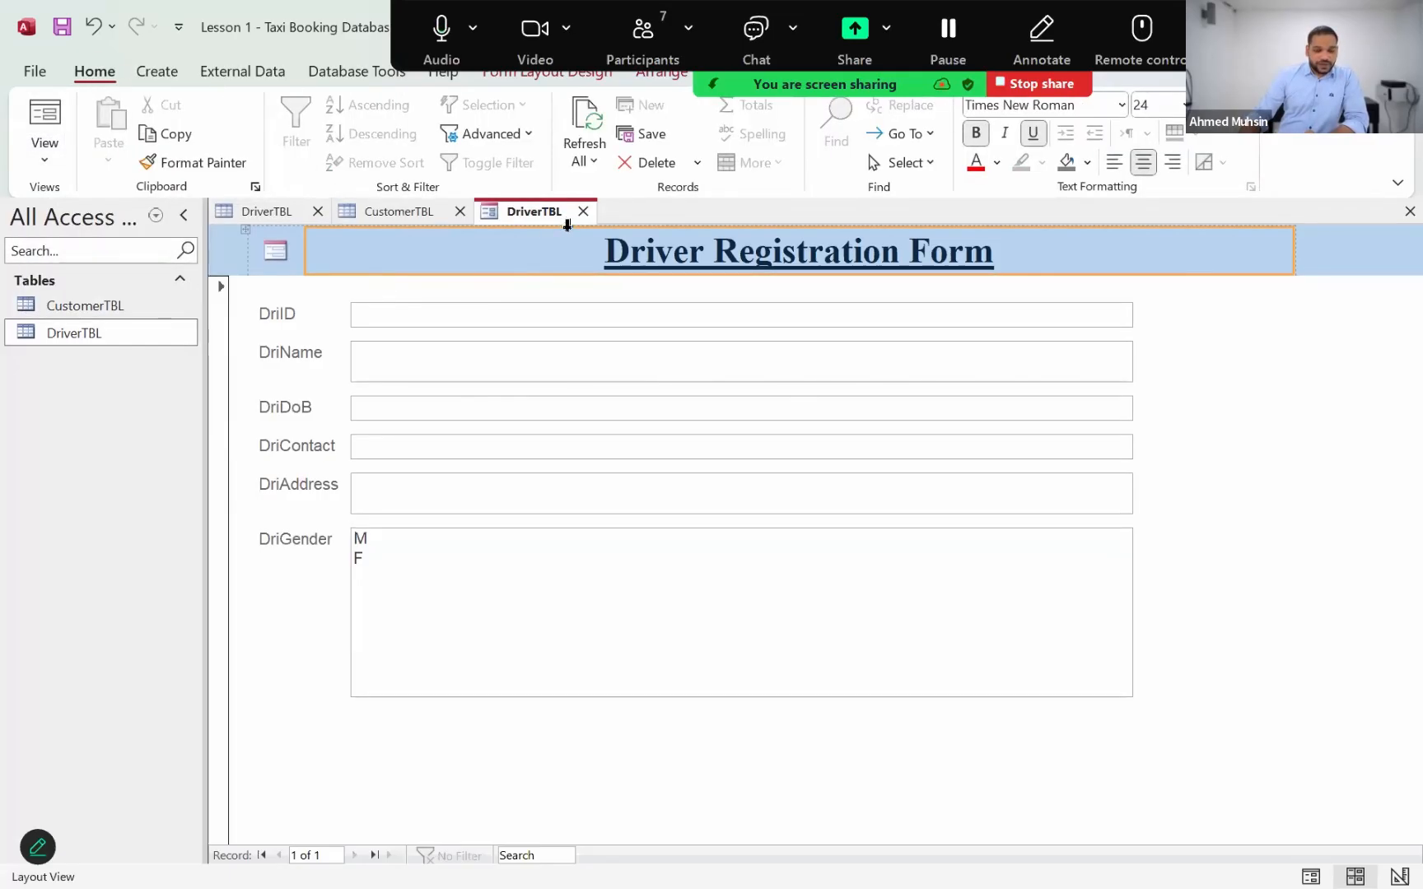
pyautogui.click(603, 251)
pyautogui.moveTo(605, 250); pyautogui.dragTo(1004, 257)
pyautogui.click(1173, 423)
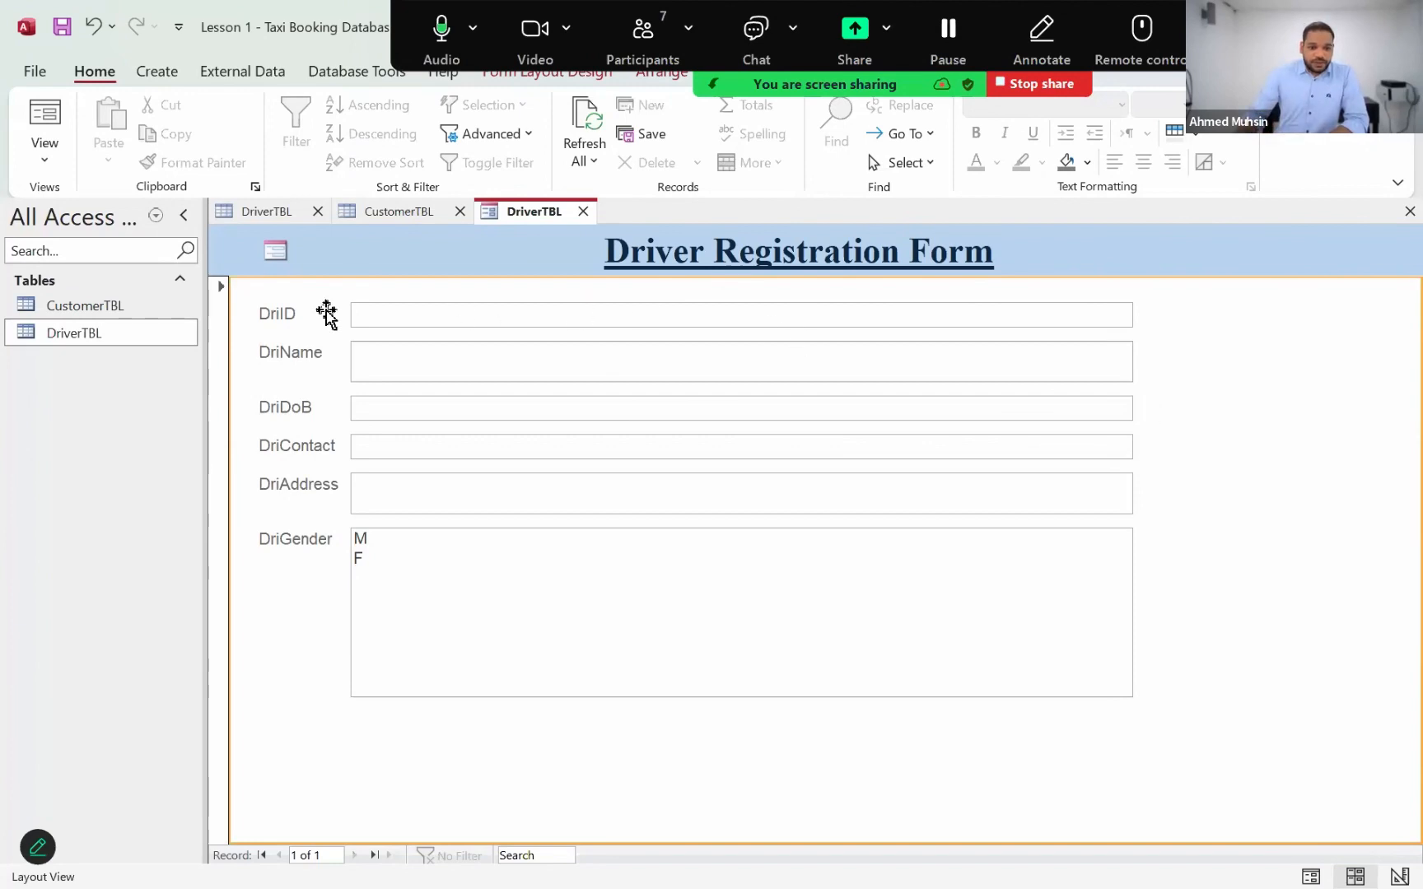
pyautogui.click(278, 320)
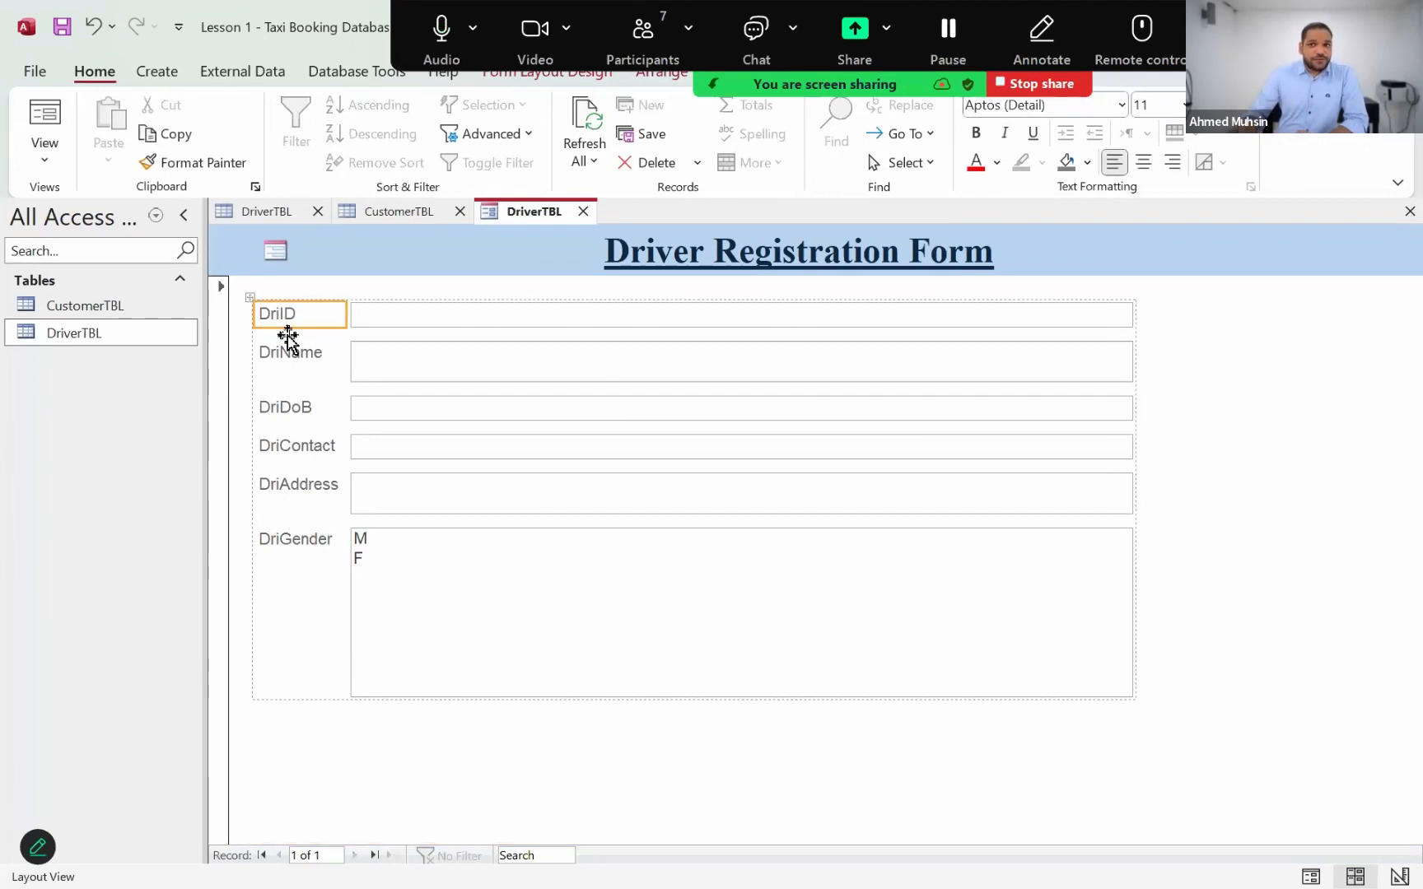
pyautogui.click(407, 311)
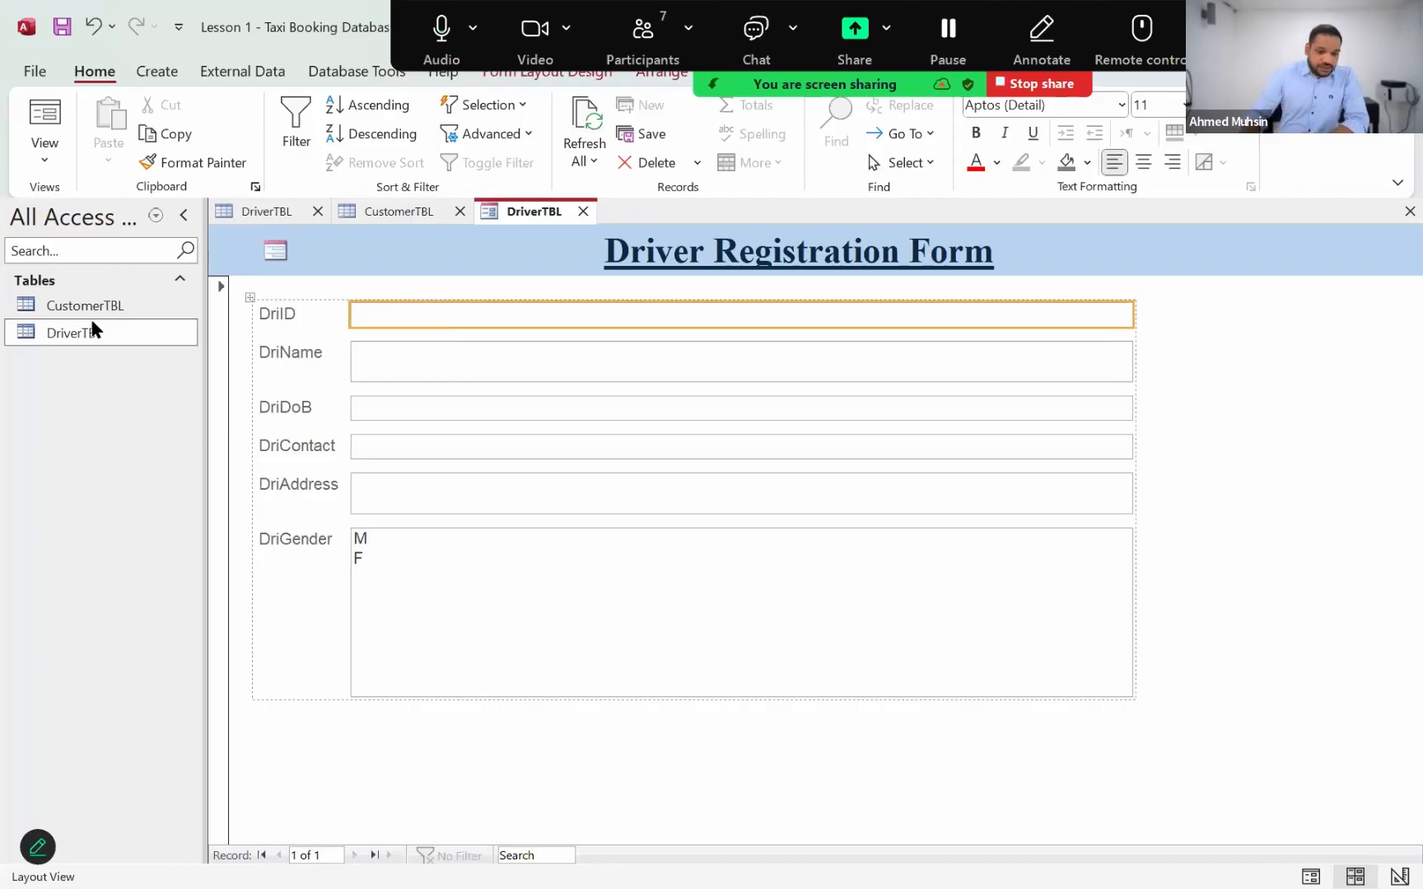
pyautogui.click(269, 321)
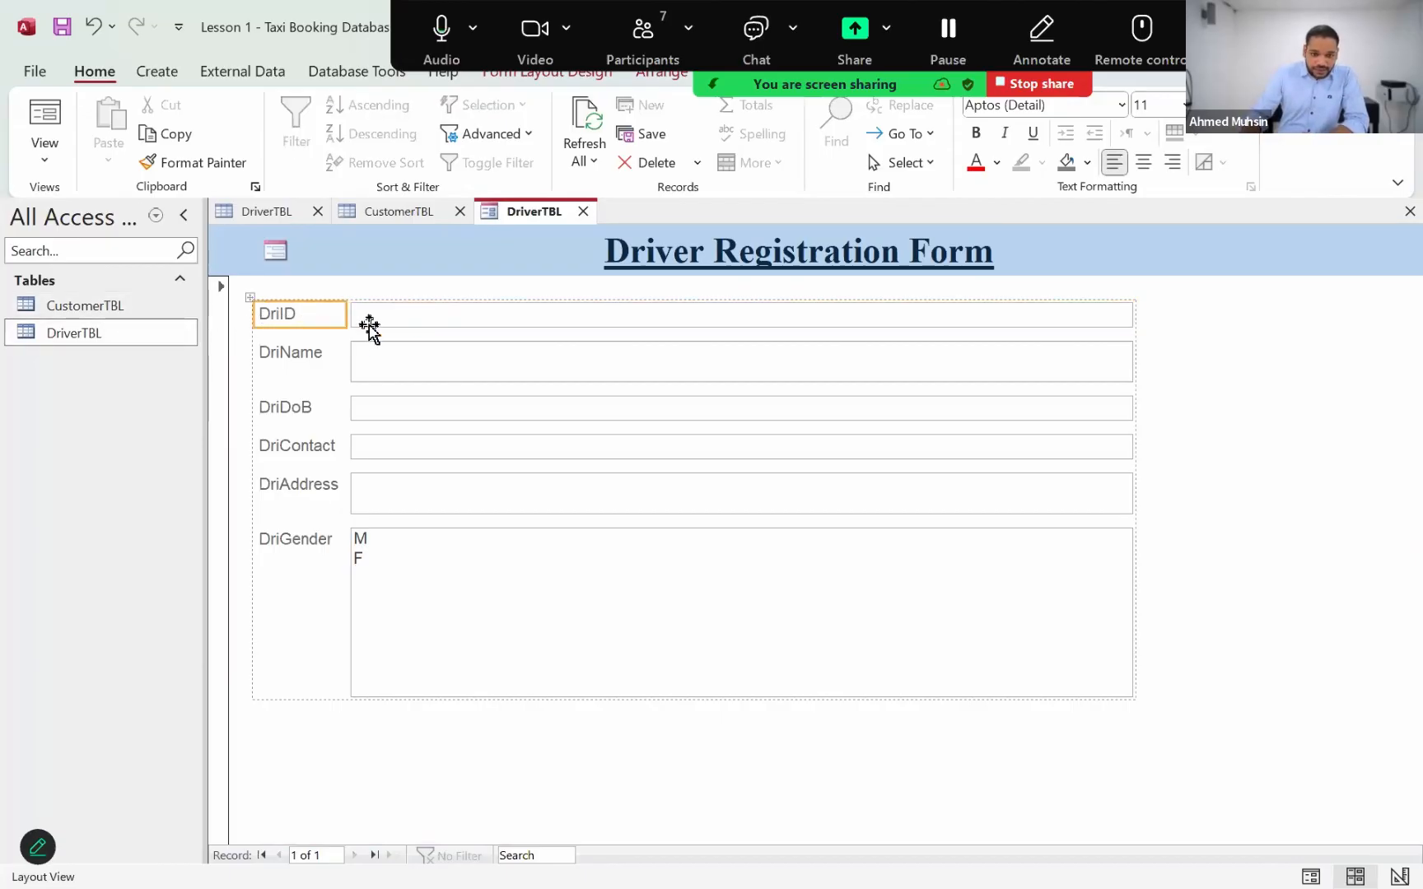
pyautogui.click(414, 321)
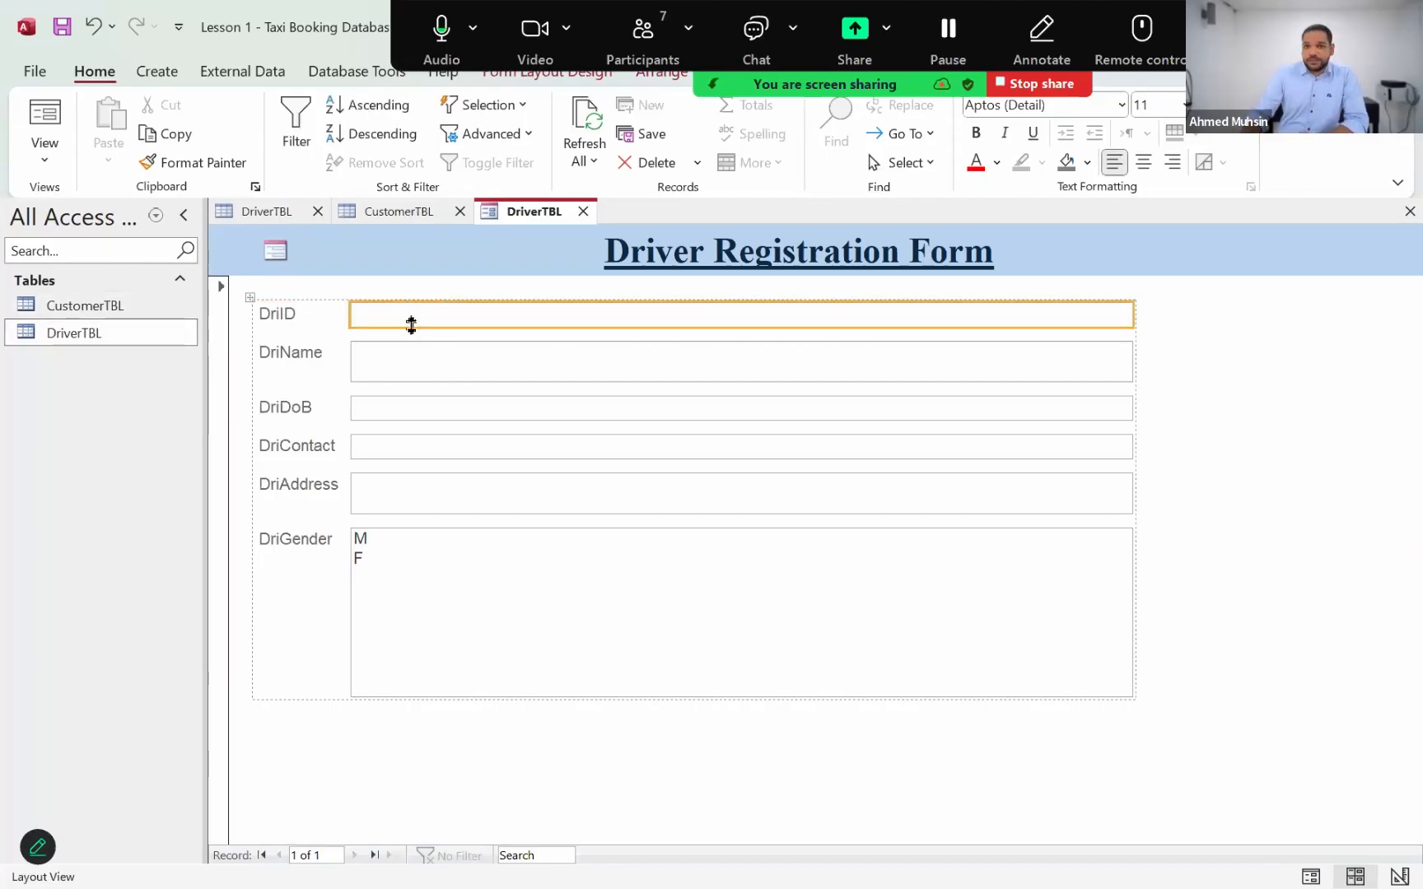
# Change the DriID label on the driver form to "Driver ID".
pyautogui.click(280, 319)
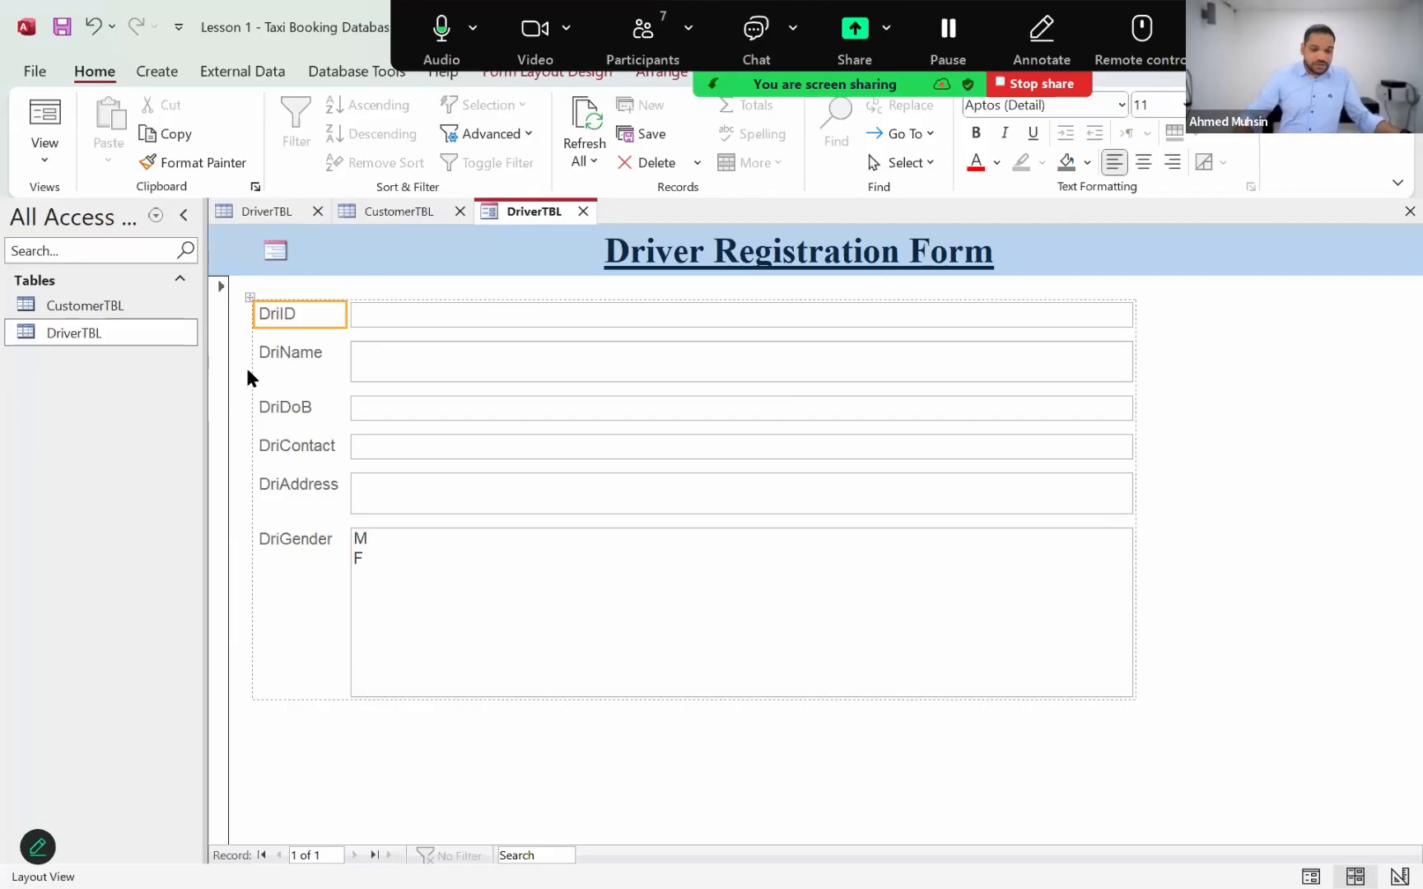
pyautogui.doubleClick(272, 318)
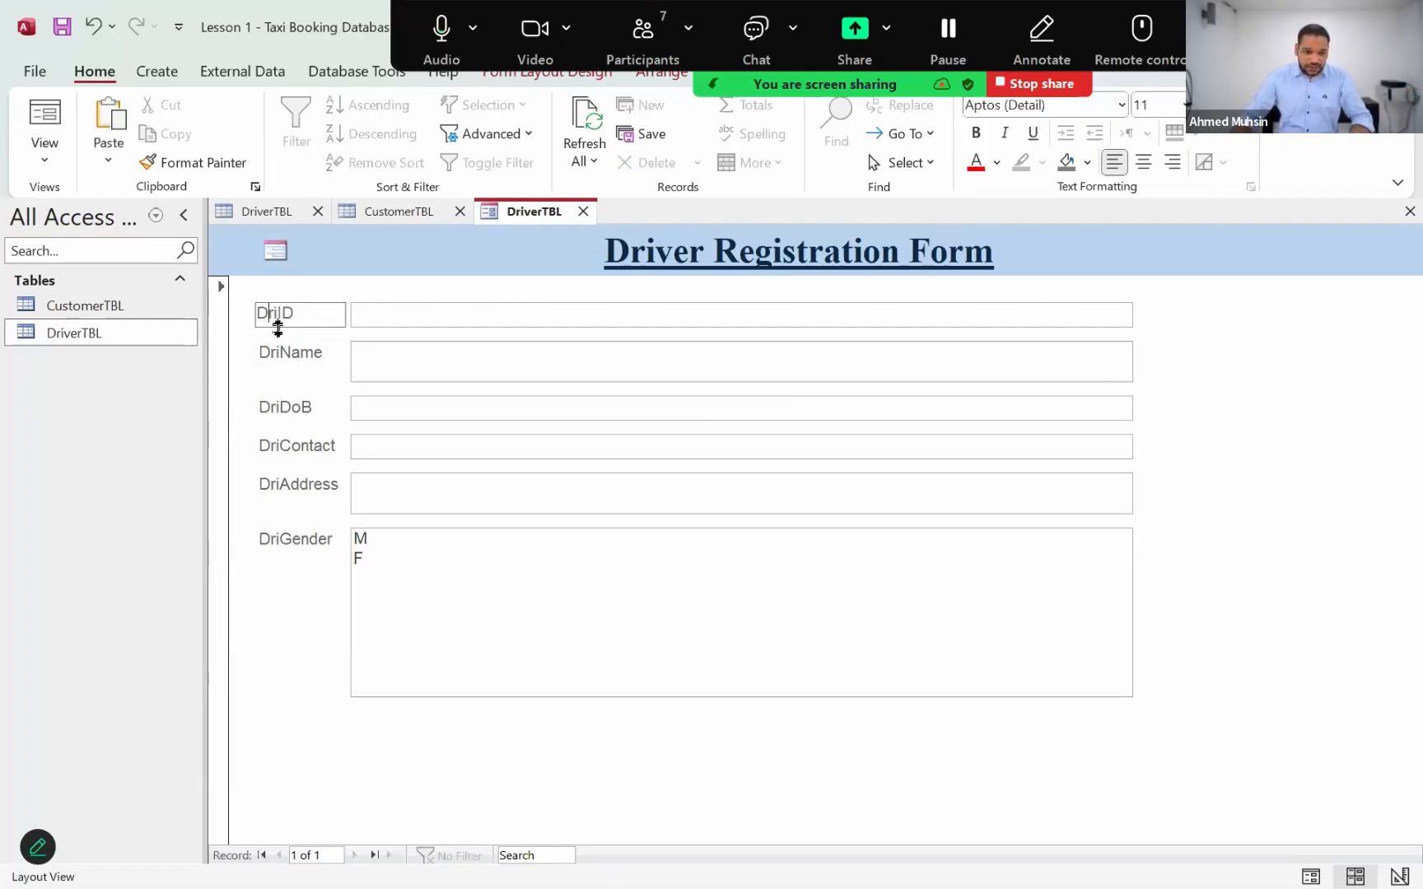
pyautogui.click(274, 315)
pyautogui.press('Right')
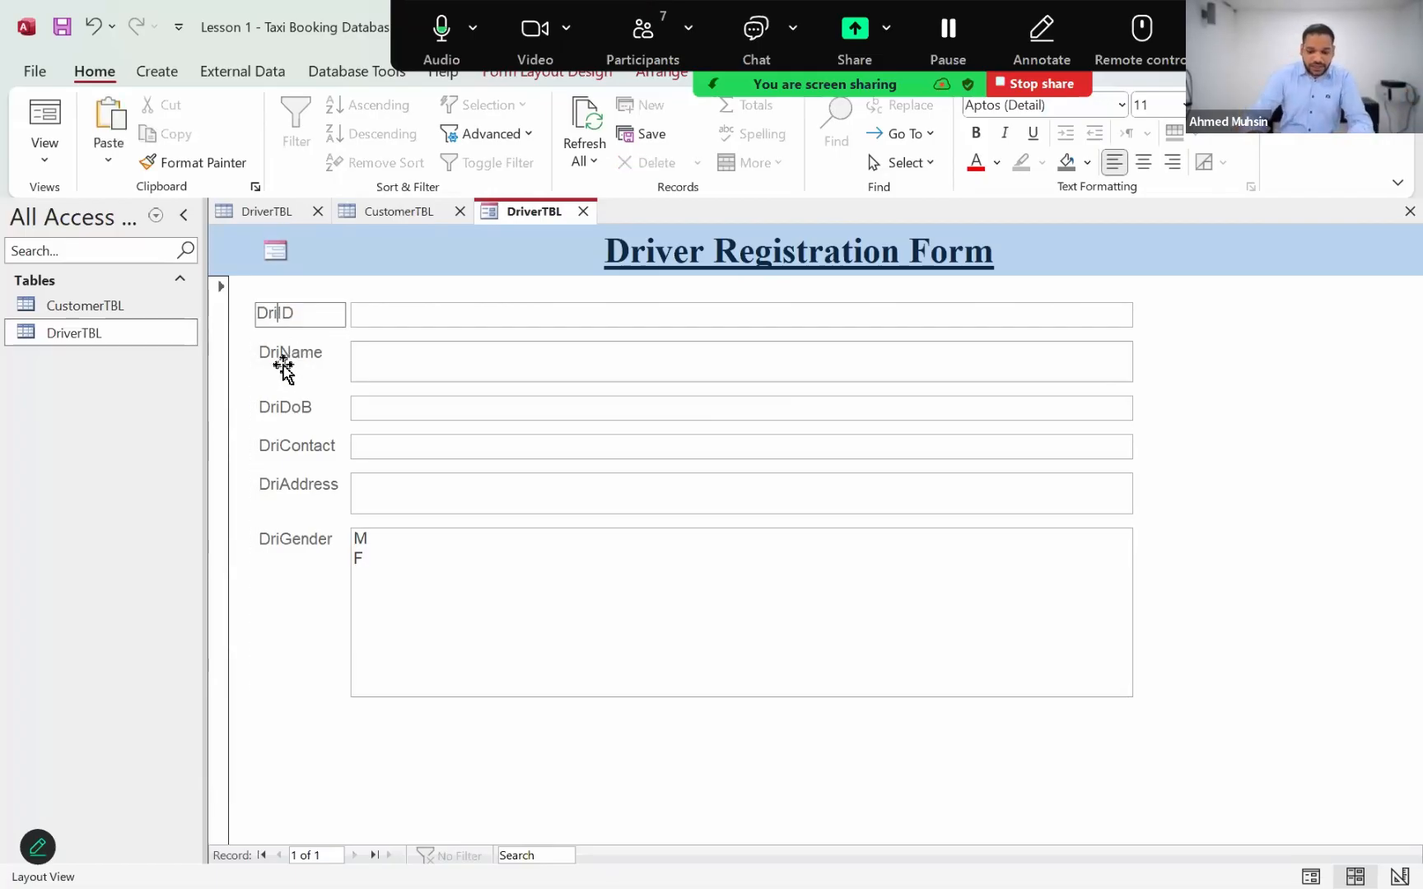
pyautogui.write('ver')
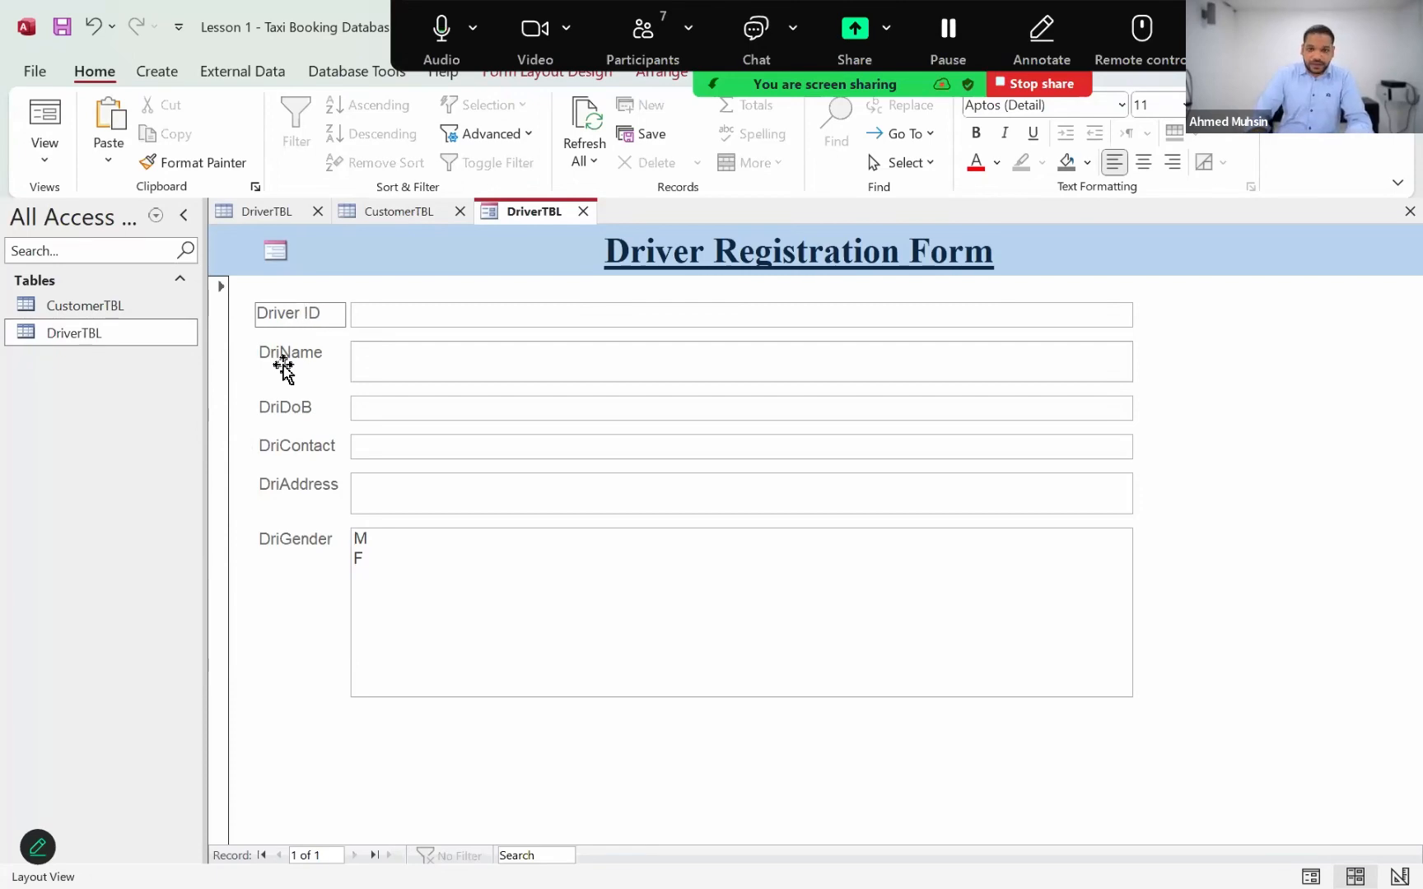
pyautogui.doubleClick(271, 312)
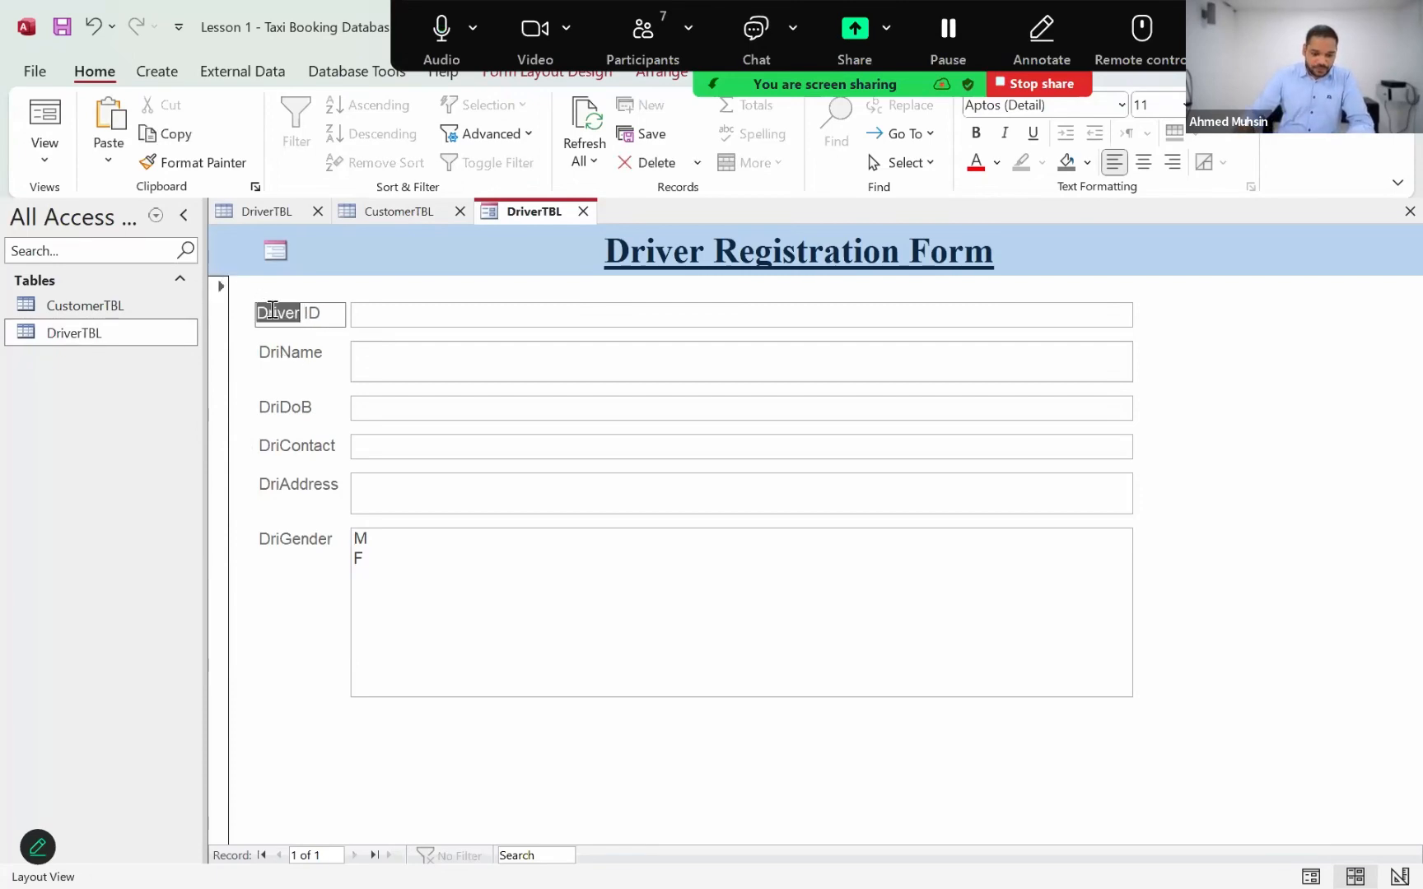
# Change the DriName and DriDoB labels to "Driver Name" and "Driver DoB".
pyautogui.click(280, 355)
pyautogui.click(272, 351)
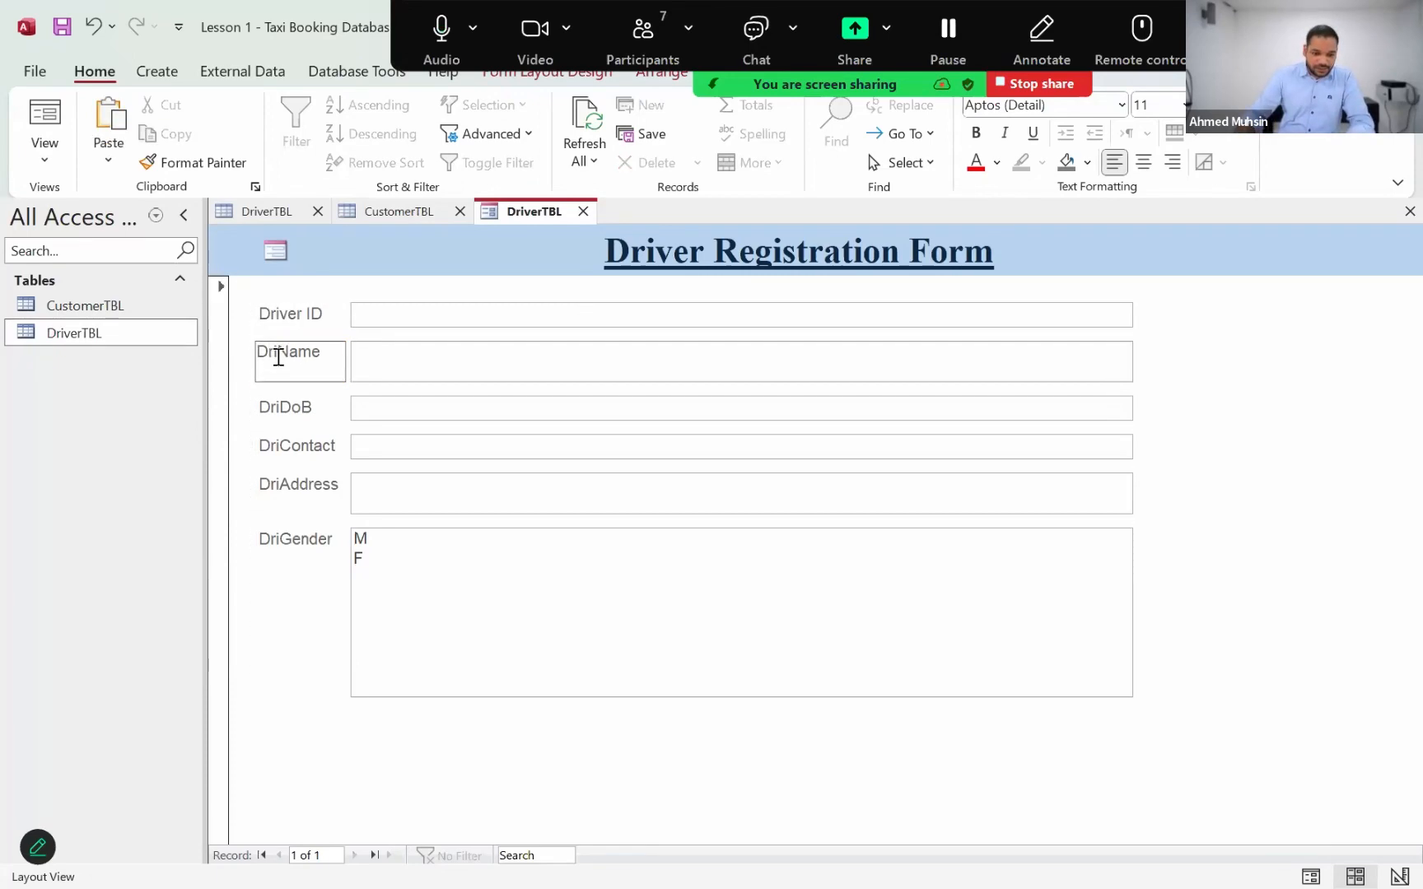
pyautogui.moveTo(256, 352); pyautogui.dragTo(279, 352)
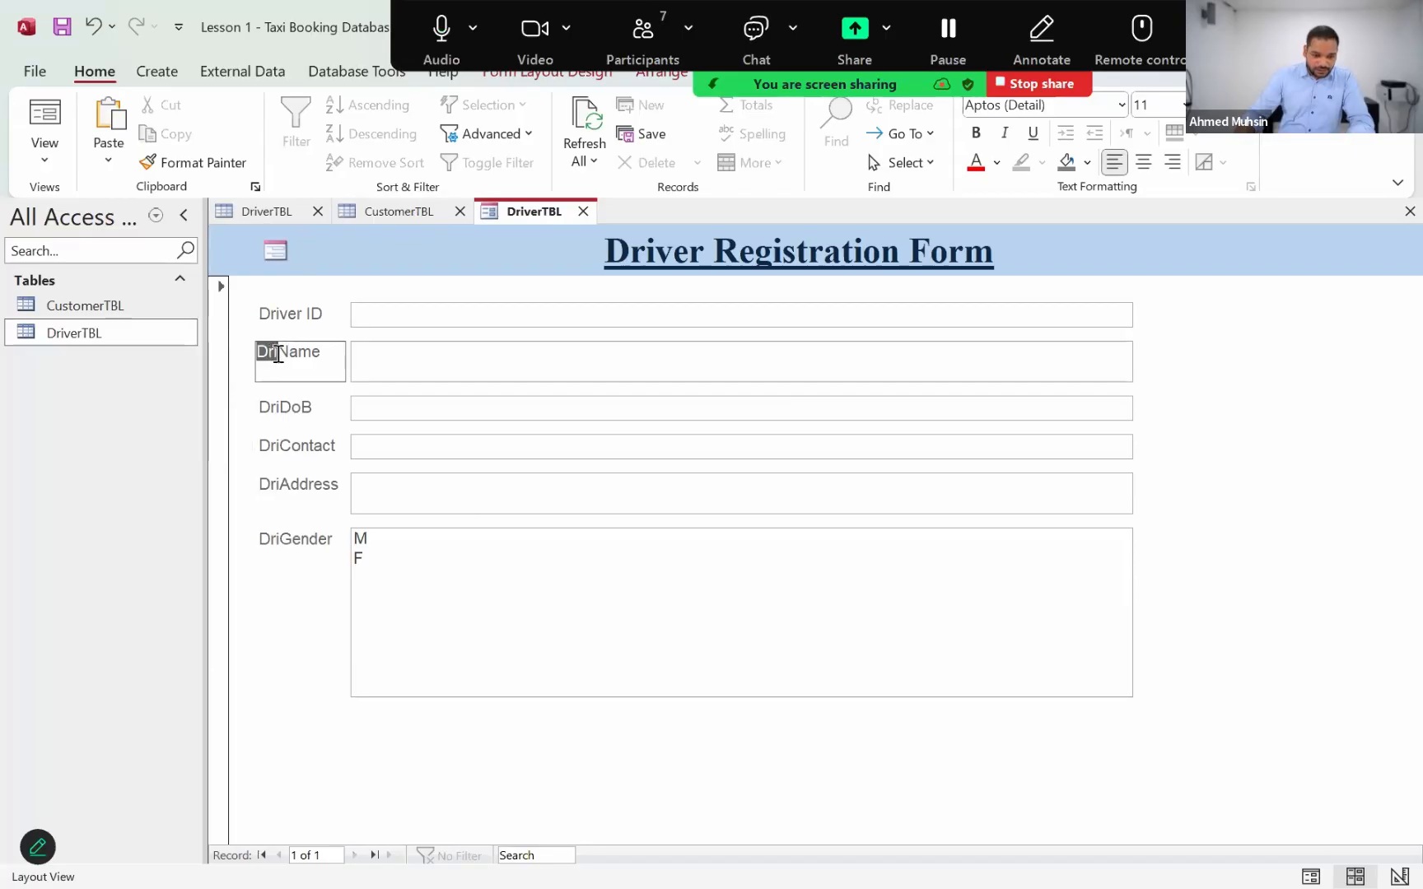
pyautogui.write('Driver')
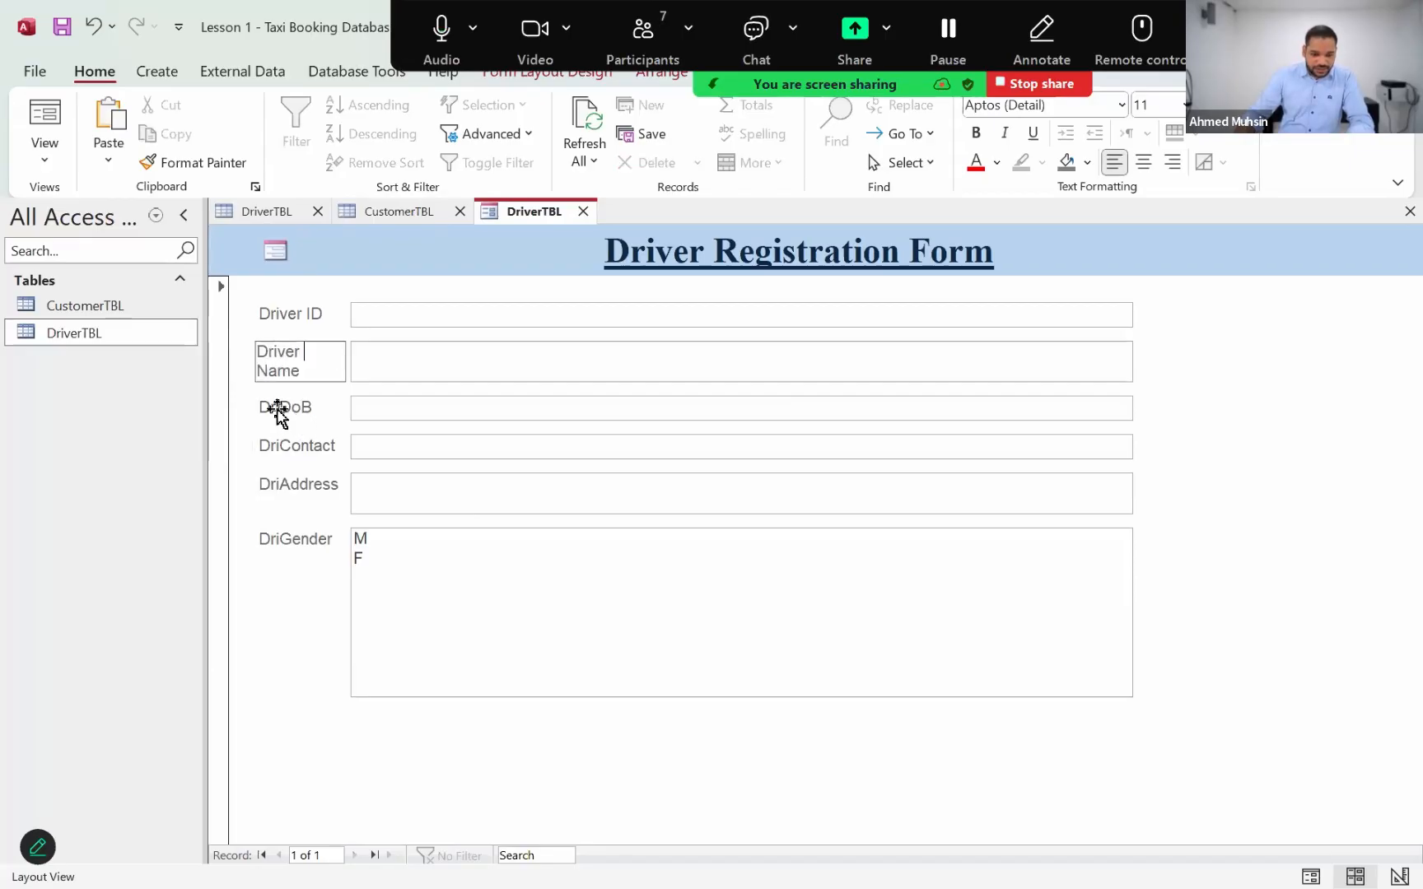
pyautogui.click(274, 407)
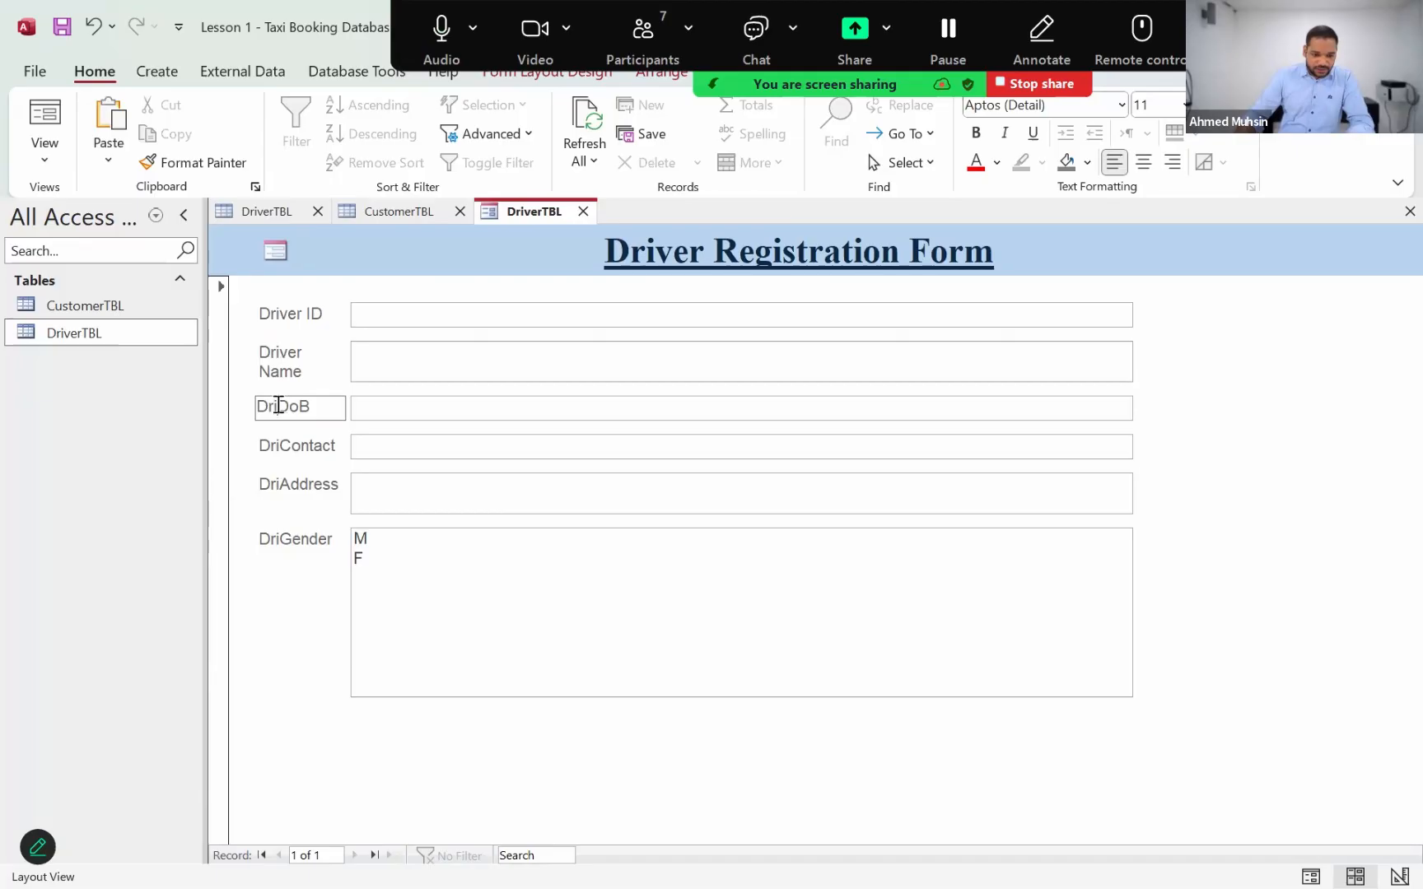
pyautogui.moveTo(279, 407); pyautogui.dragTo(255, 406)
pyautogui.write('Driver')
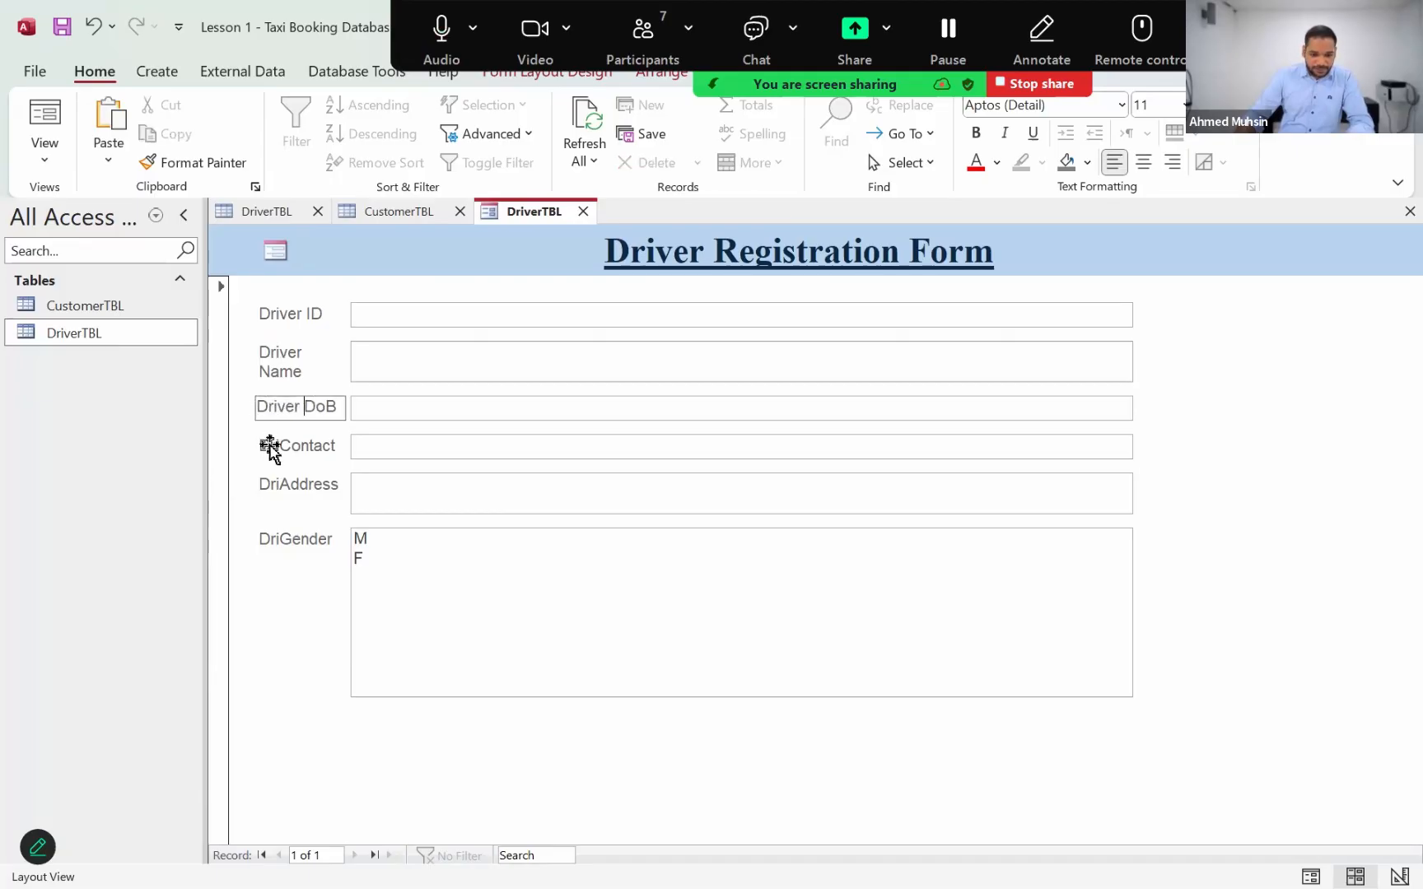
# Change the DriContact and DriAddress labels to "Driver Contact" and "Driver Address".
pyautogui.click(274, 444)
pyautogui.click(276, 445)
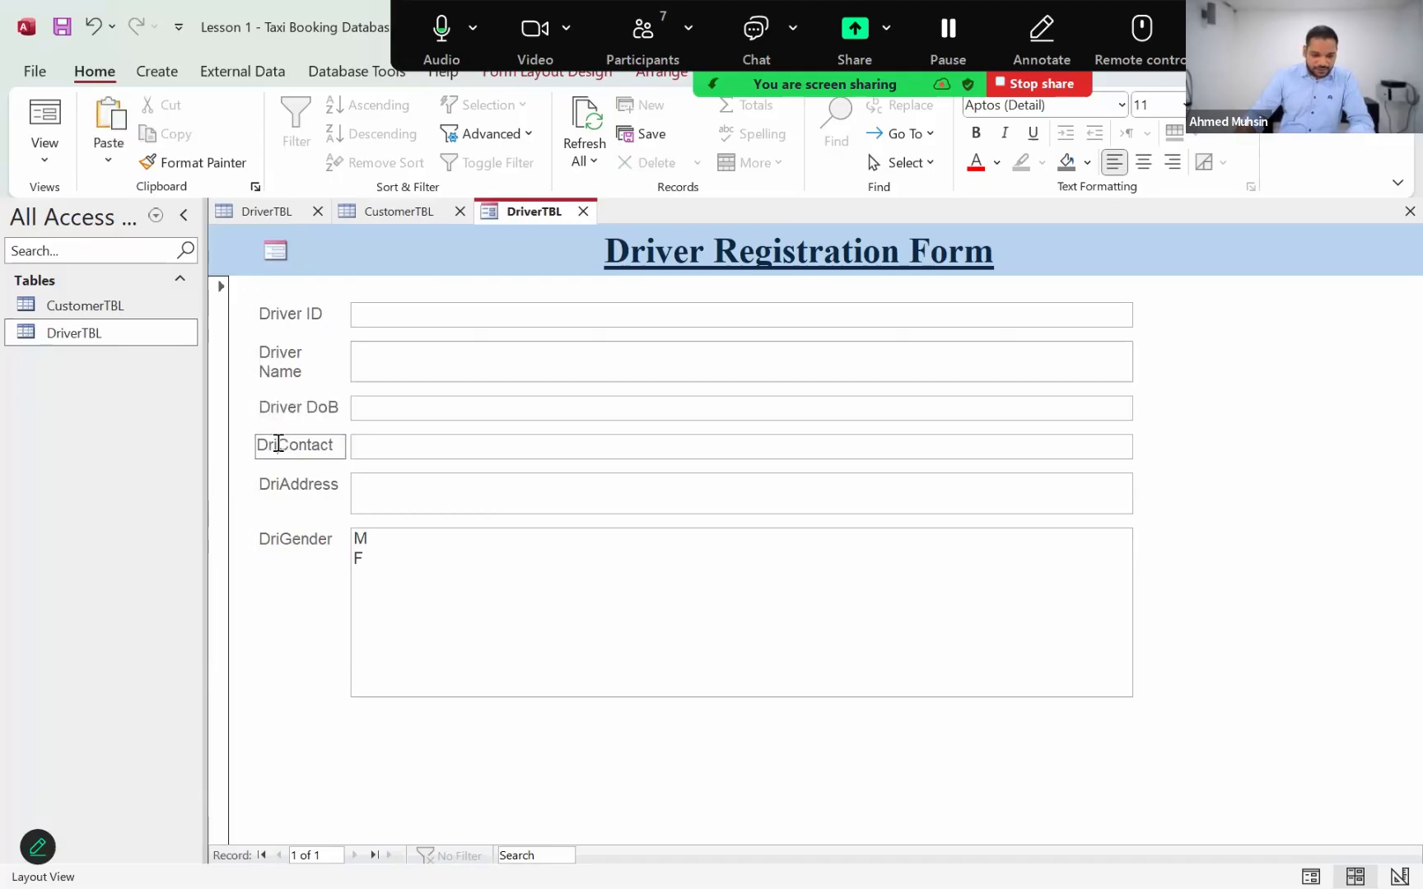
pyautogui.moveTo(277, 444); pyautogui.dragTo(257, 442)
pyautogui.write('Driver')
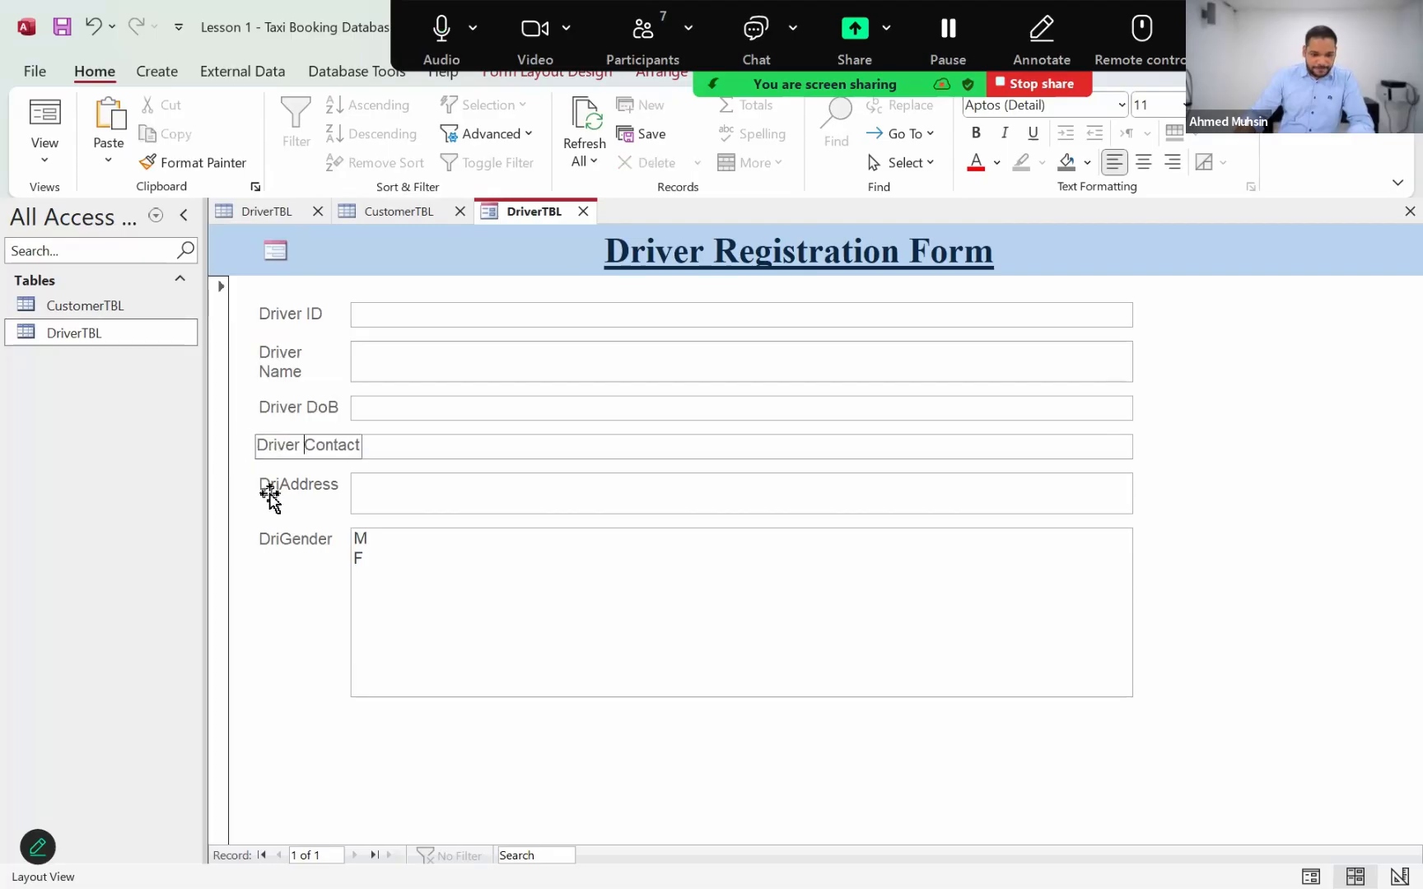
pyautogui.click(281, 493)
pyautogui.click(287, 483)
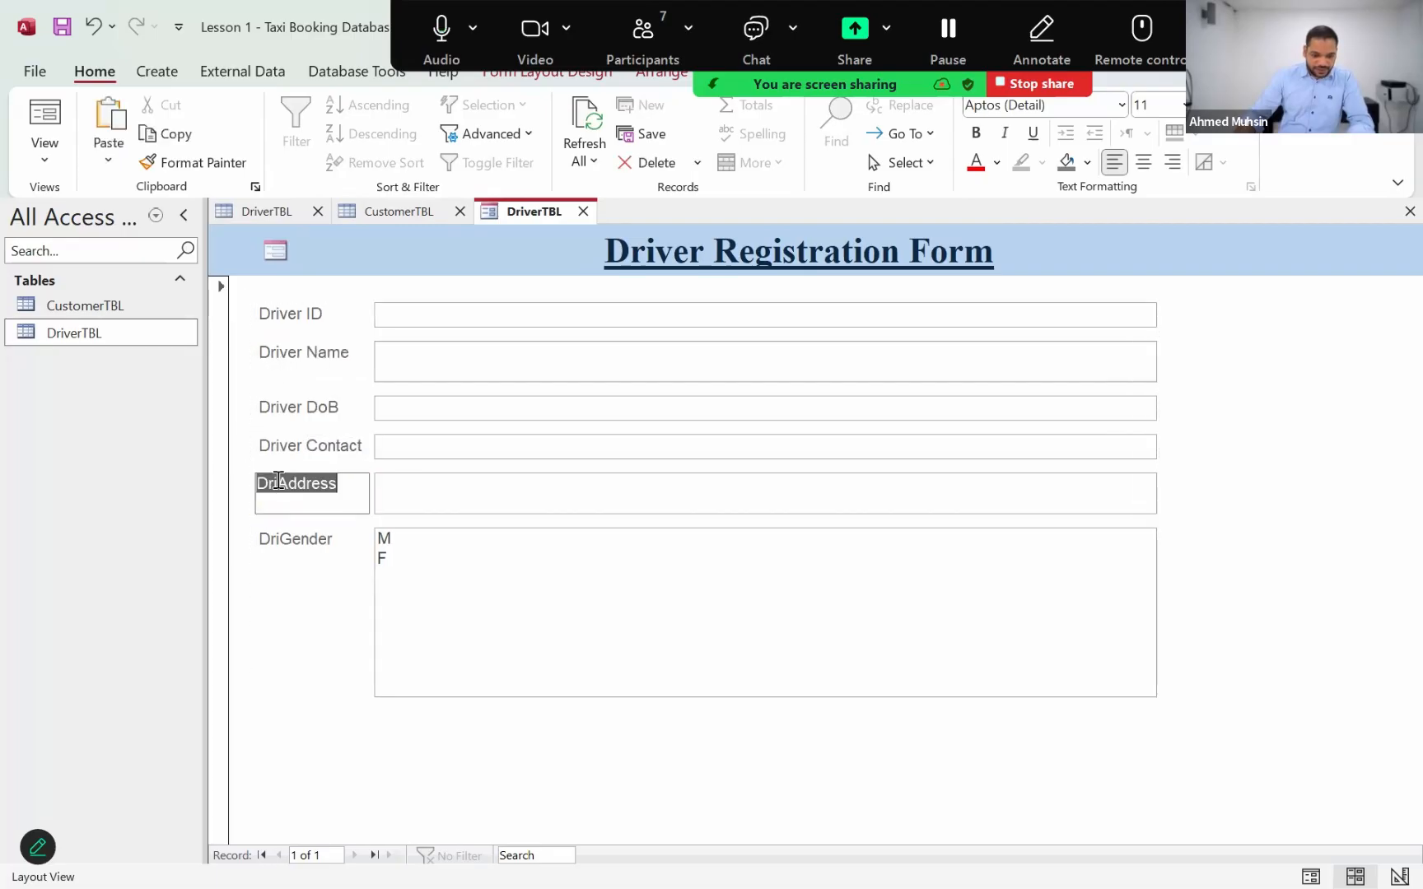
pyautogui.click(283, 490)
pyautogui.moveTo(275, 484); pyautogui.dragTo(258, 484)
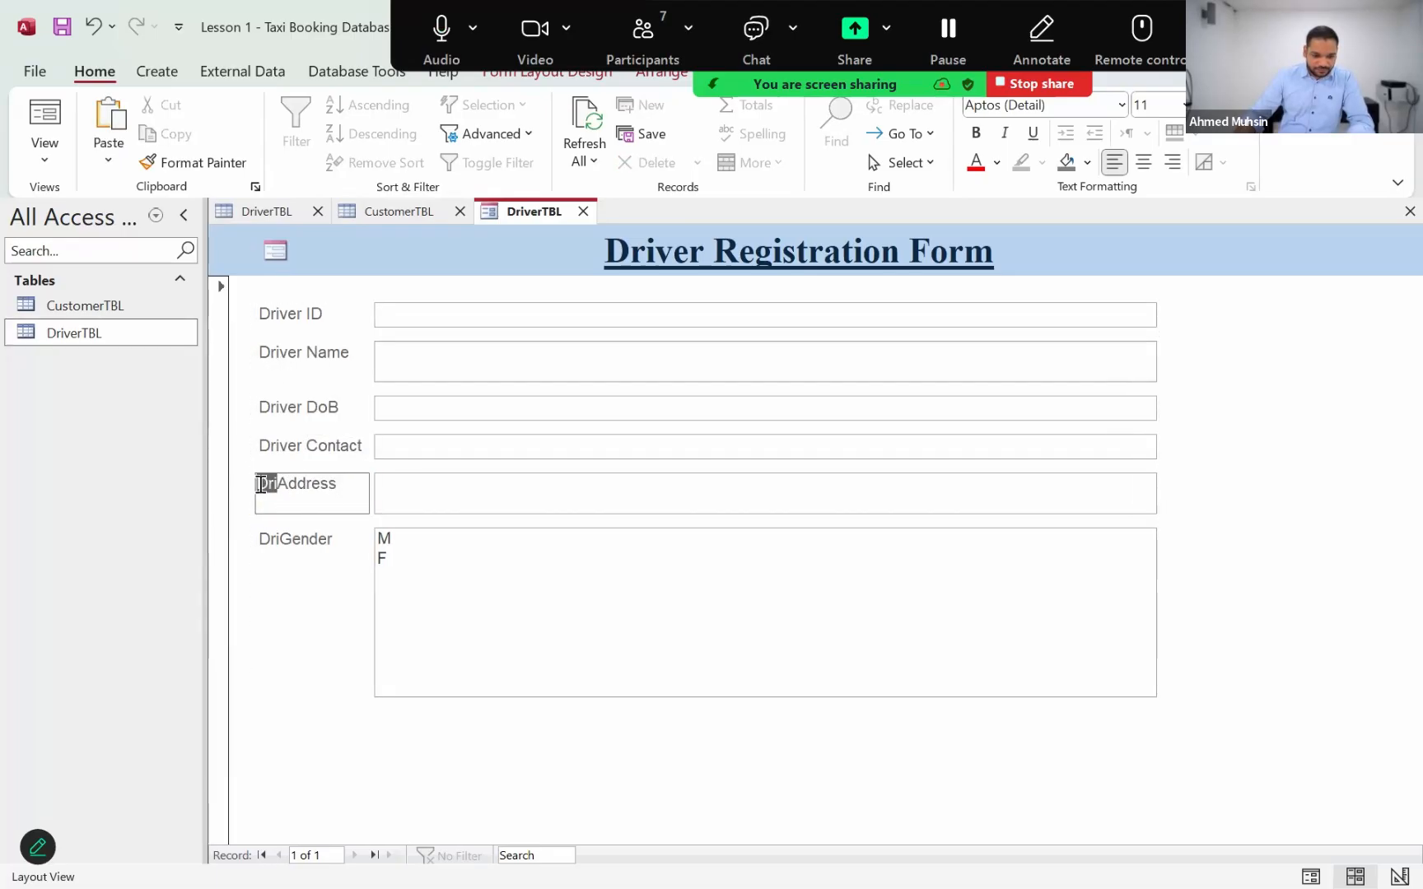
pyautogui.write('Driver')
# Change the DriGender label to "Driver Gender" and deselect it.
pyautogui.click(289, 540)
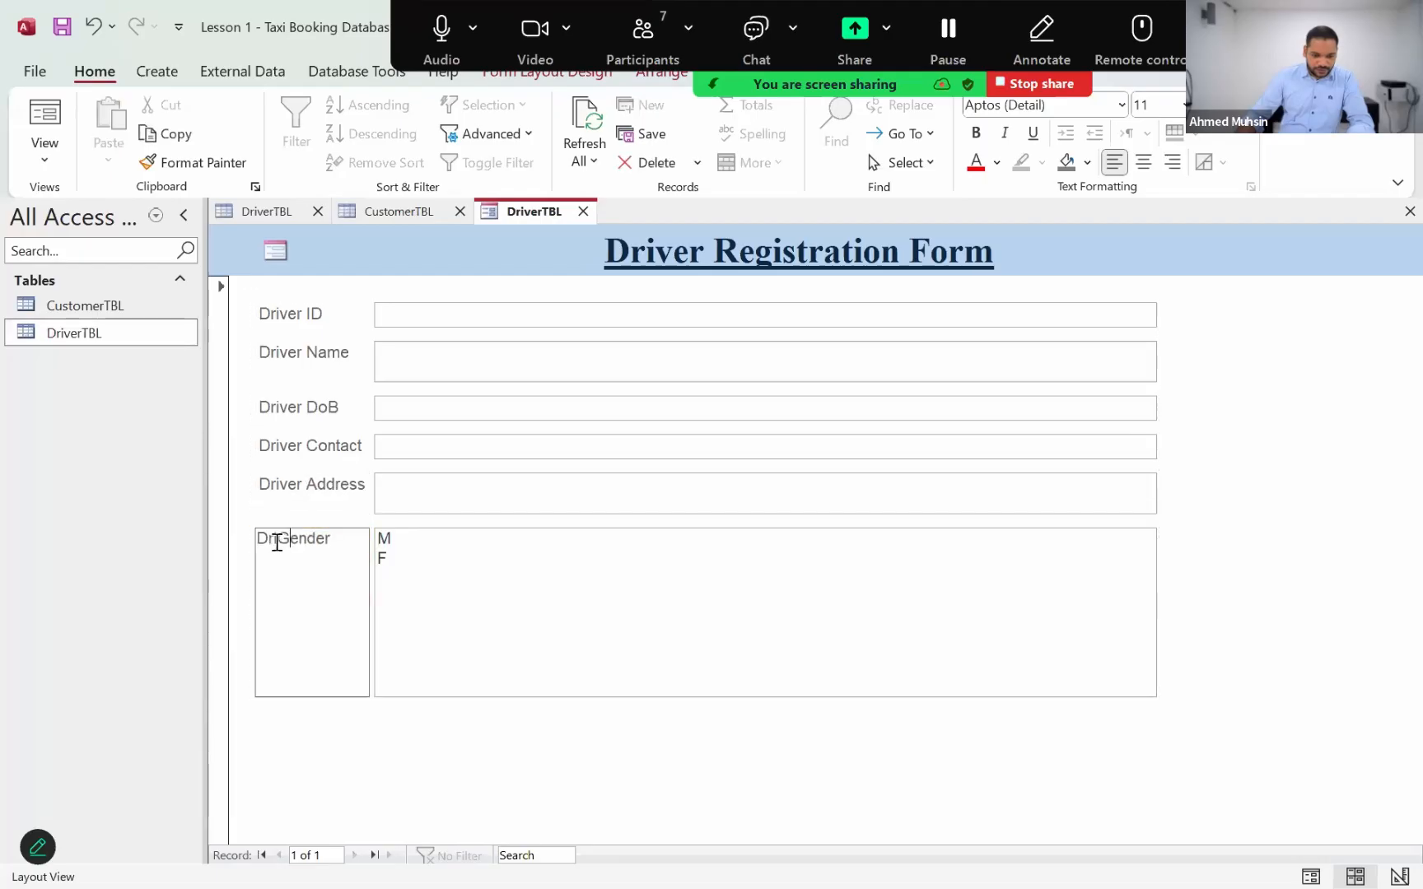
pyautogui.click(278, 540)
pyautogui.moveTo(278, 539); pyautogui.dragTo(256, 539)
pyautogui.write('Driver')
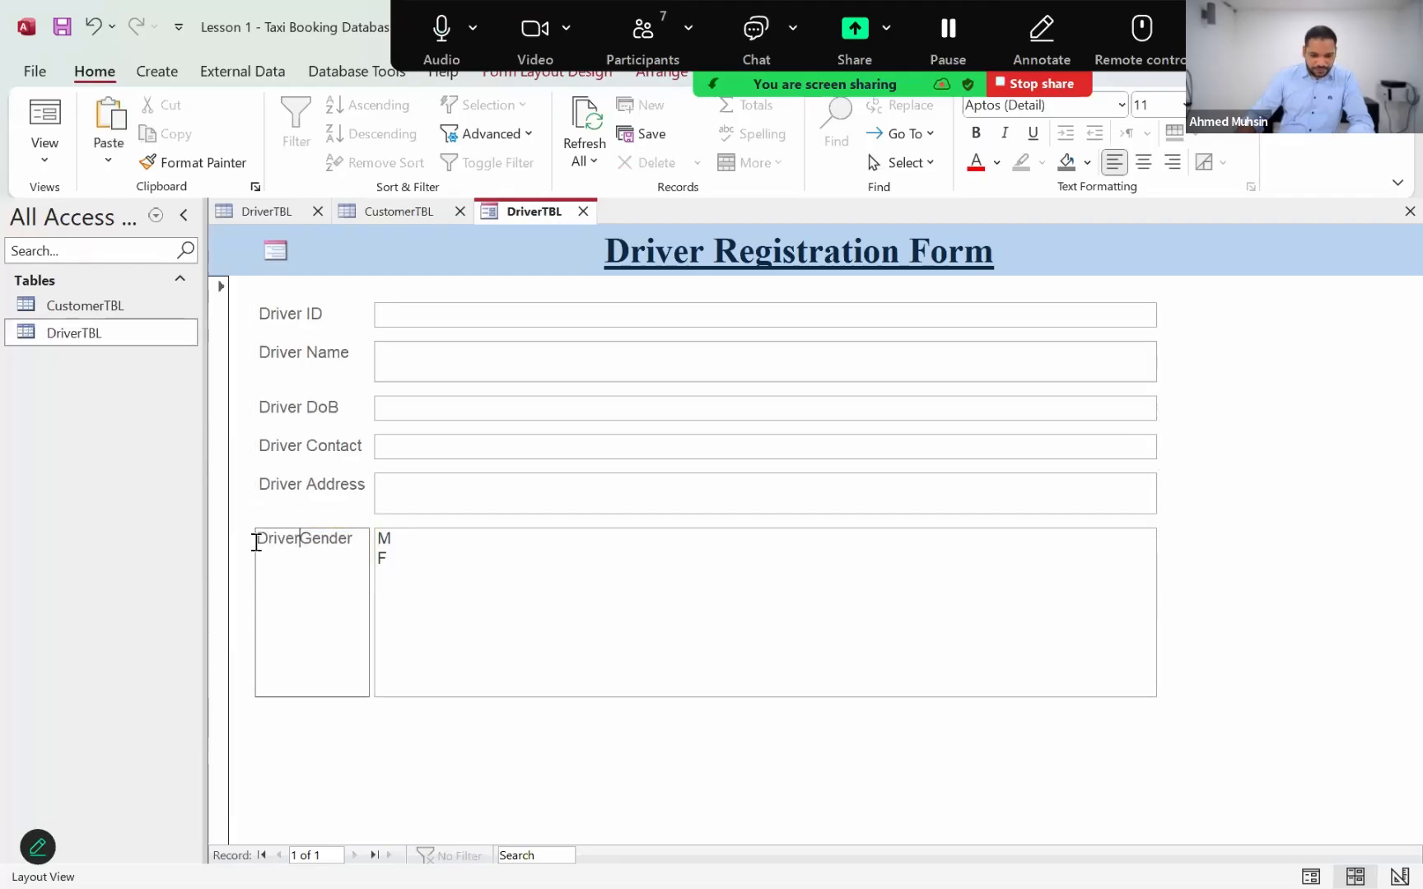
pyautogui.click(293, 763)
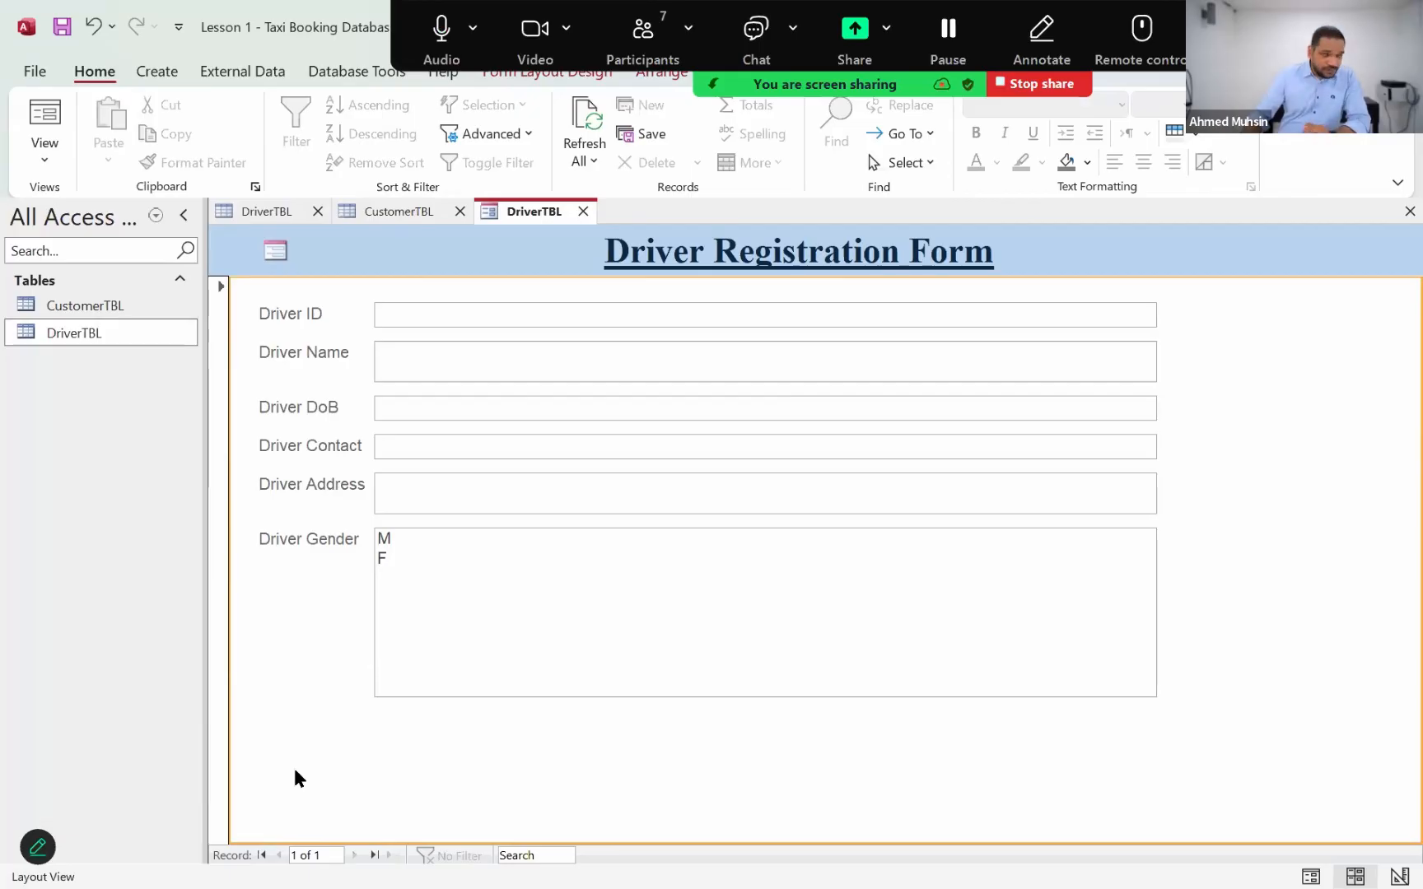
# Open the driver form in Design View and compare the labels with the field names bound to the text boxes, leaving them as they are.
pyautogui.click(56, 152)
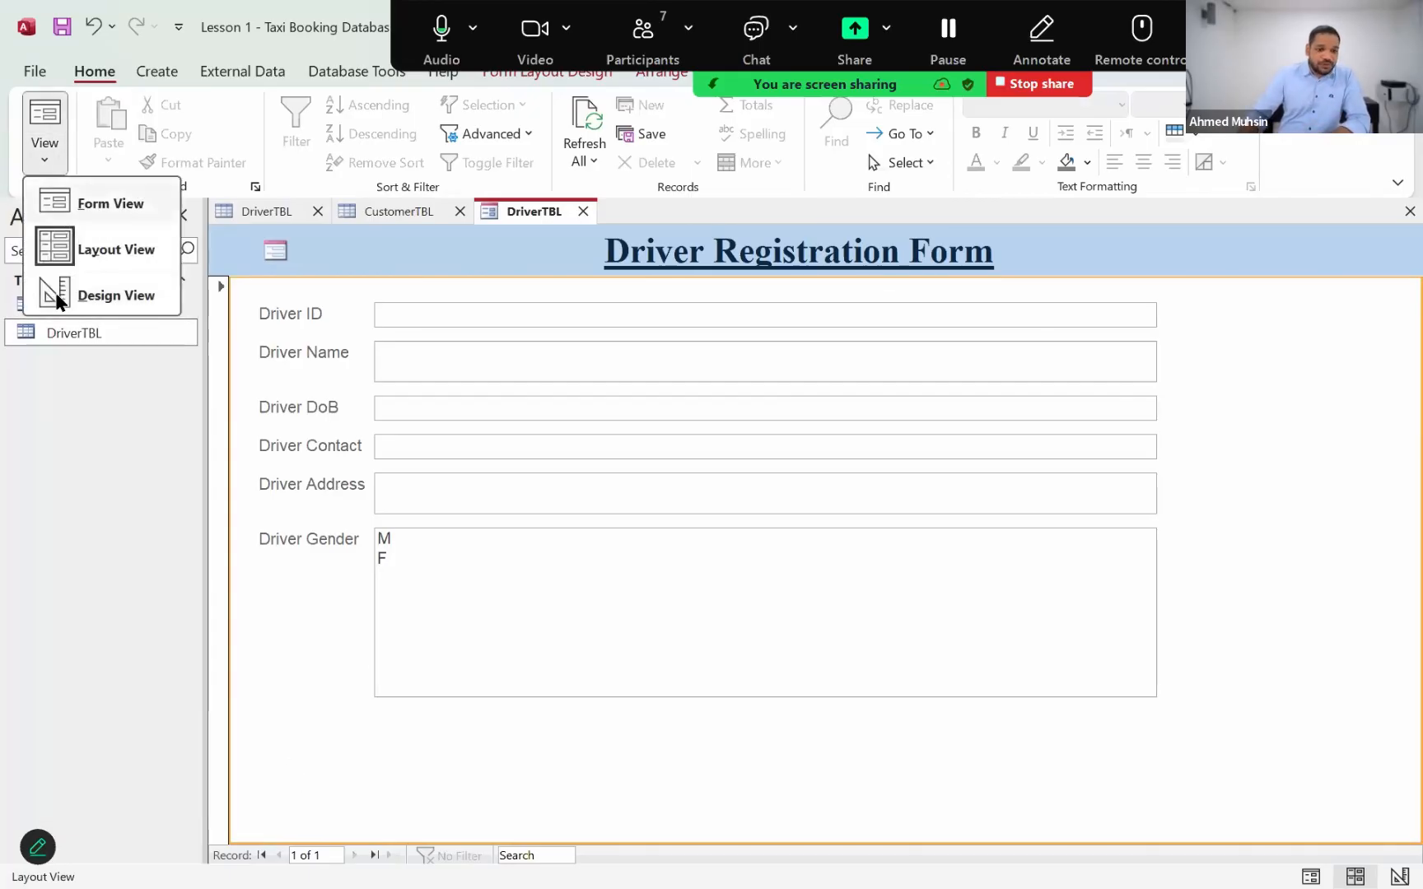
pyautogui.click(56, 293)
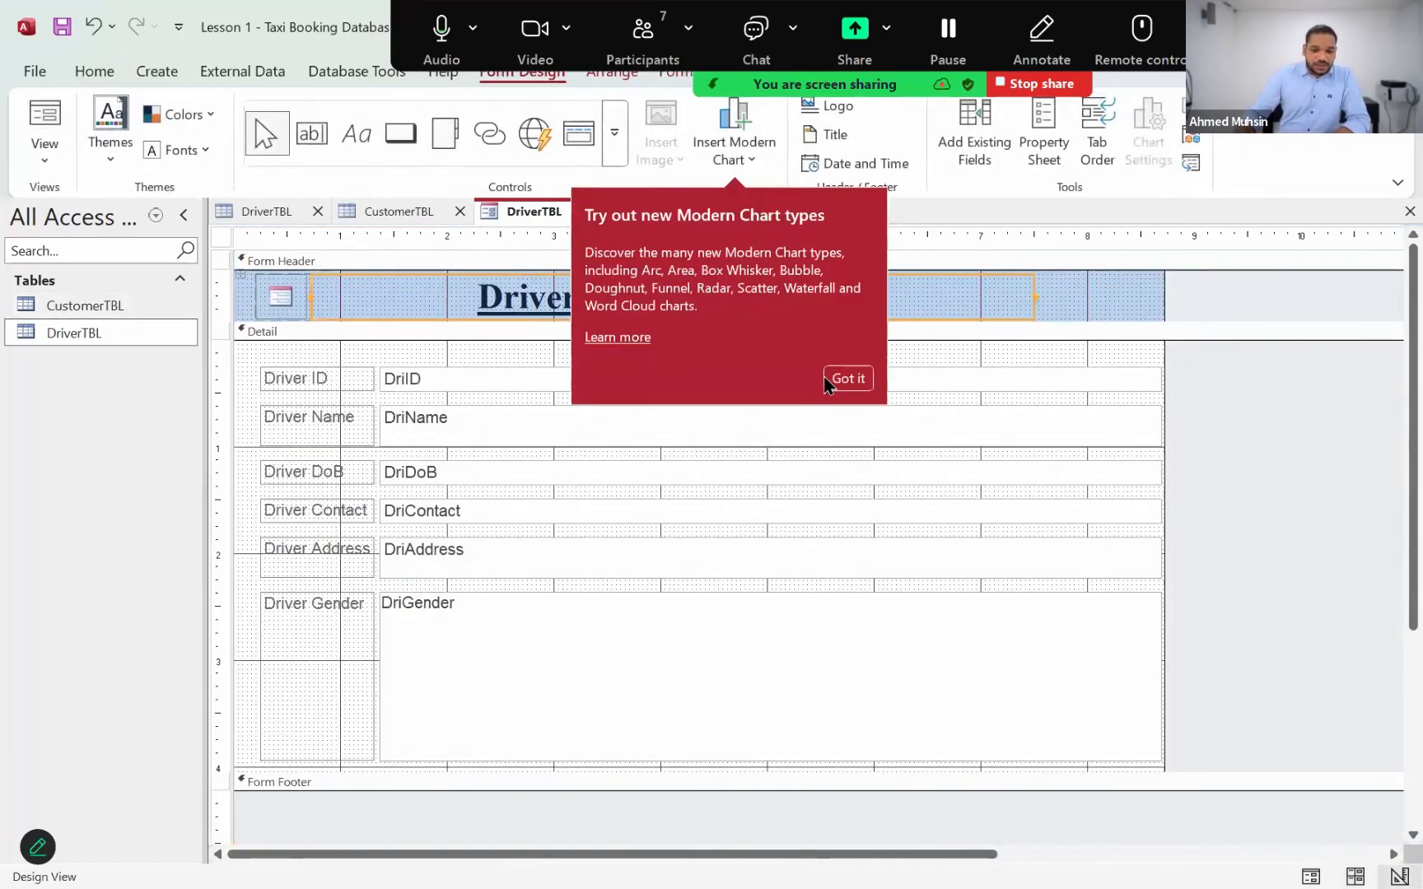
pyautogui.click(846, 379)
pyautogui.click(408, 379)
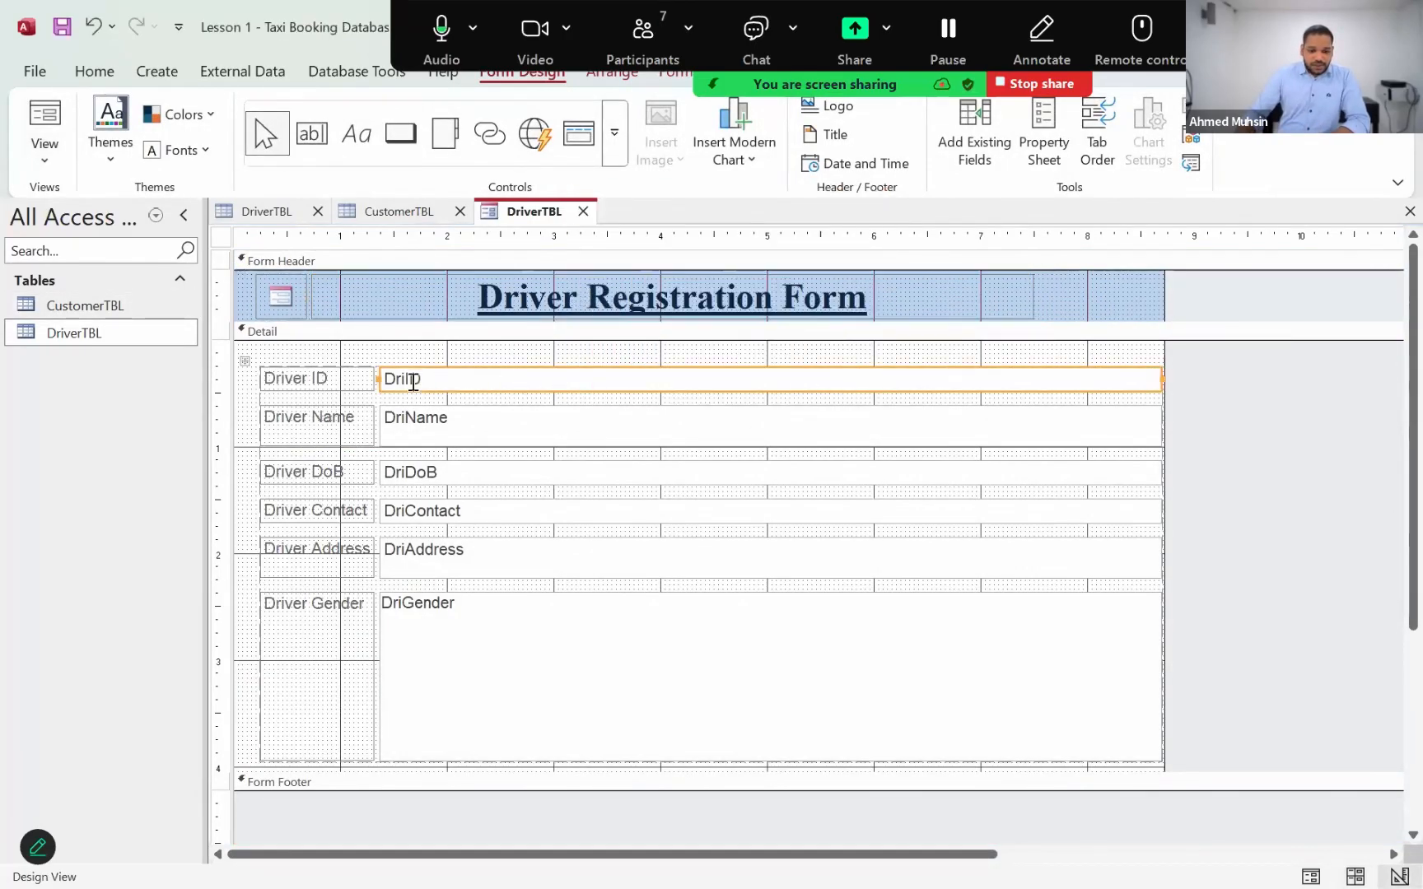
pyautogui.click(330, 380)
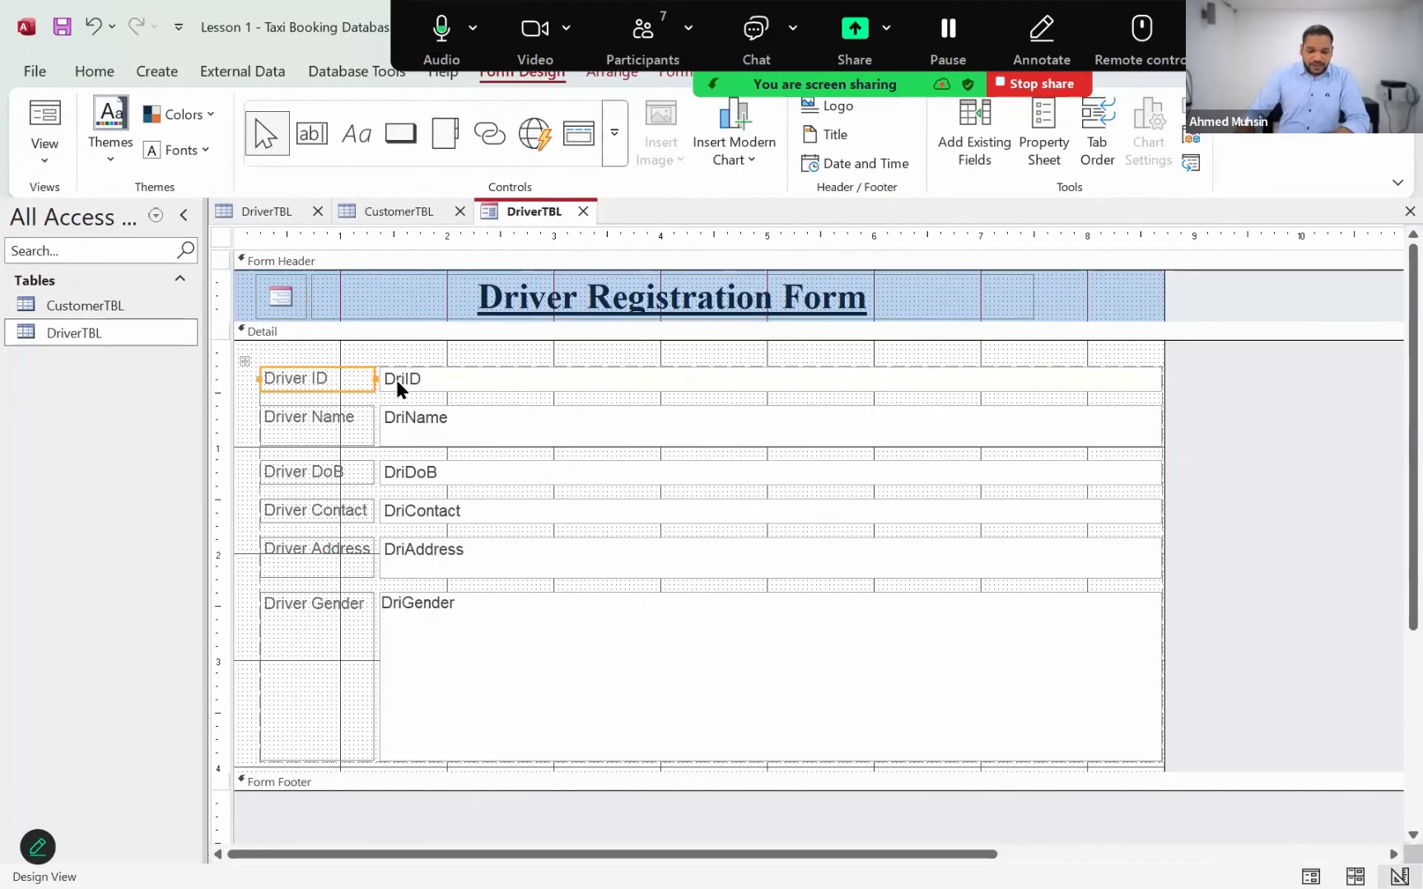
pyautogui.click(438, 382)
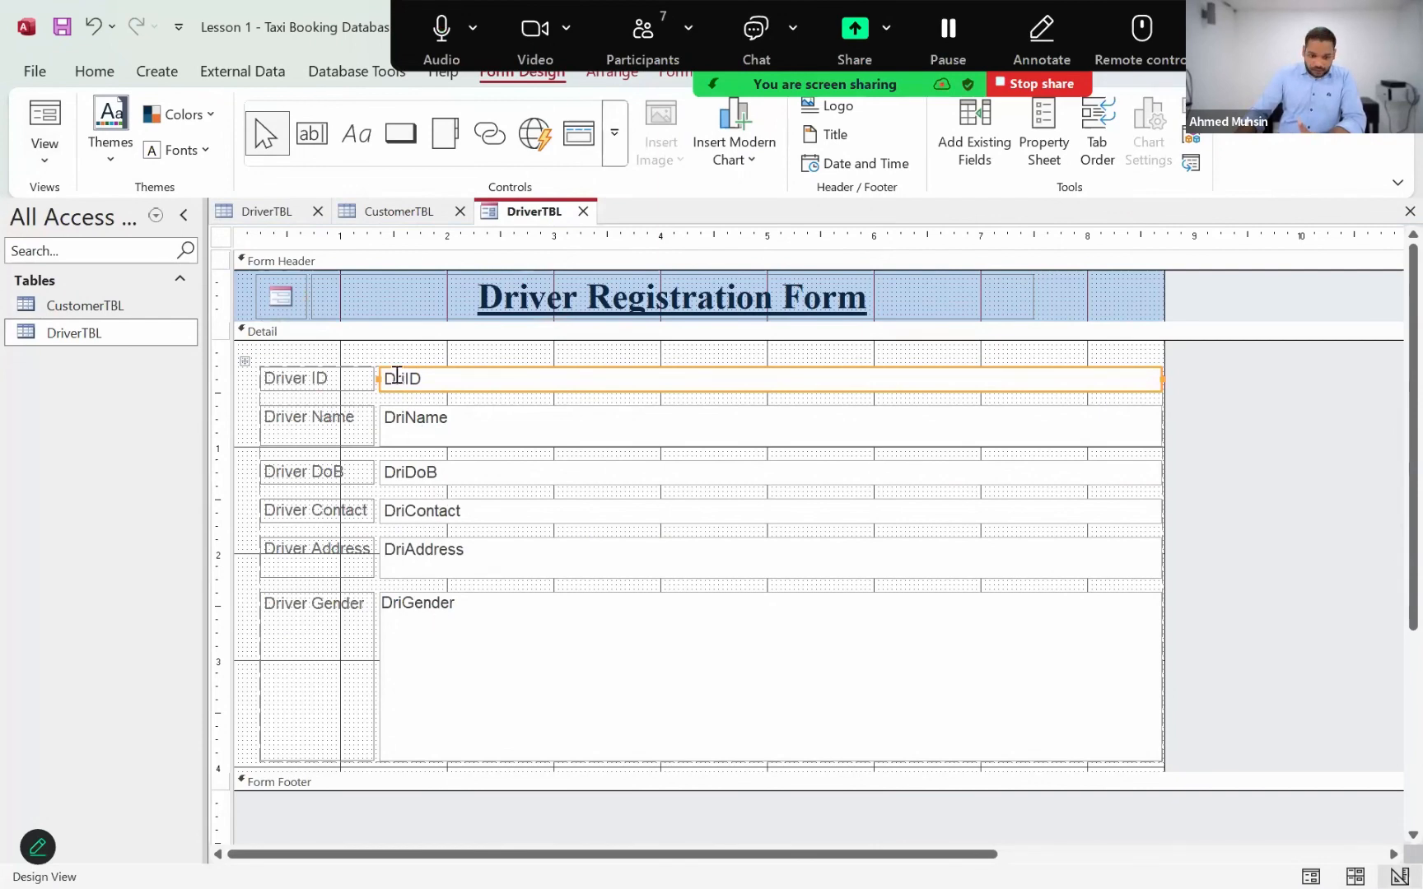
pyautogui.click(418, 414)
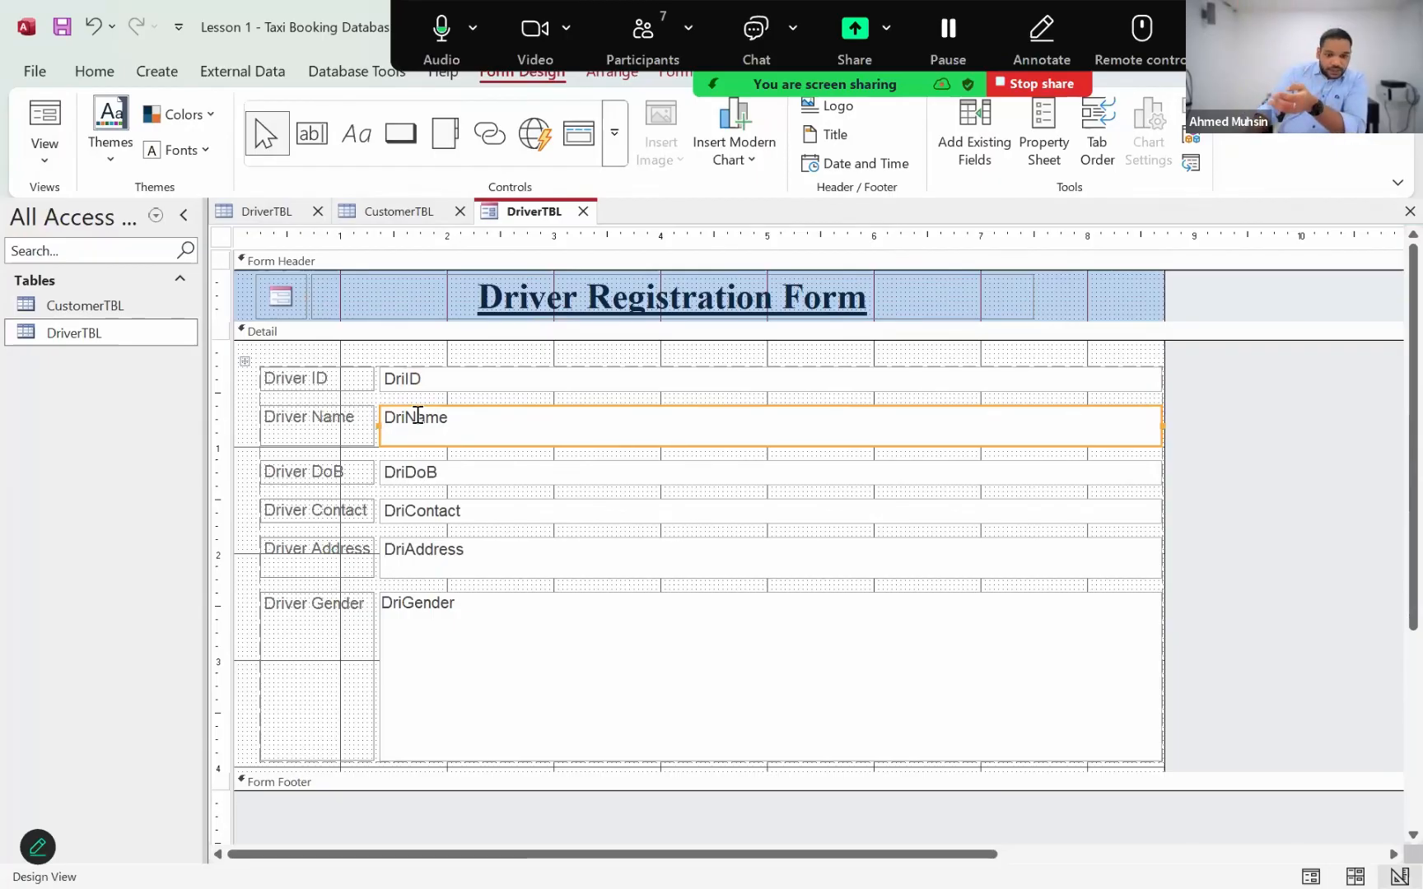
pyautogui.doubleClick(436, 414)
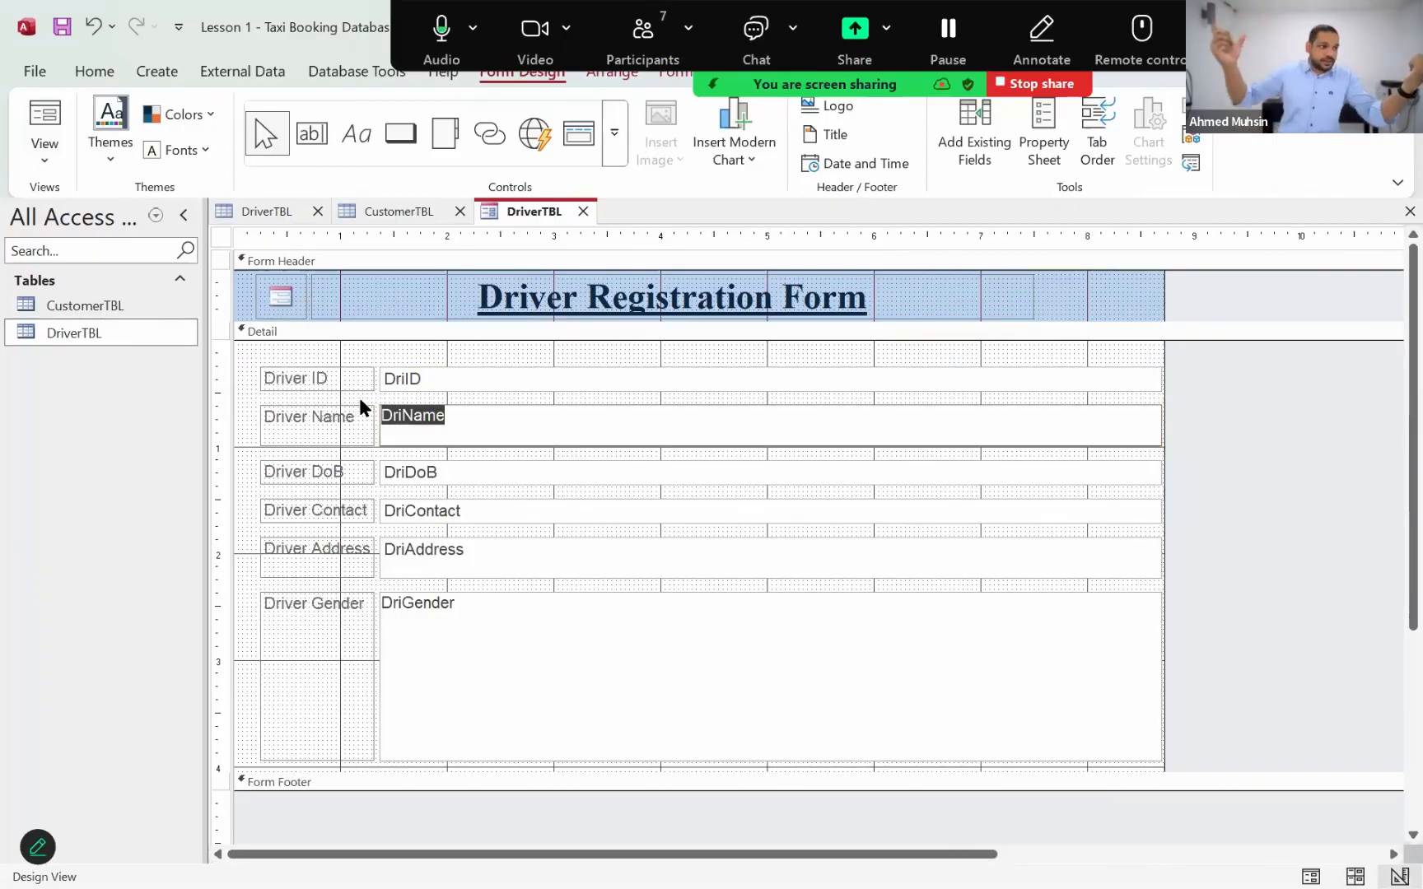
pyautogui.press('Escape')
pyautogui.click(251, 647)
pyautogui.click(435, 441)
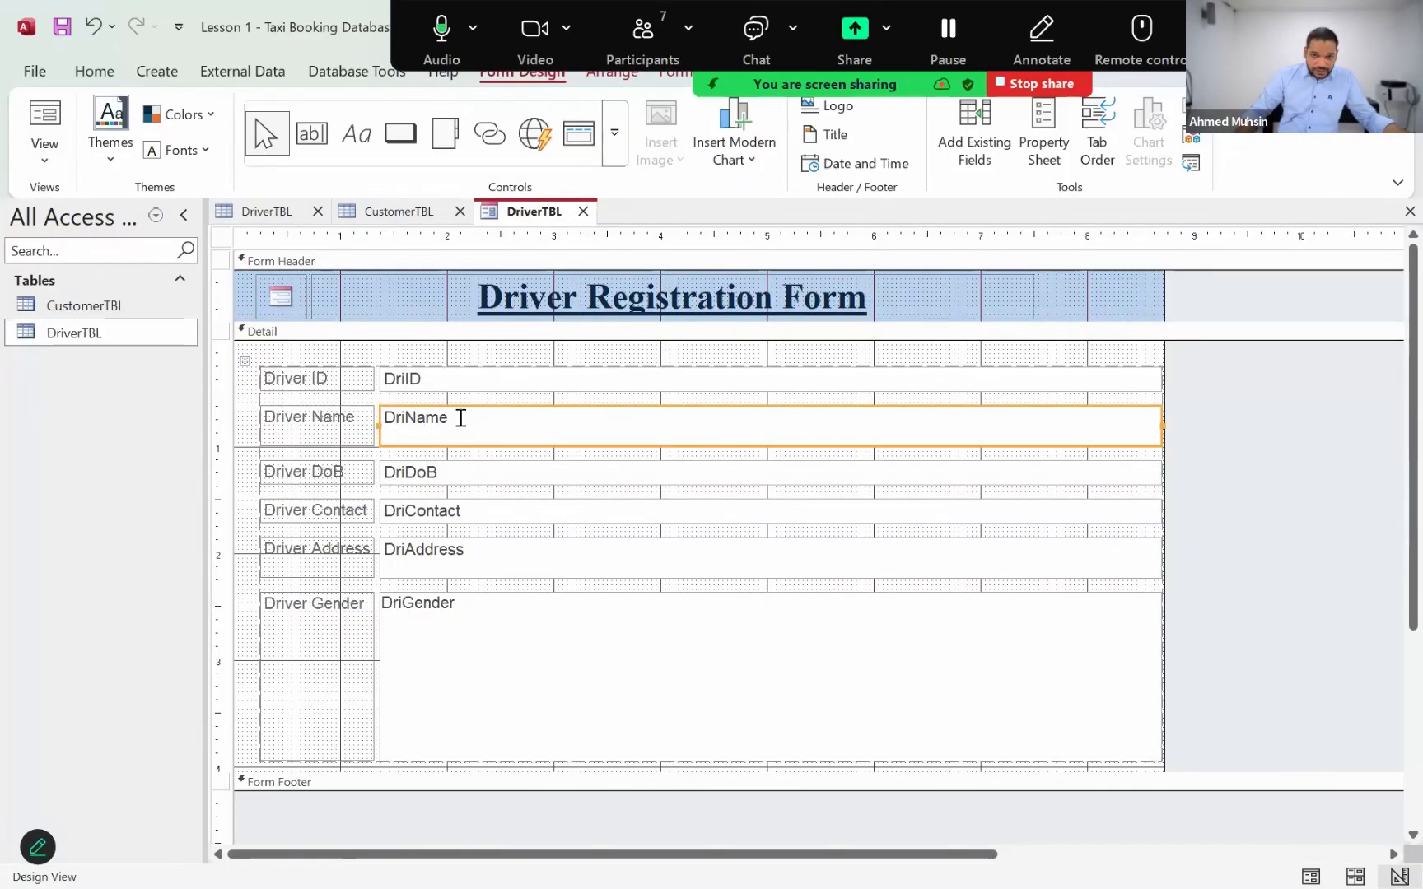
# Check the field names in the driver table's datasheet and return the driver form to Layout View.
pyautogui.click(279, 213)
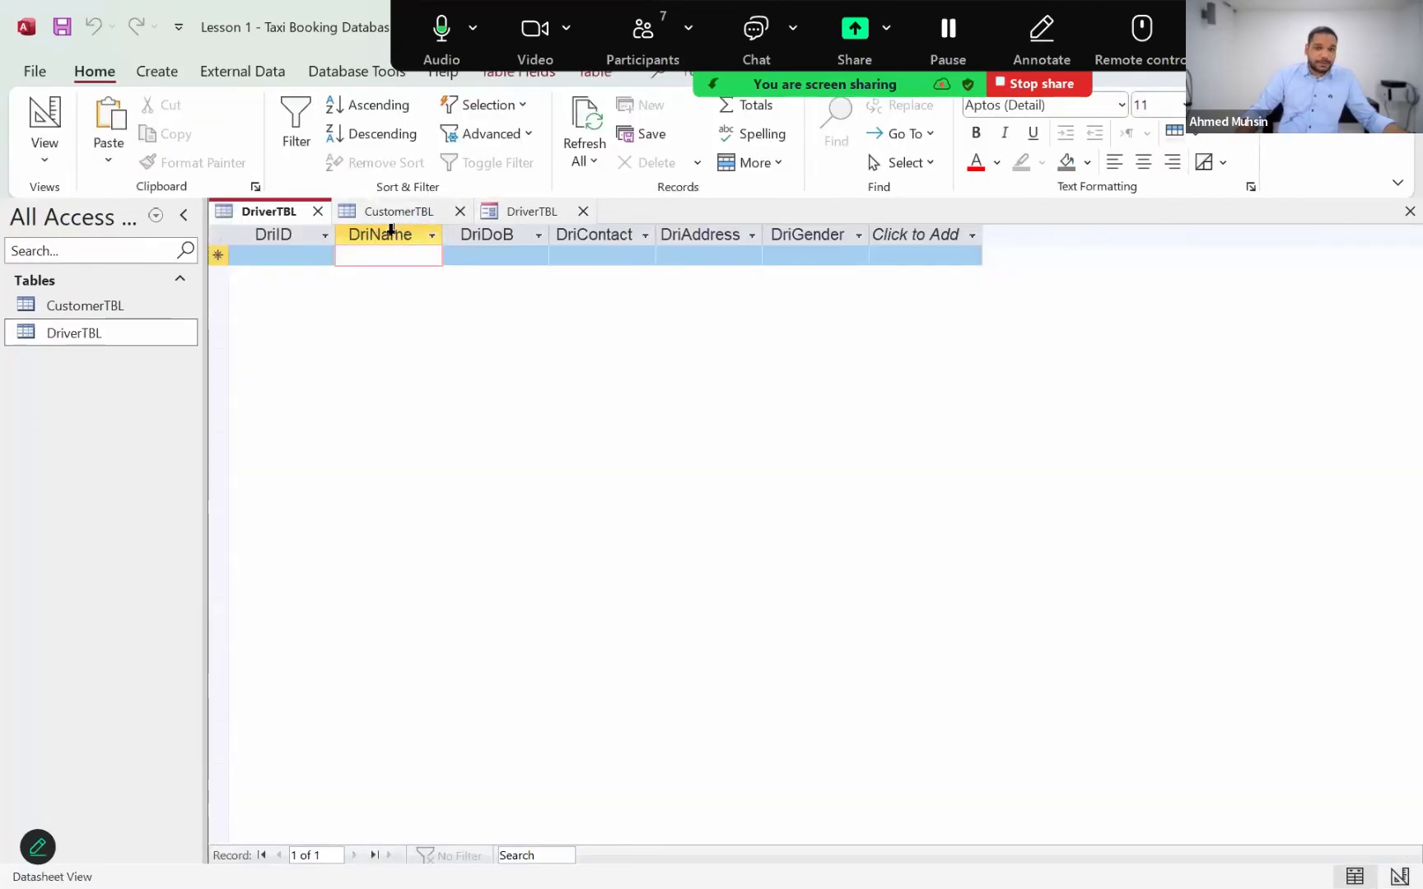
pyautogui.click(512, 214)
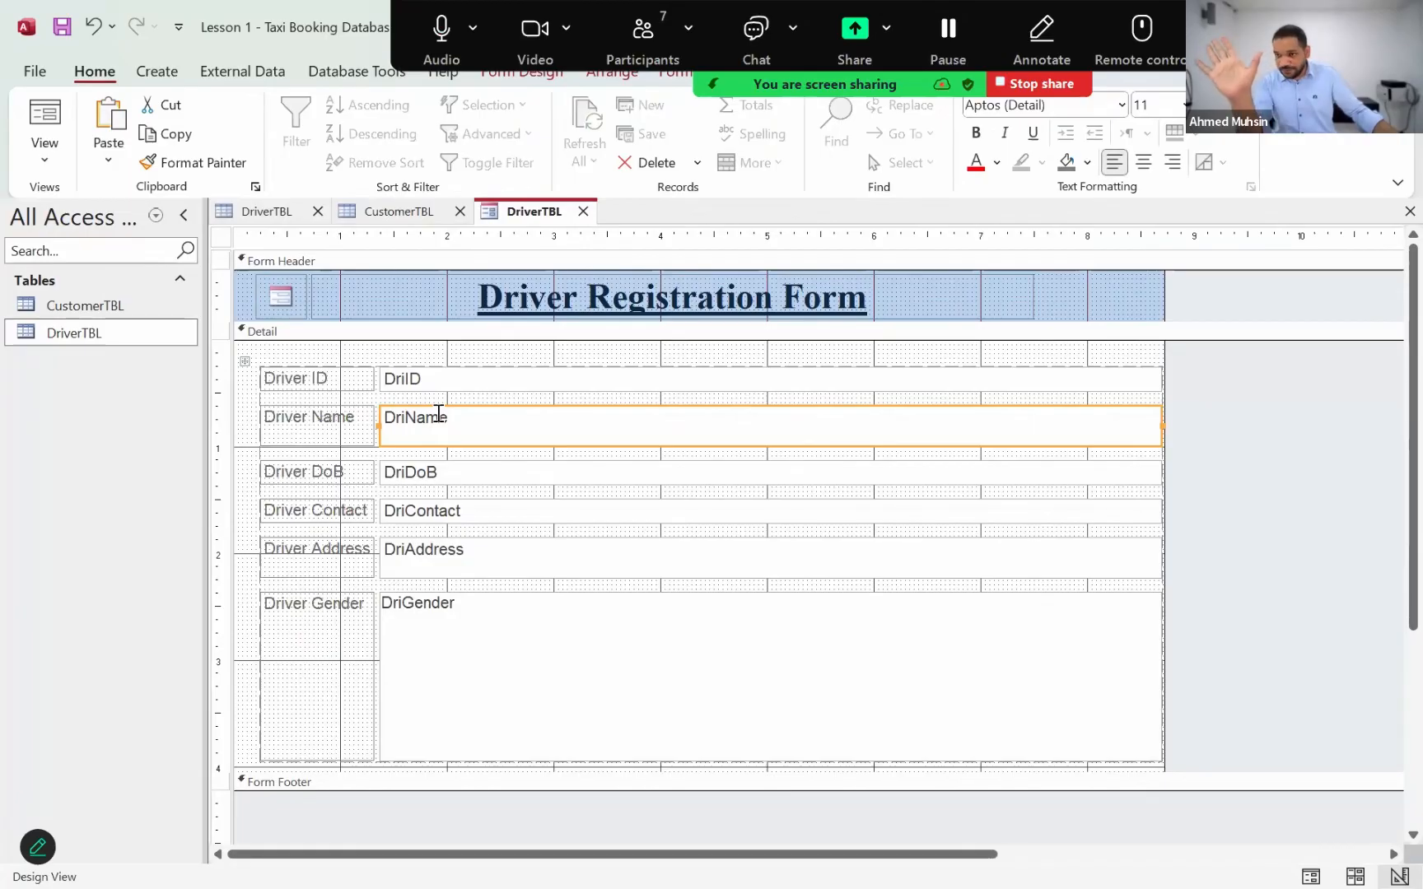
pyautogui.click(59, 158)
pyautogui.click(72, 261)
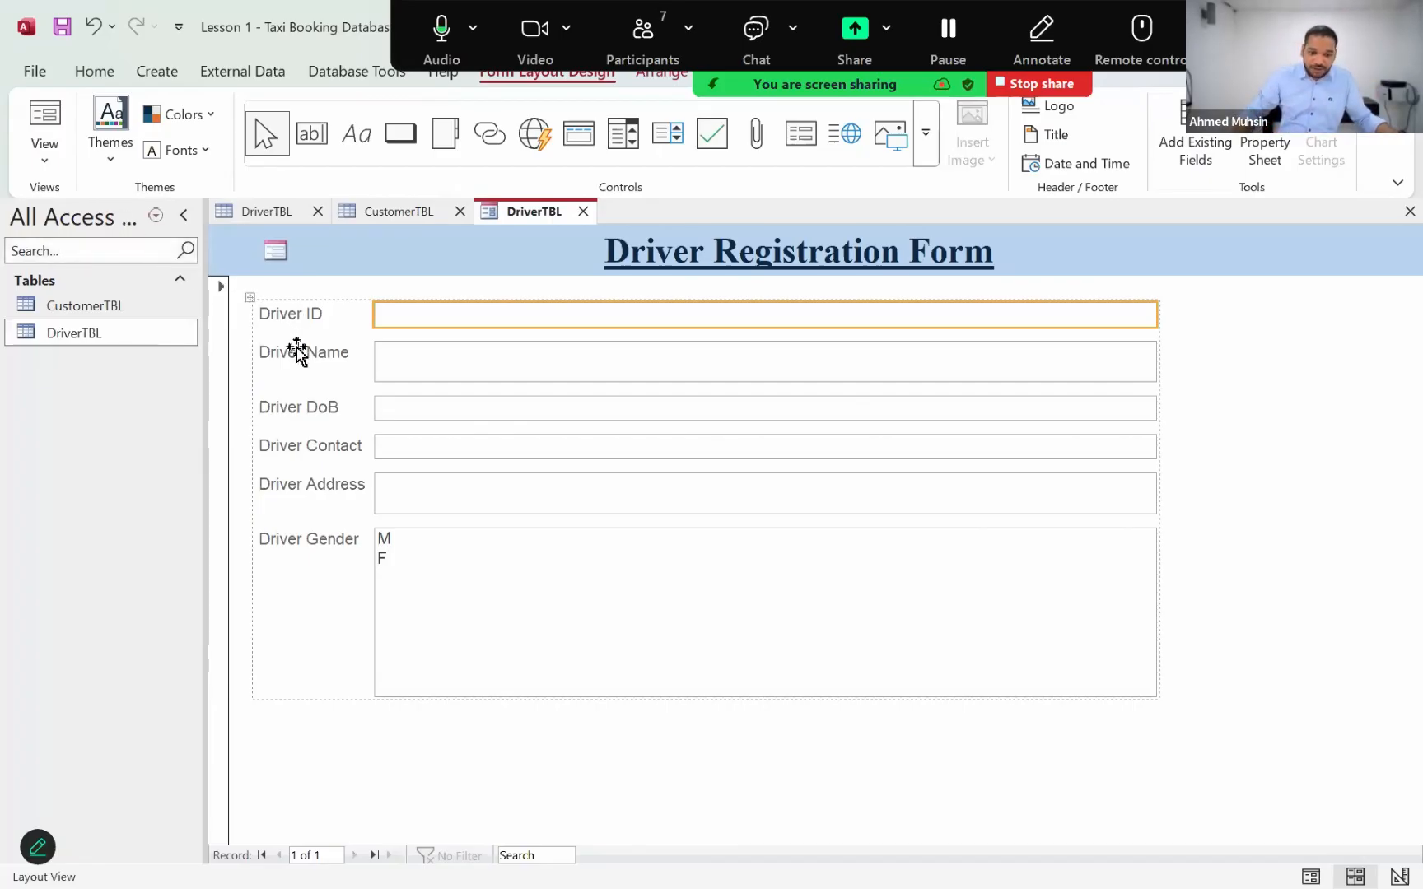
# Format all six field labels, from Driver ID to Driver Gender, in bold red text.
pyautogui.click(294, 317)
pyautogui.click(286, 350)
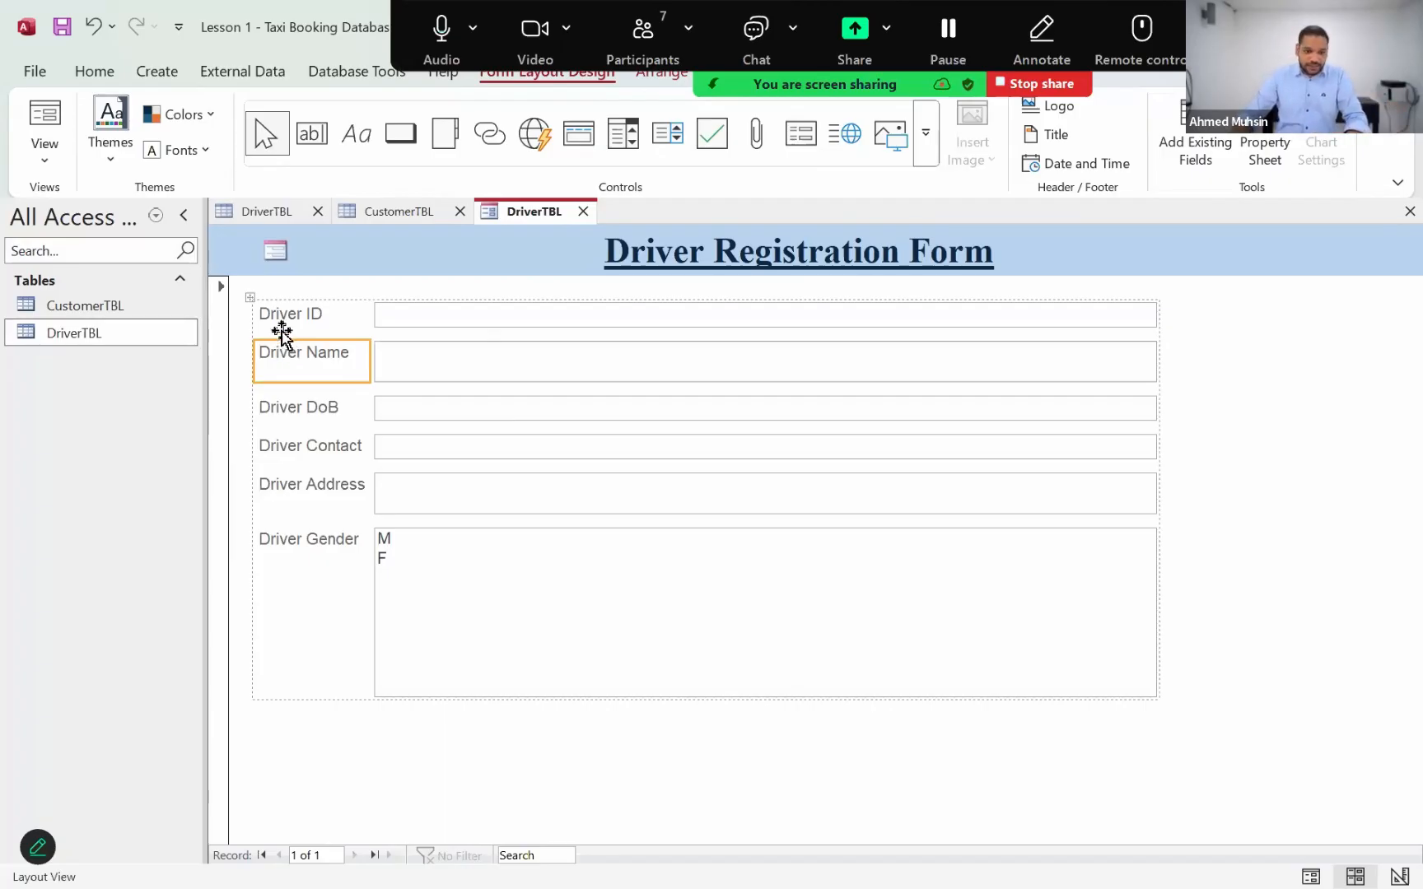
pyautogui.click(279, 313)
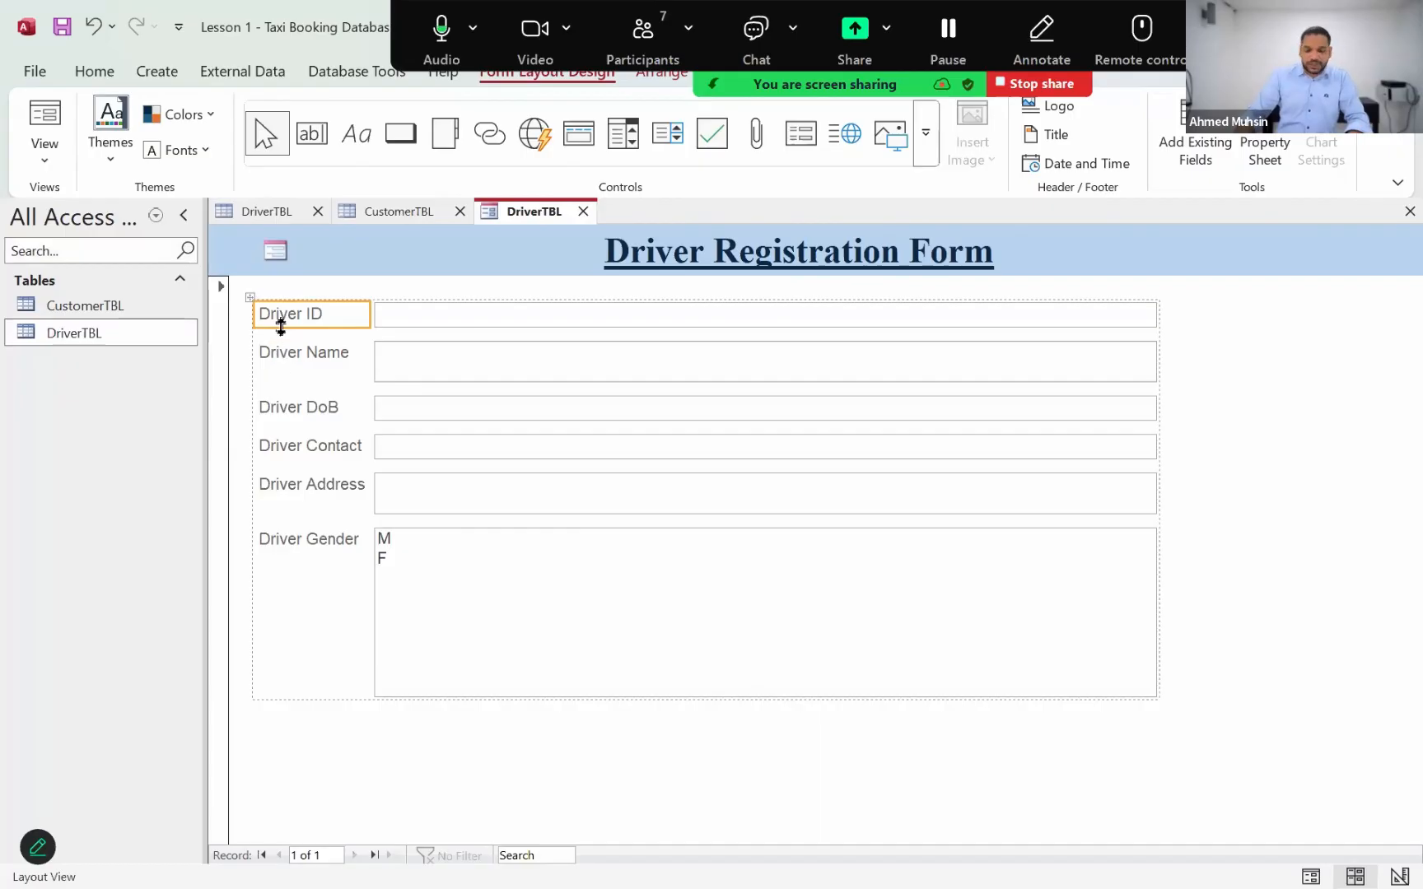
pyautogui.keyDown('shift'); pyautogui.click(292, 539); pyautogui.keyUp('shift')
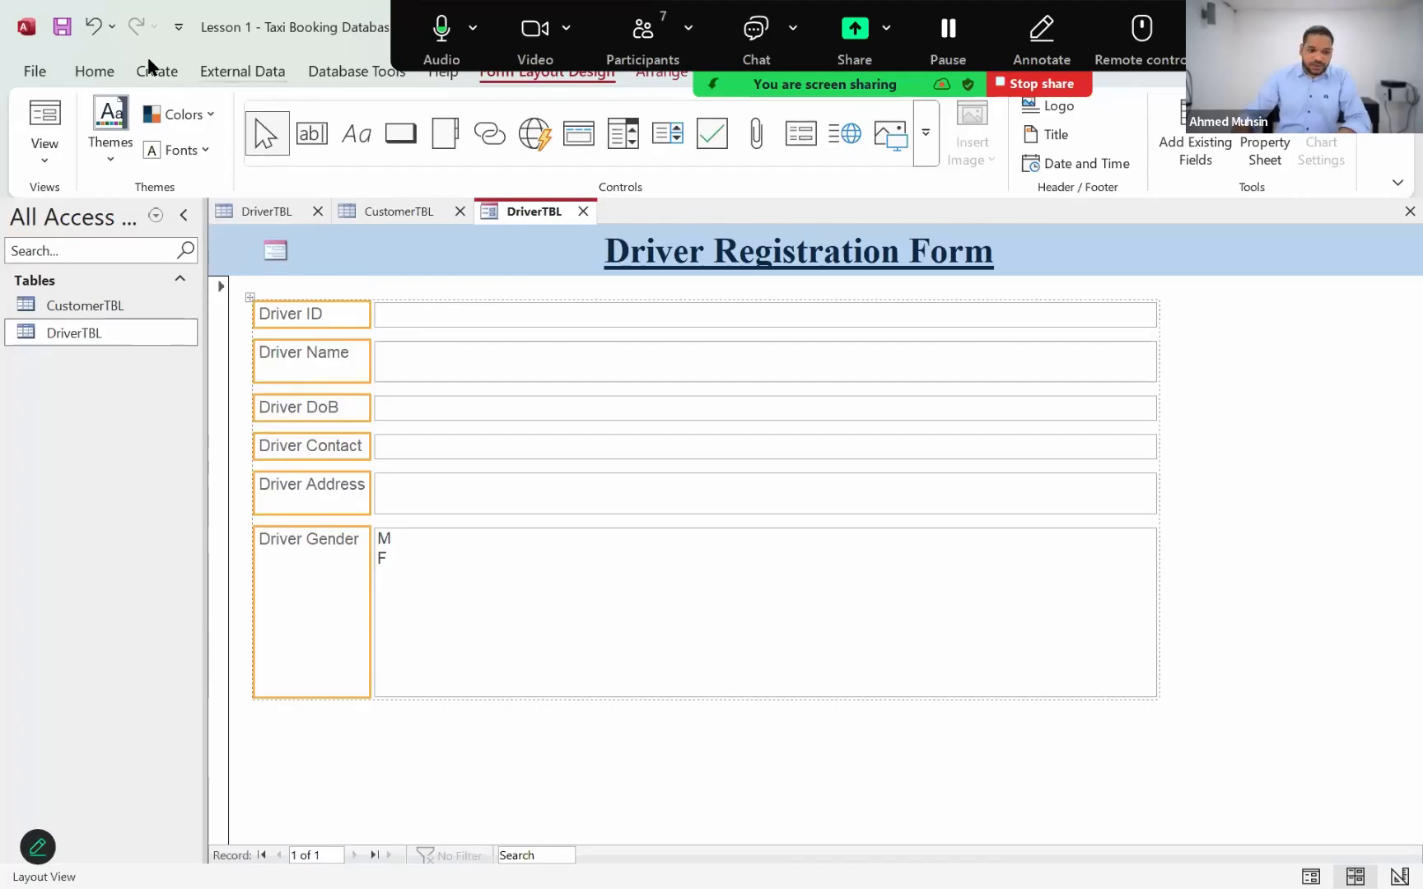
pyautogui.click(103, 72)
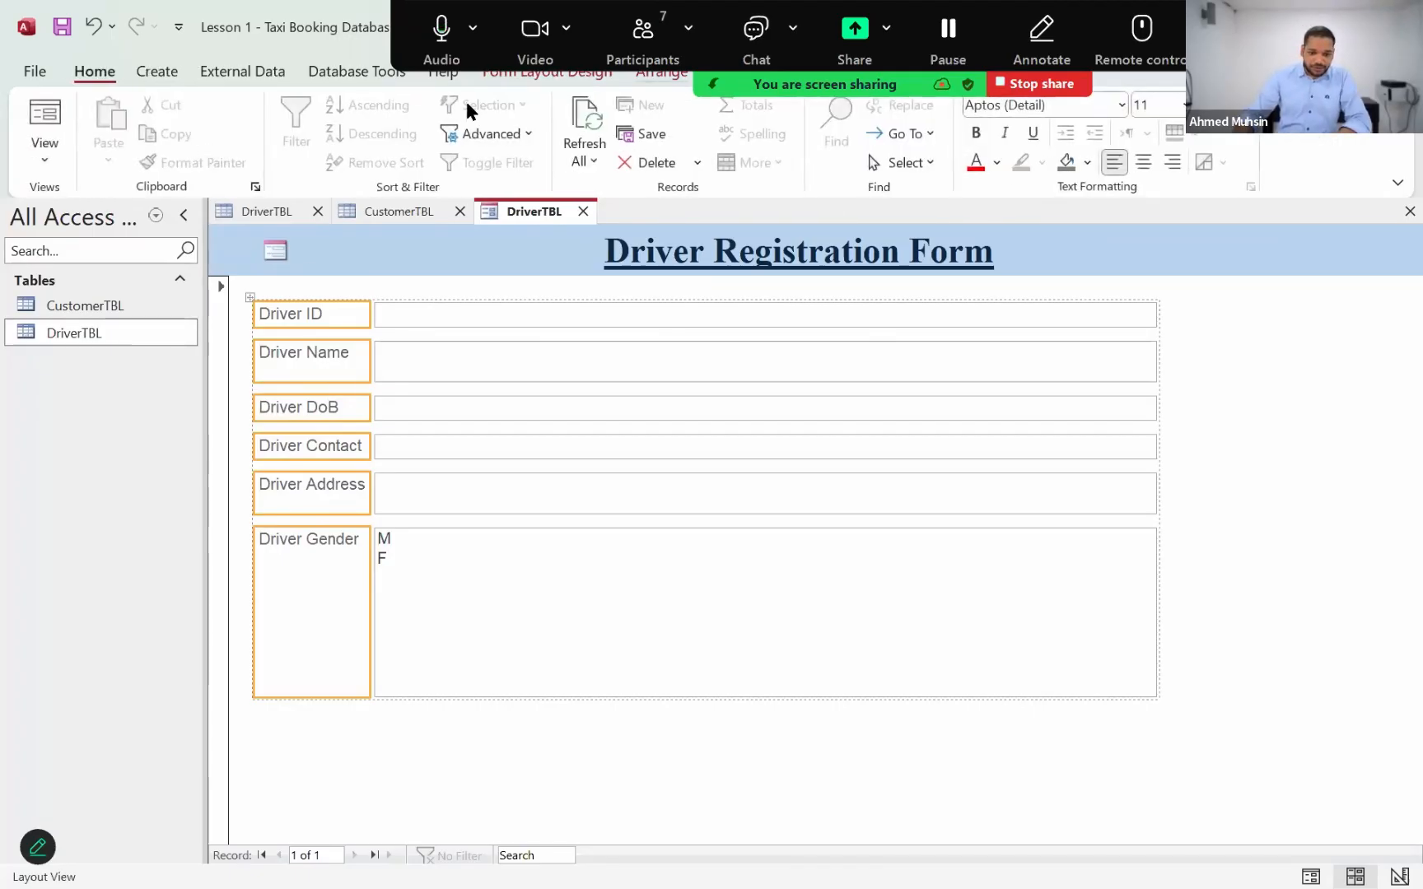
pyautogui.click(731, 71)
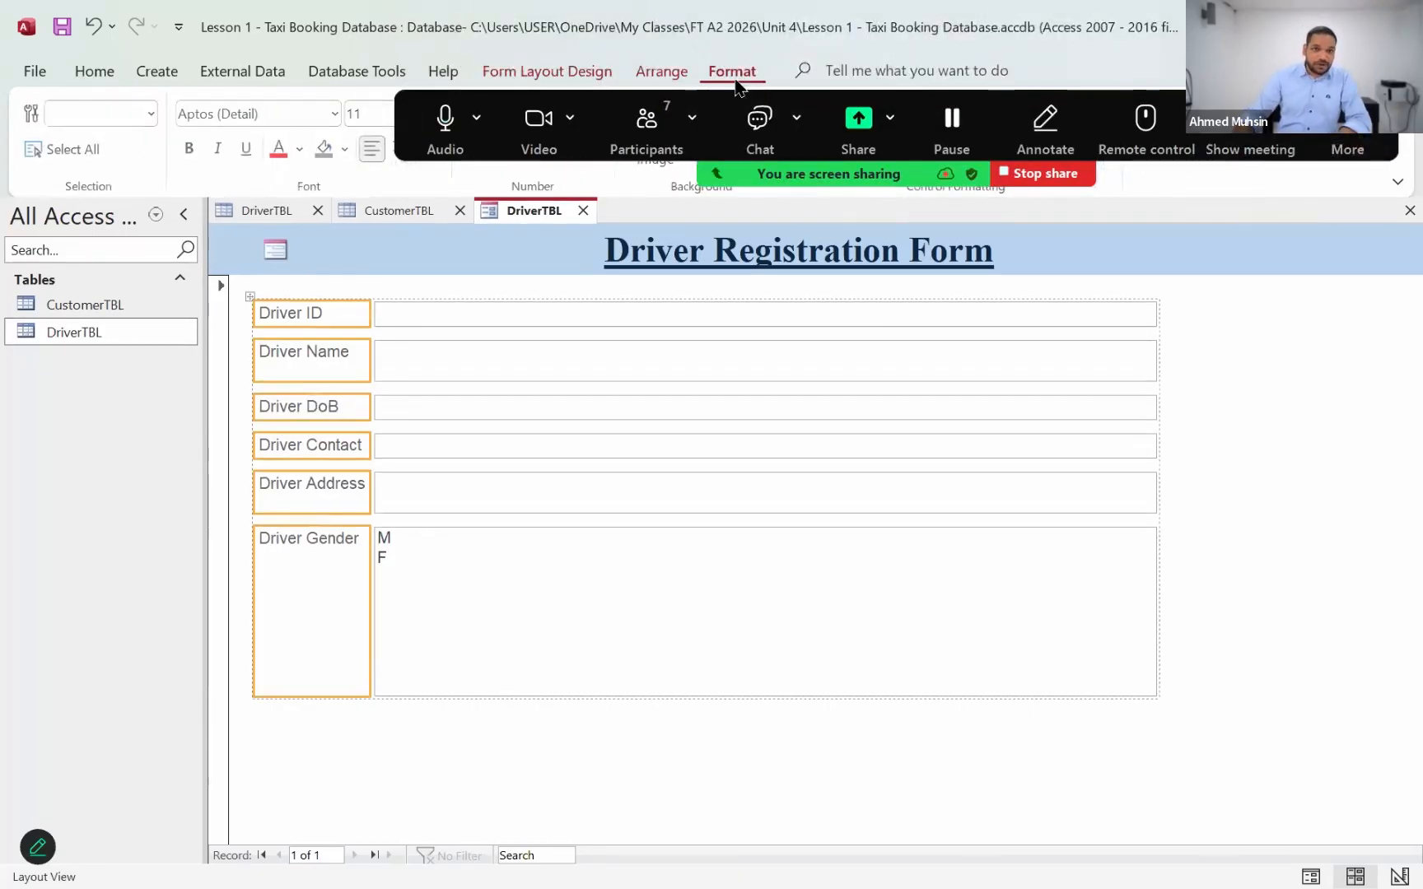
pyautogui.click(190, 148)
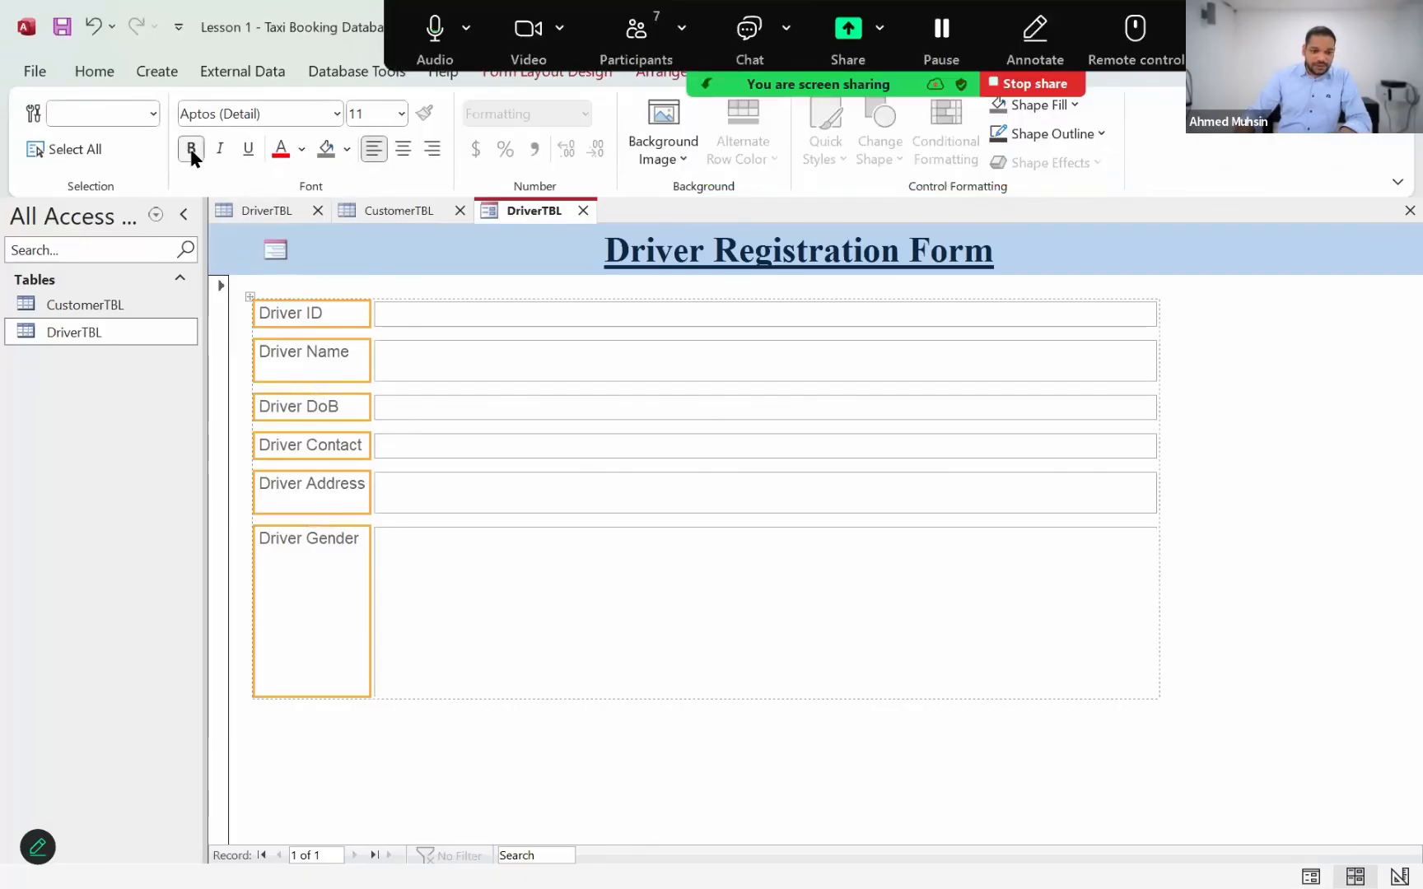
pyautogui.click(284, 151)
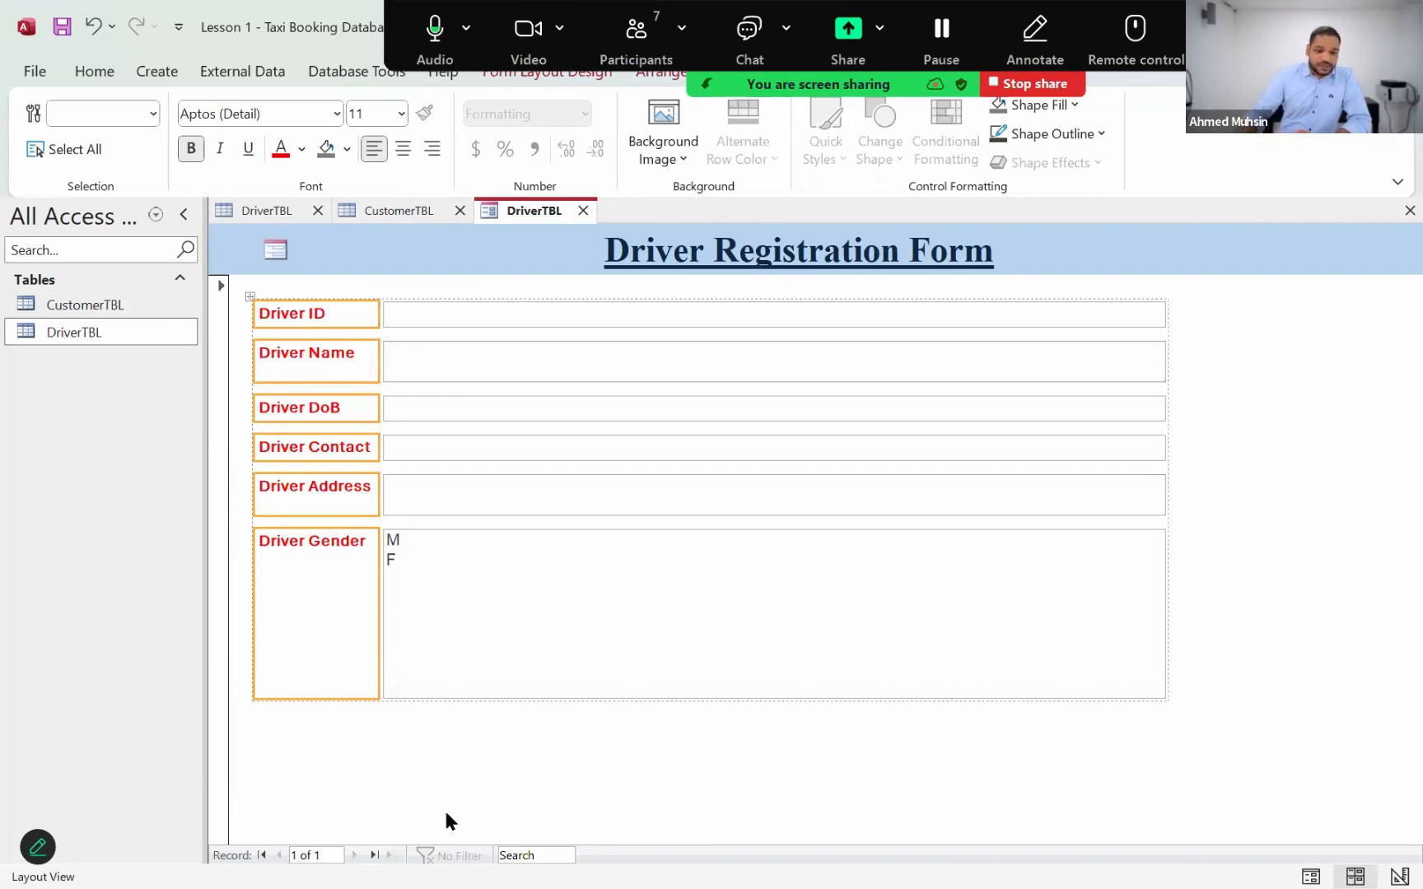
pyautogui.click(434, 756)
# Add an asterisk to the end of the Driver ID and Driver Name labels.
pyautogui.click(329, 313)
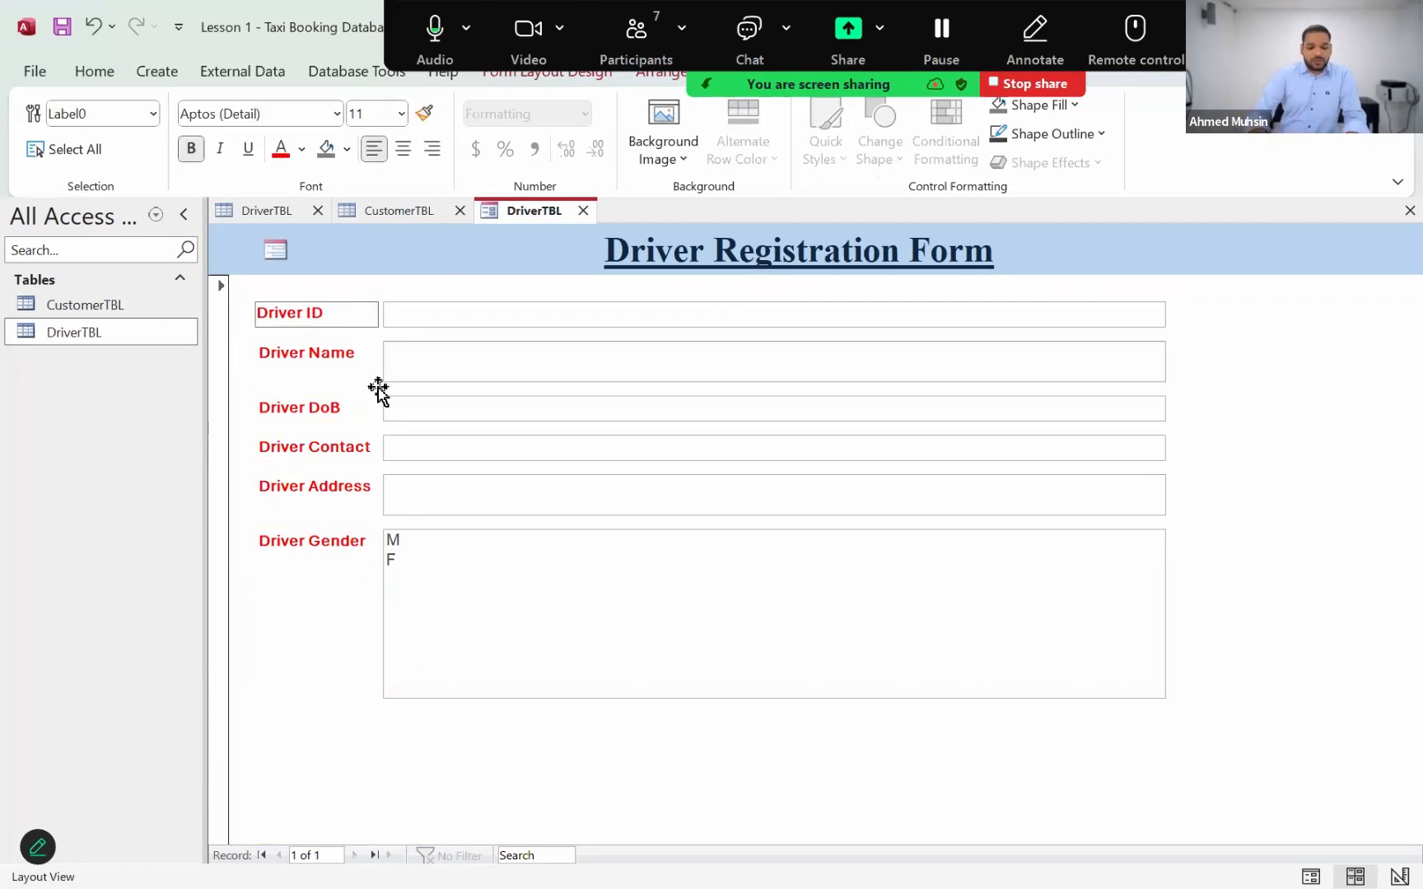
pyautogui.write('*')
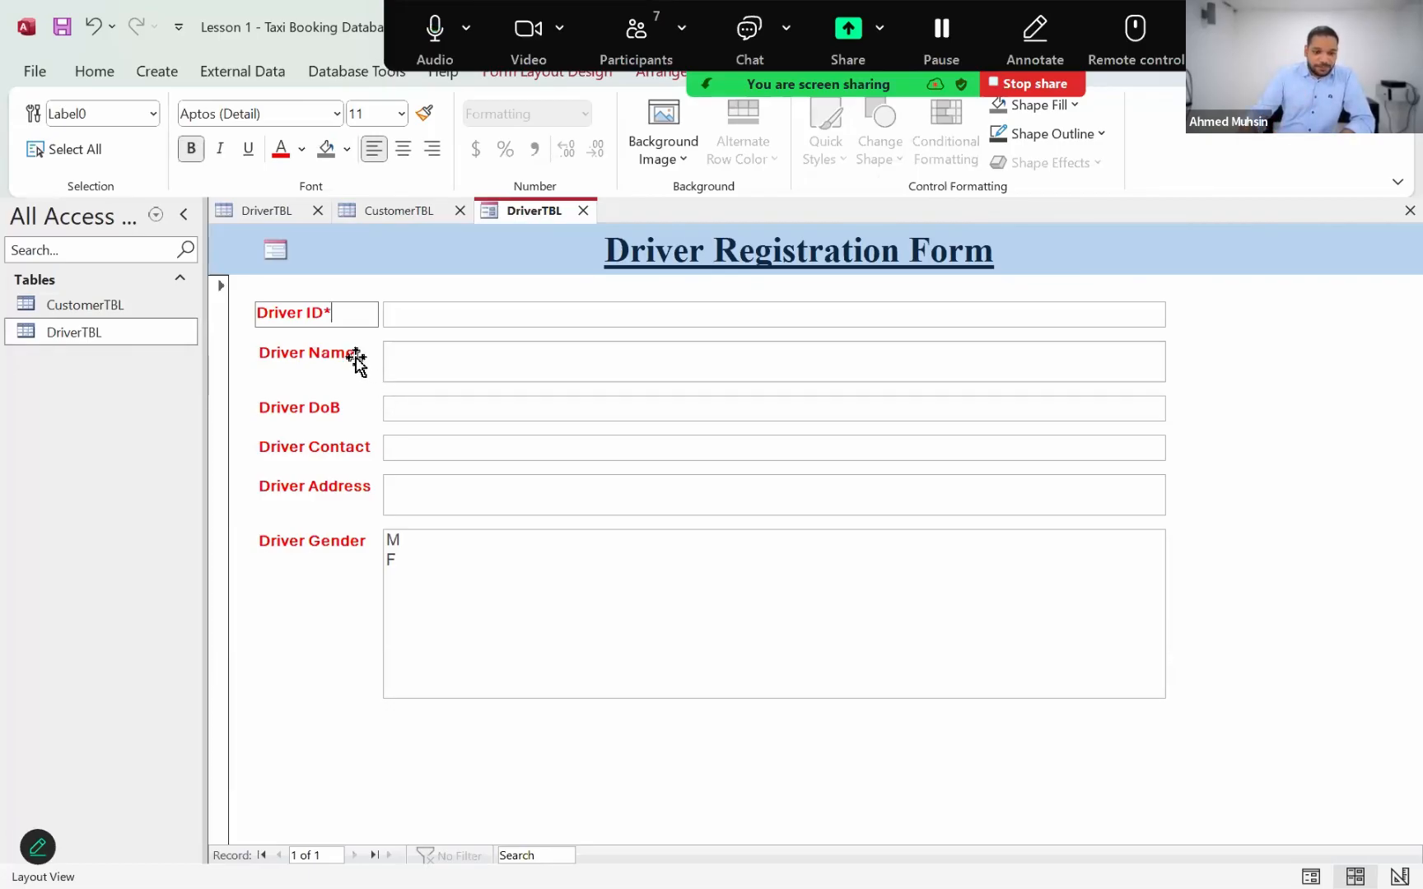
pyautogui.click(355, 360)
pyautogui.click(353, 358)
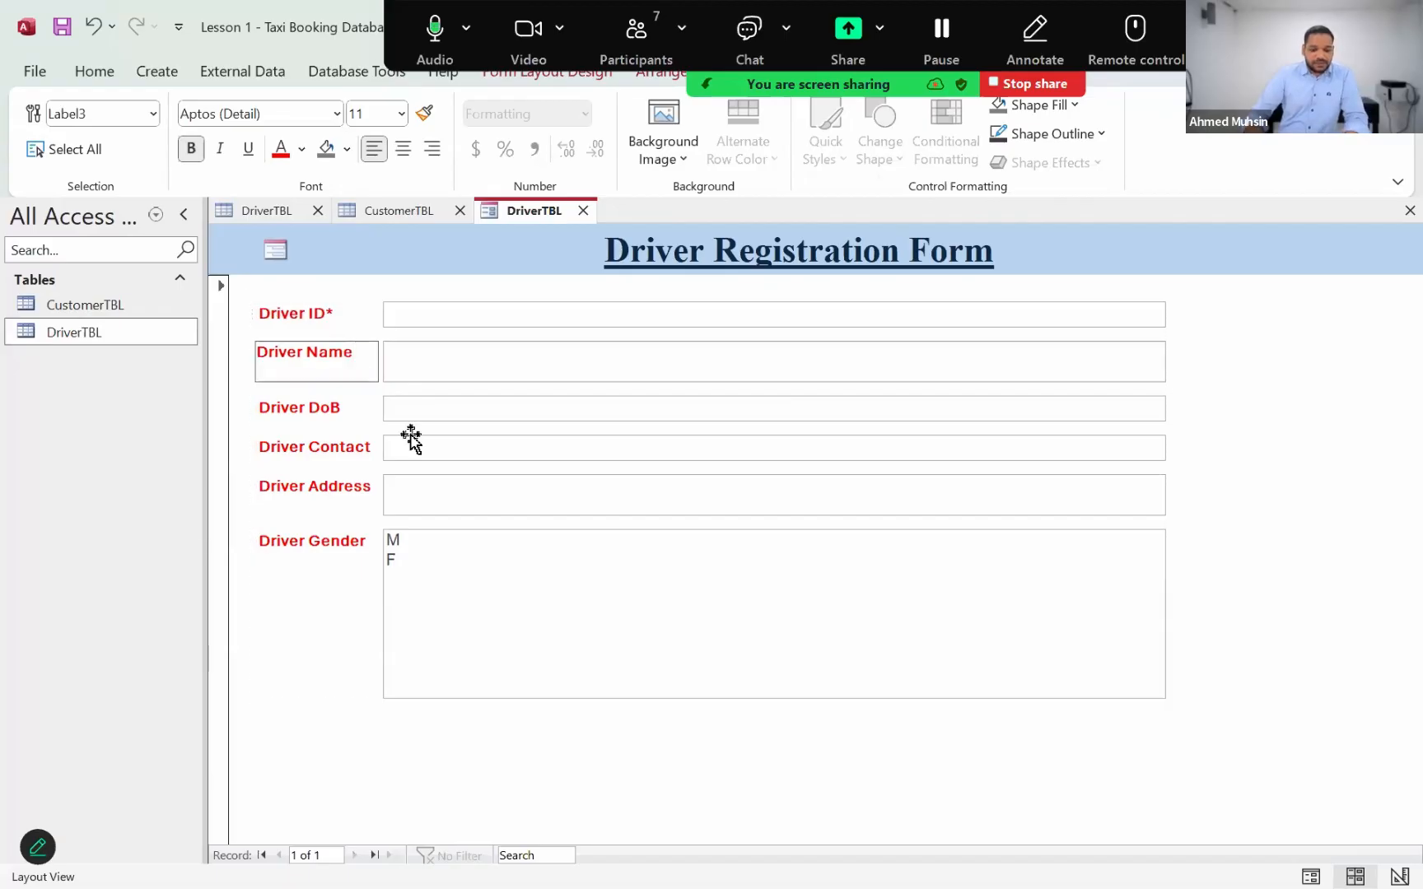
pyautogui.write('*')
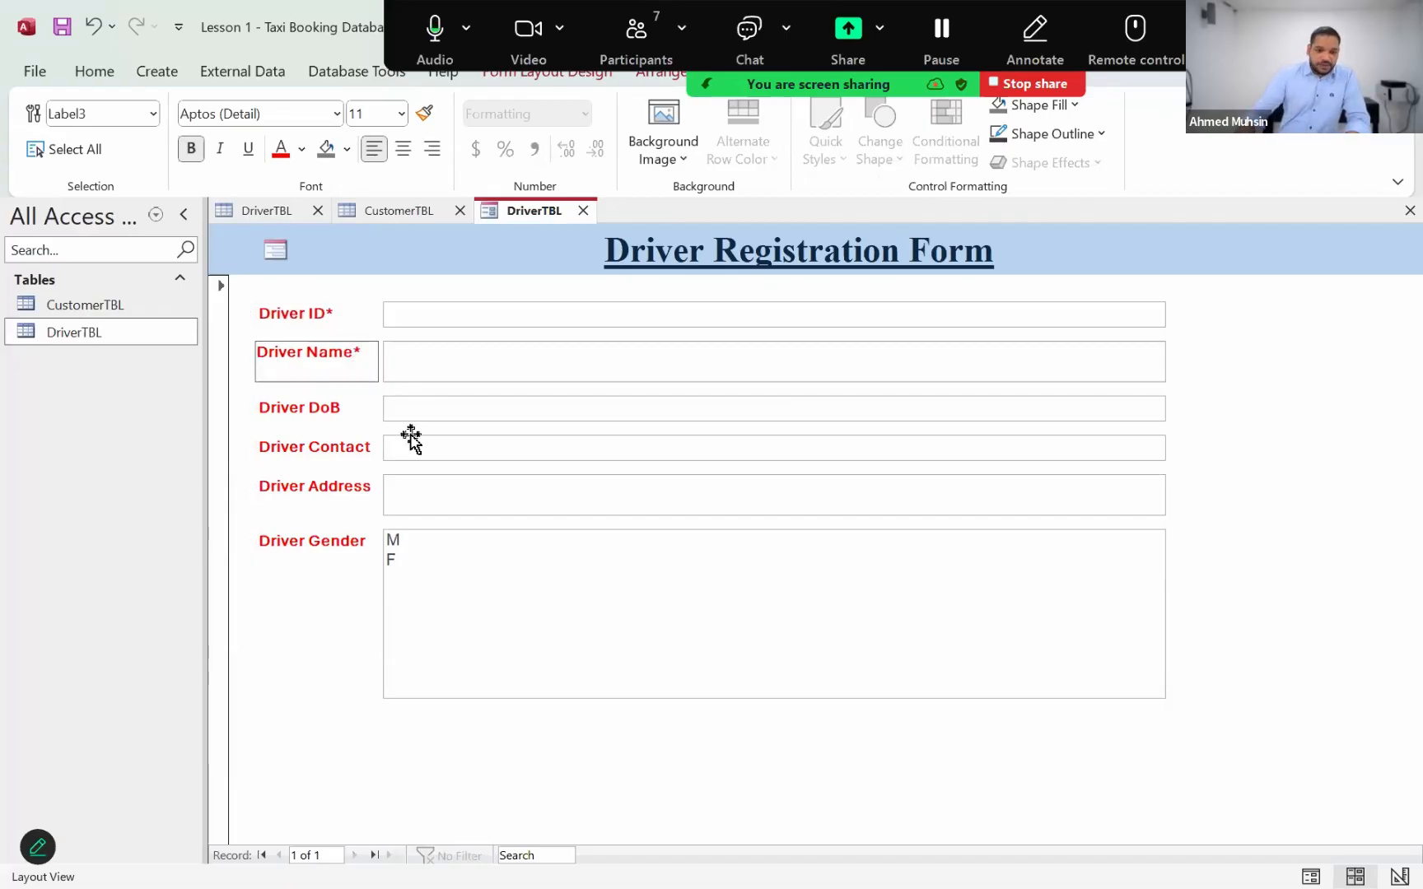
# Add an asterisk to the end of the Driver DoB and Driver Contact labels.
pyautogui.click(345, 416)
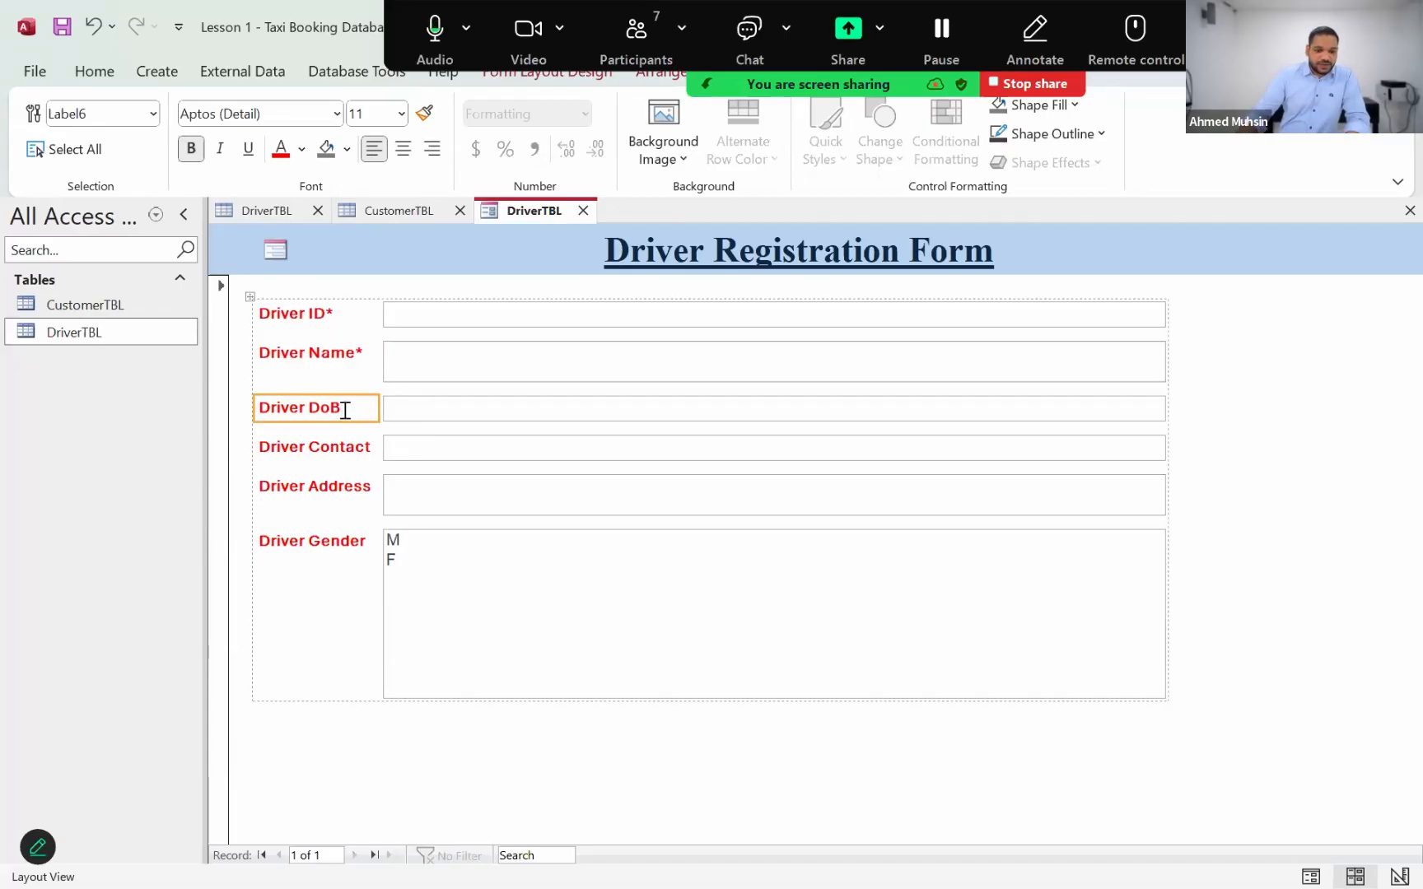
pyautogui.doubleClick(348, 410)
pyautogui.click(349, 410)
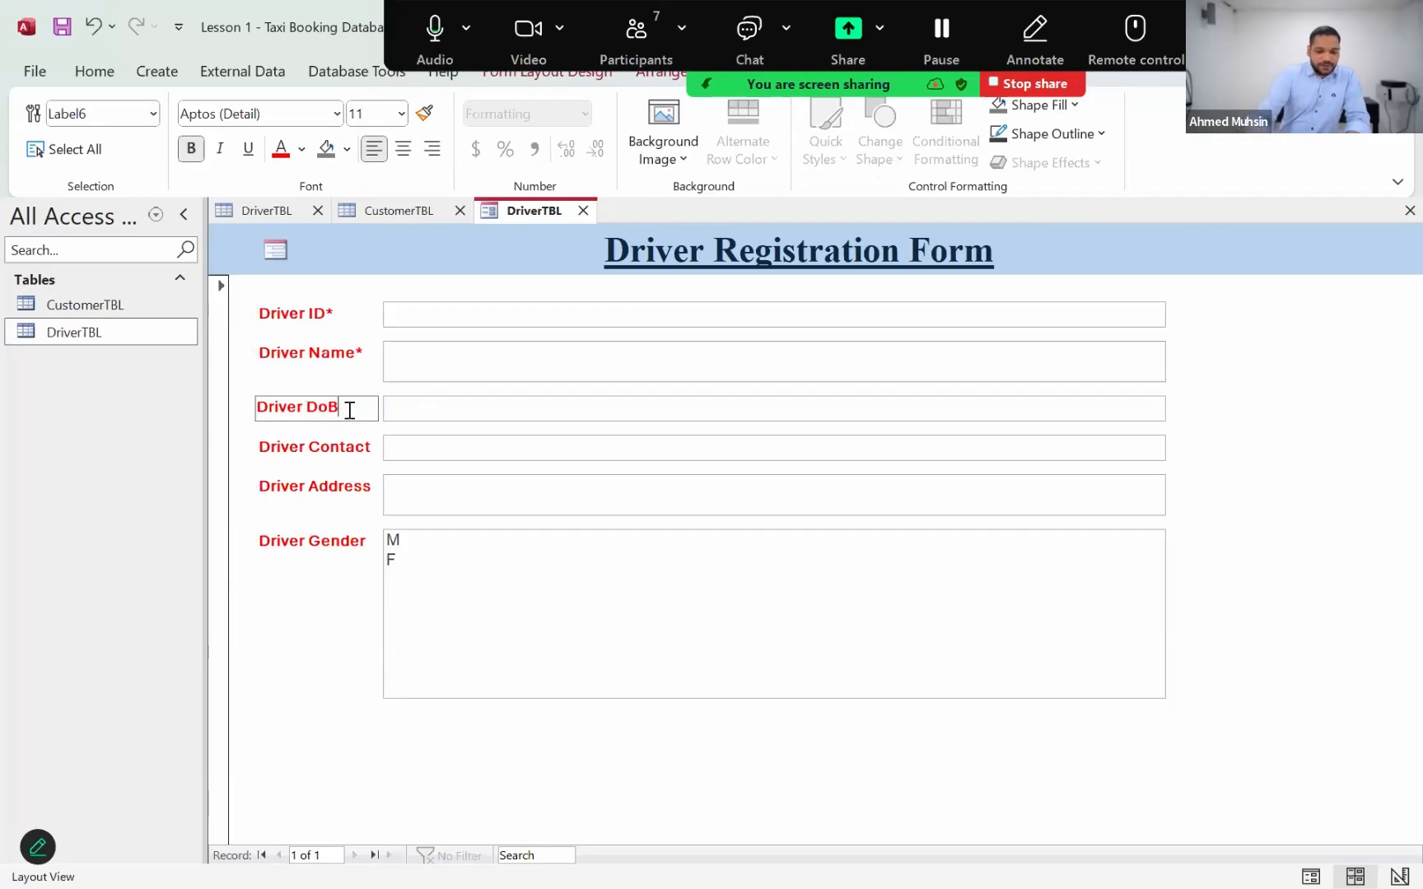
pyautogui.write('*')
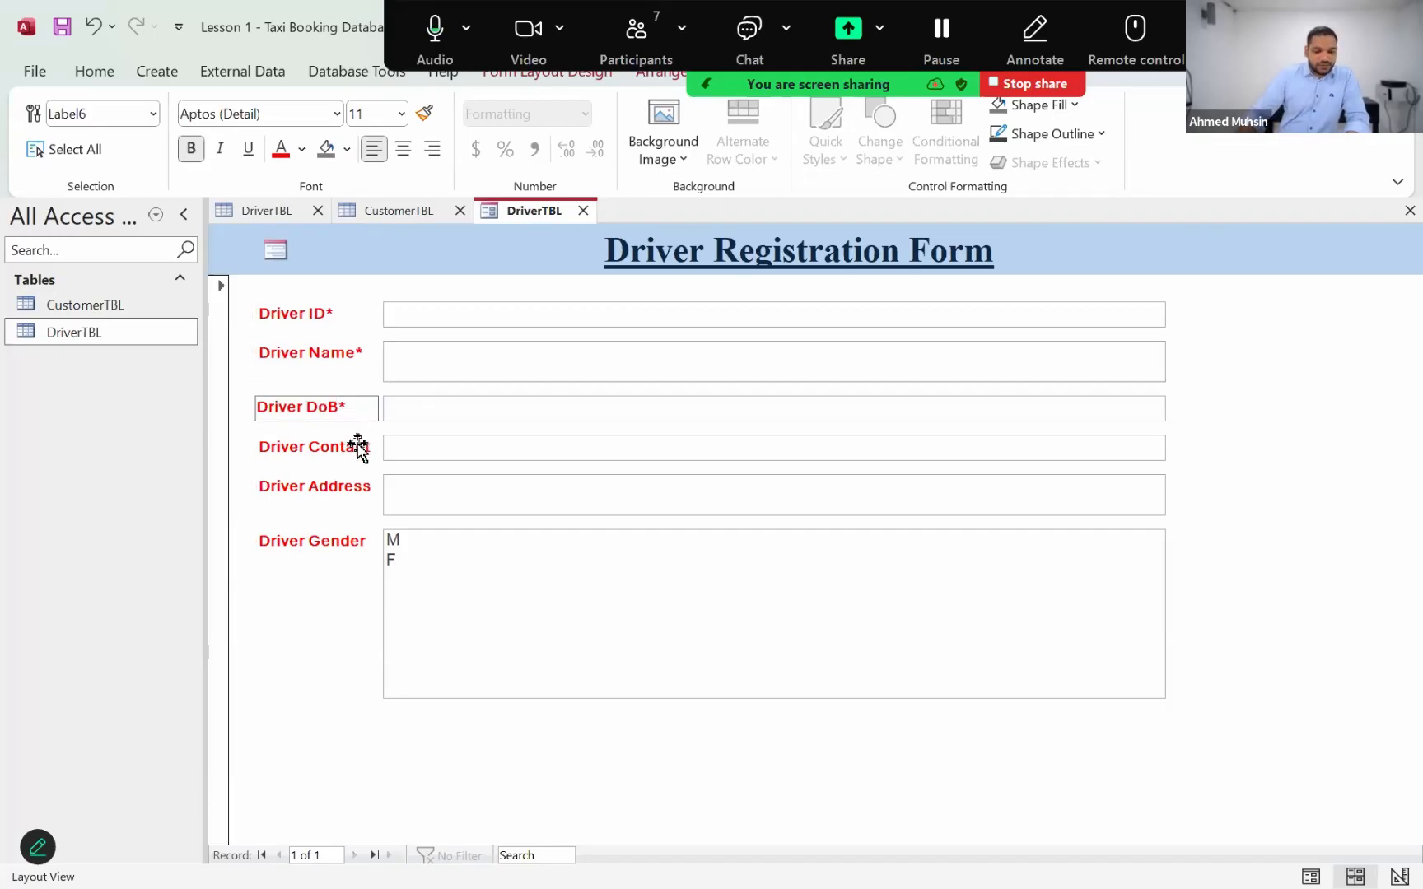
pyautogui.click(356, 444)
pyautogui.click(364, 445)
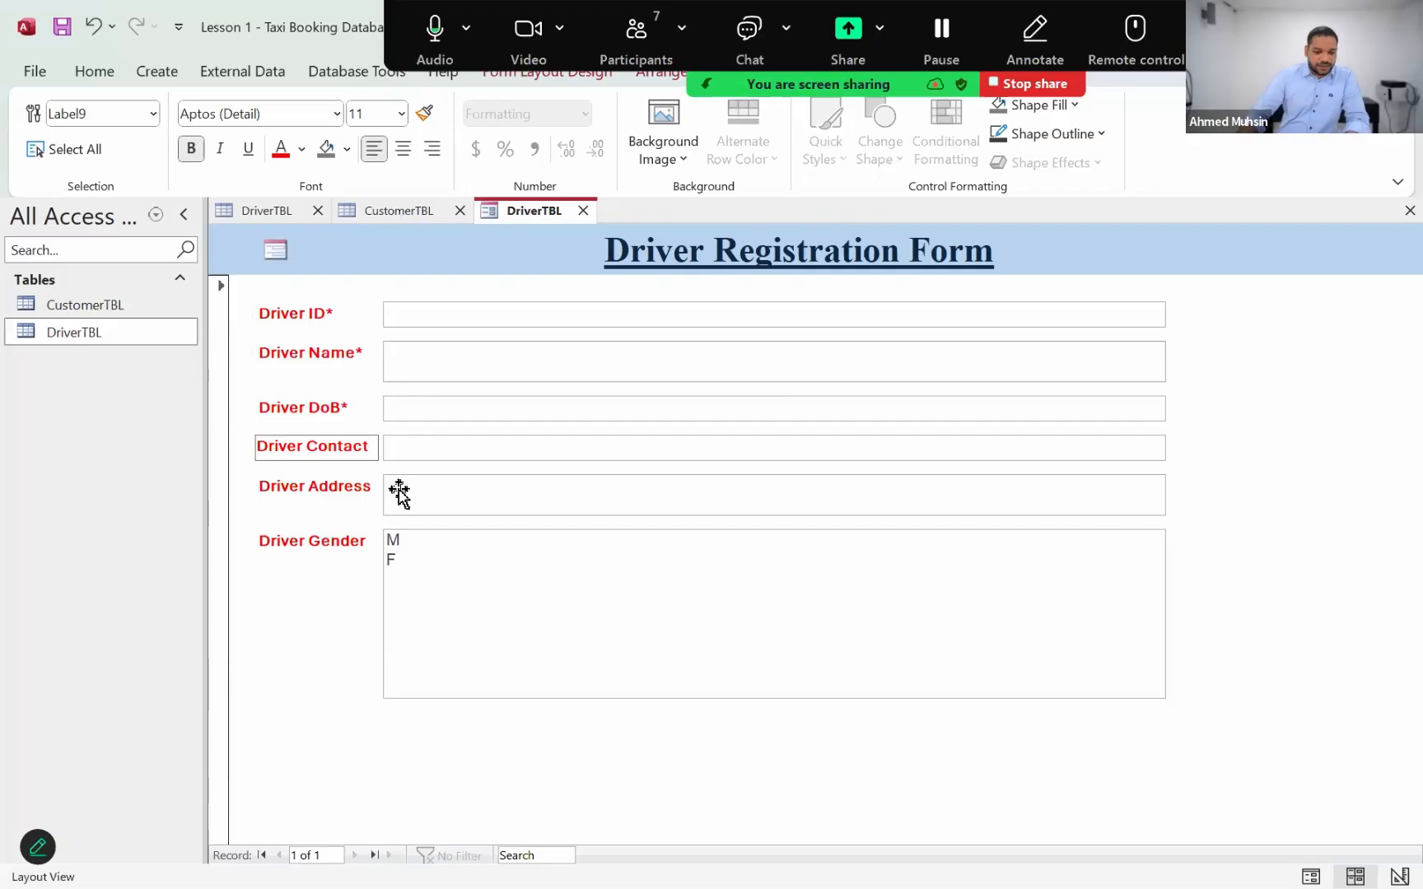
pyautogui.write('*')
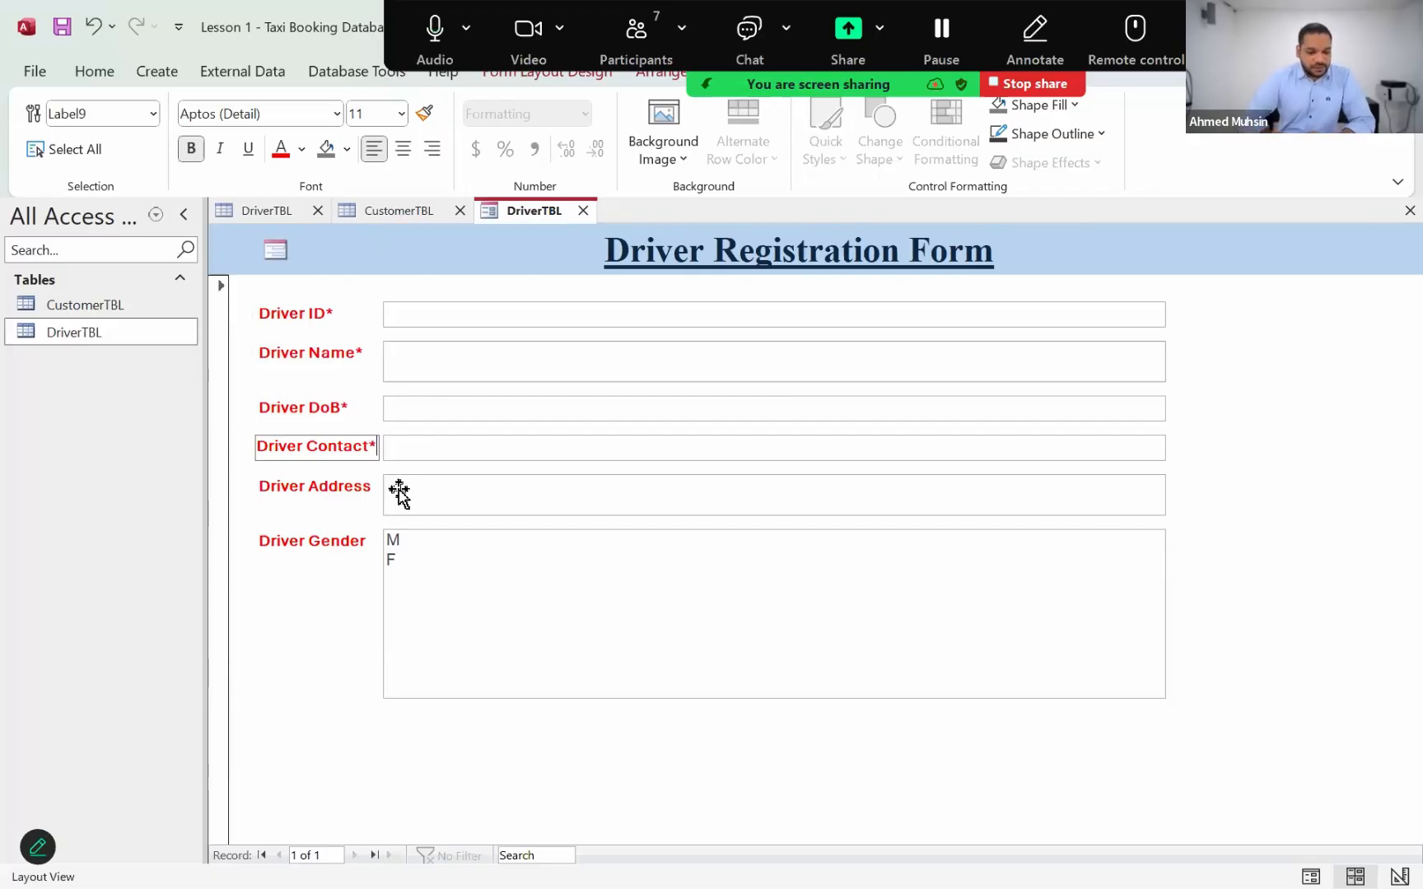
pyautogui.click(313, 663)
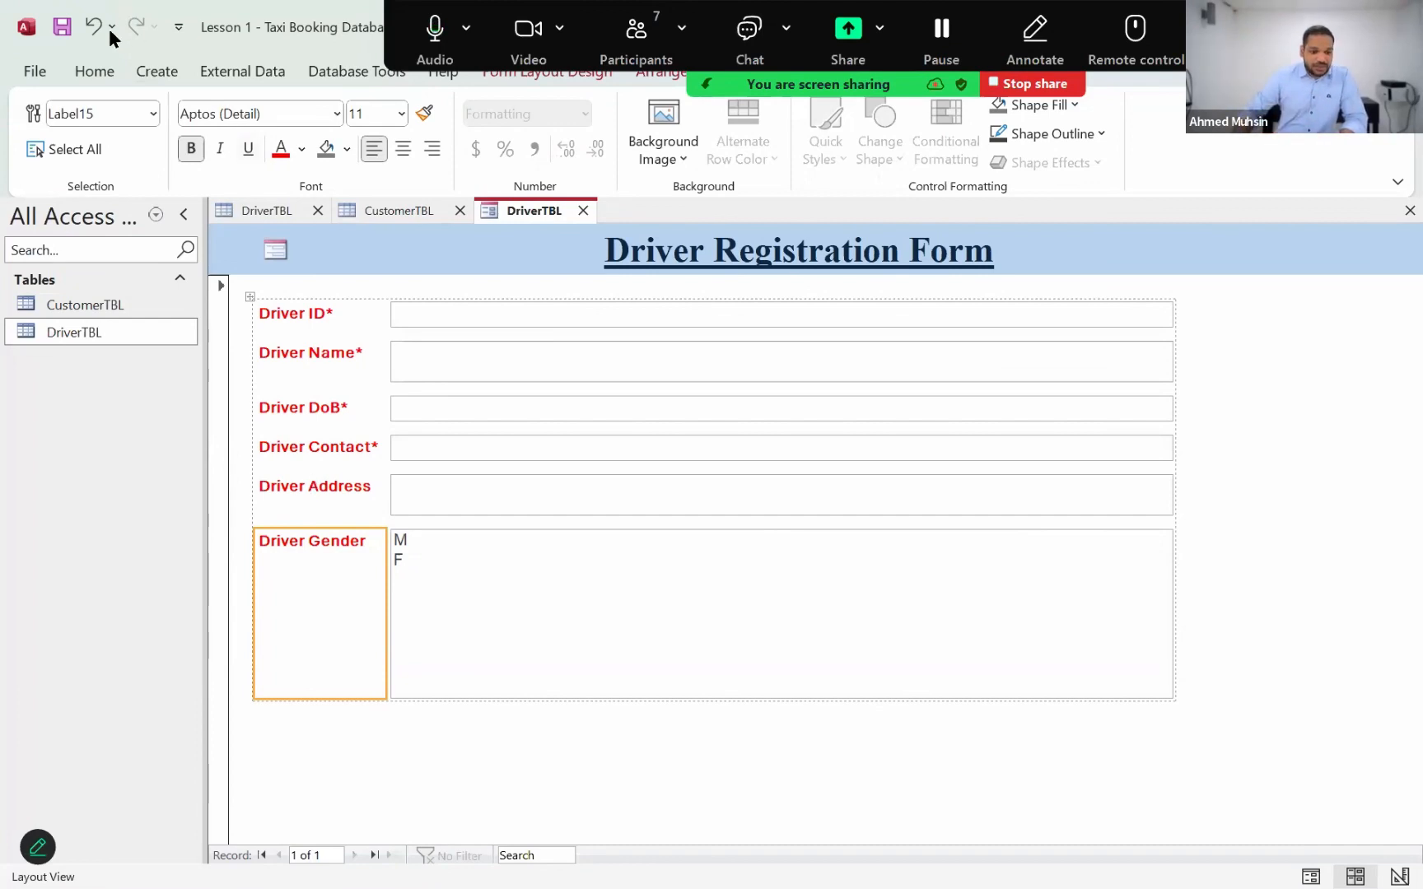
# Open the driver form in Design View and extend the Detail section about half an inch below the Driver Gender field.
pyautogui.click(97, 66)
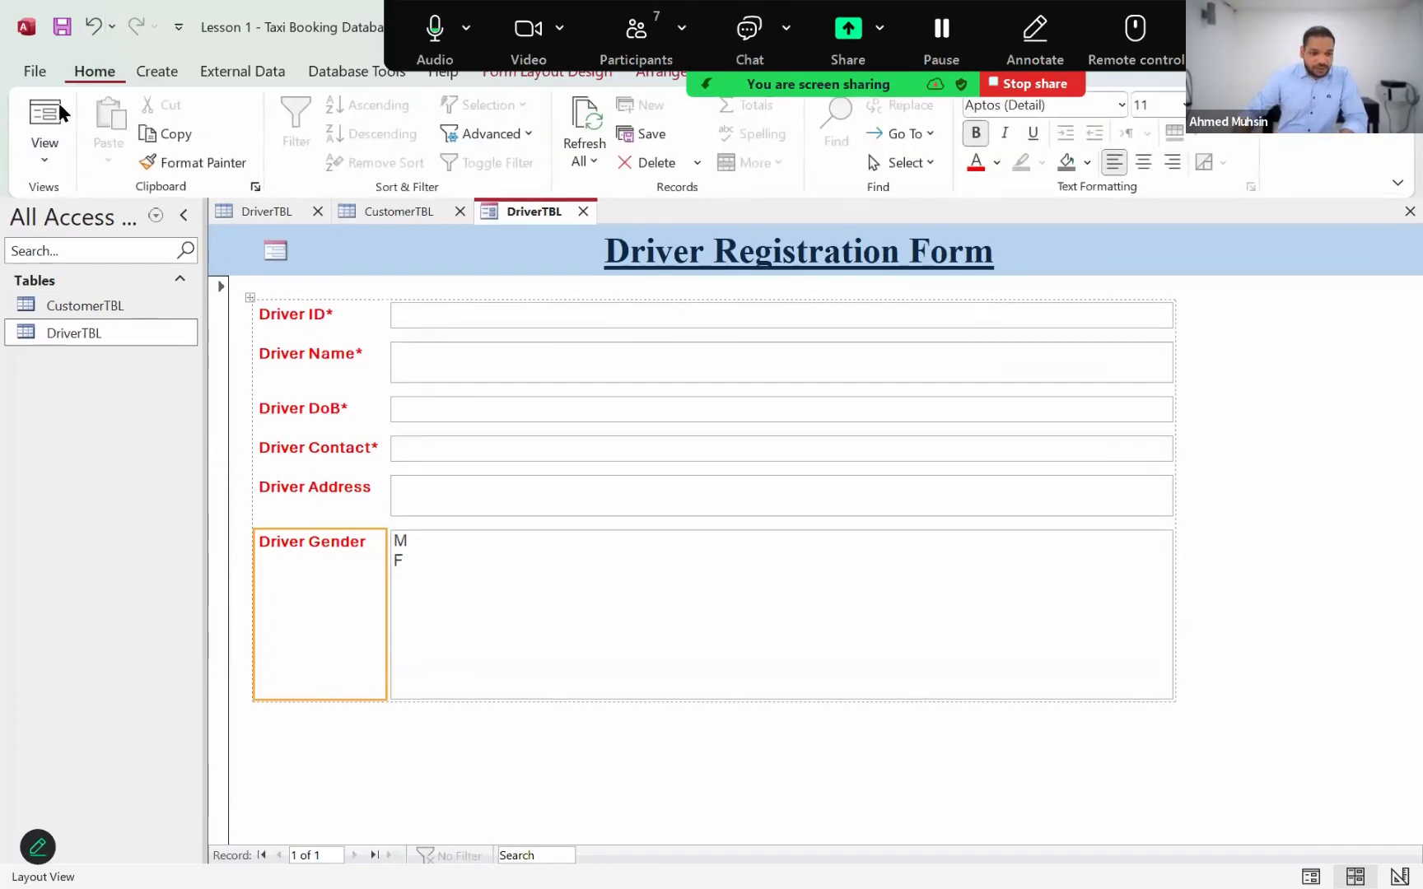
pyautogui.click(41, 160)
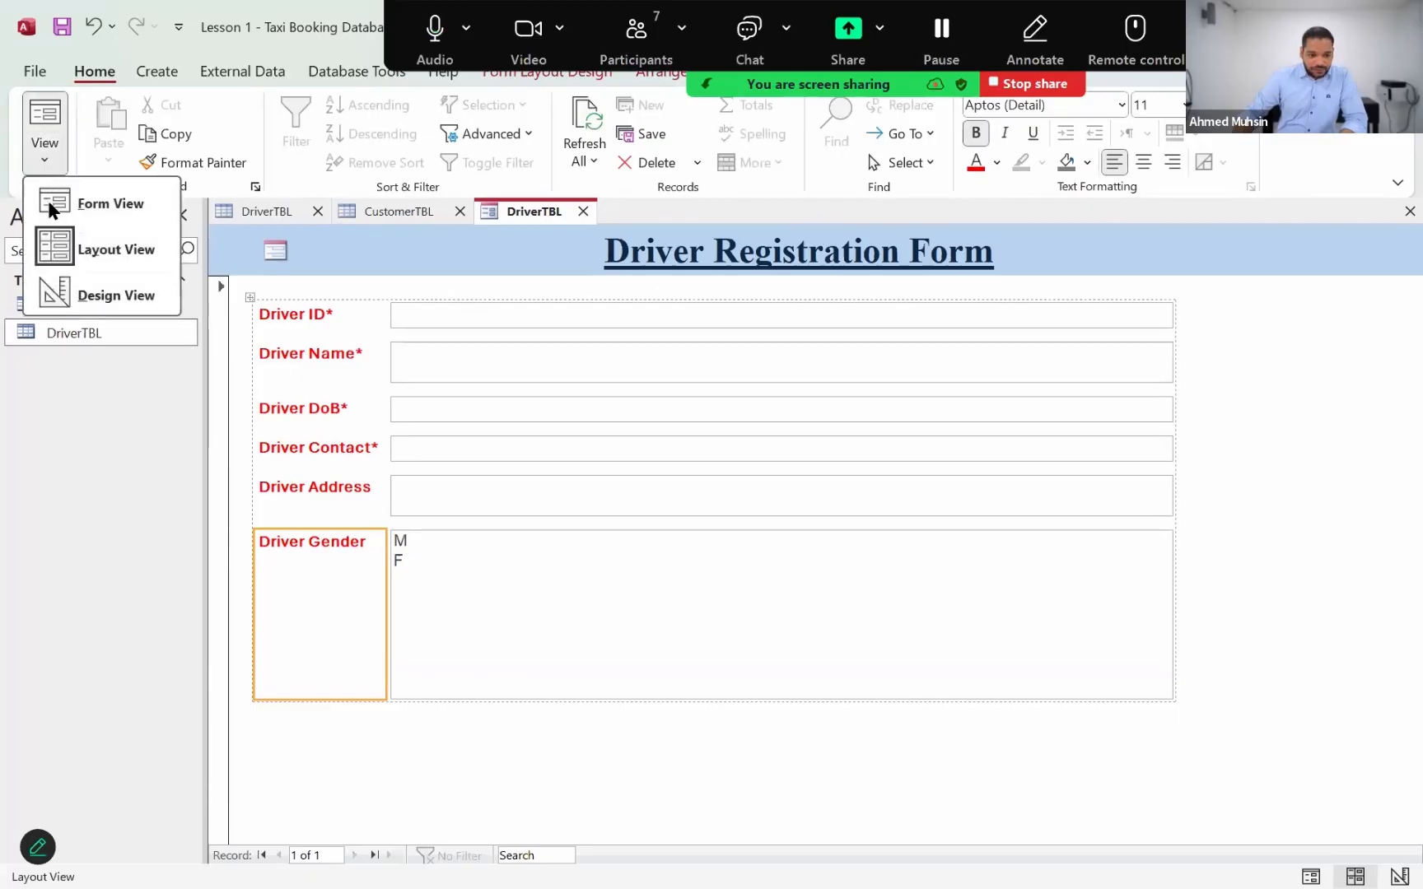
pyautogui.click(66, 293)
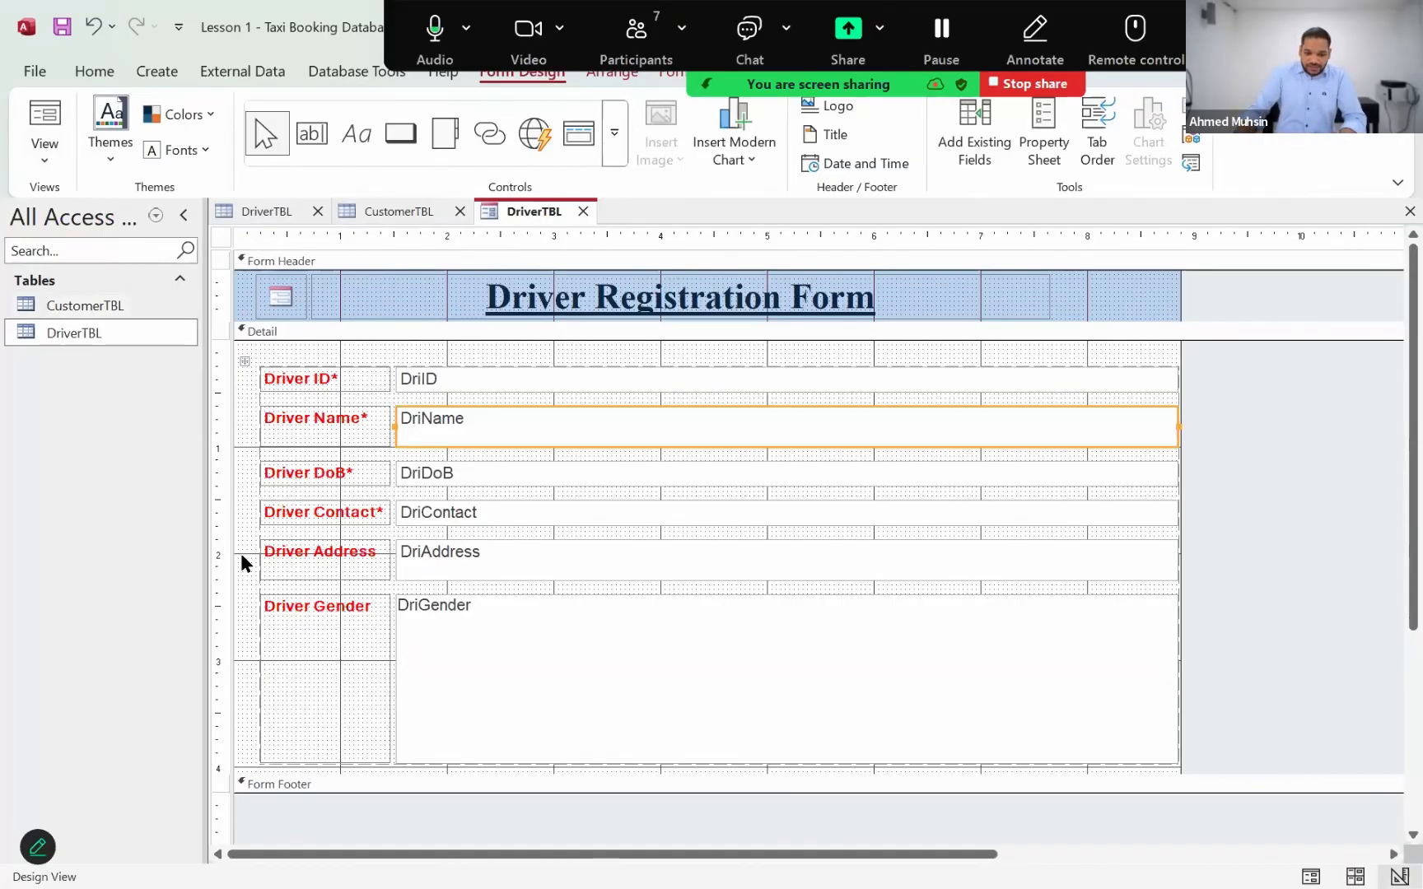
pyautogui.click(608, 815)
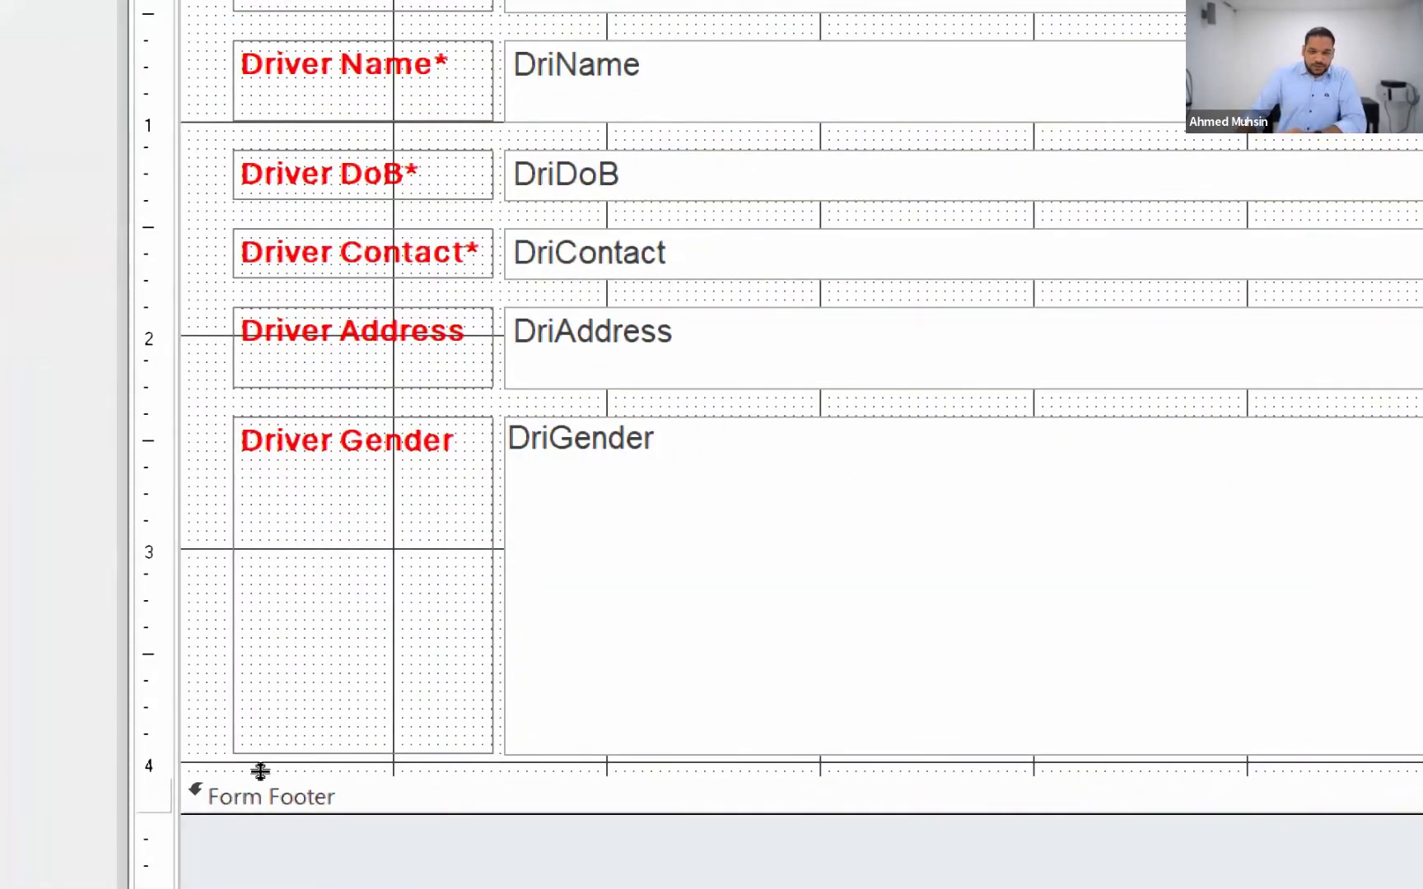
pyautogui.moveTo(260, 773); pyautogui.dragTo(261, 879)
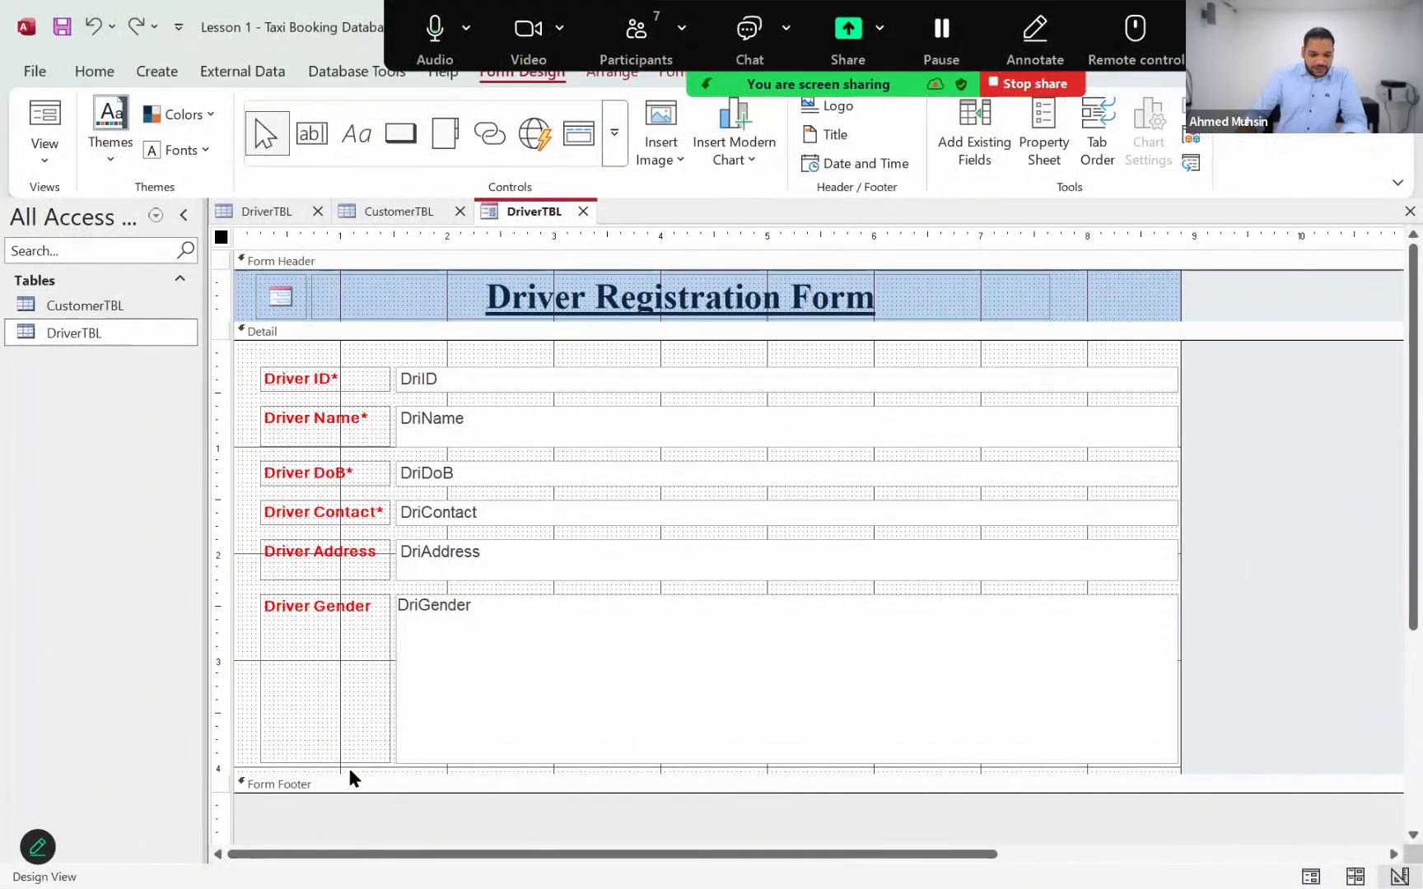
pyautogui.moveTo(349, 772); pyautogui.dragTo(344, 833)
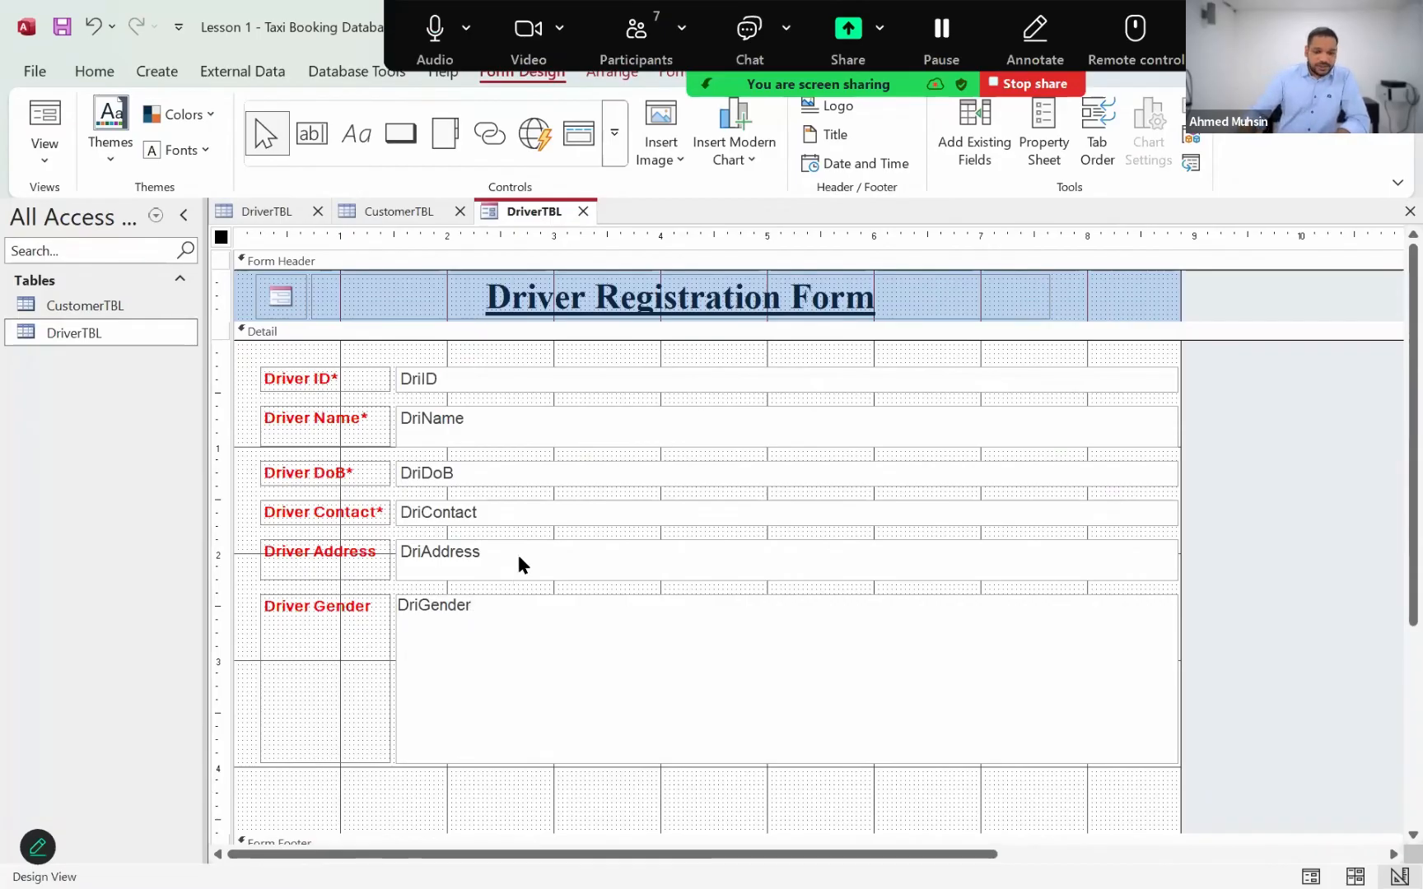
# Add a label about 1.75 inches wide below the Driver Gender field, reading "* Mandatory Field".
pyautogui.click(351, 134)
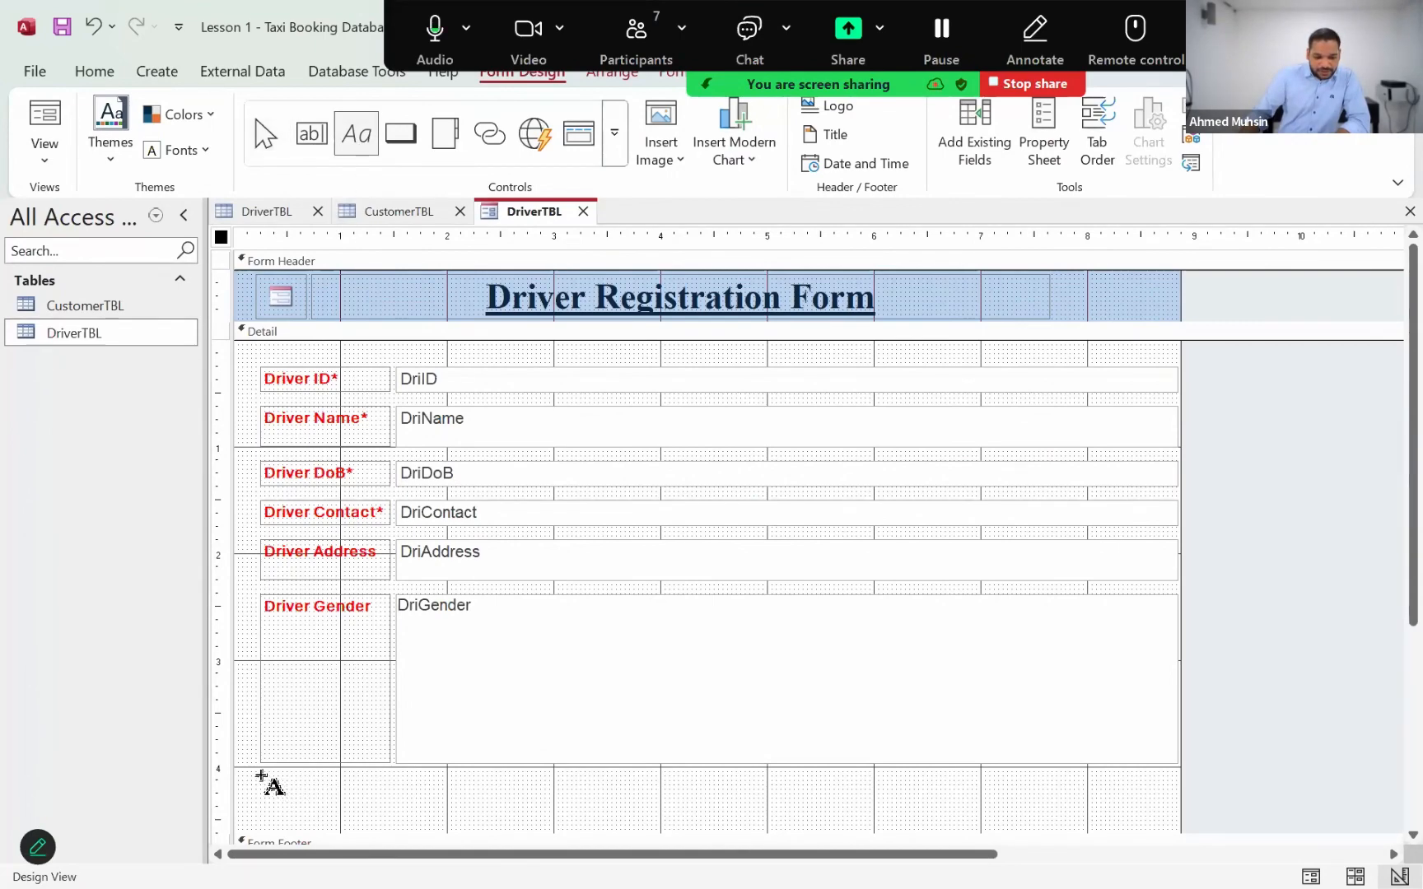
pyautogui.moveTo(260, 775); pyautogui.dragTo(447, 807)
pyautogui.write('* ')
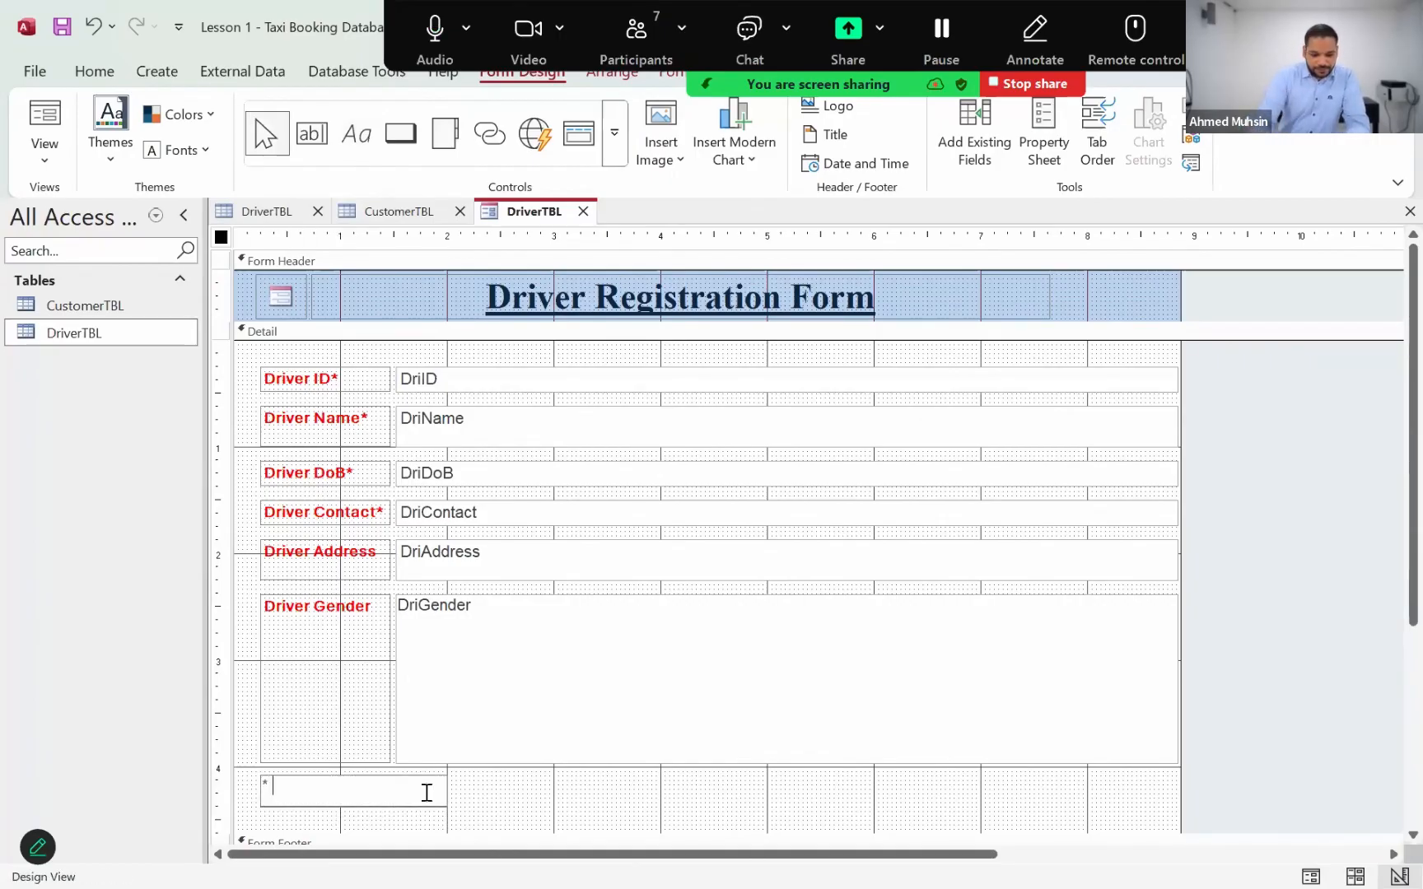
pyautogui.write('Mandor')
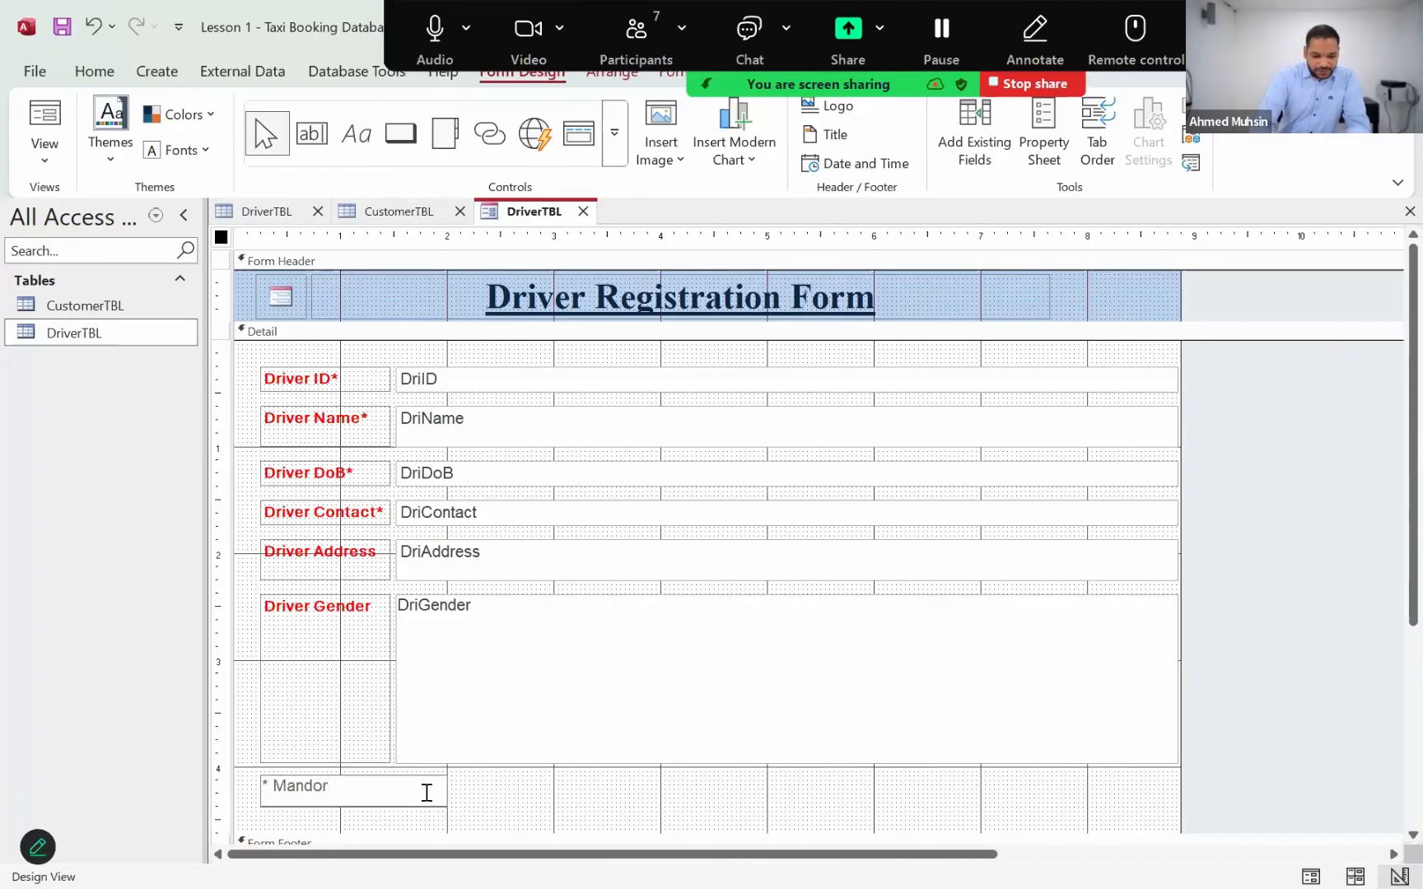
pyautogui.press('BackSpace')
pyautogui.press('BackSpace')
pyautogui.press('BackSpace')
pyautogui.write('datory Field')
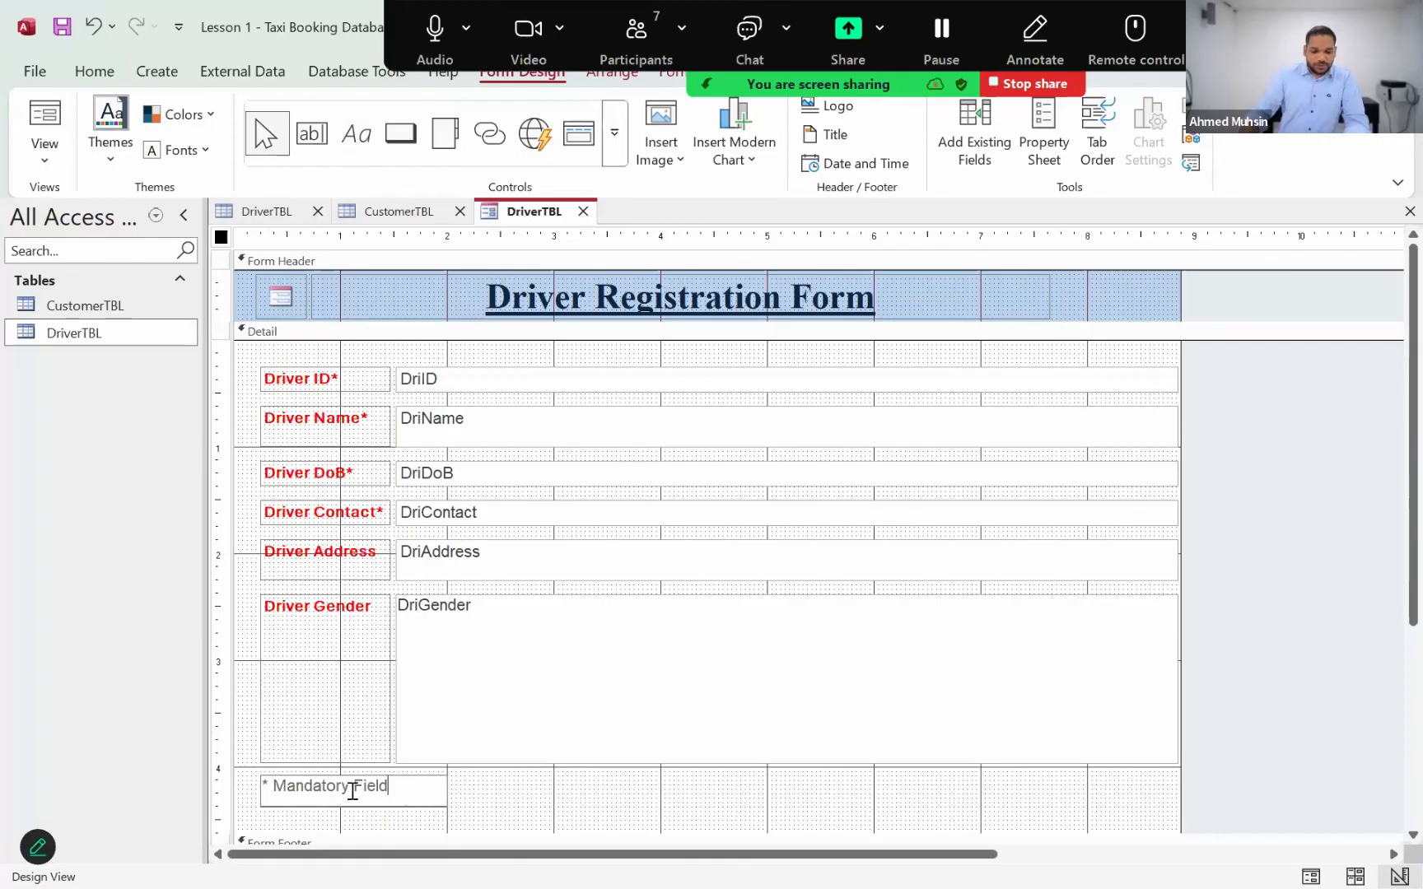
# Format the "* Mandatory Field" label in bold red text.
pyautogui.moveTo(390, 788); pyautogui.dragTo(244, 799)
pyautogui.click(94, 71)
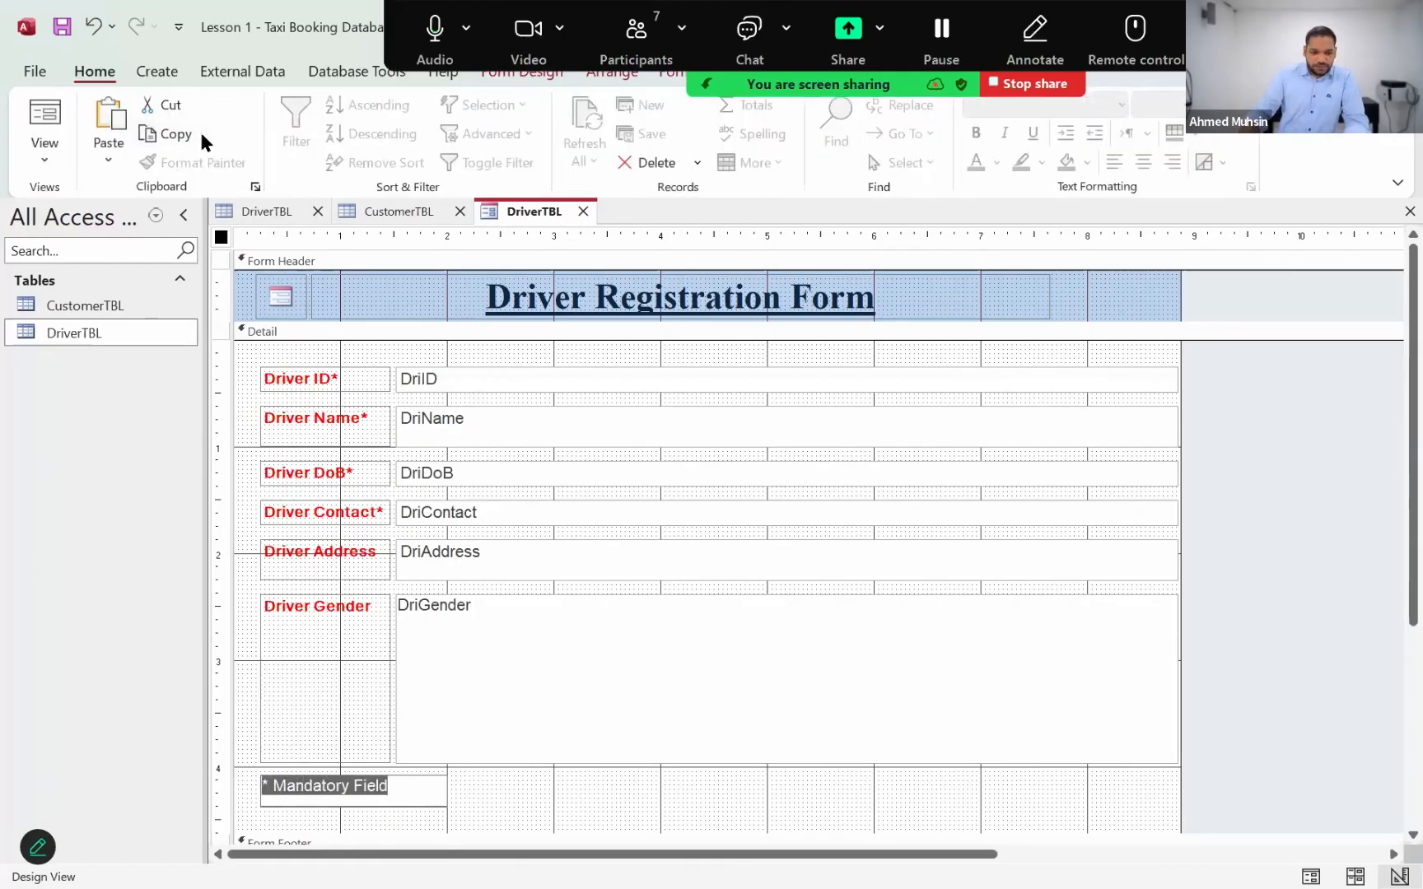
pyautogui.scroll(-7, 414, 115)
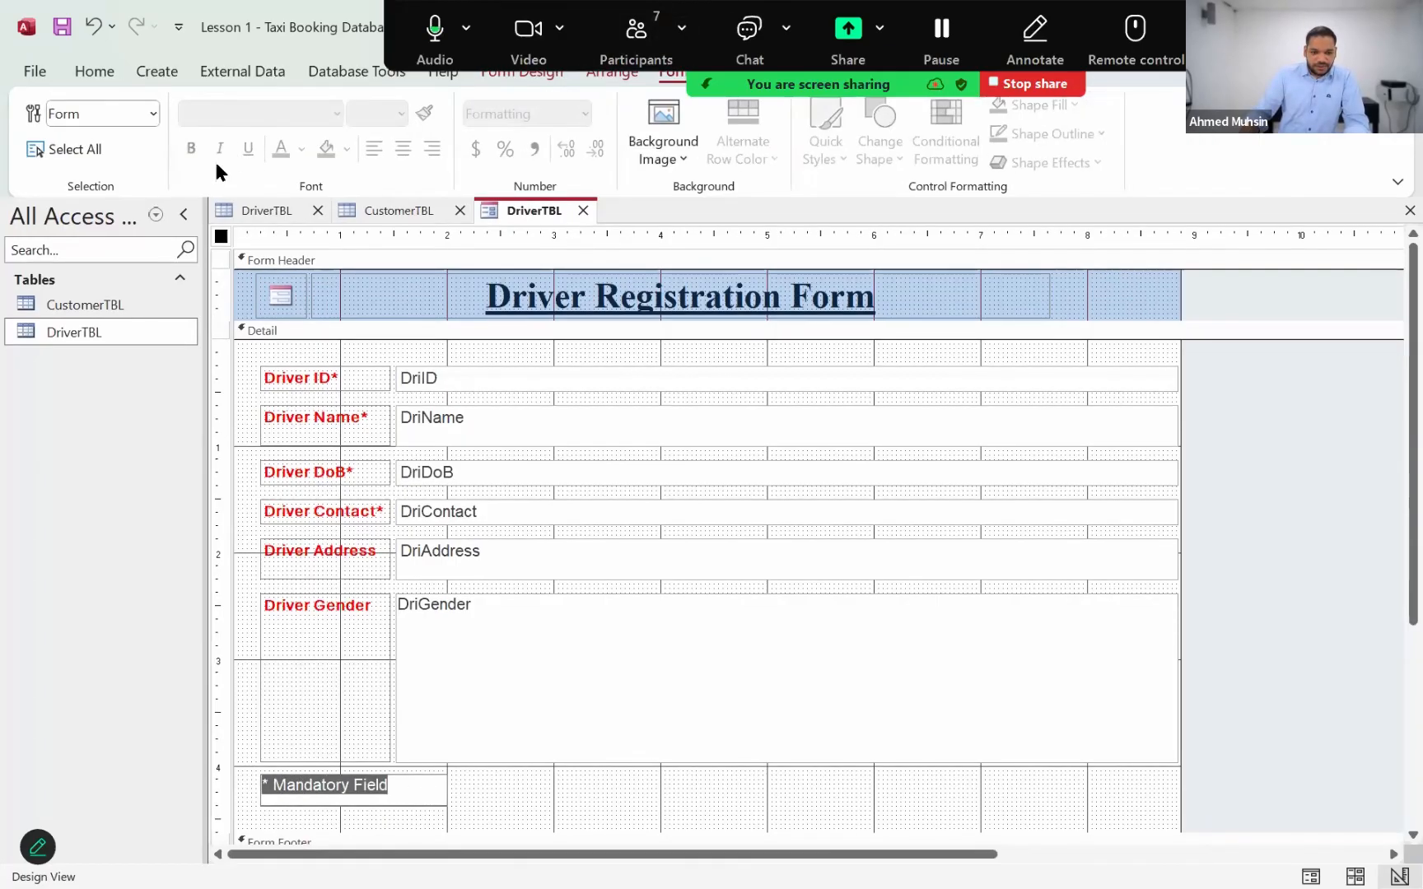
pyautogui.click(450, 792)
pyautogui.click(384, 795)
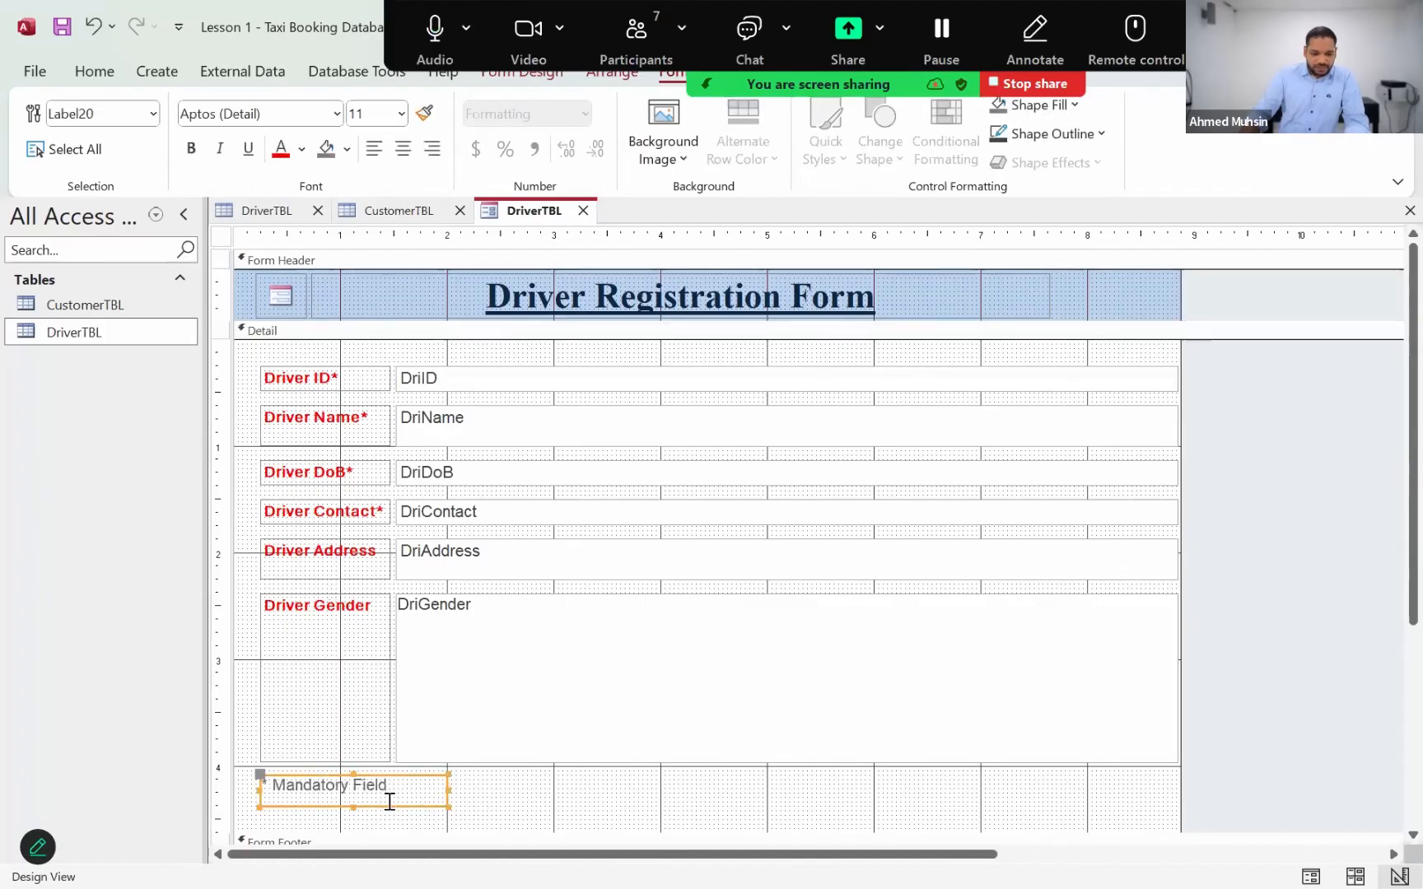
pyautogui.click(190, 148)
pyautogui.click(277, 154)
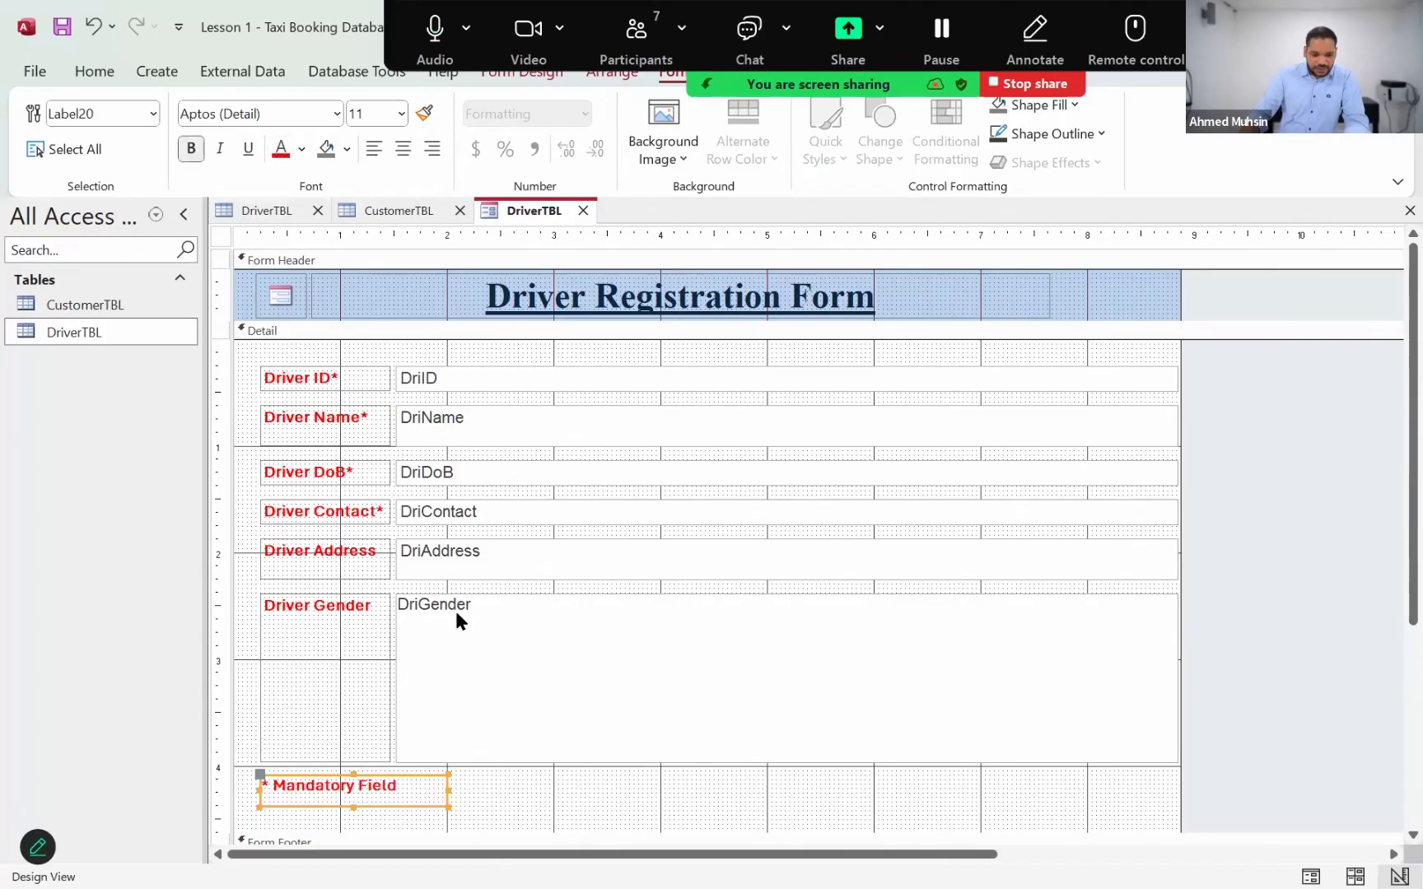
# Deselect the mandatory-field label and display the driver form in Form View to review its layout.
pyautogui.click(482, 756)
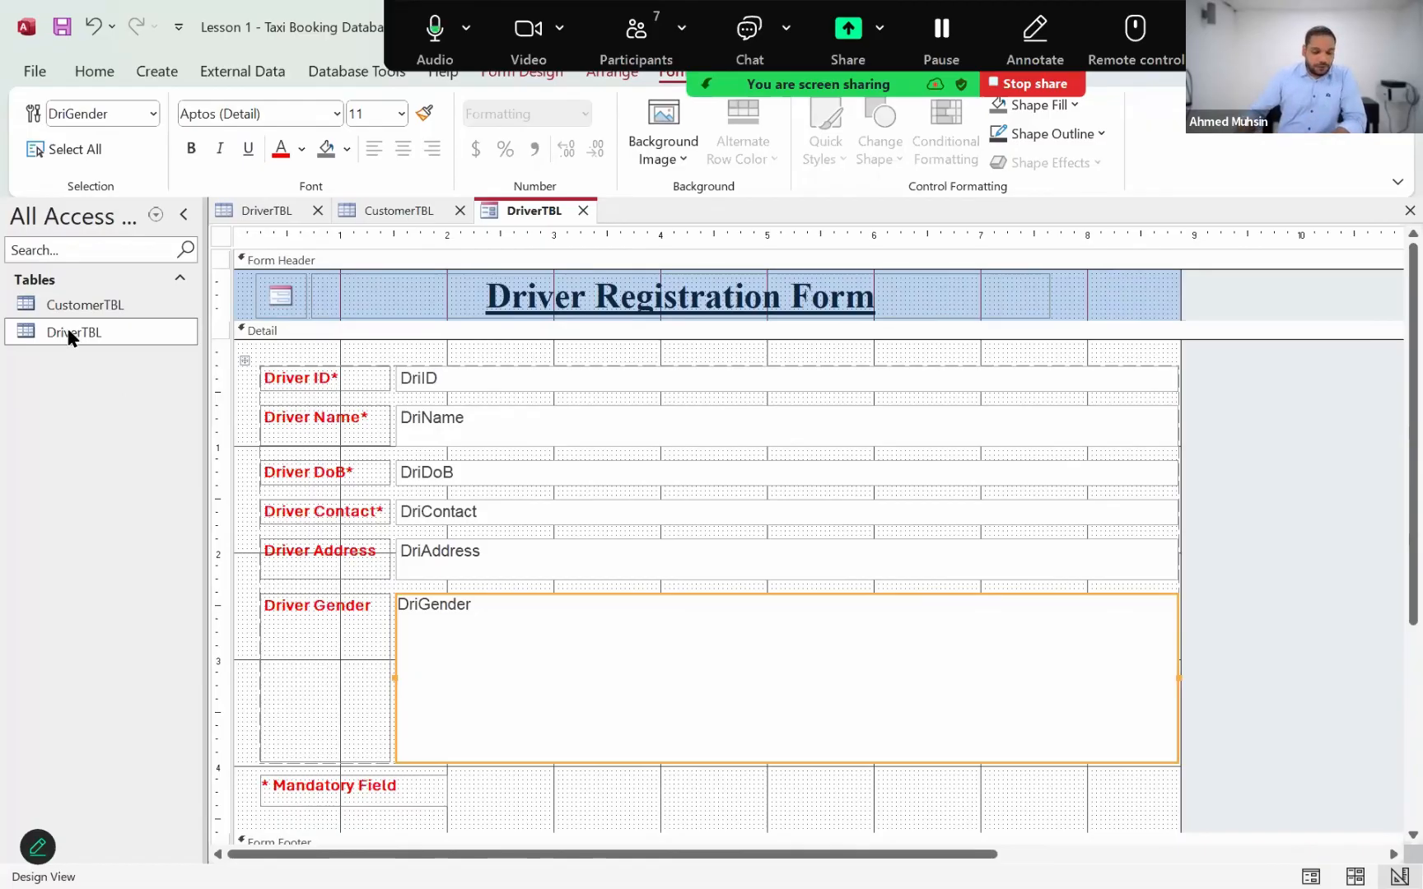
pyautogui.click(102, 65)
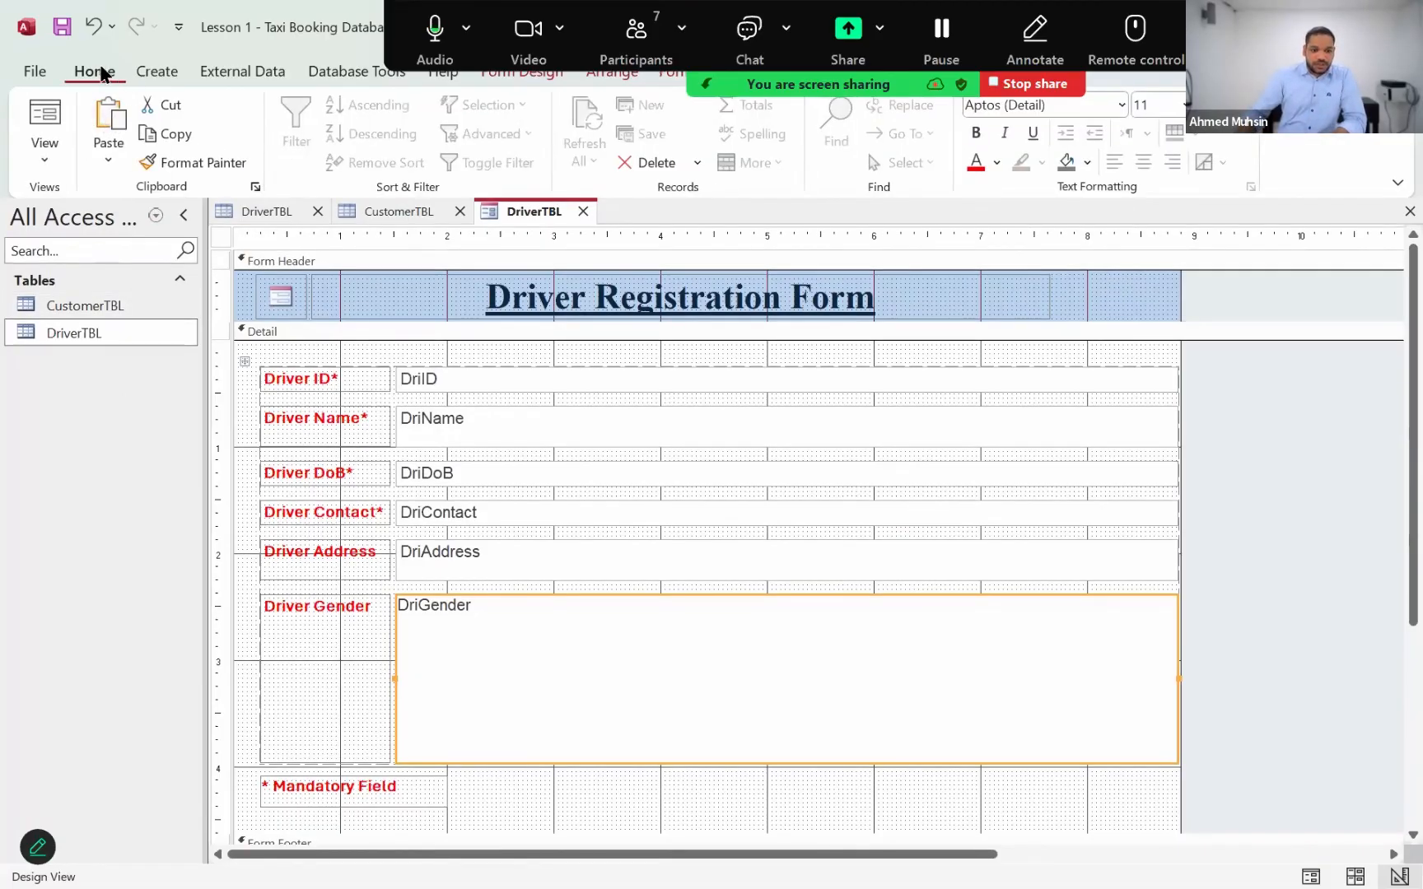
pyautogui.click(45, 161)
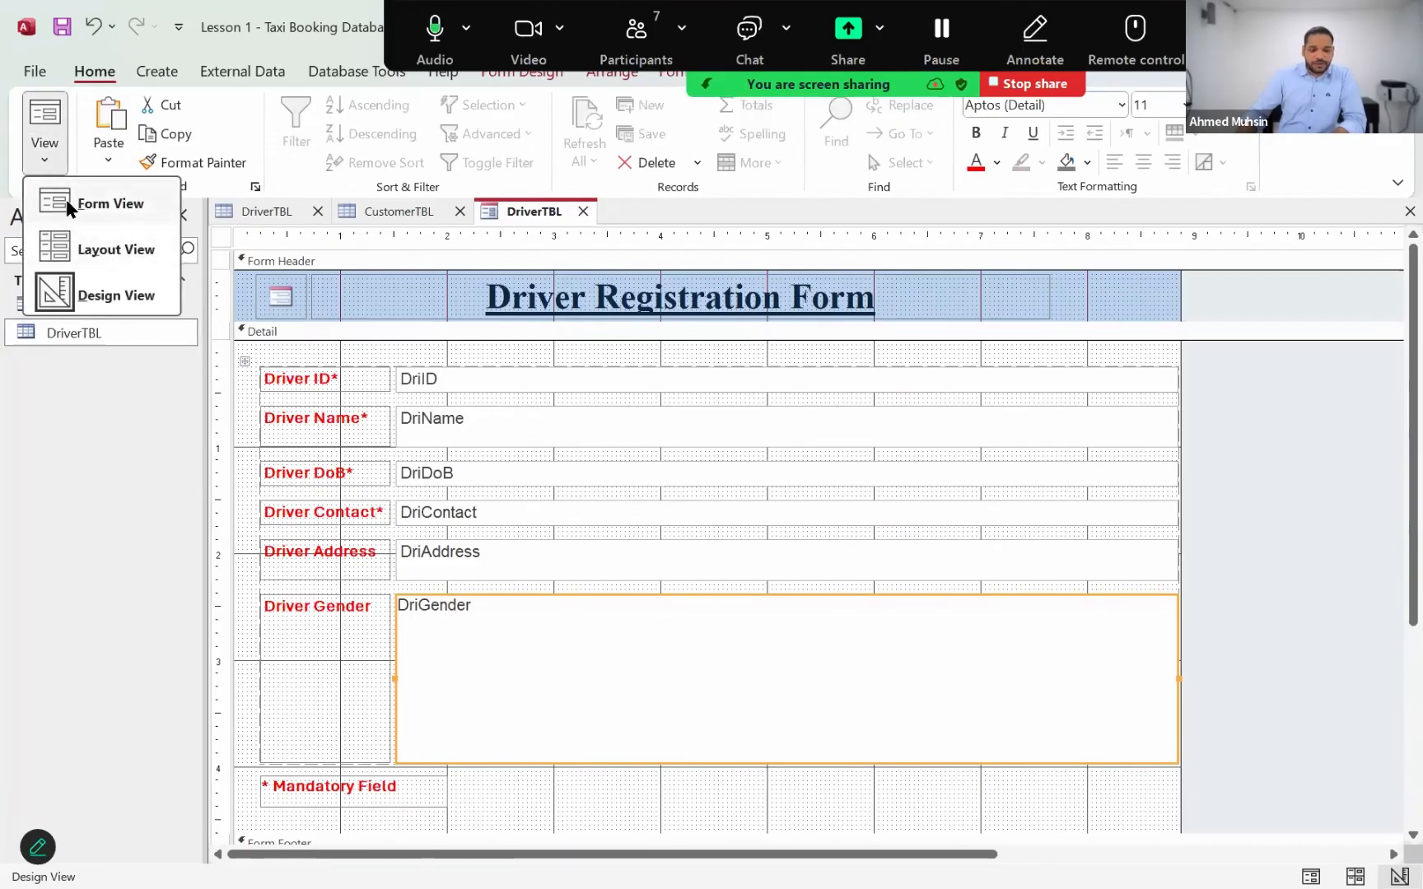
pyautogui.click(72, 203)
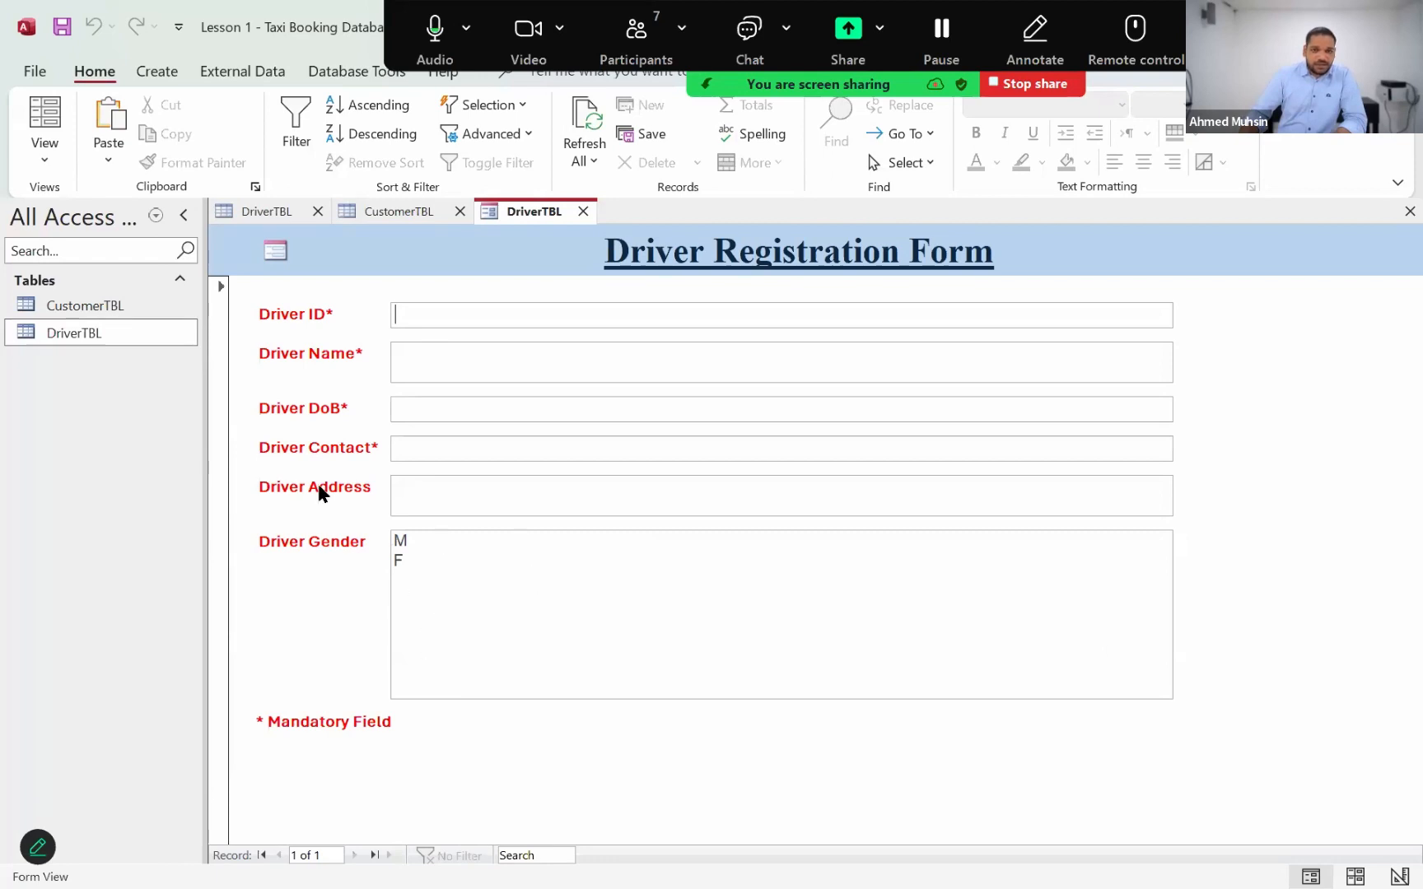
# Try shortening the Driver Gender list box in the driver form's Layout View and undo the resize.
pyautogui.click(60, 154)
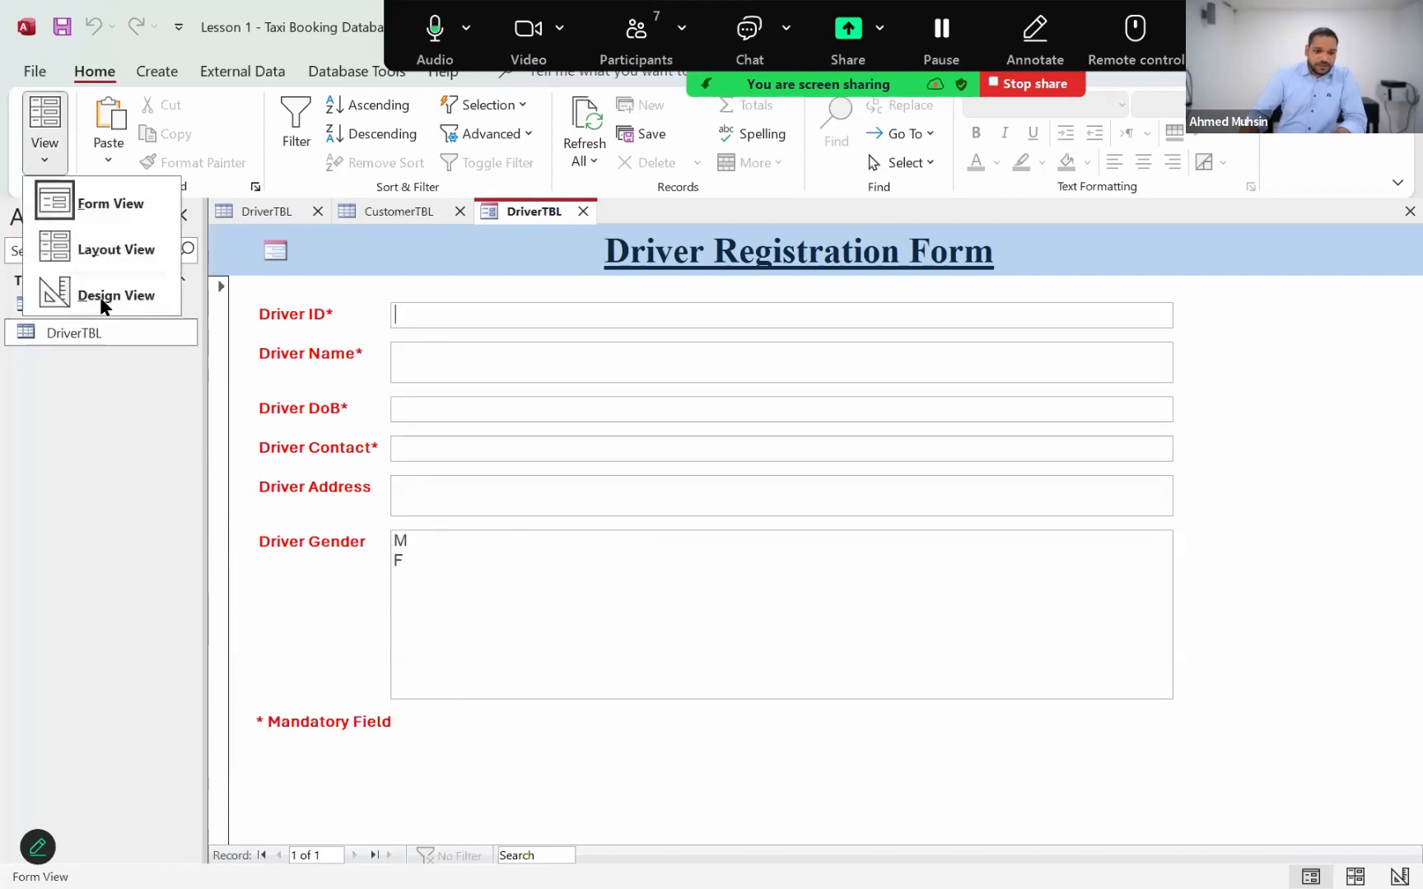
pyautogui.click(121, 272)
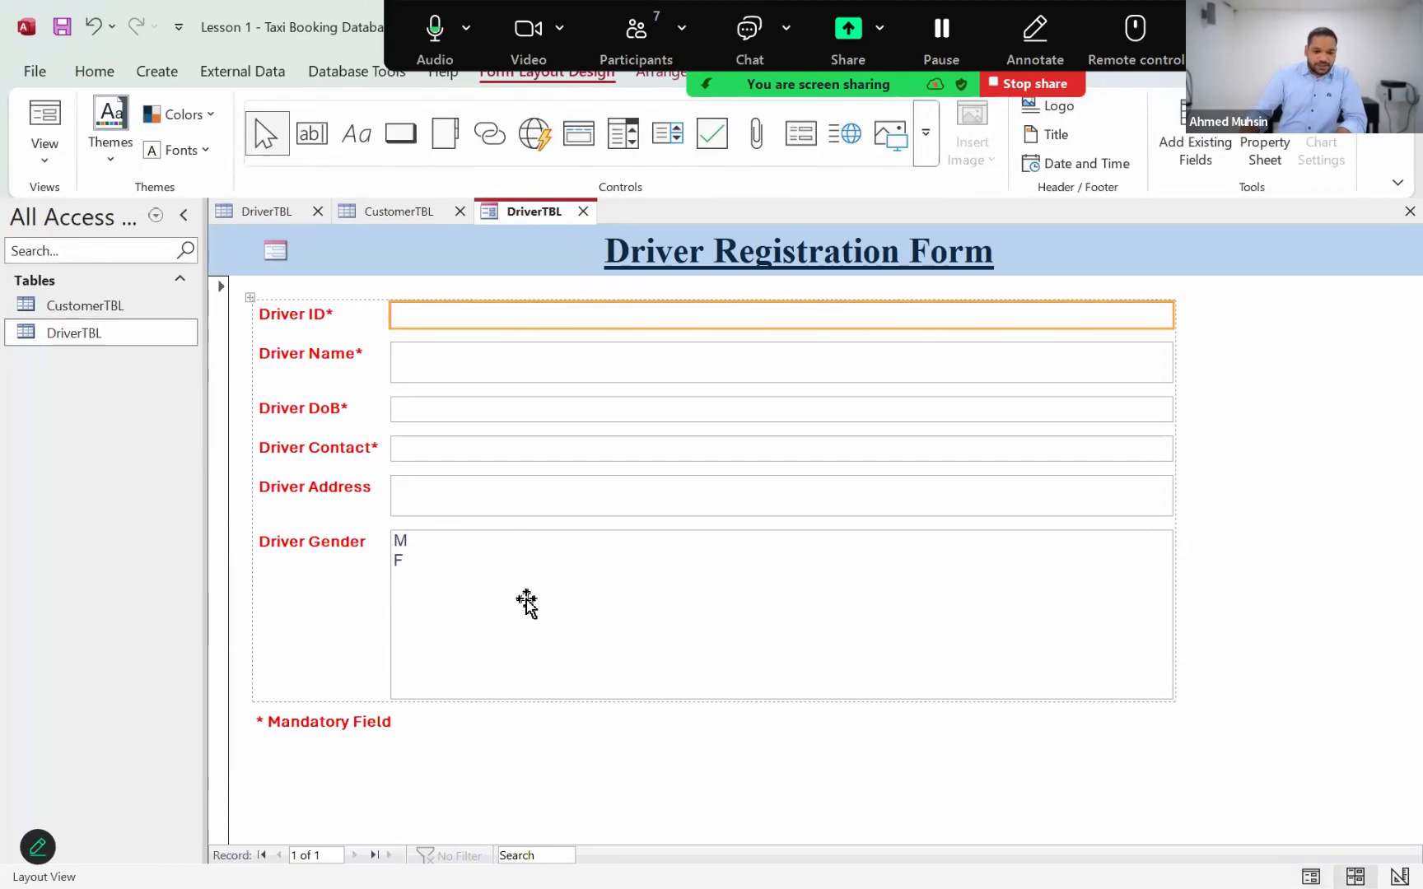
pyautogui.click(577, 642)
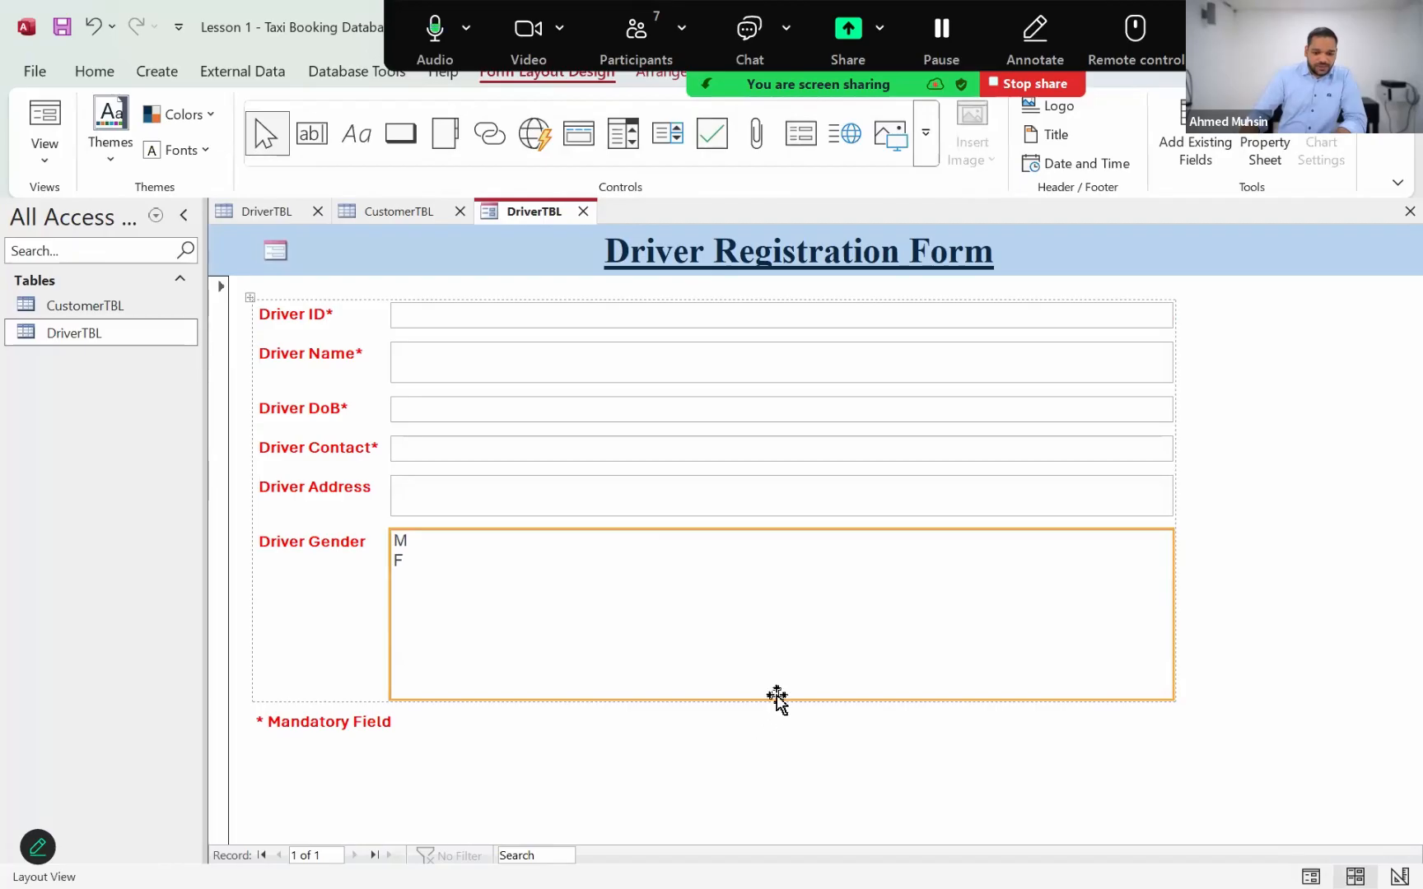
pyautogui.moveTo(776, 699); pyautogui.dragTo(766, 590)
pyautogui.click(747, 704)
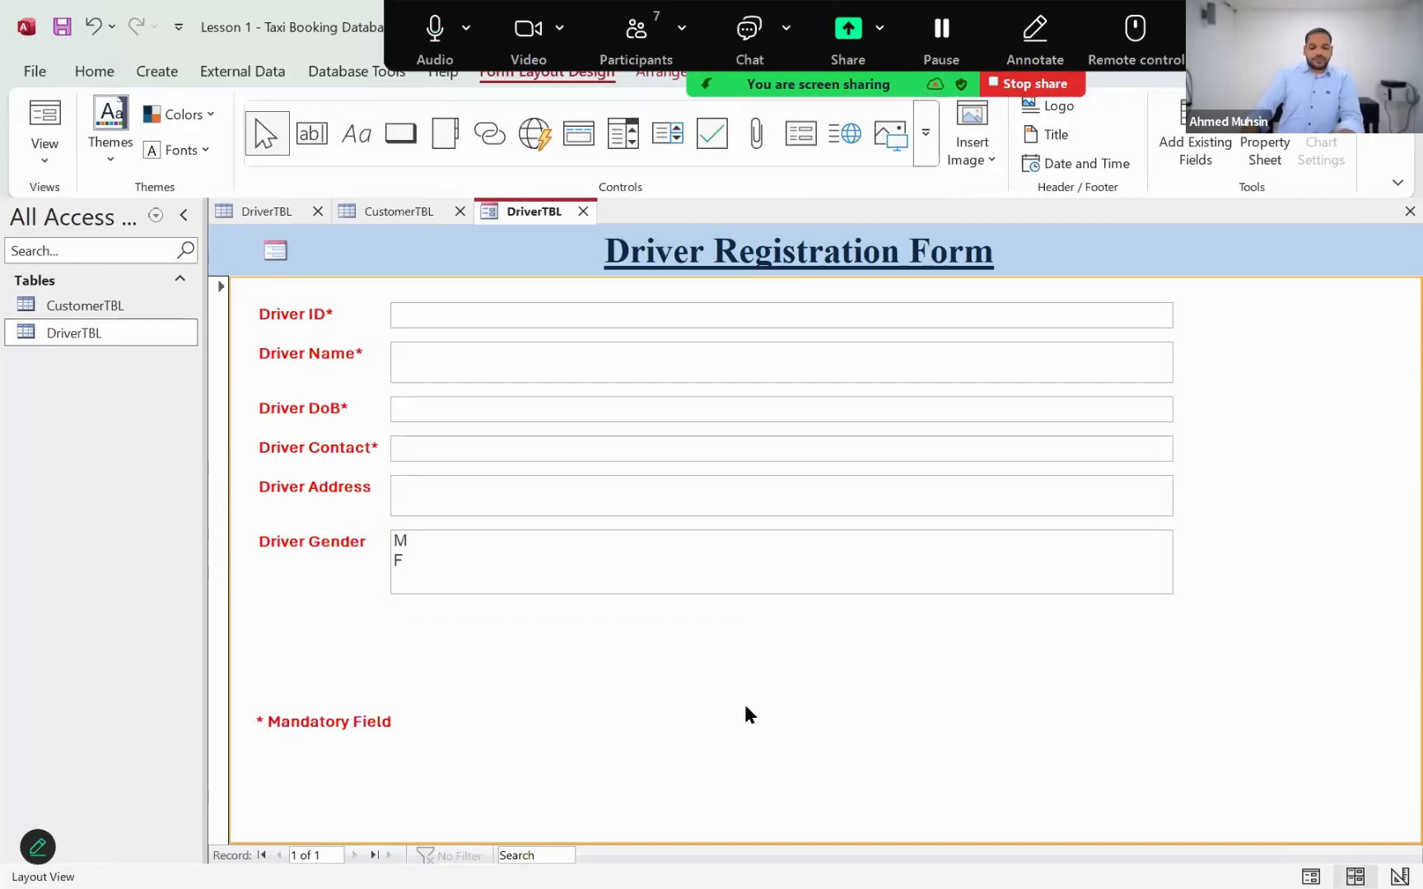
pyautogui.hotkey('ctrl', 'z')
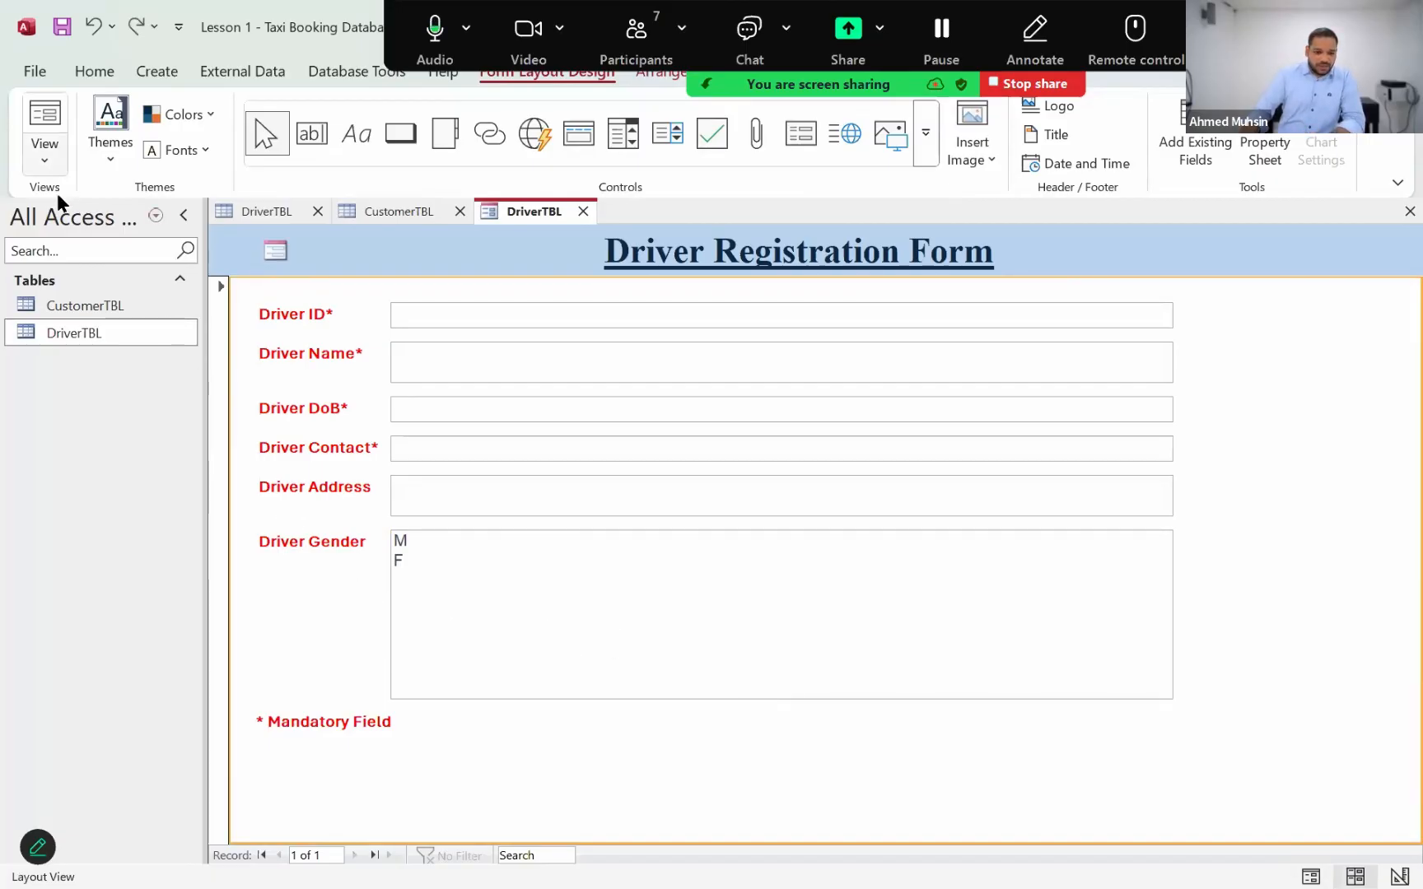
# Shorten the Driver Gender list box to about half an inch high in Layout View.
pyautogui.click(46, 152)
pyautogui.click(75, 251)
pyautogui.click(467, 614)
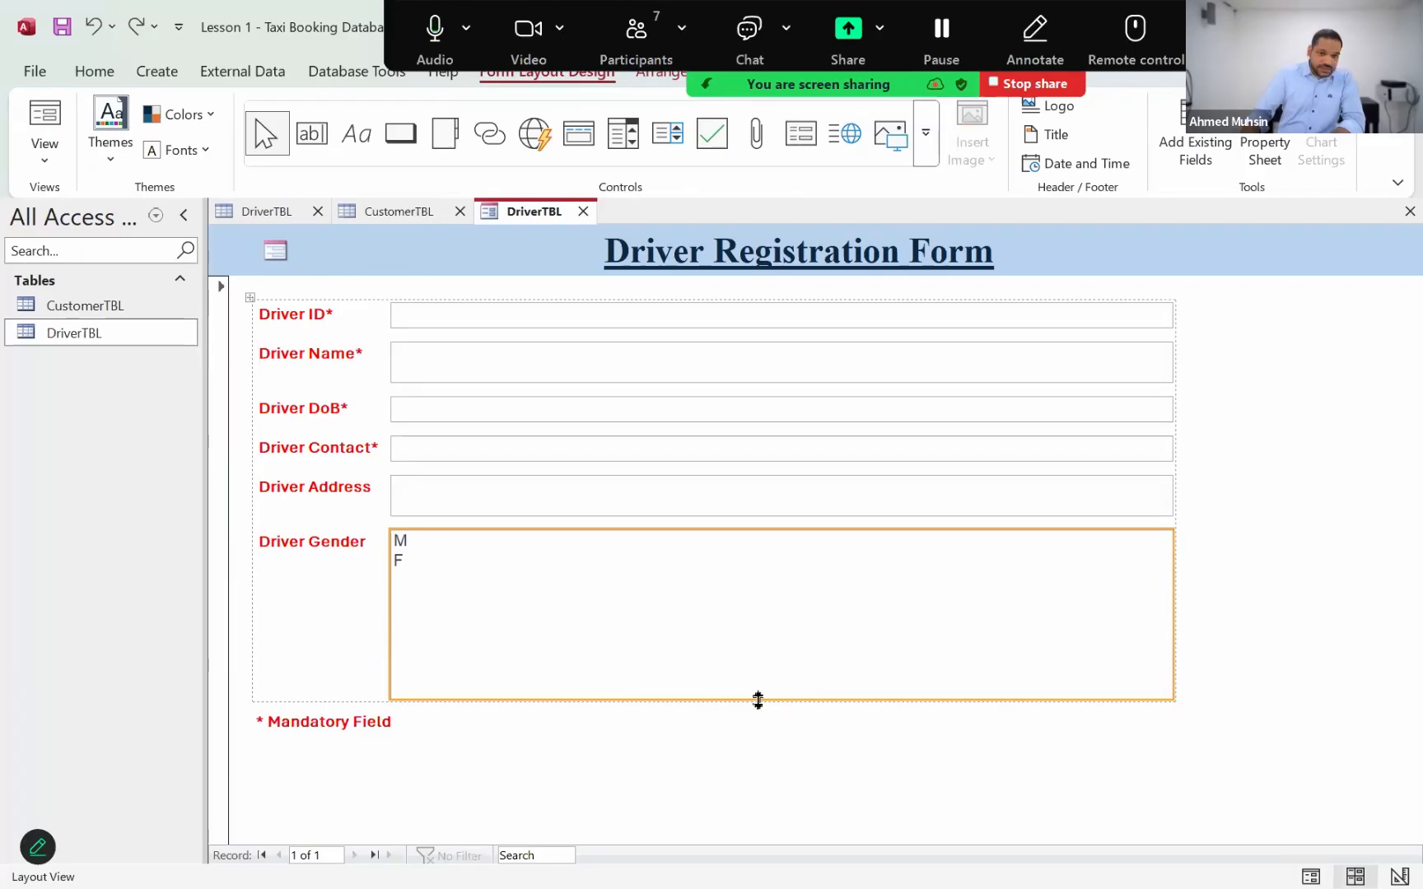
pyautogui.moveTo(759, 699); pyautogui.dragTo(756, 589)
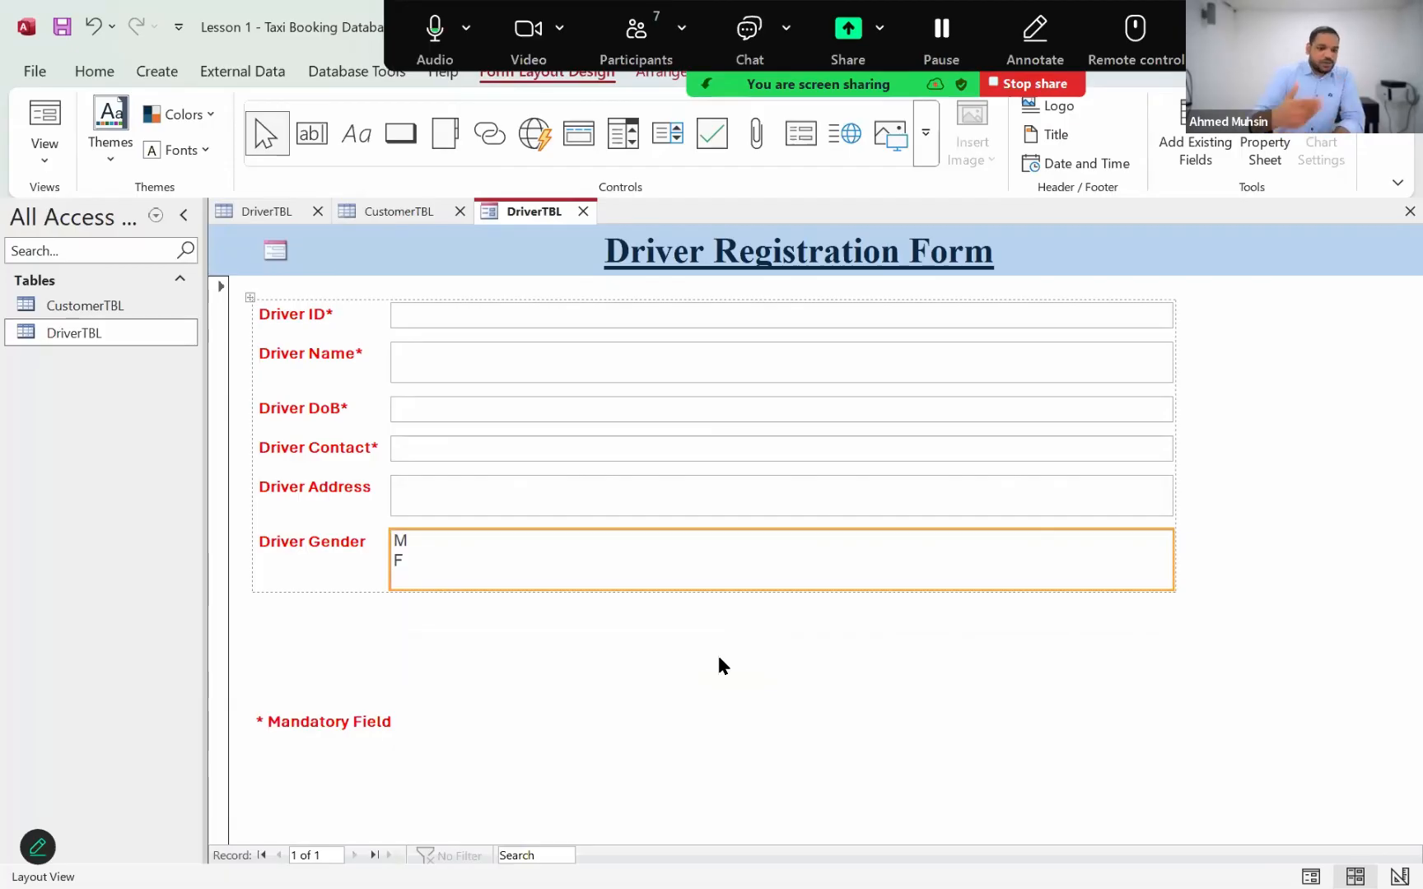
# Try to narrow the Driver ID text box on its own in Layout View, independently of the other fields.
pyautogui.click(647, 314)
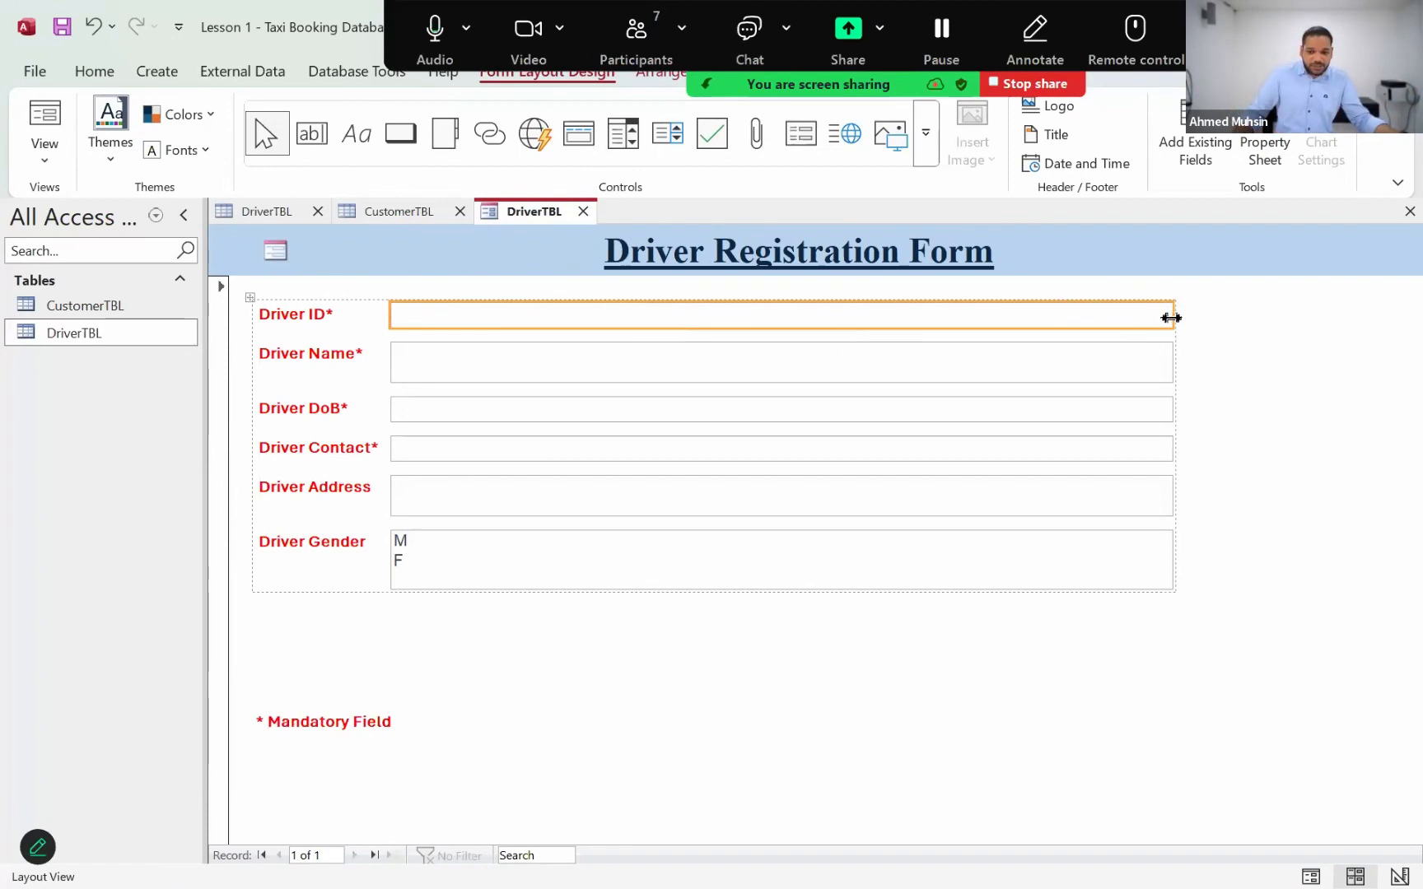
pyautogui.moveTo(1169, 315); pyautogui.dragTo(1171, 420)
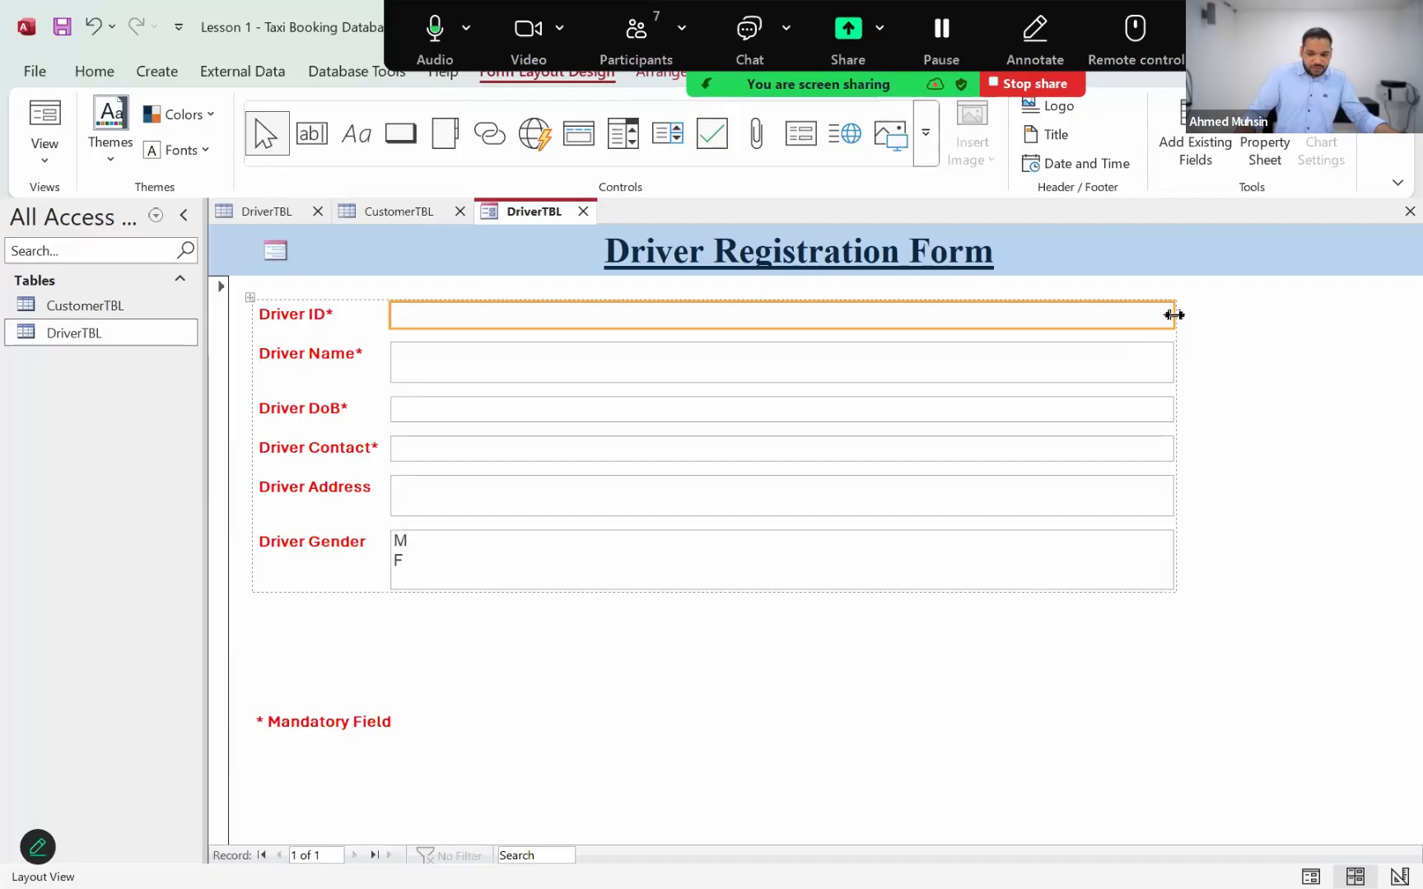
pyautogui.moveTo(1175, 315); pyautogui.dragTo(518, 354)
pyautogui.moveTo(608, 361); pyautogui.dragTo(1174, 414)
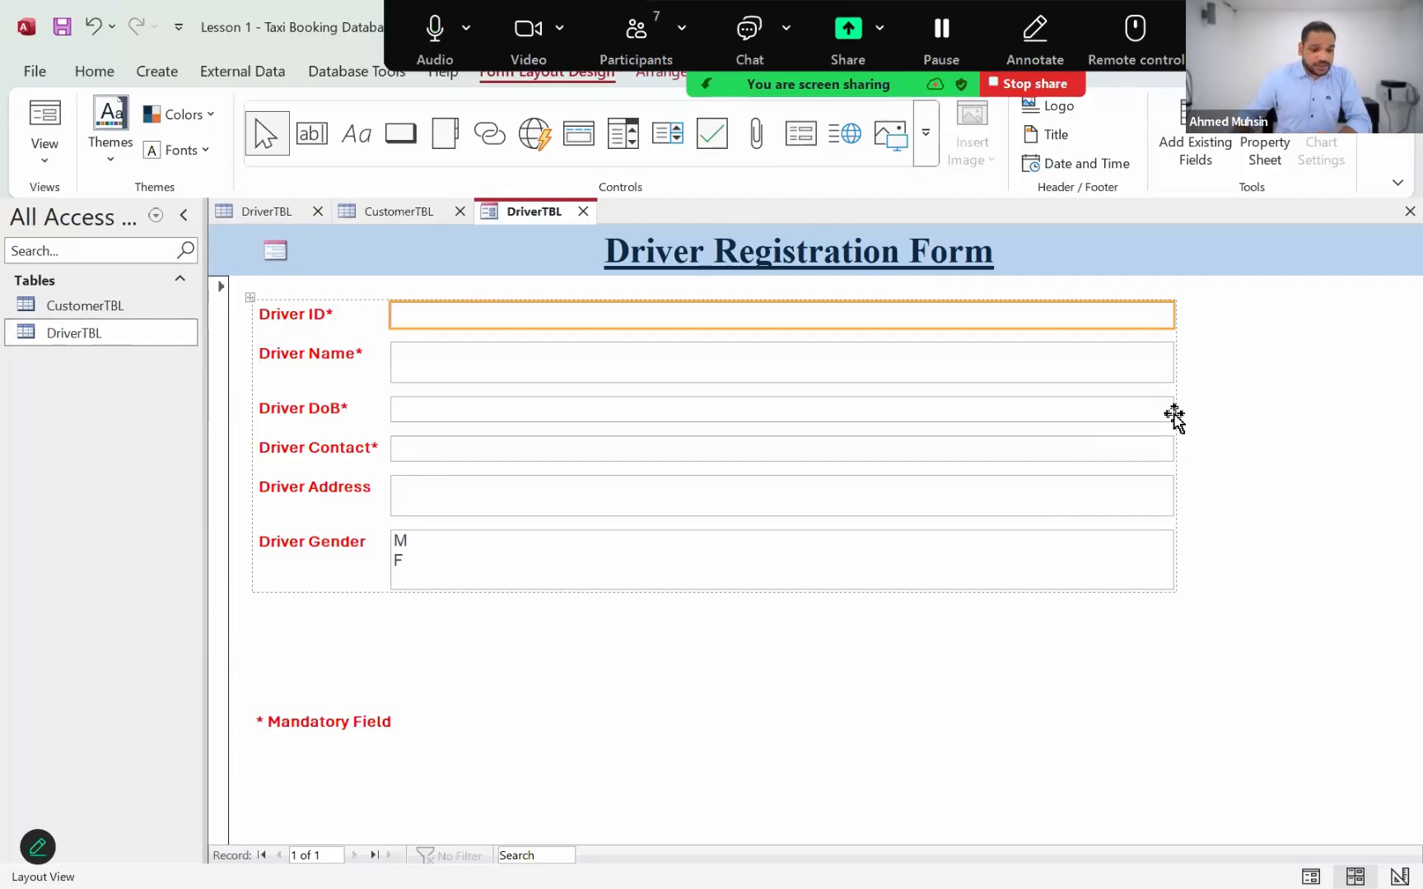
pyautogui.click(287, 346)
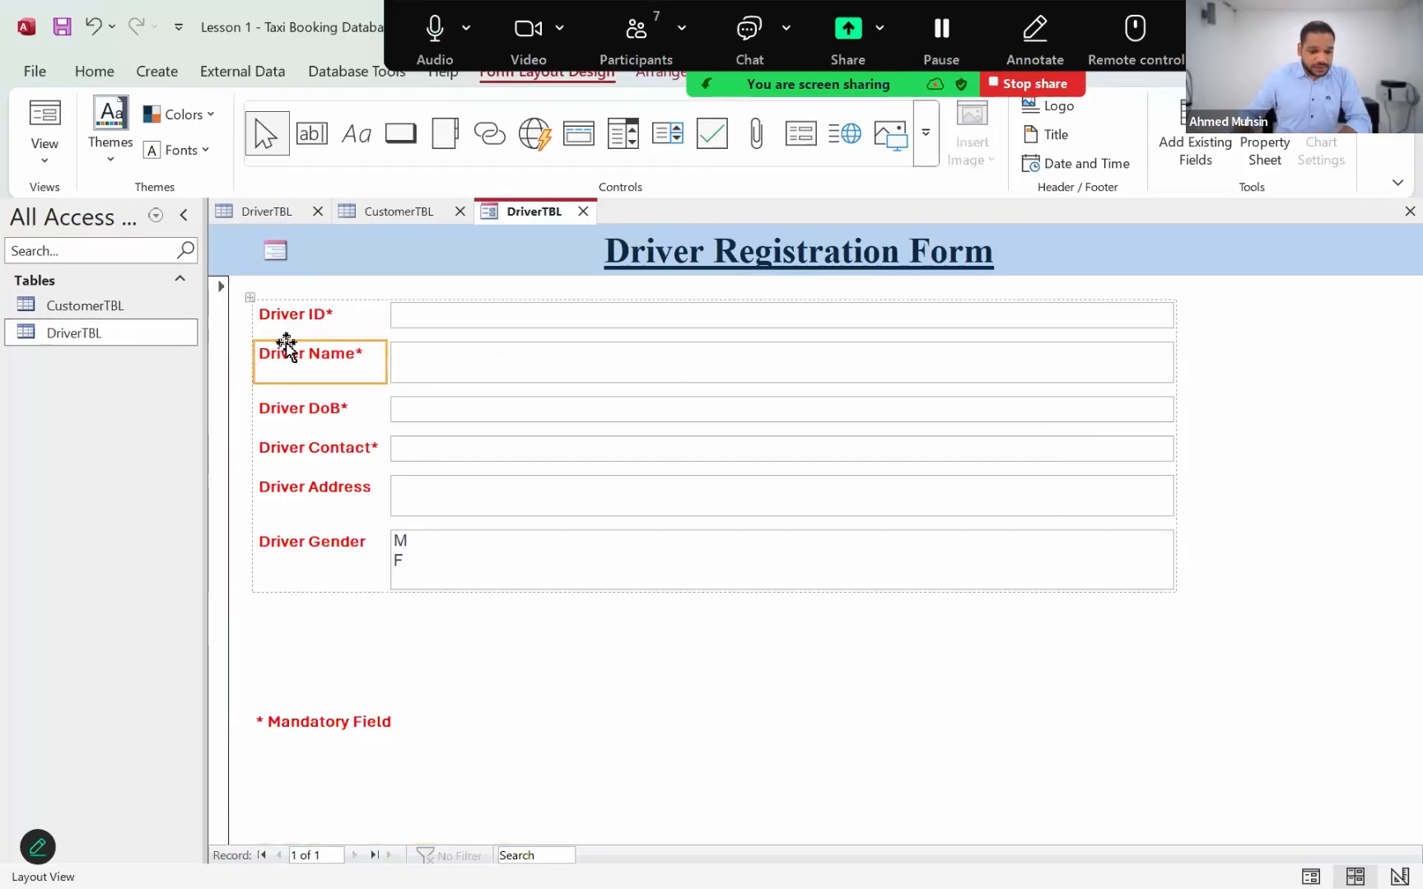
pyautogui.click(248, 301)
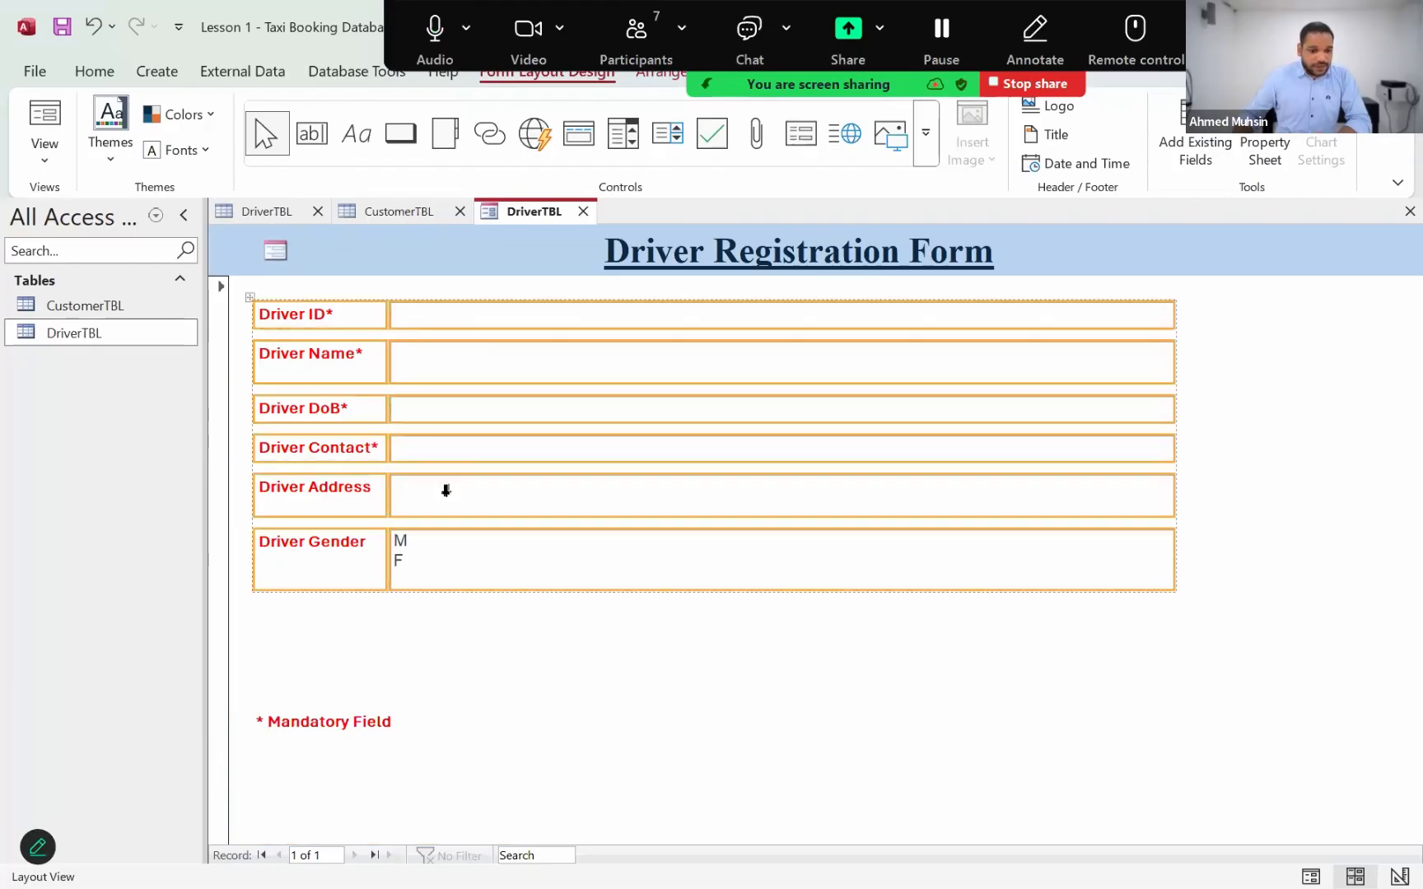
pyautogui.click(573, 668)
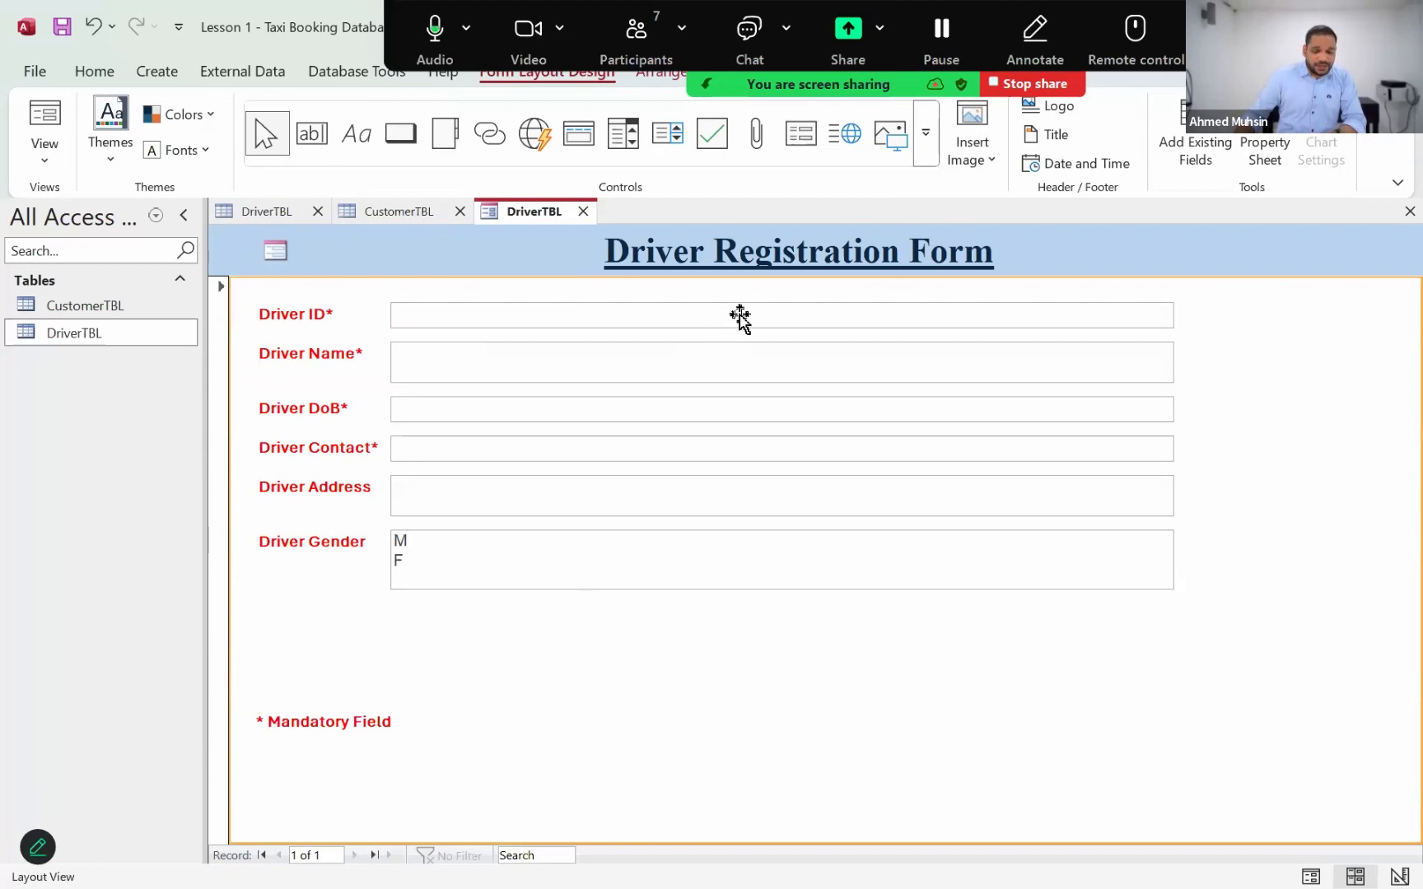
pyautogui.click(1078, 317)
pyautogui.moveTo(1169, 311)
pyautogui.mouseDown()
pyautogui.moveTo(894, 324)
pyautogui.moveTo(1171, 338)
pyautogui.mouseUp()
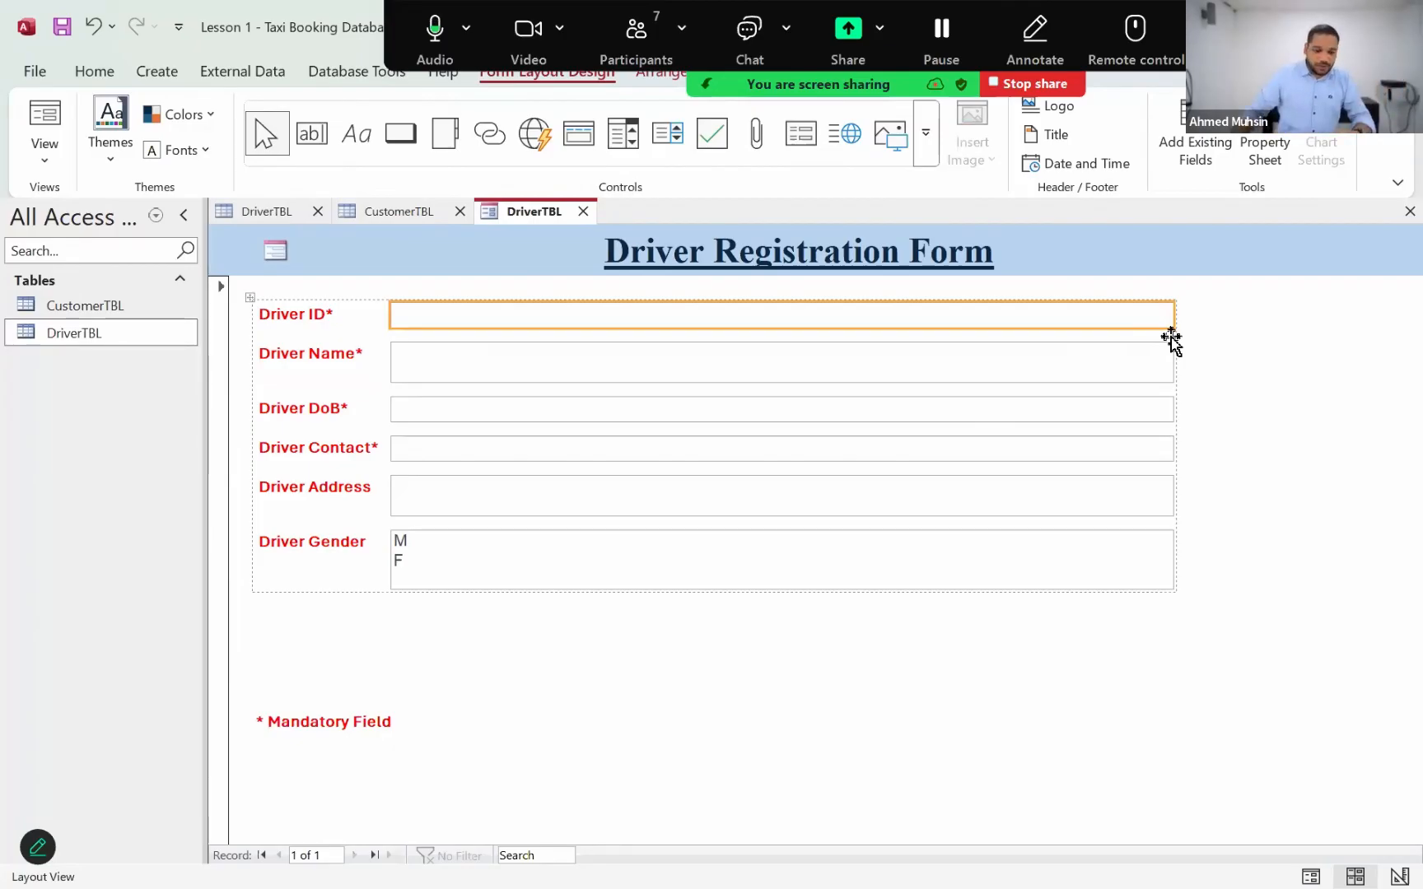
# Switch the driver form from Layout View to Design View.
pyautogui.click(250, 302)
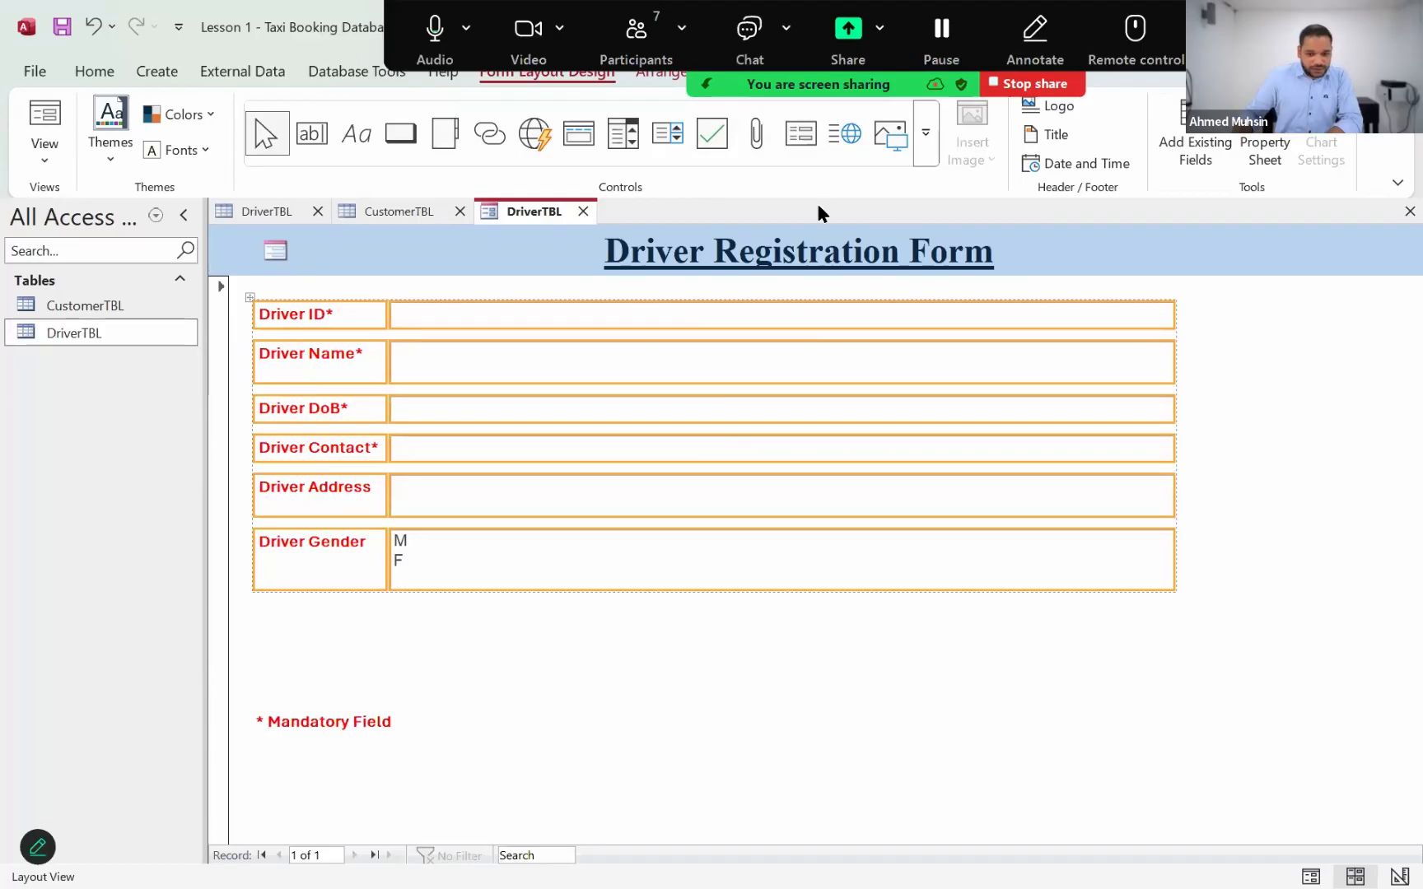
pyautogui.click(650, 71)
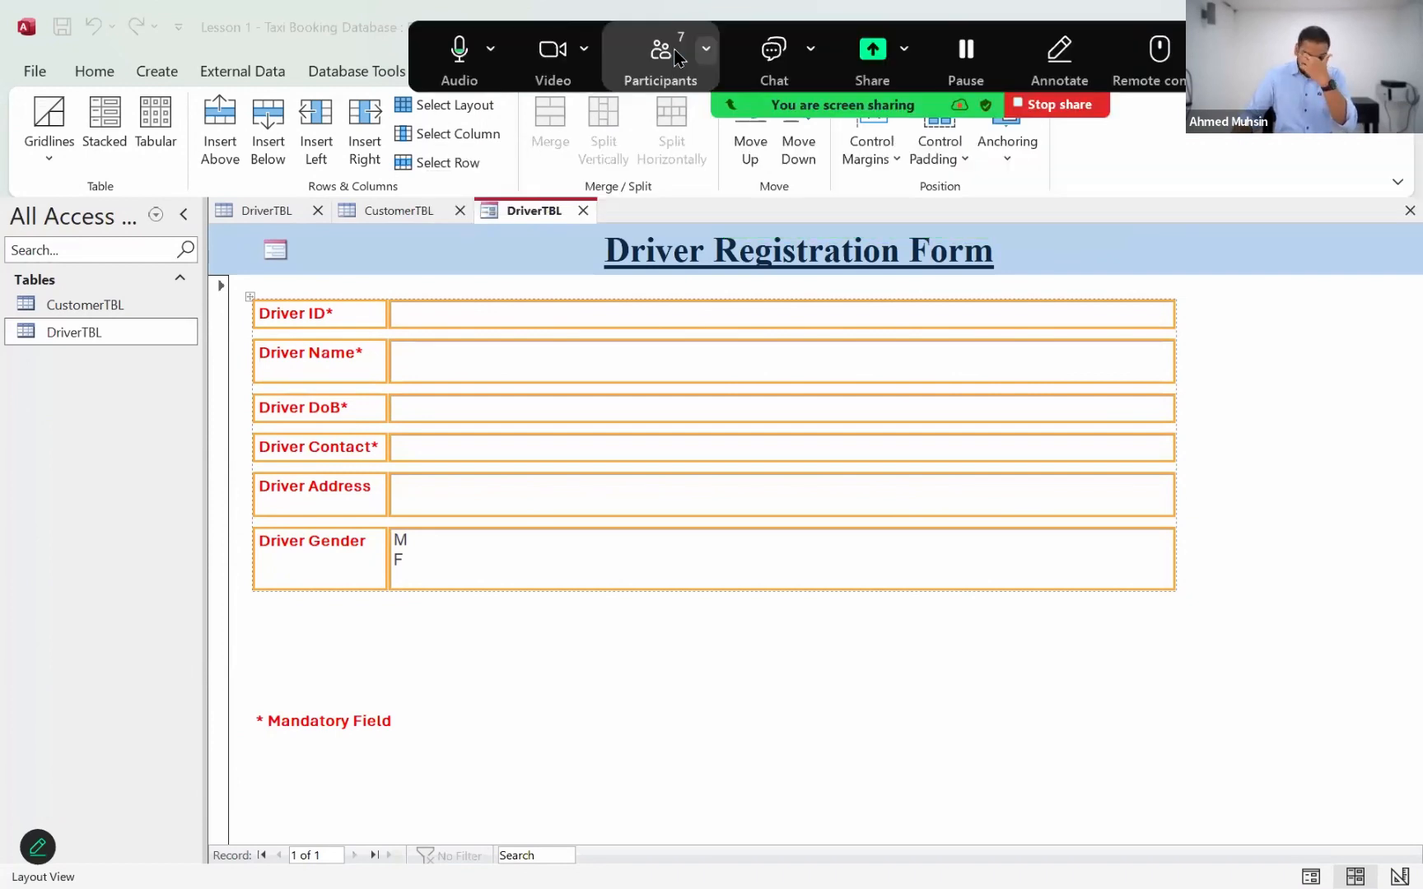
pyautogui.click(100, 70)
pyautogui.click(47, 153)
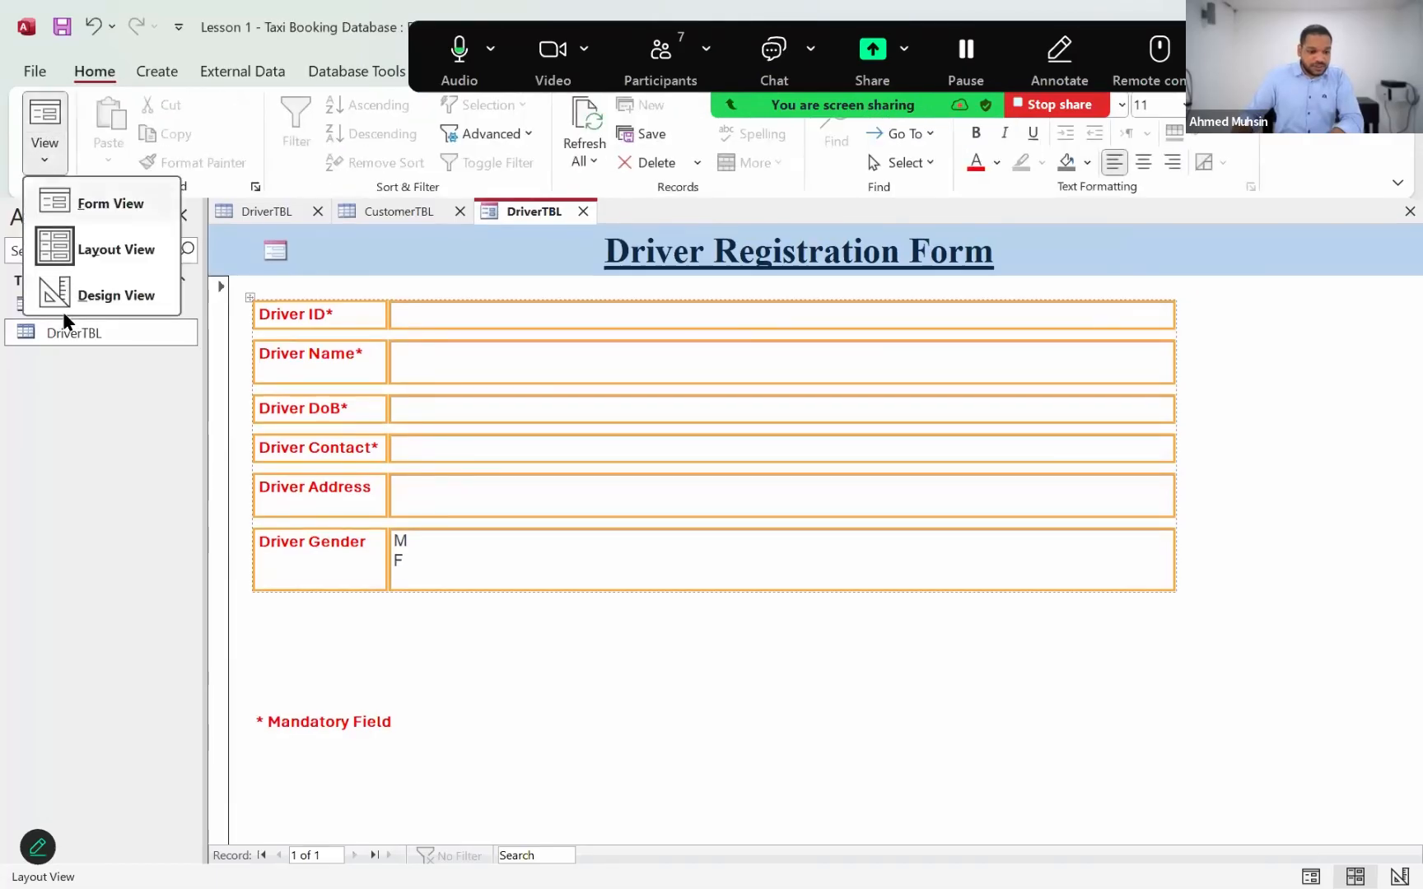
pyautogui.click(64, 295)
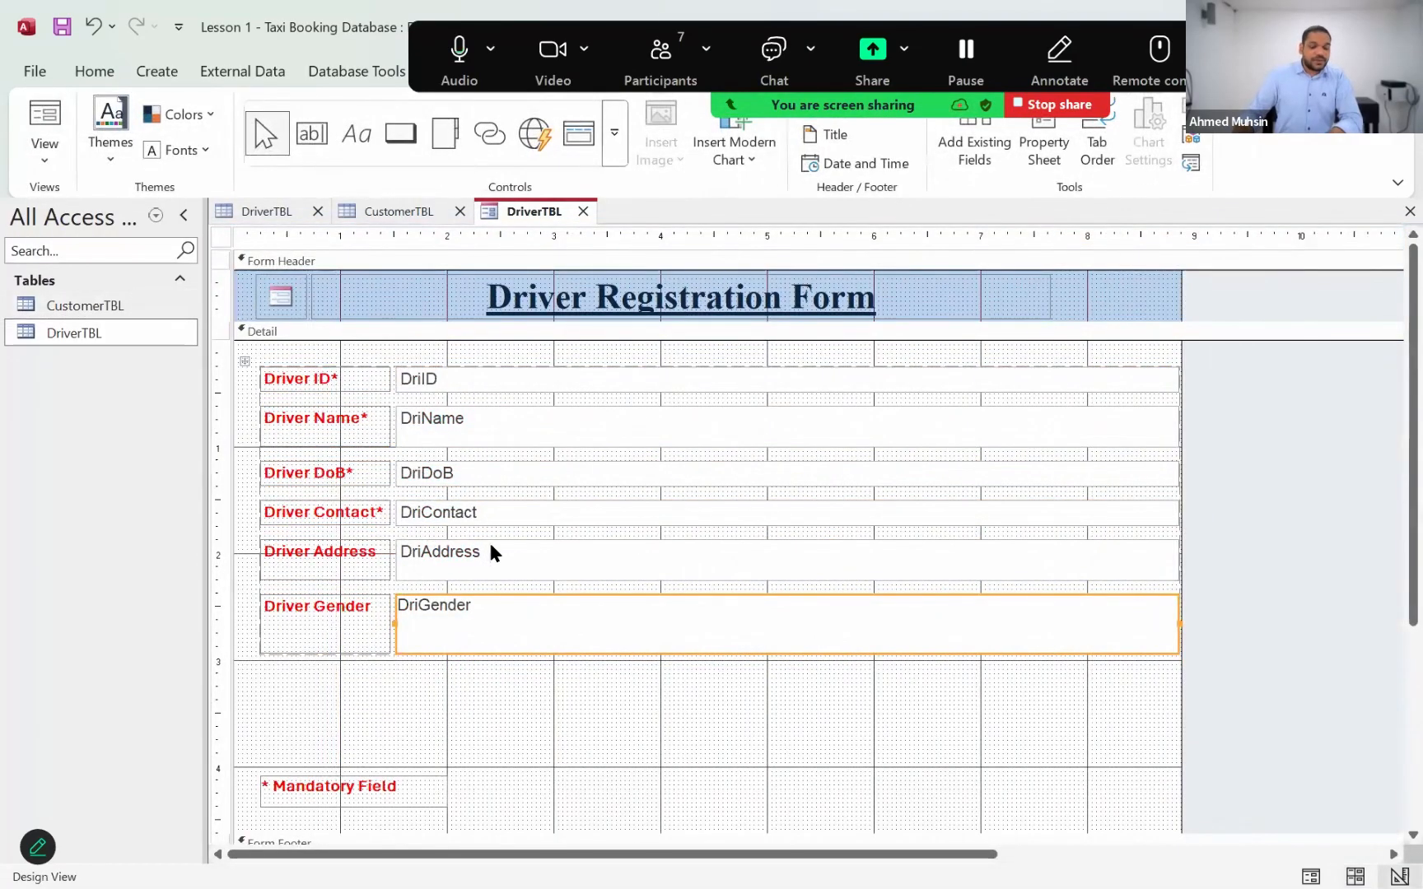
# Select the whole group of driver labels and fields, remove its control layout and deselect the controls.
pyautogui.click(240, 360)
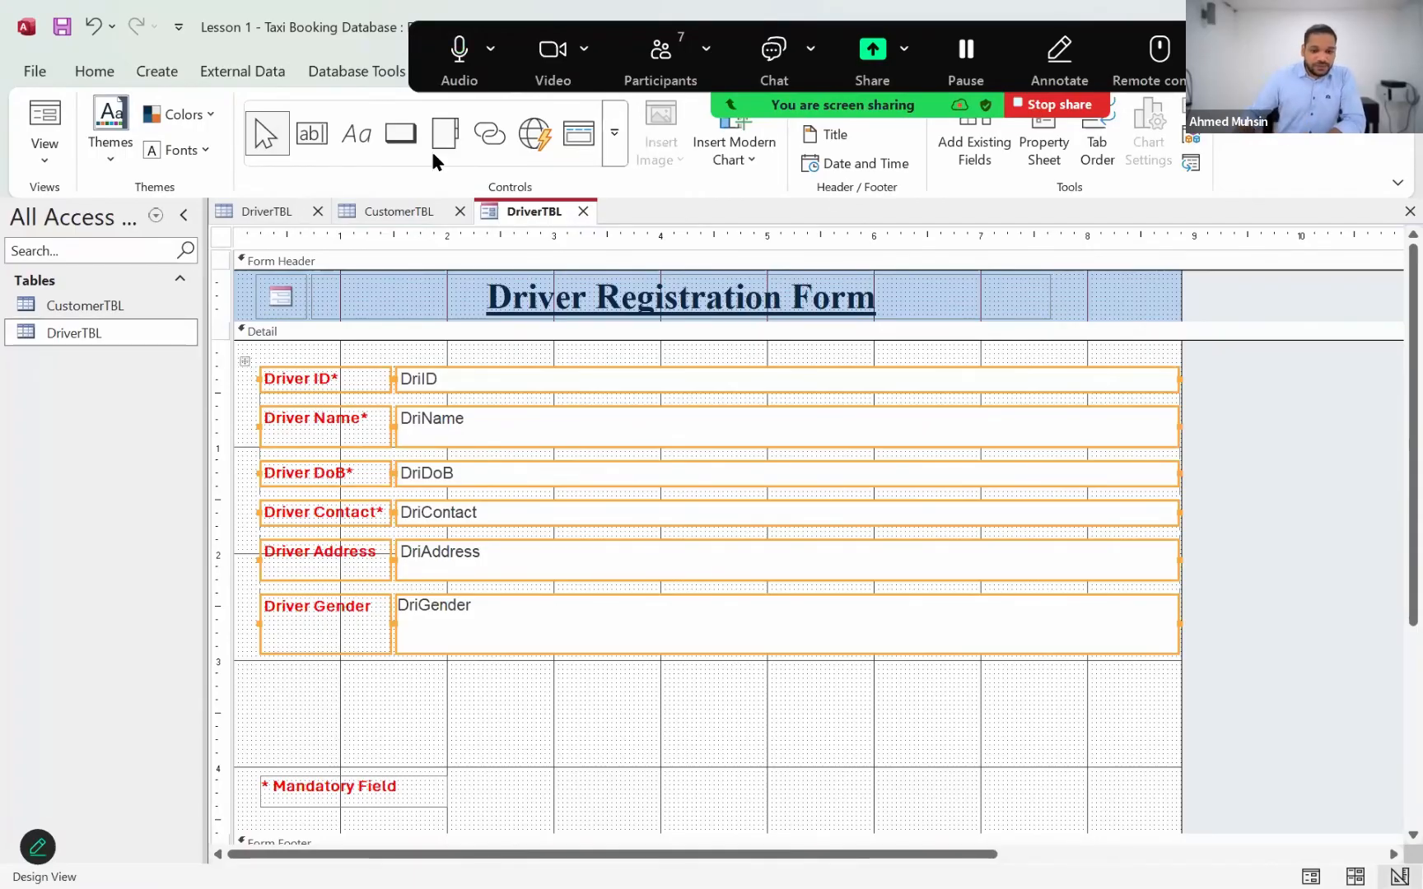
pyautogui.click(623, 74)
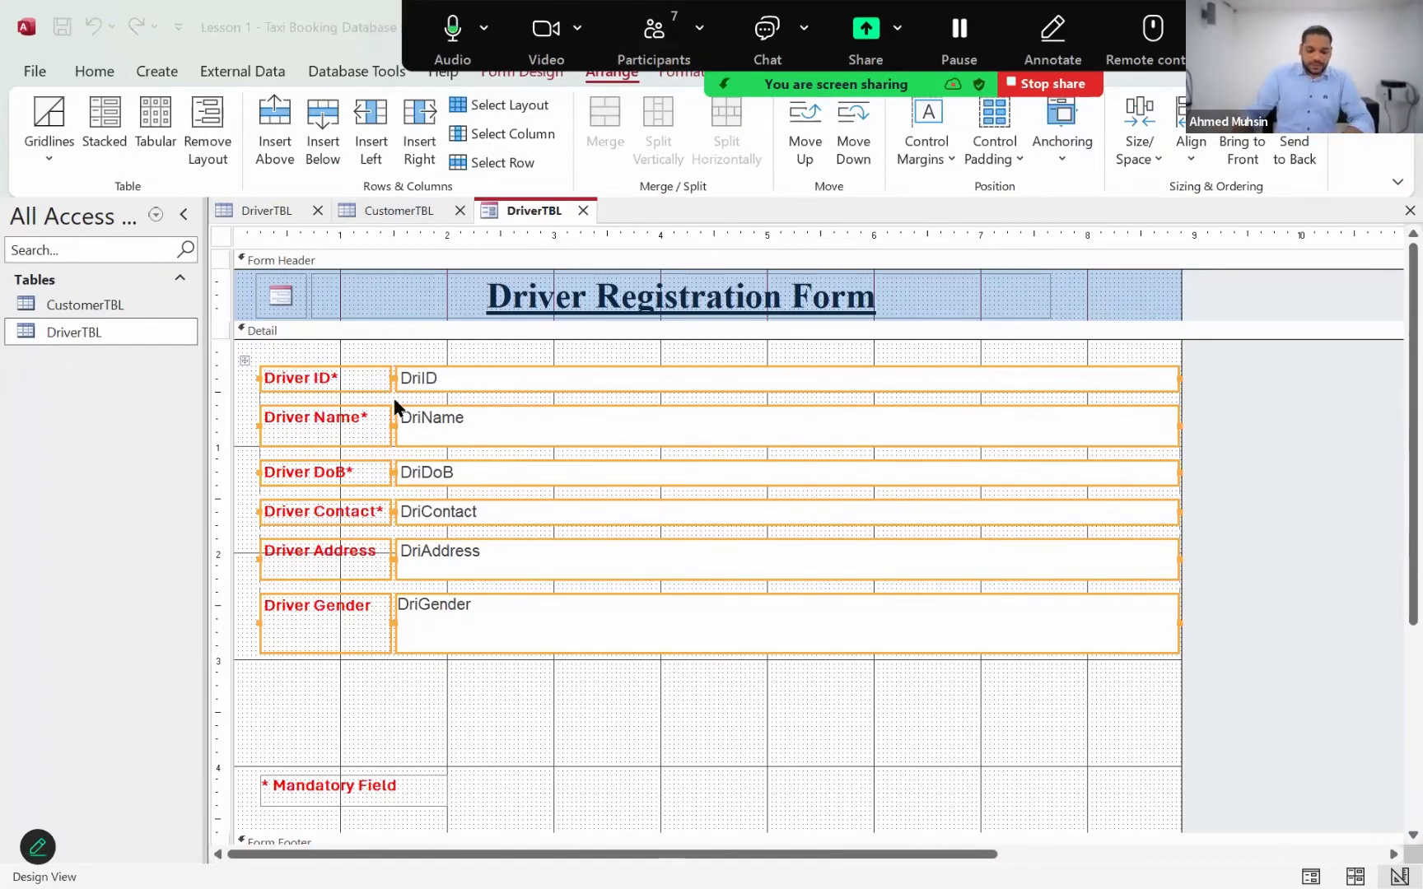
pyautogui.click(407, 718)
pyautogui.click(290, 430)
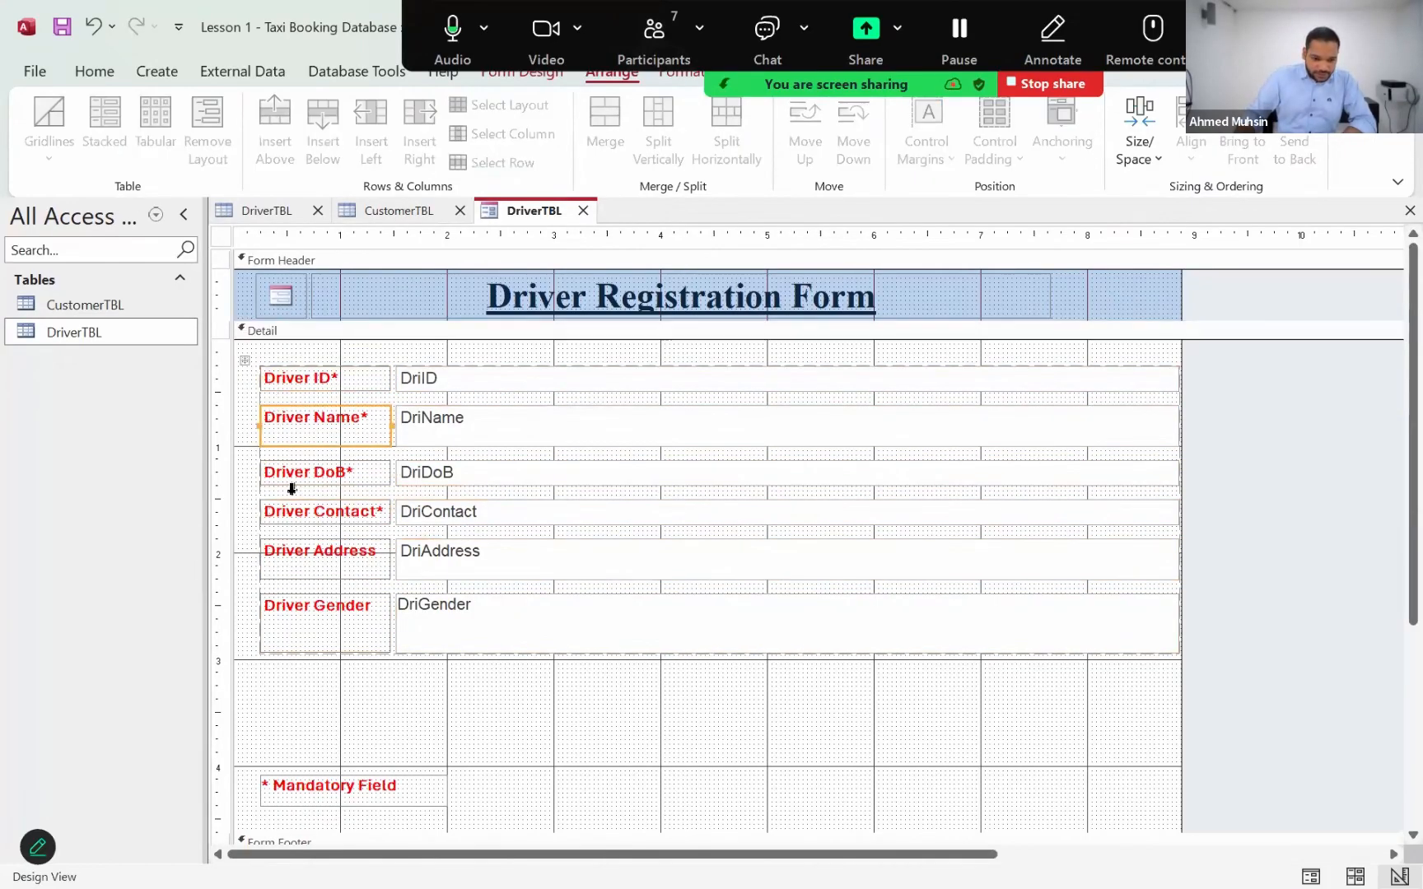
pyautogui.click(241, 362)
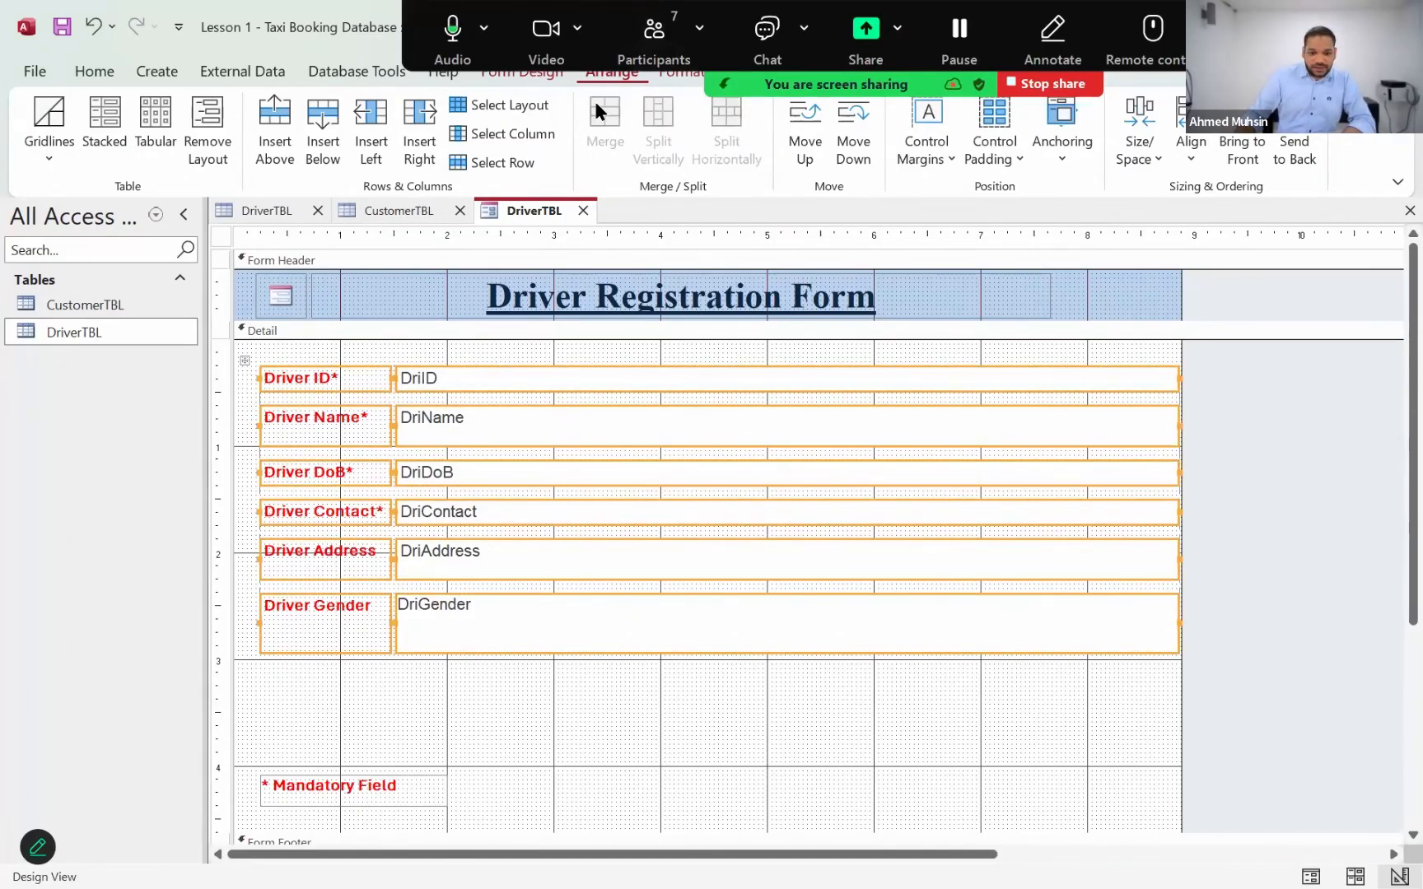
pyautogui.click(218, 158)
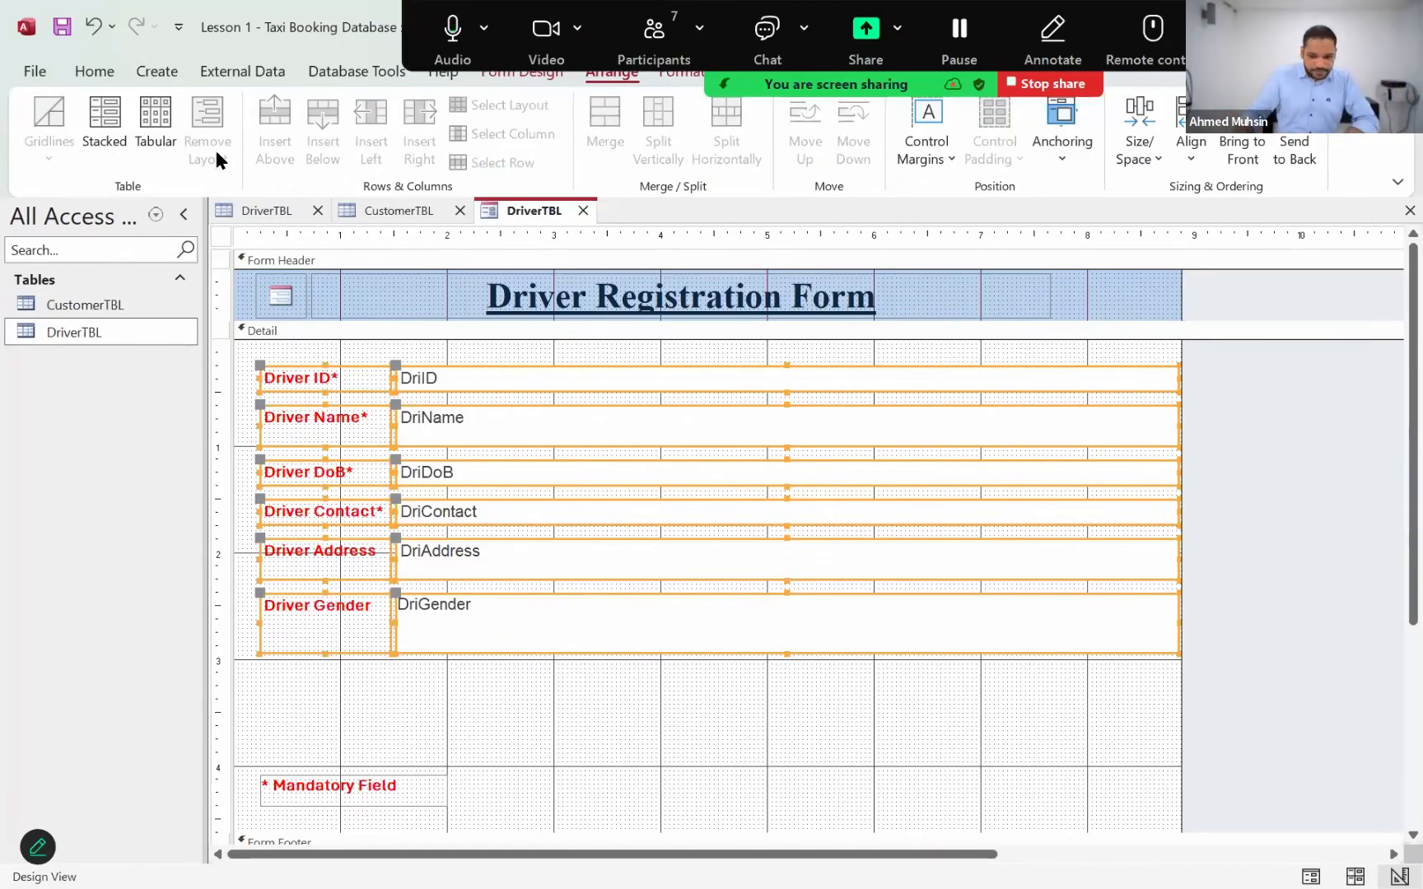
pyautogui.click(1282, 437)
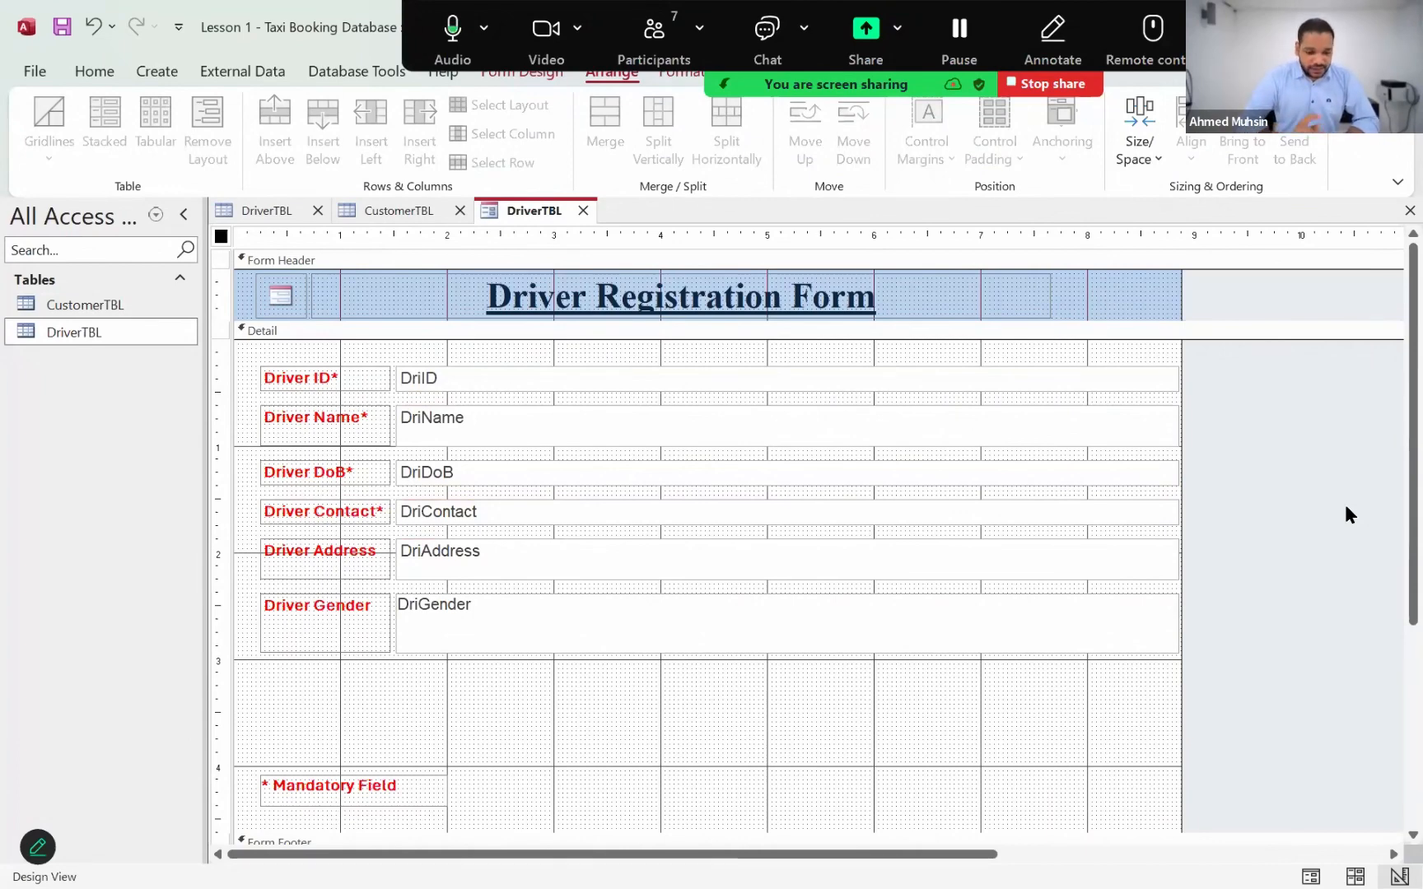
# Narrow the Driver ID text box to about 1.25 inches and the Driver Name text box to about 3.5 inches.
pyautogui.click(1150, 378)
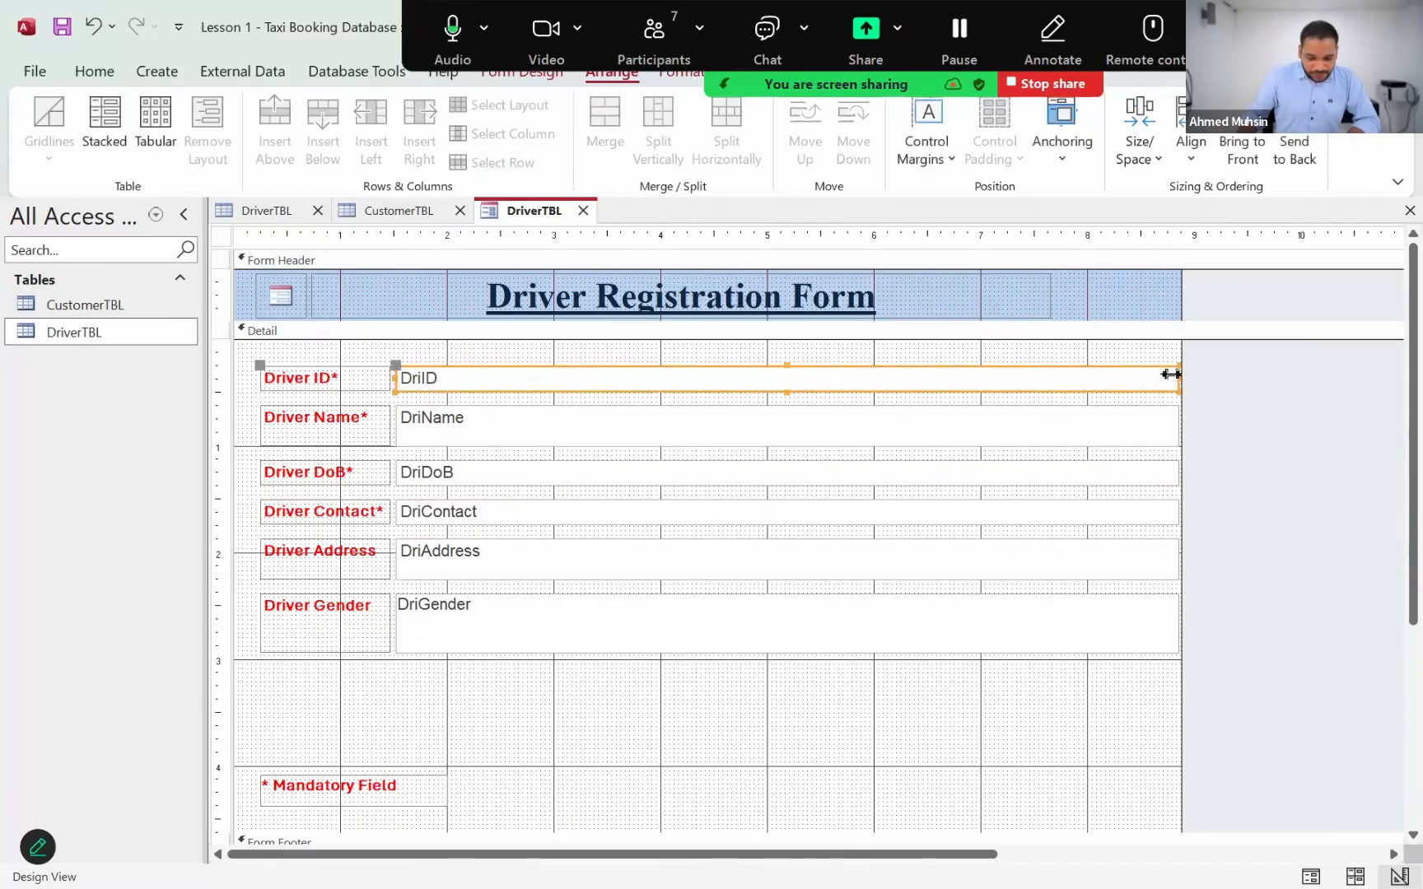
pyautogui.moveTo(1171, 375); pyautogui.dragTo(515, 390)
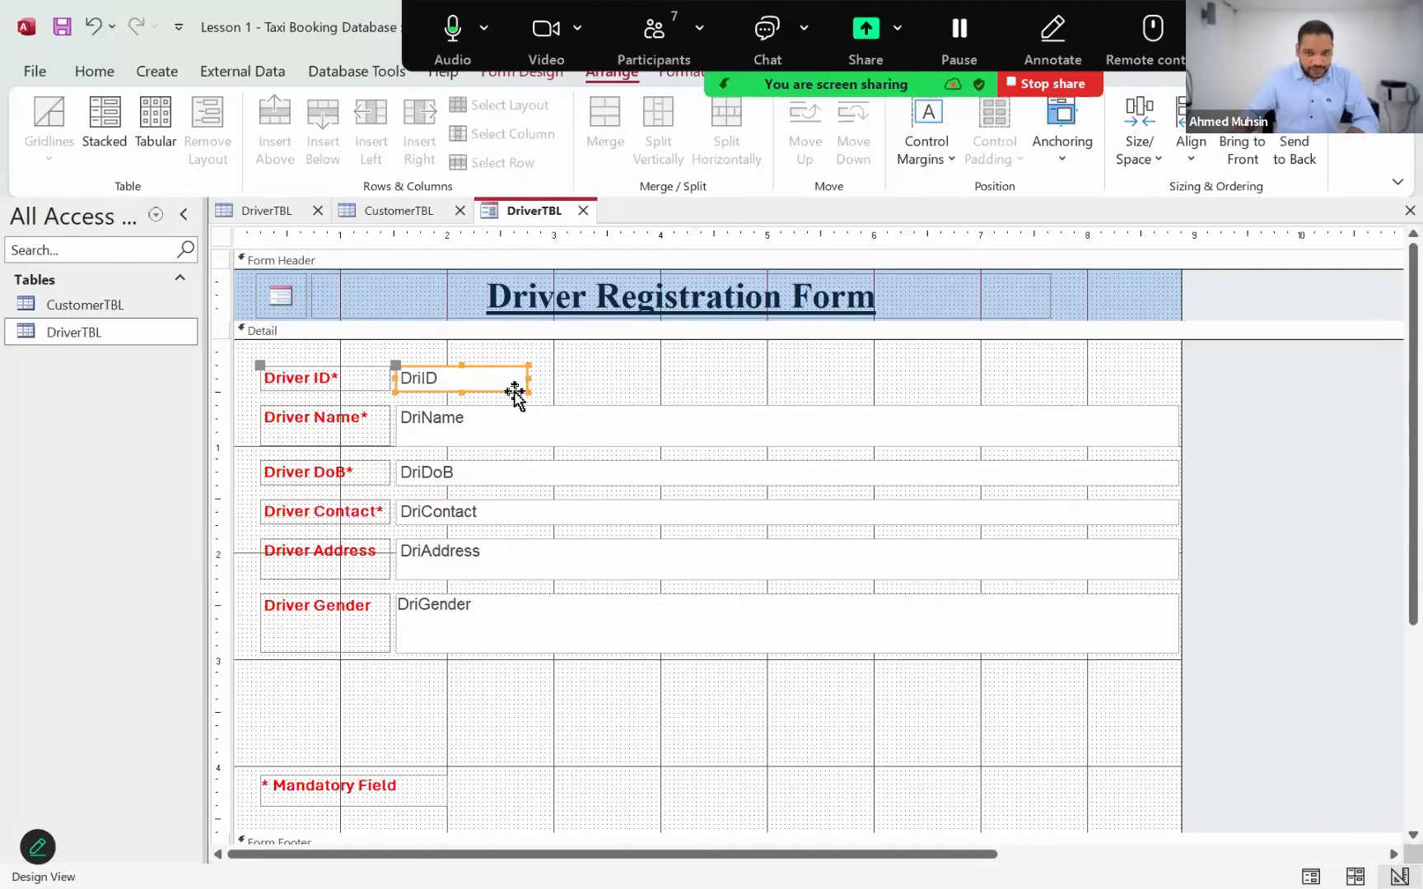
pyautogui.click(906, 435)
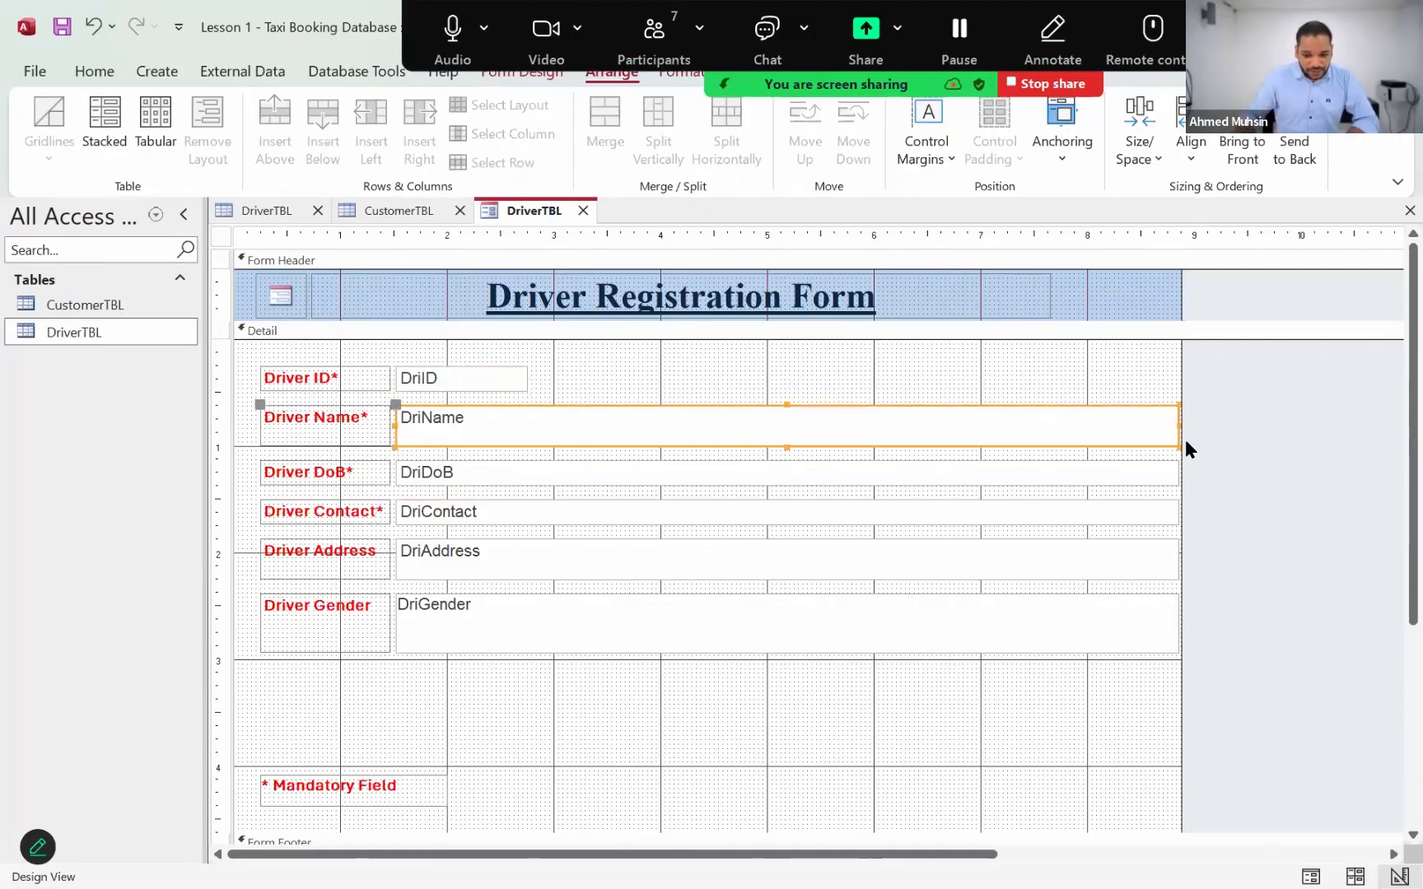
pyautogui.moveTo(1176, 430); pyautogui.dragTo(762, 441)
# Narrow the Driver DoB and Driver Contact text boxes to about 1.5 inches each.
pyautogui.click(944, 471)
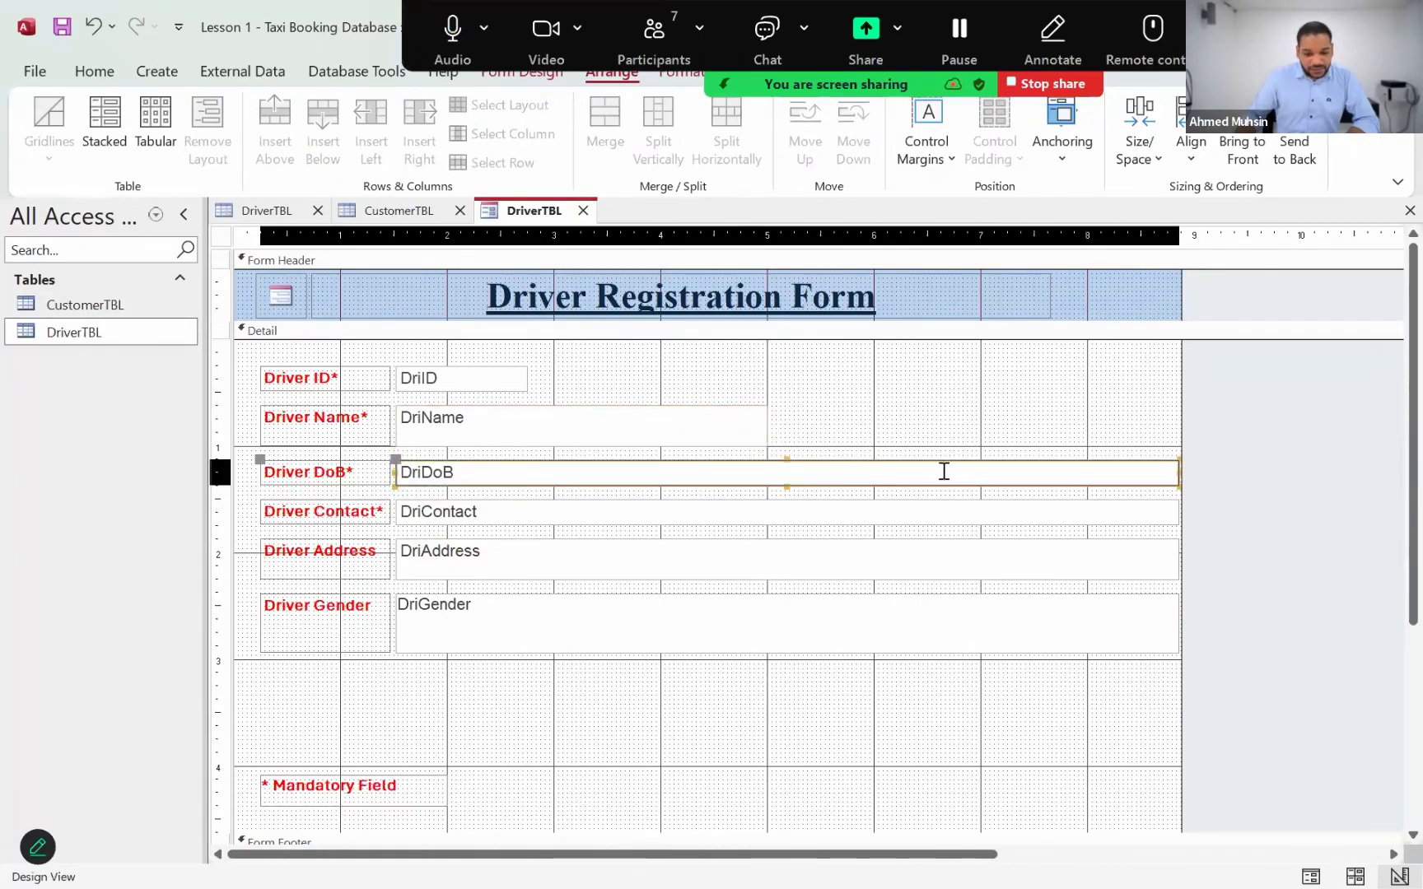
pyautogui.moveTo(1175, 471); pyautogui.dragTo(548, 501)
pyautogui.click(574, 511)
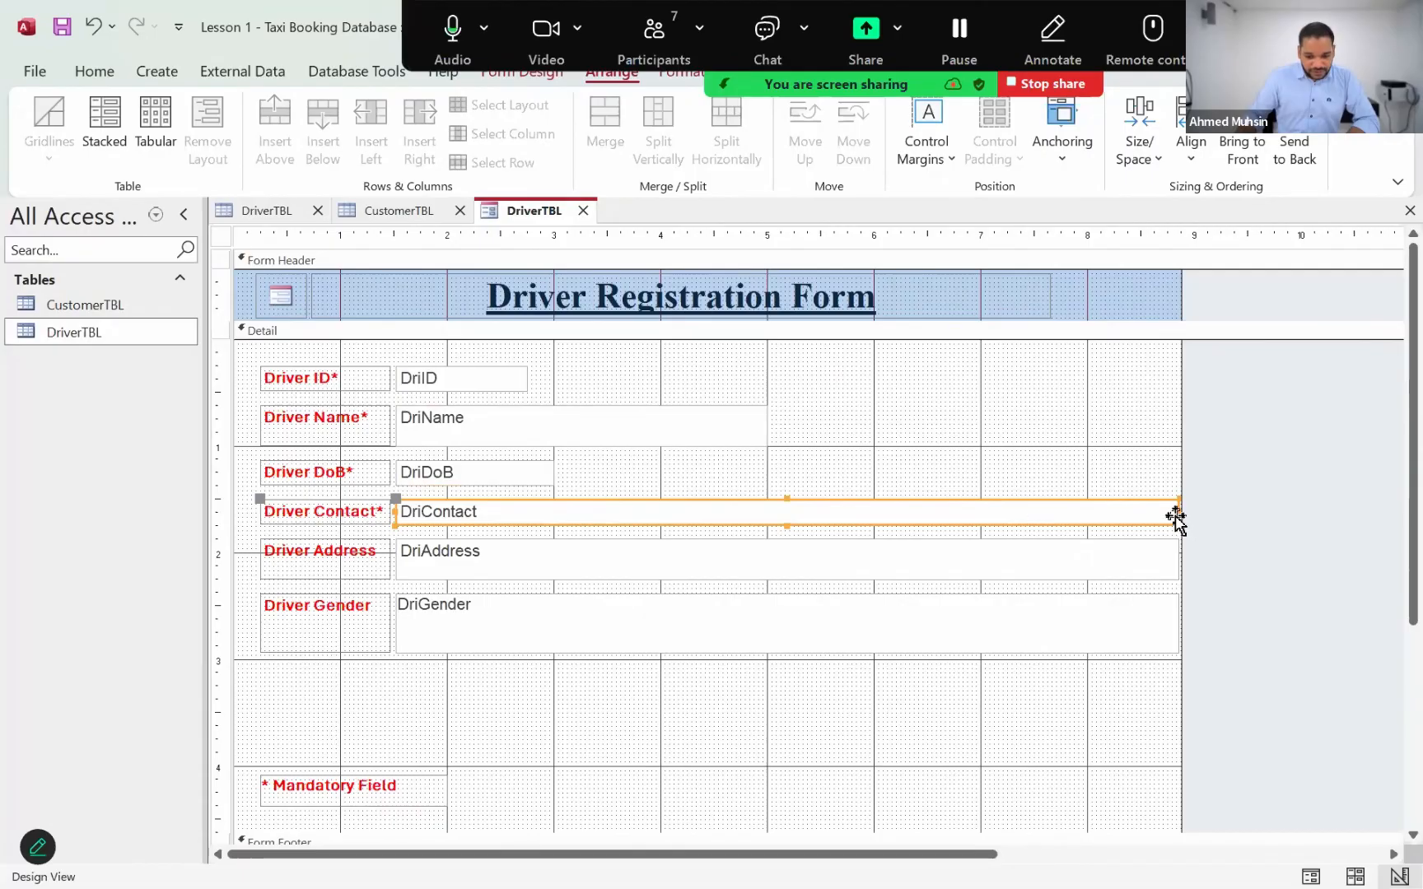
pyautogui.moveTo(1175, 515); pyautogui.dragTo(554, 523)
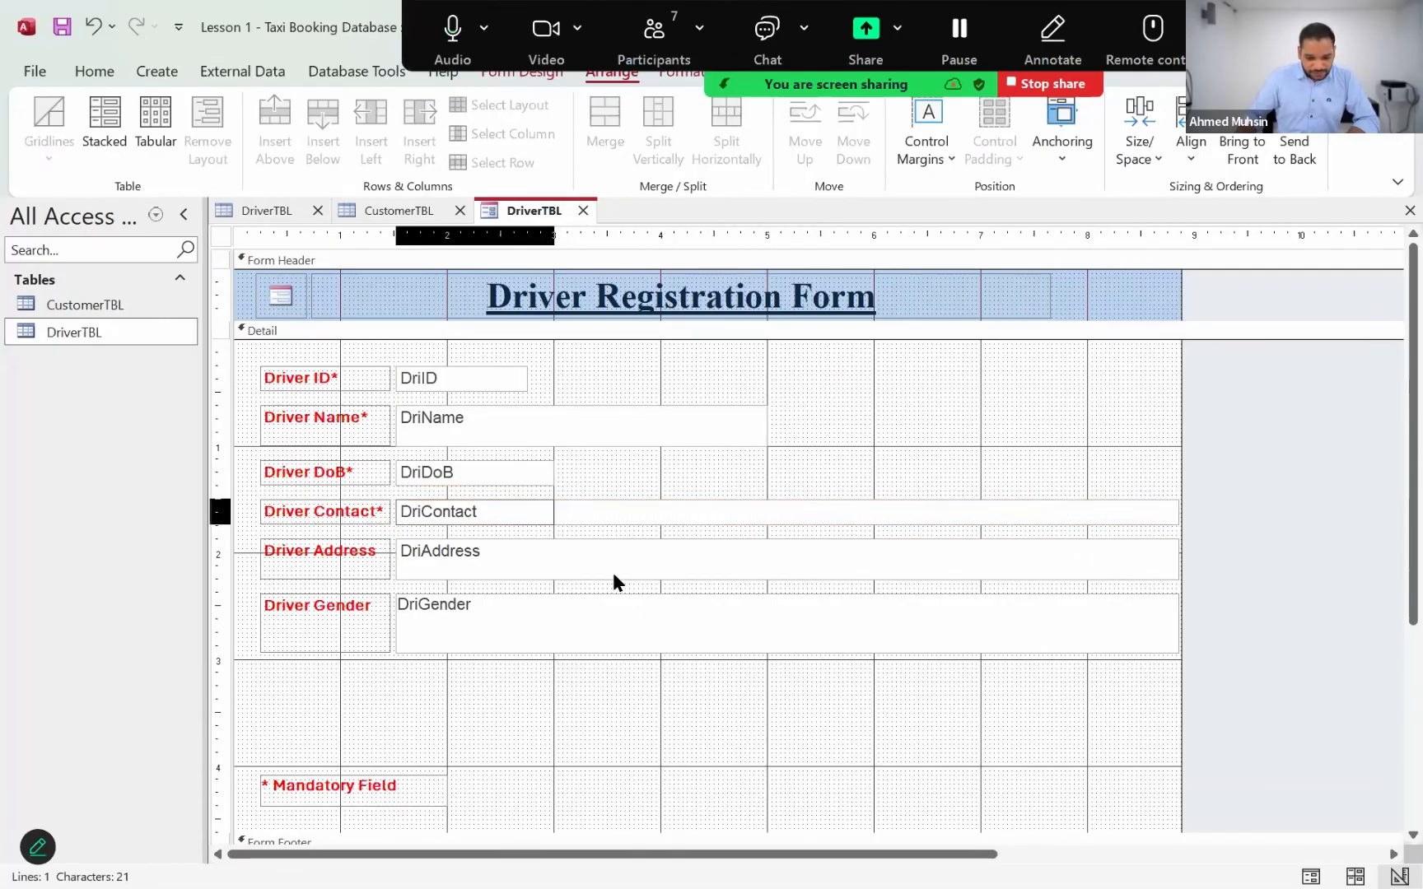
# Narrow the Driver Gender list box to about 0.9 inch, leaving the Driver Address box at full width.
pyautogui.click(1017, 565)
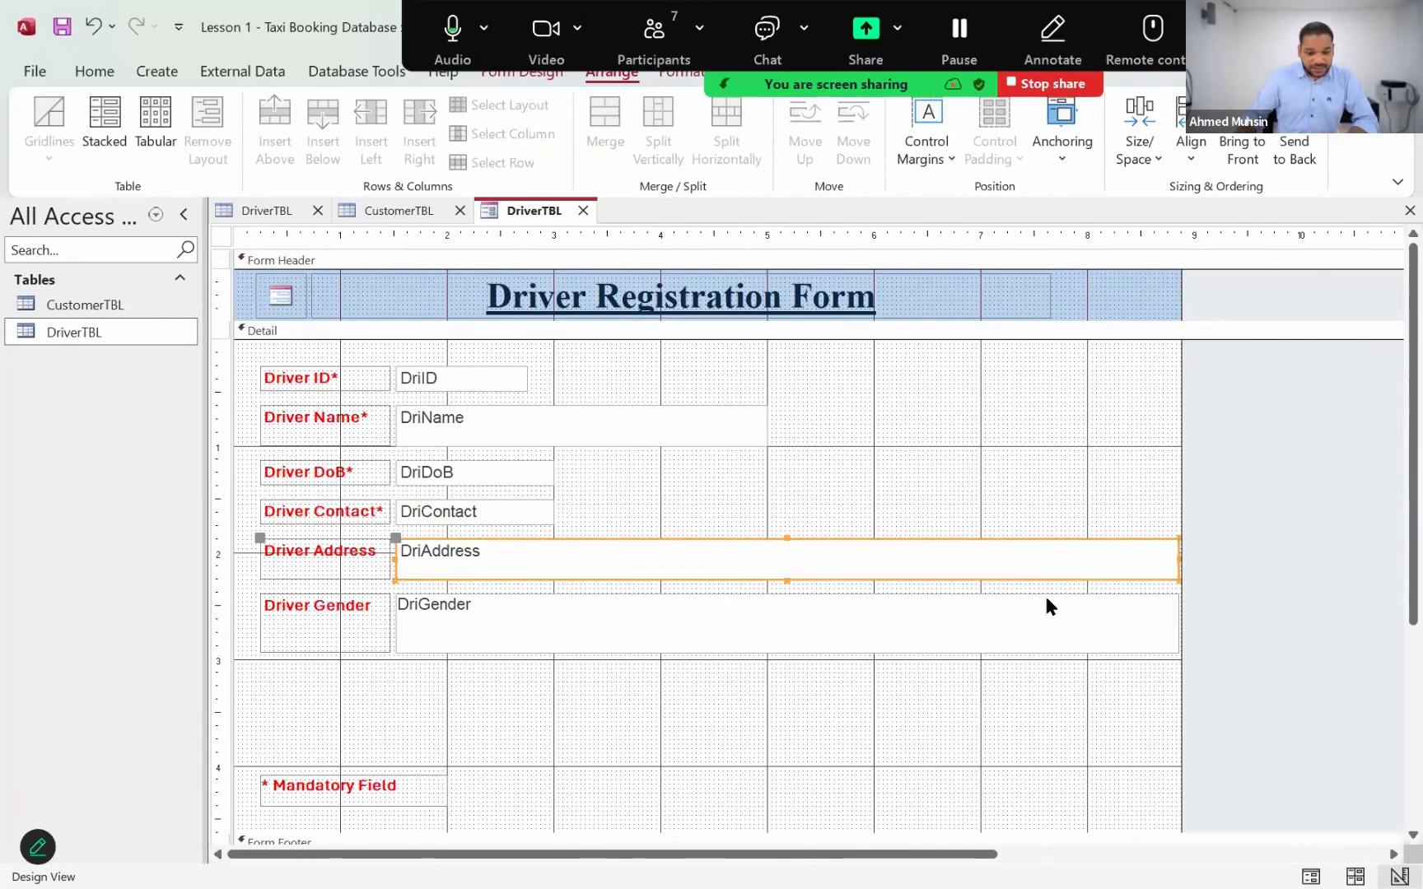
pyautogui.click(1046, 603)
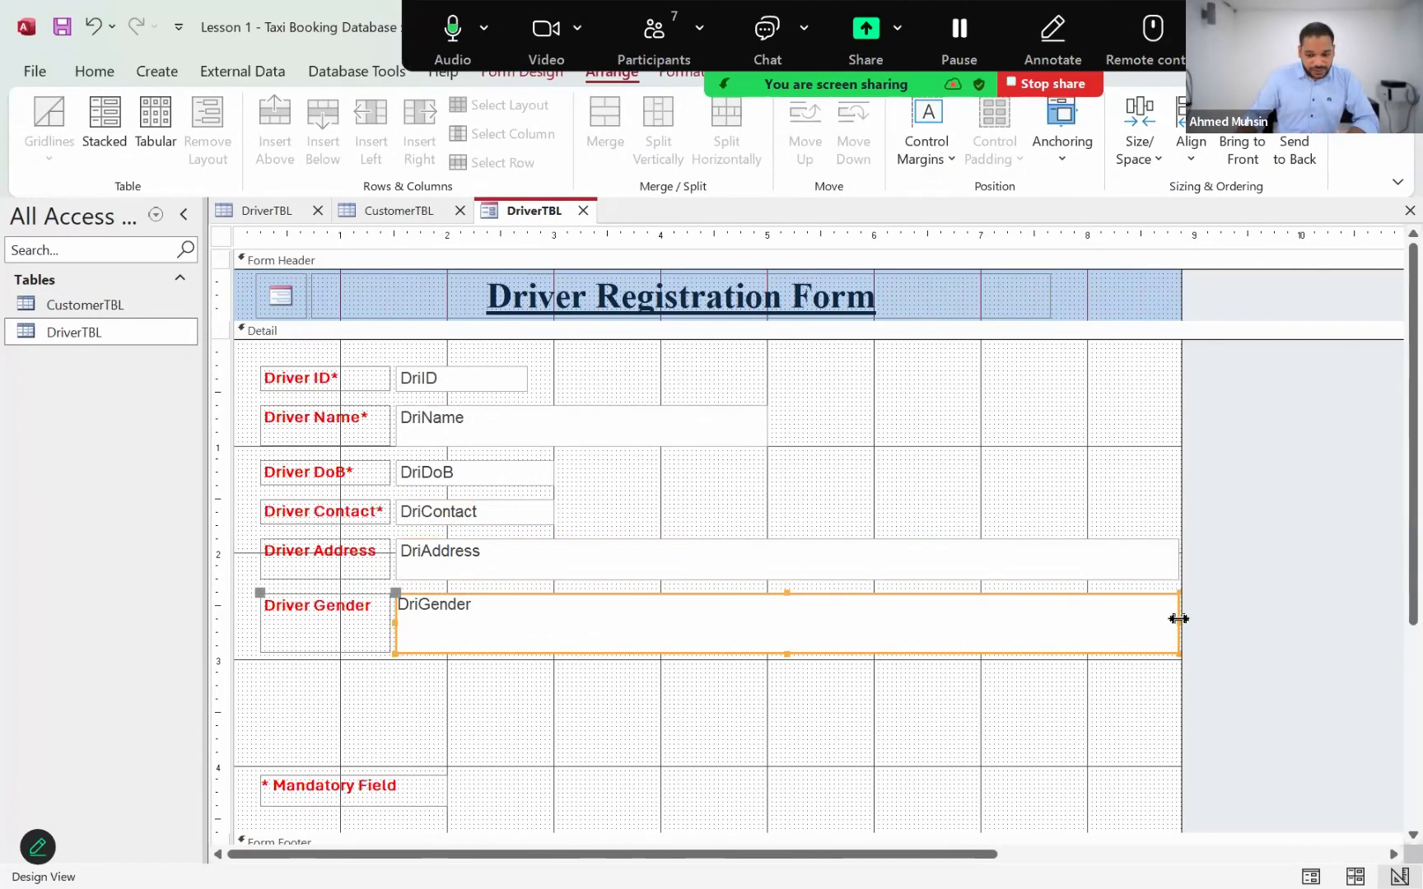
pyautogui.moveTo(1178, 618); pyautogui.dragTo(489, 648)
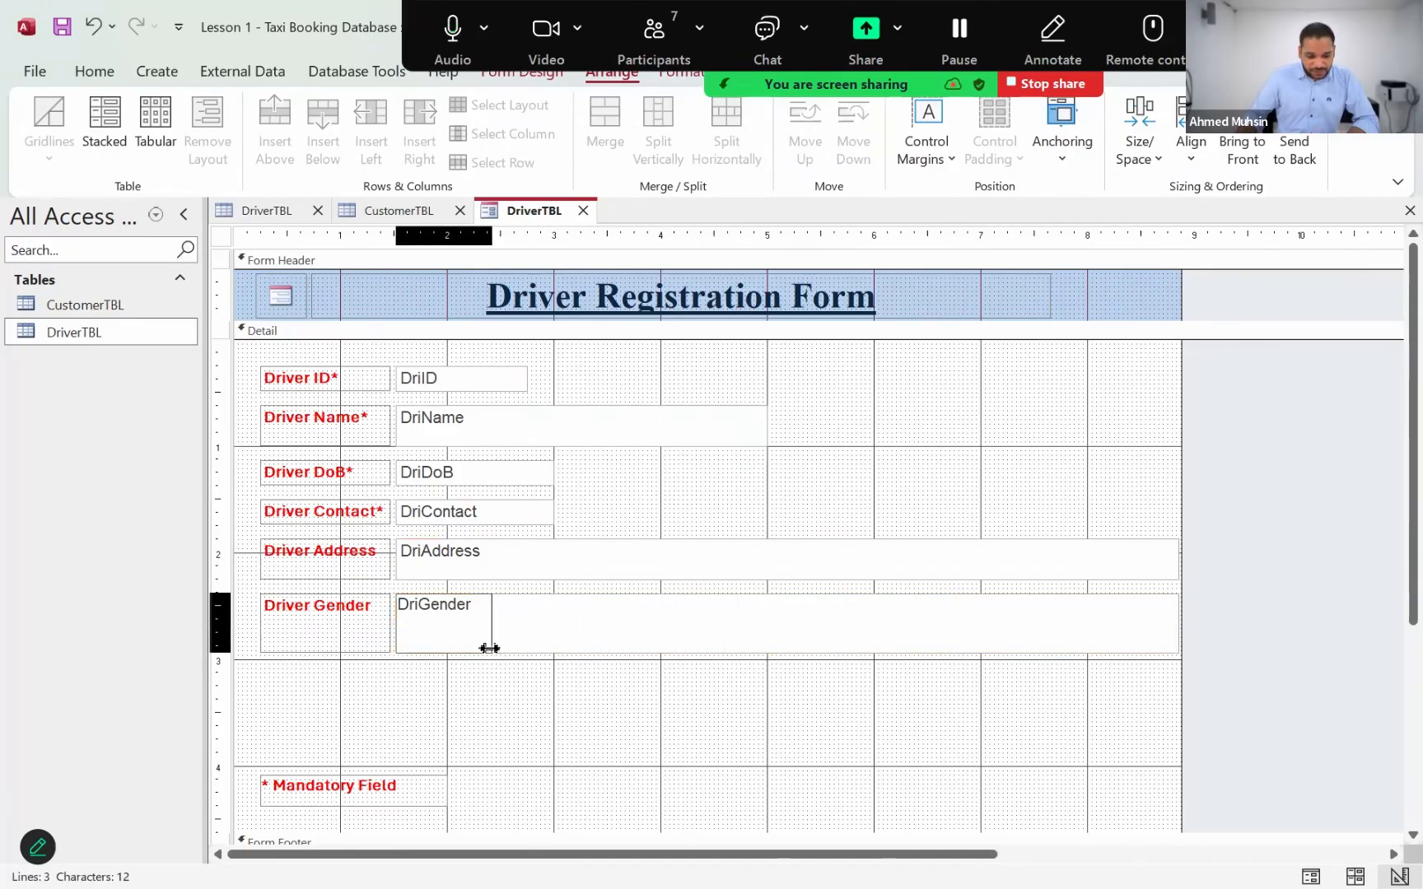
pyautogui.click(768, 750)
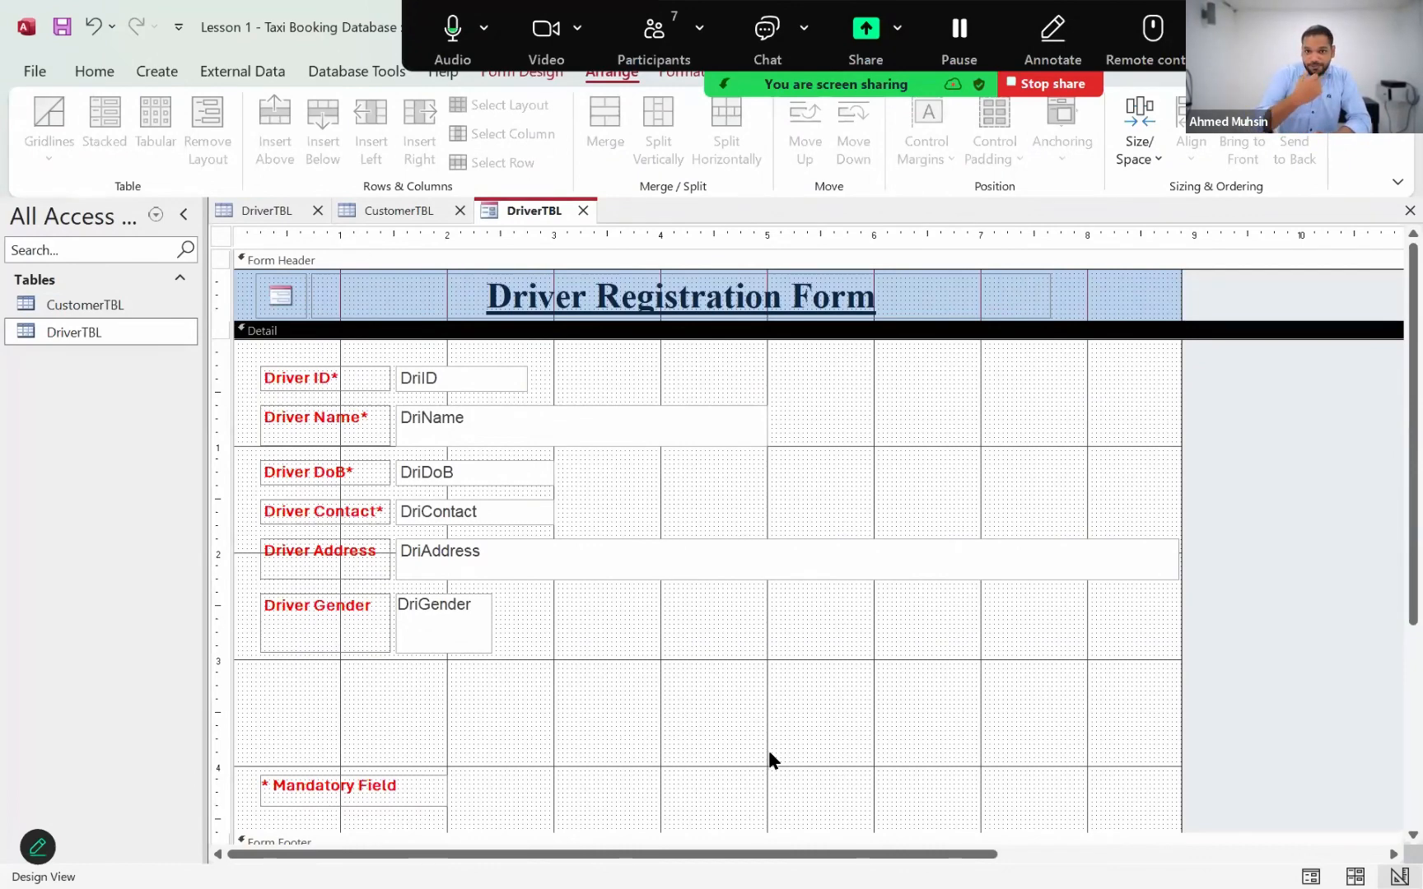
# Save the form under the name DriverRegistrationForm and select it in the database's object list.
pyautogui.click(64, 28)
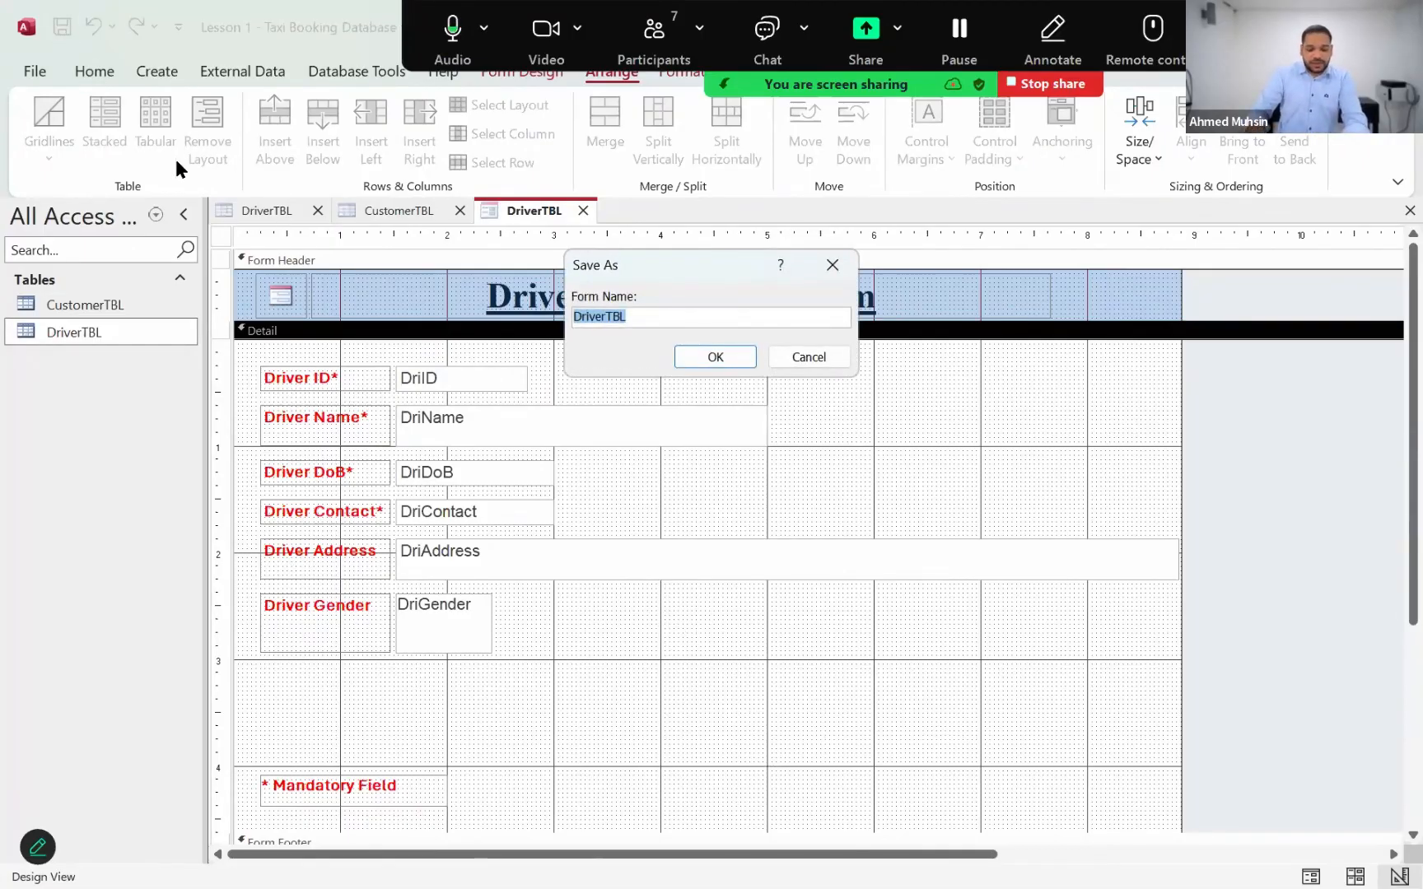
pyautogui.write('Drive')
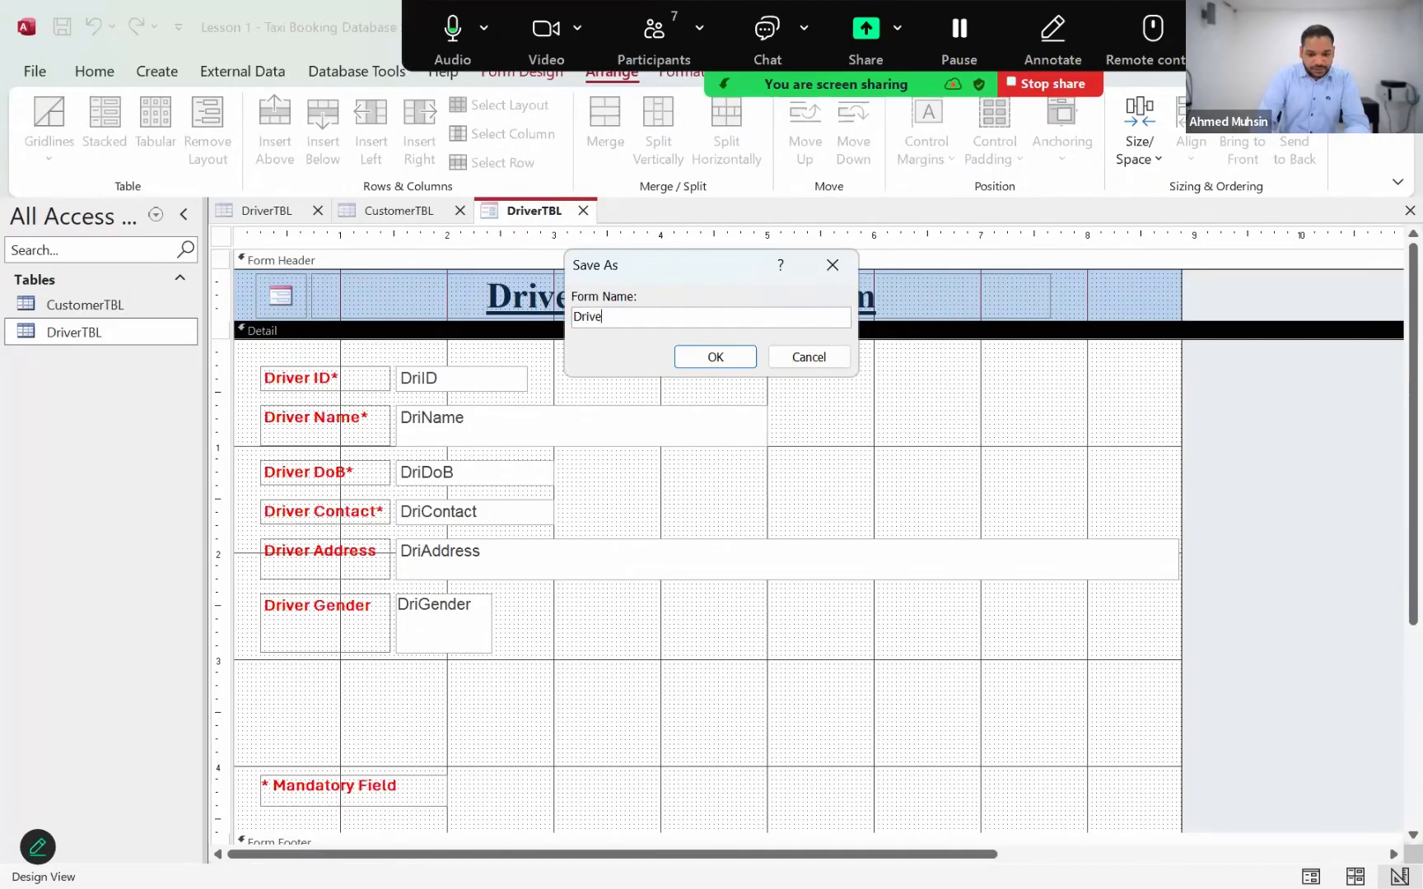
pyautogui.write('rRegistration ')
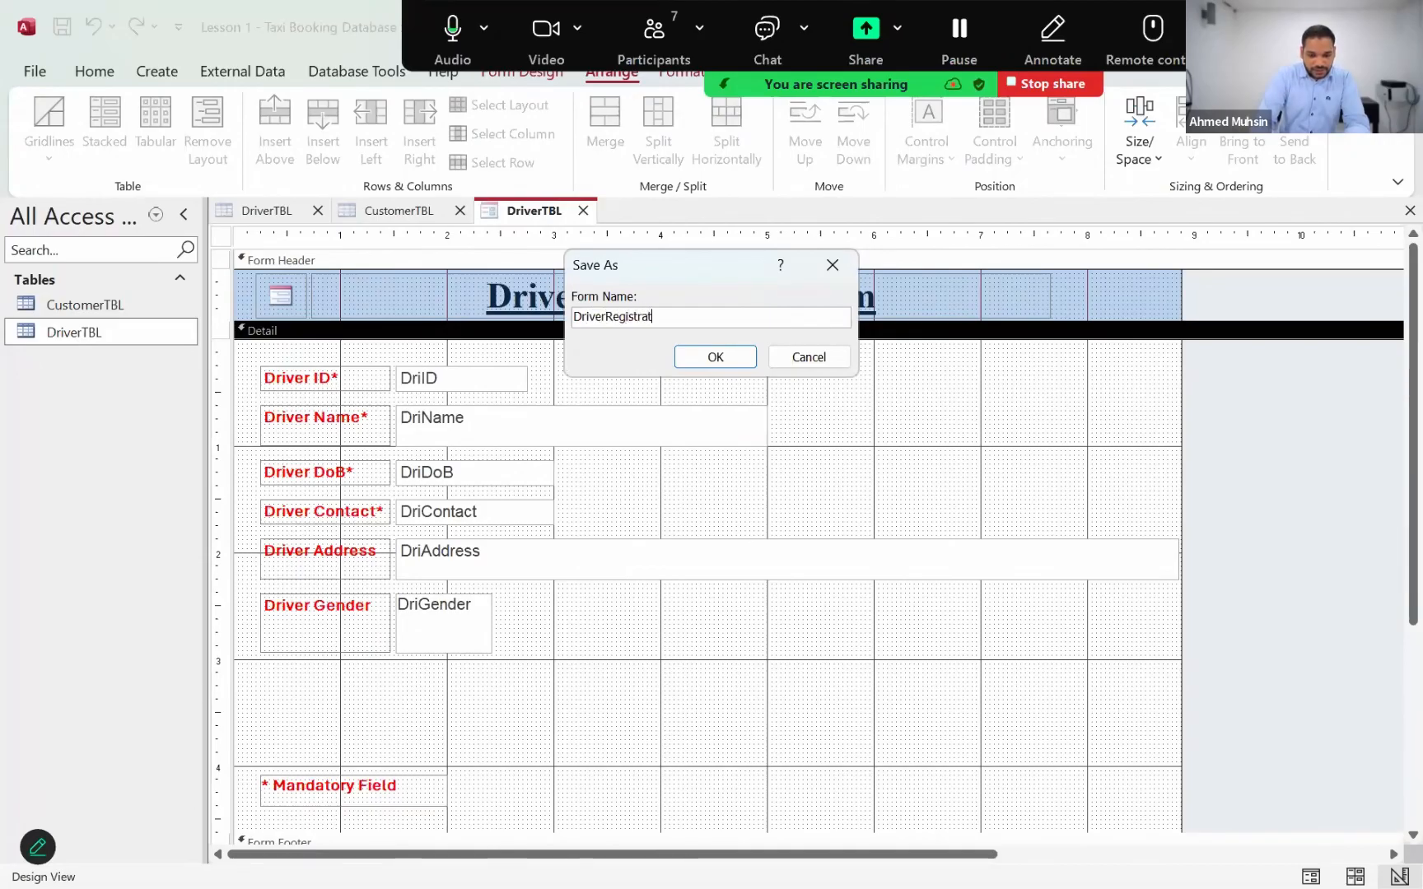
pyautogui.write('F')
pyautogui.press('BackSpace')
pyautogui.press('BackSpace')
pyautogui.write('Form')
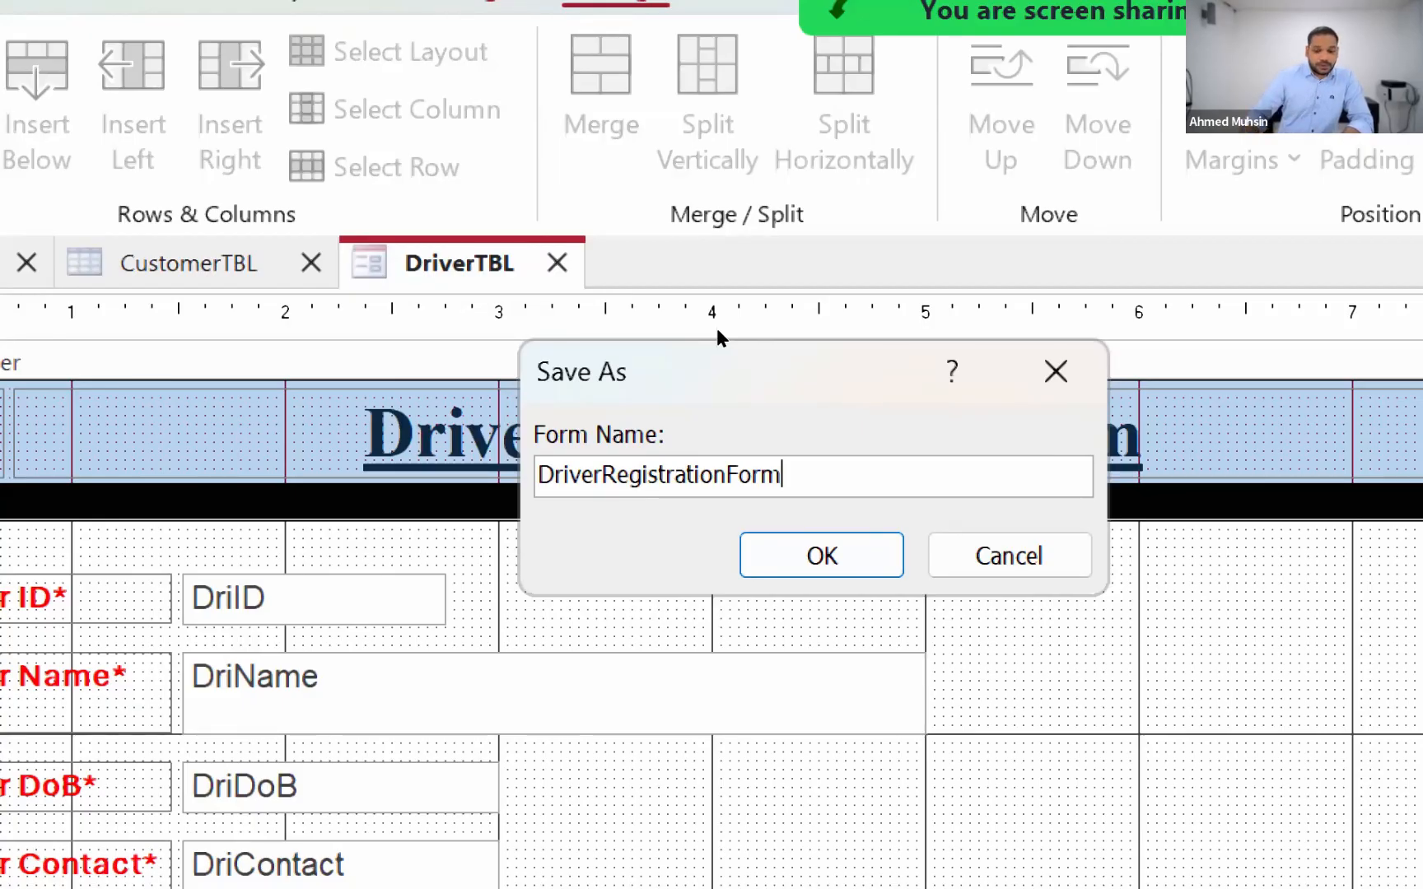
pyautogui.press('Return')
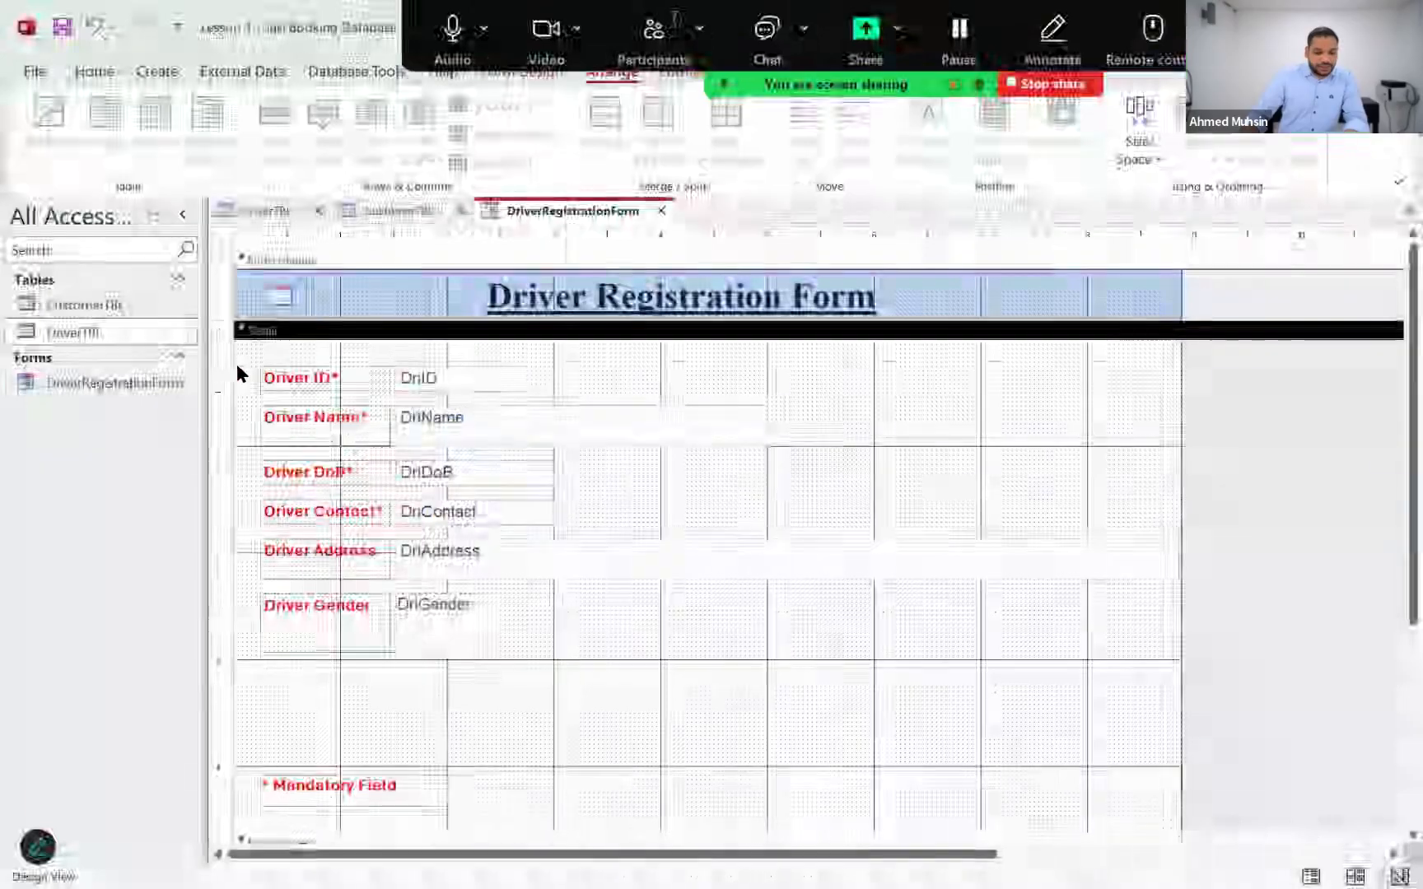
pyautogui.click(83, 385)
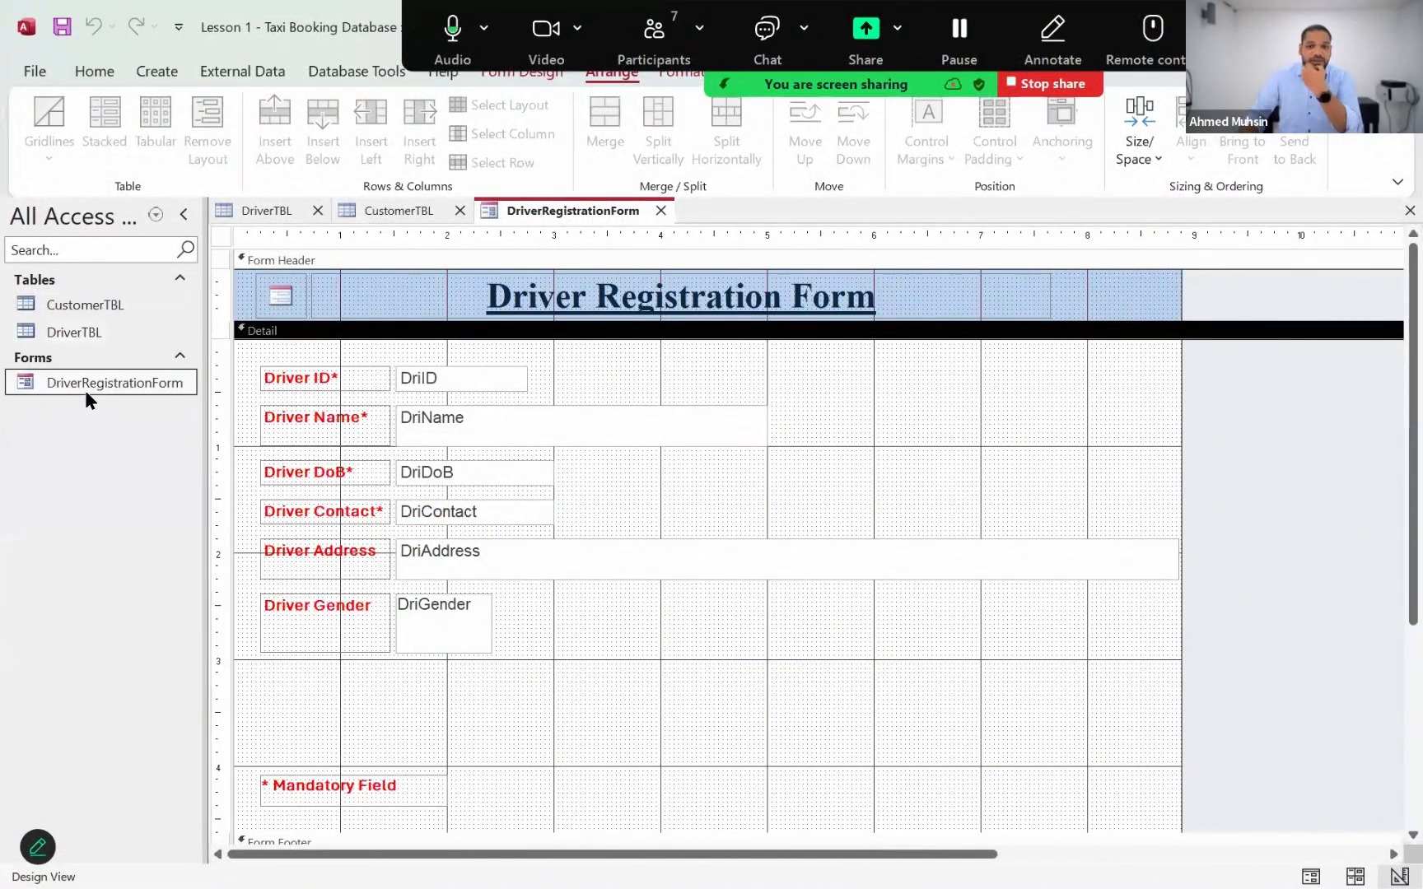
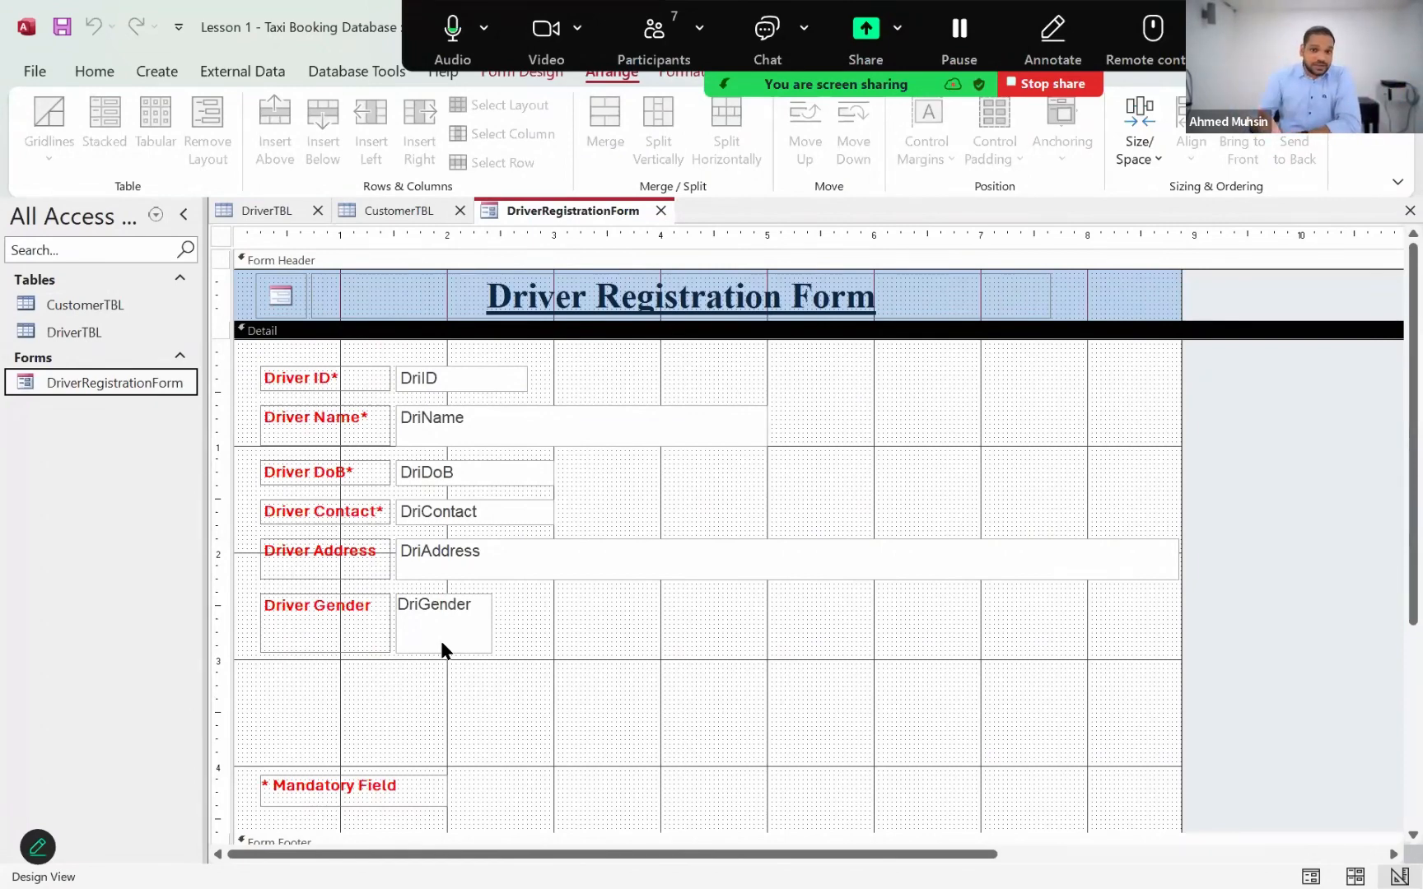
# Check the driver registration form's field sizes and gender list in Form View, and return to Design View.
pyautogui.click(441, 634)
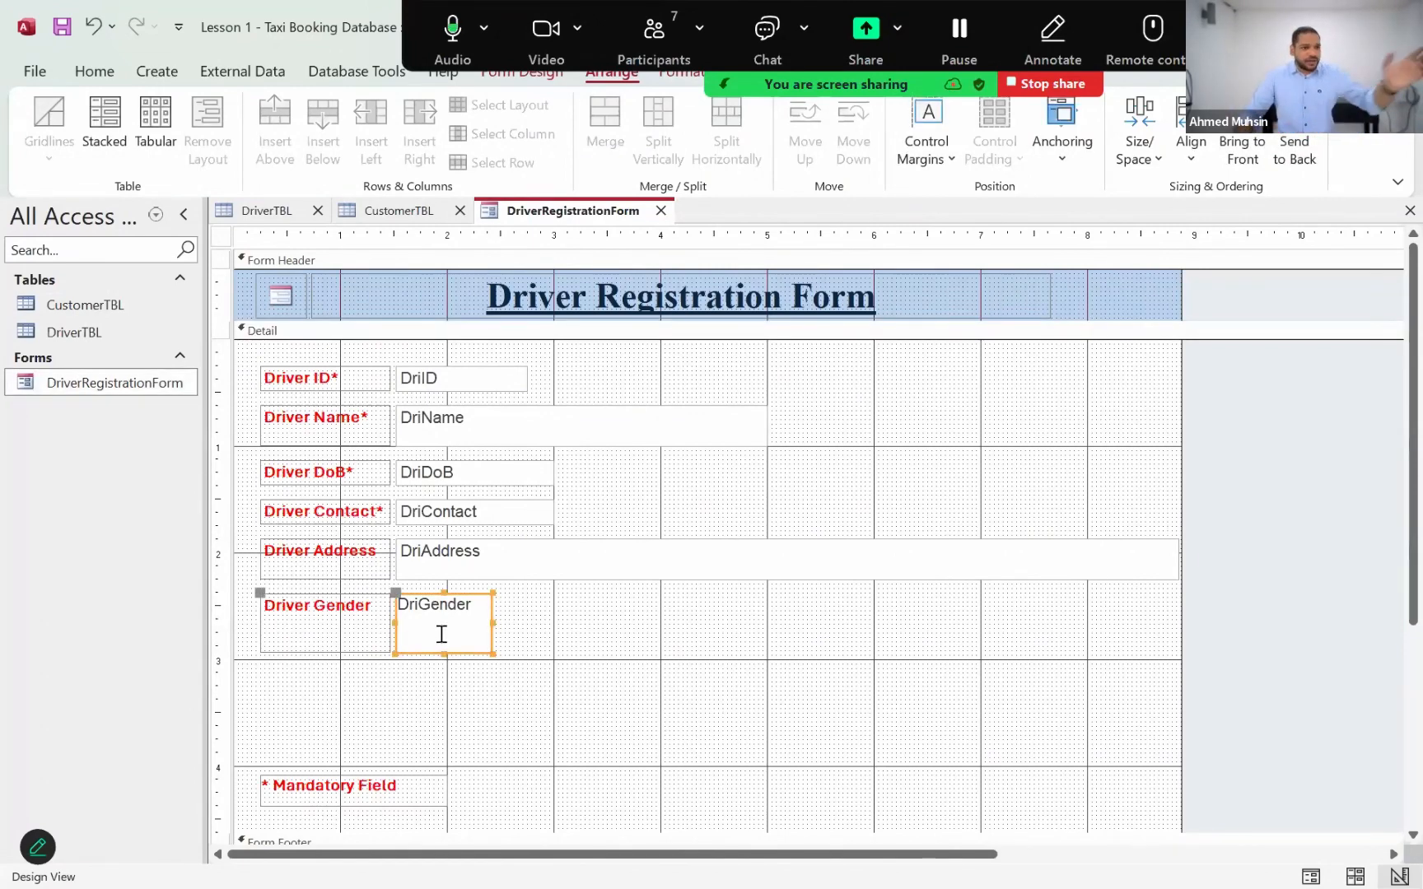
pyautogui.click(97, 71)
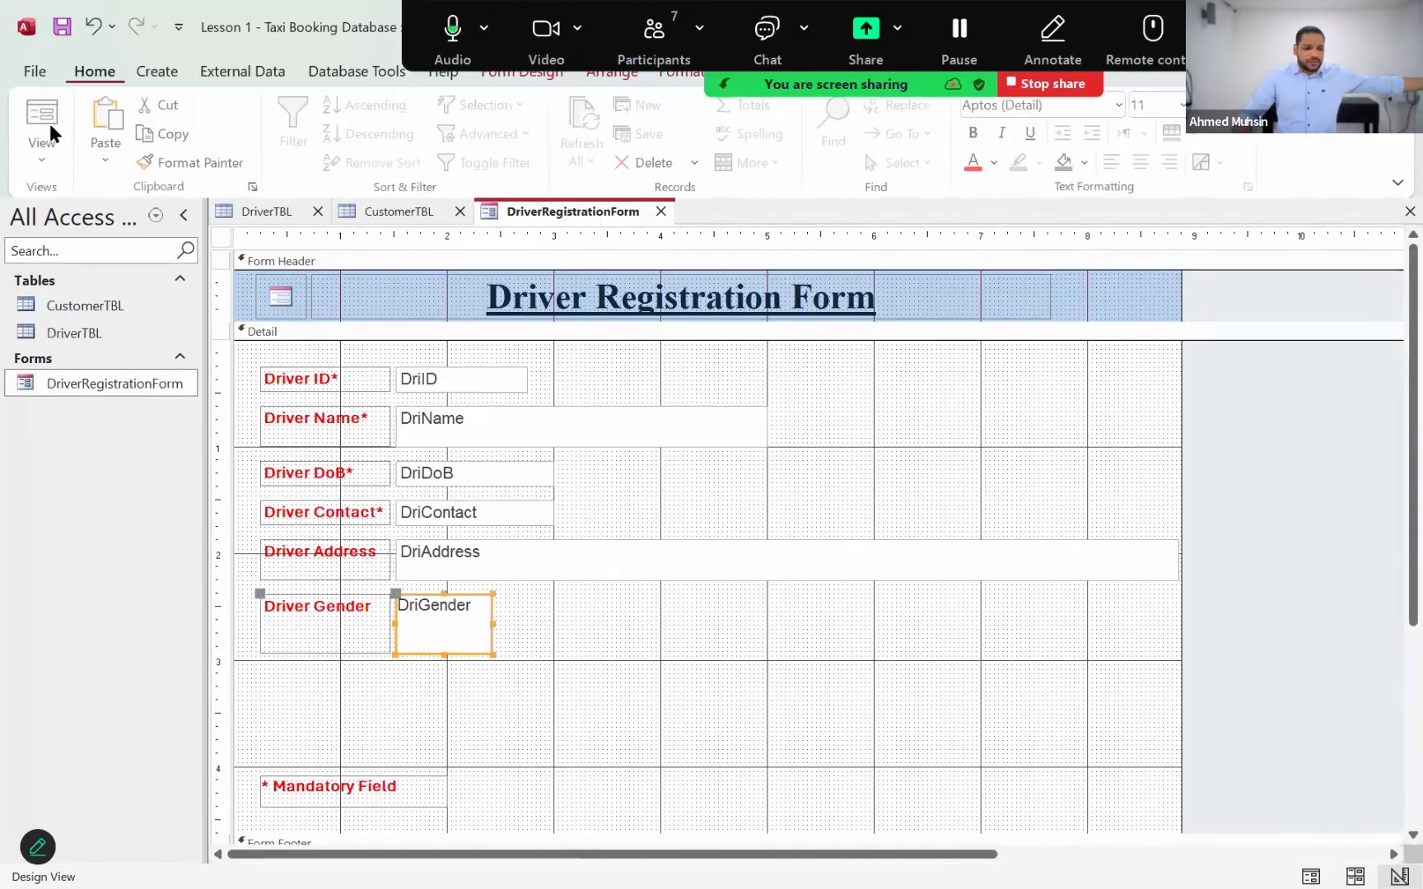
pyautogui.click(52, 132)
pyautogui.click(78, 226)
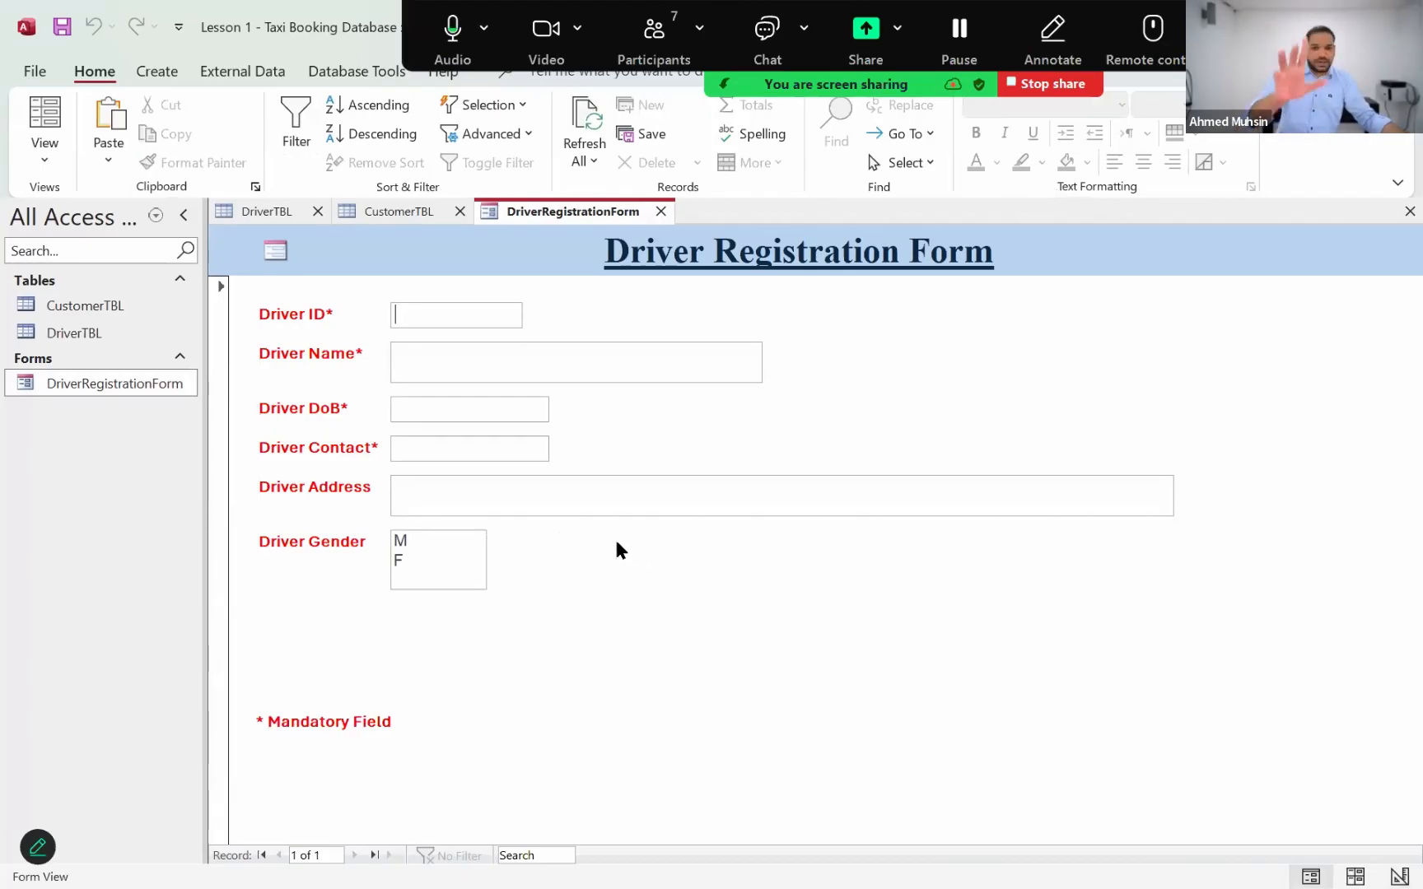
pyautogui.click(47, 157)
pyautogui.press('Down')
pyautogui.press('Down')
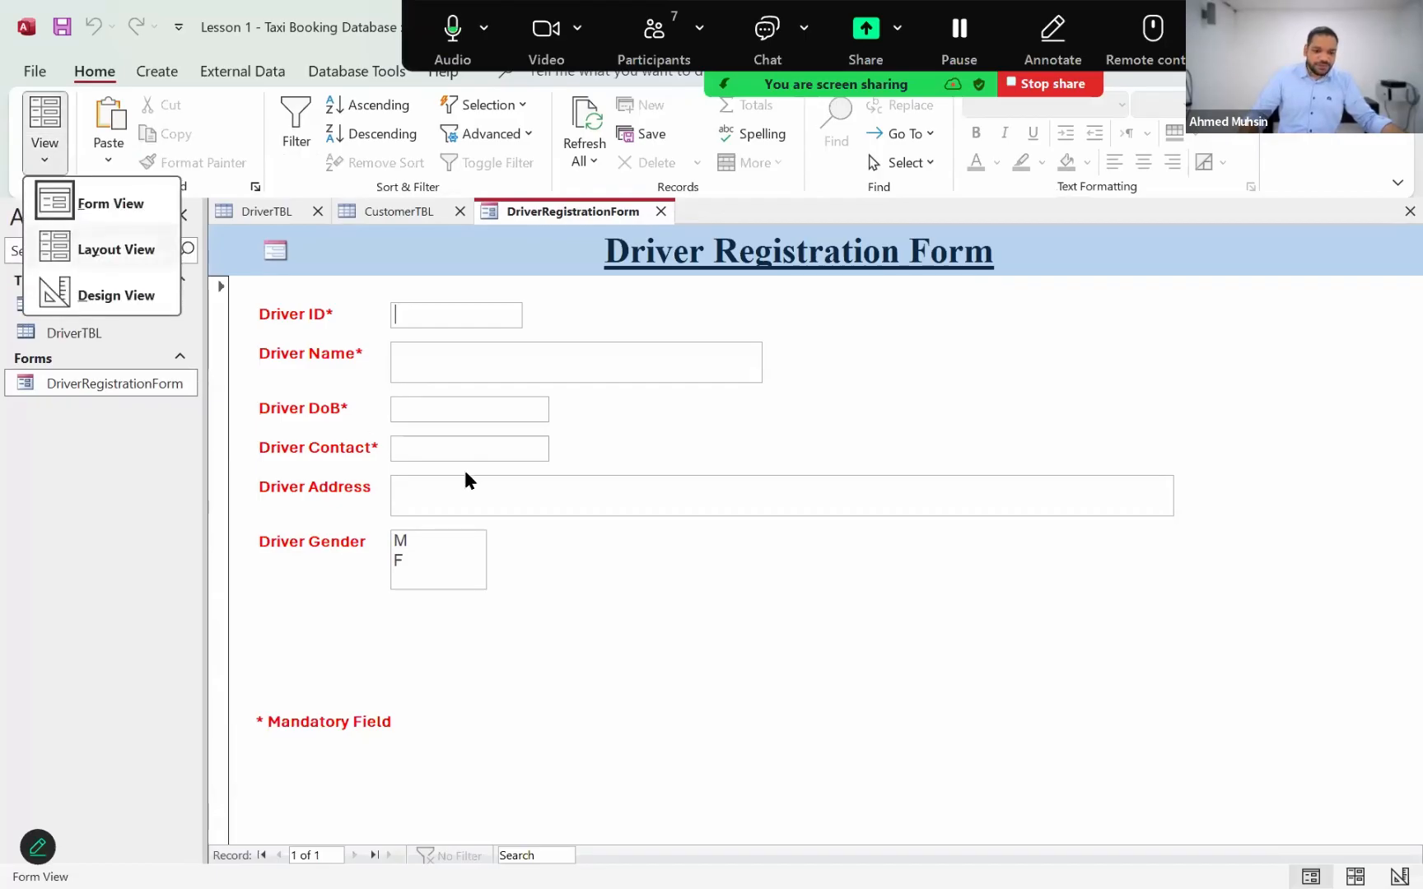
pyautogui.press('Return')
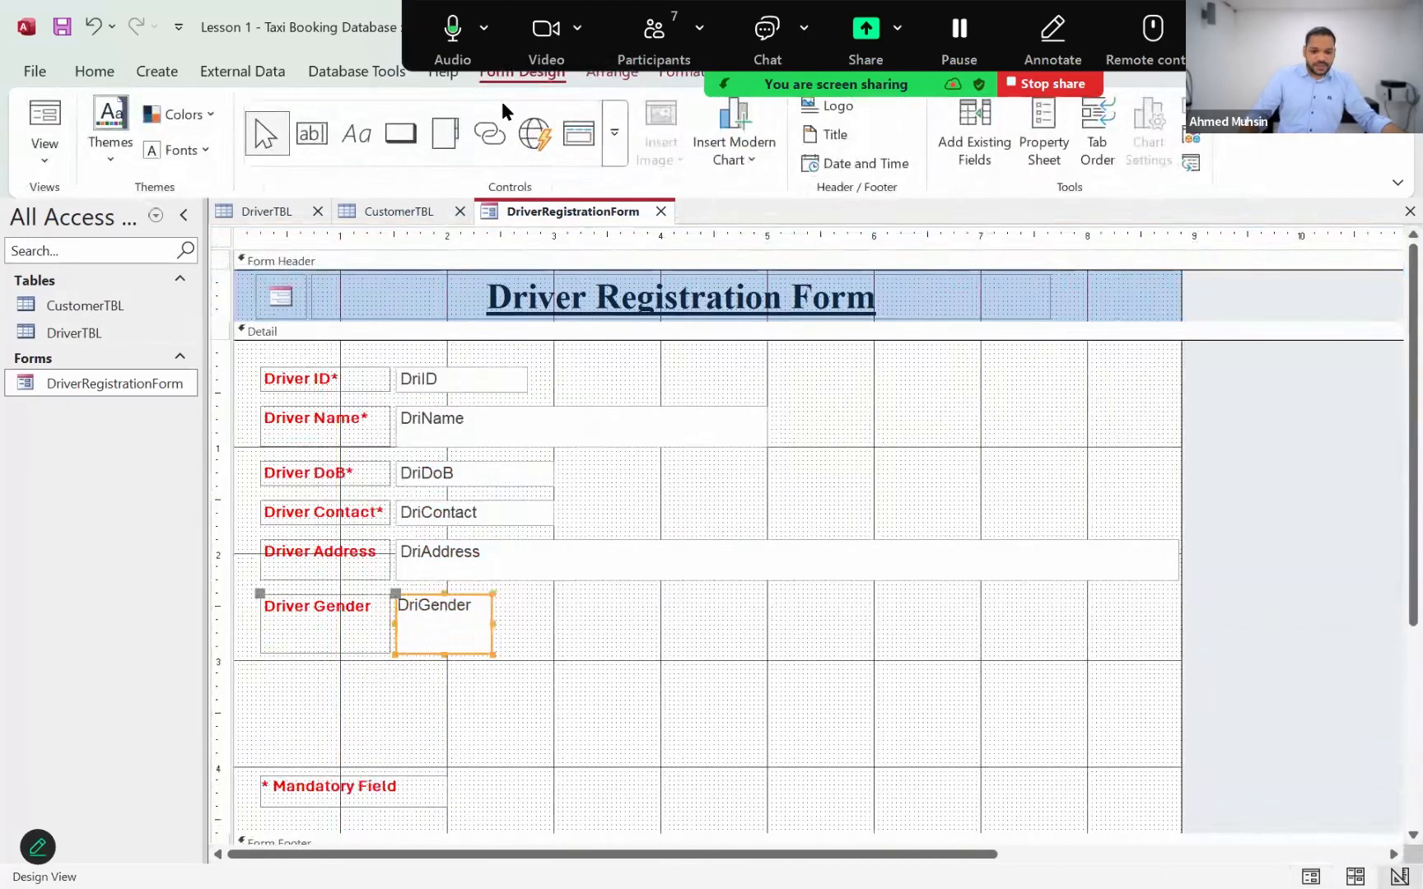
# Add a label about 2.1 inches wide beside the Driver Gender list box reading "Select only ONE value".
pyautogui.click(356, 140)
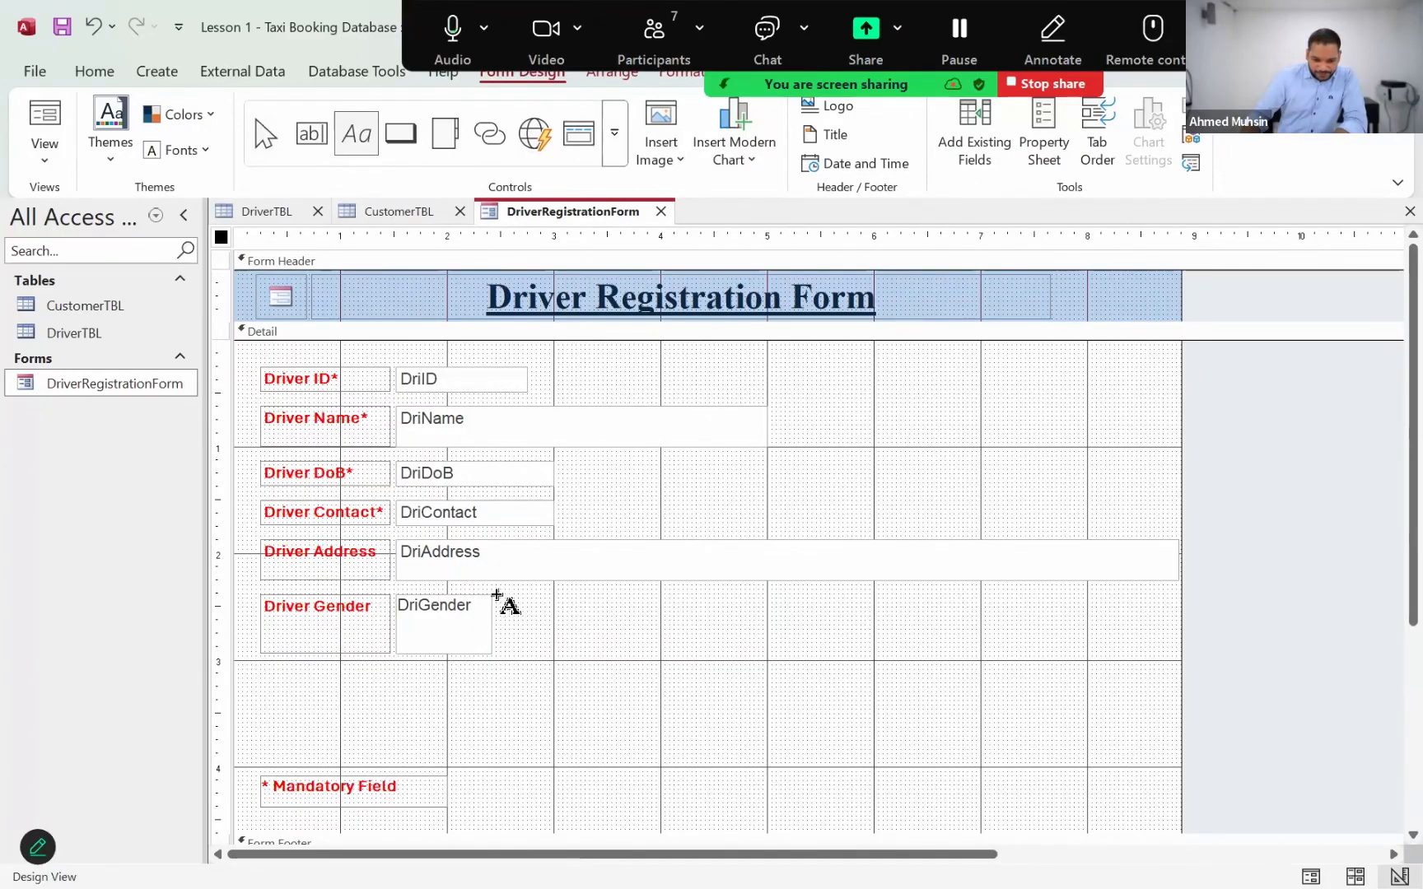
pyautogui.moveTo(497, 595); pyautogui.dragTo(718, 639)
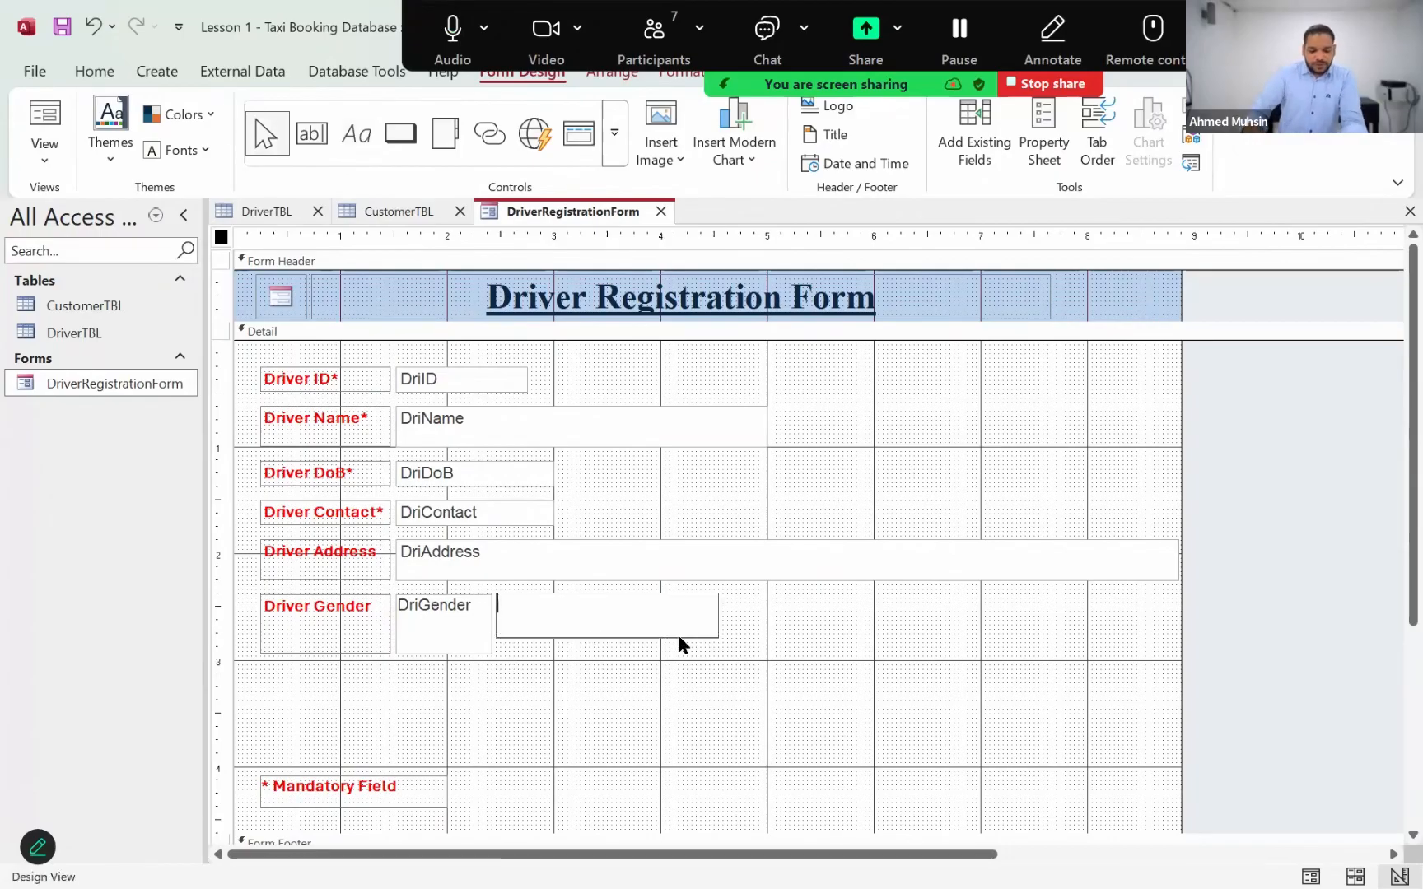
pyautogui.write('Sele')
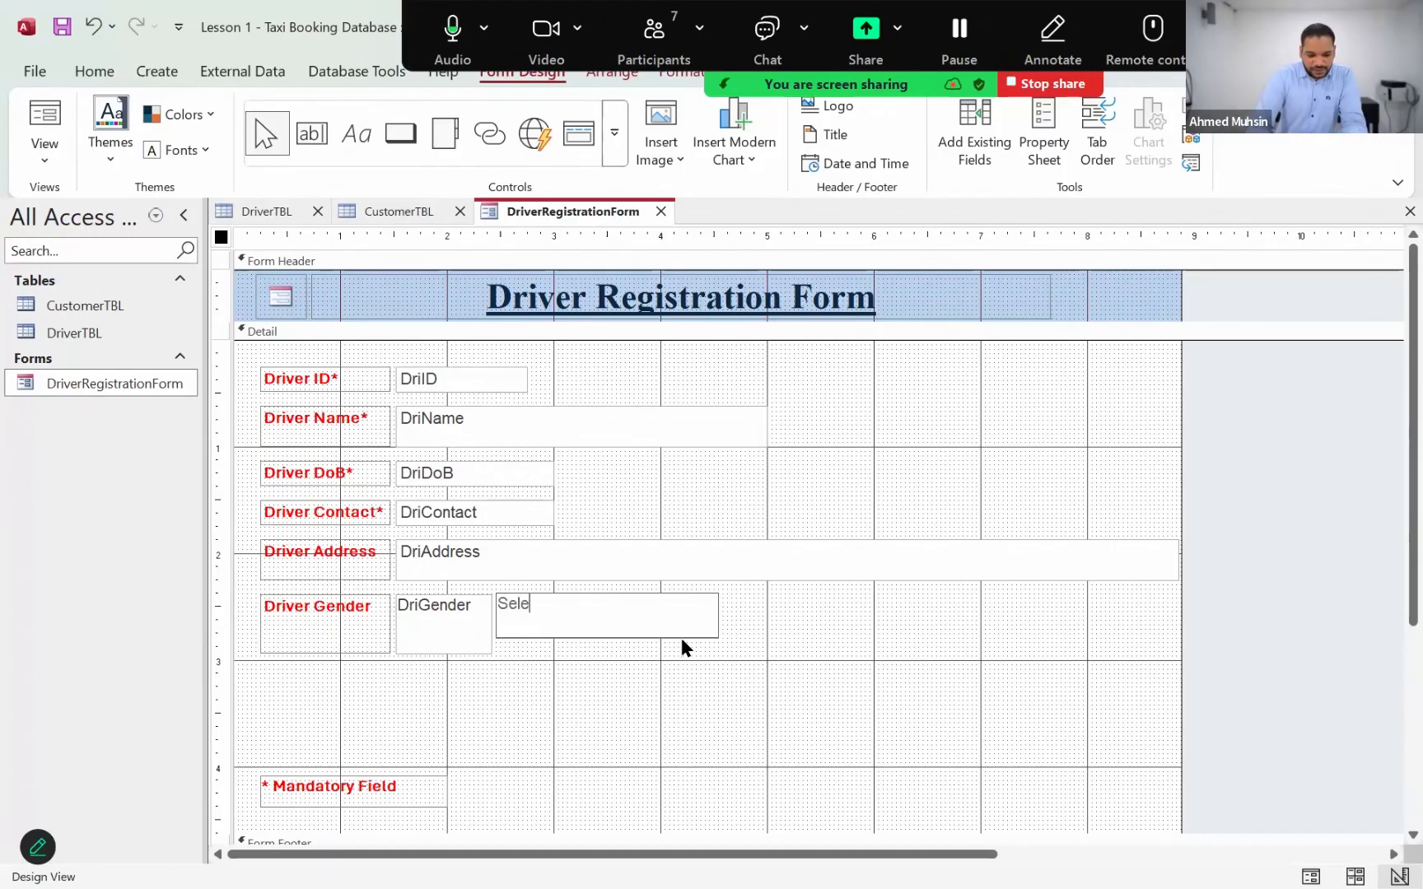
pyautogui.write('ct only ONE ')
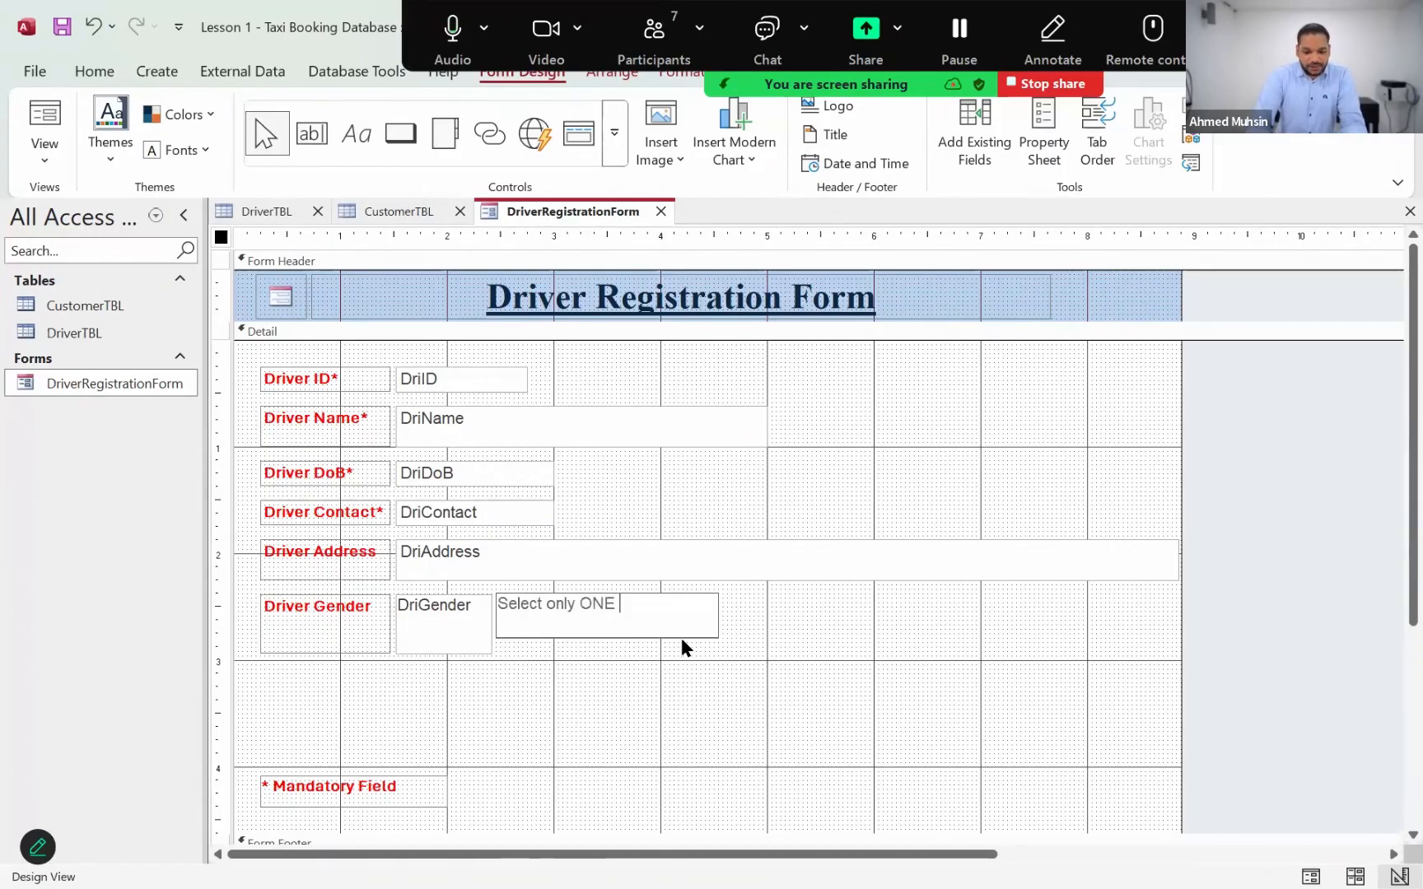
pyautogui.write('value')
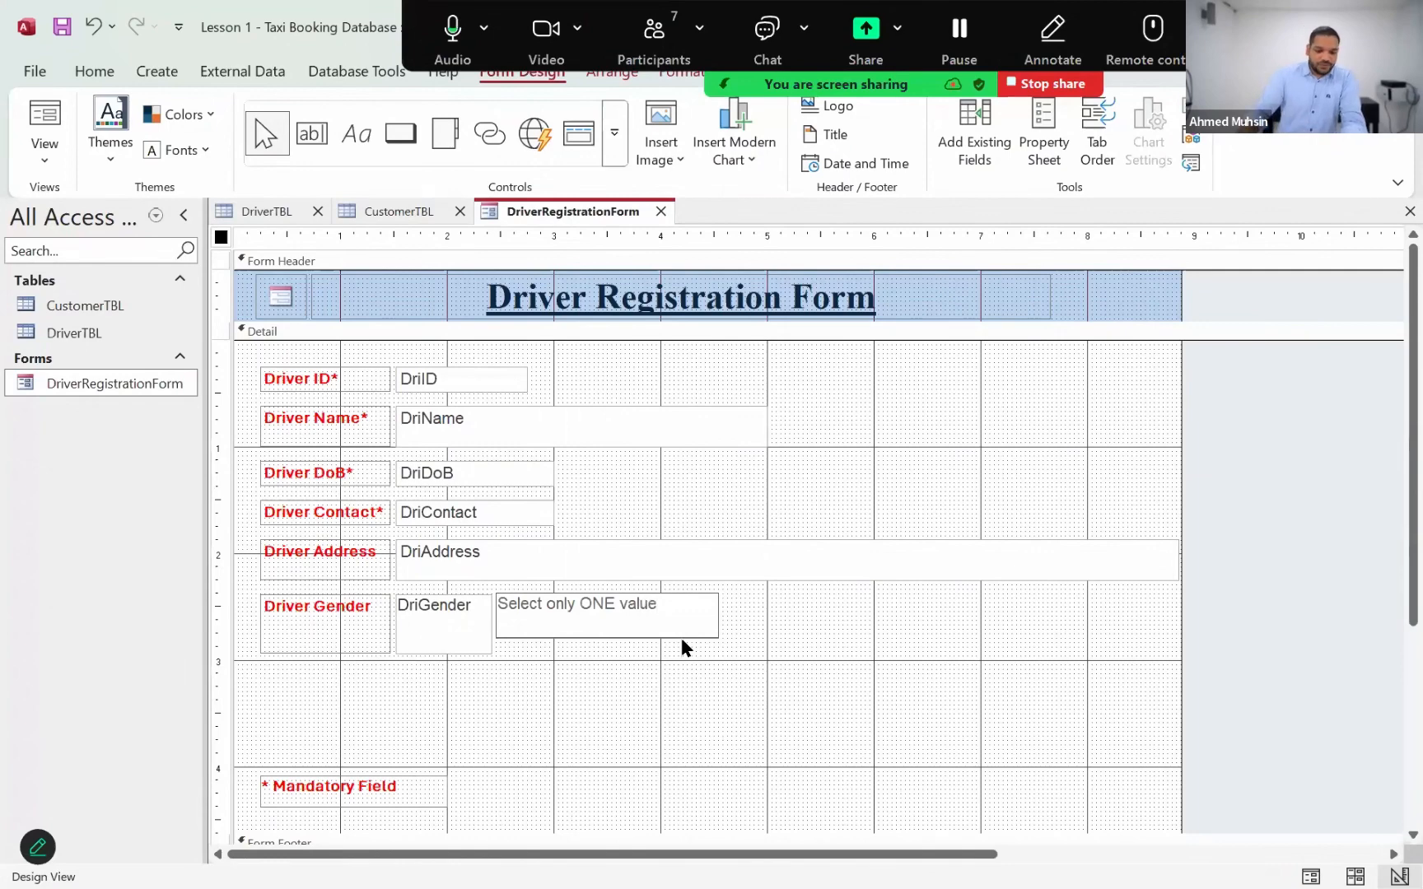
pyautogui.click(637, 666)
# Format the "Select only ONE value" label as bold, italic, size 8, and shift it slightly down beside the gender list.
pyautogui.click(660, 634)
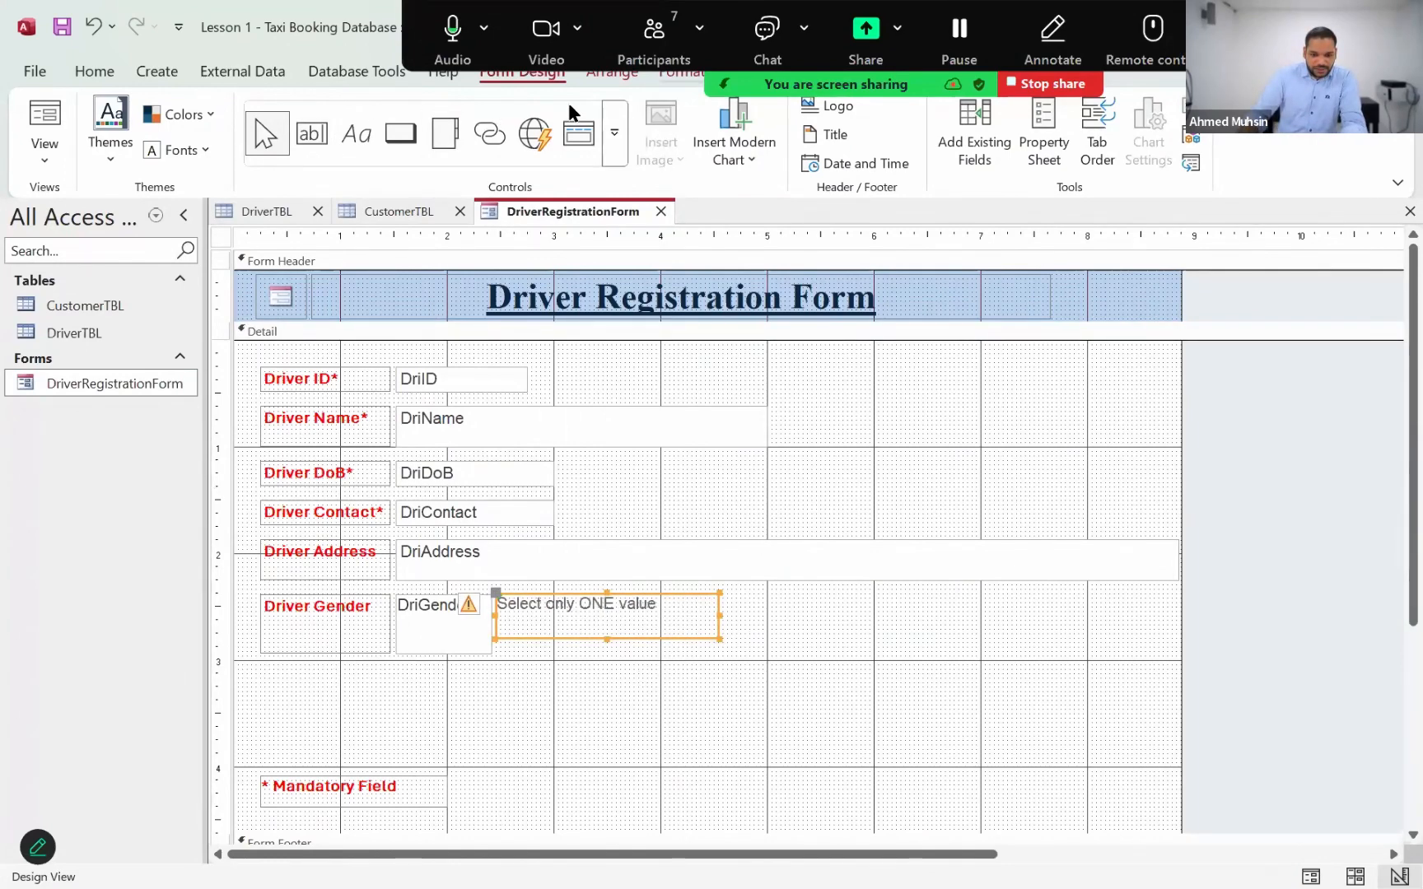
pyautogui.click(681, 73)
pyautogui.click(193, 150)
pyautogui.click(217, 146)
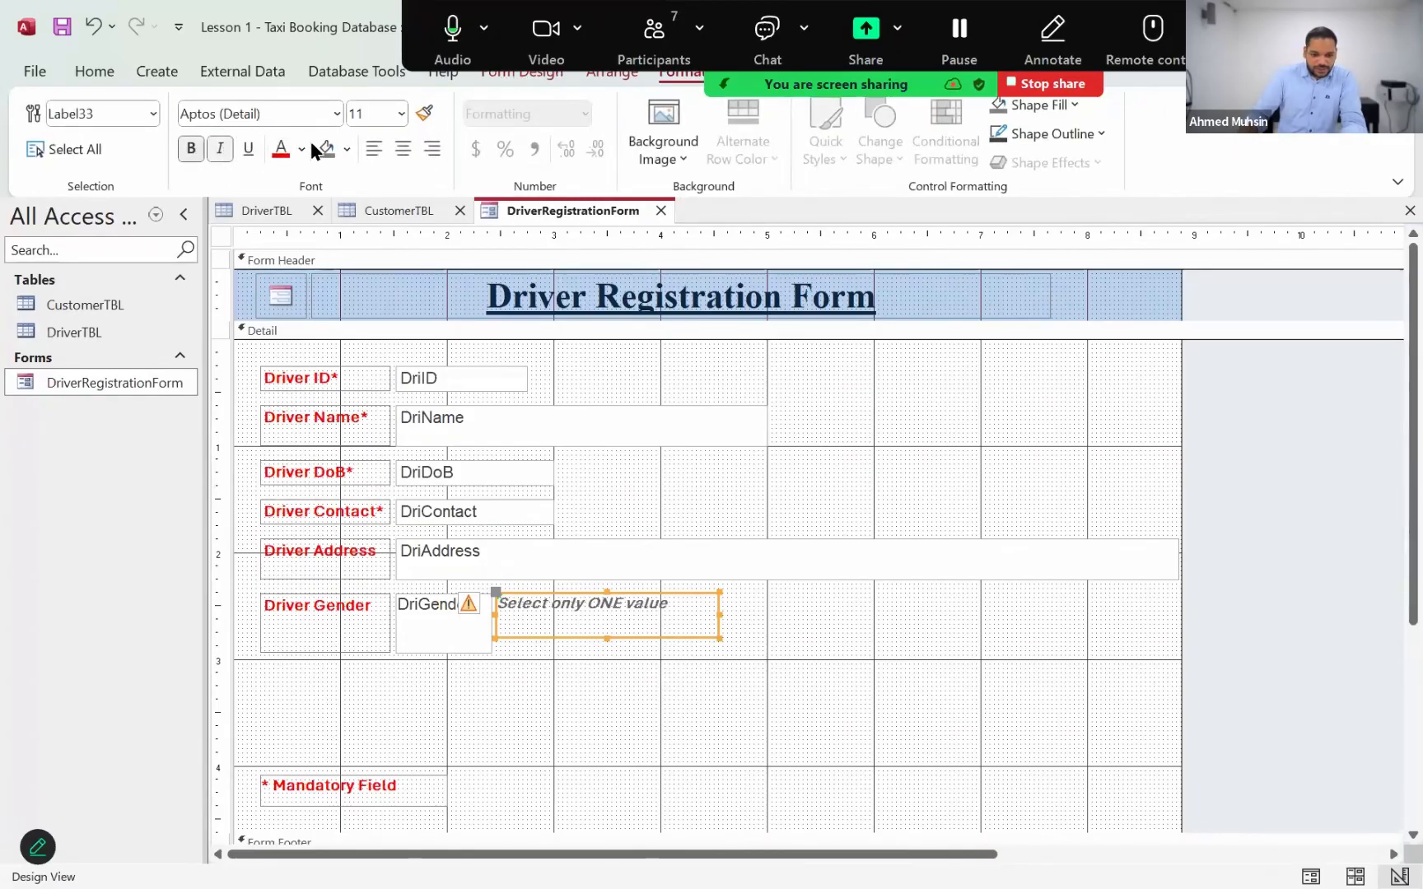
pyautogui.click(372, 117)
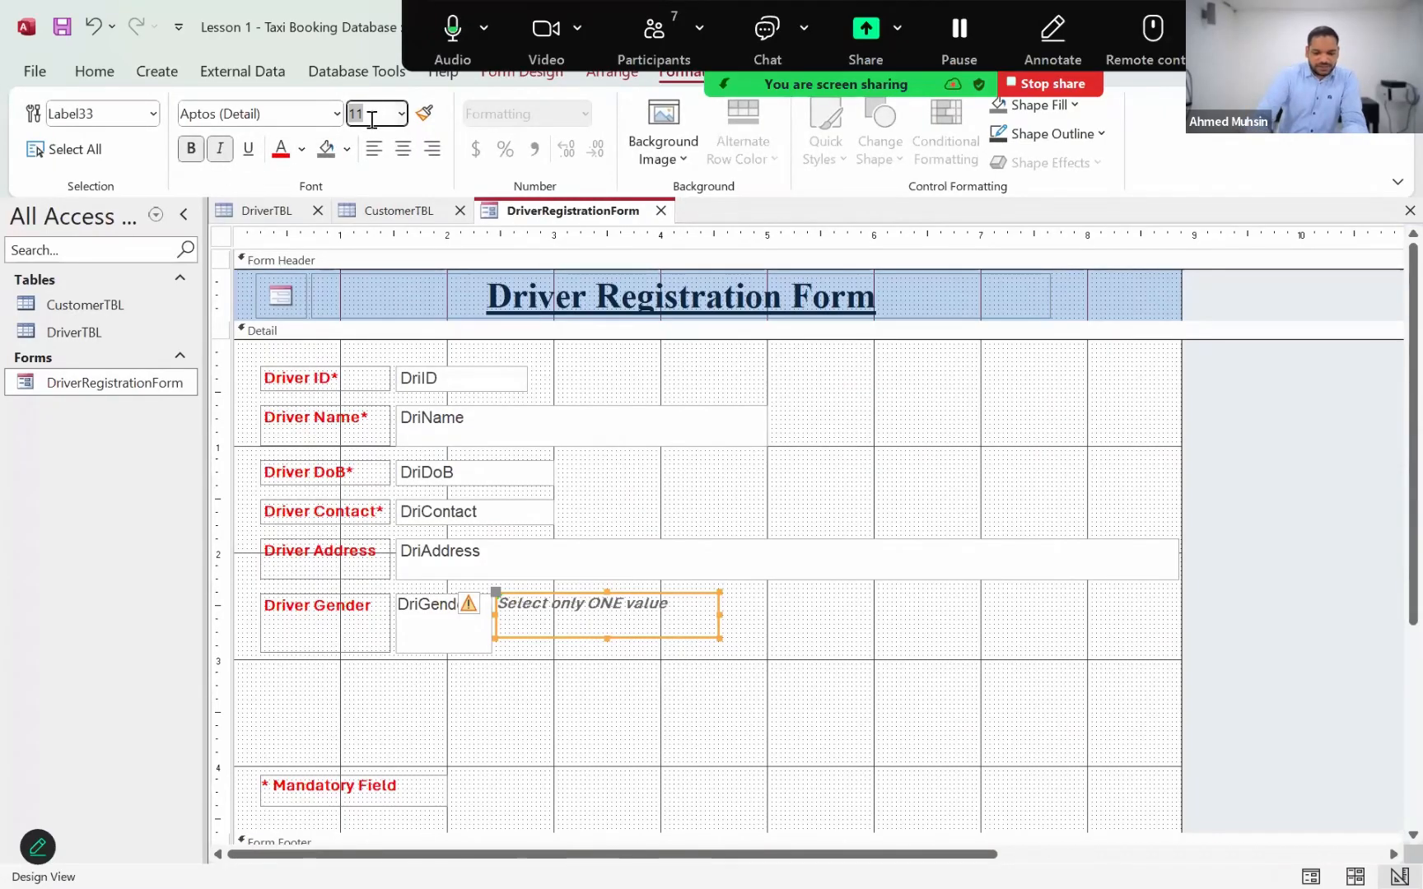
pyautogui.write('8')
pyautogui.press('Return')
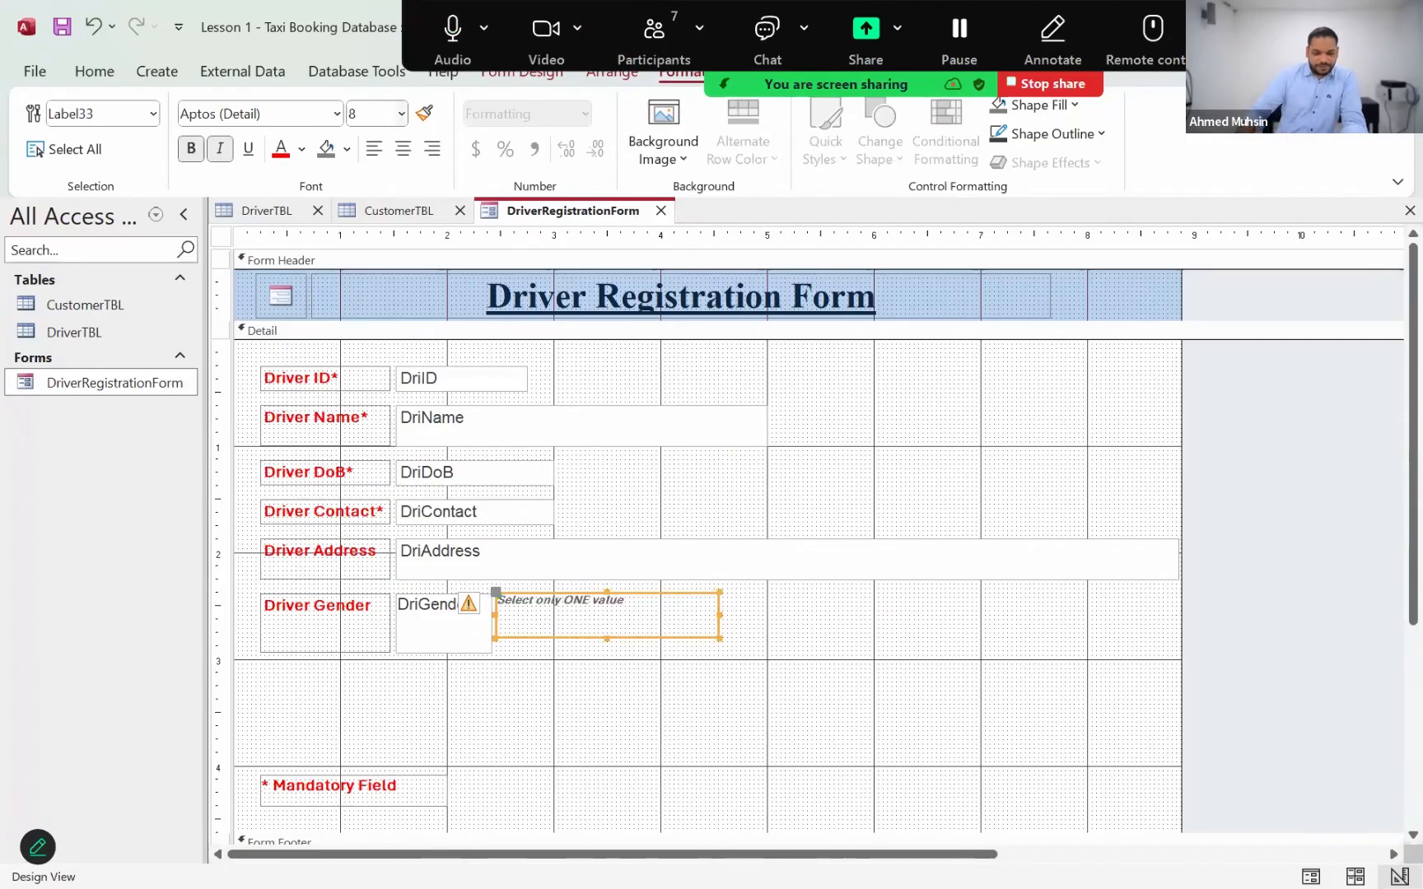
pyautogui.moveTo(639, 639); pyautogui.dragTo(641, 648)
# Check the gender instruction label in Layout View and return to Design View.
pyautogui.click(94, 71)
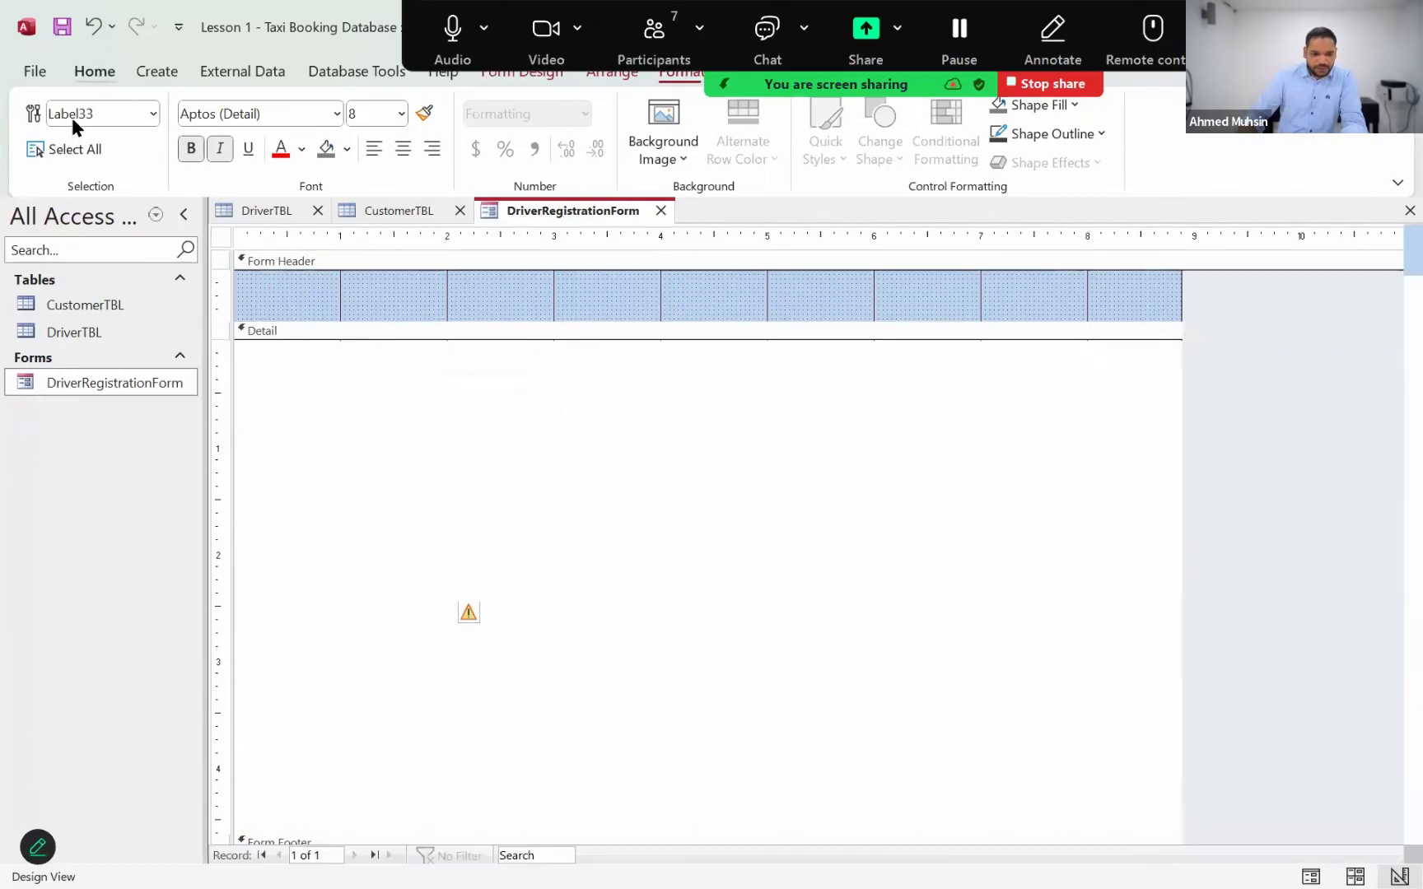
pyautogui.click(45, 147)
pyautogui.click(51, 247)
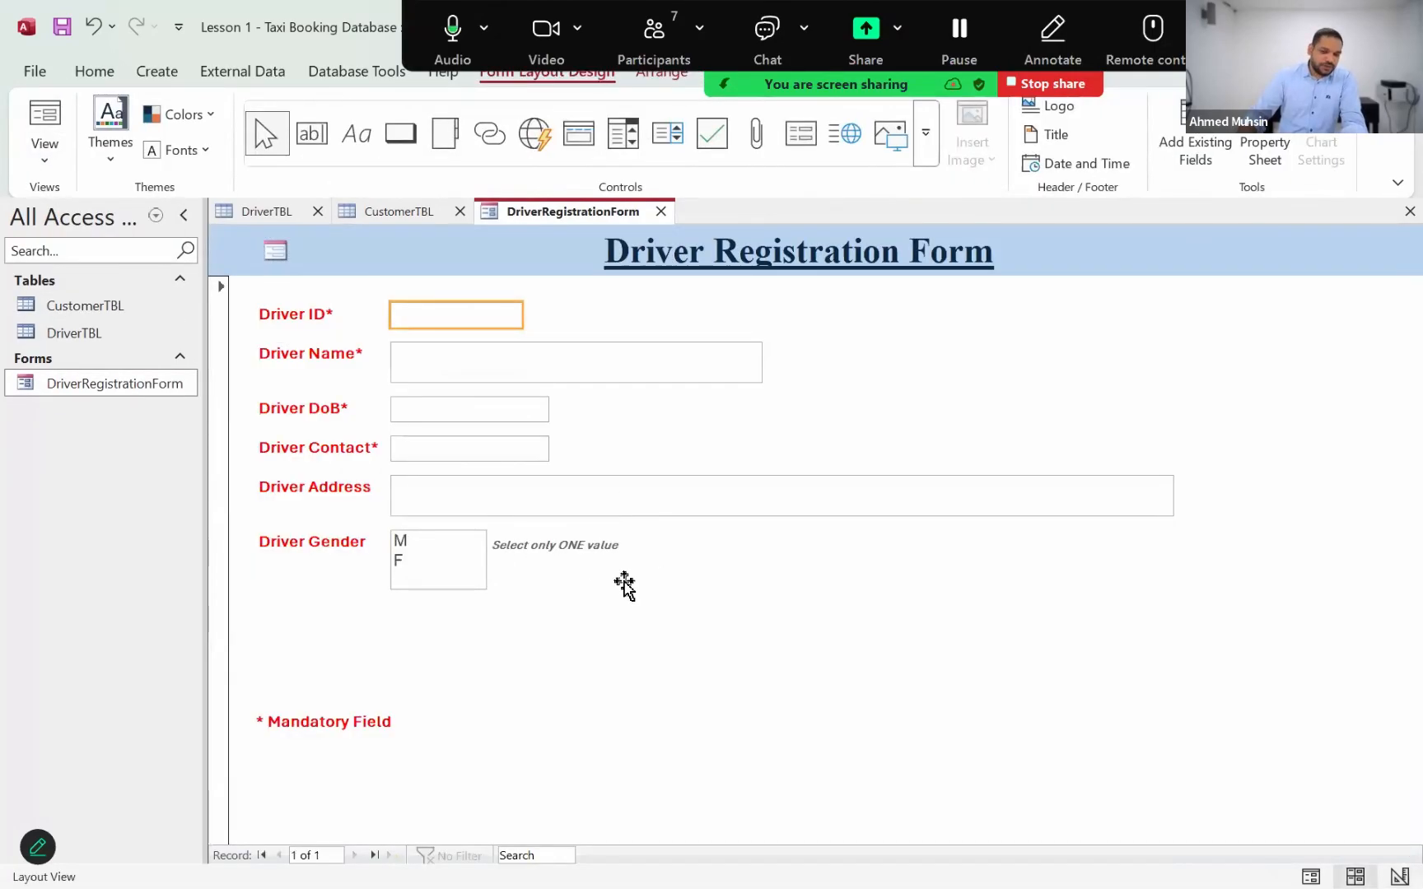
pyautogui.click(57, 154)
pyautogui.click(59, 298)
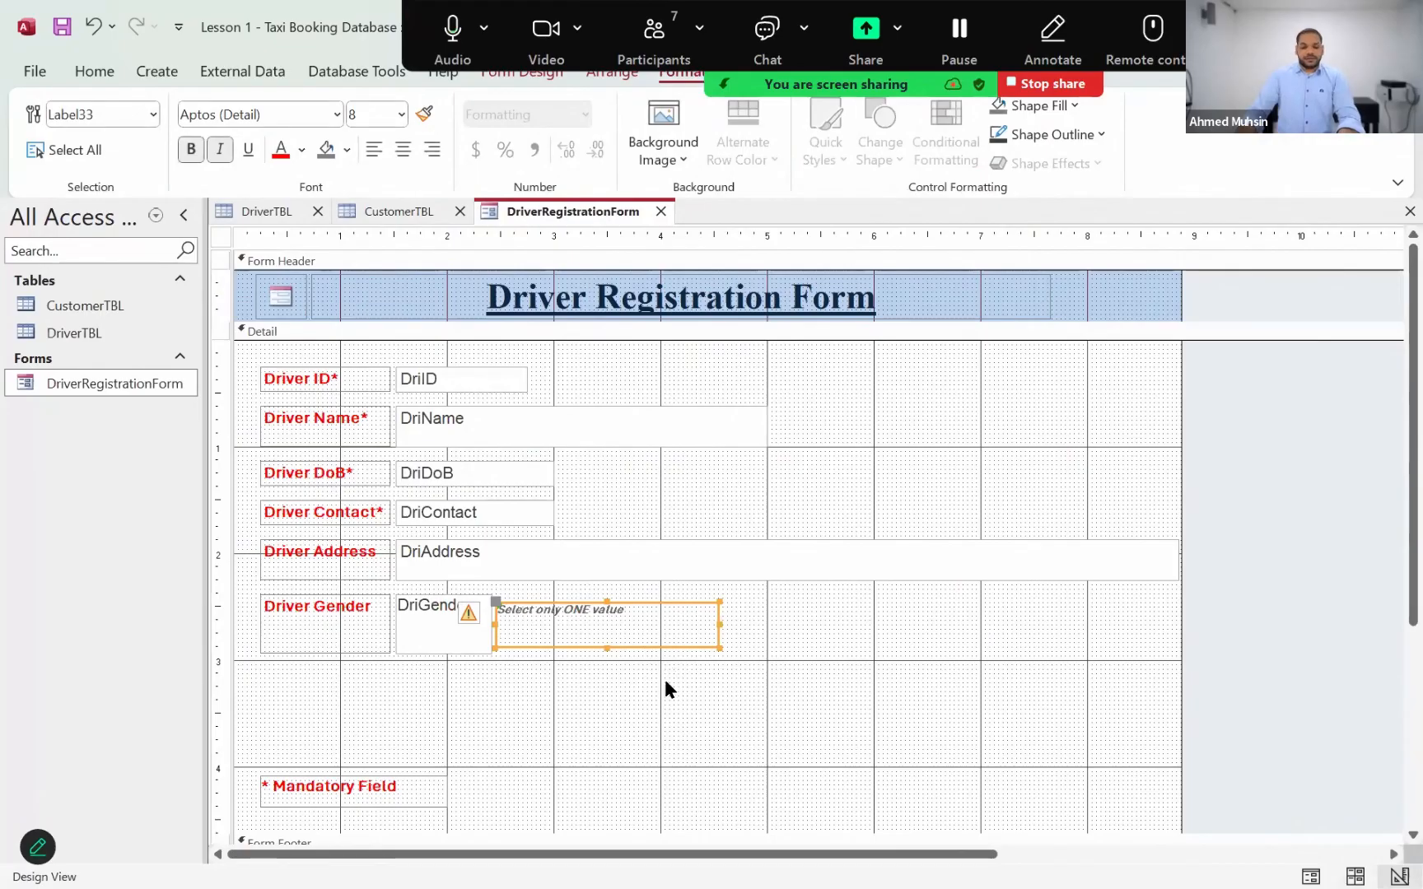
# Move the "* Mandatory Field" label up to just below the Driver Gender row and save the form.
pyautogui.click(419, 764)
pyautogui.click(402, 796)
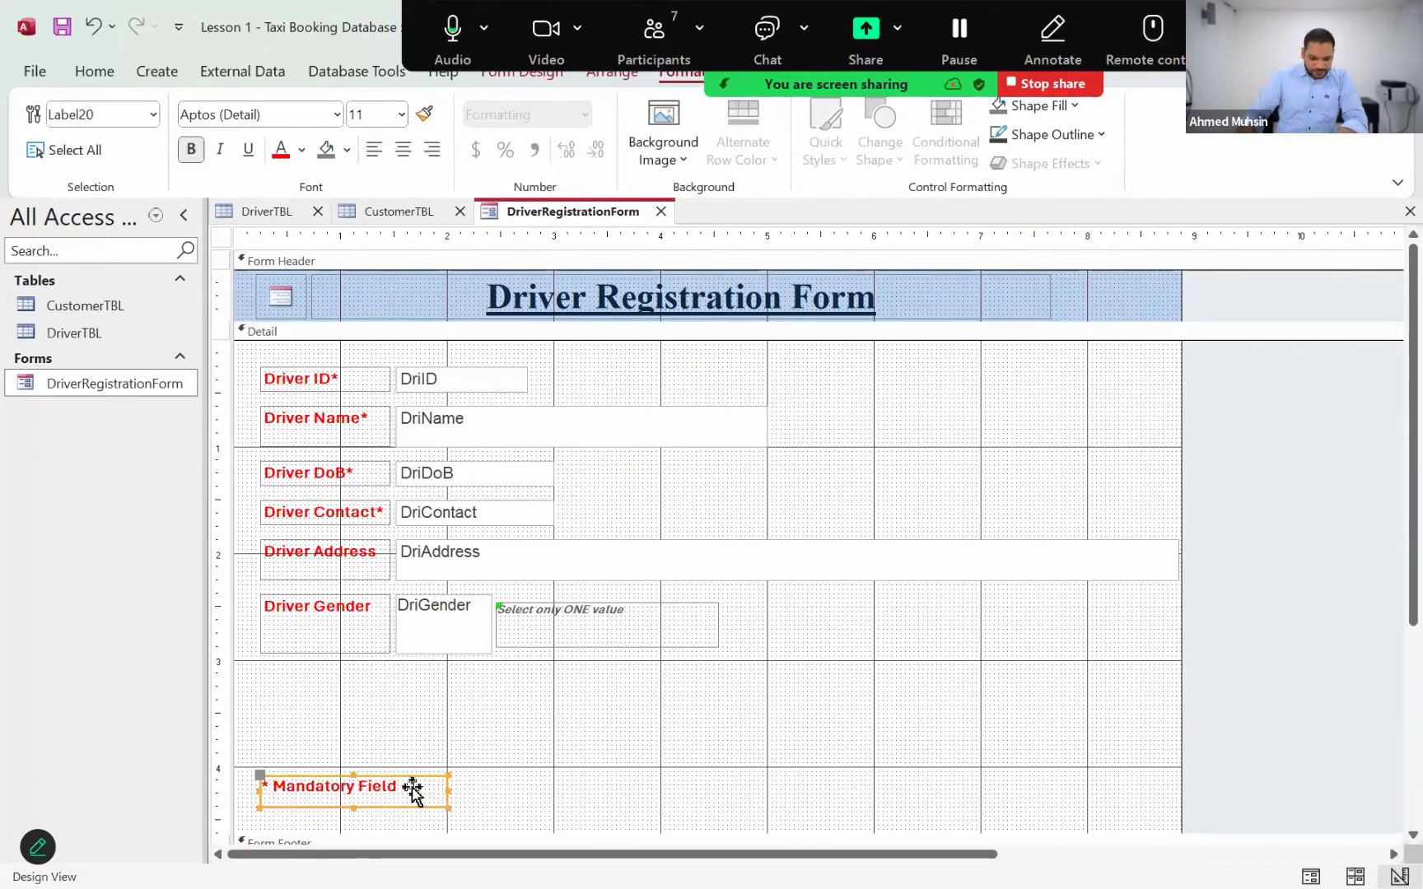
pyautogui.moveTo(410, 791); pyautogui.dragTo(410, 708)
pyautogui.click(497, 724)
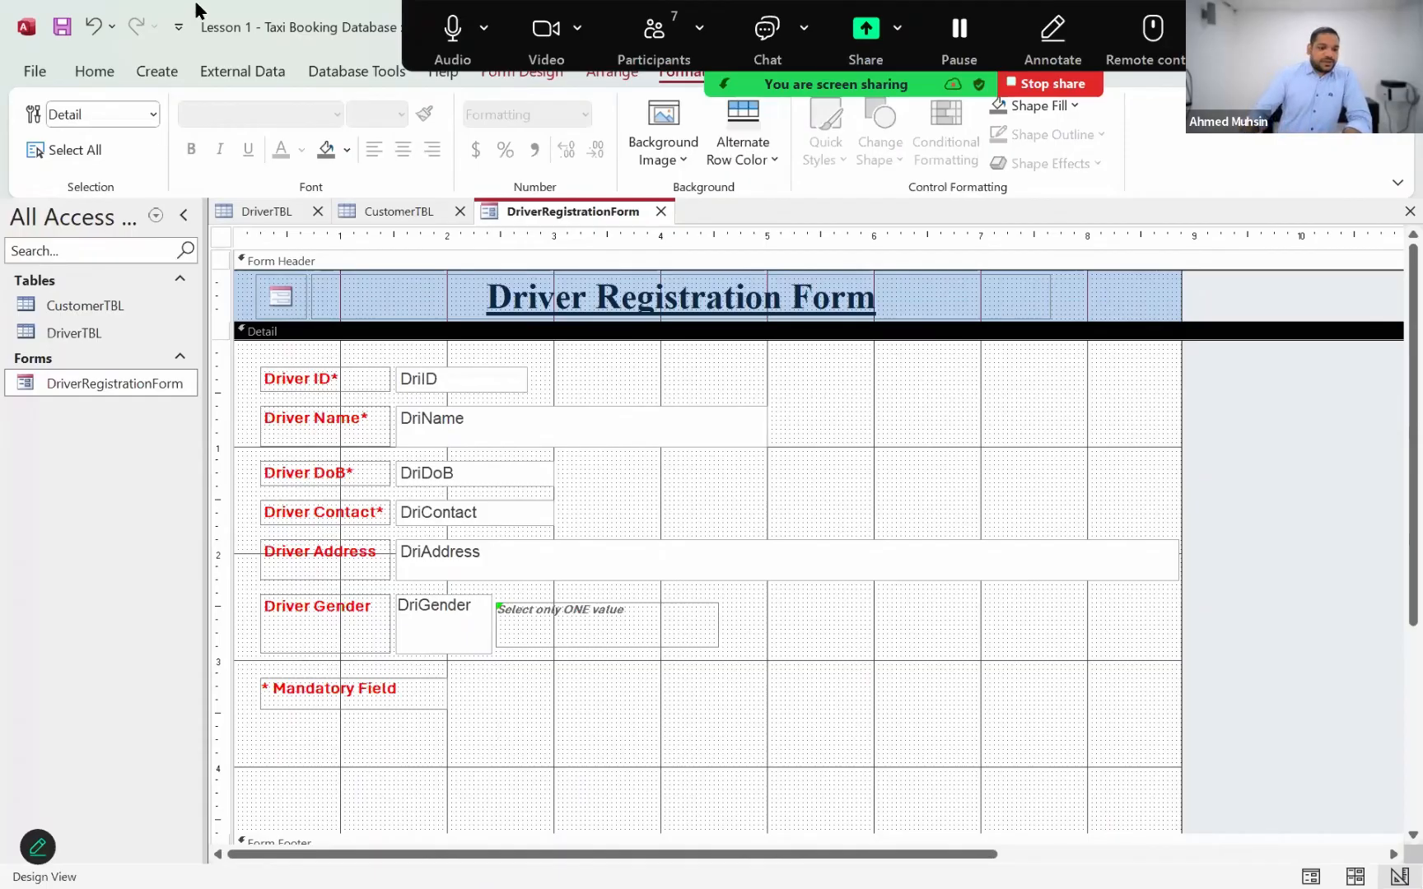
pyautogui.click(56, 33)
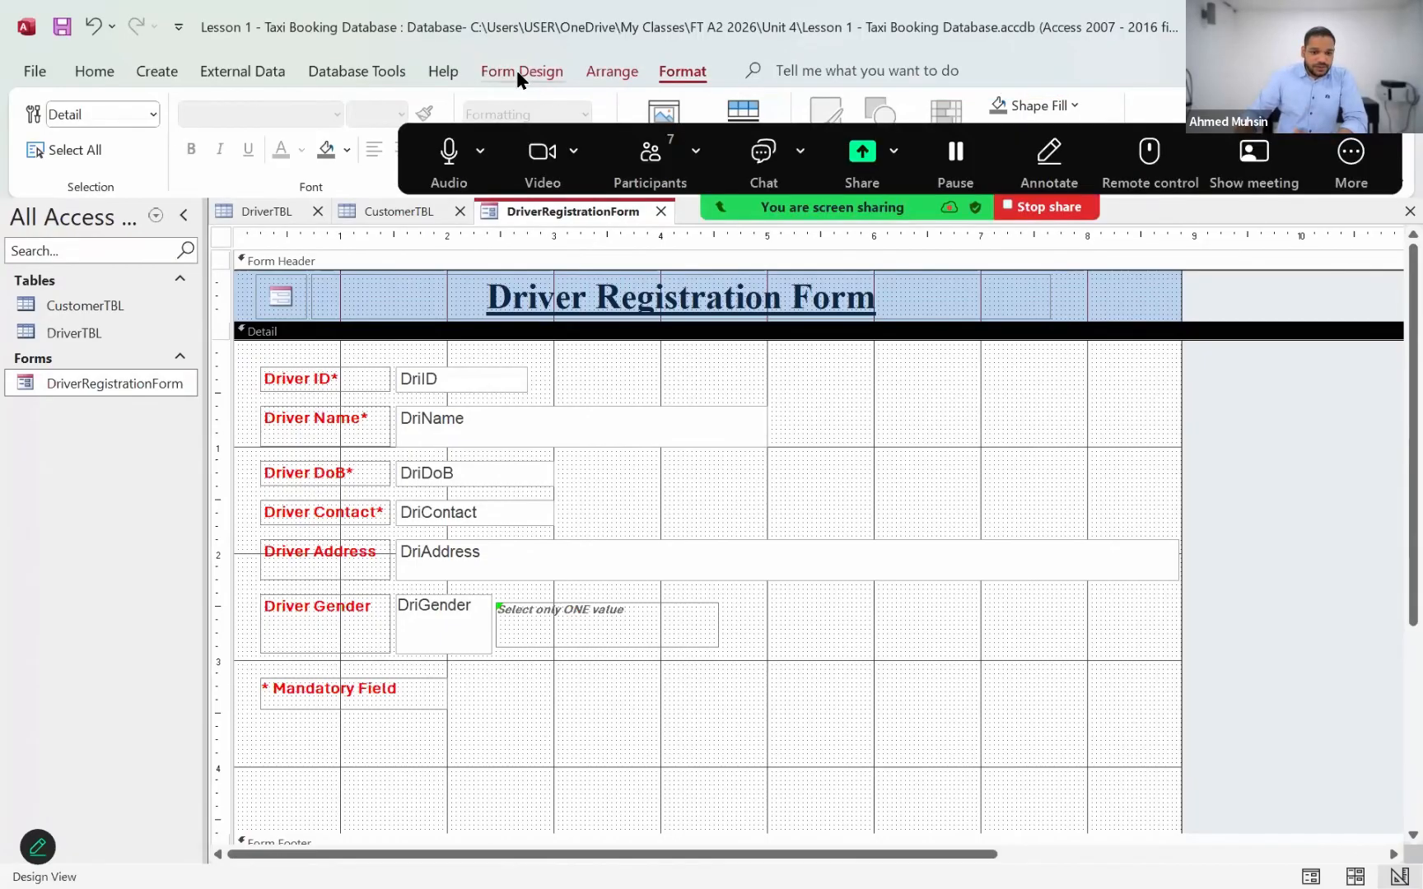
# Draw a command button about 1.5 by 0.6 inches below the "* Mandatory Field" label, cancelling its wizard.
pyautogui.click(515, 70)
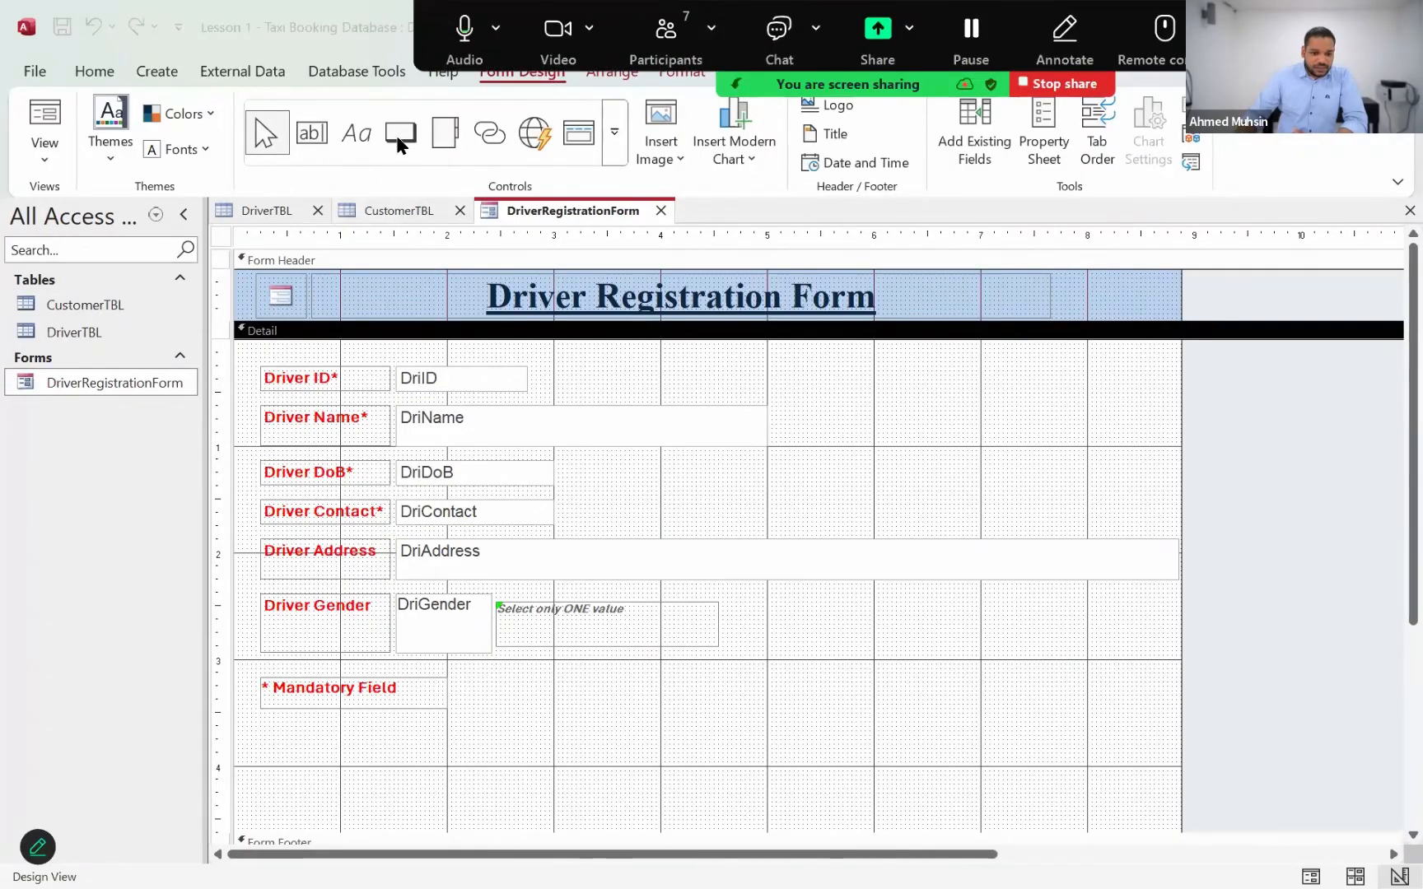
pyautogui.click(33, 163)
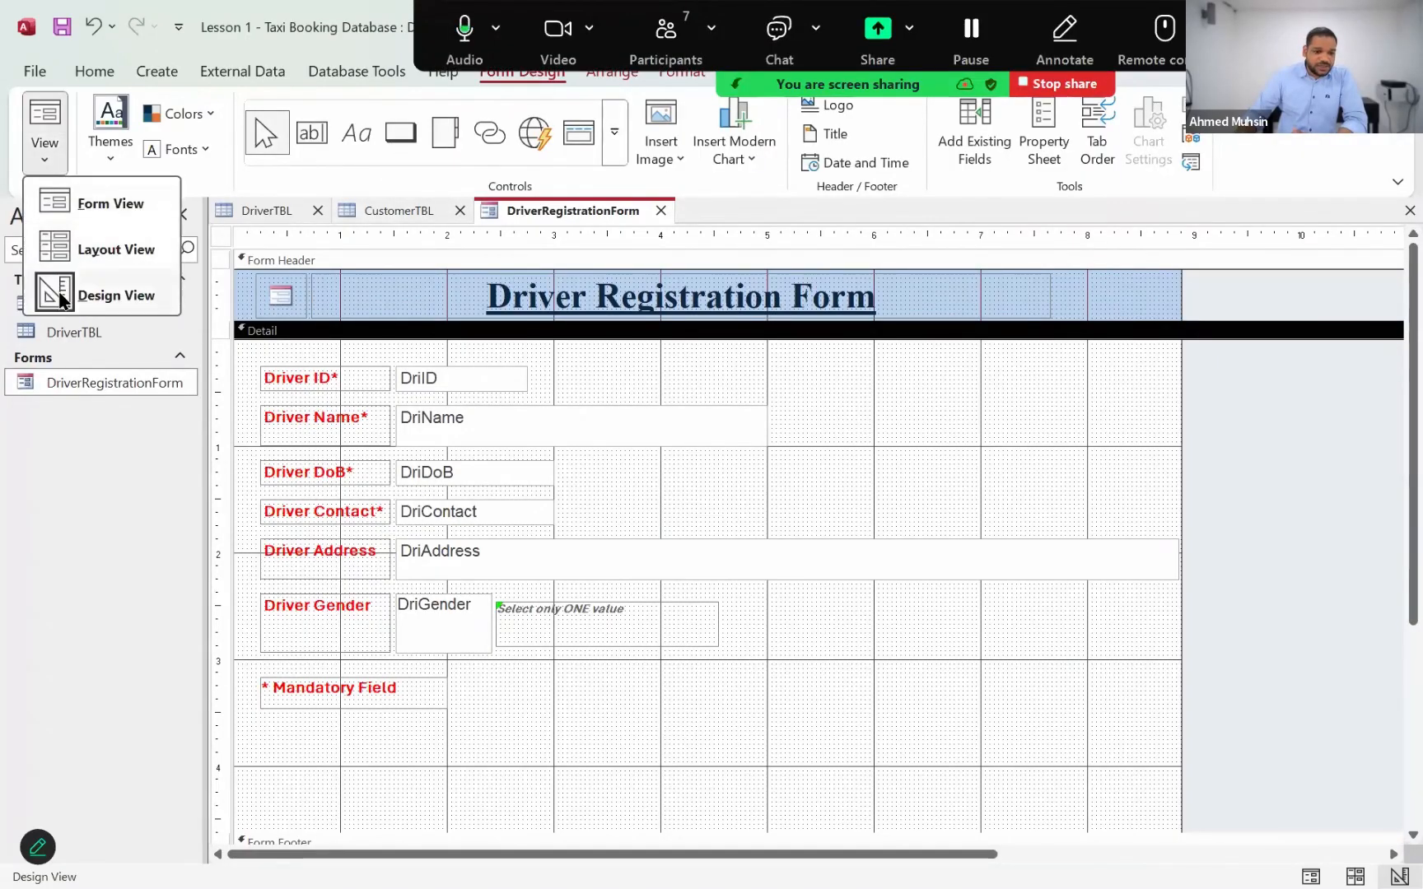
pyautogui.click(59, 298)
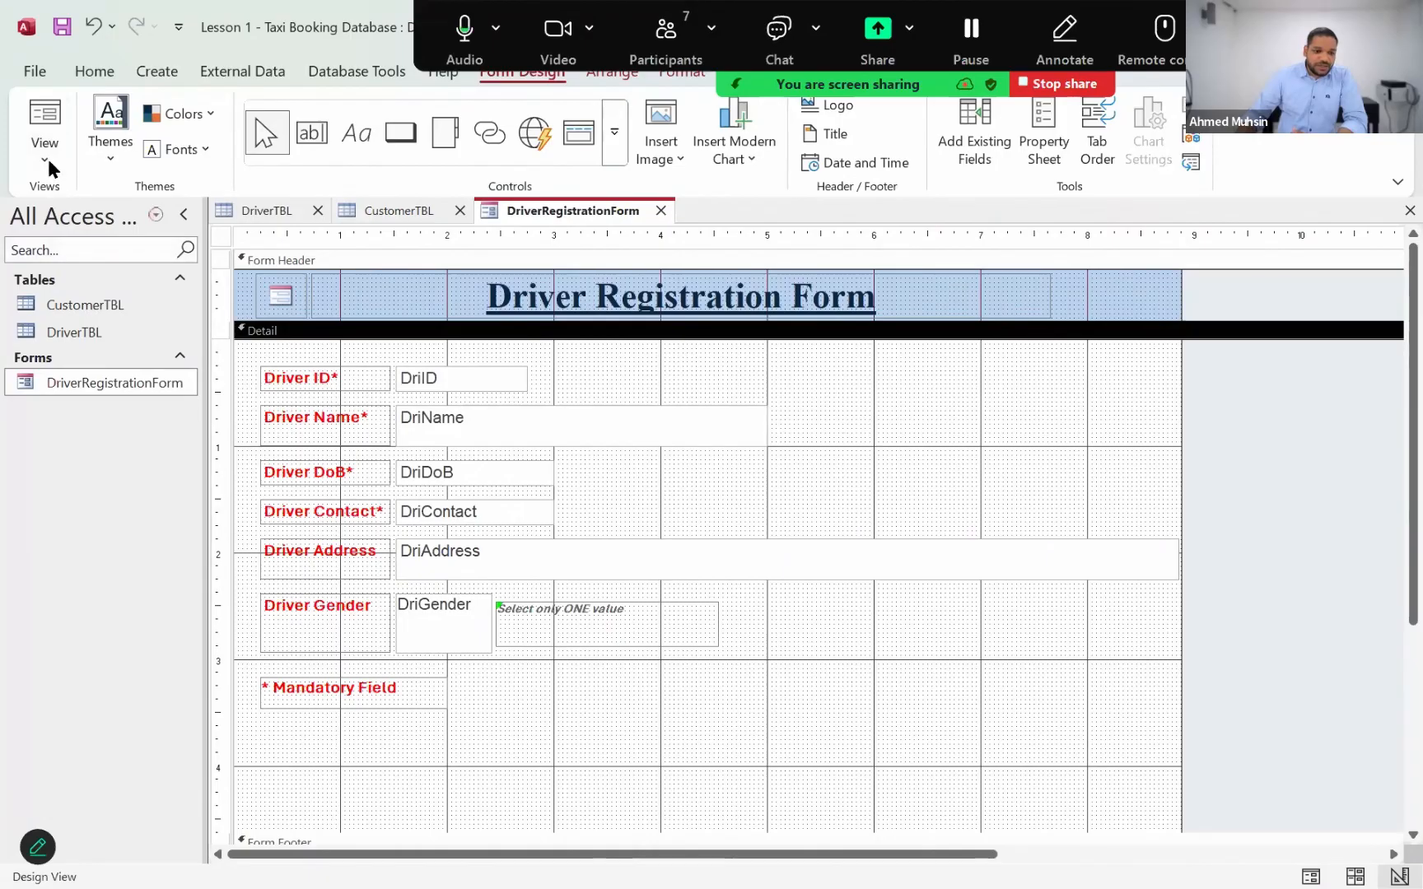
pyautogui.click(48, 159)
pyautogui.click(73, 284)
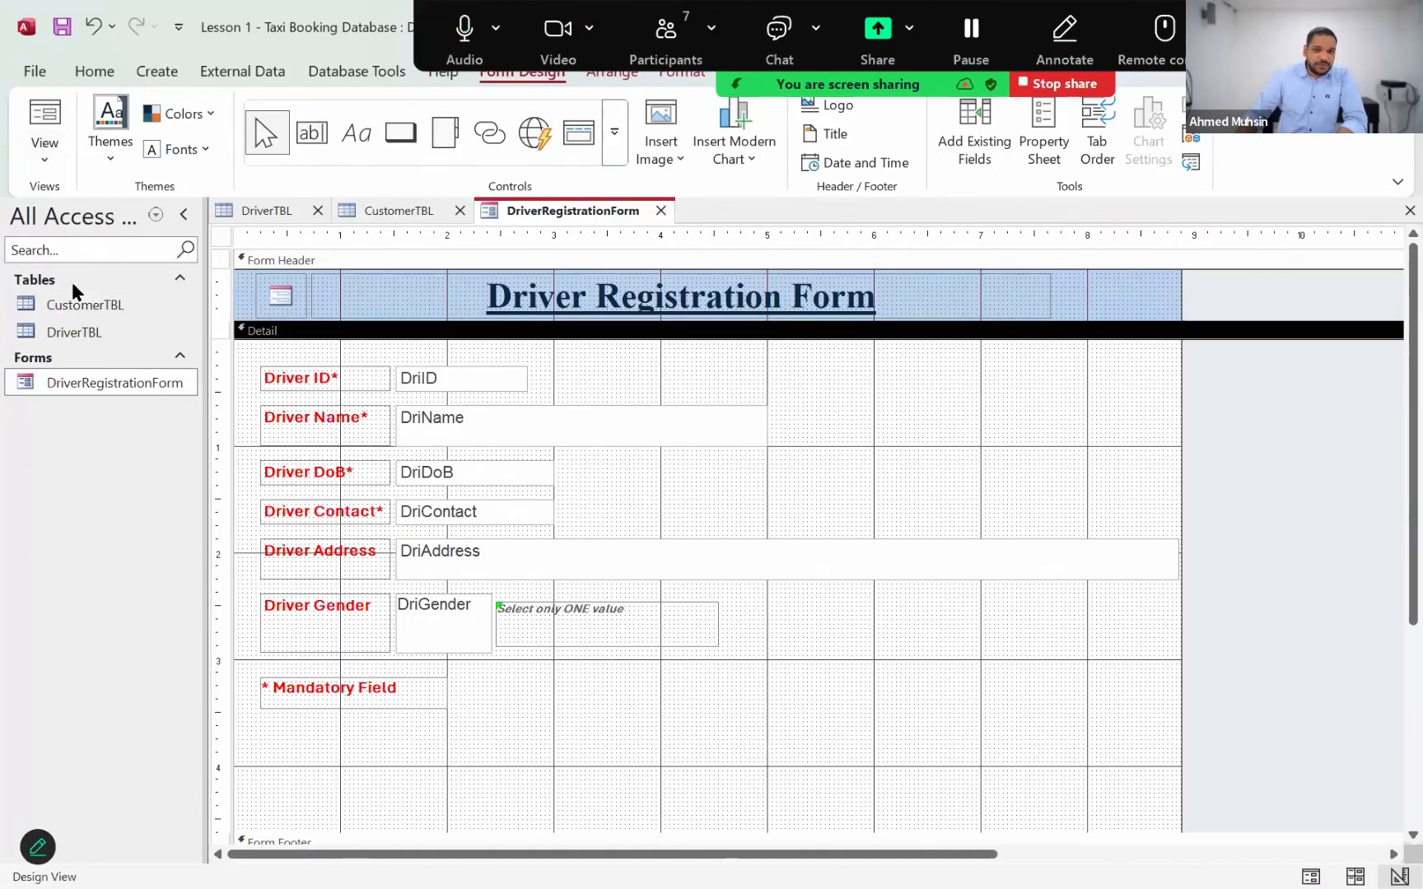
pyautogui.click(399, 146)
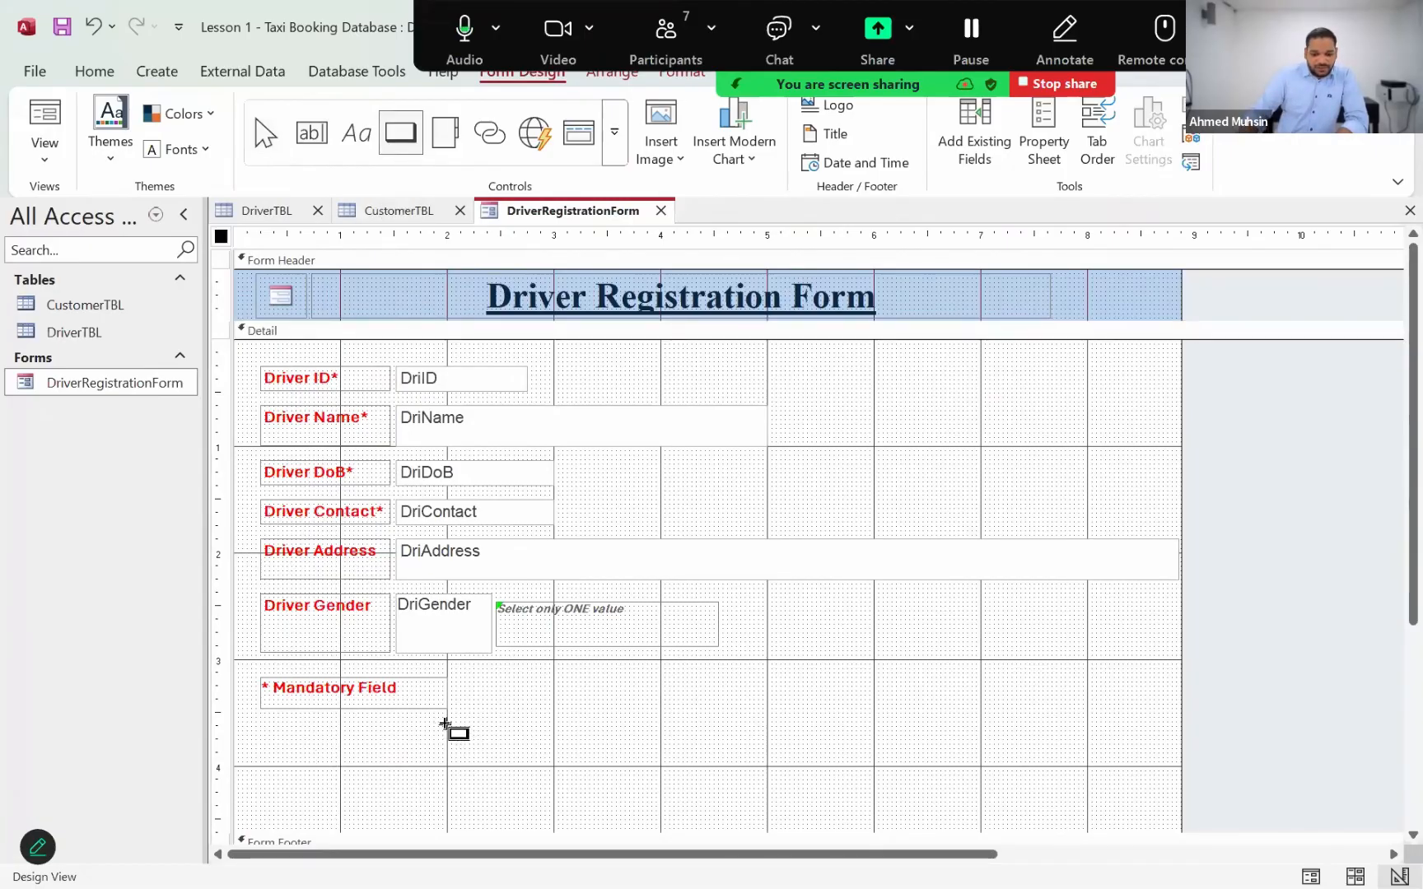
pyautogui.moveTo(447, 725); pyautogui.dragTo(610, 792)
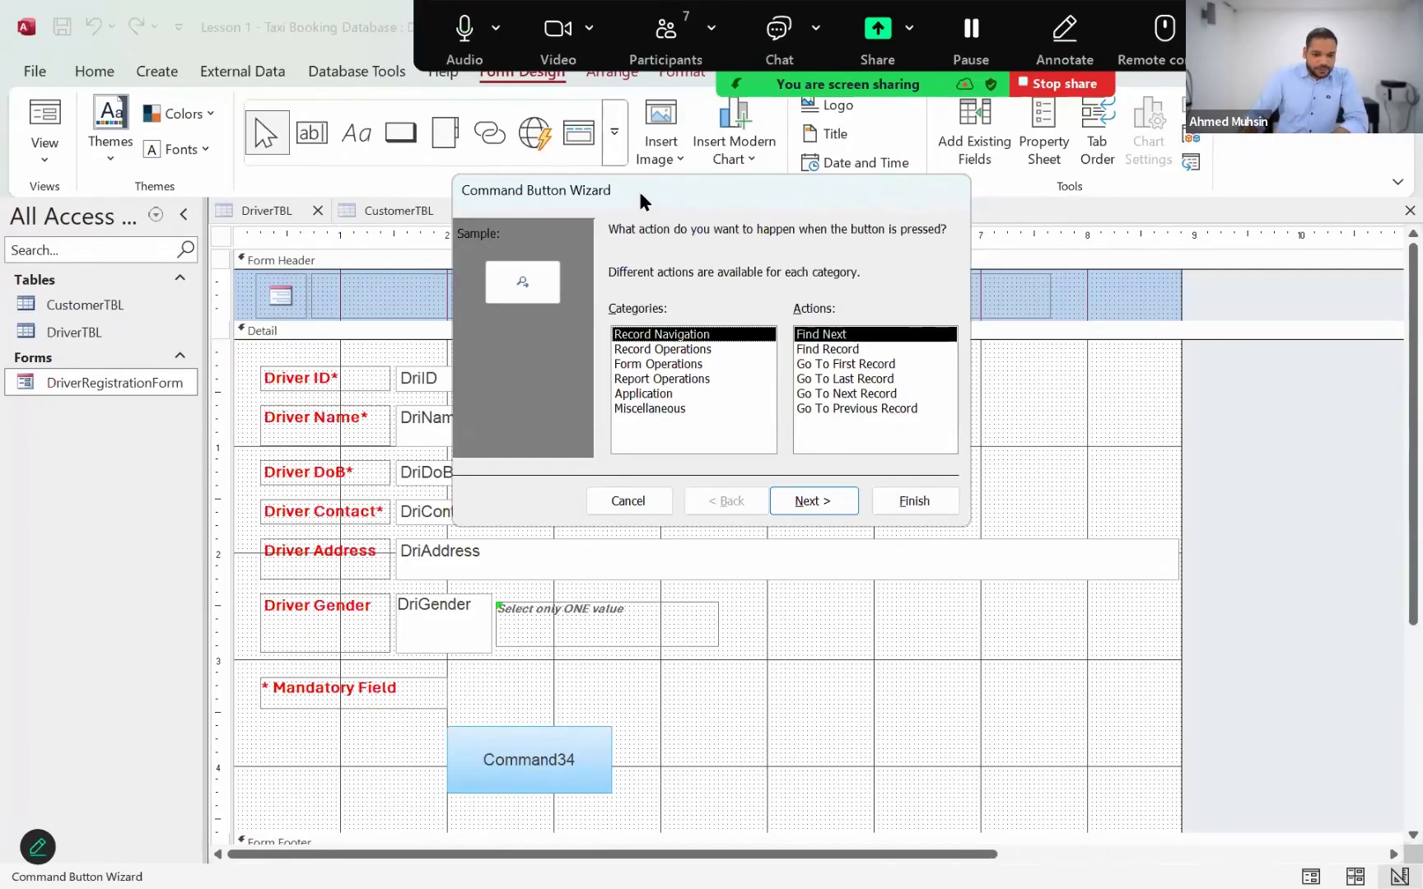
pyautogui.click(632, 500)
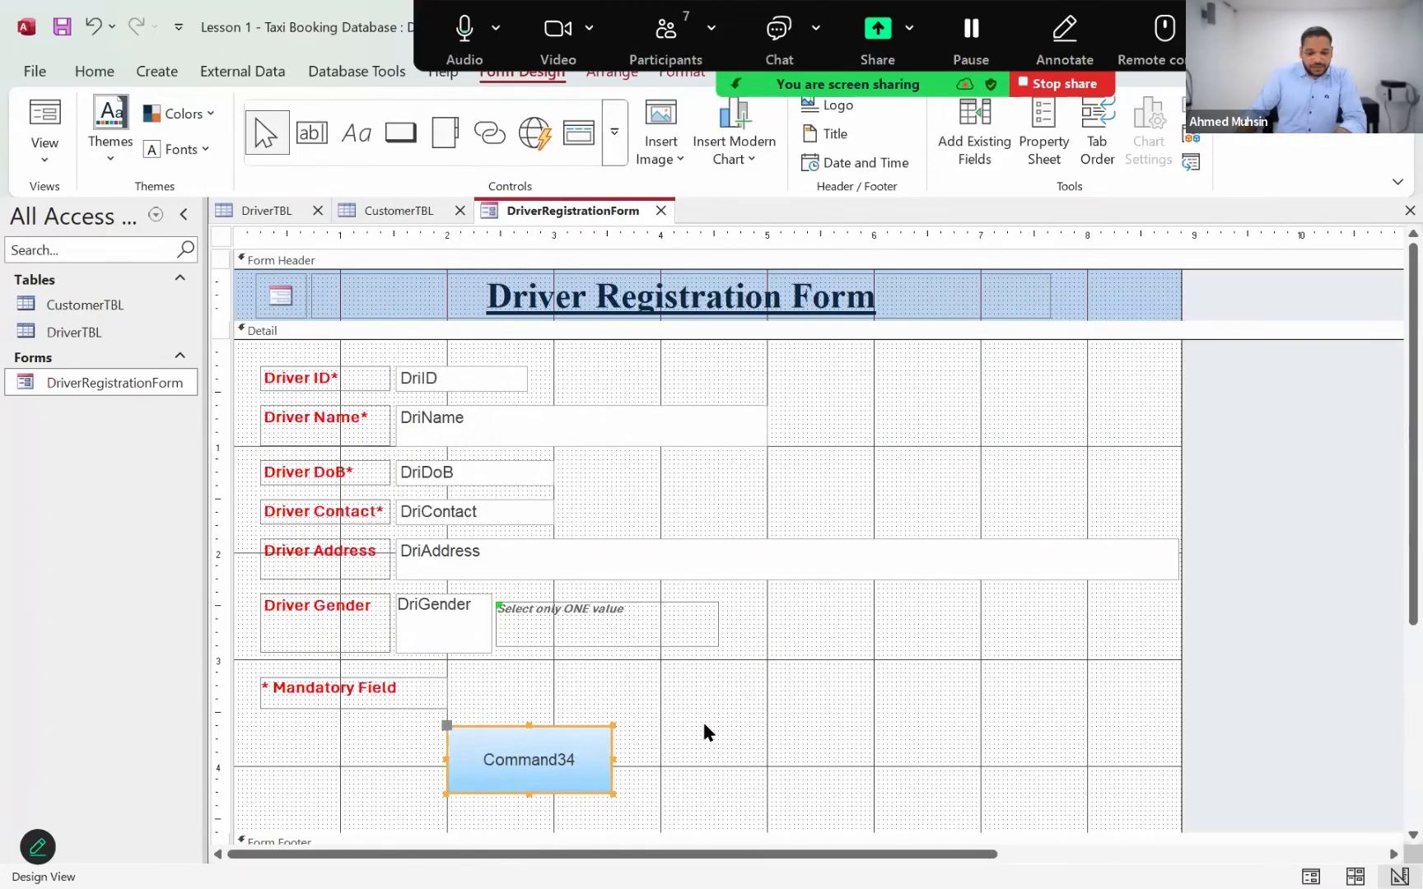
pyautogui.rightClick(570, 797)
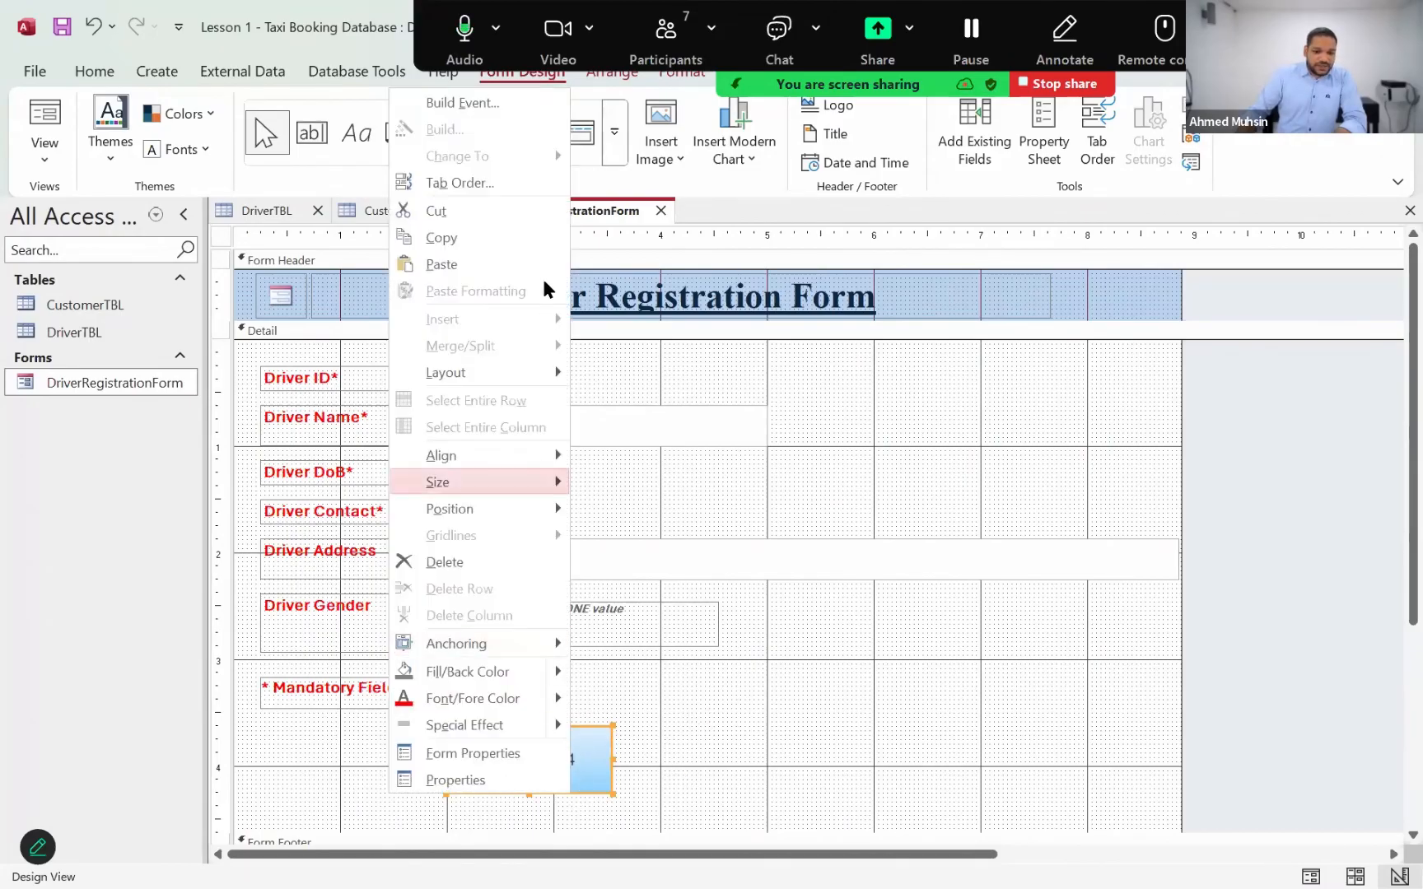
pyautogui.click(489, 104)
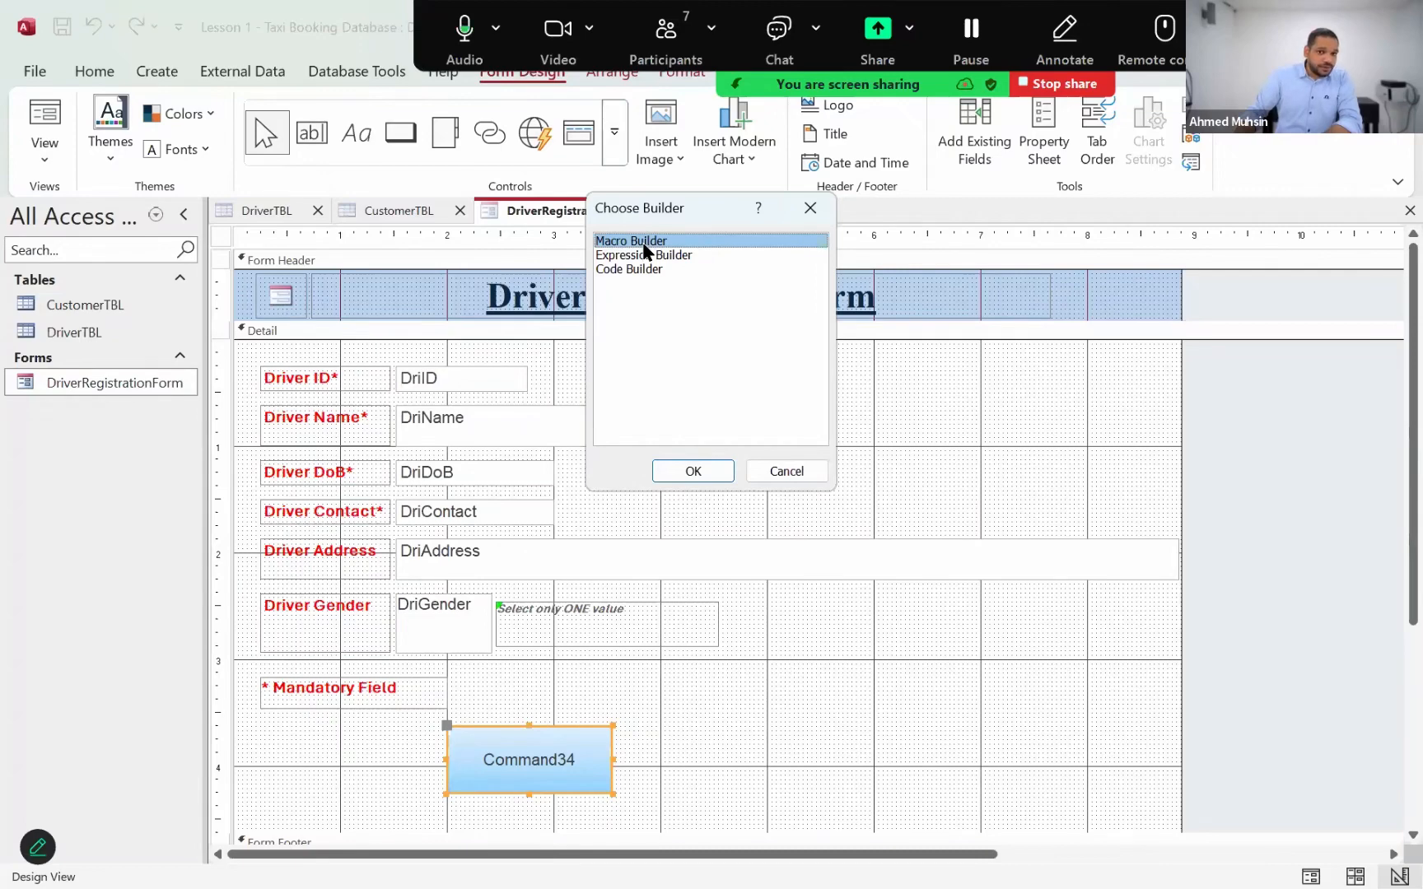
pyautogui.click(672, 473)
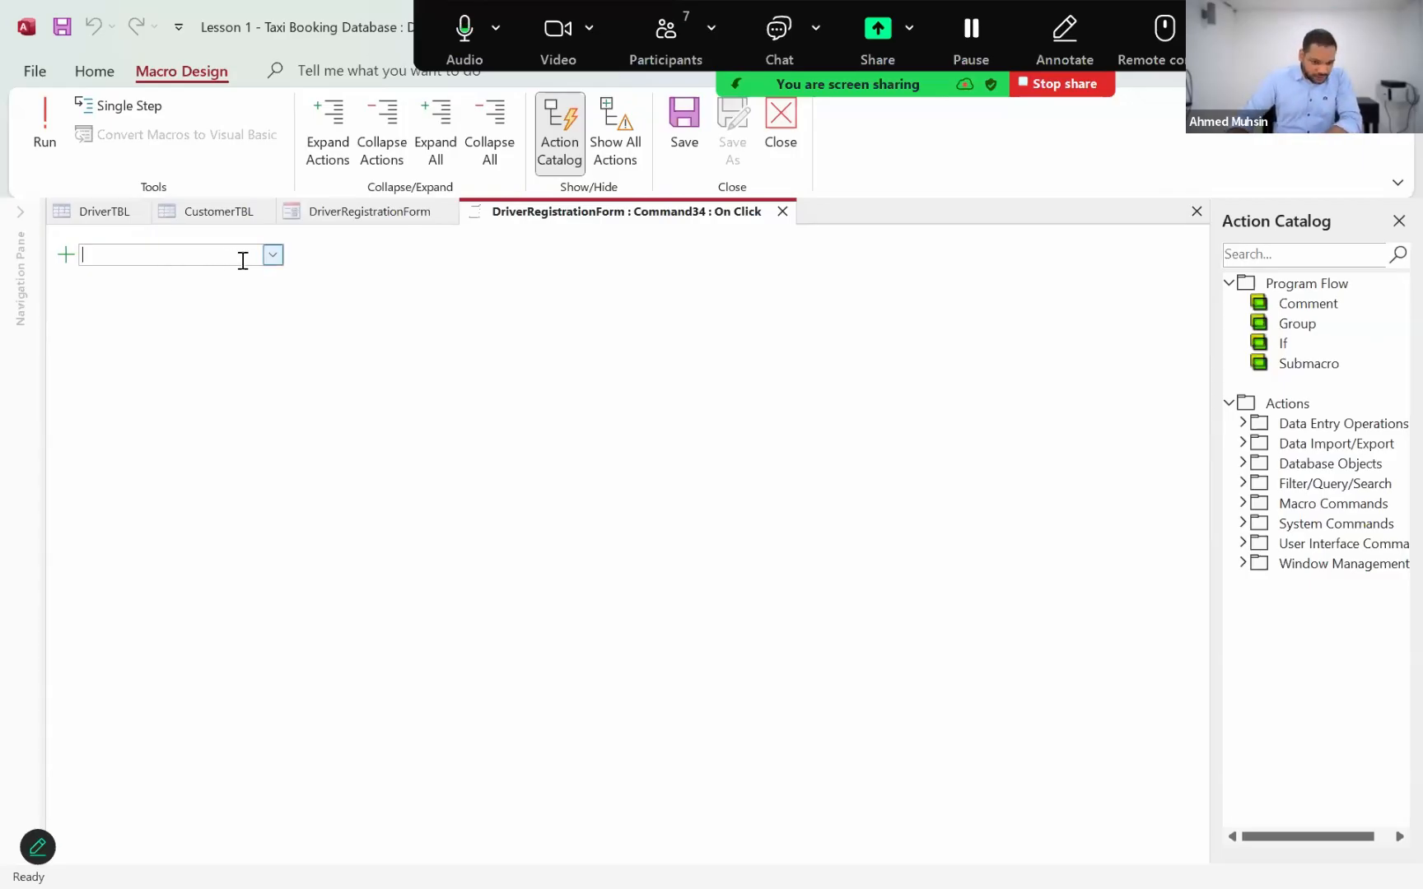
pyautogui.click(268, 262)
pyautogui.click(270, 261)
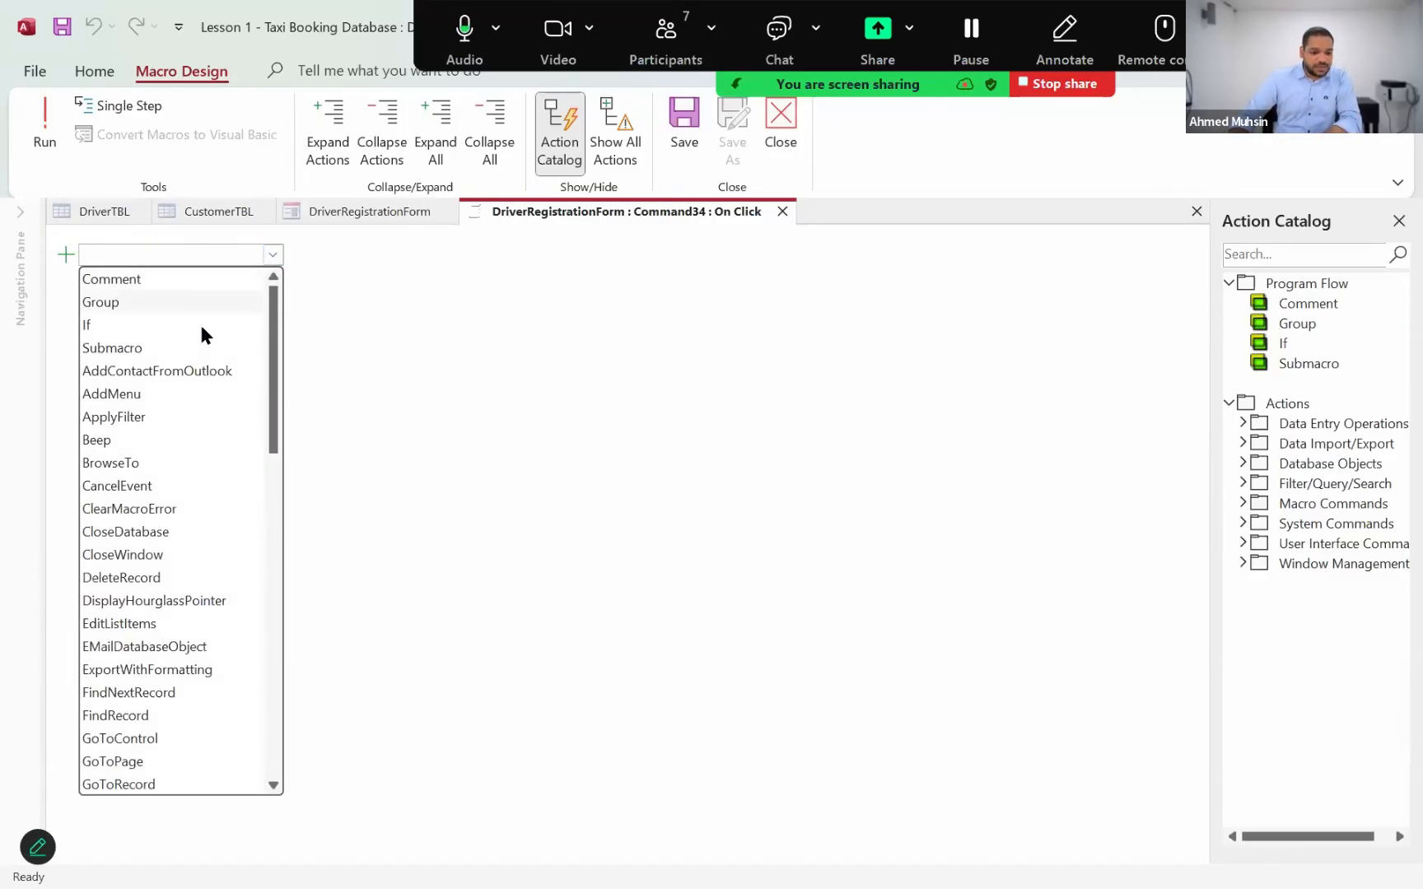
pyautogui.scroll(-1, 198, 449)
pyautogui.scroll(-10, 197, 448)
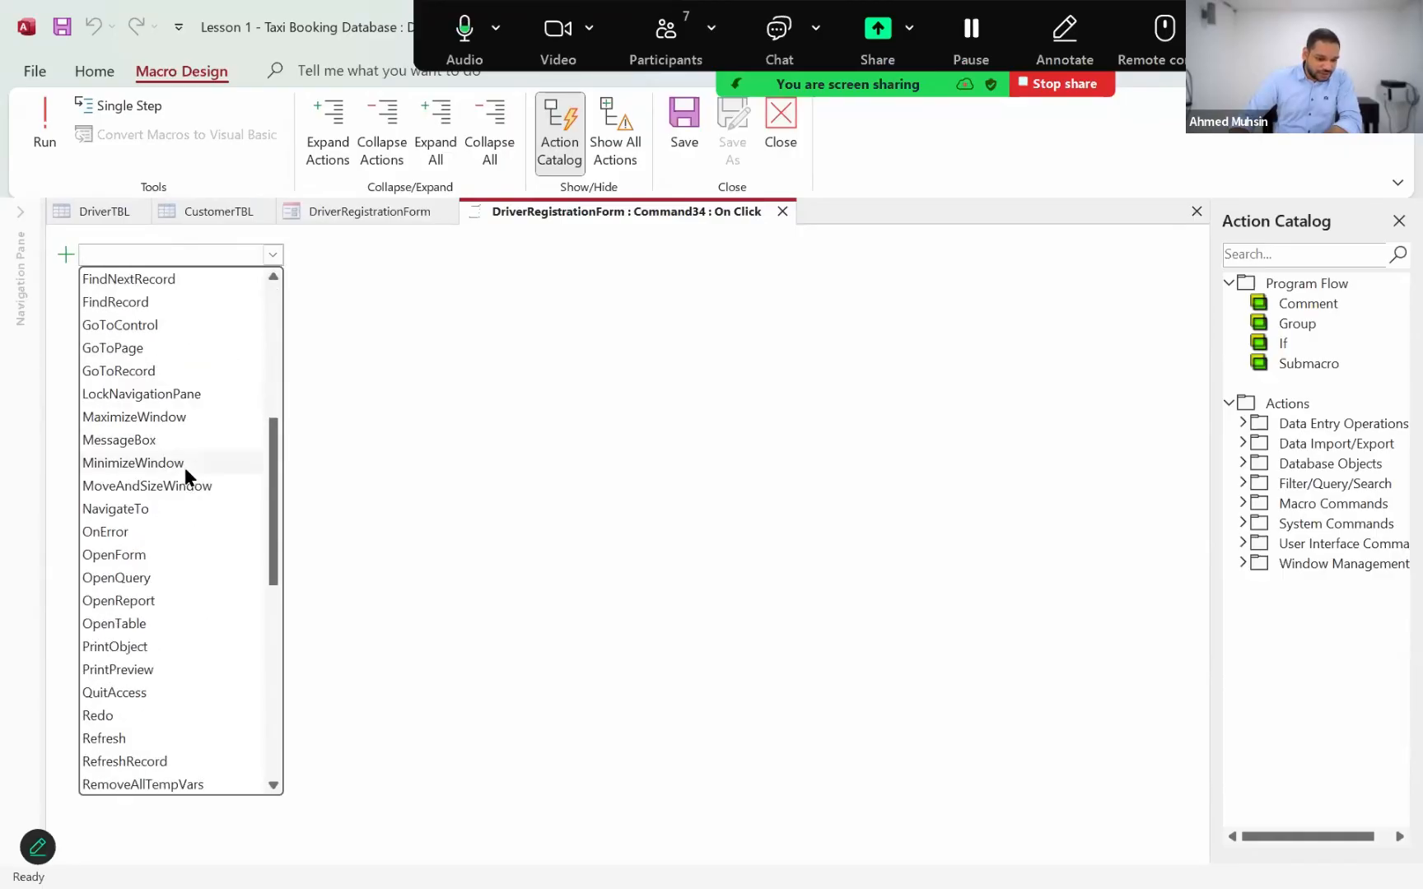
pyautogui.scroll(-4, 190, 422)
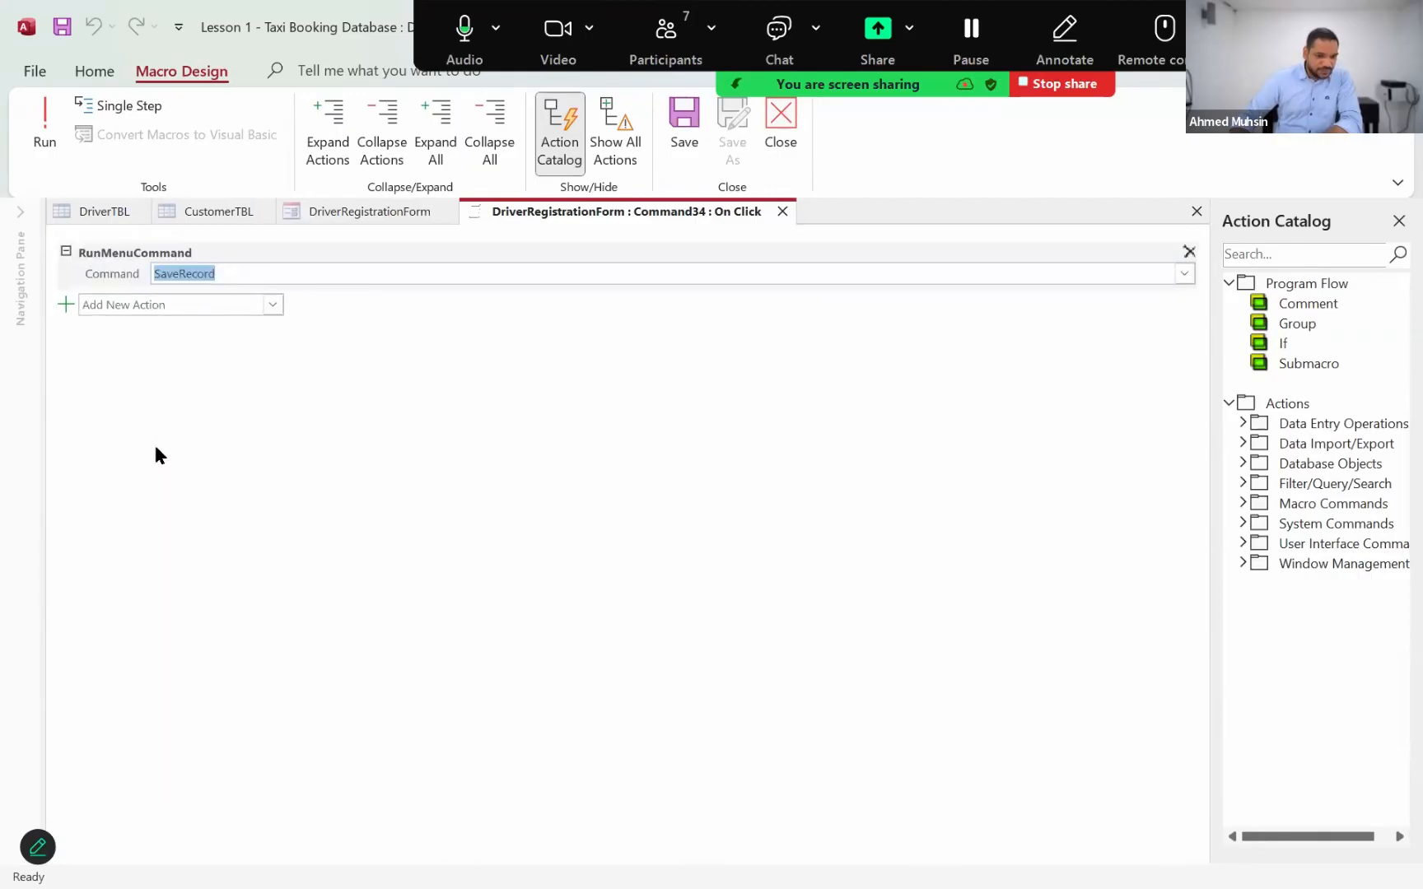
pyautogui.click(157, 444)
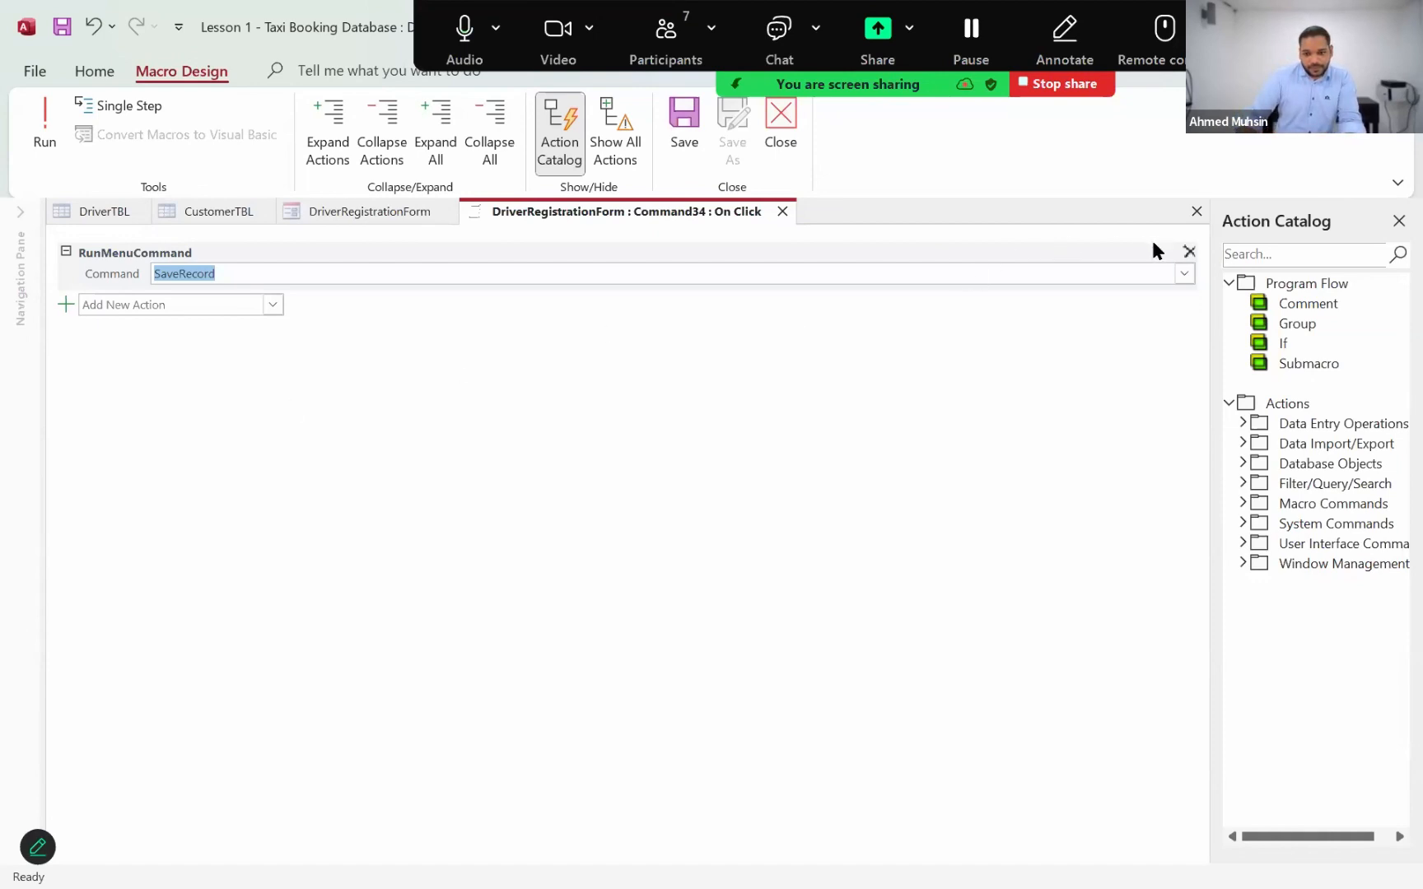
pyautogui.click(1189, 252)
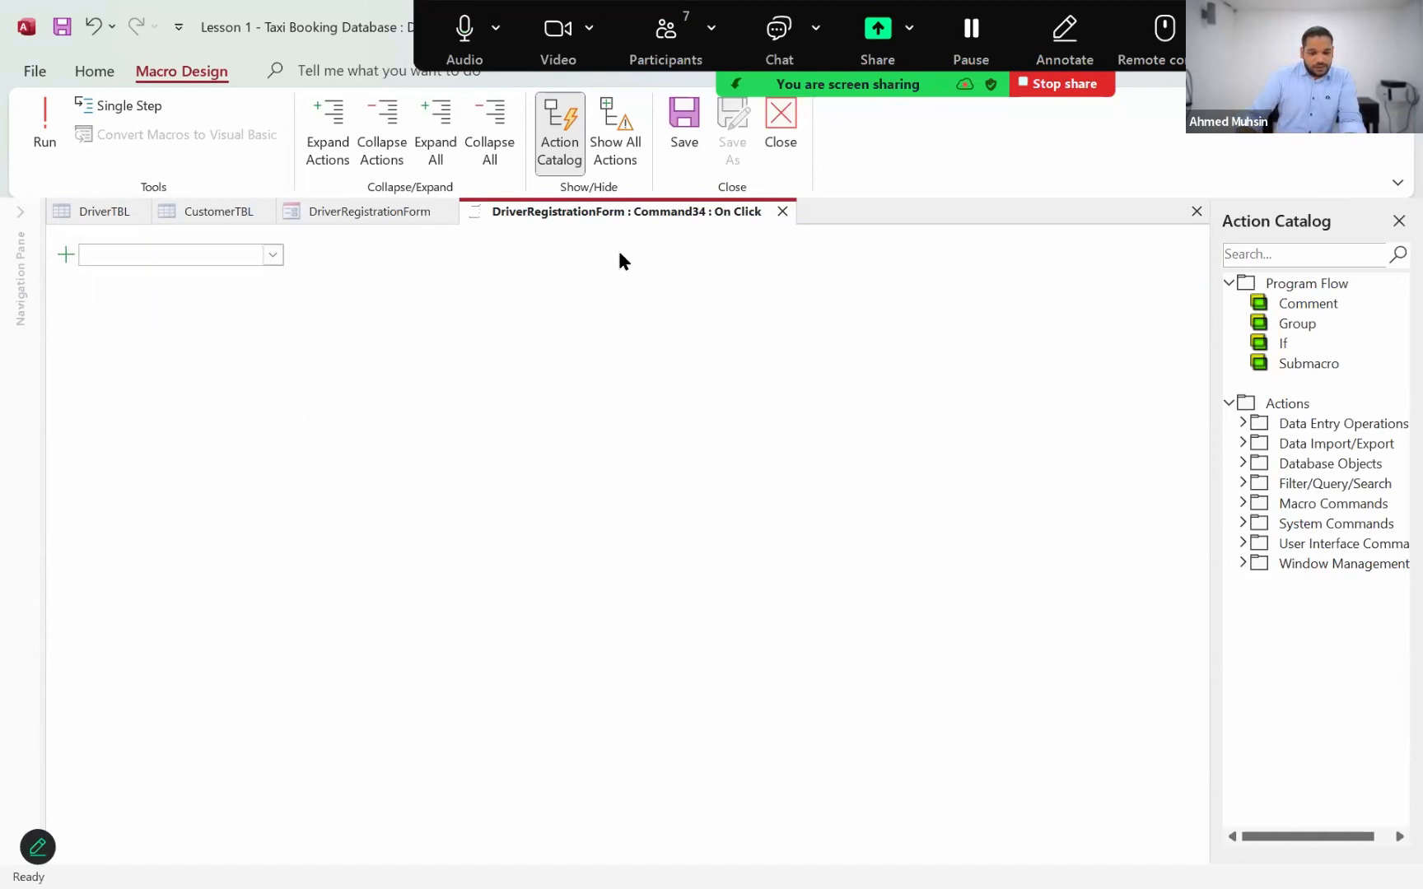
pyautogui.click(771, 157)
pyautogui.click(714, 520)
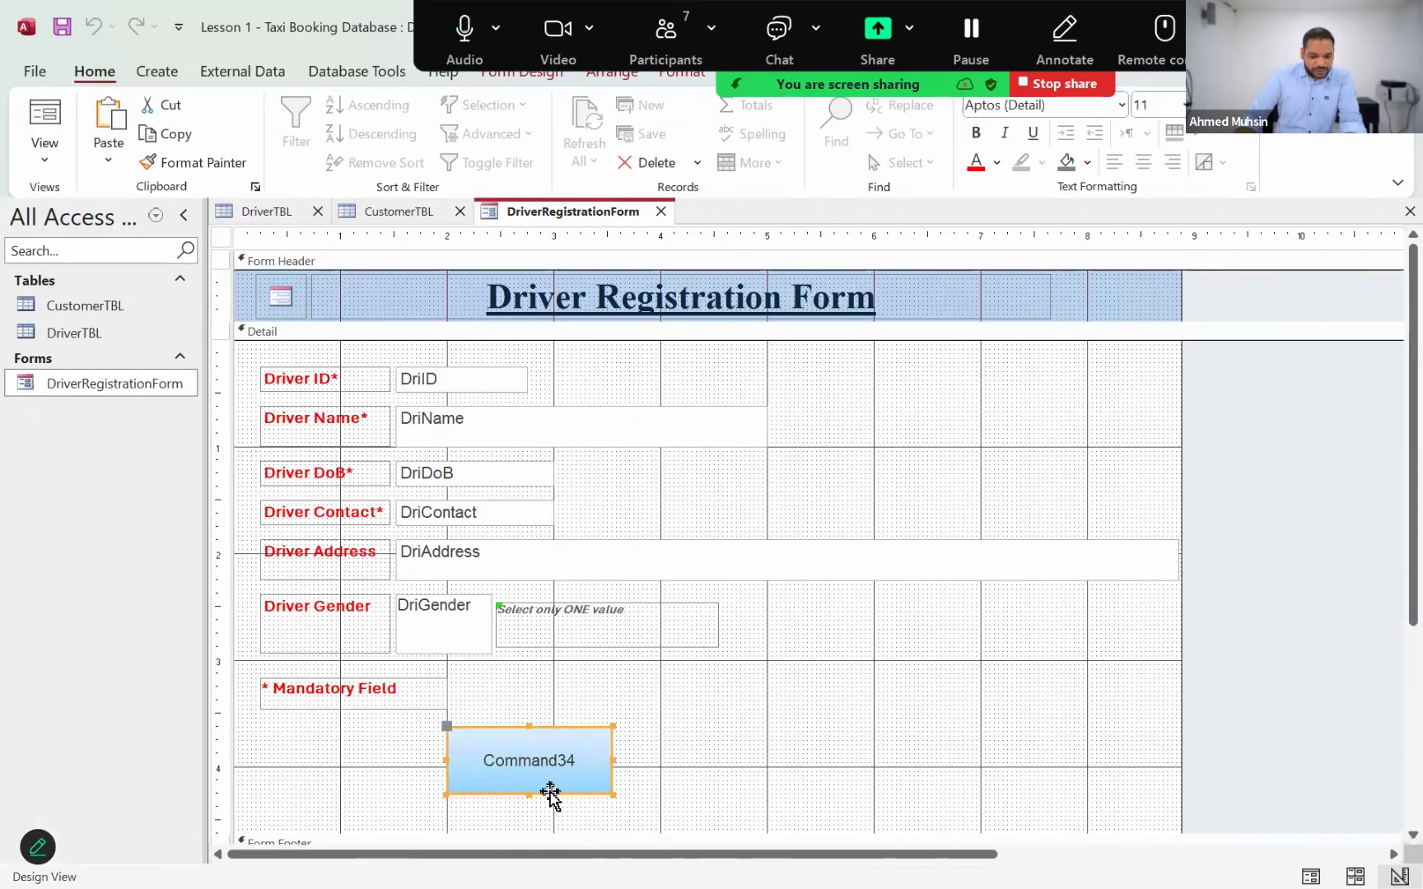
# Build an On Click macro for the command button with the SaveRecord action, save it and close the macro.
pyautogui.rightClick(551, 794)
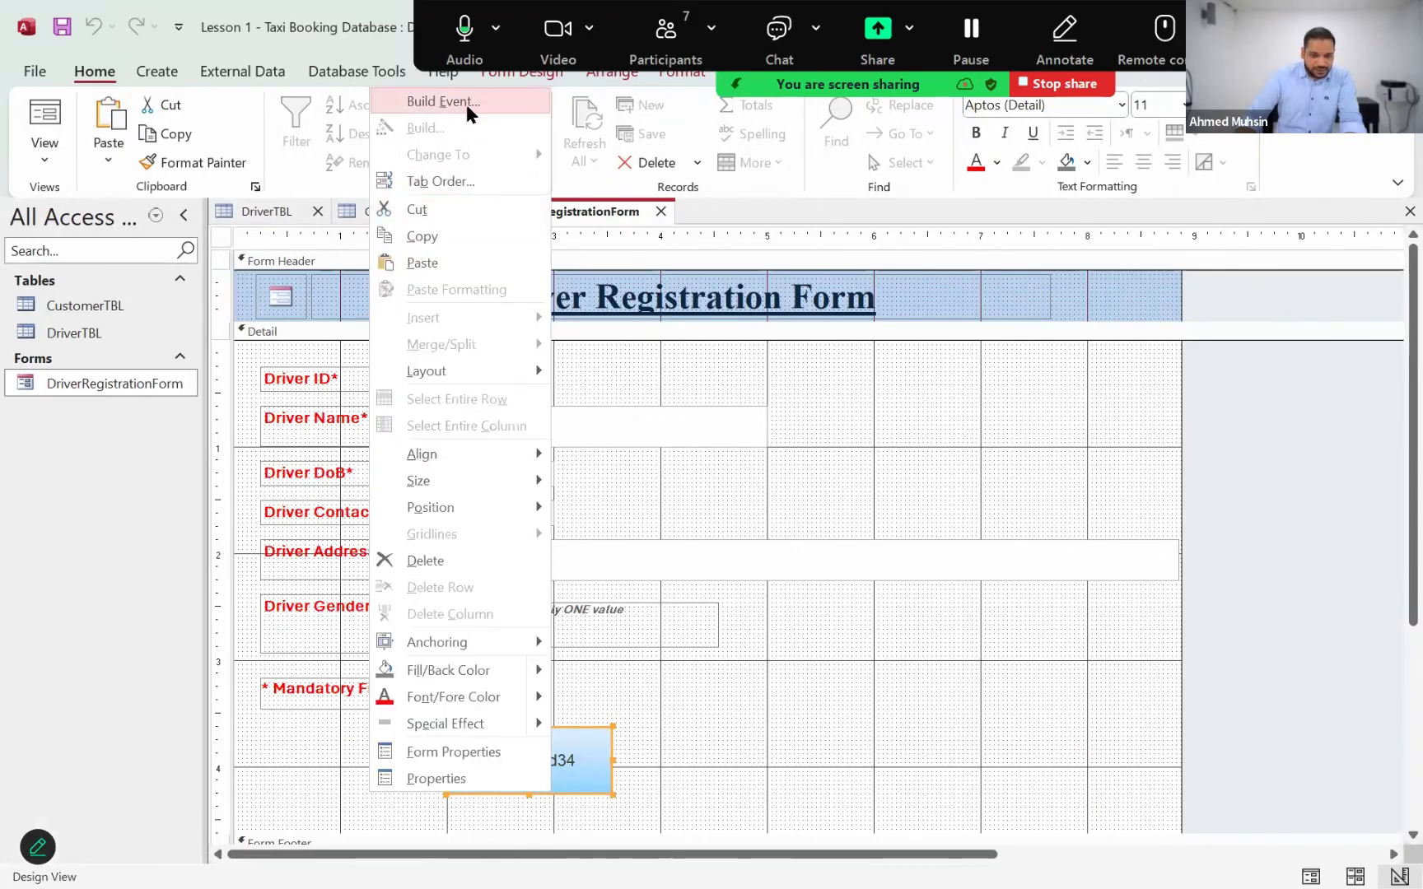
pyautogui.click(466, 105)
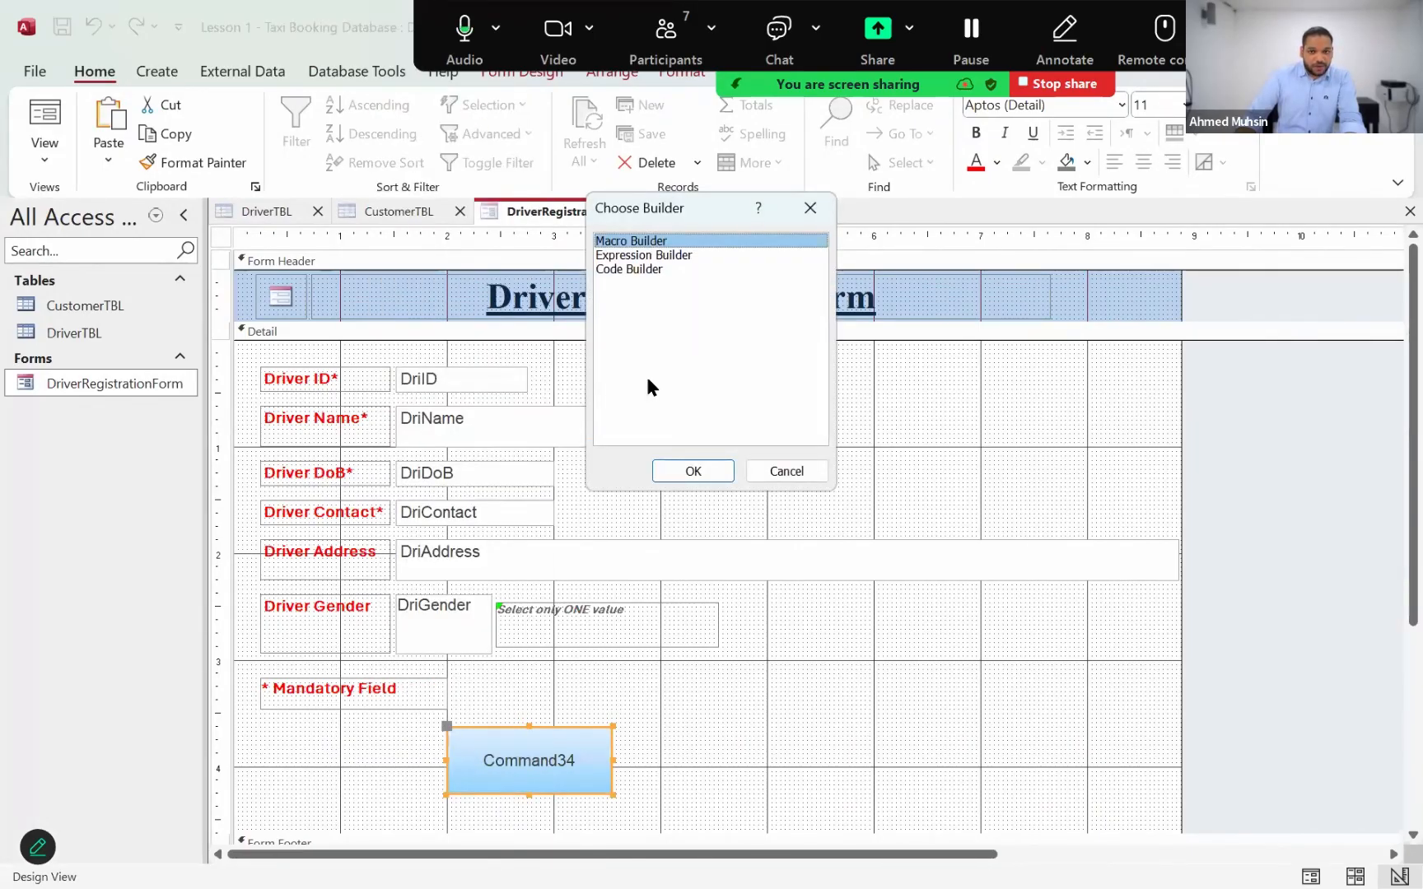
pyautogui.click(669, 468)
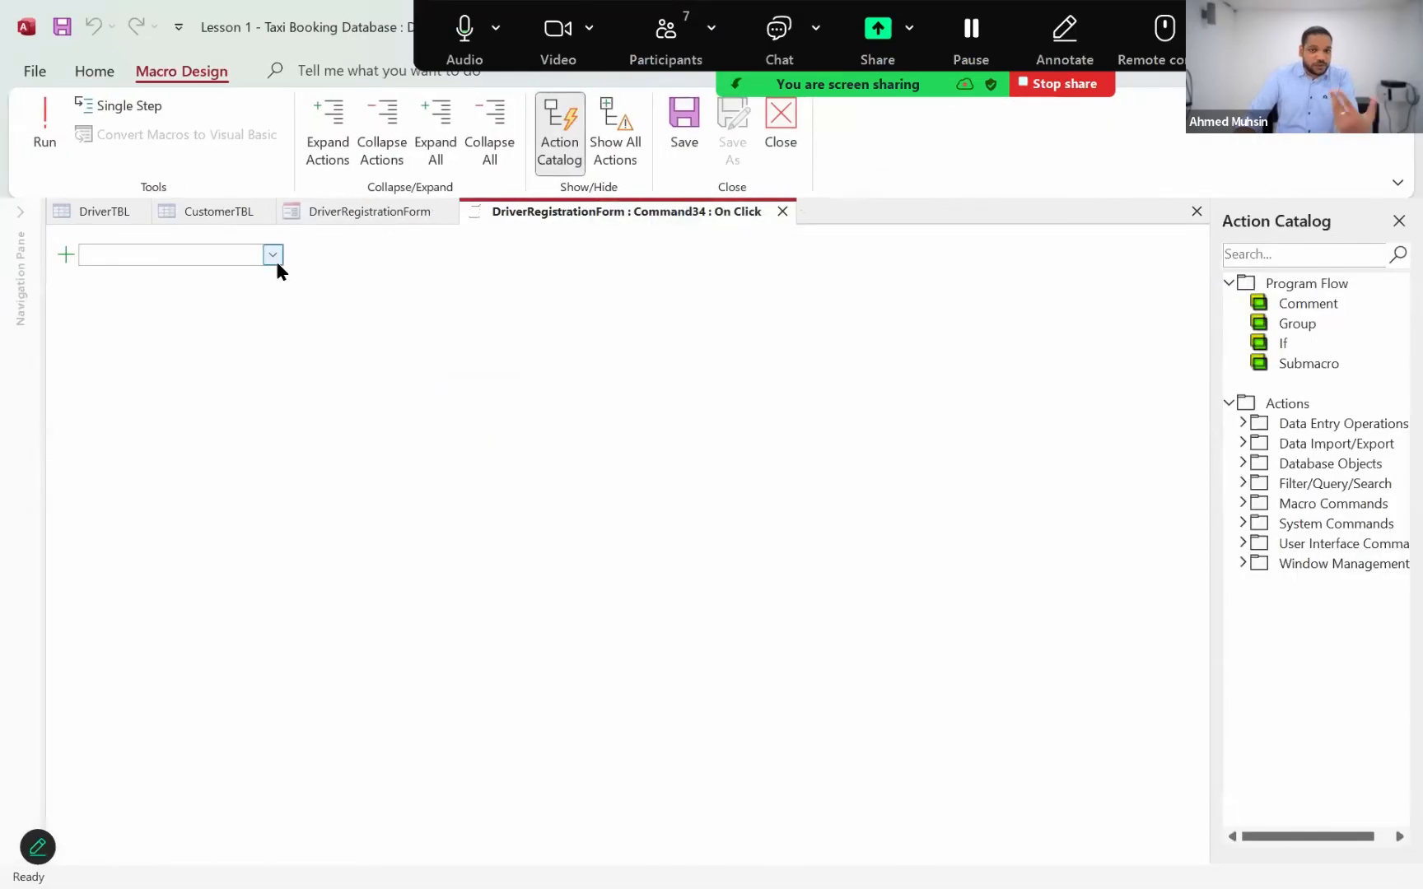
pyautogui.click(273, 254)
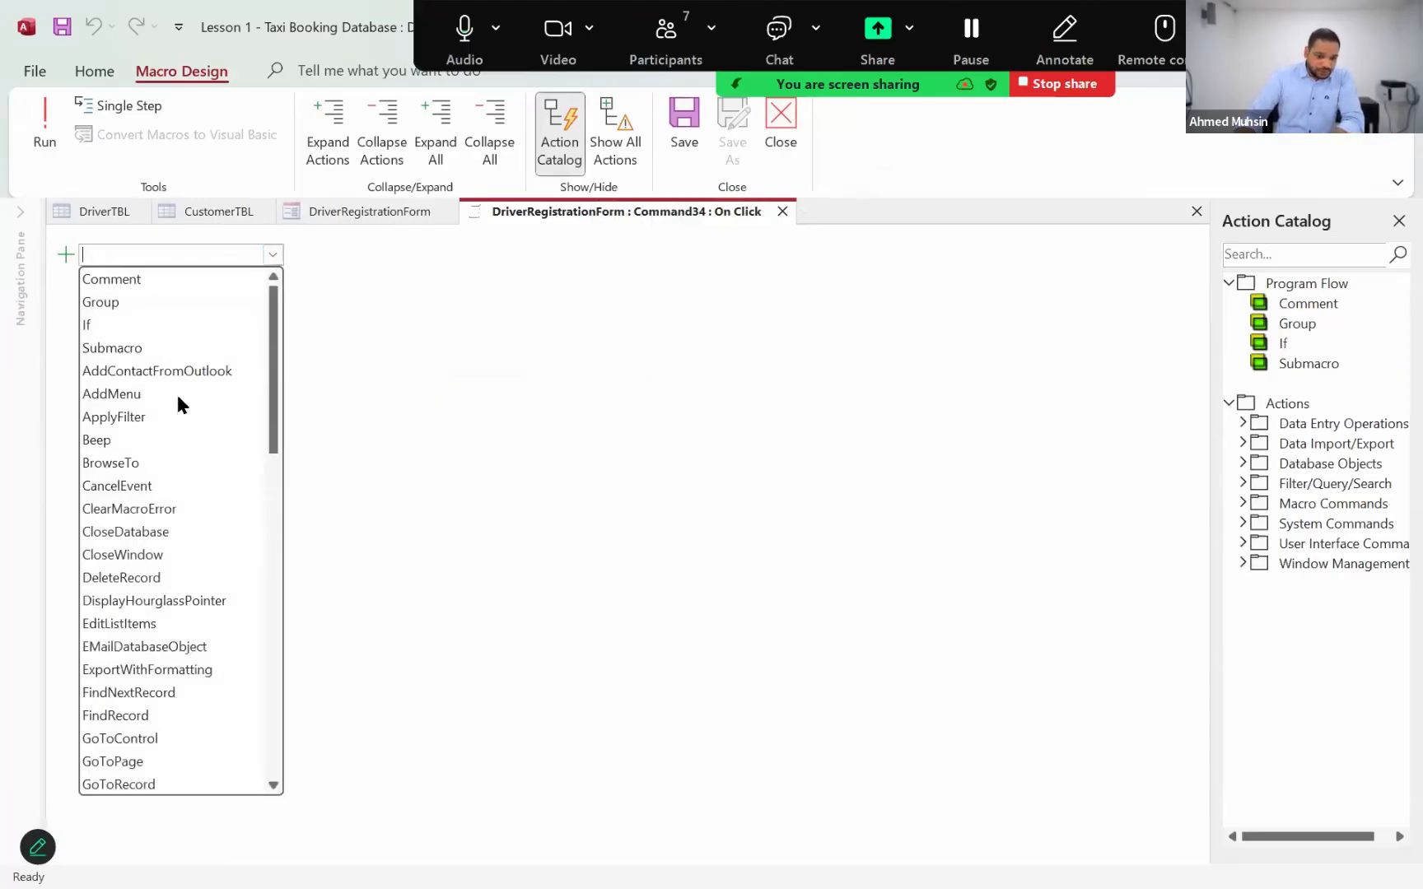
pyautogui.scroll(-9, 163, 469)
pyautogui.scroll(-7, 158, 494)
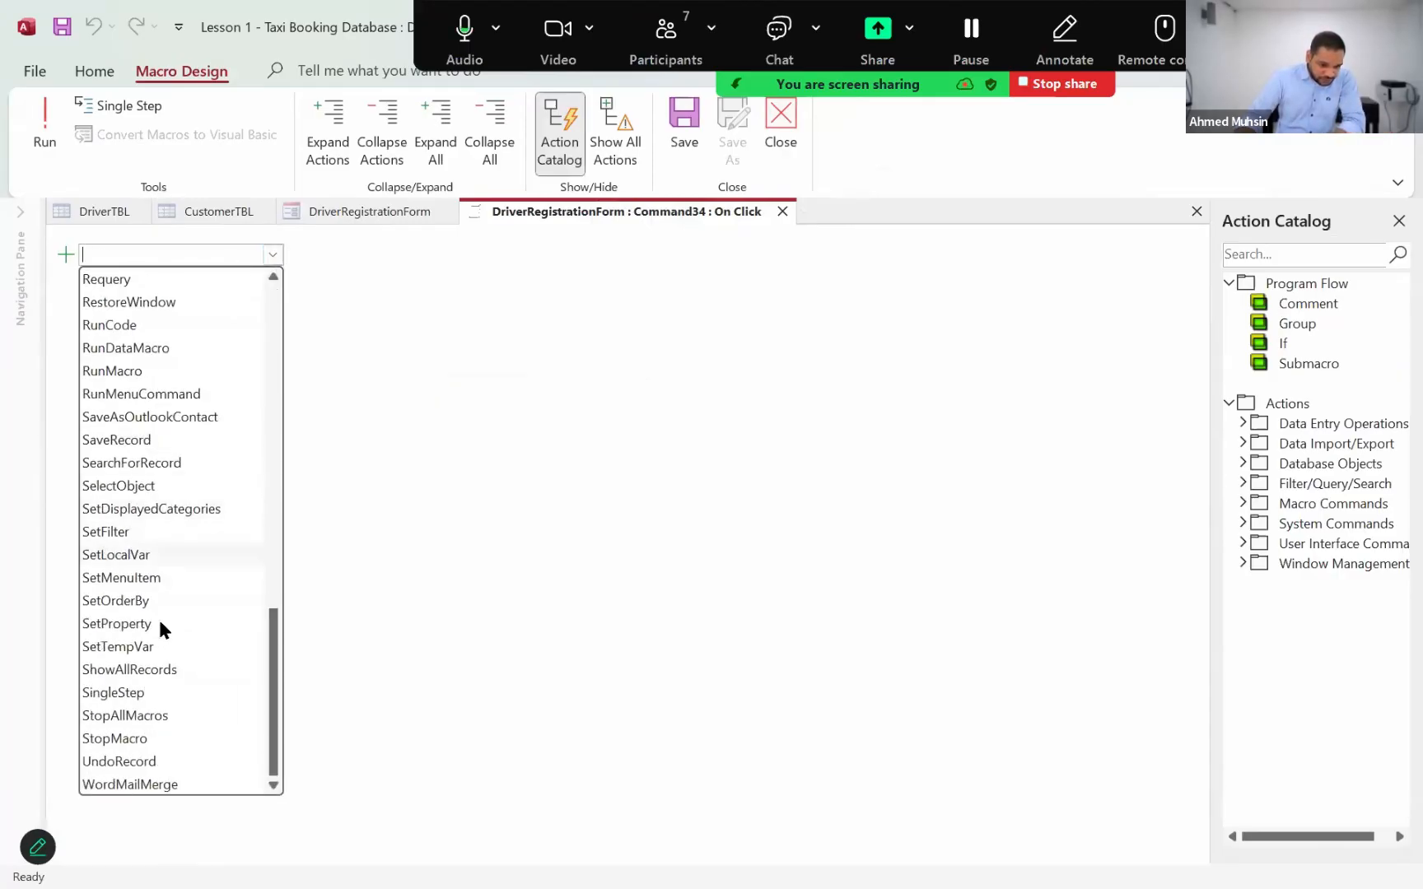
pyautogui.click(133, 439)
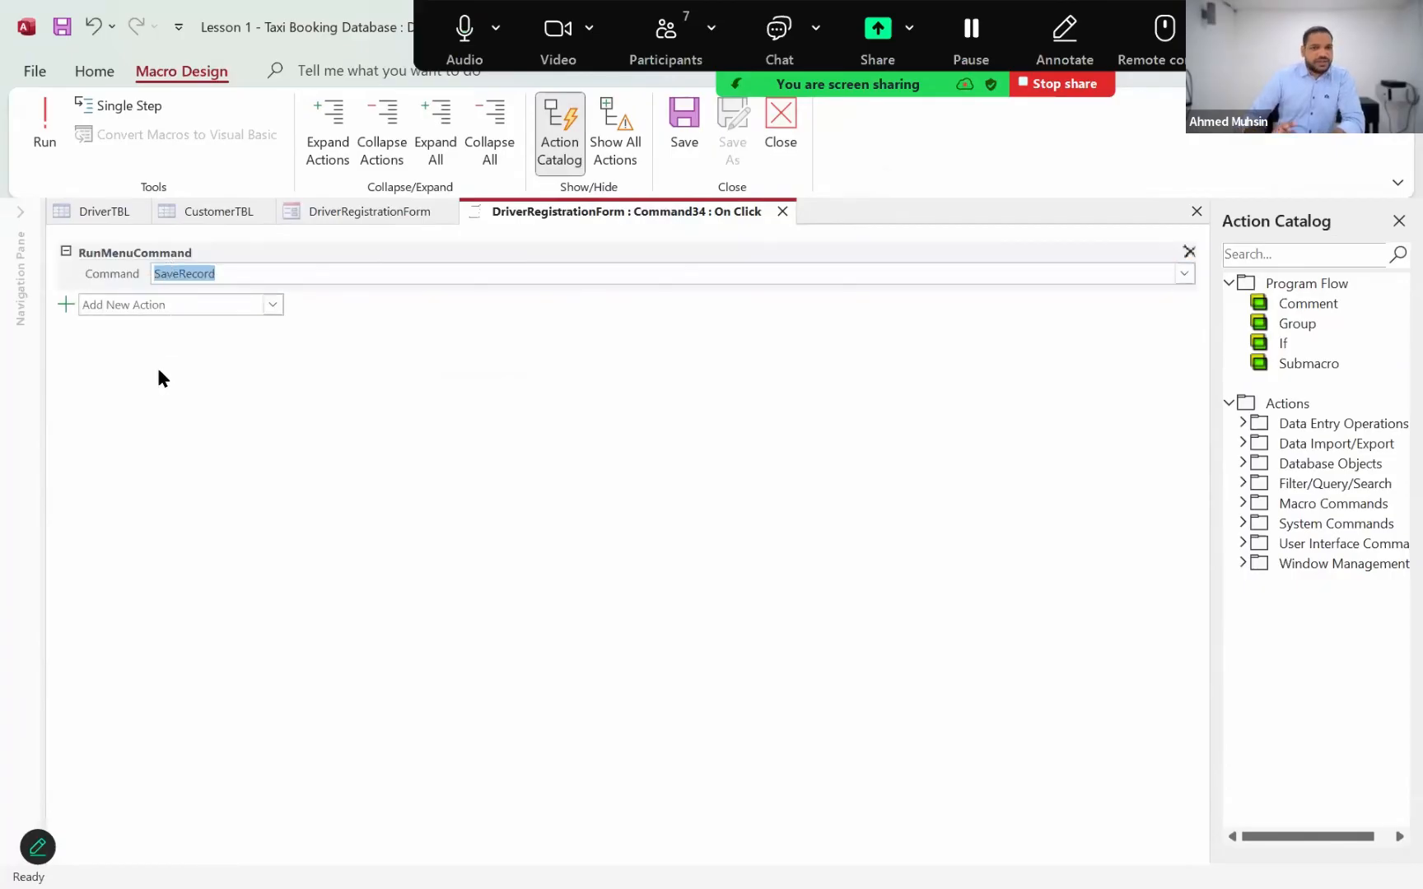
pyautogui.click(676, 148)
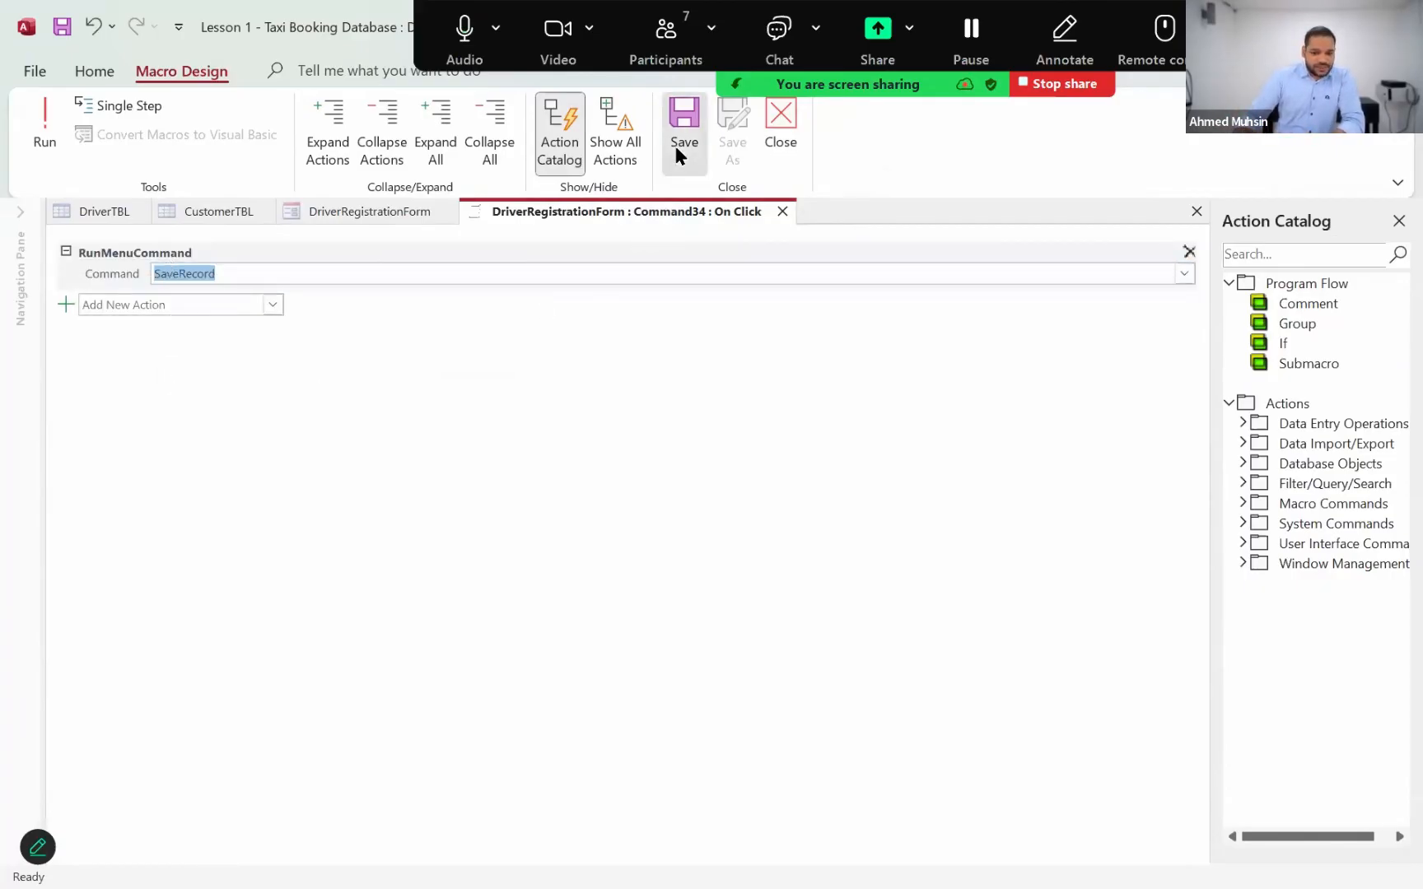
pyautogui.click(778, 142)
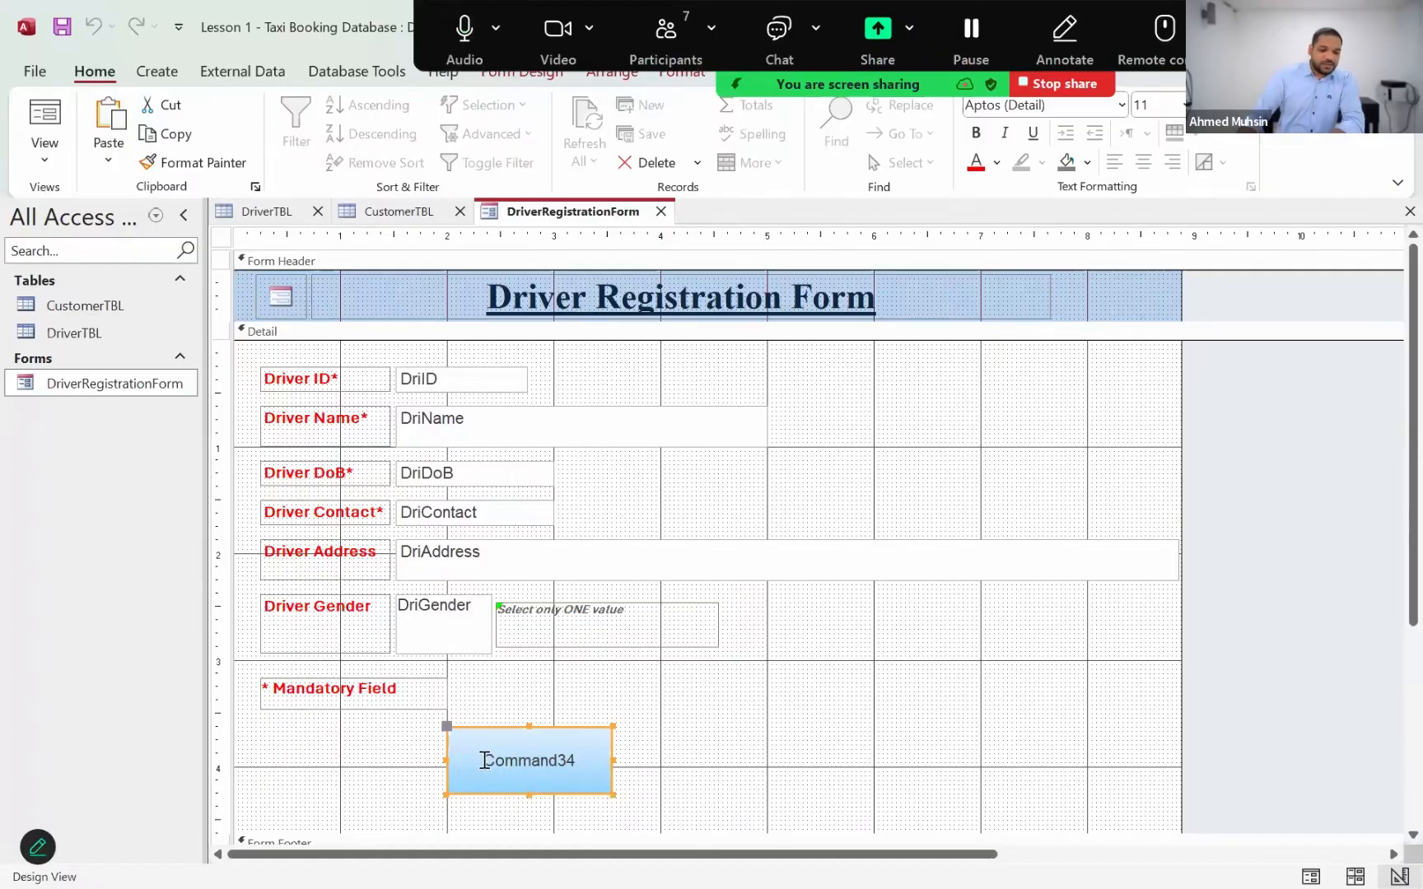
# Change the command button's caption to "Save Record".
pyautogui.moveTo(483, 763); pyautogui.dragTo(590, 764)
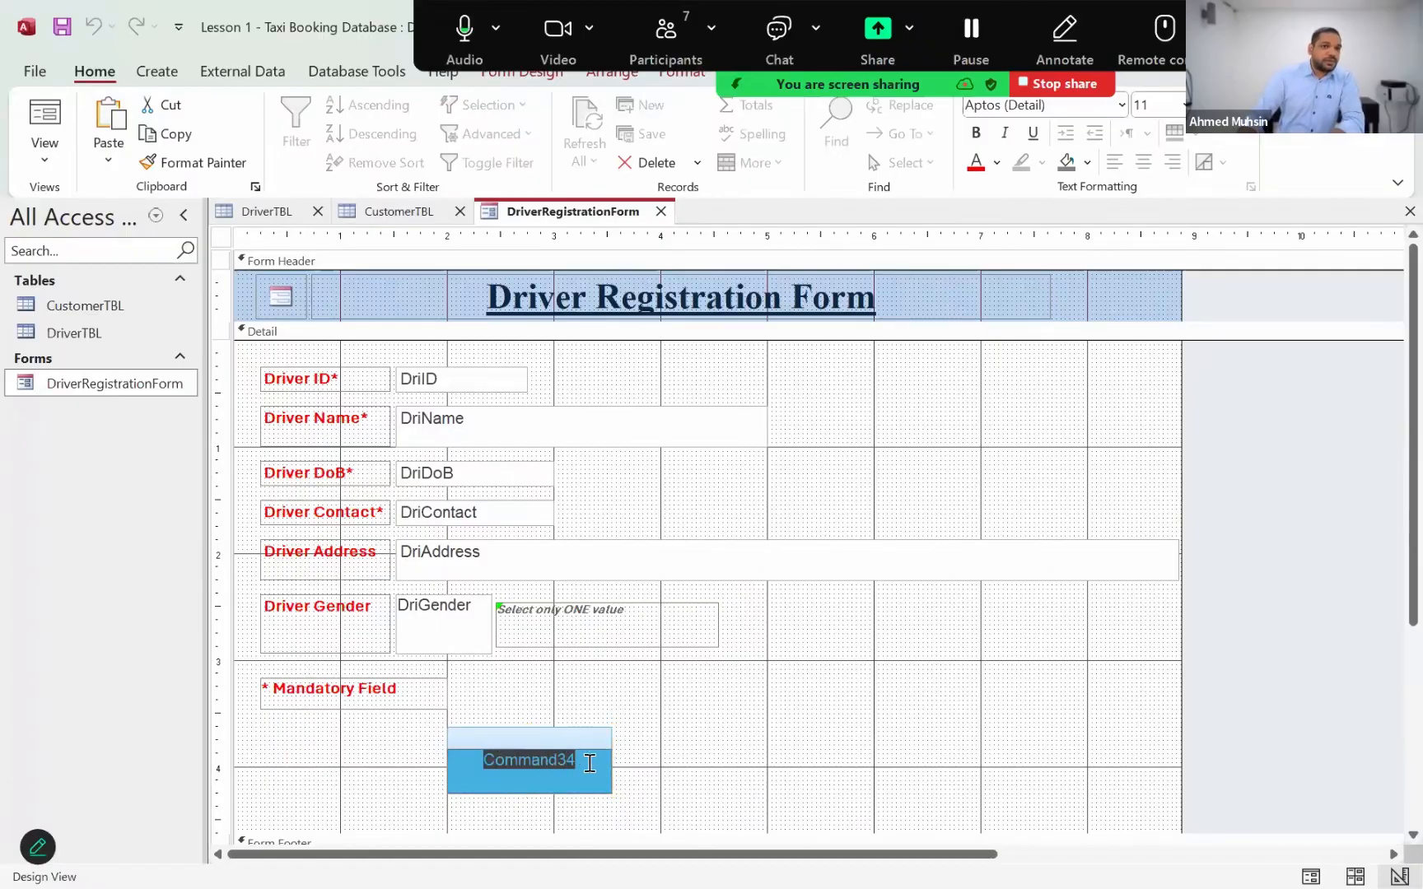
pyautogui.write('S')
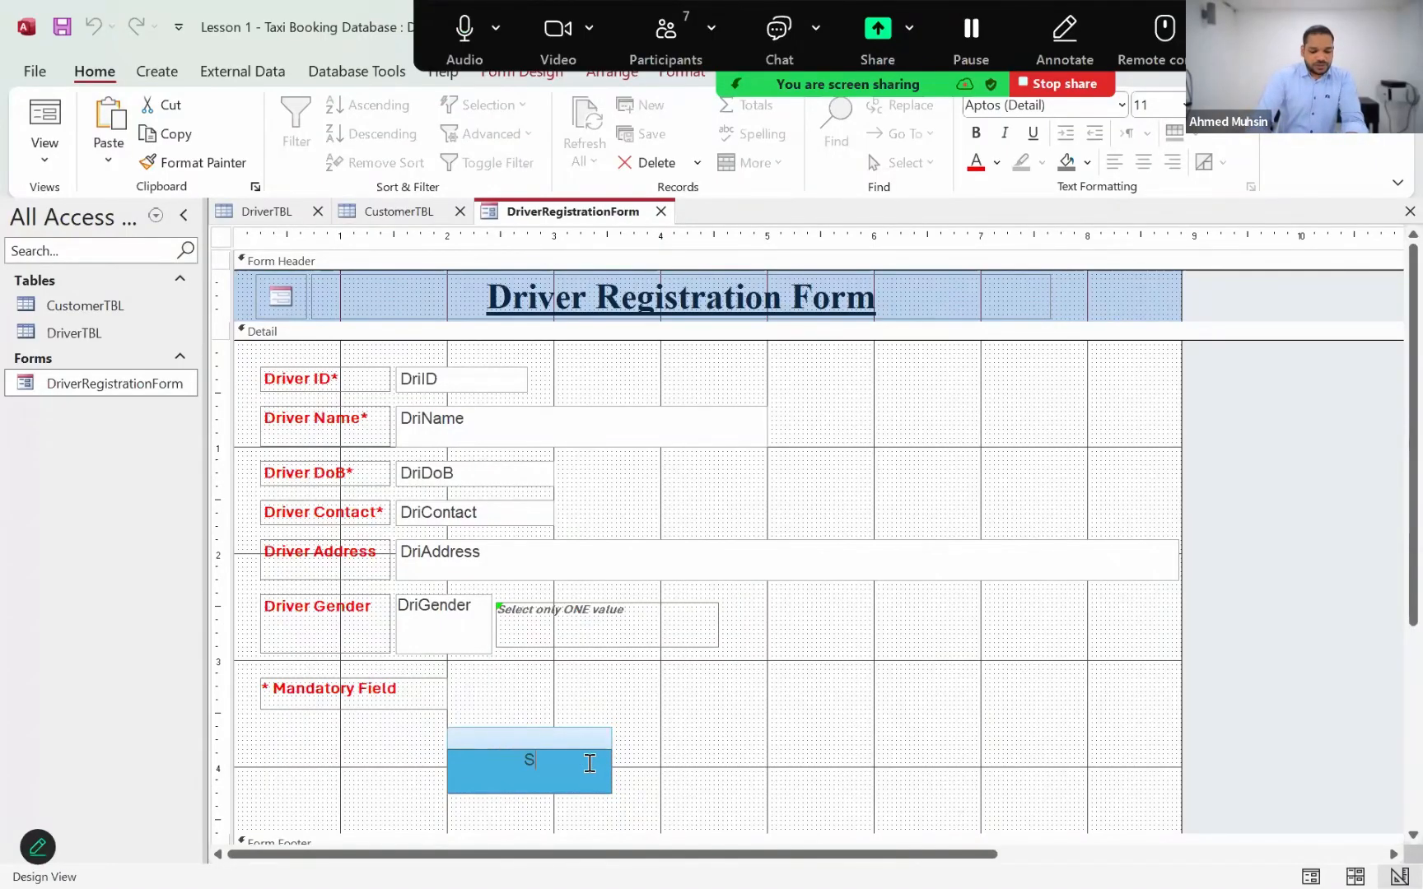
pyautogui.write('ave Record')
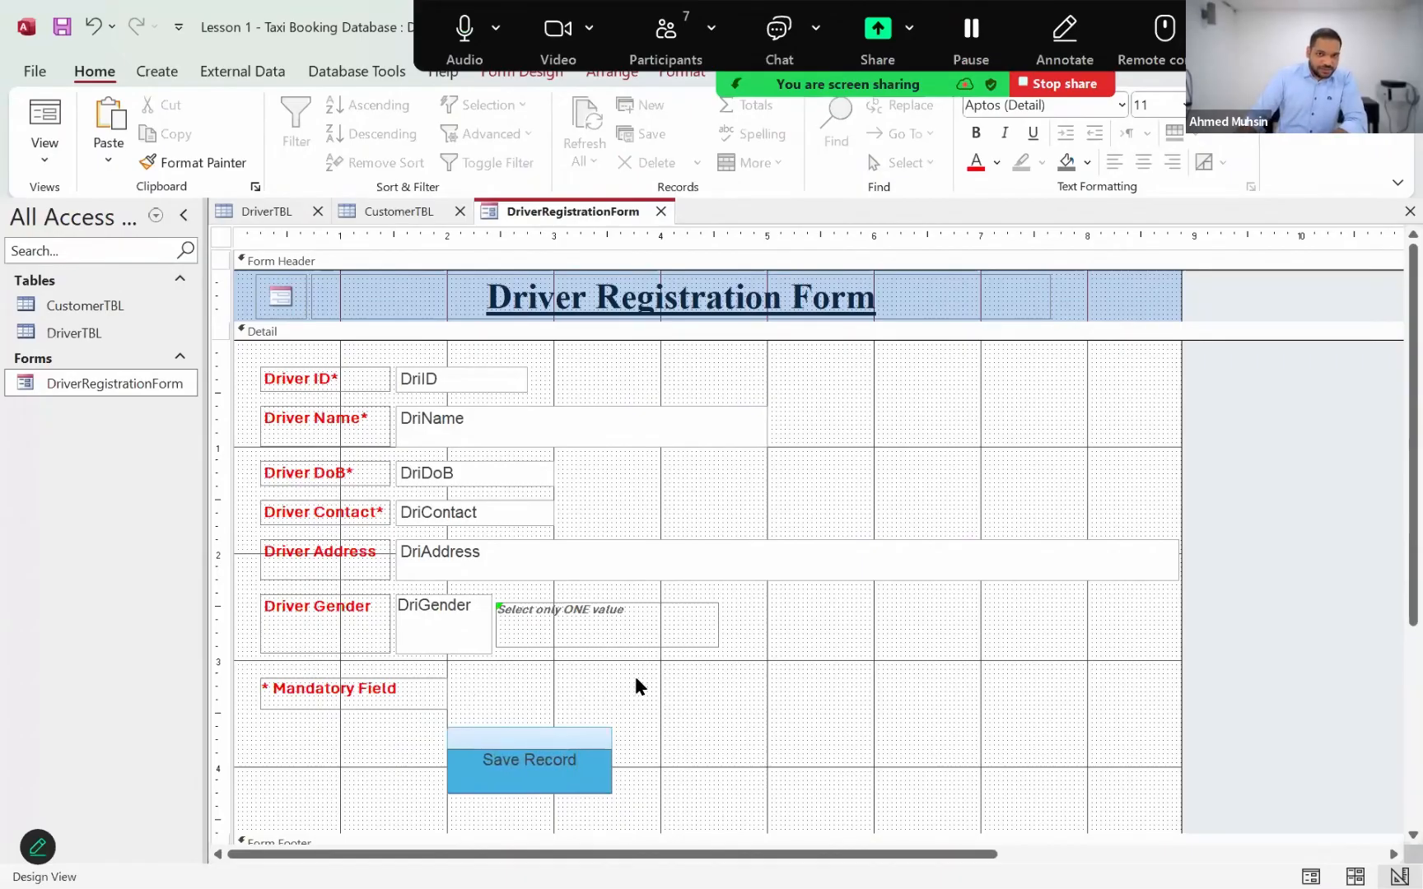
pyautogui.click(665, 734)
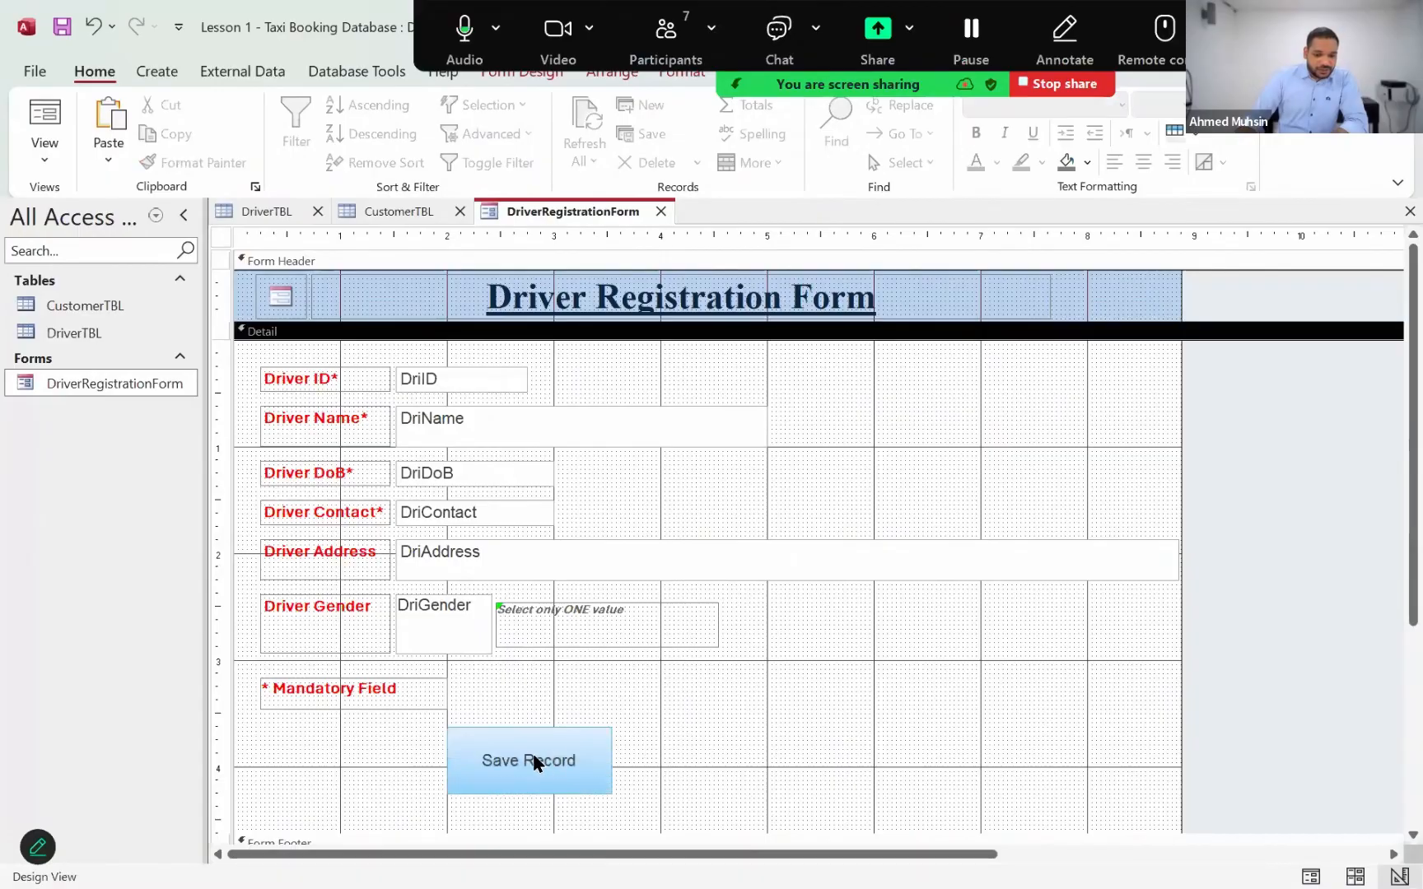
# Format the "Save Record" button's caption as bold, size 14.
pyautogui.click(534, 762)
pyautogui.moveTo(477, 760); pyautogui.dragTo(583, 759)
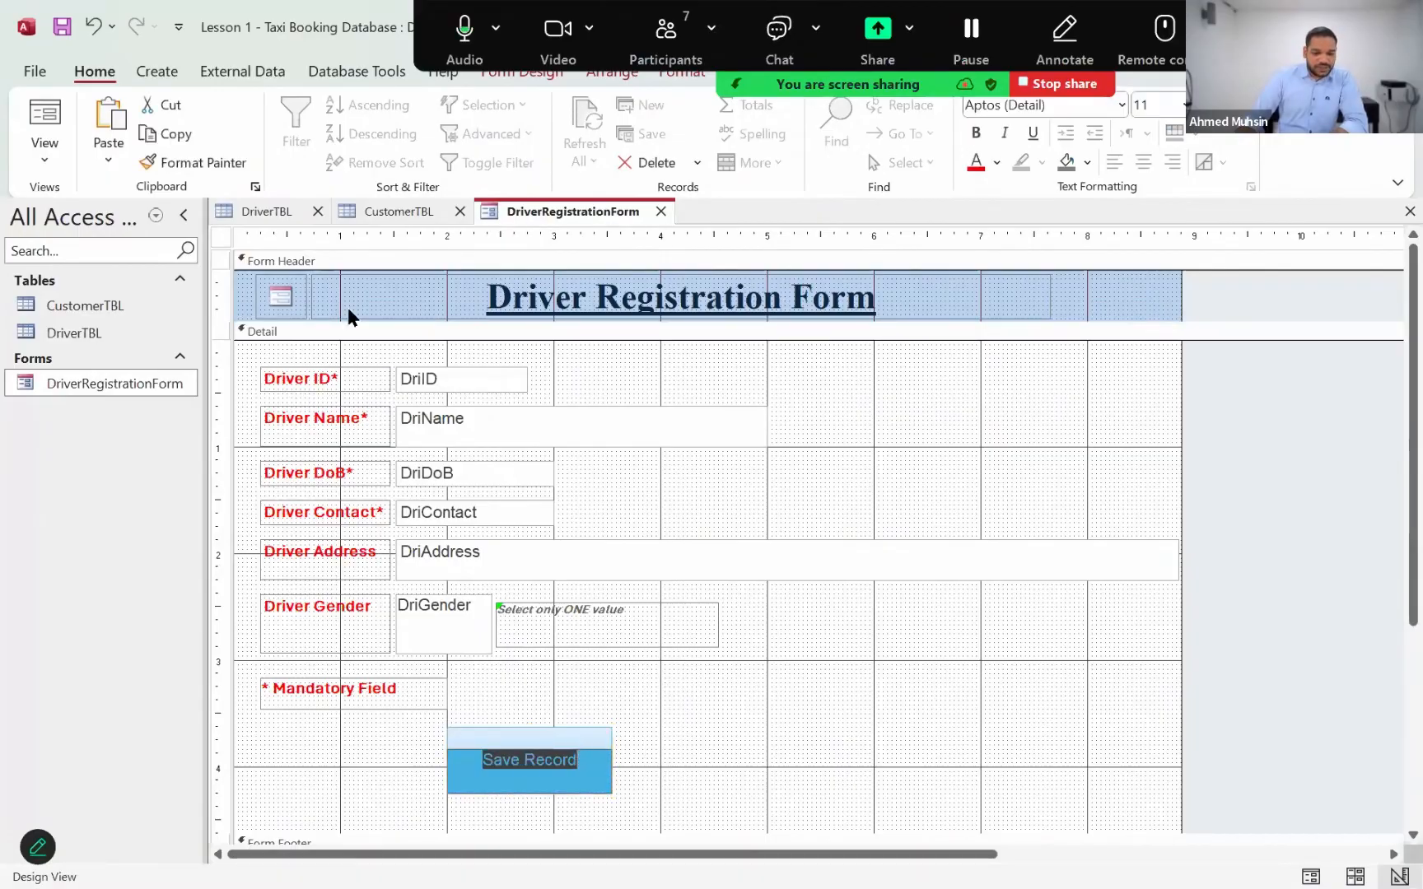
pyautogui.click(680, 72)
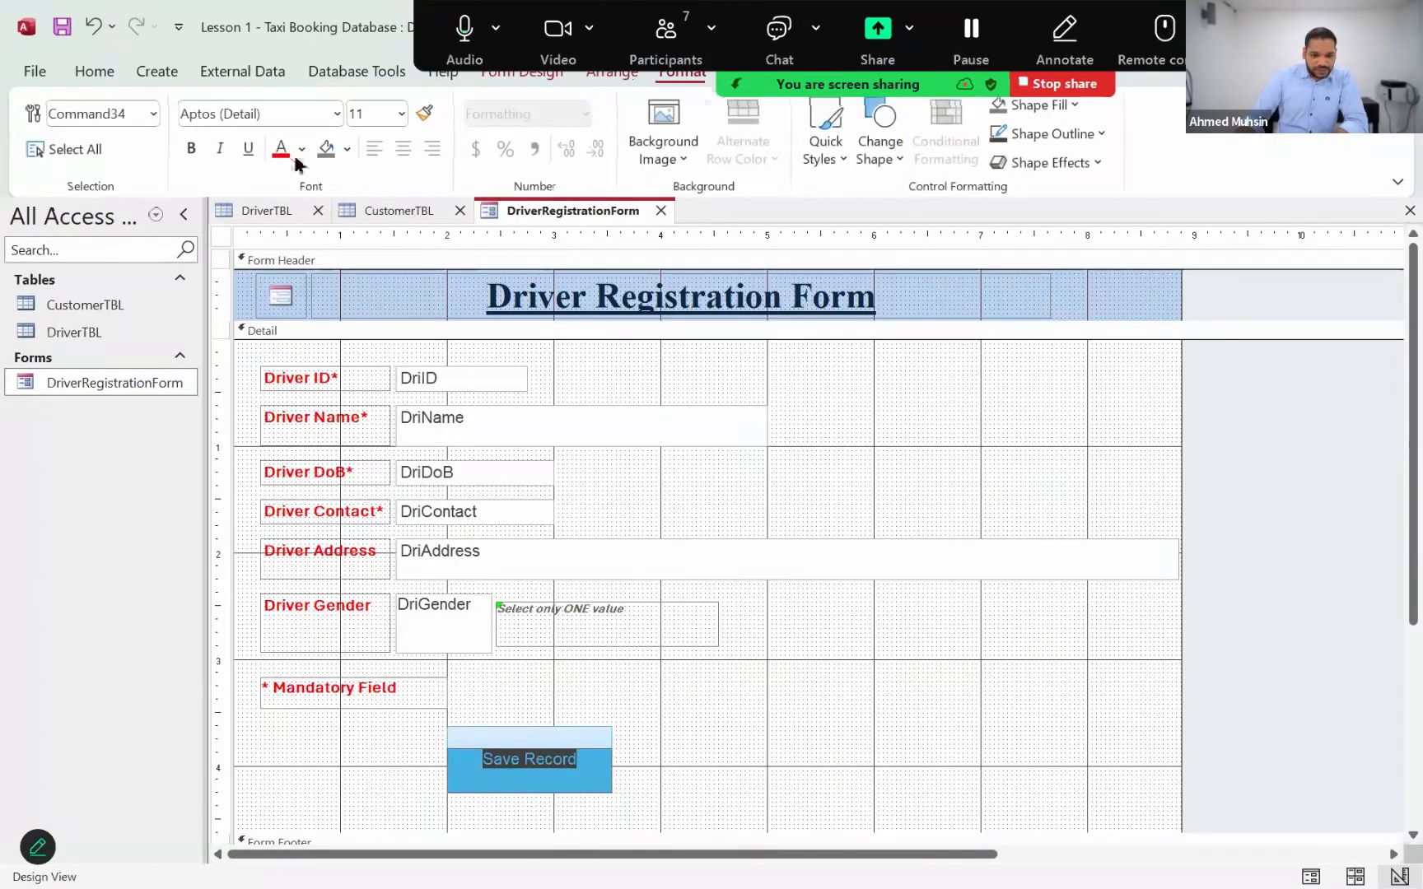
pyautogui.click(193, 149)
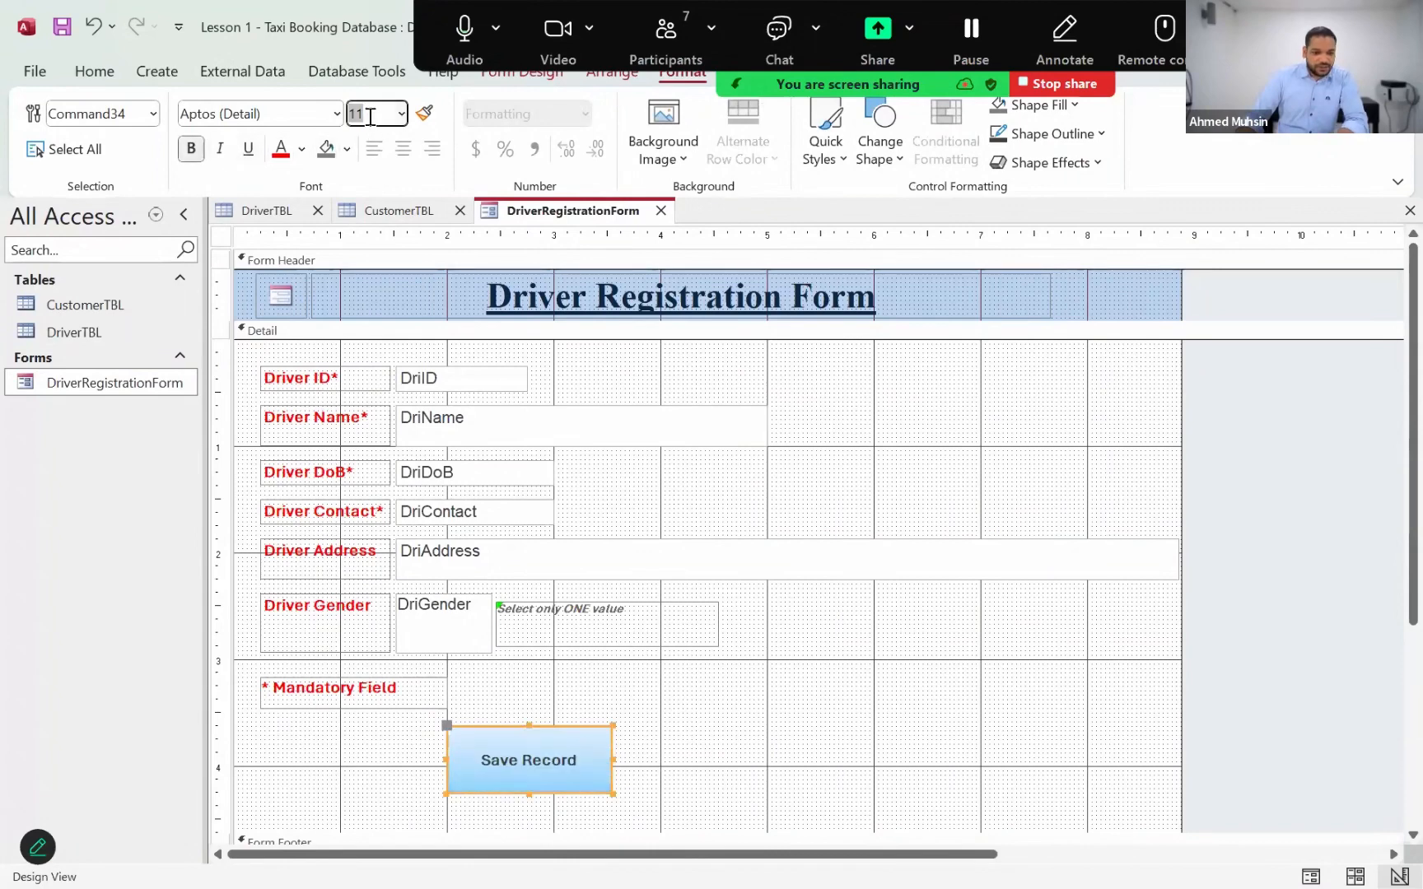
pyautogui.write('14')
pyautogui.press('Return')
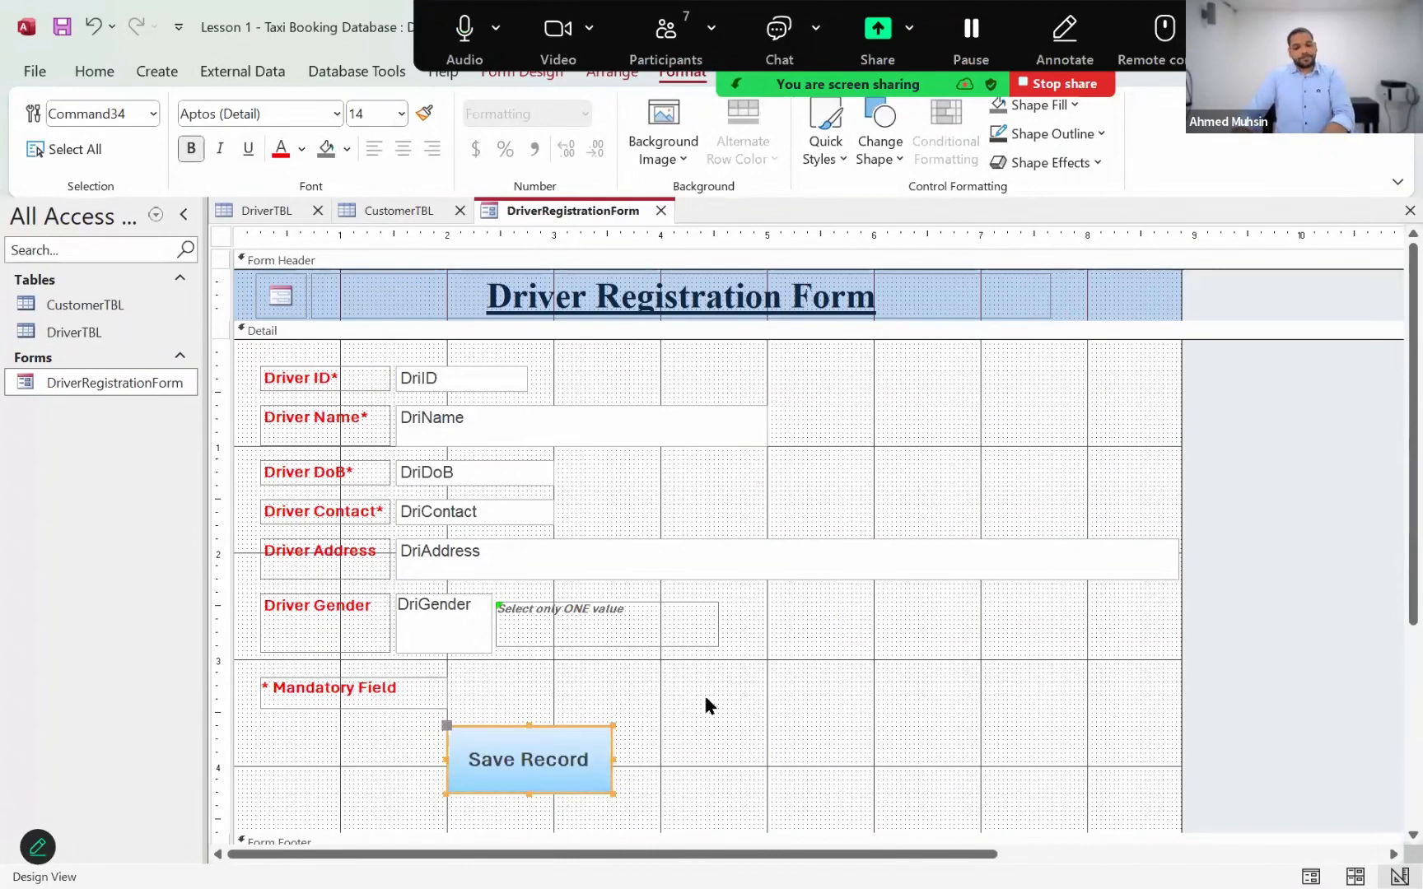
pyautogui.click(738, 741)
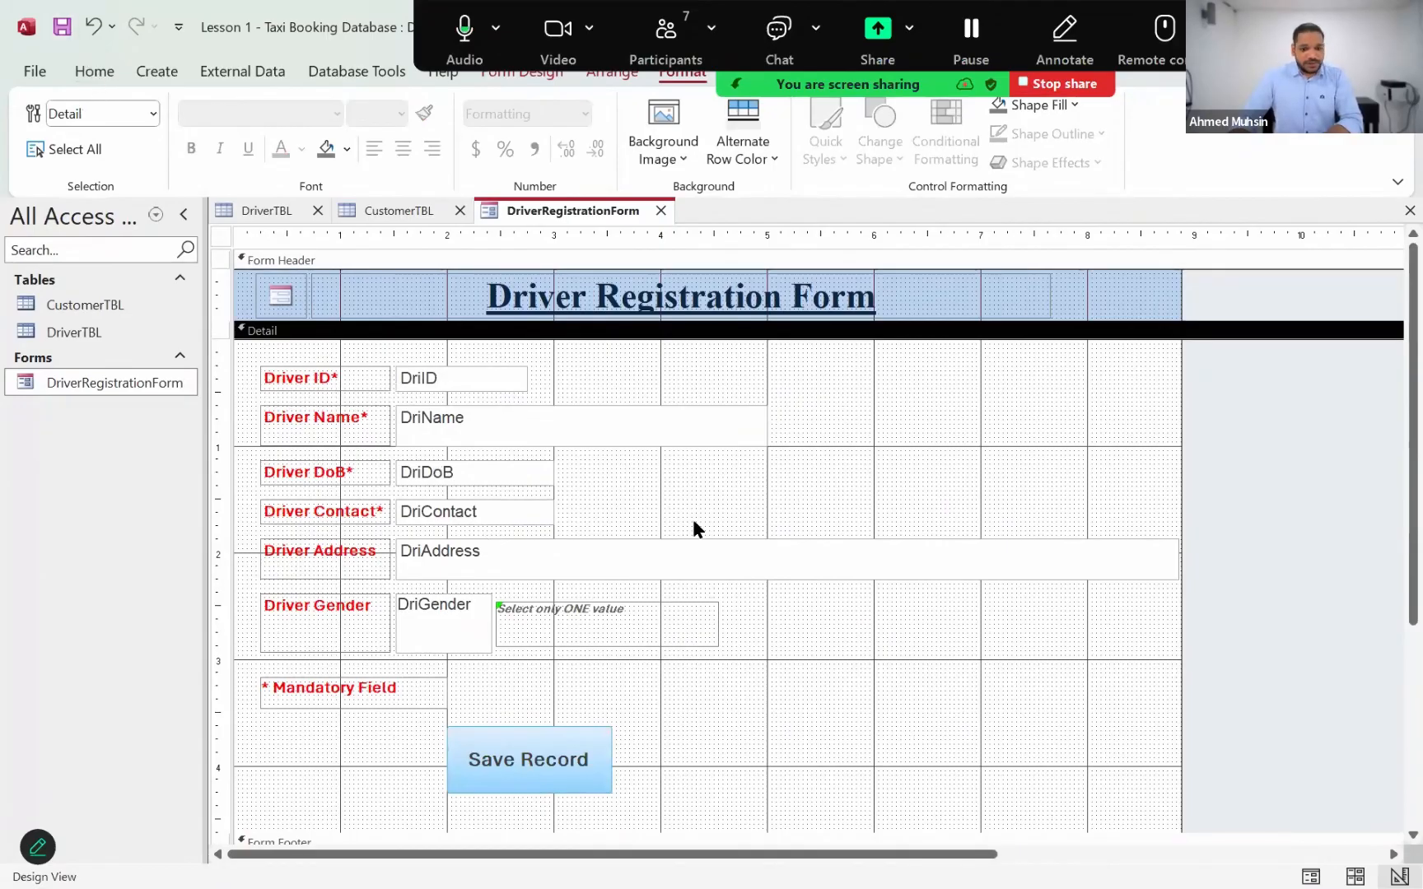
# Switch to the Full Time Class Links.txt notes in Notepad and tile them side by side with the Access window.
pyautogui.hotkey('alt', 'Tab')
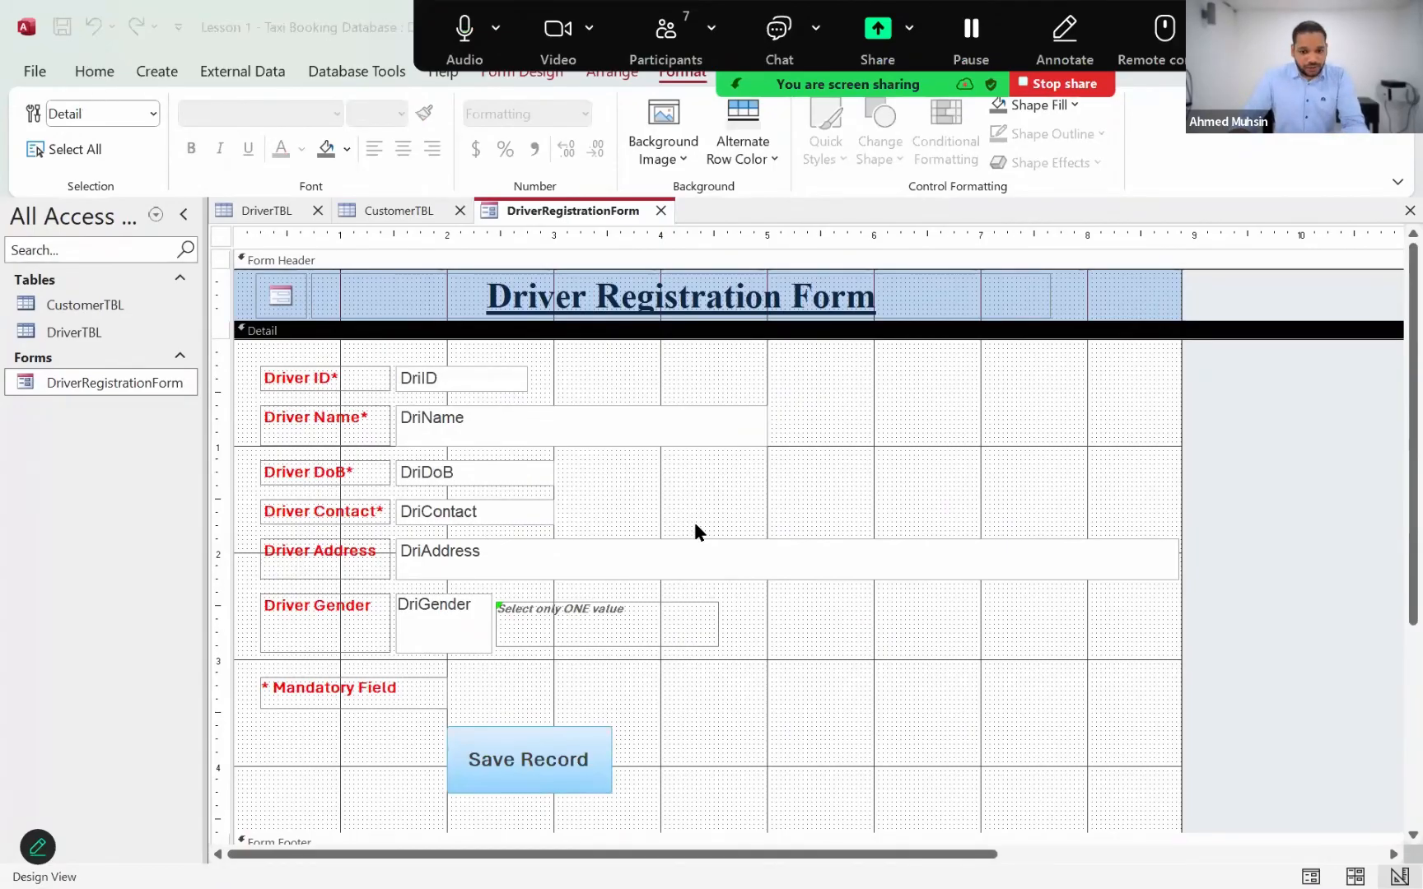
pyautogui.hotkey('alt', 'Tab')
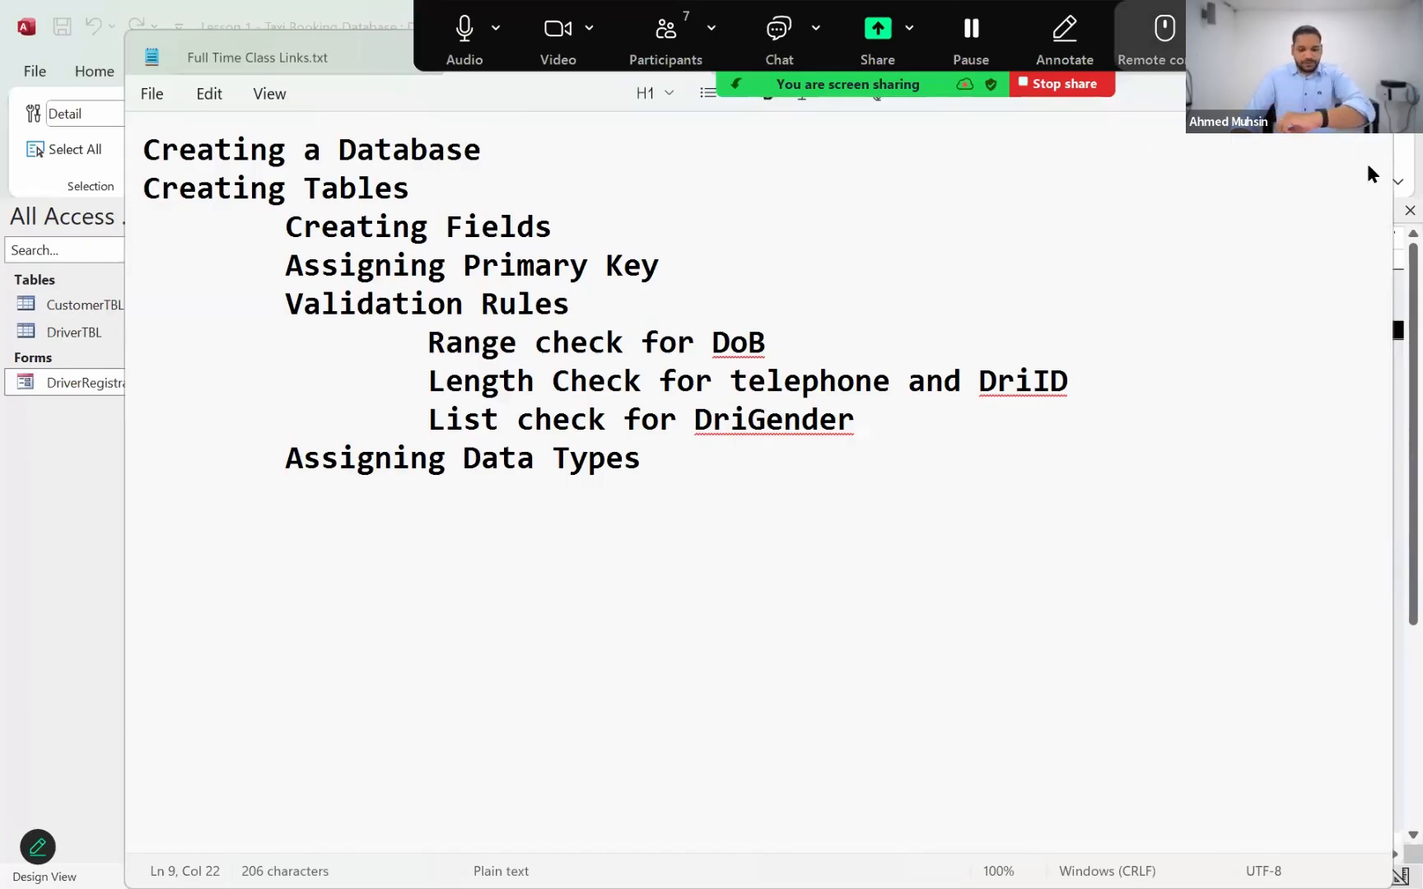
pyautogui.press('super+Right')
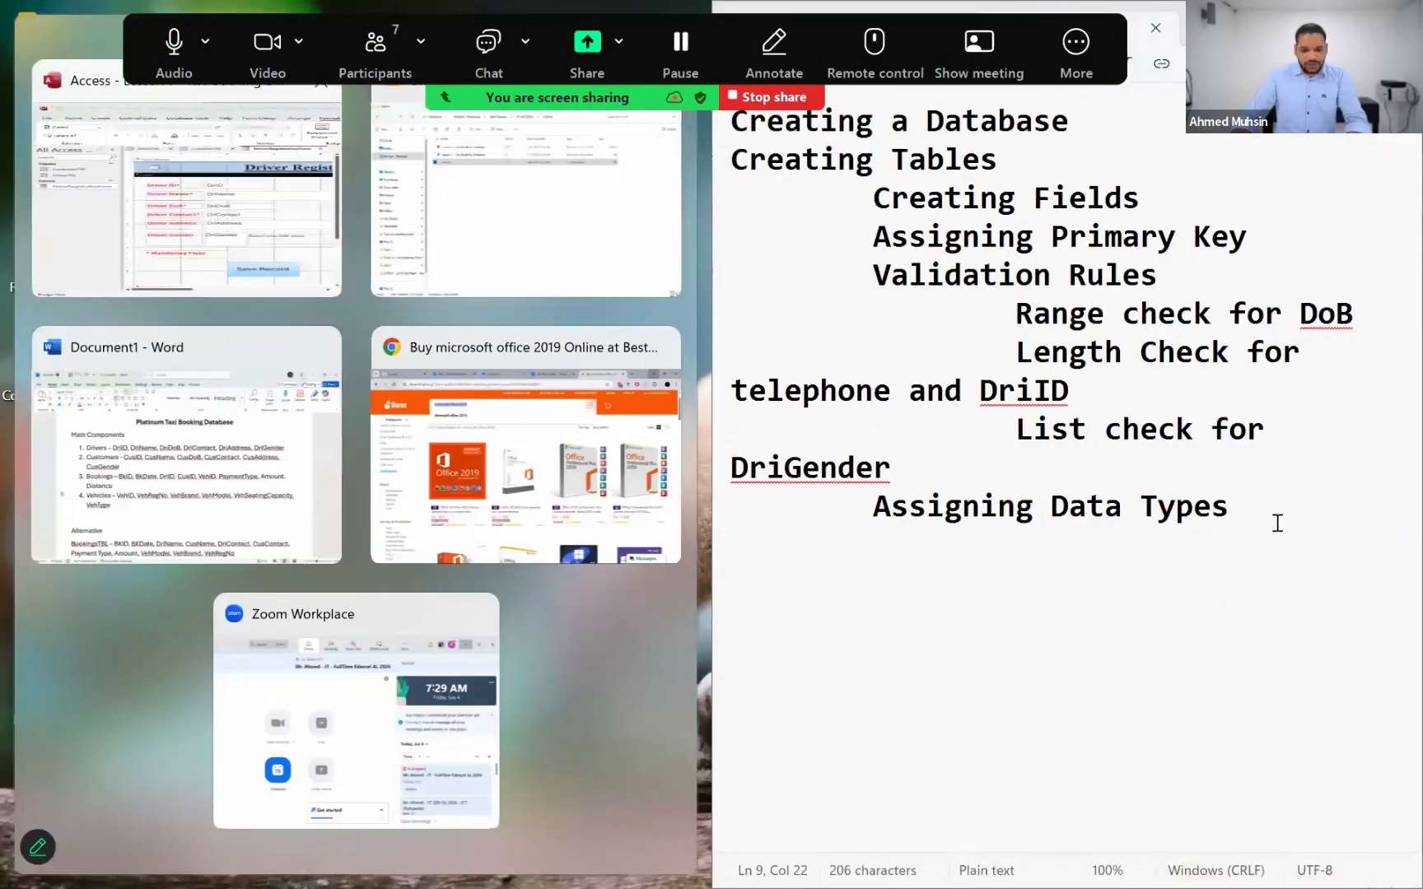
pyautogui.press('Return')
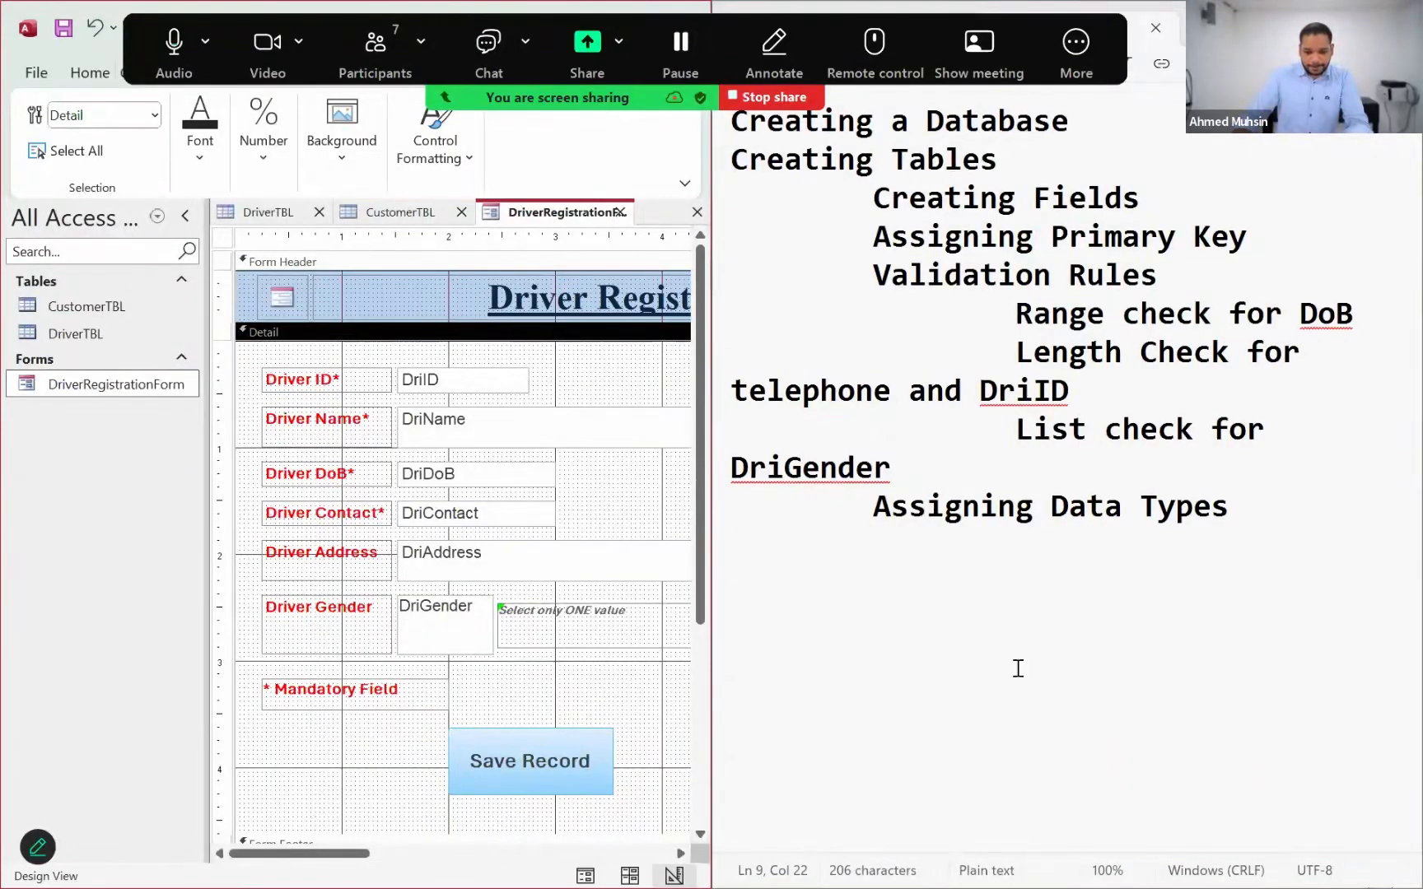
# Add the heading "Creating a Form" after a blank line below "Assigning Data Types" in the notes.
pyautogui.click(1018, 669)
pyautogui.press('Return')
pyautogui.press('Return')
pyautogui.write('Cr')
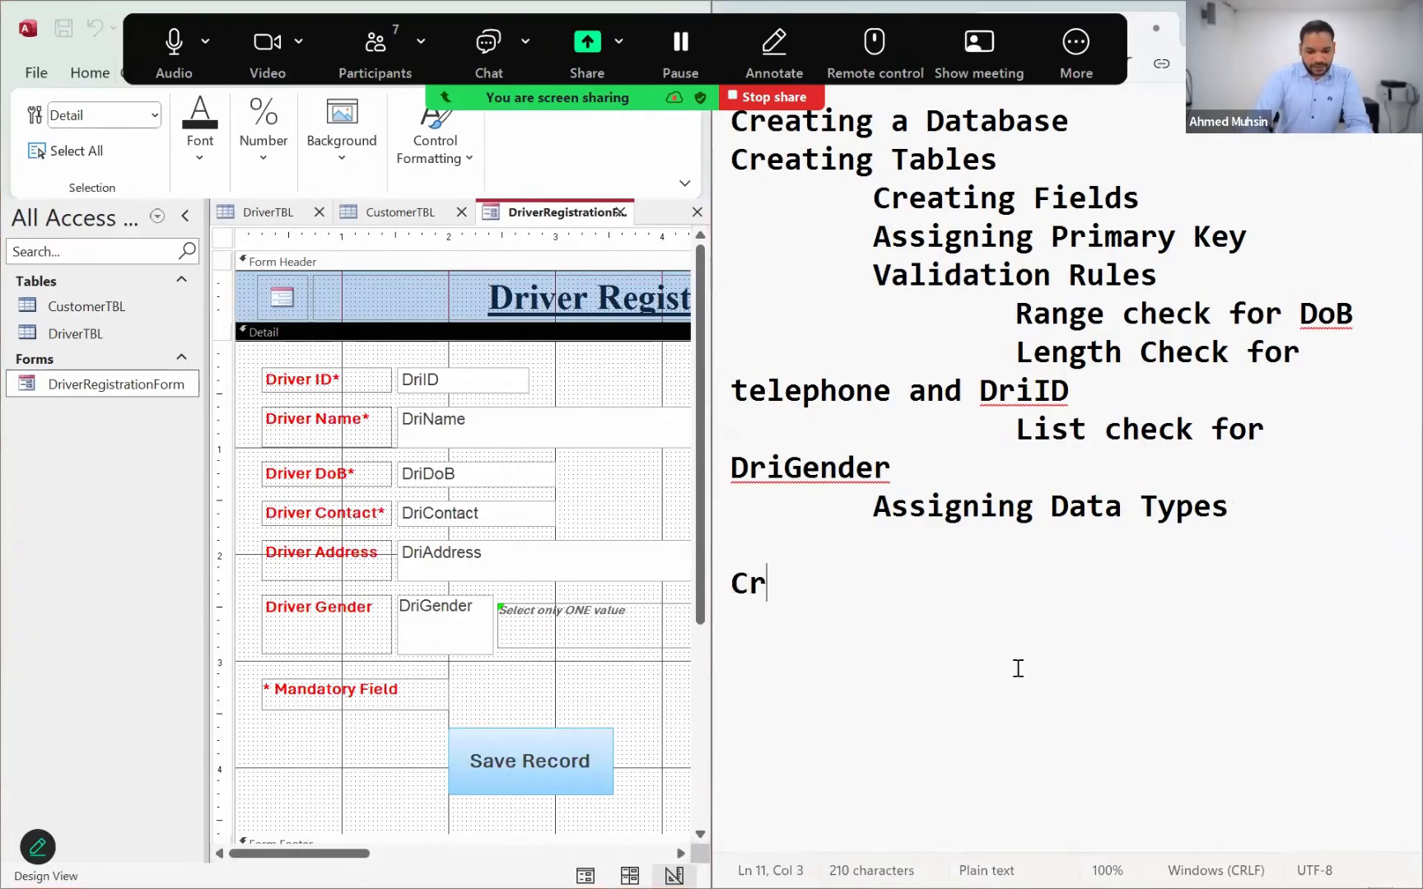
pyautogui.write('eating a Form')
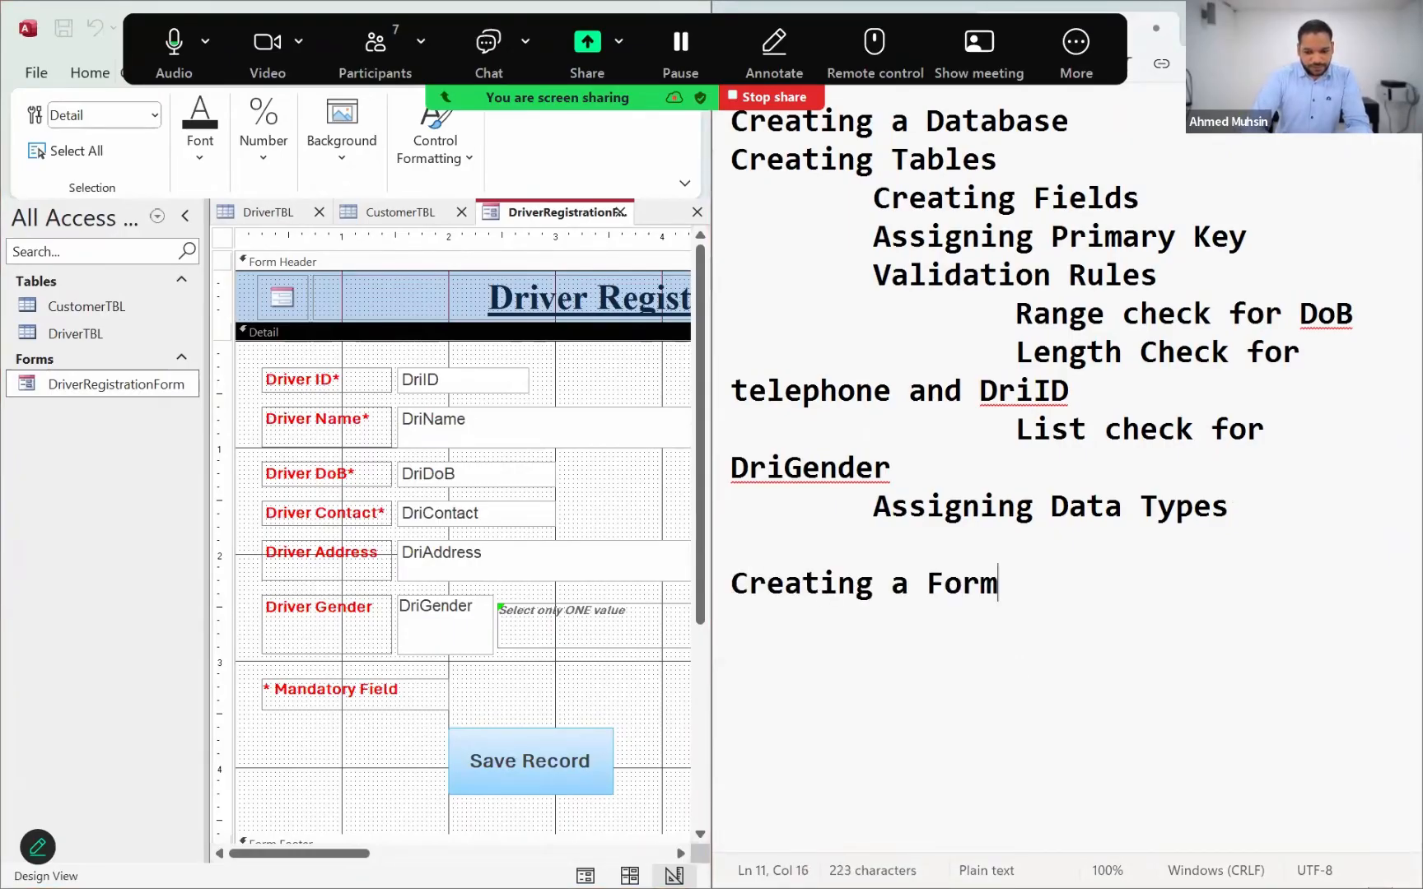
# Add the indented line "Making Form User Friendly" under the "Creating a Form" heading in the notes.
pyautogui.press('Return')
pyautogui.press('Tab')
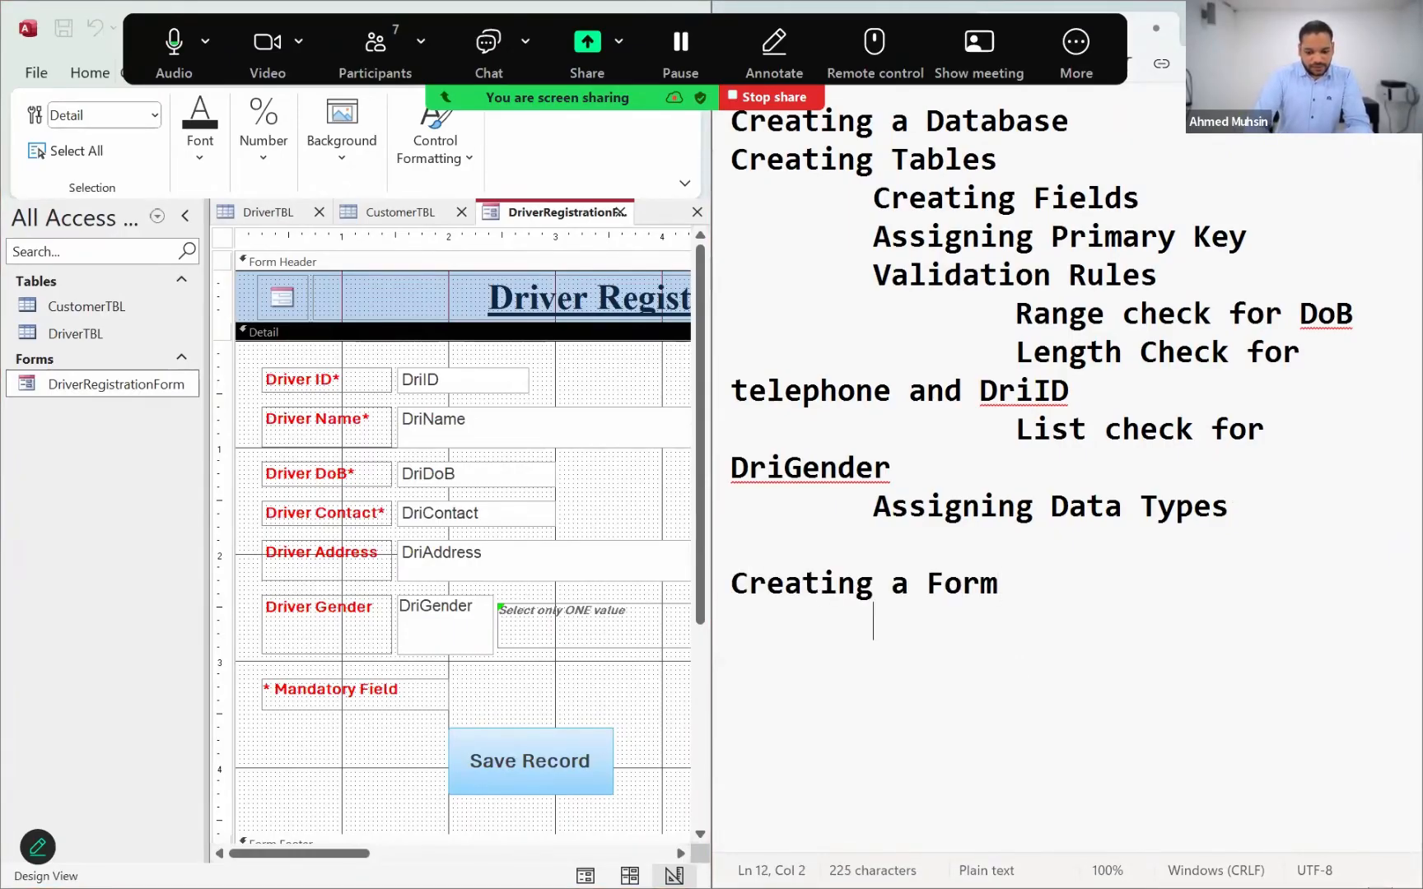
pyautogui.write('Making Forms')
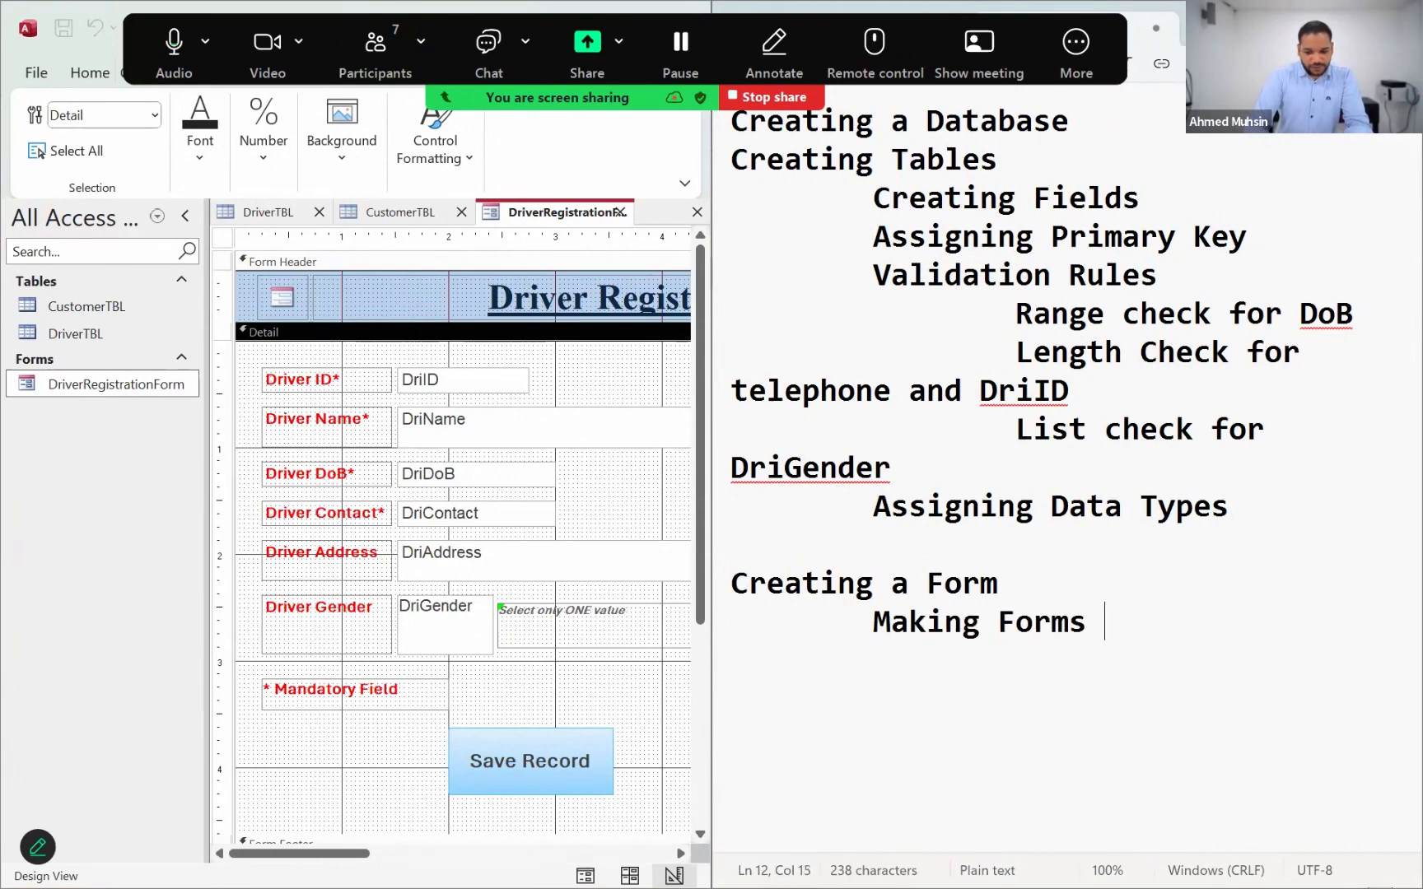
pyautogui.press('BackSpace')
pyautogui.write('User Firen')
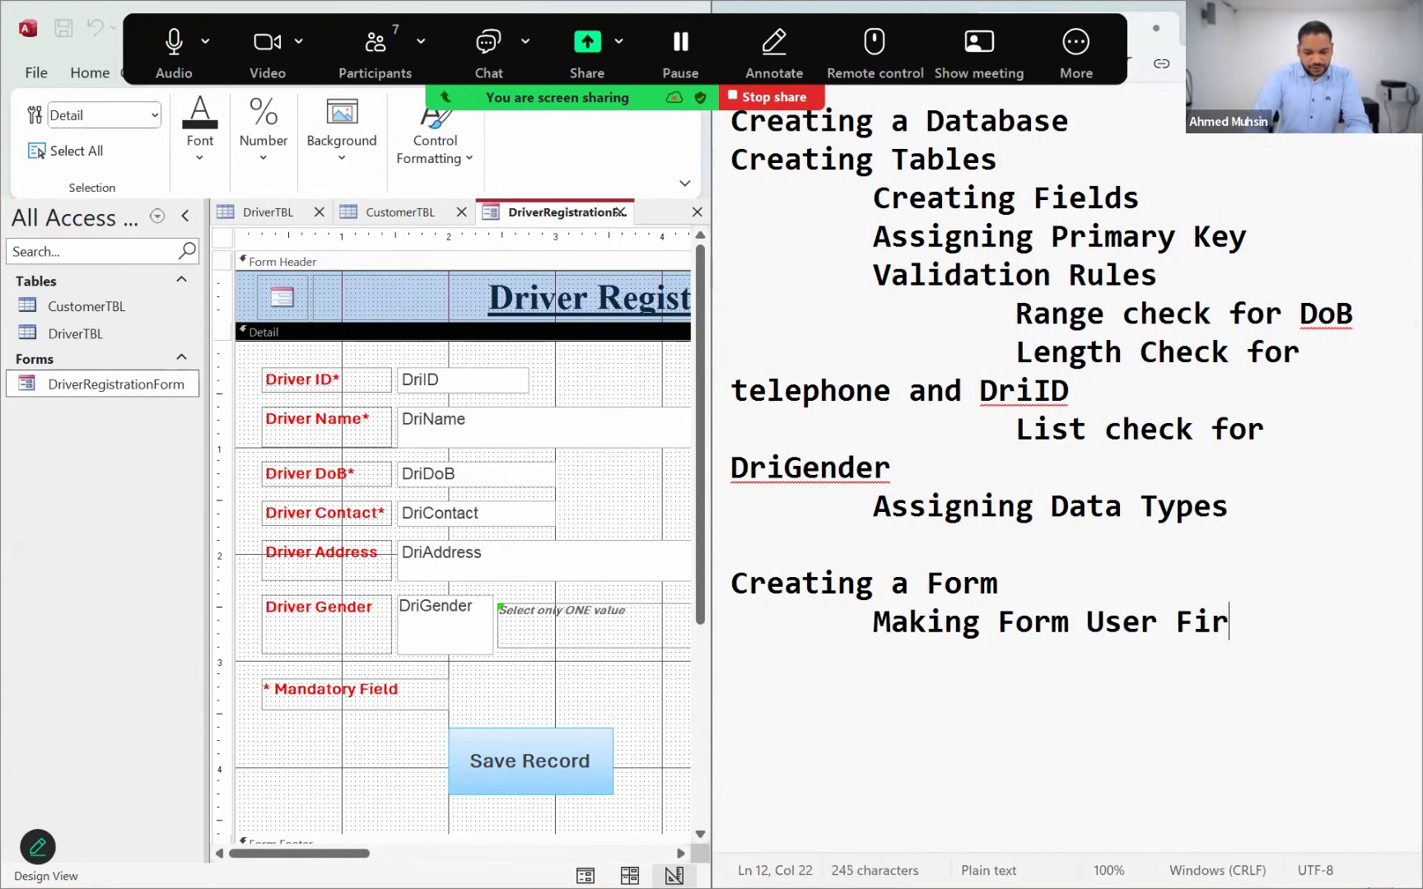
pyautogui.press('BackSpace')
pyautogui.press('BackSpace')
pyautogui.press('BackSpace')
pyautogui.press('BackSpace')
pyautogui.write('r')
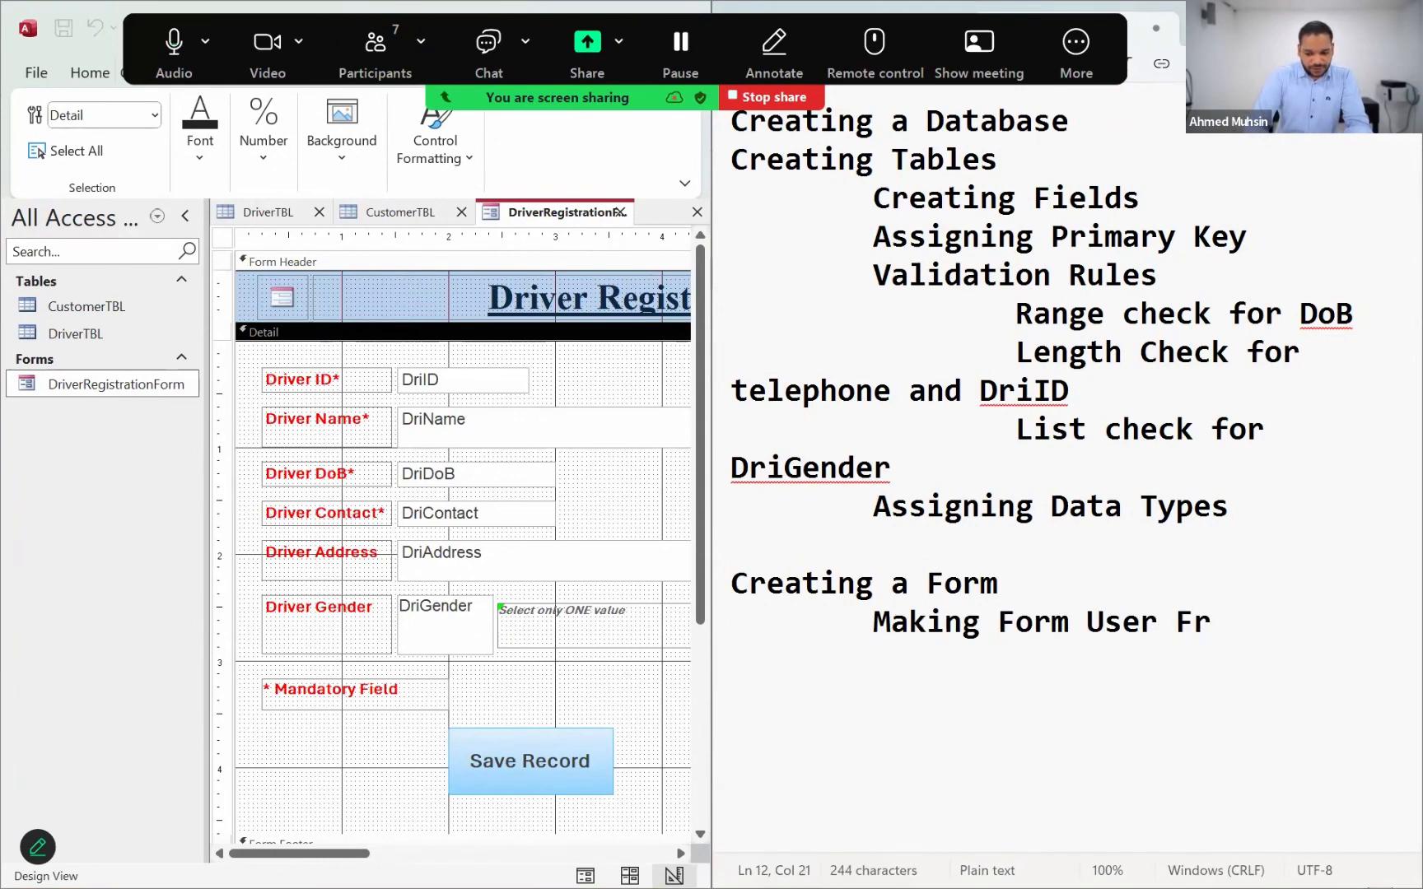
pyautogui.write('iednl')
pyautogui.press('BackSpace')
pyautogui.press('BackSpace')
pyautogui.press('BackSpace')
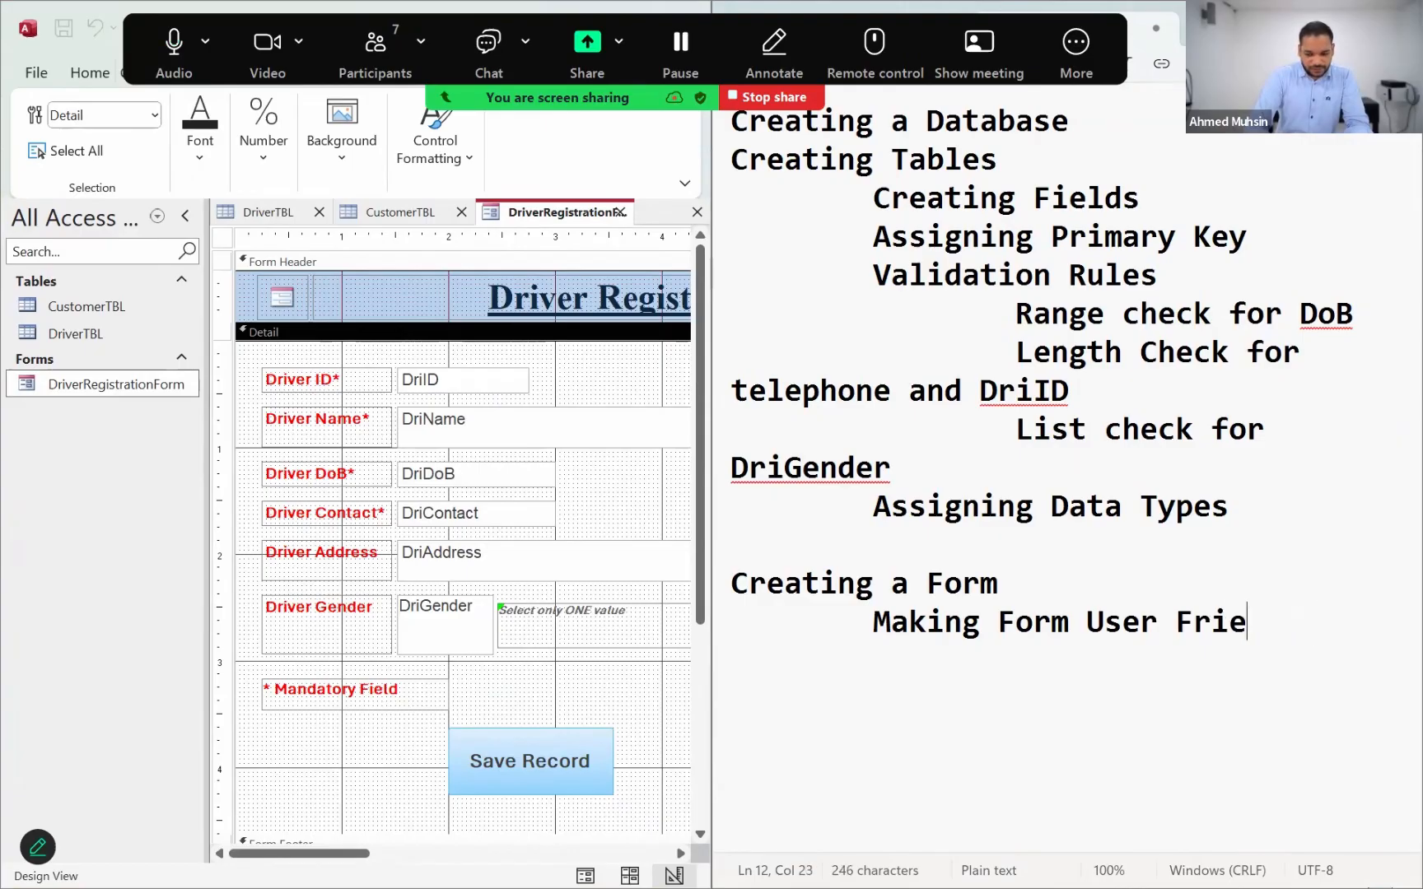
pyautogui.write('ndly')
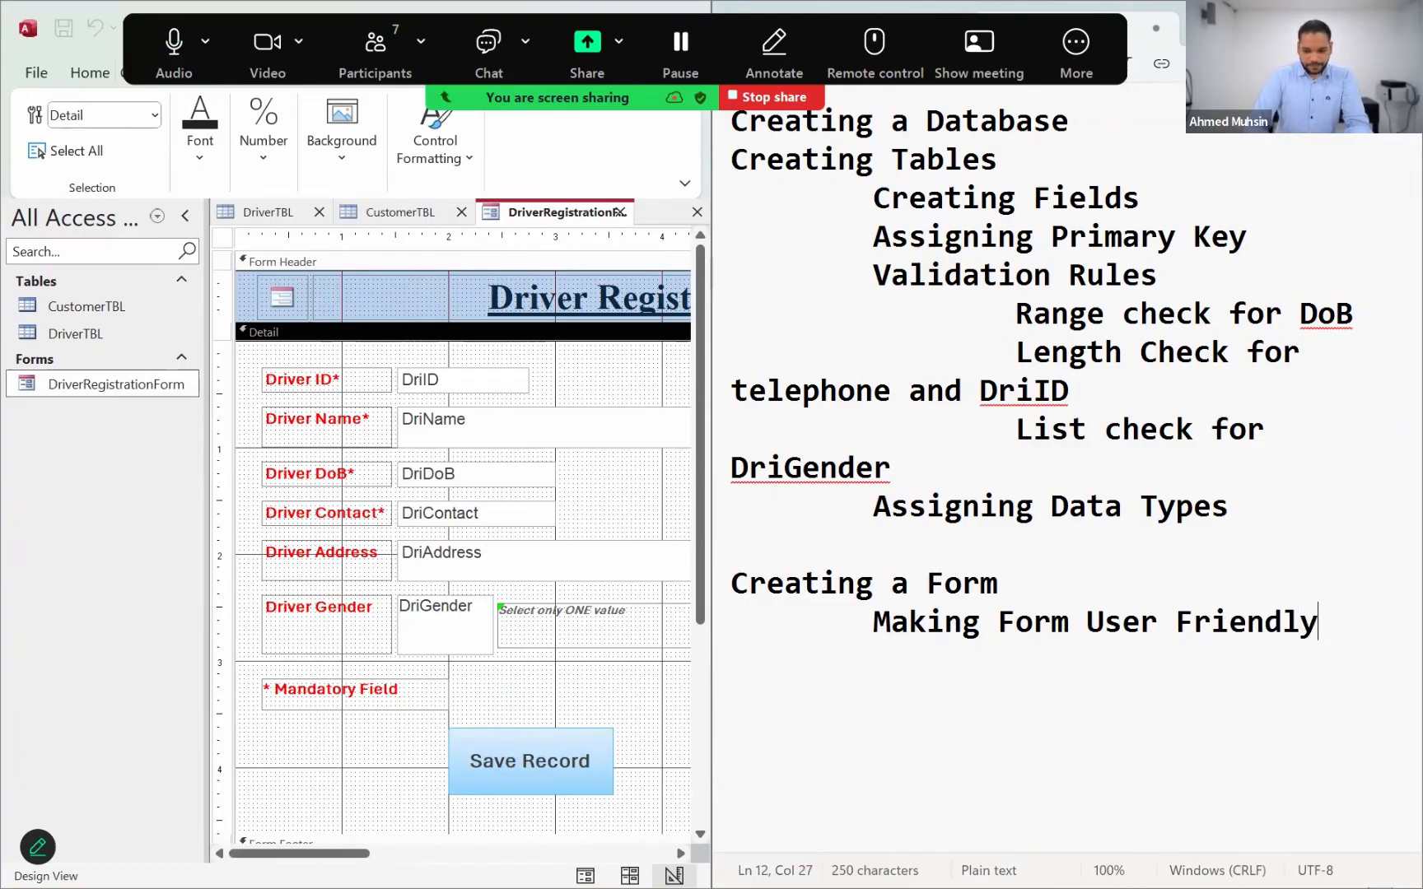
# Add "Meaningful Title" as a sub-item indented one level below "Making Form User Friendly".
pyautogui.press('Return')
pyautogui.press('Tab')
pyautogui.press('Tab')
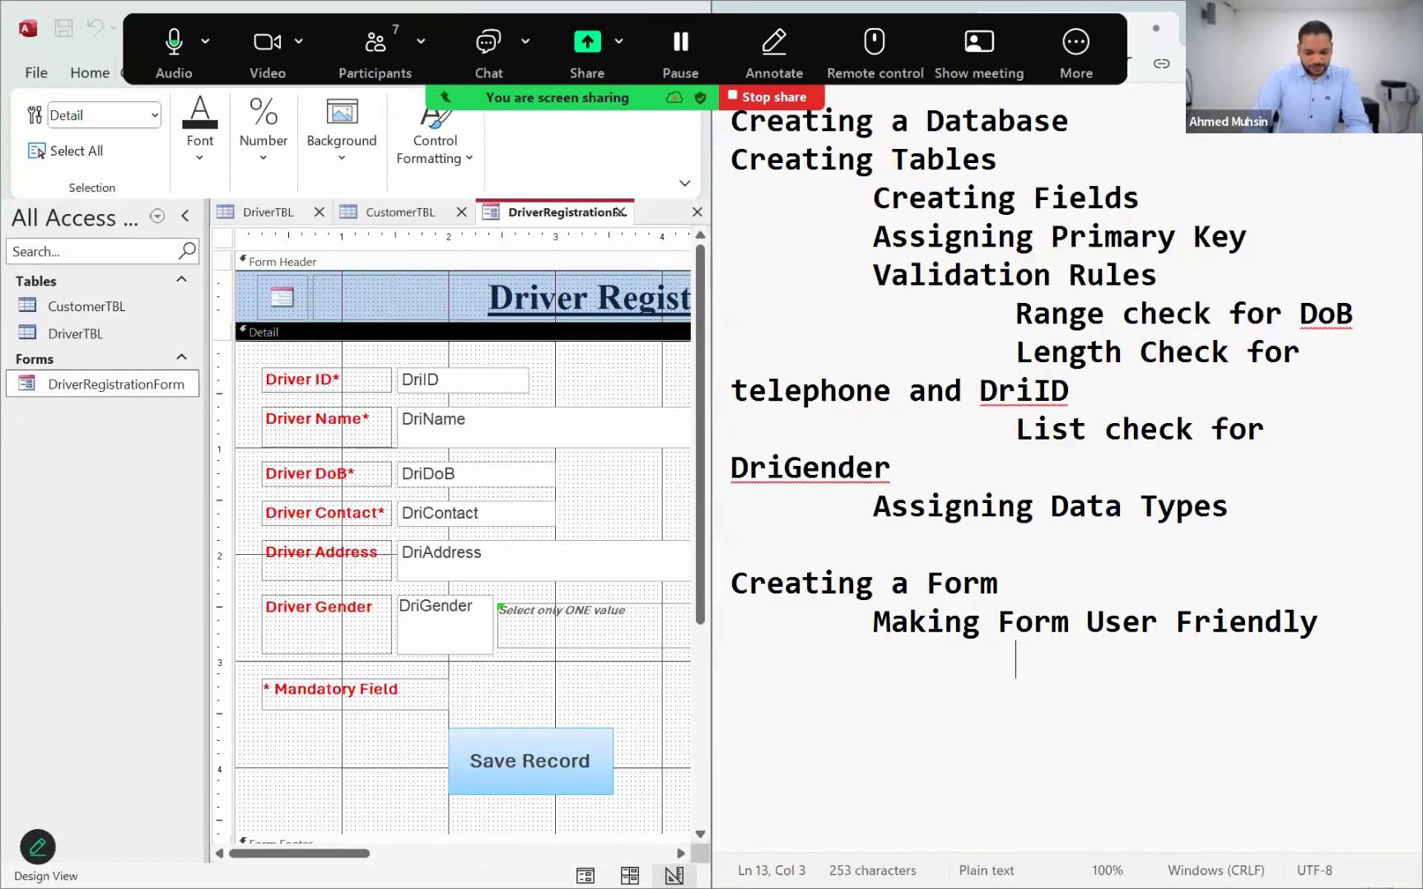
pyautogui.write('Meaningful Title')
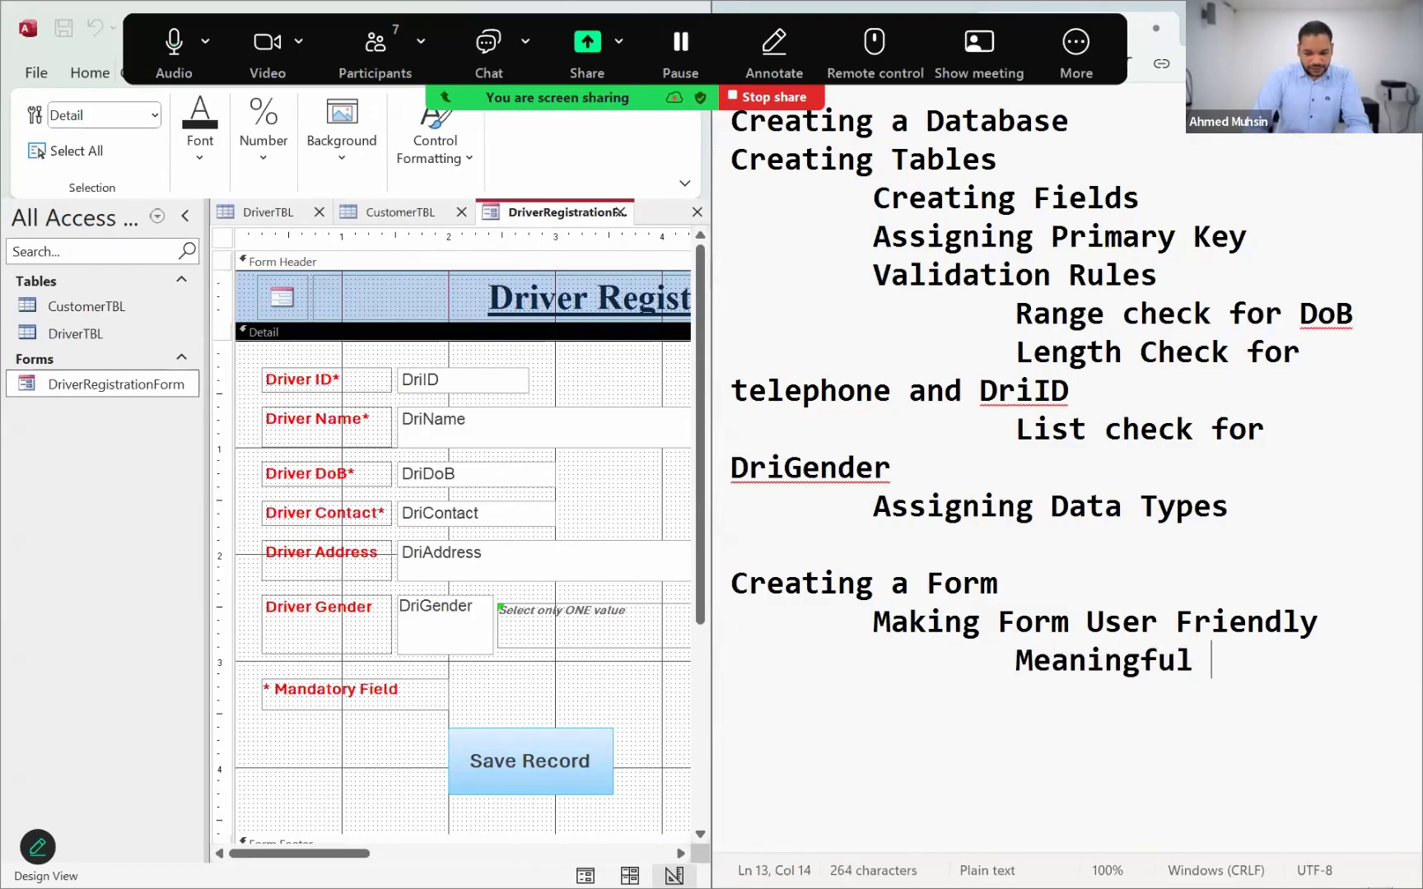
# Add the sub-item "Meaningful Field Headings" below "Meaningful Title" at the same indent level.
pyautogui.press('Return')
pyautogui.press('Tab')
pyautogui.press('Tab')
pyautogui.write('Me')
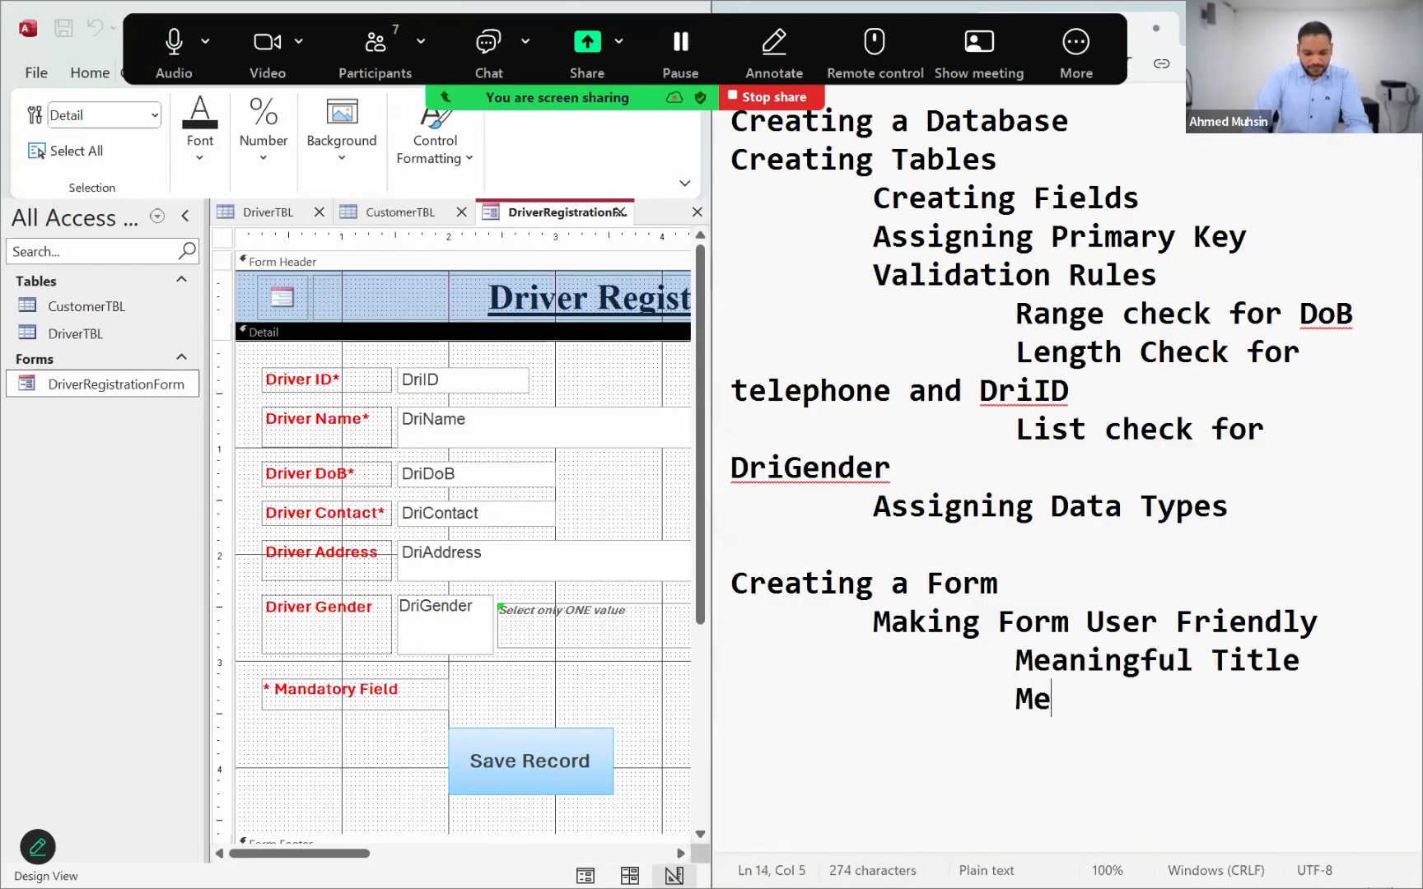
pyautogui.write('aningful Fiel He')
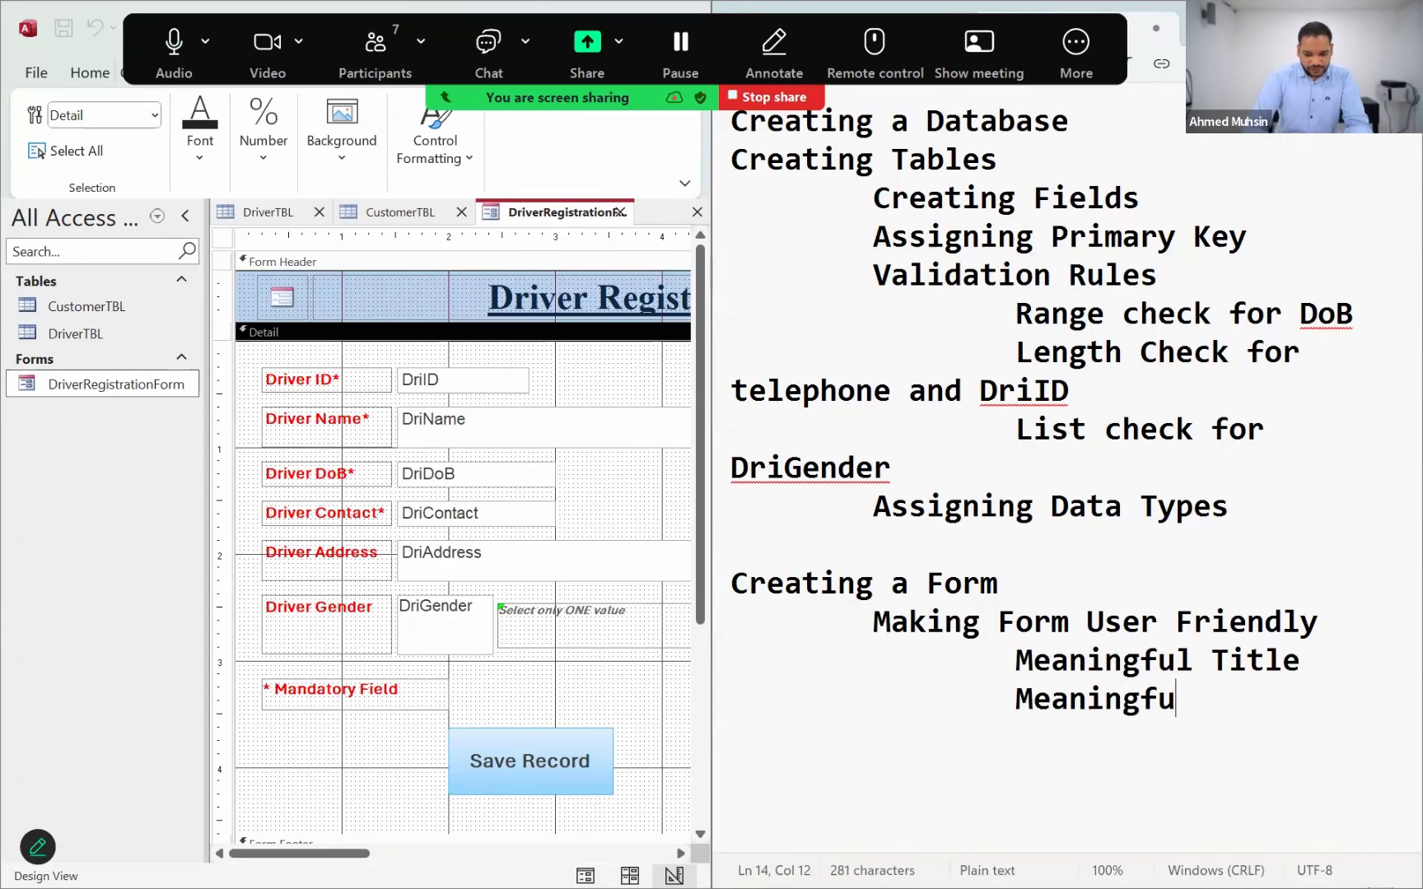
pyautogui.press('BackSpace')
pyautogui.press('BackSpace')
pyautogui.press('BackSpace')
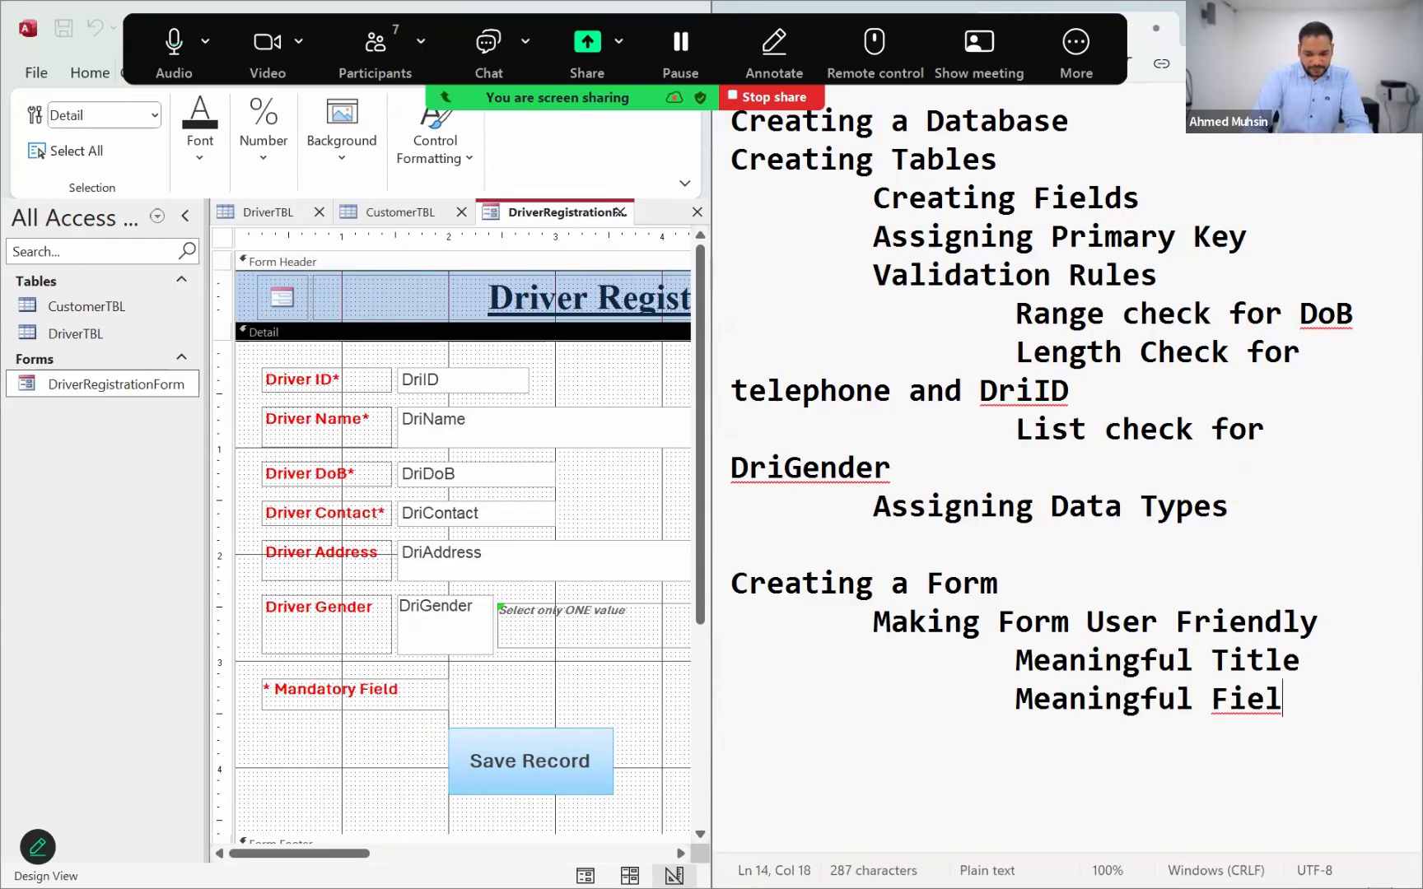
pyautogui.write('d Heading')
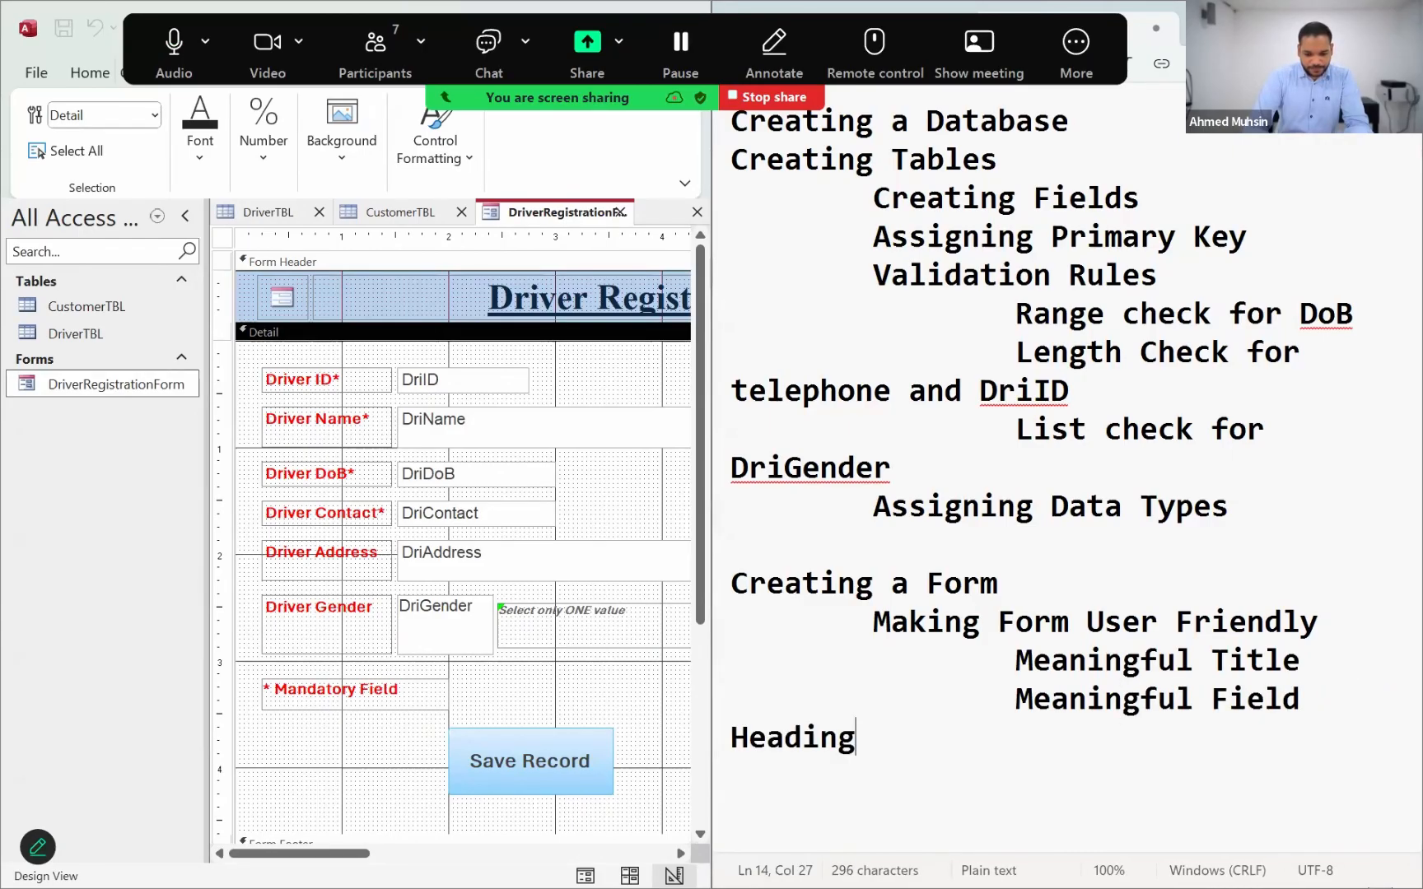
pyautogui.write('s')
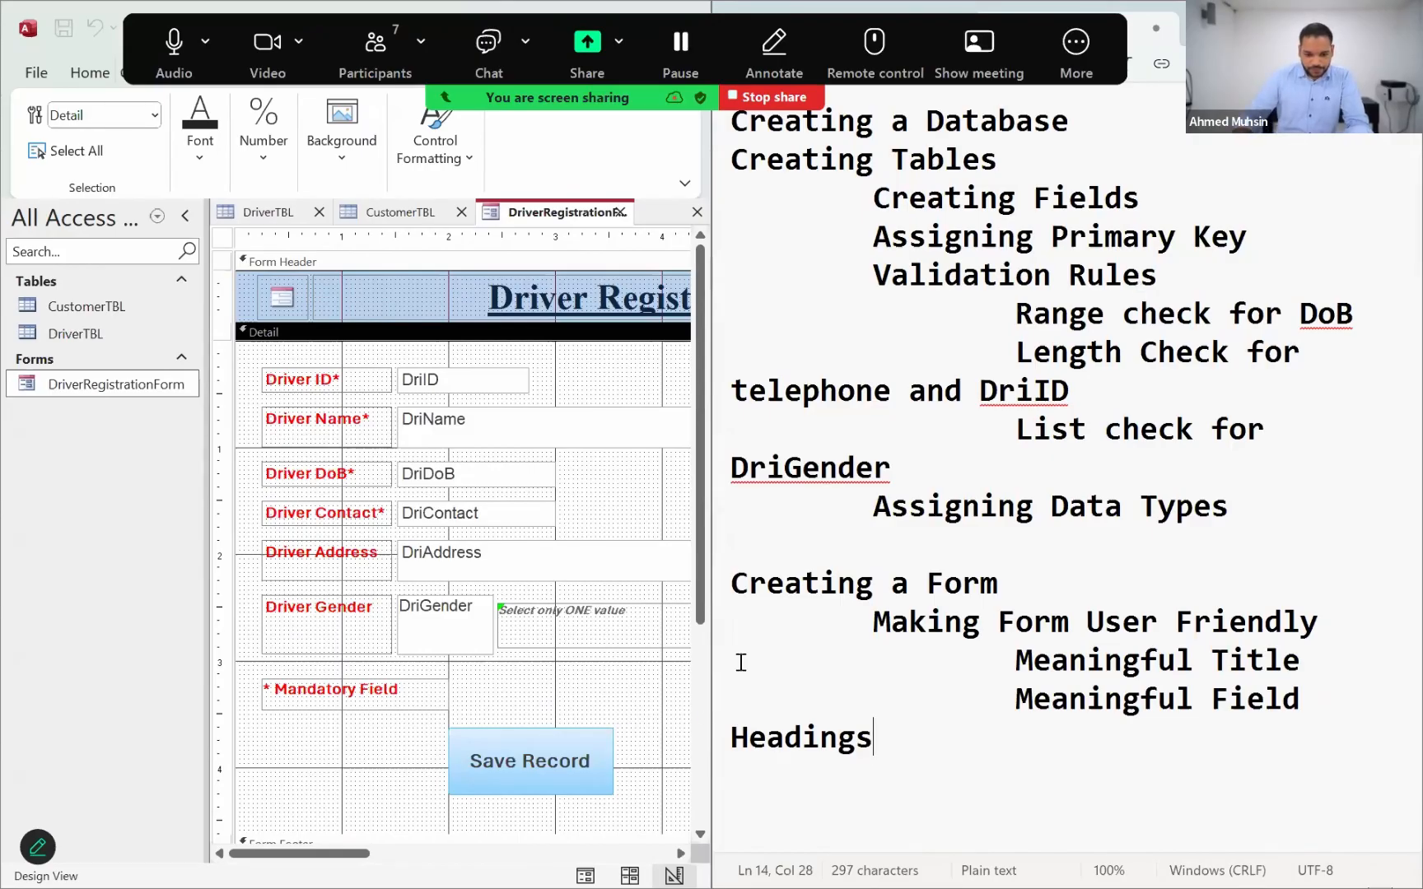
# Maximize the notes window and add the sub-item "Adjusting Field Size, Color" below "Meaningful Field Headings".
pyautogui.press('super+Up')
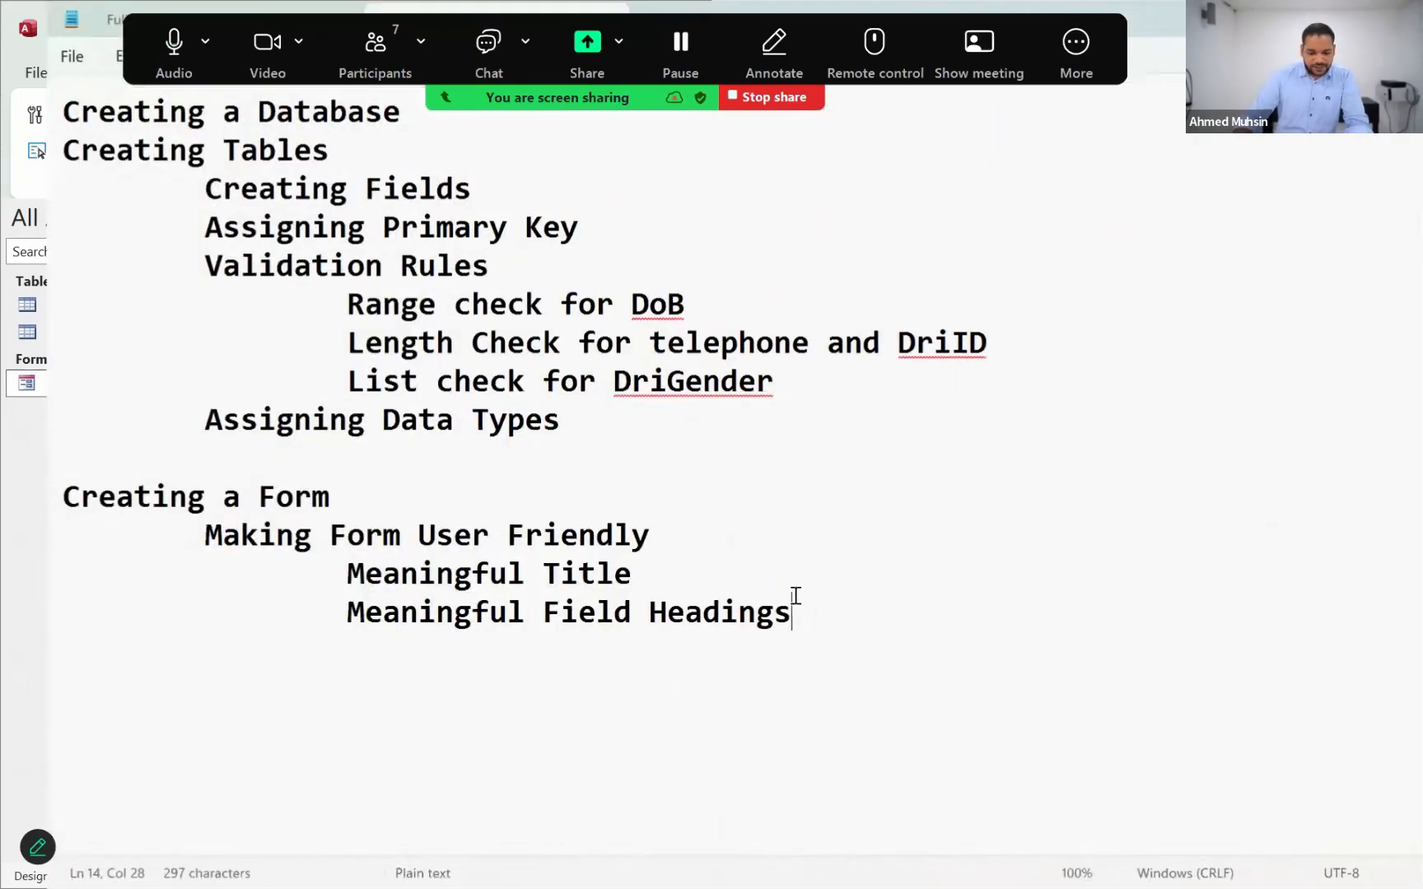
pyautogui.press('Return')
pyautogui.press('Tab')
pyautogui.press('Tab')
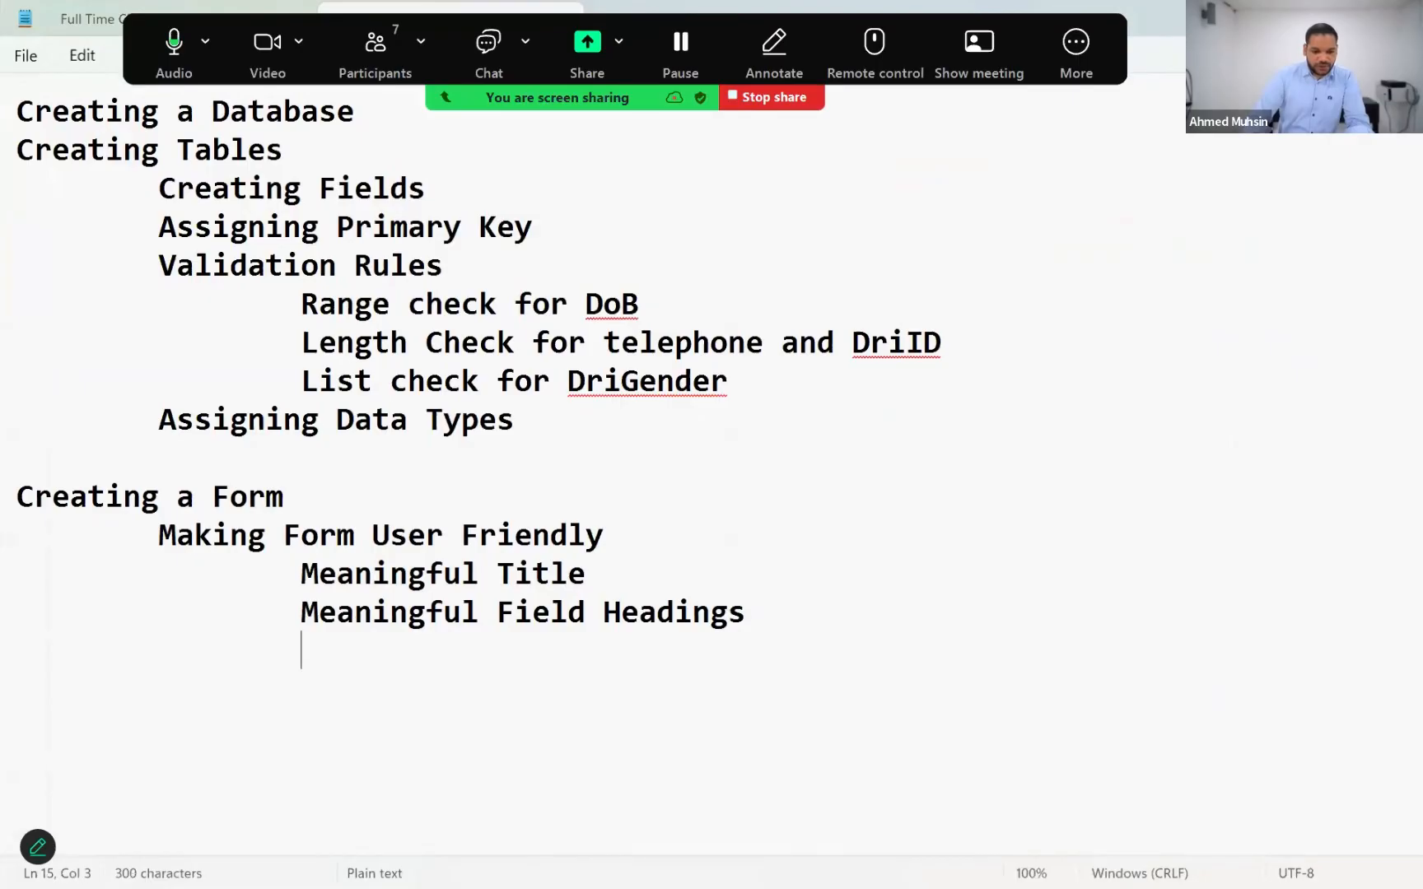
pyautogui.write('Adjs')
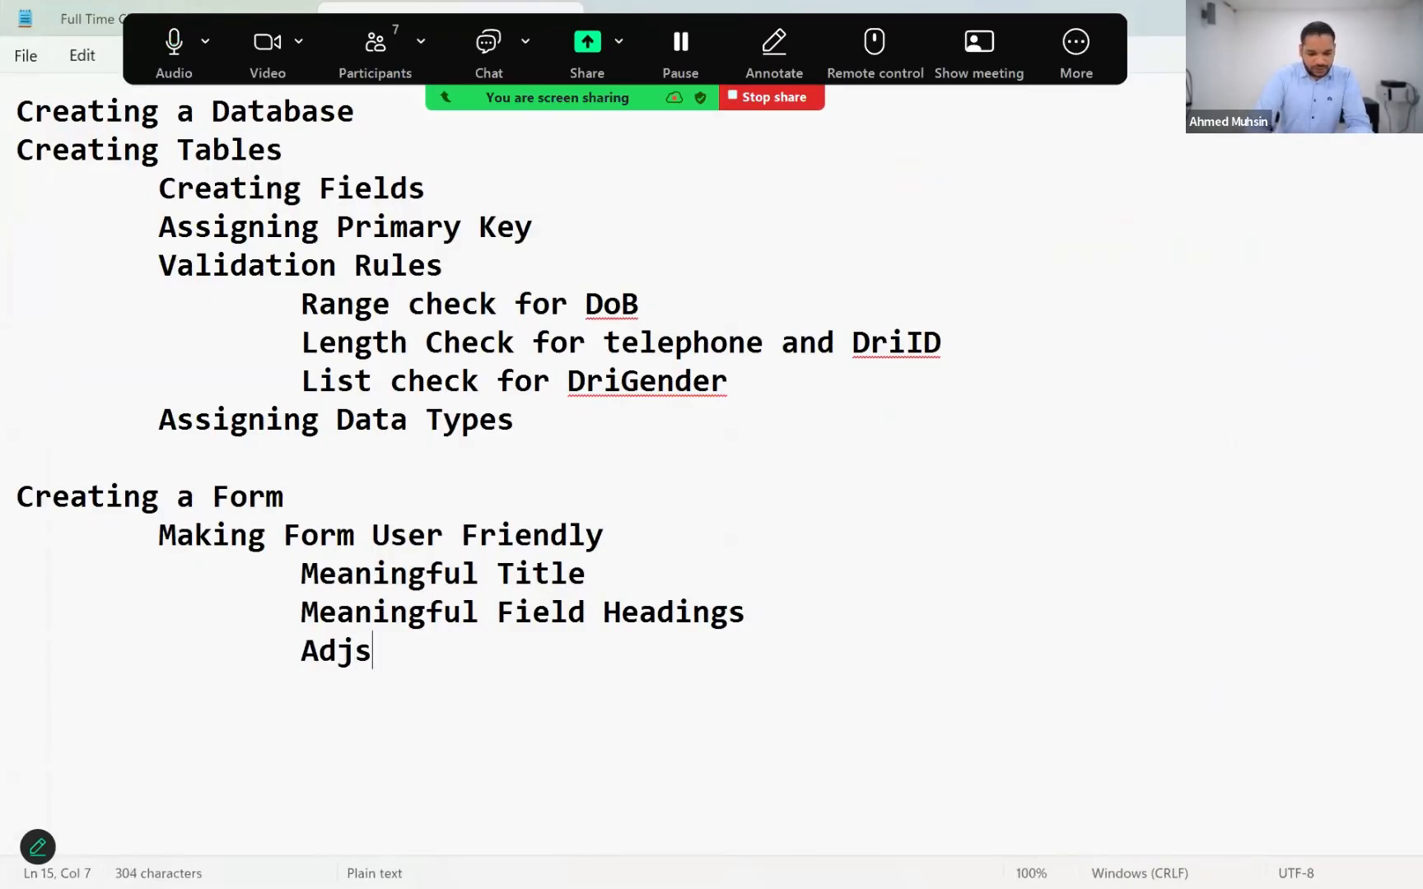
pyautogui.press('BackSpace')
pyautogui.write('sutin')
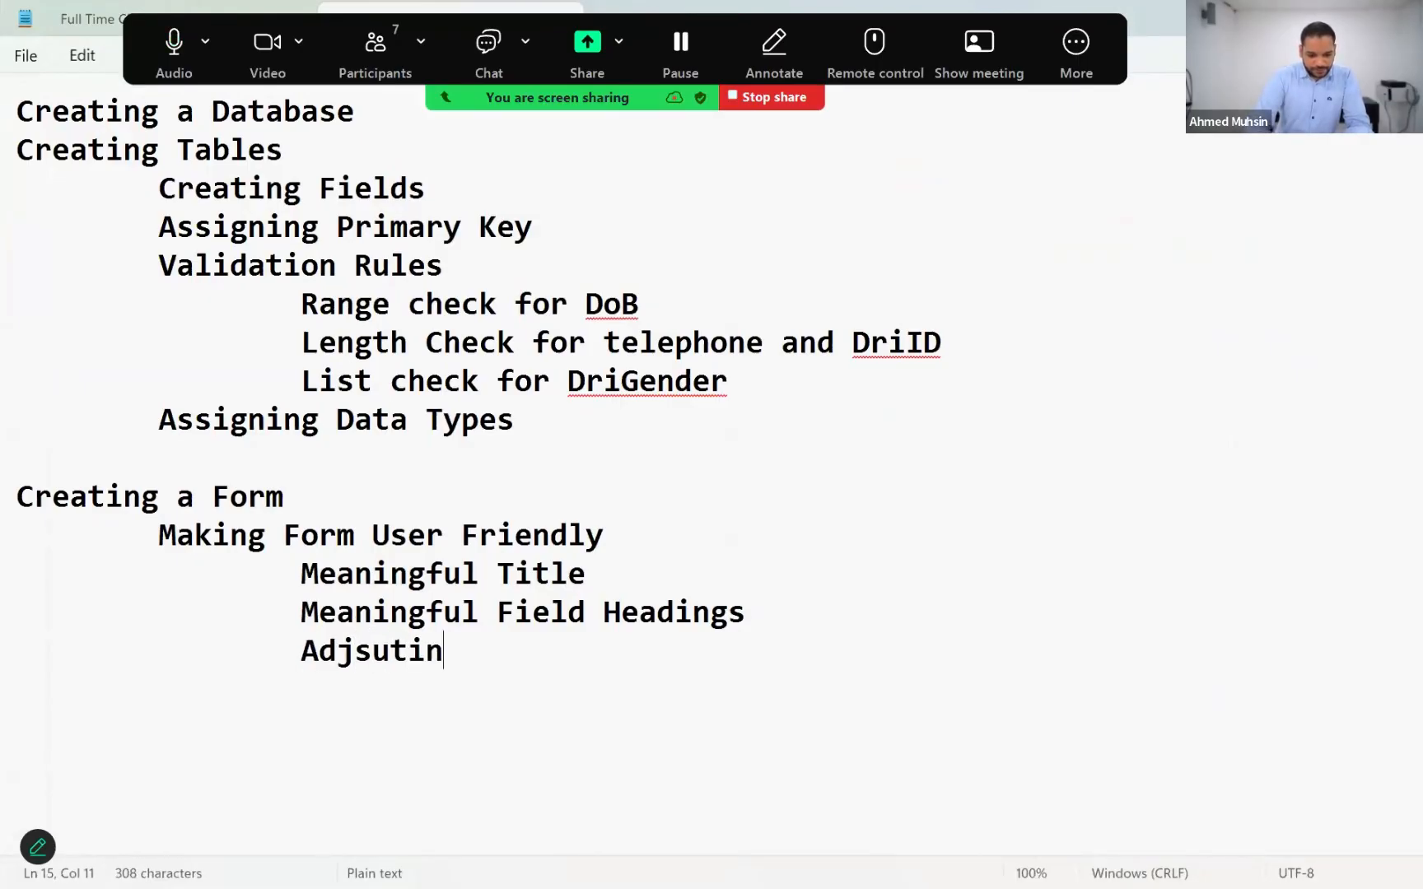
pyautogui.press('BackSpace')
pyautogui.press('BackSpace')
pyautogui.press('BackSpace')
pyautogui.press('BackSpace')
pyautogui.press('BackSpace')
pyautogui.press('BackSpace')
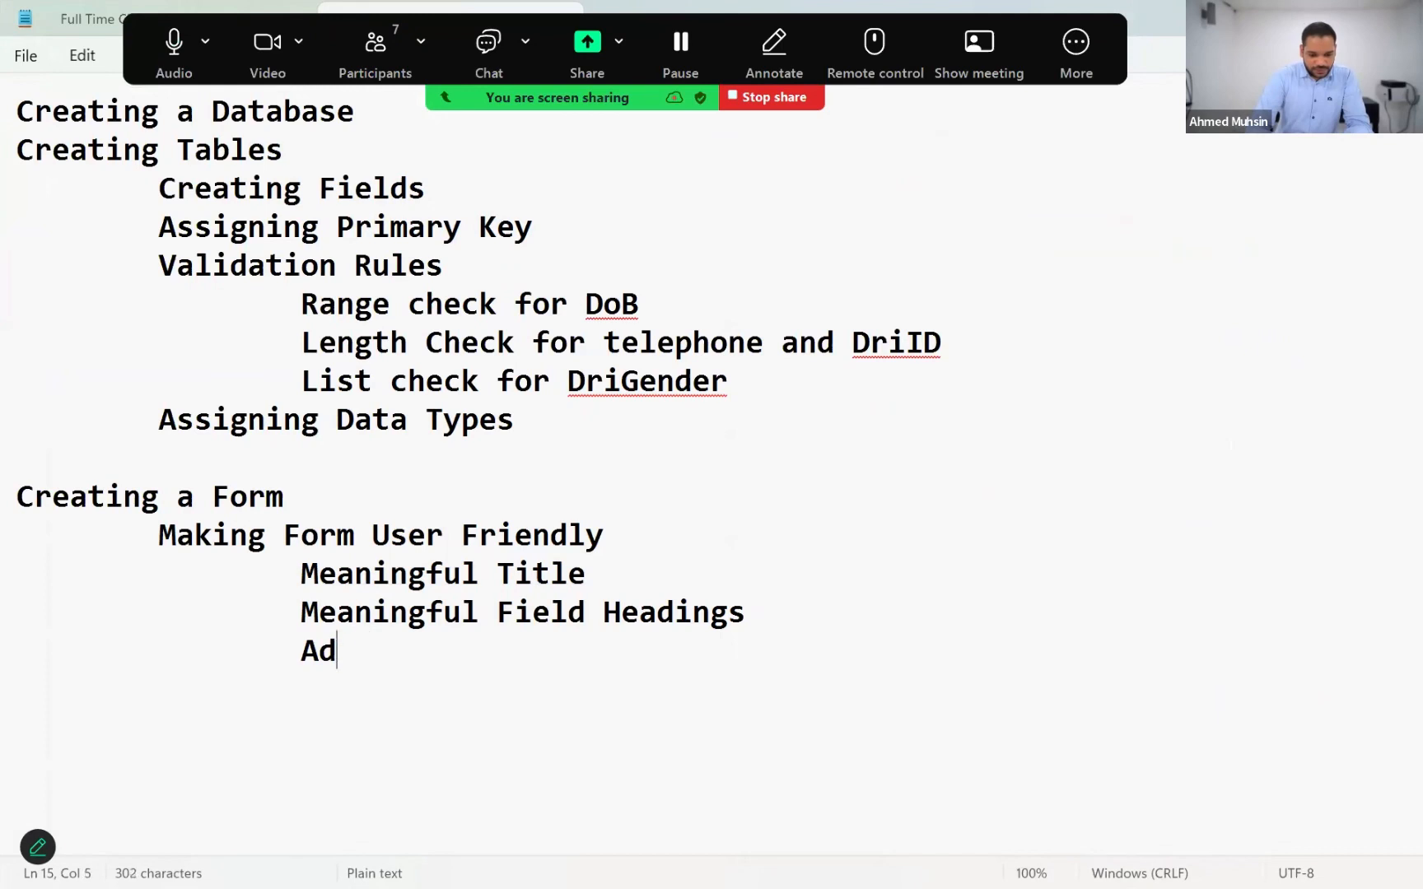
pyautogui.write('justing F')
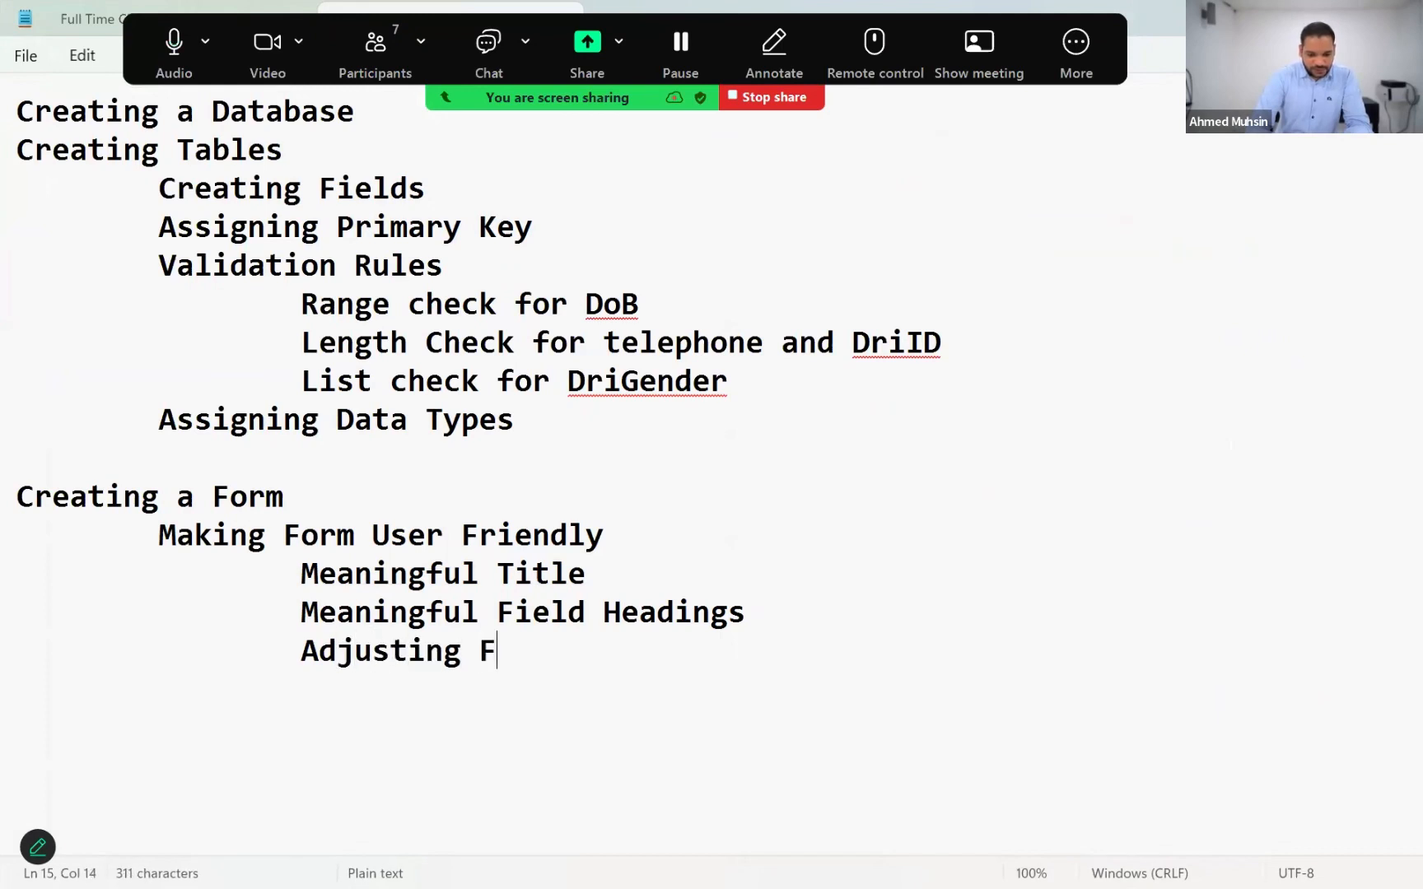
pyautogui.write('ield Size, Color')
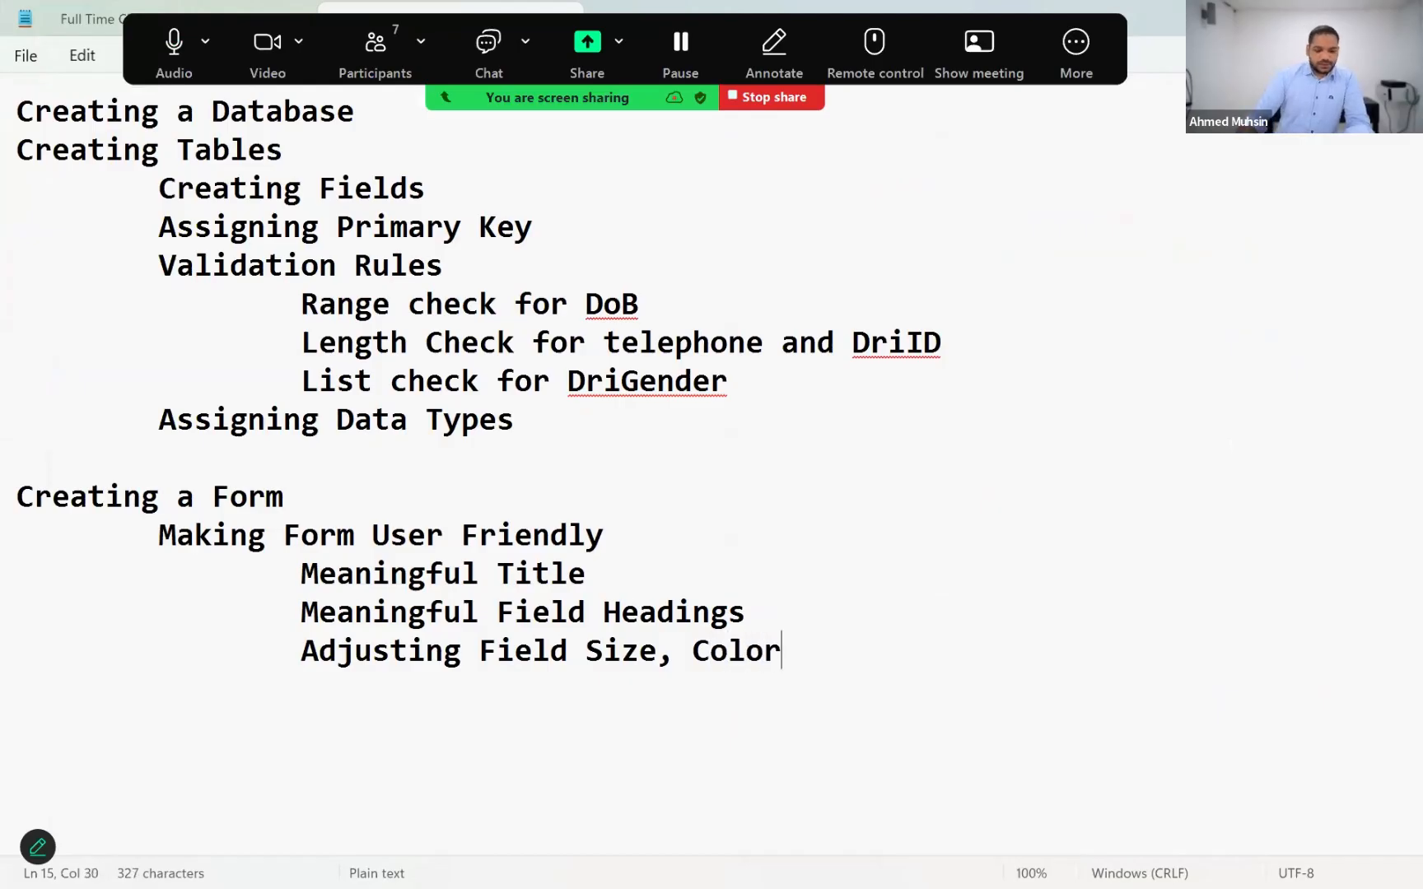
# Add the line "Creating Save Button" below the sub-items, indented at the same level as "Making Form User Friendly".
pyautogui.press('Return')
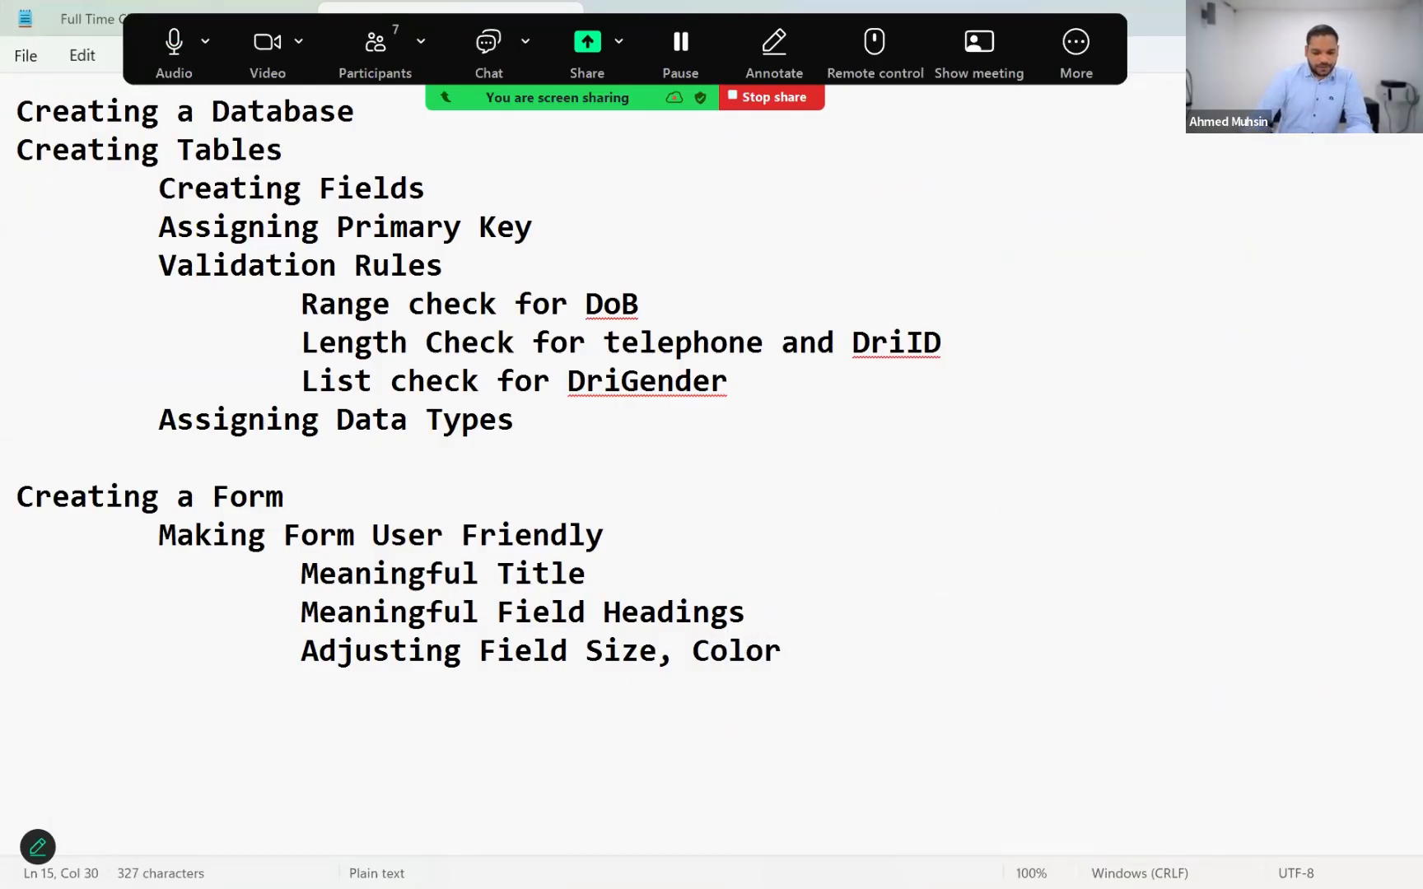
pyautogui.press('Tab')
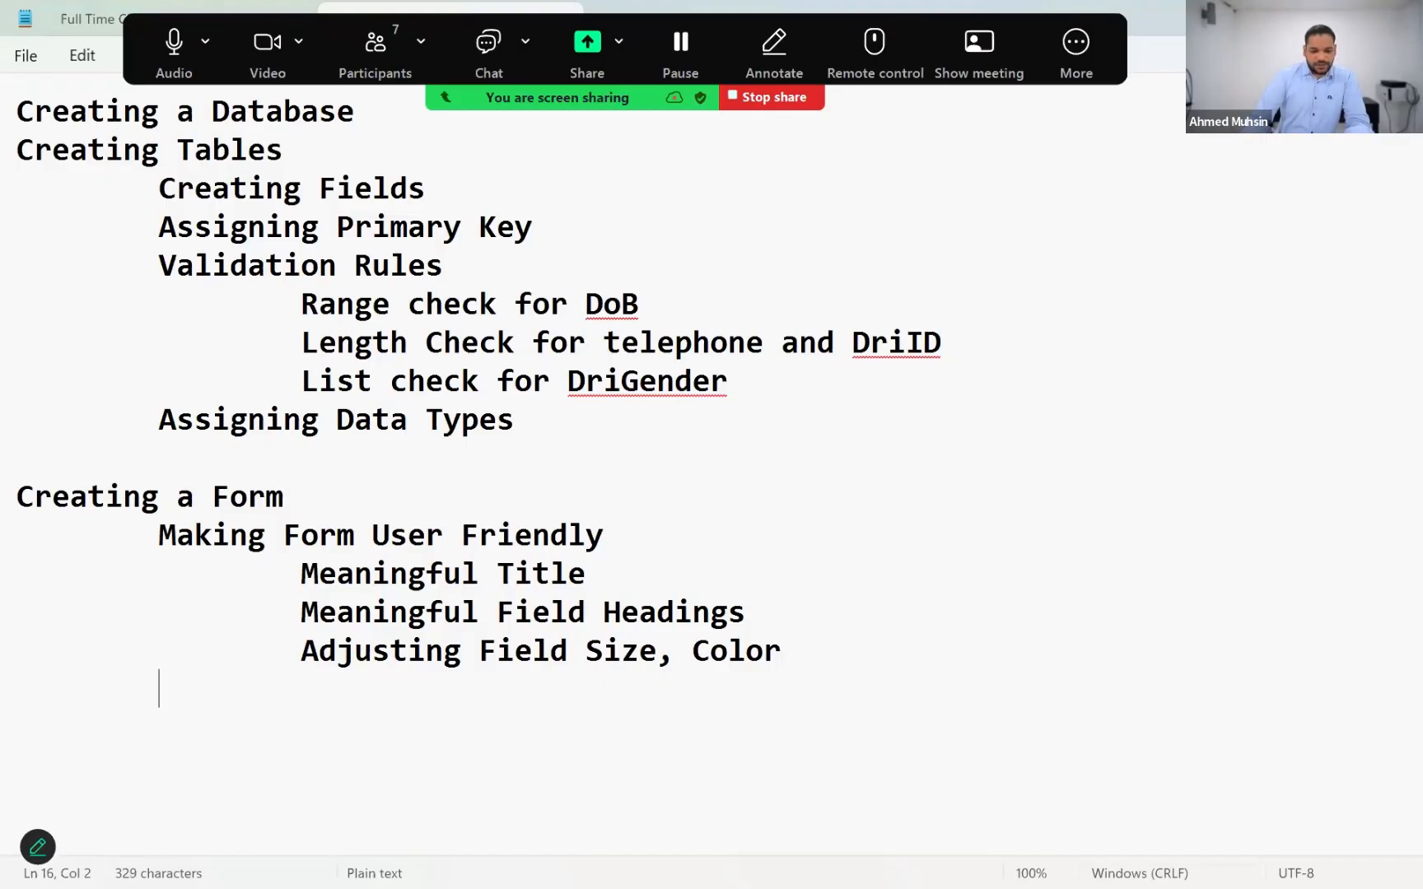
pyautogui.write('Creating a')
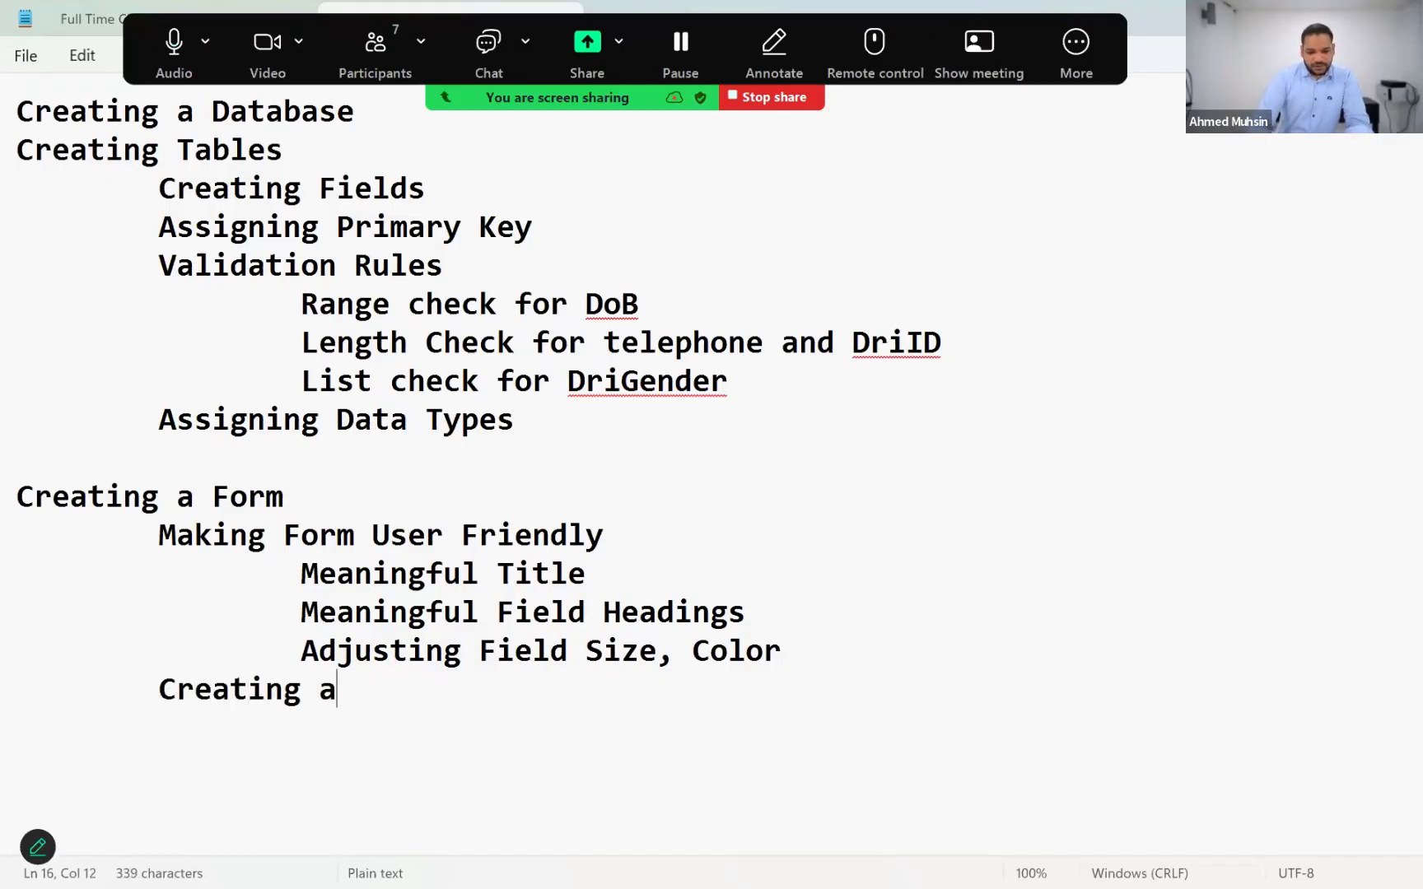
pyautogui.press('BackSpace')
pyautogui.write('Save Button')
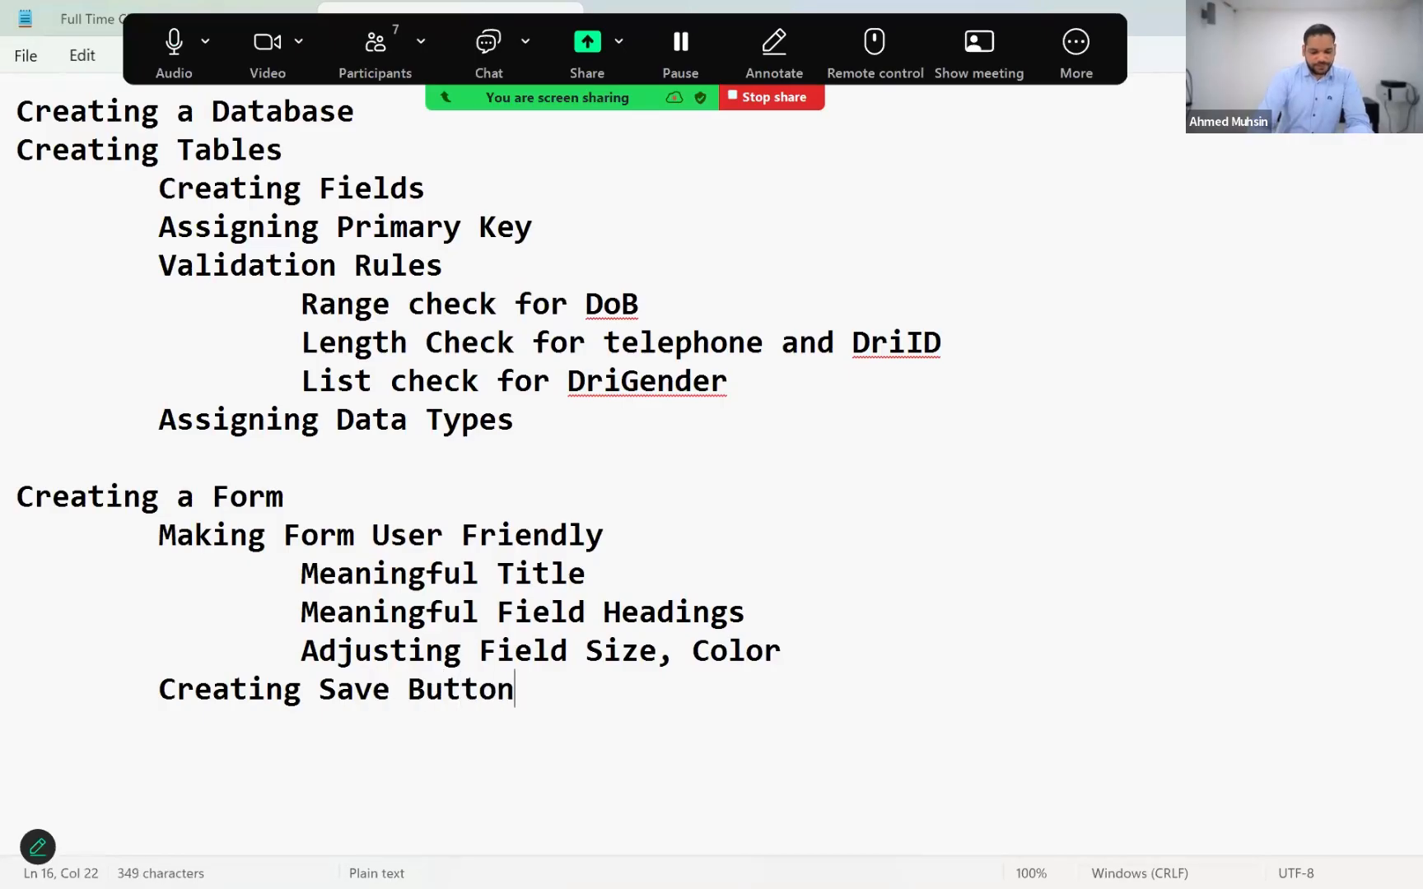
# Insert the sub-item "Indicating Mandatory Fields" between "Adjusting Field Size, Color" and "Creating Save Button".
pyautogui.click(832, 642)
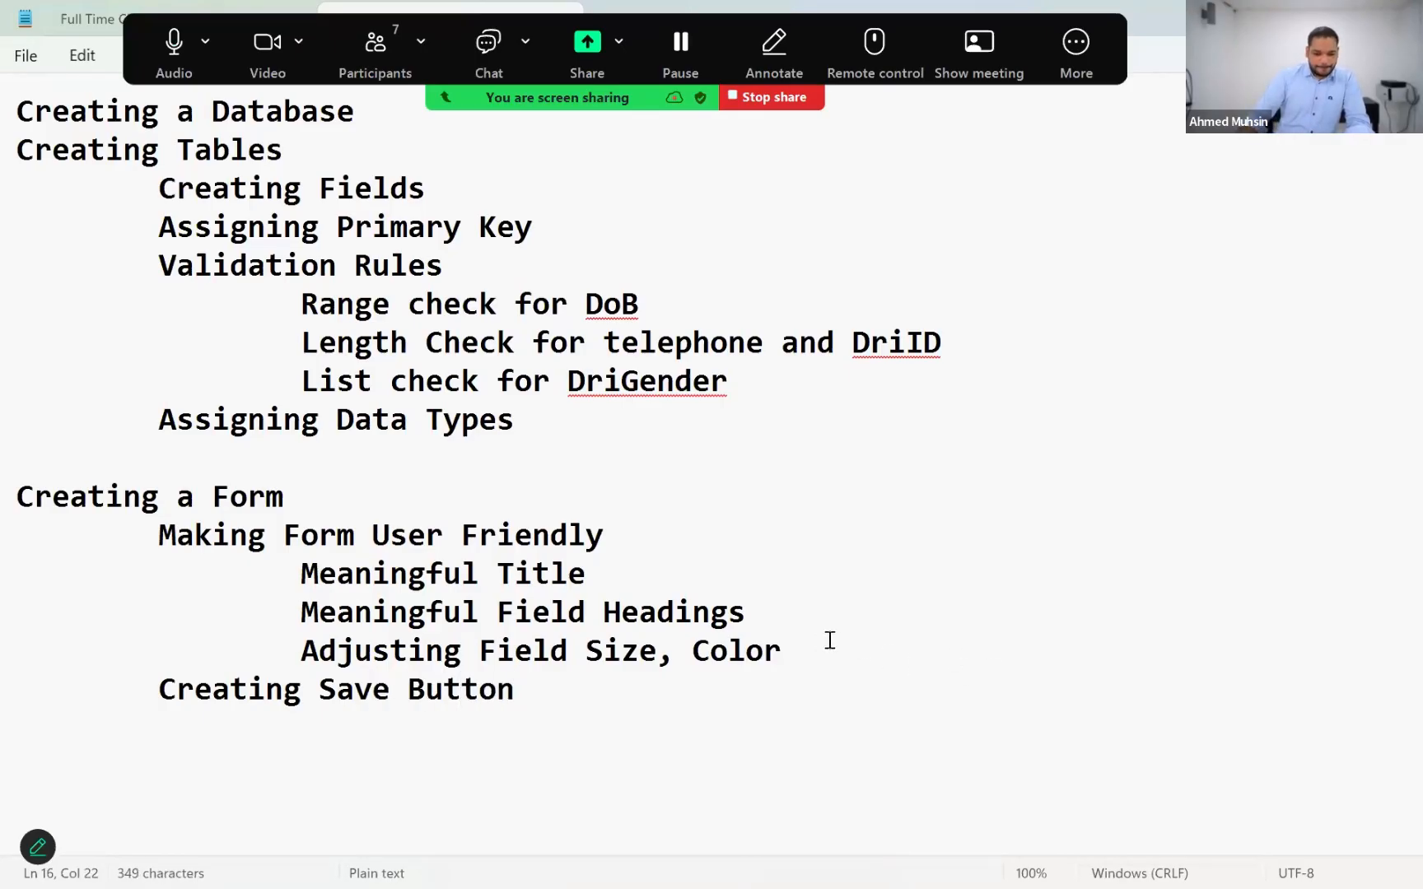
pyautogui.press('Return')
pyautogui.press('Tab')
pyautogui.press('Tab')
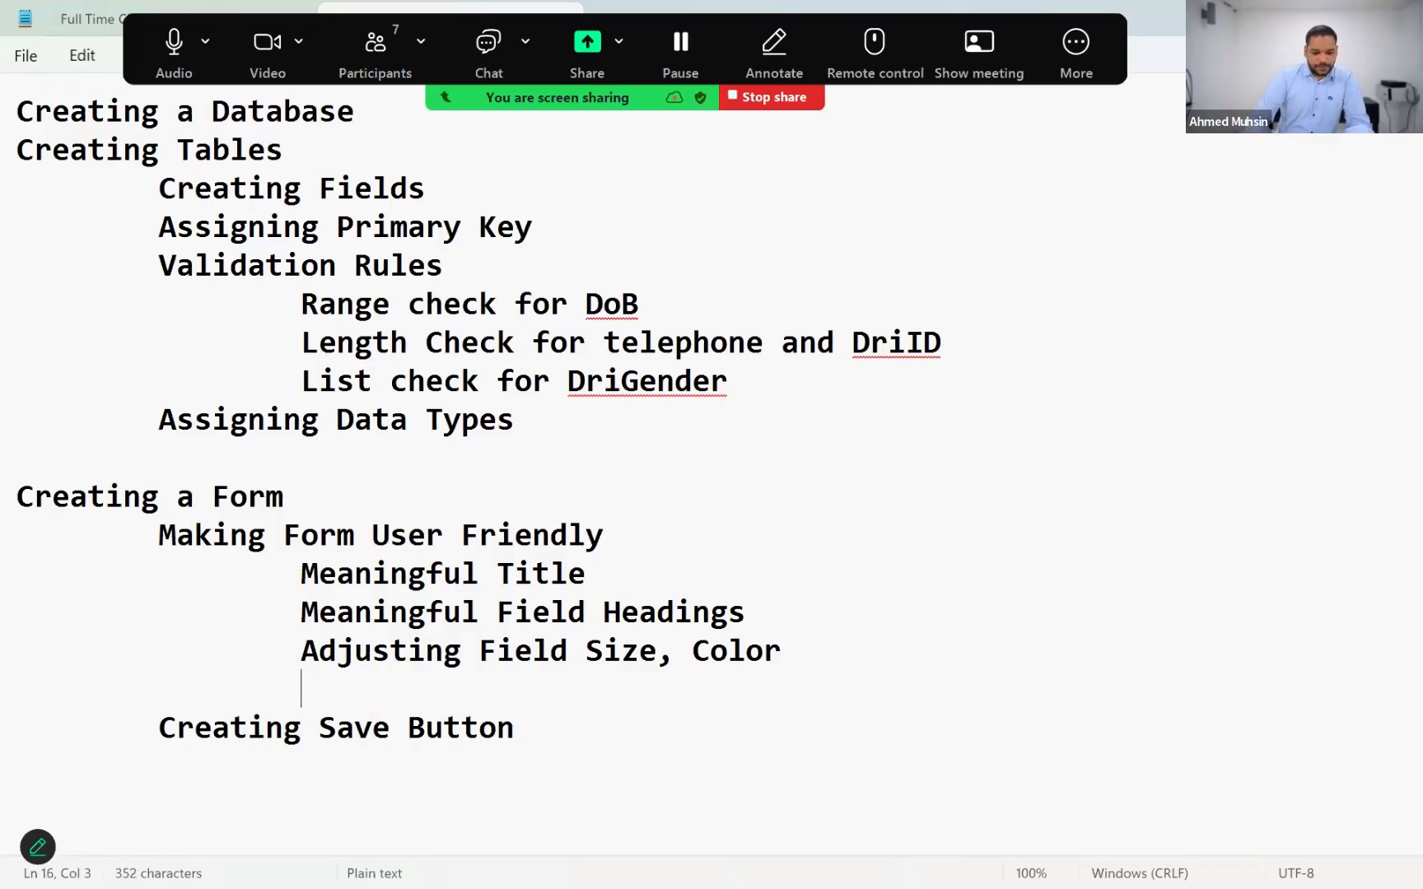
pyautogui.write('Indicating Ma')
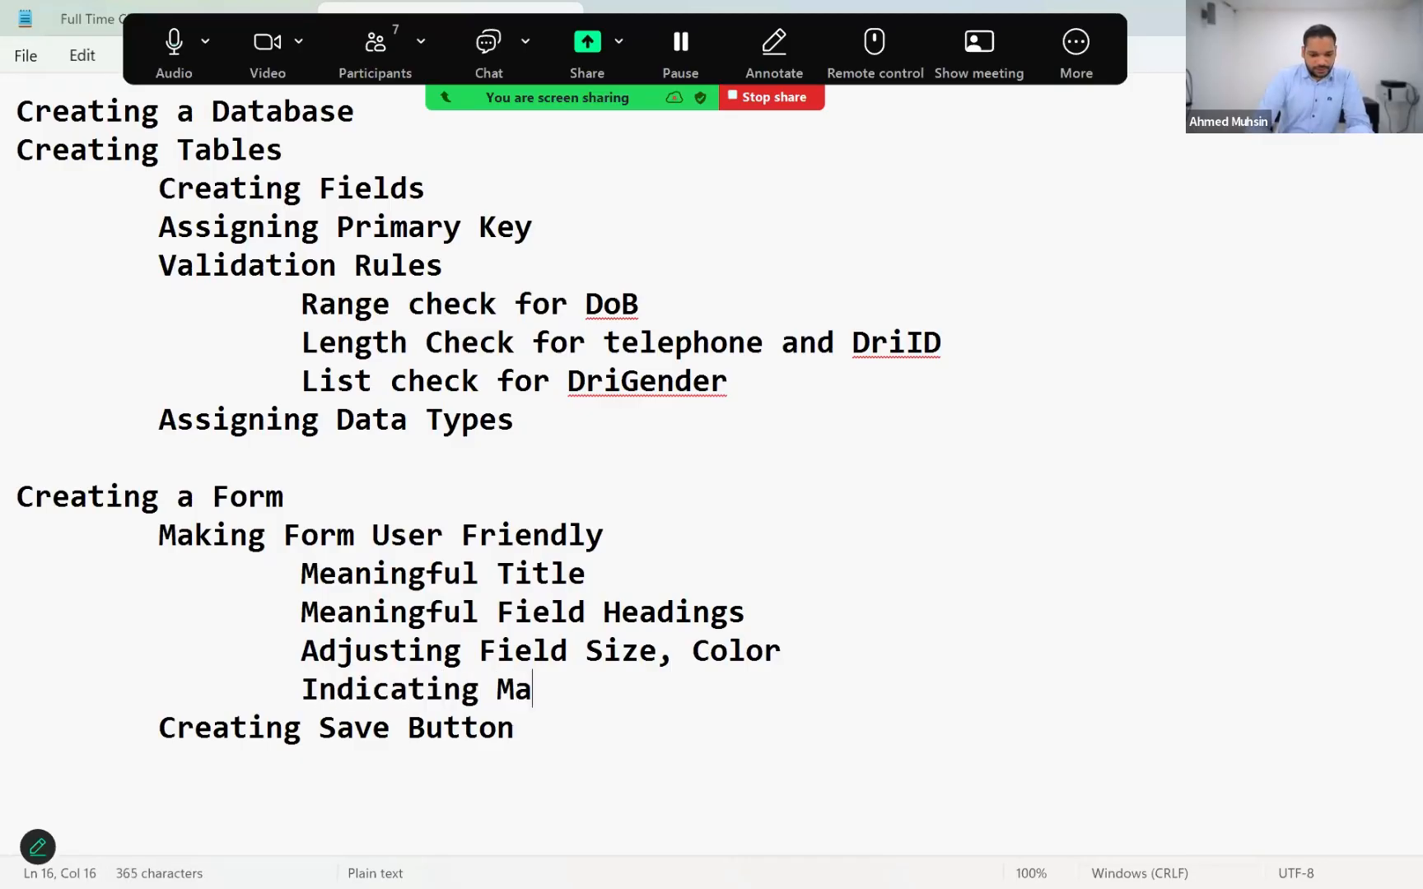
pyautogui.write('ndort')
pyautogui.press('BackSpace')
pyautogui.press('BackSpace')
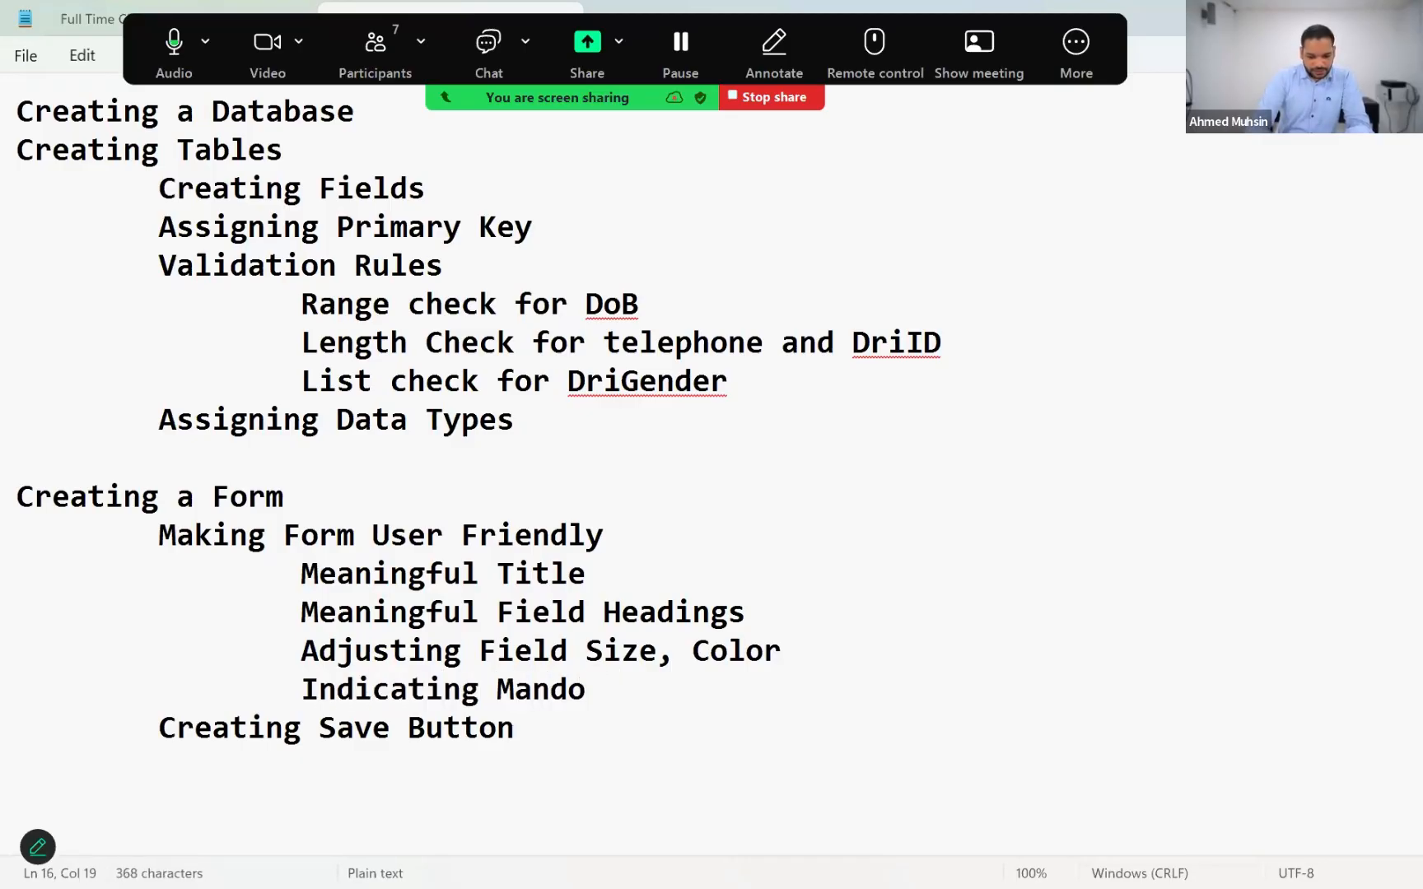
pyautogui.press('BackSpace')
pyautogui.write('atory Fiel')
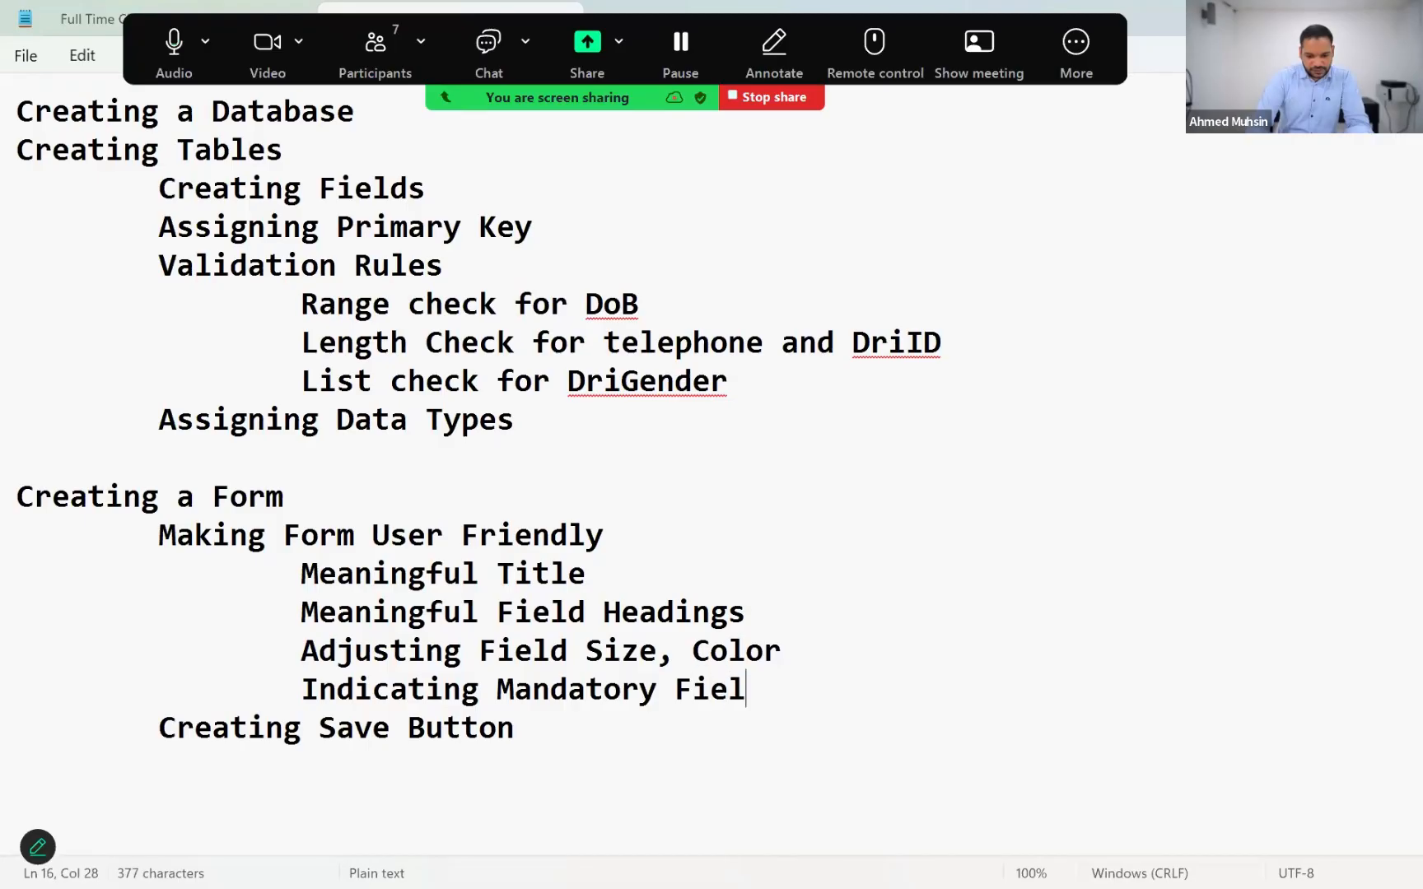
pyautogui.write('ds')
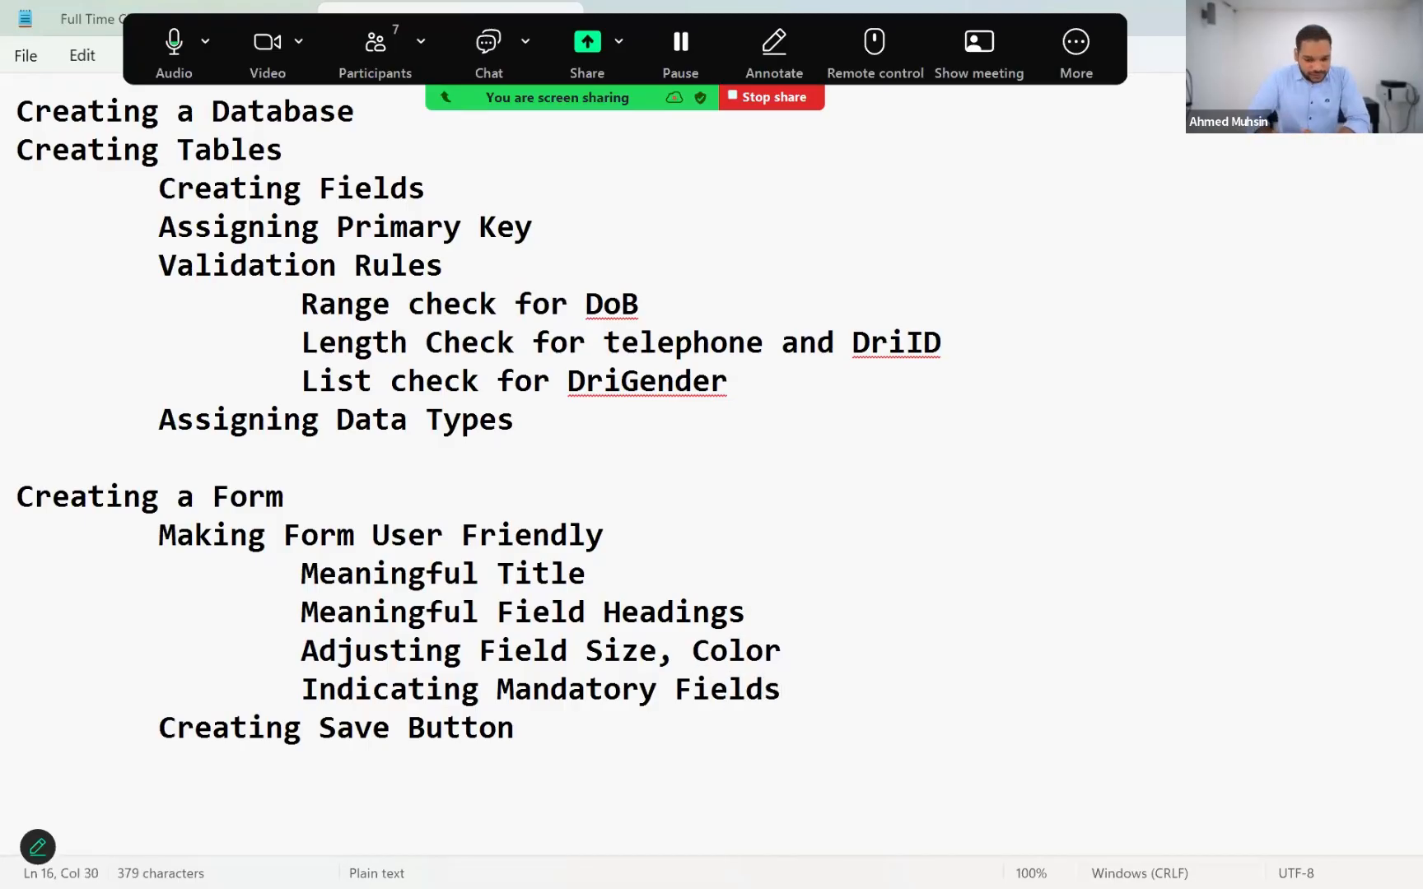